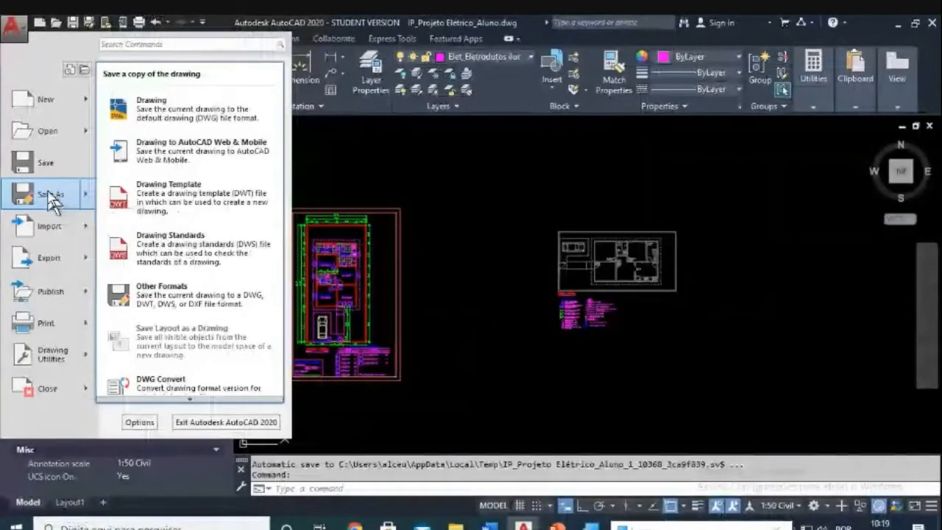
Step: Save the electrical project as a new copy, replacing 'Aluno' in the file name with the student's name
{"action": "left_click", "coordinate": [48, 193]}
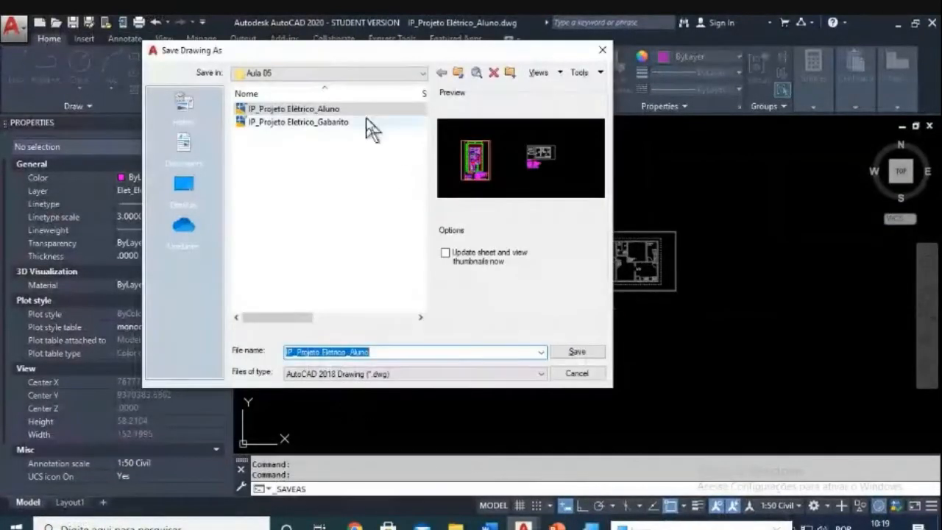
{"action": "left_click", "coordinate": [358, 351]}
{"action": "double_click", "coordinate": [361, 350]}
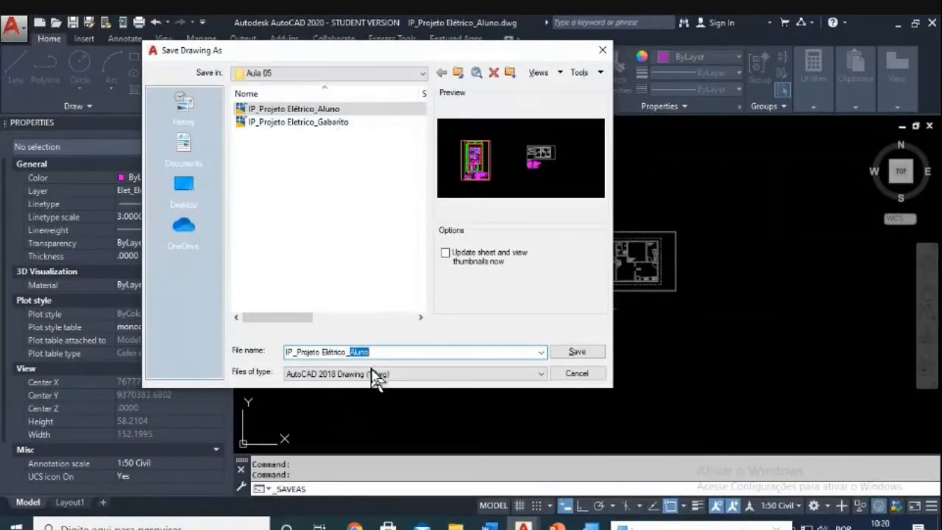
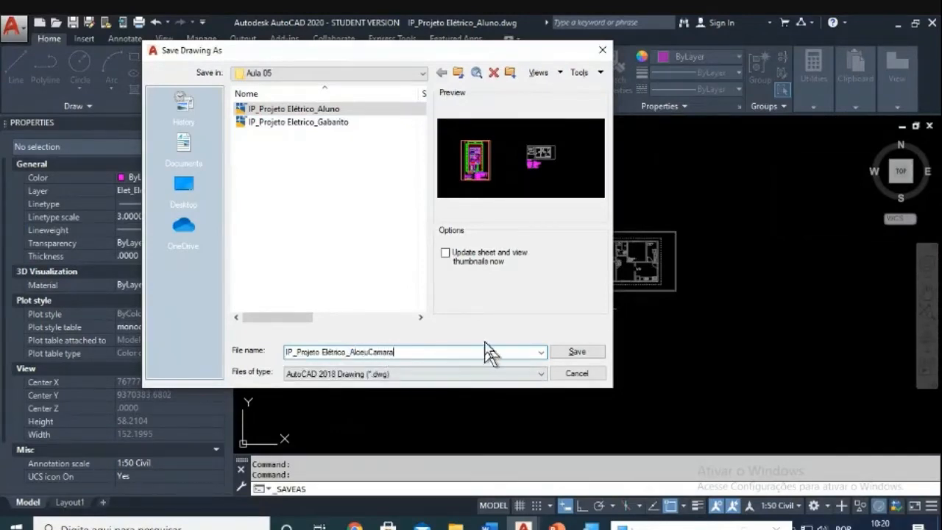
{"action": "left_click", "coordinate": [574, 353]}
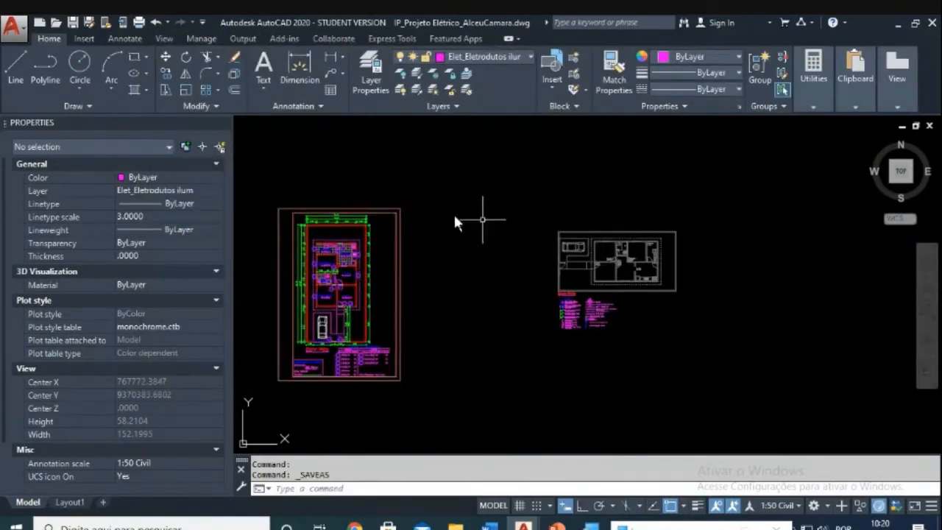
Step: Frame the whole floor plan and legend, briefly checking the Layer Properties Manager
{"action": "scroll", "coordinate": [640, 302], "scroll_direction": "up", "scroll_amount": 5}
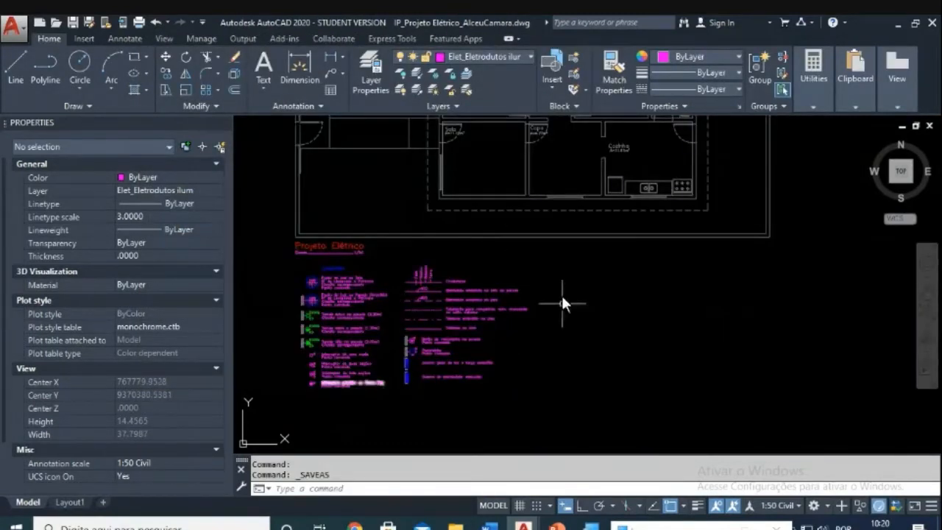
{"action": "scroll", "coordinate": [375, 278], "scroll_direction": "down", "scroll_amount": 2}
{"action": "middle_click_drag", "start_coordinate": [447, 221], "coordinate": [421, 309]}
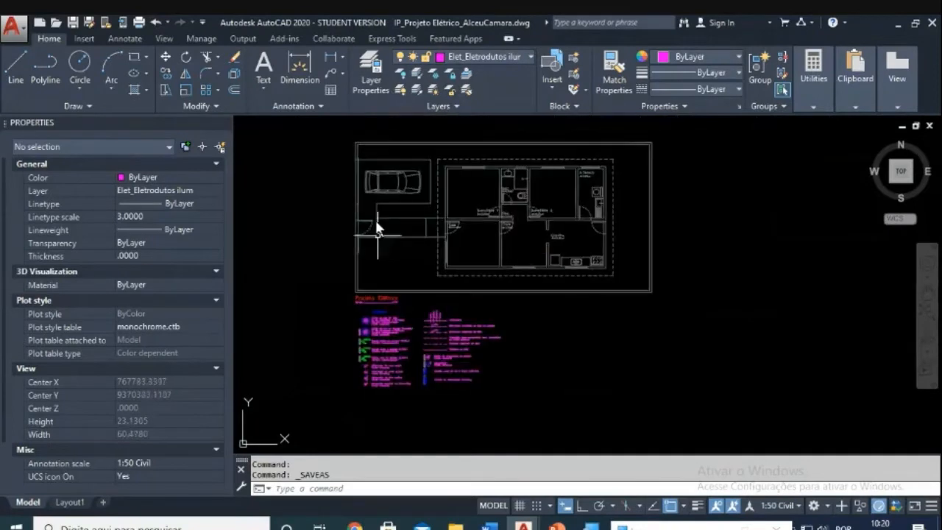
{"action": "left_click", "coordinate": [366, 82]}
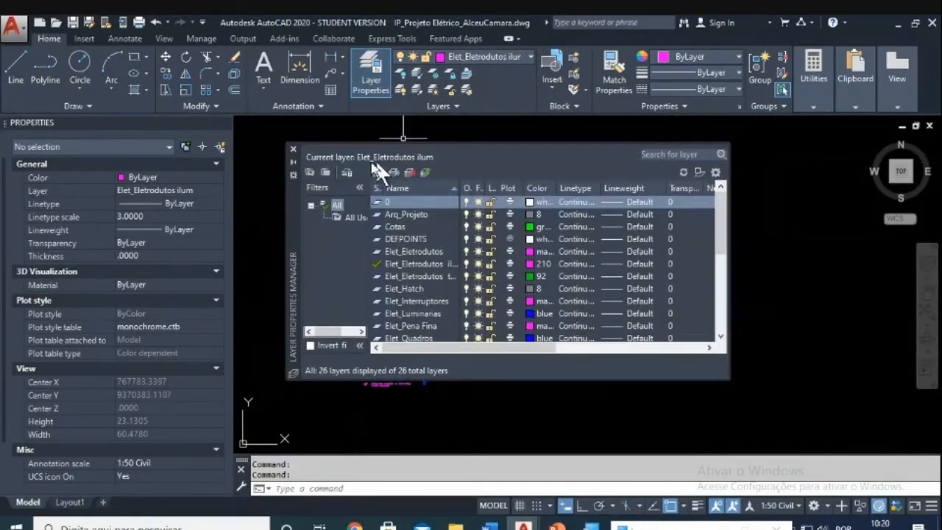
{"action": "left_click", "coordinate": [293, 148]}
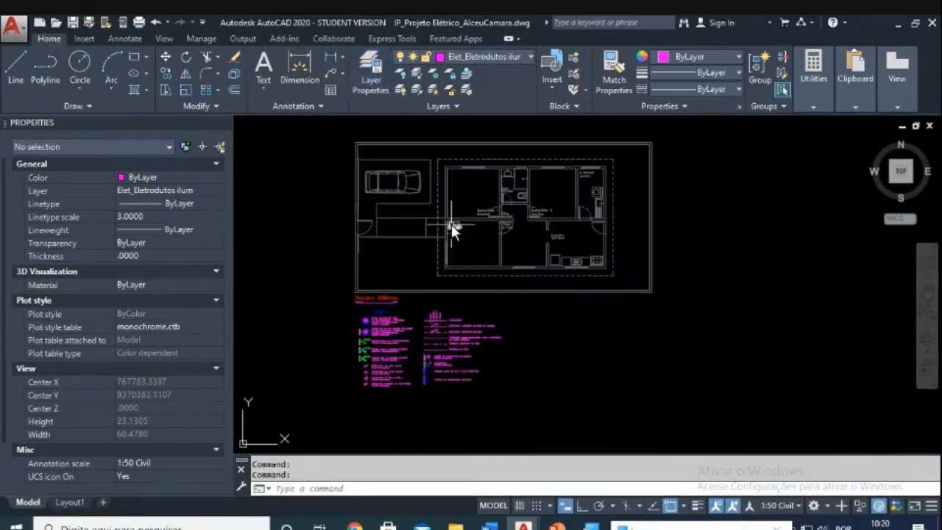
{"action": "scroll", "coordinate": [451, 224], "scroll_direction": "down", "scroll_amount": 2}
{"action": "mouse_move", "coordinate": [443, 233]}
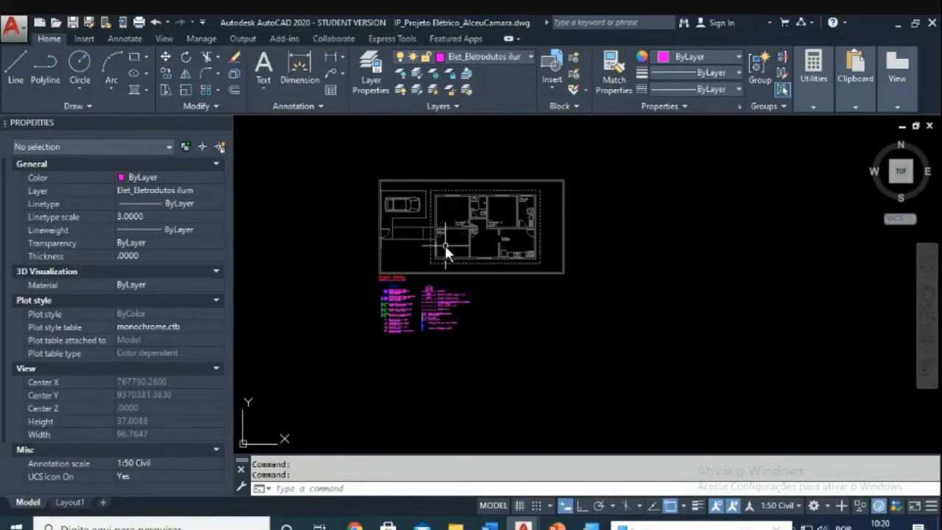
{"action": "scroll", "coordinate": [442, 234], "scroll_direction": "down", "scroll_amount": 4}
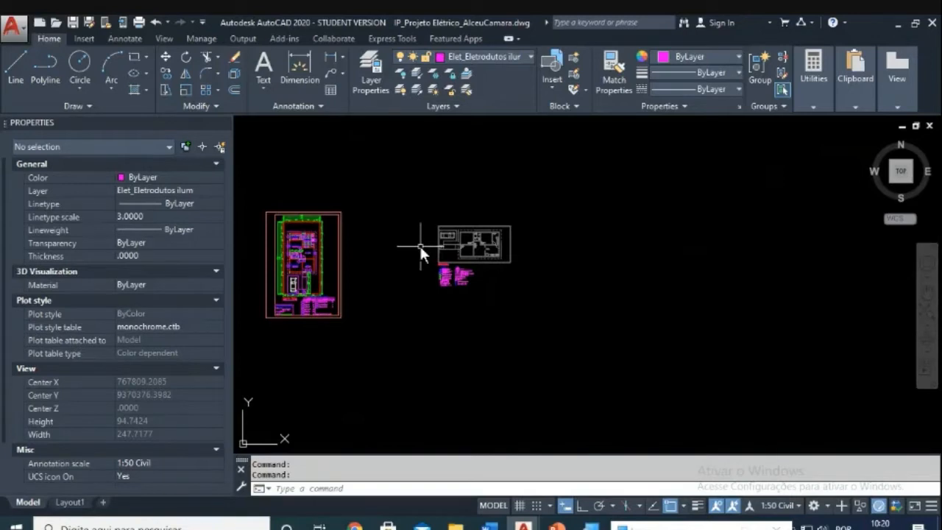
{"action": "scroll", "coordinate": [451, 250], "scroll_direction": "up", "scroll_amount": 1}
{"action": "scroll", "coordinate": [451, 250], "scroll_direction": "up", "scroll_amount": 1}
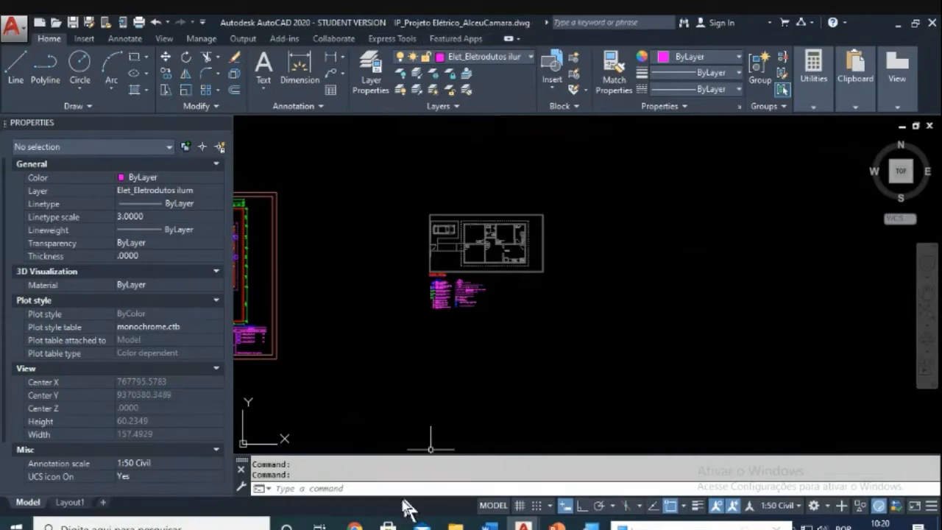
Step: Check the Meet call, then bring up the IP_Projeto_Eletrico_Gabarito answer-key drawing
{"action": "left_click", "coordinate": [355, 523]}
{"action": "left_click", "coordinate": [315, 487]}
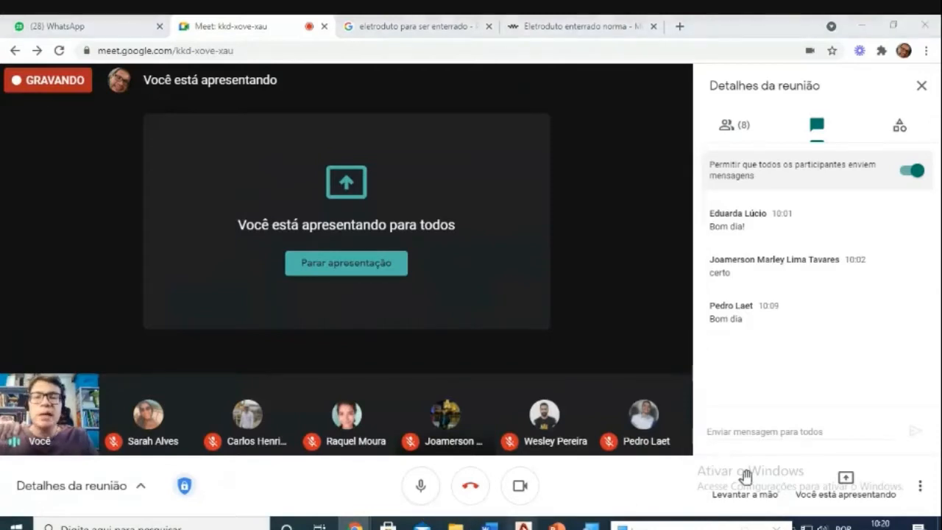
{"action": "mouse_move", "coordinate": [522, 523]}
{"action": "left_click", "coordinate": [584, 475]}
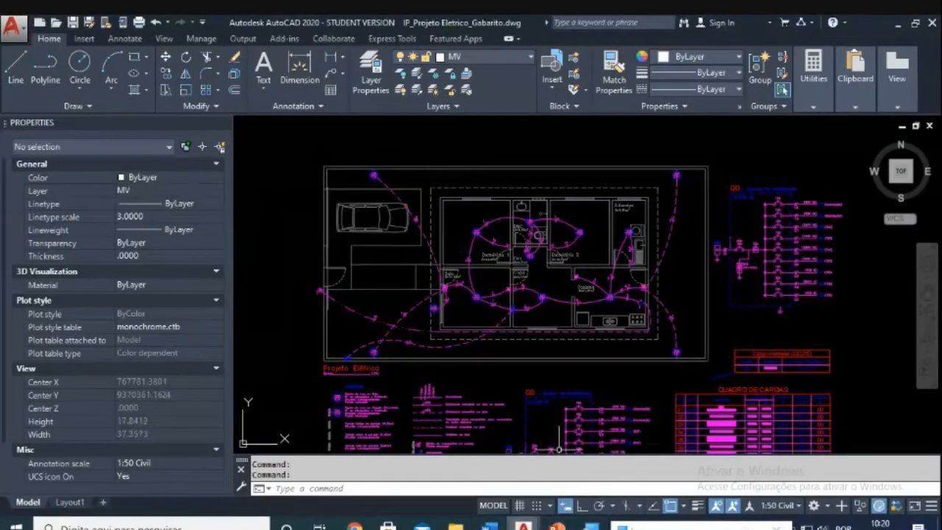
Step: Return to the student's renamed electrical project copy from the AutoCAD taskbar preview
{"action": "mouse_move", "coordinate": [522, 522]}
{"action": "left_click", "coordinate": [404, 473]}
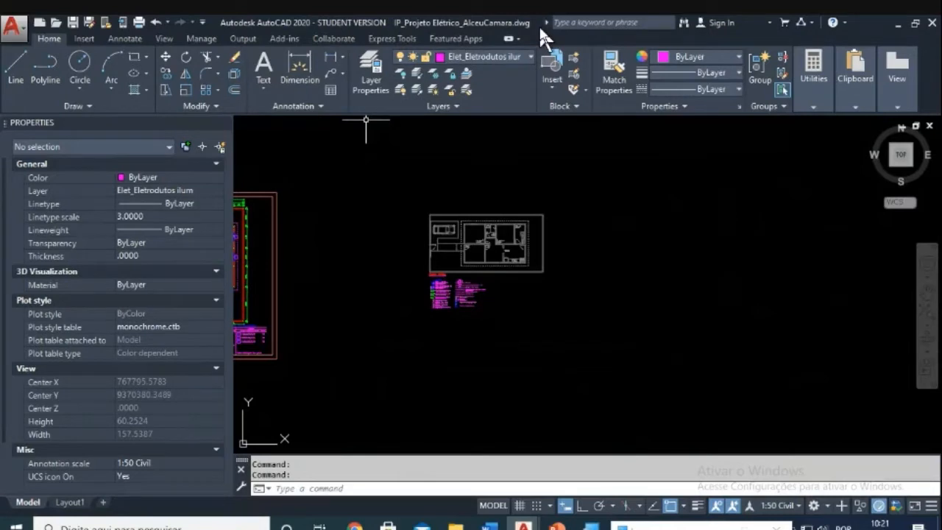
{"action": "key", "text": "Escape"}
{"action": "scroll", "coordinate": [475, 261], "scroll_direction": "up", "scroll_amount": 2}
{"action": "scroll", "coordinate": [469, 238], "scroll_direction": "up", "scroll_amount": 2}
{"action": "scroll", "coordinate": [472, 238], "scroll_direction": "down", "scroll_amount": 2}
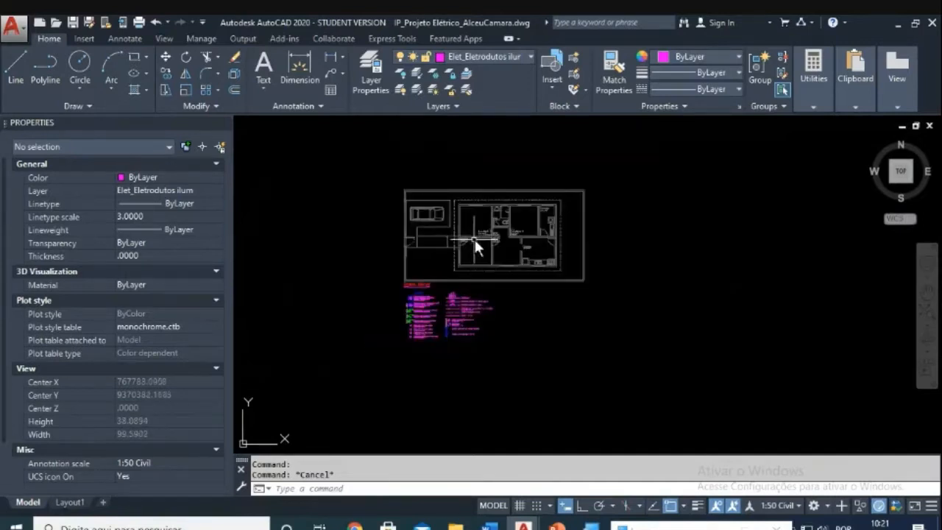
{"action": "left_click", "coordinate": [368, 85]}
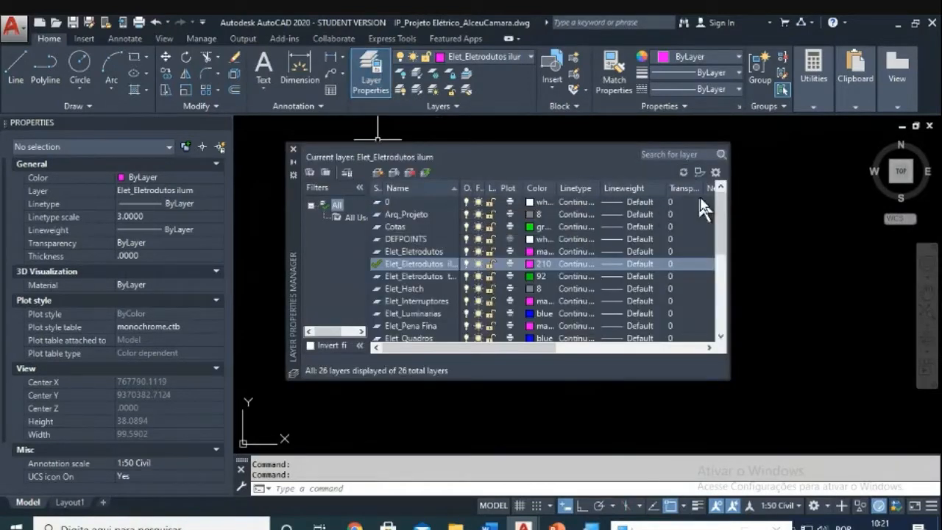
{"action": "left_click_drag", "start_coordinate": [720, 200], "coordinate": [701, 269]}
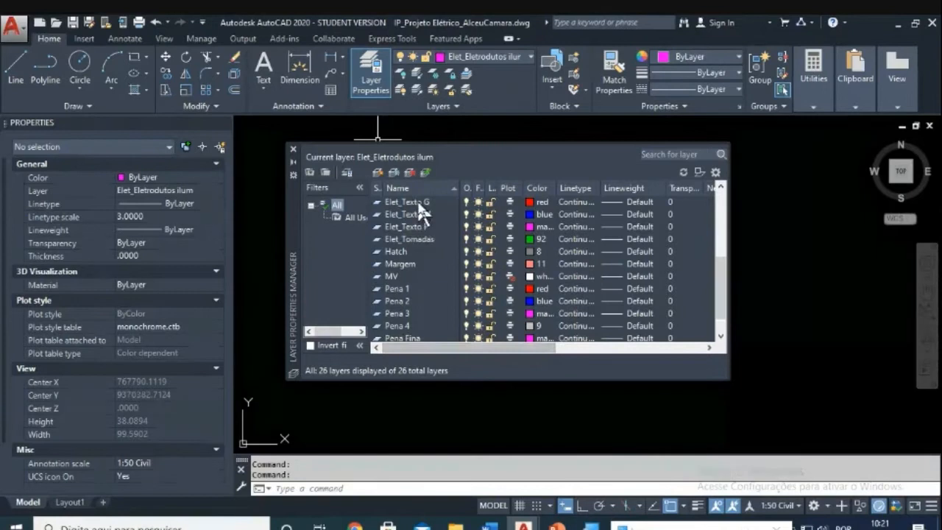
{"action": "scroll", "coordinate": [417, 200], "scroll_direction": "up", "scroll_amount": 5}
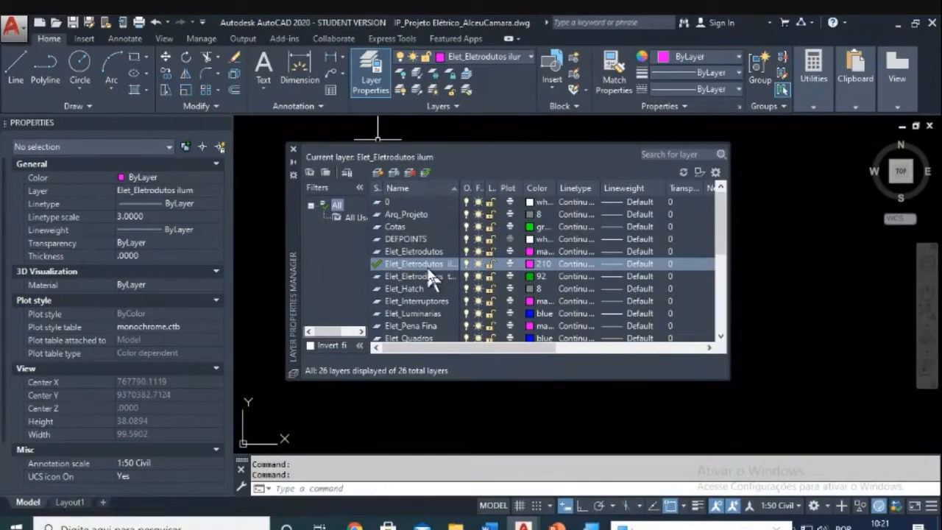
{"action": "left_click_drag", "start_coordinate": [457, 181], "coordinate": [485, 185]}
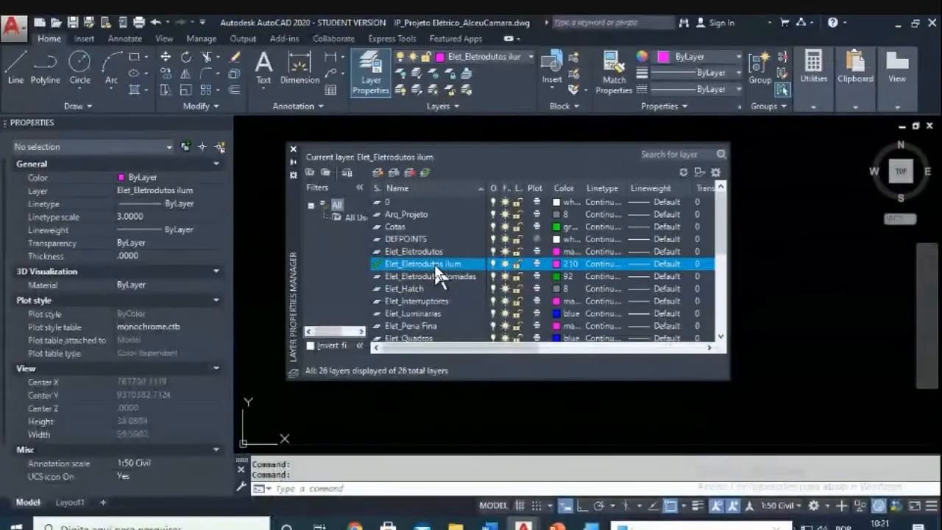
{"action": "left_click", "coordinate": [293, 149]}
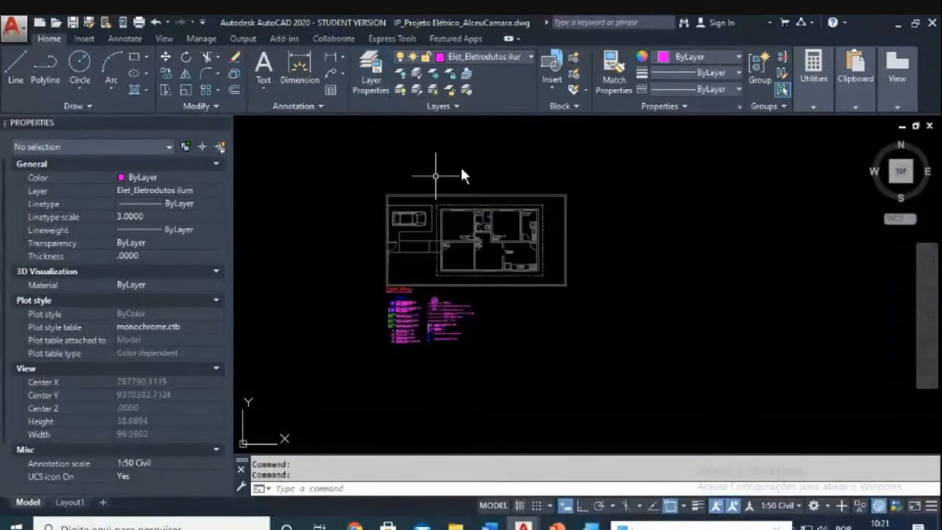
Step: Make Elet_Eletrodutos ilum the current layer
{"action": "left_click", "coordinate": [527, 50]}
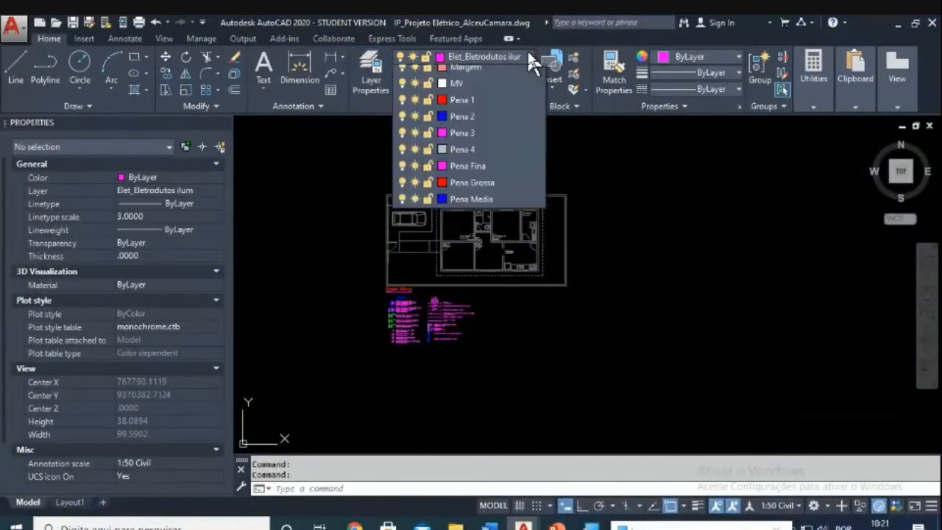
{"action": "left_click", "coordinate": [500, 154]}
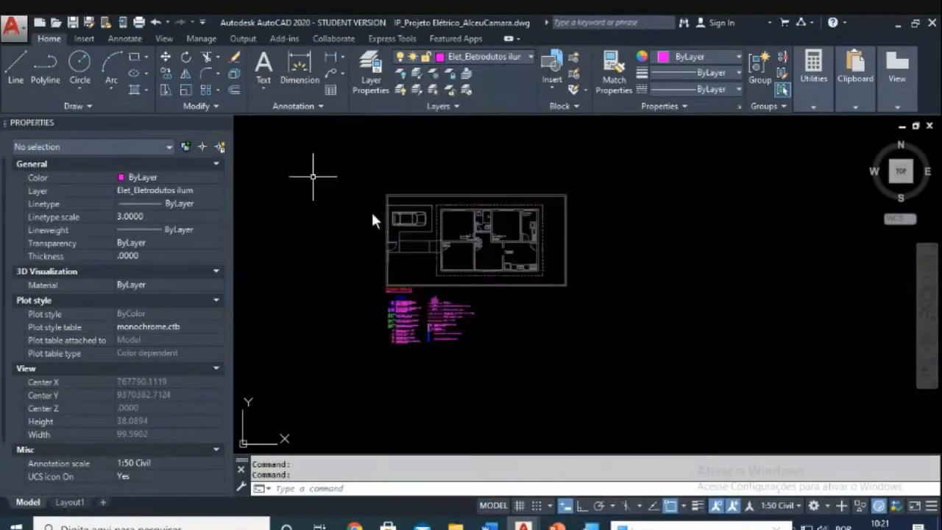
{"action": "key", "text": "Escape"}
{"action": "key", "text": "Escape"}
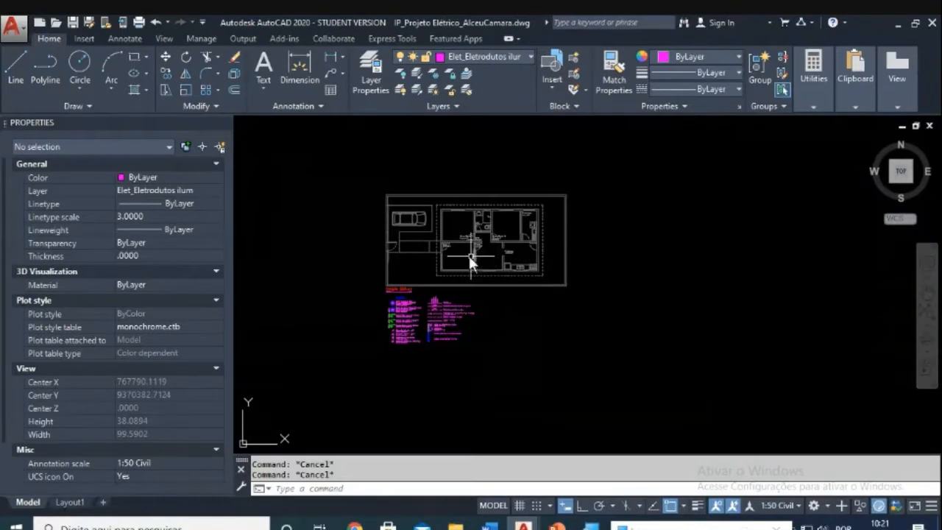
Step: Zoom and pan so the house floor plan fills the drawing area
{"action": "scroll", "coordinate": [468, 256], "scroll_direction": "up", "scroll_amount": 5}
{"action": "middle_click_drag", "start_coordinate": [566, 192], "coordinate": [584, 271]}
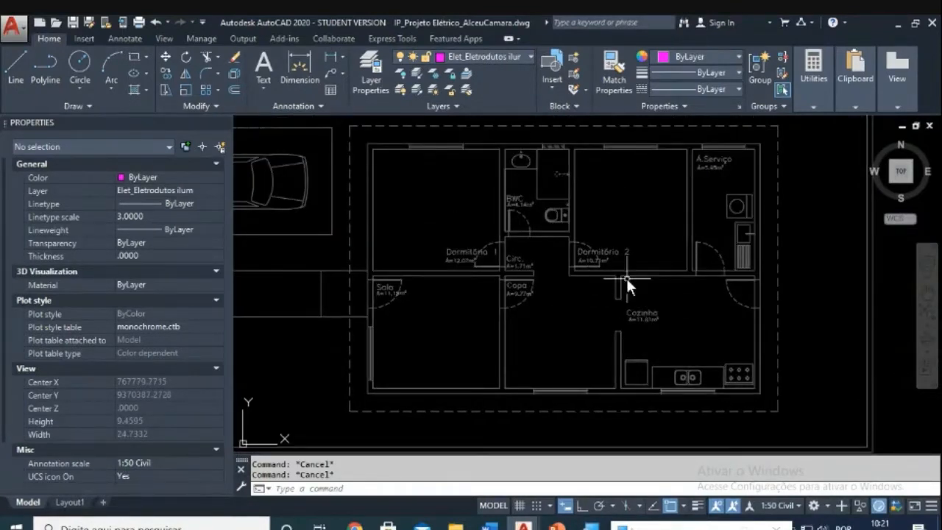
{"action": "scroll", "coordinate": [626, 278], "scroll_direction": "down", "scroll_amount": 2}
{"action": "scroll", "coordinate": [561, 316], "scroll_direction": "down", "scroll_amount": 1}
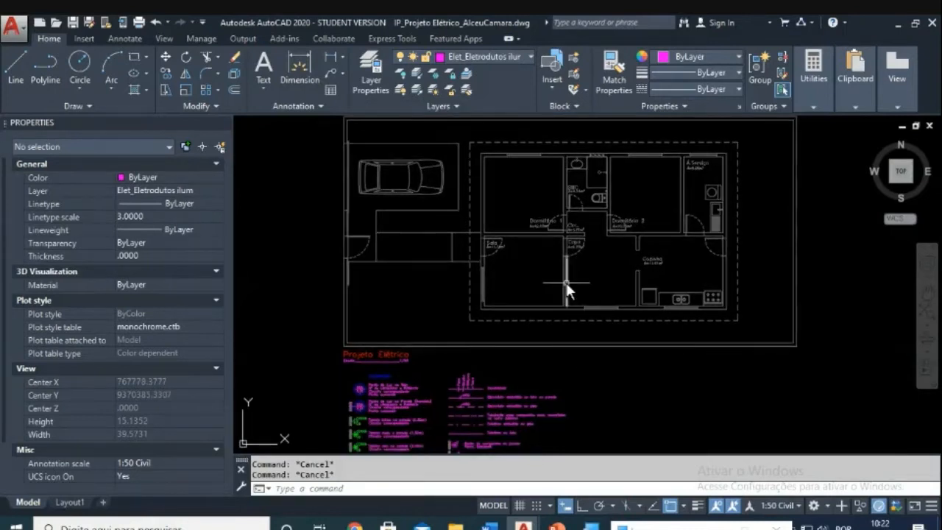
{"action": "mouse_move", "coordinate": [567, 290]}
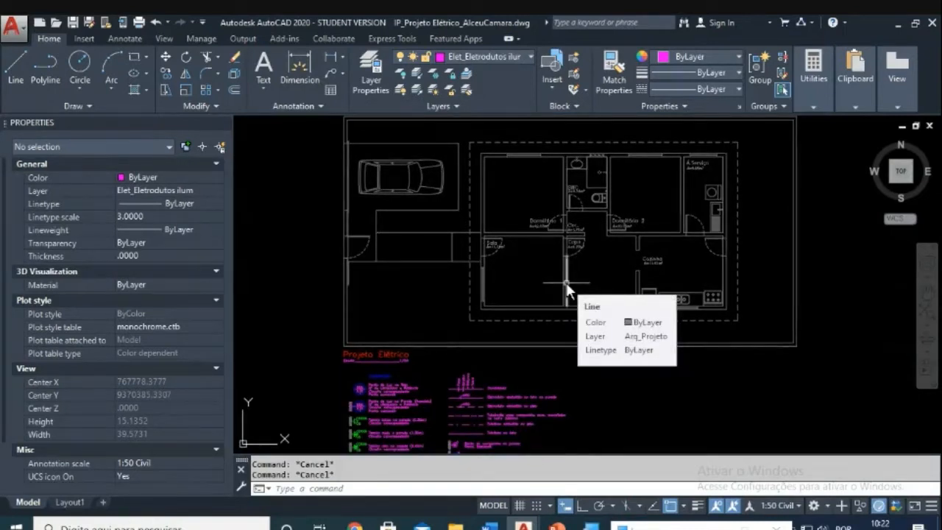
{"action": "mouse_move", "coordinate": [532, 260]}
{"action": "middle_mouse_down"}
{"action": "mouse_move", "coordinate": [524, 250]}
{"action": "mouse_move", "coordinate": [522, 263]}
{"action": "middle_mouse_up"}
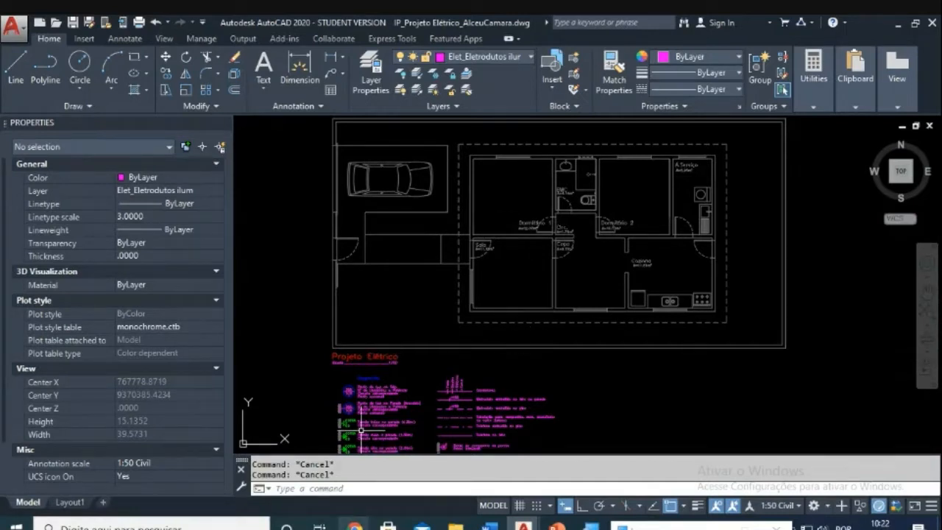
Step: Glance at the Meet call and return to the student's drawing
{"action": "left_click", "coordinate": [354, 524]}
{"action": "left_click", "coordinate": [313, 478]}
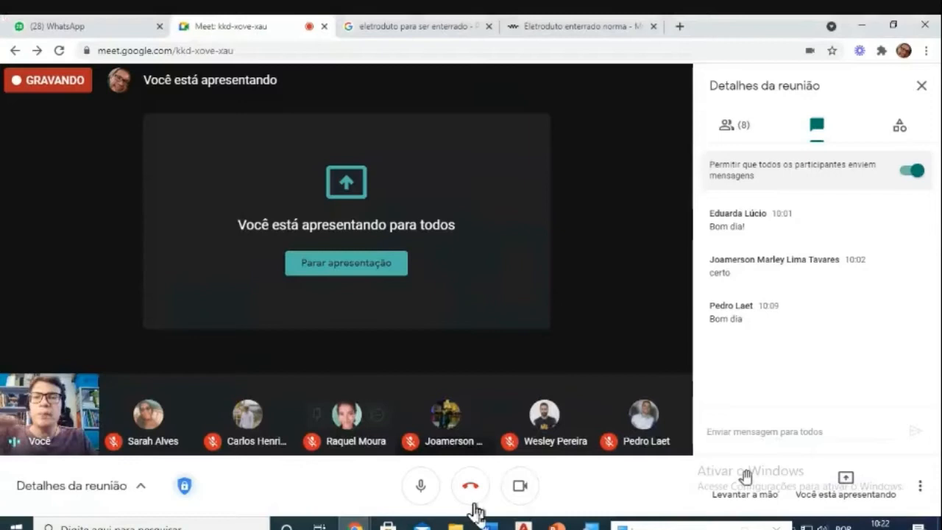
{"action": "left_click", "coordinate": [523, 525]}
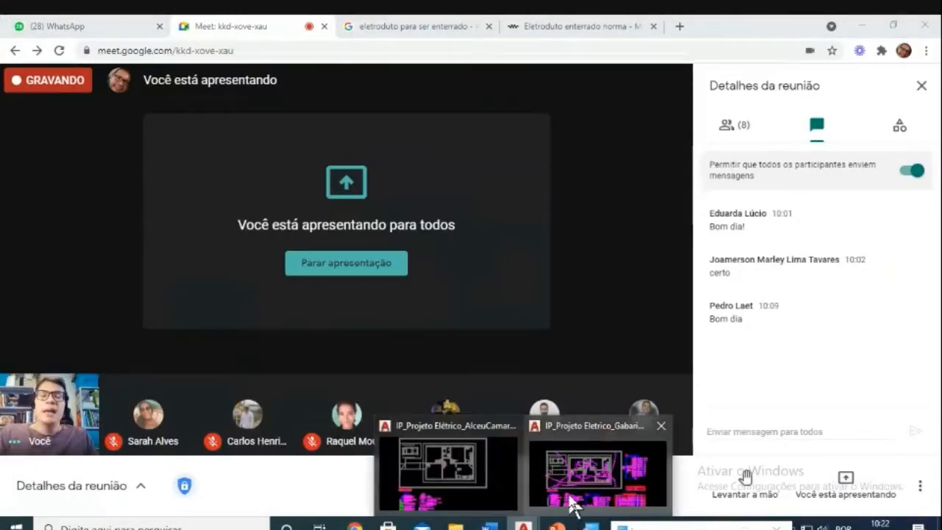
{"action": "left_click", "coordinate": [499, 490]}
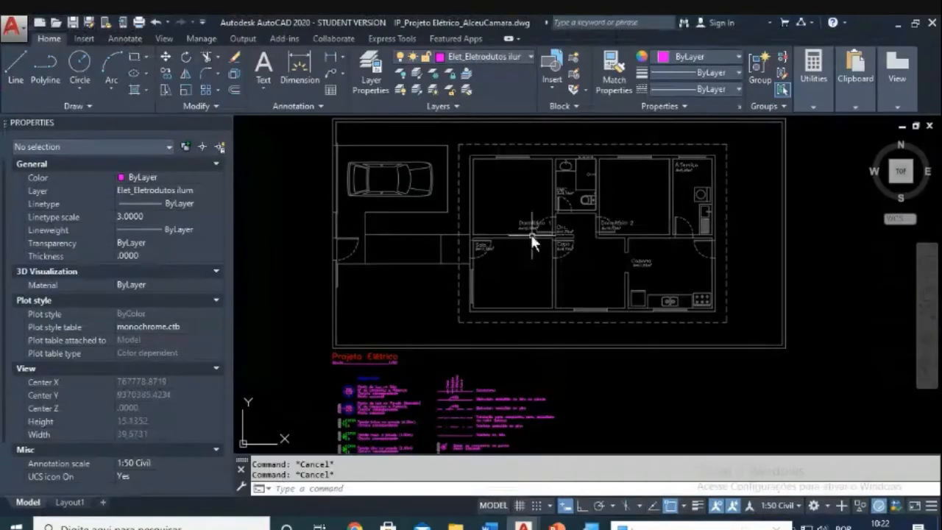
Step: Zoom in and out around the legend of the student's drawing
{"action": "mouse_move", "coordinate": [553, 291]}
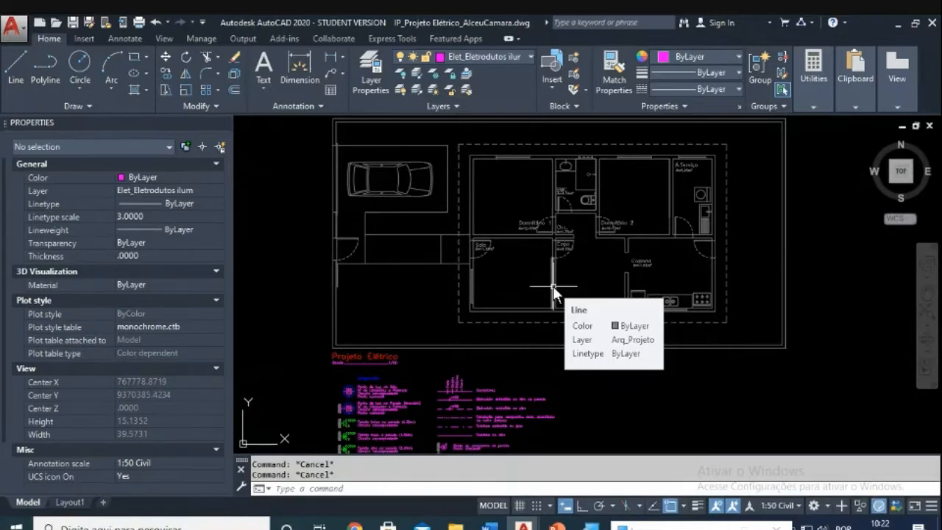
{"action": "scroll", "coordinate": [529, 338], "scroll_direction": "down", "scroll_amount": 4}
{"action": "scroll", "coordinate": [519, 373], "scroll_direction": "up", "scroll_amount": 4}
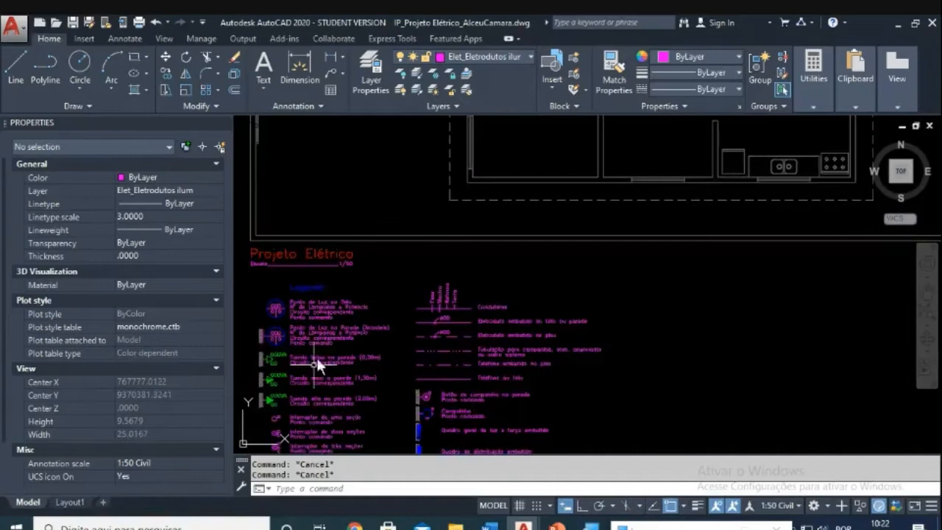
{"action": "scroll", "coordinate": [321, 351], "scroll_direction": "up", "scroll_amount": 1}
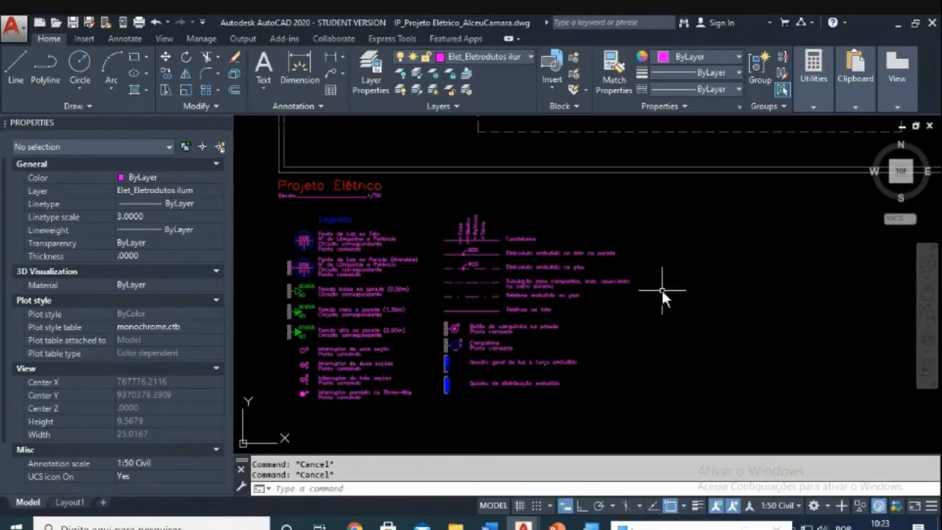
{"action": "scroll", "coordinate": [661, 290], "scroll_direction": "down", "scroll_amount": 2}
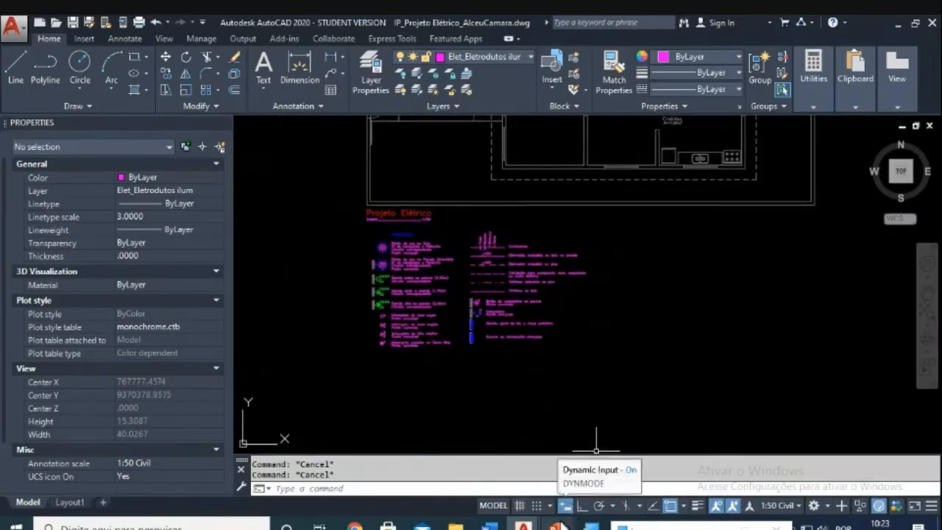
Step: Switch to the IP_Projeto_Eletrico_Gabarito.dwg reference drawing
{"action": "left_click", "coordinate": [524, 526]}
{"action": "left_click", "coordinate": [555, 490]}
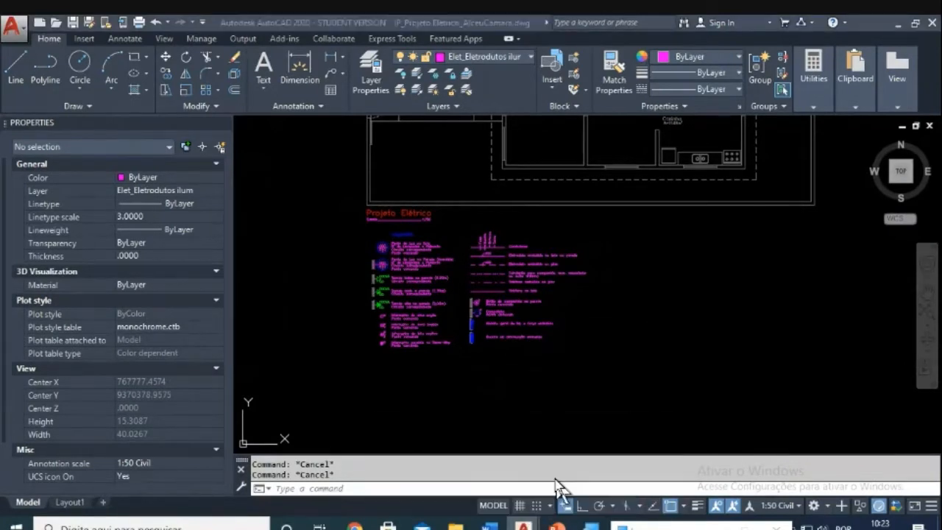
{"action": "scroll", "coordinate": [588, 324], "scroll_direction": "down", "scroll_amount": 1}
{"action": "scroll", "coordinate": [753, 419], "scroll_direction": "down", "scroll_amount": 1}
{"action": "mouse_move", "coordinate": [754, 419]}
{"action": "middle_mouse_down"}
{"action": "mouse_move", "coordinate": [678, 378]}
{"action": "mouse_move", "coordinate": [655, 348]}
{"action": "middle_mouse_up"}
{"action": "scroll", "coordinate": [655, 348], "scroll_direction": "up", "scroll_amount": 1}
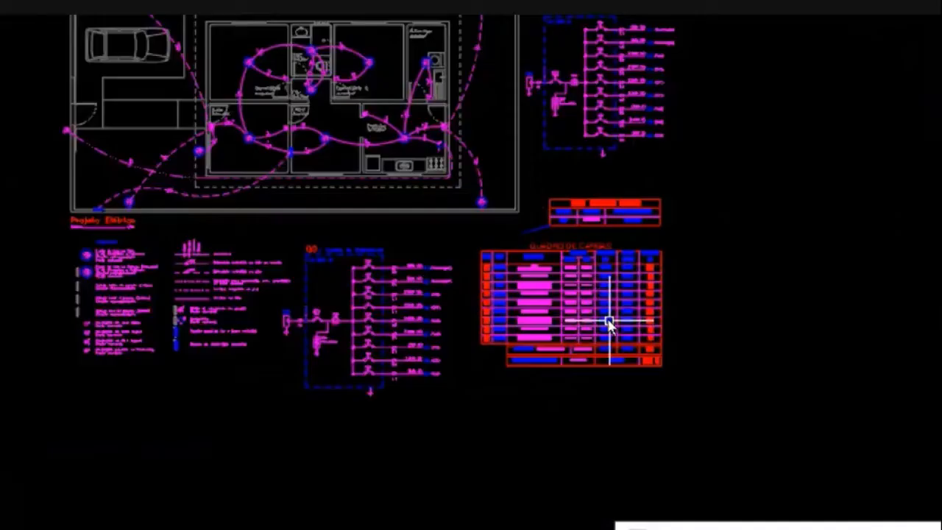
{"action": "scroll", "coordinate": [681, 297], "scroll_direction": "down", "scroll_amount": 1}
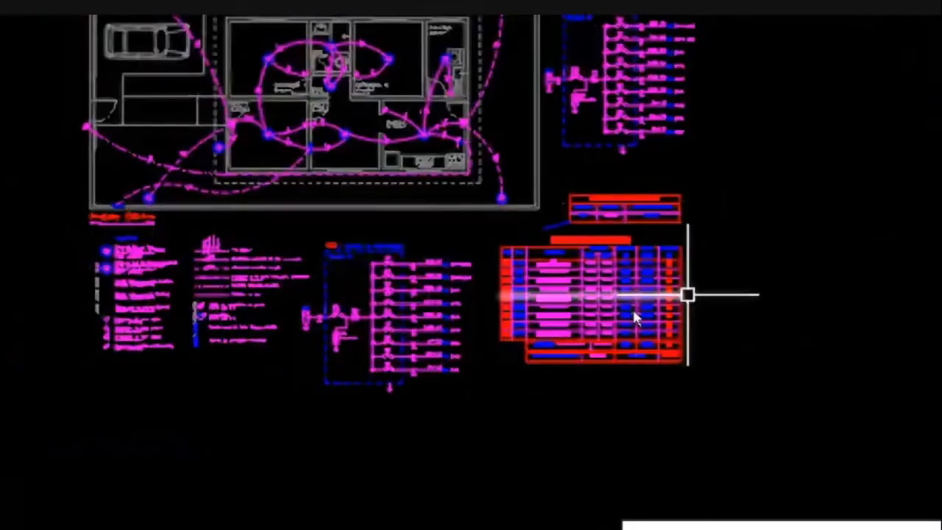
{"action": "scroll", "coordinate": [732, 337], "scroll_direction": "down", "scroll_amount": 1}
{"action": "scroll", "coordinate": [626, 327], "scroll_direction": "up", "scroll_amount": 6}
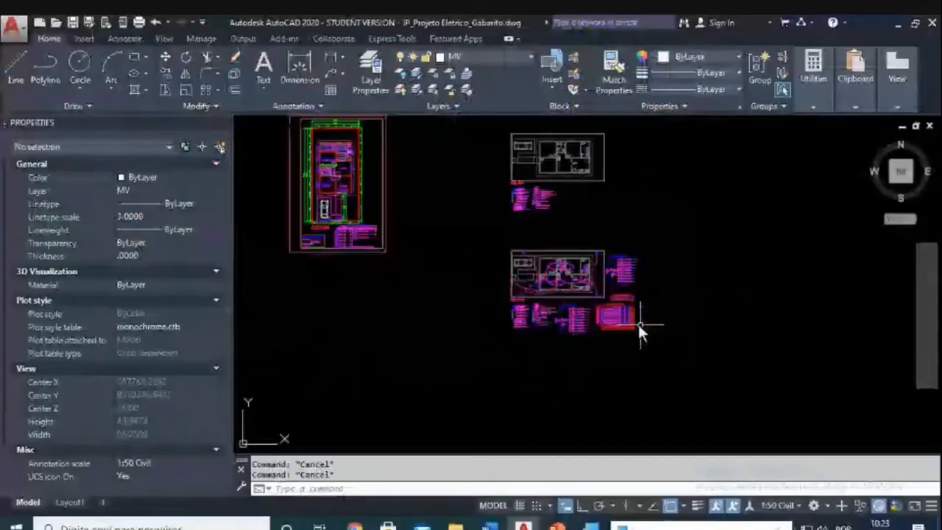
{"action": "scroll", "coordinate": [598, 299], "scroll_direction": "down", "scroll_amount": 3}
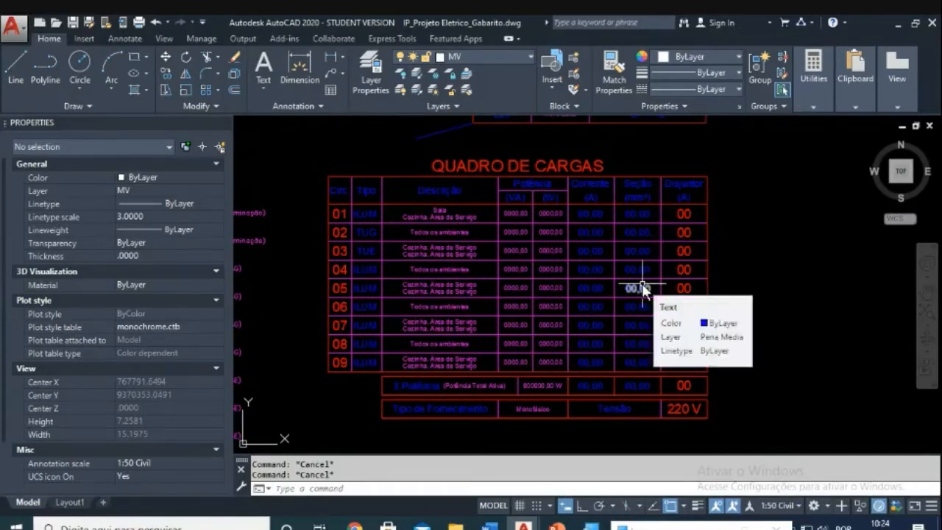
{"action": "mouse_move", "coordinate": [640, 294]}
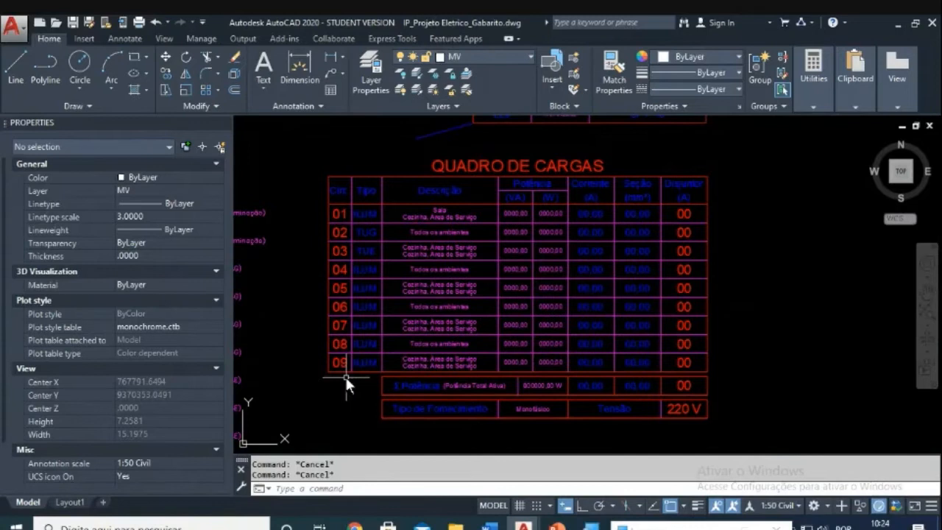
{"action": "scroll", "coordinate": [404, 365], "scroll_direction": "down", "scroll_amount": 5}
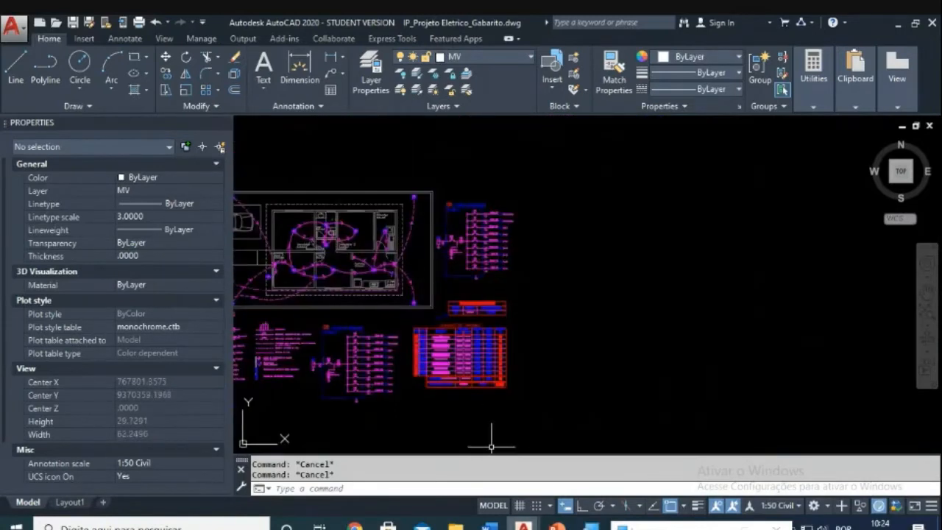
Step: Return to the student's electrical project copy and pan its floor plan into view
{"action": "mouse_move", "coordinate": [523, 525]}
{"action": "left_click", "coordinate": [457, 451]}
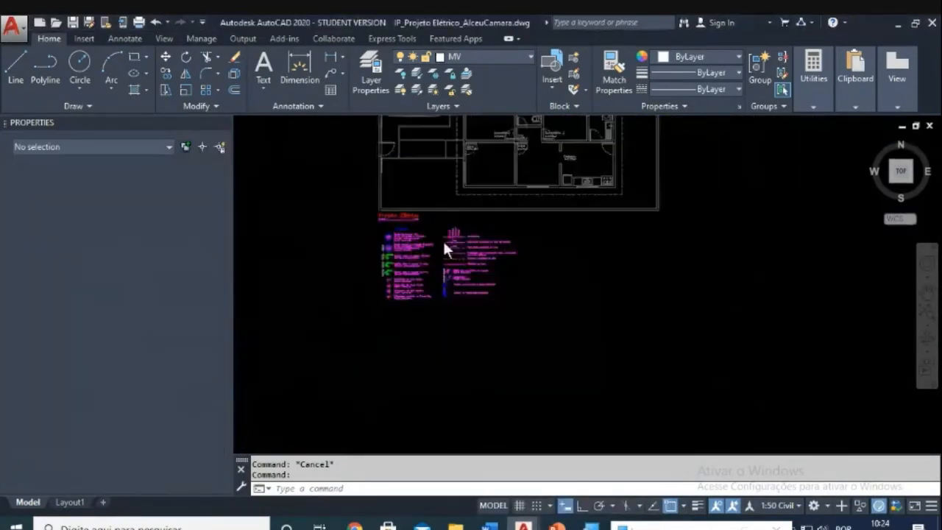
{"action": "scroll", "coordinate": [442, 269], "scroll_direction": "up", "scroll_amount": 5}
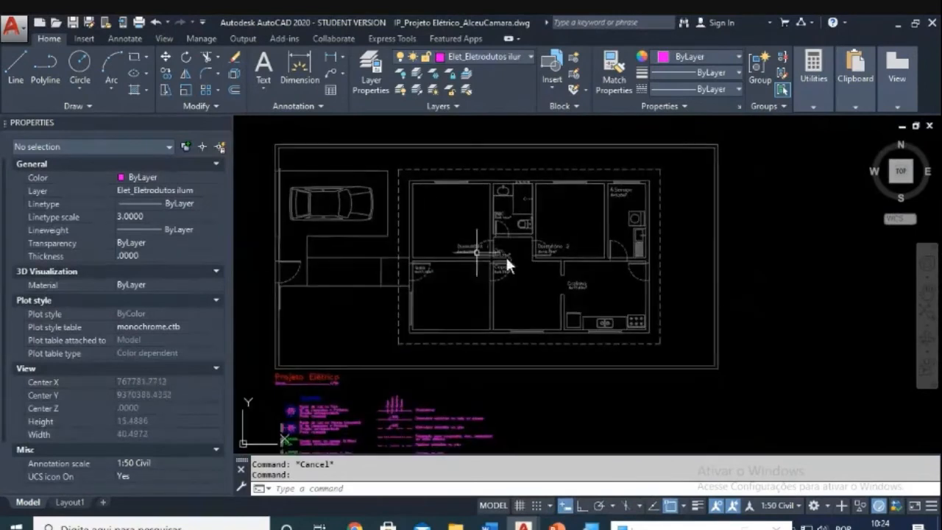
{"action": "key", "text": "Escape"}
{"action": "middle_click_drag", "start_coordinate": [540, 265], "coordinate": [566, 263]}
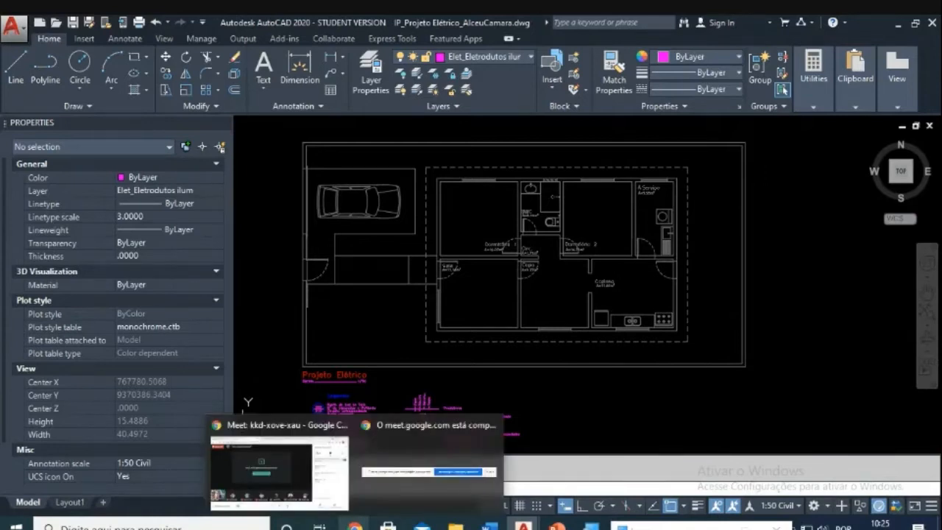
Step: Peek at the meeting browser windows without leaving the drawing
{"action": "left_click", "coordinate": [355, 524]}
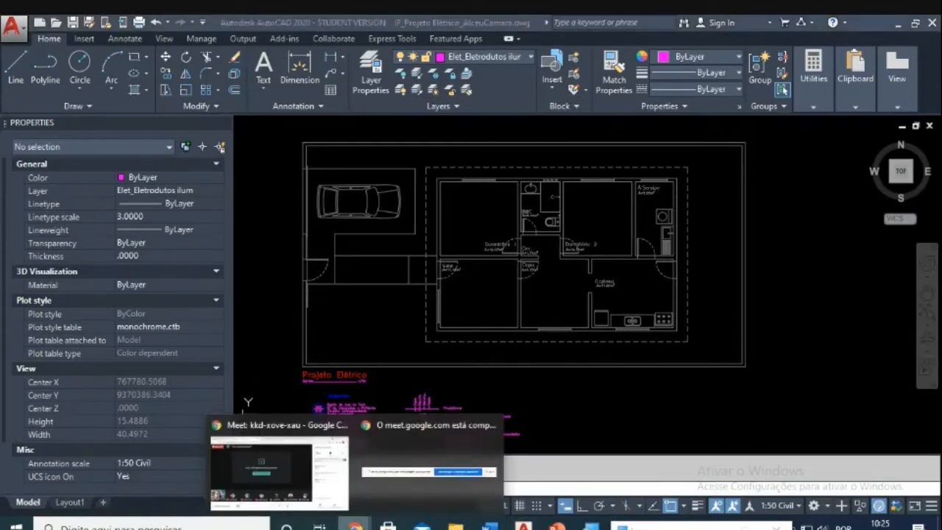
{"action": "left_click", "coordinate": [455, 373]}
{"action": "mouse_move", "coordinate": [579, 327]}
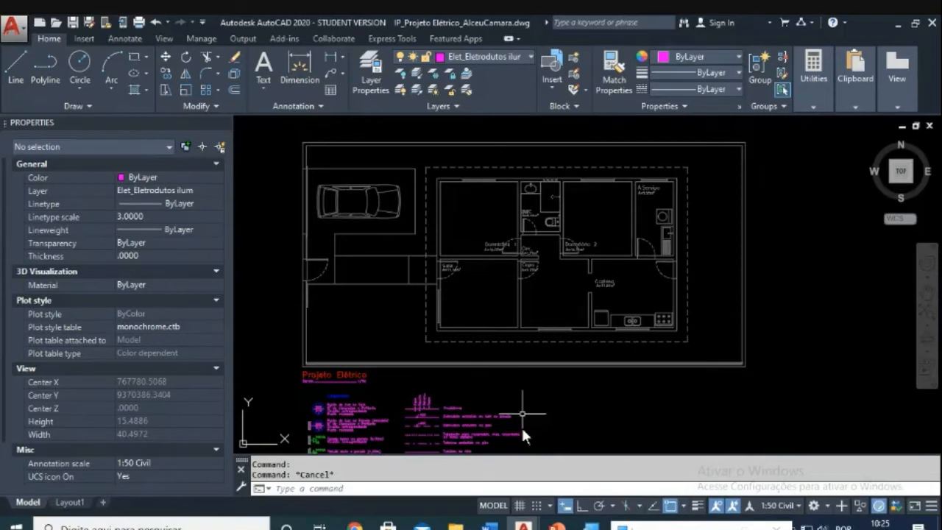
Step: In Chrome, close both Eletroduto search tabs, then return to the student's AutoCAD drawing
{"action": "mouse_move", "coordinate": [355, 524]}
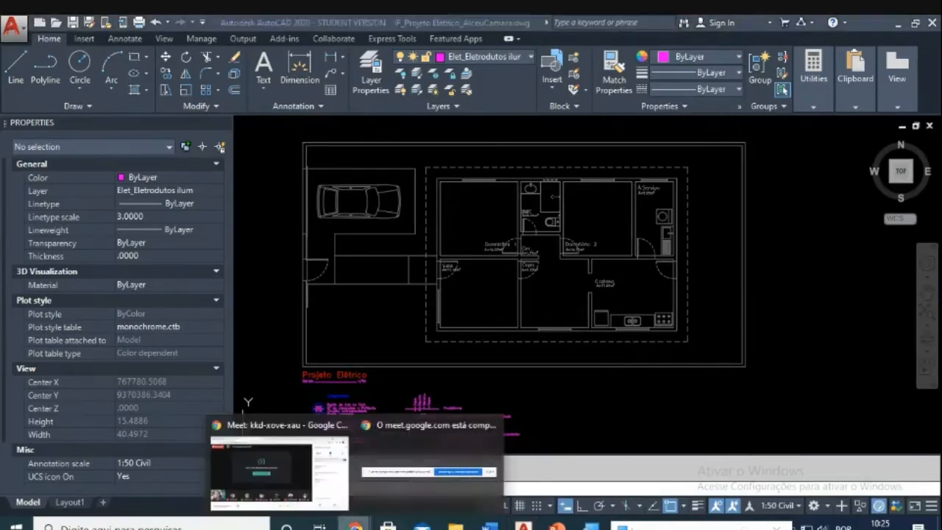
{"action": "left_click", "coordinate": [305, 473]}
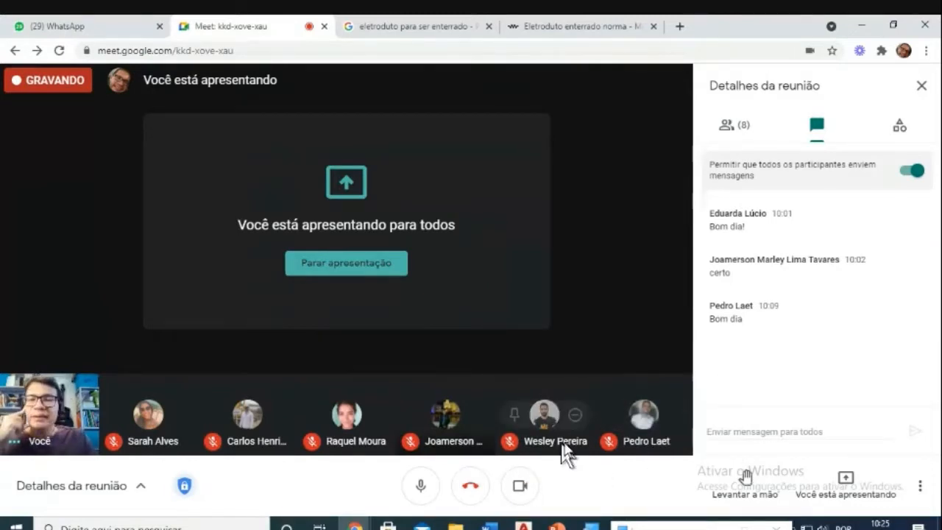
{"action": "mouse_move", "coordinate": [616, 419]}
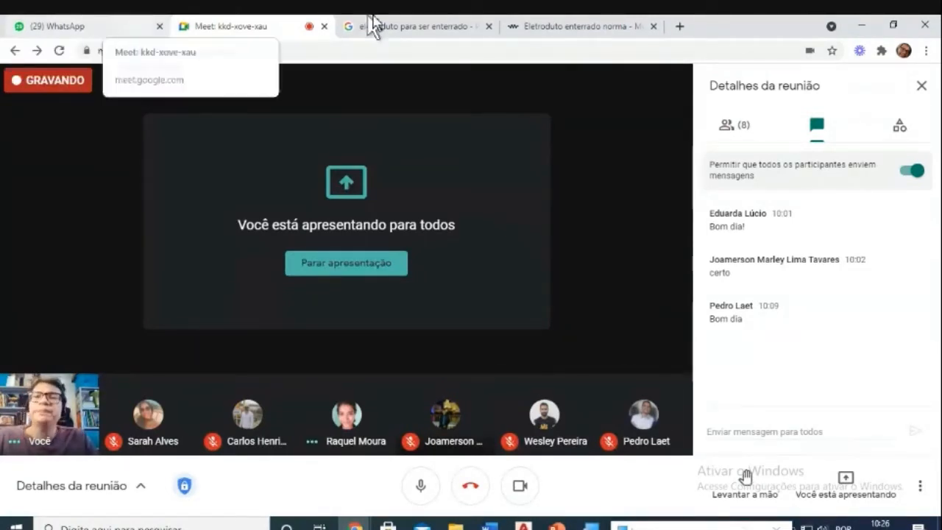
{"action": "left_click", "coordinate": [488, 27]}
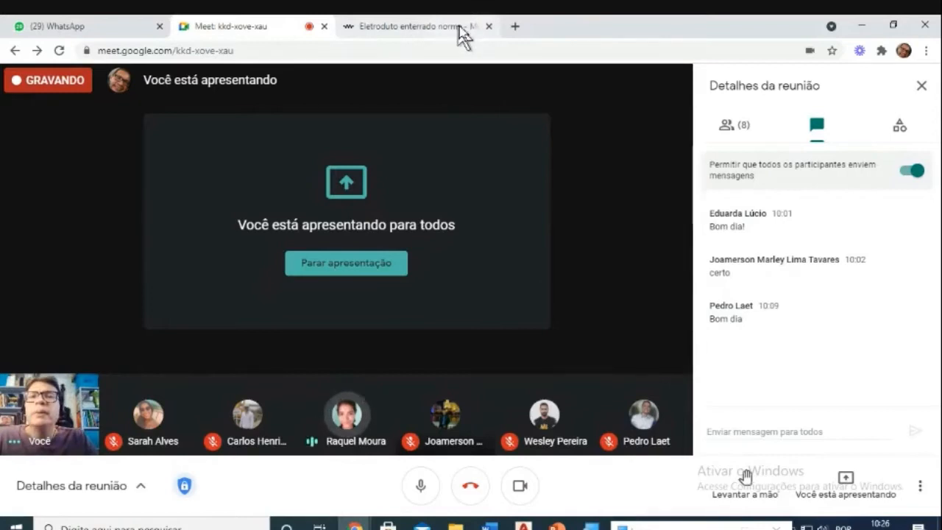
{"action": "left_click", "coordinate": [489, 26]}
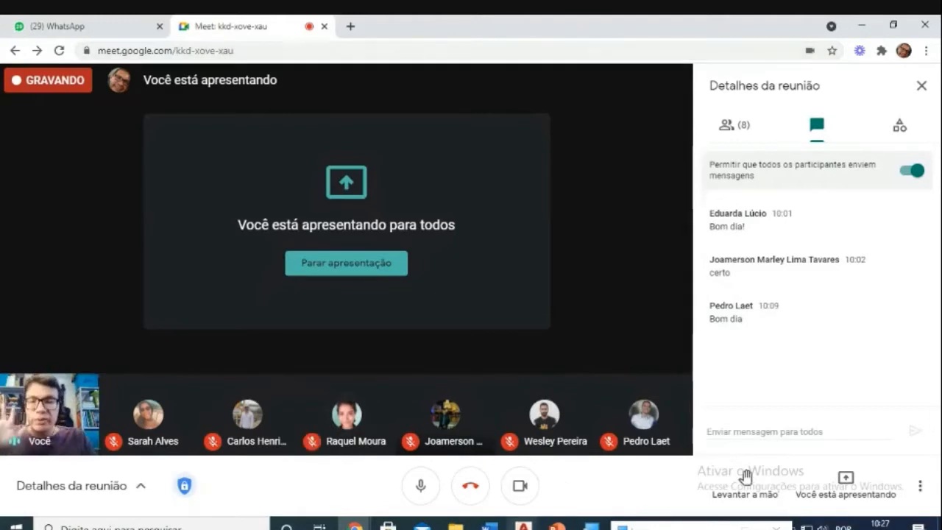
{"action": "mouse_move", "coordinate": [524, 525]}
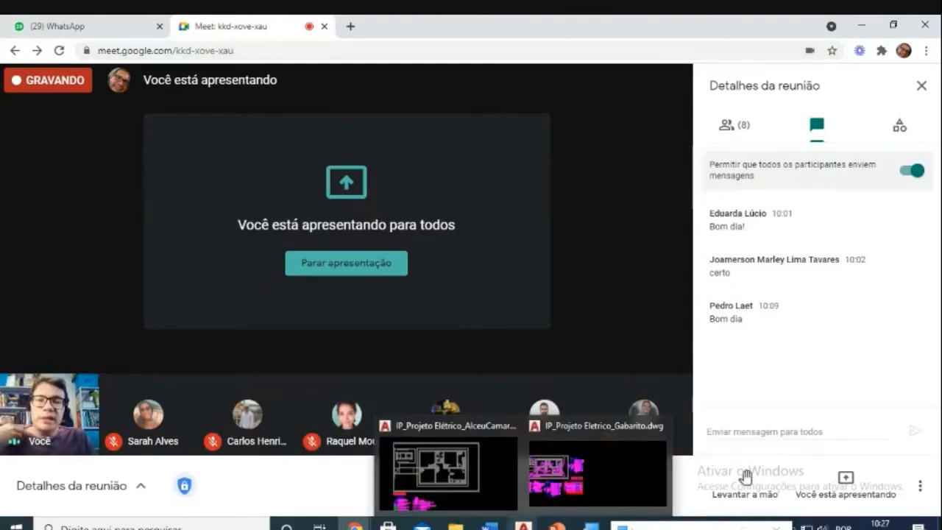
{"action": "left_click", "coordinate": [487, 479]}
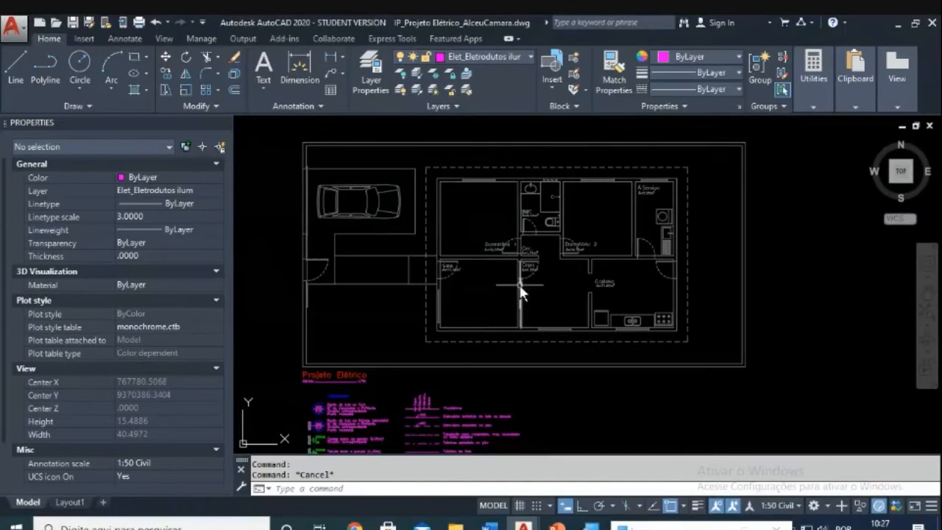
{"action": "scroll", "coordinate": [518, 287], "scroll_direction": "up", "scroll_amount": 4}
{"action": "scroll", "coordinate": [501, 285], "scroll_direction": "down", "scroll_amount": 4}
{"action": "scroll", "coordinate": [494, 287], "scroll_direction": "up", "scroll_amount": 2}
{"action": "scroll", "coordinate": [494, 288], "scroll_direction": "up", "scroll_amount": 3}
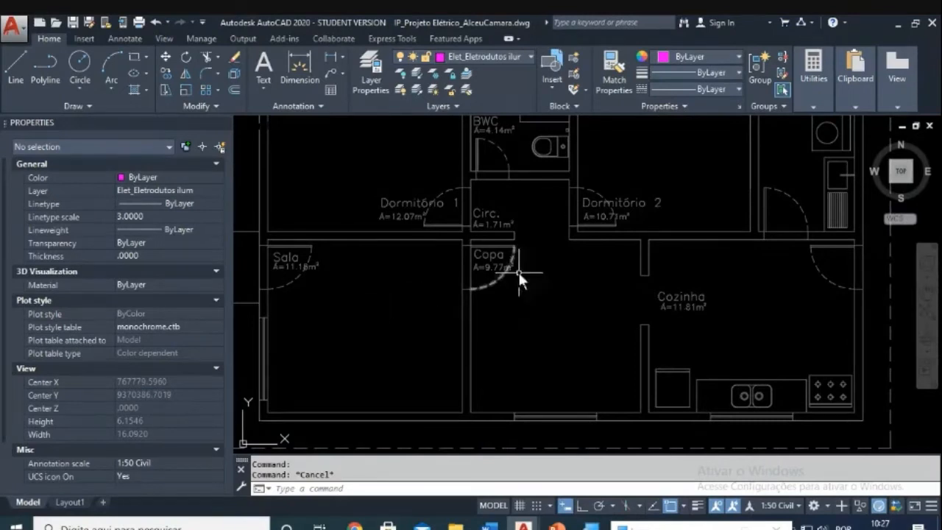
{"action": "middle_click_drag", "start_coordinate": [518, 201], "coordinate": [519, 261]}
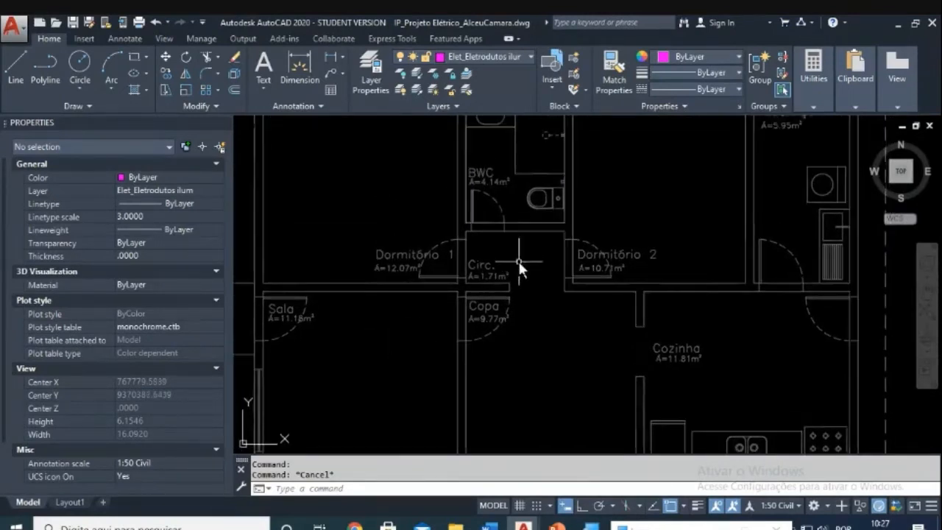
{"action": "scroll", "coordinate": [519, 261], "scroll_direction": "down", "scroll_amount": 2}
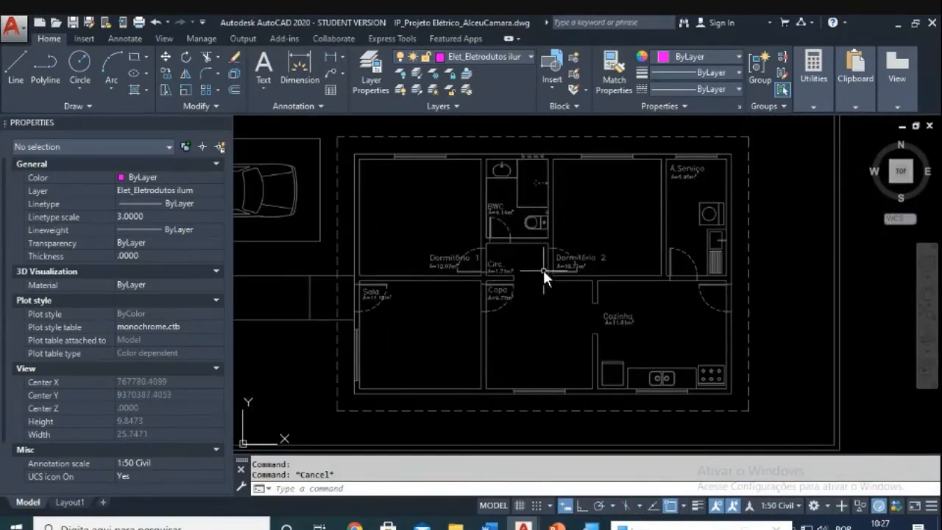
{"action": "scroll", "coordinate": [543, 270], "scroll_direction": "down", "scroll_amount": 1}
{"action": "scroll", "coordinate": [515, 297], "scroll_direction": "up", "scroll_amount": 2}
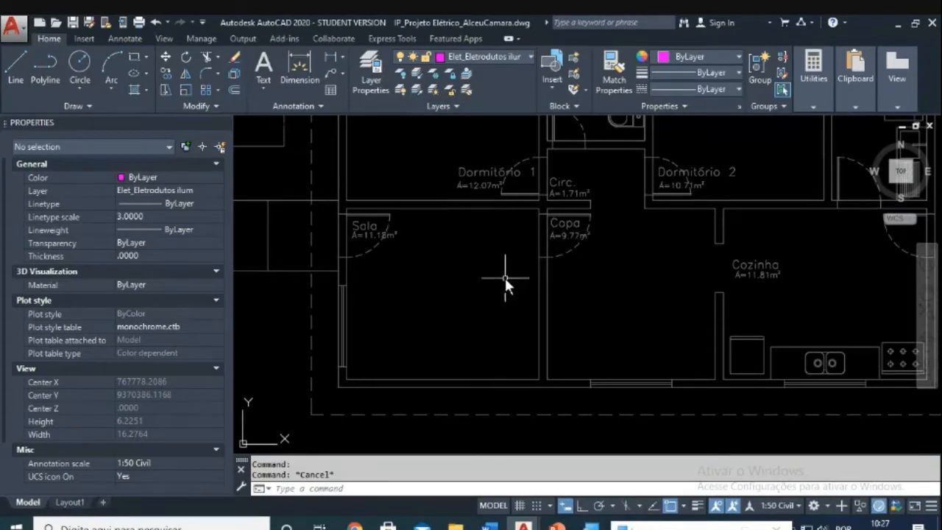
{"action": "middle_click_drag", "start_coordinate": [444, 275], "coordinate": [397, 342]}
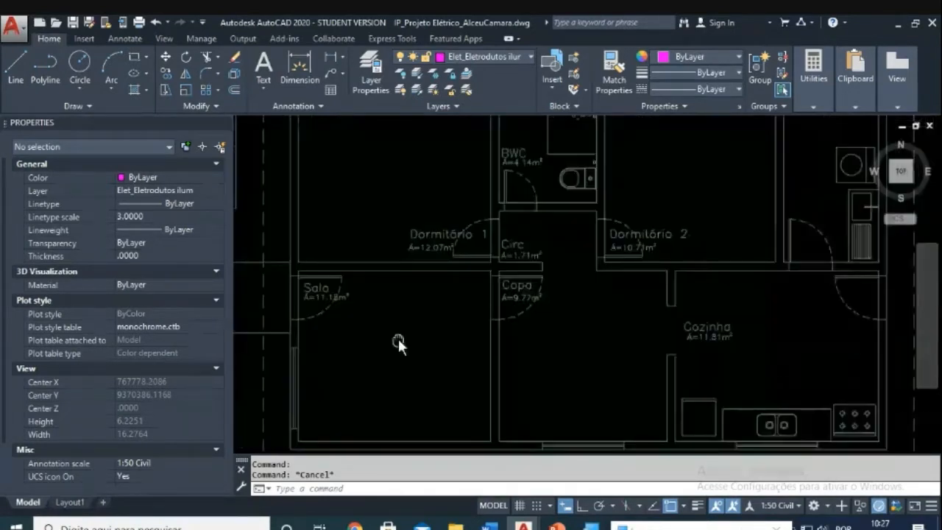
{"action": "middle_click_drag", "start_coordinate": [544, 243], "coordinate": [558, 289]}
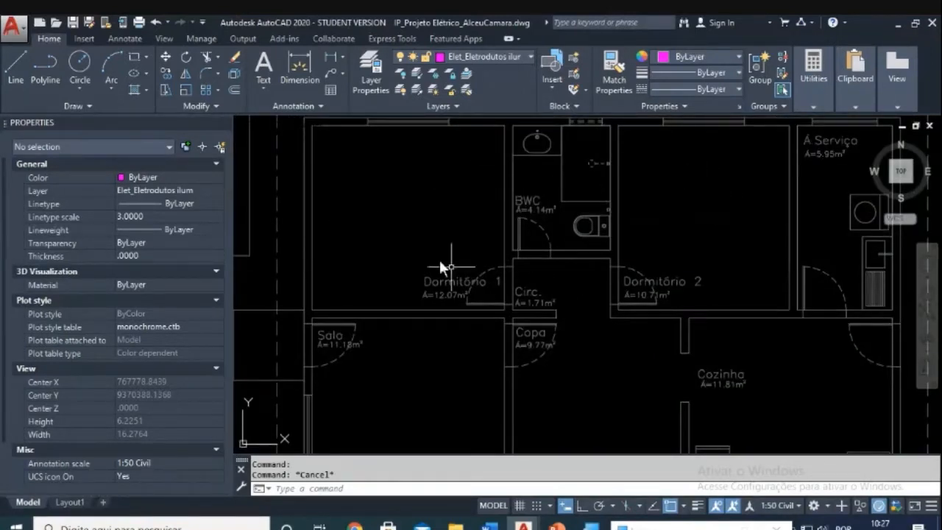
{"action": "scroll", "coordinate": [436, 385], "scroll_direction": "down", "scroll_amount": 3}
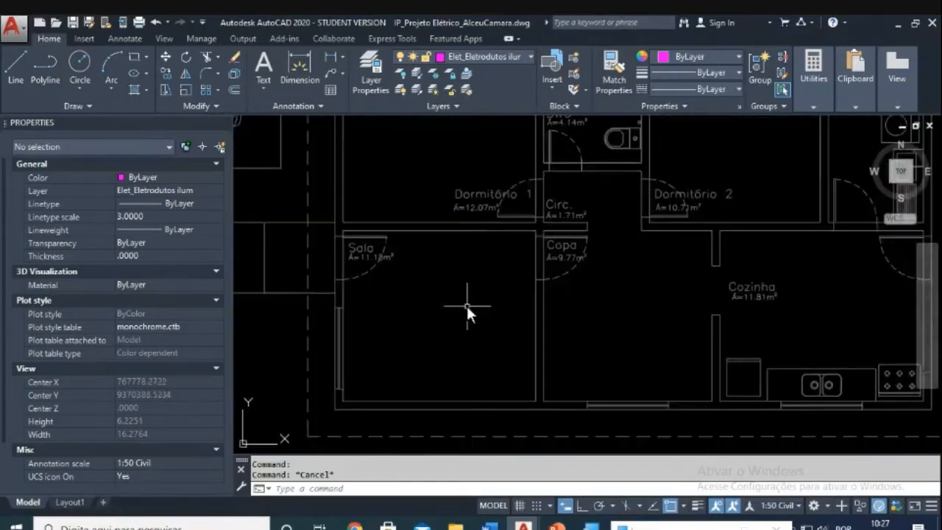
{"action": "middle_click_drag", "start_coordinate": [464, 310], "coordinate": [451, 331]}
{"action": "scroll", "coordinate": [451, 331], "scroll_direction": "up", "scroll_amount": 2}
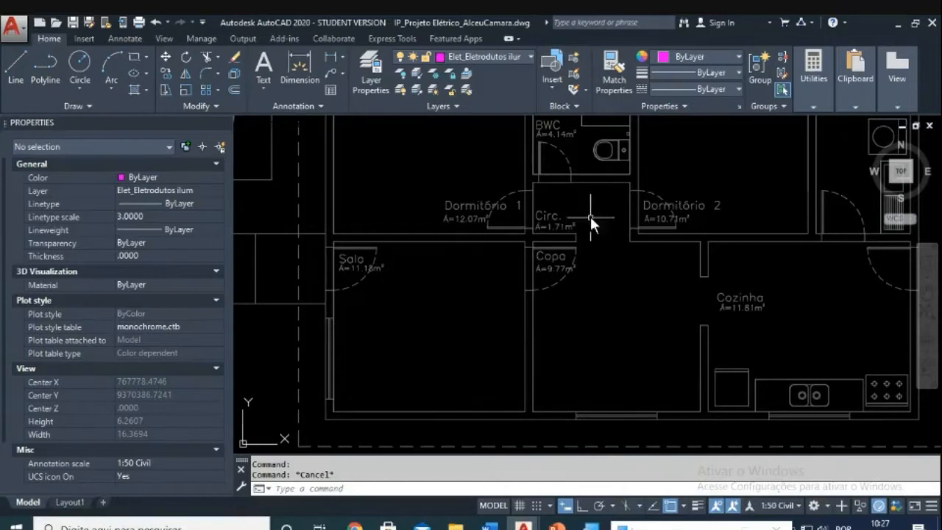
{"action": "middle_click_drag", "start_coordinate": [574, 225], "coordinate": [550, 293]}
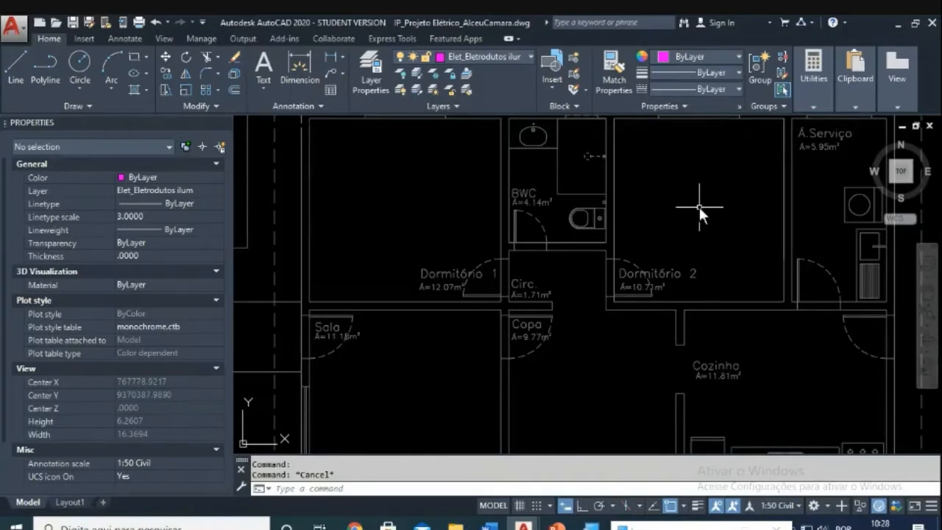
{"action": "scroll", "coordinate": [699, 207], "scroll_direction": "down", "scroll_amount": 2}
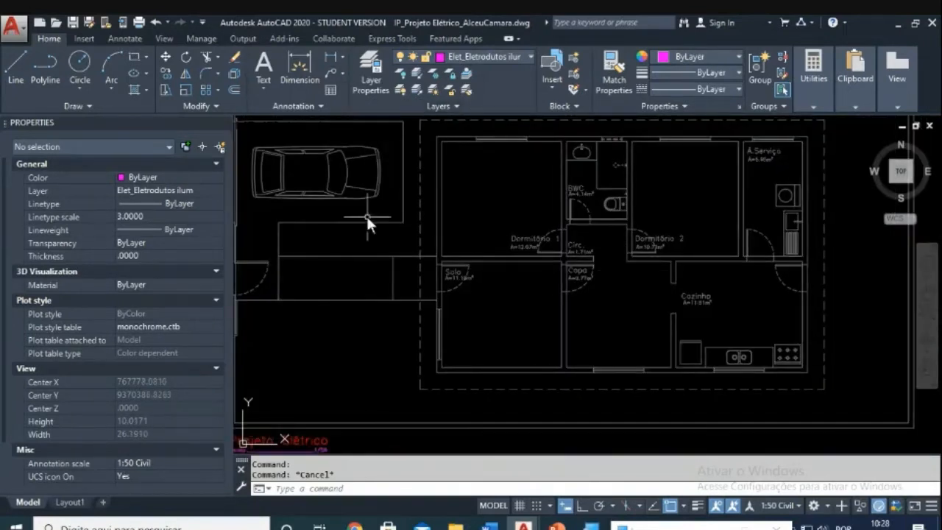
{"action": "middle_click_drag", "start_coordinate": [366, 214], "coordinate": [395, 259]}
{"action": "scroll", "coordinate": [394, 127], "scroll_direction": "down", "scroll_amount": 2}
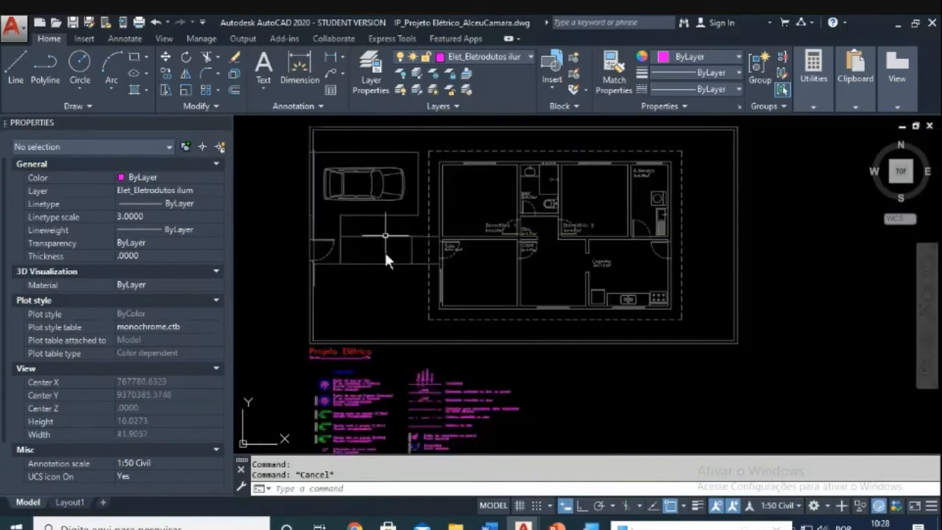
{"action": "scroll", "coordinate": [410, 323], "scroll_direction": "up", "scroll_amount": 2}
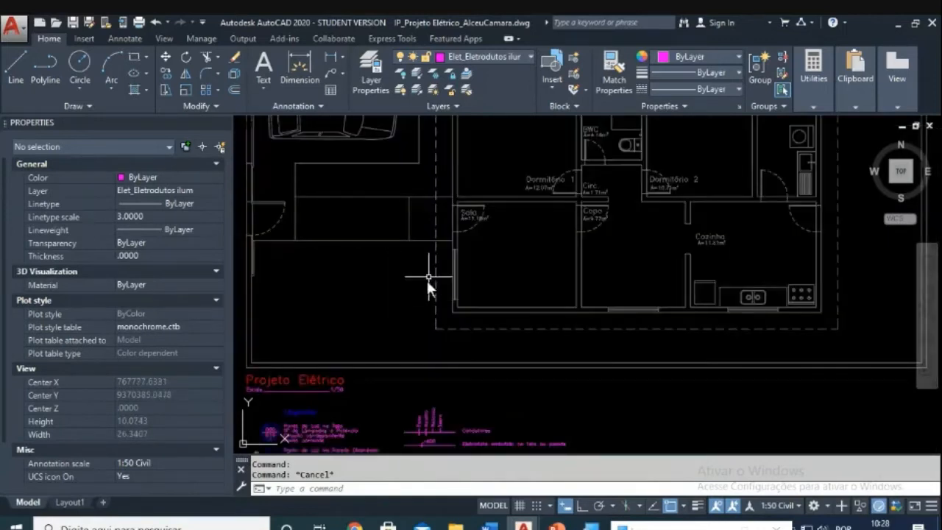
{"action": "middle_click_drag", "start_coordinate": [650, 270], "coordinate": [574, 306]}
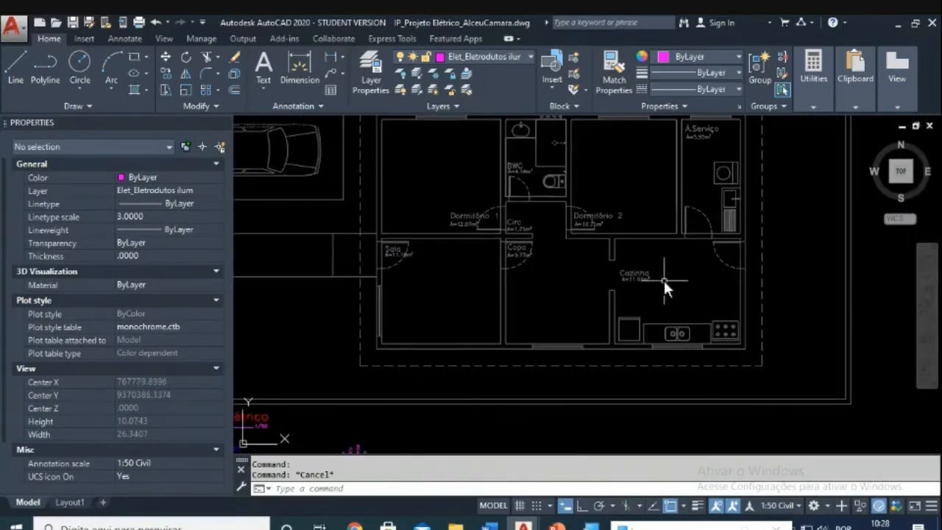
{"action": "scroll", "coordinate": [675, 287], "scroll_direction": "down", "scroll_amount": 2}
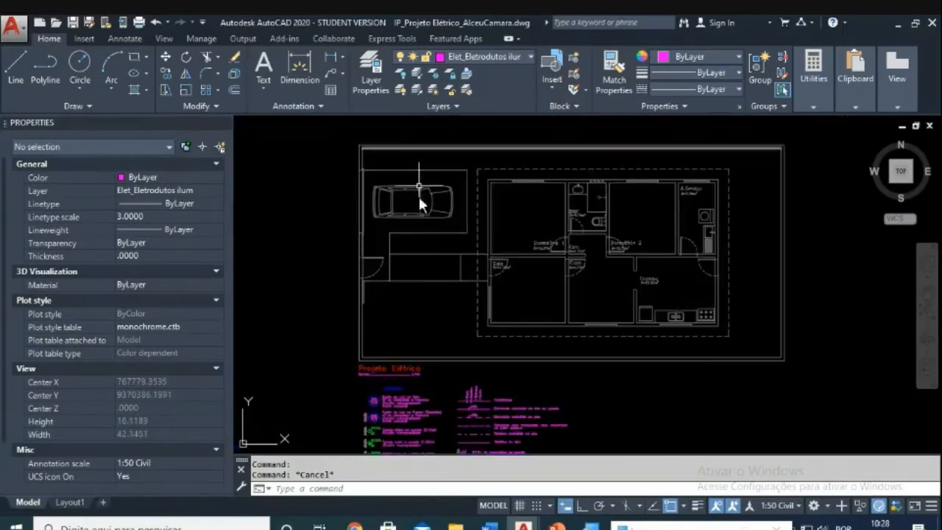
{"action": "mouse_move", "coordinate": [667, 289]}
{"action": "middle_mouse_down"}
{"action": "mouse_move", "coordinate": [644, 290]}
{"action": "mouse_move", "coordinate": [616, 269]}
{"action": "middle_mouse_up"}
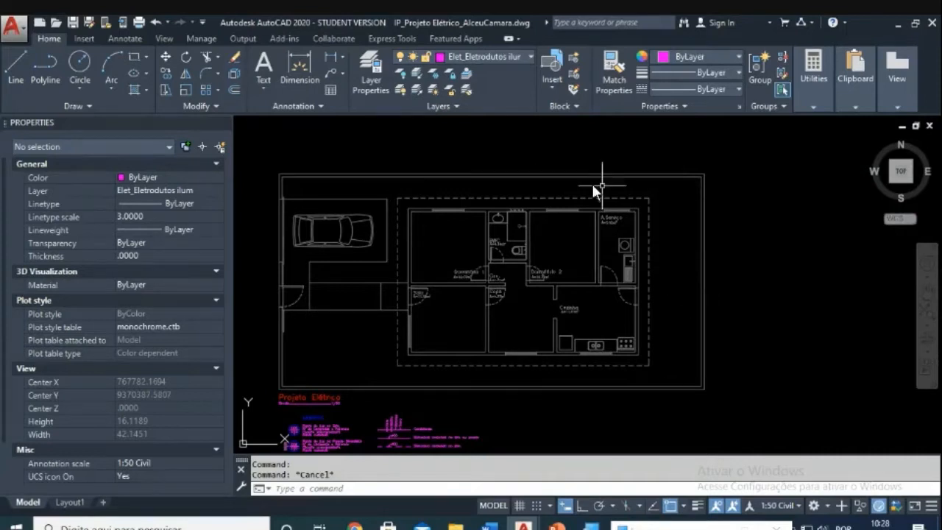
{"action": "scroll", "coordinate": [466, 277], "scroll_direction": "up", "scroll_amount": 2}
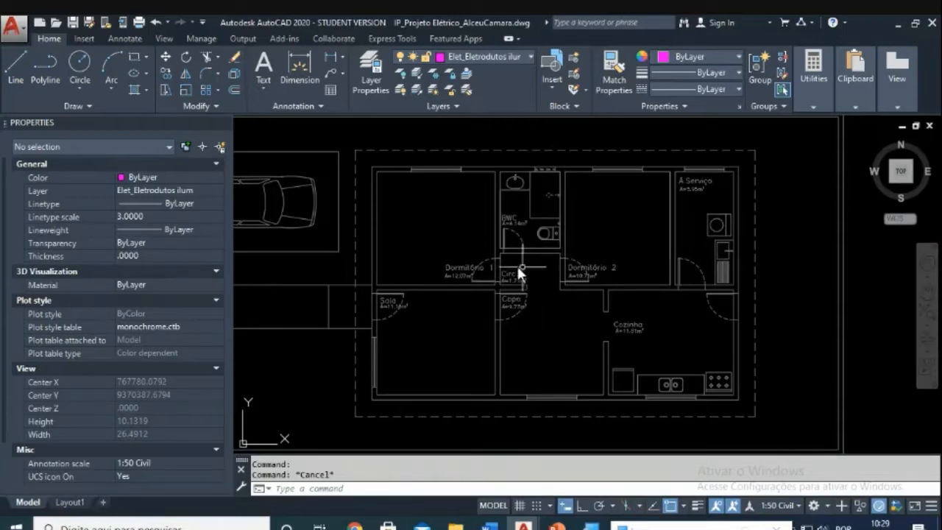
{"action": "scroll", "coordinate": [459, 307], "scroll_direction": "down", "scroll_amount": 2}
{"action": "middle_click_drag", "start_coordinate": [480, 329], "coordinate": [514, 241]}
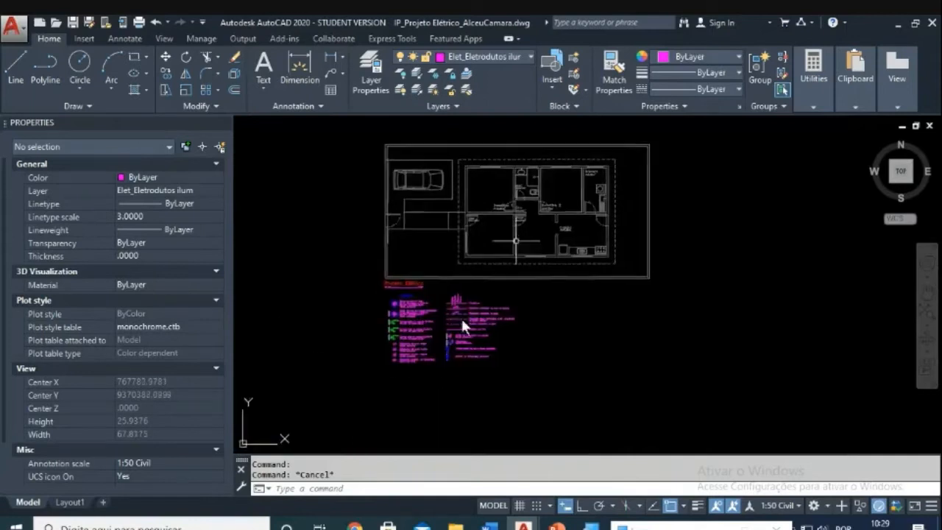
{"action": "scroll", "coordinate": [414, 372], "scroll_direction": "up", "scroll_amount": 3}
{"action": "scroll", "coordinate": [604, 309], "scroll_direction": "up", "scroll_amount": 4}
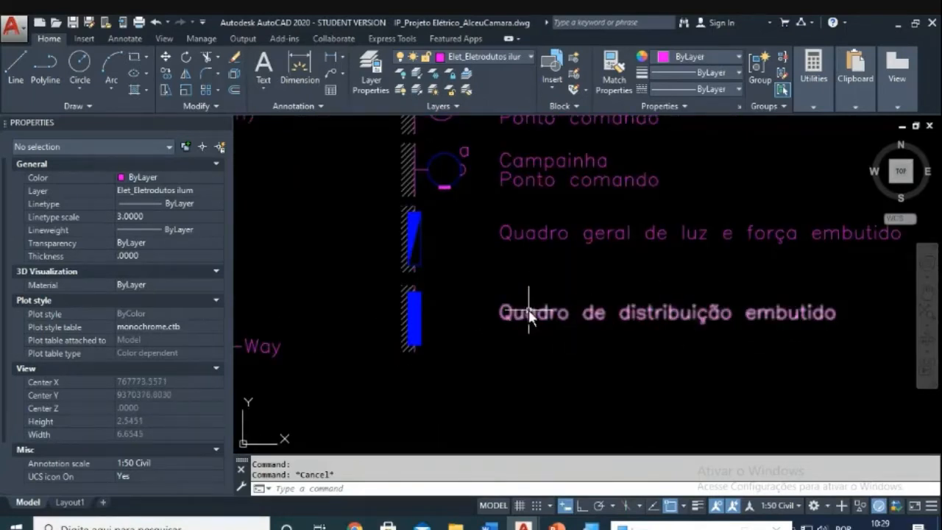
{"action": "scroll", "coordinate": [519, 305], "scroll_direction": "down", "scroll_amount": 4}
{"action": "middle_click_drag", "start_coordinate": [558, 250], "coordinate": [398, 485]}
{"action": "scroll", "coordinate": [556, 197], "scroll_direction": "up", "scroll_amount": 4}
{"action": "scroll", "coordinate": [579, 216], "scroll_direction": "down", "scroll_amount": 4}
{"action": "scroll", "coordinate": [540, 255], "scroll_direction": "up", "scroll_amount": 2}
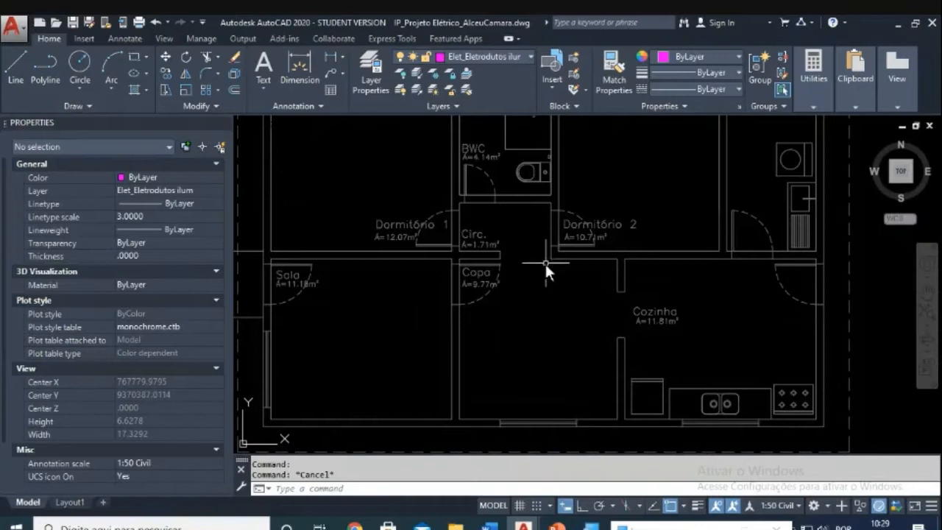
{"action": "scroll", "coordinate": [540, 276], "scroll_direction": "down", "scroll_amount": 3}
{"action": "scroll", "coordinate": [539, 276], "scroll_direction": "up", "scroll_amount": 3}
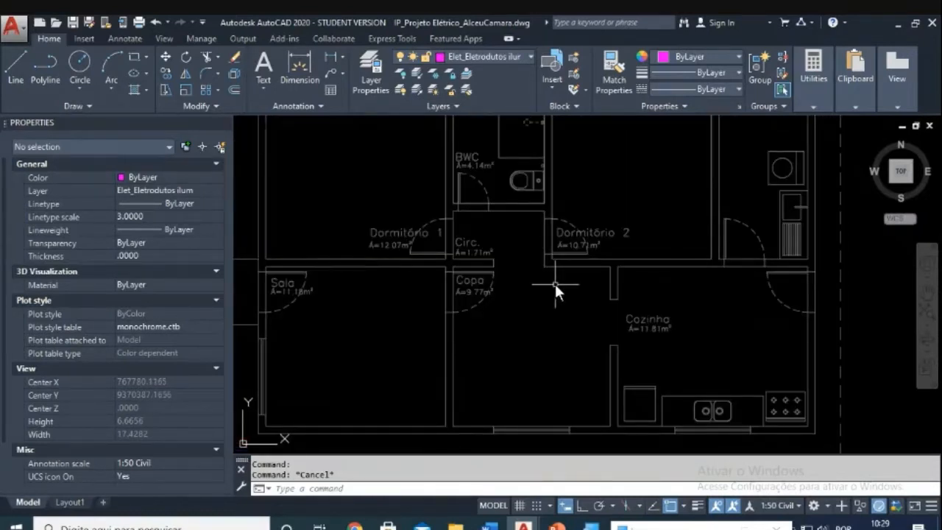
{"action": "left_click", "coordinate": [355, 525]}
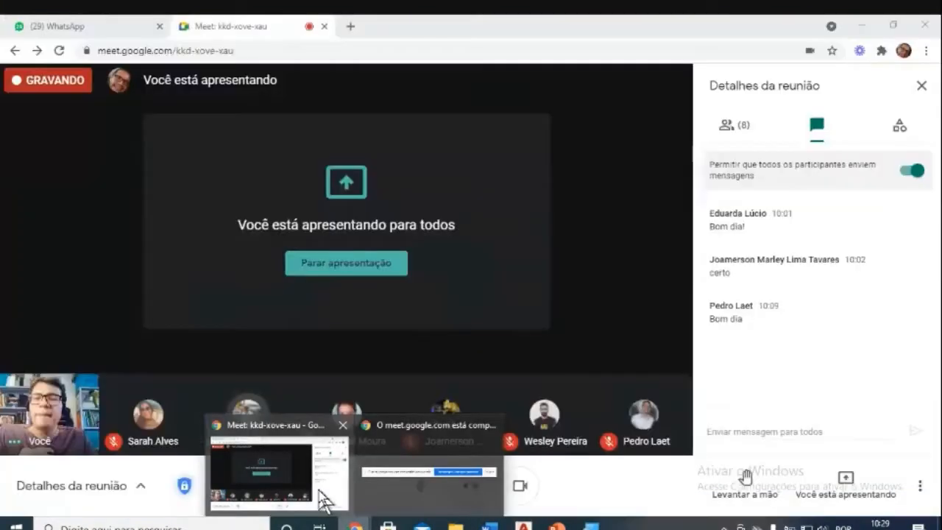
{"action": "mouse_move", "coordinate": [489, 478]}
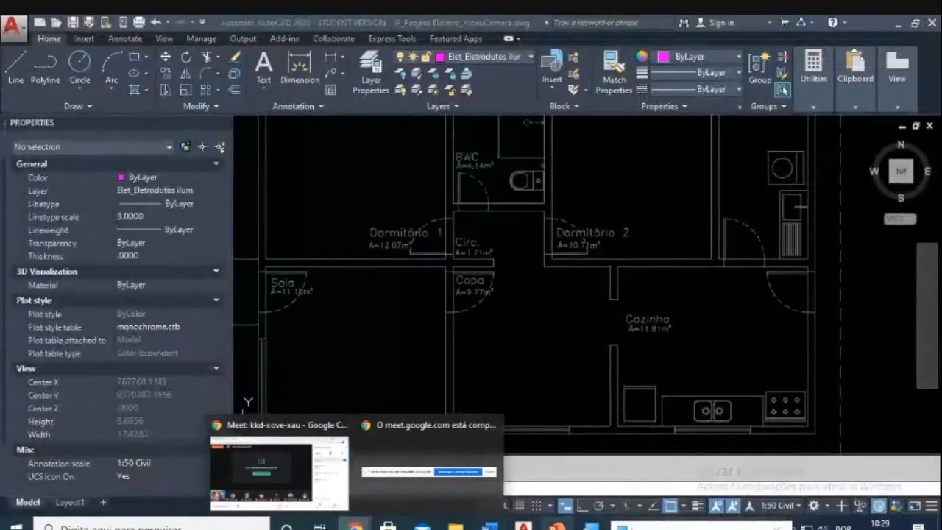
{"action": "mouse_move", "coordinate": [522, 525]}
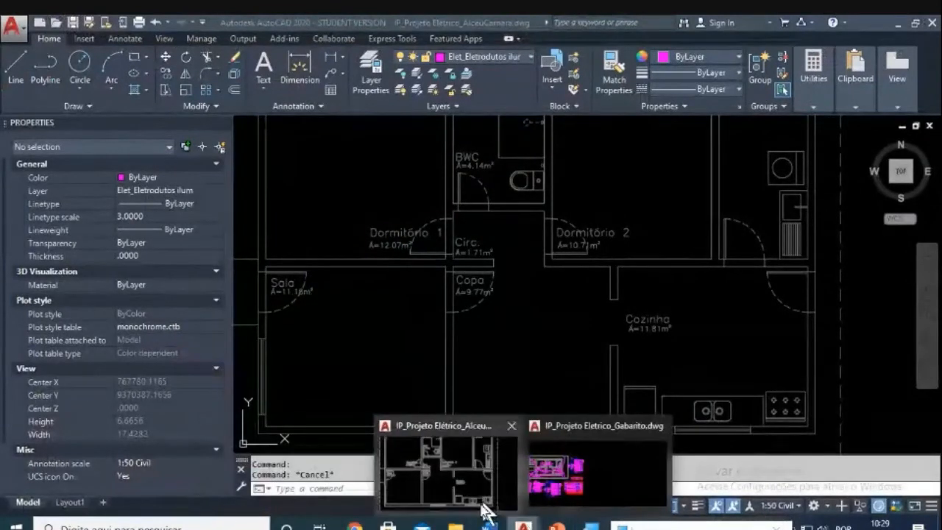
{"action": "mouse_move", "coordinate": [353, 524]}
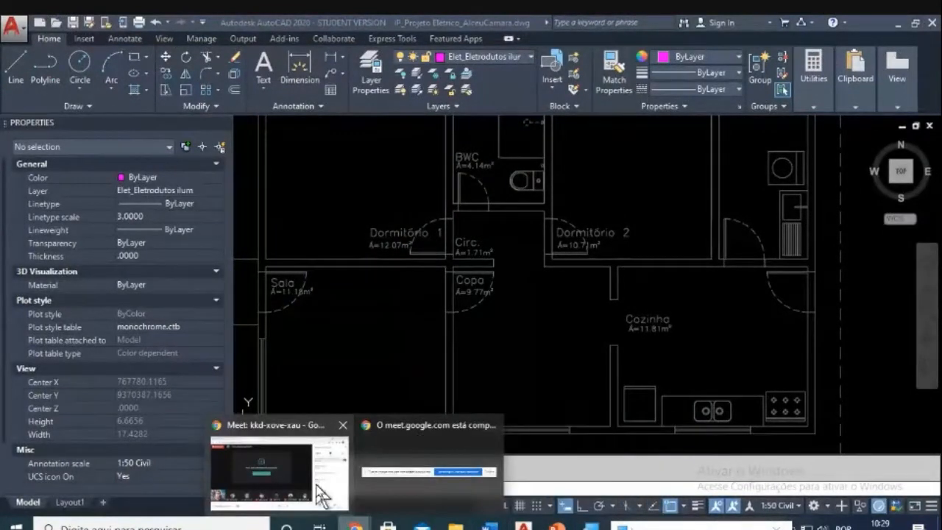
{"action": "left_click", "coordinate": [321, 495]}
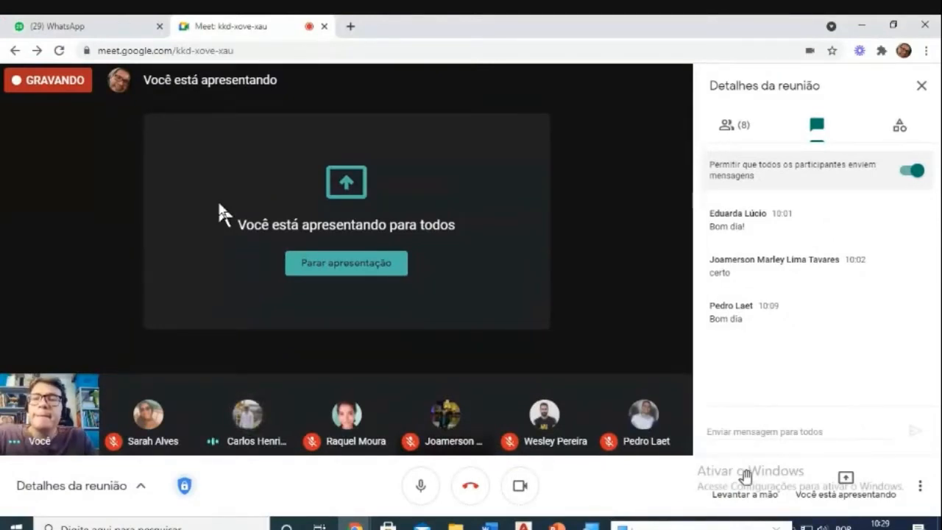
{"action": "mouse_move", "coordinate": [281, 436]}
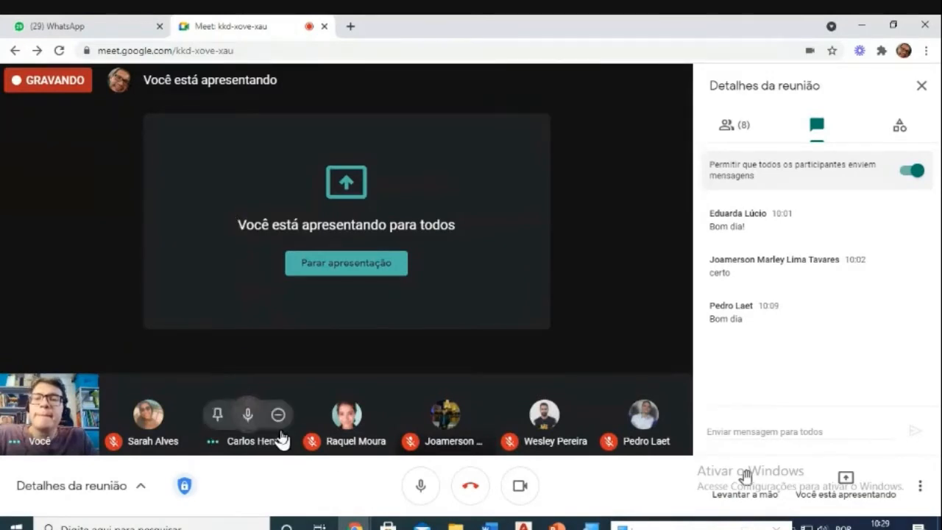
{"action": "mouse_move", "coordinate": [523, 525]}
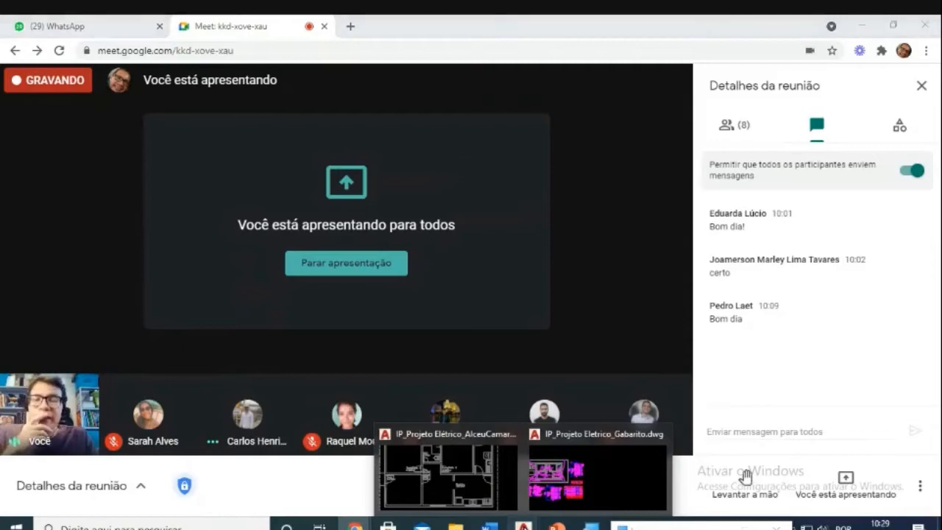
{"action": "left_click", "coordinate": [478, 487]}
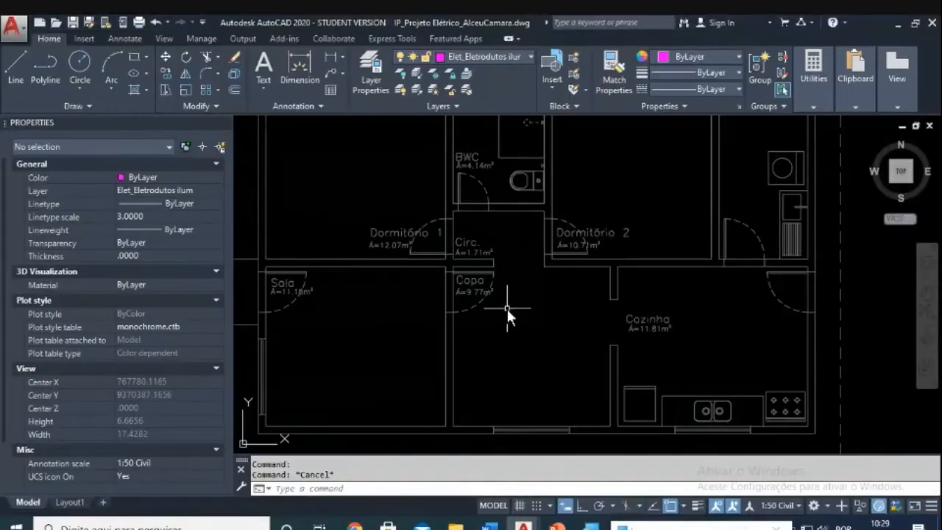
Step: Centre the view on the Circ hallway and start a rectangle there, then cancel it
{"action": "middle_click_drag", "start_coordinate": [506, 307], "coordinate": [527, 360]}
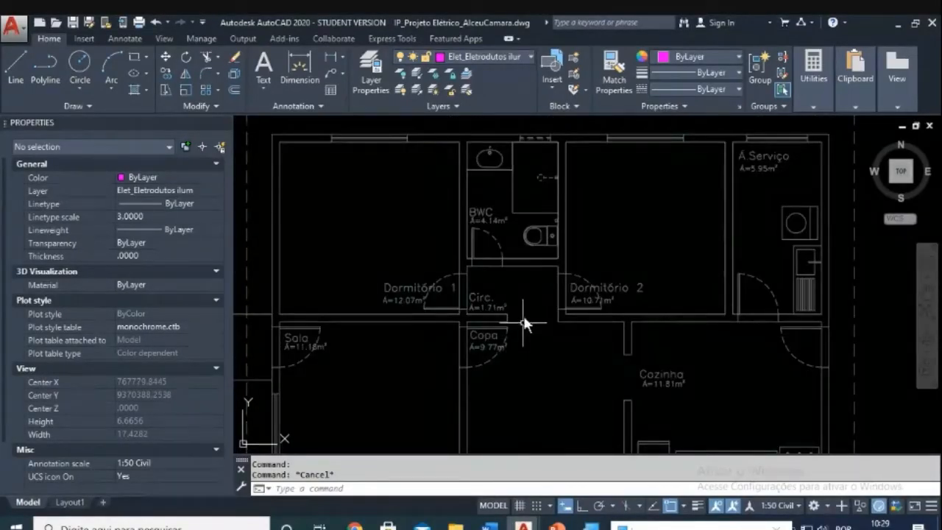
{"action": "scroll", "coordinate": [524, 322], "scroll_direction": "up", "scroll_amount": 2}
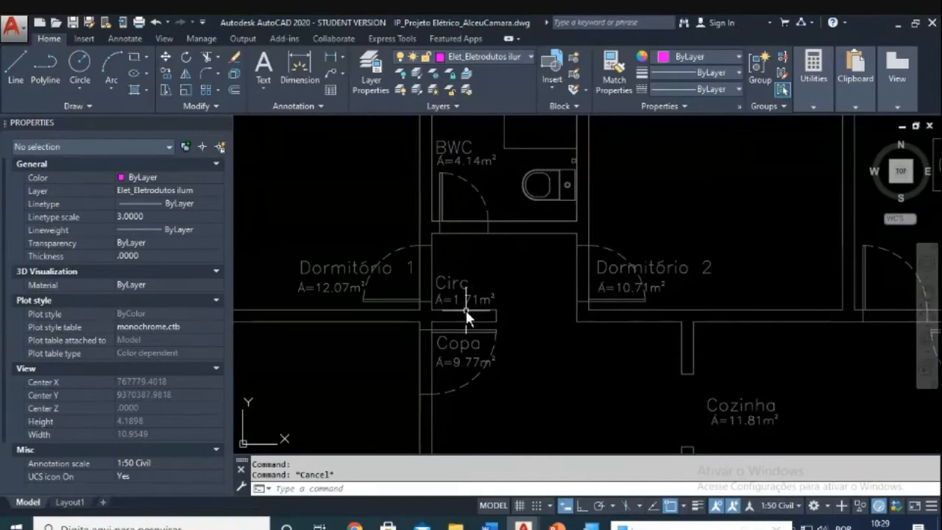
{"action": "scroll", "coordinate": [472, 307], "scroll_direction": "up", "scroll_amount": 4}
{"action": "middle_click_drag", "start_coordinate": [476, 306], "coordinate": [585, 278]}
{"action": "scroll", "coordinate": [587, 287], "scroll_direction": "down", "scroll_amount": 2}
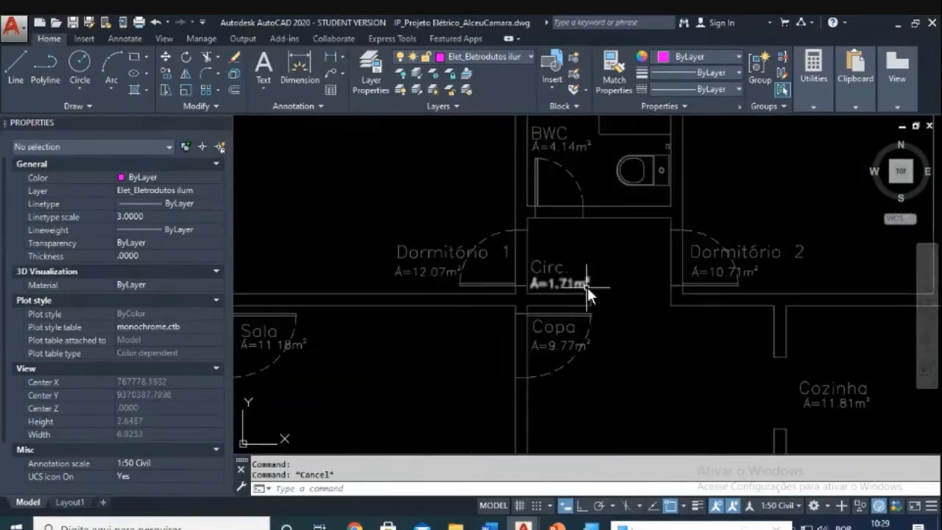
{"action": "scroll", "coordinate": [587, 287], "scroll_direction": "down", "scroll_amount": 8}
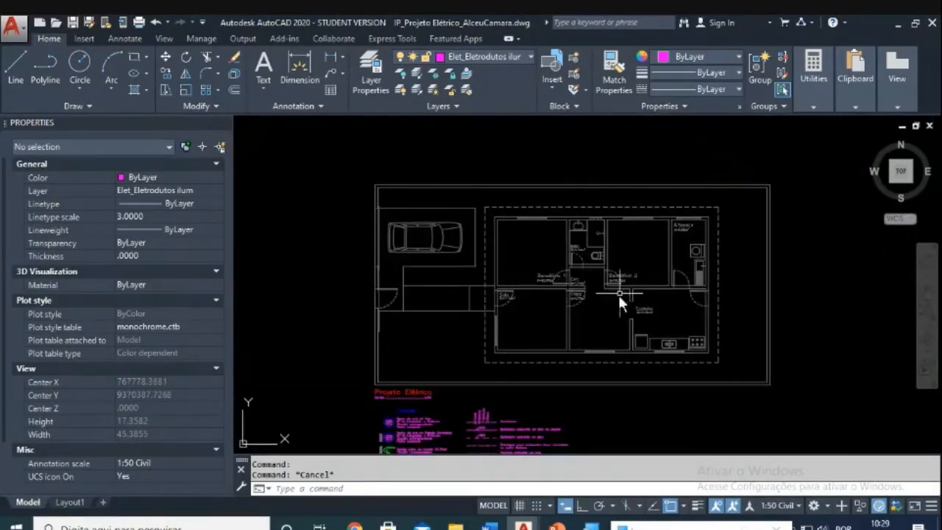
{"action": "scroll", "coordinate": [574, 287], "scroll_direction": "up", "scroll_amount": 6}
{"action": "scroll", "coordinate": [547, 292], "scroll_direction": "up", "scroll_amount": 4}
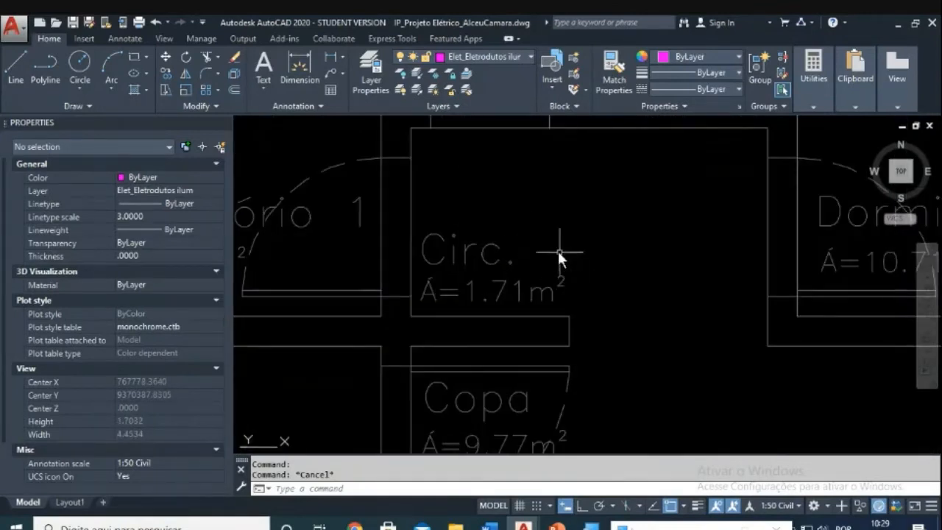
{"action": "type", "text": "rec"}
{"action": "key", "text": "Return"}
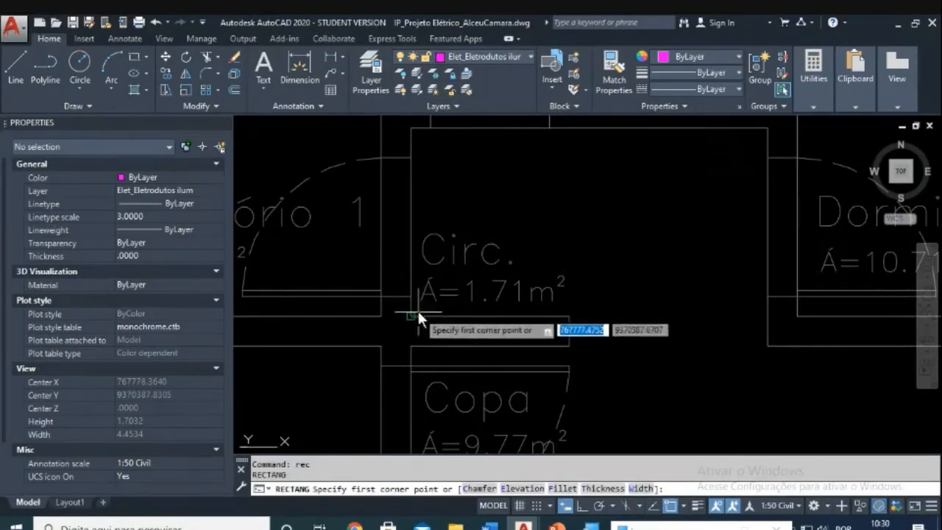
{"action": "left_click", "coordinate": [411, 316]}
{"action": "key", "text": "Escape"}
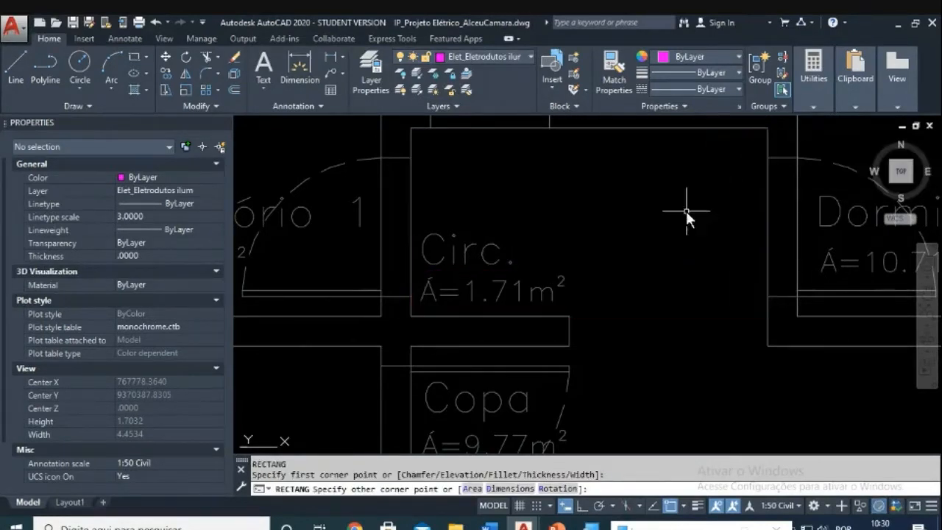
Step: Draw a magenta rectangle over Sala from its lower-left to upper-right wall corners
{"action": "scroll", "coordinate": [685, 210], "scroll_direction": "down", "scroll_amount": 10}
{"action": "scroll", "coordinate": [626, 283], "scroll_direction": "up", "scroll_amount": 4}
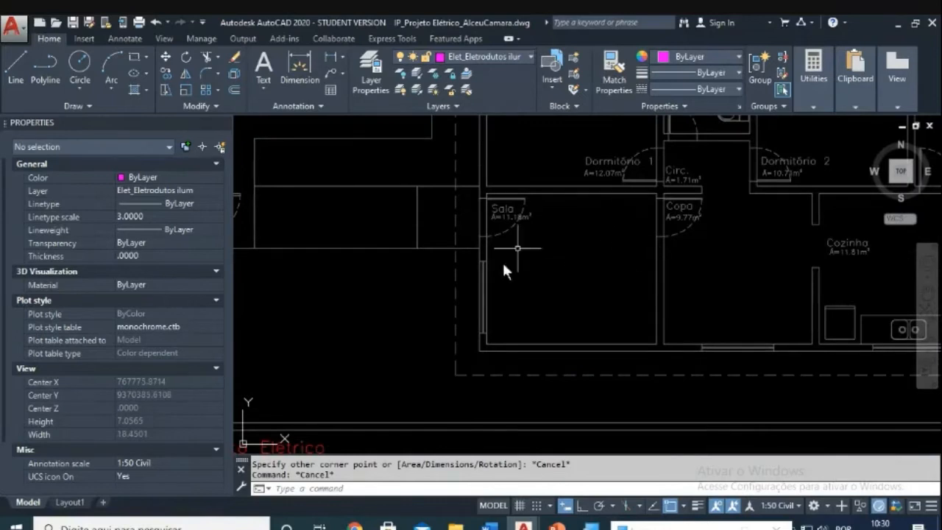
{"action": "scroll", "coordinate": [588, 298], "scroll_direction": "down", "scroll_amount": 5}
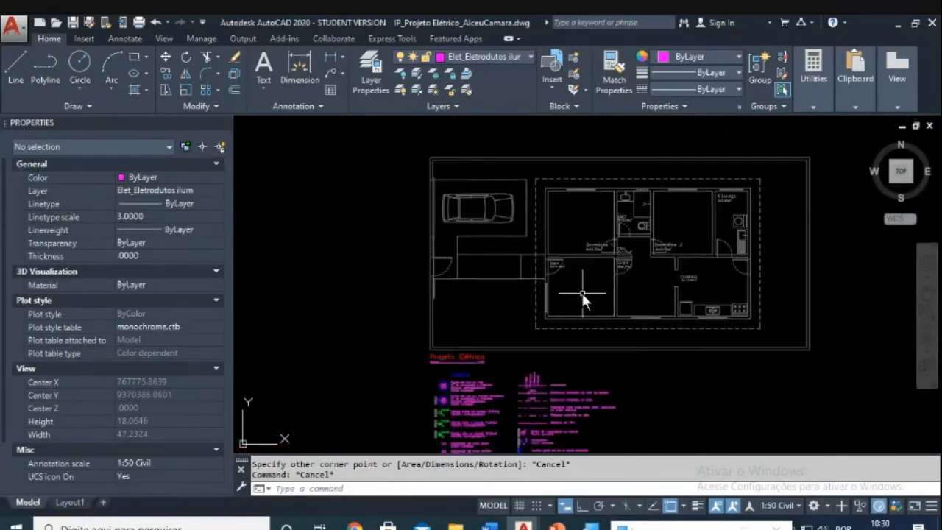
{"action": "scroll", "coordinate": [582, 293], "scroll_direction": "up", "scroll_amount": 5}
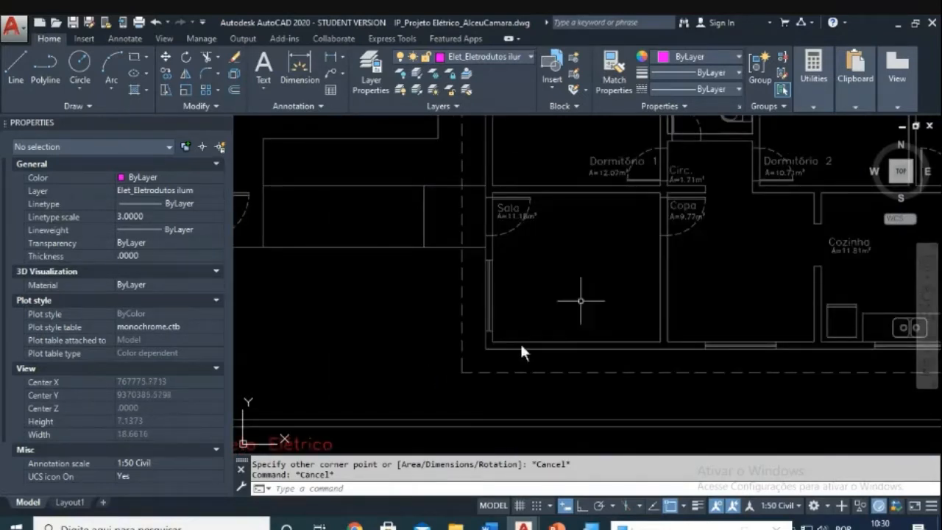
{"action": "key", "text": "Escape"}
{"action": "type", "text": "rec"}
{"action": "key", "text": "Return"}
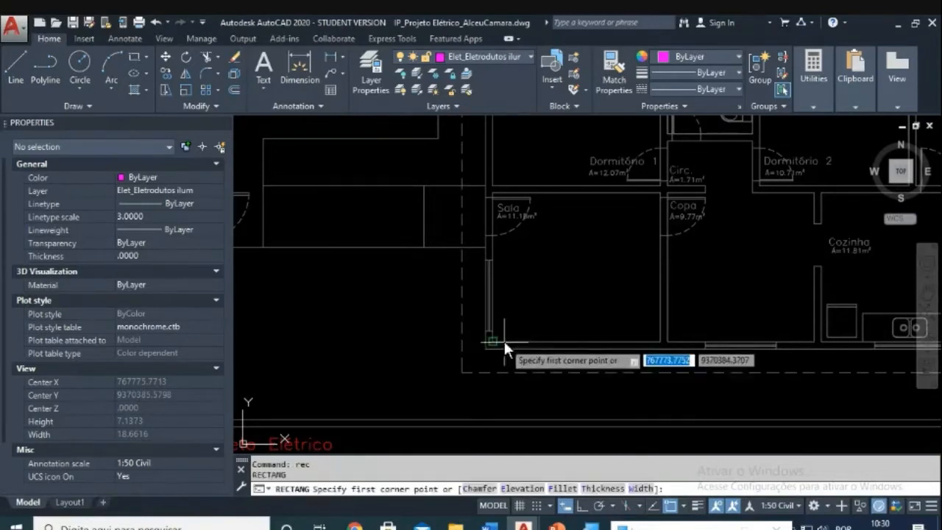
{"action": "left_click", "coordinate": [503, 340]}
{"action": "left_click", "coordinate": [660, 193]}
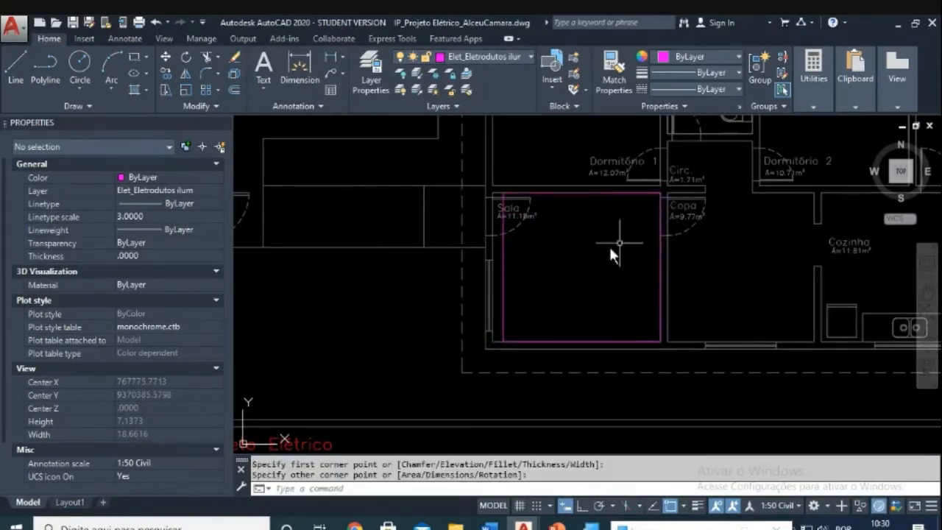
{"action": "key", "text": "Escape"}
{"action": "key", "text": "Escape"}
Step: Measure the rectangle with AREA > Object, giving an area of 10.4786
{"action": "type", "text": "aa"}
{"action": "key", "text": "Return"}
{"action": "type", "text": "o"}
{"action": "key", "text": "Return"}
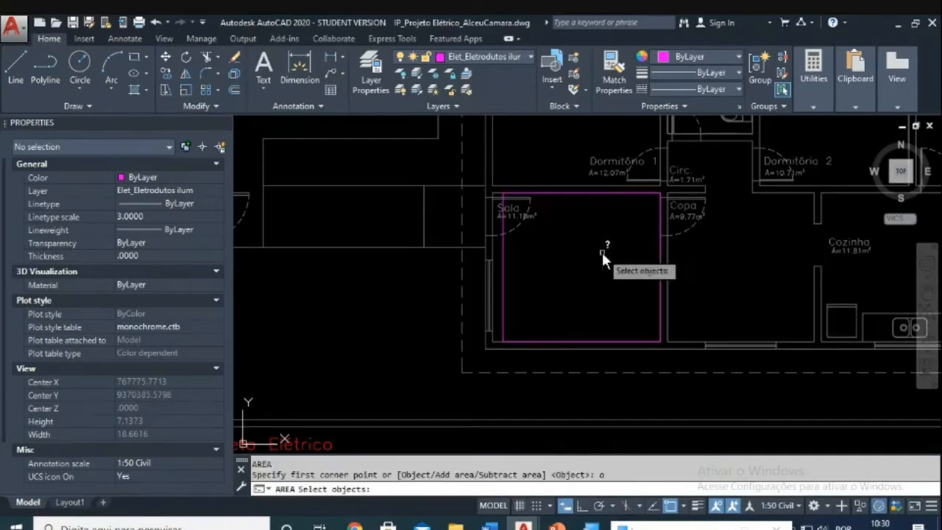
{"action": "left_click", "coordinate": [503, 220]}
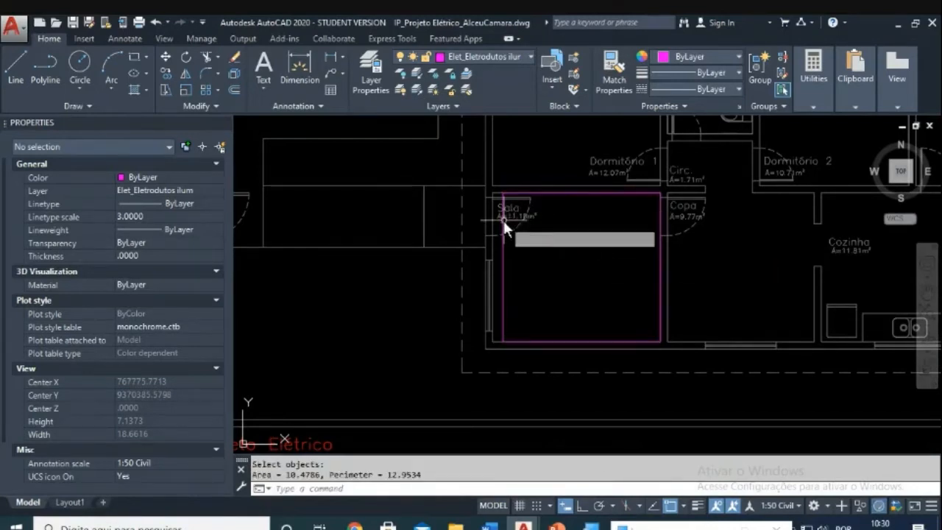
{"action": "key", "text": "Escape"}
{"action": "key", "text": "Escape"}
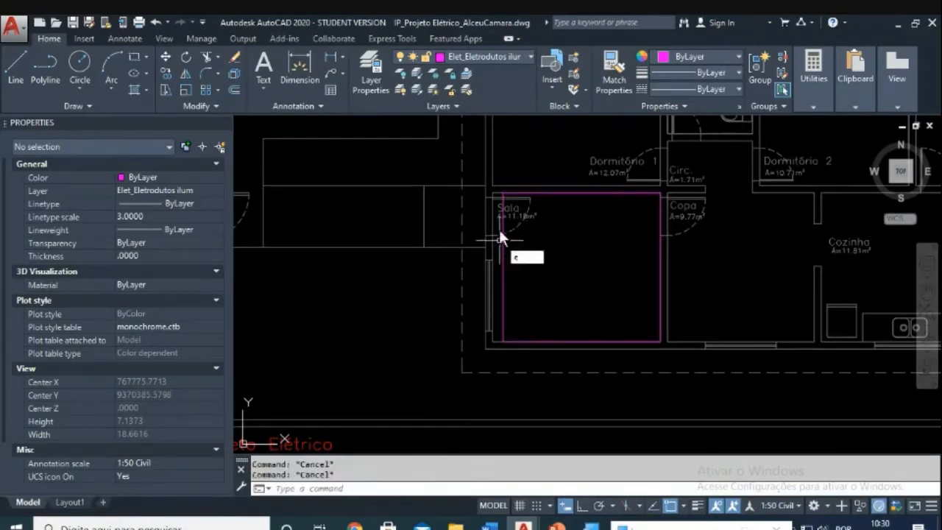
Step: Erase the magenta rectangle, zoom in on Sala and enter AA again
{"action": "type", "text": "e"}
{"action": "key", "text": "Return"}
{"action": "left_click", "coordinate": [502, 220]}
{"action": "scroll", "coordinate": [566, 228], "scroll_direction": "up", "scroll_amount": 4}
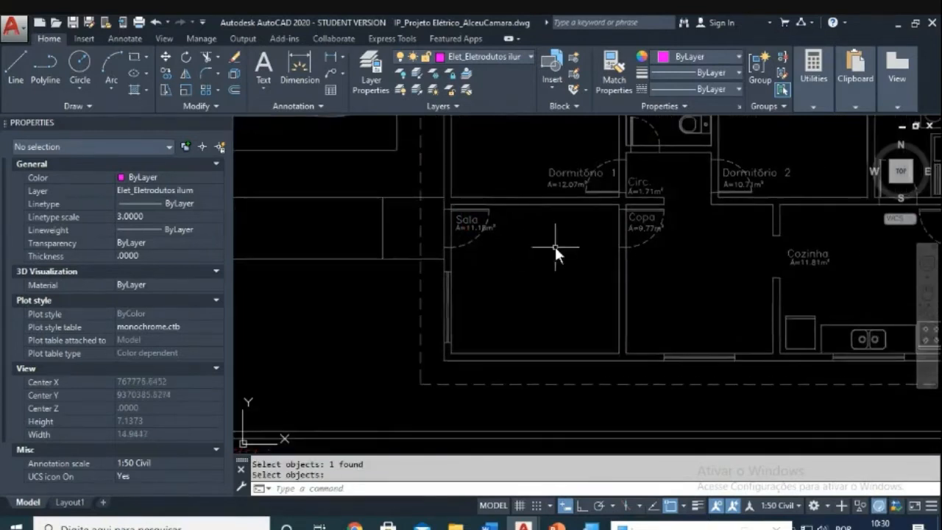
{"action": "type", "text": "AA"}
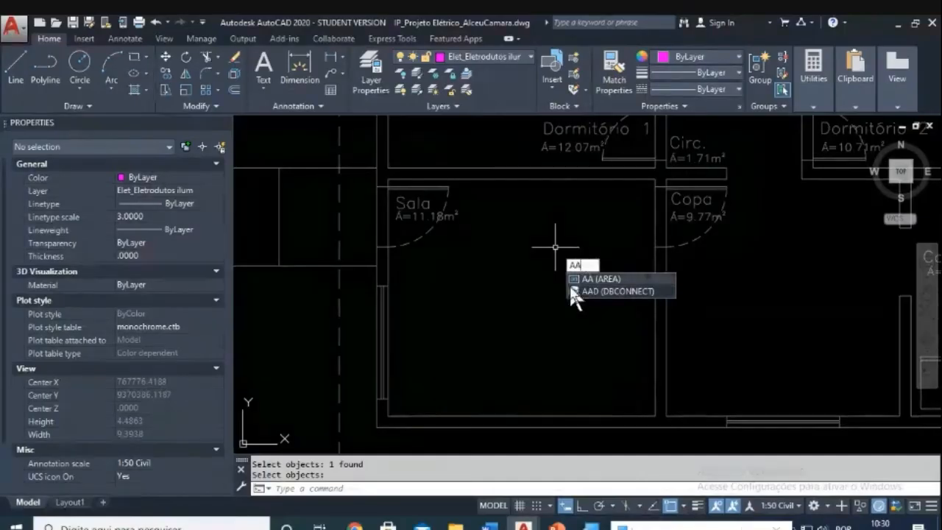
Step: Pick Sala's four inner corners for AREA, reading Area 11.1825 and Perimeter 13.4000
{"action": "left_click", "coordinate": [569, 283]}
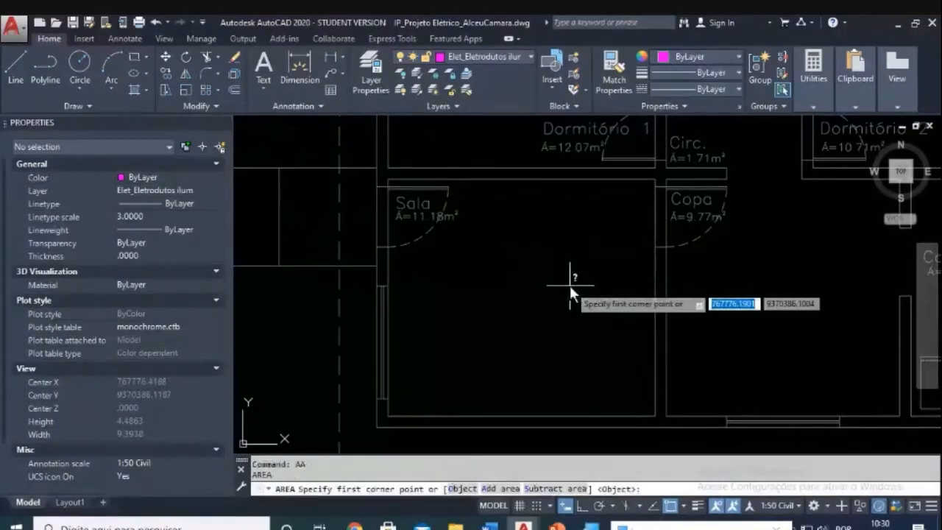
{"action": "left_click", "coordinate": [388, 416]}
{"action": "left_click", "coordinate": [655, 415]}
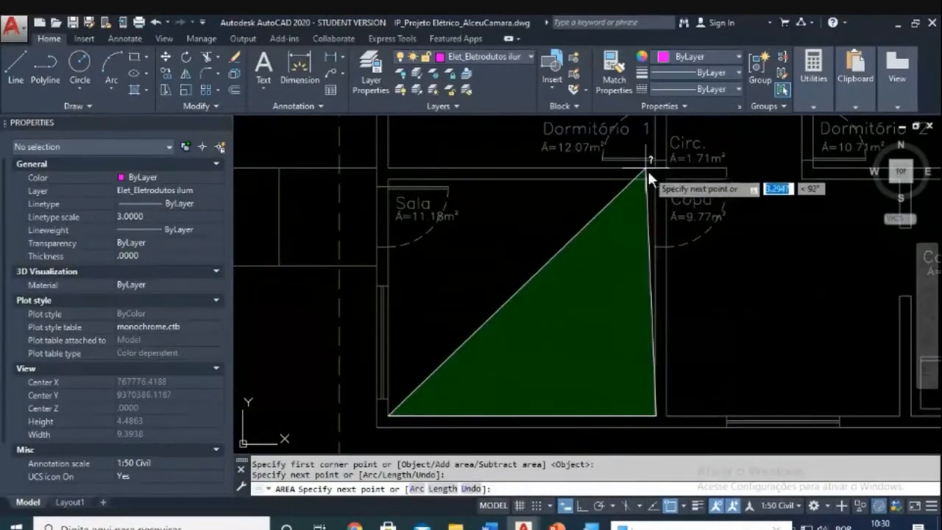
{"action": "left_click", "coordinate": [654, 179]}
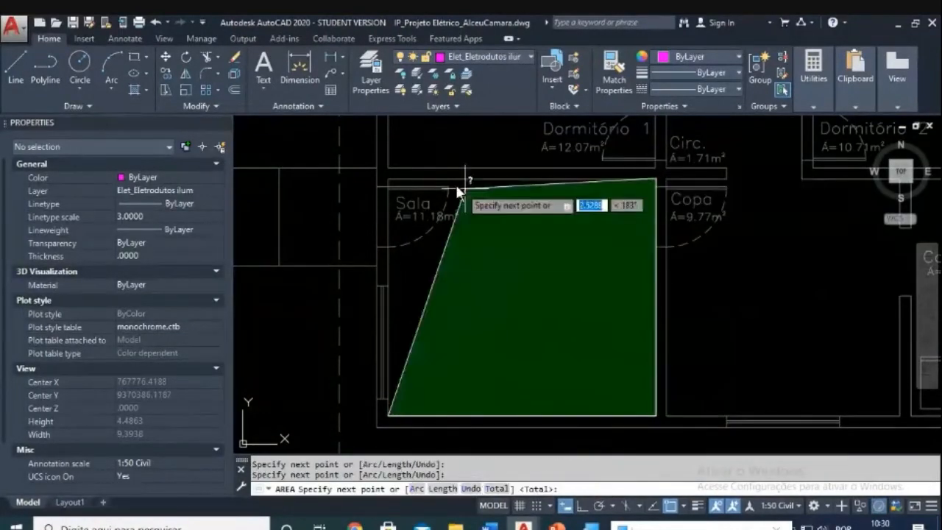
{"action": "left_click", "coordinate": [392, 182]}
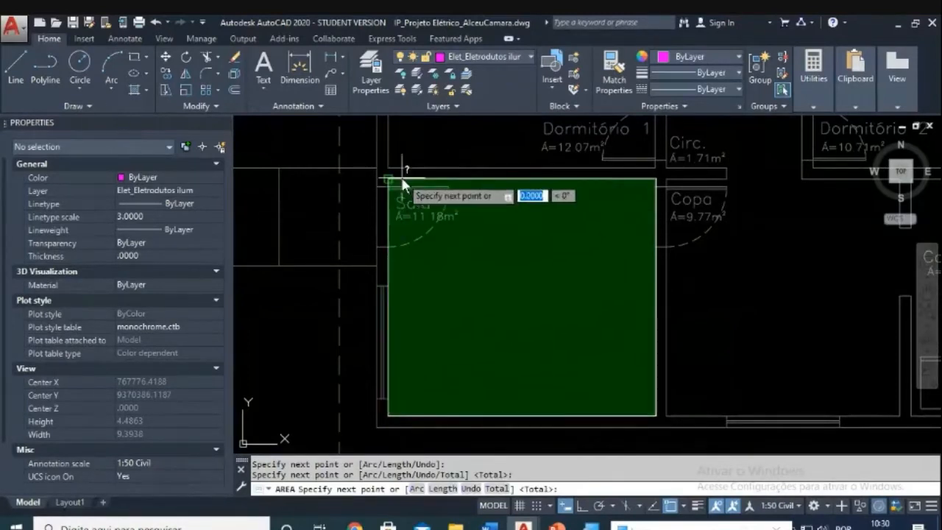
{"action": "key", "text": "Return"}
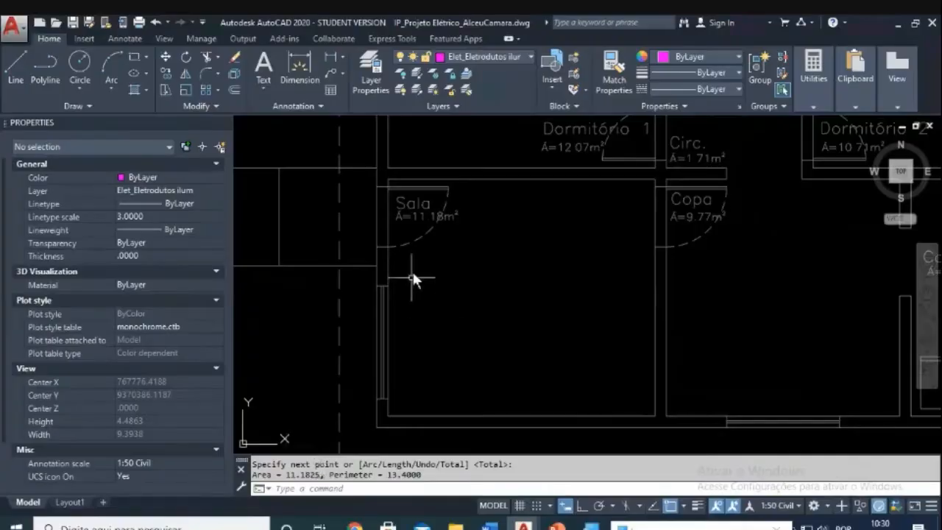
{"action": "key", "text": "Escape"}
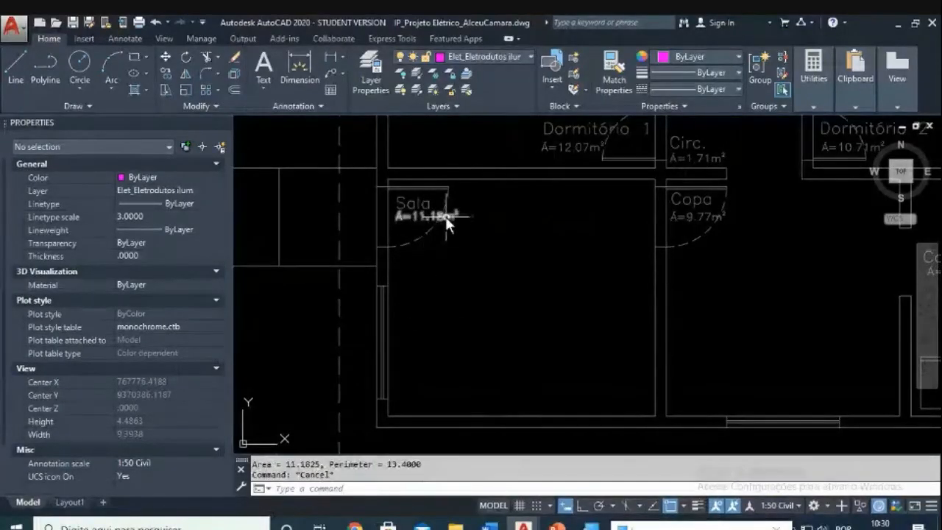
{"action": "scroll", "coordinate": [456, 238], "scroll_direction": "down", "scroll_amount": 12}
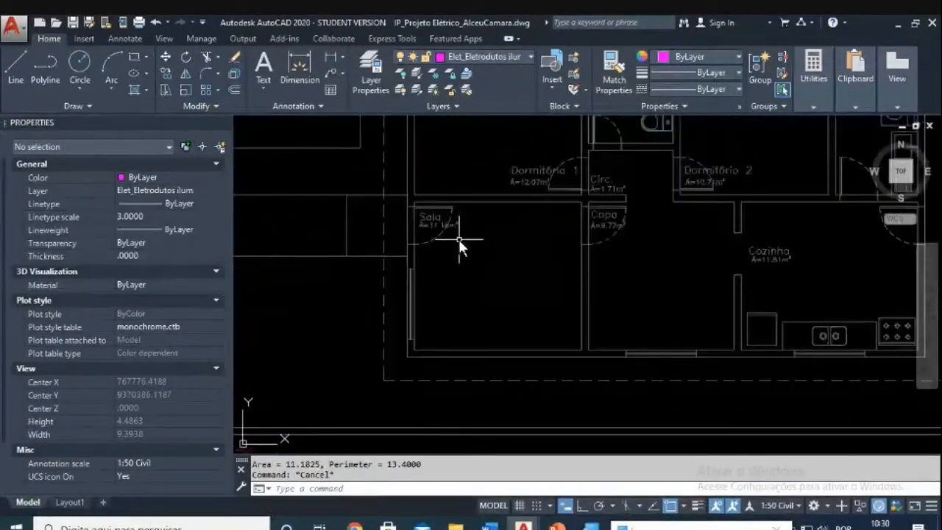
{"action": "middle_click_drag", "start_coordinate": [311, 310], "coordinate": [426, 306]}
{"action": "scroll", "coordinate": [427, 311], "scroll_direction": "up", "scroll_amount": 6}
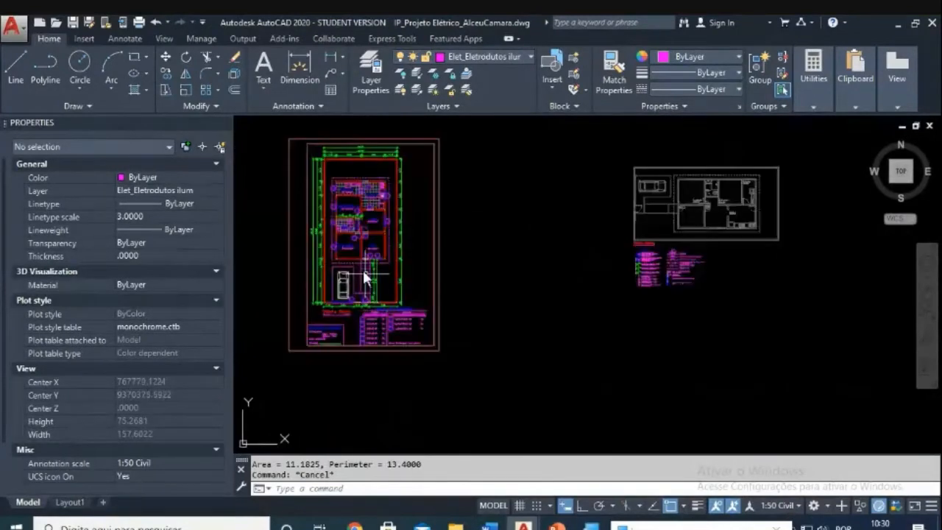
{"action": "middle_click_drag", "start_coordinate": [397, 253], "coordinate": [397, 347]}
{"action": "scroll", "coordinate": [373, 247], "scroll_direction": "up", "scroll_amount": 5}
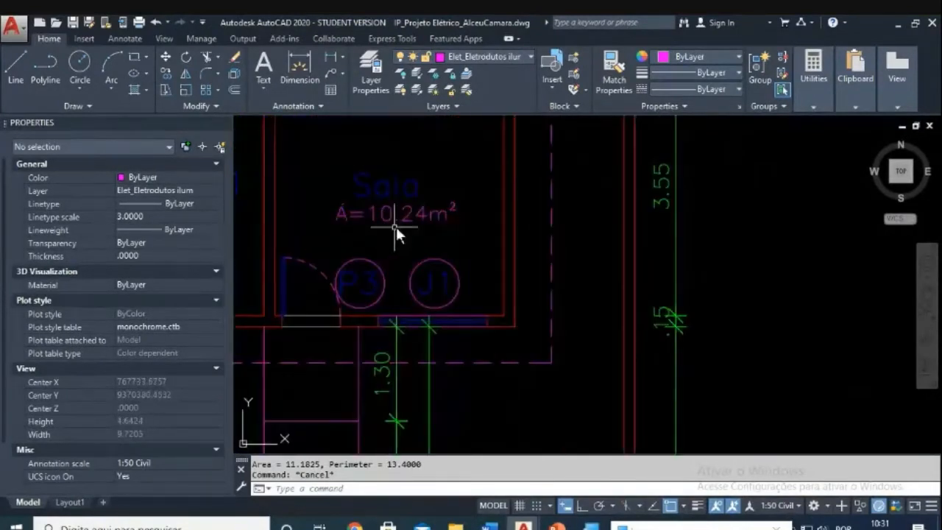
{"action": "scroll", "coordinate": [637, 292], "scroll_direction": "down", "scroll_amount": 4}
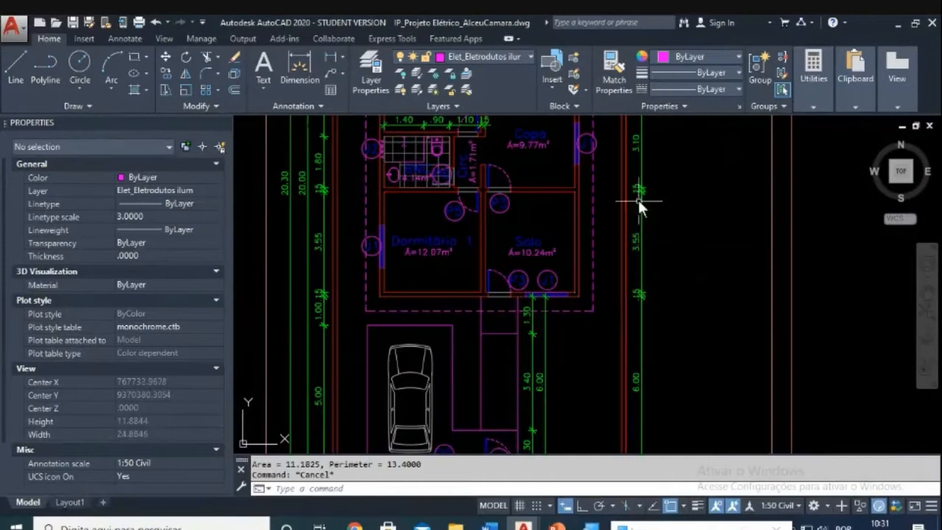
{"action": "scroll", "coordinate": [619, 215], "scroll_direction": "down", "scroll_amount": 4}
{"action": "scroll", "coordinate": [529, 253], "scroll_direction": "up", "scroll_amount": 4}
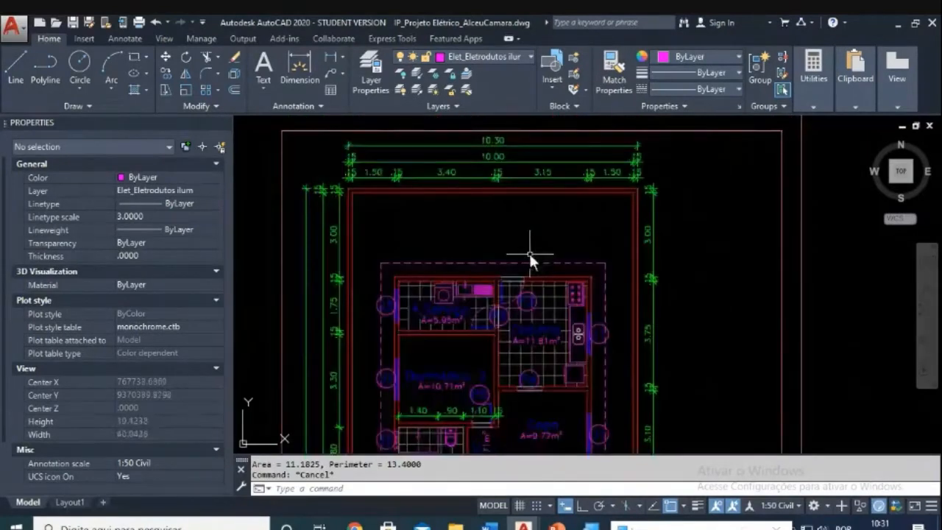
{"action": "scroll", "coordinate": [524, 153], "scroll_direction": "up", "scroll_amount": 3}
{"action": "scroll", "coordinate": [572, 350], "scroll_direction": "down", "scroll_amount": 4}
{"action": "scroll", "coordinate": [514, 243], "scroll_direction": "up", "scroll_amount": 3}
{"action": "scroll", "coordinate": [531, 315], "scroll_direction": "up", "scroll_amount": 2}
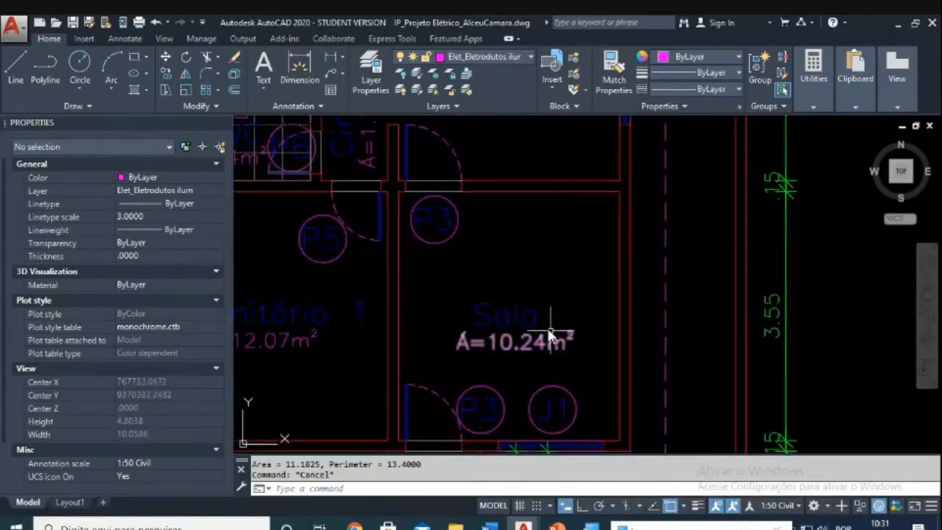
{"action": "scroll", "coordinate": [543, 344], "scroll_direction": "down", "scroll_amount": 3}
{"action": "scroll", "coordinate": [537, 344], "scroll_direction": "up", "scroll_amount": 2}
{"action": "scroll", "coordinate": [531, 344], "scroll_direction": "up", "scroll_amount": 1}
{"action": "scroll", "coordinate": [596, 286], "scroll_direction": "down", "scroll_amount": 5}
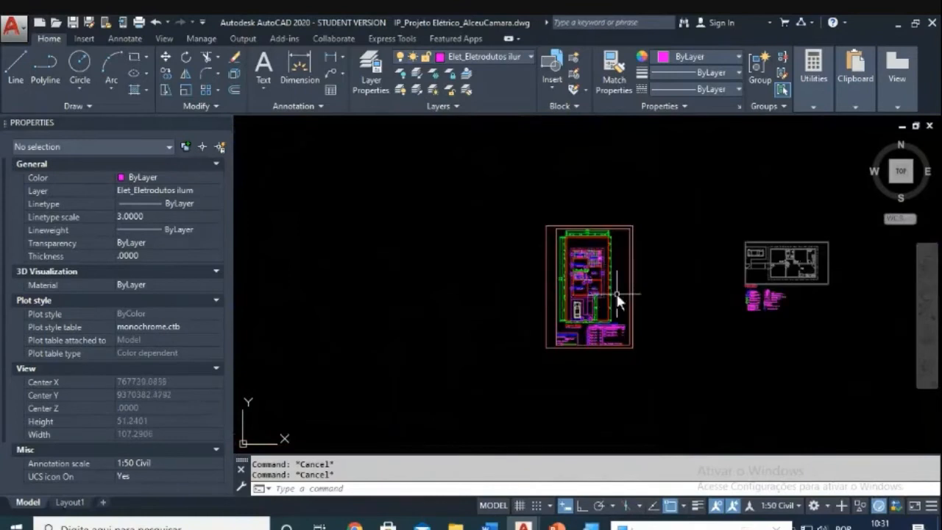
{"action": "scroll", "coordinate": [549, 286], "scroll_direction": "up", "scroll_amount": 5}
{"action": "scroll", "coordinate": [645, 247], "scroll_direction": "up", "scroll_amount": 4}
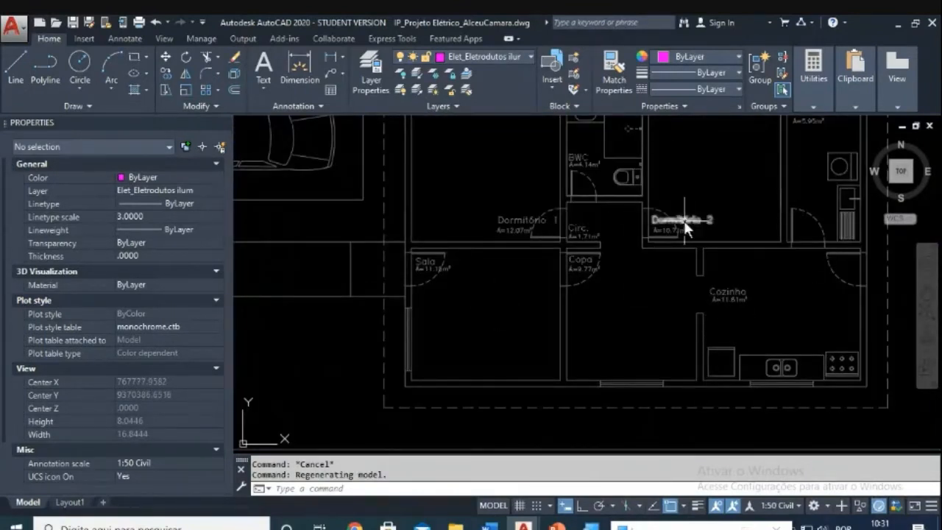
{"action": "middle_click_drag", "start_coordinate": [565, 299], "coordinate": [575, 345]}
{"action": "scroll", "coordinate": [588, 279], "scroll_direction": "up", "scroll_amount": 5}
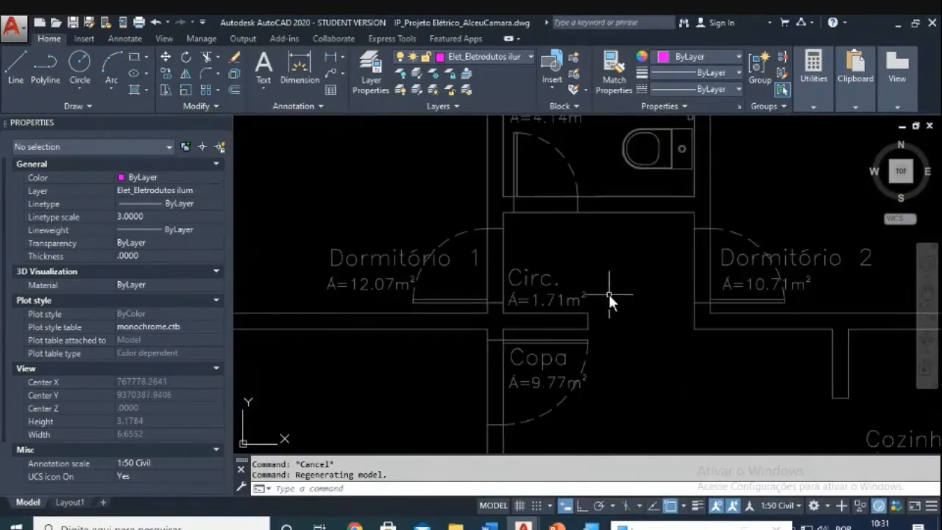
Step: Draw a rectangle over the Circ. corridor from its lower-left to upper-right corner
{"action": "middle_click_drag", "start_coordinate": [610, 301], "coordinate": [483, 316]}
{"action": "key", "text": "Escape"}
{"action": "type", "text": "rec"}
{"action": "key", "text": "Return"}
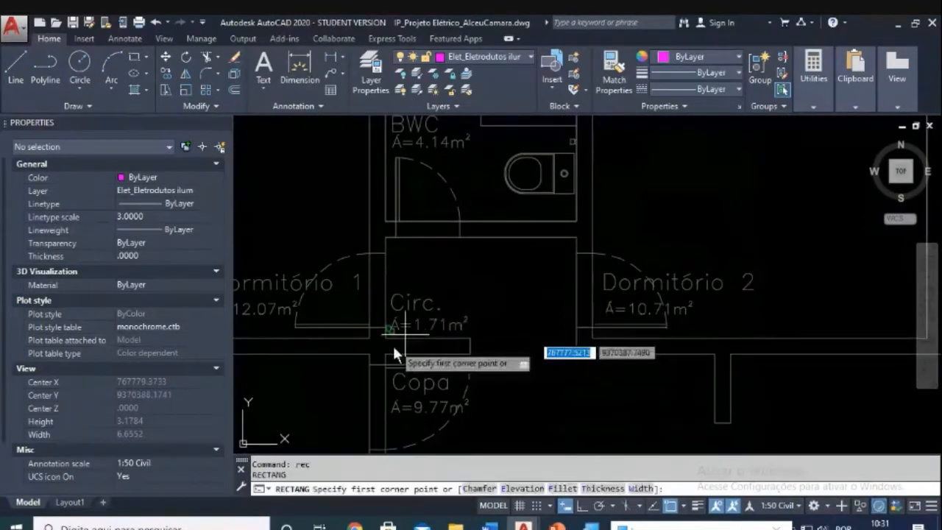
{"action": "left_click", "coordinate": [386, 339]}
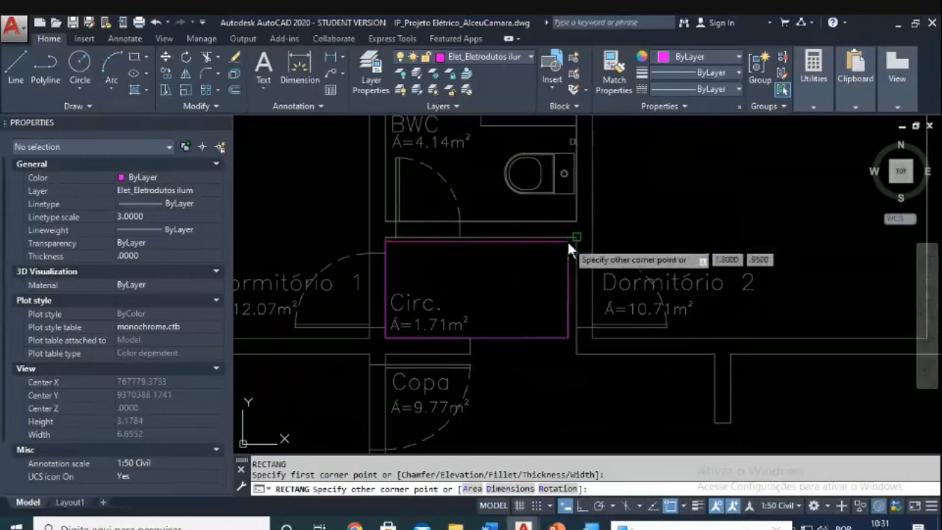
{"action": "key", "text": "Escape"}
{"action": "type", "text": "rec"}
{"action": "key", "text": "Return"}
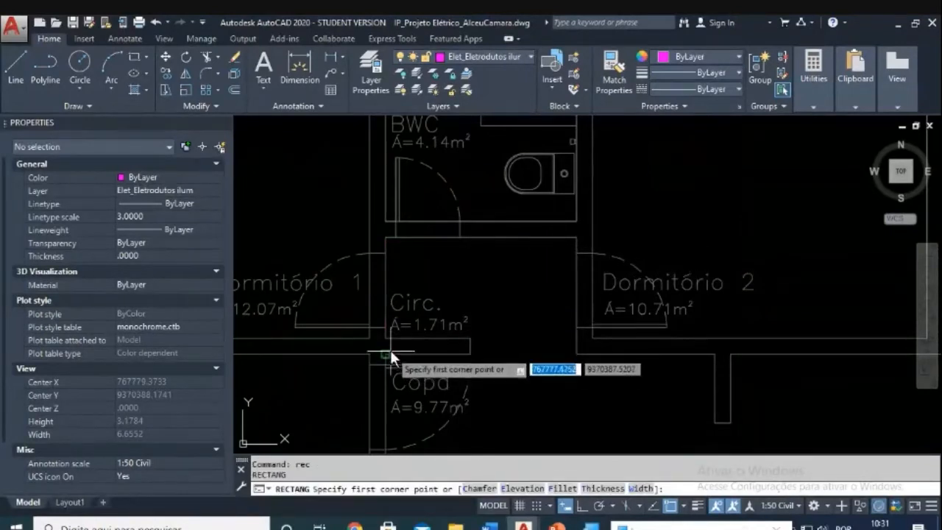
{"action": "left_click", "coordinate": [387, 339]}
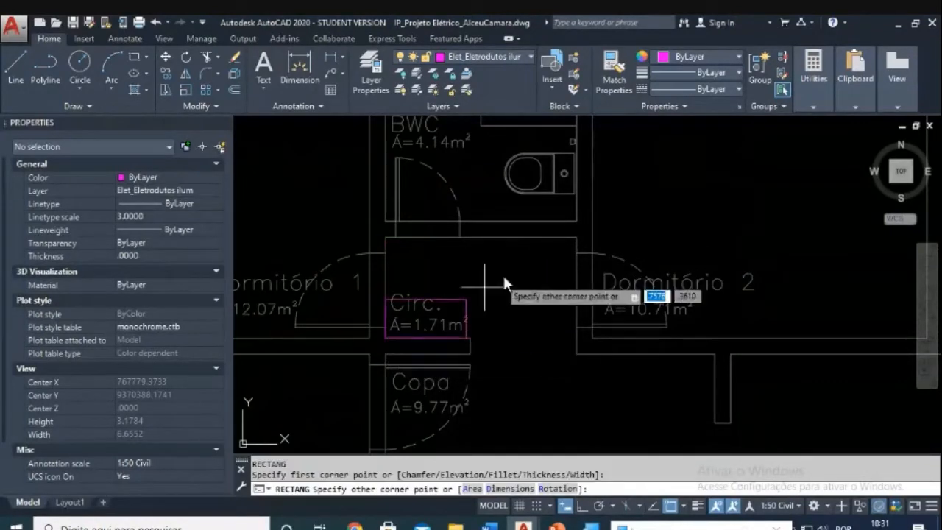
{"action": "left_click", "coordinate": [575, 238]}
{"action": "key", "text": "Escape"}
{"action": "key", "text": "Escape"}
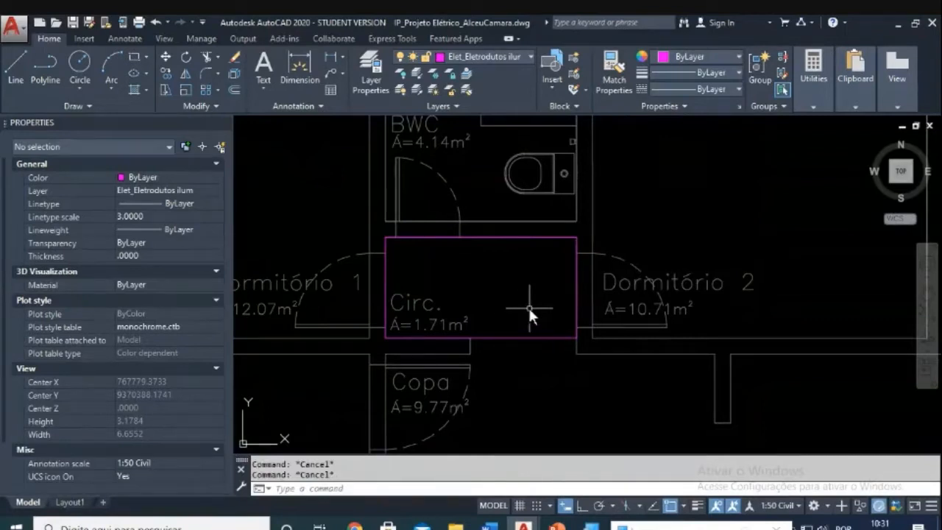
Step: Measure the Circ. rectangle with AREA > Object: Area 1.7100, Perimeter 5.5000
{"action": "type", "text": "aa"}
{"action": "key", "text": "Return"}
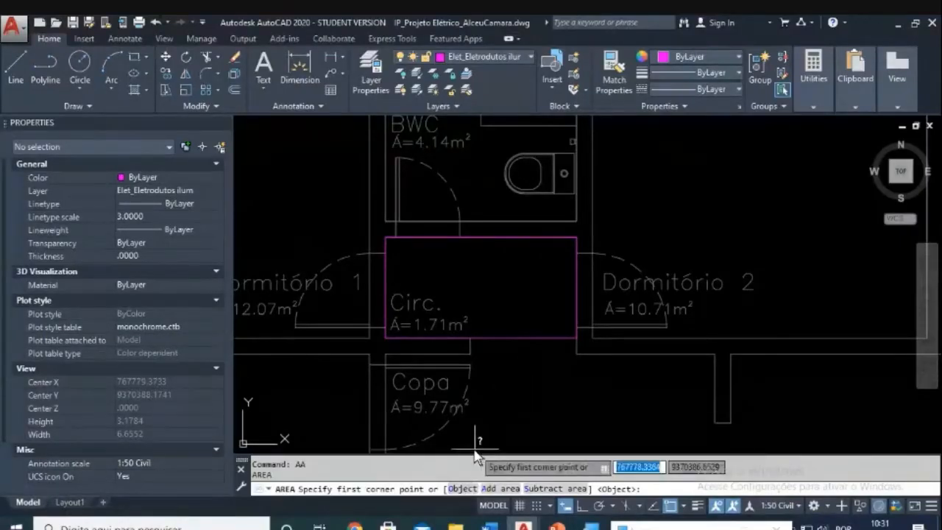
{"action": "left_click", "coordinate": [466, 488]}
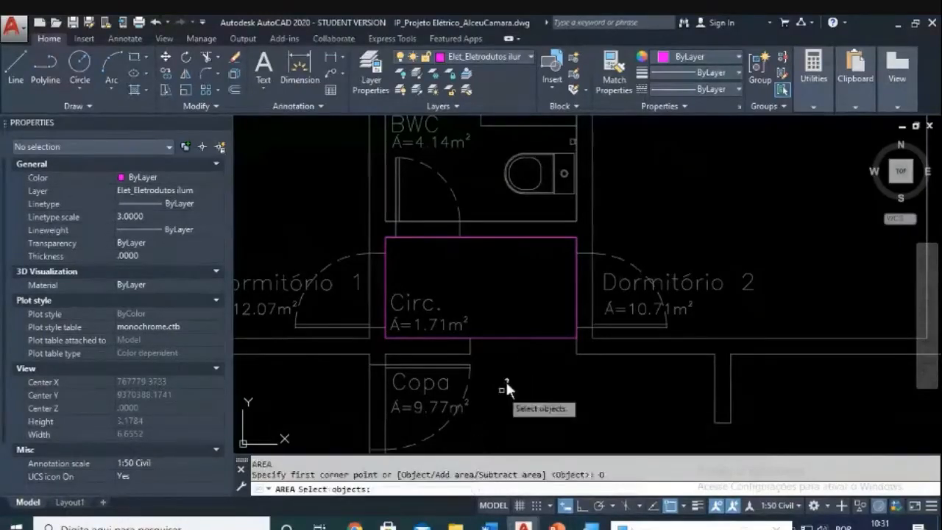
{"action": "left_click", "coordinate": [488, 336]}
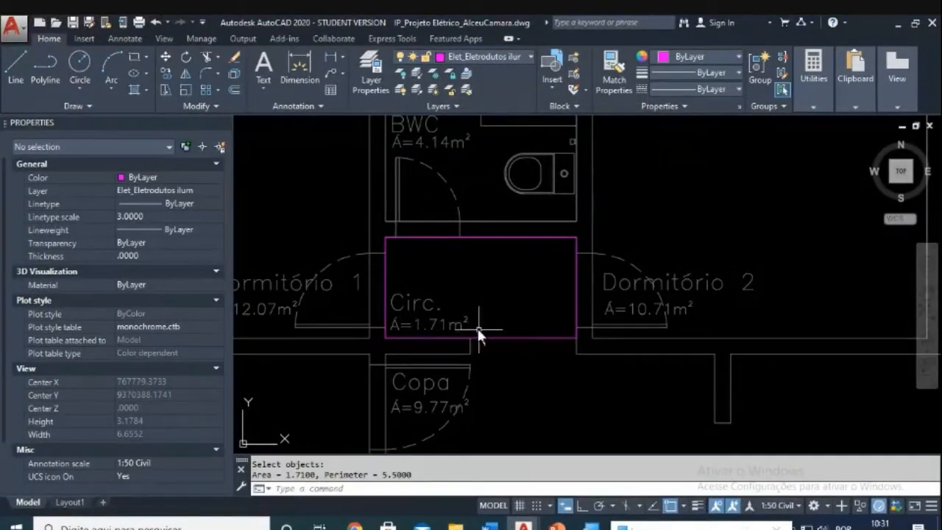
{"action": "key", "text": "Escape"}
Step: Erase the temporary Circ. rectangle using a selection window
{"action": "type", "text": "e"}
{"action": "key", "text": "space"}
{"action": "left_click", "coordinate": [539, 322]}
{"action": "left_click", "coordinate": [513, 343]}
{"action": "key", "text": "space"}
{"action": "key", "text": "Escape"}
{"action": "key", "text": "Escape"}
Step: Move the Circ. label straight up within the hallway with Ortho on
{"action": "type", "text": "m"}
{"action": "key", "text": "space"}
{"action": "left_click", "coordinate": [524, 354]}
{"action": "left_click", "coordinate": [415, 331]}
{"action": "key", "text": "space"}
{"action": "left_click", "coordinate": [516, 425]}
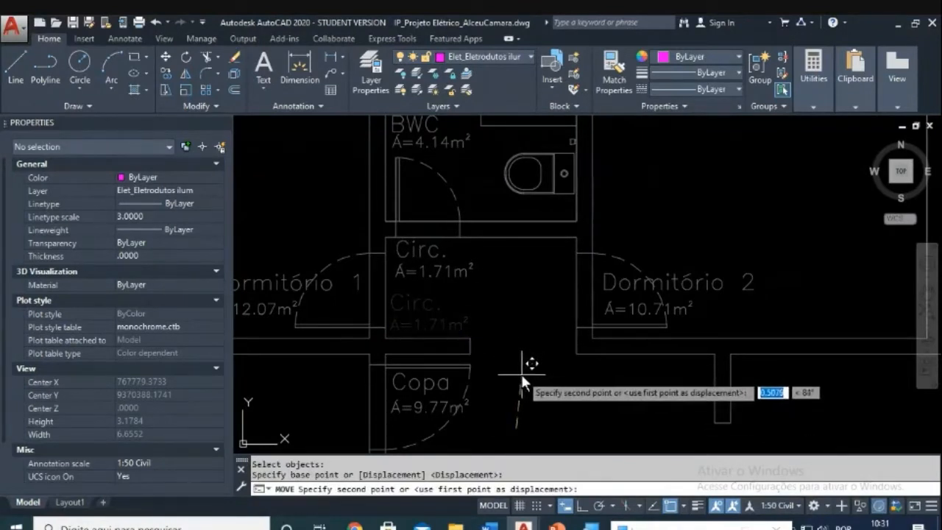
{"action": "key", "text": "F8"}
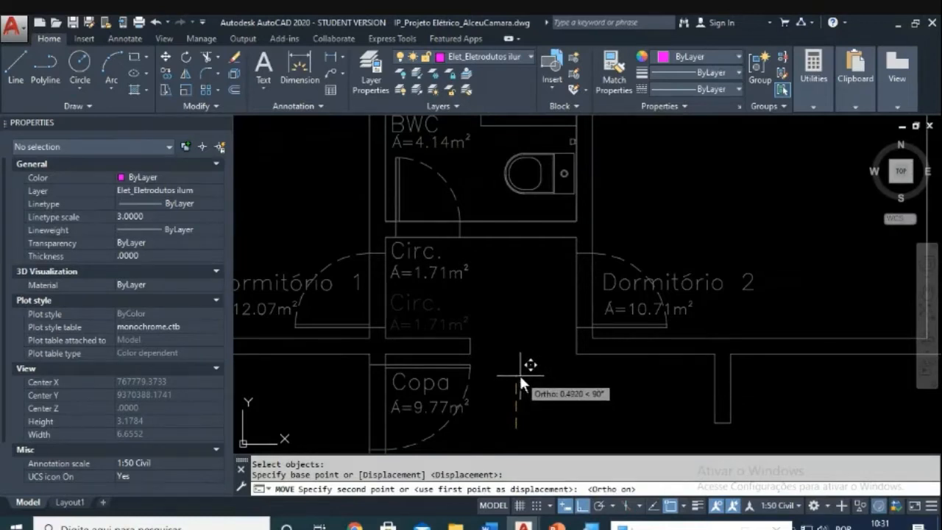
{"action": "key", "text": "Escape"}
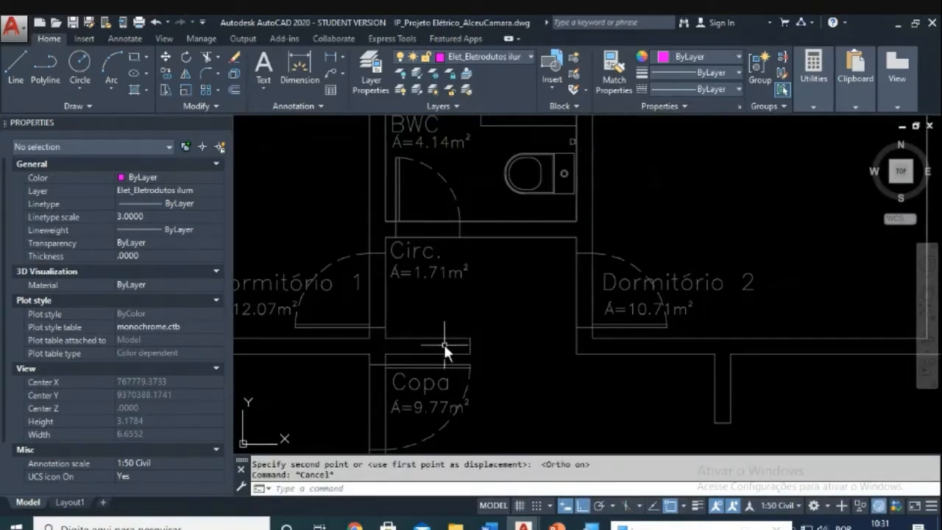
{"action": "scroll", "coordinate": [453, 347], "scroll_direction": "down", "scroll_amount": 8}
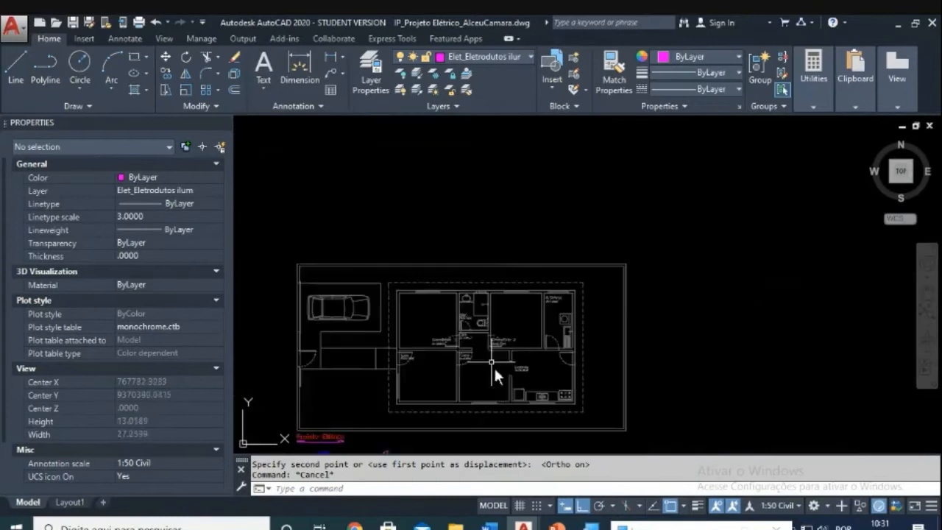
Step: Start a CO copy of the blue distribution panel from the legend, then cancel it
{"action": "scroll", "coordinate": [447, 328], "scroll_direction": "up", "scroll_amount": 12}
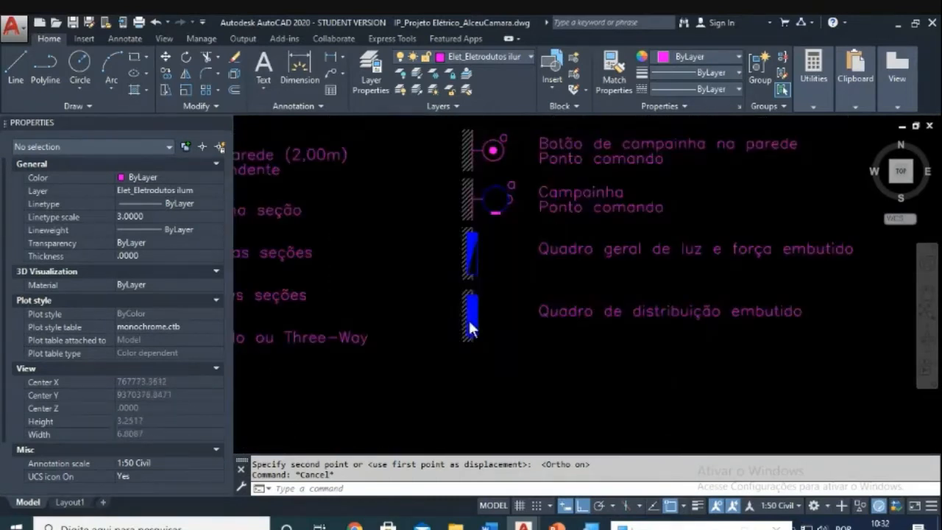
{"action": "type", "text": "co"}
{"action": "key", "text": "Return"}
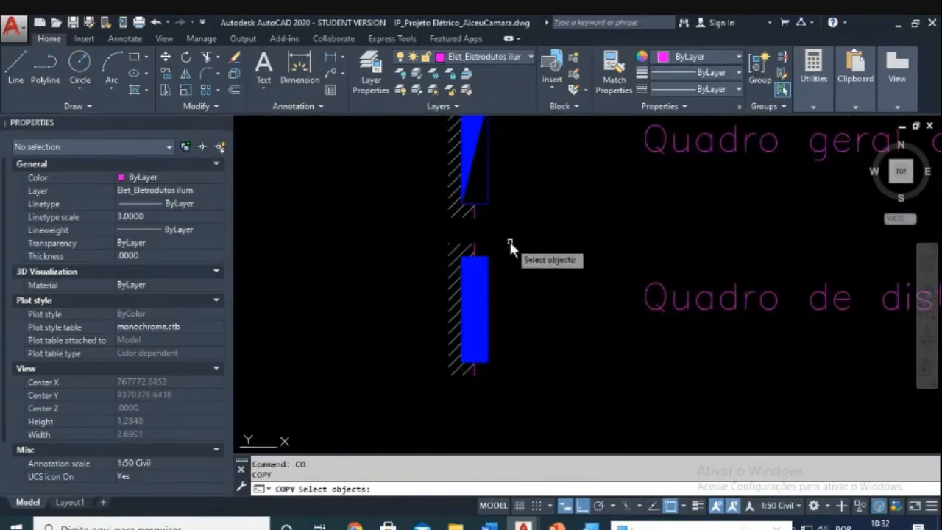
{"action": "left_click", "coordinate": [509, 241]}
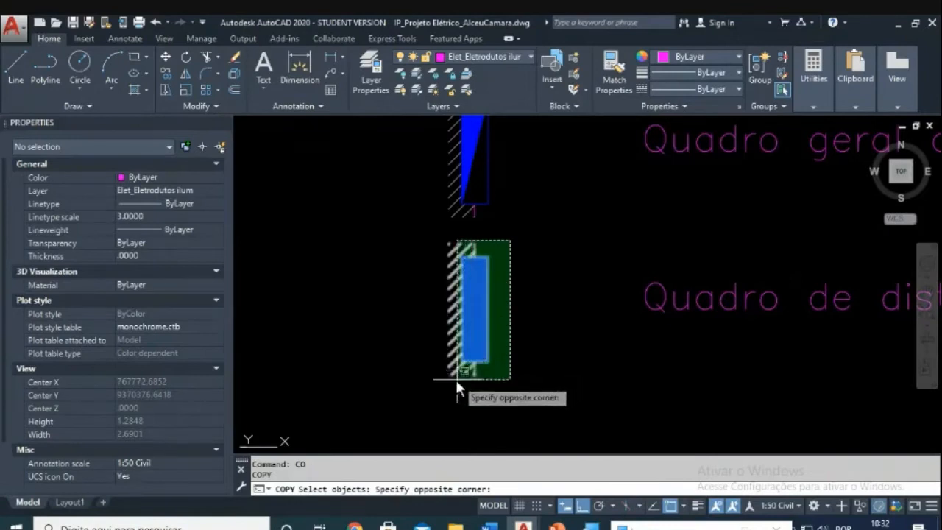
{"action": "left_click", "coordinate": [432, 386]}
{"action": "key", "text": "Return"}
{"action": "left_click", "coordinate": [487, 310]}
{"action": "scroll", "coordinate": [571, 253], "scroll_direction": "down", "scroll_amount": 8}
{"action": "middle_click_drag", "start_coordinate": [619, 213], "coordinate": [543, 372]}
{"action": "key", "text": "Escape"}
{"action": "scroll", "coordinate": [548, 309], "scroll_direction": "down", "scroll_amount": 3}
{"action": "scroll", "coordinate": [521, 253], "scroll_direction": "up", "scroll_amount": 8}
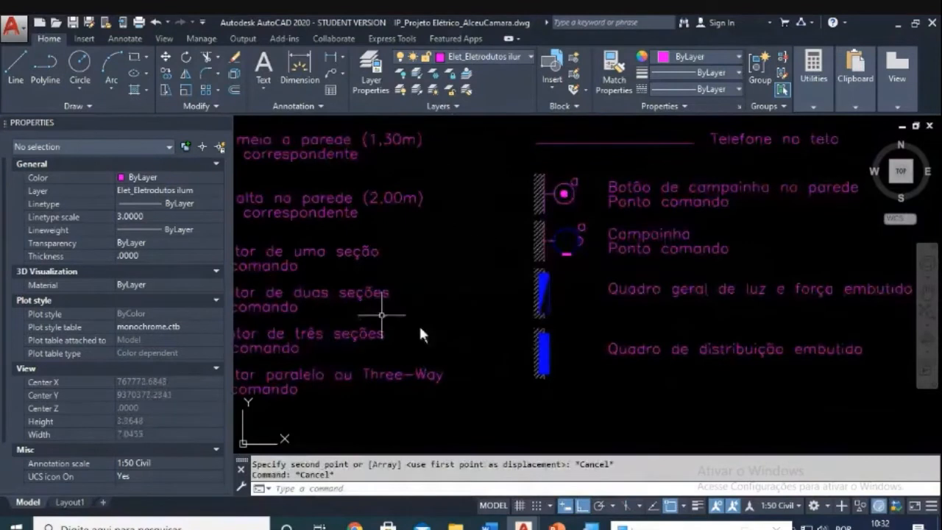
Step: Copy the blue distribution panel symbol from the legend onto the Circ./Copa wall
{"action": "type", "text": "co"}
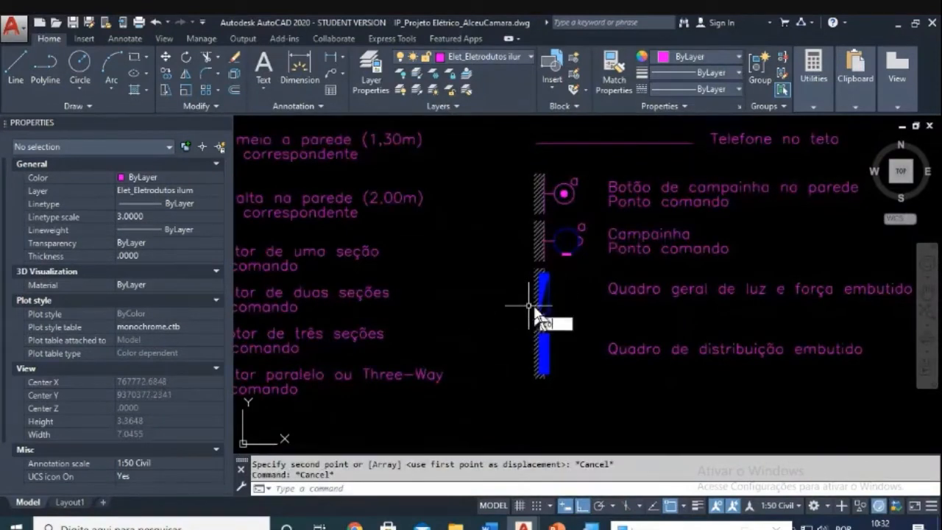
{"action": "key", "text": "Return"}
{"action": "left_click", "coordinate": [567, 324]}
{"action": "left_click", "coordinate": [521, 378]}
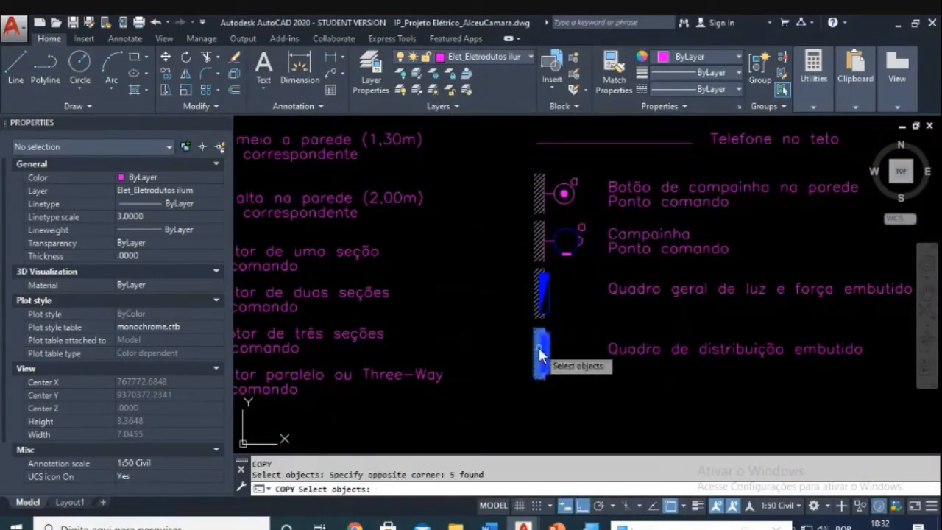
{"action": "key", "text": "Return"}
{"action": "left_click", "coordinate": [550, 318]}
{"action": "scroll", "coordinate": [581, 209], "scroll_direction": "down", "scroll_amount": 8}
{"action": "scroll", "coordinate": [562, 288], "scroll_direction": "up", "scroll_amount": 7}
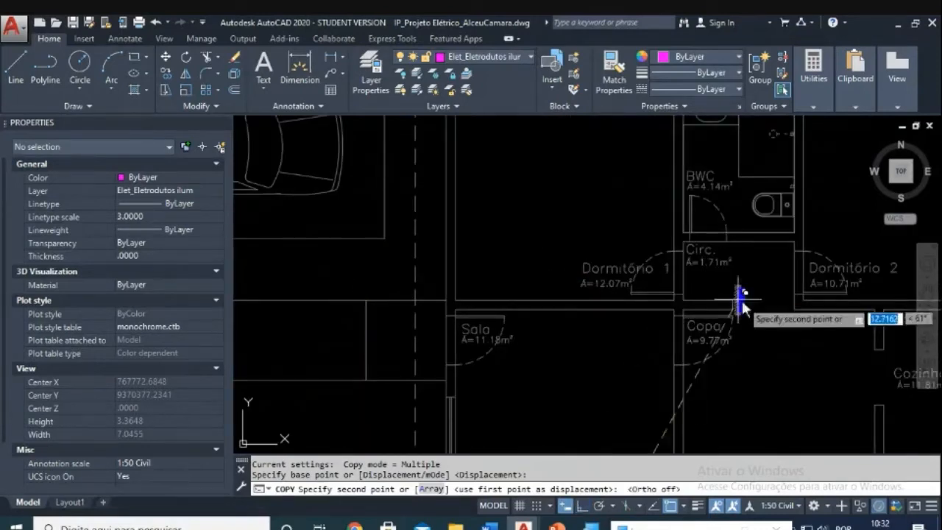
{"action": "scroll", "coordinate": [809, 309], "scroll_direction": "up", "scroll_amount": 4}
{"action": "left_click", "coordinate": [612, 251]}
{"action": "key", "text": "Escape"}
Step: Try rotating the copied panel with ortho turned on, then cancel the rotation
{"action": "scroll", "coordinate": [622, 239], "scroll_direction": "up", "scroll_amount": 2}
{"action": "key", "text": "Escape"}
{"action": "type", "text": "ro"}
{"action": "key", "text": "Return"}
{"action": "left_click", "coordinate": [656, 178]}
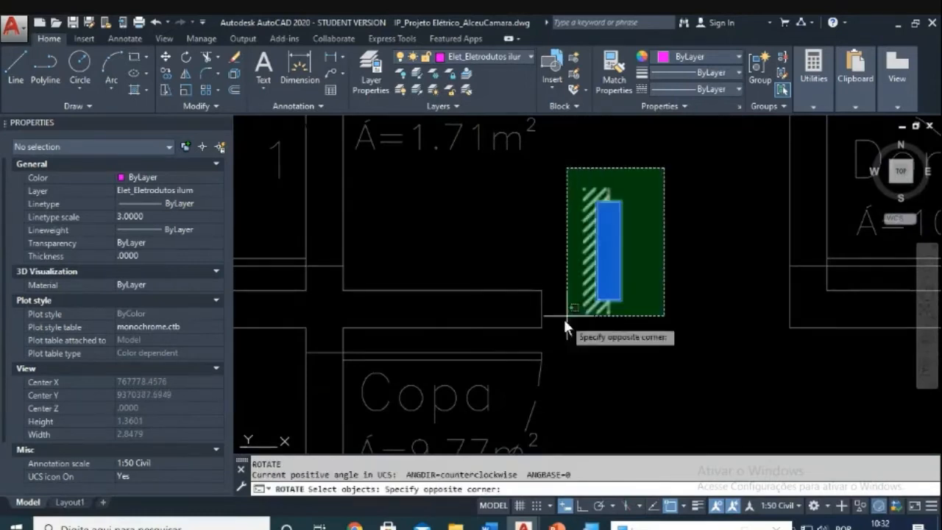
{"action": "left_click", "coordinate": [568, 325]}
{"action": "key", "text": "Return"}
{"action": "left_click", "coordinate": [659, 266]}
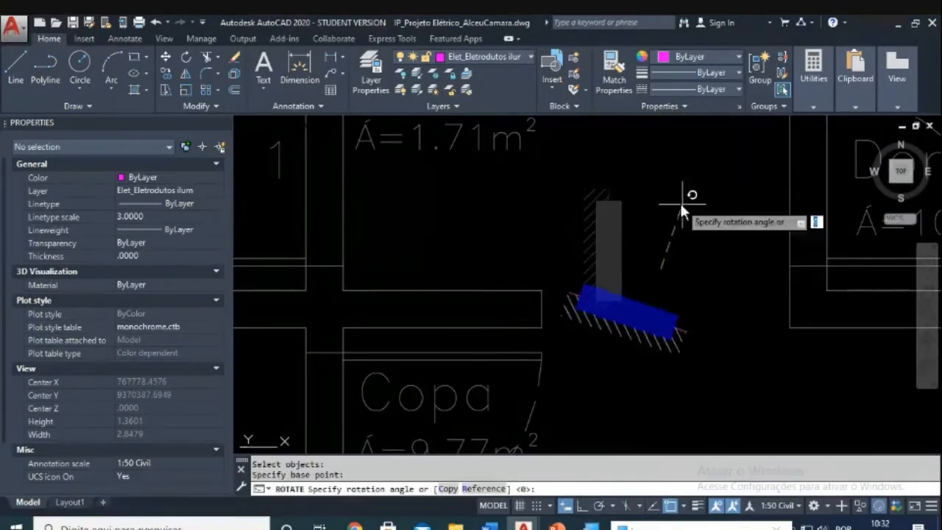
{"action": "key", "text": "F8"}
{"action": "key", "text": "Escape"}
{"action": "key", "text": "Escape"}
Step: Move the copied panel further left onto the wall
{"action": "key", "text": "Return"}
{"action": "left_click", "coordinate": [699, 283]}
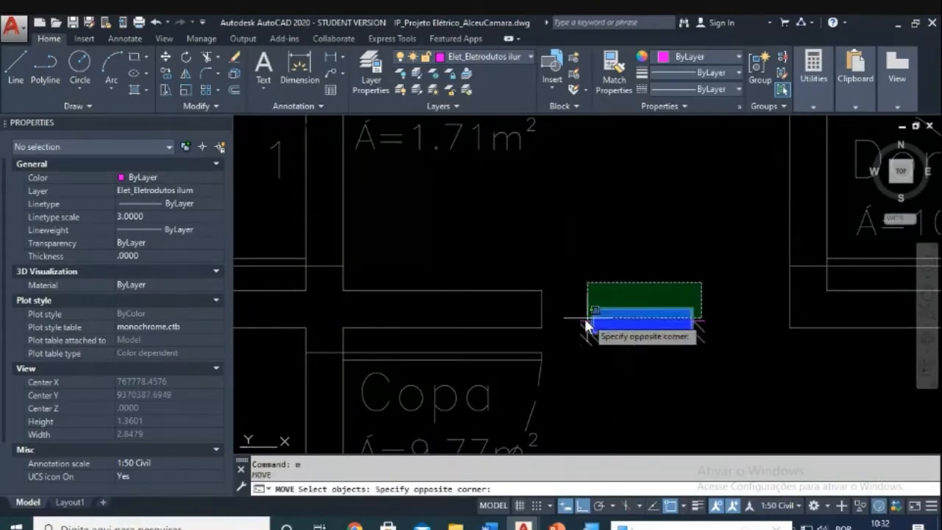
{"action": "left_click", "coordinate": [576, 316]}
{"action": "key", "text": "Return"}
{"action": "scroll", "coordinate": [581, 315], "scroll_direction": "up", "scroll_amount": 5}
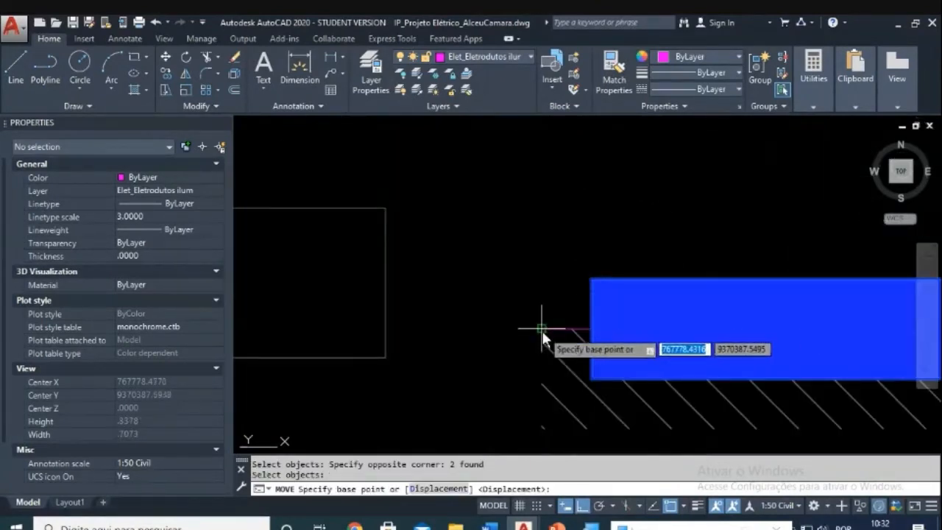
{"action": "left_click", "coordinate": [544, 317]}
{"action": "scroll", "coordinate": [537, 324], "scroll_direction": "down", "scroll_amount": 4}
{"action": "left_click", "coordinate": [355, 282]}
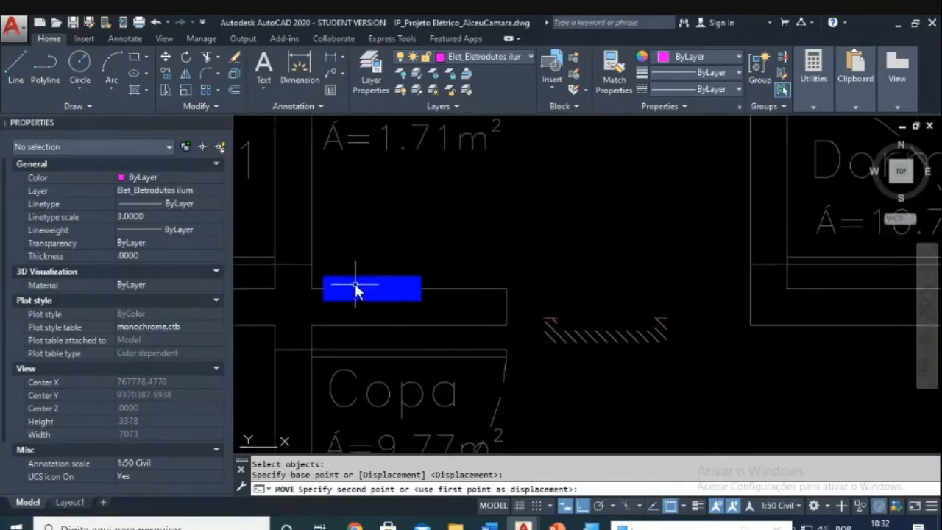
{"action": "key", "text": "Escape"}
{"action": "key", "text": "Escape"}
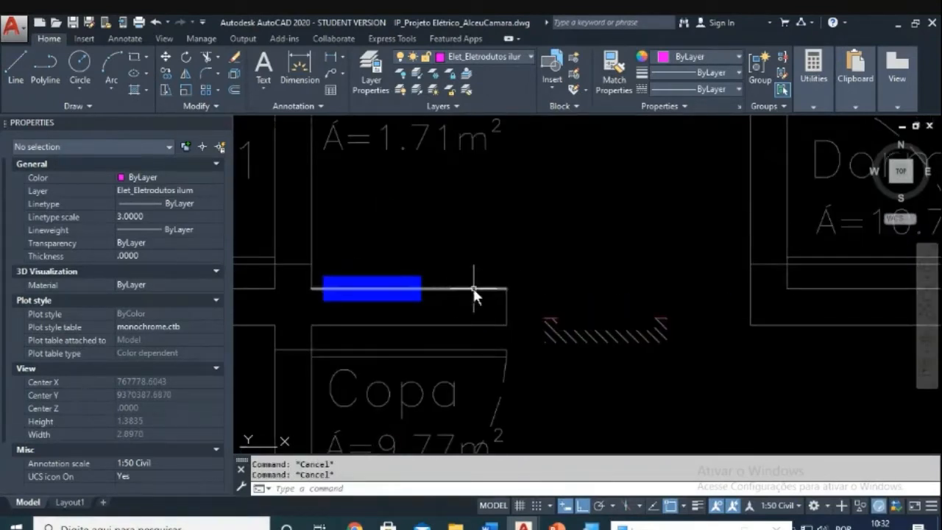
Step: Draw a vertical guide line straight up from the wall midpoint
{"action": "type", "text": "l"}
{"action": "key", "text": "Return"}
{"action": "left_click", "coordinate": [452, 289]}
{"action": "left_click", "coordinate": [449, 218]}
{"action": "key", "text": "Escape"}
{"action": "key", "text": "Escape"}
Step: Move the blue panel right to its final spot on the wall
{"action": "type", "text": "m"}
{"action": "key", "text": "Return"}
{"action": "left_click", "coordinate": [320, 263]}
{"action": "left_click", "coordinate": [430, 306]}
{"action": "key", "text": "Return"}
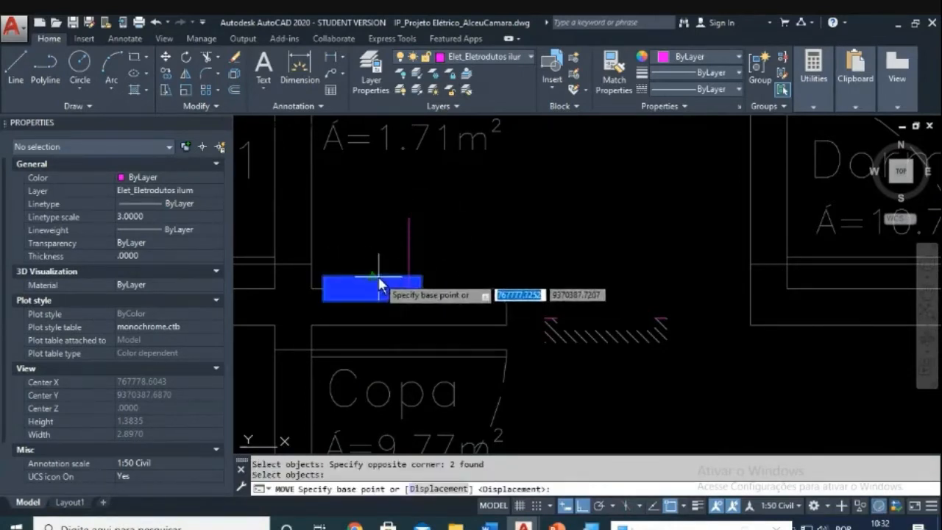
{"action": "left_click", "coordinate": [375, 276]}
{"action": "left_click", "coordinate": [409, 275]}
{"action": "key", "text": "Escape"}
{"action": "key", "text": "Escape"}
Step: Erase the vertical guide line
{"action": "type", "text": "e"}
{"action": "key", "text": "Return"}
{"action": "left_click", "coordinate": [432, 247]}
{"action": "left_click", "coordinate": [393, 255]}
{"action": "key", "text": "Escape"}
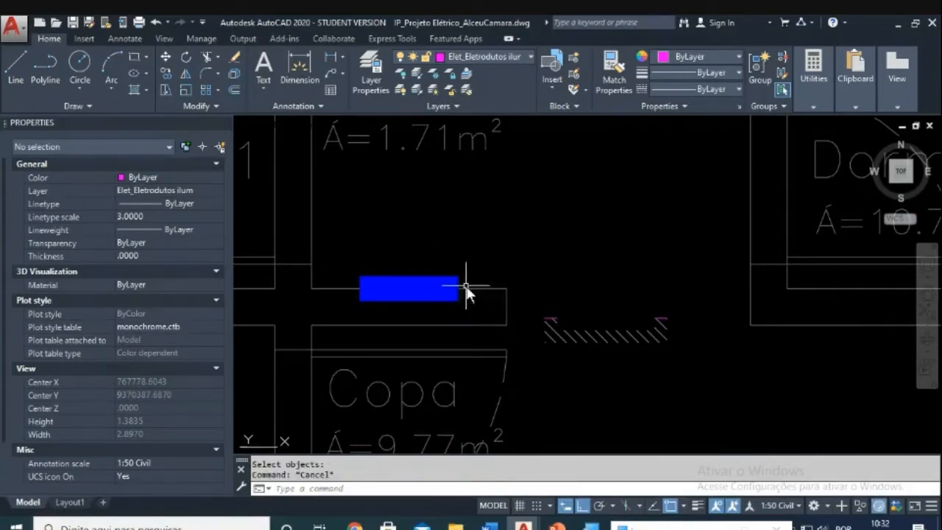
Step: Erase the leftover hatch lines from the copied panel
{"action": "type", "text": "e"}
{"action": "key", "text": "Return"}
{"action": "left_click", "coordinate": [520, 298]}
{"action": "left_click", "coordinate": [697, 365]}
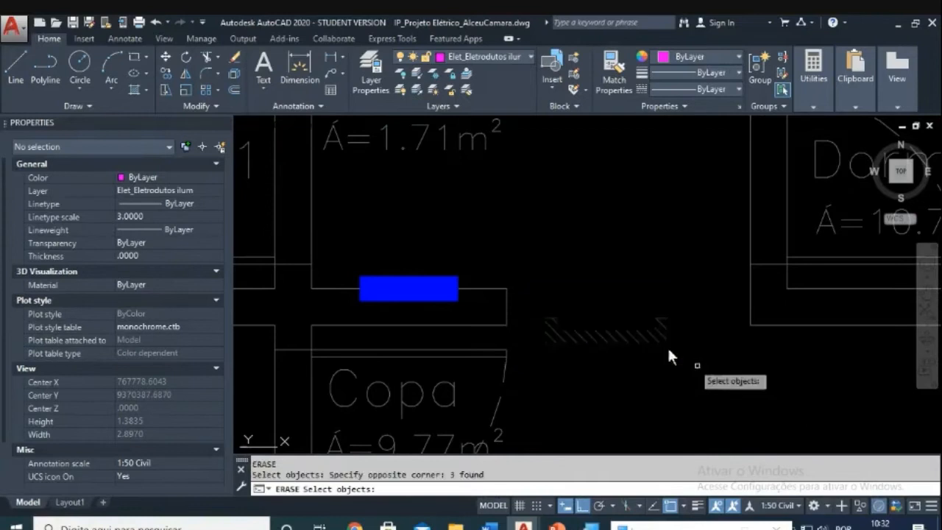
{"action": "key", "text": "Return"}
{"action": "scroll", "coordinate": [395, 262], "scroll_direction": "up", "scroll_amount": 2}
{"action": "key", "text": "Escape"}
{"action": "key", "text": "Escape"}
Step: Reselect the panel for moving, then cancel and leave it in place
{"action": "type", "text": "m"}
{"action": "key", "text": "Return"}
{"action": "left_click", "coordinate": [327, 264]}
{"action": "left_click", "coordinate": [517, 339]}
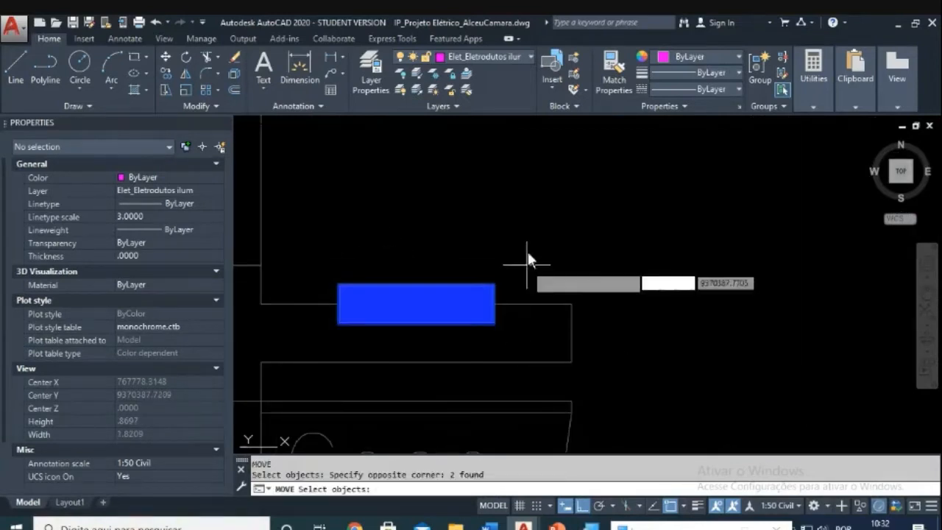
{"action": "key", "text": "Return"}
{"action": "left_click", "coordinate": [523, 259]}
{"action": "key", "text": "Escape"}
Step: Pan and zoom from the Copa and Circ. area out to the whole floor plan
{"action": "scroll", "coordinate": [526, 258], "scroll_direction": "down", "scroll_amount": 1}
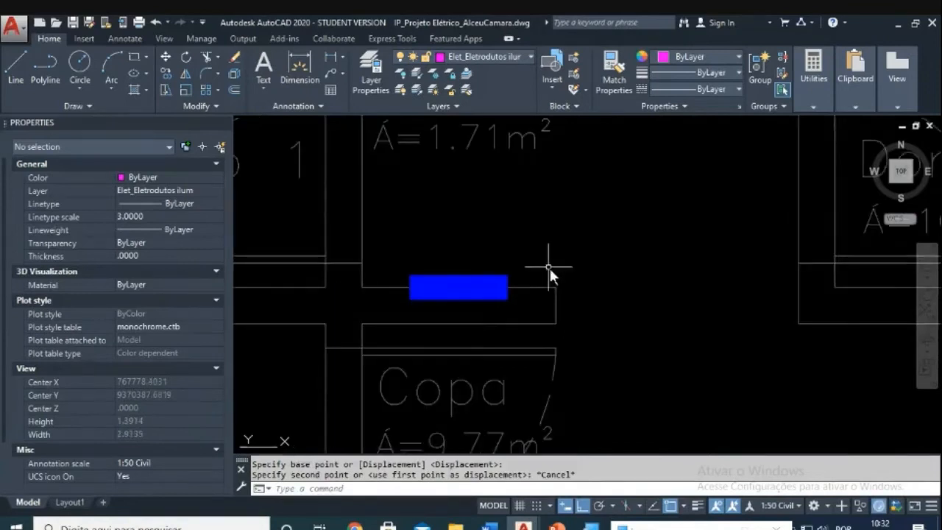
{"action": "scroll", "coordinate": [550, 269], "scroll_direction": "down", "scroll_amount": 4}
{"action": "middle_click_drag", "start_coordinate": [565, 315], "coordinate": [546, 287]}
{"action": "scroll", "coordinate": [532, 255], "scroll_direction": "up", "scroll_amount": 2}
{"action": "scroll", "coordinate": [531, 255], "scroll_direction": "up", "scroll_amount": 1}
{"action": "scroll", "coordinate": [534, 251], "scroll_direction": "down", "scroll_amount": 1}
{"action": "mouse_move", "coordinate": [534, 252]}
{"action": "middle_mouse_down"}
{"action": "mouse_move", "coordinate": [520, 313]}
{"action": "mouse_move", "coordinate": [580, 241]}
{"action": "mouse_move", "coordinate": [525, 277]}
{"action": "mouse_move", "coordinate": [503, 272]}
{"action": "middle_mouse_up"}
{"action": "scroll", "coordinate": [563, 232], "scroll_direction": "down", "scroll_amount": 3}
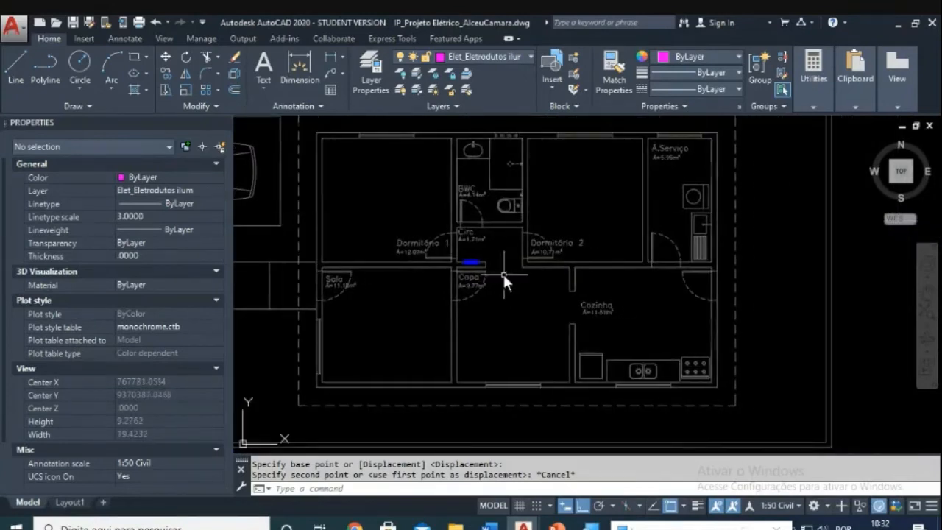
{"action": "scroll", "coordinate": [492, 297], "scroll_direction": "up", "scroll_amount": 2}
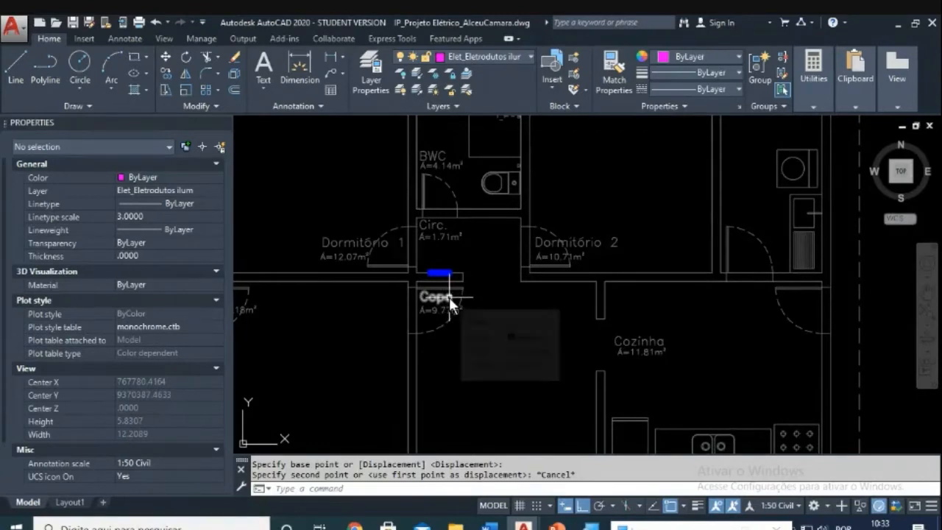
{"action": "scroll", "coordinate": [449, 297], "scroll_direction": "down", "scroll_amount": 2}
{"action": "middle_click_drag", "start_coordinate": [451, 298], "coordinate": [431, 254]}
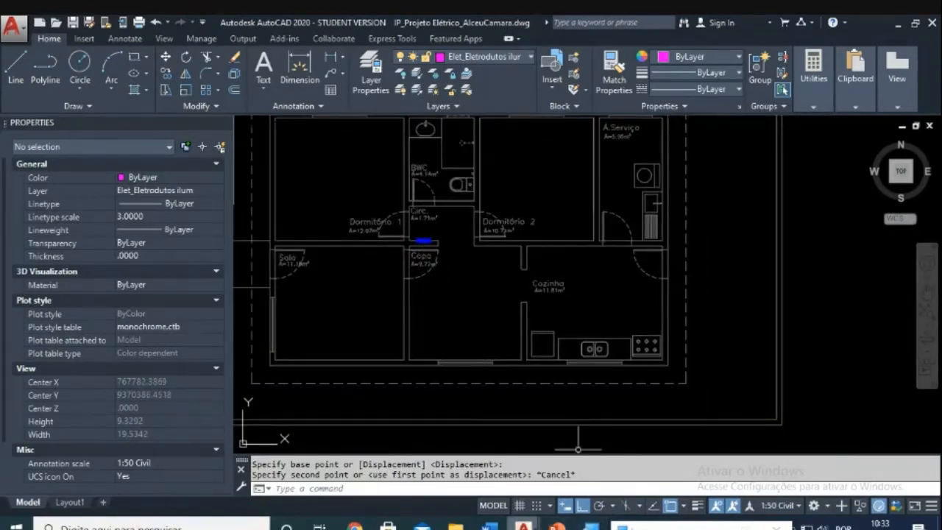
Step: Check the blue panel's position on the Circ./Copa wall in IP_Projeto_Eletrico_Gabarito.dwg, then return to the drawing
{"action": "mouse_move", "coordinate": [523, 524]}
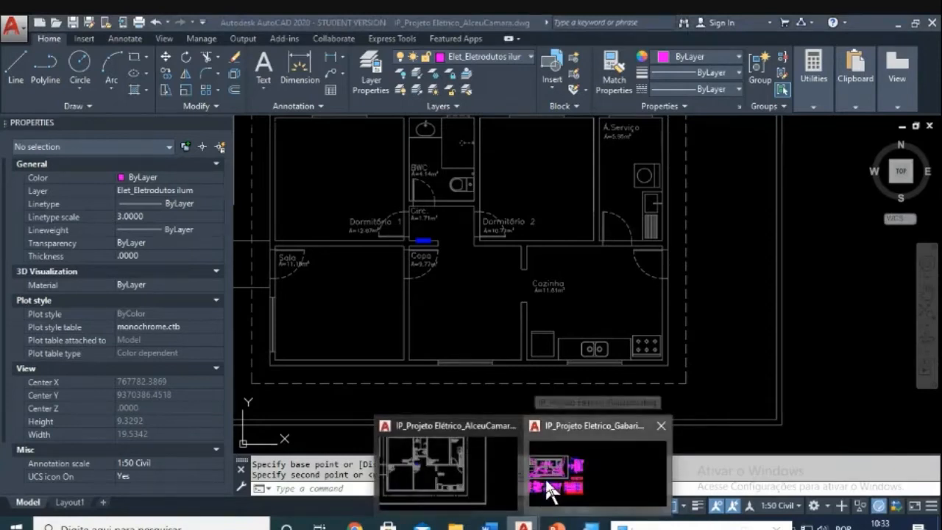
{"action": "left_click", "coordinate": [545, 477]}
{"action": "scroll", "coordinate": [318, 275], "scroll_direction": "up", "scroll_amount": 4}
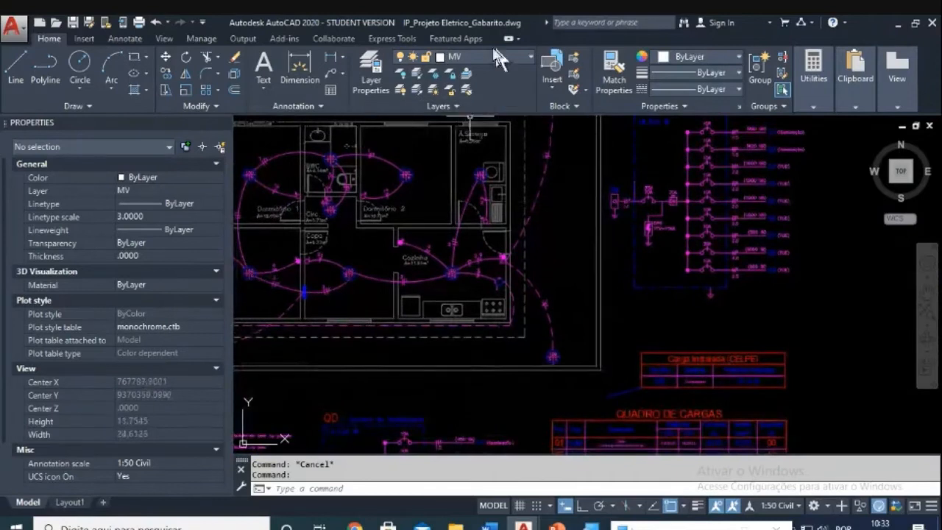
{"action": "middle_click_drag", "start_coordinate": [325, 287], "coordinate": [467, 238]}
{"action": "scroll", "coordinate": [466, 238], "scroll_direction": "up", "scroll_amount": 10}
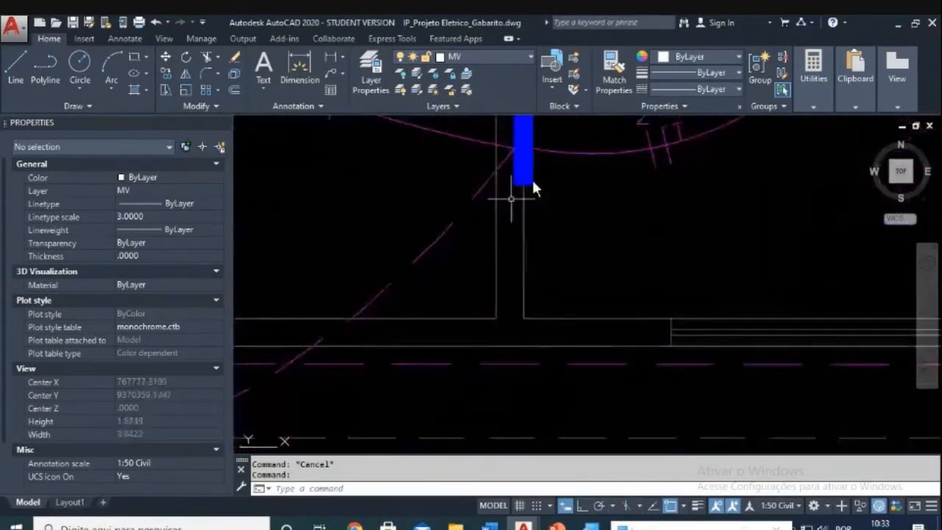
{"action": "scroll", "coordinate": [497, 284], "scroll_direction": "down", "scroll_amount": 5}
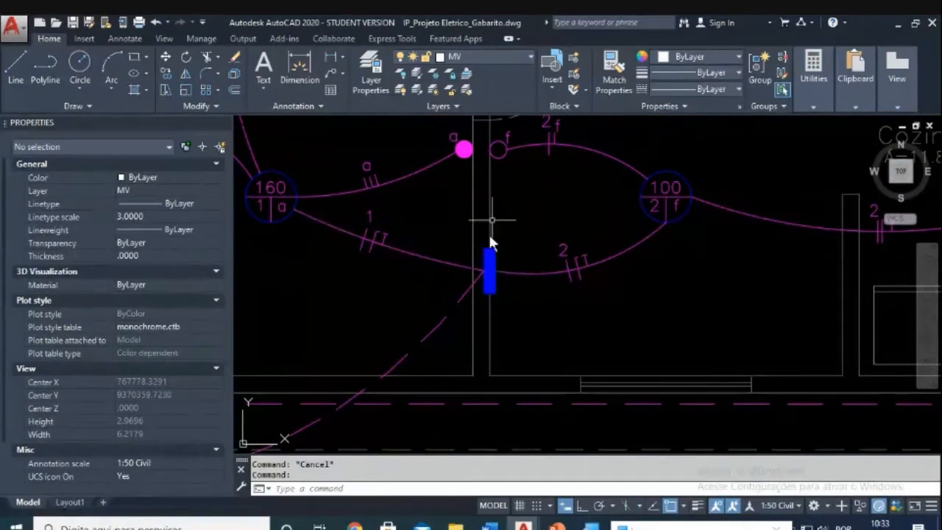
{"action": "scroll", "coordinate": [481, 283], "scroll_direction": "up", "scroll_amount": 2}
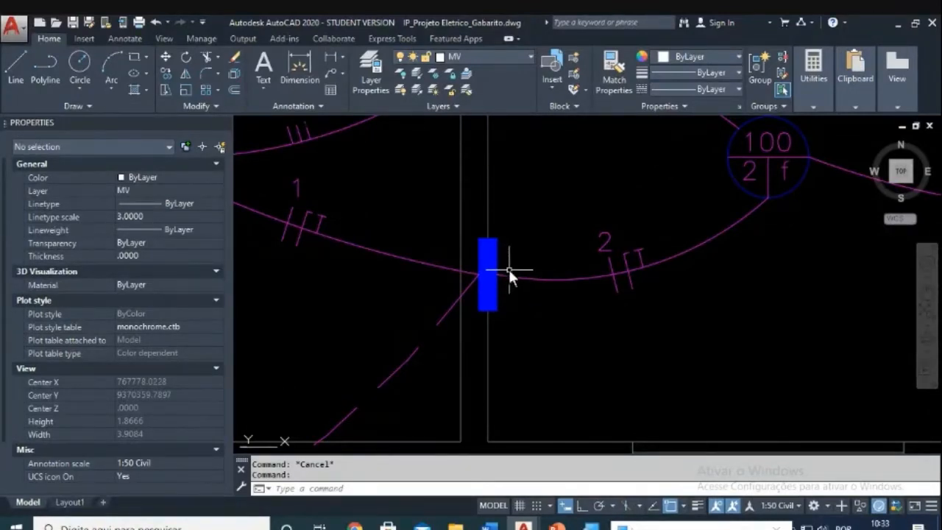
{"action": "scroll", "coordinate": [508, 269], "scroll_direction": "down", "scroll_amount": 3}
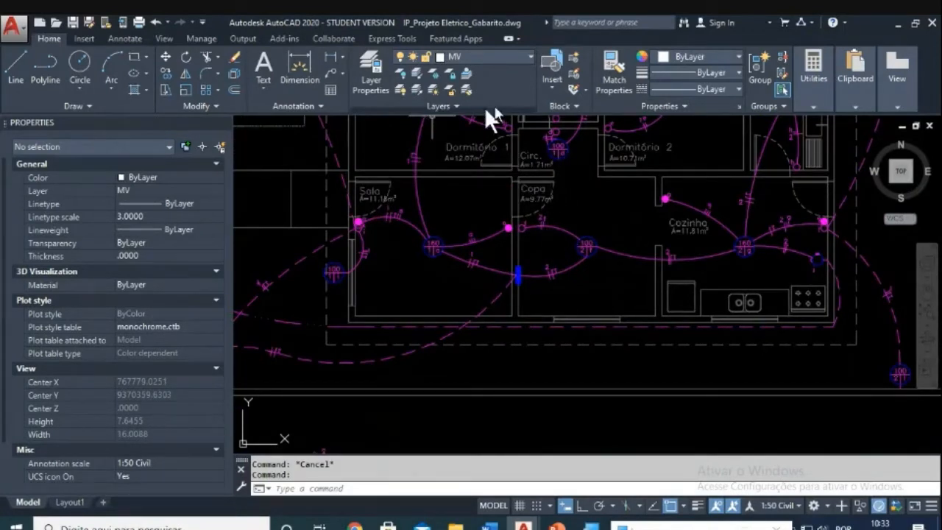
{"action": "left_click", "coordinate": [523, 526]}
{"action": "left_click", "coordinate": [486, 478]}
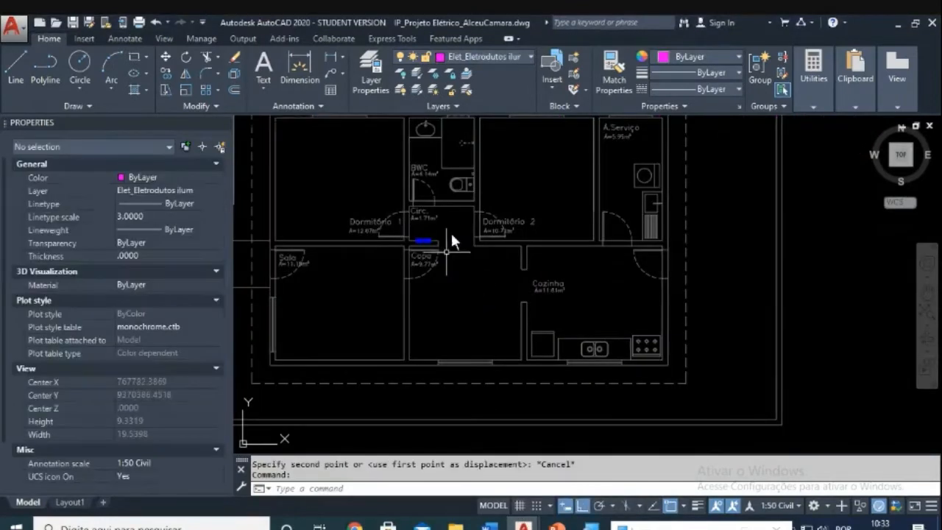
{"action": "scroll", "coordinate": [432, 234], "scroll_direction": "up", "scroll_amount": 3}
{"action": "scroll", "coordinate": [439, 215], "scroll_direction": "down", "scroll_amount": 3}
{"action": "middle_click_drag", "start_coordinate": [444, 245], "coordinate": [507, 294]}
{"action": "key", "text": "Escape"}
{"action": "scroll", "coordinate": [507, 290], "scroll_direction": "up", "scroll_amount": 4}
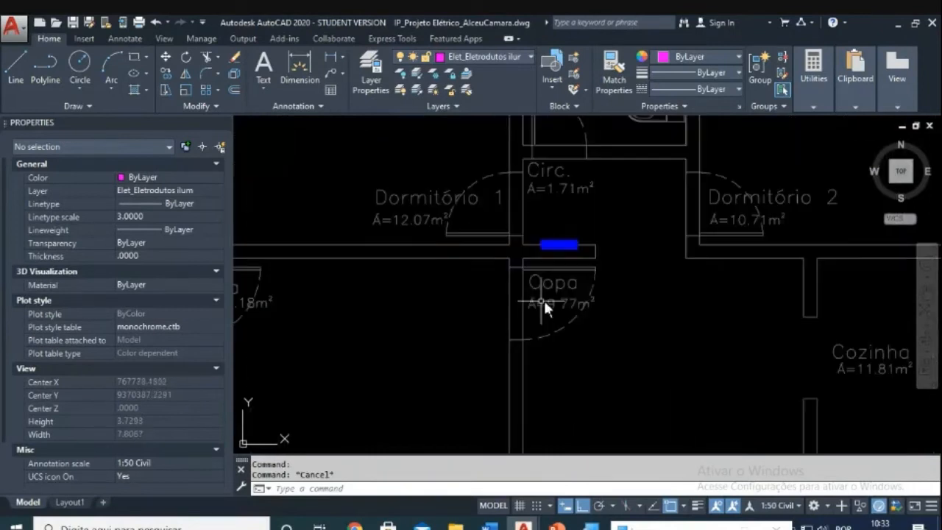
{"action": "middle_click_drag", "start_coordinate": [569, 187], "coordinate": [523, 238]}
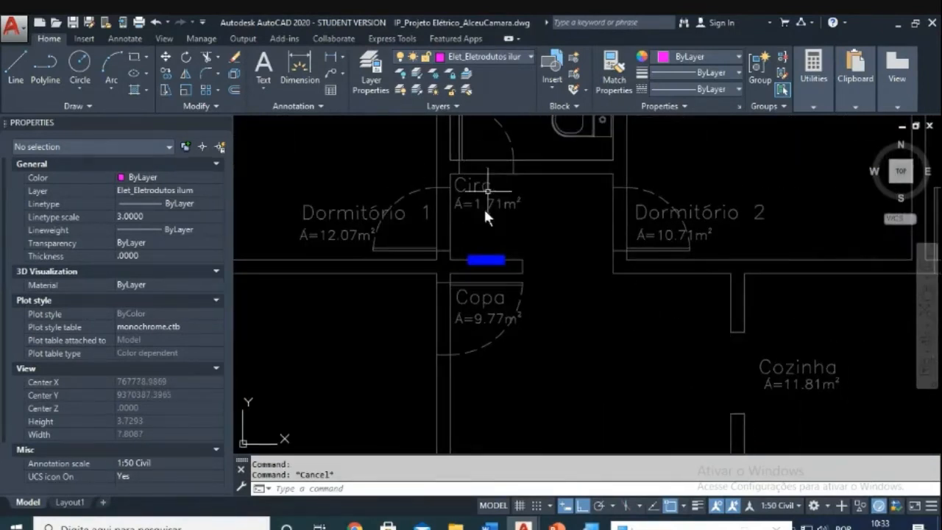
{"action": "scroll", "coordinate": [512, 253], "scroll_direction": "down", "scroll_amount": 3}
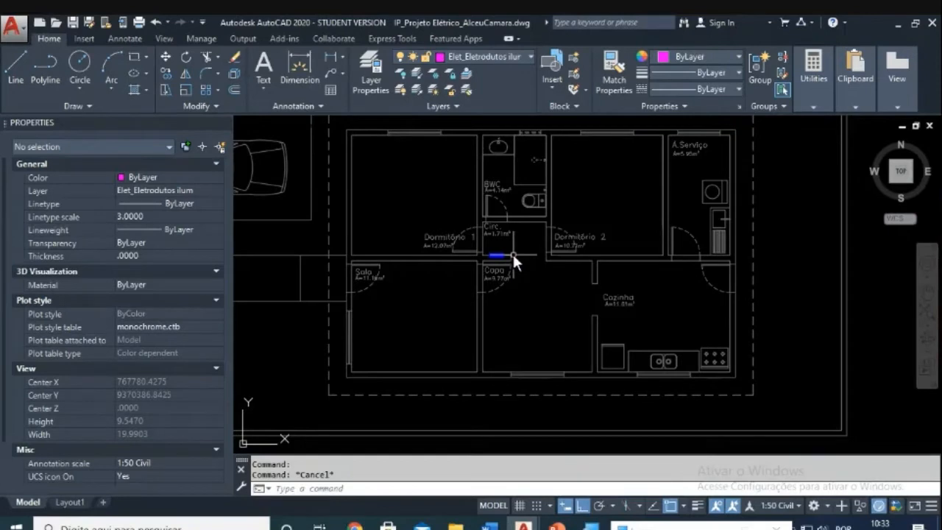
{"action": "scroll", "coordinate": [512, 253], "scroll_direction": "up", "scroll_amount": 3}
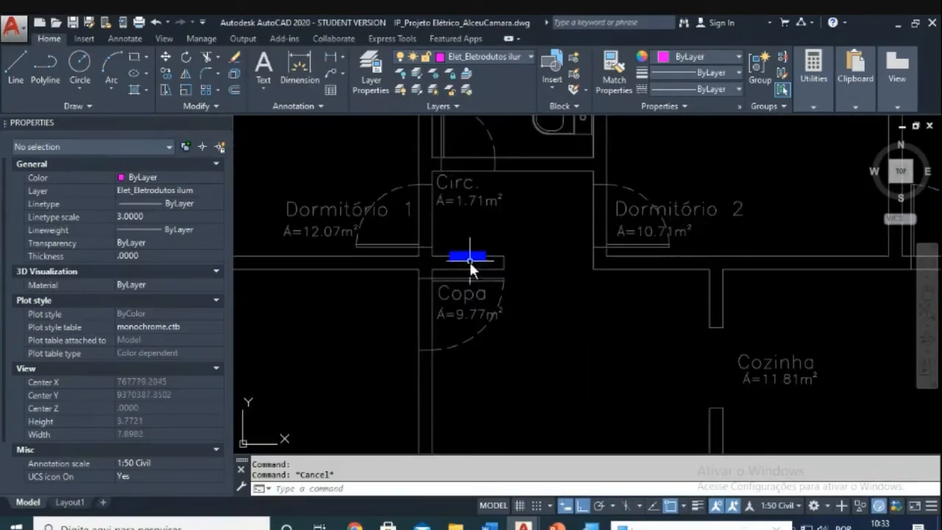
{"action": "scroll", "coordinate": [587, 304], "scroll_direction": "down", "scroll_amount": 3}
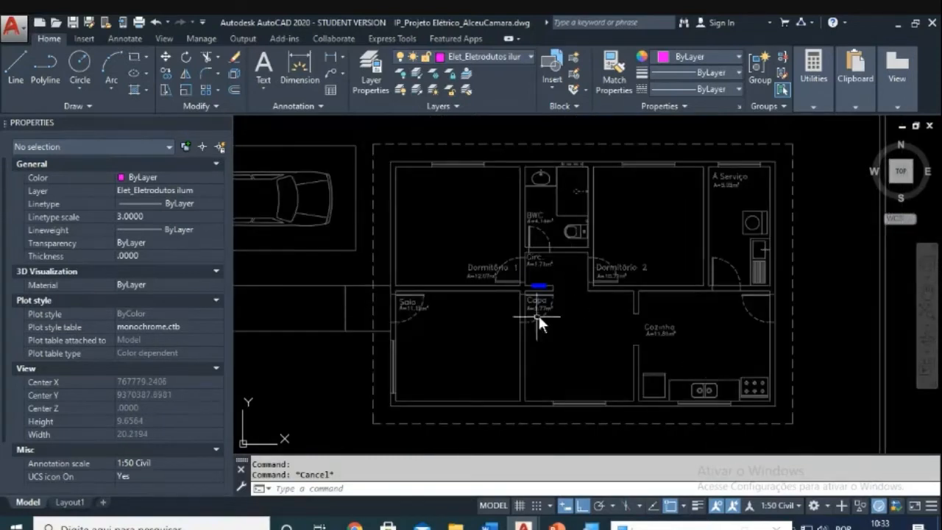
{"action": "scroll", "coordinate": [549, 295], "scroll_direction": "up", "scroll_amount": 3}
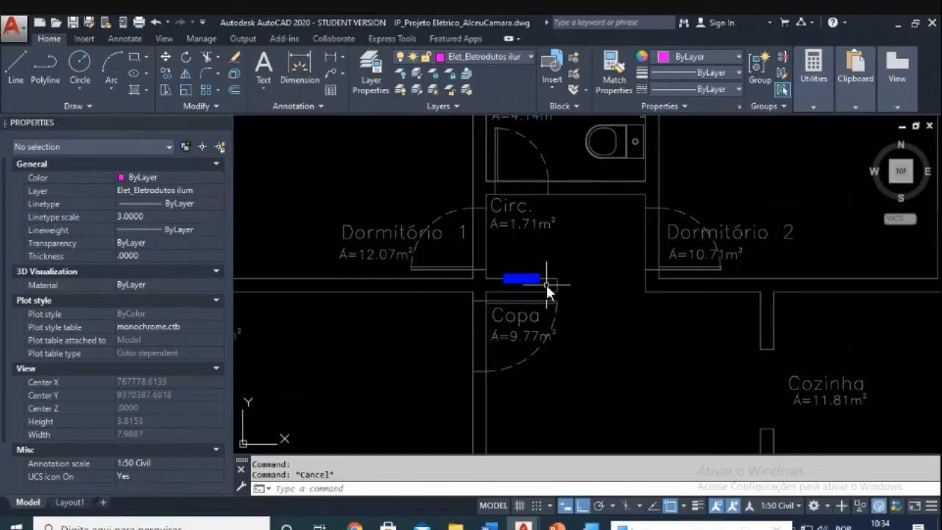
{"action": "scroll", "coordinate": [546, 284], "scroll_direction": "down", "scroll_amount": 3}
{"action": "scroll", "coordinate": [502, 234], "scroll_direction": "up", "scroll_amount": 2}
{"action": "scroll", "coordinate": [504, 234], "scroll_direction": "down", "scroll_amount": 3}
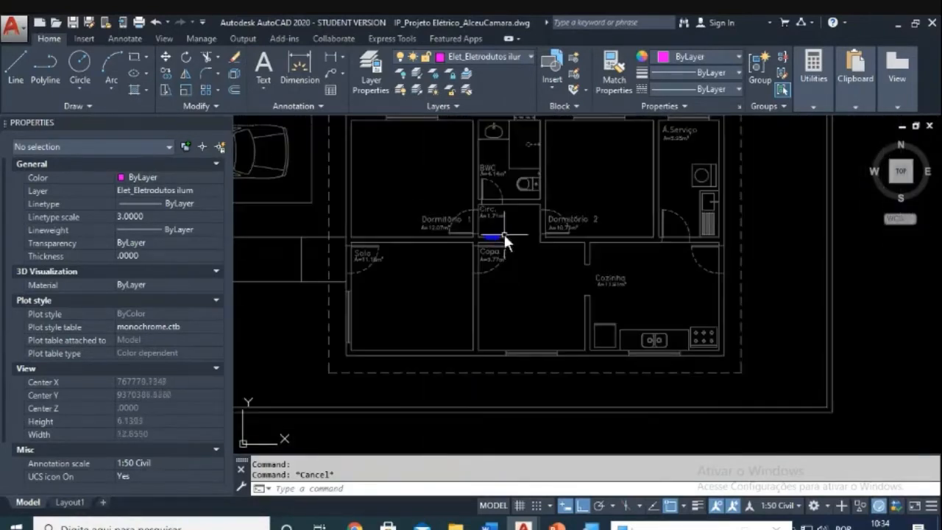
{"action": "left_click", "coordinate": [453, 50]}
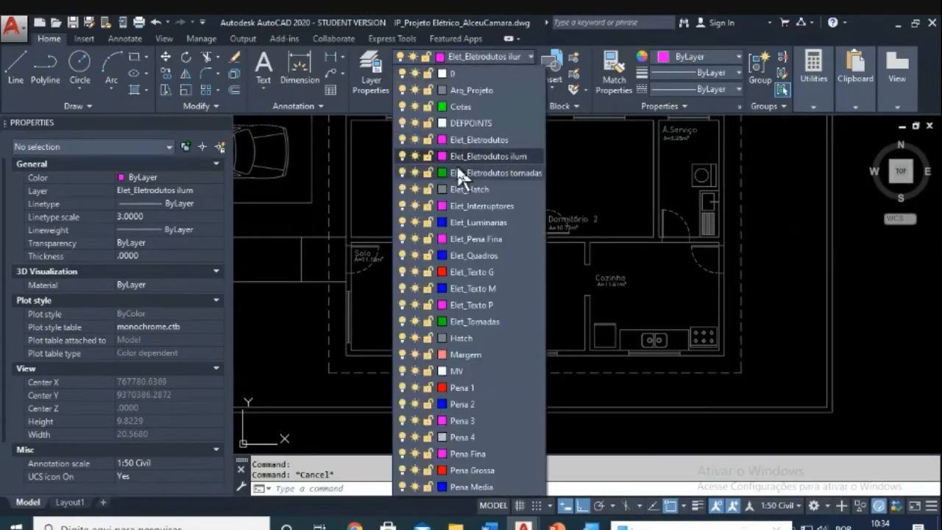
{"action": "left_click", "coordinate": [500, 156]}
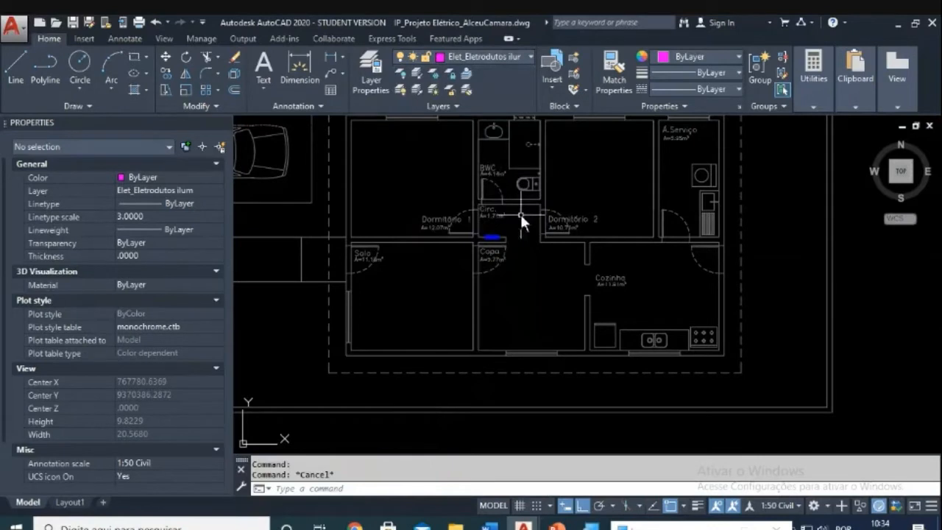
{"action": "scroll", "coordinate": [492, 254], "scroll_direction": "up", "scroll_amount": 5}
{"action": "scroll", "coordinate": [515, 210], "scroll_direction": "down", "scroll_amount": 4}
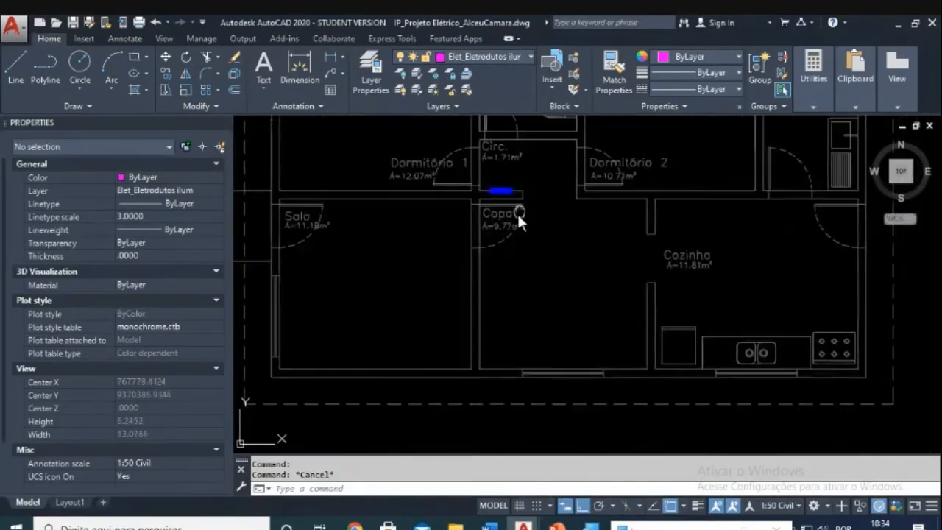
{"action": "scroll", "coordinate": [515, 254], "scroll_direction": "down", "scroll_amount": 2}
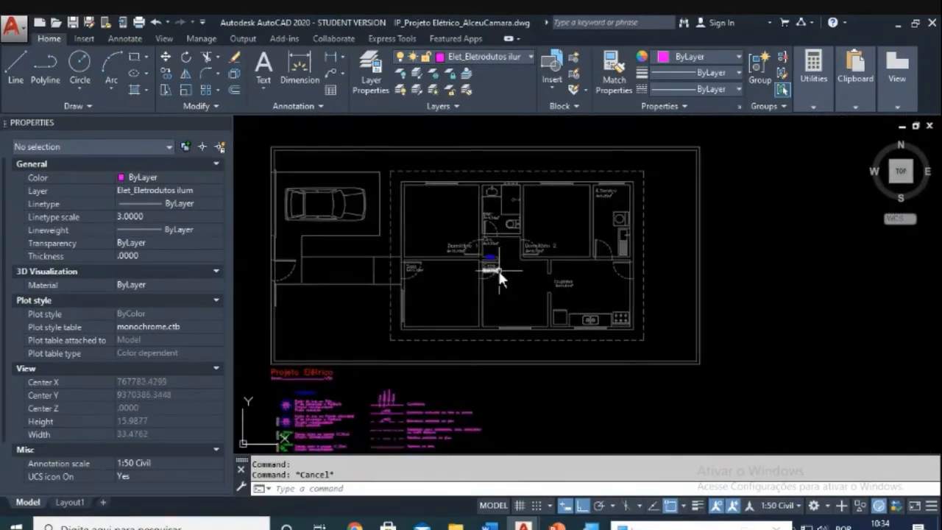
{"action": "scroll", "coordinate": [500, 276], "scroll_direction": "up", "scroll_amount": 5}
{"action": "middle_click_drag", "start_coordinate": [509, 275], "coordinate": [548, 268]}
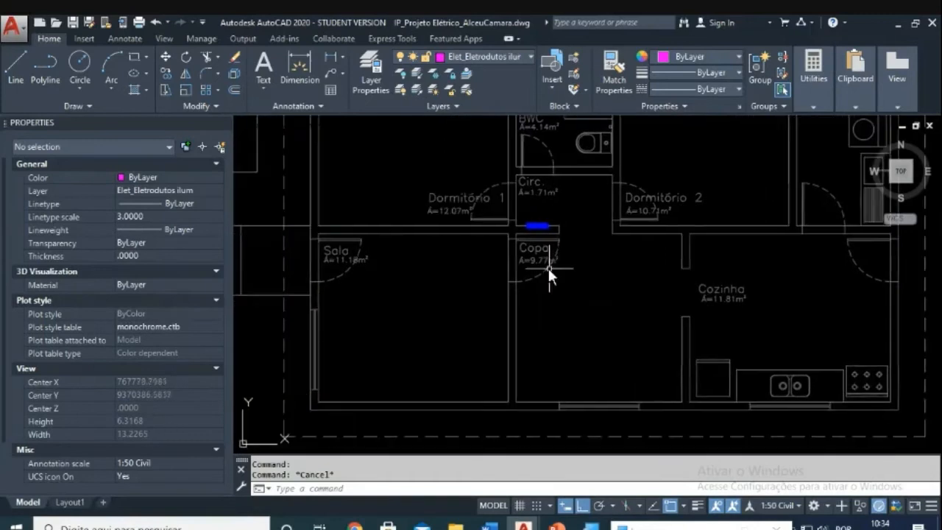
{"action": "scroll", "coordinate": [547, 268], "scroll_direction": "down", "scroll_amount": 6}
{"action": "middle_click_drag", "start_coordinate": [514, 296], "coordinate": [526, 242]}
{"action": "scroll", "coordinate": [423, 309], "scroll_direction": "up", "scroll_amount": 2}
{"action": "scroll", "coordinate": [423, 317], "scroll_direction": "up", "scroll_amount": 3}
{"action": "scroll", "coordinate": [514, 270], "scroll_direction": "down", "scroll_amount": 4}
{"action": "scroll", "coordinate": [507, 295], "scroll_direction": "up", "scroll_amount": 2}
{"action": "scroll", "coordinate": [527, 248], "scroll_direction": "up", "scroll_amount": 3}
{"action": "scroll", "coordinate": [528, 249], "scroll_direction": "up", "scroll_amount": 1}
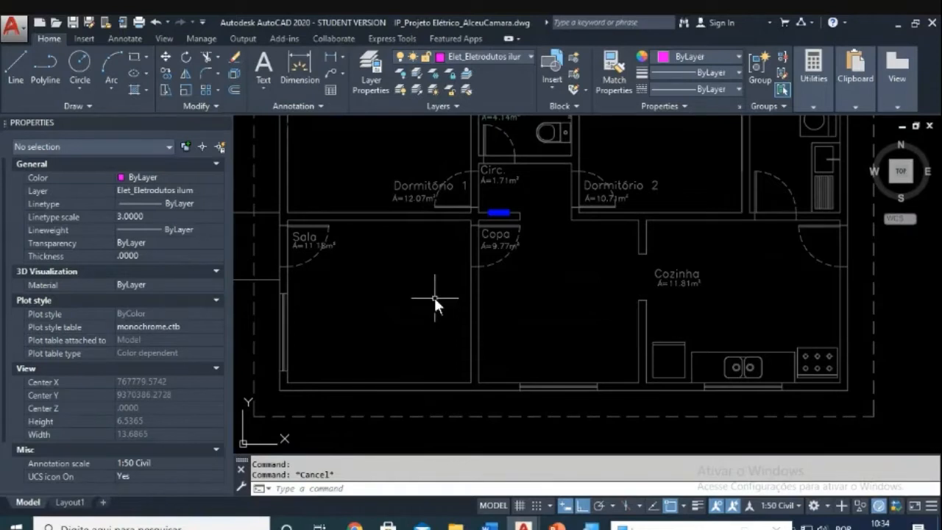
Step: After an aborted polyline start, pan toward the Sala and clear an accidental selection window
{"action": "type", "text": "pl"}
{"action": "key", "text": "Return"}
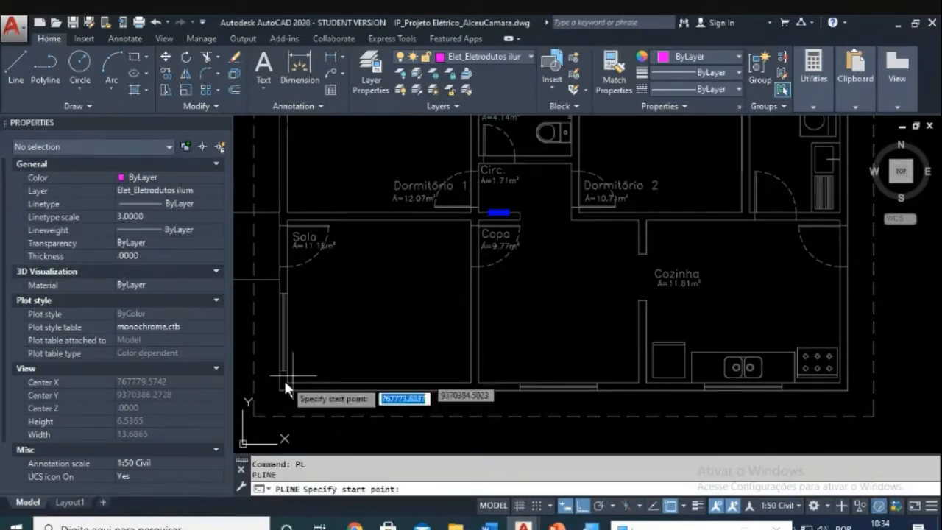
{"action": "key", "text": "Escape"}
{"action": "middle_click_drag", "start_coordinate": [331, 362], "coordinate": [370, 356]}
{"action": "scroll", "coordinate": [371, 356], "scroll_direction": "up", "scroll_amount": 4}
{"action": "scroll", "coordinate": [349, 376], "scroll_direction": "down", "scroll_amount": 2}
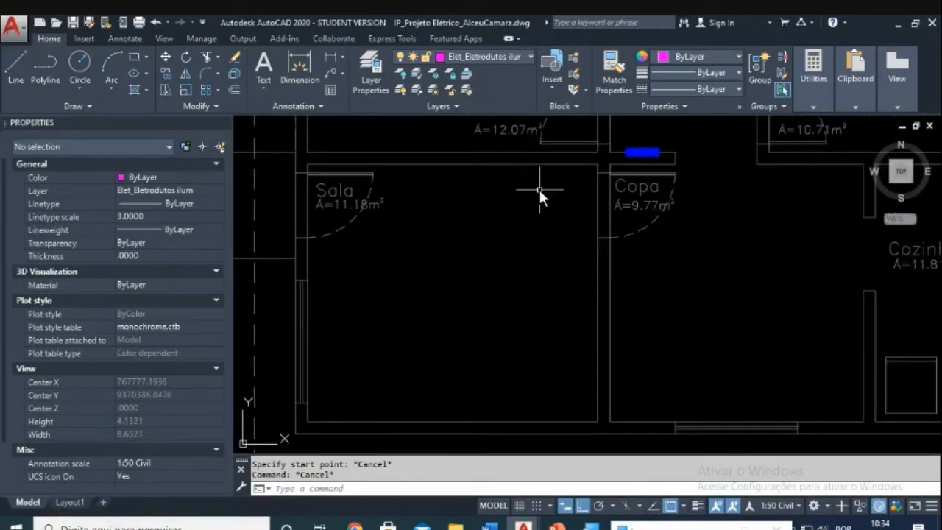
{"action": "type", "text": "pl"}
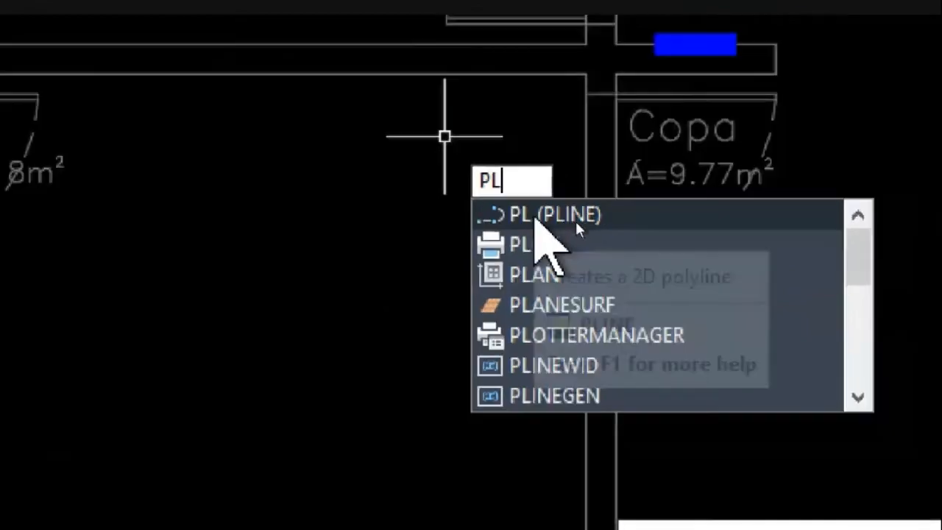
{"action": "key", "text": "alt"}
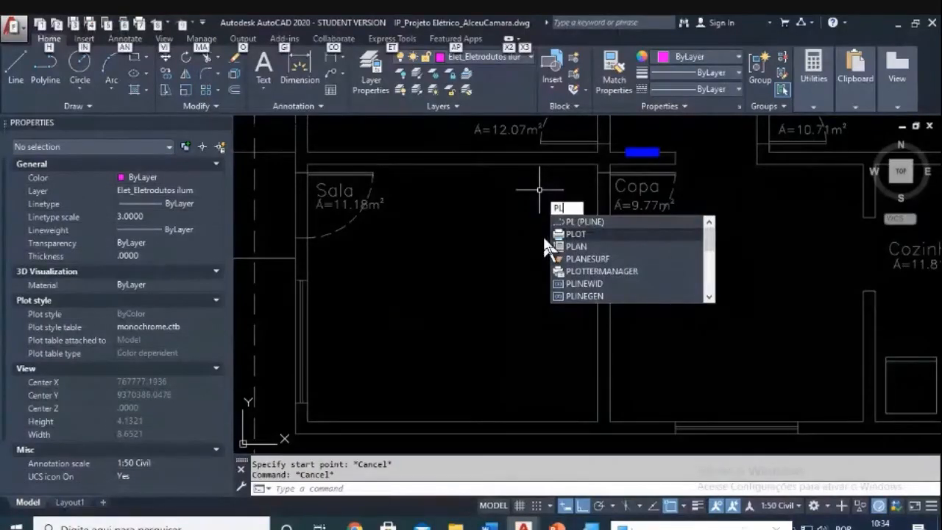
{"action": "left_click", "coordinate": [499, 247]}
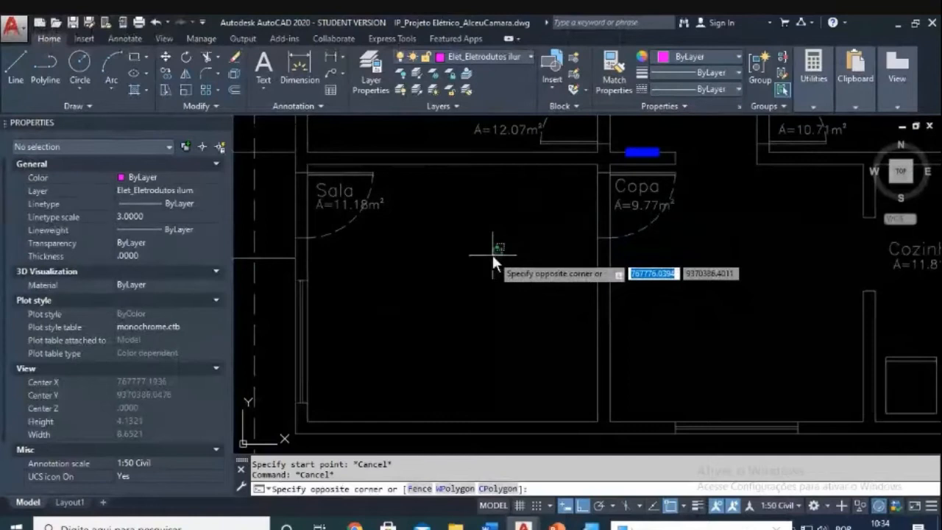
{"action": "left_click", "coordinate": [500, 245]}
{"action": "key", "text": "Escape"}
{"action": "key", "text": "Escape"}
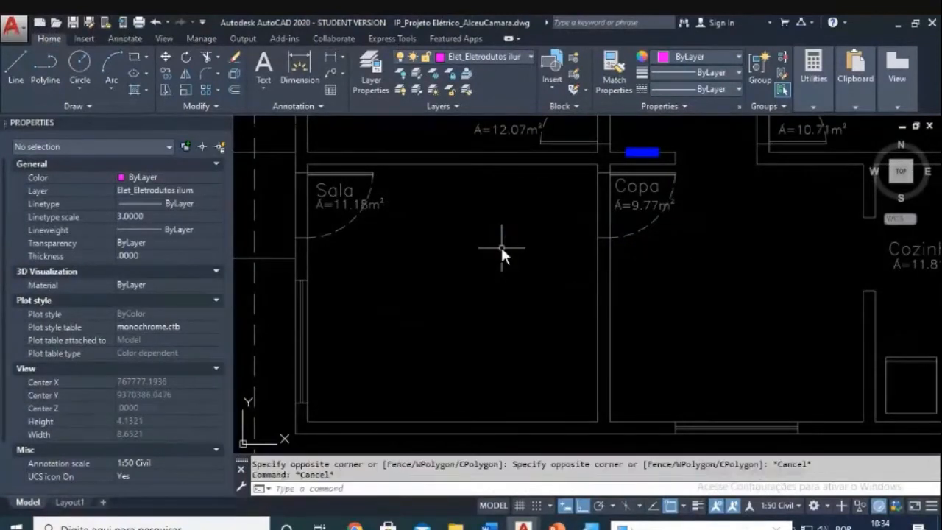
Step: Start a conduit PLINE at the Sala's lower-left corner, via Circ./Copa and top-left corners, to the BWC
{"action": "type", "text": "PL"}
{"action": "key", "text": "Return"}
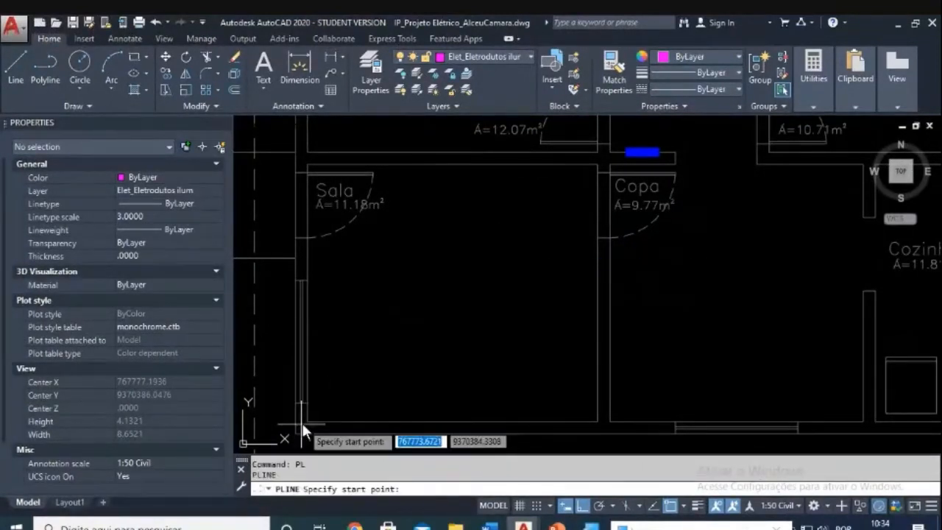
{"action": "left_click", "coordinate": [308, 421]}
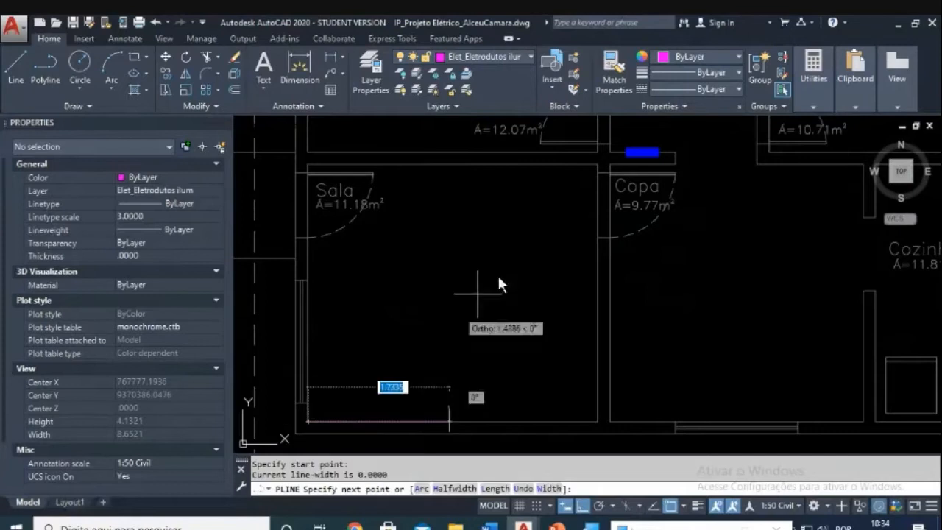
{"action": "left_click", "coordinate": [595, 166]}
{"action": "scroll", "coordinate": [573, 184], "scroll_direction": "up", "scroll_amount": 4}
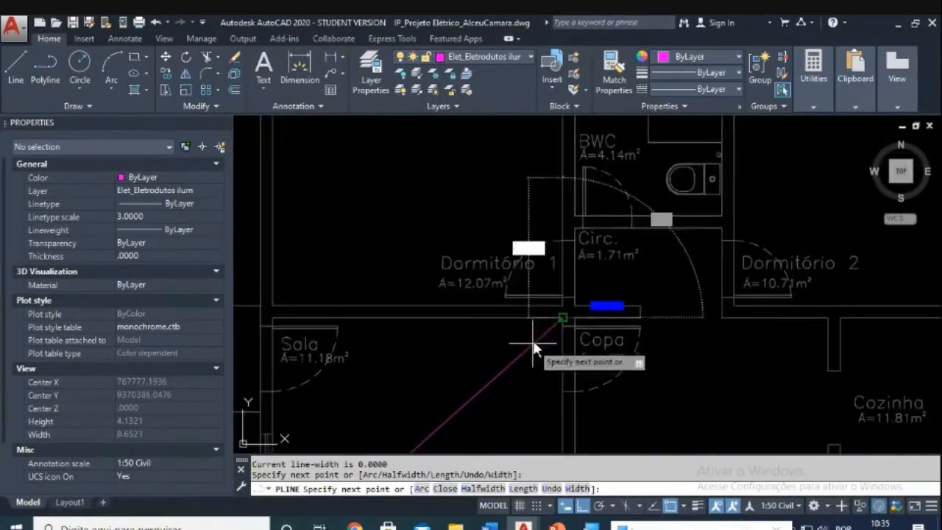
{"action": "scroll", "coordinate": [433, 196], "scroll_direction": "down", "scroll_amount": 5}
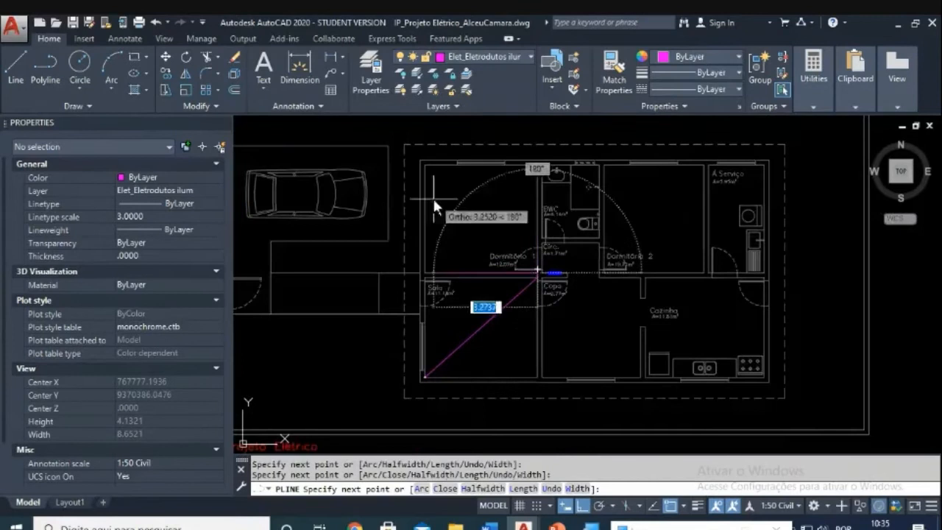
{"action": "scroll", "coordinate": [423, 166], "scroll_direction": "up", "scroll_amount": 2}
{"action": "left_click", "coordinate": [423, 165]}
{"action": "scroll", "coordinate": [563, 184], "scroll_direction": "up", "scroll_amount": 5}
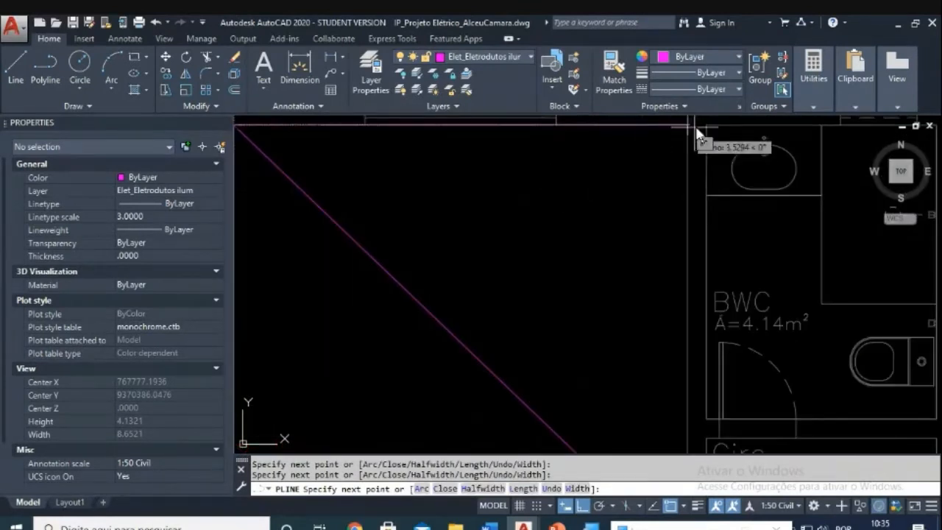
{"action": "scroll", "coordinate": [708, 125], "scroll_direction": "down", "scroll_amount": 4}
{"action": "scroll", "coordinate": [513, 174], "scroll_direction": "up", "scroll_amount": 3}
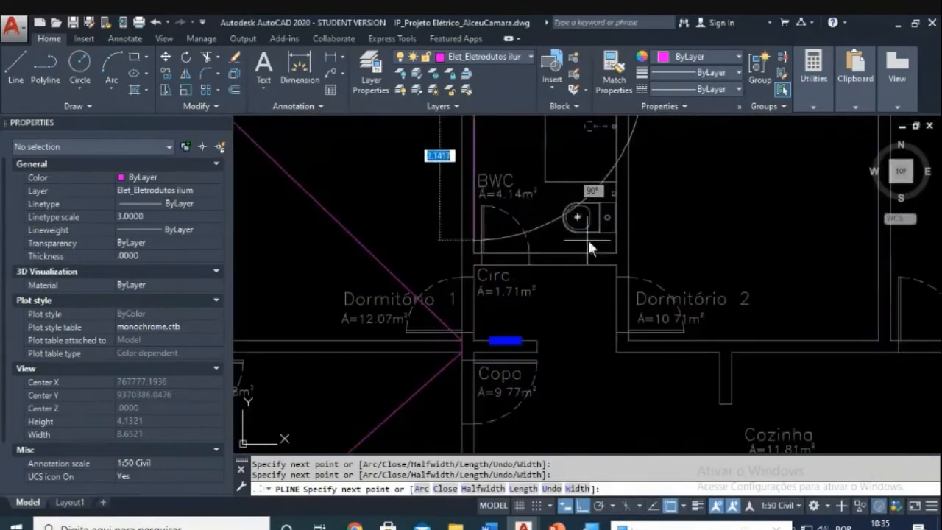
{"action": "left_click", "coordinate": [607, 248]}
Step: Continue the conduit through the Circ., Dormitório 2 and A.Serviço wall ends to the wall base
{"action": "scroll", "coordinate": [611, 257], "scroll_direction": "up", "scroll_amount": 1}
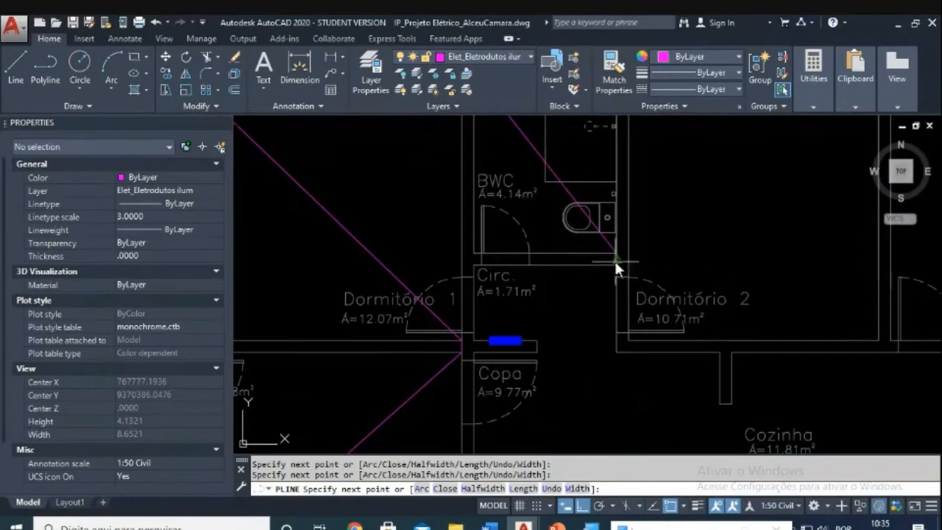
{"action": "scroll", "coordinate": [495, 342], "scroll_direction": "up", "scroll_amount": 4}
{"action": "left_click", "coordinate": [453, 335]}
{"action": "scroll", "coordinate": [451, 332], "scroll_direction": "down", "scroll_amount": 5}
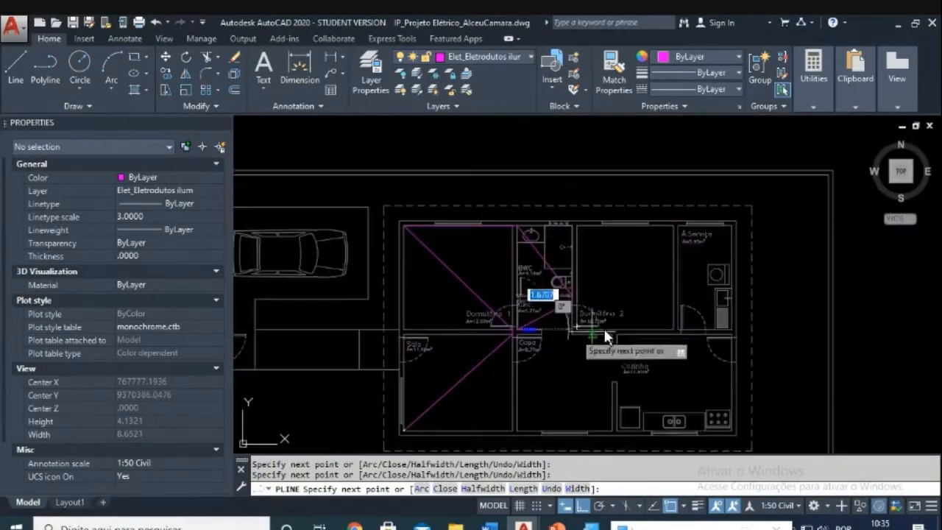
{"action": "scroll", "coordinate": [585, 332], "scroll_direction": "up", "scroll_amount": 5}
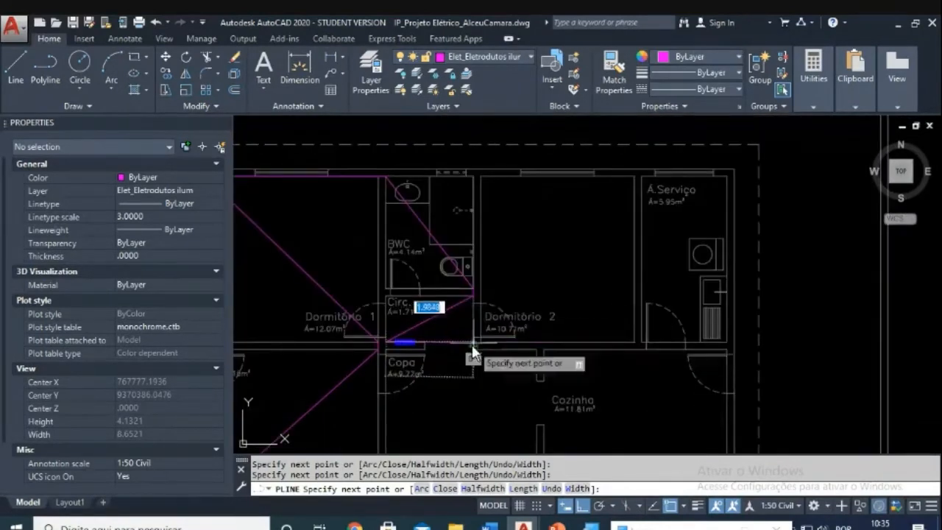
{"action": "scroll", "coordinate": [478, 342], "scroll_direction": "up", "scroll_amount": 2}
{"action": "left_click", "coordinate": [487, 343]}
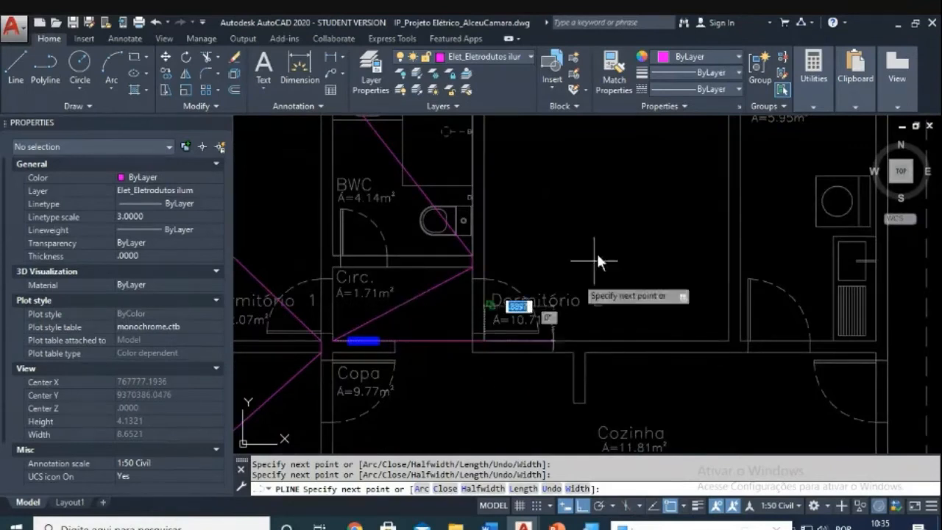
{"action": "scroll", "coordinate": [599, 263], "scroll_direction": "down", "scroll_amount": 2}
{"action": "scroll", "coordinate": [676, 149], "scroll_direction": "up", "scroll_amount": 3}
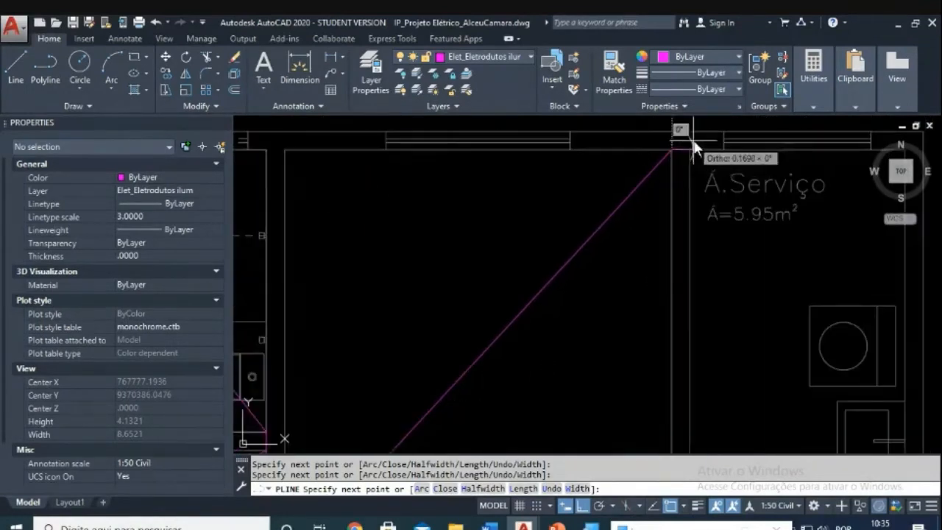
{"action": "left_click", "coordinate": [688, 145]}
{"action": "scroll", "coordinate": [700, 227], "scroll_direction": "down", "scroll_amount": 3}
{"action": "scroll", "coordinate": [698, 234], "scroll_direction": "up", "scroll_amount": 3}
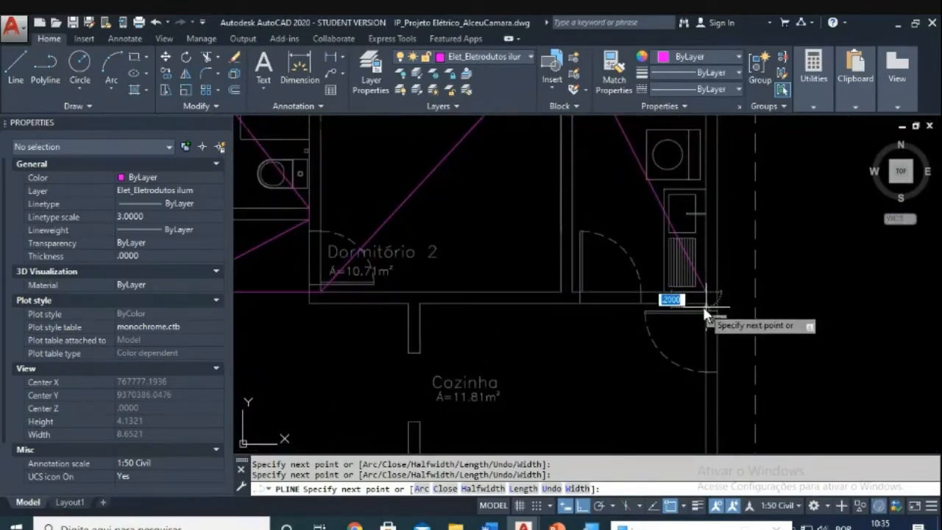
{"action": "left_click", "coordinate": [704, 304]}
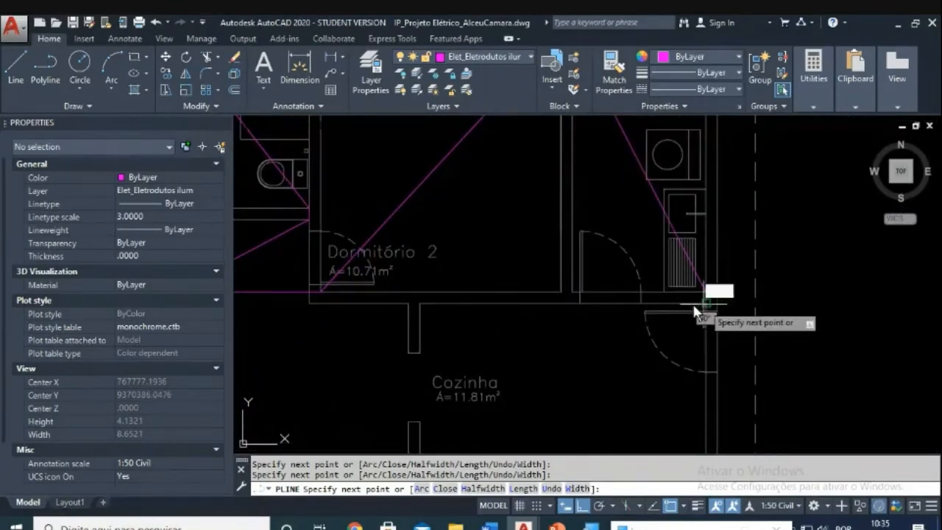
{"action": "scroll", "coordinate": [679, 315], "scroll_direction": "down", "scroll_amount": 3}
{"action": "scroll", "coordinate": [551, 361], "scroll_direction": "up", "scroll_amount": 3}
{"action": "left_click", "coordinate": [534, 370]}
{"action": "left_click", "coordinate": [522, 370]}
Step: Add the last conduit vertex at the Copa corner and end the polyline
{"action": "middle_click_drag", "start_coordinate": [428, 252], "coordinate": [565, 376]}
{"action": "scroll", "coordinate": [410, 280], "scroll_direction": "up", "scroll_amount": 2}
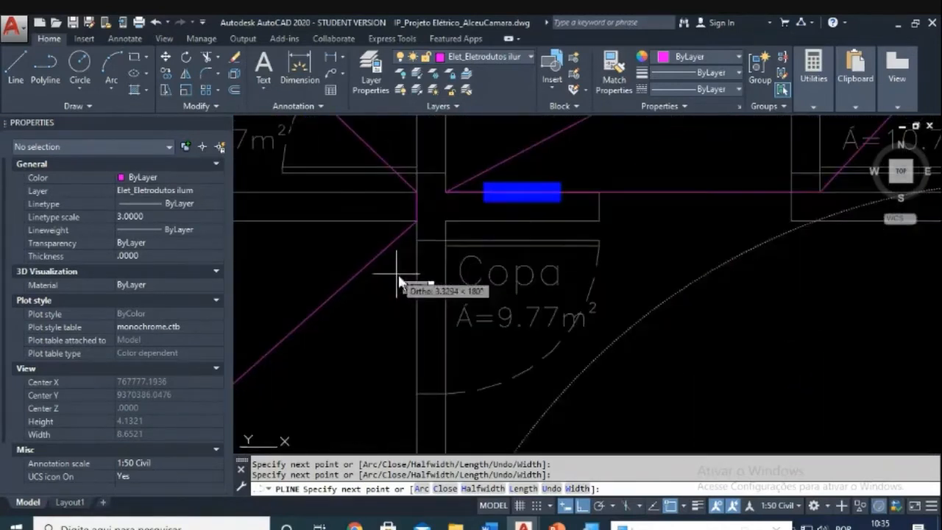
{"action": "left_click", "coordinate": [448, 221]}
{"action": "scroll", "coordinate": [518, 246], "scroll_direction": "down", "scroll_amount": 1}
{"action": "scroll", "coordinate": [523, 251], "scroll_direction": "down", "scroll_amount": 3}
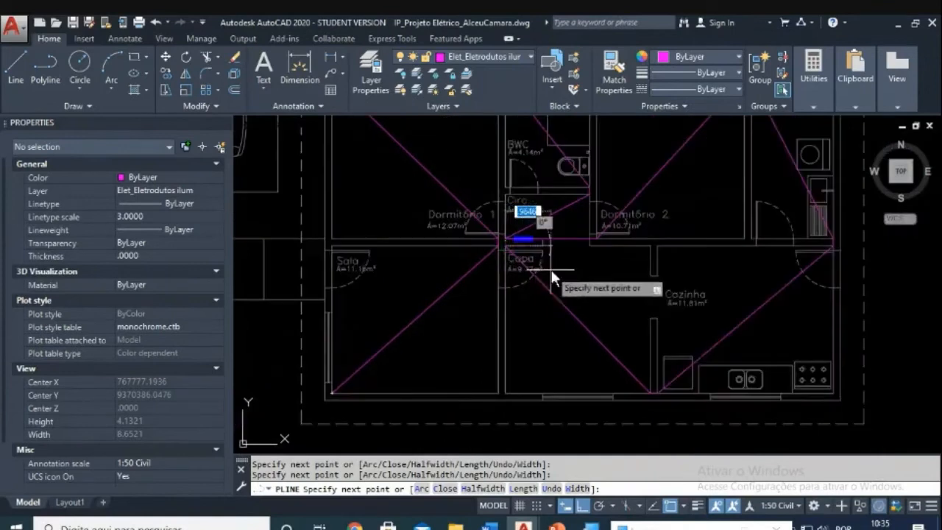
{"action": "middle_click_drag", "start_coordinate": [551, 275], "coordinate": [563, 317]}
{"action": "key", "text": "Escape"}
{"action": "key", "text": "Escape"}
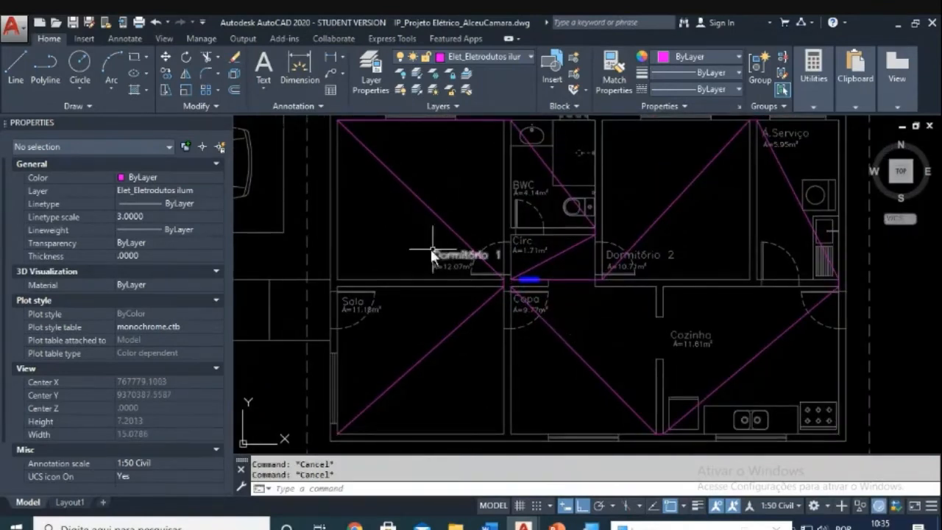
Step: Pan and zoom over to the legend's ceiling light symbol
{"action": "scroll", "coordinate": [428, 249], "scroll_direction": "down", "scroll_amount": 2}
{"action": "middle_click_drag", "start_coordinate": [477, 309], "coordinate": [537, 232]}
{"action": "scroll", "coordinate": [360, 318], "scroll_direction": "up", "scroll_amount": 8}
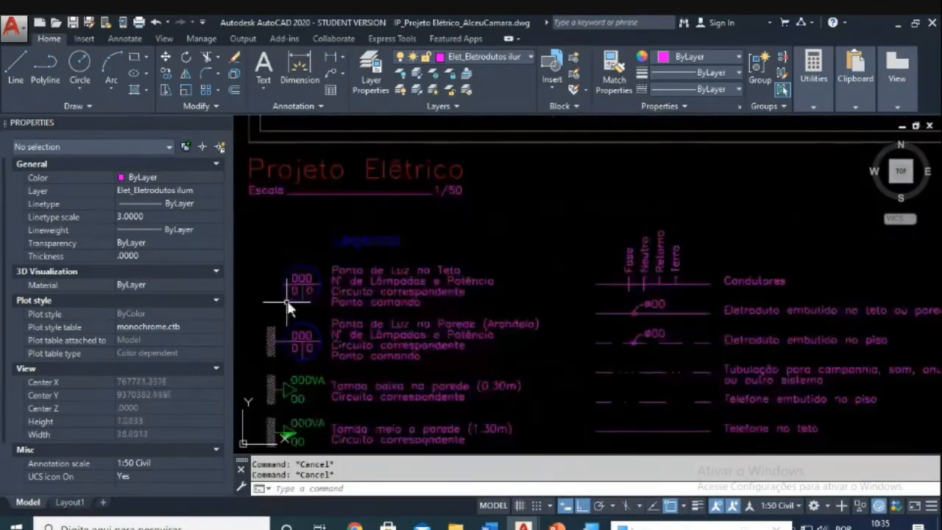
Step: Start COPY on the legend's ceiling light symbol, using its centre as base point
{"action": "scroll", "coordinate": [387, 314], "scroll_direction": "up", "scroll_amount": 3}
{"action": "type", "text": "co"}
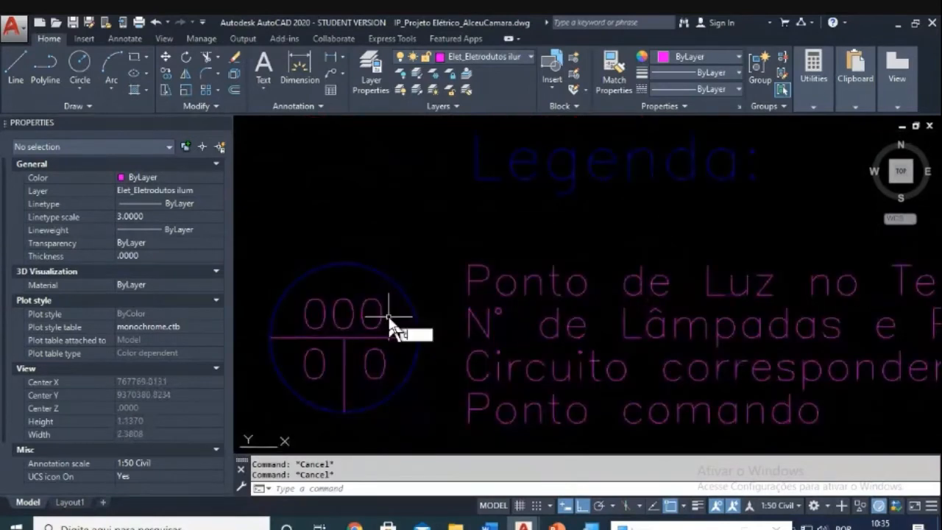
{"action": "key", "text": "Return"}
{"action": "left_click", "coordinate": [434, 246]}
{"action": "left_click", "coordinate": [300, 386]}
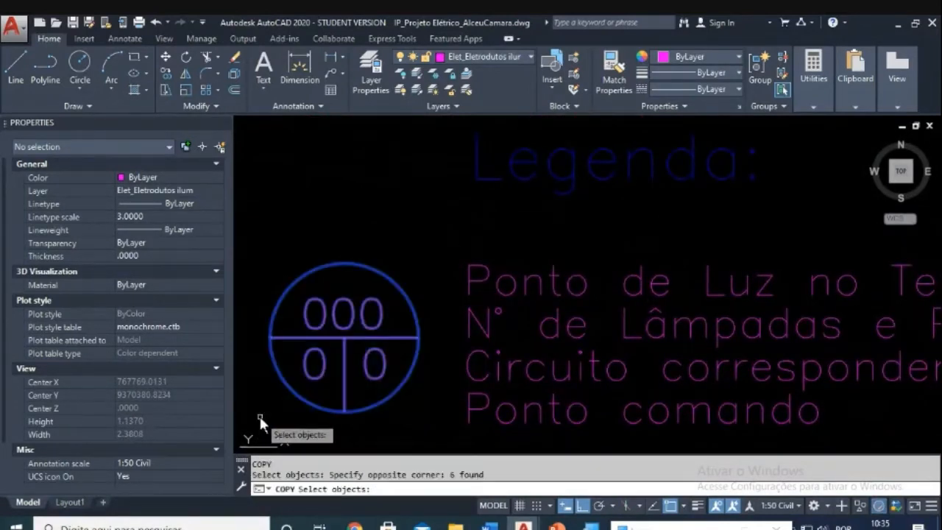
{"action": "key", "text": "Return"}
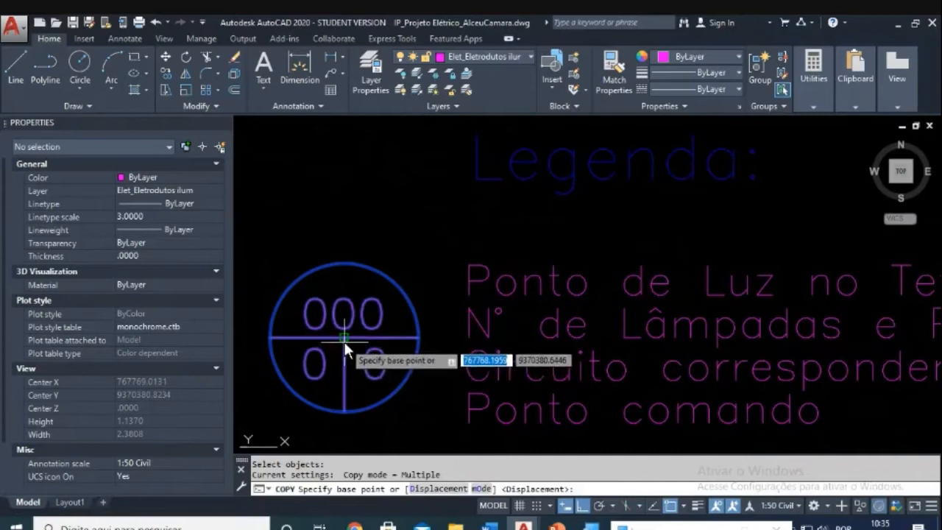
{"action": "left_click", "coordinate": [345, 340]}
Step: With ortho off, place light symbol copies in the Sala and Dormitório 1
{"action": "scroll", "coordinate": [347, 337], "scroll_direction": "down", "scroll_amount": 8}
{"action": "scroll", "coordinate": [395, 384], "scroll_direction": "up", "scroll_amount": 4}
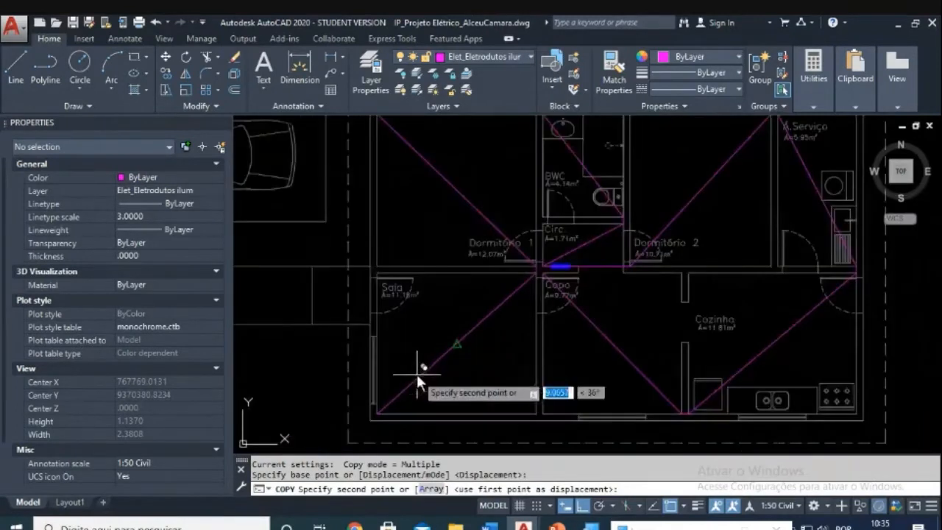
{"action": "key", "text": "F8"}
{"action": "scroll", "coordinate": [472, 351], "scroll_direction": "up", "scroll_amount": 4}
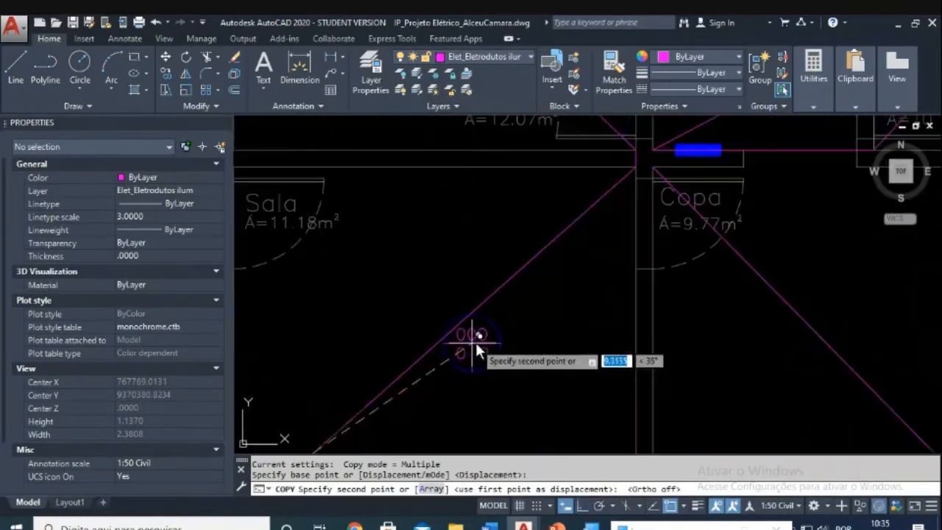
{"action": "left_click", "coordinate": [437, 344]}
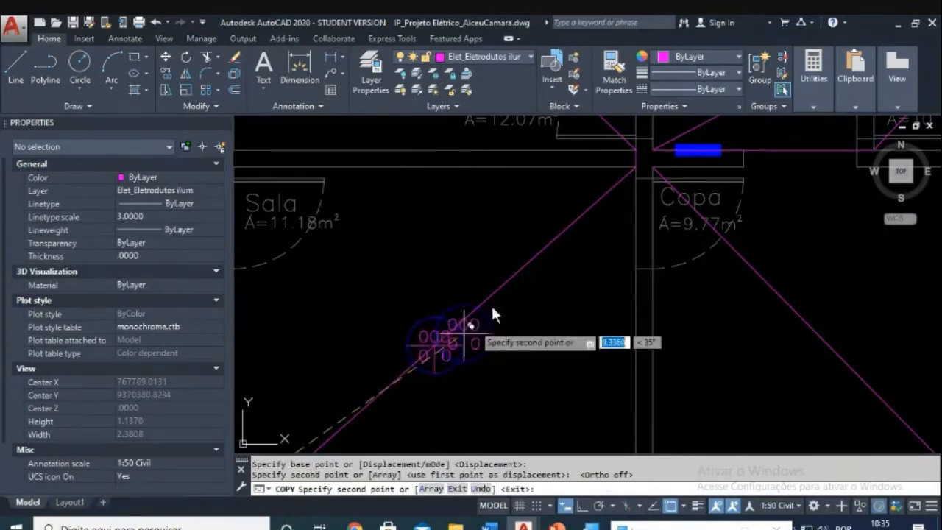
{"action": "scroll", "coordinate": [471, 295], "scroll_direction": "down", "scroll_amount": 4}
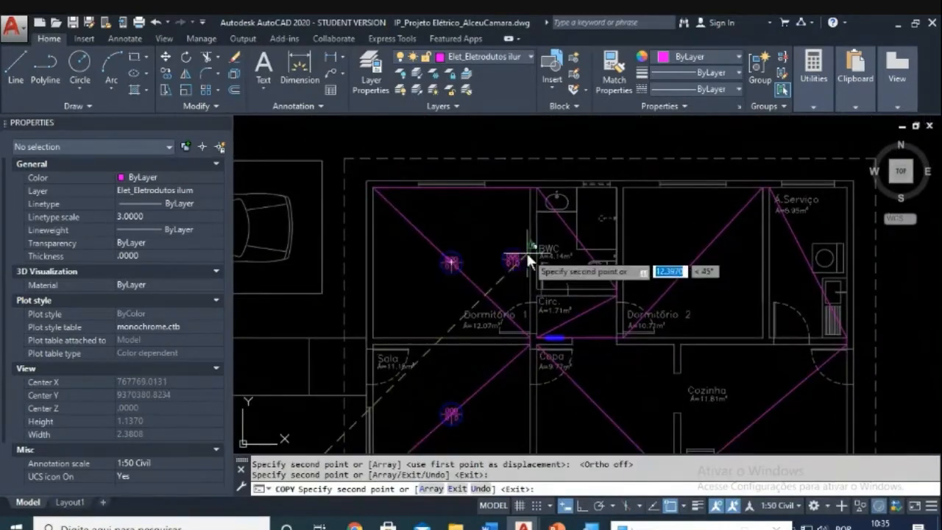
{"action": "left_click", "coordinate": [454, 267]}
{"action": "key", "text": "Escape"}
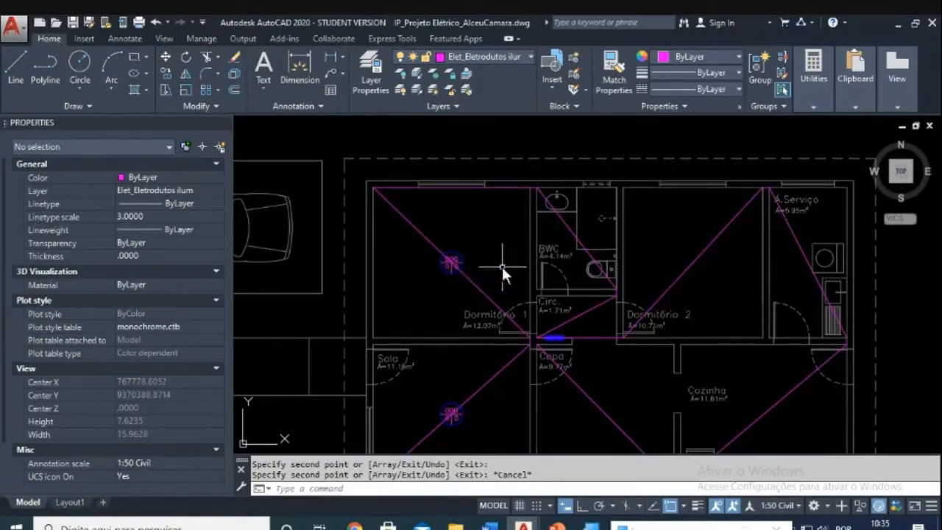
Step: Open and dismiss the object snap shortcut options, cancelling any pending command
{"action": "right_click", "coordinate": [508, 254], "text": "shift"}
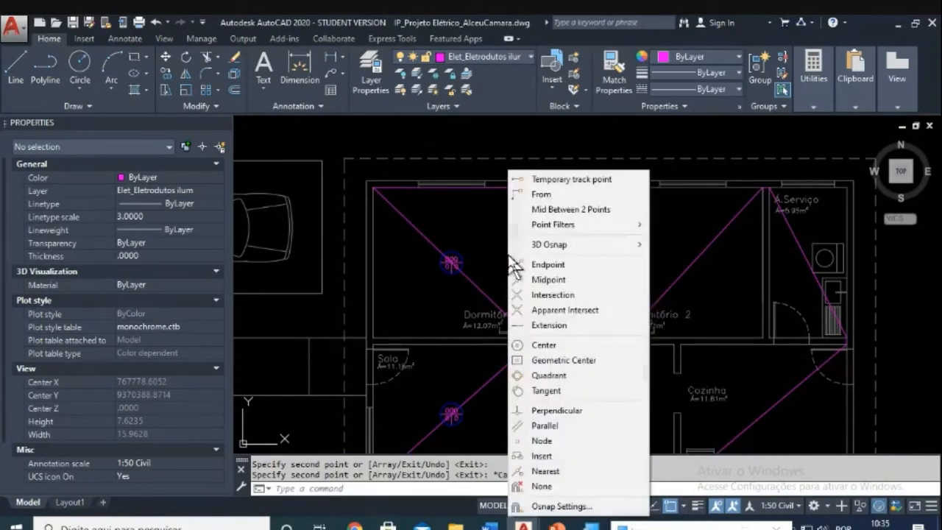
{"action": "key", "text": "Escape"}
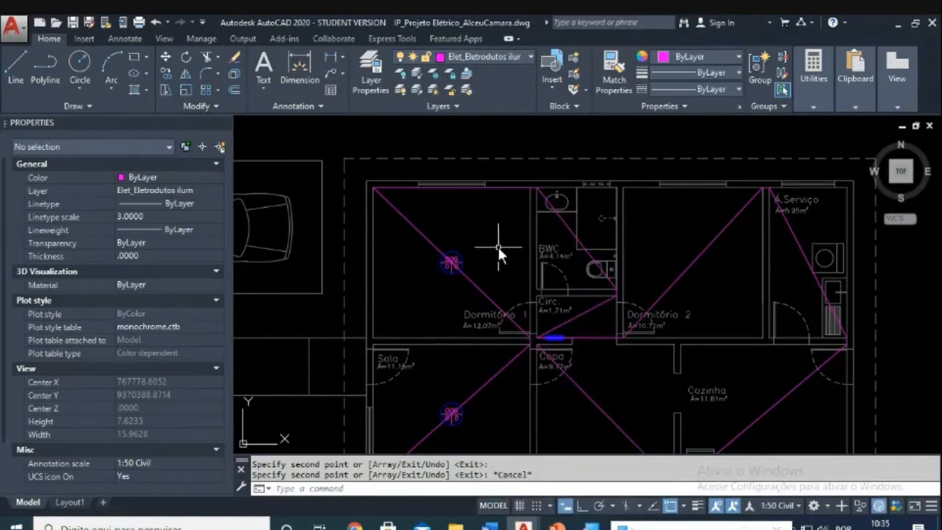
{"action": "right_click", "coordinate": [498, 247], "text": "shift"}
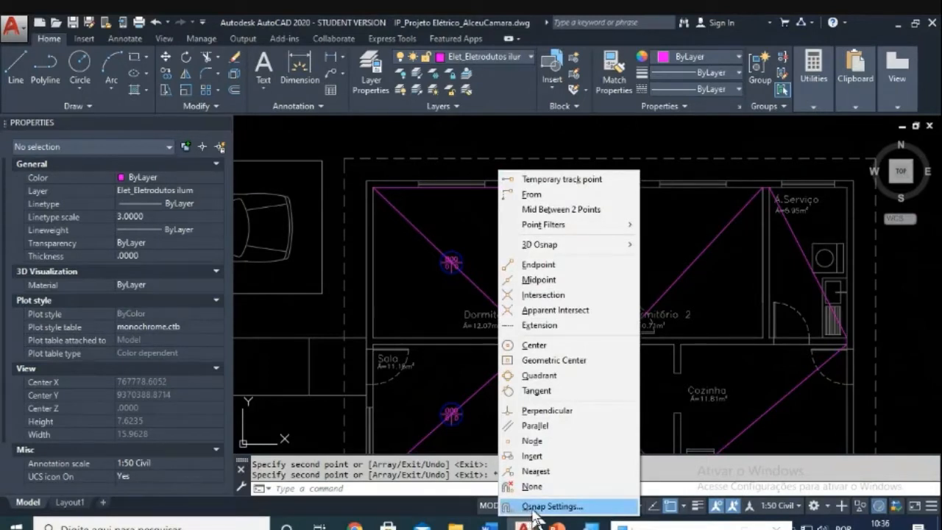
{"action": "key", "text": "Escape"}
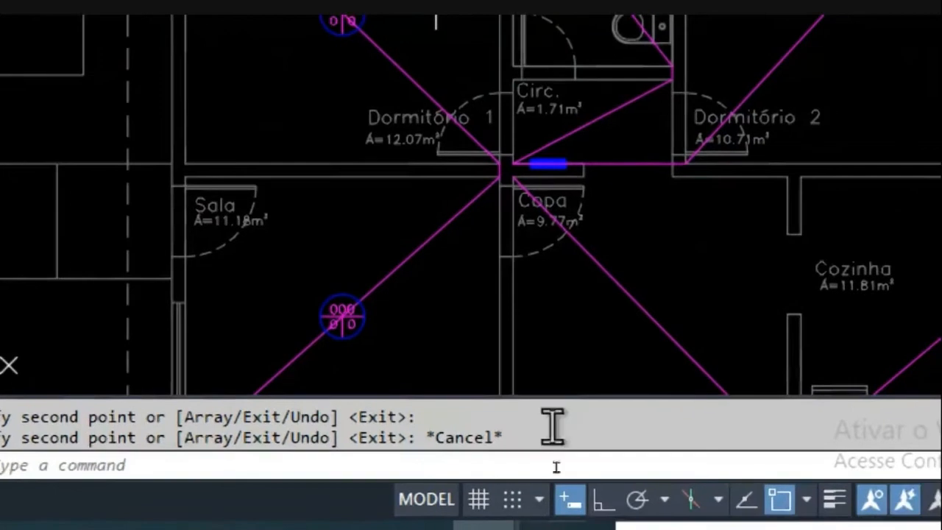
{"action": "key", "text": "Escape"}
{"action": "scroll", "coordinate": [556, 361], "scroll_direction": "down", "scroll_amount": 2}
{"action": "scroll", "coordinate": [541, 357], "scroll_direction": "down", "scroll_amount": 3}
{"action": "key", "text": "Escape"}
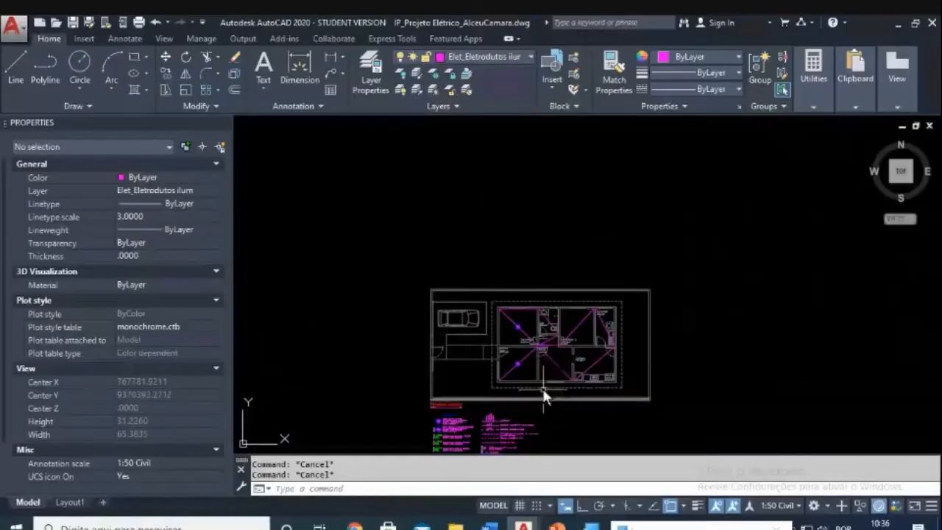
{"action": "right_click", "coordinate": [542, 387], "text": "shift"}
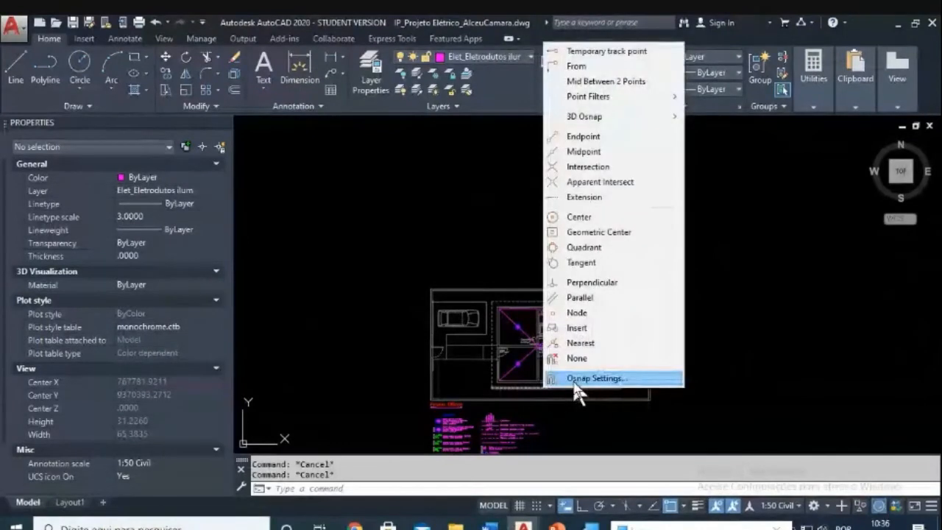
{"action": "key", "text": "Escape"}
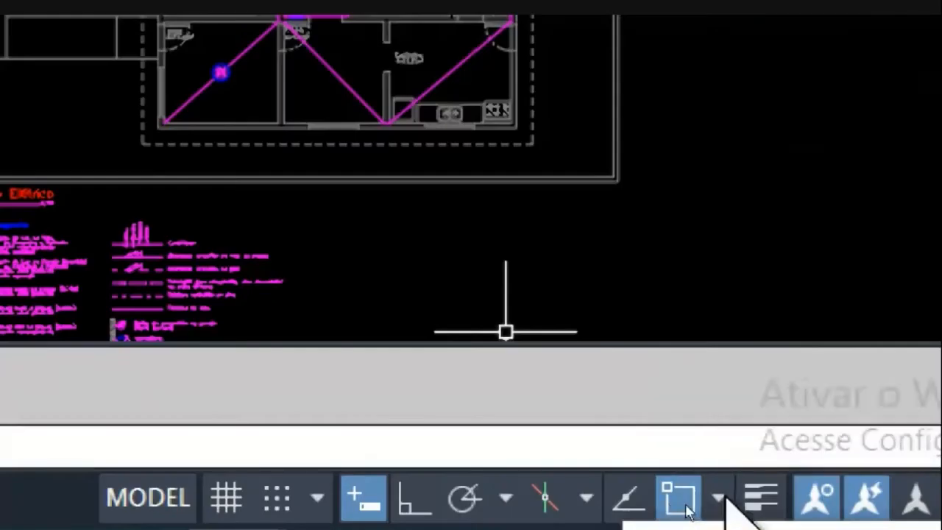
Step: Enable Midpoint, Center, Node, Quadrant, Intersection, Insertion and Perpendicular in Object Snap Settings
{"action": "left_click", "coordinate": [719, 499]}
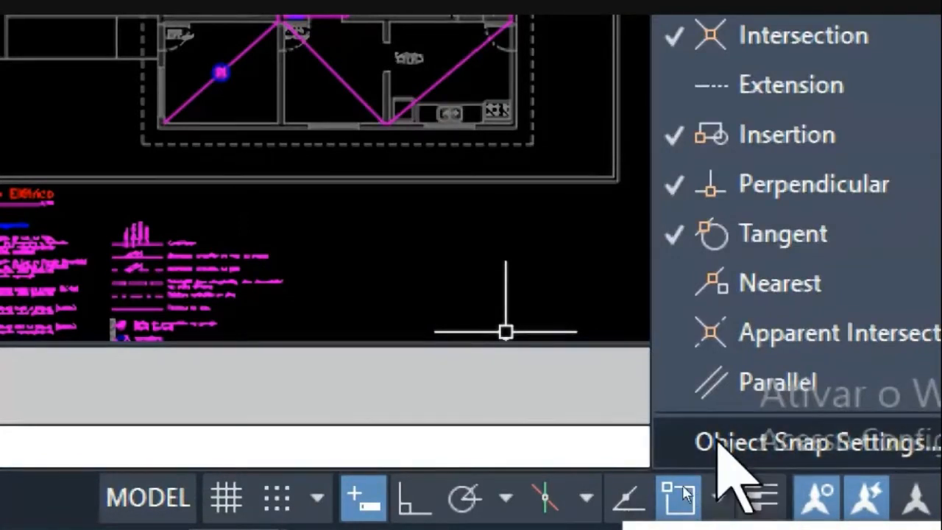
{"action": "left_click", "coordinate": [781, 443]}
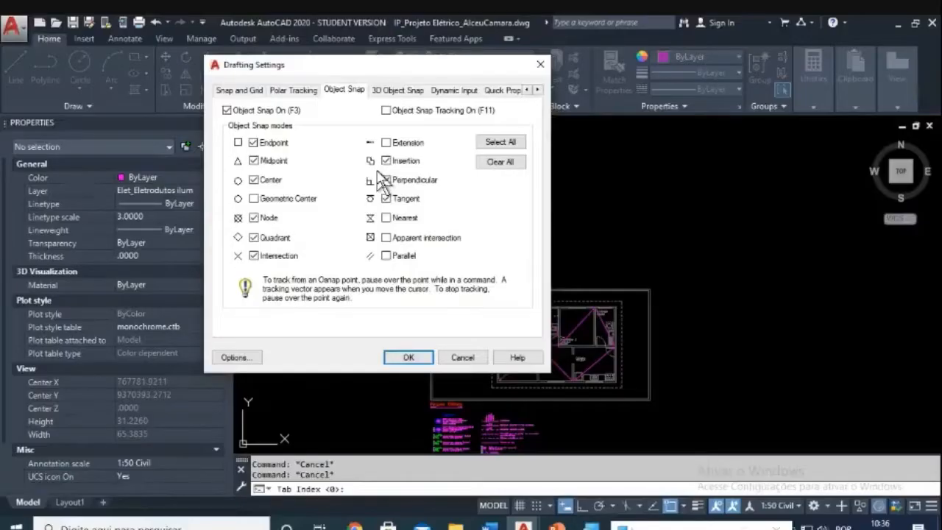
{"action": "left_click", "coordinate": [408, 357]}
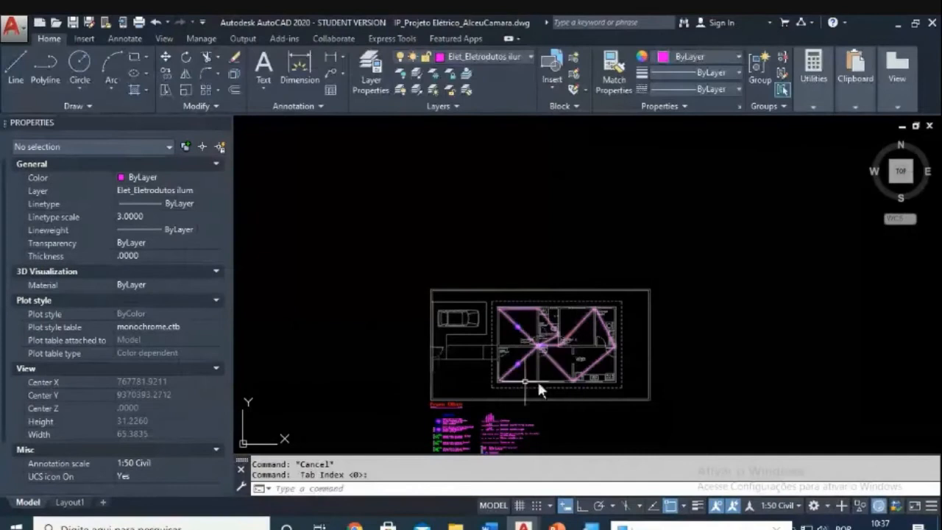
Step: Start COPY on the Sala light symbol with its centre as base point
{"action": "scroll", "coordinate": [542, 380], "scroll_direction": "up", "scroll_amount": 6}
{"action": "type", "text": "co"}
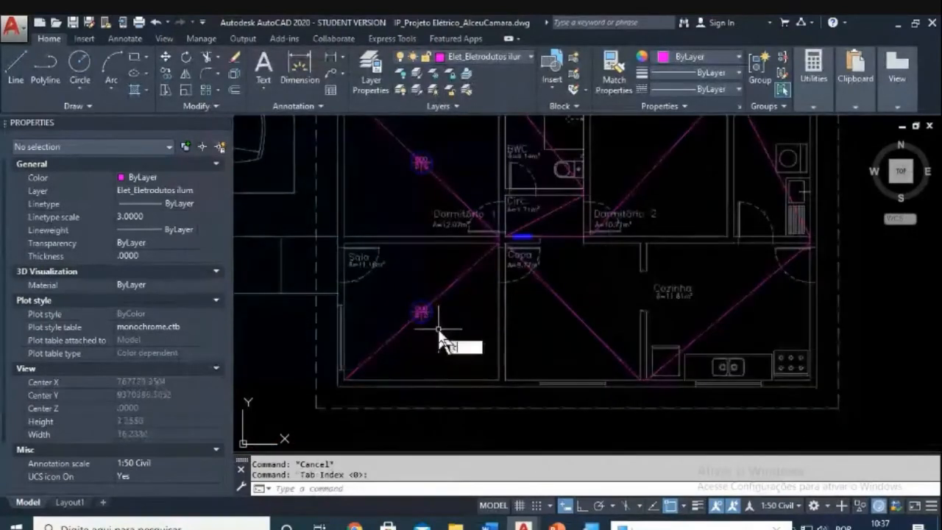
{"action": "key", "text": "Return"}
{"action": "left_click", "coordinate": [389, 290]}
{"action": "left_click", "coordinate": [445, 334]}
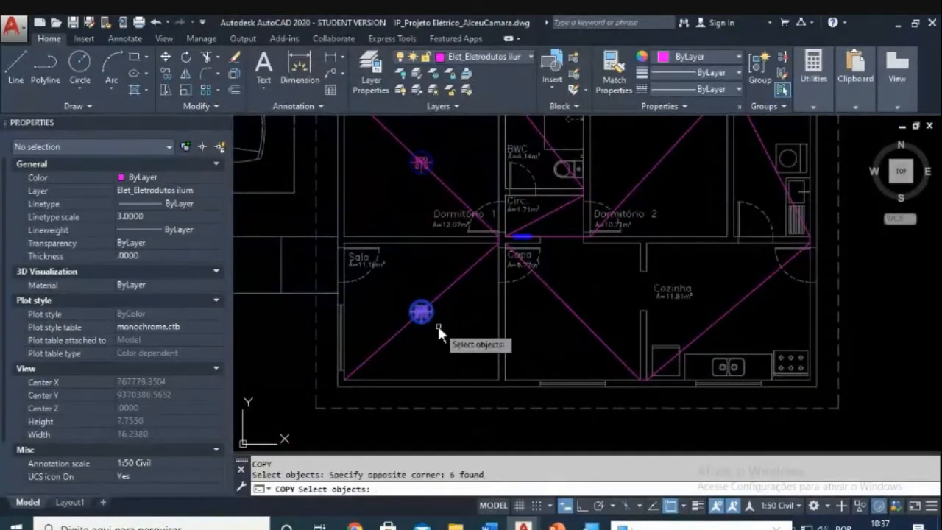
{"action": "key", "text": "Return"}
{"action": "scroll", "coordinate": [410, 299], "scroll_direction": "up", "scroll_amount": 8}
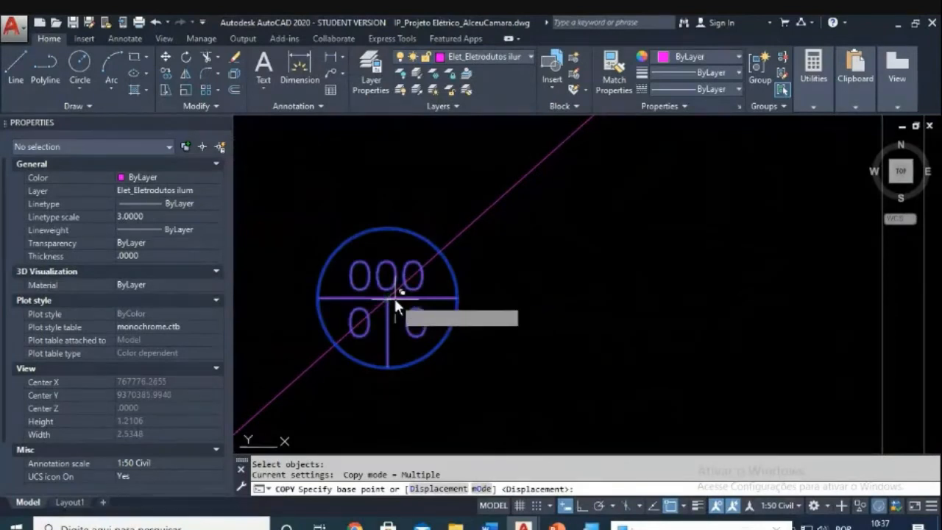
{"action": "left_click", "coordinate": [394, 296]}
Step: Place a copy in the BWC, then undo the misplaced copy and cancel
{"action": "scroll", "coordinate": [419, 288], "scroll_direction": "down", "scroll_amount": 6}
{"action": "scroll", "coordinate": [465, 265], "scroll_direction": "up", "scroll_amount": 6}
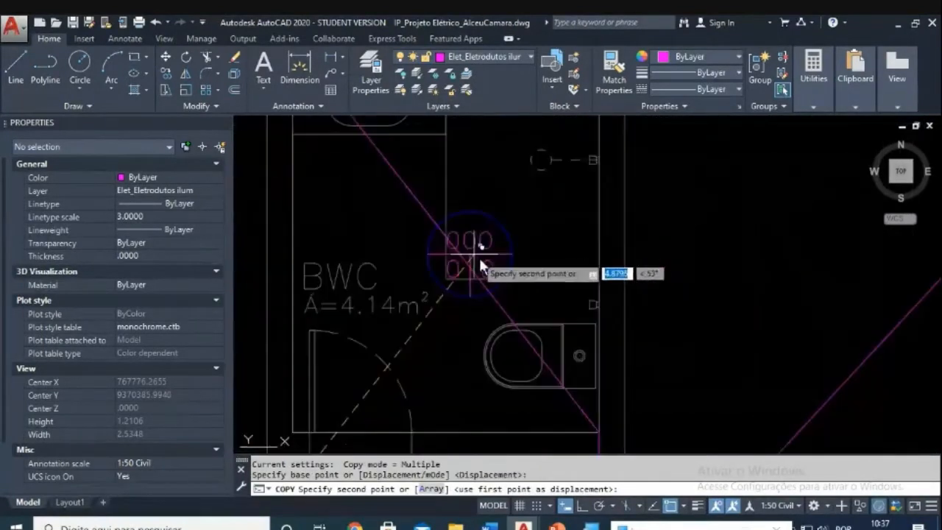
{"action": "left_click", "coordinate": [463, 254]}
{"action": "scroll", "coordinate": [531, 272], "scroll_direction": "down", "scroll_amount": 4}
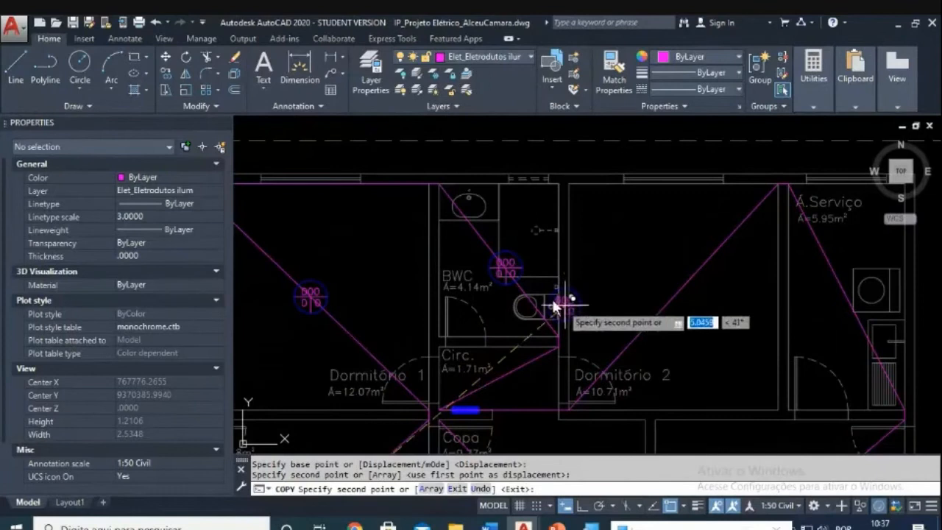
{"action": "scroll", "coordinate": [552, 294], "scroll_direction": "up", "scroll_amount": 3}
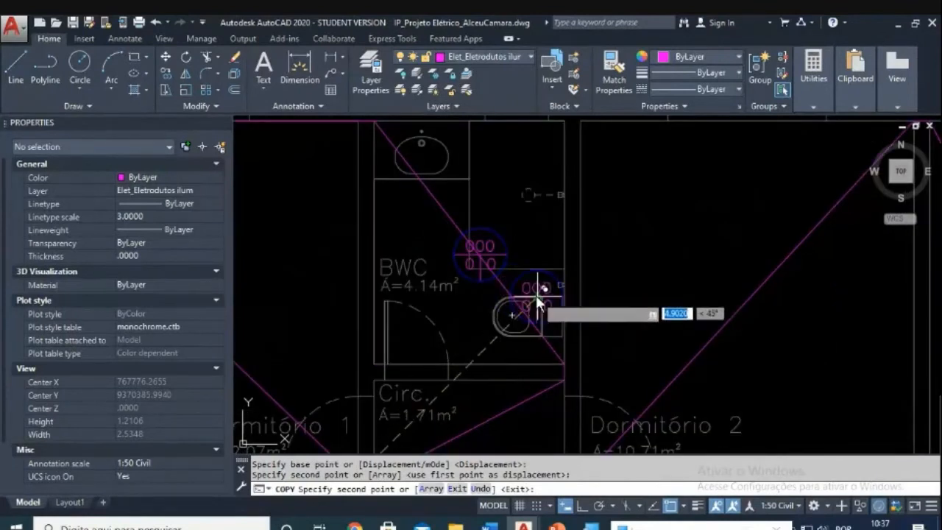
{"action": "key", "text": "ctrl+z"}
{"action": "scroll", "coordinate": [535, 294], "scroll_direction": "down", "scroll_amount": 4}
{"action": "key", "text": "Escape"}
{"action": "scroll", "coordinate": [515, 315], "scroll_direction": "up", "scroll_amount": 3}
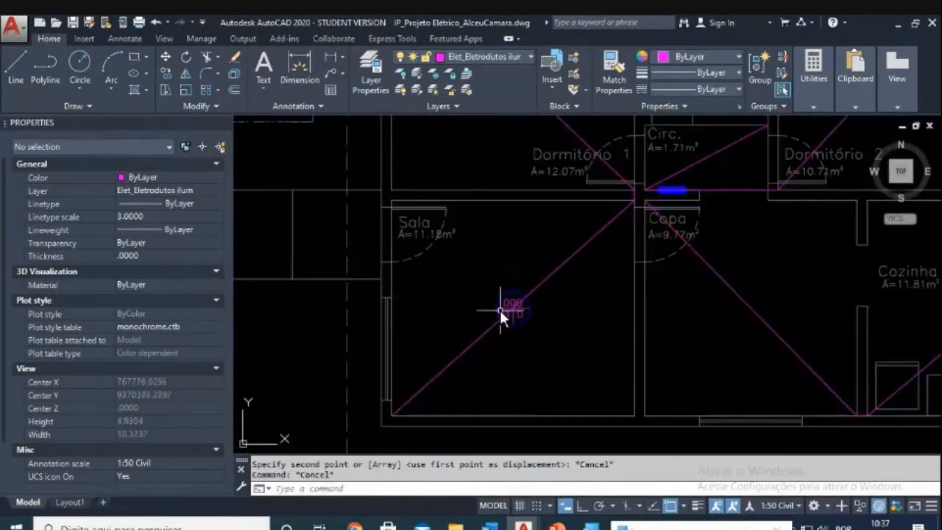
Step: Restart COPY on the Sala light symbol, taking its centre as base point
{"action": "type", "text": "co"}
{"action": "key", "text": "space"}
{"action": "left_click", "coordinate": [483, 272]}
{"action": "left_click", "coordinate": [562, 348]}
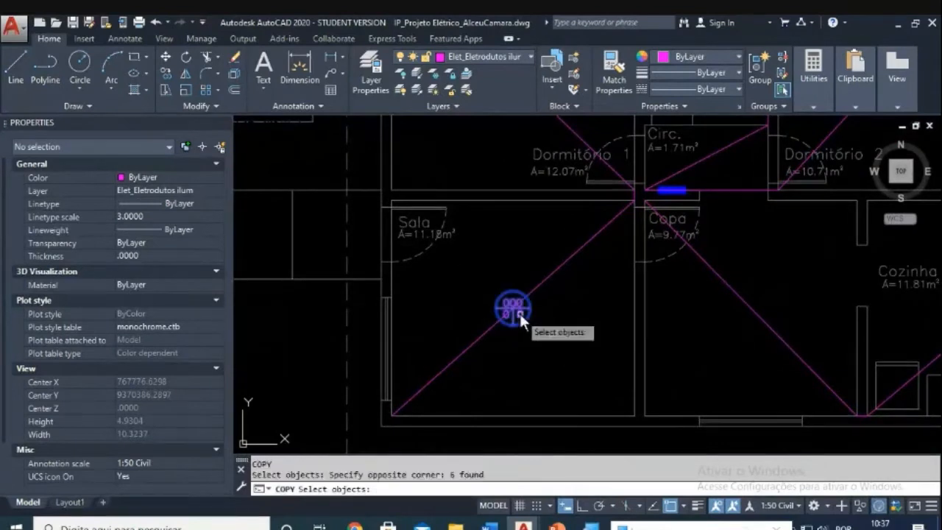
{"action": "key", "text": "space"}
{"action": "scroll", "coordinate": [513, 307], "scroll_direction": "up", "scroll_amount": 5}
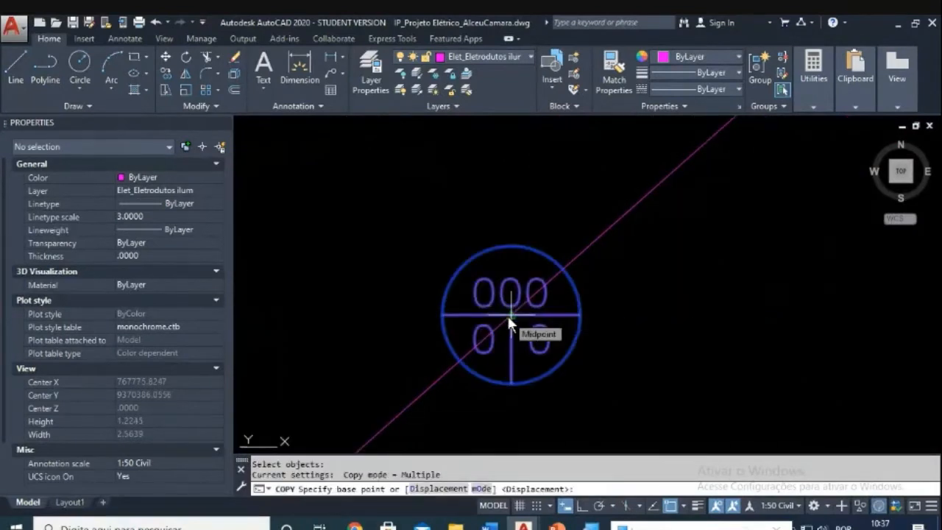
{"action": "left_click", "coordinate": [507, 313]}
{"action": "scroll", "coordinate": [589, 283], "scroll_direction": "down", "scroll_amount": 5}
{"action": "scroll", "coordinate": [607, 278], "scroll_direction": "up", "scroll_amount": 5}
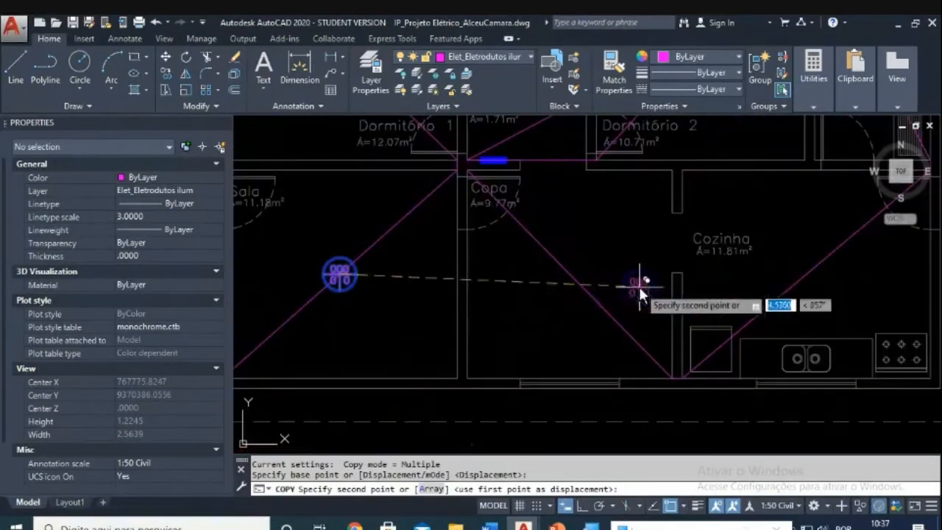
Step: Place light symbol copies in the Copa, Cozinha, another room, Dormitório 2 and BWC
{"action": "left_click", "coordinate": [568, 275]}
{"action": "left_click", "coordinate": [805, 274]}
{"action": "middle_click_drag", "start_coordinate": [761, 253], "coordinate": [565, 395]}
{"action": "left_click", "coordinate": [676, 189]}
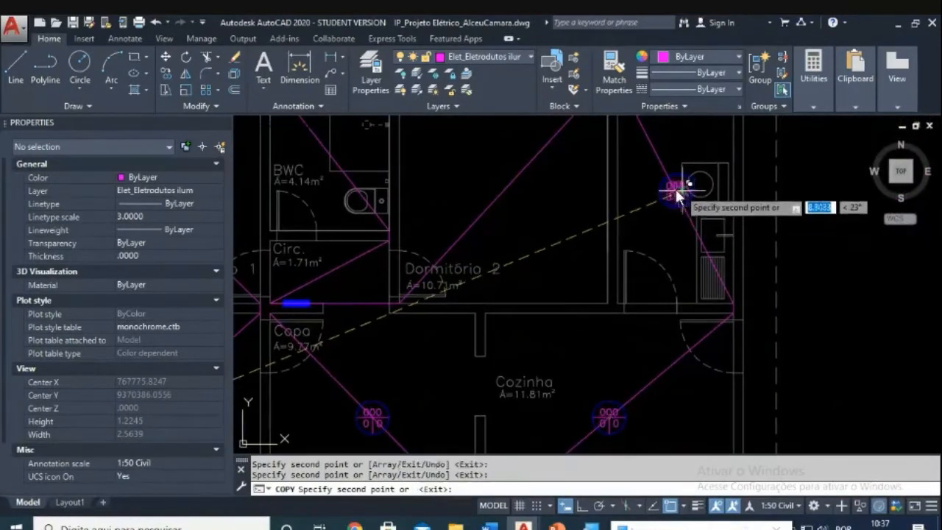
{"action": "left_click", "coordinate": [503, 189]}
{"action": "middle_click_drag", "start_coordinate": [386, 176], "coordinate": [475, 262]}
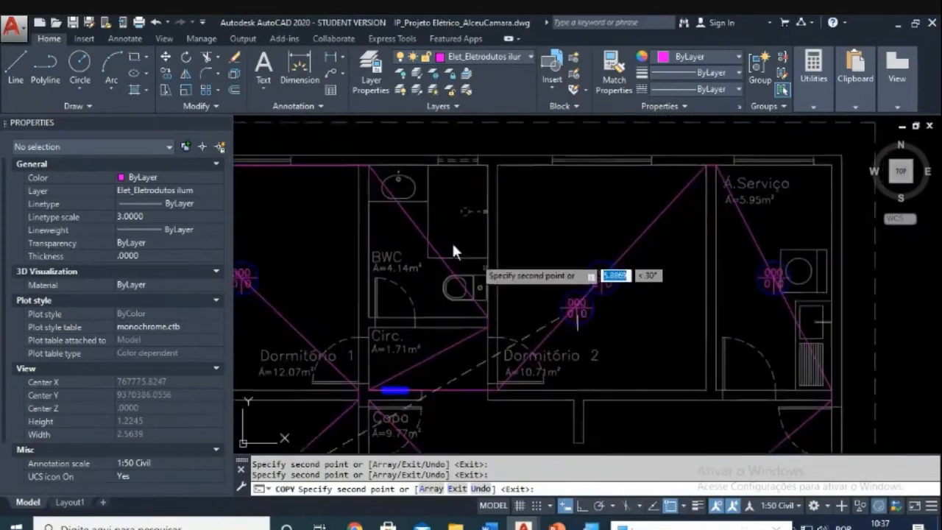
{"action": "scroll", "coordinate": [430, 228], "scroll_direction": "up", "scroll_amount": 5}
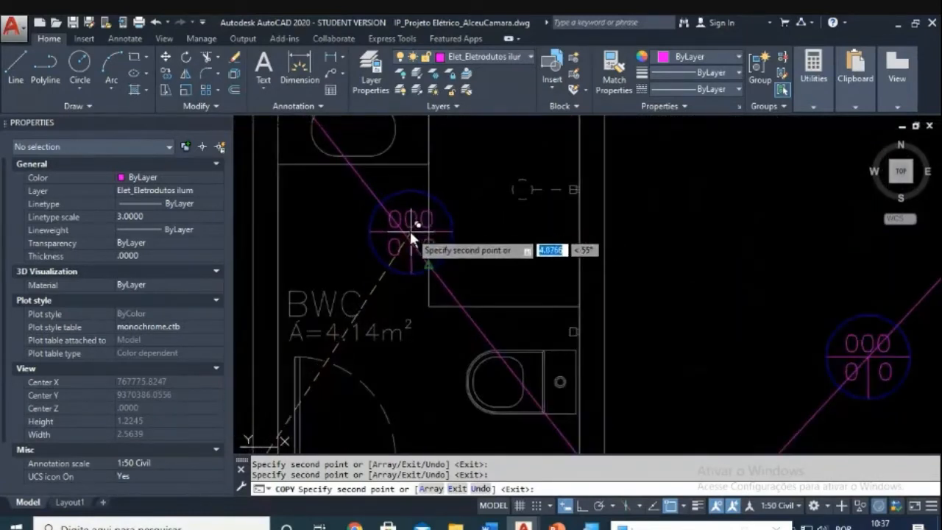
{"action": "left_click", "coordinate": [409, 229]}
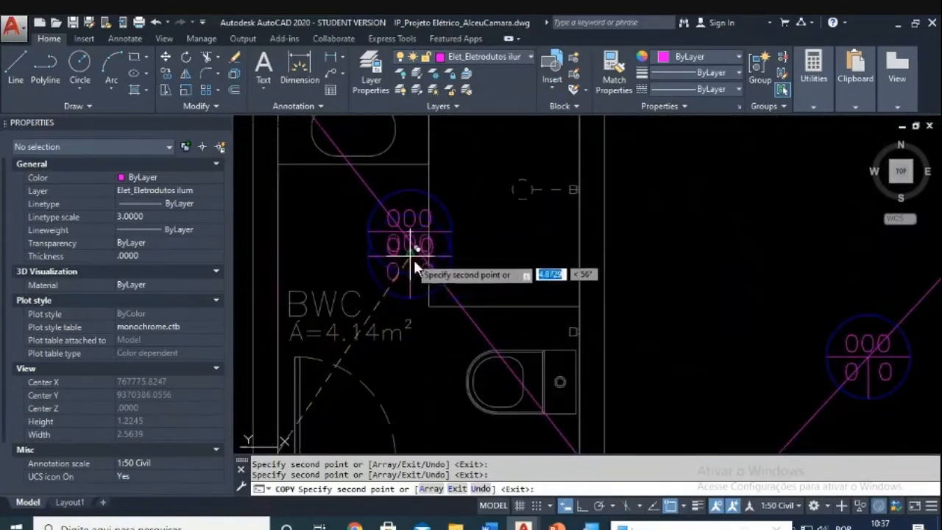
{"action": "scroll", "coordinate": [412, 258], "scroll_direction": "up", "scroll_amount": 3}
{"action": "key", "text": "Escape"}
{"action": "key", "text": "Escape"}
{"action": "scroll", "coordinate": [478, 272], "scroll_direction": "down", "scroll_amount": 2}
Step: Cancel an accidental erase and an aborted LINE command
{"action": "key", "text": "Delete"}
{"action": "key", "text": "Escape"}
{"action": "key", "text": "Return"}
{"action": "key", "text": "Escape"}
{"action": "key", "text": "Escape"}
{"action": "type", "text": "l"}
{"action": "key", "text": "Return"}
{"action": "key", "text": "Escape"}
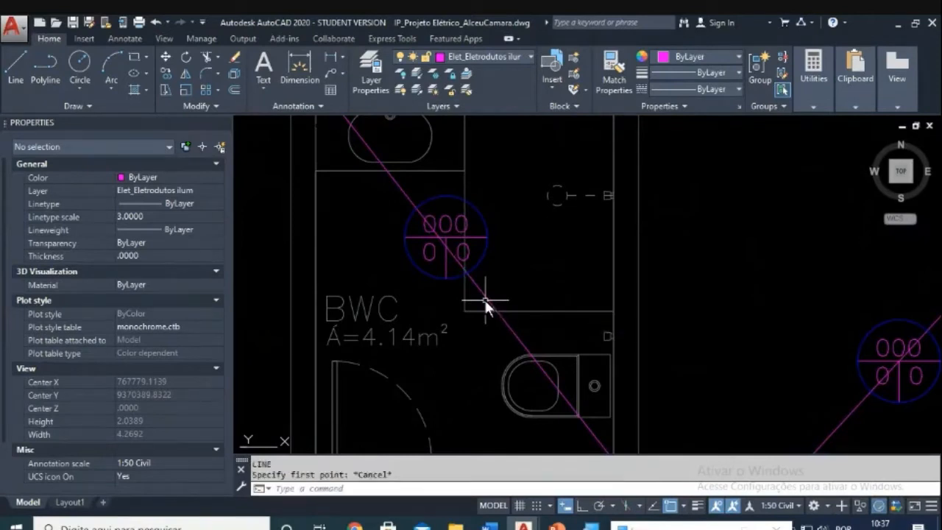
{"action": "key", "text": "Escape"}
Step: Move the BWC light symbol from its centre onto the magenta conduit line
{"action": "left_click", "coordinate": [374, 183]}
{"action": "left_click", "coordinate": [498, 298]}
{"action": "key", "text": "Return"}
{"action": "scroll", "coordinate": [441, 243], "scroll_direction": "up", "scroll_amount": 5}
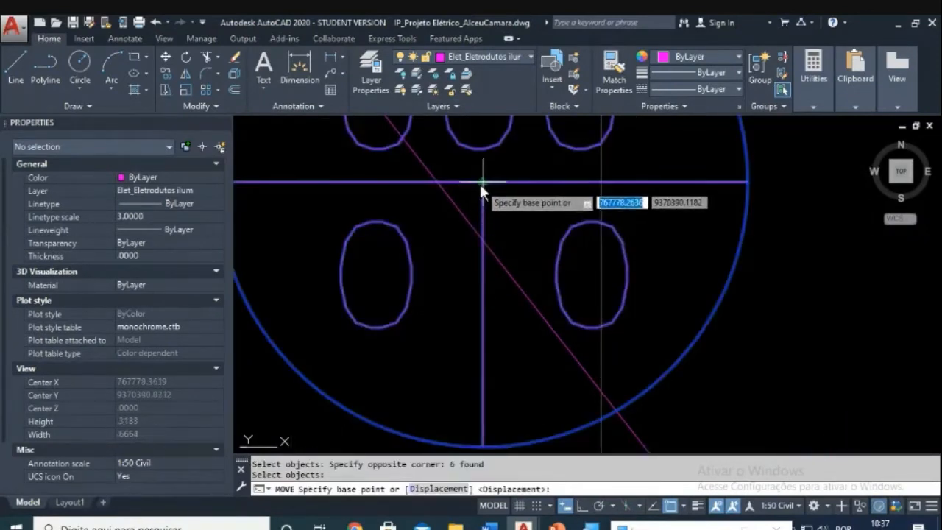
{"action": "left_click", "coordinate": [483, 181]}
{"action": "left_click", "coordinate": [597, 383]}
{"action": "scroll", "coordinate": [626, 324], "scroll_direction": "down", "scroll_amount": 12}
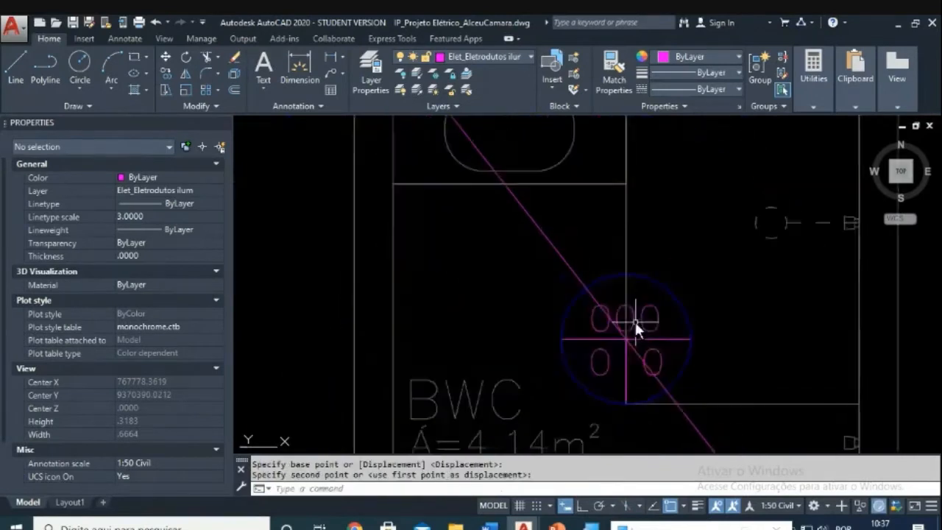
{"action": "scroll", "coordinate": [613, 305], "scroll_direction": "up", "scroll_amount": 3}
{"action": "scroll", "coordinate": [604, 323], "scroll_direction": "down", "scroll_amount": 8}
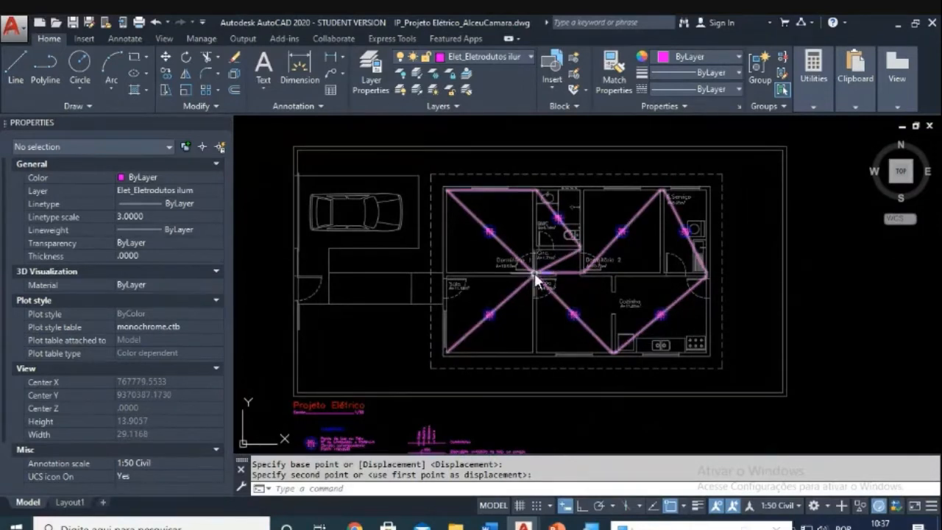
Step: Start a CO copy and window-select the legend's Arandela wall light symbol
{"action": "scroll", "coordinate": [536, 271], "scroll_direction": "down", "scroll_amount": 2}
{"action": "scroll", "coordinate": [404, 418], "scroll_direction": "up", "scroll_amount": 5}
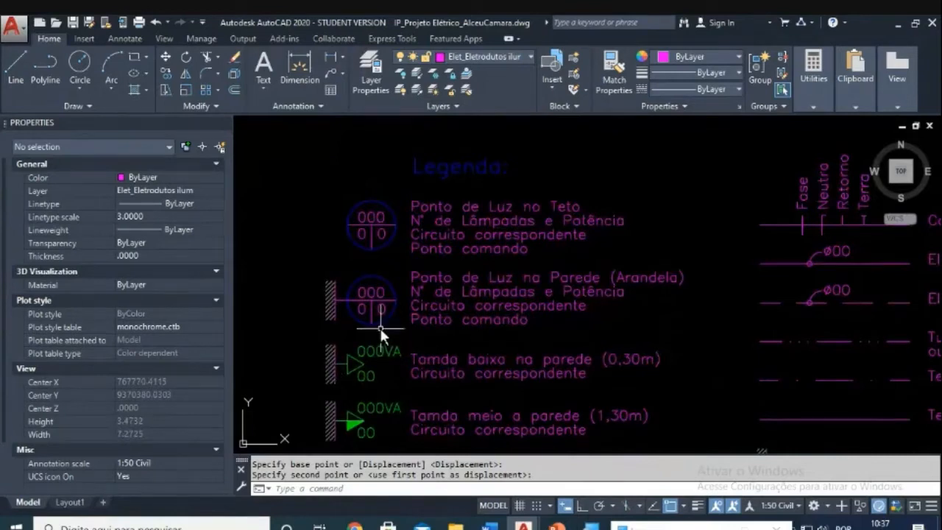
{"action": "scroll", "coordinate": [380, 328], "scroll_direction": "down", "scroll_amount": 3}
{"action": "scroll", "coordinate": [364, 323], "scroll_direction": "up", "scroll_amount": 4}
{"action": "scroll", "coordinate": [412, 316], "scroll_direction": "up", "scroll_amount": 3}
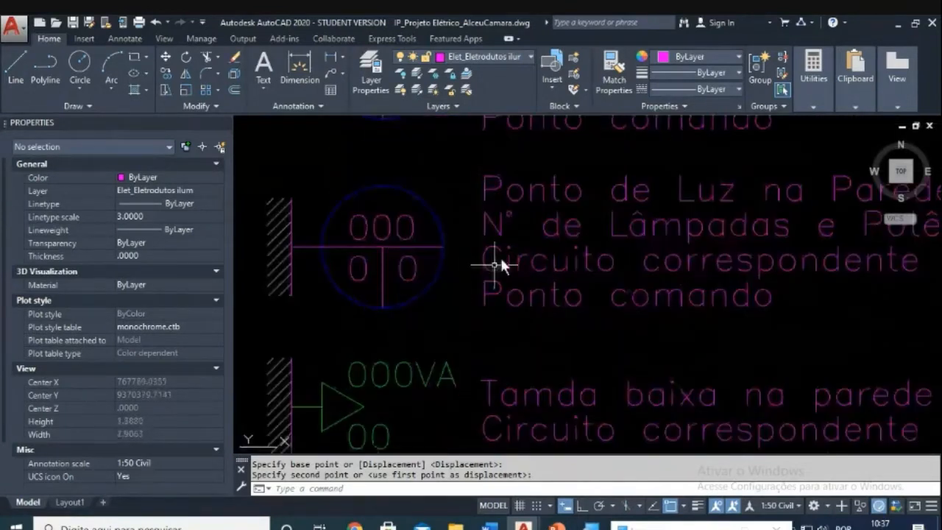
{"action": "scroll", "coordinate": [565, 274], "scroll_direction": "down", "scroll_amount": 2}
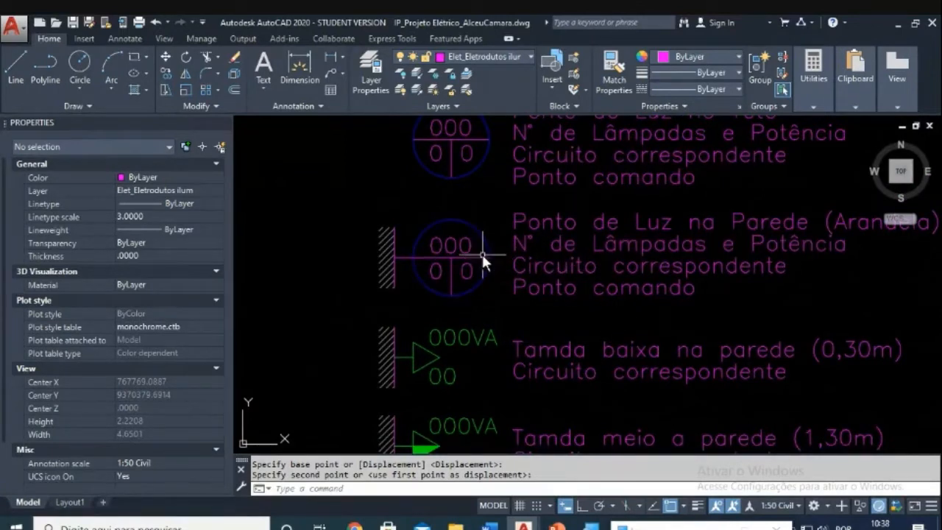
{"action": "type", "text": "CO"}
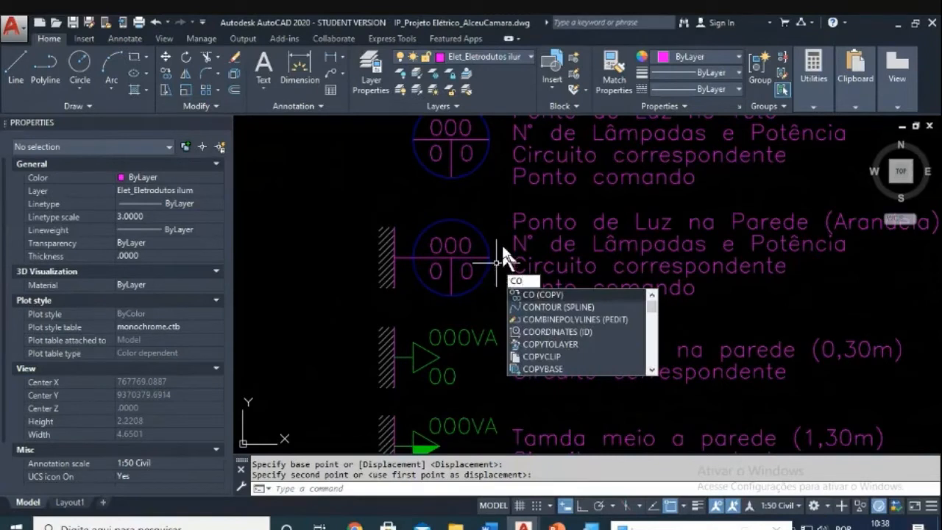
{"action": "key", "text": "Return"}
{"action": "left_click", "coordinate": [500, 200]}
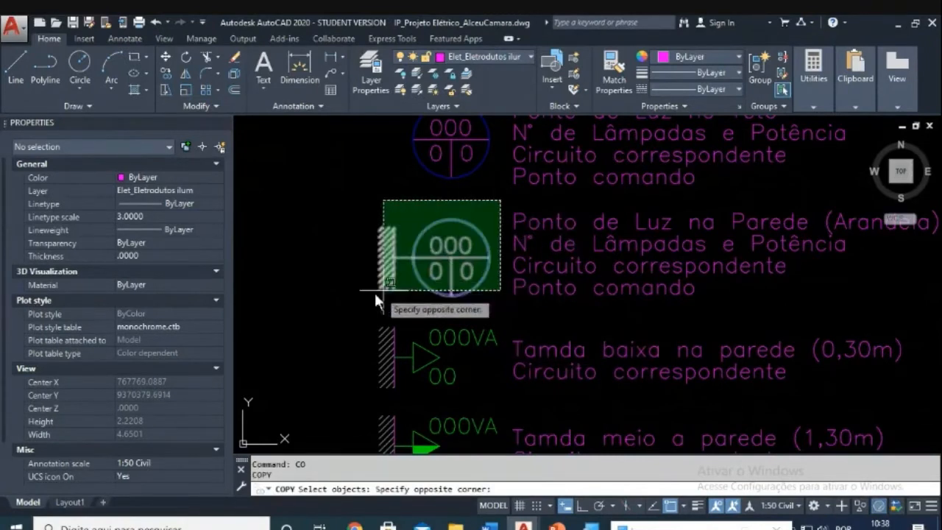
{"action": "left_click", "coordinate": [354, 299]}
{"action": "key", "text": "Return"}
Step: Place the copy horizontally just left of the original, with Ortho on
{"action": "left_click", "coordinate": [360, 298]}
{"action": "scroll", "coordinate": [352, 302], "scroll_direction": "down", "scroll_amount": 3}
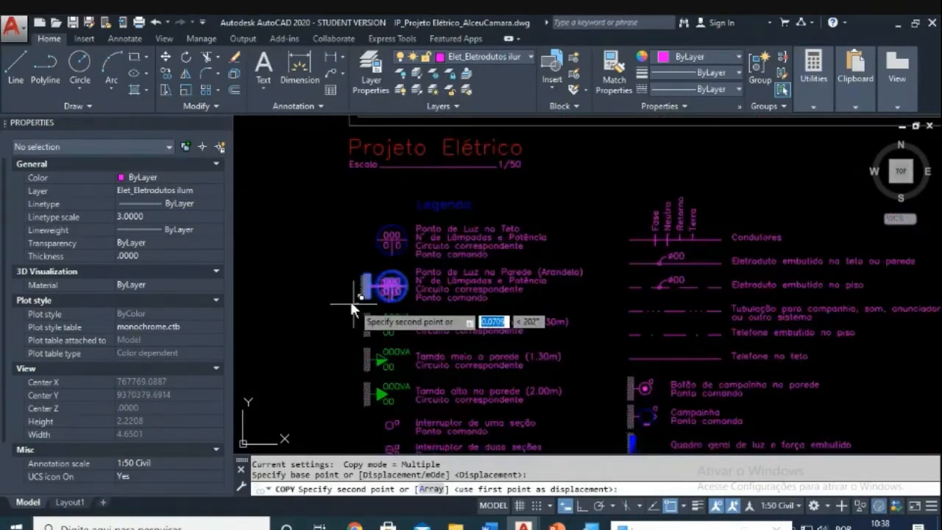
{"action": "scroll", "coordinate": [404, 289], "scroll_direction": "up", "scroll_amount": 3}
{"action": "key", "text": "F8"}
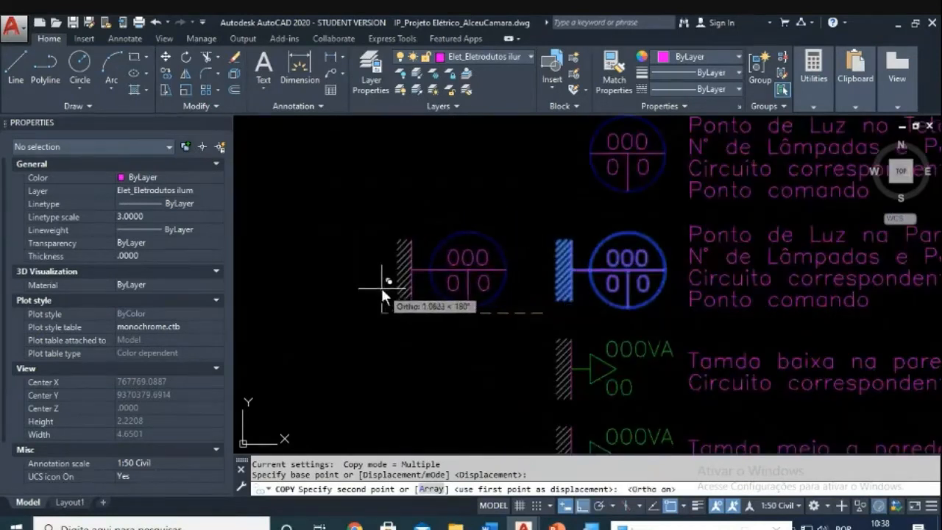
{"action": "left_click", "coordinate": [379, 287]}
{"action": "key", "text": "Escape"}
{"action": "key", "text": "Escape"}
{"action": "scroll", "coordinate": [433, 295], "scroll_direction": "up", "scroll_amount": 3}
{"action": "scroll", "coordinate": [433, 294], "scroll_direction": "up", "scroll_amount": 2}
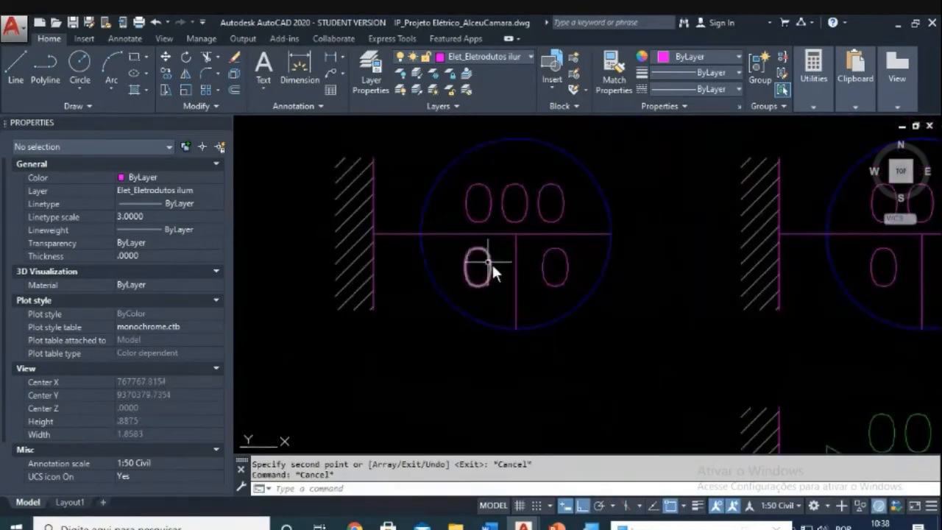
{"action": "key", "text": "Escape"}
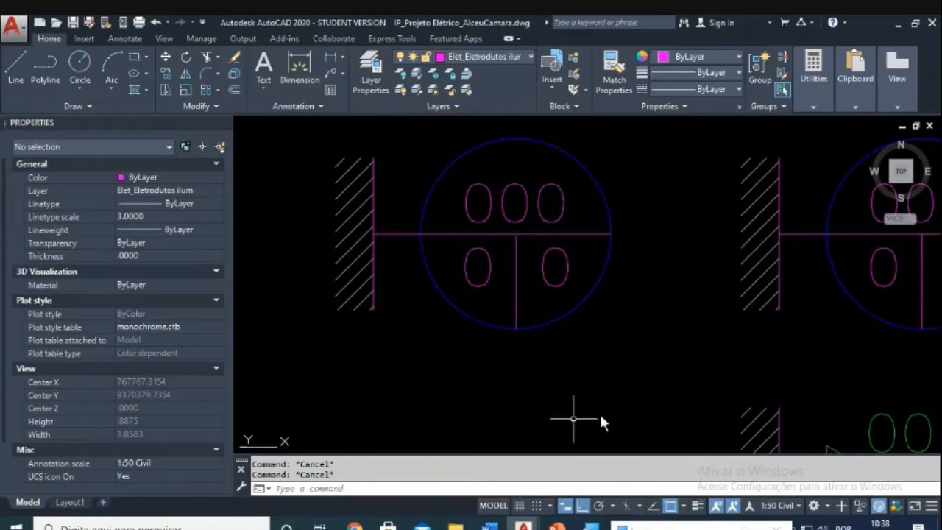
Step: Trim away the circle's lower half along the horizontal line
{"action": "type", "text": "tr"}
{"action": "key", "text": "Return"}
{"action": "left_click", "coordinate": [561, 234]}
{"action": "key", "text": "Return"}
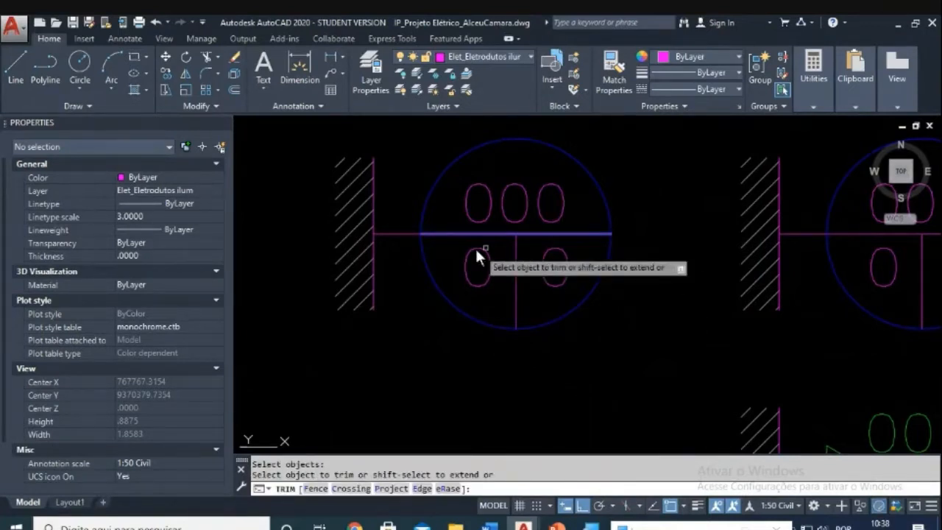
{"action": "left_click", "coordinate": [428, 265]}
{"action": "key", "text": "Escape"}
{"action": "key", "text": "Escape"}
{"action": "key", "text": "Escape"}
Step: Erase the vertical divider line inside the symbol
{"action": "type", "text": "e"}
{"action": "key", "text": "Return"}
{"action": "left_click", "coordinate": [527, 264]}
{"action": "left_click", "coordinate": [510, 272]}
{"action": "key", "text": "Return"}
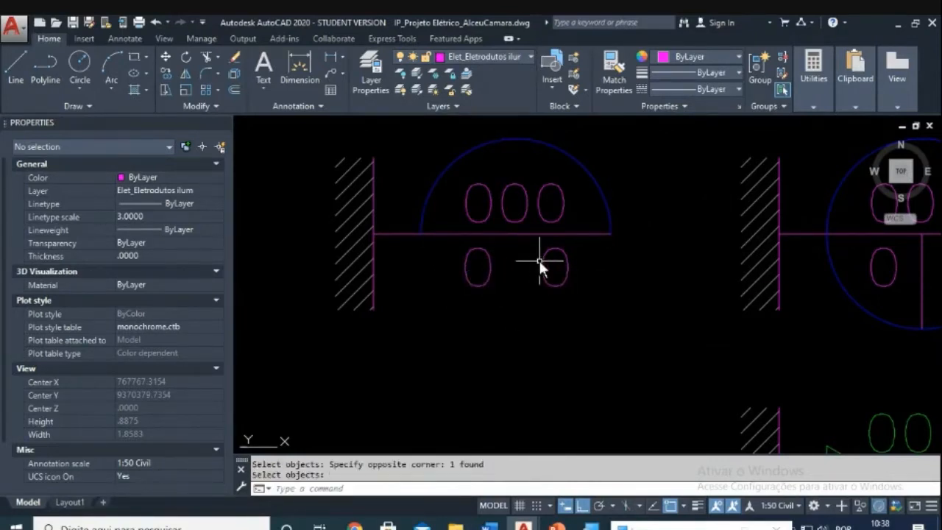
{"action": "key", "text": "Escape"}
{"action": "key", "text": "Escape"}
Step: Rotate the half circle and ovals so the symbol faces away from the wall
{"action": "type", "text": "ro"}
{"action": "key", "text": "Return"}
{"action": "left_click", "coordinate": [405, 131]}
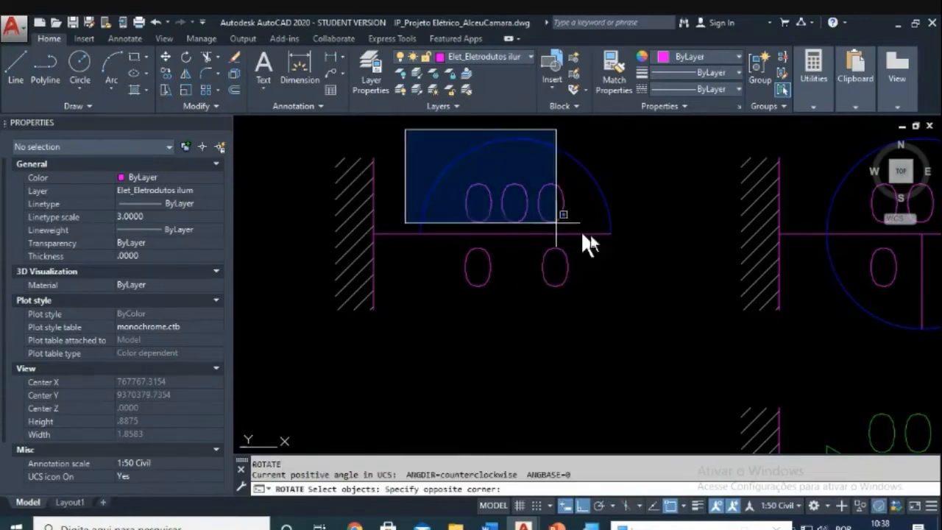
{"action": "left_click", "coordinate": [647, 253]}
{"action": "key", "text": "Return"}
{"action": "left_click", "coordinate": [601, 276]}
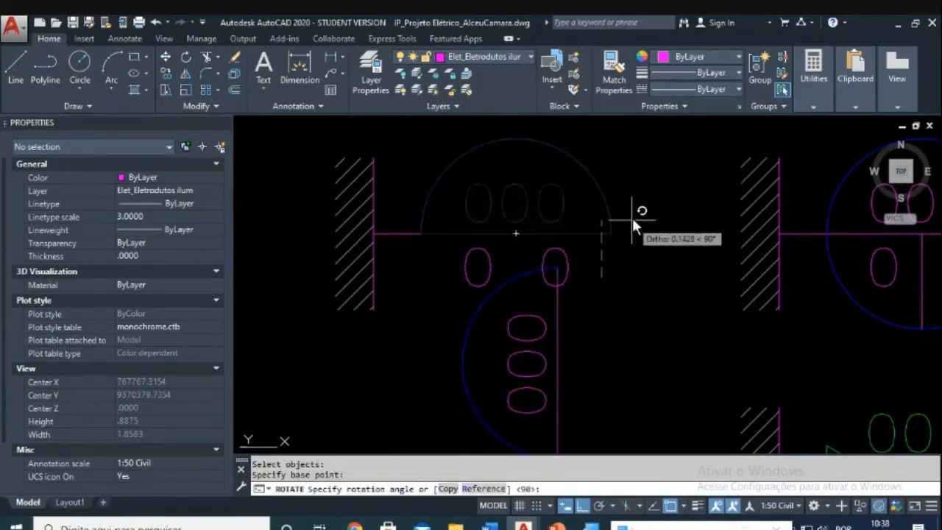
{"action": "left_click", "coordinate": [614, 364]}
{"action": "key", "text": "Escape"}
{"action": "key", "text": "Escape"}
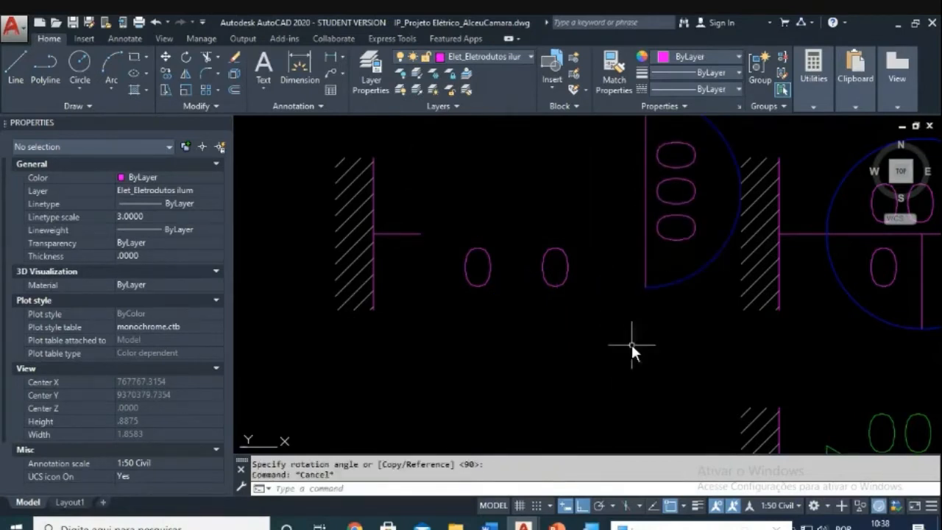
Step: Move the half circle and ovals so they sit against the wall line
{"action": "middle_click_drag", "start_coordinate": [666, 265], "coordinate": [655, 290]}
{"action": "type", "text": "m"}
{"action": "key", "text": "Return"}
{"action": "left_click", "coordinate": [740, 121]}
{"action": "left_click", "coordinate": [591, 340]}
{"action": "key", "text": "Return"}
{"action": "left_click", "coordinate": [611, 373]}
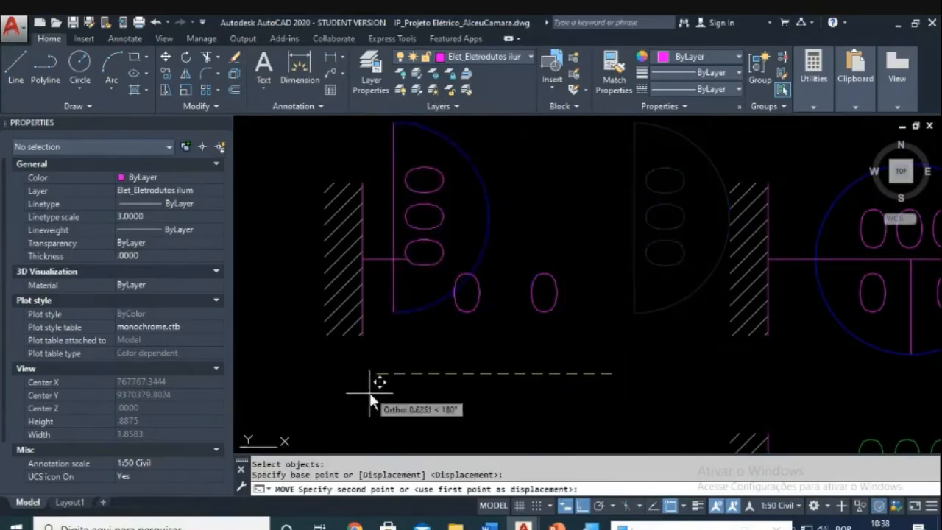
{"action": "left_click", "coordinate": [393, 397]}
{"action": "key", "text": "Escape"}
Step: Begin another move of the half-circle group, then cancel it
{"action": "key", "text": "Escape"}
{"action": "type", "text": "m"}
{"action": "key", "text": "Return"}
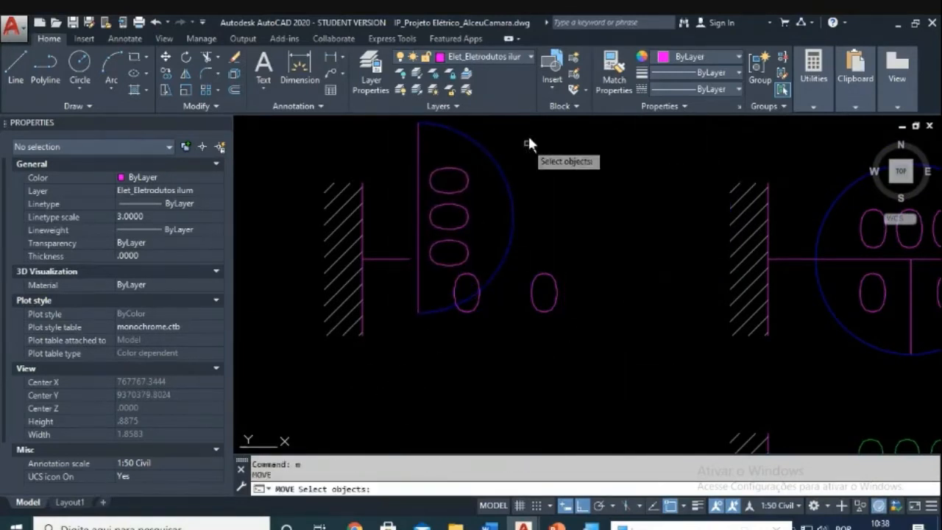
{"action": "left_click", "coordinate": [527, 131]}
{"action": "left_click", "coordinate": [411, 249]}
{"action": "key", "text": "Return"}
{"action": "left_click", "coordinate": [419, 212]}
{"action": "key", "text": "Escape"}
{"action": "key", "text": "Escape"}
{"action": "key", "text": "Escape"}
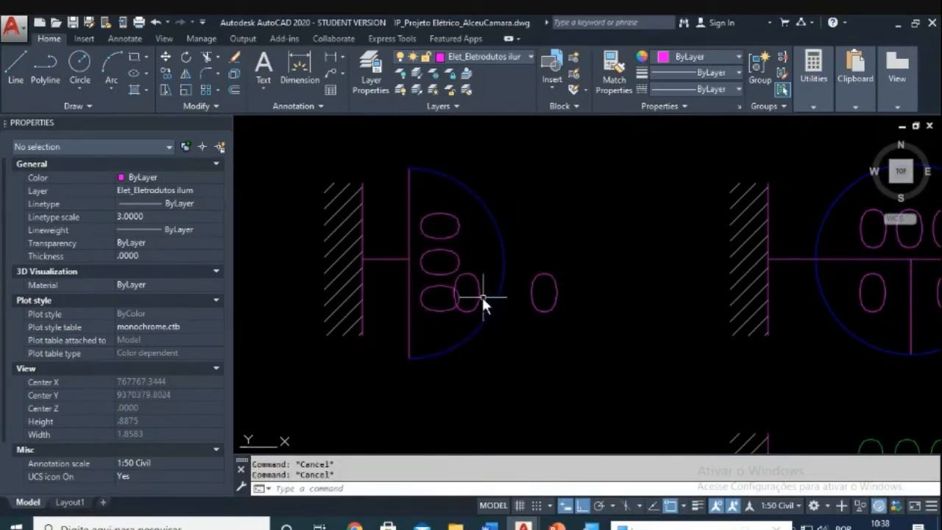
Step: Open the rotated 100 text label for editing and close it unchanged
{"action": "left_click", "coordinate": [439, 284]}
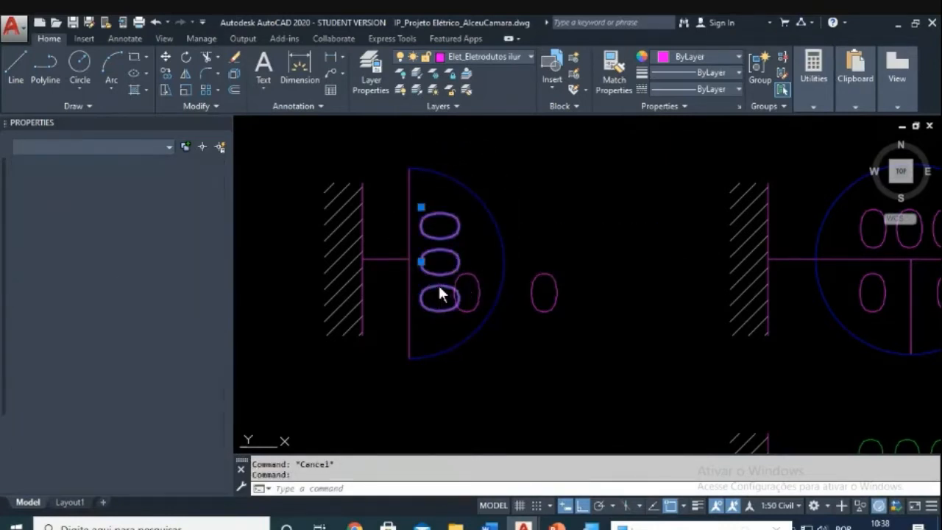
{"action": "double_click", "coordinate": [439, 287]}
{"action": "key", "text": "Escape"}
{"action": "key", "text": "Escape"}
{"action": "key", "text": "Escape"}
{"action": "key", "text": "Escape"}
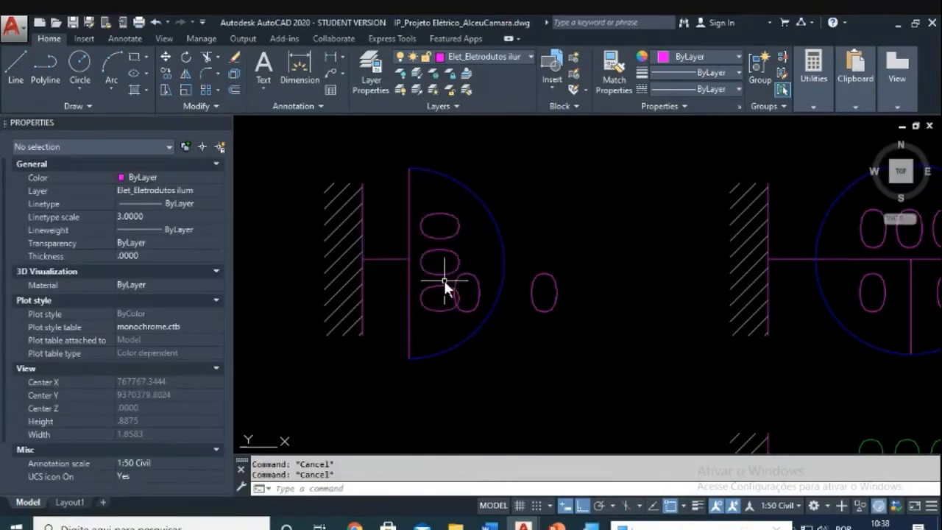
{"action": "double_click", "coordinate": [431, 276]}
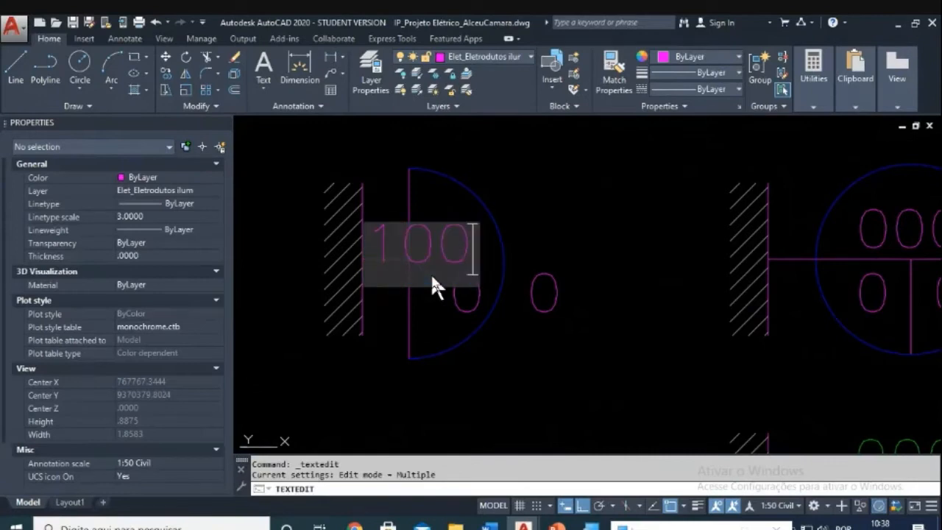
{"action": "key", "text": "Escape"}
{"action": "key", "text": "Escape"}
{"action": "key", "text": "Escape"}
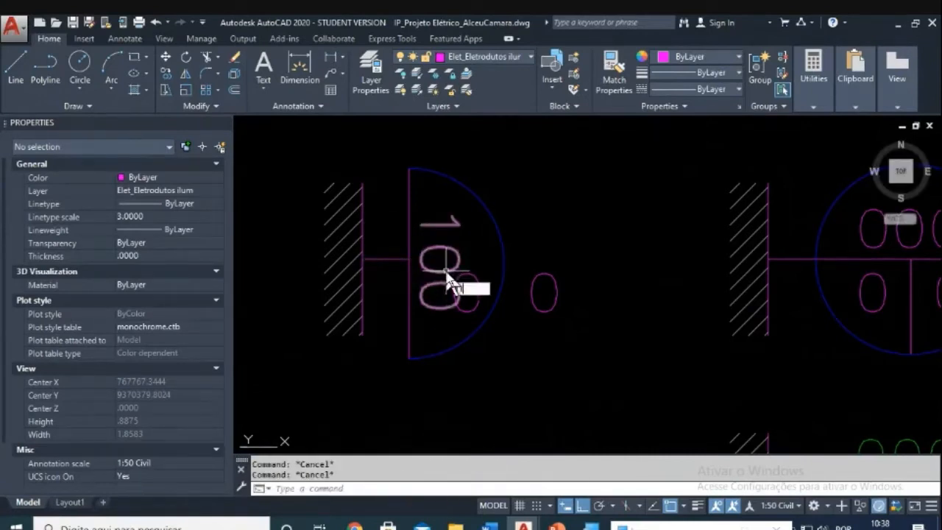
Step: Rotate the 100 text label upright
{"action": "type", "text": "ro"}
{"action": "key", "text": "Return"}
{"action": "left_click", "coordinate": [455, 207]}
{"action": "left_click", "coordinate": [441, 257]}
{"action": "key", "text": "Return"}
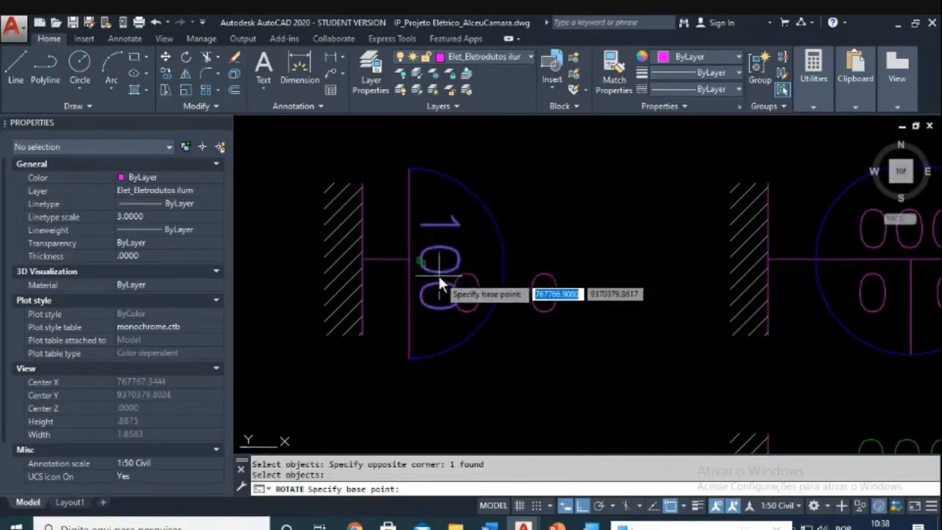
{"action": "left_click", "coordinate": [423, 266]}
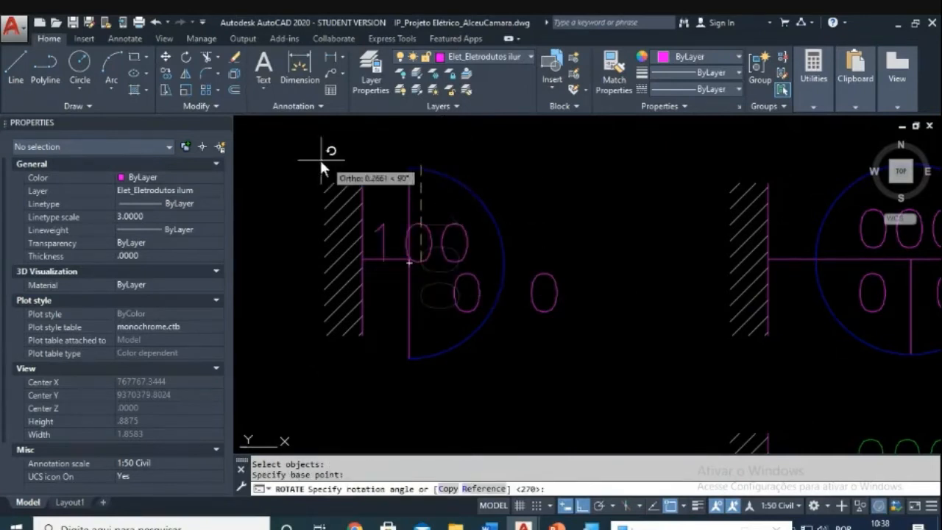
{"action": "left_click", "coordinate": [247, 190]}
{"action": "key", "text": "Escape"}
{"action": "key", "text": "Escape"}
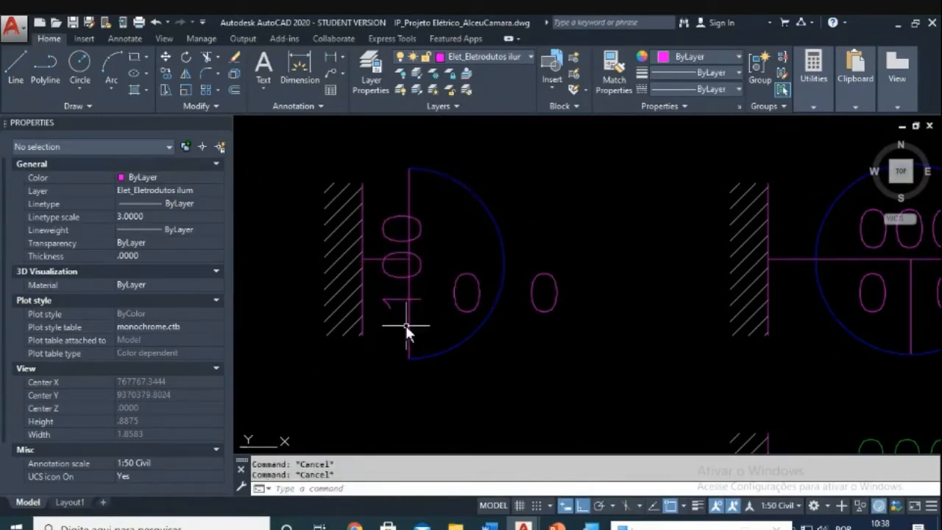
Step: Move the 100 label inside the semicircle
{"action": "type", "text": "m"}
{"action": "key", "text": "Return"}
{"action": "left_click", "coordinate": [389, 300]}
{"action": "key", "text": "Return"}
{"action": "left_click", "coordinate": [424, 386]}
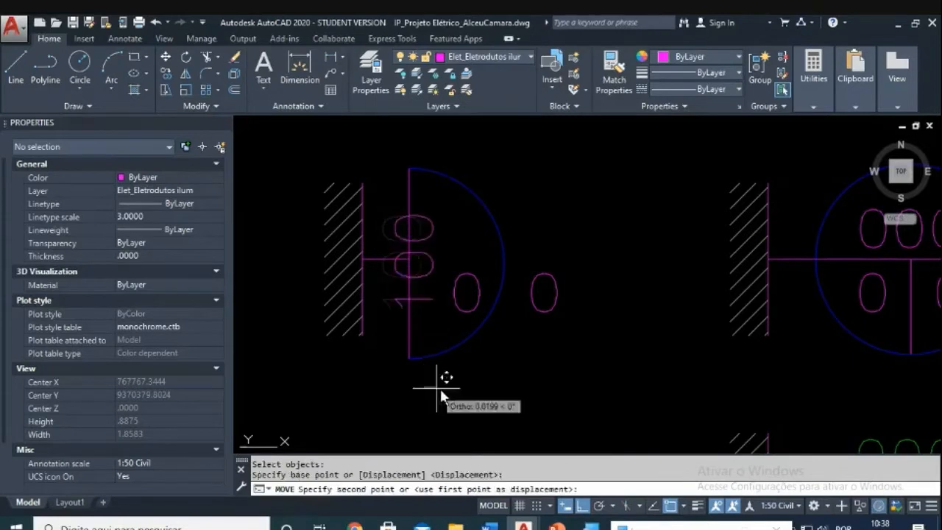
{"action": "left_click", "coordinate": [468, 394]}
{"action": "key", "text": "Escape"}
{"action": "key", "text": "Escape"}
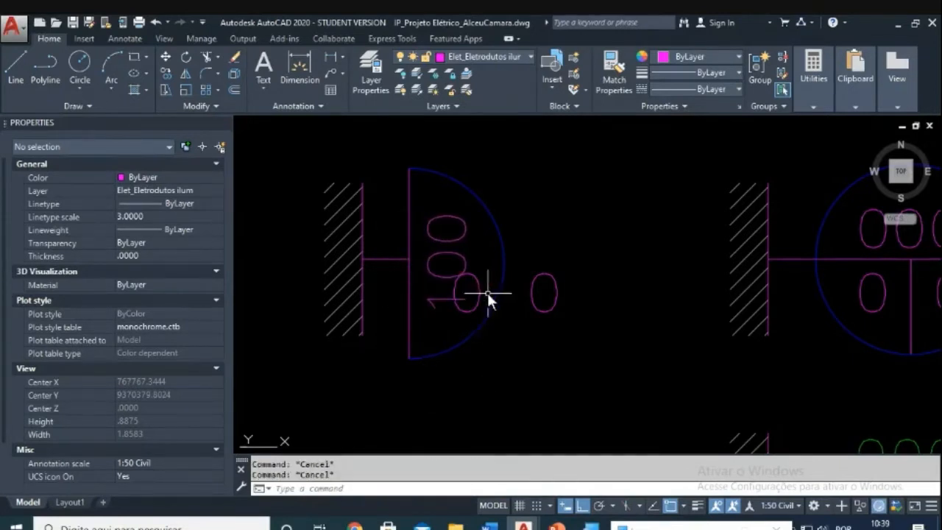
Step: Erase the two stray 0 labels inside and beside the symbol
{"action": "type", "text": "e"}
{"action": "key", "text": "Return"}
{"action": "left_click", "coordinate": [481, 289]}
{"action": "key", "text": "Return"}
{"action": "key", "text": "Escape"}
{"action": "key", "text": "Return"}
{"action": "left_click", "coordinate": [553, 297]}
{"action": "key", "text": "Return"}
Step: Pan and zoom between the legend symbols and the semicircle 100 symbol
{"action": "key", "text": "Escape"}
{"action": "middle_click_drag", "start_coordinate": [670, 324], "coordinate": [432, 342]}
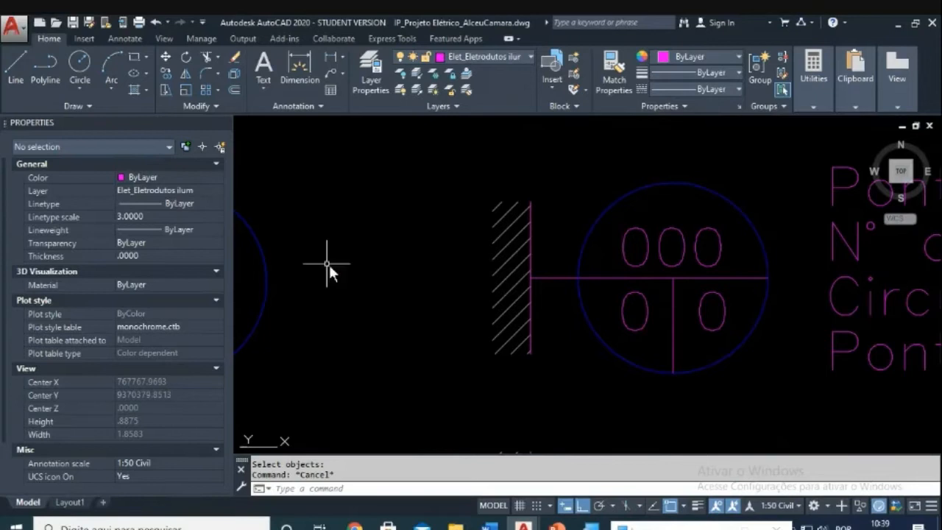
{"action": "middle_click_drag", "start_coordinate": [328, 262], "coordinate": [552, 259]}
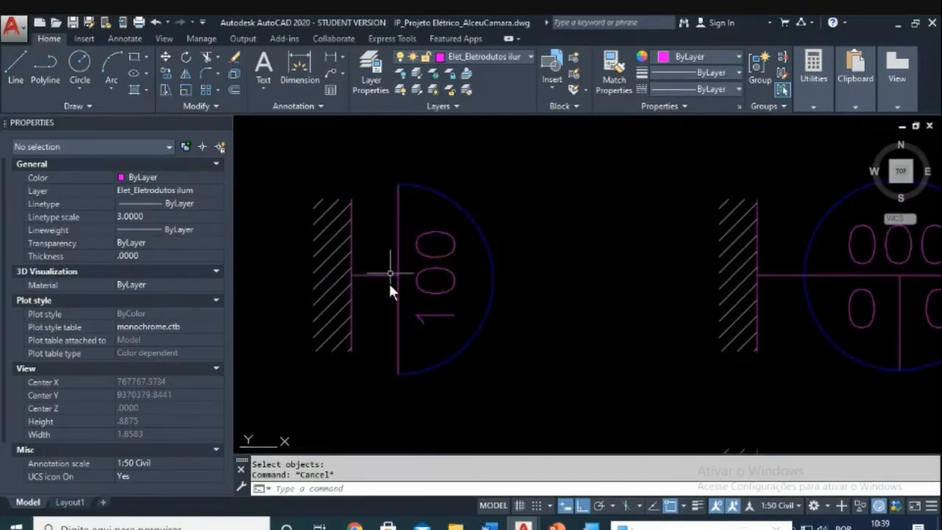
{"action": "scroll", "coordinate": [448, 253], "scroll_direction": "down", "scroll_amount": 2}
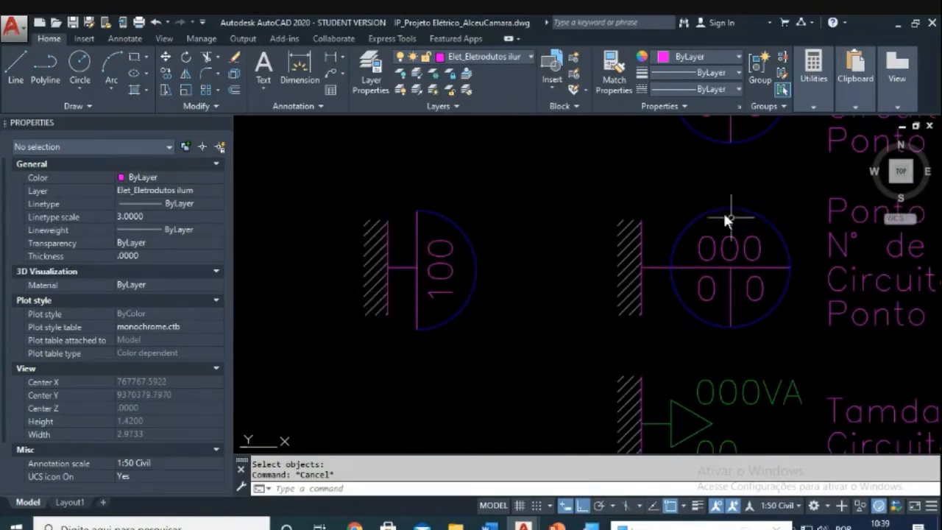
{"action": "scroll", "coordinate": [733, 272], "scroll_direction": "down", "scroll_amount": 4}
{"action": "scroll", "coordinate": [718, 270], "scroll_direction": "up", "scroll_amount": 2}
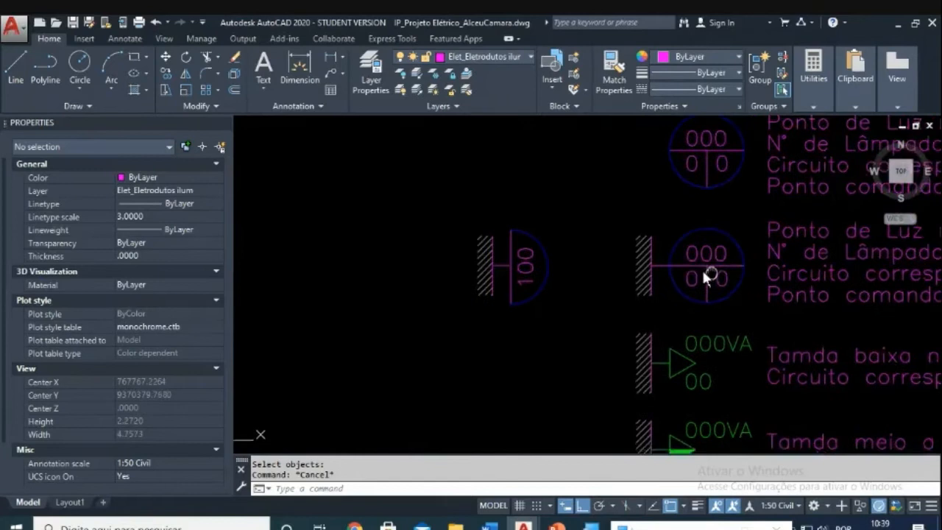
{"action": "middle_click_drag", "start_coordinate": [704, 272], "coordinate": [588, 276]}
{"action": "middle_click_drag", "start_coordinate": [623, 301], "coordinate": [591, 306]}
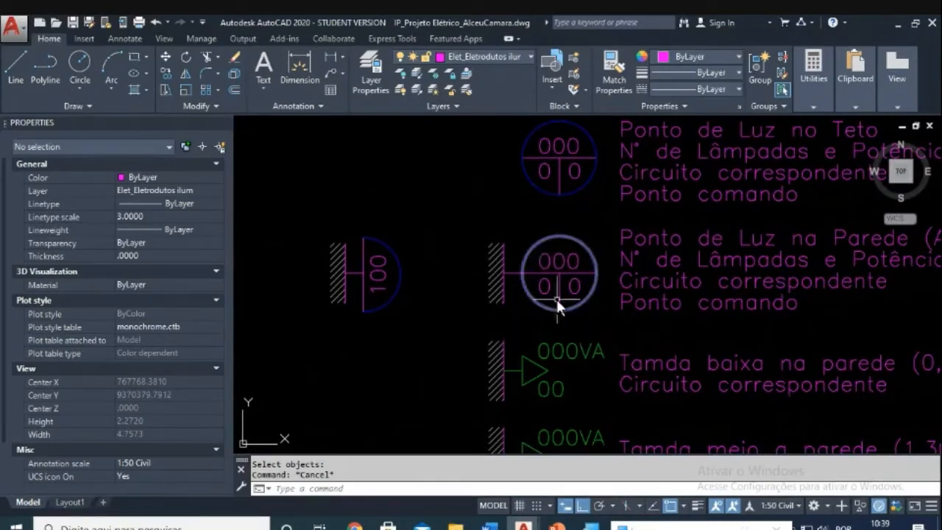
{"action": "scroll", "coordinate": [550, 267], "scroll_direction": "up", "scroll_amount": 2}
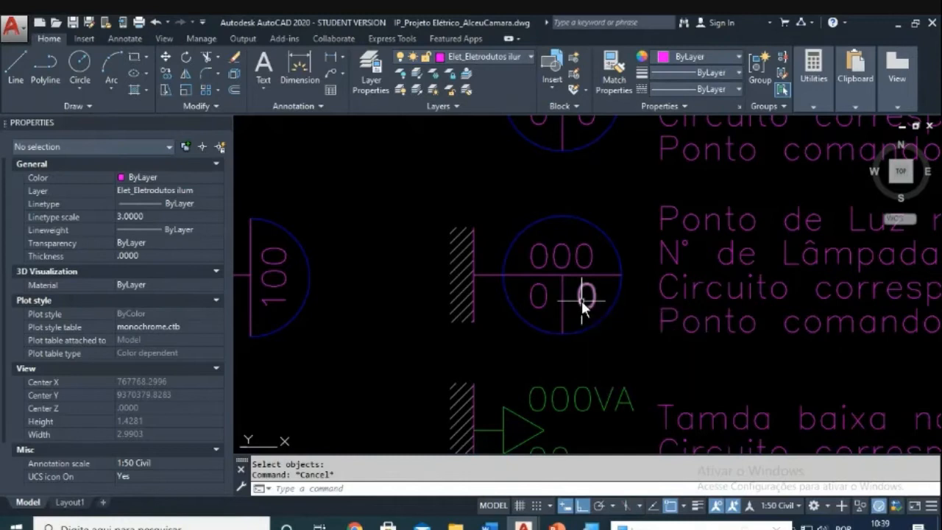
{"action": "scroll", "coordinate": [579, 298], "scroll_direction": "down", "scroll_amount": 2}
{"action": "scroll", "coordinate": [390, 278], "scroll_direction": "up", "scroll_amount": 2}
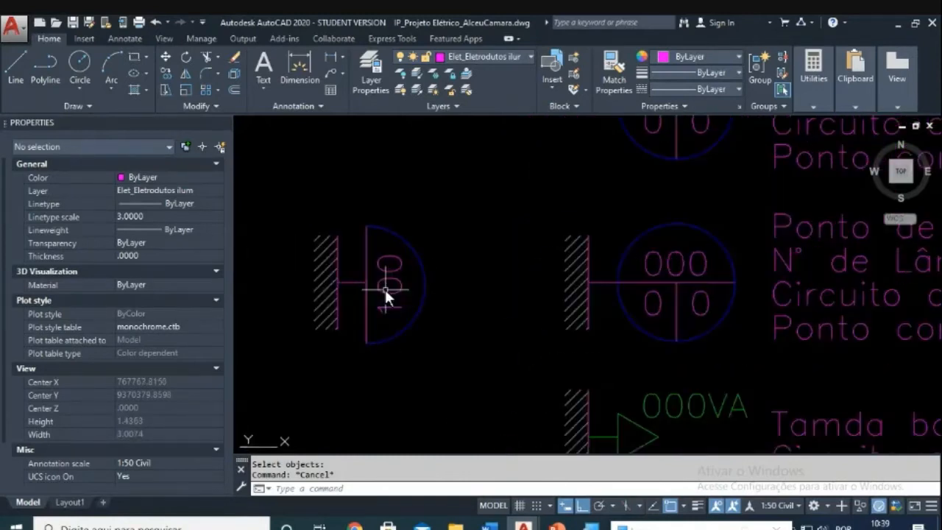
{"action": "scroll", "coordinate": [400, 291], "scroll_direction": "up", "scroll_amount": 3}
{"action": "scroll", "coordinate": [422, 301], "scroll_direction": "down", "scroll_amount": 3}
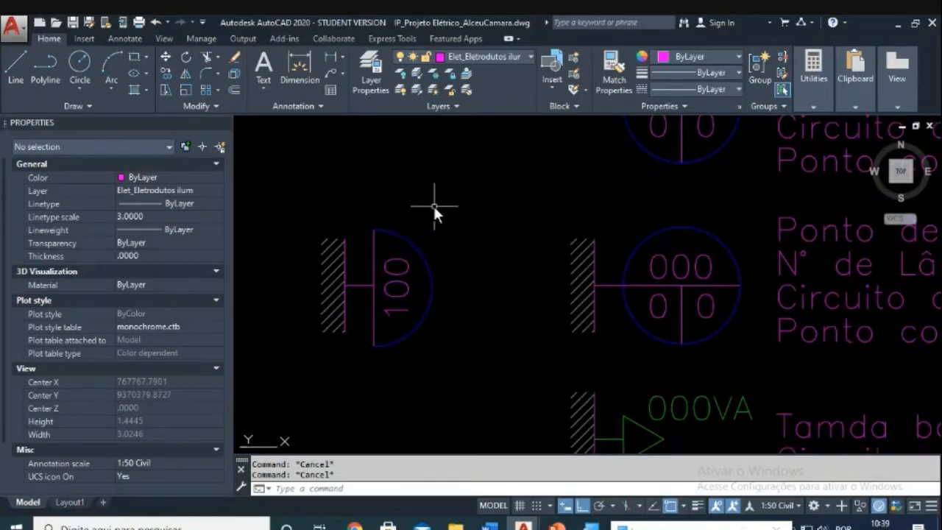
{"action": "scroll", "coordinate": [434, 233], "scroll_direction": "down", "scroll_amount": 4}
{"action": "scroll", "coordinate": [436, 237], "scroll_direction": "up", "scroll_amount": 4}
Step: Attempt to erase the semicircle wall light symbol, then abandon the erase
{"action": "type", "text": "e"}
{"action": "key", "text": "Return"}
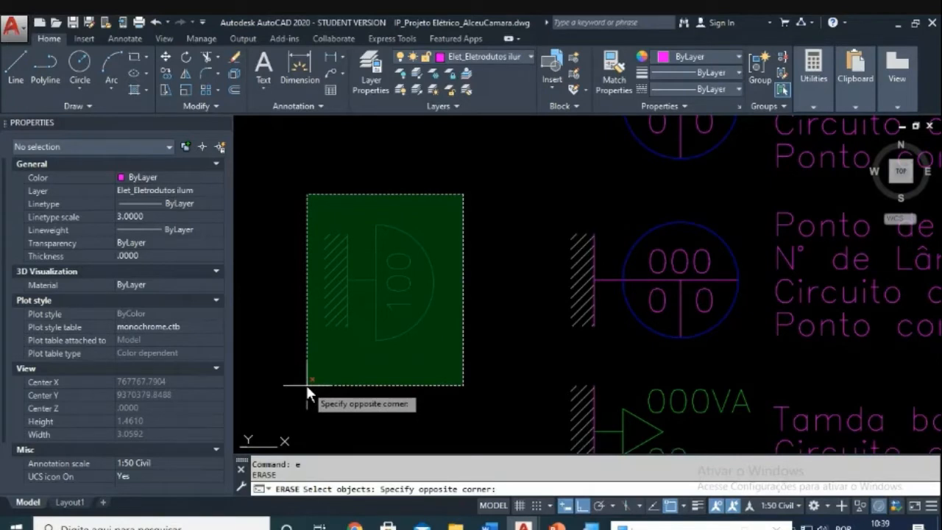
{"action": "left_click", "coordinate": [305, 383]}
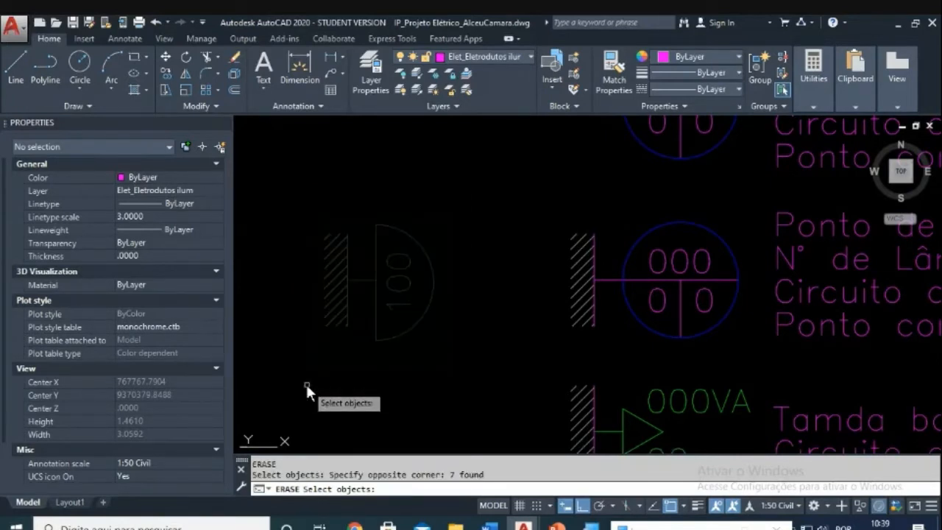
{"action": "key", "text": "Escape"}
{"action": "key", "text": "Escape"}
{"action": "key", "text": "Escape"}
{"action": "key", "text": "space"}
{"action": "left_click", "coordinate": [505, 177]}
{"action": "left_click", "coordinate": [292, 360]}
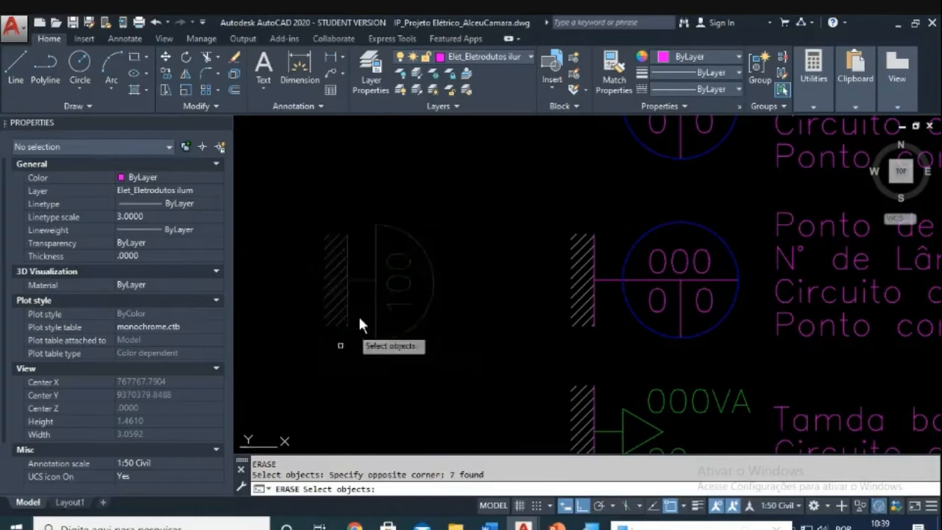
{"action": "key", "text": "Escape"}
Step: Start a CO copy by window-selecting the circular Arandela legend symbol
{"action": "middle_click_drag", "start_coordinate": [672, 301], "coordinate": [492, 339]}
{"action": "key", "text": "Escape"}
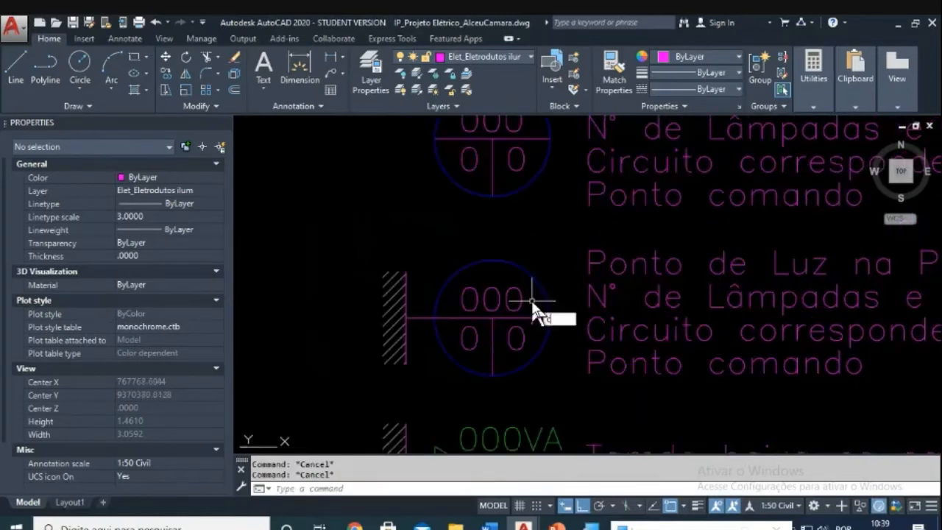
{"action": "type", "text": "co"}
{"action": "key", "text": "Return"}
{"action": "left_click", "coordinate": [570, 248]}
{"action": "left_click", "coordinate": [419, 379]}
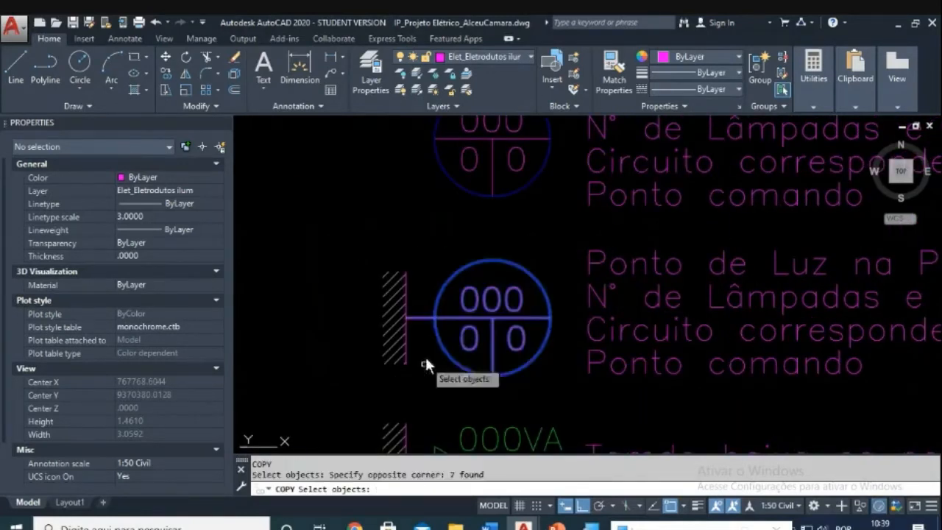
Step: Copy the wall light symbol into the plan below the garage
{"action": "key", "text": "Return"}
{"action": "left_click", "coordinate": [408, 319]}
{"action": "scroll", "coordinate": [456, 257], "scroll_direction": "down", "scroll_amount": 8}
{"action": "scroll", "coordinate": [466, 263], "scroll_direction": "down", "scroll_amount": 2}
{"action": "scroll", "coordinate": [437, 314], "scroll_direction": "up", "scroll_amount": 6}
{"action": "left_click", "coordinate": [425, 291]}
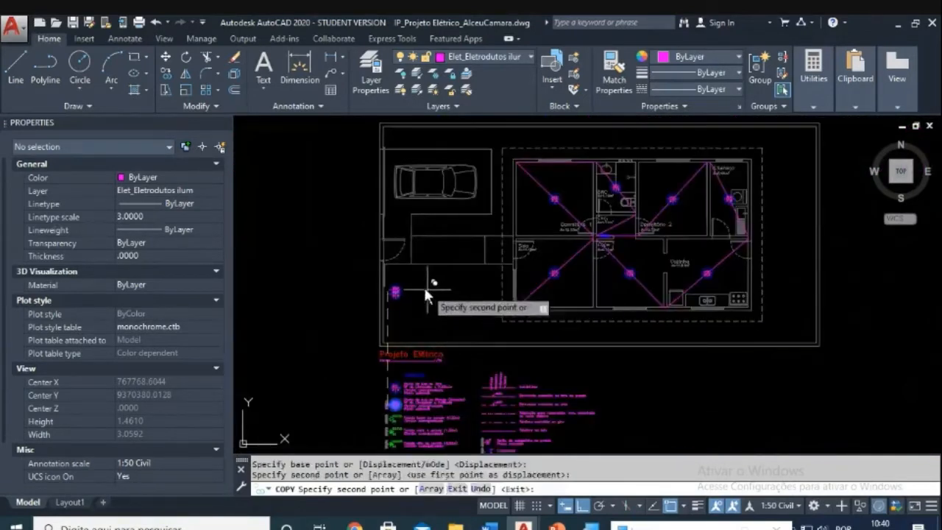
{"action": "key", "text": "Escape"}
{"action": "key", "text": "Escape"}
{"action": "scroll", "coordinate": [425, 296], "scroll_direction": "up", "scroll_amount": 6}
Step: Move the copied symbol to its spot below the garage with Ortho off
{"action": "type", "text": "m"}
{"action": "key", "text": "Return"}
{"action": "left_click", "coordinate": [373, 278]}
{"action": "left_click", "coordinate": [291, 378]}
{"action": "key", "text": "Return"}
{"action": "left_click", "coordinate": [310, 322]}
{"action": "scroll", "coordinate": [406, 340], "scroll_direction": "down", "scroll_amount": 6}
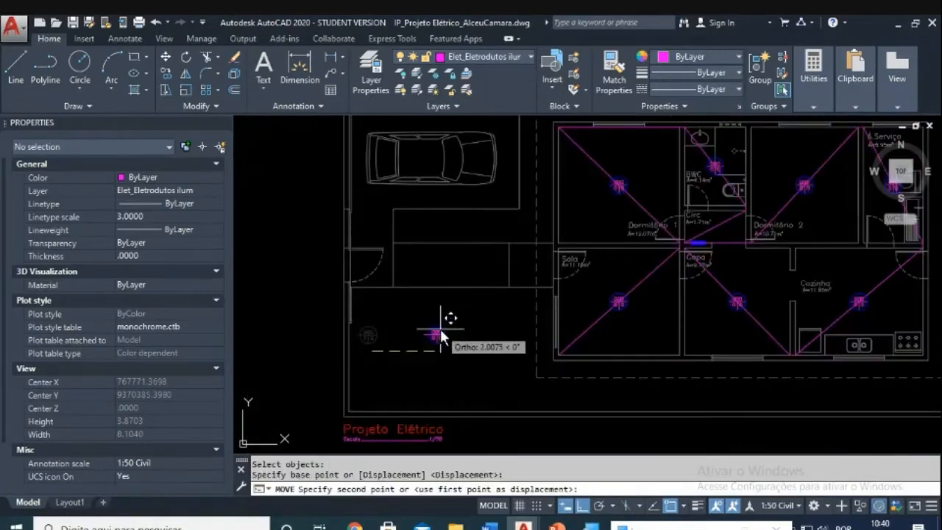
{"action": "key", "text": "F8"}
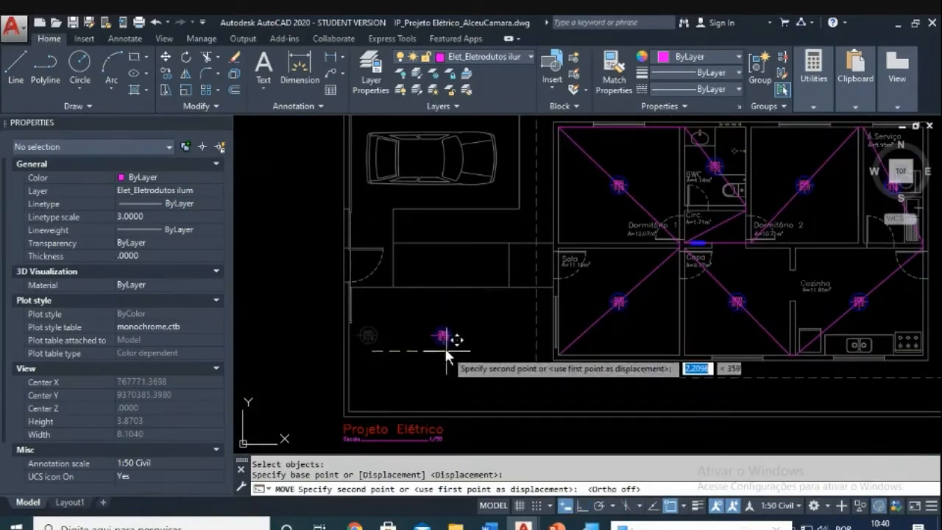
{"action": "left_click", "coordinate": [445, 342]}
{"action": "key", "text": "Escape"}
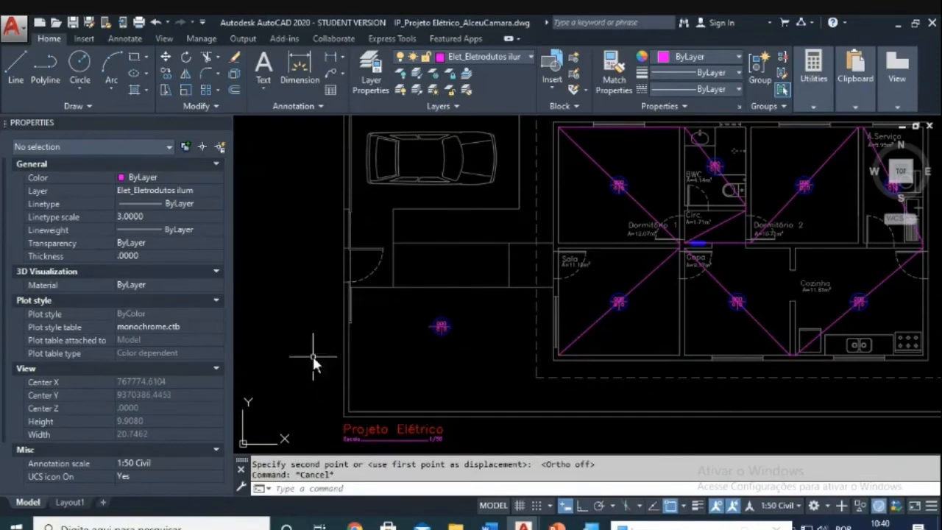
Step: Draw a magenta line along the wall from the right corner to the left corner
{"action": "scroll", "coordinate": [351, 353], "scroll_direction": "up", "scroll_amount": 5}
{"action": "key", "text": "Escape"}
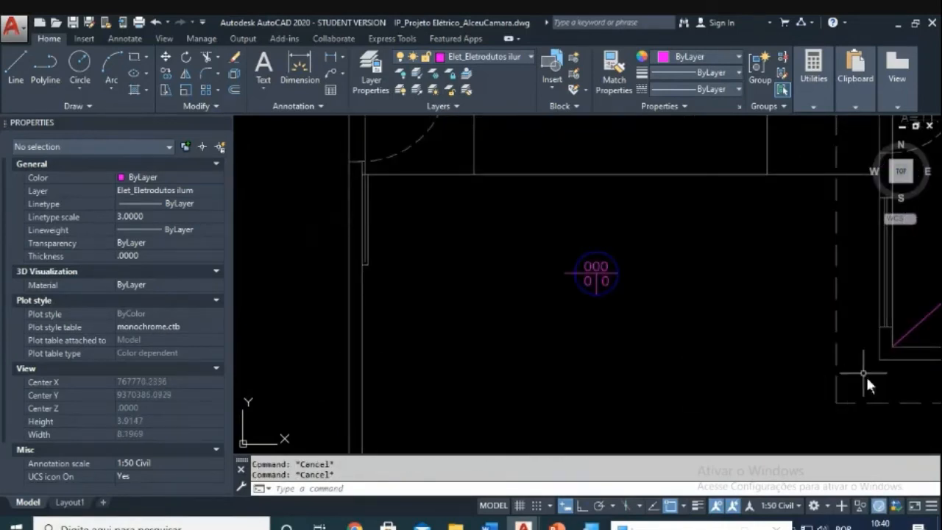
{"action": "type", "text": "l"}
{"action": "key", "text": "Return"}
{"action": "left_click", "coordinate": [879, 359]}
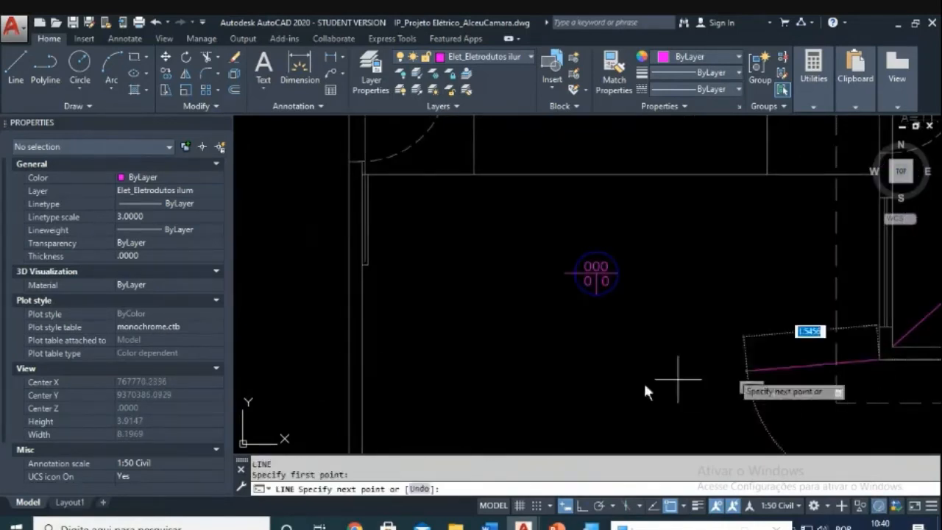
{"action": "left_click", "coordinate": [361, 361]}
{"action": "key", "text": "Escape"}
{"action": "key", "text": "Escape"}
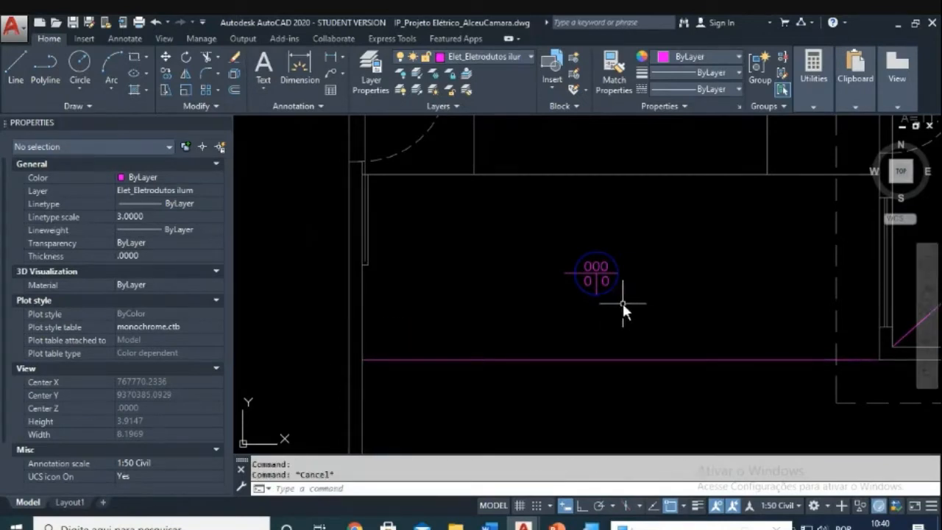
{"action": "scroll", "coordinate": [586, 295], "scroll_direction": "up", "scroll_amount": 4}
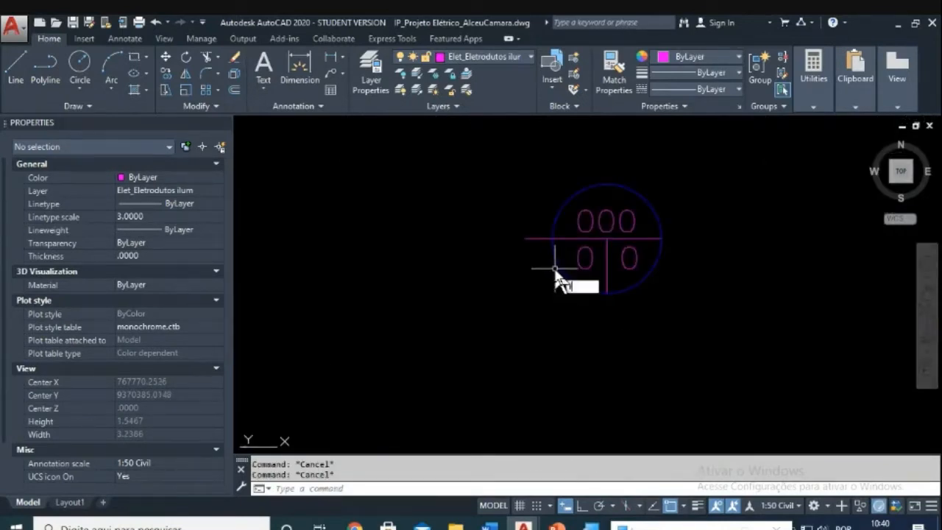
Step: Start rotating the wall light symbol about its centre, then cancel the rotation
{"action": "type", "text": "ro"}
{"action": "key", "text": "Return"}
{"action": "left_click_drag", "start_coordinate": [533, 217], "coordinate": [590, 239]}
{"action": "key", "text": "Return"}
{"action": "left_click", "coordinate": [605, 236]}
{"action": "key", "text": "F8"}
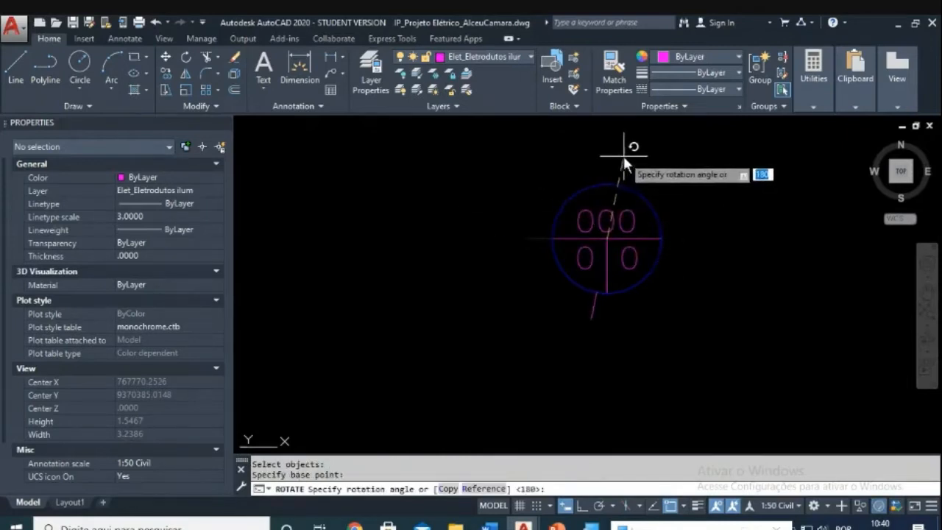
{"action": "key", "text": "Escape"}
{"action": "key", "text": "Escape"}
Step: Begin moving the wall light symbol again from a base point on it
{"action": "scroll", "coordinate": [647, 206], "scroll_direction": "down", "scroll_amount": 4}
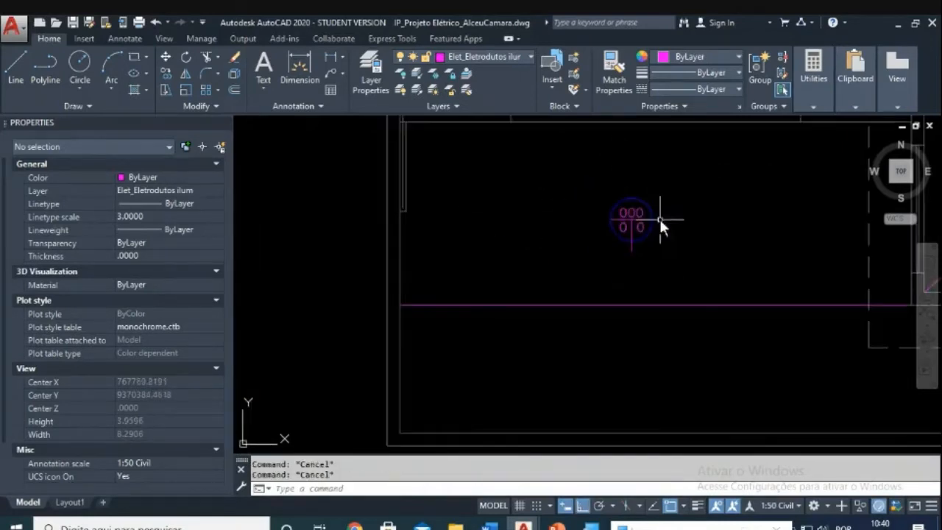
{"action": "type", "text": "m"}
{"action": "key", "text": "Return"}
{"action": "left_click", "coordinate": [674, 174]}
{"action": "left_click", "coordinate": [594, 255]}
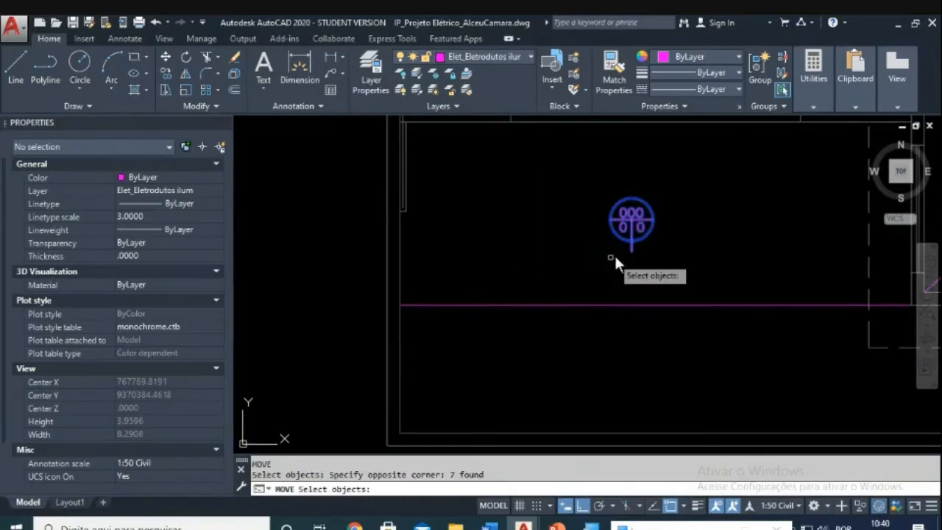
{"action": "key", "text": "Return"}
{"action": "left_click", "coordinate": [630, 253]}
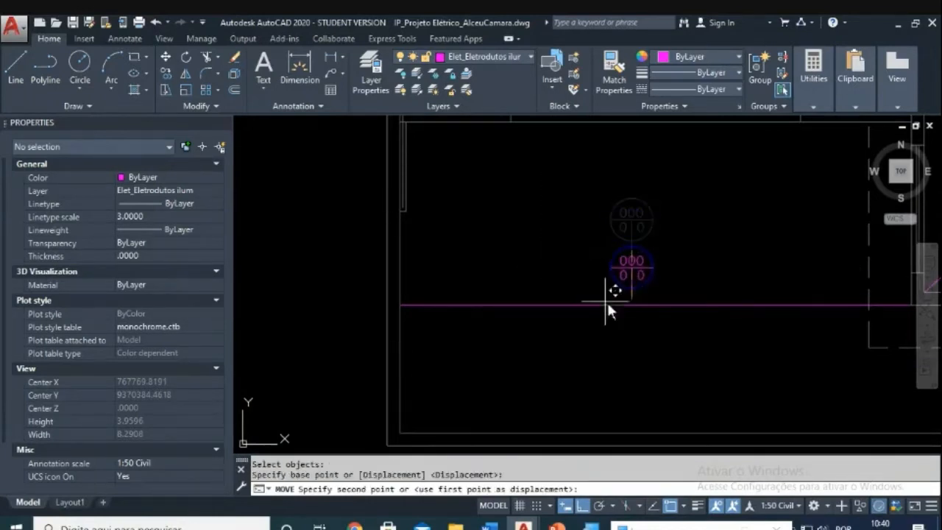
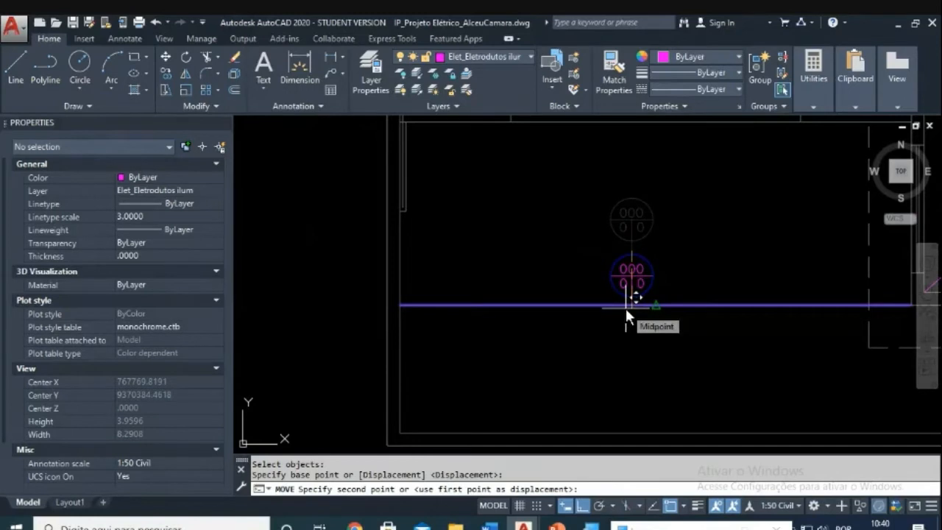
Step: Drop the round fixture symbol onto the midpoint of the magenta line
{"action": "left_click", "coordinate": [626, 307]}
{"action": "scroll", "coordinate": [652, 323], "scroll_direction": "down", "scroll_amount": 4}
{"action": "scroll", "coordinate": [530, 301], "scroll_direction": "up", "scroll_amount": 4}
{"action": "key", "text": "Escape"}
{"action": "key", "text": "Escape"}
Step: Start another move of the symbol, cancel it, and pan back to the floor plan
{"action": "type", "text": "m"}
{"action": "key", "text": "Return"}
{"action": "left_click", "coordinate": [489, 183]}
{"action": "left_click", "coordinate": [594, 302]}
{"action": "key", "text": "Return"}
{"action": "left_click", "coordinate": [530, 265]}
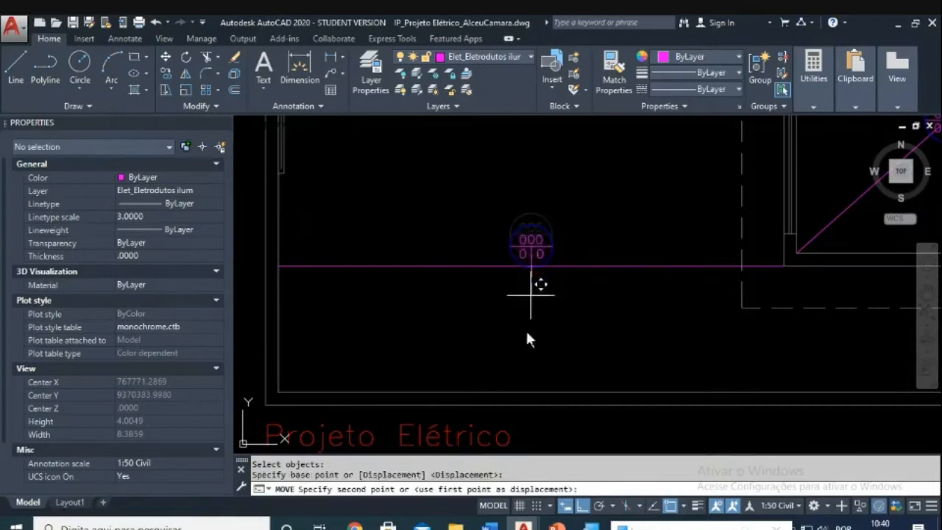
{"action": "scroll", "coordinate": [528, 368], "scroll_direction": "down", "scroll_amount": 4}
{"action": "key", "text": "Escape"}
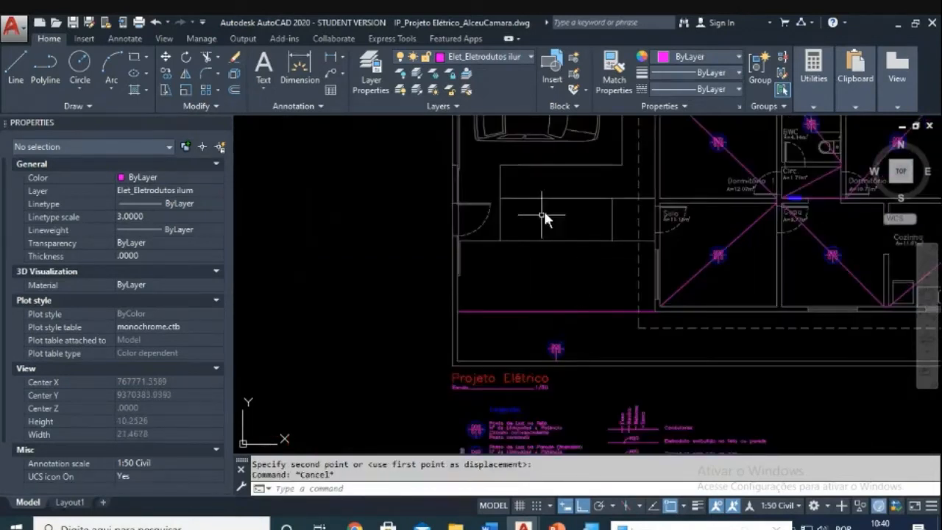
{"action": "middle_click_drag", "start_coordinate": [542, 216], "coordinate": [560, 293]}
Step: Mirror the lower fixture with MI across a horizontal line, keeping the original
{"action": "key", "text": "Escape"}
{"action": "type", "text": "mi"}
{"action": "key", "text": "Return"}
{"action": "left_click", "coordinate": [553, 404]}
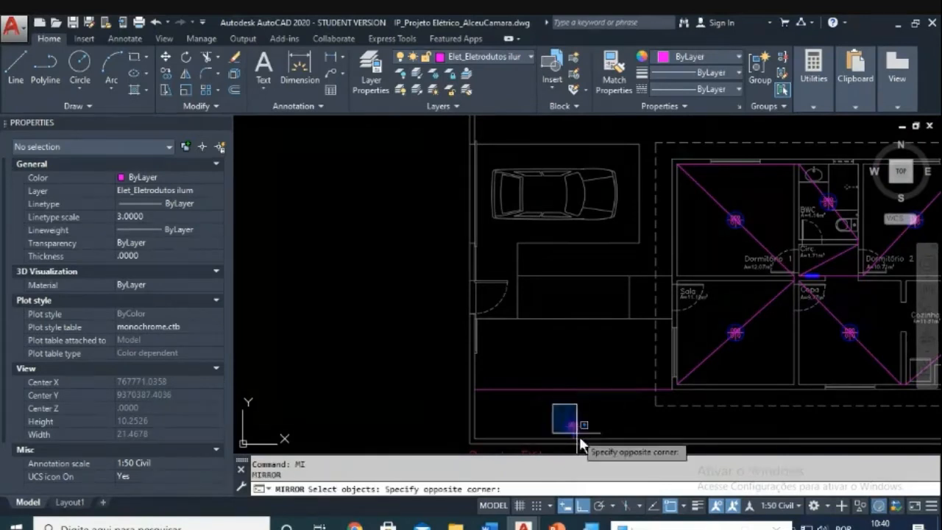
{"action": "left_click", "coordinate": [578, 436]}
{"action": "key", "text": "Return"}
{"action": "left_click", "coordinate": [417, 257]}
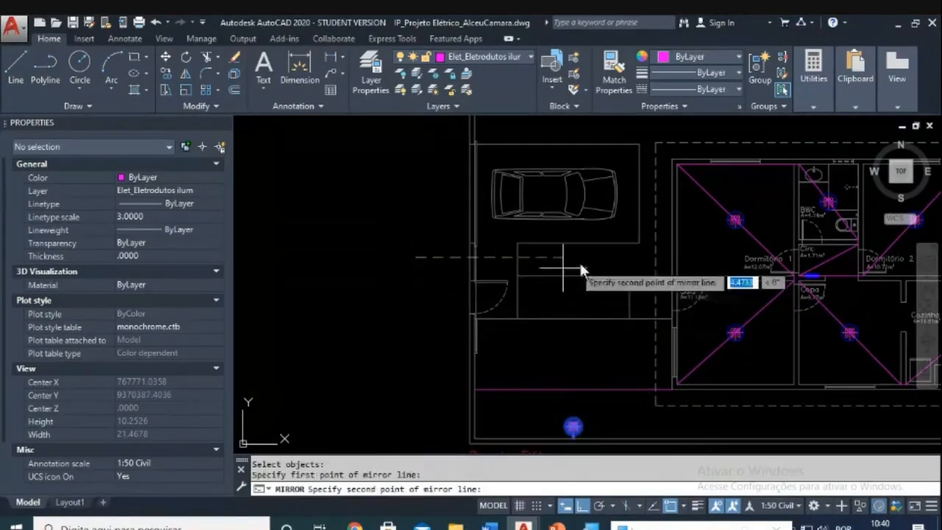
{"action": "left_click", "coordinate": [598, 260]}
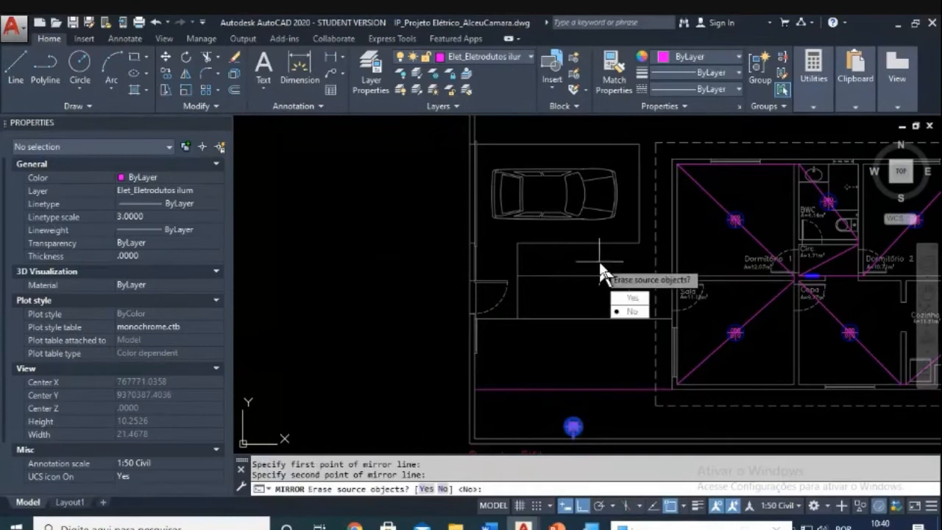
{"action": "left_click", "coordinate": [626, 302]}
Step: Bring the new top fixture into view, begin mirroring it again, then abandon that mirror
{"action": "middle_click_drag", "start_coordinate": [601, 267], "coordinate": [574, 332]}
{"action": "scroll", "coordinate": [573, 175], "scroll_direction": "up", "scroll_amount": 4}
{"action": "middle_click_drag", "start_coordinate": [551, 152], "coordinate": [562, 246]}
{"action": "scroll", "coordinate": [540, 247], "scroll_direction": "up", "scroll_amount": 2}
{"action": "key", "text": "Escape"}
{"action": "key", "text": "Escape"}
{"action": "type", "text": "MI"}
{"action": "key", "text": "Return"}
{"action": "left_click", "coordinate": [487, 210]}
{"action": "left_click", "coordinate": [595, 297]}
{"action": "key", "text": "Return"}
{"action": "left_click", "coordinate": [528, 252]}
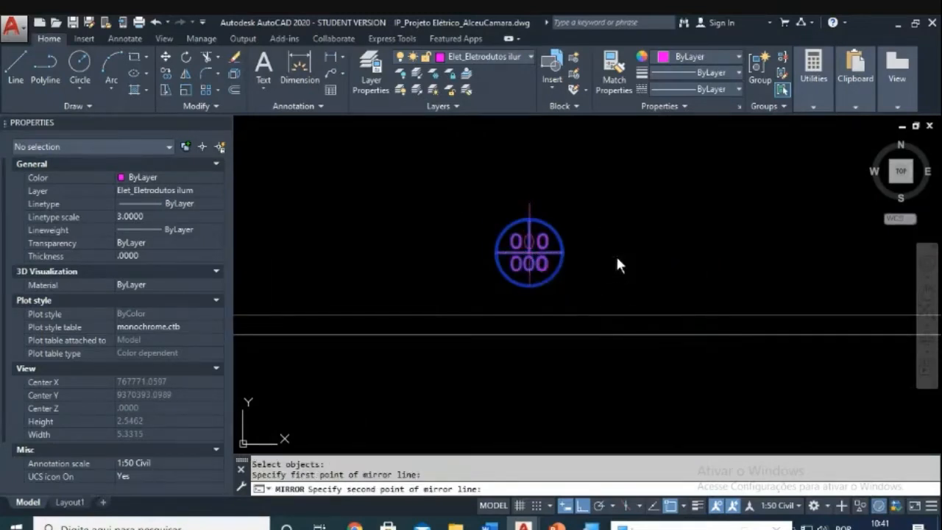
{"action": "left_click", "coordinate": [616, 254]}
{"action": "key", "text": "Escape"}
{"action": "key", "text": "Escape"}
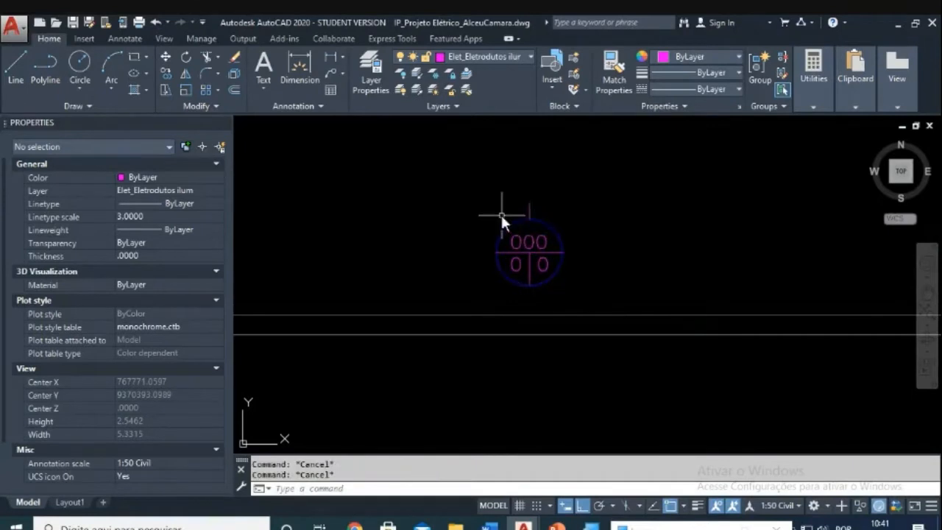
Step: Move the new top fixture slightly lower above the garage
{"action": "type", "text": "m"}
{"action": "key", "text": "Return"}
{"action": "left_click", "coordinate": [465, 175]}
{"action": "left_click", "coordinate": [593, 301]}
{"action": "key", "text": "Return"}
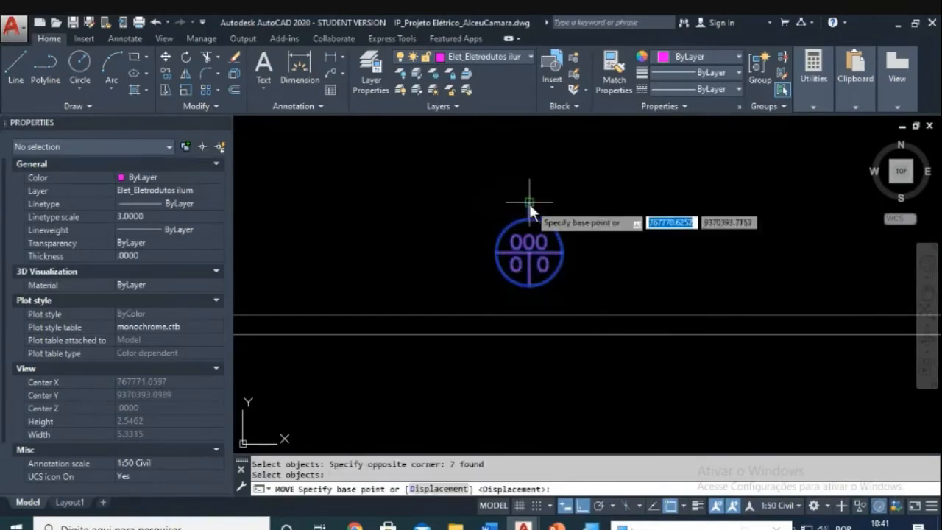
{"action": "left_click", "coordinate": [528, 204]}
{"action": "left_click", "coordinate": [500, 337]}
{"action": "scroll", "coordinate": [592, 325], "scroll_direction": "down", "scroll_amount": 5}
Step: Pan and zoom across the plan toward the Sala and Dormitório 1 areas
{"action": "scroll", "coordinate": [591, 325], "scroll_direction": "down", "scroll_amount": 4}
{"action": "middle_click_drag", "start_coordinate": [570, 267], "coordinate": [500, 234]}
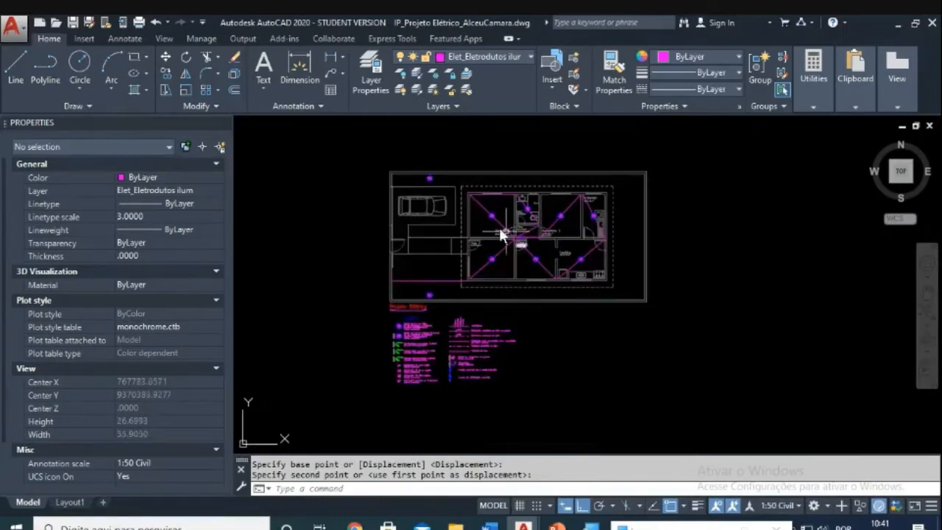
{"action": "scroll", "coordinate": [482, 221], "scroll_direction": "up", "scroll_amount": 2}
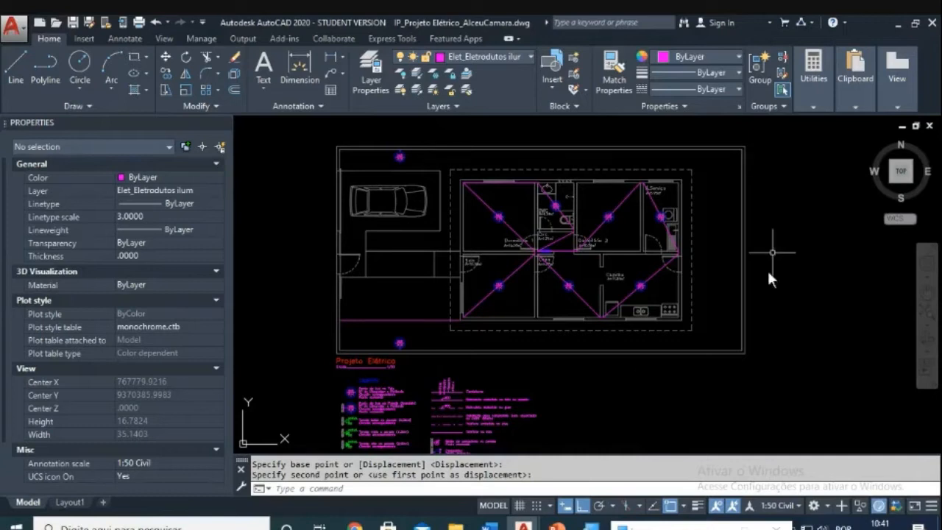
{"action": "scroll", "coordinate": [389, 337], "scroll_direction": "up", "scroll_amount": 4}
{"action": "scroll", "coordinate": [404, 337], "scroll_direction": "up", "scroll_amount": 3}
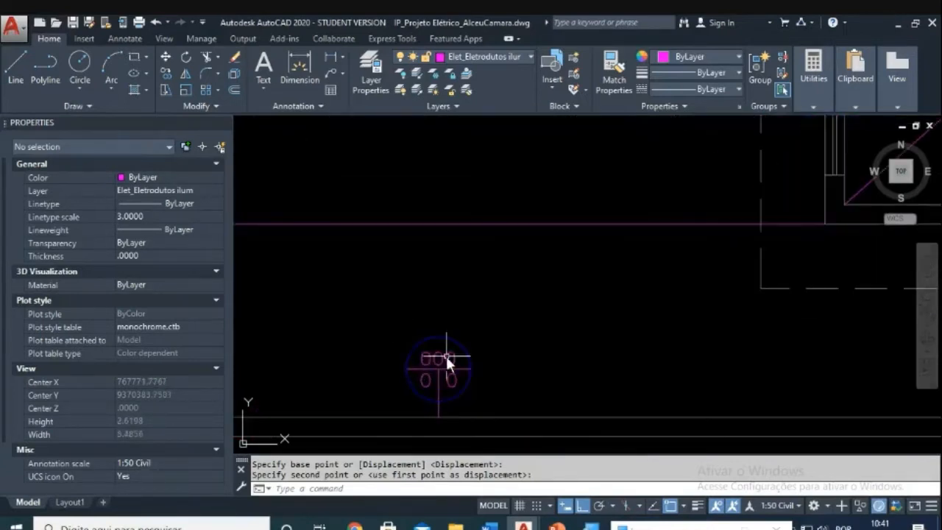
{"action": "scroll", "coordinate": [478, 349], "scroll_direction": "down", "scroll_amount": 3}
{"action": "middle_click_drag", "start_coordinate": [695, 213], "coordinate": [609, 304]}
{"action": "scroll", "coordinate": [560, 236], "scroll_direction": "up", "scroll_amount": 2}
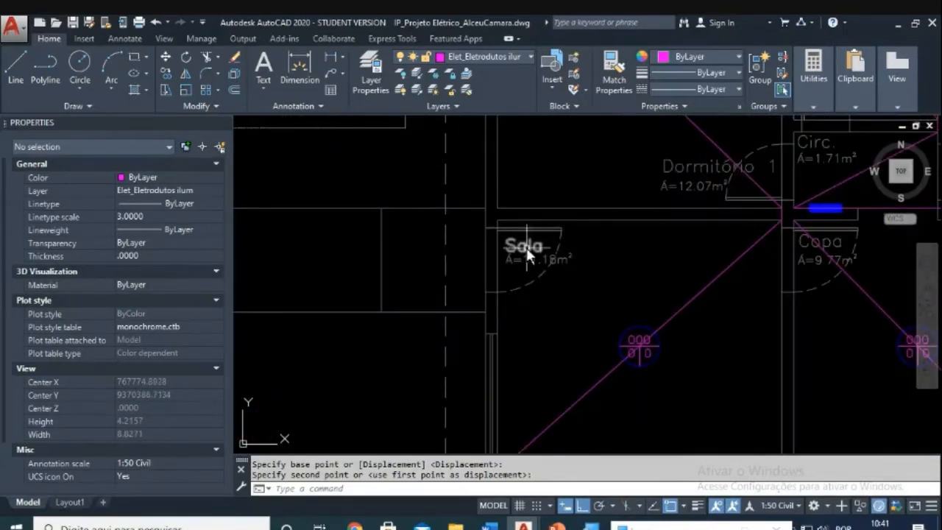
{"action": "middle_click_drag", "start_coordinate": [694, 254], "coordinate": [581, 375]}
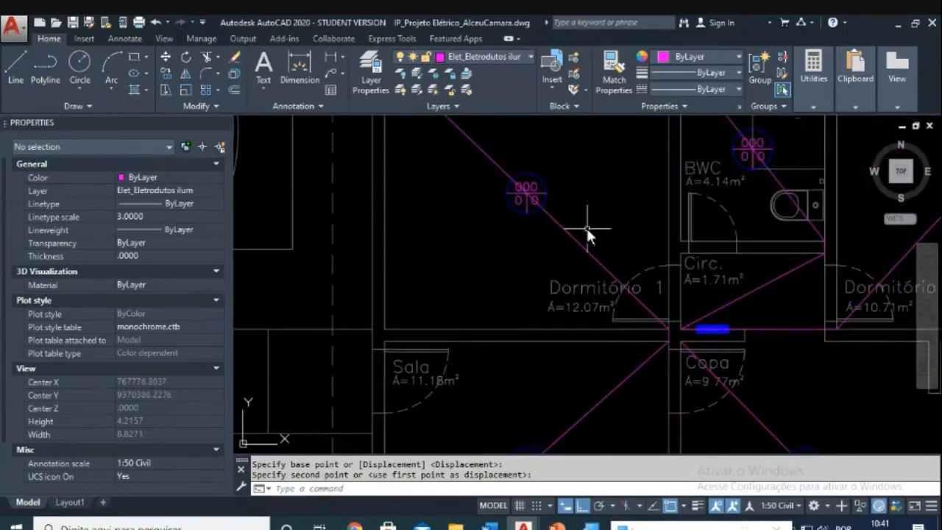
{"action": "scroll", "coordinate": [585, 228], "scroll_direction": "down", "scroll_amount": 4}
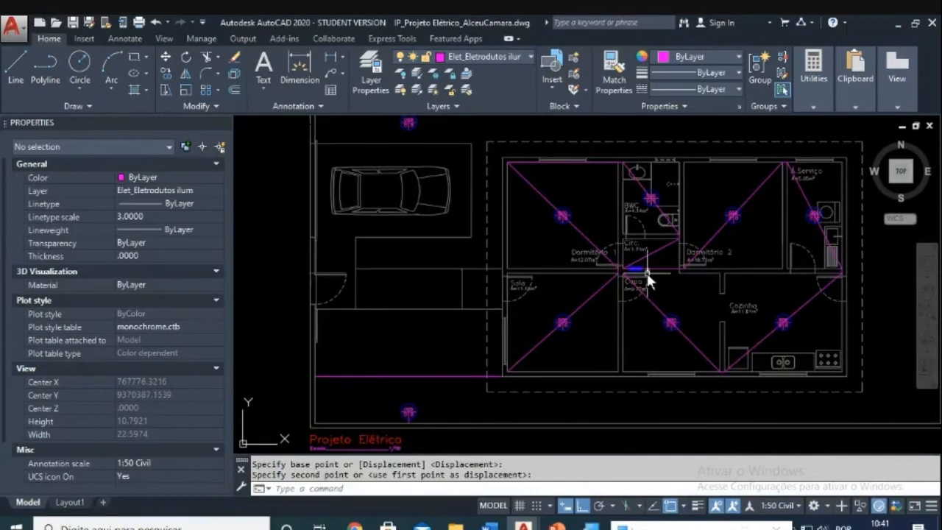
{"action": "scroll", "coordinate": [549, 251], "scroll_direction": "up", "scroll_amount": 5}
{"action": "scroll", "coordinate": [556, 261], "scroll_direction": "down", "scroll_amount": 7}
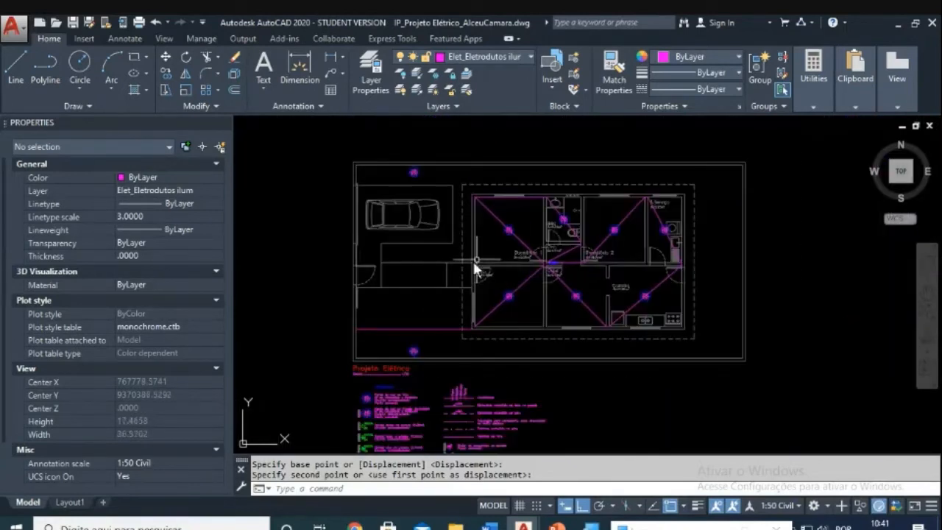
{"action": "scroll", "coordinate": [410, 353], "scroll_direction": "up", "scroll_amount": 4}
Step: Copy the lower fixture with CO to a spot beside the Sala wall
{"action": "type", "text": "co"}
{"action": "key", "text": "Return"}
{"action": "left_click", "coordinate": [385, 332]}
{"action": "left_click", "coordinate": [438, 401]}
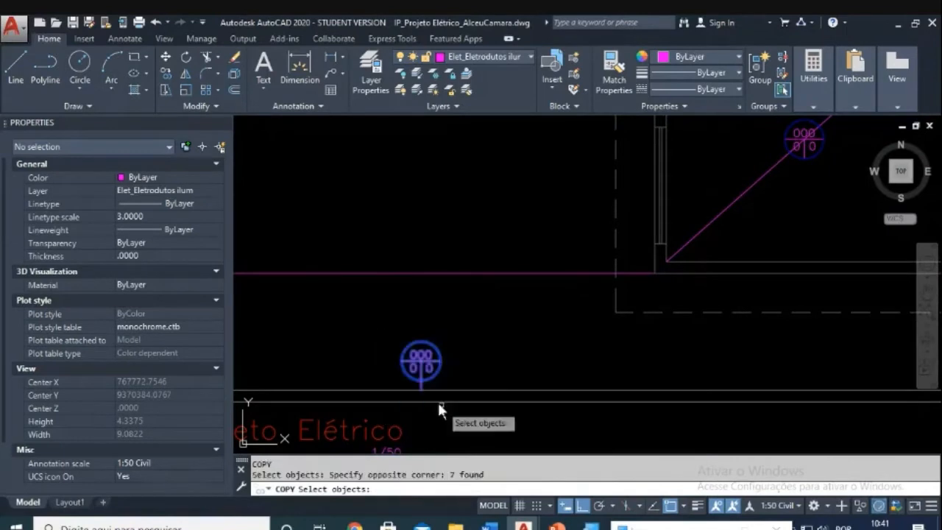
{"action": "key", "text": "Return"}
{"action": "left_click", "coordinate": [441, 358]}
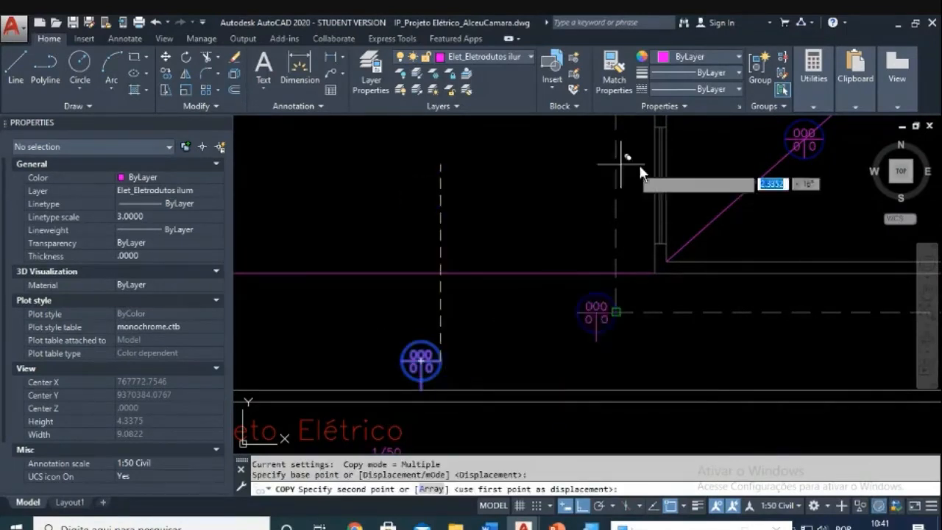
{"action": "left_click", "coordinate": [647, 177]}
{"action": "key", "text": "Escape"}
{"action": "key", "text": "Escape"}
{"action": "scroll", "coordinate": [634, 176], "scroll_direction": "up", "scroll_amount": 4}
{"action": "key", "text": "Escape"}
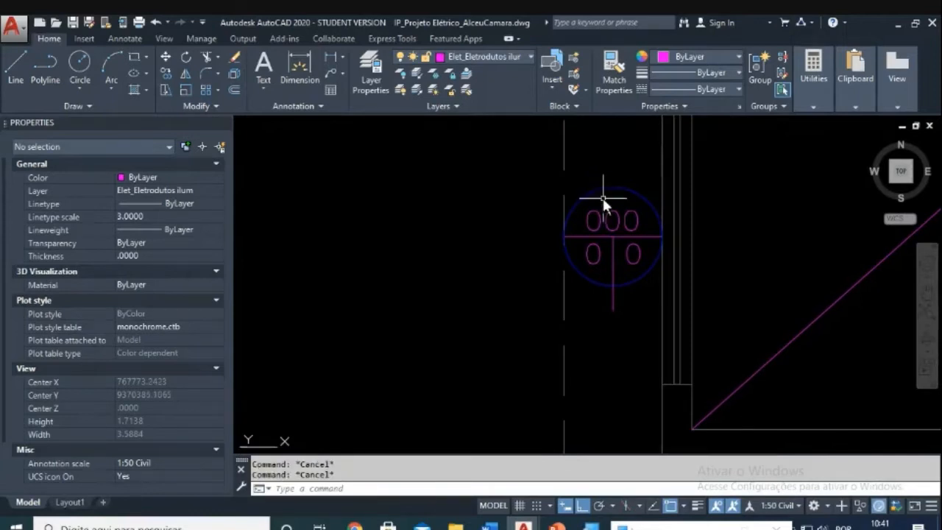
Step: Move the copied fixture slightly further left
{"action": "type", "text": "m"}
{"action": "key", "text": "Return"}
{"action": "left_click", "coordinate": [499, 163]}
{"action": "left_click", "coordinate": [647, 314]}
{"action": "key", "text": "Return"}
{"action": "left_click", "coordinate": [750, 307]}
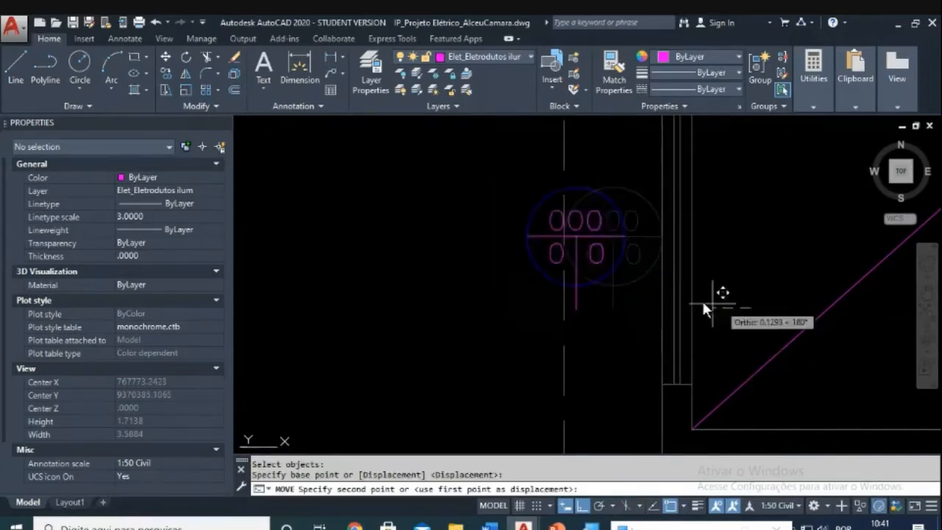
{"action": "left_click", "coordinate": [563, 284]}
{"action": "key", "text": "Escape"}
{"action": "key", "text": "Escape"}
Step: Start rotating the fixture about its centre, then cancel the rotation
{"action": "type", "text": "ro"}
{"action": "key", "text": "Return"}
{"action": "left_click", "coordinate": [387, 326]}
{"action": "left_click", "coordinate": [434, 245]}
{"action": "key", "text": "Return"}
{"action": "left_click", "coordinate": [427, 237]}
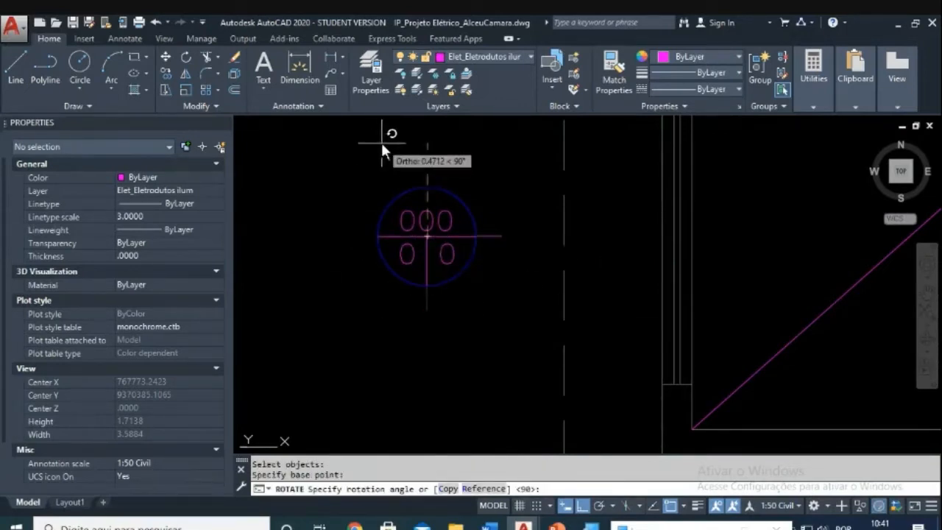
{"action": "key", "text": "Escape"}
Step: Move the fixture from its stem onto the Sala's outer wall line
{"action": "key", "text": "Escape"}
{"action": "type", "text": "m"}
{"action": "key", "text": "Return"}
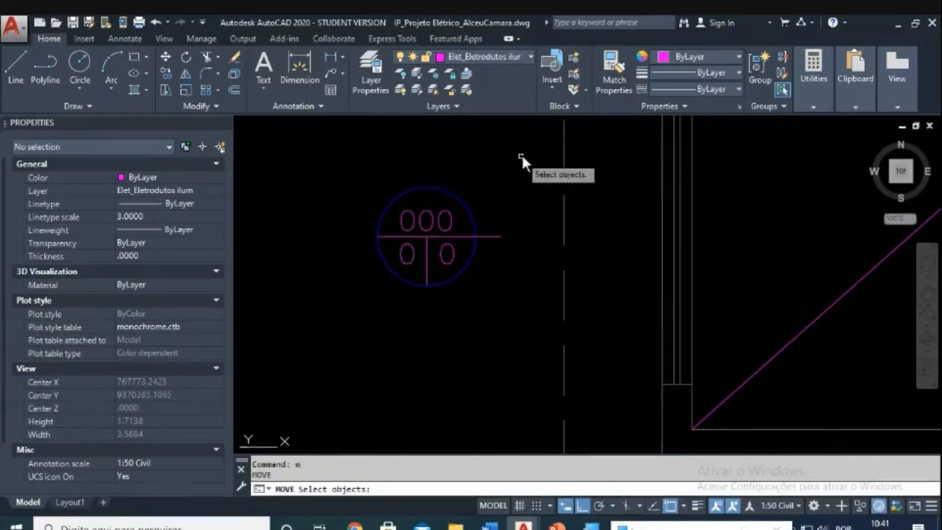
{"action": "left_click", "coordinate": [525, 154]}
{"action": "key", "text": "Escape"}
{"action": "key", "text": "Escape"}
{"action": "type", "text": "m"}
{"action": "key", "text": "Return"}
{"action": "left_click", "coordinate": [536, 162]}
{"action": "left_click", "coordinate": [363, 301]}
{"action": "key", "text": "Return"}
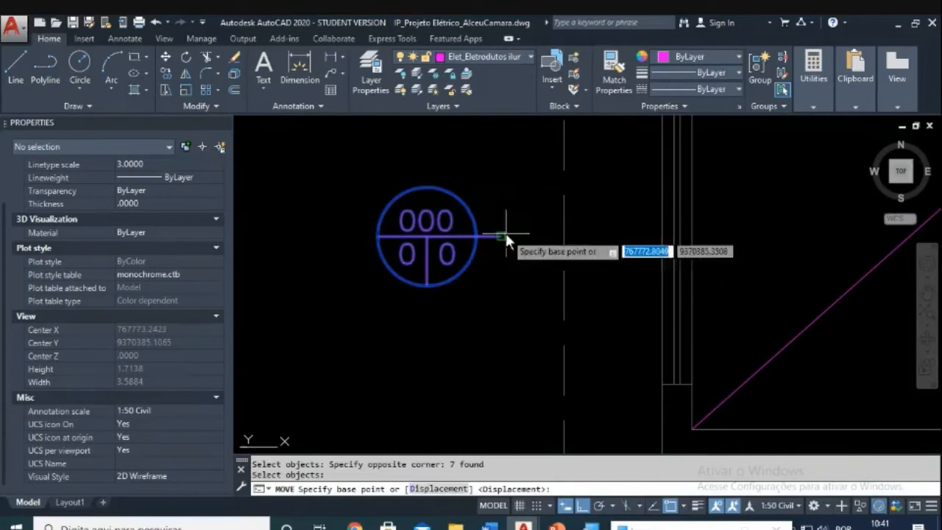
{"action": "left_click", "coordinate": [502, 236]}
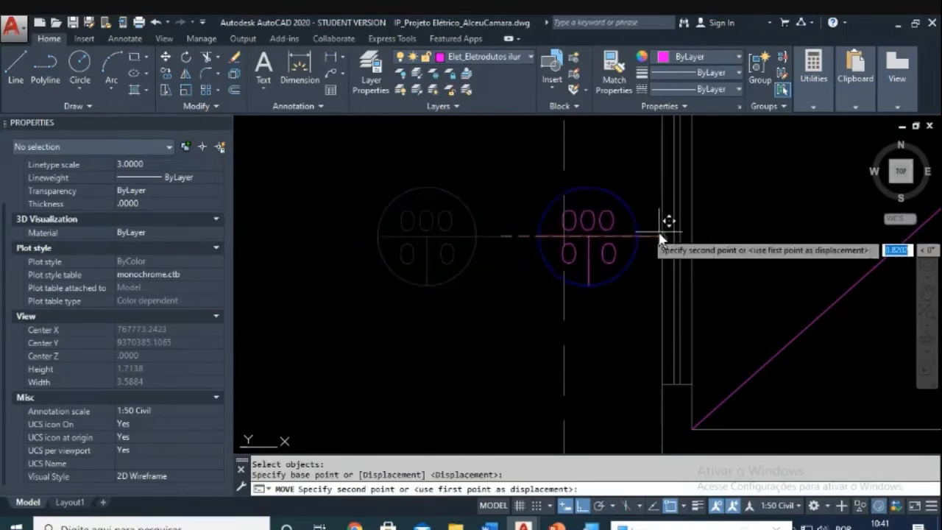
{"action": "left_click", "coordinate": [661, 229]}
{"action": "key", "text": "Escape"}
{"action": "key", "text": "Escape"}
{"action": "scroll", "coordinate": [618, 225], "scroll_direction": "down", "scroll_amount": 5}
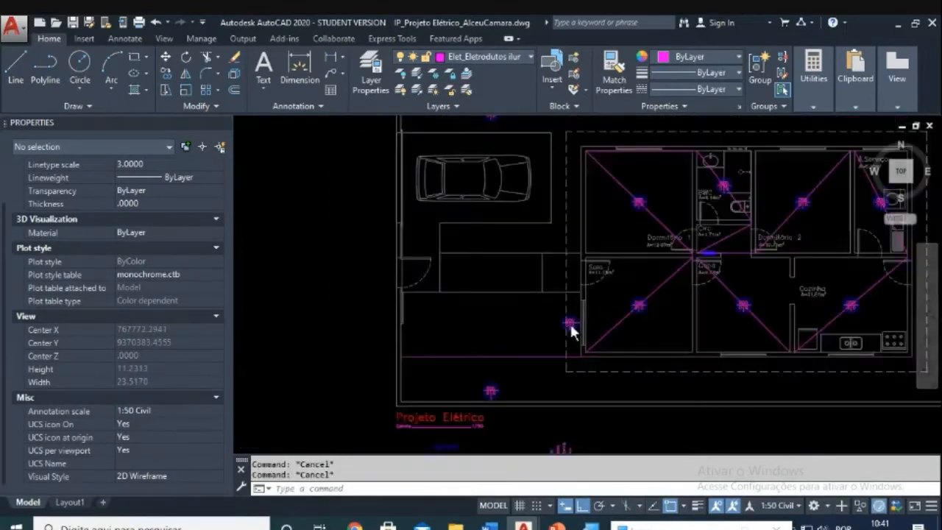
{"action": "middle_click_drag", "start_coordinate": [558, 325], "coordinate": [523, 328]}
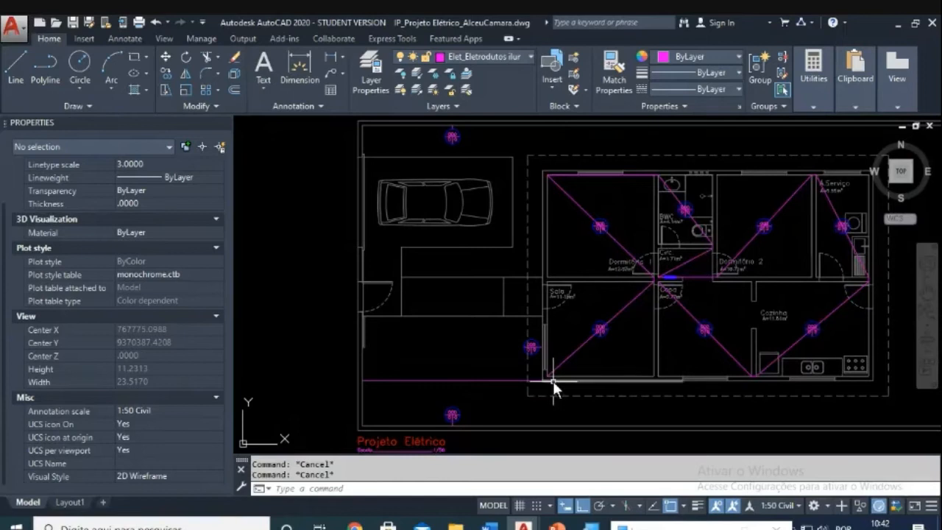
{"action": "mouse_move", "coordinate": [552, 381]}
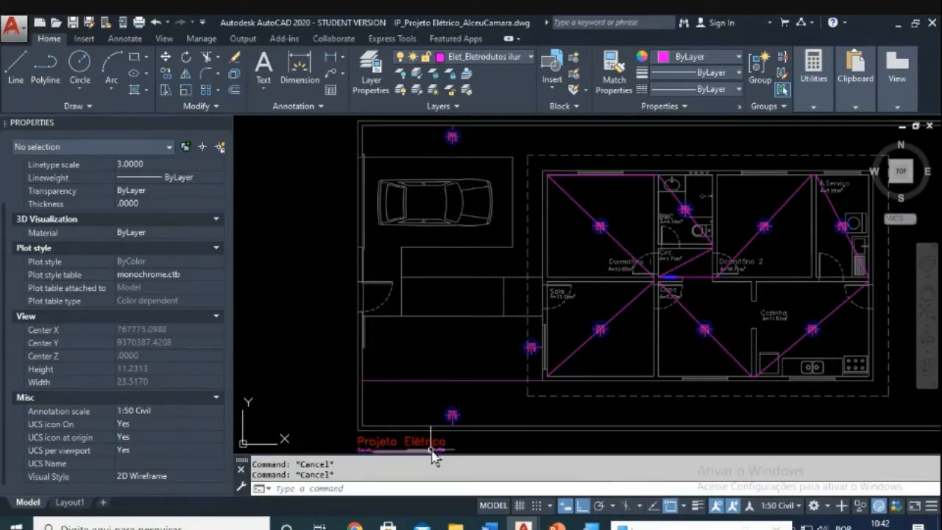
Step: Delete the selected magenta line segment
{"action": "left_click", "coordinate": [452, 398]}
{"action": "left_click", "coordinate": [452, 363]}
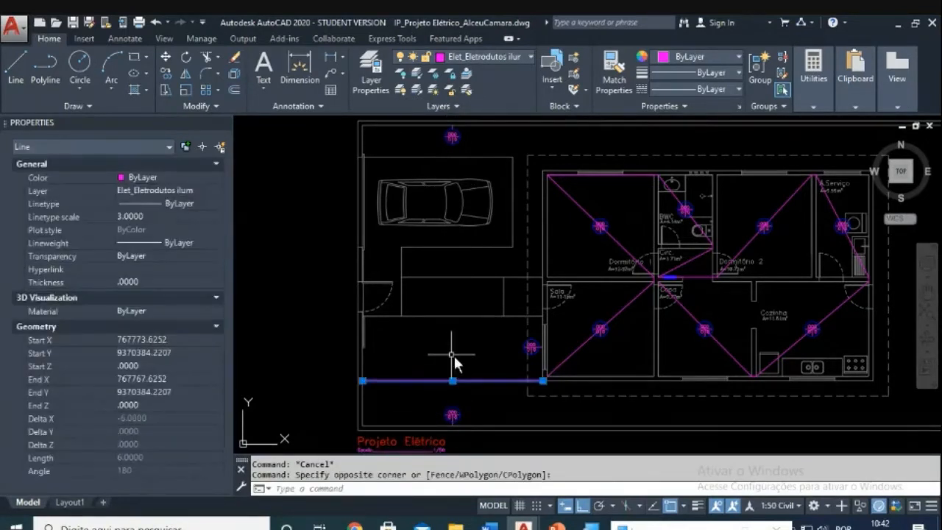
{"action": "key", "text": "Delete"}
{"action": "scroll", "coordinate": [517, 264], "scroll_direction": "down", "scroll_amount": 3}
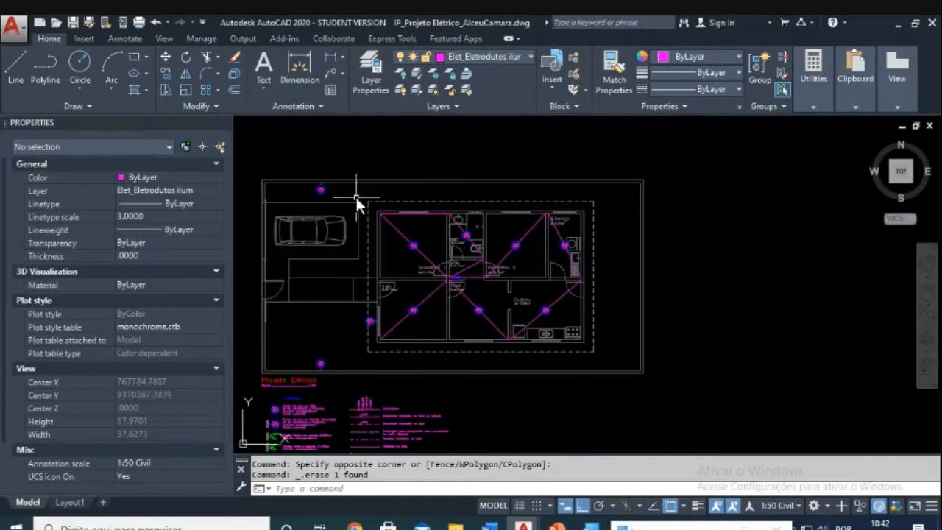
Step: Copy both the top and bottom fixtures to the right of the lot
{"action": "key", "text": "Escape"}
{"action": "key", "text": "Escape"}
{"action": "type", "text": "co"}
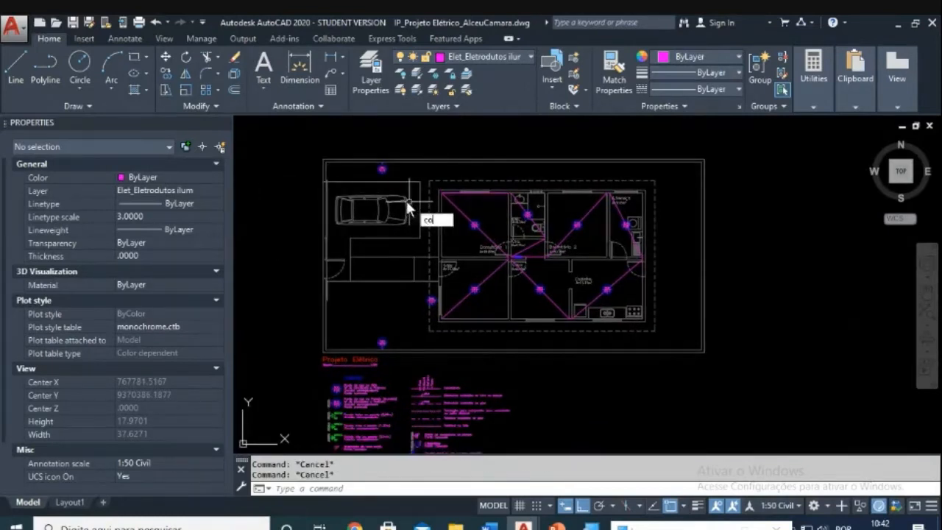
{"action": "key", "text": "Return"}
{"action": "left_click", "coordinate": [371, 139]}
{"action": "left_click", "coordinate": [412, 209]}
{"action": "left_click", "coordinate": [371, 322]}
{"action": "left_click", "coordinate": [398, 351]}
{"action": "key", "text": "Return"}
{"action": "left_click", "coordinate": [406, 365]}
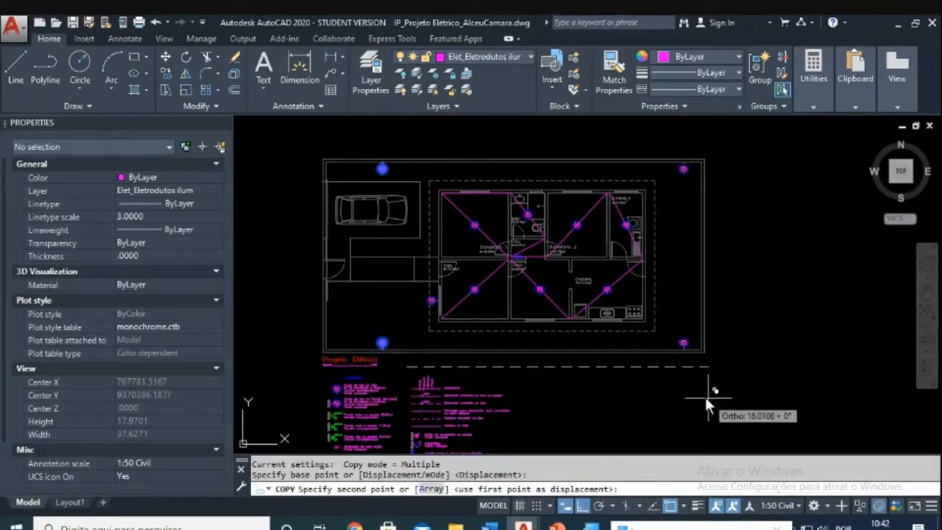
{"action": "left_click", "coordinate": [743, 395]}
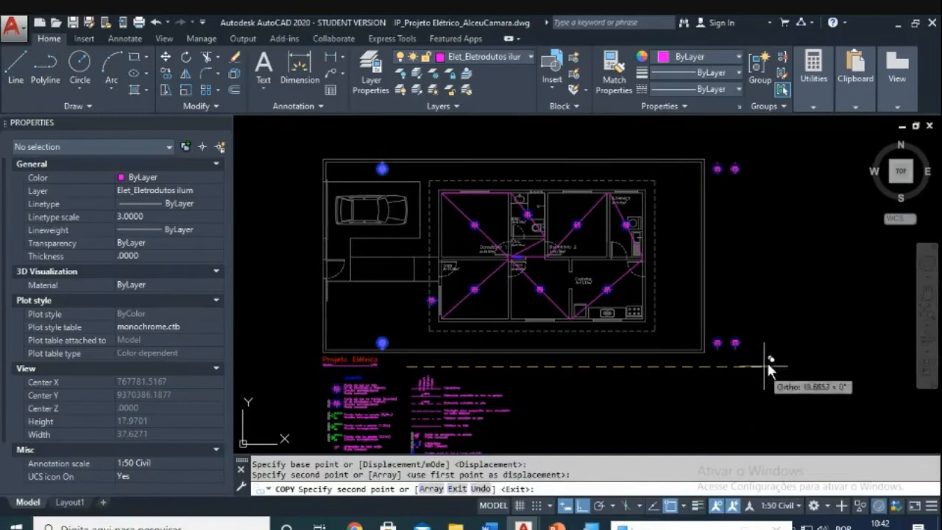
{"action": "middle_click_drag", "start_coordinate": [774, 356], "coordinate": [765, 353]}
{"action": "scroll", "coordinate": [671, 282], "scroll_direction": "up", "scroll_amount": 3}
{"action": "key", "text": "Escape"}
{"action": "key", "text": "Escape"}
{"action": "key", "text": "Escape"}
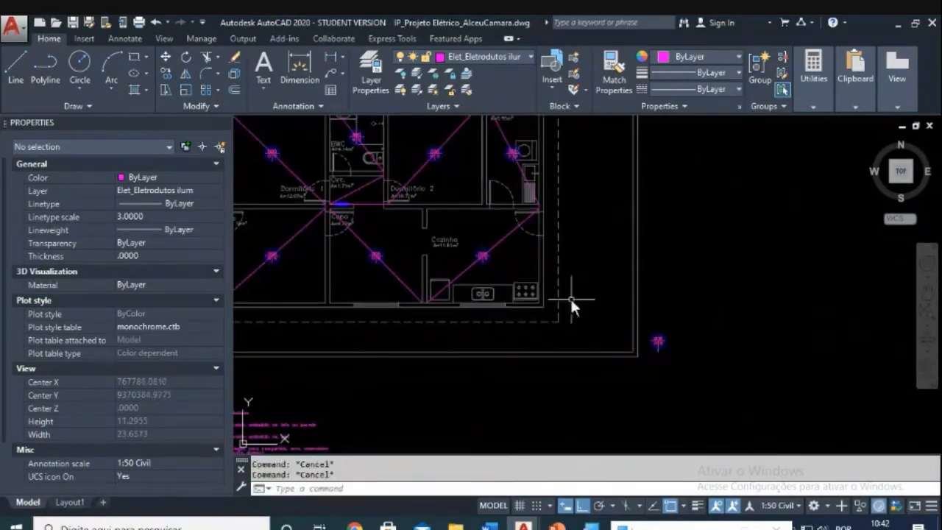
{"action": "scroll", "coordinate": [547, 399], "scroll_direction": "up", "scroll_amount": 2}
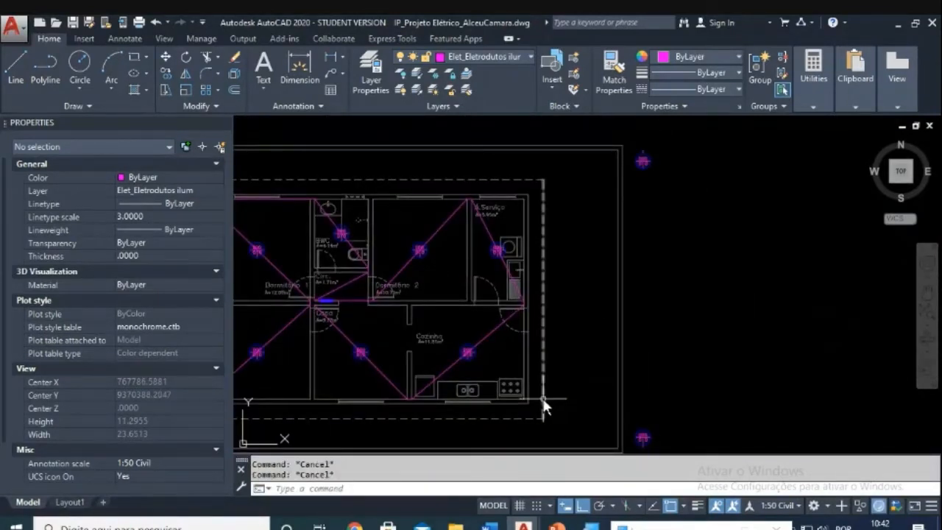
Step: Draw a vertical line east of the house with L
{"action": "type", "text": "l"}
{"action": "key", "text": "Return"}
{"action": "left_click", "coordinate": [526, 399]}
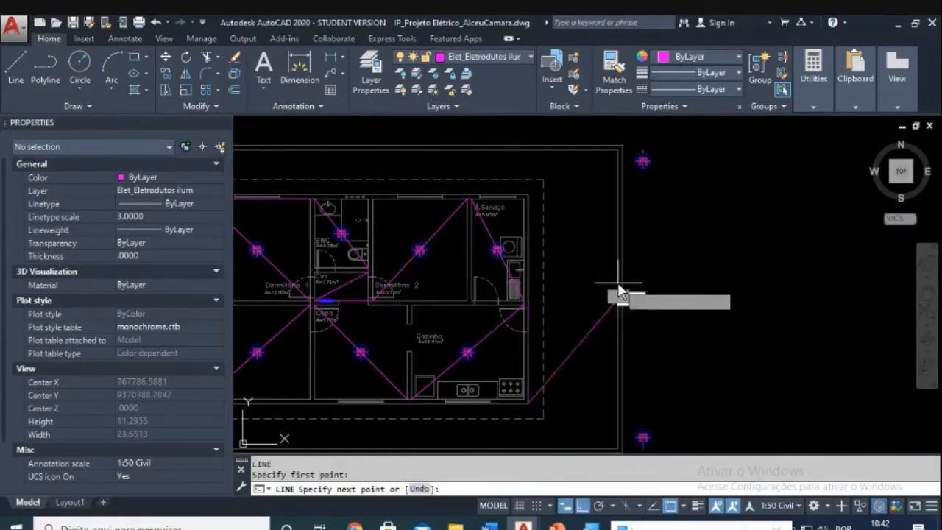
{"action": "key", "text": "Escape"}
{"action": "type", "text": "l"}
{"action": "key", "text": "Return"}
{"action": "left_click", "coordinate": [573, 350]}
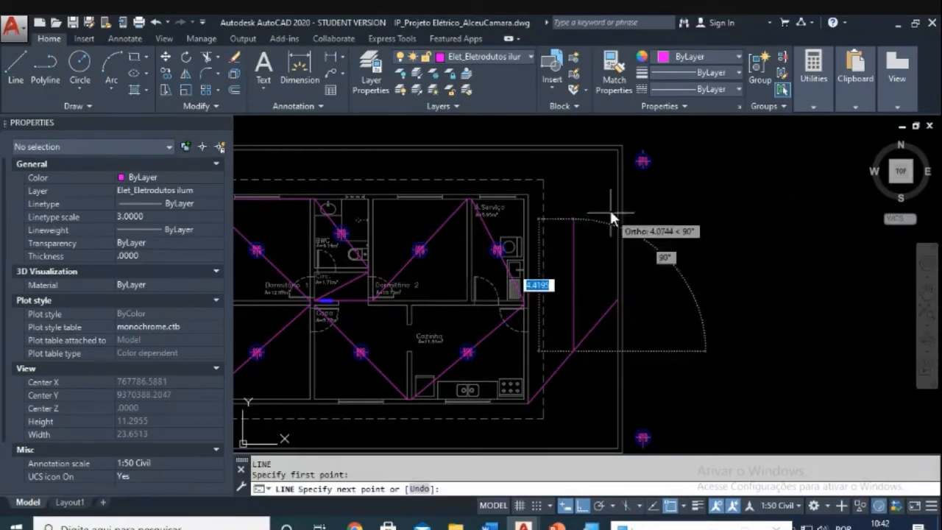
{"action": "left_click", "coordinate": [587, 124]}
{"action": "key", "text": "Escape"}
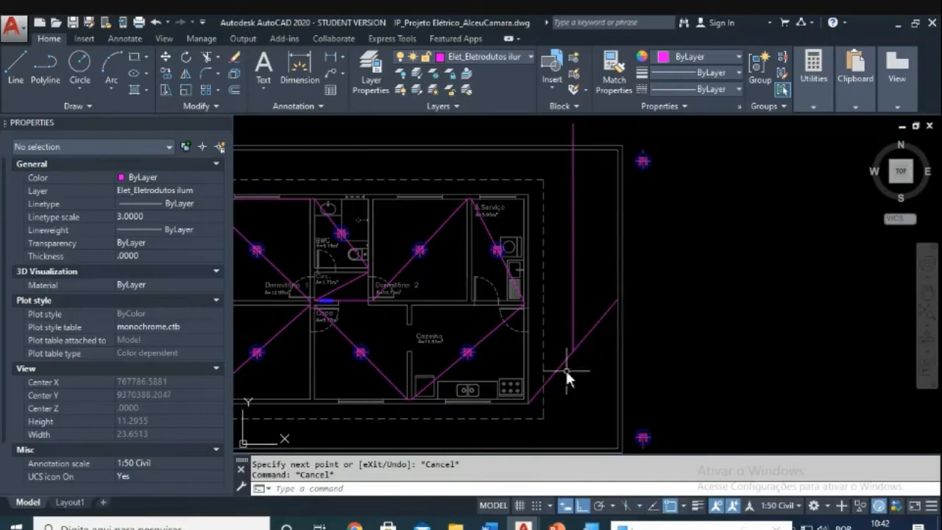
Step: Erase the stray line segment with E using a selection window
{"action": "type", "text": "e"}
{"action": "key", "text": "Return"}
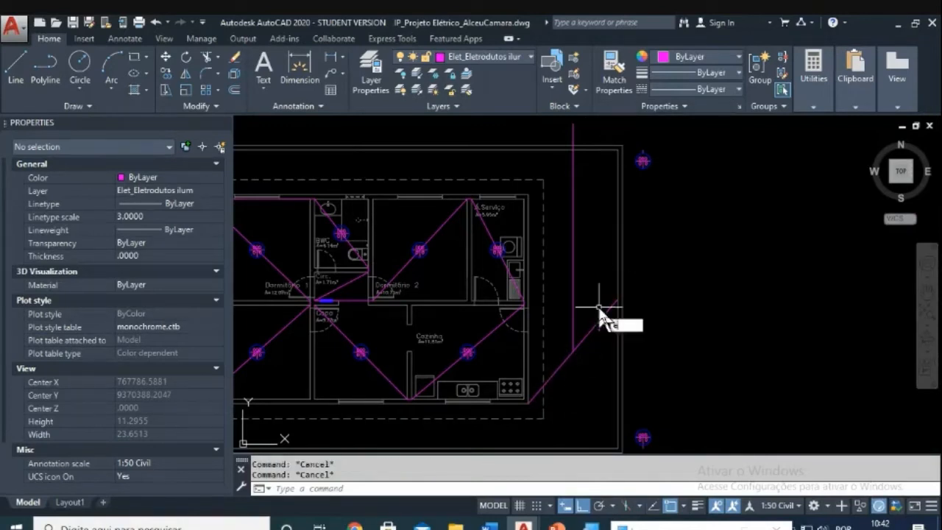
{"action": "left_click", "coordinate": [603, 300]}
{"action": "left_click", "coordinate": [594, 313]}
{"action": "key", "text": "Return"}
{"action": "key", "text": "Escape"}
{"action": "key", "text": "Escape"}
{"action": "scroll", "coordinate": [668, 259], "scroll_direction": "down", "scroll_amount": 2}
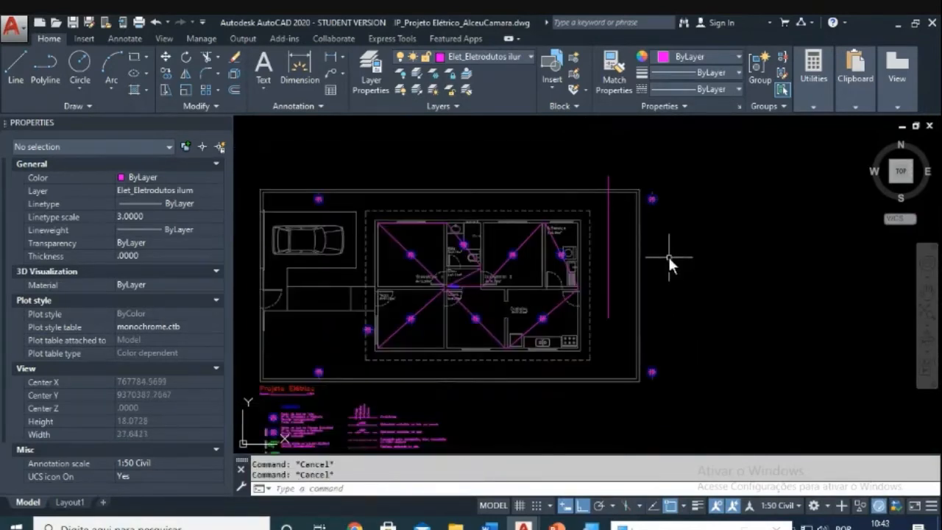
Step: Move the two right-side outdoor lights to the end of the vertical border line
{"action": "type", "text": "m"}
{"action": "key", "text": "Return"}
{"action": "left_click", "coordinate": [703, 166]}
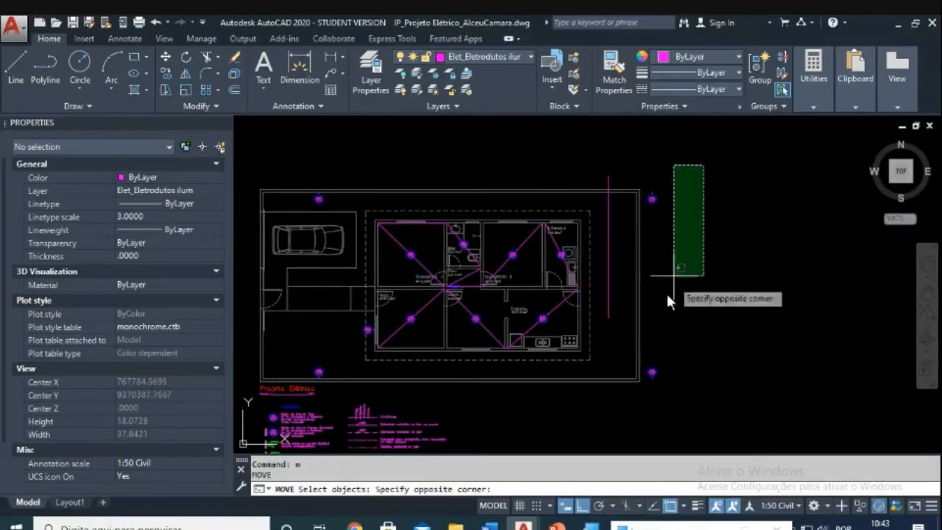
{"action": "left_click", "coordinate": [642, 396]}
{"action": "key", "text": "Return"}
{"action": "scroll", "coordinate": [658, 167], "scroll_direction": "up", "scroll_amount": 5}
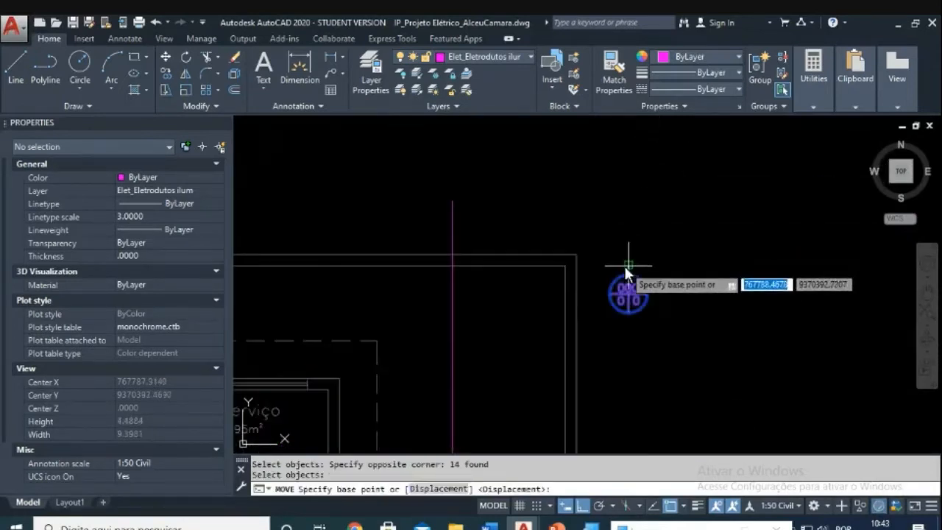
{"action": "left_click", "coordinate": [625, 265]}
{"action": "left_click", "coordinate": [452, 263]}
{"action": "key", "text": "Escape"}
{"action": "key", "text": "Escape"}
Step: Erase the guide line and recentre the view on the house plan
{"action": "key", "text": "Return"}
{"action": "left_click", "coordinate": [479, 352]}
{"action": "scroll", "coordinate": [494, 323], "scroll_direction": "up", "scroll_amount": 5}
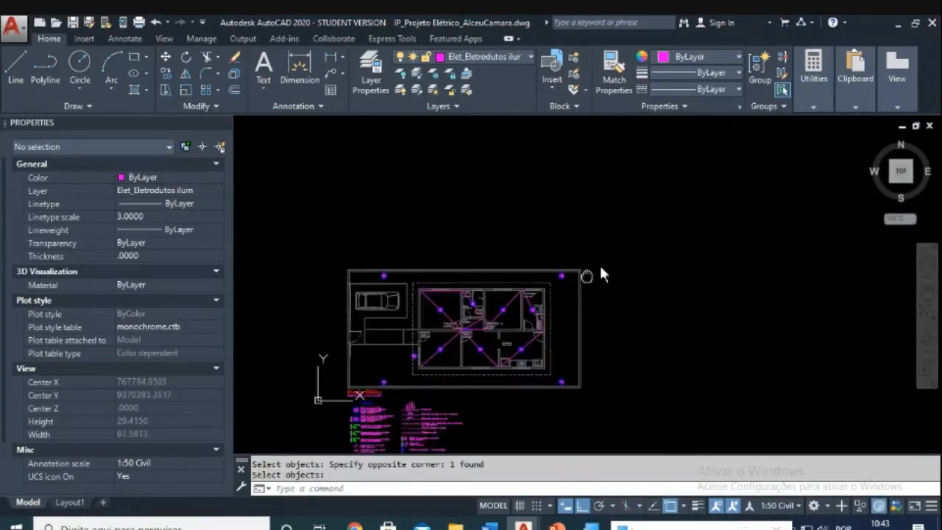
{"action": "middle_click_drag", "start_coordinate": [537, 278], "coordinate": [568, 247]}
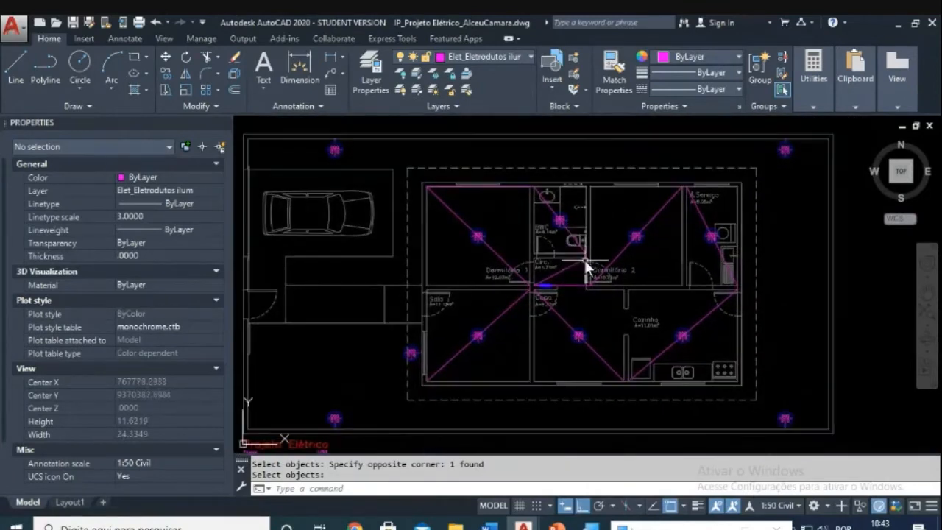
{"action": "scroll", "coordinate": [566, 287], "scroll_direction": "up", "scroll_amount": 2}
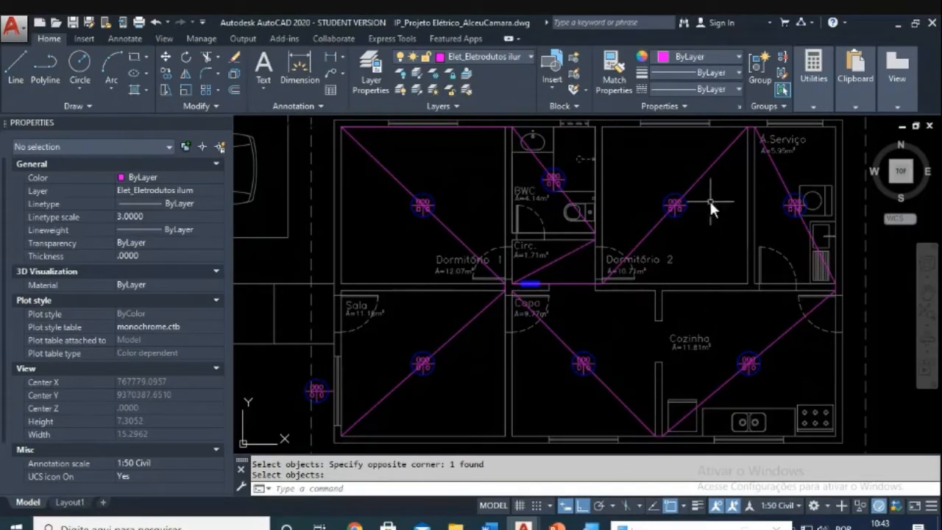
{"action": "scroll", "coordinate": [551, 342], "scroll_direction": "up", "scroll_amount": 5}
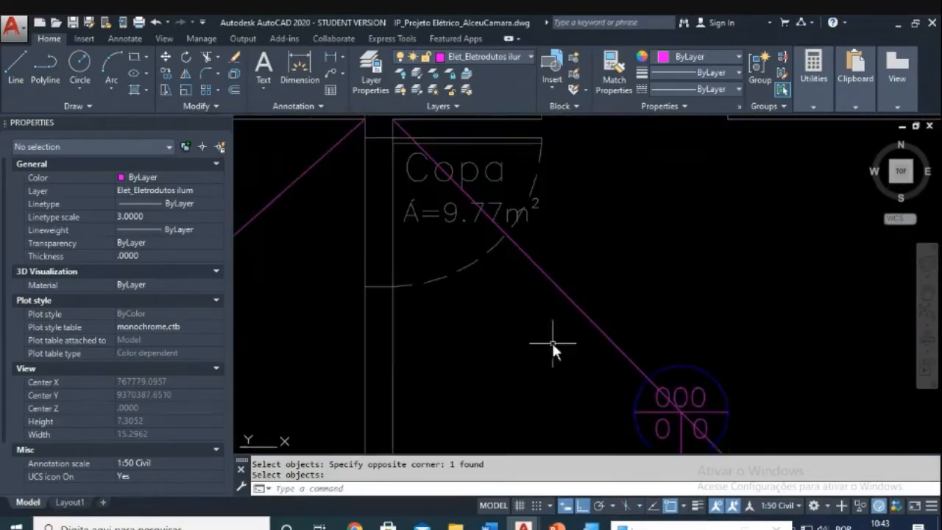
Step: Delete the diagonal magenta conduit polyline linking the ceiling lights
{"action": "left_click", "coordinate": [583, 311]}
{"action": "scroll", "coordinate": [589, 313], "scroll_direction": "down", "scroll_amount": 8}
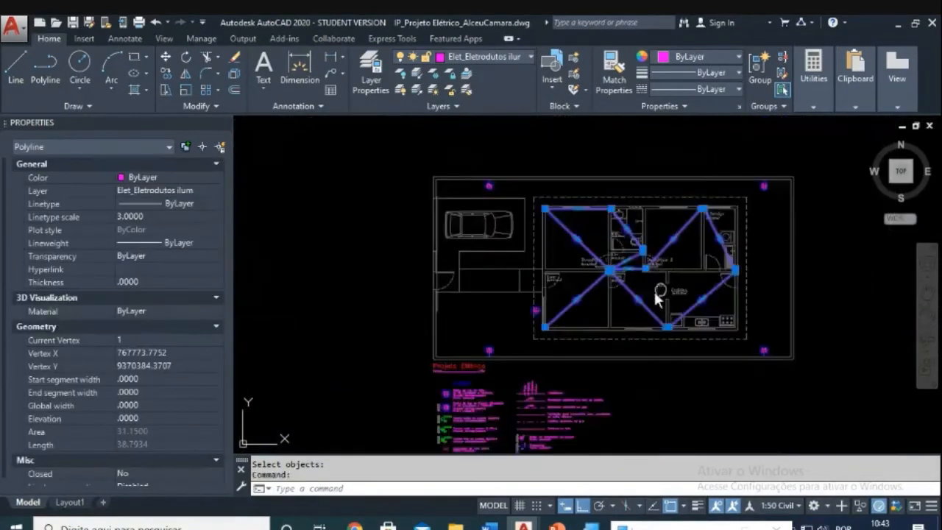
{"action": "scroll", "coordinate": [576, 293], "scroll_direction": "up", "scroll_amount": 5}
{"action": "key", "text": "Escape"}
{"action": "scroll", "coordinate": [570, 273], "scroll_direction": "up", "scroll_amount": 1}
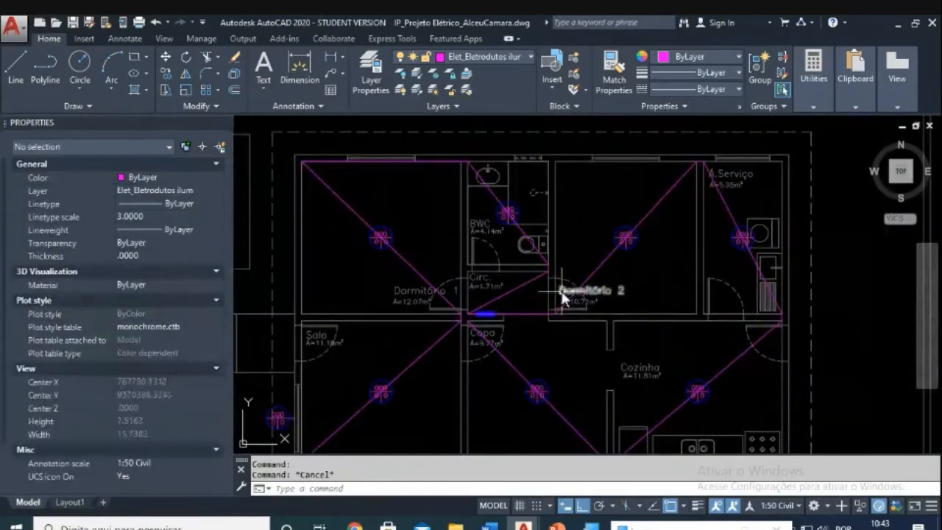
{"action": "left_click", "coordinate": [581, 288]}
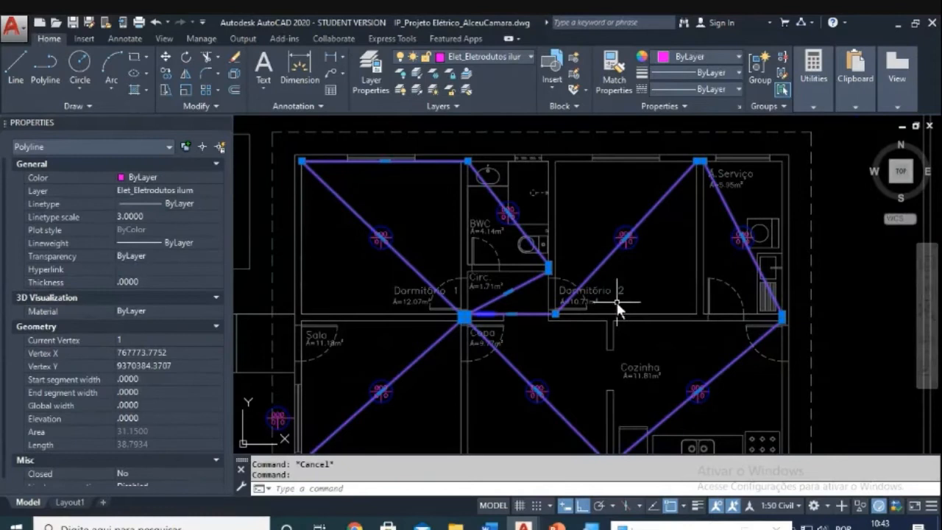
{"action": "key", "text": "Delete"}
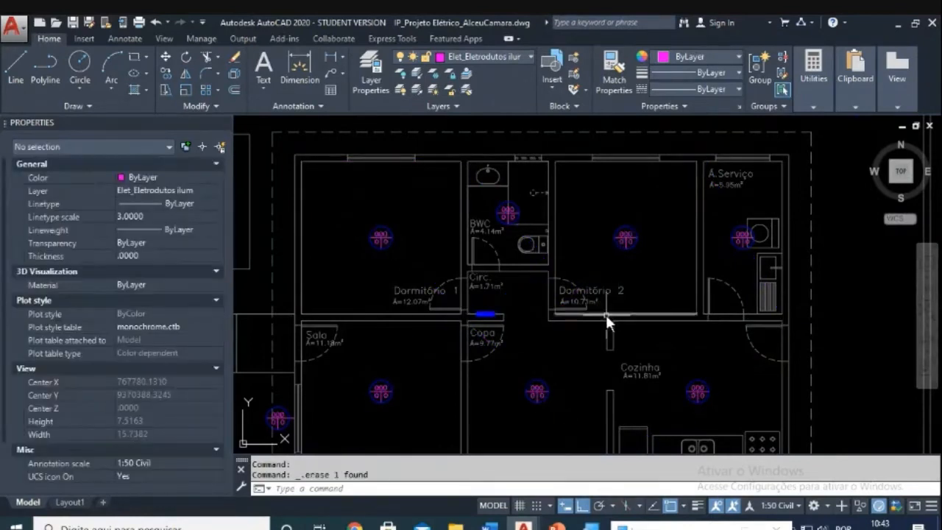
{"action": "scroll", "coordinate": [633, 295], "scroll_direction": "down", "scroll_amount": 3}
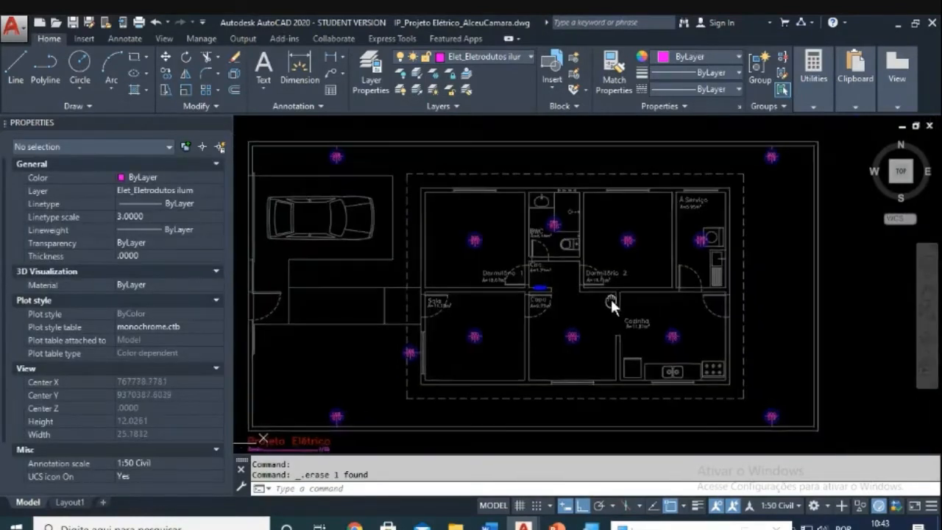
{"action": "middle_click_drag", "start_coordinate": [610, 299], "coordinate": [620, 292]}
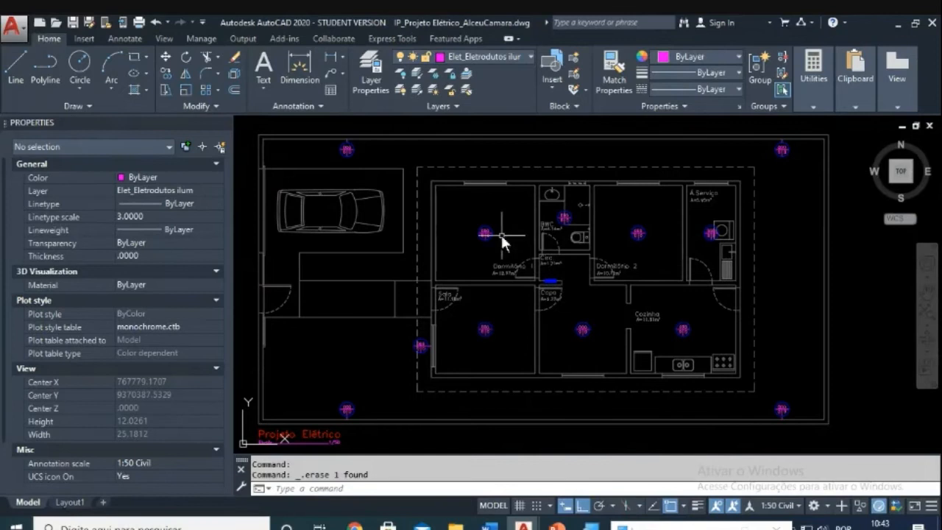
{"action": "scroll", "coordinate": [542, 296], "scroll_direction": "up", "scroll_amount": 2}
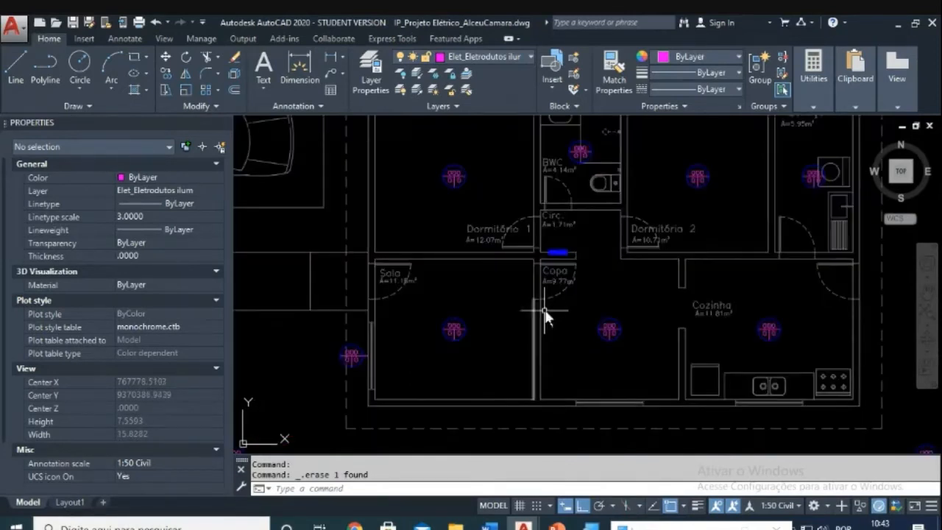
{"action": "left_click", "coordinate": [107, 60]}
{"action": "scroll", "coordinate": [717, 320], "scroll_direction": "up", "scroll_amount": 3}
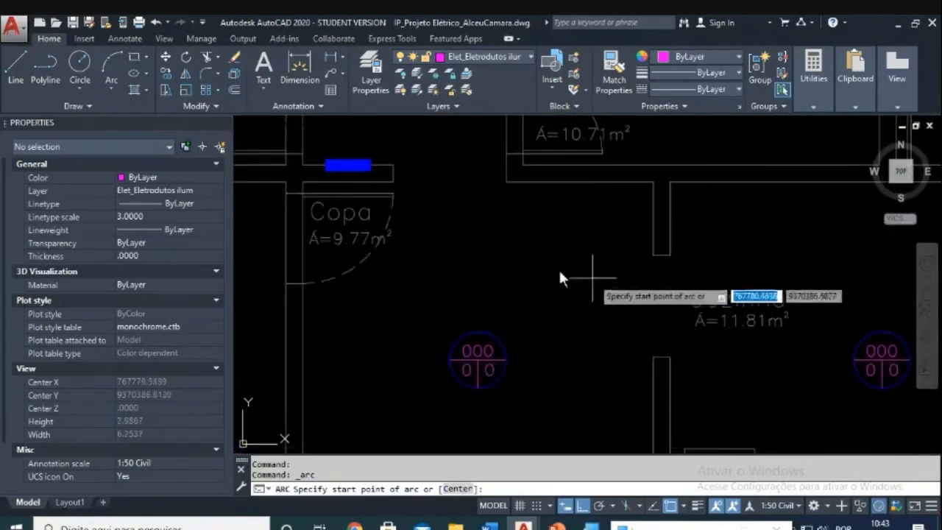
{"action": "left_click", "coordinate": [336, 169]}
{"action": "scroll", "coordinate": [600, 268], "scroll_direction": "down", "scroll_amount": 3}
{"action": "scroll", "coordinate": [552, 267], "scroll_direction": "up", "scroll_amount": 2}
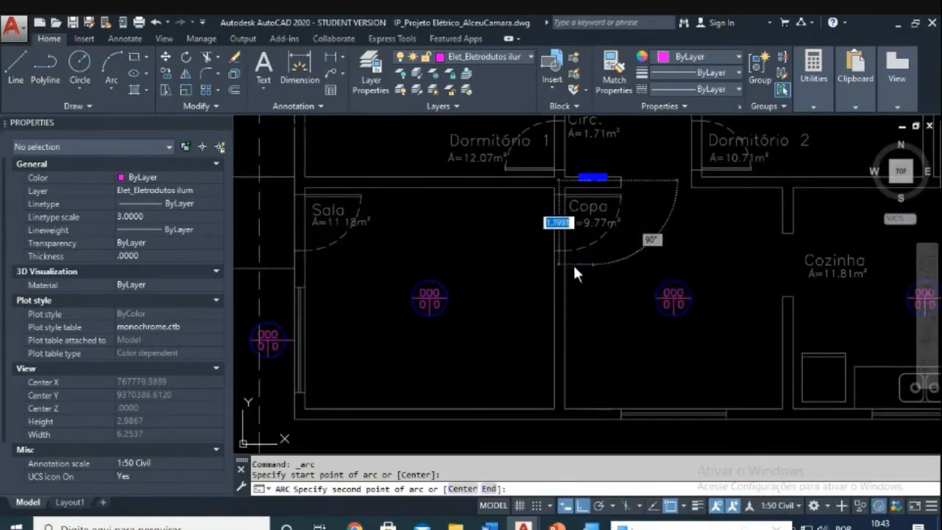
{"action": "key", "text": "F8"}
{"action": "left_click", "coordinate": [553, 254]}
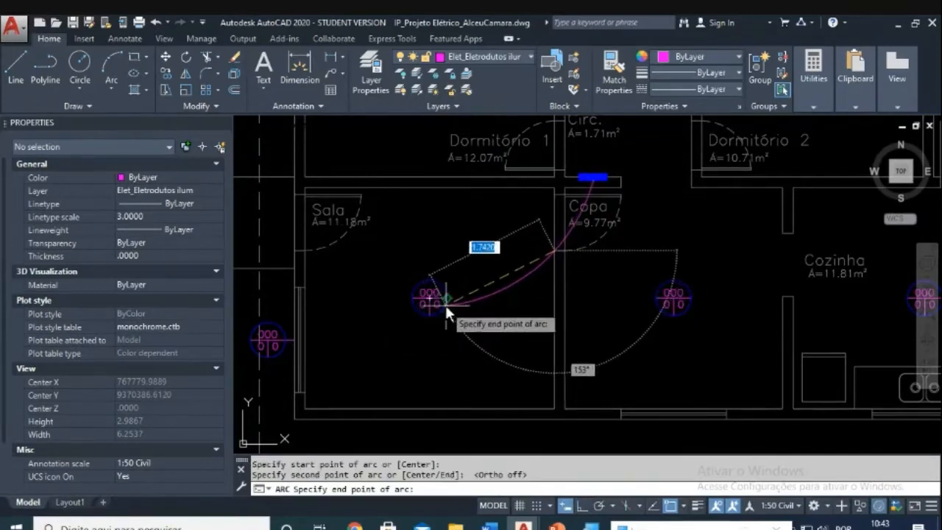
{"action": "left_click", "coordinate": [446, 302]}
{"action": "key", "text": "Escape"}
{"action": "key", "text": "Escape"}
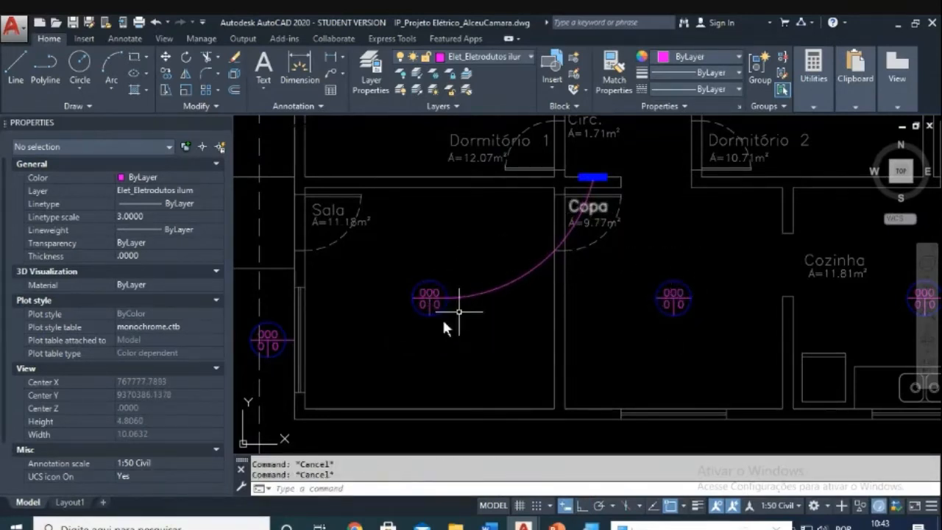
{"action": "type", "text": "e"}
{"action": "key", "text": "Return"}
{"action": "left_click", "coordinate": [530, 256]}
{"action": "left_click", "coordinate": [513, 270]}
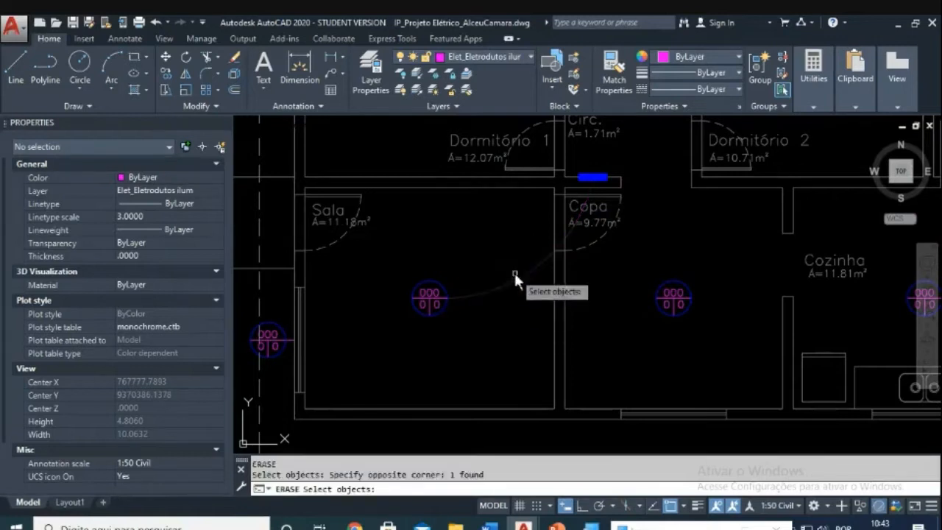
{"action": "key", "text": "Return"}
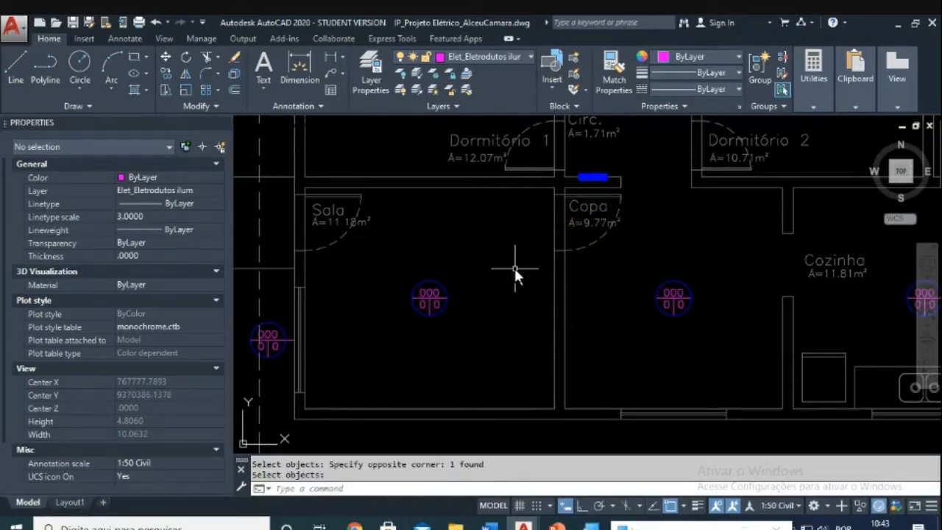
Step: Draw a spline conduit from the Sala light through Copa to the blue panel
{"action": "type", "text": "spl"}
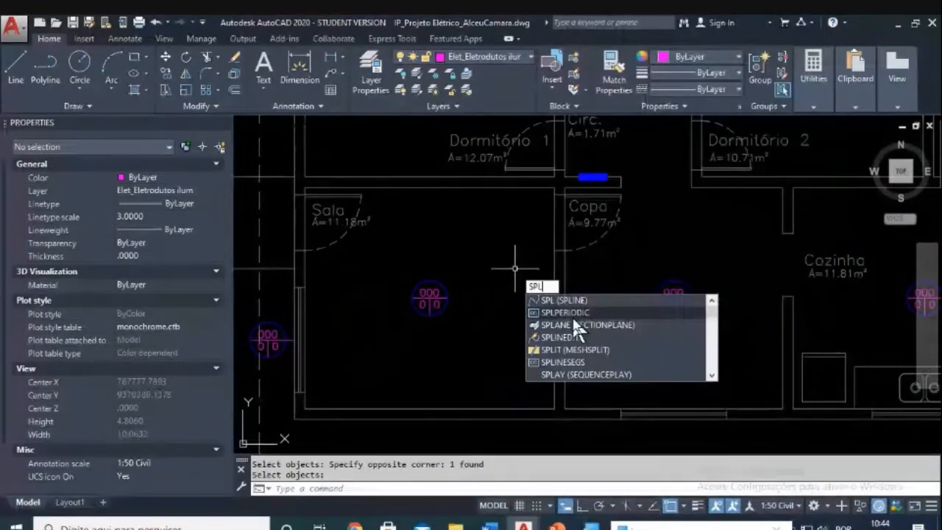
{"action": "key", "text": "Return"}
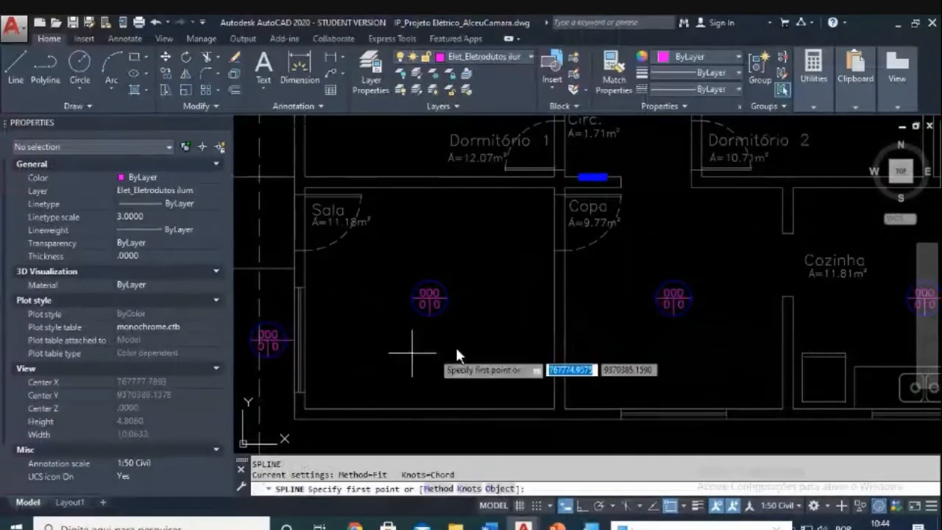
{"action": "left_click", "coordinate": [443, 298]}
{"action": "scroll", "coordinate": [478, 292], "scroll_direction": "up", "scroll_amount": 2}
{"action": "left_click", "coordinate": [572, 269]}
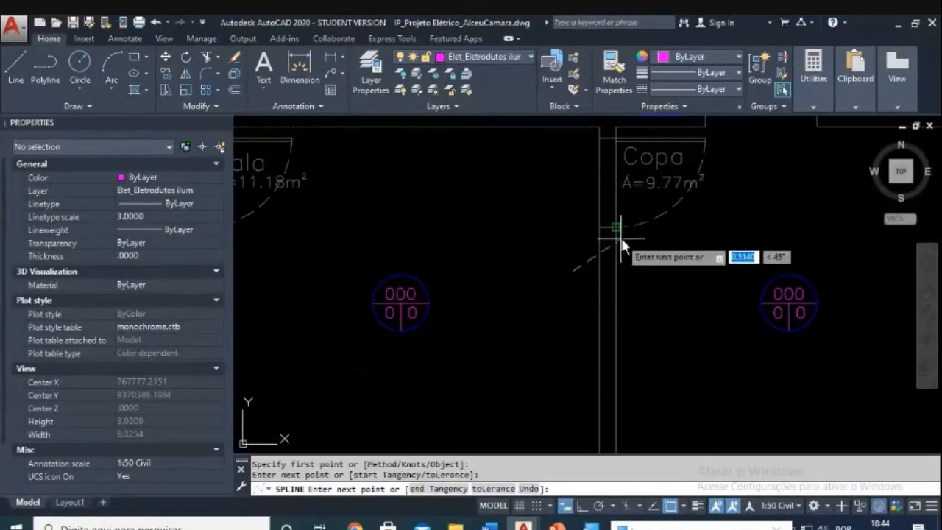
{"action": "scroll", "coordinate": [651, 206], "scroll_direction": "up", "scroll_amount": 4}
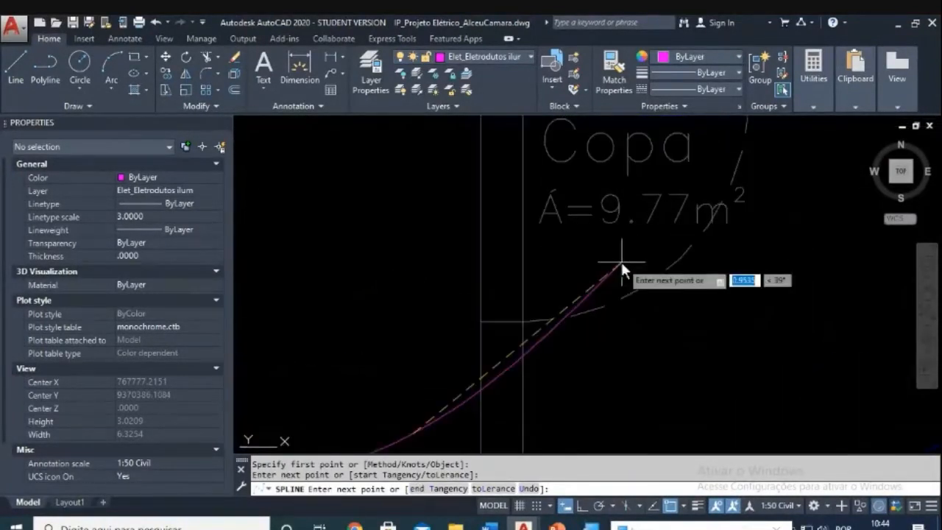
{"action": "left_click", "coordinate": [622, 256]}
{"action": "middle_click_drag", "start_coordinate": [627, 240], "coordinate": [609, 379]}
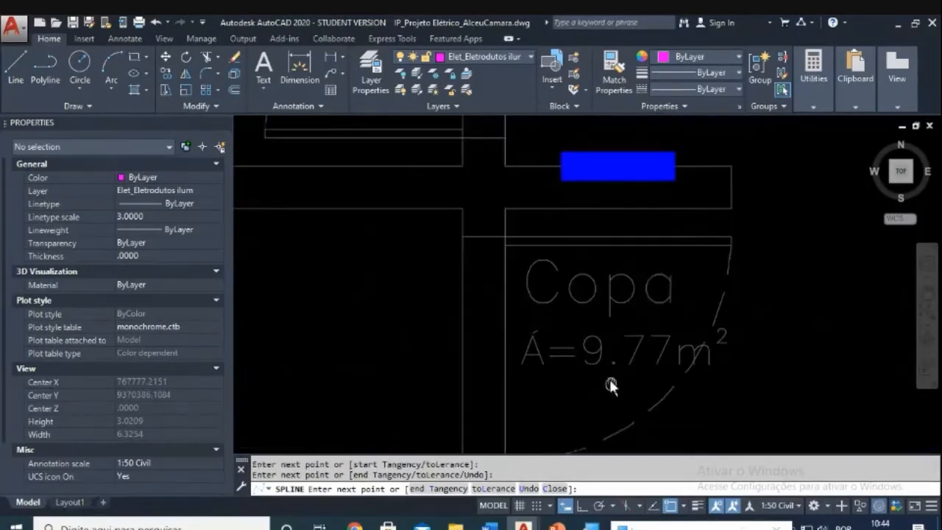
{"action": "left_click", "coordinate": [627, 170]}
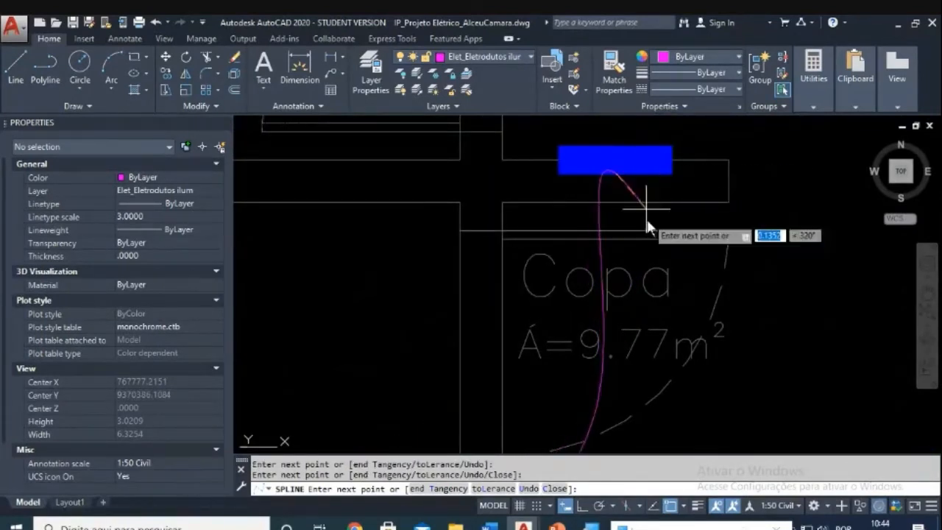
{"action": "scroll", "coordinate": [675, 212], "scroll_direction": "down", "scroll_amount": 3}
{"action": "middle_click_drag", "start_coordinate": [694, 180], "coordinate": [702, 292]}
{"action": "scroll", "coordinate": [688, 247], "scroll_direction": "down", "scroll_amount": 2}
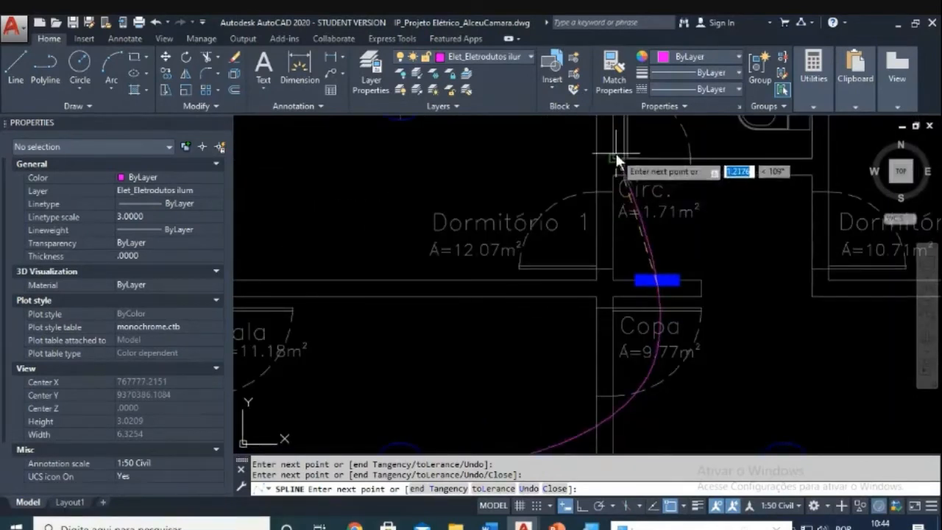
{"action": "key", "text": "Return"}
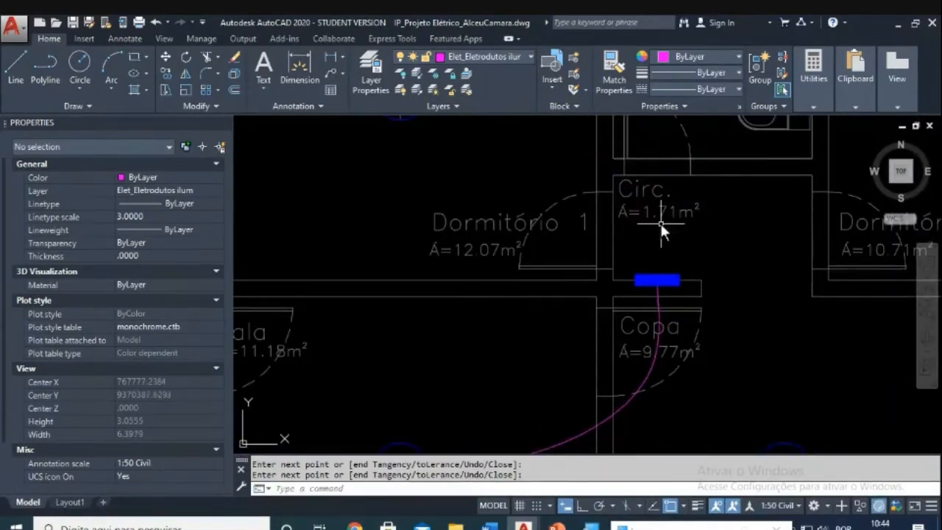
{"action": "scroll", "coordinate": [660, 223], "scroll_direction": "down", "scroll_amount": 4}
{"action": "scroll", "coordinate": [614, 295], "scroll_direction": "up", "scroll_amount": 3}
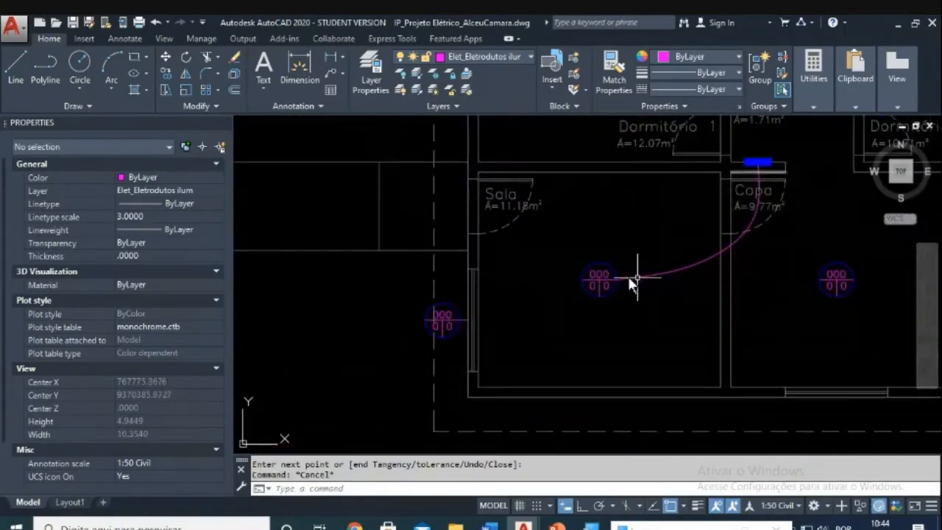
{"action": "scroll", "coordinate": [660, 288], "scroll_direction": "down", "scroll_amount": 3}
{"action": "scroll", "coordinate": [581, 242], "scroll_direction": "up", "scroll_amount": 3}
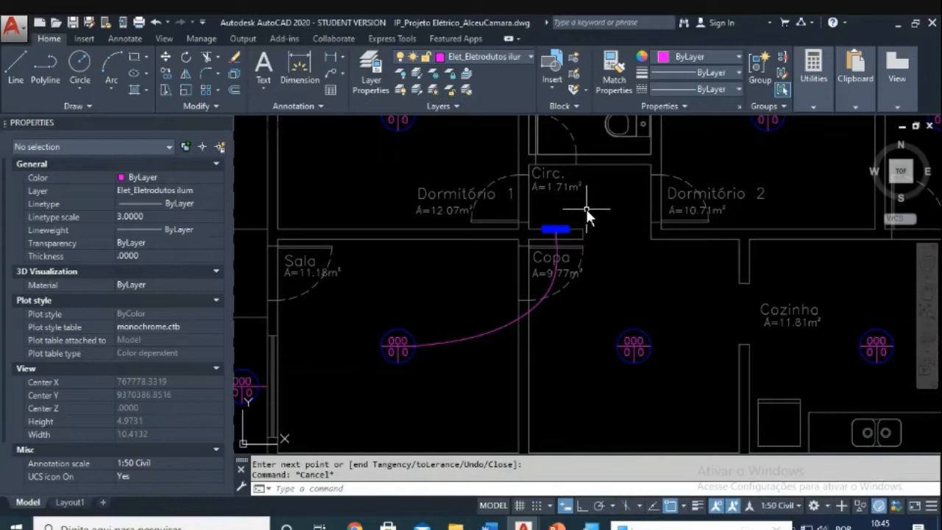
{"action": "scroll", "coordinate": [587, 246], "scroll_direction": "down", "scroll_amount": 3}
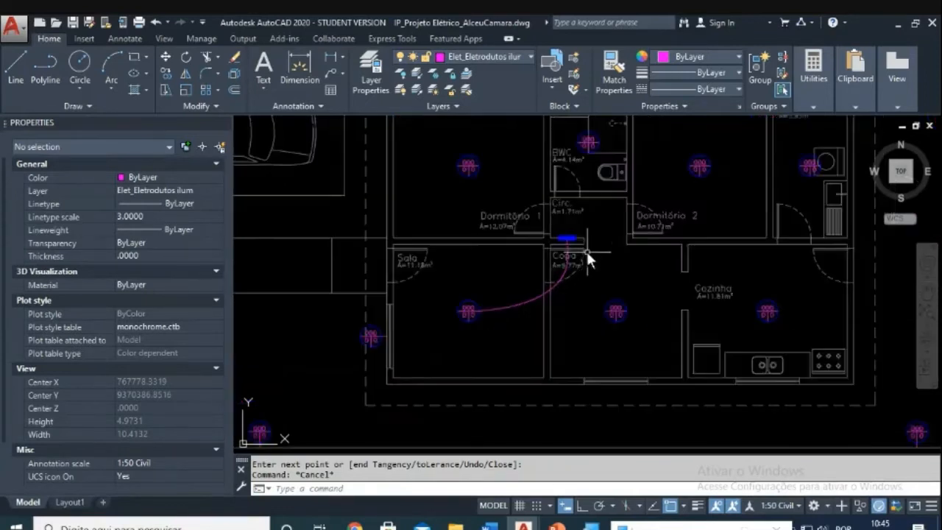
{"action": "scroll", "coordinate": [593, 246], "scroll_direction": "up", "scroll_amount": 2}
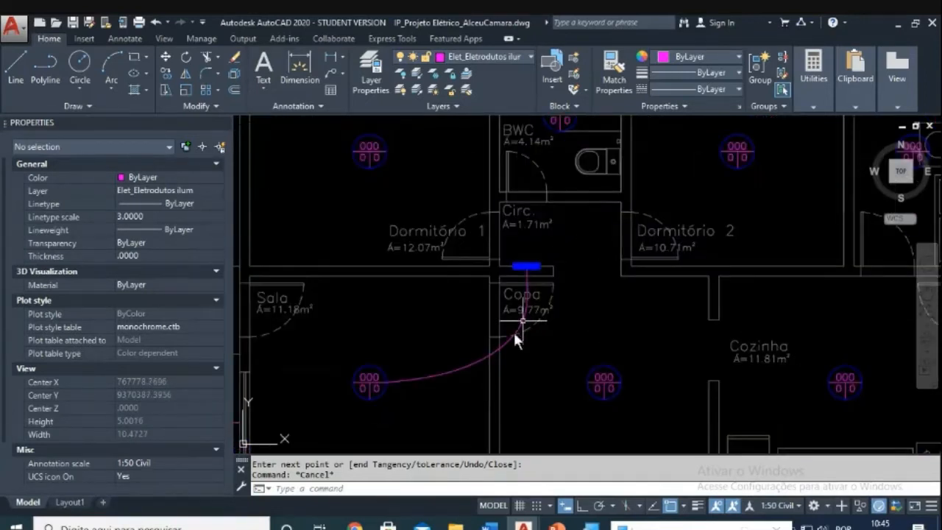
{"action": "mouse_move", "coordinate": [354, 524]}
{"action": "left_click", "coordinate": [306, 489]}
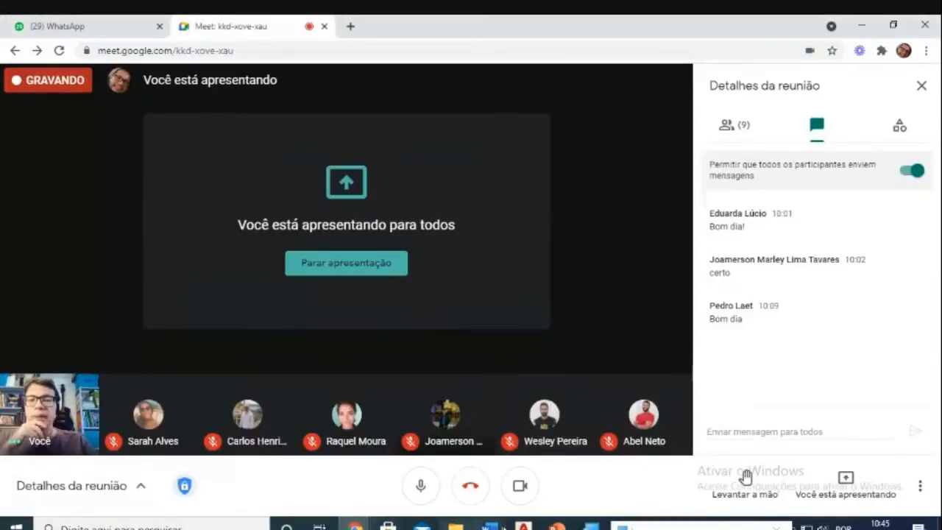
{"action": "mouse_move", "coordinate": [523, 524]}
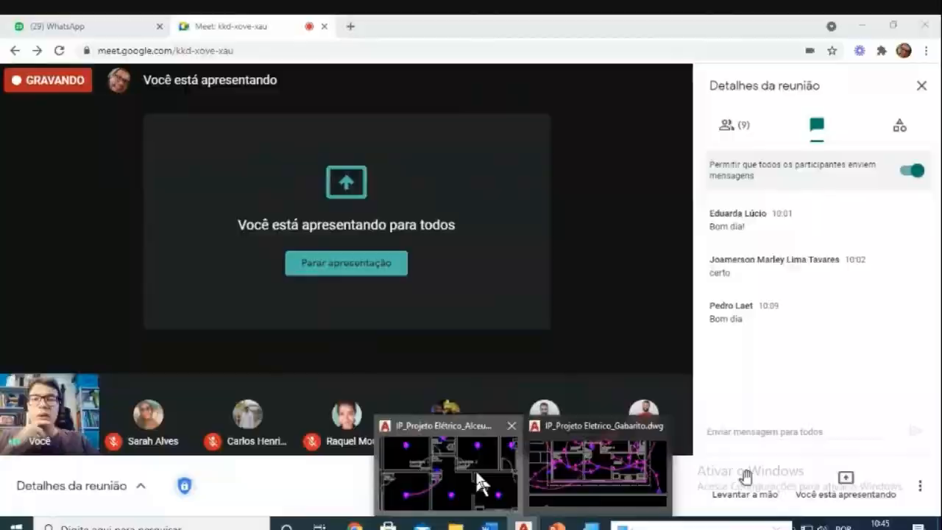
{"action": "left_click", "coordinate": [480, 484]}
{"action": "scroll", "coordinate": [553, 207], "scroll_direction": "up", "scroll_amount": 3}
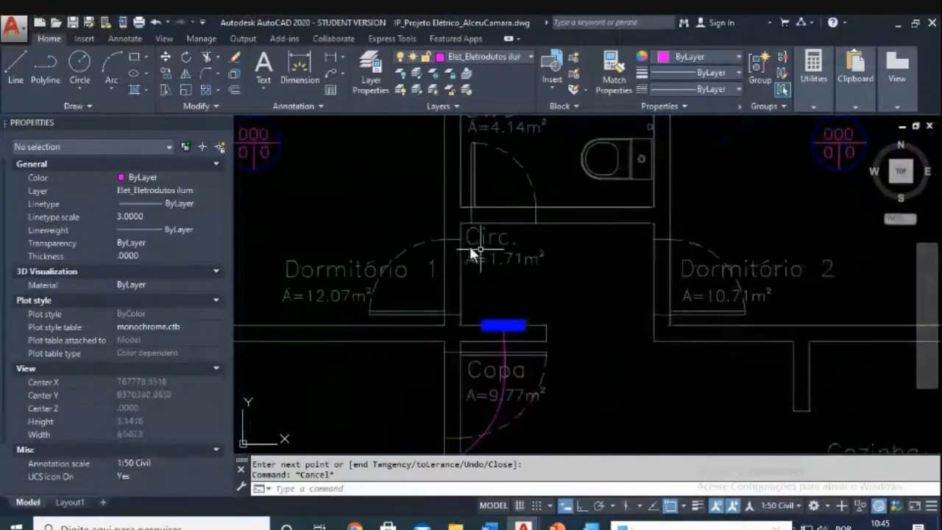
Step: Draw a diagonal guide line across the Circ. hallway, corner to corner
{"action": "scroll", "coordinate": [447, 244], "scroll_direction": "down", "scroll_amount": 2}
{"action": "scroll", "coordinate": [622, 305], "scroll_direction": "down", "scroll_amount": 2}
{"action": "middle_click_drag", "start_coordinate": [624, 307], "coordinate": [484, 287]}
{"action": "scroll", "coordinate": [432, 257], "scroll_direction": "up", "scroll_amount": 2}
{"action": "type", "text": "m"}
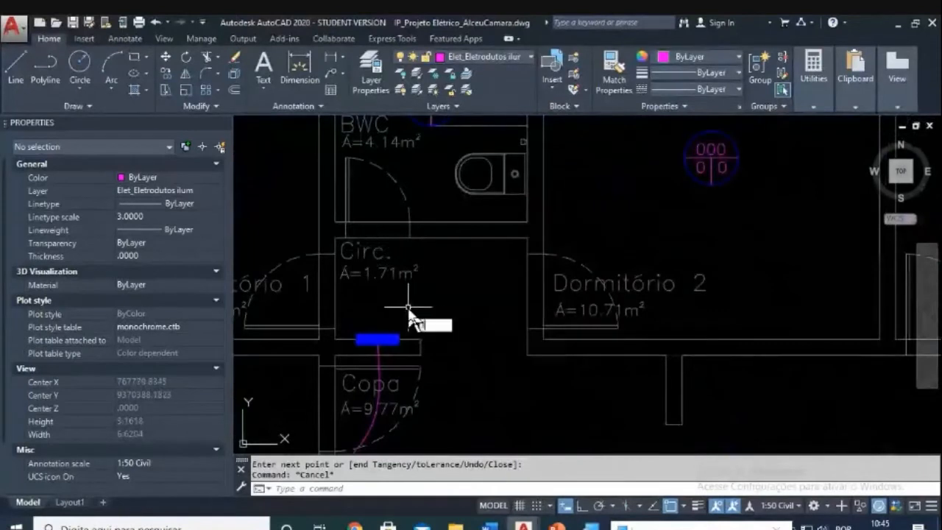
{"action": "key", "text": "Return"}
{"action": "left_click", "coordinate": [339, 335]}
{"action": "left_click", "coordinate": [513, 237]}
{"action": "key", "text": "Escape"}
{"action": "middle_click_drag", "start_coordinate": [514, 270], "coordinate": [561, 319]}
{"action": "key", "text": "Escape"}
{"action": "key", "text": "Escape"}
Step: Copy the Dormitório 2 ceiling light to the centre of the Circ. hallway
{"action": "type", "text": "co"}
{"action": "key", "text": "Return"}
{"action": "left_click", "coordinate": [700, 272]}
{"action": "left_click", "coordinate": [828, 163]}
{"action": "key", "text": "Return"}
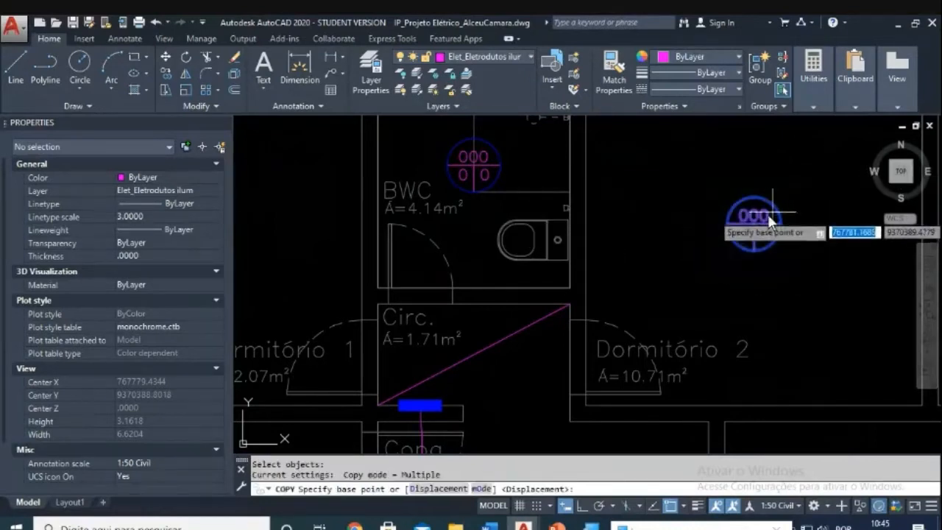
{"action": "left_click", "coordinate": [754, 222]}
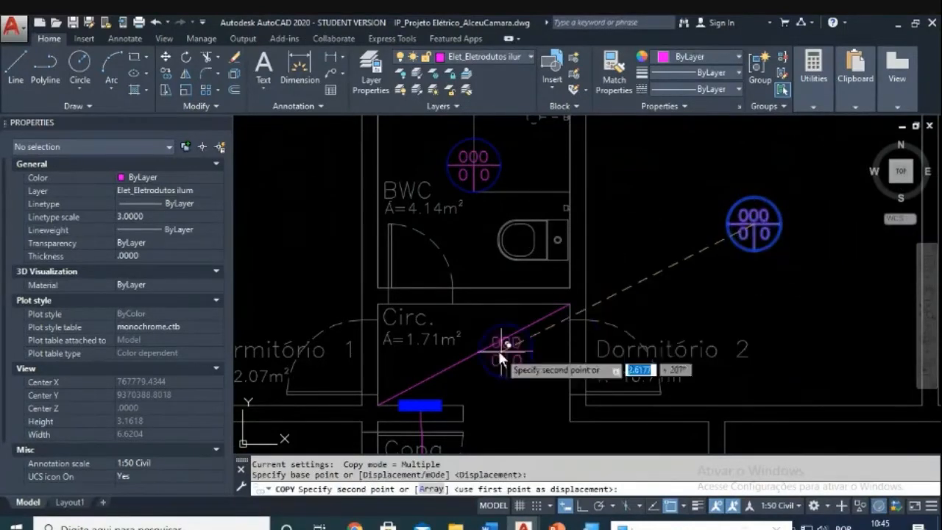
{"action": "left_click", "coordinate": [479, 353]}
{"action": "key", "text": "Escape"}
{"action": "key", "text": "Escape"}
Step: Remove the diagonal guide line from the hallway
{"action": "scroll", "coordinate": [498, 357], "scroll_direction": "up", "scroll_amount": 4}
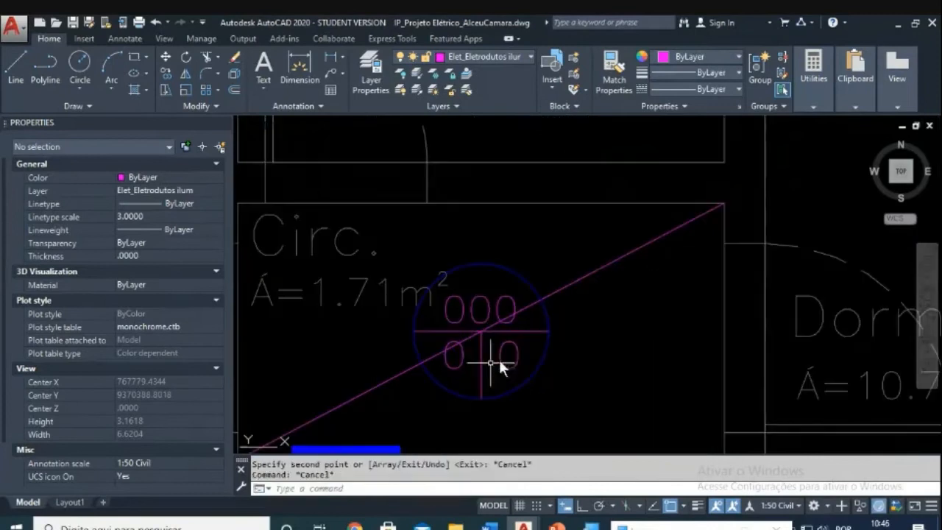
{"action": "left_click", "coordinate": [584, 299]}
{"action": "left_click", "coordinate": [563, 270]}
{"action": "scroll", "coordinate": [607, 285], "scroll_direction": "down", "scroll_amount": 2}
{"action": "scroll", "coordinate": [607, 285], "scroll_direction": "down", "scroll_amount": 4}
{"action": "key", "text": "Escape"}
{"action": "key", "text": "Escape"}
{"action": "middle_click_drag", "start_coordinate": [538, 285], "coordinate": [539, 303]}
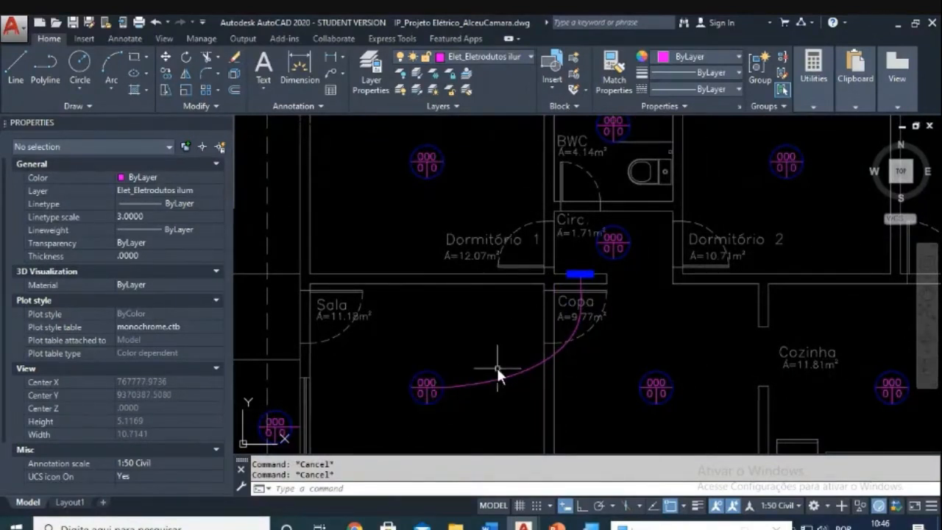
{"action": "scroll", "coordinate": [528, 357], "scroll_direction": "down", "scroll_amount": 5}
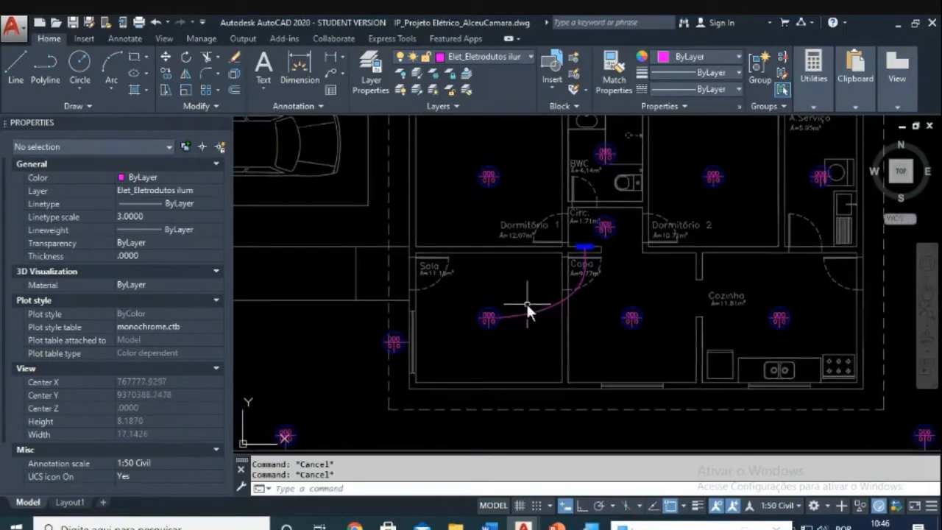
{"action": "scroll", "coordinate": [527, 308], "scroll_direction": "up", "scroll_amount": 3}
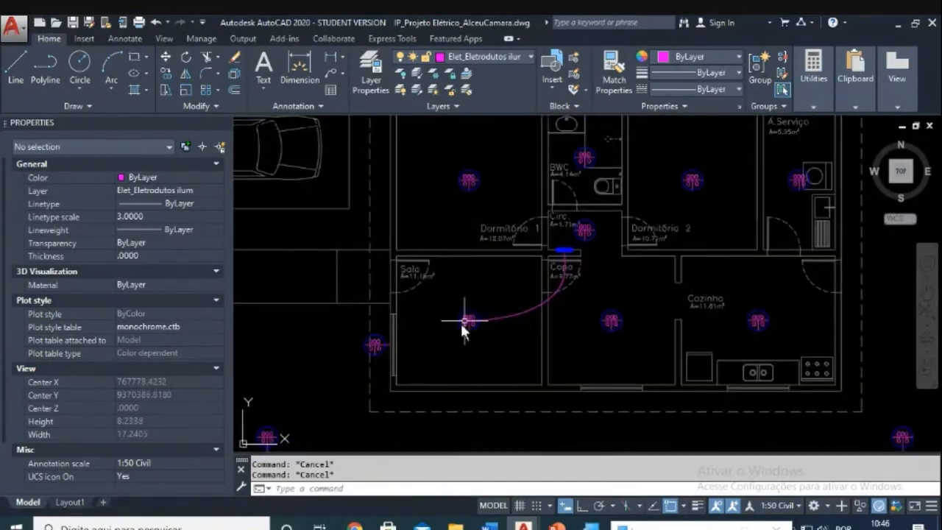
{"action": "mouse_move", "coordinate": [391, 315]}
{"action": "middle_click_drag", "start_coordinate": [476, 310], "coordinate": [520, 184]}
{"action": "middle_click_drag", "start_coordinate": [357, 434], "coordinate": [511, 312]}
{"action": "scroll", "coordinate": [347, 292], "scroll_direction": "up", "scroll_amount": 4}
{"action": "mouse_move", "coordinate": [387, 347]}
{"action": "middle_mouse_down"}
{"action": "mouse_move", "coordinate": [441, 279]}
{"action": "mouse_move", "coordinate": [504, 122]}
{"action": "middle_mouse_up"}
{"action": "scroll", "coordinate": [620, 285], "scroll_direction": "down", "scroll_amount": 4}
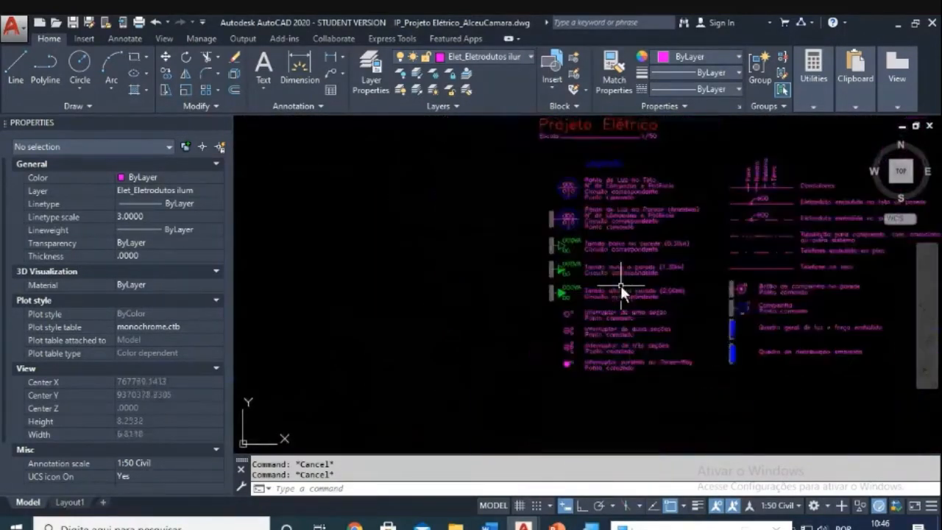
{"action": "middle_click_drag", "start_coordinate": [641, 215], "coordinate": [477, 408]}
{"action": "middle_click_drag", "start_coordinate": [624, 218], "coordinate": [498, 376]}
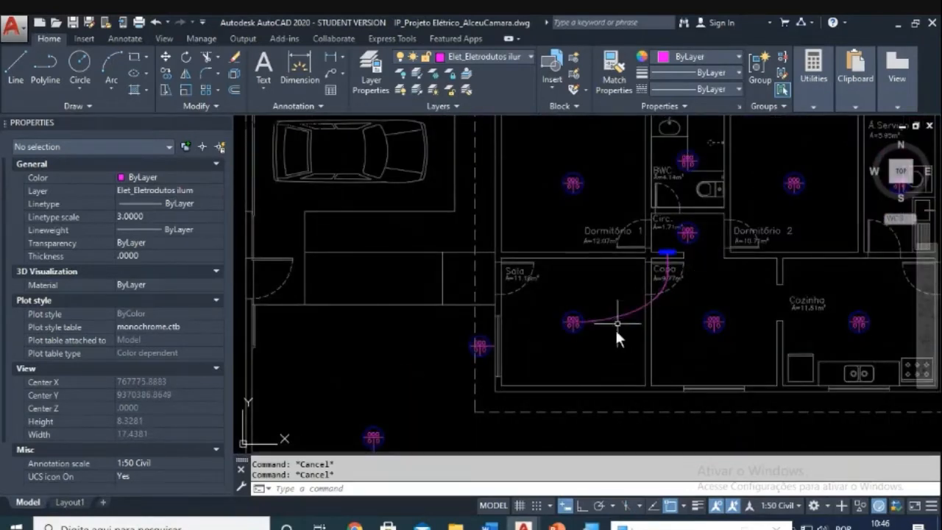
{"action": "scroll", "coordinate": [614, 330], "scroll_direction": "down", "scroll_amount": 5}
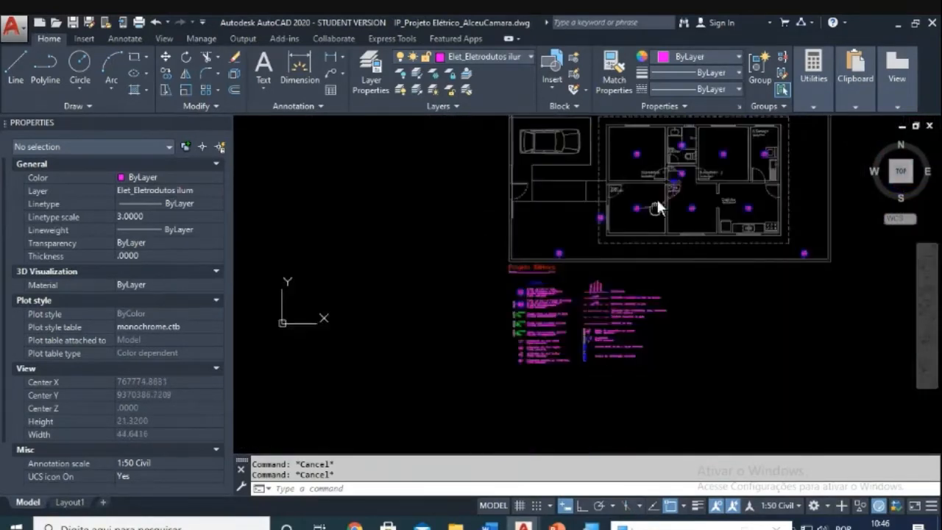
{"action": "scroll", "coordinate": [515, 306], "scroll_direction": "up", "scroll_amount": 4}
{"action": "middle_click_drag", "start_coordinate": [473, 334], "coordinate": [484, 231]}
{"action": "scroll", "coordinate": [447, 345], "scroll_direction": "up", "scroll_amount": 3}
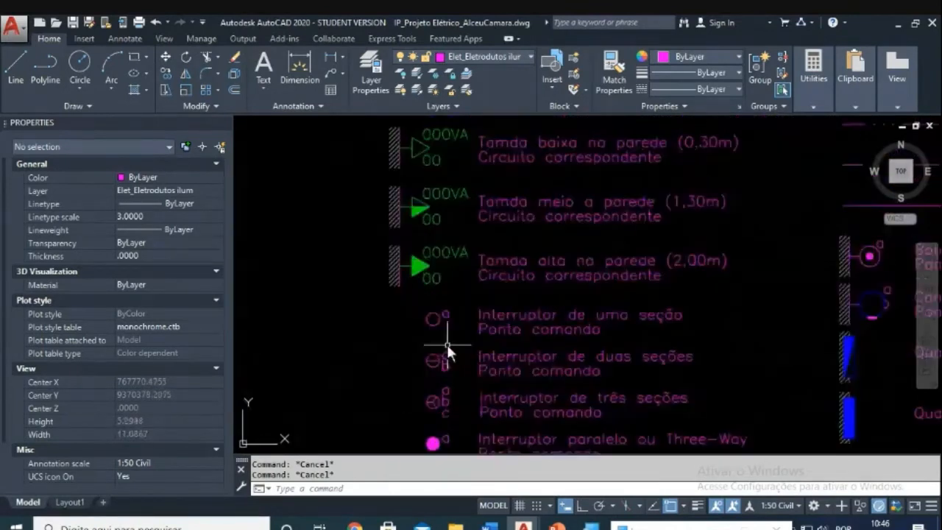
{"action": "scroll", "coordinate": [448, 346], "scroll_direction": "down", "scroll_amount": 5}
{"action": "middle_click_drag", "start_coordinate": [533, 278], "coordinate": [443, 418]}
{"action": "mouse_move", "coordinate": [557, 275]}
{"action": "middle_mouse_down"}
{"action": "mouse_move", "coordinate": [428, 430]}
{"action": "mouse_move", "coordinate": [429, 386]}
{"action": "middle_mouse_up"}
{"action": "scroll", "coordinate": [509, 289], "scroll_direction": "up", "scroll_amount": 4}
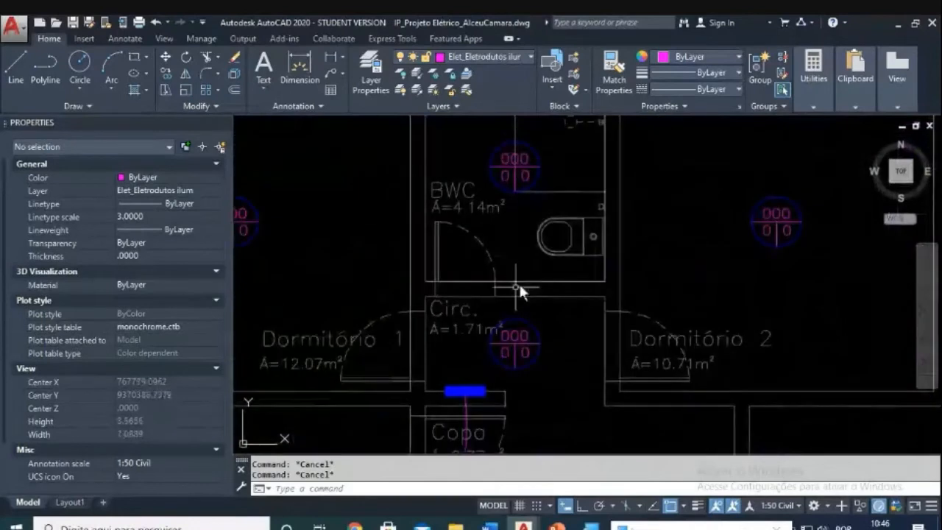
{"action": "middle_click_drag", "start_coordinate": [506, 252], "coordinate": [453, 254]}
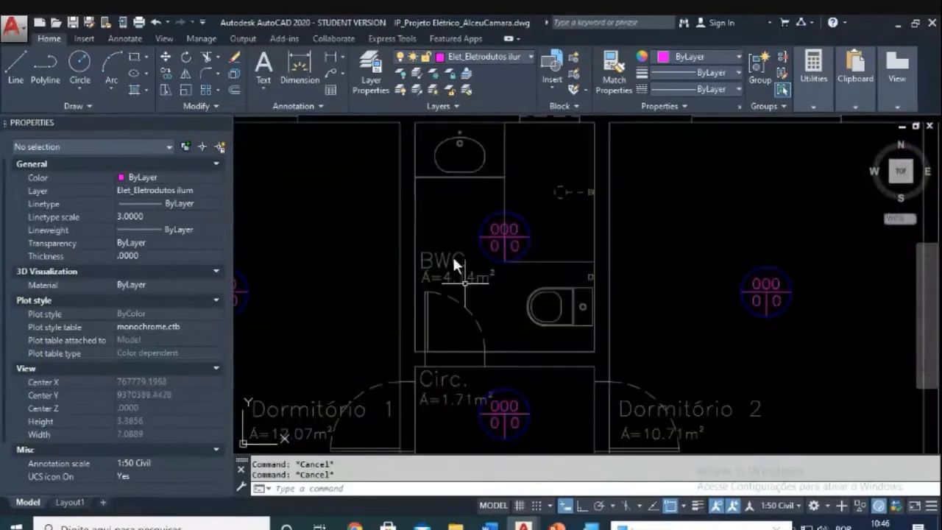
Step: Delete the BWC room outline and bring the legend into view
{"action": "left_click", "coordinate": [503, 349]}
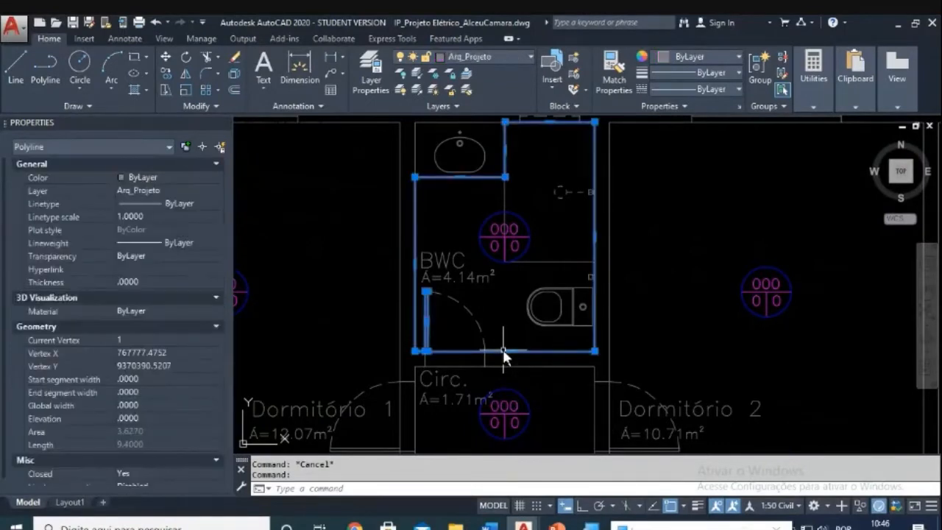
{"action": "key", "text": "Delete"}
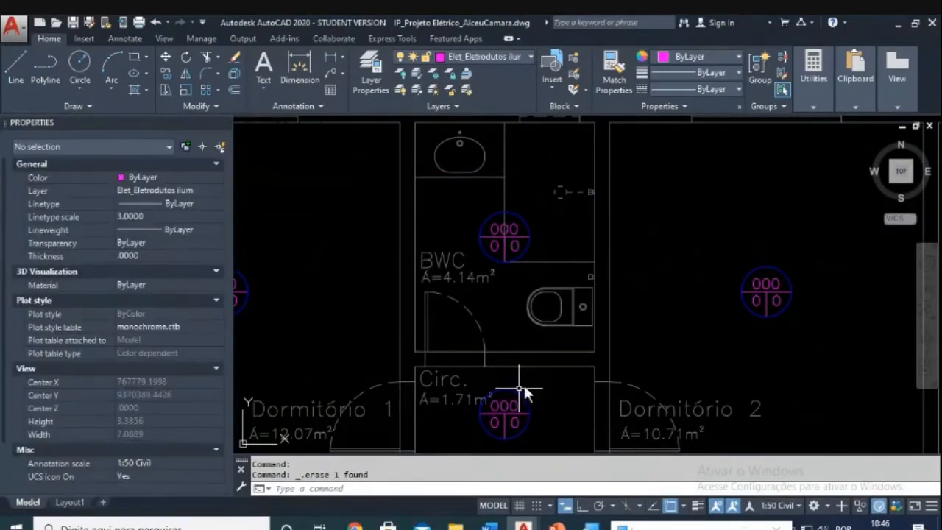
{"action": "scroll", "coordinate": [528, 364], "scroll_direction": "down", "scroll_amount": 5}
{"action": "mouse_move", "coordinate": [532, 353]}
{"action": "middle_mouse_down"}
{"action": "mouse_move", "coordinate": [626, 206]}
{"action": "mouse_move", "coordinate": [516, 242]}
{"action": "middle_mouse_up"}
{"action": "scroll", "coordinate": [424, 321], "scroll_direction": "up", "scroll_amount": 4}
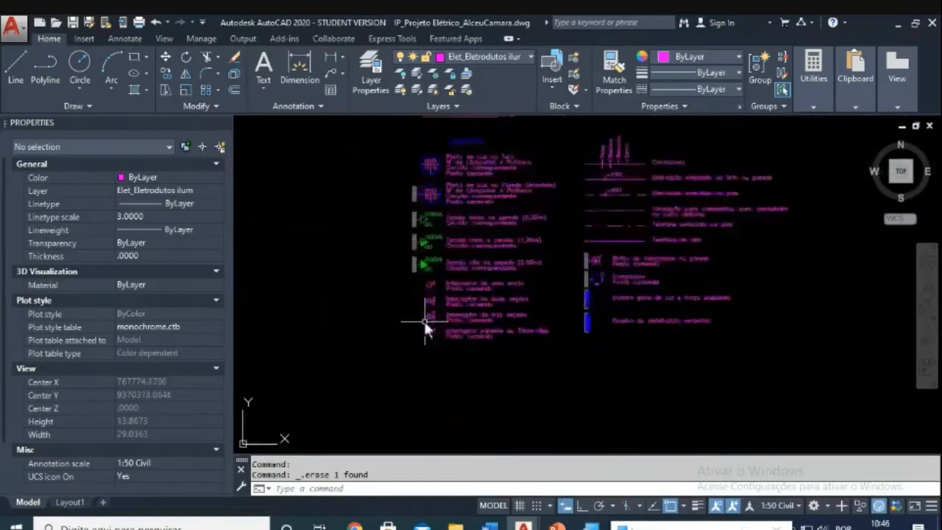
{"action": "scroll", "coordinate": [447, 278], "scroll_direction": "up", "scroll_amount": 4}
Step: Copy the one-section switch symbol from the legend to beside the BWC door
{"action": "type", "text": "co"}
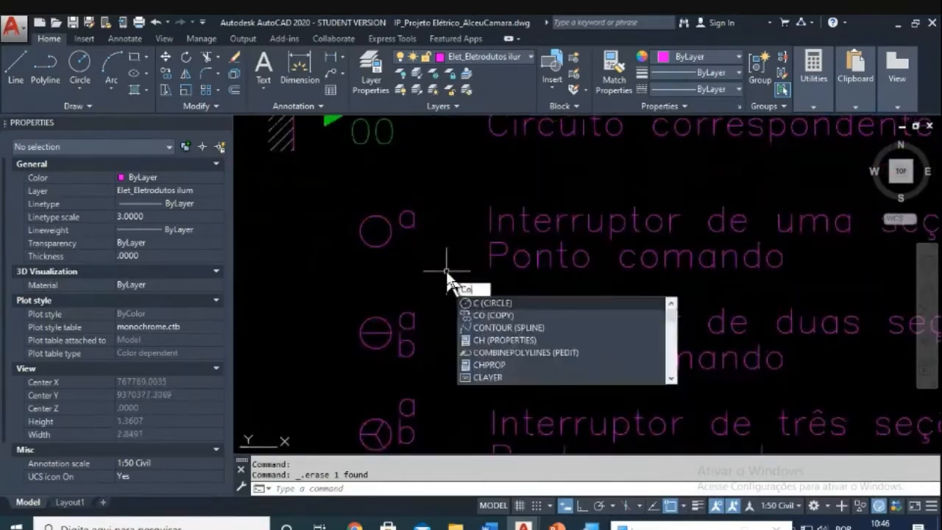
{"action": "key", "text": "Return"}
{"action": "left_click", "coordinate": [431, 275]}
{"action": "left_click", "coordinate": [347, 185]}
{"action": "key", "text": "Return"}
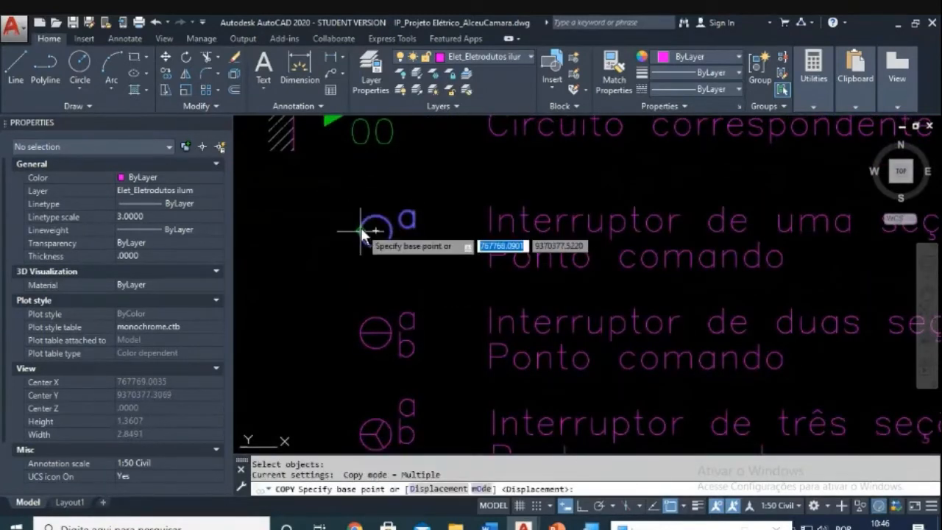
{"action": "left_click", "coordinate": [374, 225]}
{"action": "scroll", "coordinate": [423, 202], "scroll_direction": "down", "scroll_amount": 5}
{"action": "scroll", "coordinate": [537, 175], "scroll_direction": "down", "scroll_amount": 1}
{"action": "scroll", "coordinate": [451, 341], "scroll_direction": "down", "scroll_amount": 3}
{"action": "scroll", "coordinate": [552, 213], "scroll_direction": "up", "scroll_amount": 7}
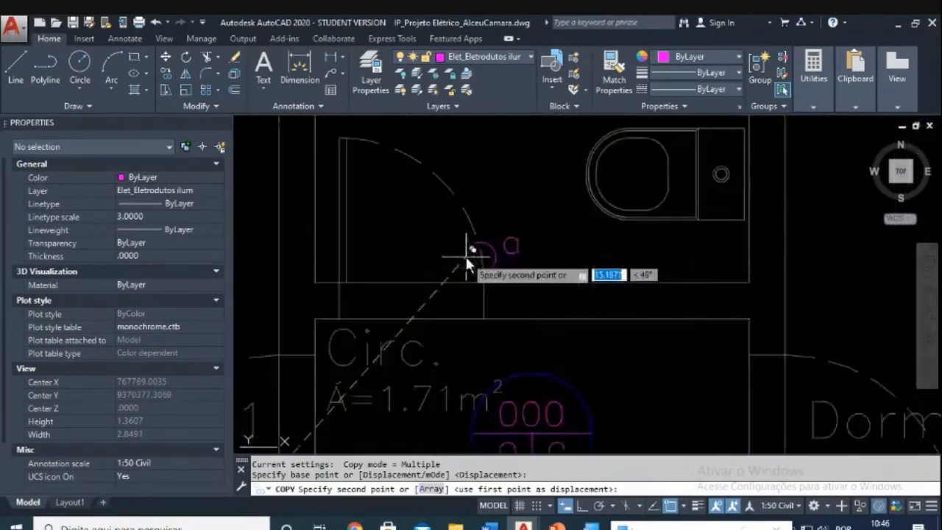
{"action": "scroll", "coordinate": [507, 246], "scroll_direction": "up", "scroll_amount": 2}
{"action": "left_click", "coordinate": [509, 234]}
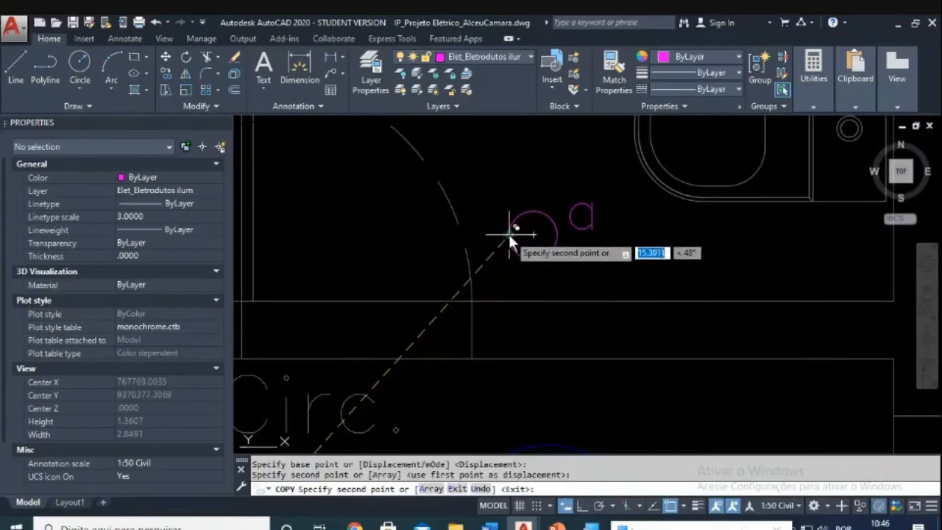
{"action": "key", "text": "Escape"}
{"action": "middle_click_drag", "start_coordinate": [547, 230], "coordinate": [540, 233]}
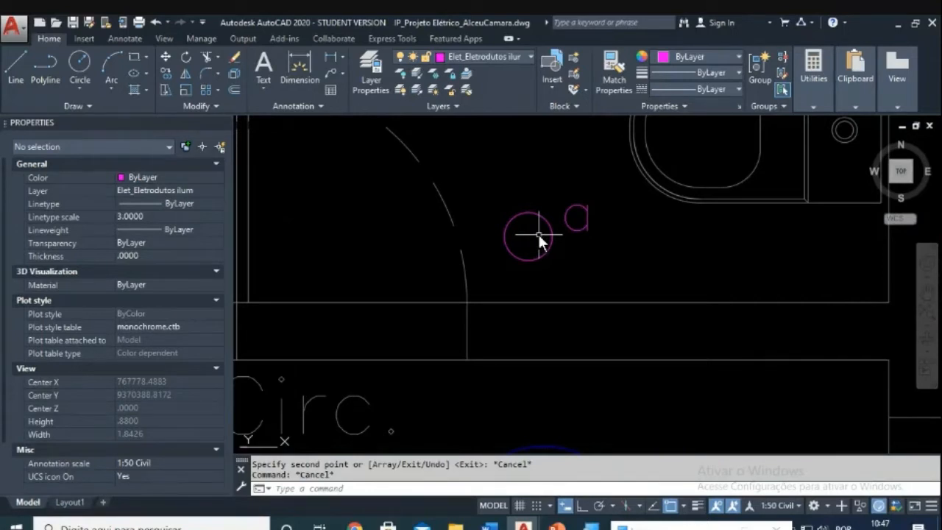
Step: Move the switch circle and letter a down onto the bathroom's lower wall
{"action": "type", "text": "m"}
{"action": "key", "text": "Return"}
{"action": "left_click", "coordinate": [615, 199]}
{"action": "left_click", "coordinate": [518, 265]}
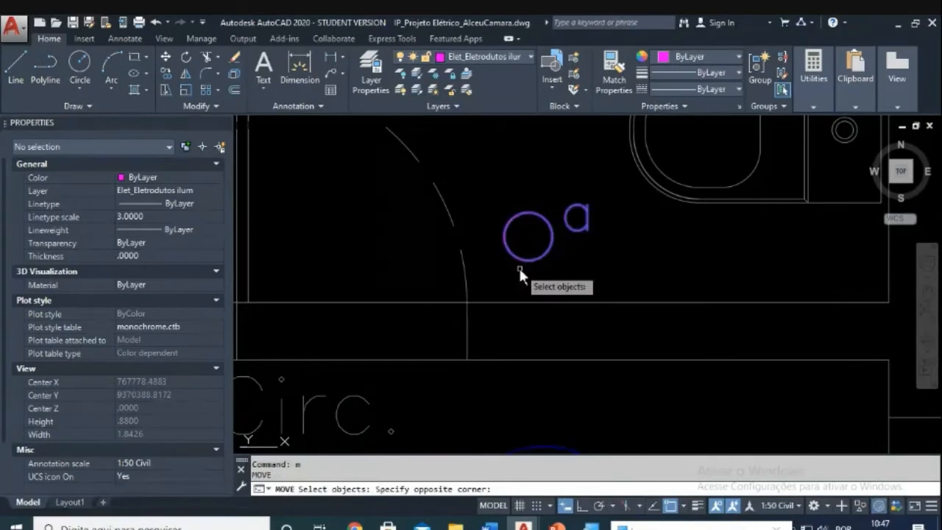
{"action": "key", "text": "Return"}
{"action": "left_click", "coordinate": [527, 260]}
{"action": "left_click", "coordinate": [524, 301]}
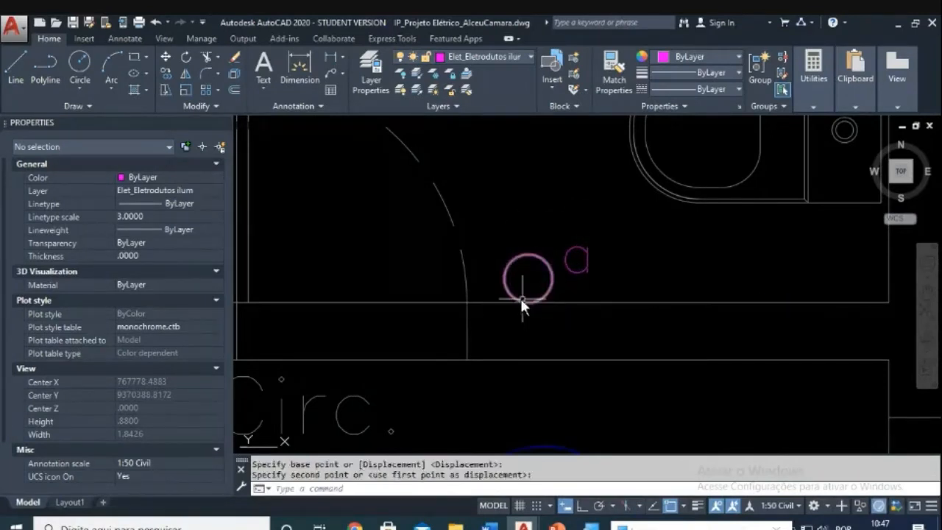
{"action": "key", "text": "Escape"}
{"action": "scroll", "coordinate": [457, 331], "scroll_direction": "down", "scroll_amount": 2}
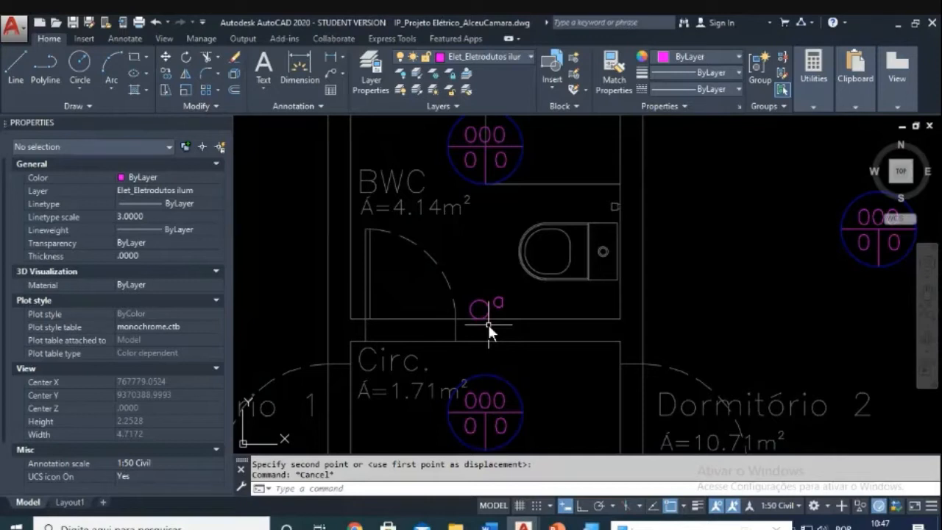
{"action": "scroll", "coordinate": [499, 289], "scroll_direction": "up", "scroll_amount": 4}
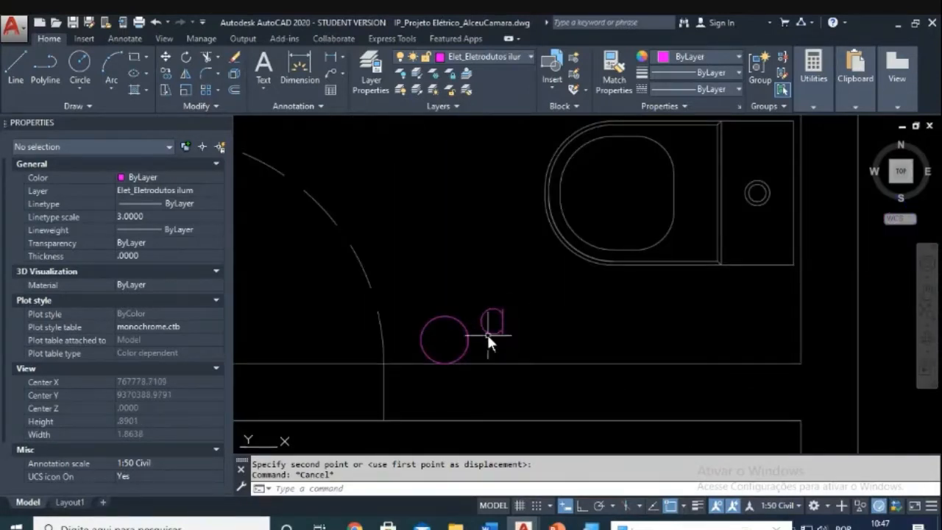
{"action": "scroll", "coordinate": [487, 333], "scroll_direction": "down", "scroll_amount": 4}
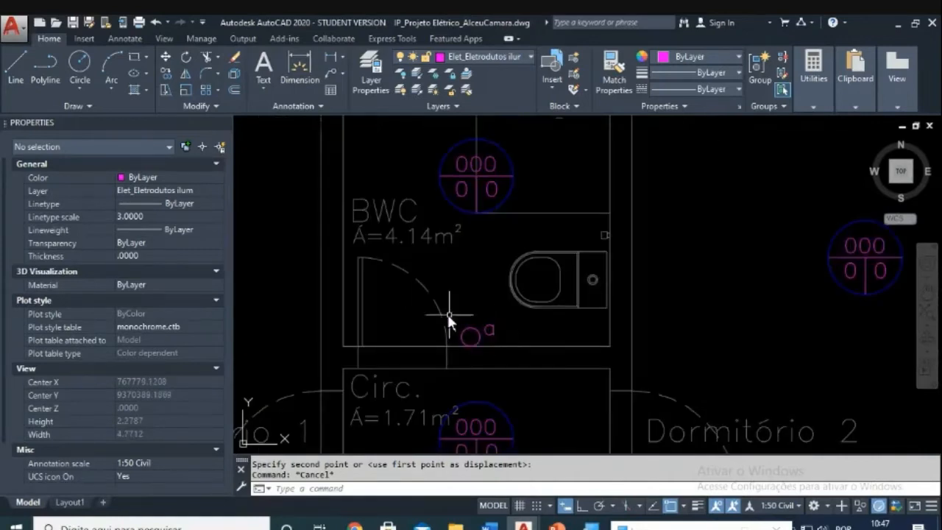
{"action": "scroll", "coordinate": [484, 331], "scroll_direction": "up", "scroll_amount": 2}
{"action": "key", "text": "Escape"}
Step: Copy the switch symbol to the wall beside the Dormitório 2 door
{"action": "type", "text": "co"}
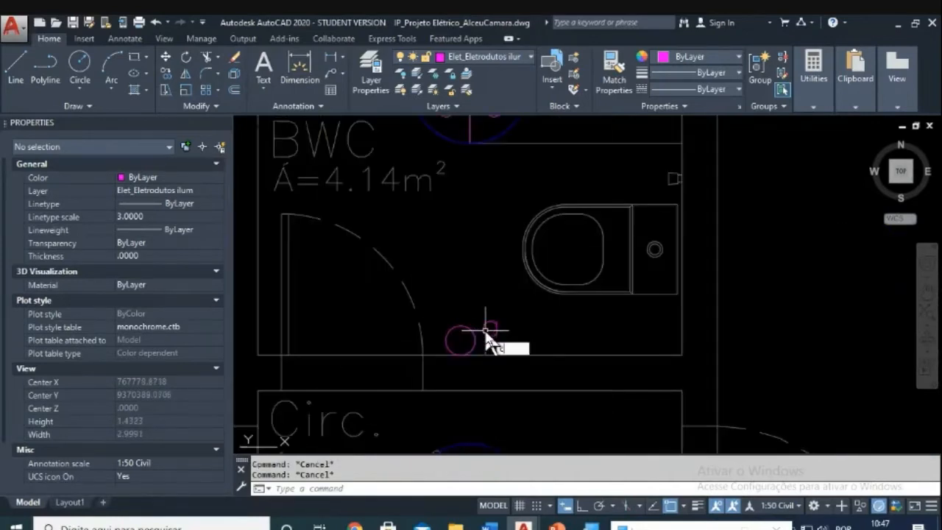
{"action": "key", "text": "Return"}
{"action": "left_click", "coordinate": [511, 311]}
{"action": "left_click", "coordinate": [453, 339]}
{"action": "key", "text": "Return"}
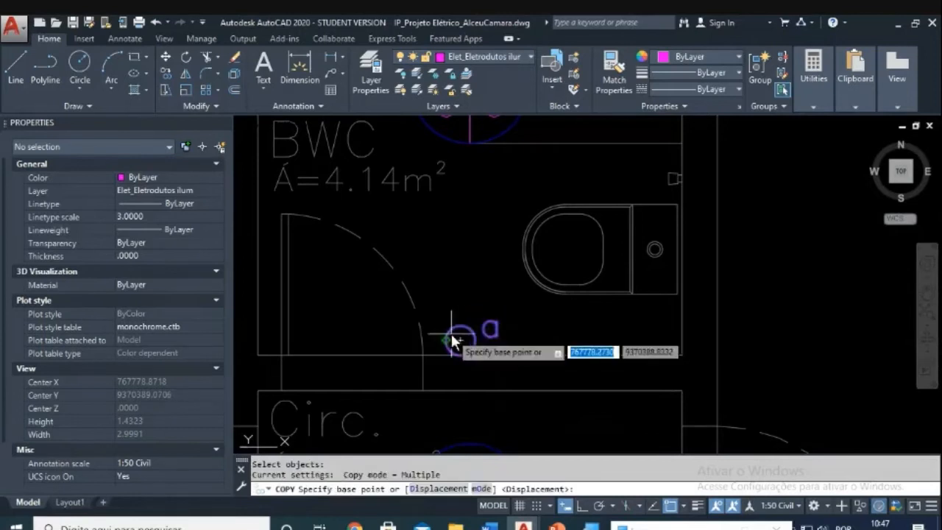
{"action": "left_click", "coordinate": [459, 339]}
{"action": "middle_click_drag", "start_coordinate": [774, 357], "coordinate": [652, 261]}
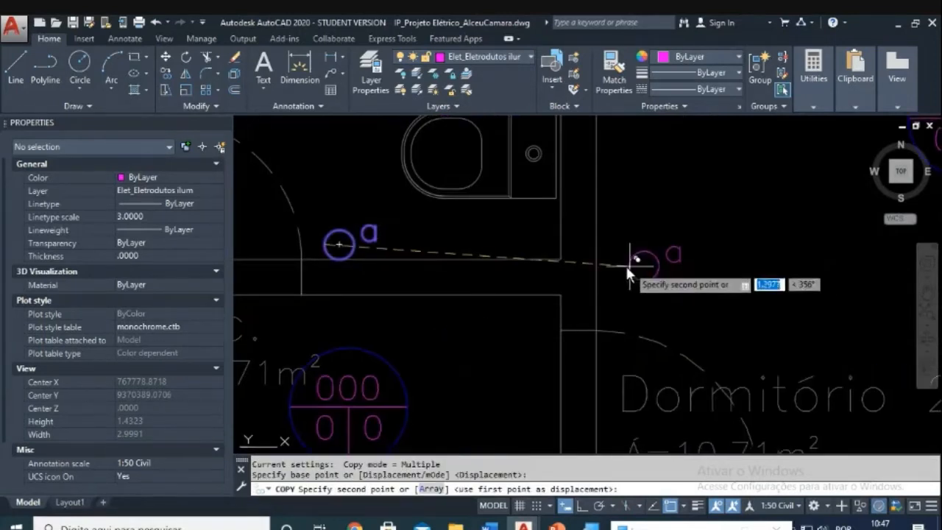
{"action": "left_click", "coordinate": [600, 254]}
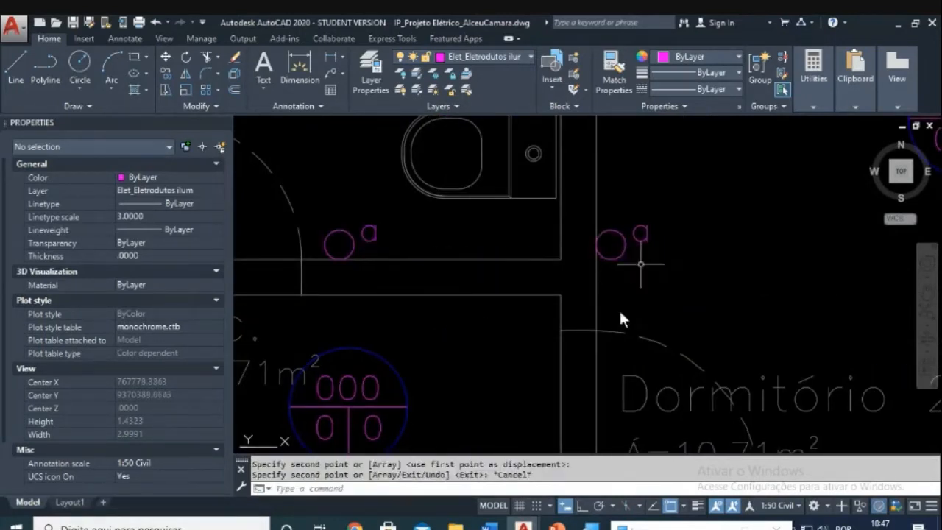
{"action": "key", "text": "Escape"}
{"action": "key", "text": "Escape"}
Step: With Ortho on, move the copied switch into place beside the Dormitório 2 door
{"action": "type", "text": "m"}
{"action": "key", "text": "Return"}
{"action": "left_click", "coordinate": [587, 191]}
{"action": "left_click", "coordinate": [678, 288]}
{"action": "key", "text": "Return"}
{"action": "left_click", "coordinate": [685, 237]}
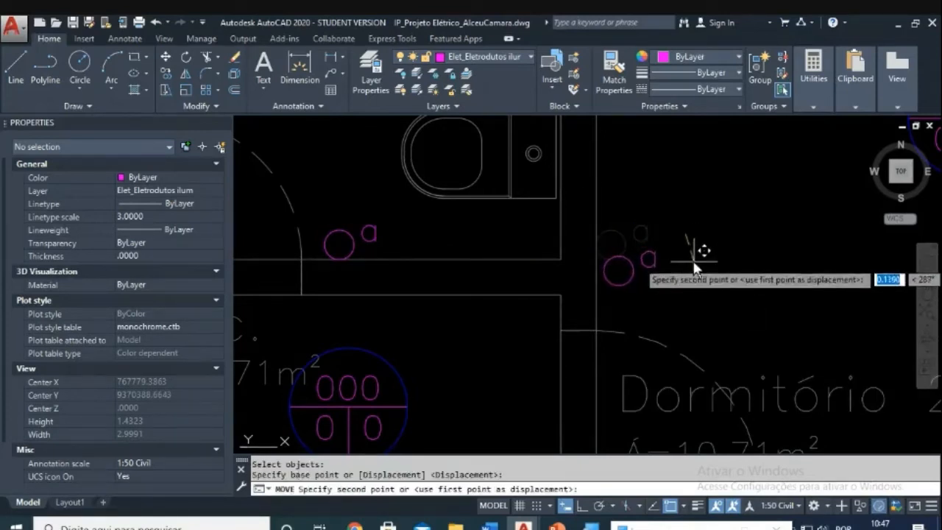
{"action": "key", "text": "F8"}
{"action": "left_click", "coordinate": [684, 264]}
{"action": "key", "text": "Escape"}
{"action": "scroll", "coordinate": [684, 263], "scroll_direction": "down", "scroll_amount": 3}
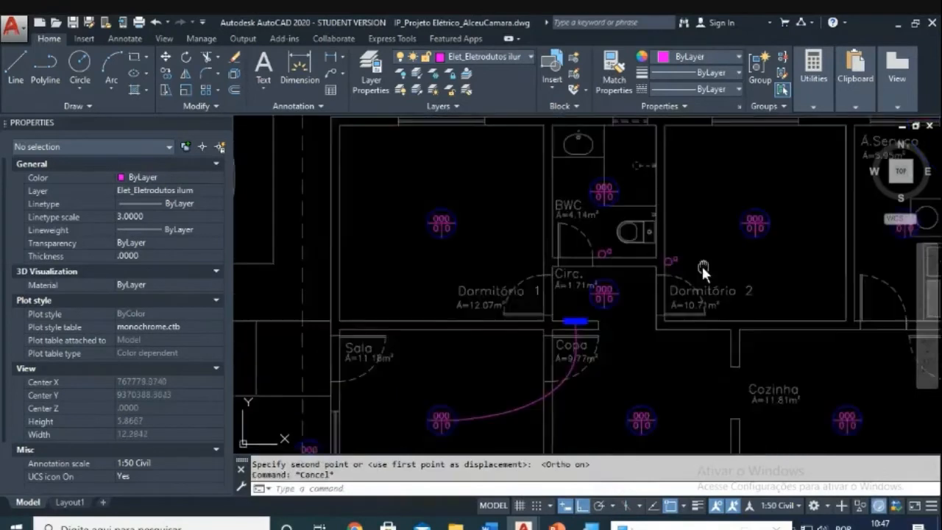
{"action": "scroll", "coordinate": [657, 223], "scroll_direction": "up", "scroll_amount": 1}
{"action": "mouse_move", "coordinate": [402, 229]}
{"action": "middle_mouse_down"}
{"action": "mouse_move", "coordinate": [580, 230]}
{"action": "mouse_move", "coordinate": [532, 298]}
{"action": "middle_mouse_up"}
{"action": "key", "text": "Escape"}
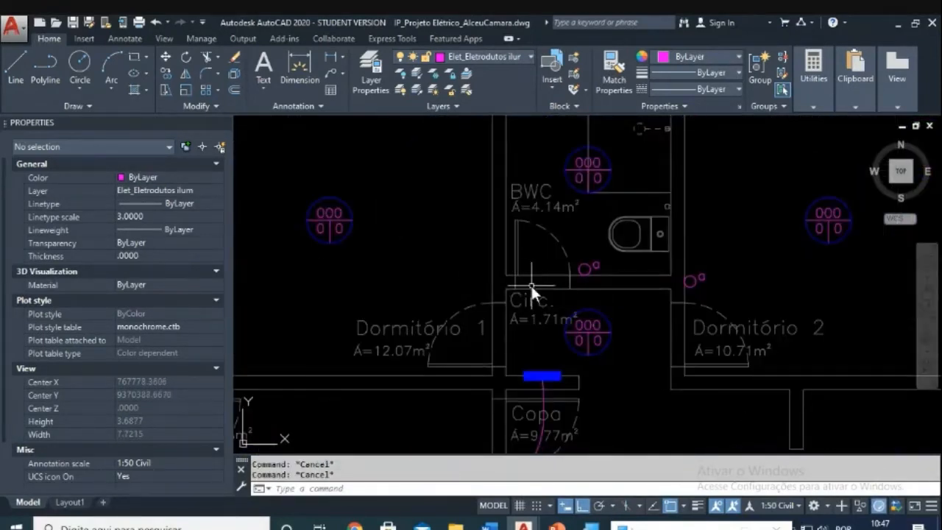
Step: Copy the Dormitório 2 switch symbol to beside the Dormitório 1 door
{"action": "type", "text": "co"}
{"action": "key", "text": "Return"}
{"action": "left_click", "coordinate": [677, 251]}
{"action": "left_click", "coordinate": [719, 291]}
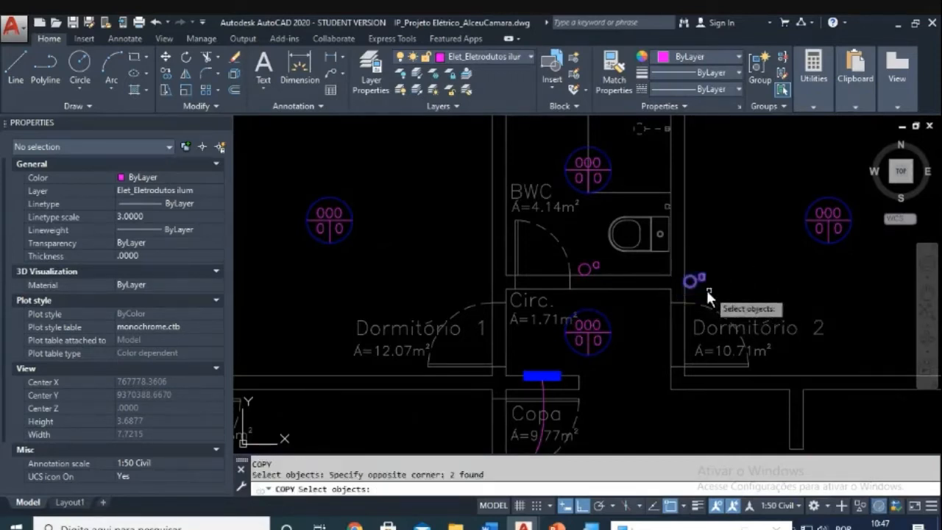
{"action": "key", "text": "Return"}
{"action": "left_click", "coordinate": [694, 279]}
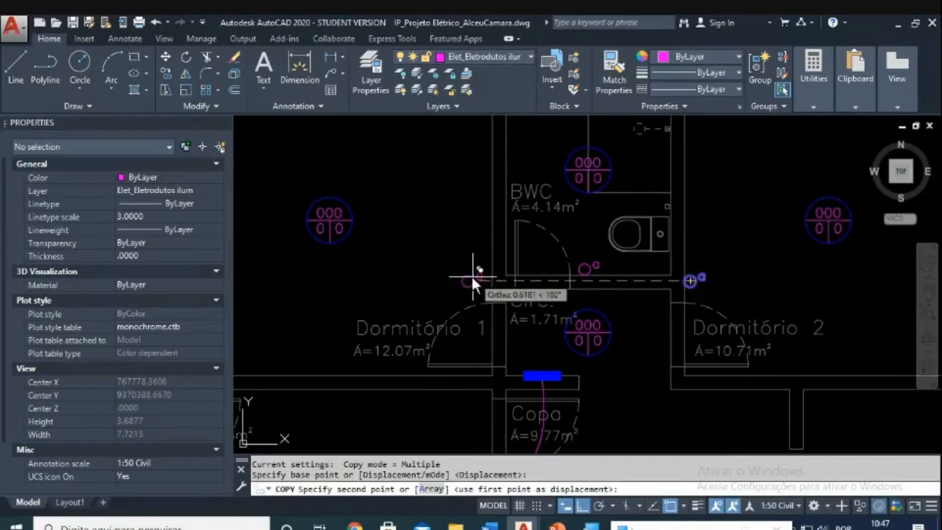
{"action": "left_click", "coordinate": [485, 275]}
{"action": "scroll", "coordinate": [485, 276], "scroll_direction": "up", "scroll_amount": 5}
{"action": "key", "text": "Escape"}
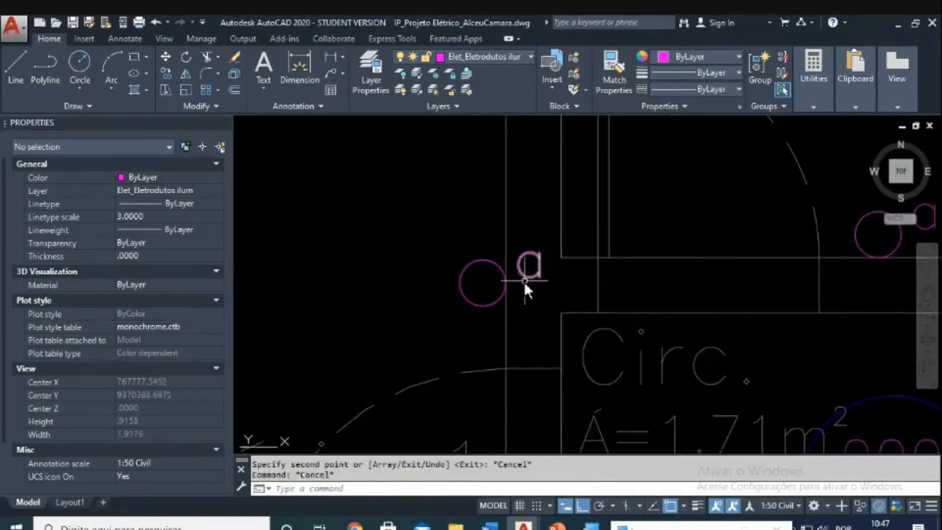
Step: Move the Dormitório 1 switch's letter a to the left of its circle
{"action": "type", "text": "m"}
{"action": "key", "text": "Return"}
{"action": "left_click", "coordinate": [539, 276]}
{"action": "key", "text": "Return"}
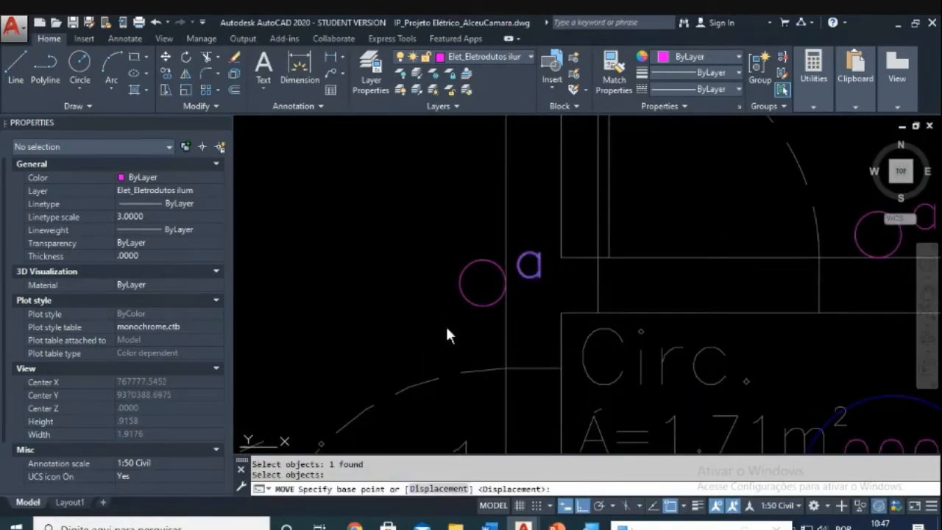
{"action": "left_click", "coordinate": [445, 328]}
{"action": "key", "text": "Escape"}
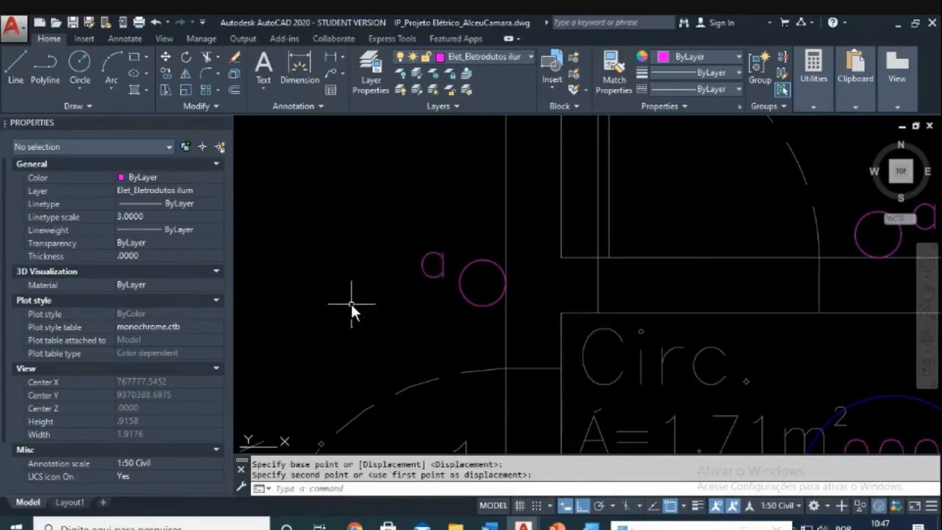
{"action": "scroll", "coordinate": [351, 303], "scroll_direction": "down", "scroll_amount": 5}
{"action": "scroll", "coordinate": [500, 254], "scroll_direction": "down", "scroll_amount": 4}
{"action": "scroll", "coordinate": [476, 252], "scroll_direction": "up", "scroll_amount": 4}
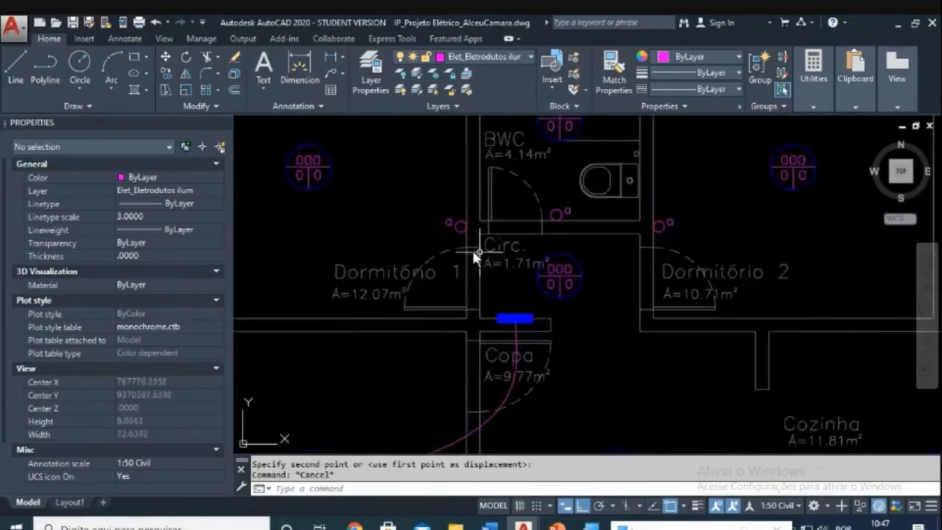
{"action": "scroll", "coordinate": [447, 225], "scroll_direction": "up", "scroll_amount": 3}
{"action": "scroll", "coordinate": [749, 184], "scroll_direction": "down", "scroll_amount": 4}
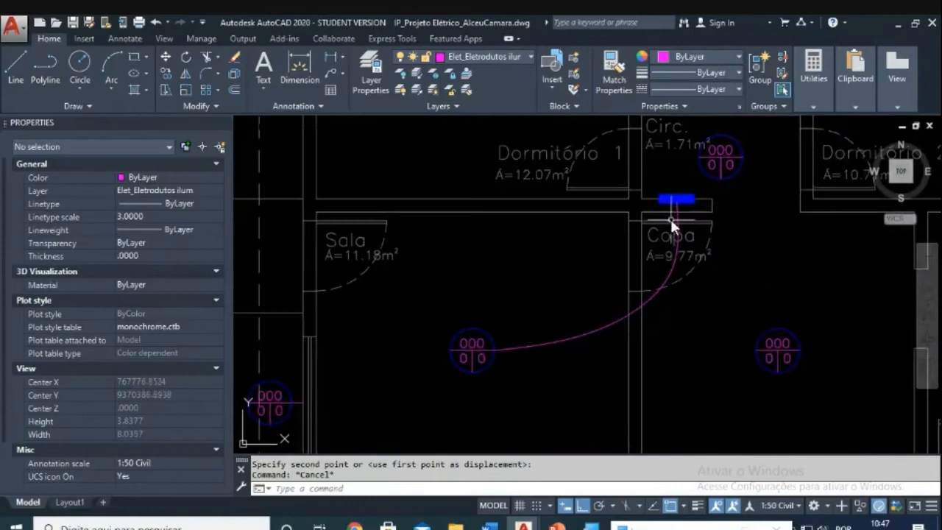
{"action": "middle_click_drag", "start_coordinate": [598, 158], "coordinate": [513, 264]}
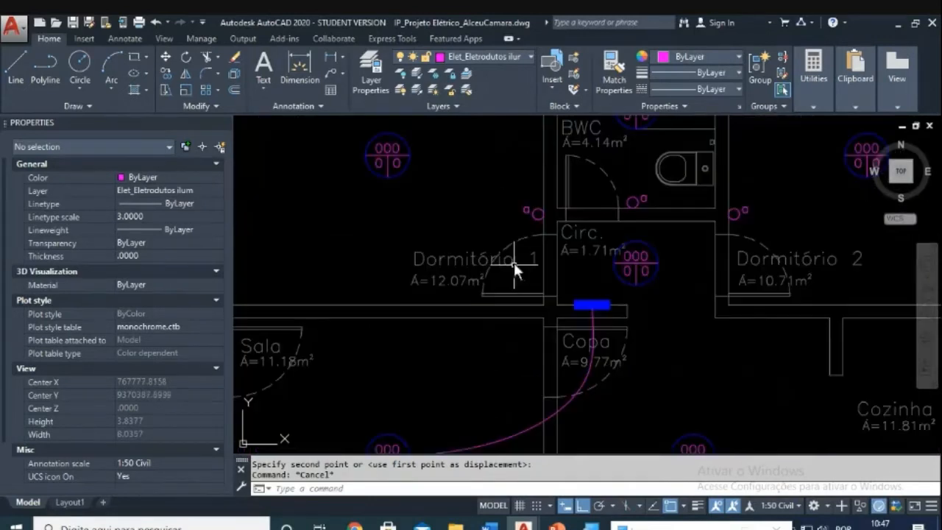
{"action": "scroll", "coordinate": [706, 239], "scroll_direction": "up", "scroll_amount": 2}
Step: Copy the Dormitório 2 switch symbol to beside the A.Serviço door
{"action": "middle_click_drag", "start_coordinate": [710, 237], "coordinate": [532, 330]}
{"action": "scroll", "coordinate": [544, 316], "scroll_direction": "up", "scroll_amount": 4}
{"action": "type", "text": "co"}
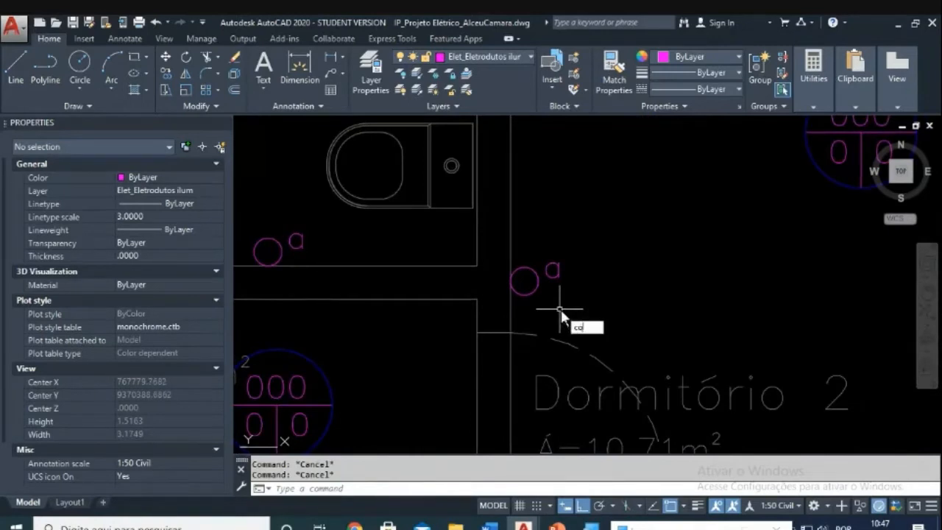
{"action": "key", "text": "Return"}
{"action": "left_click", "coordinate": [609, 245]}
{"action": "left_click", "coordinate": [532, 317]}
{"action": "key", "text": "Return"}
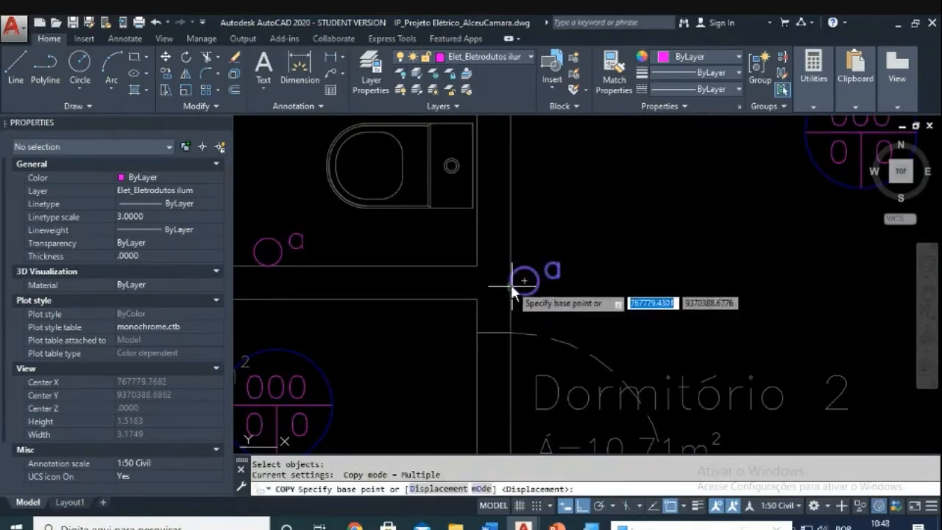
{"action": "left_click", "coordinate": [509, 279]}
{"action": "scroll", "coordinate": [567, 296], "scroll_direction": "down", "scroll_amount": 3}
{"action": "scroll", "coordinate": [513, 284], "scroll_direction": "down", "scroll_amount": 1}
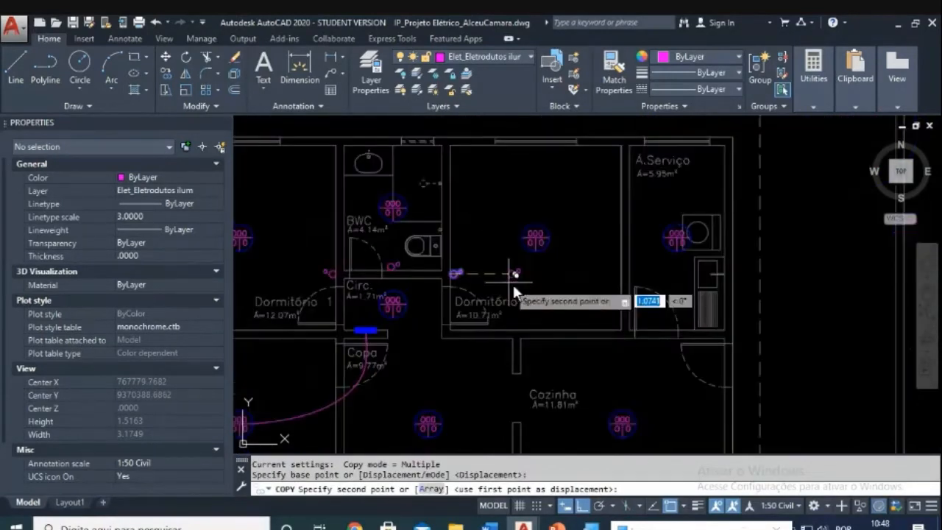
{"action": "scroll", "coordinate": [701, 295], "scroll_direction": "up", "scroll_amount": 3}
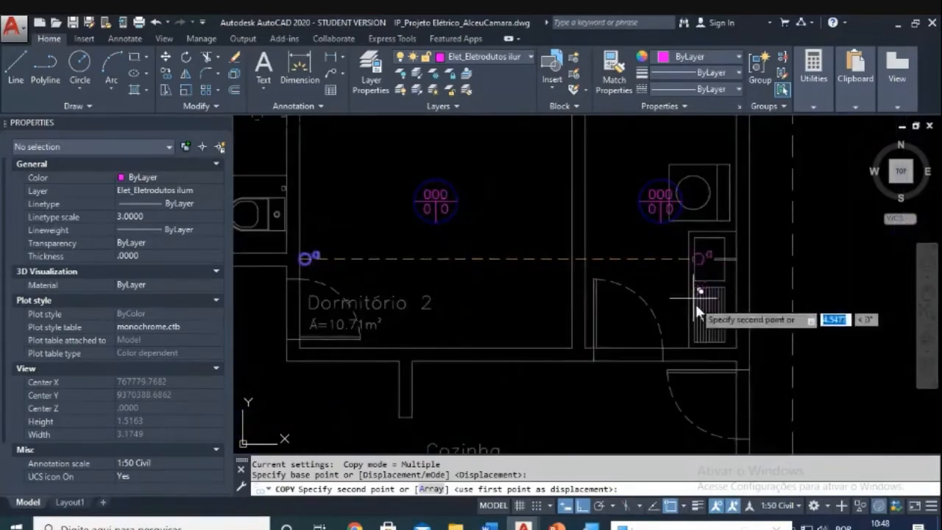
{"action": "scroll", "coordinate": [668, 349], "scroll_direction": "up", "scroll_amount": 3}
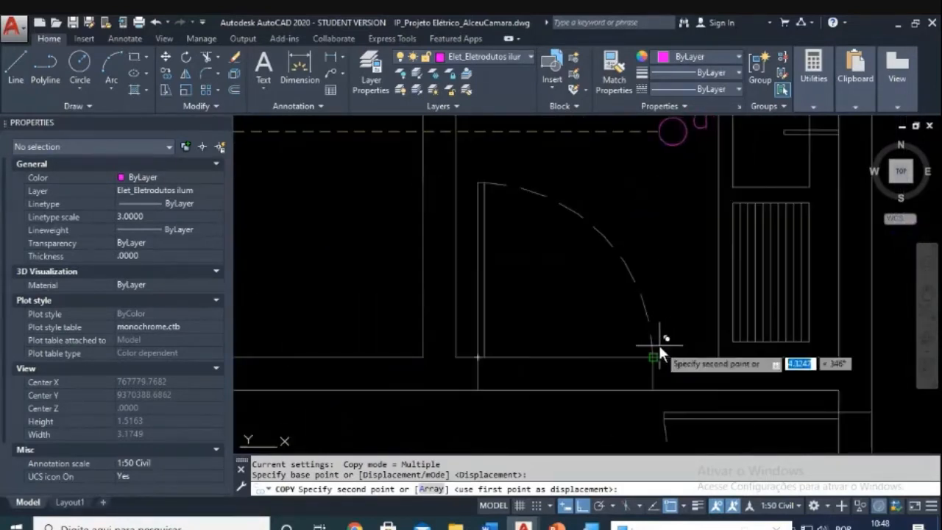
{"action": "left_click", "coordinate": [667, 333]}
{"action": "key", "text": "Escape"}
{"action": "scroll", "coordinate": [681, 344], "scroll_direction": "up", "scroll_amount": 2}
{"action": "scroll", "coordinate": [700, 330], "scroll_direction": "up", "scroll_amount": 1}
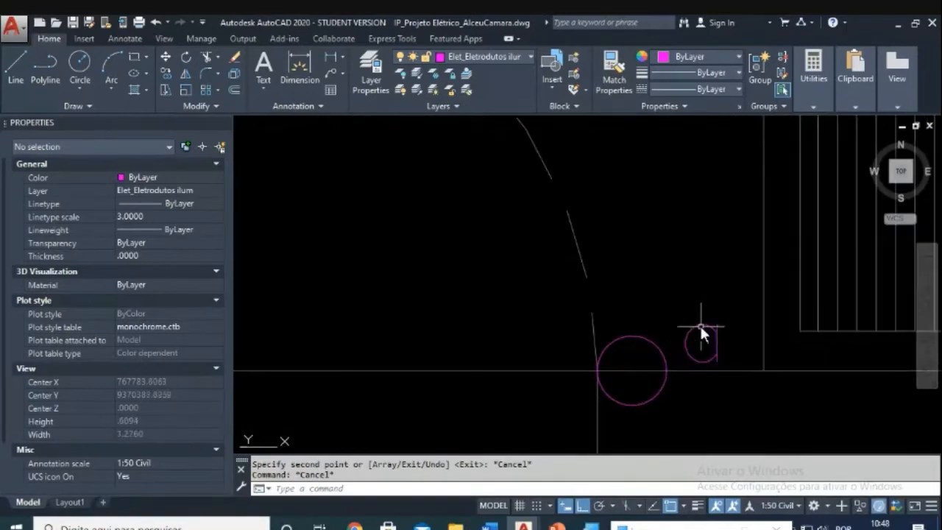
Step: Start moving the new A.Serviço switch circle, then abandon the move
{"action": "type", "text": "m"}
{"action": "key", "text": "Return"}
{"action": "left_click", "coordinate": [719, 298]}
{"action": "left_click", "coordinate": [618, 350]}
{"action": "key", "text": "Return"}
{"action": "left_click", "coordinate": [631, 407]}
{"action": "key", "text": "Escape"}
{"action": "scroll", "coordinate": [662, 361], "scroll_direction": "down", "scroll_amount": 3}
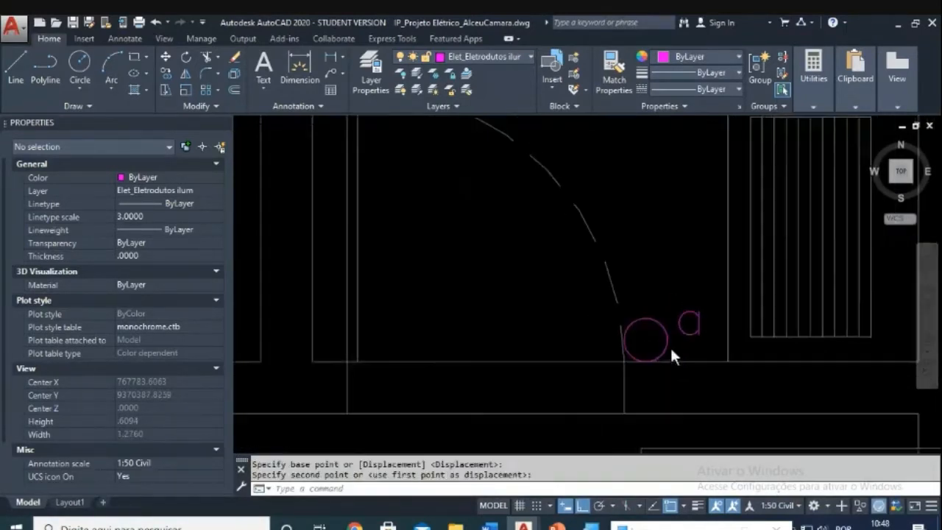
{"action": "key", "text": "Escape"}
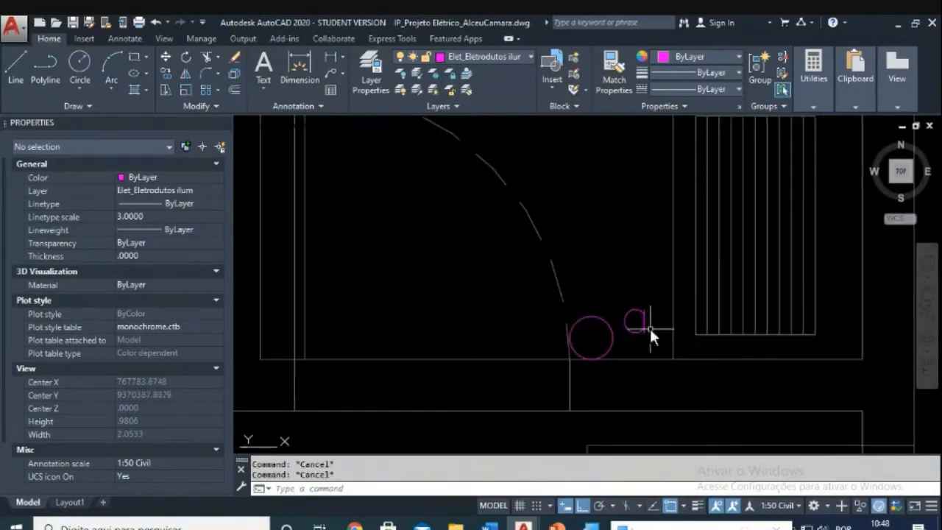
Step: Try moving the whole new A.Serviço switch, then cancel
{"action": "type", "text": "m"}
{"action": "key", "text": "Return"}
{"action": "left_click", "coordinate": [651, 301]}
{"action": "left_click", "coordinate": [593, 328]}
{"action": "key", "text": "Return"}
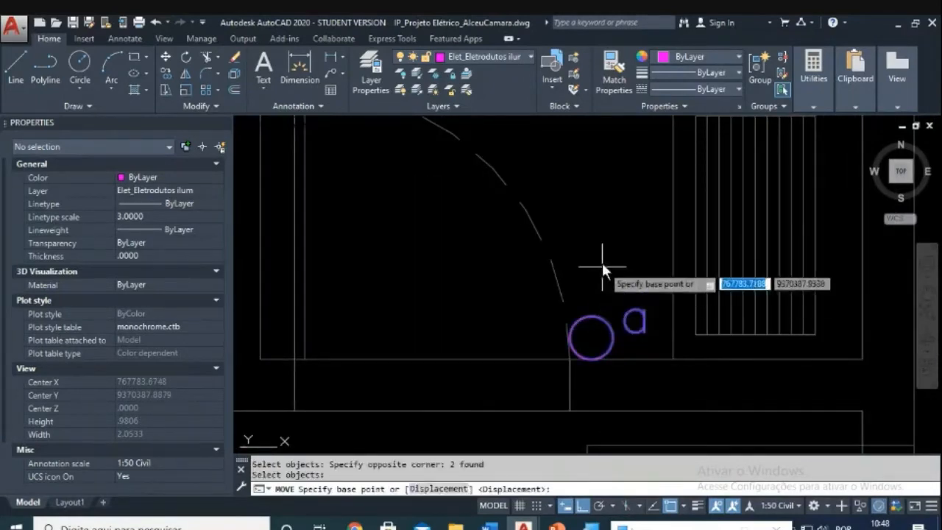
{"action": "left_click", "coordinate": [601, 262]}
{"action": "key", "text": "Escape"}
{"action": "key", "text": "Escape"}
Step: Move the A.Serviço switch's letter a to the left of its circle
{"action": "key", "text": "Return"}
{"action": "left_click", "coordinate": [656, 324]}
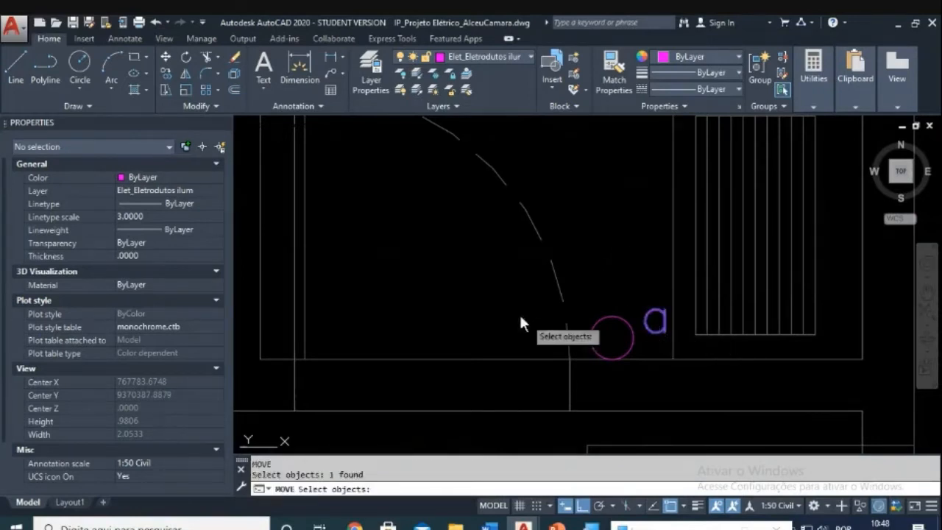
{"action": "key", "text": "Return"}
{"action": "left_click", "coordinate": [517, 312]}
{"action": "key", "text": "Escape"}
{"action": "key", "text": "Escape"}
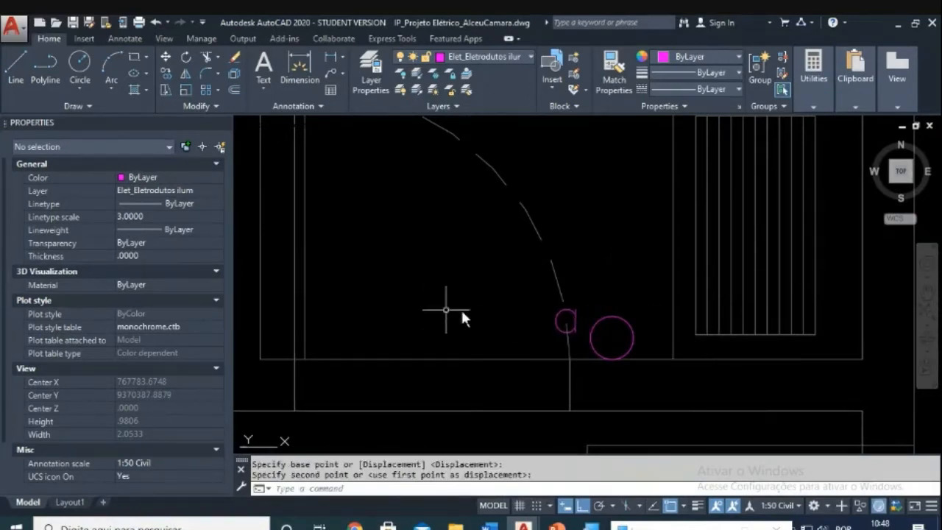
{"action": "scroll", "coordinate": [471, 316], "scroll_direction": "down", "scroll_amount": 5}
{"action": "scroll", "coordinate": [544, 353], "scroll_direction": "down", "scroll_amount": 5}
{"action": "scroll", "coordinate": [567, 265], "scroll_direction": "up", "scroll_amount": 5}
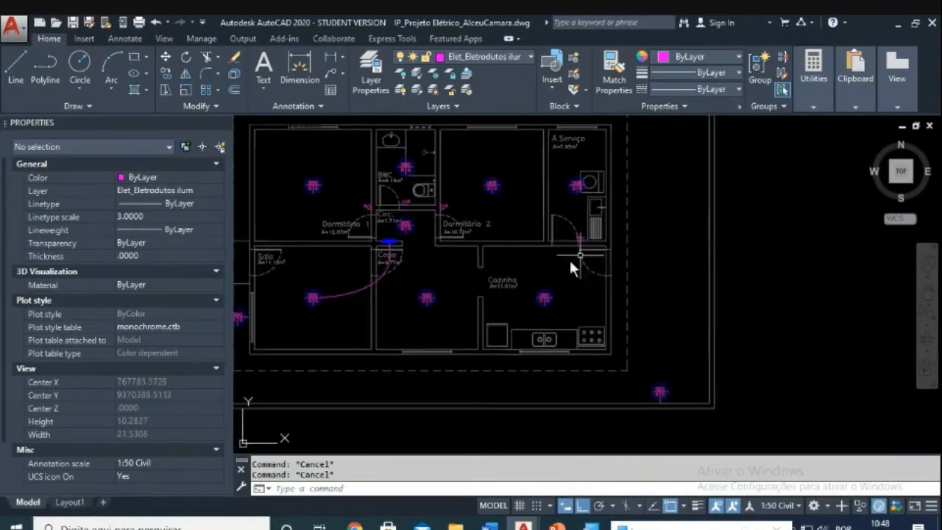
{"action": "scroll", "coordinate": [558, 279], "scroll_direction": "down", "scroll_amount": 5}
{"action": "scroll", "coordinate": [552, 282], "scroll_direction": "up", "scroll_amount": 3}
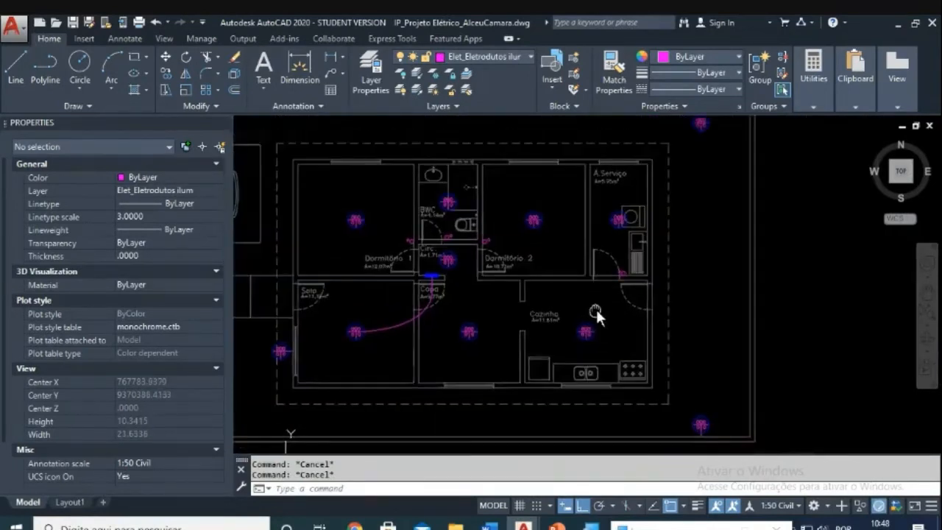
{"action": "scroll", "coordinate": [555, 333], "scroll_direction": "up", "scroll_amount": 5}
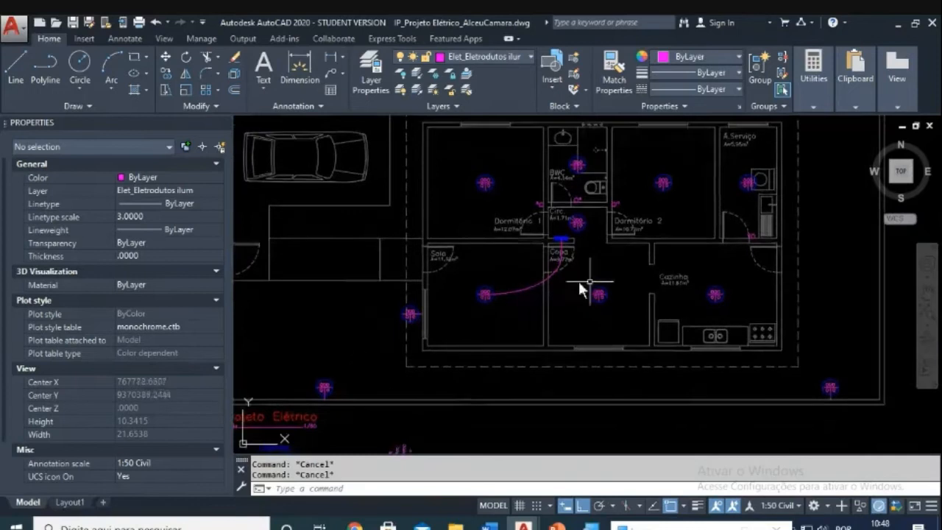
{"action": "scroll", "coordinate": [448, 291], "scroll_direction": "down", "scroll_amount": 4}
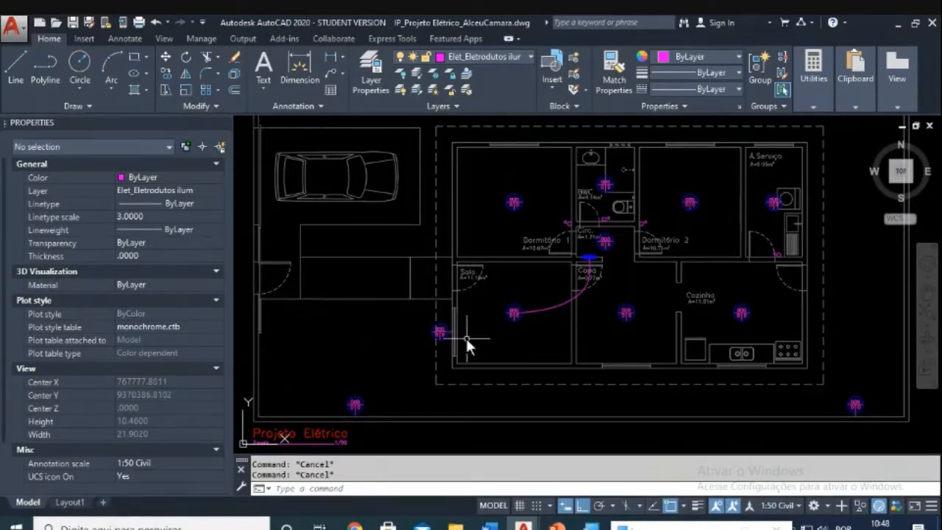
{"action": "mouse_move", "coordinate": [354, 525]}
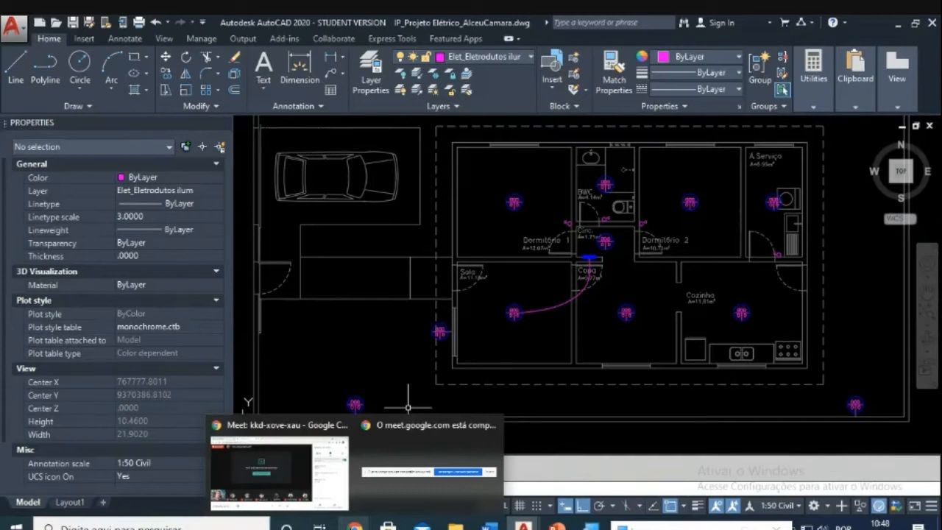
{"action": "left_click", "coordinate": [535, 431]}
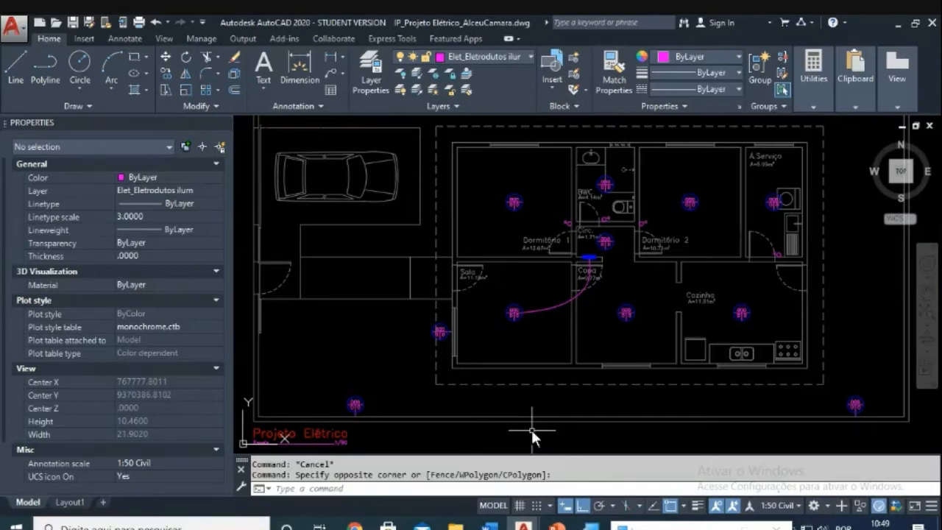
{"action": "key", "text": "Escape"}
{"action": "scroll", "coordinate": [531, 430], "scroll_direction": "down", "scroll_amount": 8}
{"action": "scroll", "coordinate": [508, 235], "scroll_direction": "up", "scroll_amount": 5}
{"action": "scroll", "coordinate": [427, 284], "scroll_direction": "down", "scroll_amount": 1}
{"action": "scroll", "coordinate": [436, 310], "scroll_direction": "up", "scroll_amount": 4}
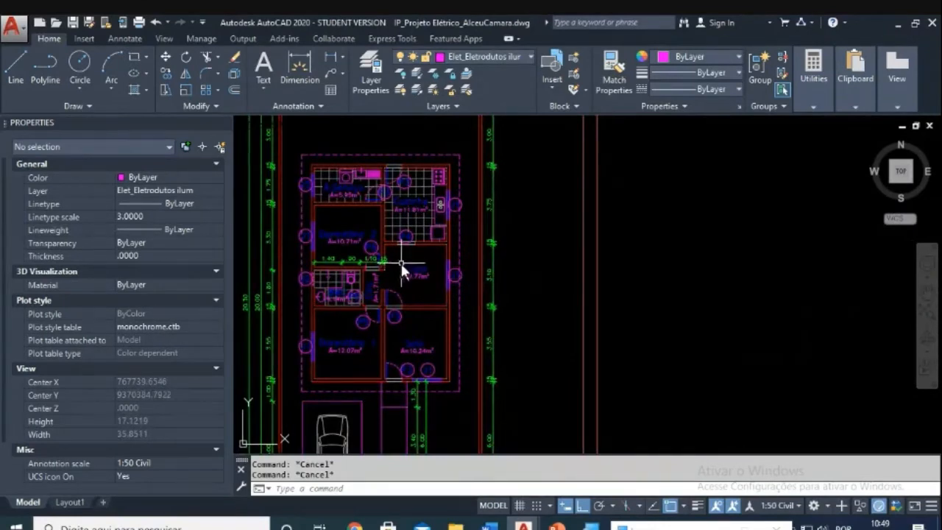
{"action": "scroll", "coordinate": [405, 266], "scroll_direction": "down", "scroll_amount": 2}
{"action": "scroll", "coordinate": [445, 170], "scroll_direction": "up", "scroll_amount": 2}
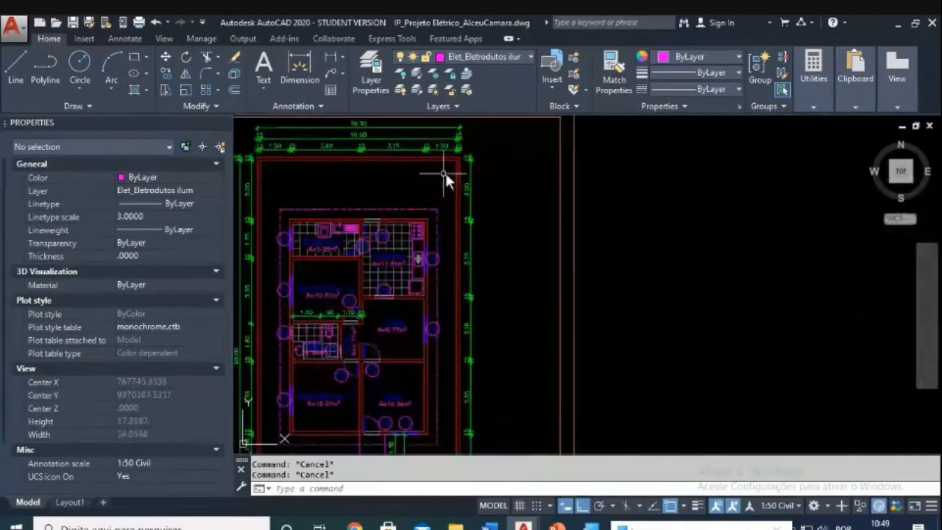
{"action": "left_click", "coordinate": [469, 179]}
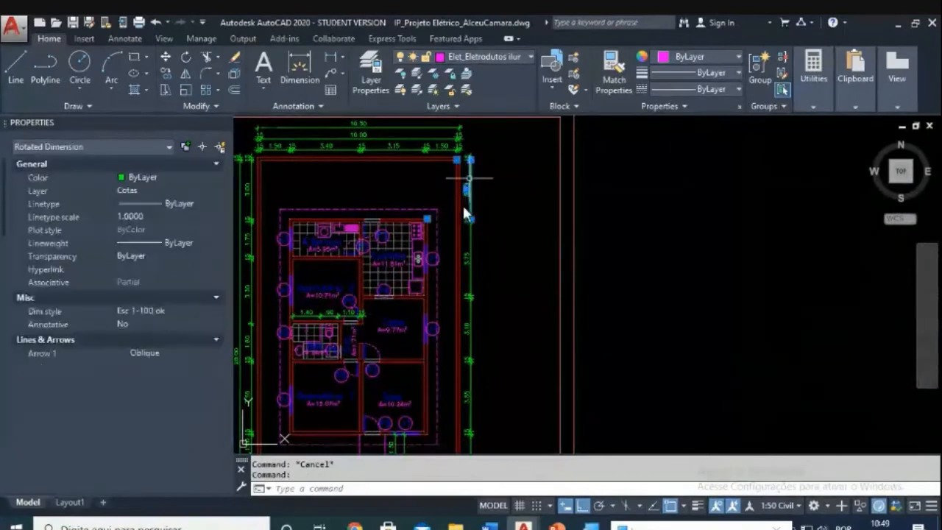
{"action": "key", "text": "Escape"}
{"action": "scroll", "coordinate": [429, 217], "scroll_direction": "up", "scroll_amount": 2}
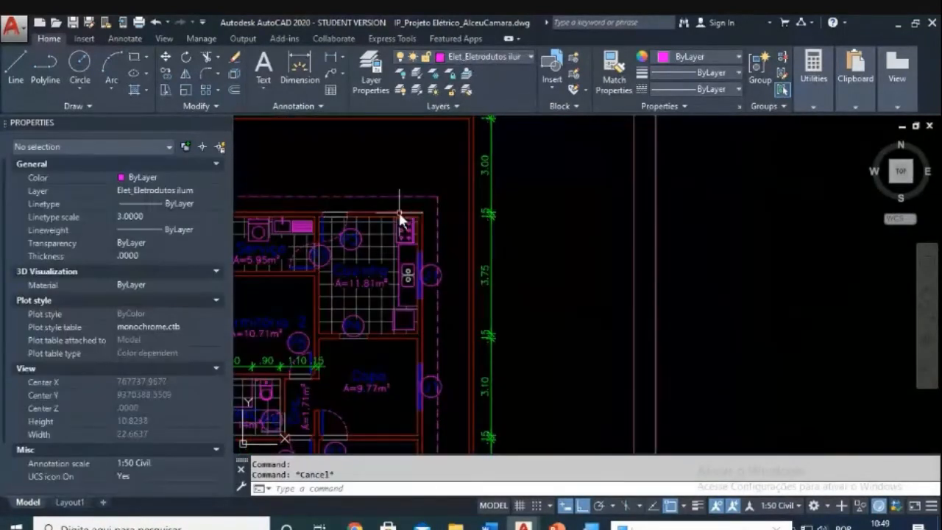
{"action": "left_click", "coordinate": [399, 212]}
{"action": "key", "text": "Escape"}
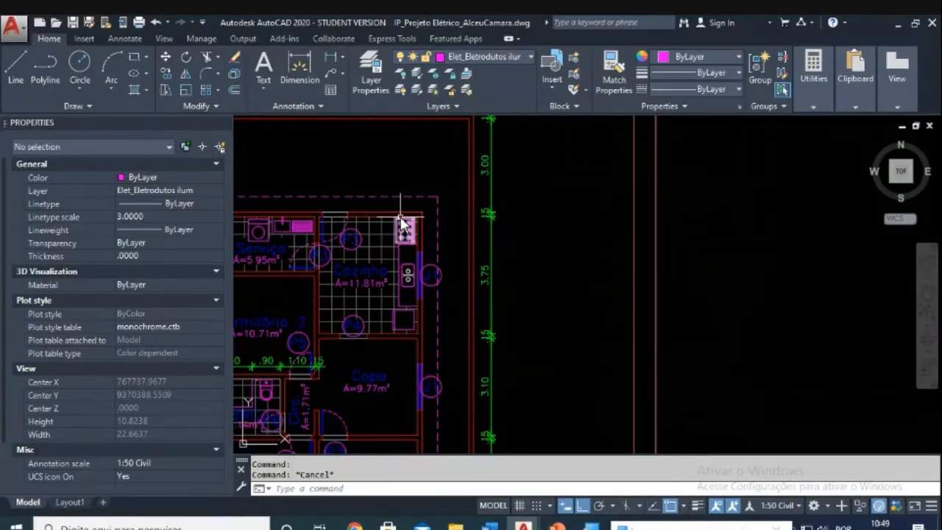
{"action": "scroll", "coordinate": [401, 221], "scroll_direction": "down", "scroll_amount": 6}
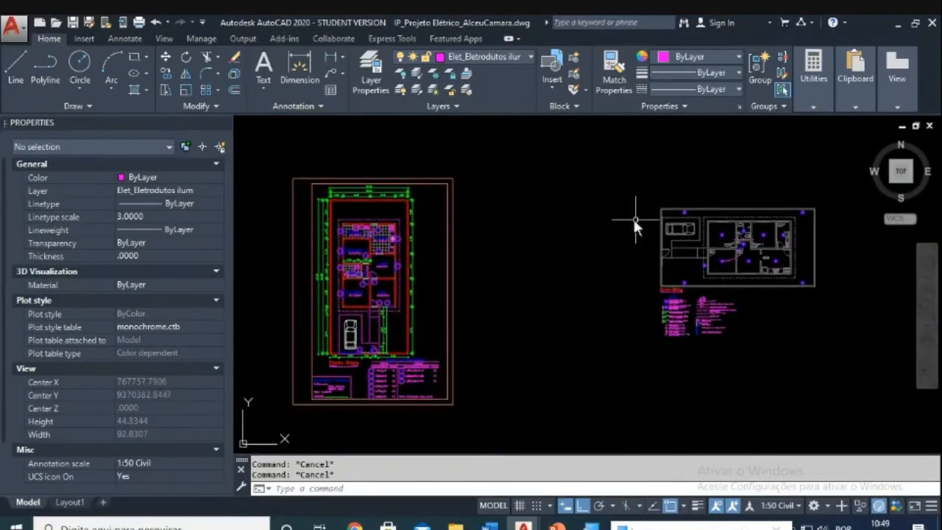
Step: Zoom back to the electrical plan and open the Layer Properties Manager listing all 26 layers
{"action": "middle_click_drag", "start_coordinate": [590, 258], "coordinate": [440, 219]}
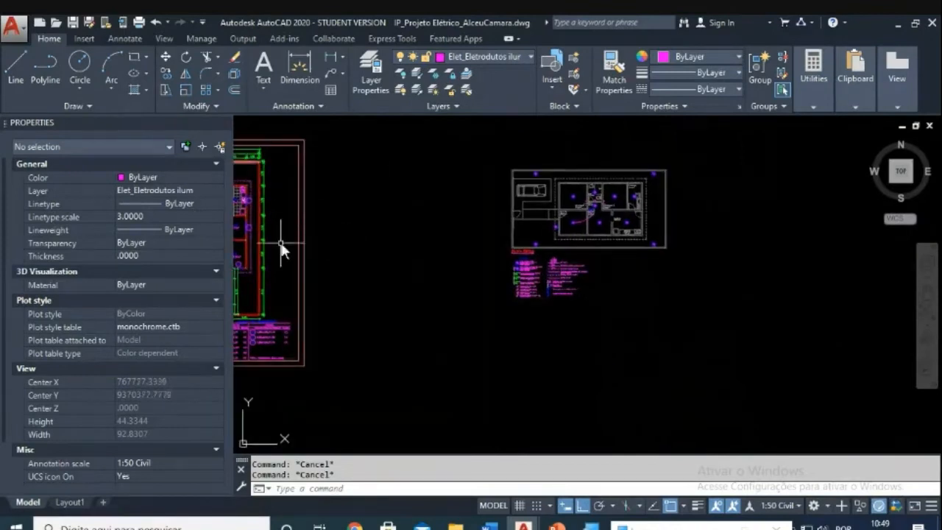
{"action": "scroll", "coordinate": [662, 219], "scroll_direction": "up", "scroll_amount": 3}
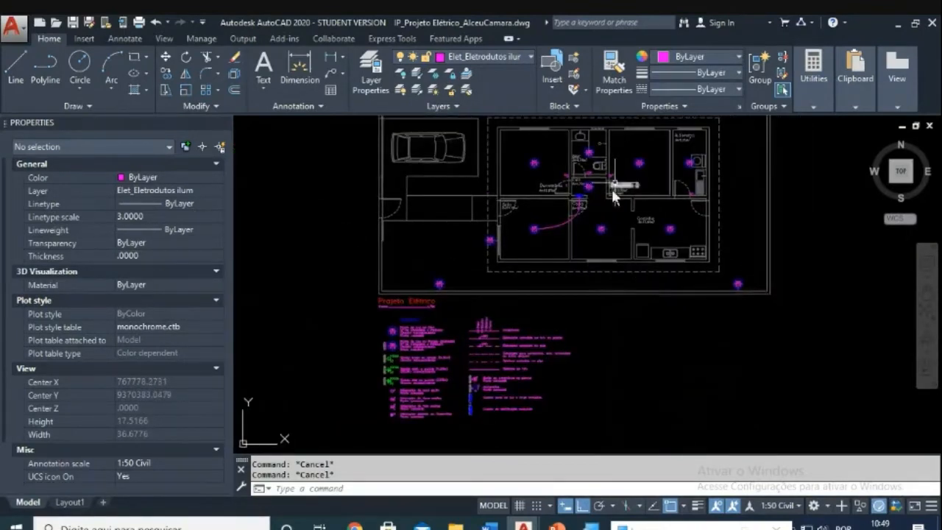
{"action": "scroll", "coordinate": [535, 293], "scroll_direction": "up", "scroll_amount": 2}
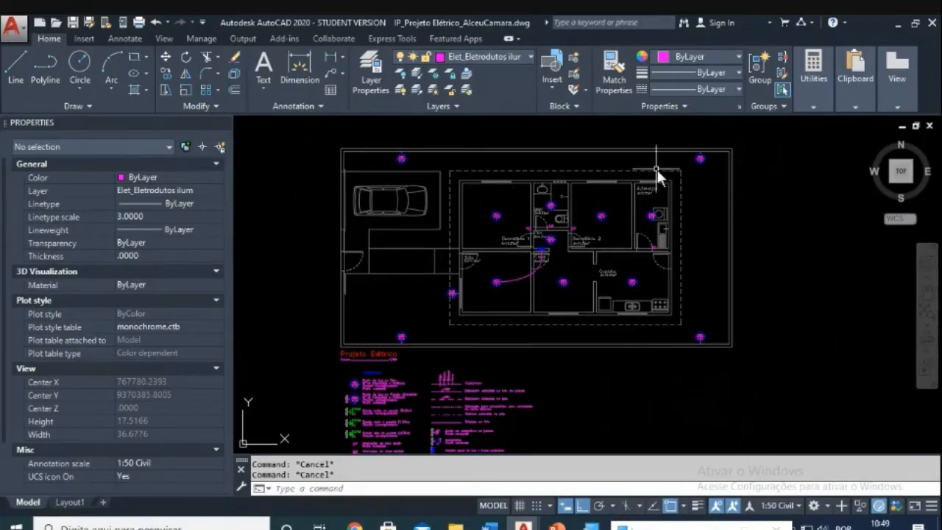
{"action": "scroll", "coordinate": [684, 271], "scroll_direction": "up", "scroll_amount": 2}
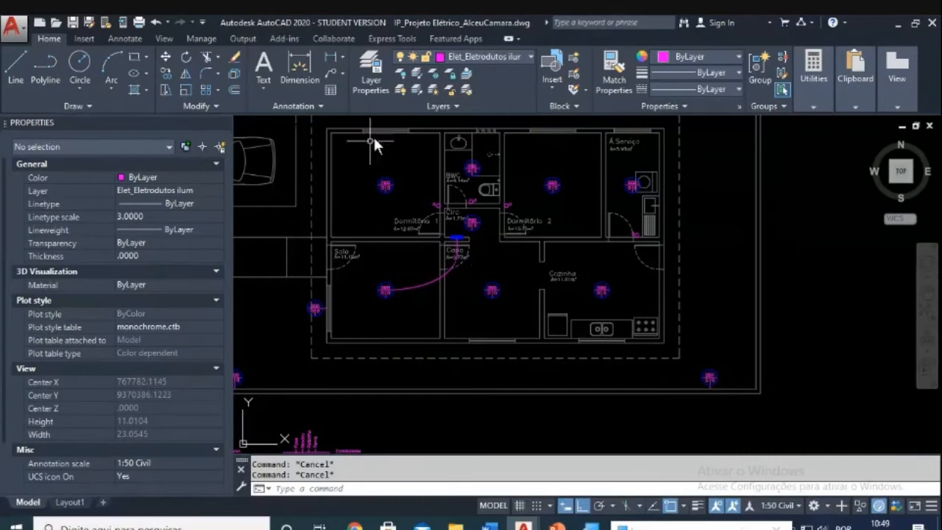
{"action": "scroll", "coordinate": [496, 209], "scroll_direction": "down", "scroll_amount": 2}
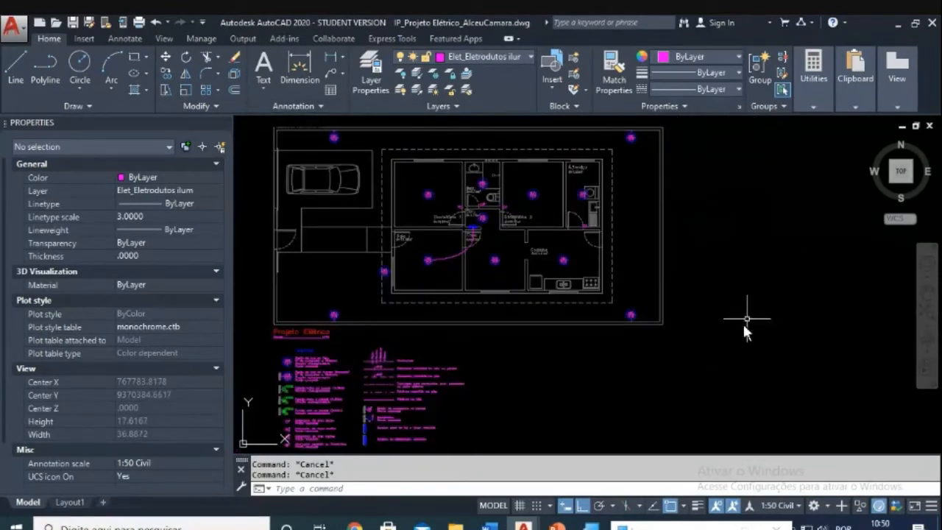
{"action": "left_click", "coordinate": [379, 81]}
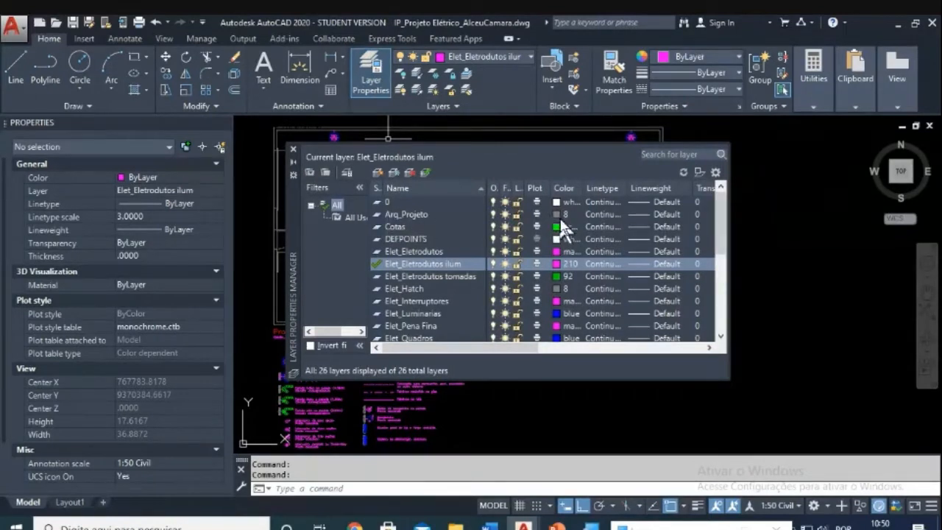
Step: Close the Layer Properties Manager and zoom in on the Sala and Copa floor plan
{"action": "left_click", "coordinate": [293, 150]}
{"action": "middle_click_drag", "start_coordinate": [483, 263], "coordinate": [510, 268]}
{"action": "key", "text": "Escape"}
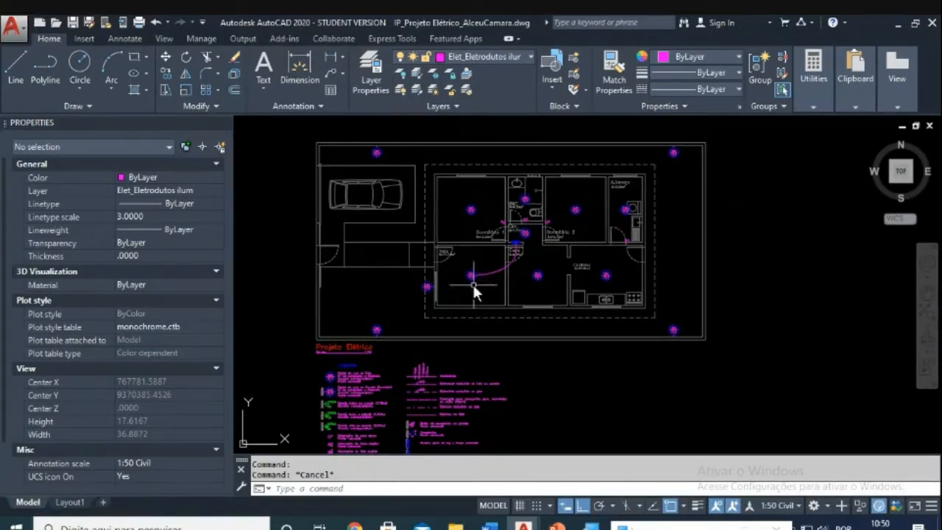
{"action": "scroll", "coordinate": [473, 286], "scroll_direction": "up", "scroll_amount": 4}
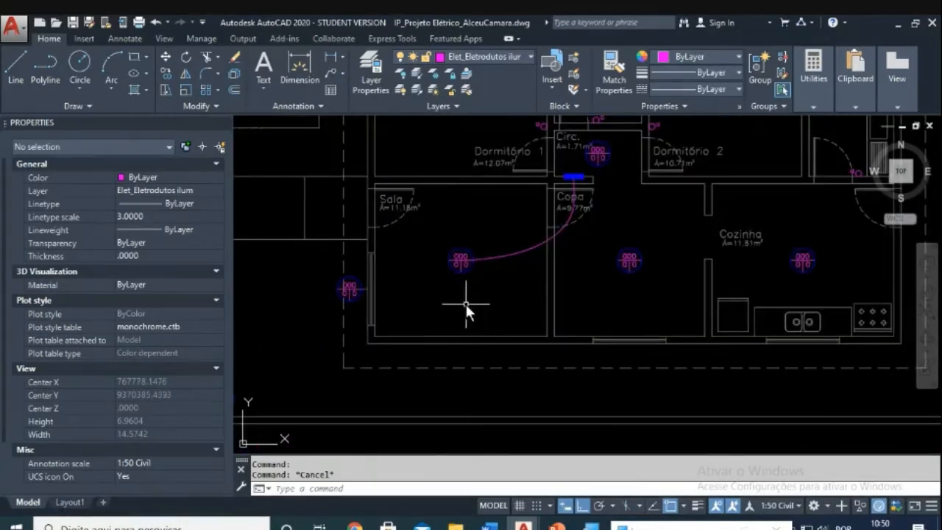
{"action": "scroll", "coordinate": [466, 304], "scroll_direction": "down", "scroll_amount": 2}
{"action": "scroll", "coordinate": [463, 277], "scroll_direction": "down", "scroll_amount": 2}
{"action": "middle_click_drag", "start_coordinate": [463, 277], "coordinate": [585, 236]}
{"action": "scroll", "coordinate": [548, 233], "scroll_direction": "down", "scroll_amount": 2}
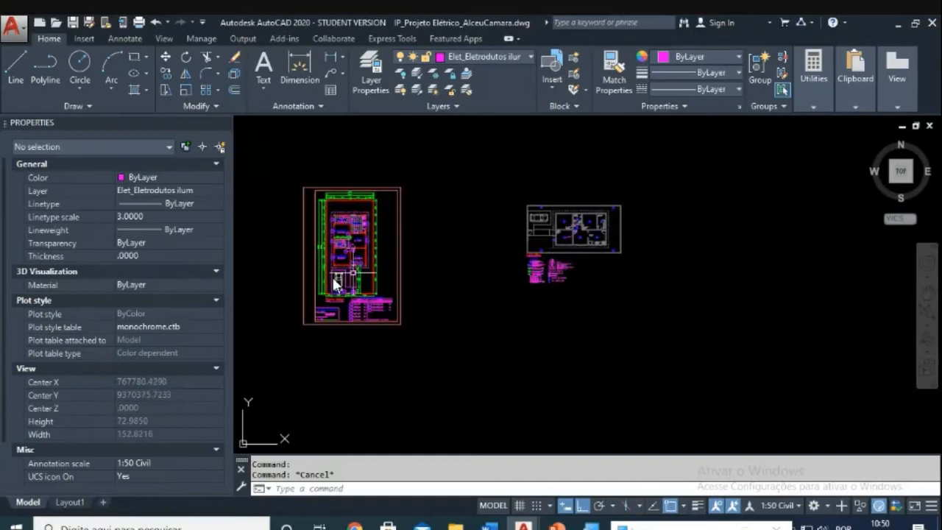
{"action": "scroll", "coordinate": [322, 280], "scroll_direction": "up", "scroll_amount": 2}
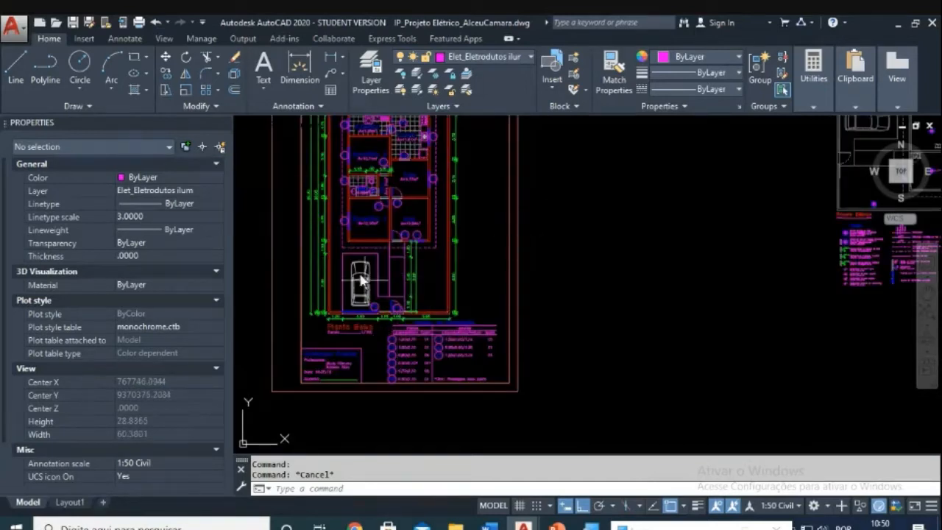
{"action": "scroll", "coordinate": [442, 221], "scroll_direction": "down", "scroll_amount": 2}
{"action": "mouse_move", "coordinate": [515, 231]}
{"action": "middle_mouse_down"}
{"action": "mouse_move", "coordinate": [378, 225]}
{"action": "mouse_move", "coordinate": [414, 250]}
{"action": "middle_mouse_up"}
{"action": "scroll", "coordinate": [543, 242], "scroll_direction": "up", "scroll_amount": 4}
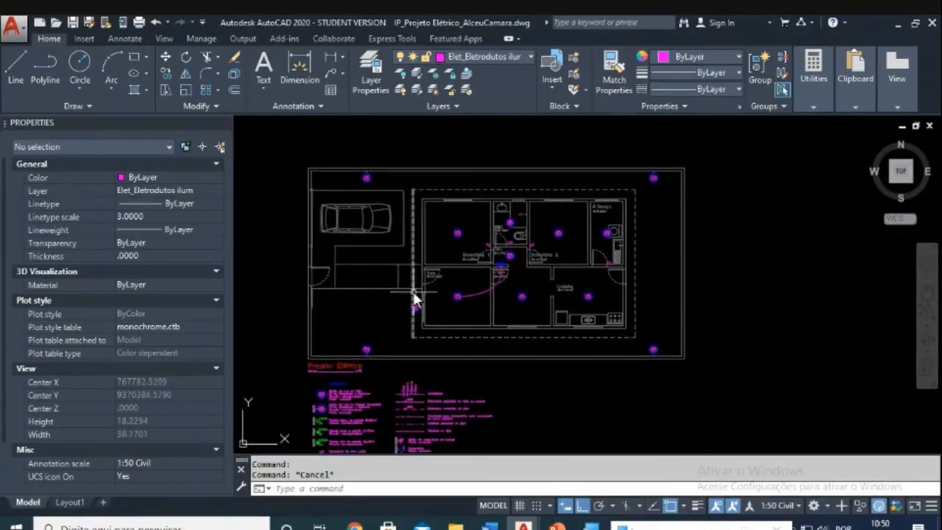
{"action": "scroll", "coordinate": [452, 294], "scroll_direction": "up", "scroll_amount": 2}
{"action": "scroll", "coordinate": [452, 294], "scroll_direction": "down", "scroll_amount": 2}
{"action": "middle_click_drag", "start_coordinate": [449, 292], "coordinate": [458, 293]}
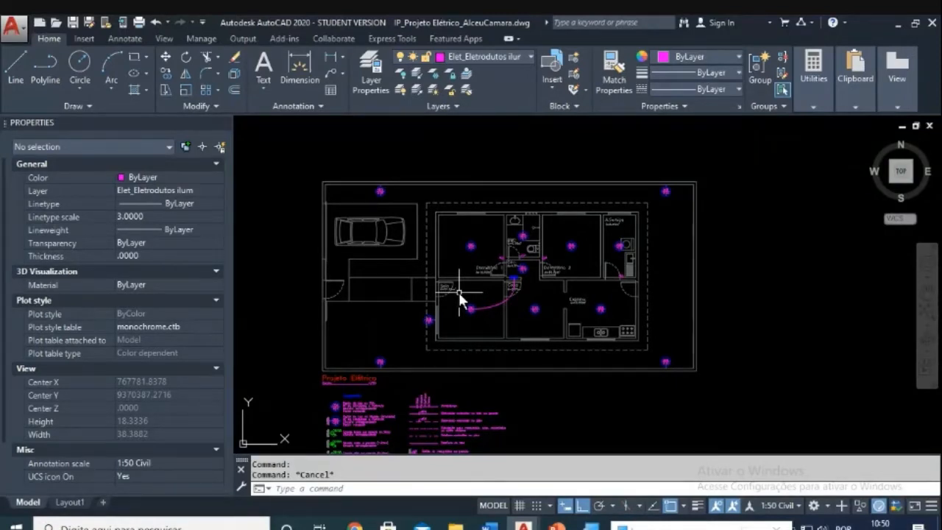
{"action": "scroll", "coordinate": [443, 312], "scroll_direction": "up", "scroll_amount": 4}
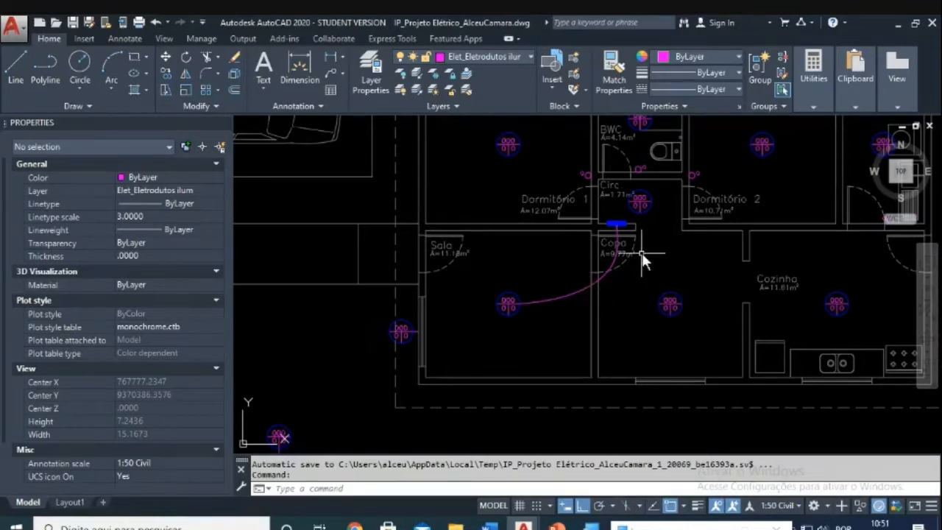
{"action": "middle_click_drag", "start_coordinate": [647, 258], "coordinate": [609, 263]}
{"action": "scroll", "coordinate": [592, 240], "scroll_direction": "up", "scroll_amount": 2}
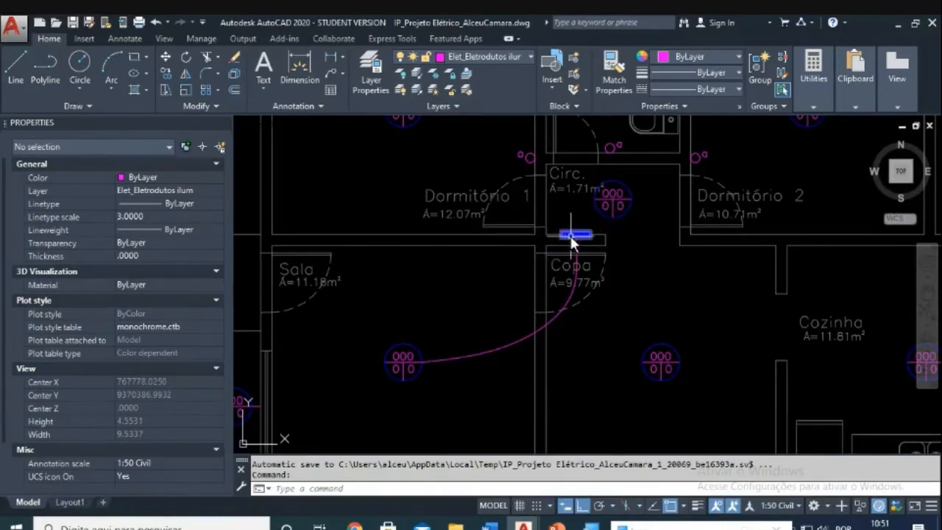
{"action": "scroll", "coordinate": [572, 236], "scroll_direction": "down", "scroll_amount": 4}
{"action": "middle_click_drag", "start_coordinate": [580, 316], "coordinate": [607, 150]}
{"action": "scroll", "coordinate": [441, 423], "scroll_direction": "up", "scroll_amount": 4}
{"action": "scroll", "coordinate": [514, 343], "scroll_direction": "down", "scroll_amount": 2}
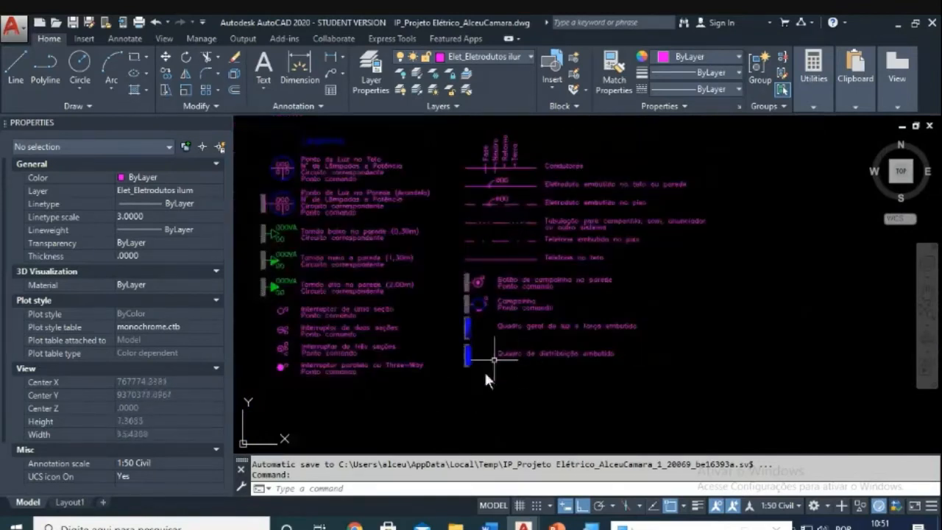
{"action": "scroll", "coordinate": [514, 365], "scroll_direction": "down", "scroll_amount": 5}
{"action": "scroll", "coordinate": [559, 271], "scroll_direction": "up", "scroll_amount": 4}
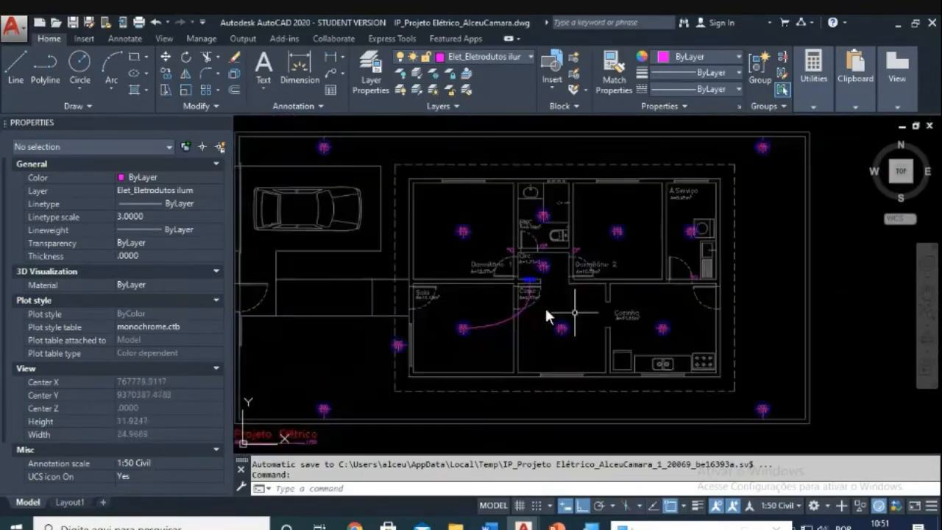
{"action": "scroll", "coordinate": [544, 305], "scroll_direction": "down", "scroll_amount": 1}
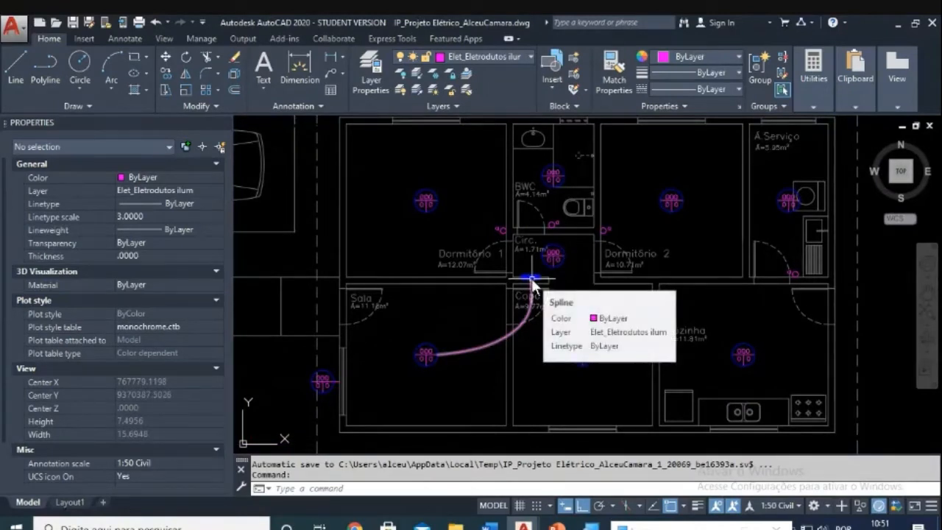
{"action": "scroll", "coordinate": [532, 281], "scroll_direction": "up", "scroll_amount": 4}
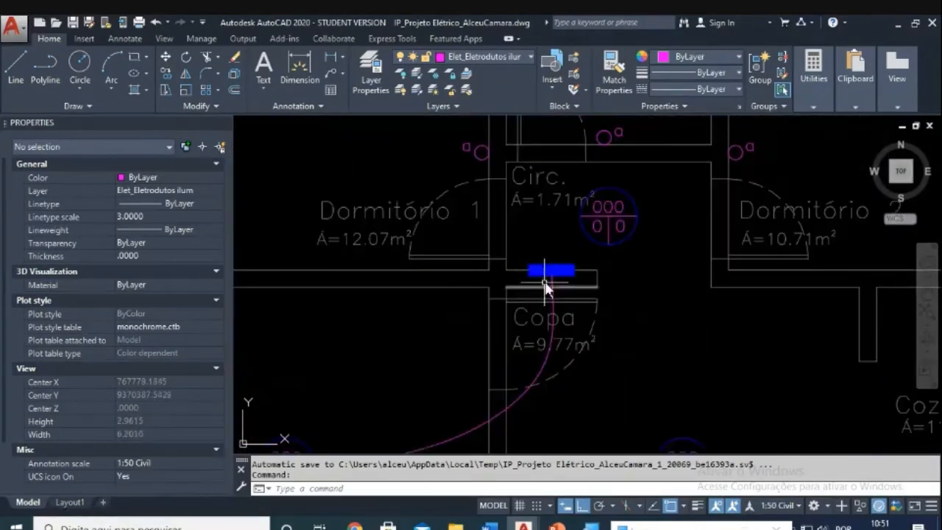
{"action": "scroll", "coordinate": [550, 279], "scroll_direction": "down", "scroll_amount": 4}
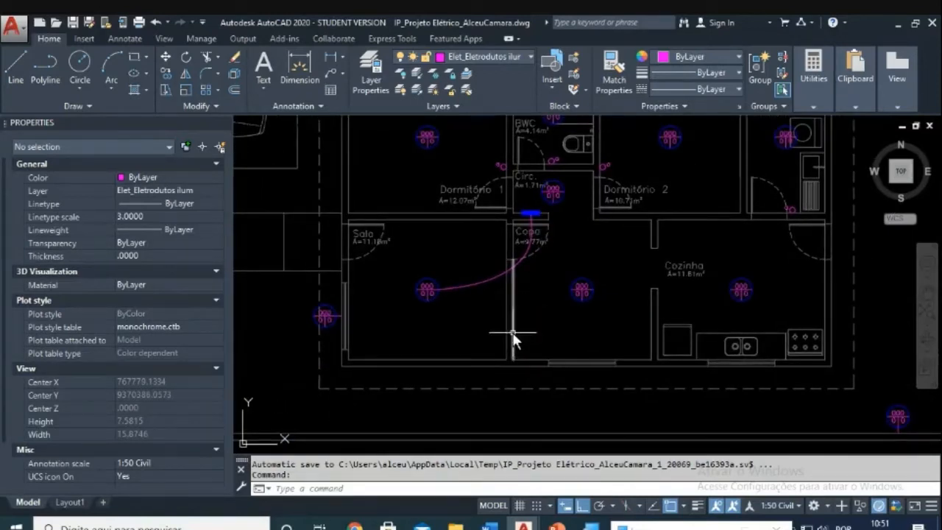
{"action": "mouse_move", "coordinate": [511, 330]}
{"action": "scroll", "coordinate": [810, 235], "scroll_direction": "up", "scroll_amount": 4}
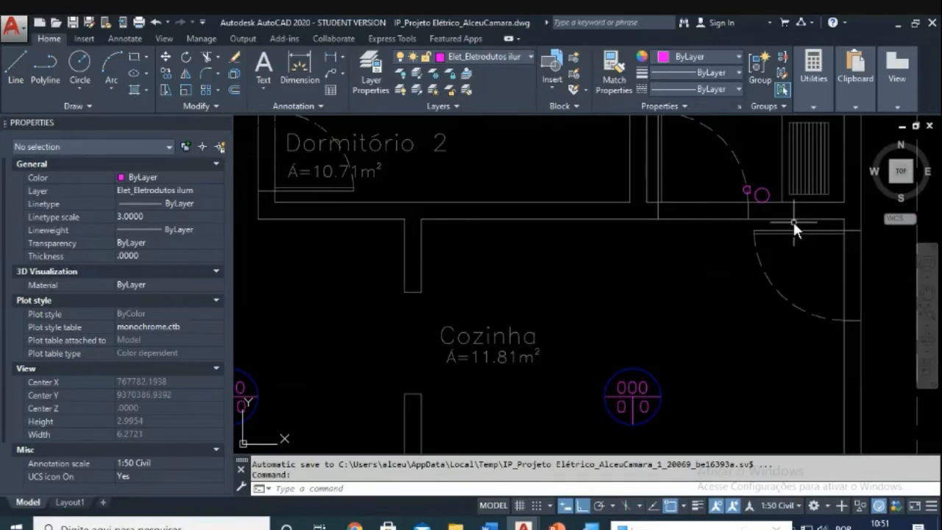
{"action": "scroll", "coordinate": [793, 222], "scroll_direction": "down", "scroll_amount": 6}
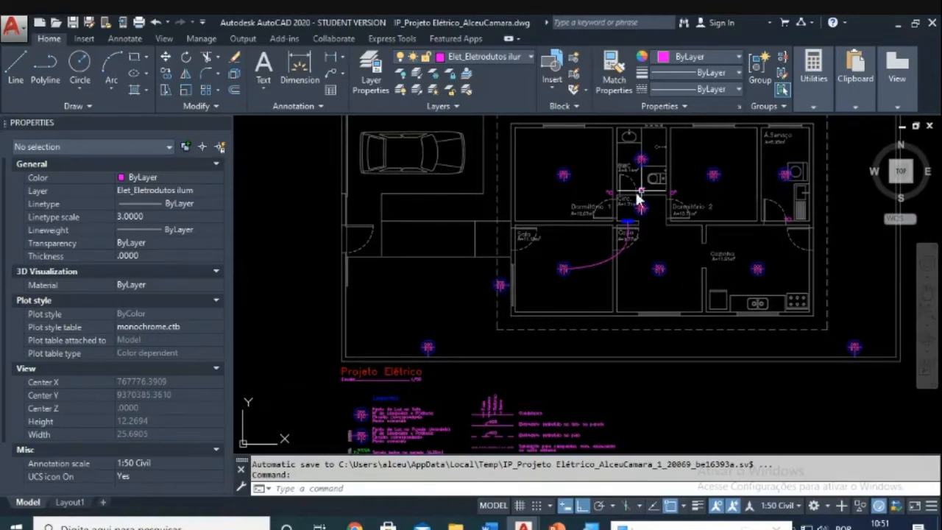
{"action": "scroll", "coordinate": [645, 228], "scroll_direction": "up", "scroll_amount": 4}
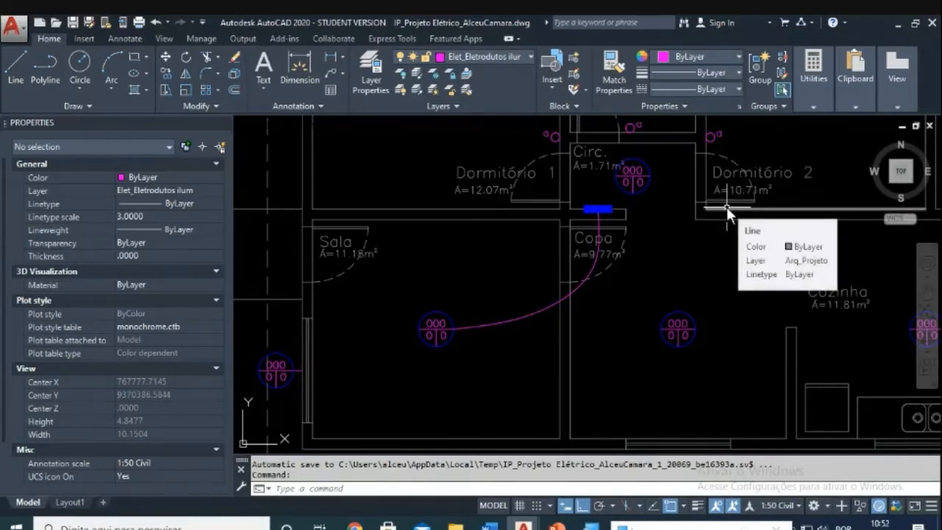
{"action": "scroll", "coordinate": [726, 206], "scroll_direction": "down", "scroll_amount": 2}
{"action": "mouse_move", "coordinate": [720, 209]}
{"action": "middle_mouse_down"}
{"action": "mouse_move", "coordinate": [645, 234]}
{"action": "mouse_move", "coordinate": [561, 203]}
{"action": "middle_mouse_up"}
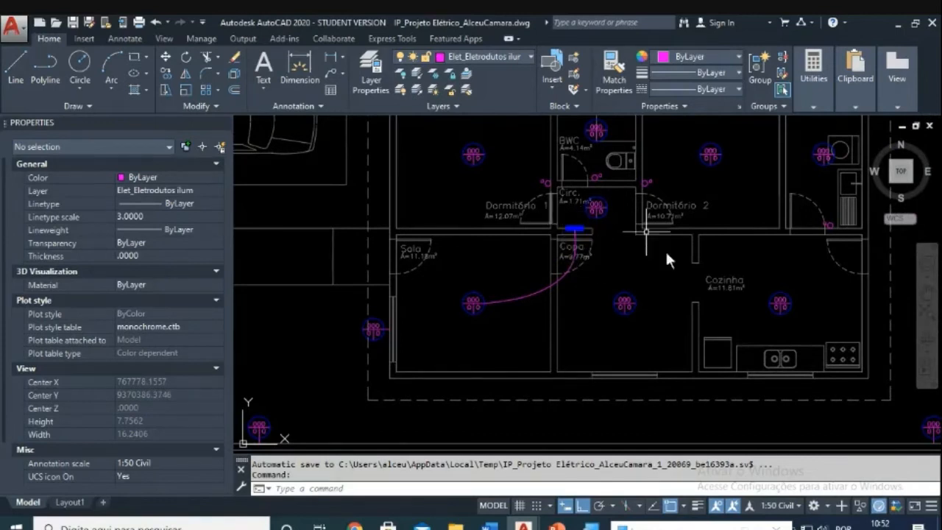
{"action": "middle_click_drag", "start_coordinate": [655, 231], "coordinate": [680, 310]}
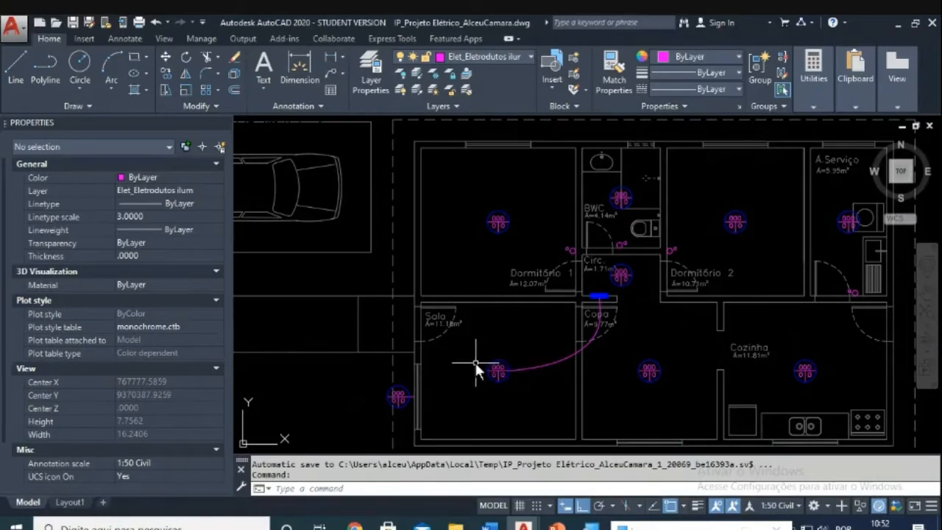
{"action": "scroll", "coordinate": [475, 362], "scroll_direction": "down", "scroll_amount": 2}
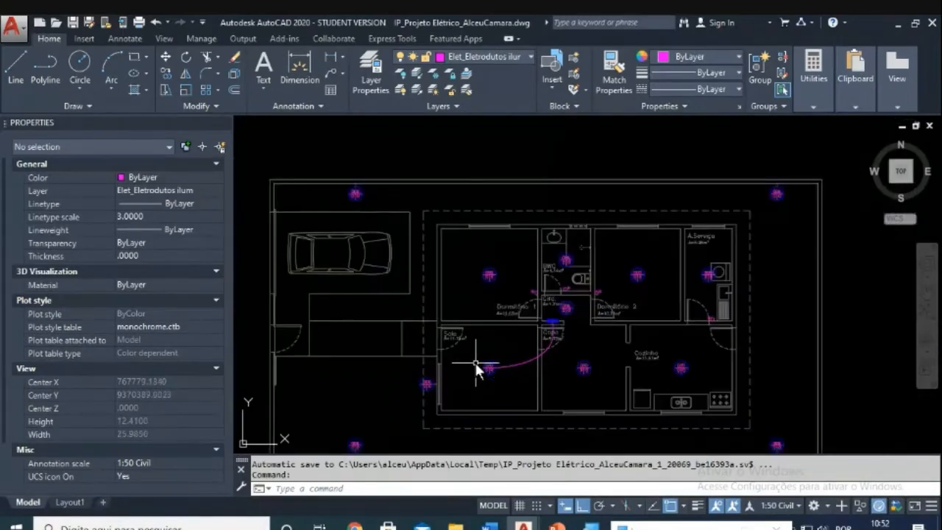
{"action": "scroll", "coordinate": [464, 334], "scroll_direction": "up", "scroll_amount": 2}
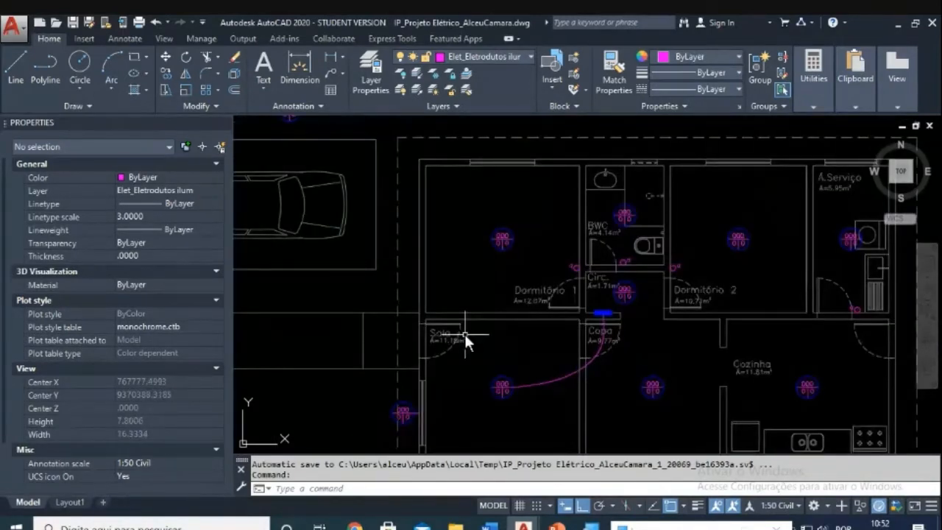
{"action": "scroll", "coordinate": [477, 342], "scroll_direction": "down", "scroll_amount": 2}
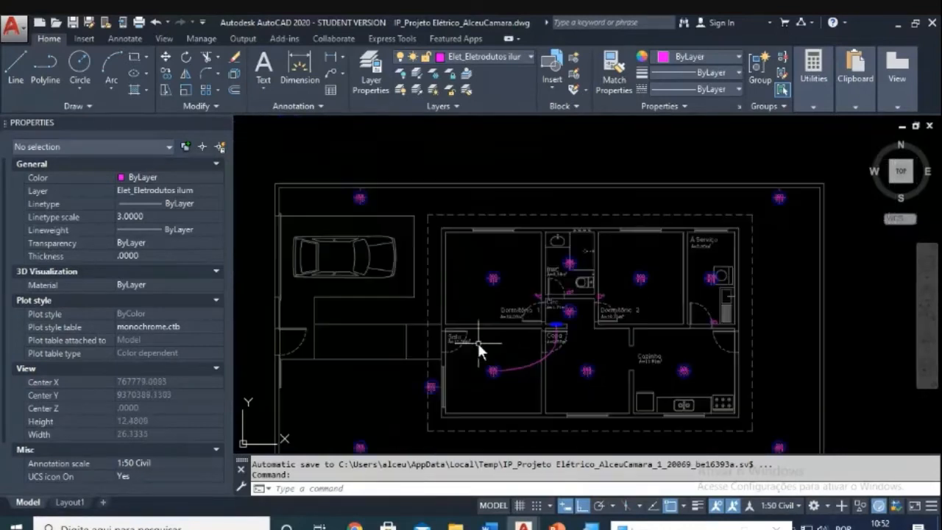
{"action": "scroll", "coordinate": [481, 345], "scroll_direction": "up", "scroll_amount": 2}
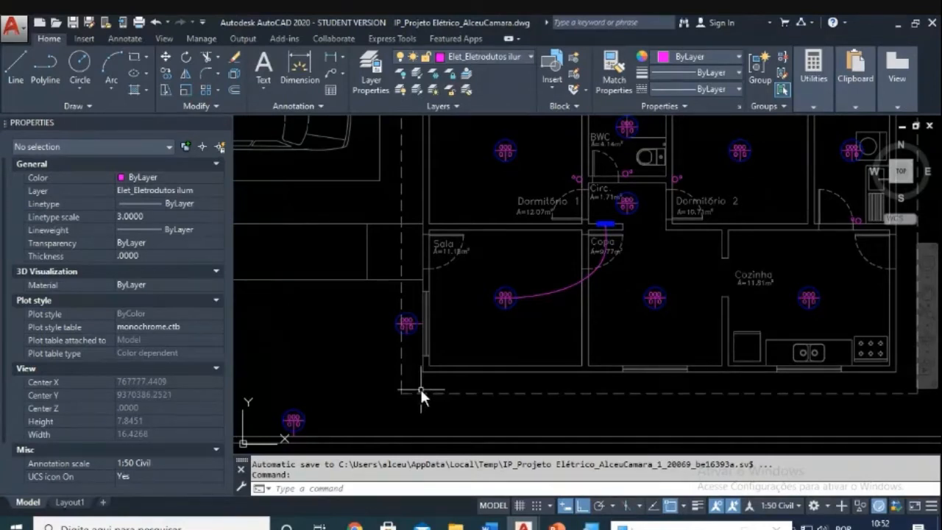
Step: Regenerate the drawing display with the RE command
{"action": "key", "text": "Escape"}
{"action": "key", "text": "Escape"}
{"action": "scroll", "coordinate": [431, 388], "scroll_direction": "down", "scroll_amount": 2}
{"action": "scroll", "coordinate": [431, 386], "scroll_direction": "up", "scroll_amount": 4}
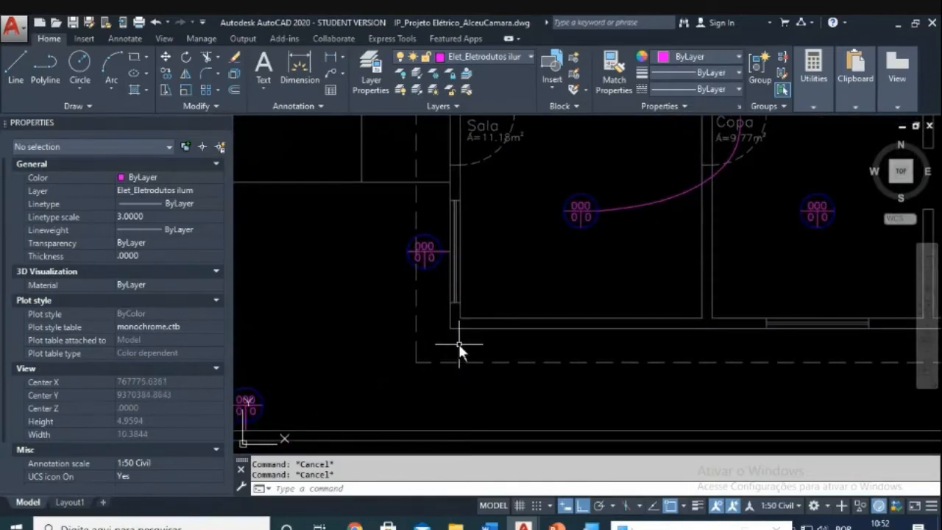
{"action": "left_click", "coordinate": [461, 350]}
{"action": "key", "text": "Escape"}
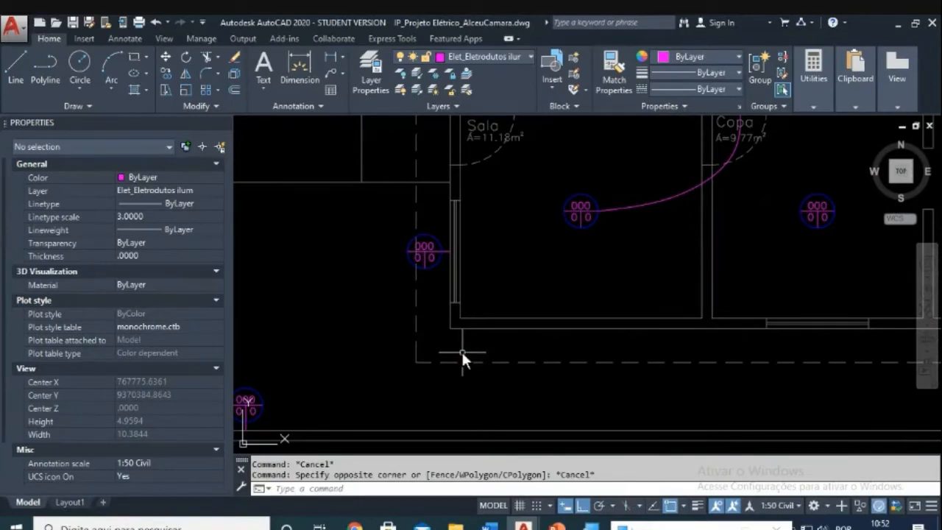
{"action": "type", "text": "RE"}
{"action": "key", "text": "Return"}
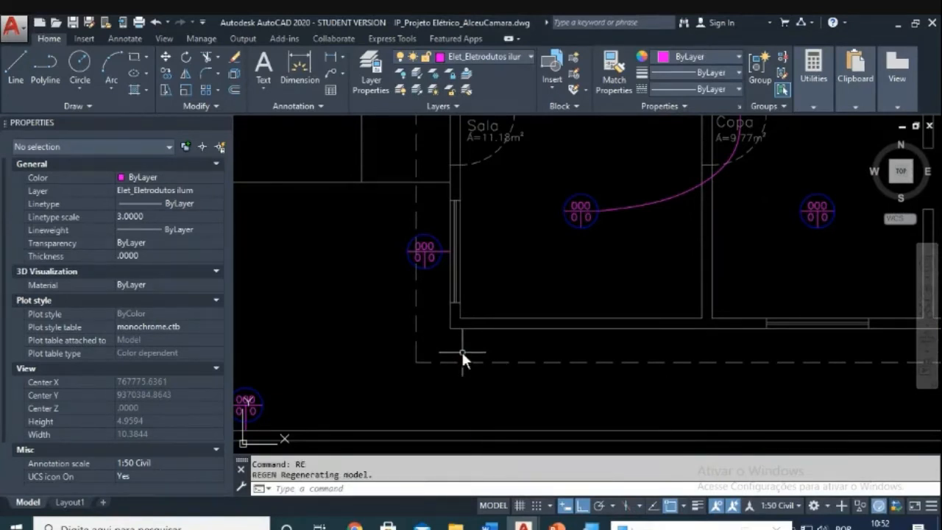
Step: Select the dashed eave line below the Sala to show its HIDDEN2 properties
{"action": "type", "text": "RE"}
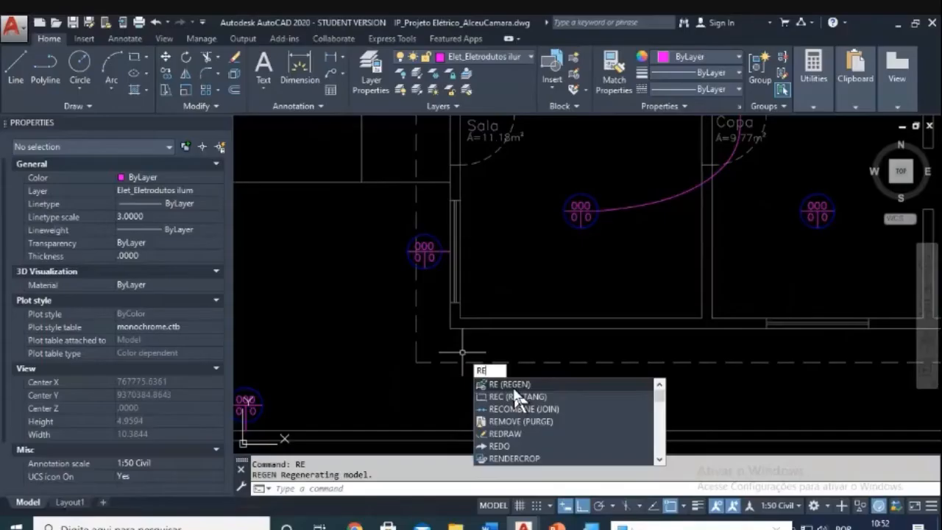
{"action": "scroll", "coordinate": [513, 386], "scroll_direction": "down", "scroll_amount": 1}
{"action": "key", "text": "Escape"}
{"action": "key", "text": "Escape"}
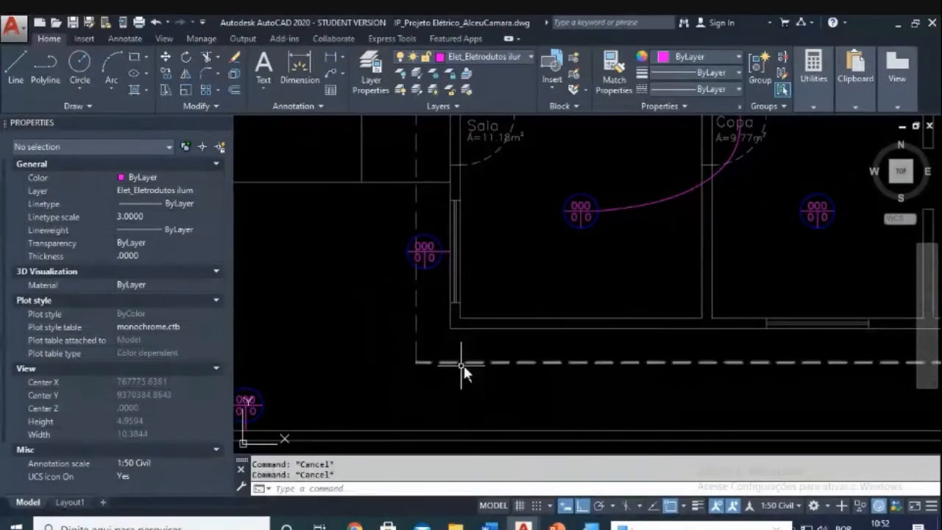
{"action": "left_click", "coordinate": [463, 362]}
{"action": "left_click", "coordinate": [451, 374]}
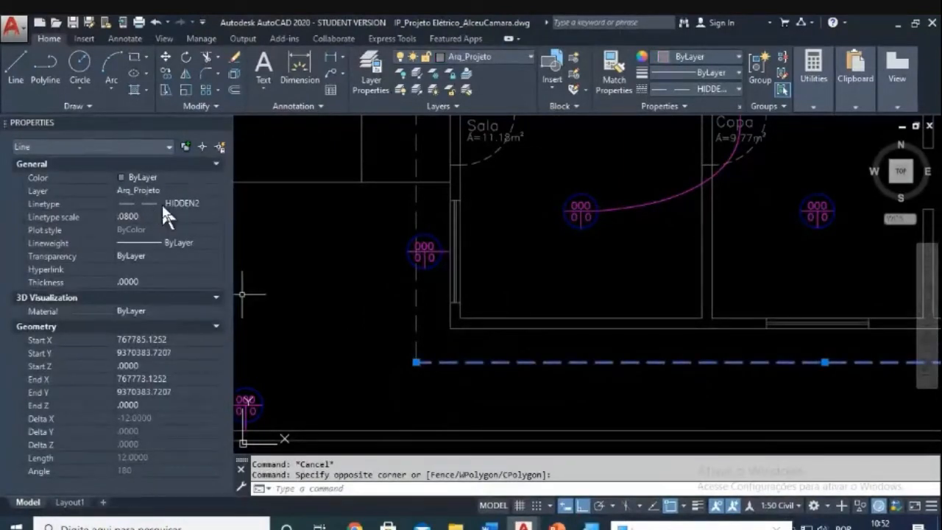
{"action": "left_click", "coordinate": [773, 510]}
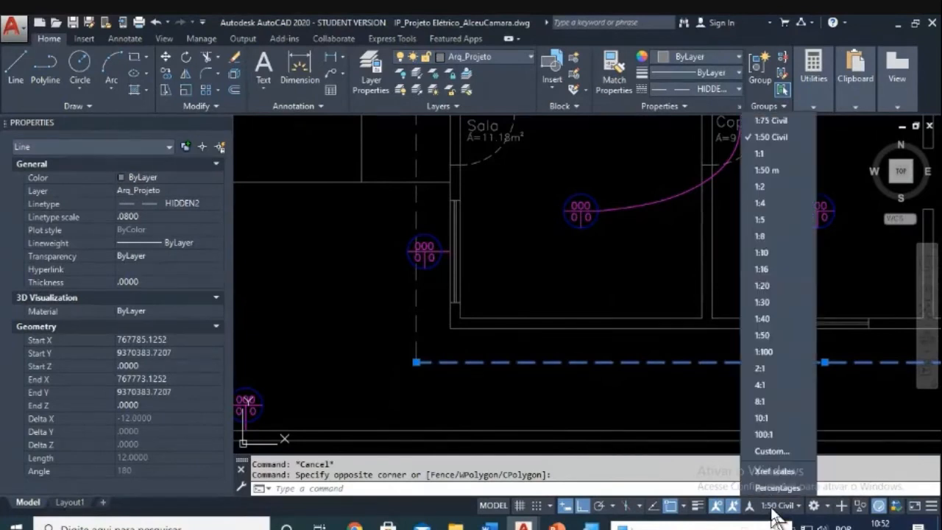
{"action": "left_click", "coordinate": [763, 138]}
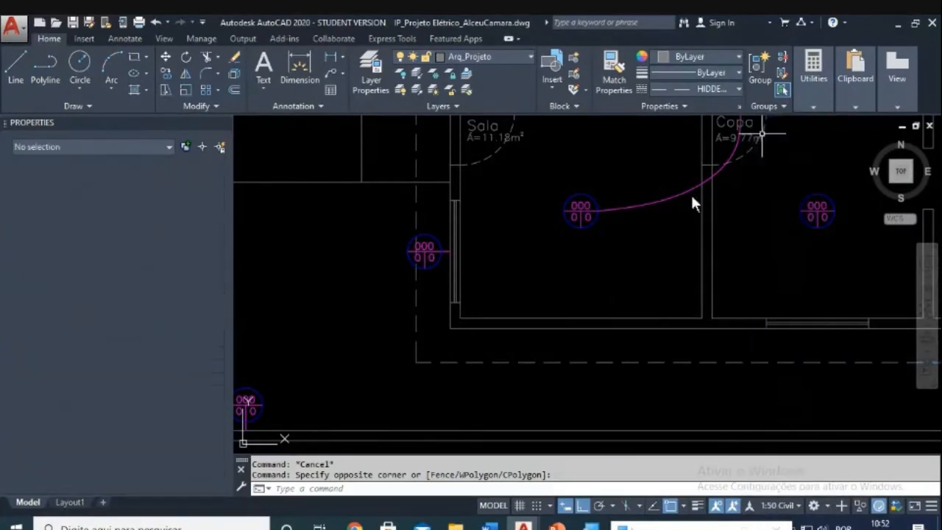
{"action": "key", "text": "Escape"}
{"action": "left_click", "coordinate": [448, 357]}
{"action": "left_click", "coordinate": [424, 368]}
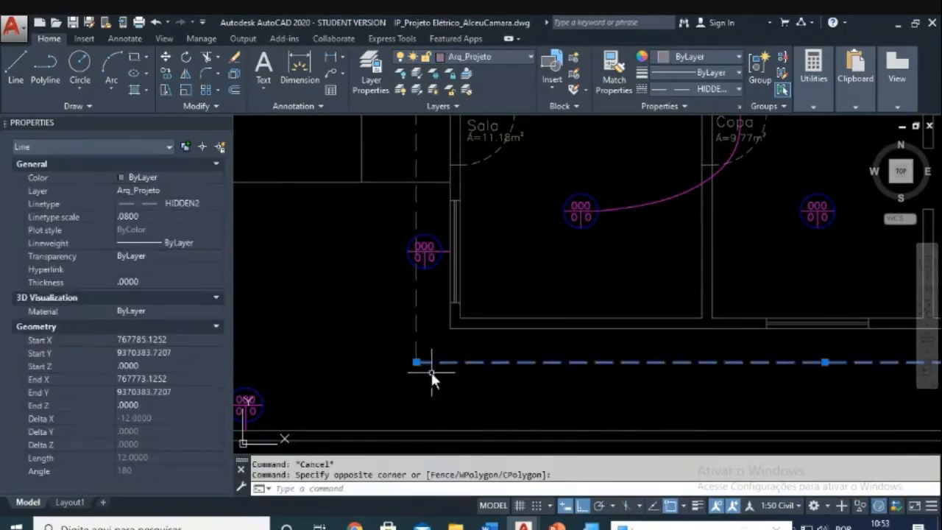
{"action": "scroll", "coordinate": [471, 371], "scroll_direction": "down", "scroll_amount": 6}
{"action": "middle_click_drag", "start_coordinate": [471, 397], "coordinate": [443, 324]}
{"action": "scroll", "coordinate": [422, 329], "scroll_direction": "up", "scroll_amount": 6}
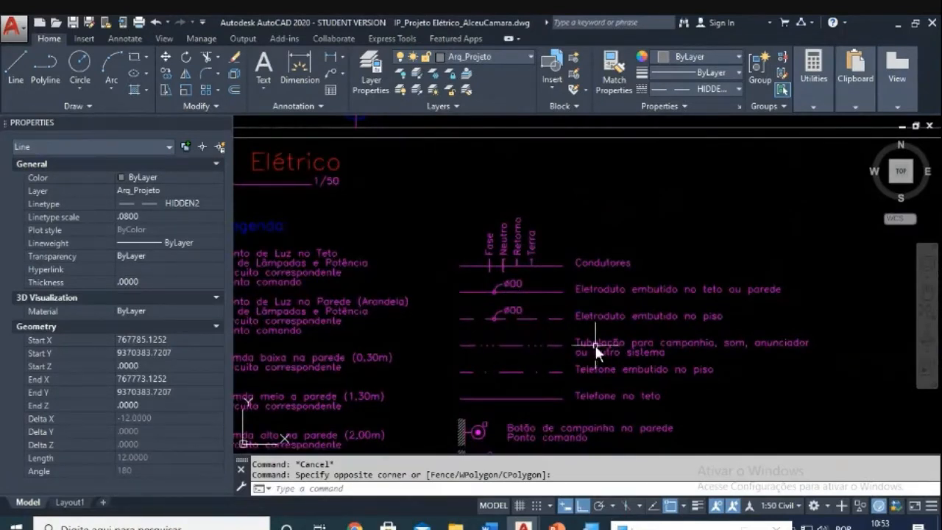
{"action": "scroll", "coordinate": [585, 282], "scroll_direction": "down", "scroll_amount": 5}
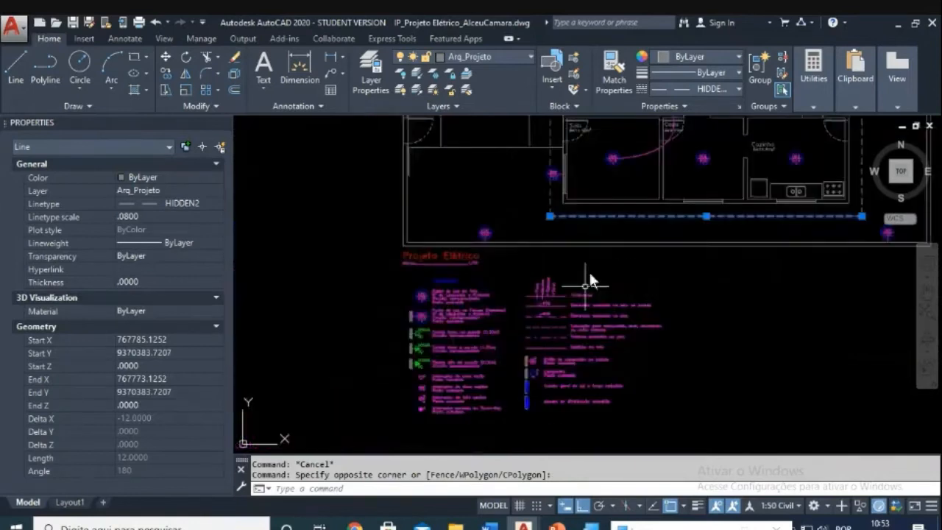
{"action": "middle_click_drag", "start_coordinate": [564, 219], "coordinate": [521, 290]}
{"action": "scroll", "coordinate": [523, 290], "scroll_direction": "up", "scroll_amount": 4}
{"action": "key", "text": "Escape"}
{"action": "left_click", "coordinate": [530, 263]}
{"action": "left_click", "coordinate": [510, 288]}
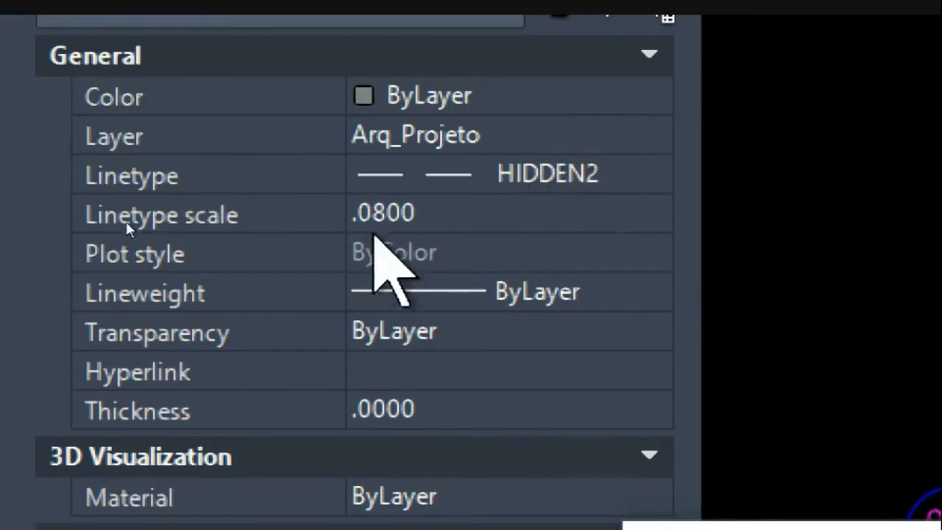
{"action": "left_click", "coordinate": [397, 210]}
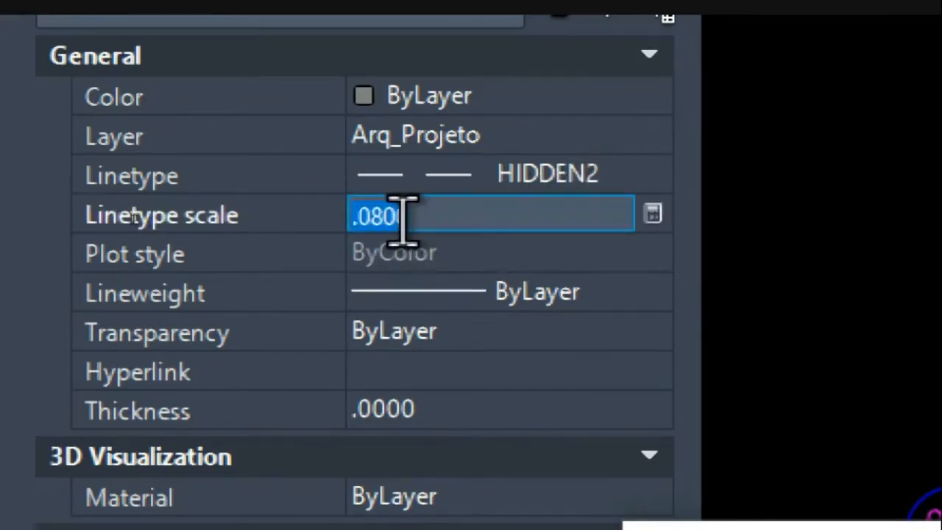
{"action": "left_click", "coordinate": [513, 166]}
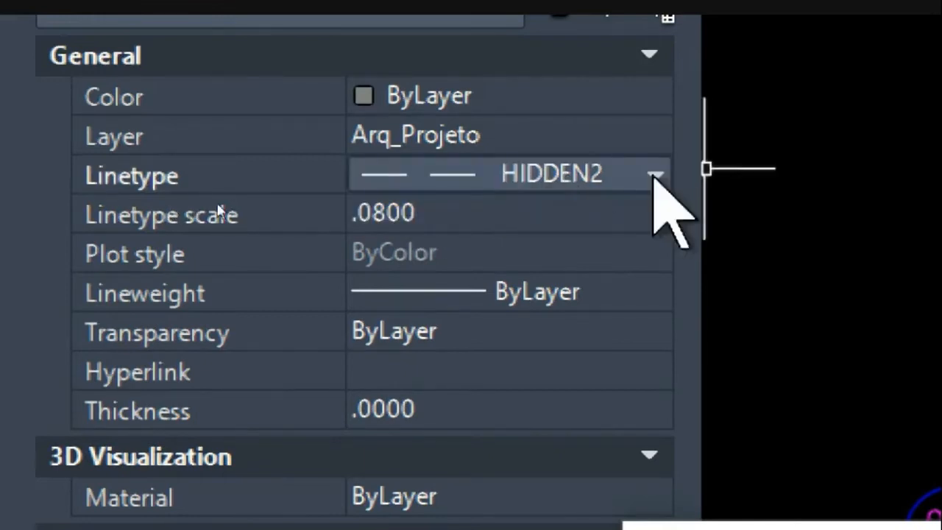
{"action": "left_click", "coordinate": [655, 175]}
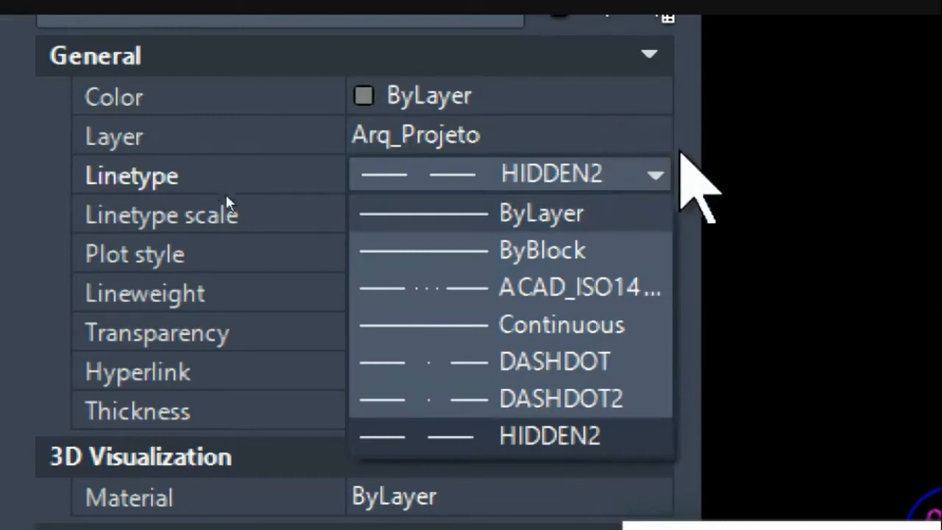
{"action": "left_click", "coordinate": [656, 174]}
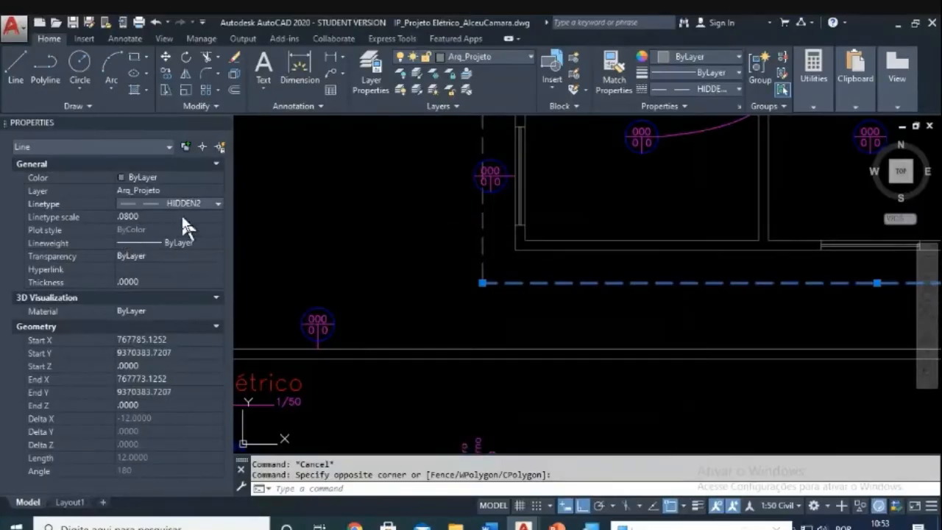
{"action": "middle_click_drag", "start_coordinate": [562, 222], "coordinate": [570, 251]}
{"action": "key", "text": "Escape"}
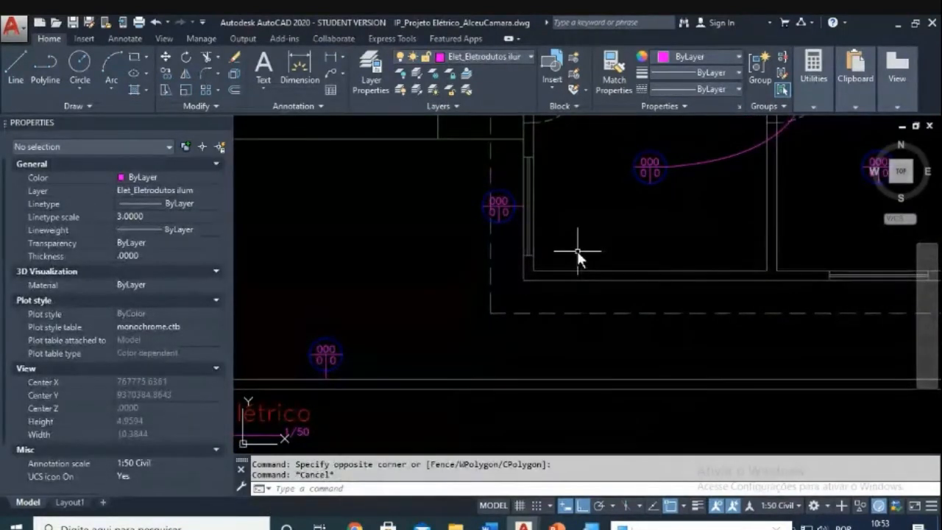
{"action": "scroll", "coordinate": [576, 251], "scroll_direction": "down", "scroll_amount": 2}
{"action": "scroll", "coordinate": [577, 251], "scroll_direction": "down", "scroll_amount": 3}
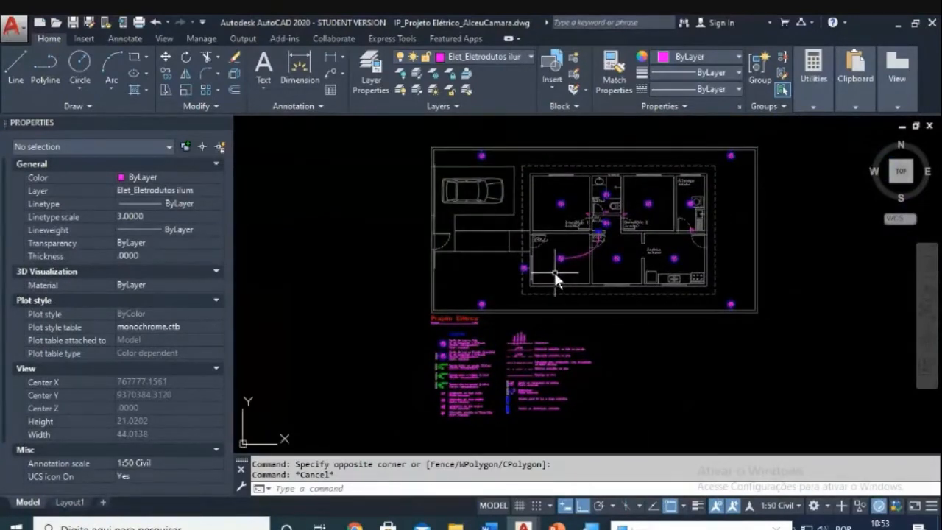
{"action": "scroll", "coordinate": [558, 273], "scroll_direction": "down", "scroll_amount": 6}
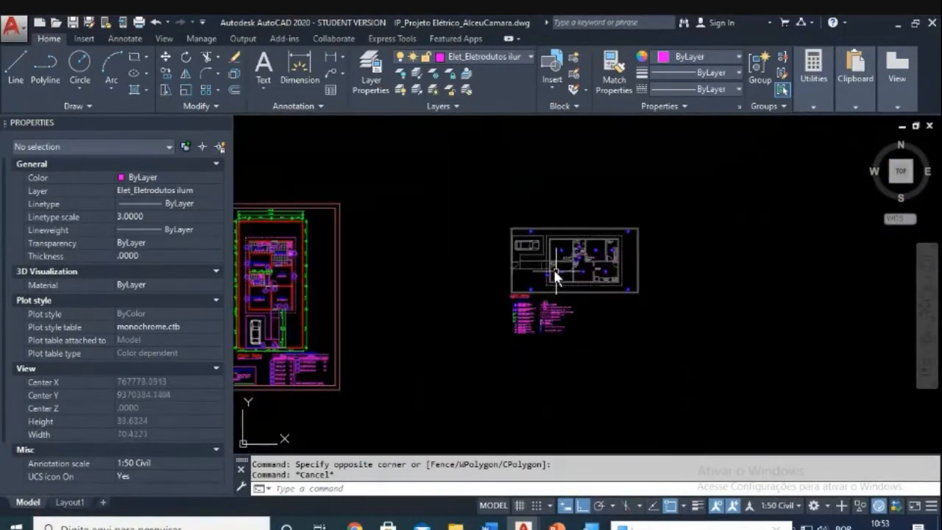
{"action": "scroll", "coordinate": [435, 286], "scroll_direction": "up", "scroll_amount": 6}
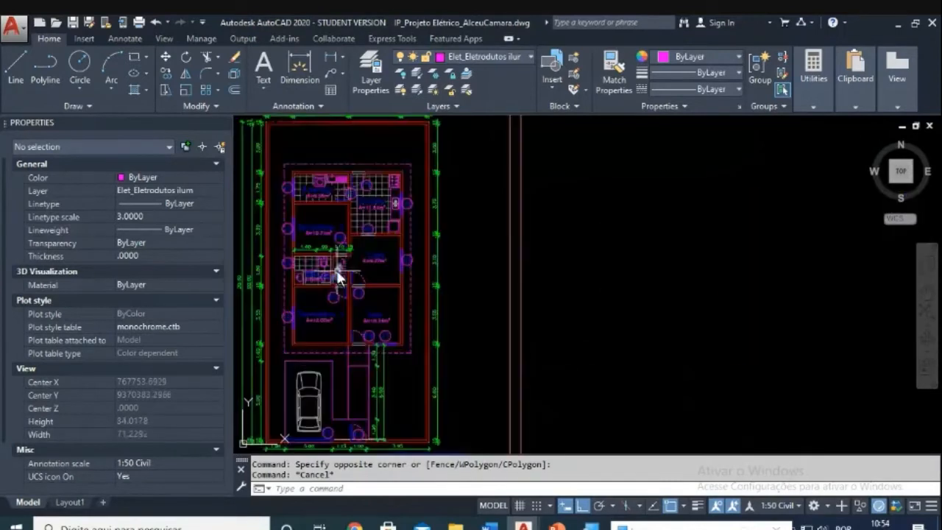
{"action": "middle_click_drag", "start_coordinate": [436, 250], "coordinate": [428, 249]}
{"action": "scroll", "coordinate": [579, 243], "scroll_direction": "down", "scroll_amount": 2}
{"action": "middle_click_drag", "start_coordinate": [579, 244], "coordinate": [363, 252]}
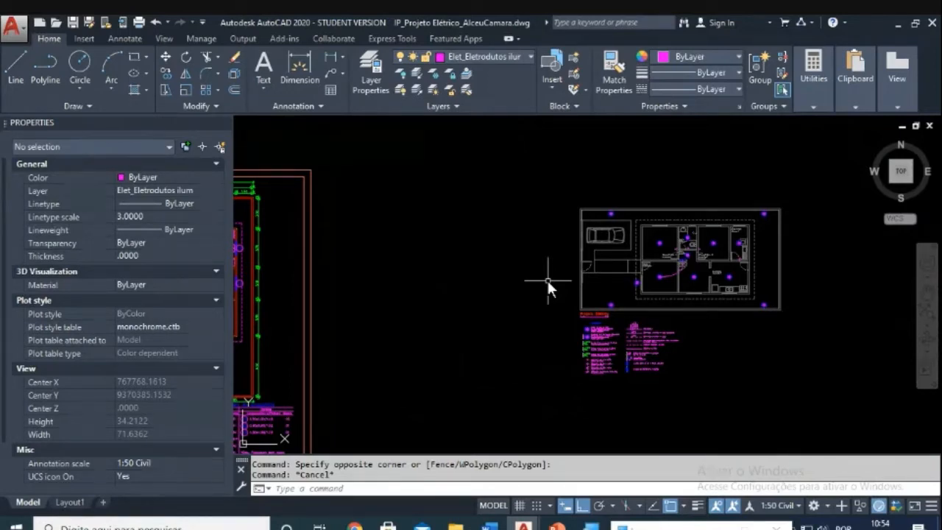
{"action": "scroll", "coordinate": [666, 273], "scroll_direction": "up", "scroll_amount": 5}
{"action": "scroll", "coordinate": [641, 260], "scroll_direction": "up", "scroll_amount": 2}
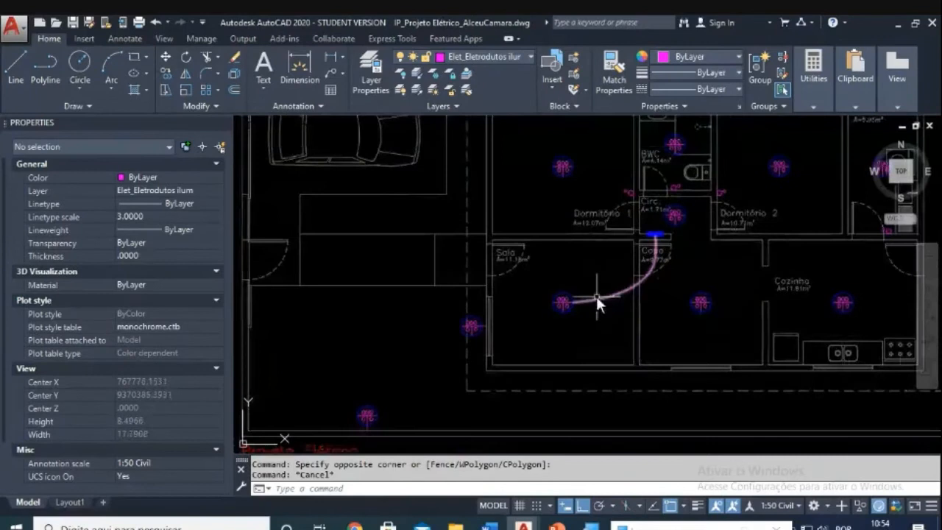
{"action": "middle_click_drag", "start_coordinate": [449, 295], "coordinate": [463, 287]}
{"action": "scroll", "coordinate": [458, 273], "scroll_direction": "up", "scroll_amount": 4}
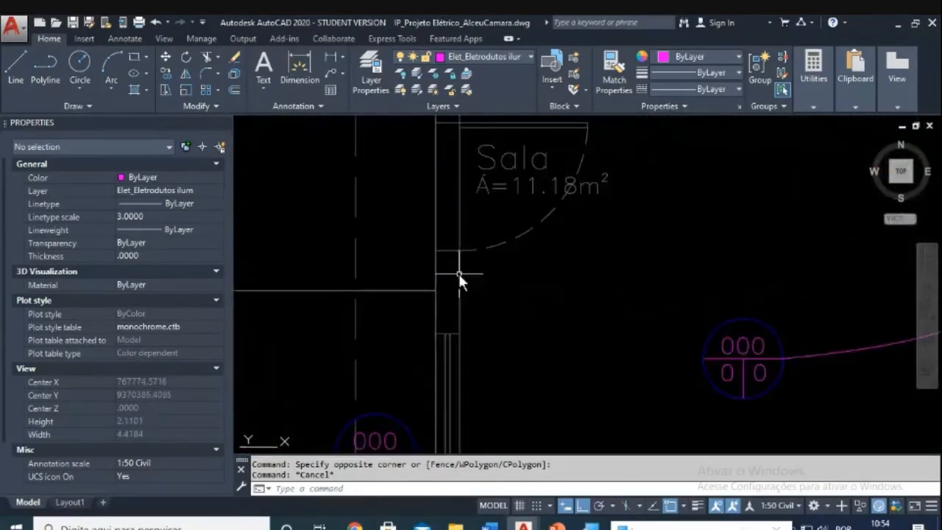
{"action": "scroll", "coordinate": [493, 291], "scroll_direction": "down", "scroll_amount": 4}
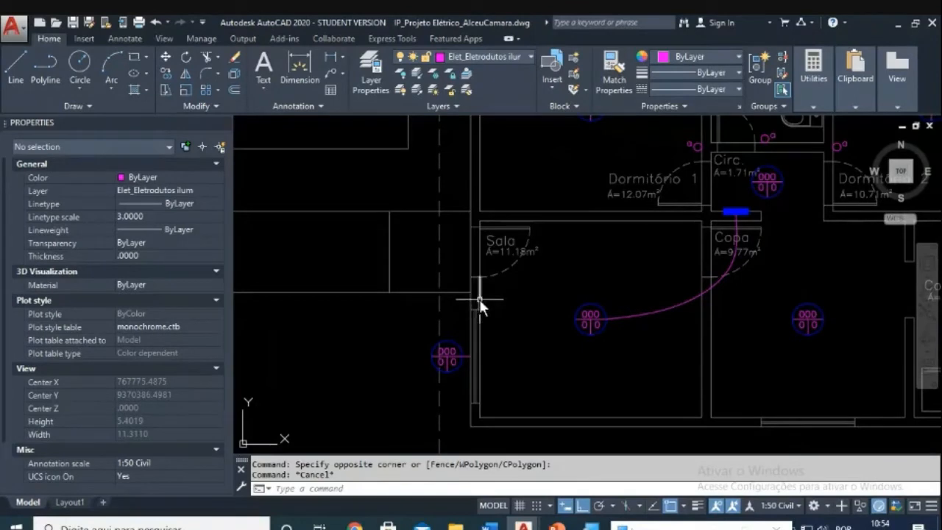
{"action": "scroll", "coordinate": [478, 299], "scroll_direction": "down", "scroll_amount": 4}
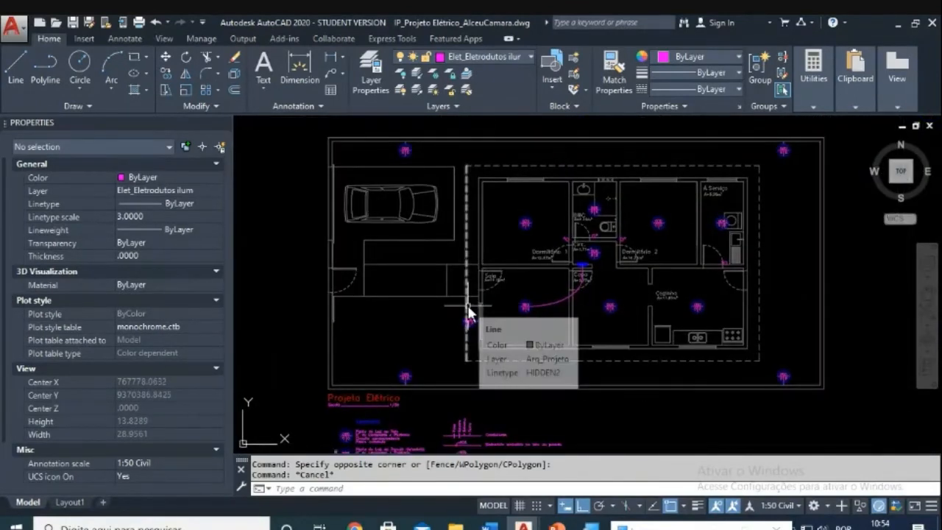
{"action": "scroll", "coordinate": [468, 306], "scroll_direction": "up", "scroll_amount": 2}
{"action": "scroll", "coordinate": [467, 303], "scroll_direction": "up", "scroll_amount": 3}
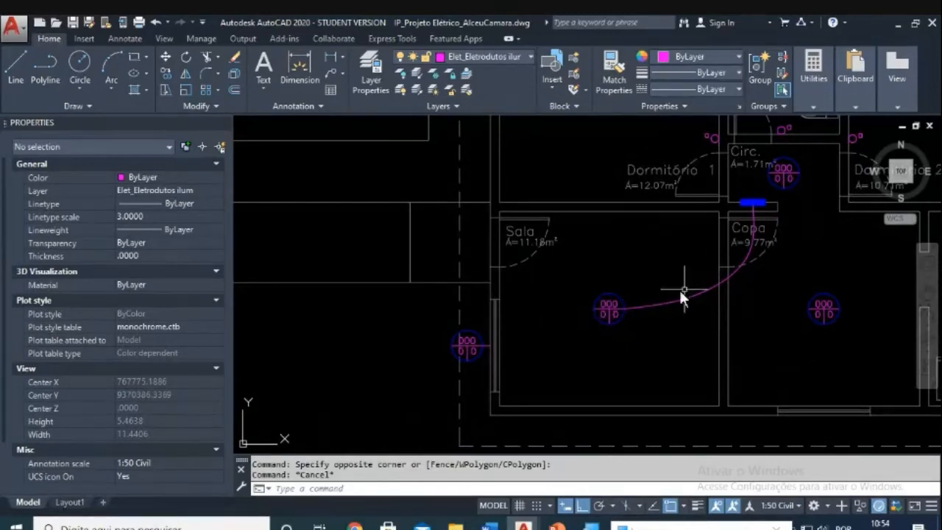
{"action": "middle_click_drag", "start_coordinate": [712, 306], "coordinate": [213, 314]}
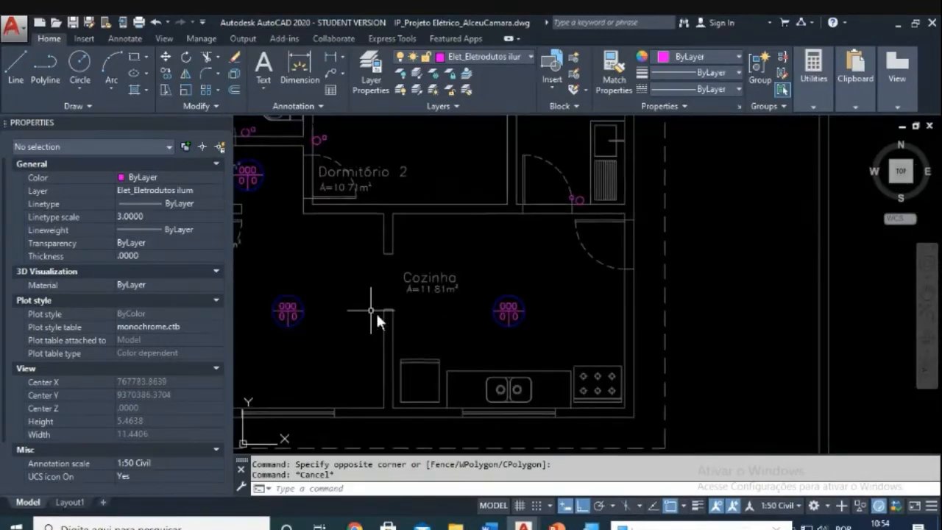
{"action": "scroll", "coordinate": [441, 318], "scroll_direction": "down", "scroll_amount": 4}
{"action": "scroll", "coordinate": [374, 308], "scroll_direction": "up", "scroll_amount": 3}
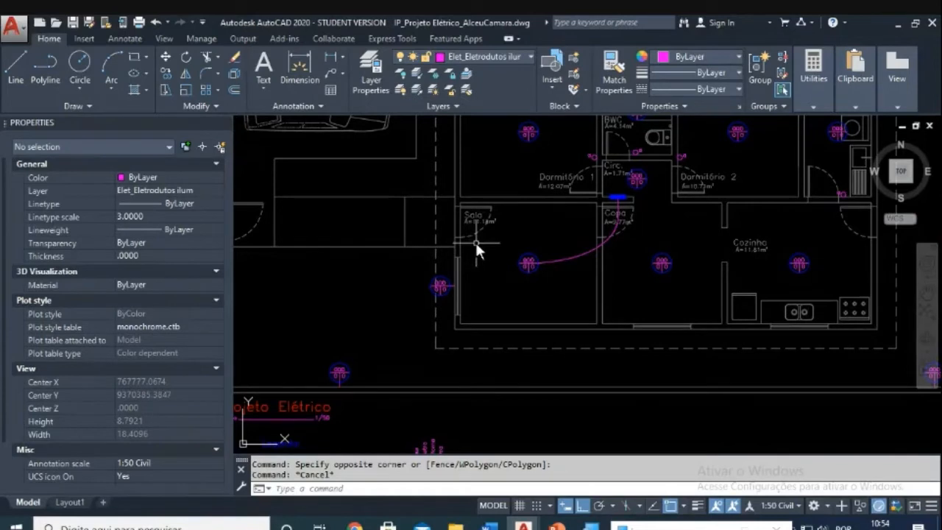
{"action": "scroll", "coordinate": [475, 243], "scroll_direction": "up", "scroll_amount": 4}
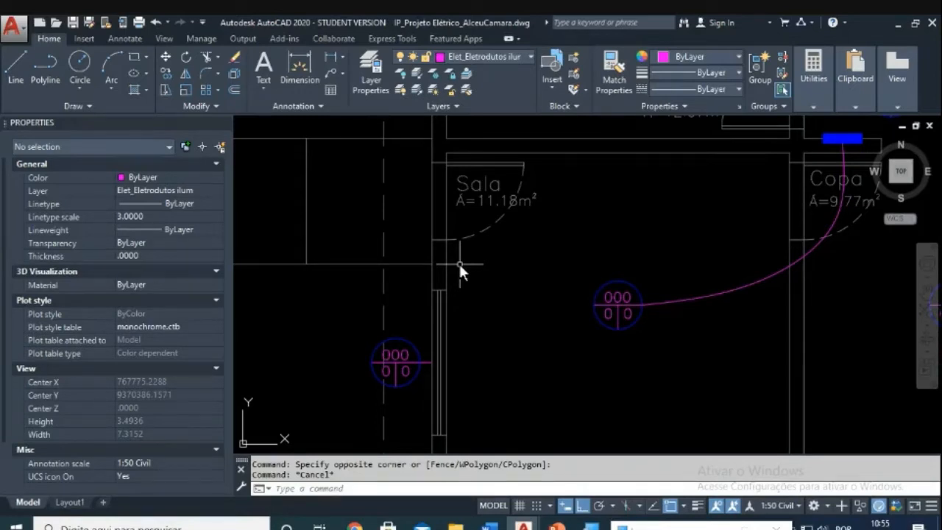
Step: In the legend, select the one-section and three-way switch symbols with their letters for copying
{"action": "scroll", "coordinate": [492, 262], "scroll_direction": "down", "scroll_amount": 4}
{"action": "middle_click_drag", "start_coordinate": [498, 351], "coordinate": [540, 241]}
{"action": "scroll", "coordinate": [526, 221], "scroll_direction": "up", "scroll_amount": 8}
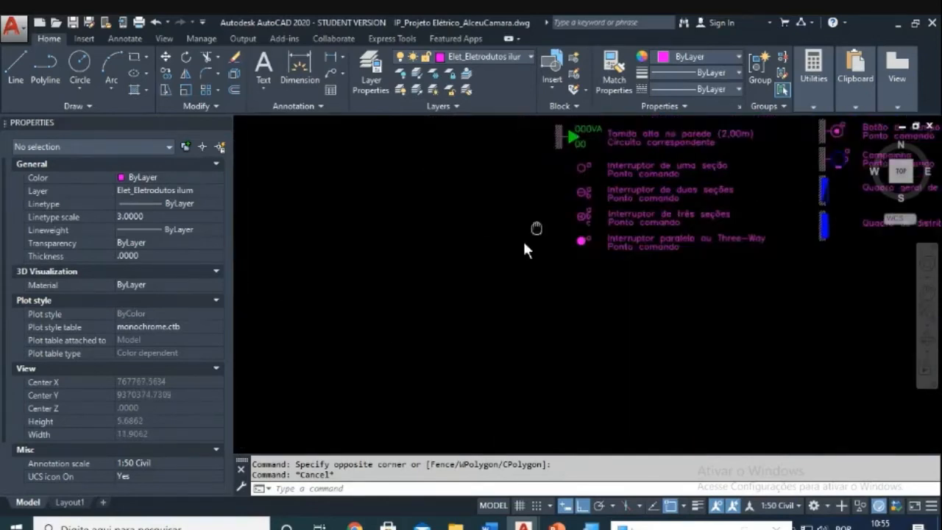
{"action": "scroll", "coordinate": [515, 273], "scroll_direction": "up", "scroll_amount": 2}
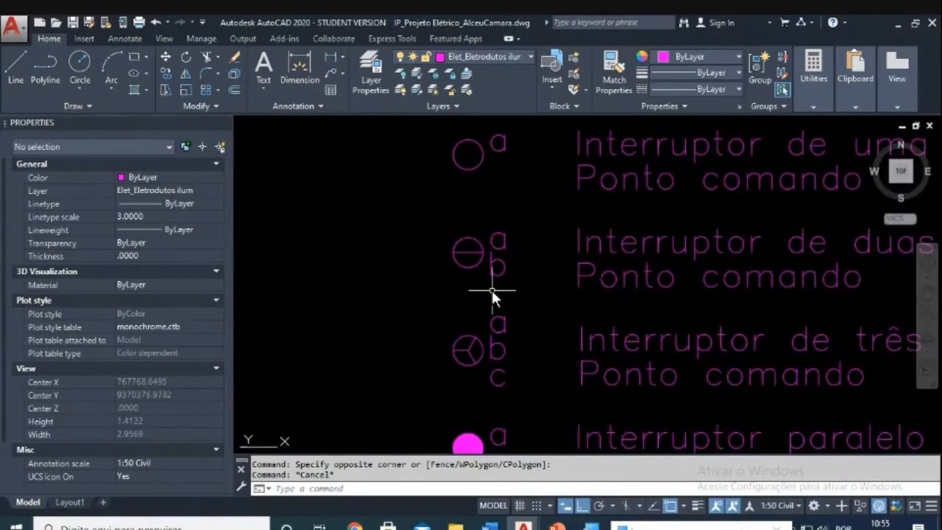
{"action": "middle_click_drag", "start_coordinate": [499, 269], "coordinate": [490, 295]}
{"action": "key", "text": "Escape"}
{"action": "type", "text": "ct "}
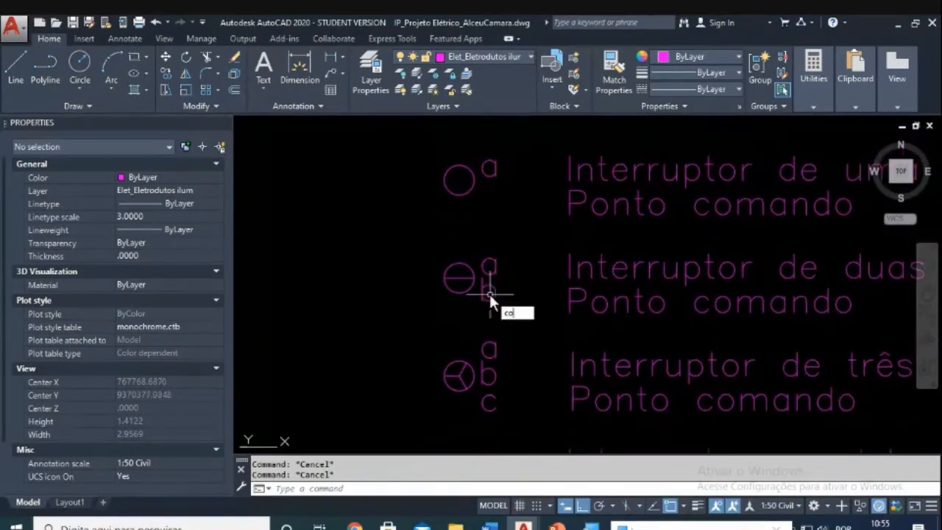
{"action": "type", "text": "o"}
{"action": "key", "text": "Return"}
{"action": "left_click", "coordinate": [523, 197]}
{"action": "left_click", "coordinate": [426, 161]}
{"action": "scroll", "coordinate": [488, 203], "scroll_direction": "down", "scroll_amount": 1}
{"action": "left_click", "coordinate": [517, 385]}
{"action": "left_click", "coordinate": [474, 370]}
{"action": "key", "text": "Return"}
Step: Place copies of both switch symbols beside the Sala door
{"action": "left_click", "coordinate": [476, 367]}
{"action": "scroll", "coordinate": [512, 306], "scroll_direction": "down", "scroll_amount": 4}
{"action": "middle_click_drag", "start_coordinate": [596, 132], "coordinate": [533, 268]}
{"action": "scroll", "coordinate": [543, 246], "scroll_direction": "down", "scroll_amount": 4}
{"action": "middle_click_drag", "start_coordinate": [597, 159], "coordinate": [488, 283]}
{"action": "scroll", "coordinate": [489, 281], "scroll_direction": "up", "scroll_amount": 4}
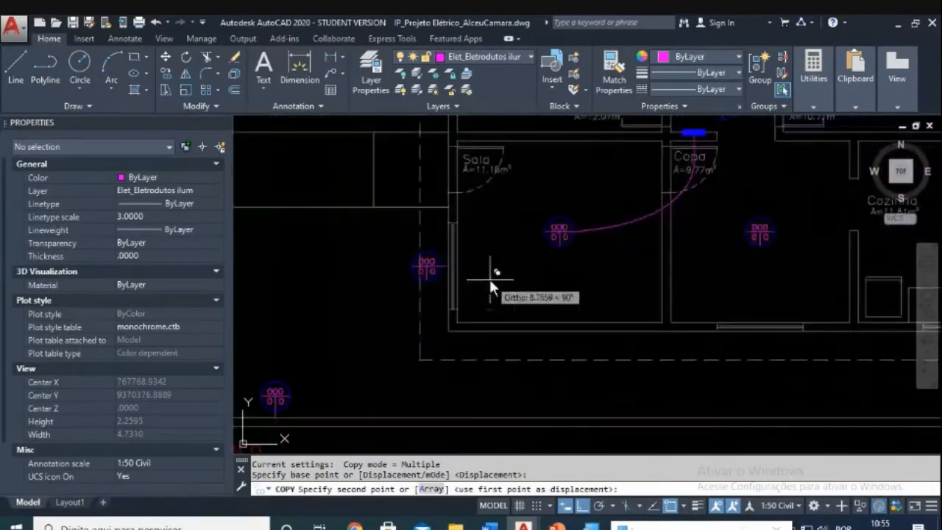
{"action": "key", "text": "F8"}
{"action": "scroll", "coordinate": [489, 274], "scroll_direction": "up", "scroll_amount": 2}
{"action": "left_click", "coordinate": [493, 278]}
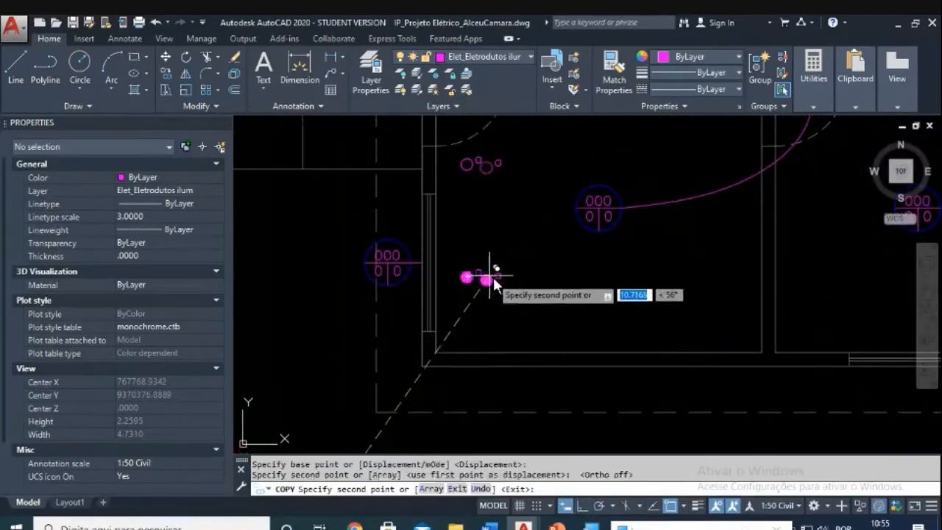
{"action": "key", "text": "Escape"}
{"action": "key", "text": "Escape"}
Step: Start moving the 'a' letter beside the filled switch, then cancel the move
{"action": "type", "text": "m"}
{"action": "key", "text": "Return"}
{"action": "left_click", "coordinate": [485, 254]}
{"action": "left_click", "coordinate": [472, 291]}
{"action": "key", "text": "Return"}
{"action": "left_click", "coordinate": [509, 298]}
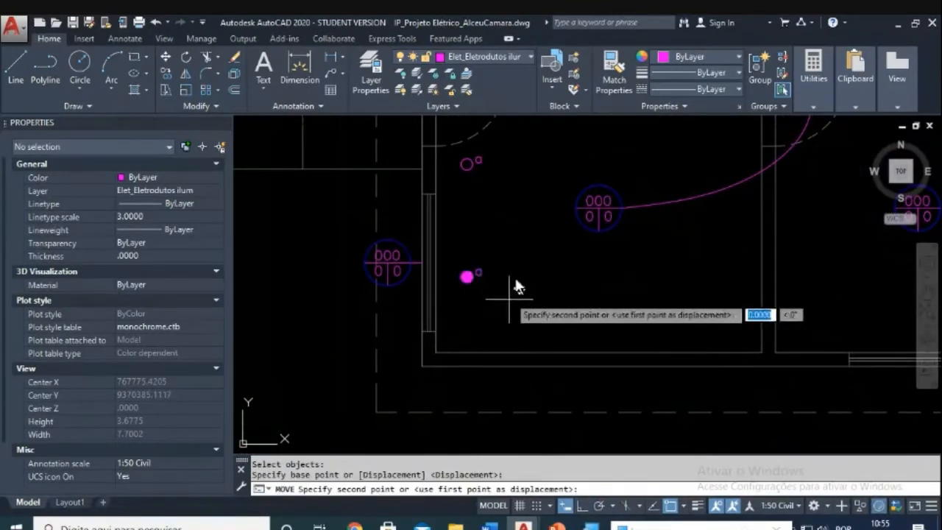
{"action": "key", "text": "F8"}
{"action": "key", "text": "Escape"}
Step: Reposition the new Sala switch symbols against the wall beside the door
{"action": "middle_click_drag", "start_coordinate": [499, 201], "coordinate": [525, 266]}
{"action": "key", "text": "Escape"}
{"action": "type", "text": "m"}
{"action": "key", "text": "Return"}
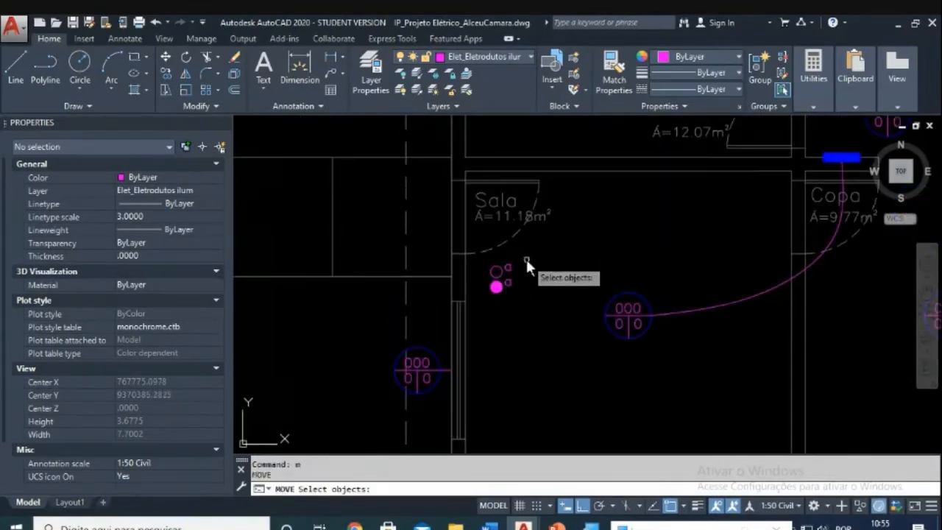
{"action": "left_click", "coordinate": [526, 261]}
{"action": "left_click", "coordinate": [484, 306]}
{"action": "key", "text": "Return"}
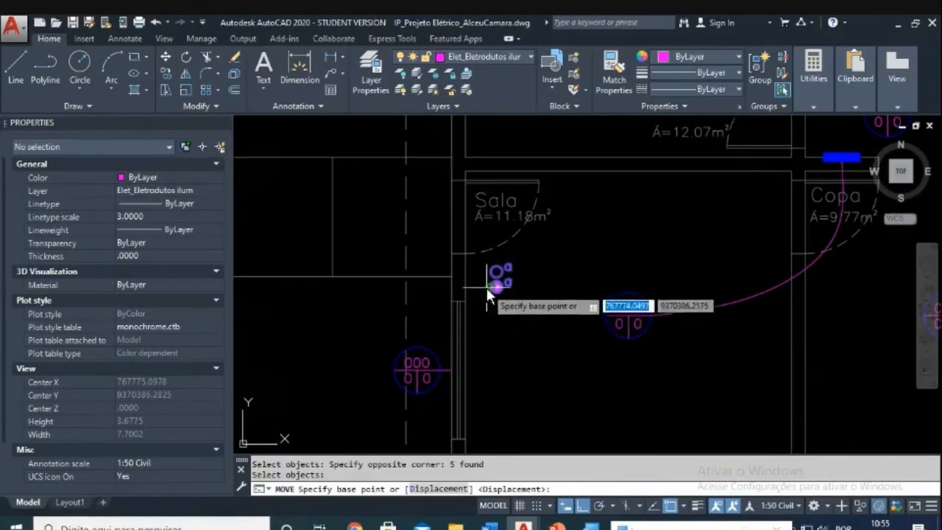
{"action": "left_click", "coordinate": [486, 287]}
{"action": "key", "text": "Escape"}
{"action": "scroll", "coordinate": [487, 291], "scroll_direction": "up", "scroll_amount": 5}
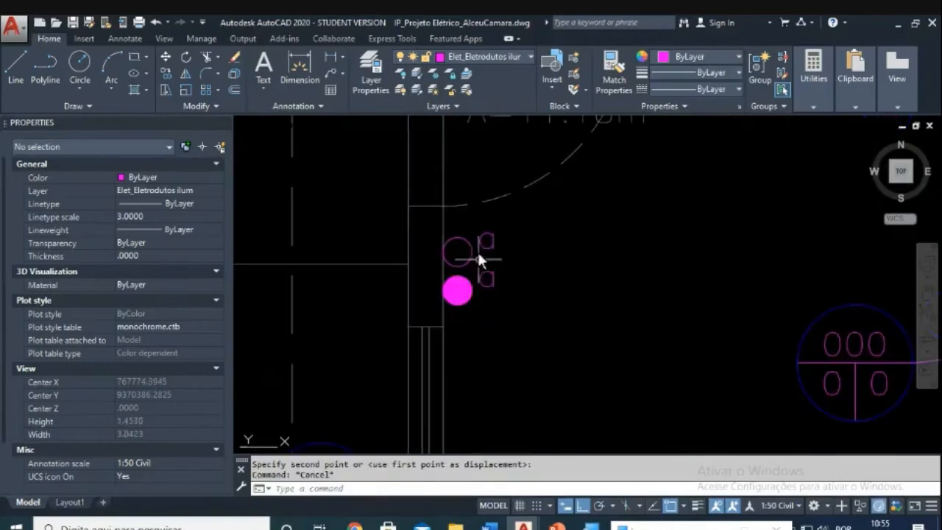
{"action": "scroll", "coordinate": [485, 251], "scroll_direction": "down", "scroll_amount": 8}
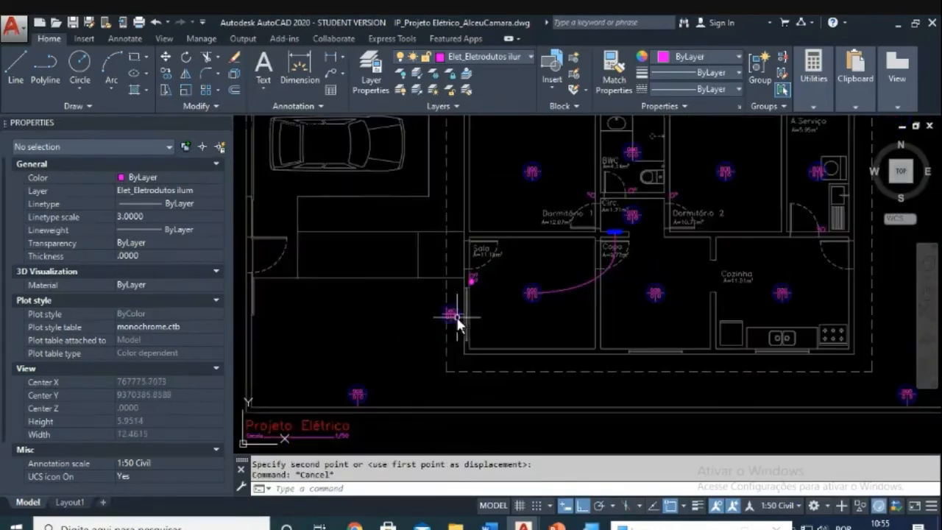
{"action": "scroll", "coordinate": [431, 208], "scroll_direction": "down", "scroll_amount": 3}
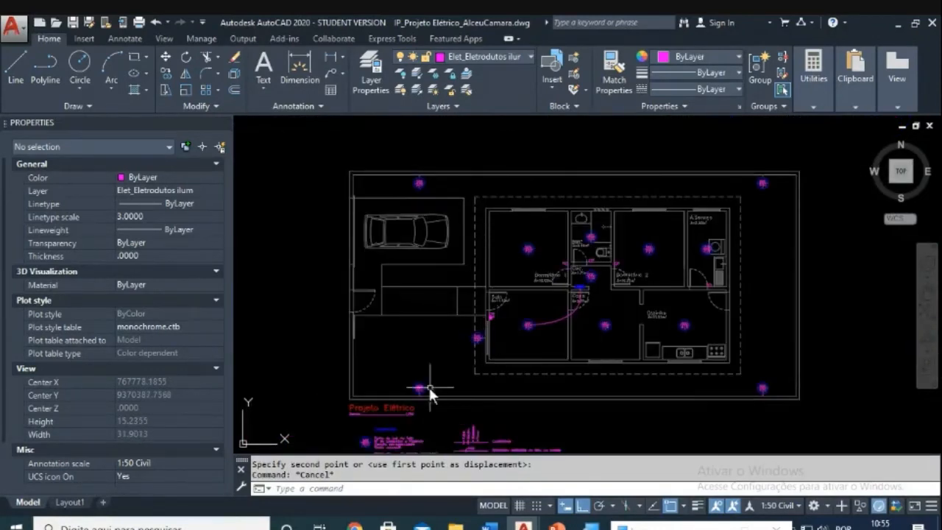
{"action": "scroll", "coordinate": [557, 310], "scroll_direction": "up", "scroll_amount": 5}
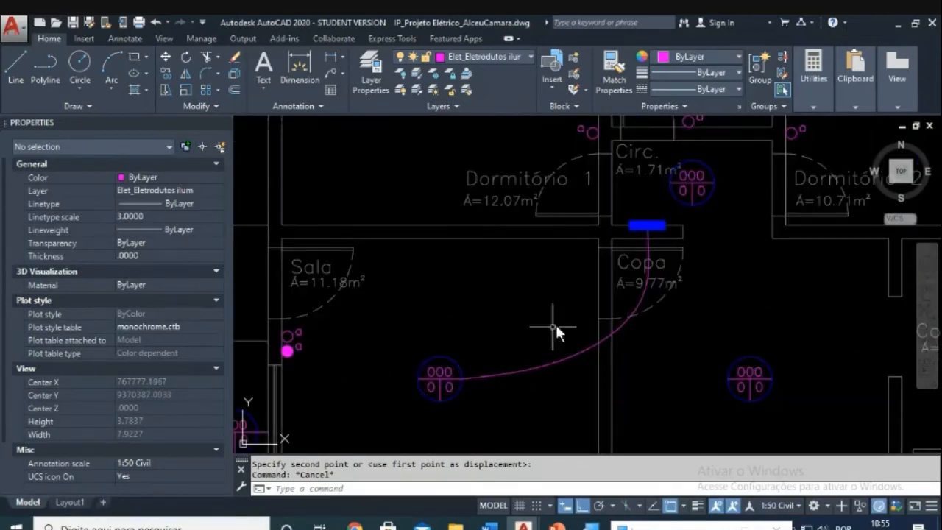
{"action": "scroll", "coordinate": [457, 312], "scroll_direction": "up", "scroll_amount": 3}
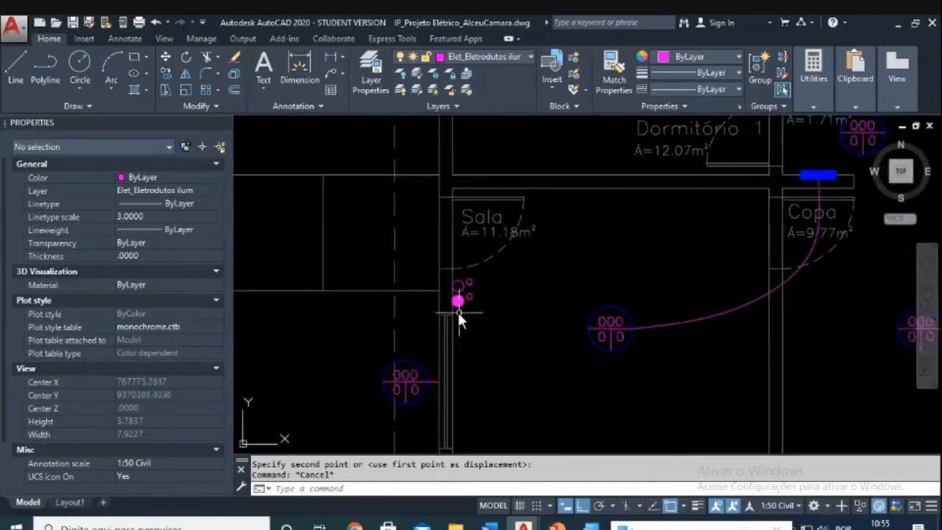
{"action": "left_click", "coordinate": [505, 234]}
{"action": "left_click", "coordinate": [461, 263]}
{"action": "scroll", "coordinate": [516, 260], "scroll_direction": "down", "scroll_amount": 4}
{"action": "scroll", "coordinate": [516, 260], "scroll_direction": "down", "scroll_amount": 2}
{"action": "scroll", "coordinate": [492, 327], "scroll_direction": "up", "scroll_amount": 6}
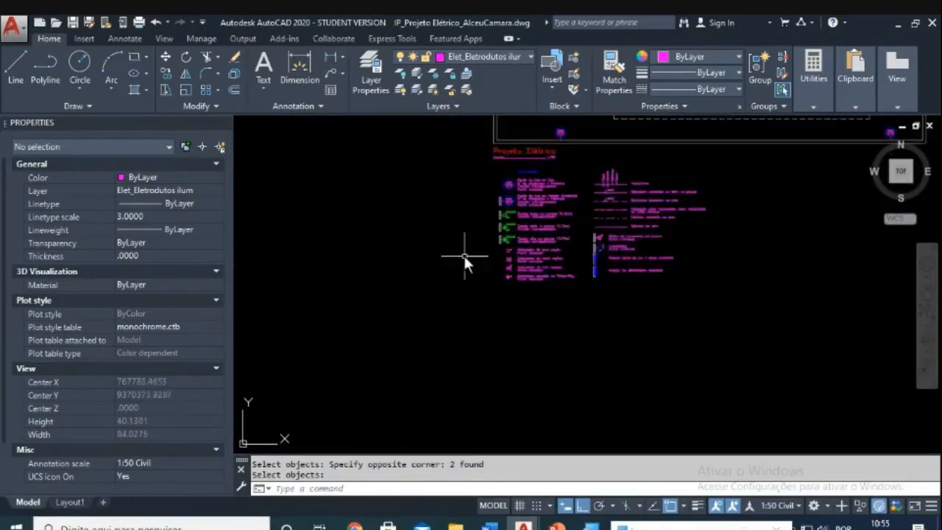
{"action": "scroll", "coordinate": [545, 296], "scroll_direction": "up", "scroll_amount": 3}
{"action": "key", "text": "Escape"}
{"action": "type", "text": "co"}
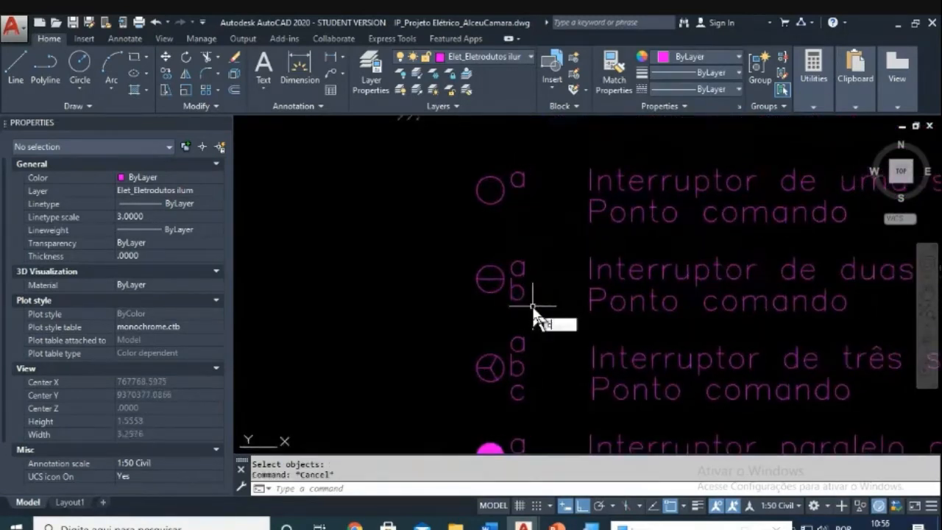
{"action": "key", "text": "Return"}
{"action": "middle_click_drag", "start_coordinate": [619, 289], "coordinate": [578, 292]}
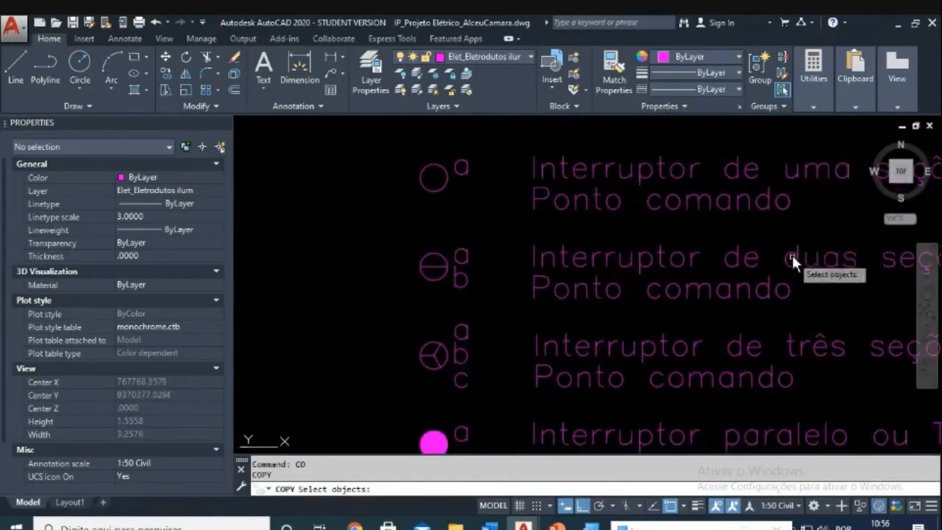
{"action": "middle_click_drag", "start_coordinate": [765, 277], "coordinate": [588, 283]}
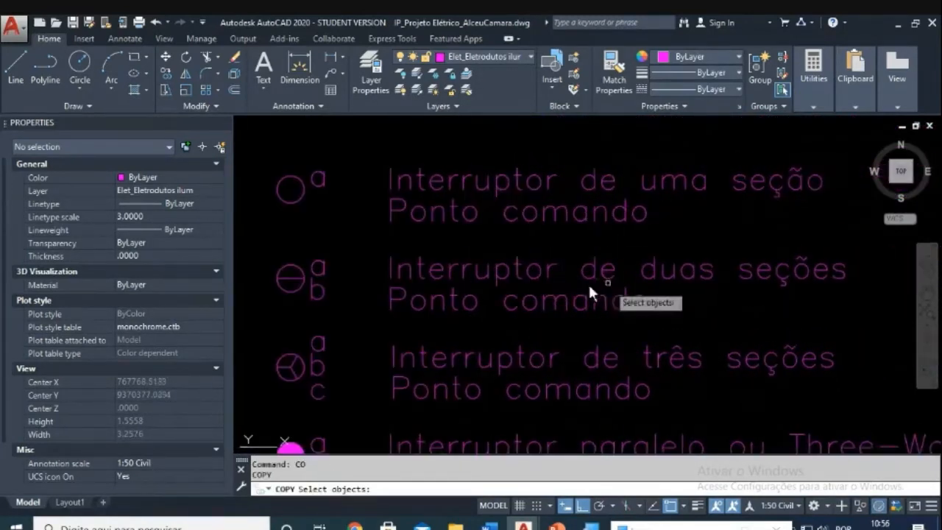
{"action": "left_click", "coordinate": [274, 309]}
{"action": "key", "text": "Return"}
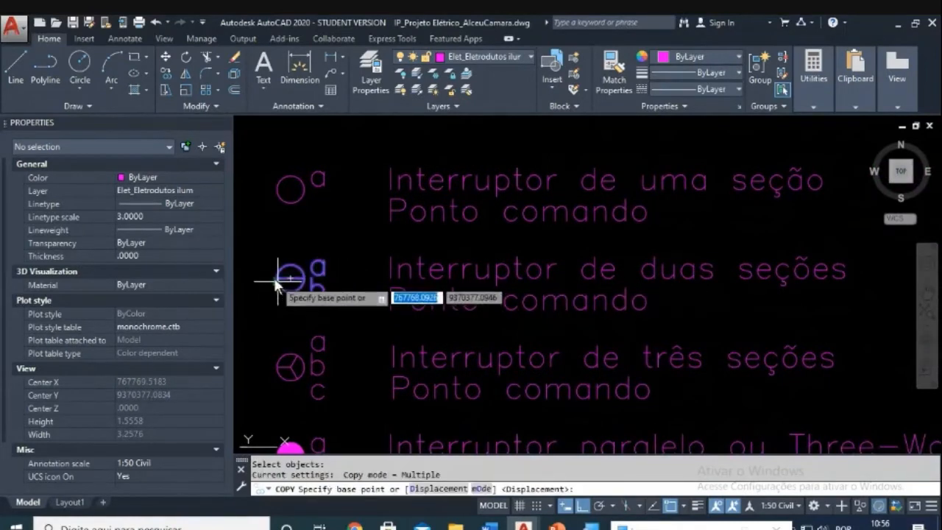
{"action": "left_click", "coordinate": [278, 278]}
{"action": "scroll", "coordinate": [410, 204], "scroll_direction": "down", "scroll_amount": 6}
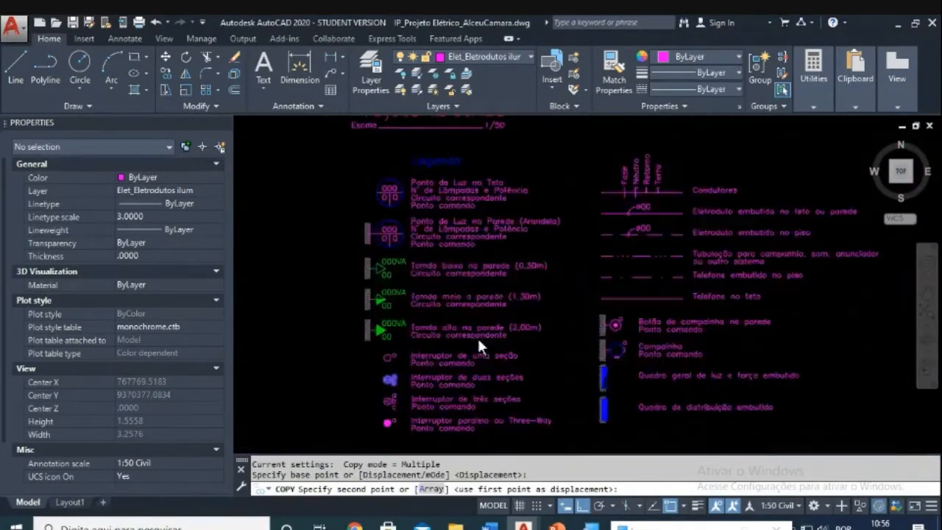
{"action": "scroll", "coordinate": [483, 330], "scroll_direction": "up", "scroll_amount": 4}
{"action": "scroll", "coordinate": [483, 330], "scroll_direction": "up", "scroll_amount": 3}
{"action": "scroll", "coordinate": [652, 185], "scroll_direction": "up", "scroll_amount": 3}
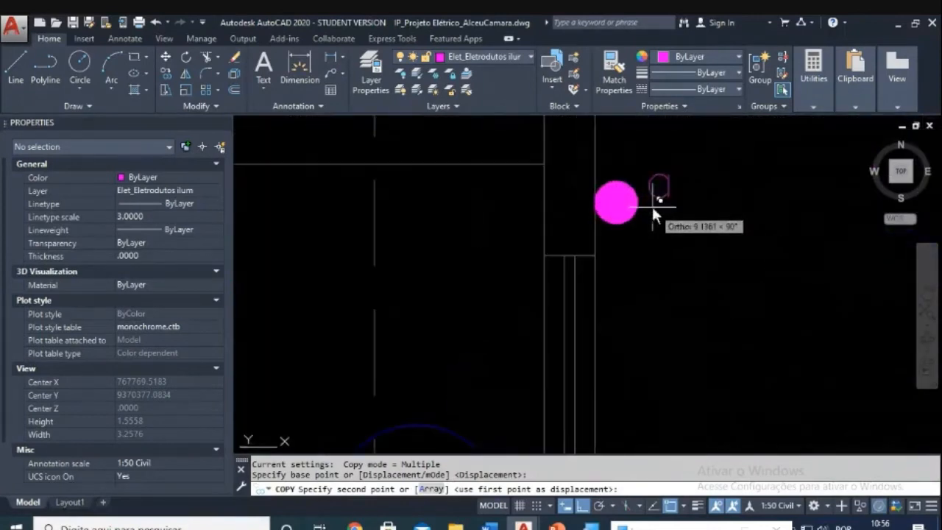
{"action": "middle_click_drag", "start_coordinate": [633, 168], "coordinate": [592, 308]}
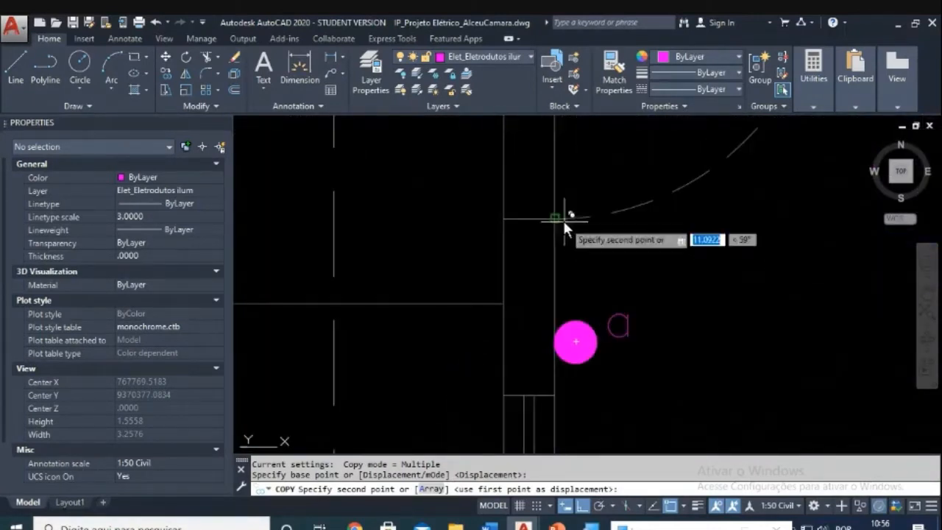
{"action": "left_click", "coordinate": [561, 217]}
{"action": "key", "text": "Escape"}
{"action": "key", "text": "Escape"}
{"action": "type", "text": "m"}
{"action": "key", "text": "Return"}
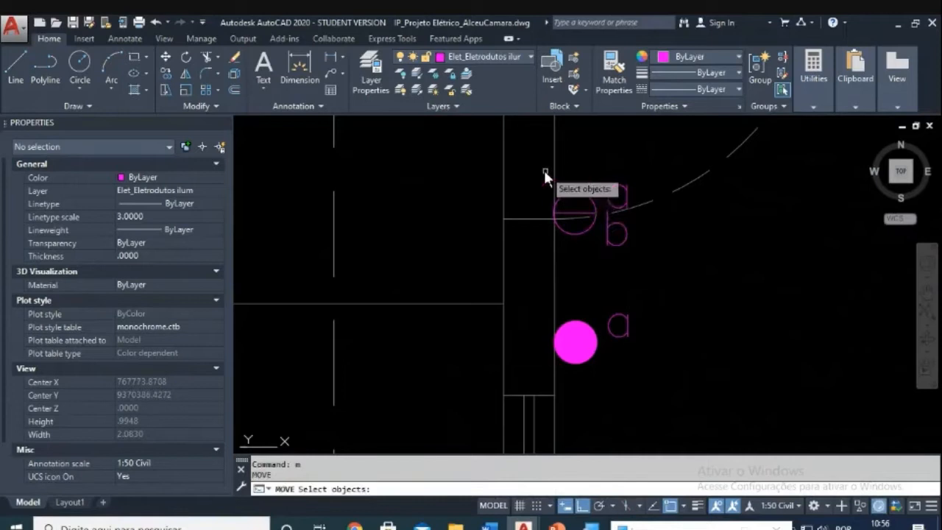
{"action": "left_click", "coordinate": [534, 163]}
{"action": "left_click", "coordinate": [668, 259]}
{"action": "key", "text": "Return"}
{"action": "left_click", "coordinate": [681, 249]}
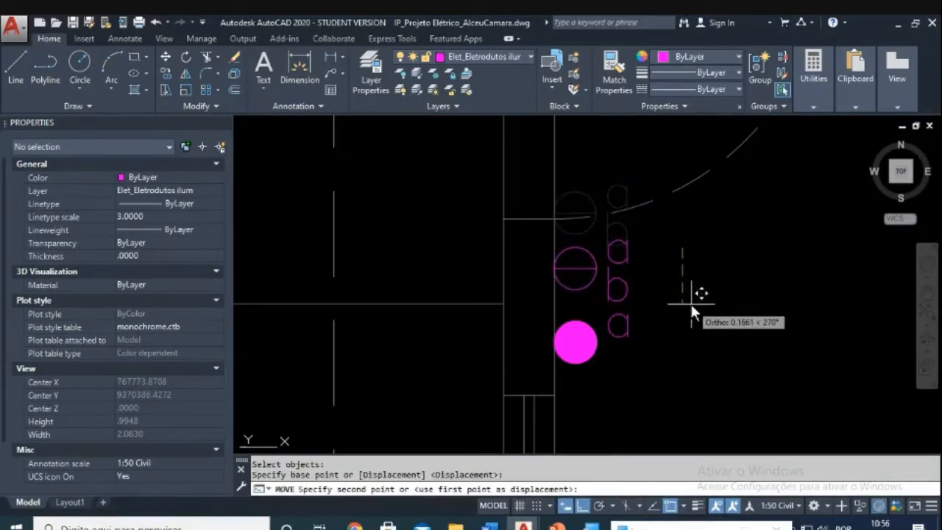
{"action": "key", "text": "Escape"}
{"action": "key", "text": "Escape"}
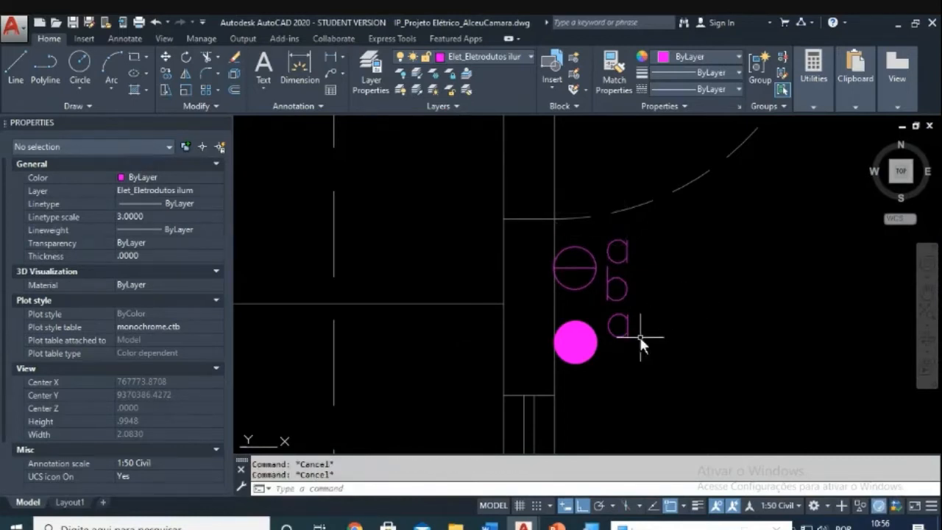
{"action": "scroll", "coordinate": [622, 352], "scroll_direction": "up", "scroll_amount": 2}
{"action": "key", "text": "Return"}
{"action": "left_click", "coordinate": [643, 322]}
{"action": "left_click", "coordinate": [641, 341]}
{"action": "key", "text": "Return"}
{"action": "left_click", "coordinate": [689, 312]}
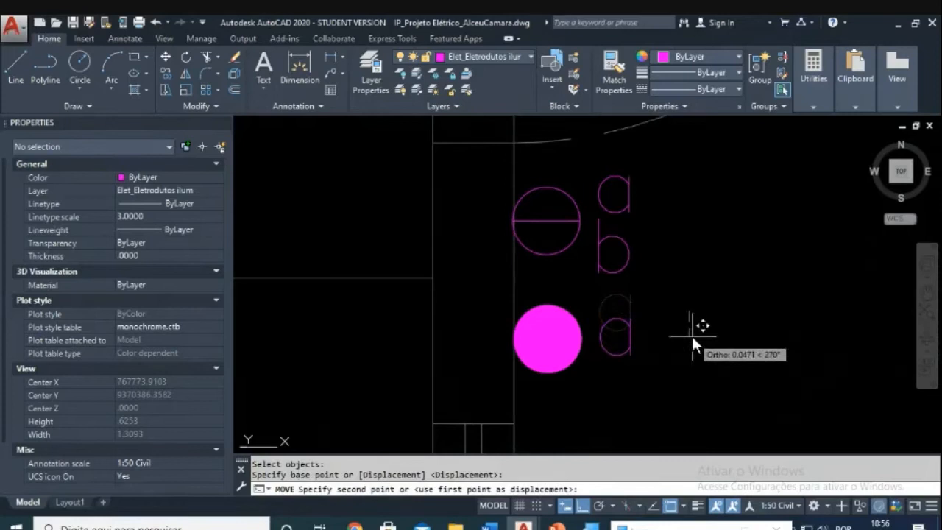
{"action": "key", "text": "Escape"}
{"action": "key", "text": "Escape"}
{"action": "type", "text": "m"}
{"action": "key", "text": "Return"}
{"action": "left_click", "coordinate": [664, 309]}
{"action": "left_click", "coordinate": [611, 350]}
{"action": "key", "text": "Return"}
{"action": "left_click", "coordinate": [712, 364]}
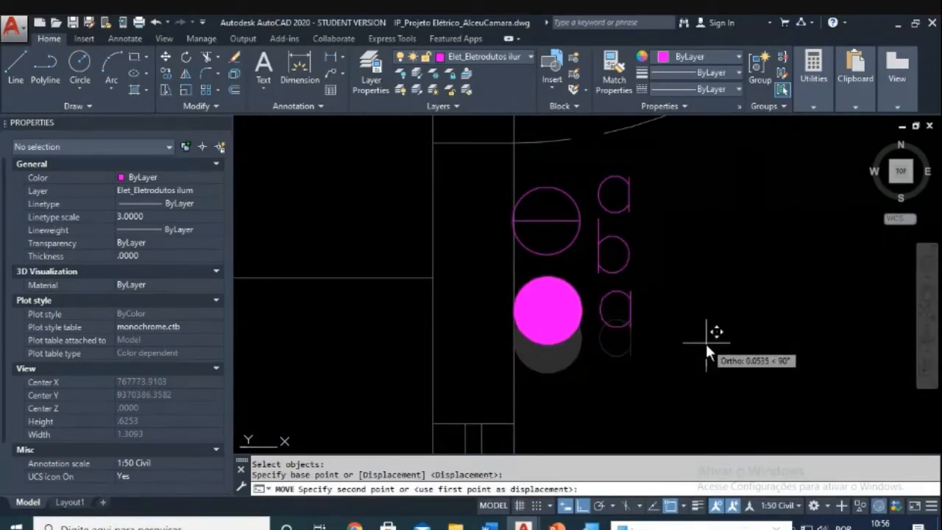
{"action": "left_click", "coordinate": [703, 353]}
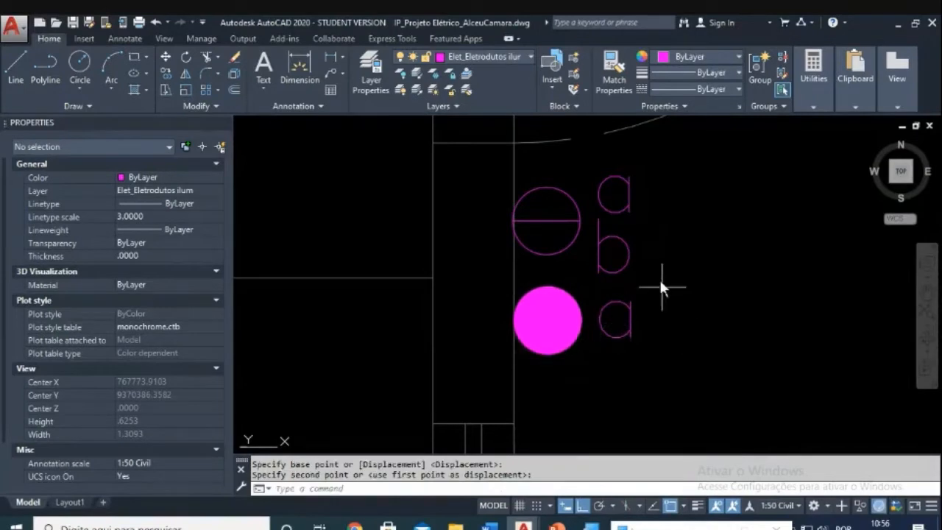
{"action": "key", "text": "Escape"}
{"action": "key", "text": "Escape"}
{"action": "type", "text": "m"}
{"action": "key", "text": "Return"}
{"action": "left_click", "coordinate": [644, 245]}
{"action": "left_click", "coordinate": [622, 261]}
{"action": "key", "text": "Return"}
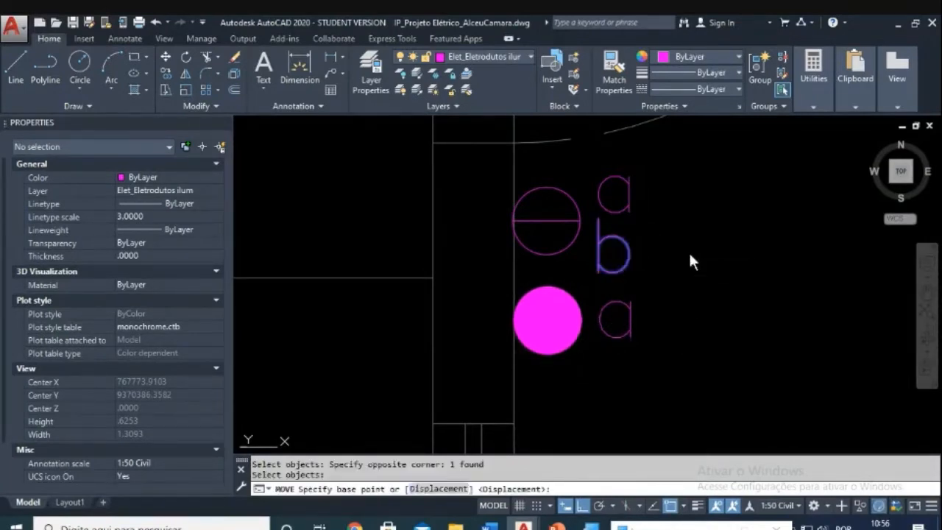
{"action": "left_click", "coordinate": [688, 251]}
{"action": "left_click", "coordinate": [688, 256]}
{"action": "key", "text": "Escape"}
{"action": "key", "text": "Escape"}
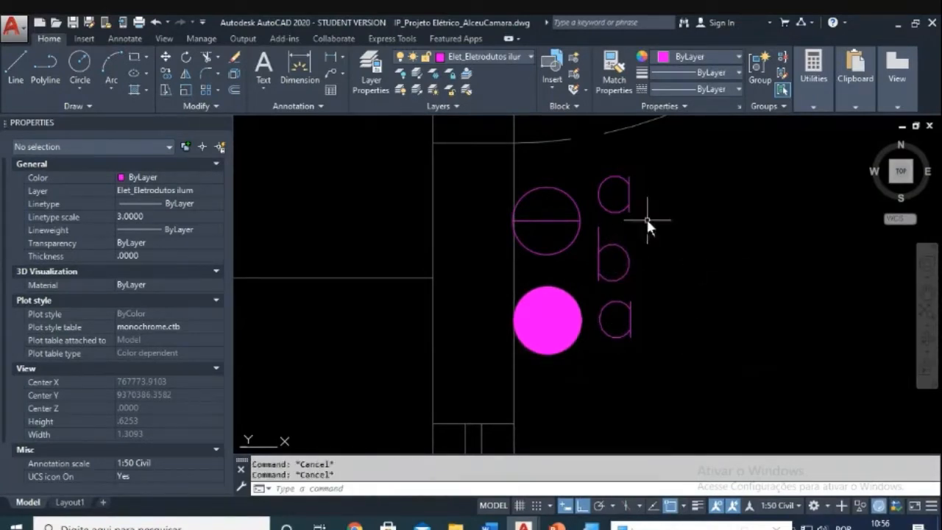
{"action": "type", "text": "m"}
{"action": "key", "text": "Return"}
{"action": "left_click", "coordinate": [653, 320]}
{"action": "left_click", "coordinate": [565, 359]}
{"action": "key", "text": "Return"}
{"action": "left_click", "coordinate": [651, 362]}
{"action": "key", "text": "Escape"}
{"action": "scroll", "coordinate": [654, 358], "scroll_direction": "down", "scroll_amount": 5}
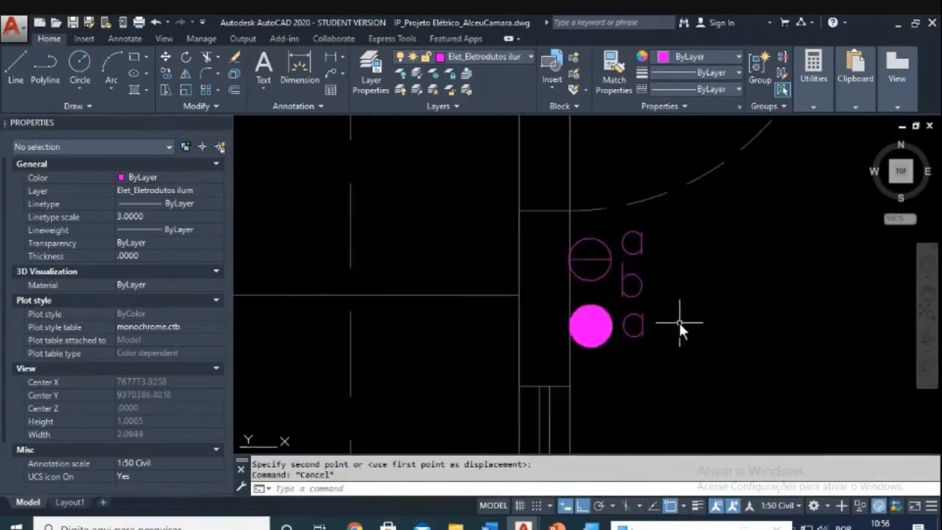
{"action": "scroll", "coordinate": [581, 294], "scroll_direction": "up", "scroll_amount": 2}
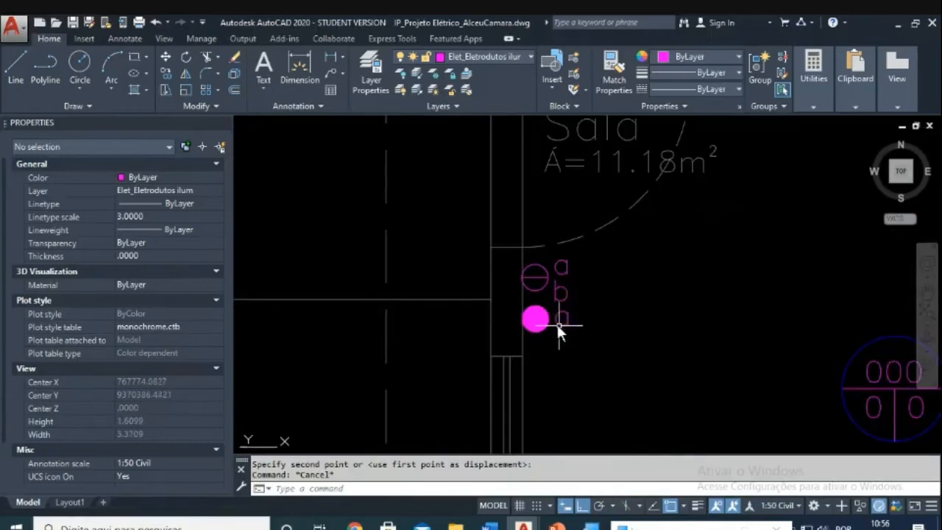
{"action": "scroll", "coordinate": [559, 323], "scroll_direction": "down", "scroll_amount": 4}
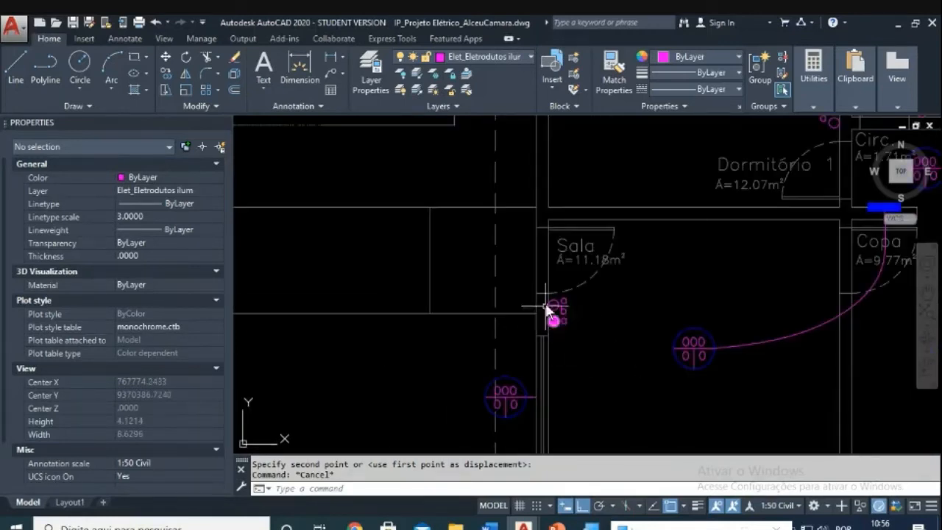
{"action": "scroll", "coordinate": [559, 320], "scroll_direction": "up", "scroll_amount": 4}
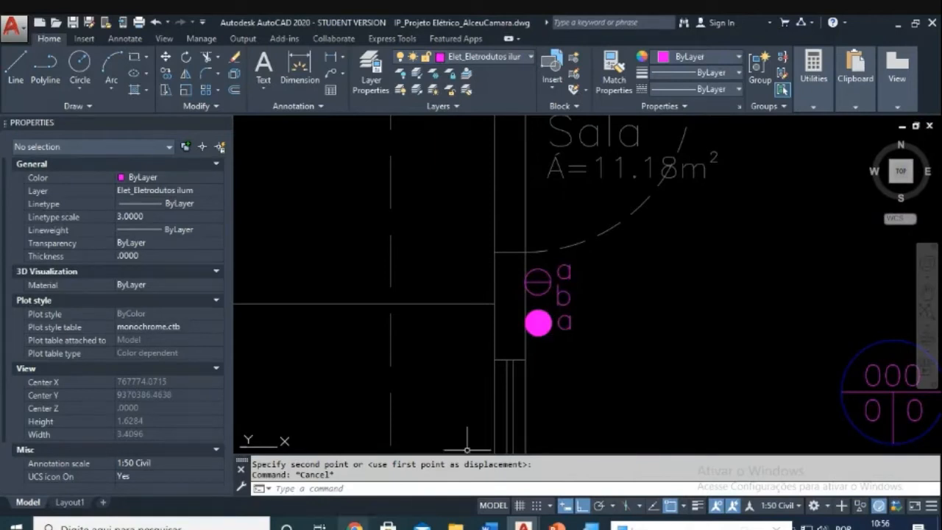
{"action": "mouse_move", "coordinate": [355, 525]}
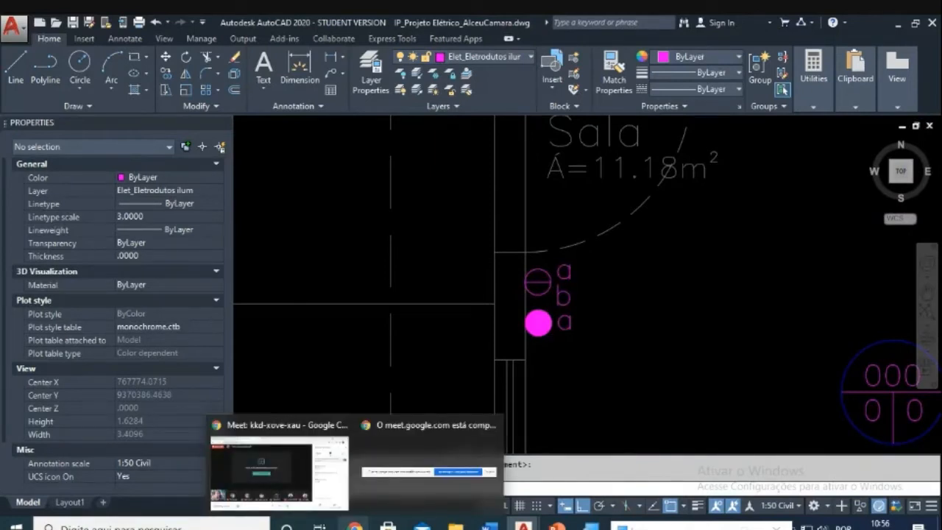
Step: Copy the Sala filled switch and its 'a' label to the Copa door
{"action": "key", "text": "Escape"}
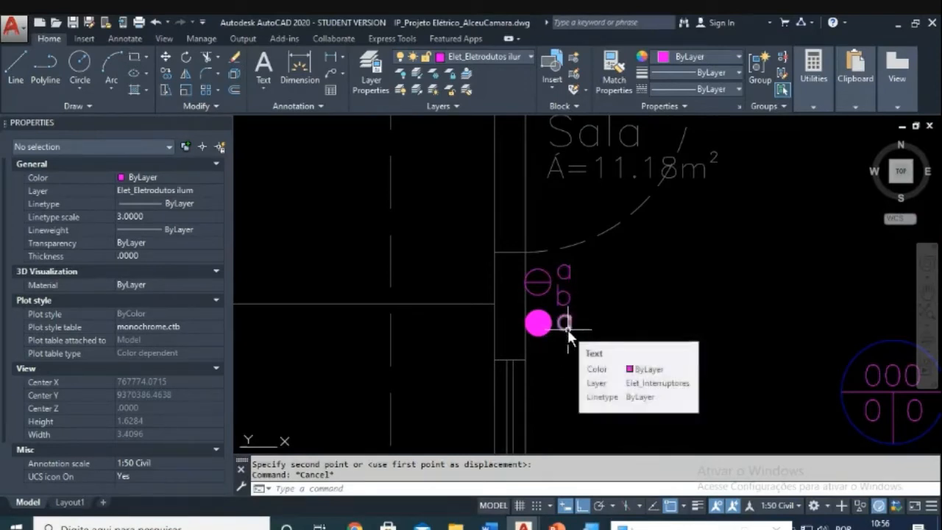
{"action": "type", "text": "co"}
{"action": "key", "text": "Return"}
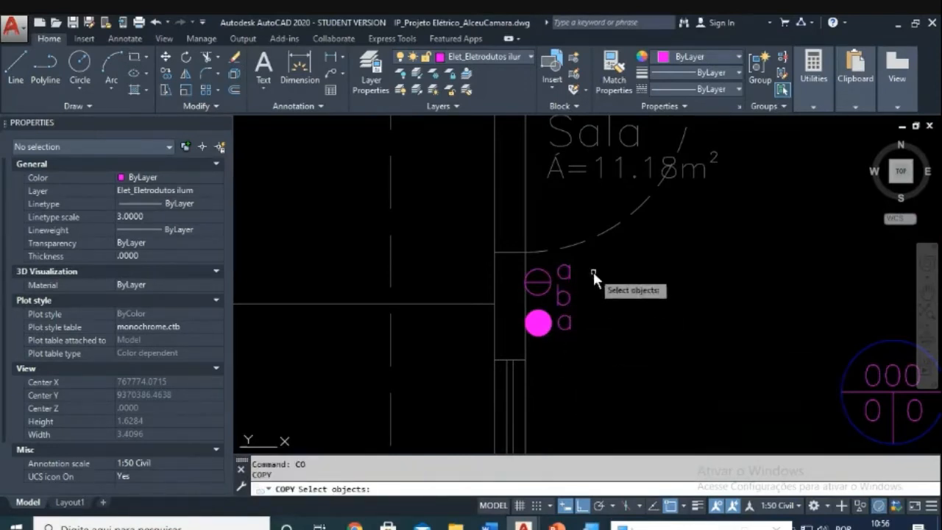
{"action": "left_click", "coordinate": [594, 315]}
{"action": "left_click", "coordinate": [551, 339]}
{"action": "key", "text": "Return"}
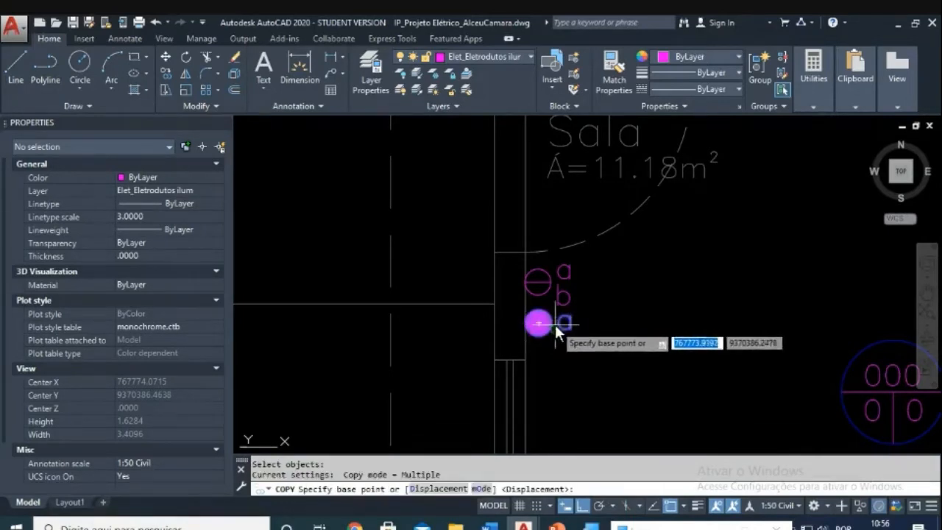
{"action": "left_click", "coordinate": [553, 322]}
{"action": "scroll", "coordinate": [621, 342], "scroll_direction": "down", "scroll_amount": 4}
{"action": "scroll", "coordinate": [621, 342], "scroll_direction": "down", "scroll_amount": 3}
{"action": "scroll", "coordinate": [522, 323], "scroll_direction": "up", "scroll_amount": 6}
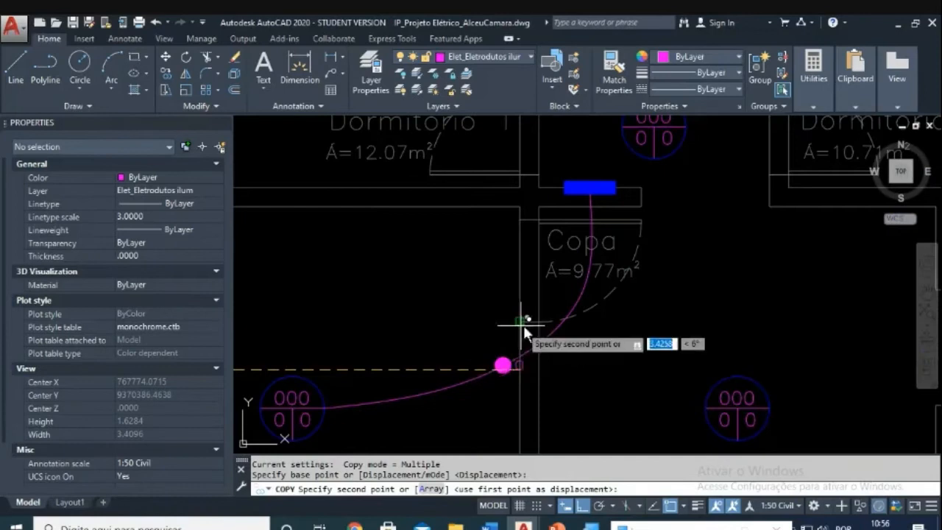
{"action": "scroll", "coordinate": [524, 321], "scroll_direction": "up", "scroll_amount": 2}
{"action": "key", "text": "Escape"}
{"action": "key", "text": "Escape"}
Step: Move the 'a' label to the left of the copied switch circle
{"action": "type", "text": "m"}
{"action": "key", "text": "Return"}
{"action": "left_click", "coordinate": [449, 276]}
{"action": "left_click", "coordinate": [525, 349]}
{"action": "key", "text": "Return"}
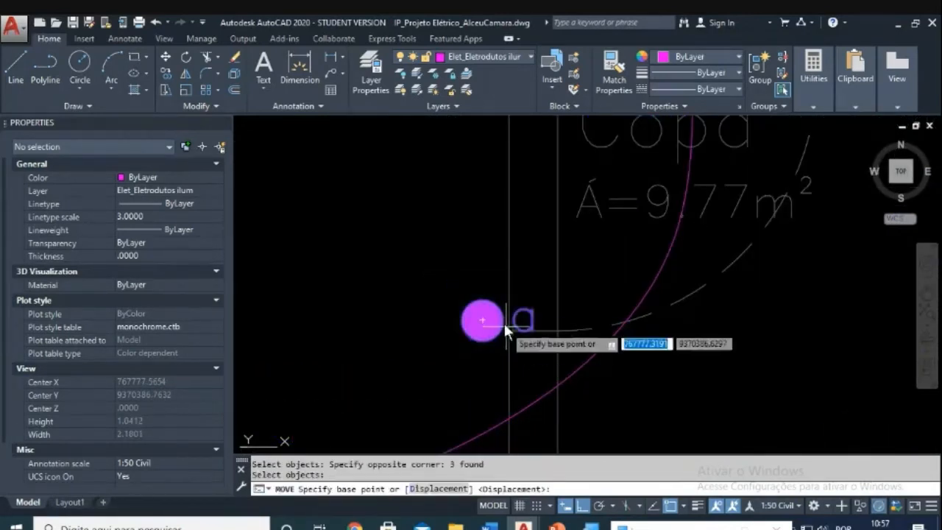
{"action": "left_click", "coordinate": [500, 321]}
{"action": "key", "text": "Escape"}
{"action": "key", "text": "Escape"}
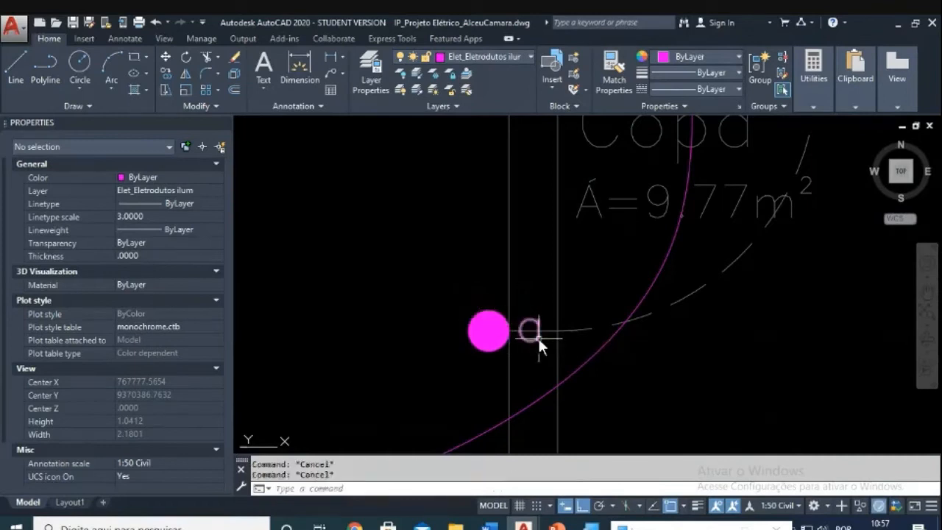
{"action": "key", "text": "Return"}
{"action": "left_click", "coordinate": [538, 337]}
{"action": "key", "text": "Return"}
{"action": "left_click", "coordinate": [471, 368]}
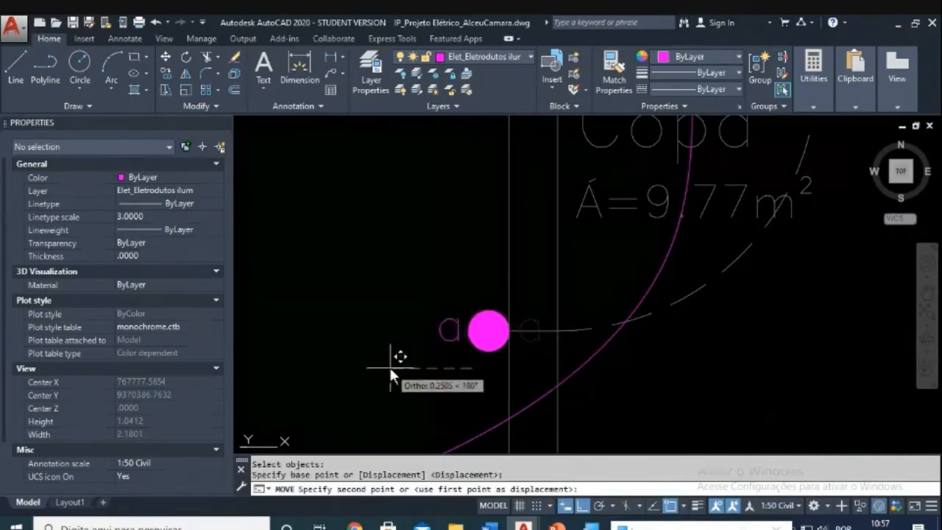
{"action": "left_click", "coordinate": [383, 367]}
{"action": "key", "text": "Escape"}
{"action": "key", "text": "Escape"}
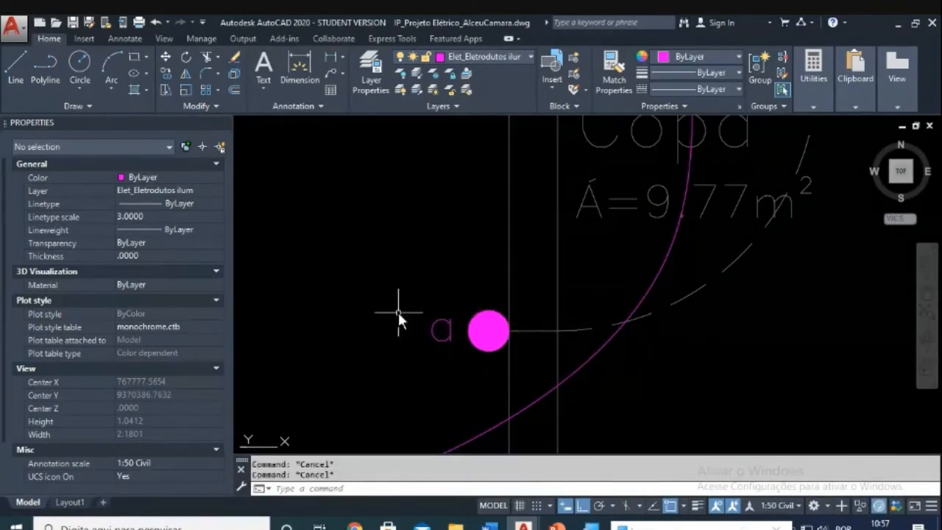
Step: Check the Copa switch circle's position, leave it in place, and pan back toward Sala
{"action": "type", "text": "m"}
{"action": "key", "text": "Return"}
{"action": "left_click", "coordinate": [500, 280]}
{"action": "left_click", "coordinate": [414, 362]}
{"action": "key", "text": "Return"}
{"action": "left_click", "coordinate": [367, 190]}
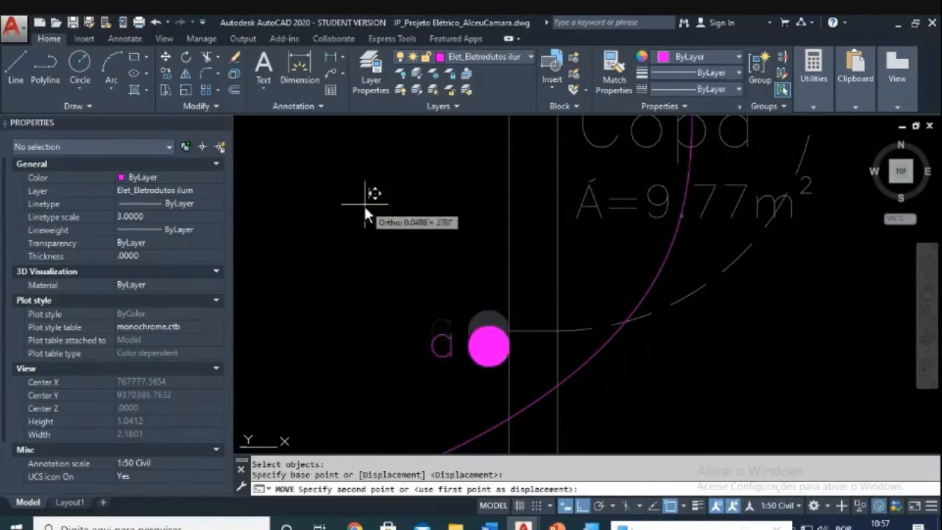
{"action": "key", "text": "Escape"}
{"action": "scroll", "coordinate": [375, 220], "scroll_direction": "down", "scroll_amount": 5}
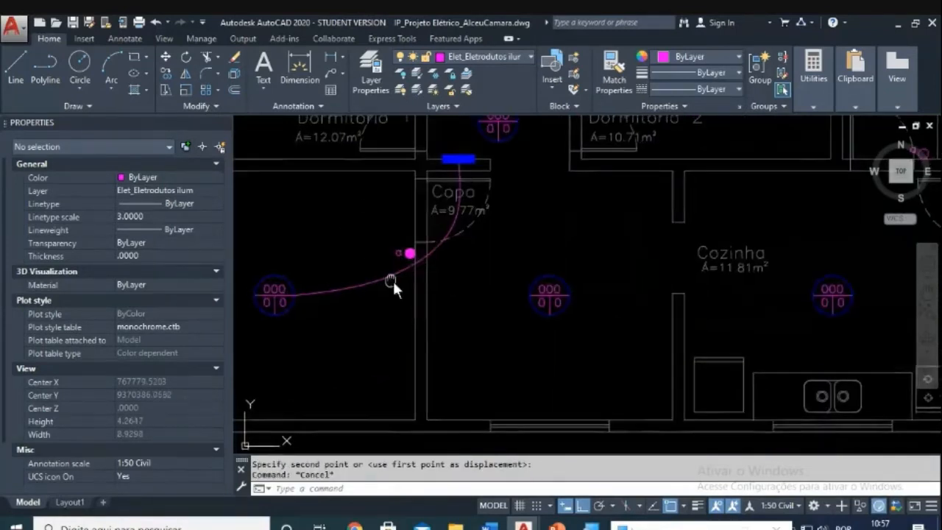
{"action": "scroll", "coordinate": [504, 322], "scroll_direction": "up", "scroll_amount": 2}
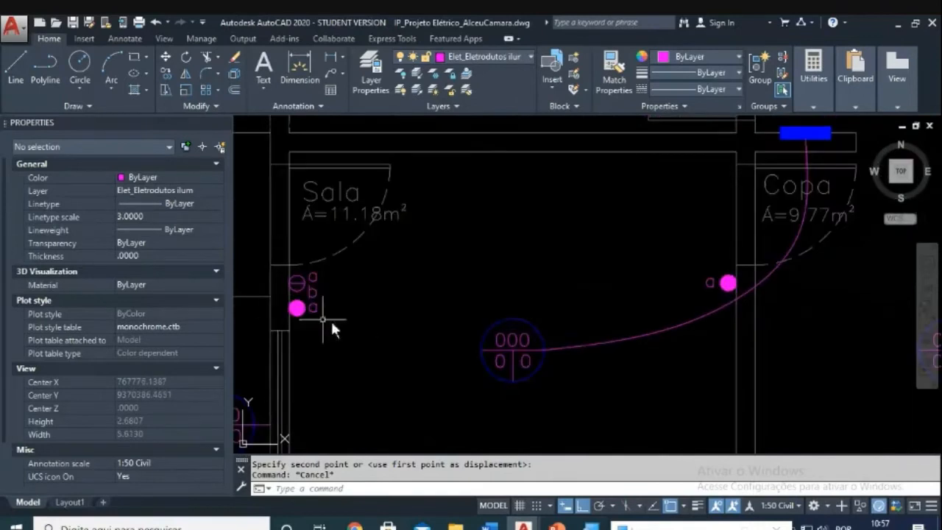
{"action": "middle_click_drag", "start_coordinate": [301, 309], "coordinate": [573, 290]}
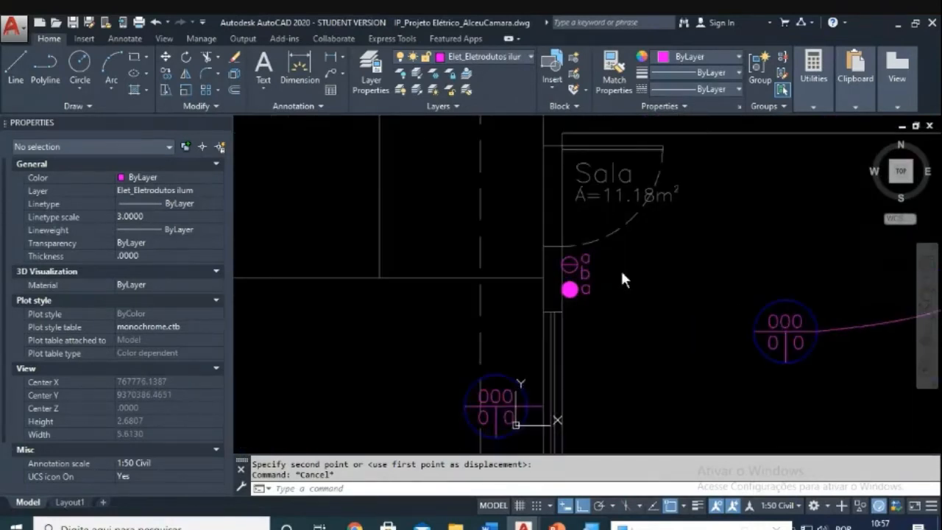
{"action": "scroll", "coordinate": [586, 263], "scroll_direction": "down", "scroll_amount": 4}
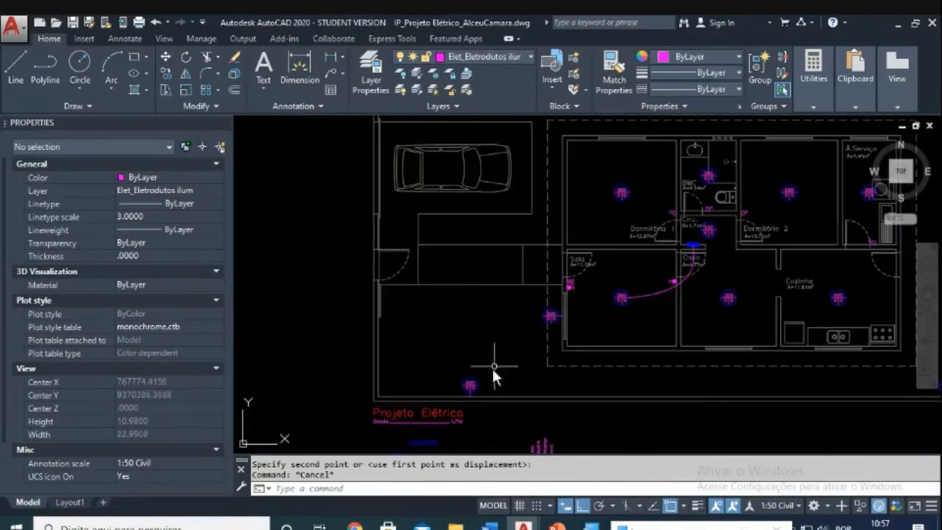
{"action": "middle_click_drag", "start_coordinate": [461, 187], "coordinate": [459, 237]}
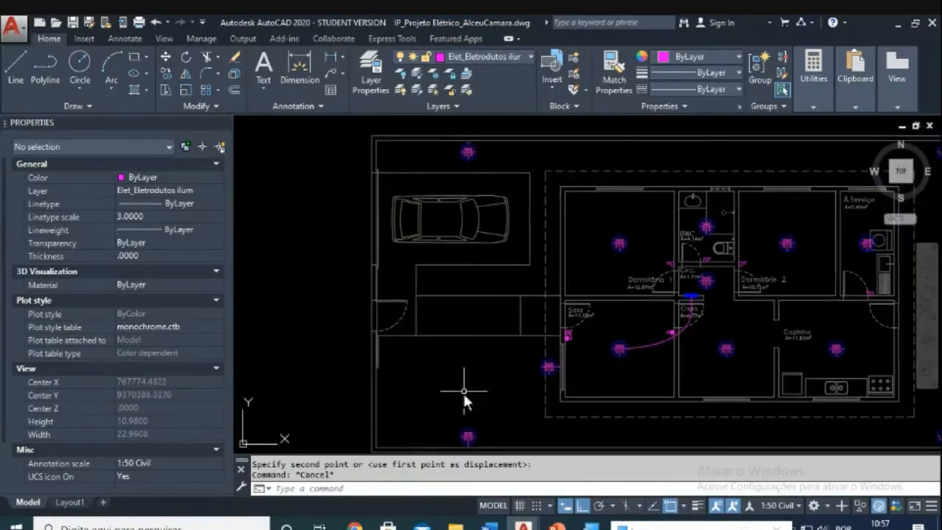
{"action": "scroll", "coordinate": [568, 325], "scroll_direction": "up", "scroll_amount": 4}
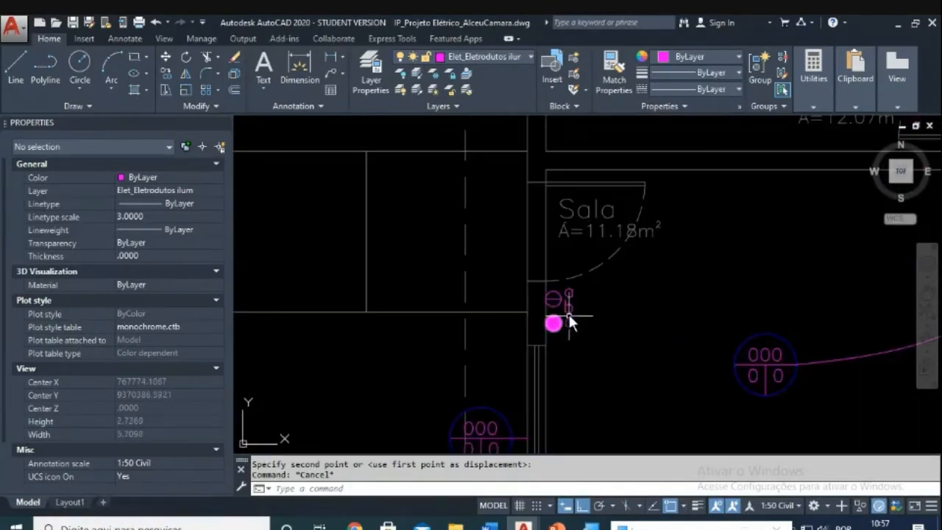
{"action": "scroll", "coordinate": [565, 324], "scroll_direction": "down", "scroll_amount": 3}
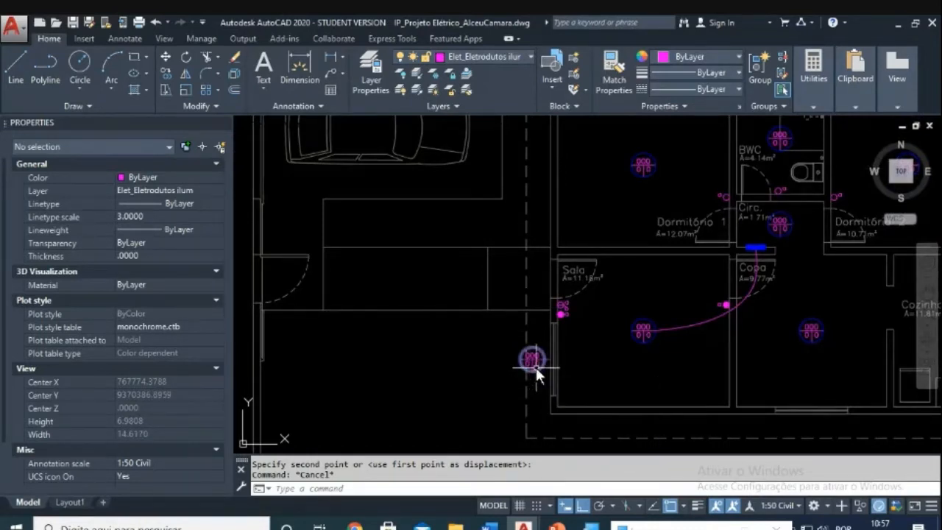
{"action": "scroll", "coordinate": [536, 367], "scroll_direction": "up", "scroll_amount": 4}
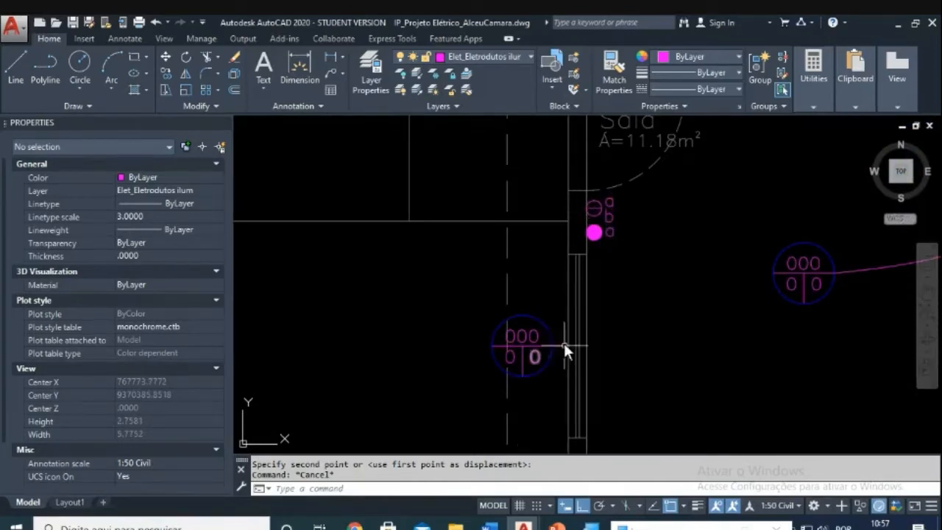
{"action": "scroll", "coordinate": [579, 334], "scroll_direction": "down", "scroll_amount": 2}
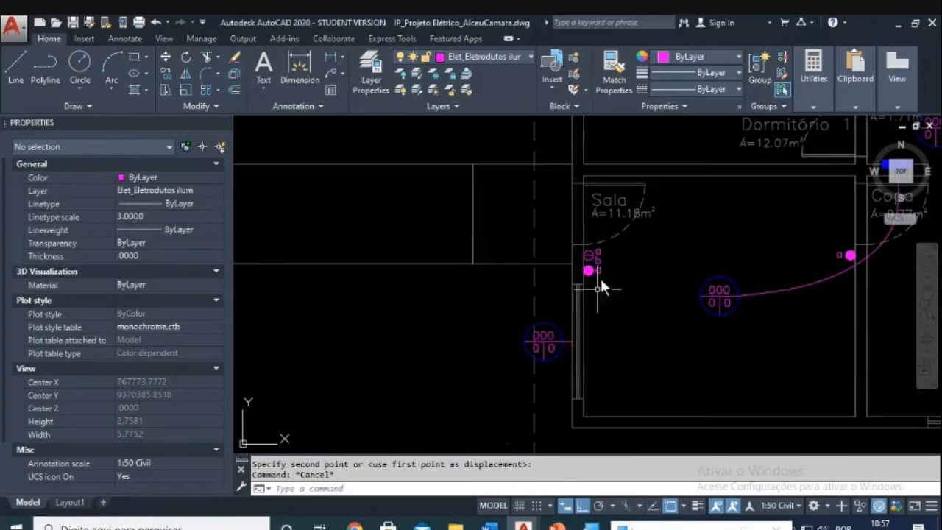
{"action": "scroll", "coordinate": [598, 259], "scroll_direction": "down", "scroll_amount": 5}
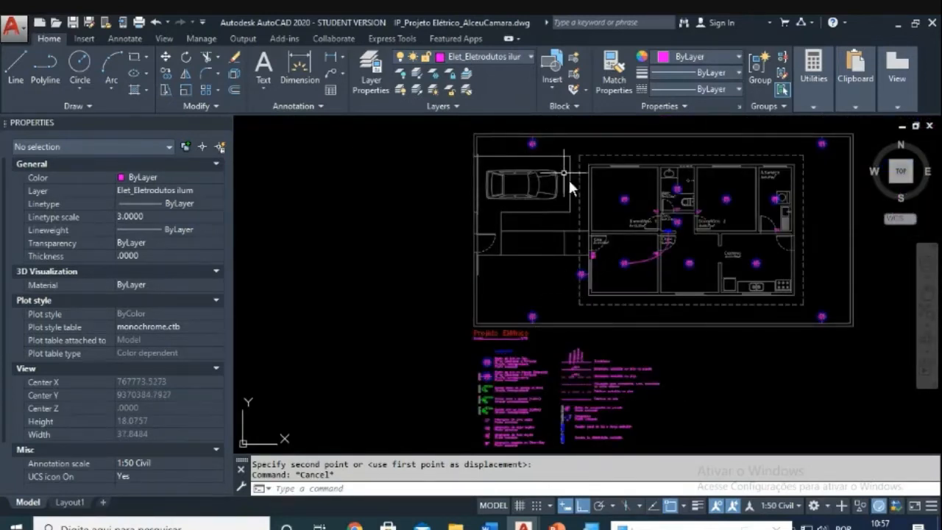
{"action": "scroll", "coordinate": [507, 280], "scroll_direction": "up", "scroll_amount": 5}
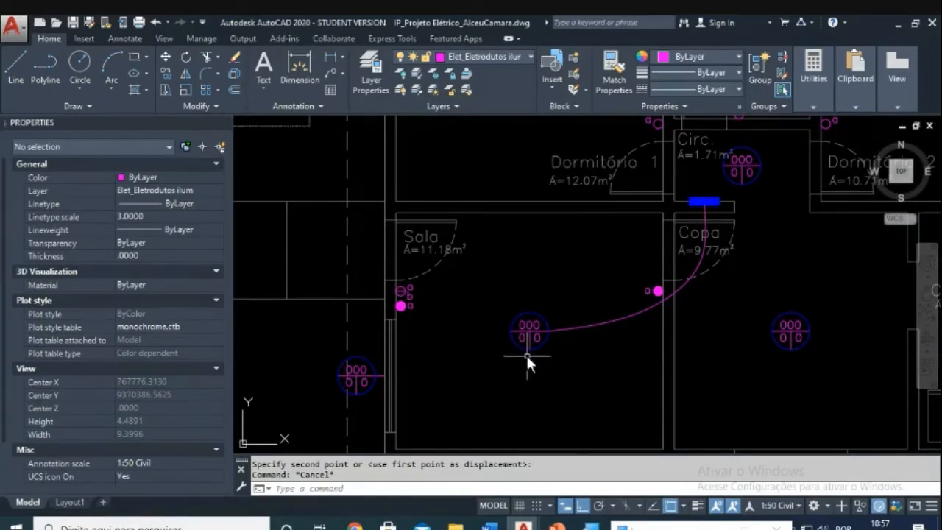
{"action": "scroll", "coordinate": [404, 291], "scroll_direction": "up", "scroll_amount": 3}
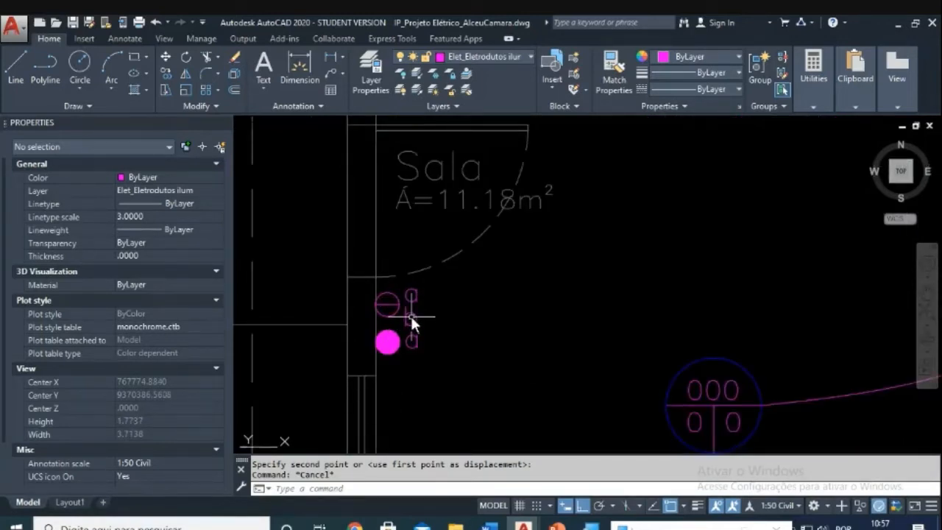
{"action": "scroll", "coordinate": [405, 294], "scroll_direction": "down", "scroll_amount": 2}
{"action": "scroll", "coordinate": [414, 370], "scroll_direction": "down", "scroll_amount": 1}
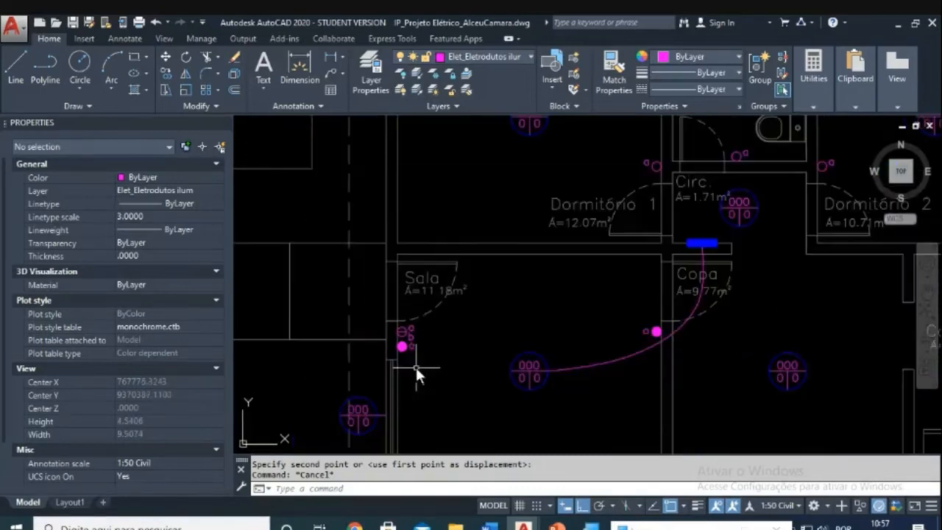
{"action": "scroll", "coordinate": [544, 355], "scroll_direction": "down", "scroll_amount": 2}
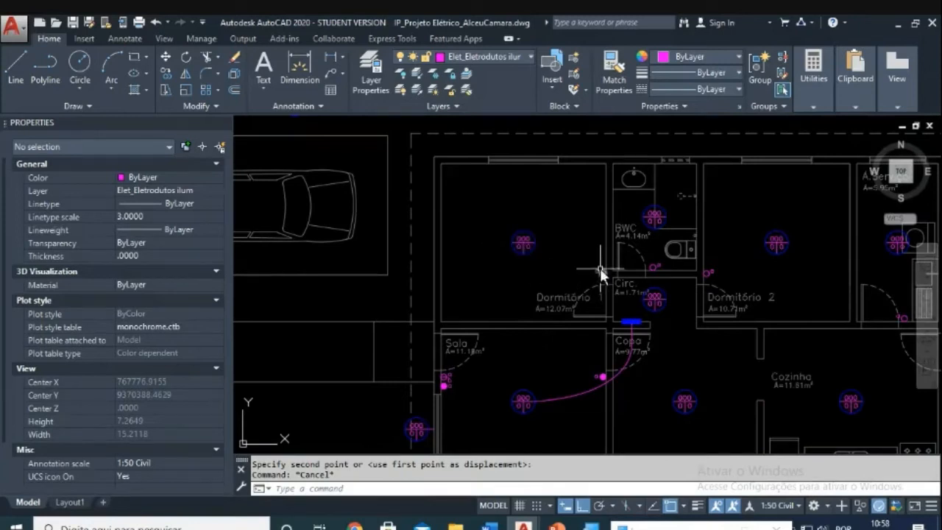
{"action": "middle_click_drag", "start_coordinate": [599, 268], "coordinate": [514, 218]}
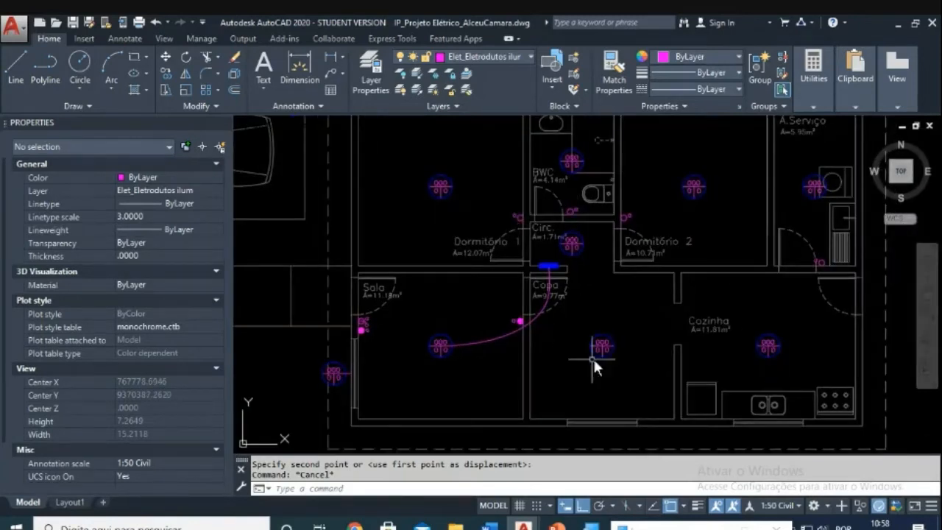
{"action": "scroll", "coordinate": [593, 359], "scroll_direction": "up", "scroll_amount": 2}
{"action": "middle_click_drag", "start_coordinate": [591, 348], "coordinate": [599, 376]}
{"action": "scroll", "coordinate": [518, 376], "scroll_direction": "up", "scroll_amount": 2}
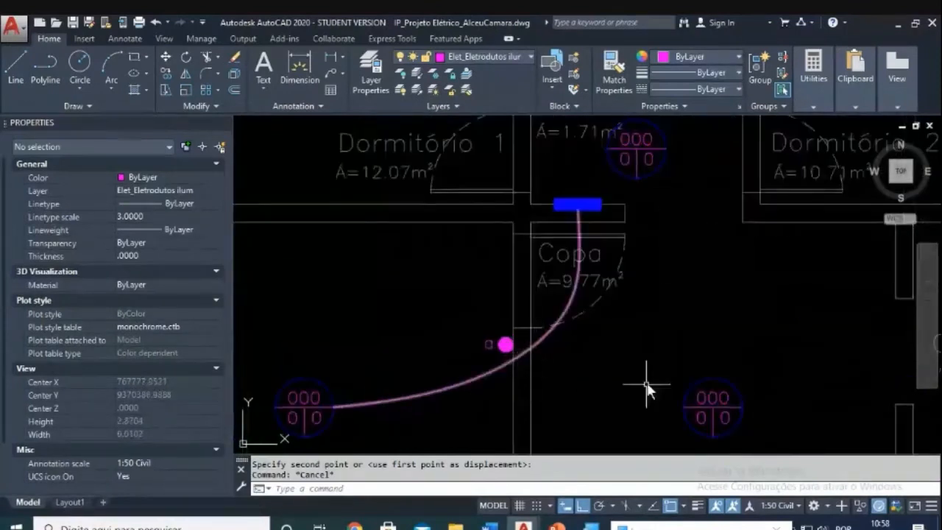
{"action": "scroll", "coordinate": [645, 383], "scroll_direction": "down", "scroll_amount": 2}
Step: Copy the open switch circle to sit beside the filled Copa switch
{"action": "key", "text": "Escape"}
{"action": "type", "text": "co"}
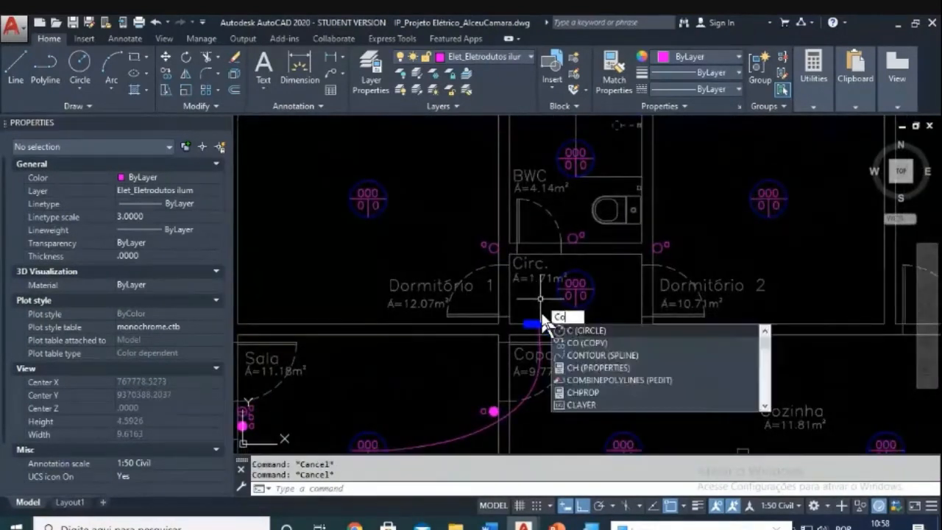
{"action": "key", "text": "Return"}
{"action": "scroll", "coordinate": [495, 253], "scroll_direction": "up", "scroll_amount": 2}
{"action": "left_click", "coordinate": [738, 213]}
{"action": "left_click", "coordinate": [786, 275]}
{"action": "key", "text": "Return"}
{"action": "scroll", "coordinate": [738, 246], "scroll_direction": "up", "scroll_amount": 4}
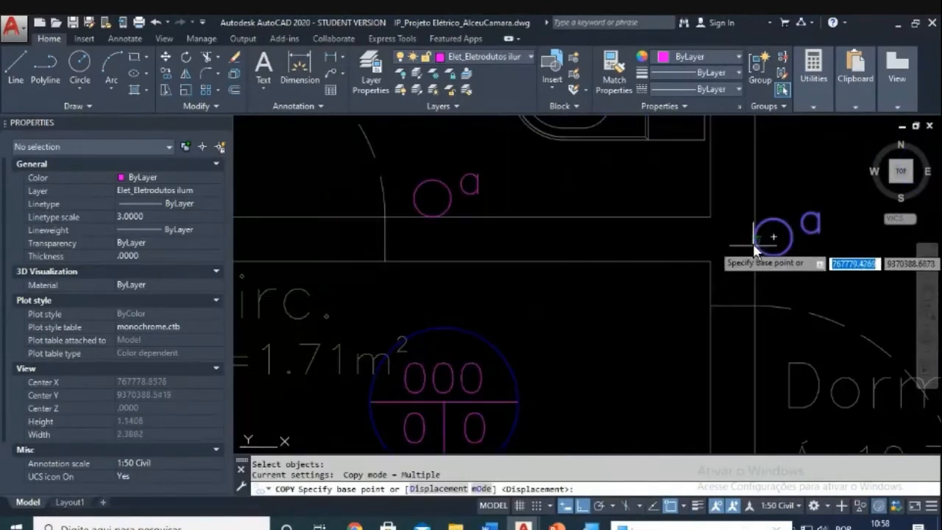
{"action": "left_click", "coordinate": [753, 237]}
{"action": "scroll", "coordinate": [745, 242], "scroll_direction": "down", "scroll_amount": 4}
{"action": "middle_click_drag", "start_coordinate": [534, 364], "coordinate": [555, 241]}
{"action": "scroll", "coordinate": [554, 412], "scroll_direction": "up", "scroll_amount": 4}
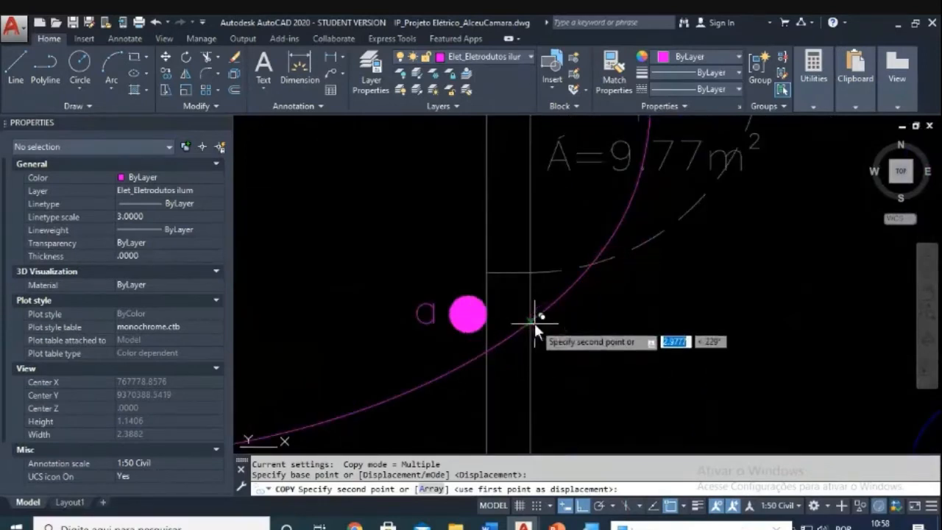
{"action": "left_click", "coordinate": [569, 334]}
{"action": "key", "text": "Escape"}
{"action": "middle_click_drag", "start_coordinate": [570, 334], "coordinate": [581, 313]}
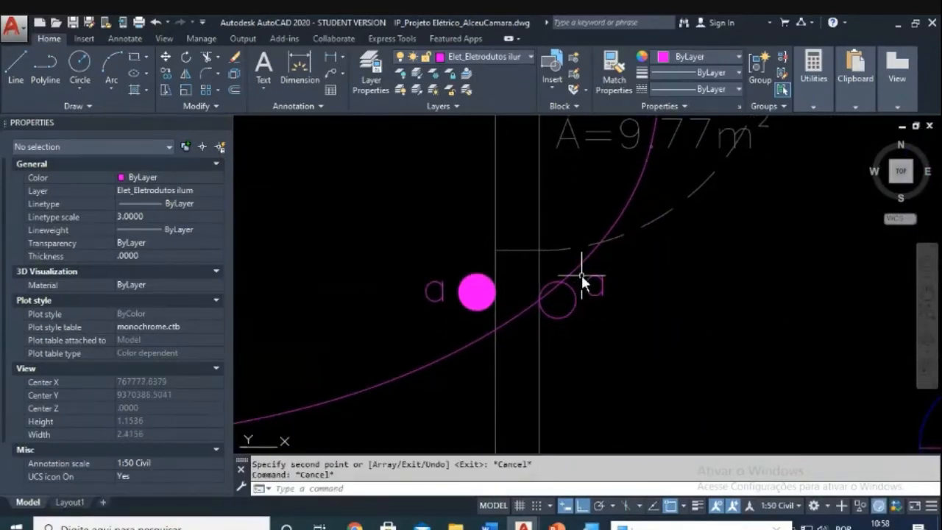
Step: Erase the stray magenta curve by the Copa door
{"action": "key", "text": "Escape"}
{"action": "type", "text": "e"}
{"action": "key", "text": "Return"}
{"action": "left_click", "coordinate": [577, 269]}
{"action": "key", "text": "Return"}
{"action": "key", "text": "Escape"}
{"action": "key", "text": "Escape"}
Step: Move the 'a' label next to the new open switch circle
{"action": "type", "text": "m"}
{"action": "key", "text": "Return"}
{"action": "left_click", "coordinate": [629, 258]}
{"action": "left_click", "coordinate": [549, 336]}
{"action": "key", "text": "Return"}
{"action": "left_click", "coordinate": [584, 348]}
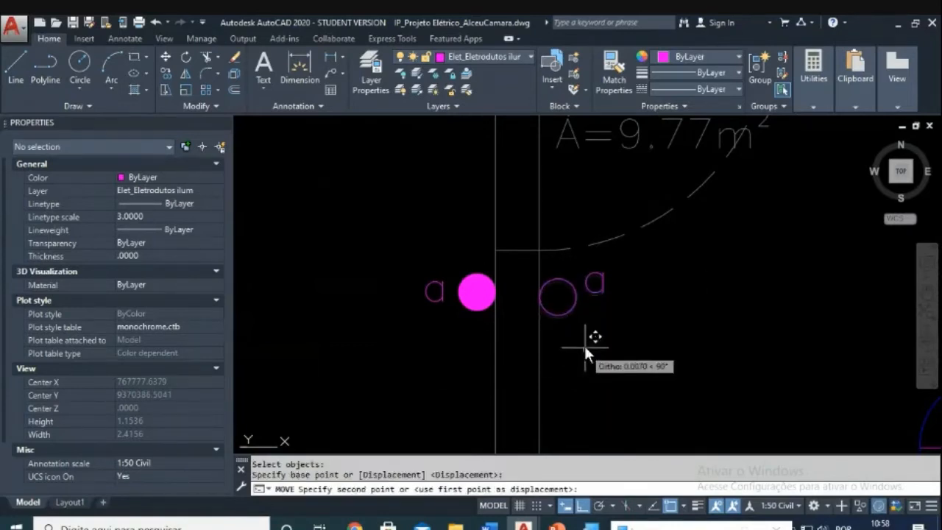
{"action": "left_click", "coordinate": [584, 344]}
{"action": "scroll", "coordinate": [596, 344], "scroll_direction": "down", "scroll_amount": 6}
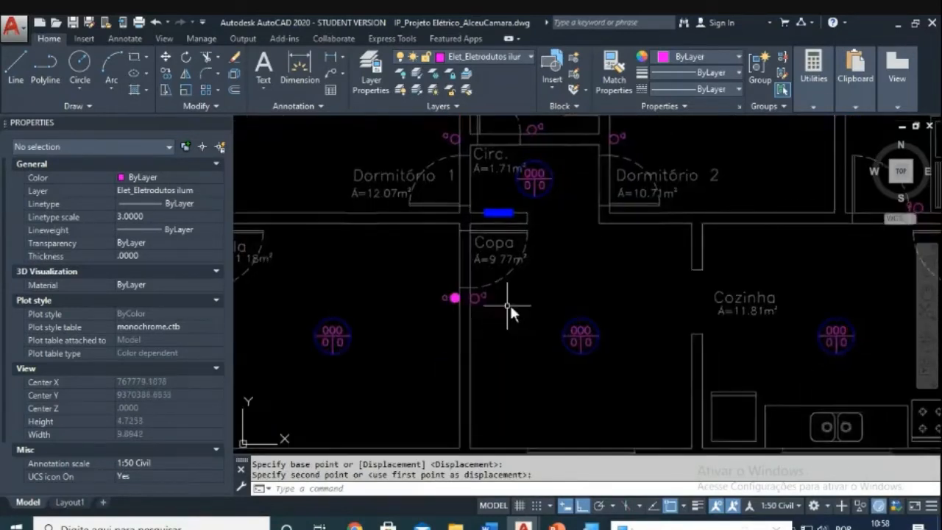
{"action": "scroll", "coordinate": [509, 309], "scroll_direction": "up", "scroll_amount": 3}
{"action": "key", "text": "Escape"}
{"action": "key", "text": "Escape"}
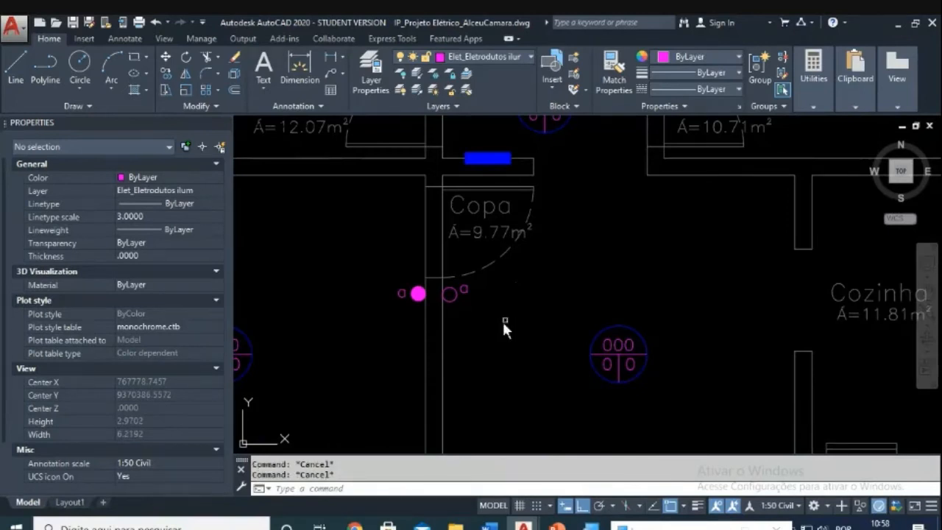
Step: Begin copying the small circle with CO, cancel it, and bring the Sala room into view
{"action": "type", "text": "co"}
{"action": "key", "text": "Return"}
{"action": "left_click", "coordinate": [452, 293]}
{"action": "left_click", "coordinate": [464, 307]}
{"action": "key", "text": "Return"}
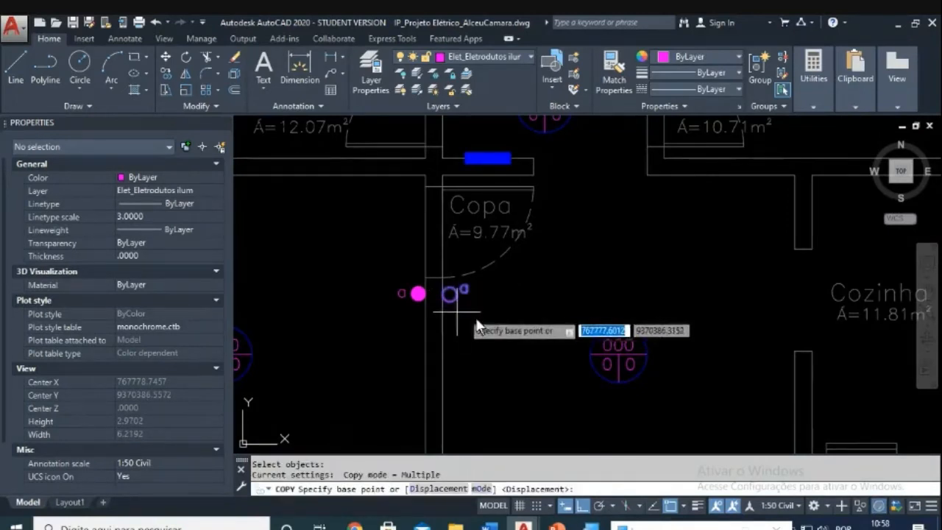
{"action": "key", "text": "Escape"}
{"action": "scroll", "coordinate": [532, 331], "scroll_direction": "down", "scroll_amount": 2}
{"action": "middle_click_drag", "start_coordinate": [282, 327], "coordinate": [567, 296]}
{"action": "key", "text": "Escape"}
{"action": "key", "text": "Escape"}
Step: Window-select the Sala outlet symbol and label, plus the Copa symbol, for copying
{"action": "type", "text": "co"}
{"action": "key", "text": "Return"}
{"action": "scroll", "coordinate": [503, 295], "scroll_direction": "up", "scroll_amount": 2}
{"action": "left_click", "coordinate": [528, 284]}
{"action": "left_click", "coordinate": [515, 295]}
{"action": "middle_click_drag", "start_coordinate": [784, 311], "coordinate": [694, 293]}
{"action": "left_click", "coordinate": [679, 292]}
{"action": "left_click", "coordinate": [658, 235]}
{"action": "key", "text": "Return"}
Step: Copy the selected switch symbol from its Sala base point into the Cozinha
{"action": "scroll", "coordinate": [331, 303], "scroll_direction": "up", "scroll_amount": 2}
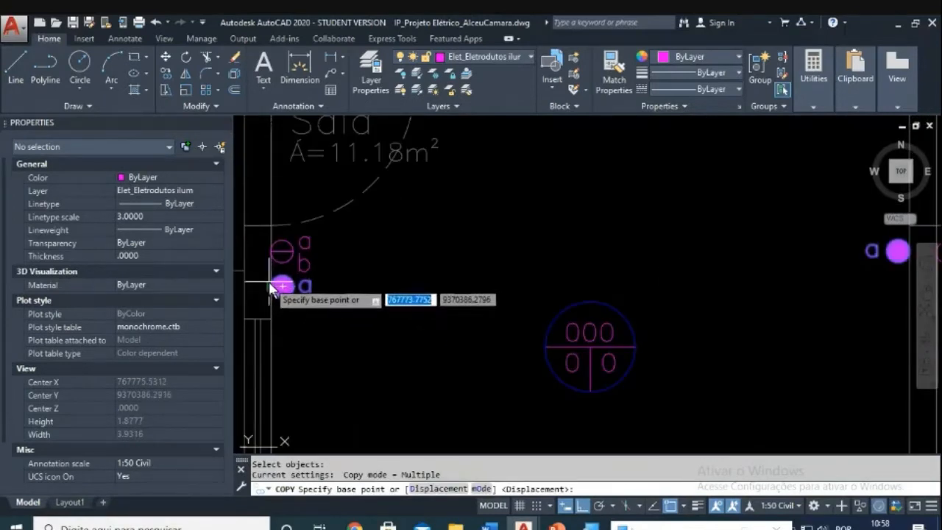
{"action": "scroll", "coordinate": [269, 287], "scroll_direction": "up", "scroll_amount": 4}
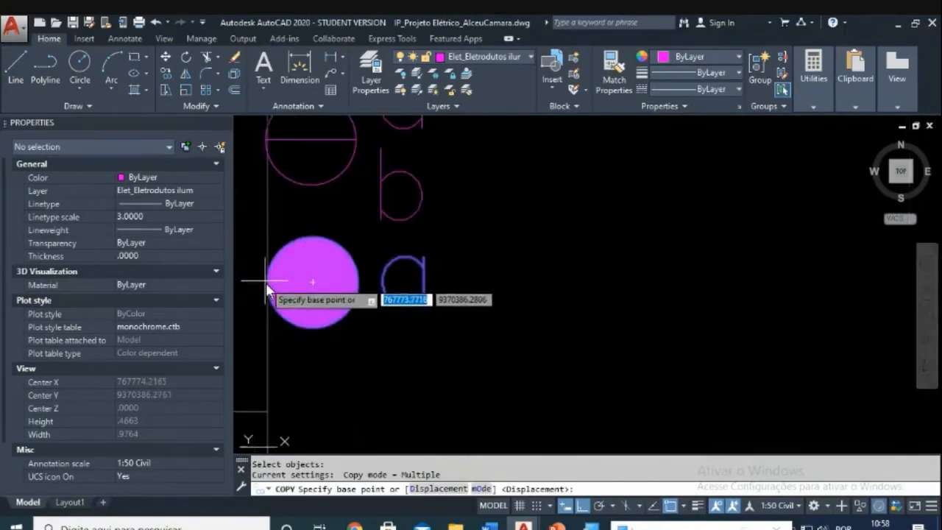
{"action": "left_click", "coordinate": [268, 288]}
{"action": "scroll", "coordinate": [515, 283], "scroll_direction": "down", "scroll_amount": 8}
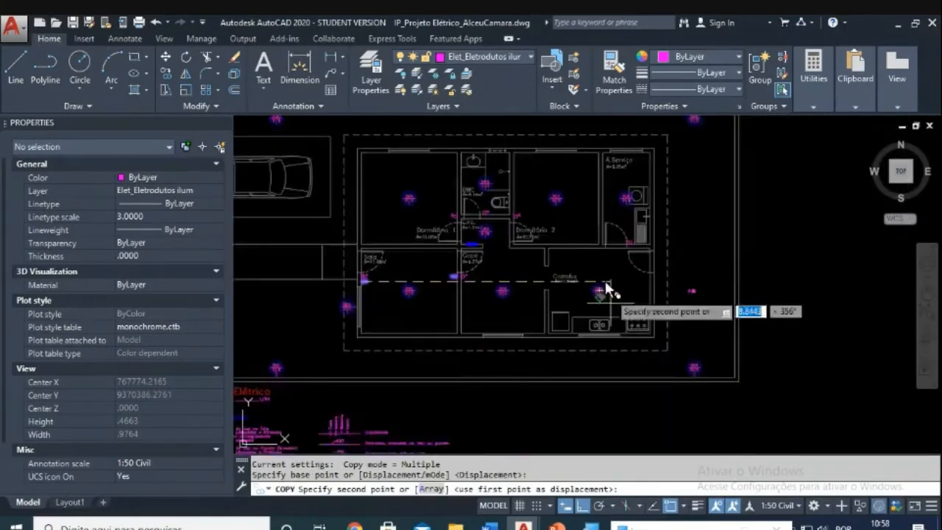
{"action": "scroll", "coordinate": [607, 290], "scroll_direction": "up", "scroll_amount": 6}
{"action": "left_click", "coordinate": [372, 308]}
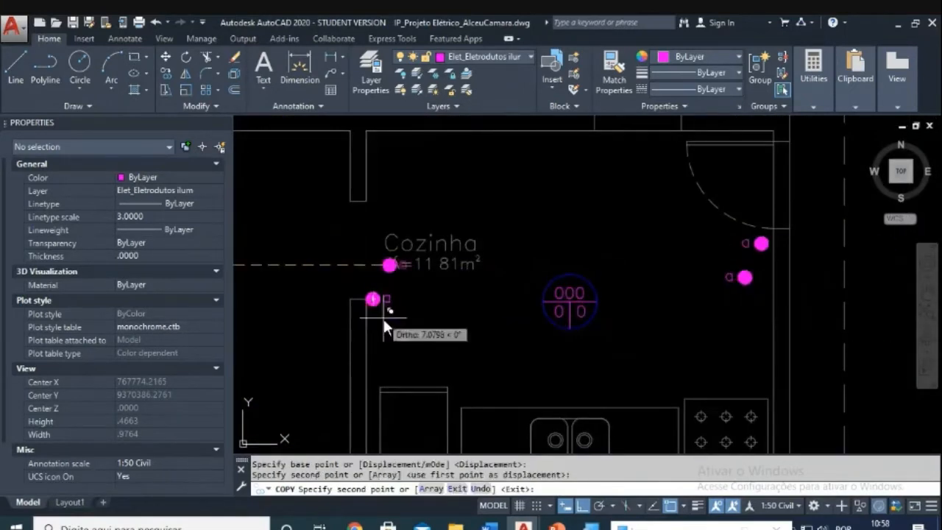
{"action": "scroll", "coordinate": [386, 320], "scroll_direction": "up", "scroll_amount": 2}
{"action": "key", "text": "Escape"}
{"action": "scroll", "coordinate": [412, 242], "scroll_direction": "up", "scroll_amount": 2}
{"action": "key", "text": "Escape"}
{"action": "scroll", "coordinate": [419, 222], "scroll_direction": "up", "scroll_amount": 3}
Step: Start moving the copied symbol with M, then cancel the move
{"action": "type", "text": "m"}
{"action": "key", "text": "Return"}
{"action": "left_click", "coordinate": [417, 220]}
{"action": "left_click", "coordinate": [515, 316]}
{"action": "key", "text": "Return"}
{"action": "left_click", "coordinate": [528, 280]}
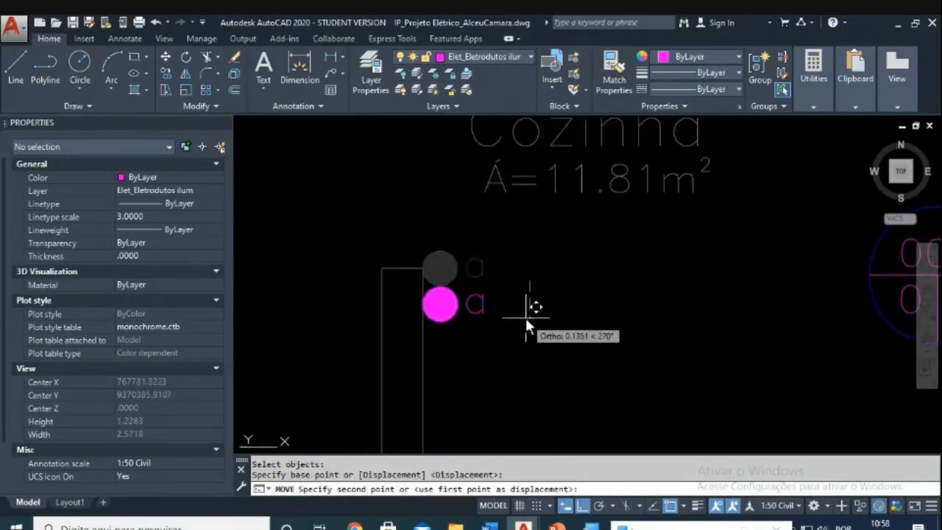
{"action": "key", "text": "Escape"}
{"action": "scroll", "coordinate": [626, 327], "scroll_direction": "down", "scroll_amount": 5}
{"action": "scroll", "coordinate": [630, 298], "scroll_direction": "up", "scroll_amount": 7}
{"action": "key", "text": "Escape"}
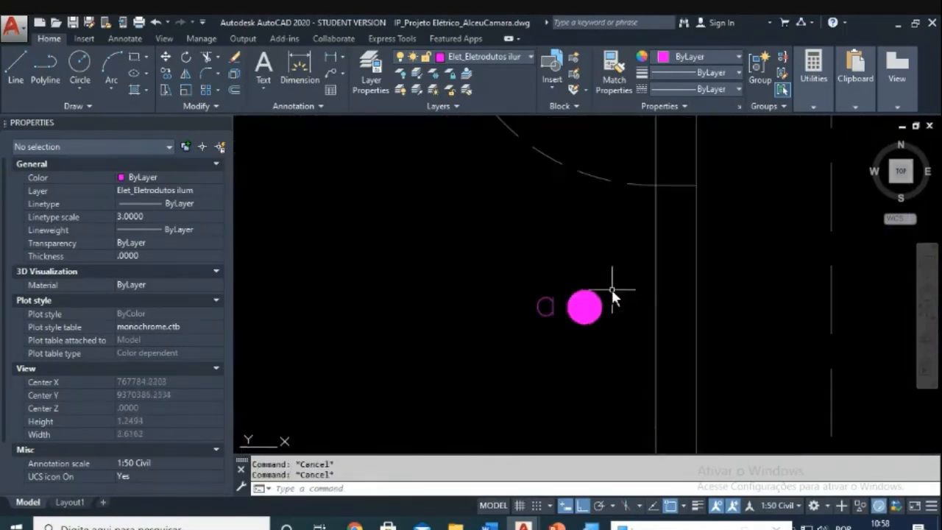
Step: Move the copied circle and 'a' label higher, beside the kitchen door
{"action": "type", "text": "m"}
{"action": "key", "text": "Return"}
{"action": "left_click", "coordinate": [531, 271]}
{"action": "left_click", "coordinate": [639, 355]}
{"action": "key", "text": "Return"}
{"action": "left_click", "coordinate": [601, 307]}
{"action": "left_click", "coordinate": [652, 234]}
{"action": "key", "text": "Escape"}
{"action": "key", "text": "Escape"}
Step: Select the outlet circle and label for another move, then cancel it
{"action": "type", "text": "m"}
{"action": "key", "text": "Return"}
{"action": "left_click", "coordinate": [577, 142]}
{"action": "left_click", "coordinate": [658, 226]}
{"action": "key", "text": "Return"}
{"action": "left_click", "coordinate": [574, 234]}
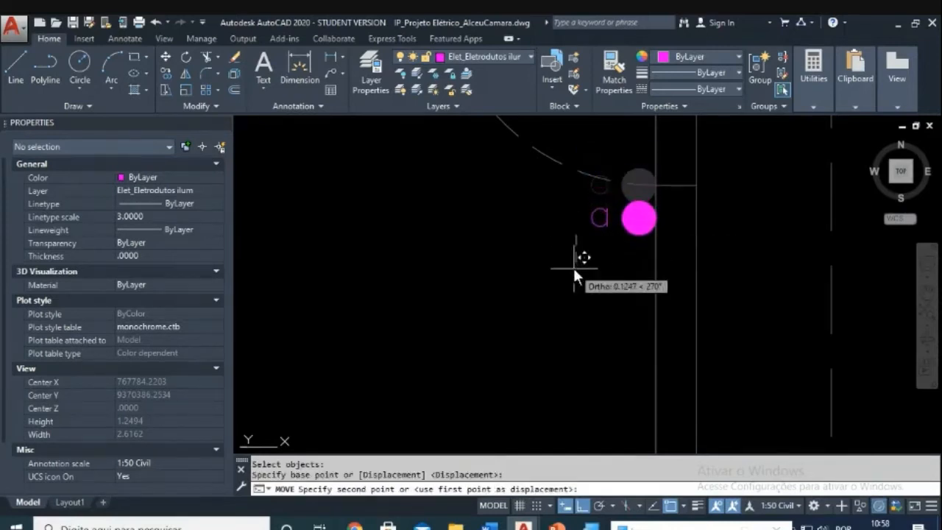
{"action": "key", "text": "Escape"}
{"action": "scroll", "coordinate": [621, 265], "scroll_direction": "down", "scroll_amount": 4}
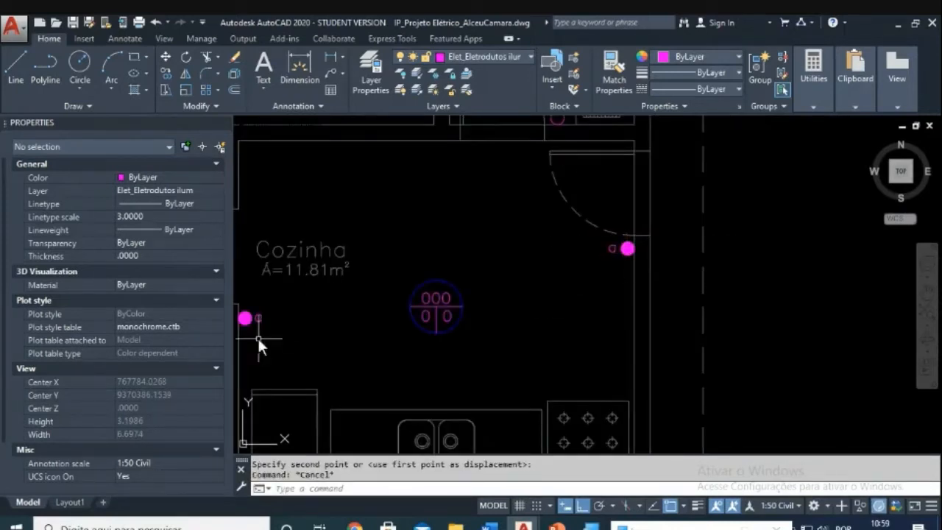
{"action": "scroll", "coordinate": [602, 241], "scroll_direction": "down", "scroll_amount": 6}
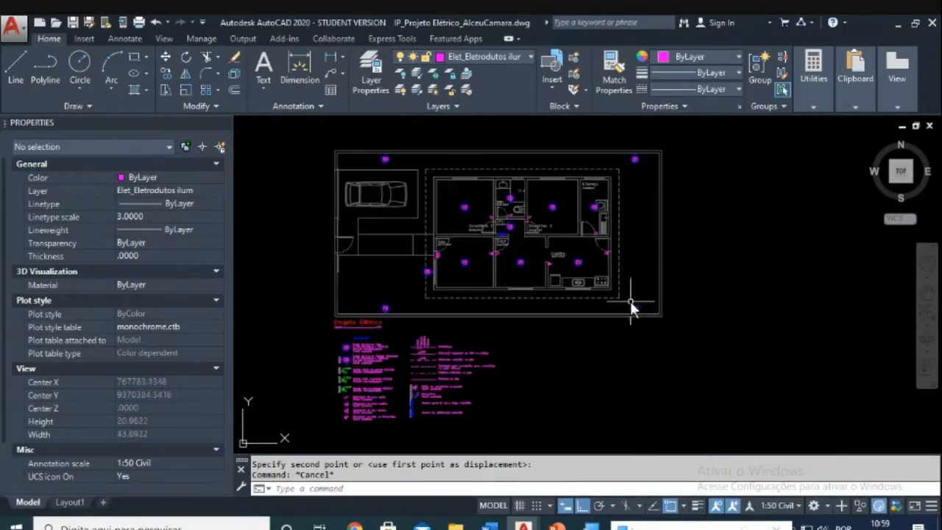
Step: Start a CO copy, then abandon the empty selection and cancel
{"action": "scroll", "coordinate": [320, 398], "scroll_direction": "up", "scroll_amount": 4}
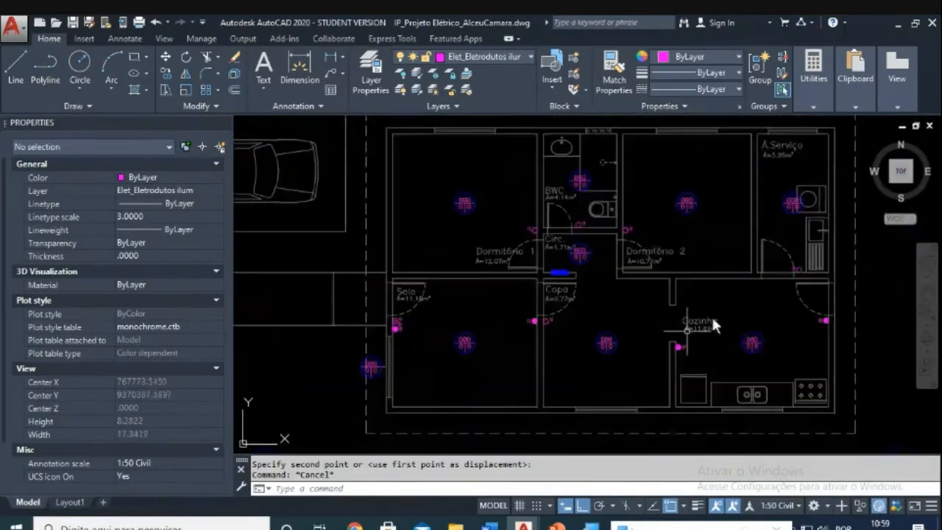
{"action": "scroll", "coordinate": [620, 264], "scroll_direction": "up", "scroll_amount": 7}
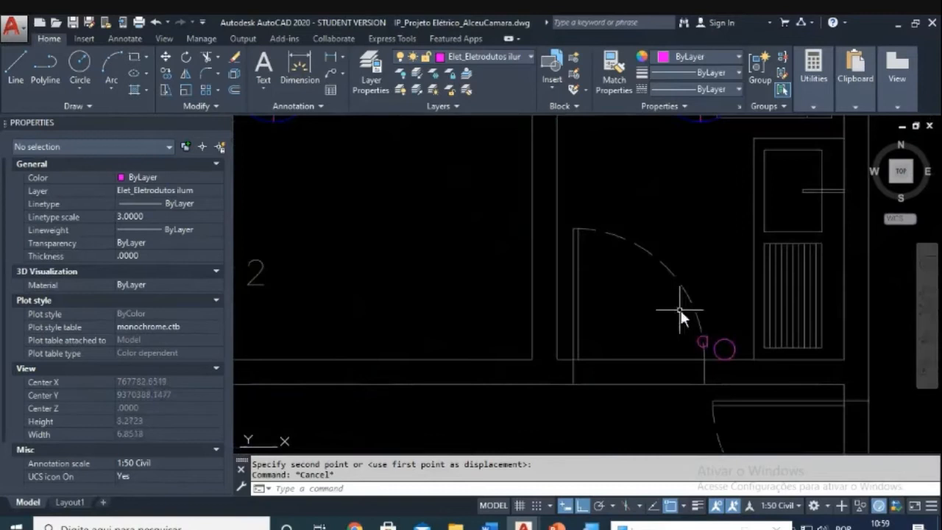
{"action": "scroll", "coordinate": [532, 304], "scroll_direction": "down", "scroll_amount": 5}
{"action": "scroll", "coordinate": [536, 254], "scroll_direction": "up", "scroll_amount": 6}
{"action": "key", "text": "Escape"}
{"action": "type", "text": "co"}
{"action": "key", "text": "Return"}
{"action": "left_click", "coordinate": [531, 163]}
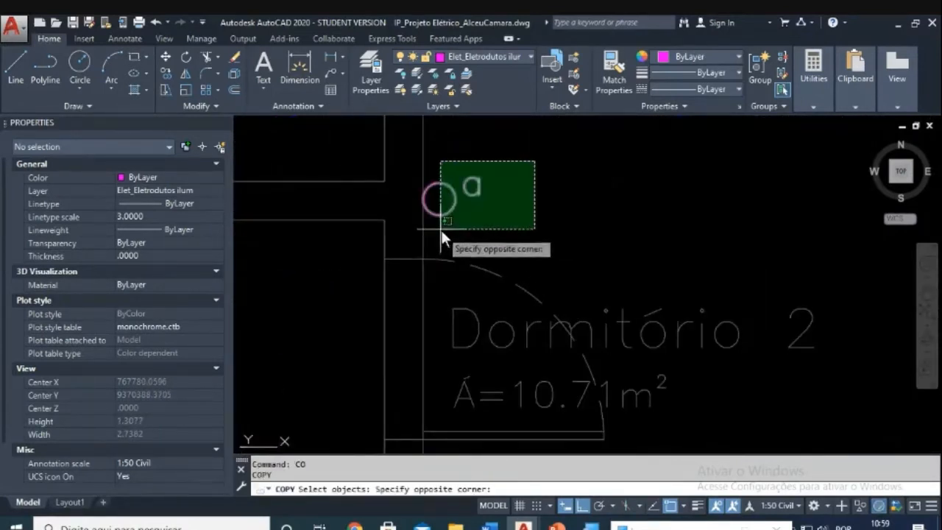
{"action": "scroll", "coordinate": [470, 235], "scroll_direction": "down", "scroll_amount": 4}
{"action": "key", "text": "Escape"}
{"action": "scroll", "coordinate": [494, 256], "scroll_direction": "down", "scroll_amount": 4}
{"action": "key", "text": "Escape"}
Step: Copy the circle and 'a' label from Circ. to just above the kitchen's magenta switch
{"action": "scroll", "coordinate": [558, 258], "scroll_direction": "up", "scroll_amount": 6}
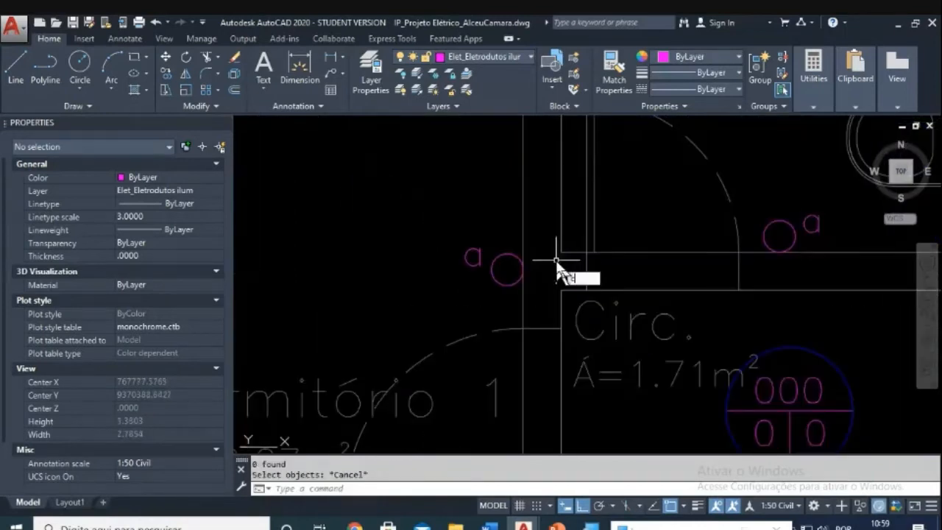
{"action": "left_click", "coordinate": [514, 219]}
{"action": "left_click", "coordinate": [452, 293]}
{"action": "key", "text": "Return"}
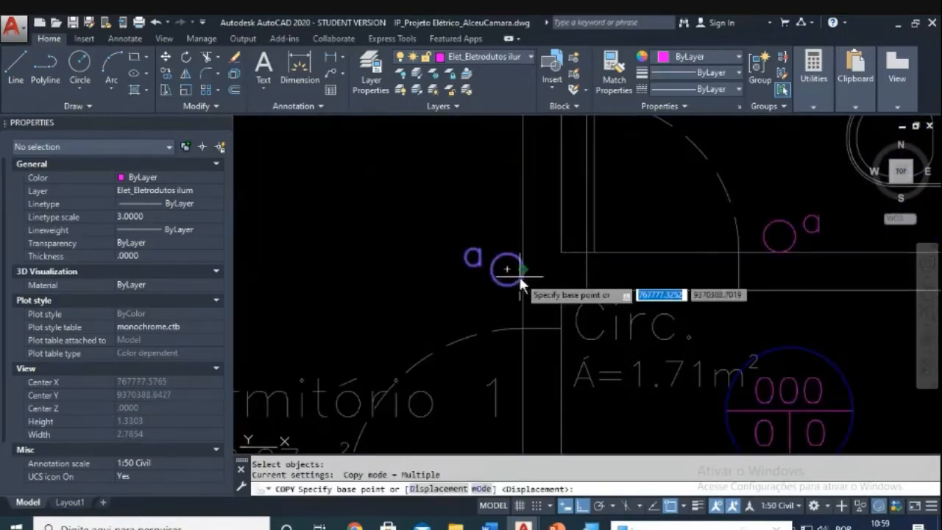
{"action": "left_click", "coordinate": [521, 271]}
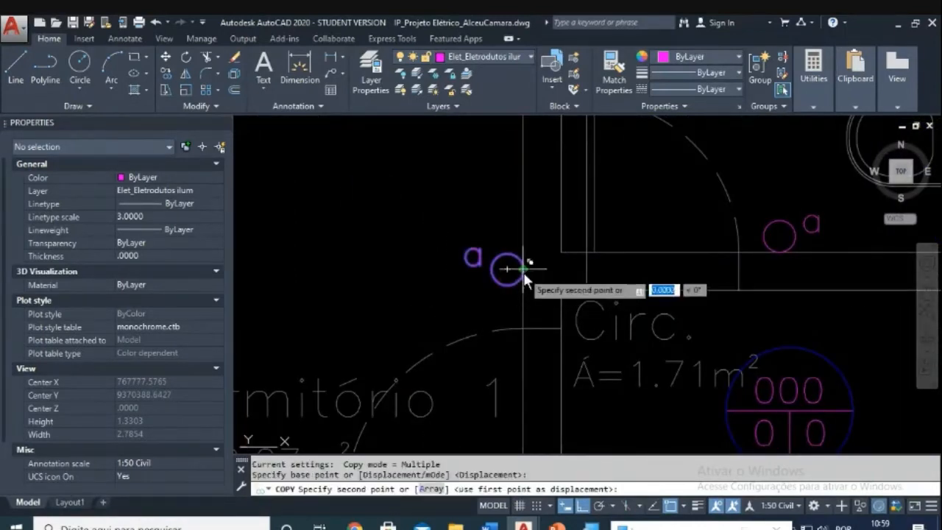
{"action": "scroll", "coordinate": [530, 283], "scroll_direction": "down", "scroll_amount": 4}
{"action": "middle_click_drag", "start_coordinate": [736, 345], "coordinate": [442, 242]}
{"action": "scroll", "coordinate": [673, 319], "scroll_direction": "up", "scroll_amount": 7}
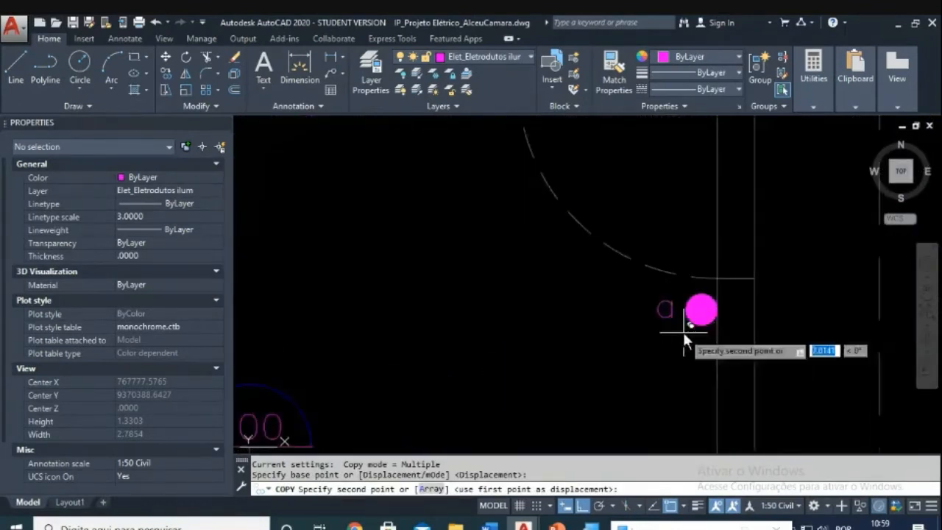
{"action": "left_click", "coordinate": [724, 338]}
{"action": "key", "text": "Escape"}
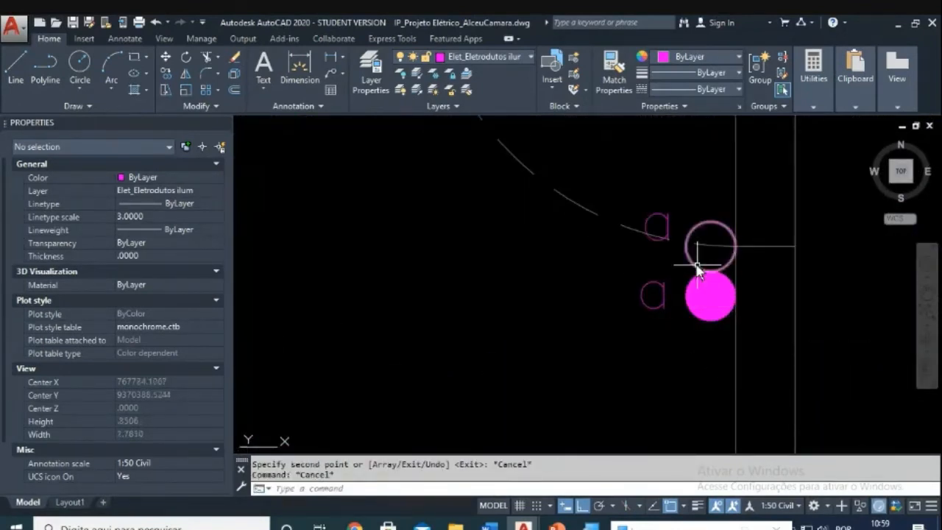
Step: Move the copied open circle and 'a' label directly below the filled switch dot
{"action": "type", "text": "m"}
{"action": "key", "text": "Return"}
{"action": "left_click", "coordinate": [691, 256]}
{"action": "left_click", "coordinate": [665, 224]}
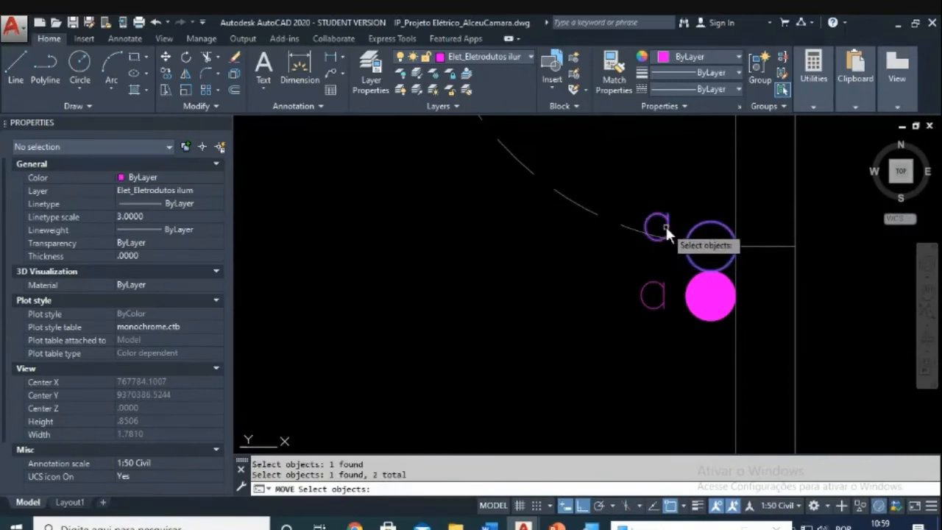
{"action": "key", "text": "Return"}
{"action": "left_click", "coordinate": [582, 245]}
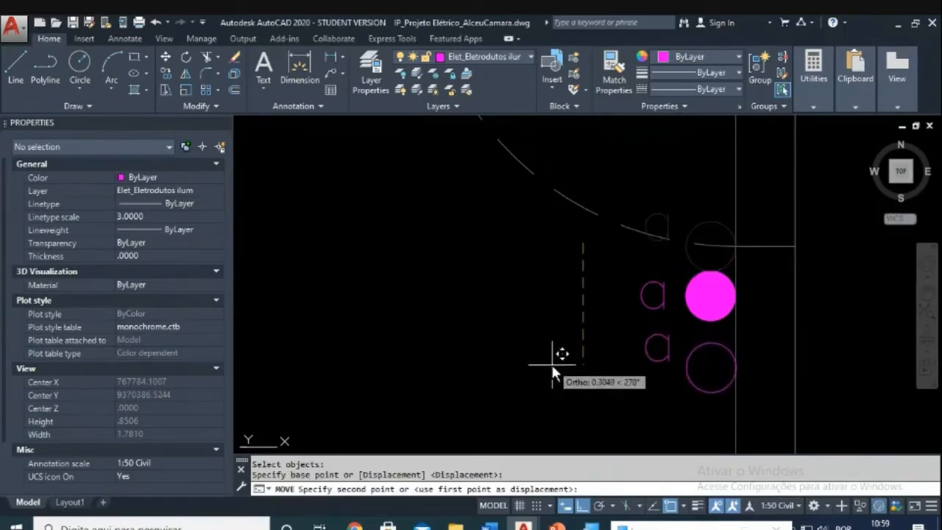
{"action": "key", "text": "Escape"}
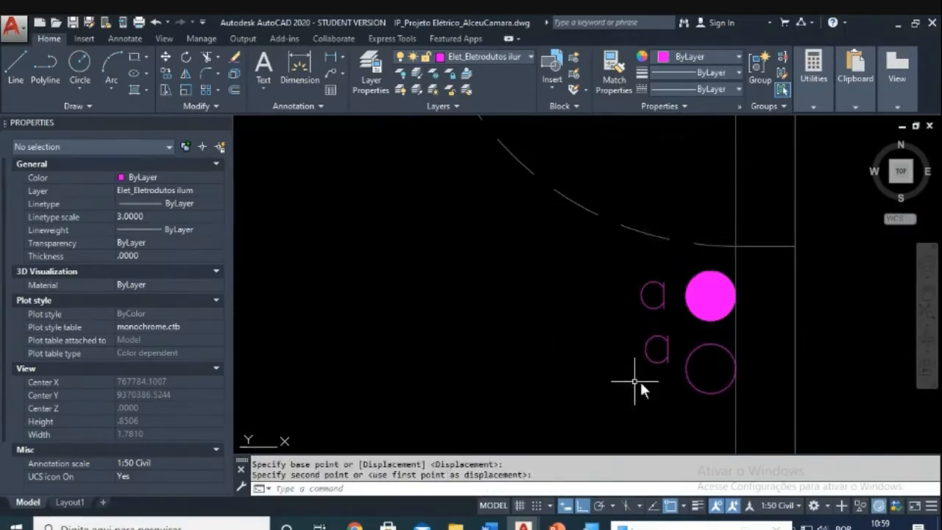
{"action": "scroll", "coordinate": [703, 376], "scroll_direction": "down", "scroll_amount": 2}
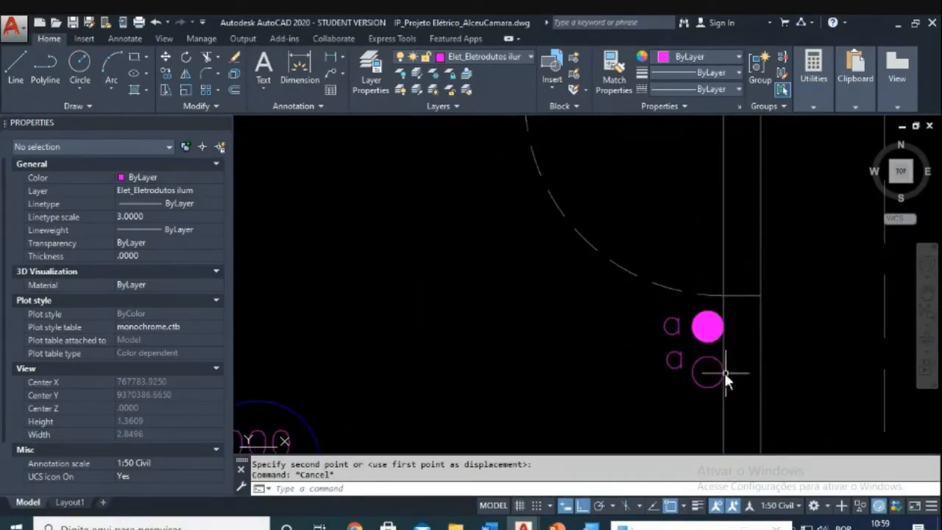
{"action": "scroll", "coordinate": [716, 349], "scroll_direction": "up", "scroll_amount": 3}
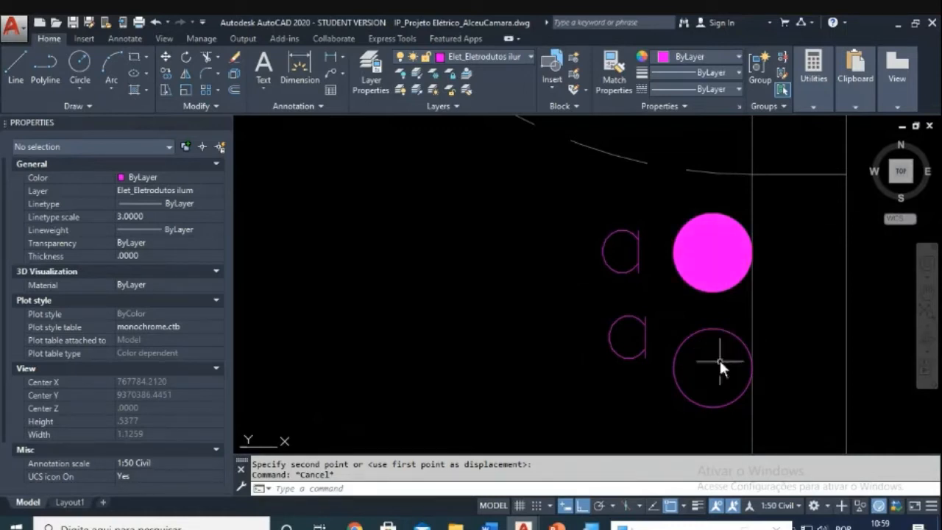
Step: Pan and zoom around the plan to bring the BWC door switch into view
{"action": "scroll", "coordinate": [704, 361], "scroll_direction": "down", "scroll_amount": 10}
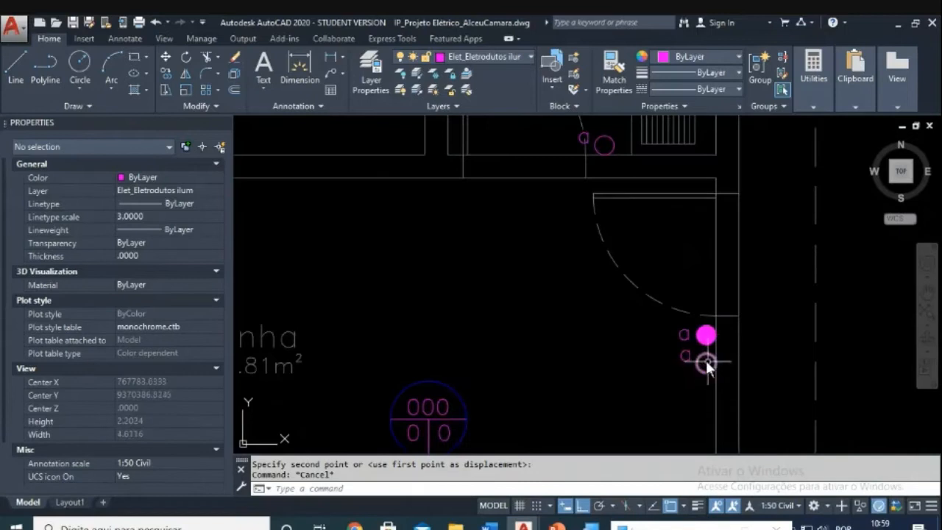
{"action": "scroll", "coordinate": [746, 331], "scroll_direction": "down", "scroll_amount": 6}
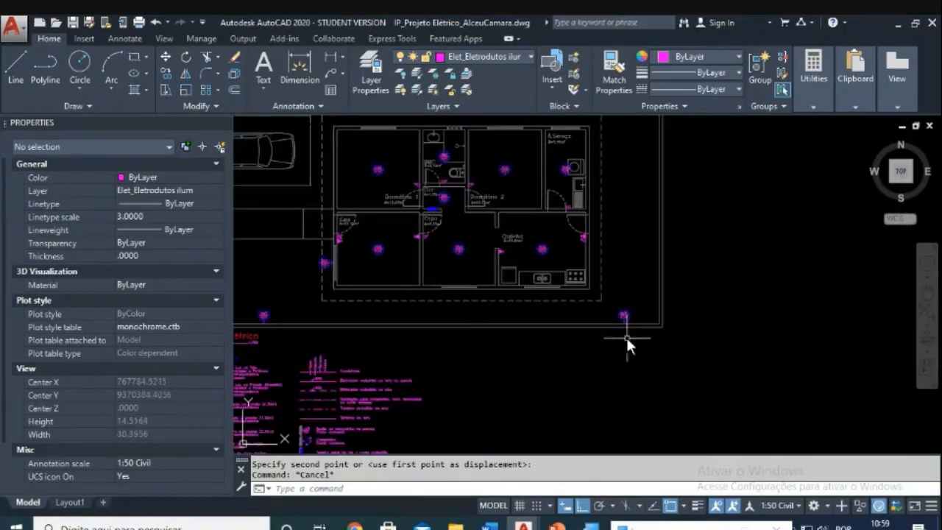
{"action": "scroll", "coordinate": [597, 265], "scroll_direction": "up", "scroll_amount": 8}
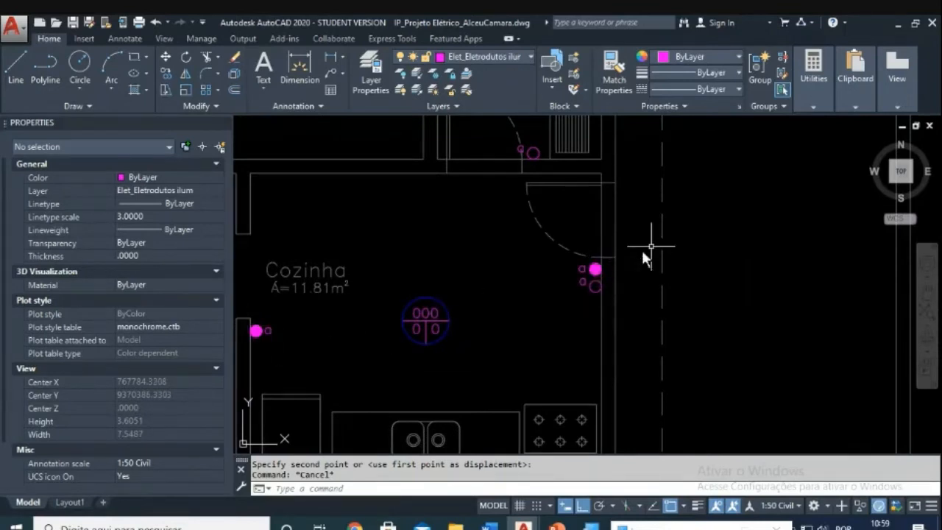
{"action": "scroll", "coordinate": [545, 270], "scroll_direction": "down", "scroll_amount": 2}
{"action": "middle_click_drag", "start_coordinate": [493, 261], "coordinate": [688, 267]}
{"action": "middle_click_drag", "start_coordinate": [628, 273], "coordinate": [623, 346]}
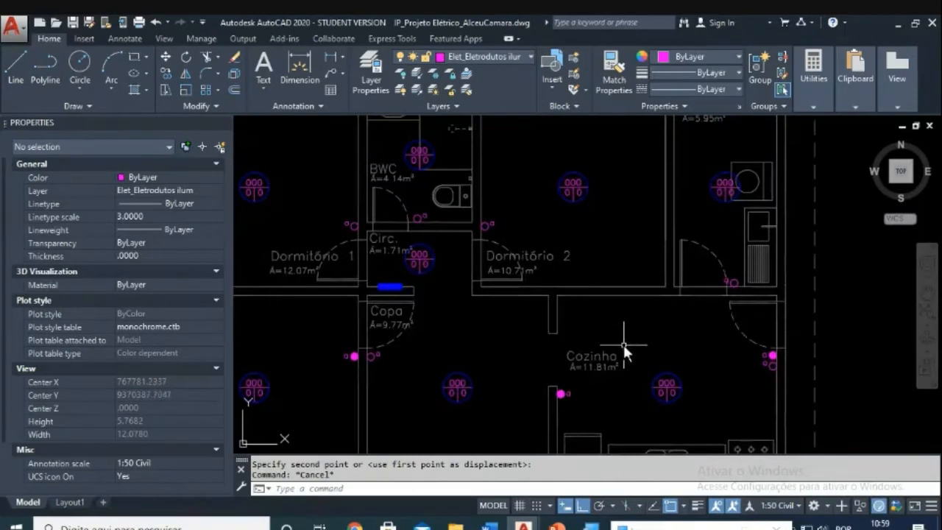
{"action": "scroll", "coordinate": [664, 320], "scroll_direction": "down", "scroll_amount": 2}
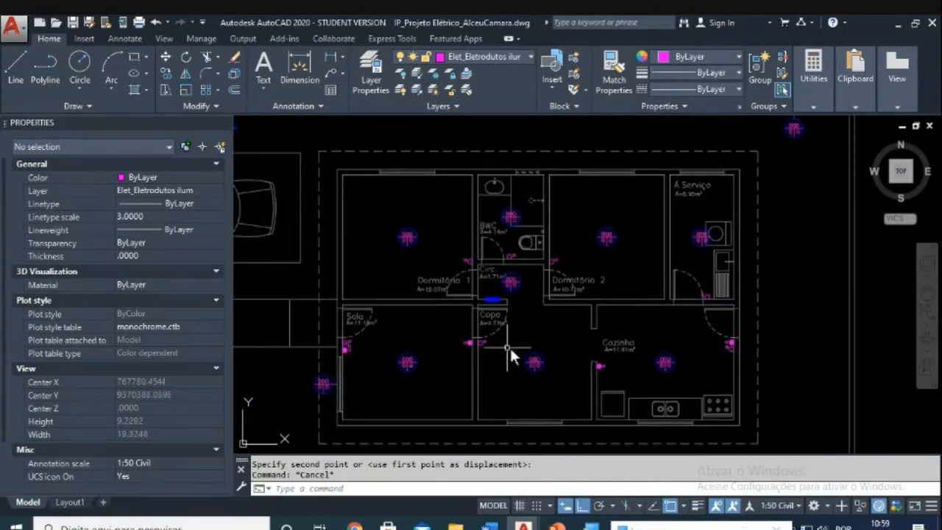
{"action": "middle_click_drag", "start_coordinate": [518, 346], "coordinate": [584, 297]}
{"action": "middle_click_drag", "start_coordinate": [554, 331], "coordinate": [630, 316]}
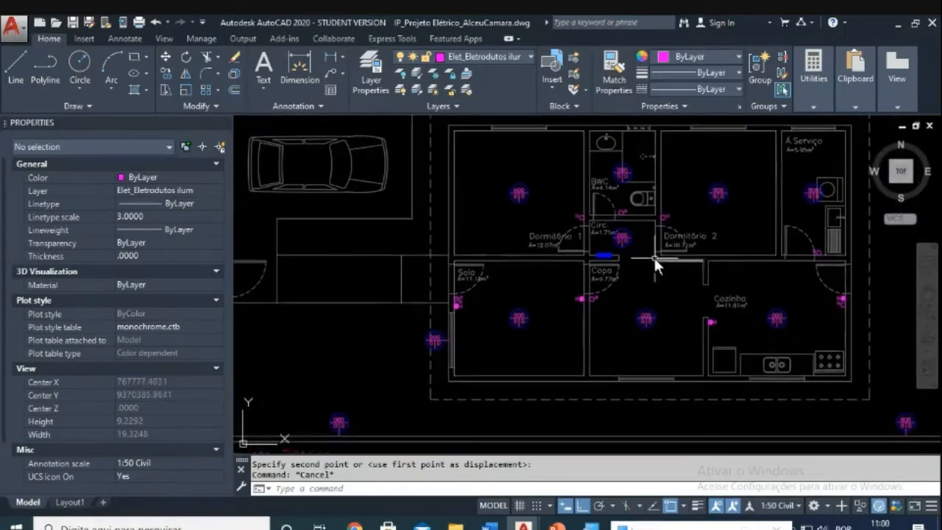
{"action": "scroll", "coordinate": [654, 257], "scroll_direction": "up", "scroll_amount": 2}
{"action": "scroll", "coordinate": [564, 326], "scroll_direction": "up", "scroll_amount": 4}
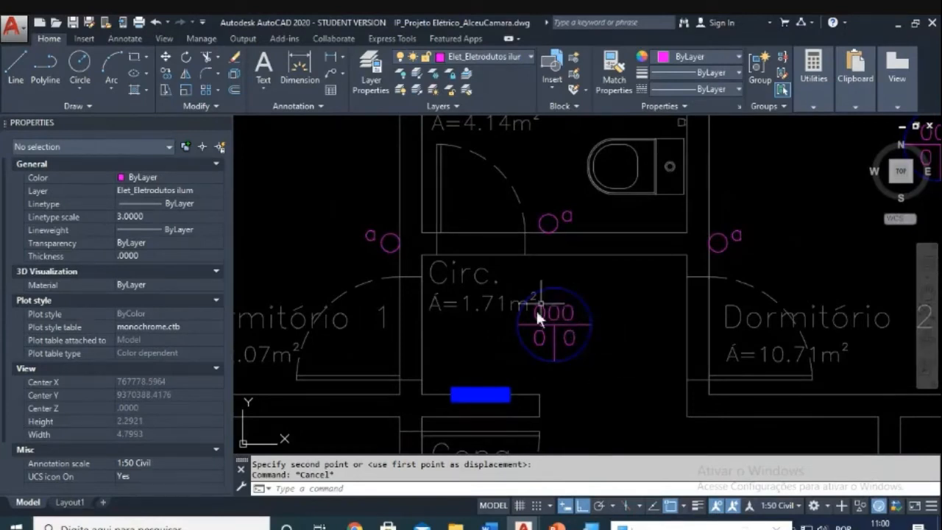
{"action": "scroll", "coordinate": [597, 306], "scroll_direction": "up", "scroll_amount": 2}
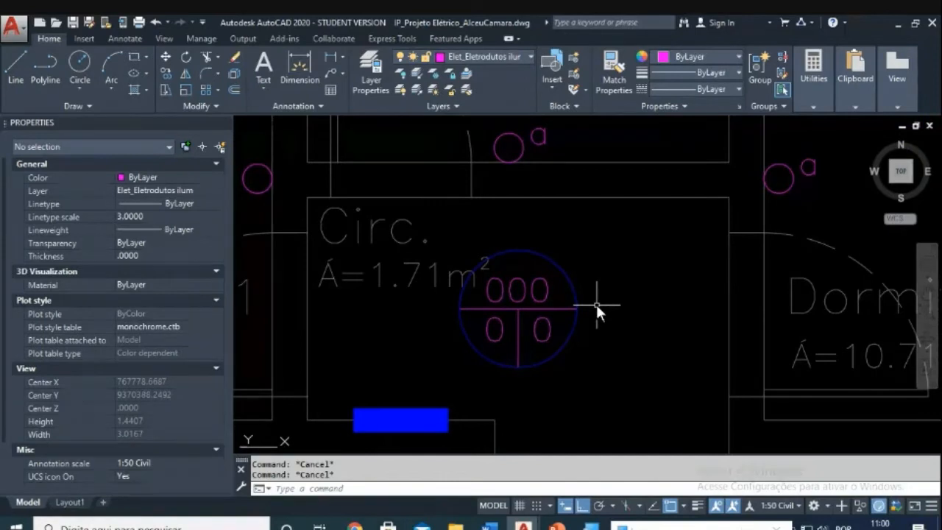
{"action": "scroll", "coordinate": [593, 297], "scroll_direction": "down", "scroll_amount": 2}
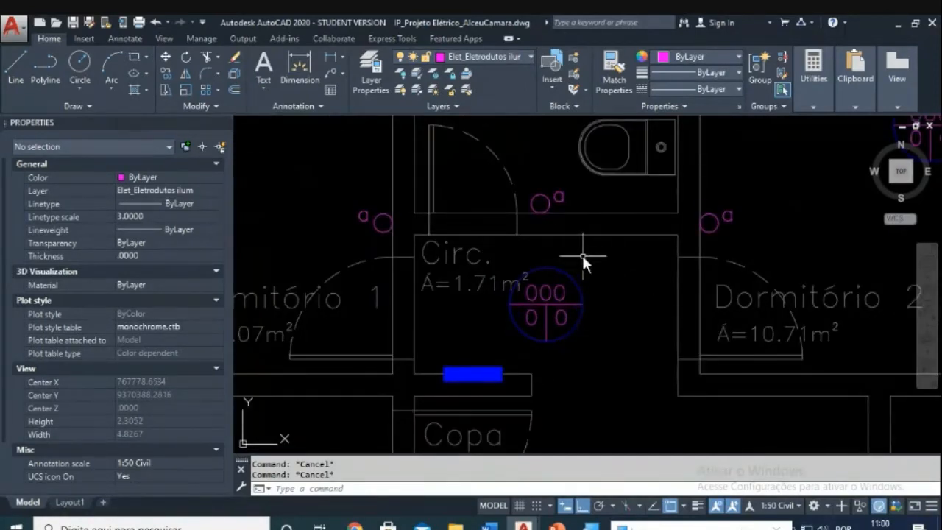
{"action": "scroll", "coordinate": [581, 256], "scroll_direction": "up", "scroll_amount": 2}
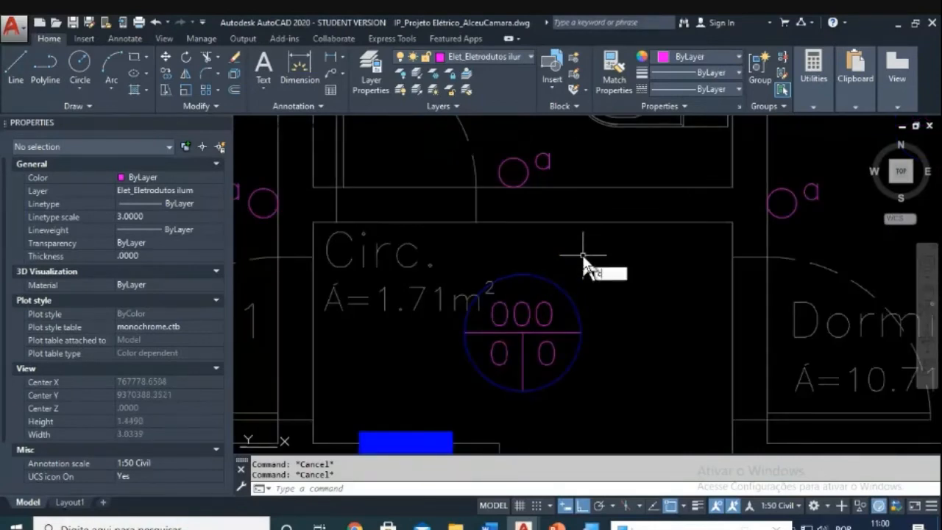
Step: Copy the BWC door switch symbol to a spot directly below the original
{"action": "type", "text": "co"}
{"action": "key", "text": "Return"}
{"action": "scroll", "coordinate": [582, 255], "scroll_direction": "down", "scroll_amount": 2}
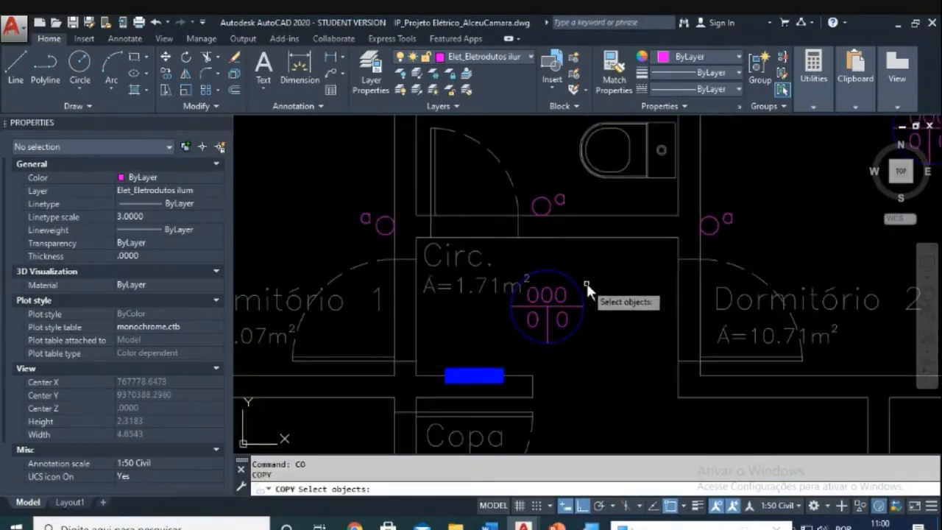
{"action": "left_click", "coordinate": [532, 173]}
{"action": "left_click", "coordinate": [583, 234]}
{"action": "key", "text": "Return"}
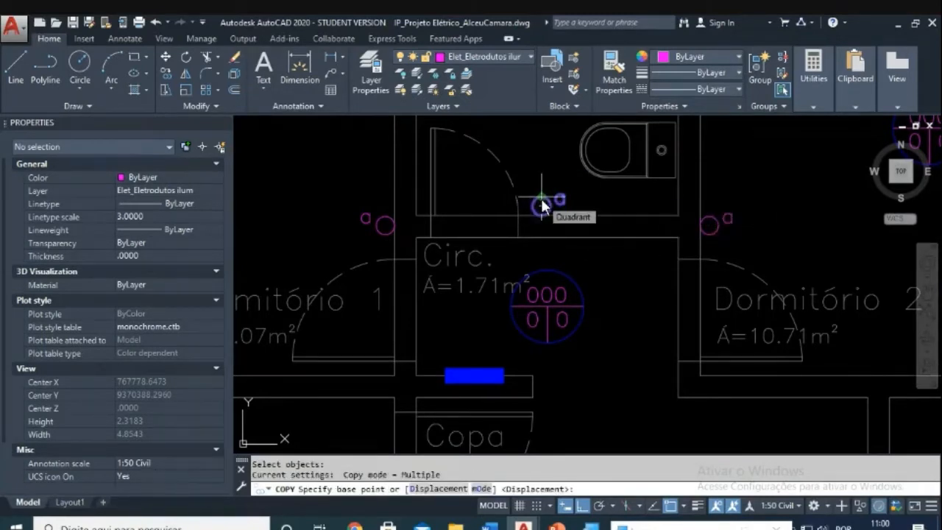
{"action": "left_click", "coordinate": [541, 206]}
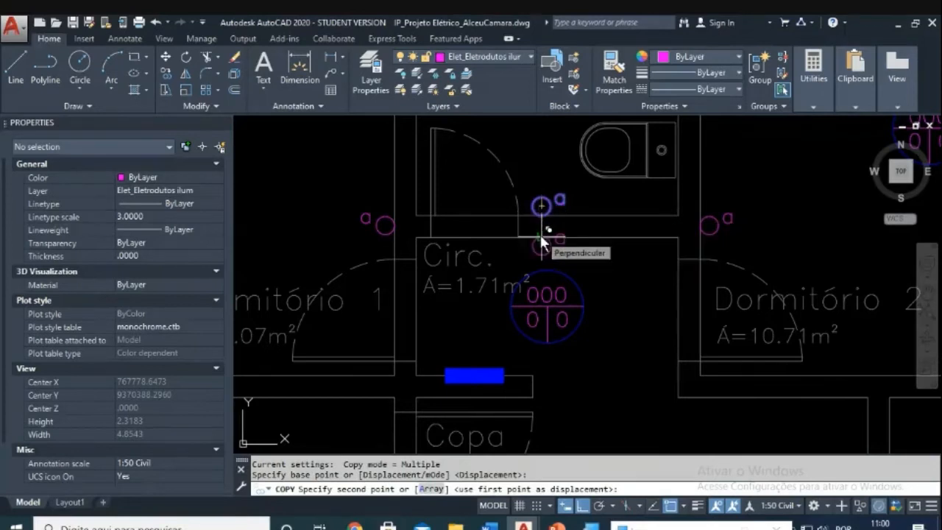
{"action": "left_click", "coordinate": [540, 234]}
{"action": "scroll", "coordinate": [569, 244], "scroll_direction": "up", "scroll_amount": 4}
{"action": "key", "text": "Escape"}
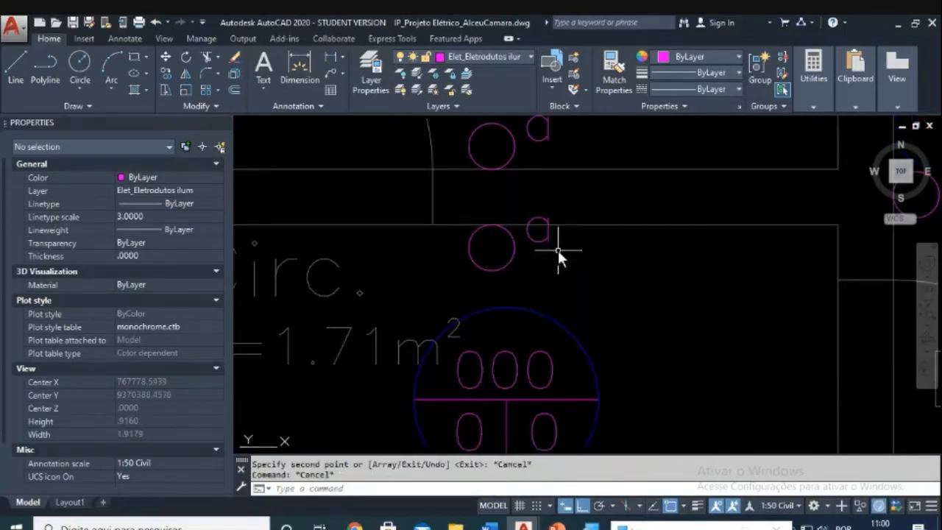
Step: Move the new switch's 'a' label to its left
{"action": "type", "text": "m"}
{"action": "key", "text": "Return"}
{"action": "left_click", "coordinate": [544, 236]}
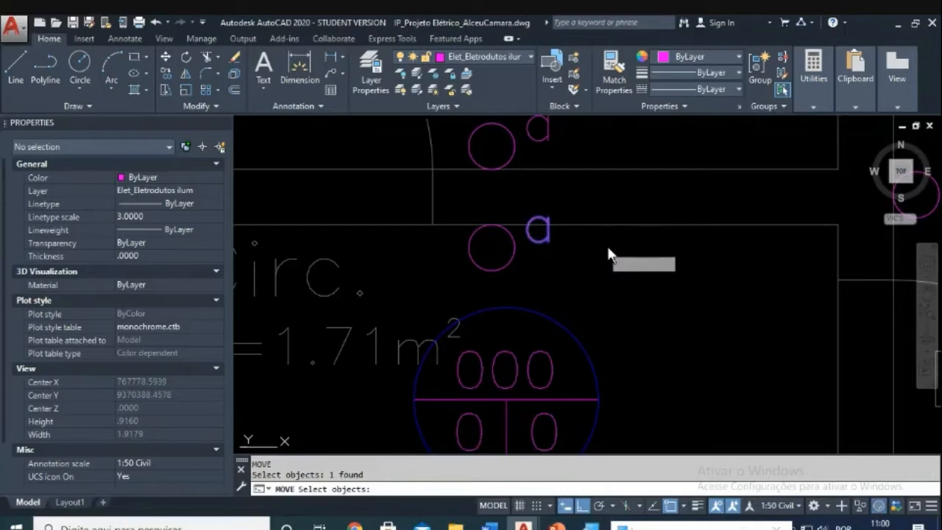
{"action": "key", "text": "Return"}
{"action": "left_click", "coordinate": [676, 260]}
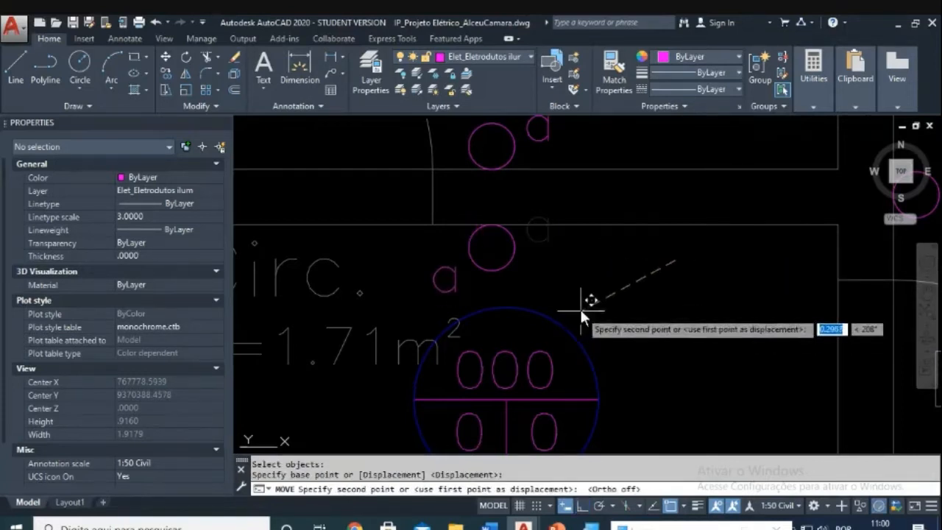
{"action": "key", "text": "Escape"}
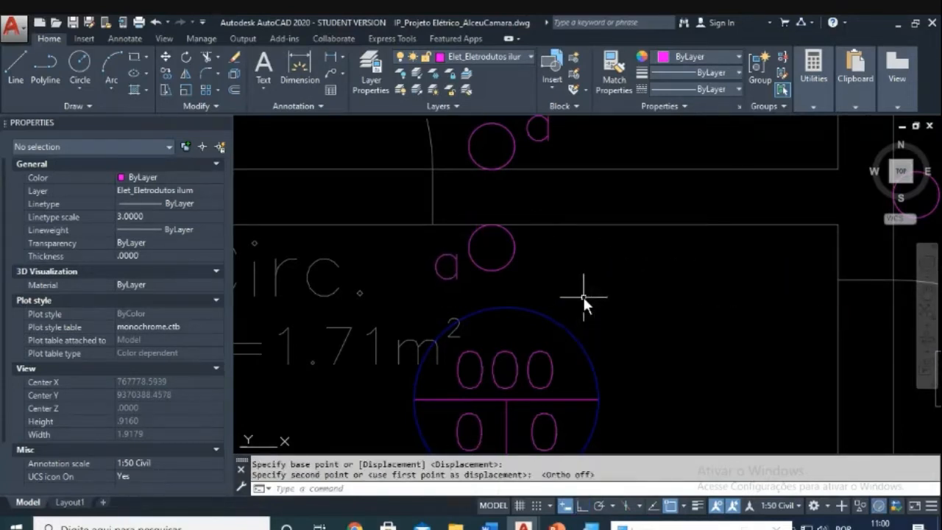
{"action": "scroll", "coordinate": [582, 295], "scroll_direction": "down", "scroll_amount": 5}
{"action": "scroll", "coordinate": [610, 265], "scroll_direction": "up", "scroll_amount": 1}
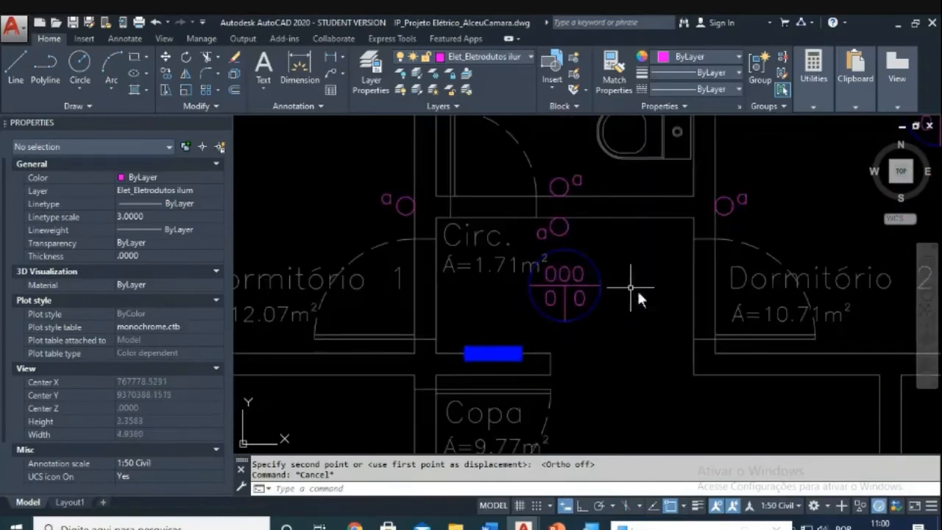
{"action": "scroll", "coordinate": [653, 309], "scroll_direction": "down", "scroll_amount": 2}
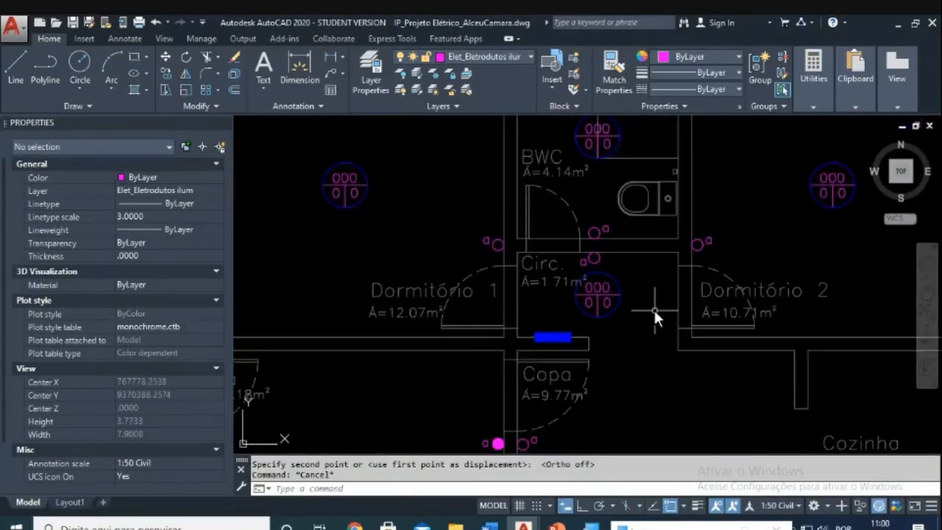
{"action": "scroll", "coordinate": [651, 316], "scroll_direction": "down", "scroll_amount": 4}
{"action": "scroll", "coordinate": [612, 313], "scroll_direction": "up", "scroll_amount": 2}
{"action": "scroll", "coordinate": [612, 315], "scroll_direction": "down", "scroll_amount": 2}
{"action": "middle_click_drag", "start_coordinate": [635, 333], "coordinate": [542, 326]}
{"action": "scroll", "coordinate": [548, 319], "scroll_direction": "up", "scroll_amount": 2}
{"action": "scroll", "coordinate": [555, 332], "scroll_direction": "down", "scroll_amount": 3}
{"action": "scroll", "coordinate": [722, 291], "scroll_direction": "down", "scroll_amount": 1}
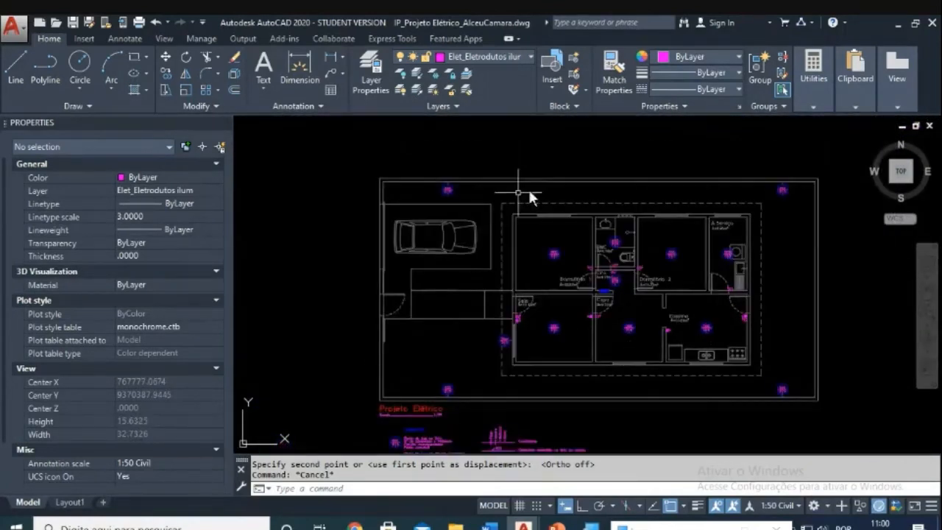
{"action": "mouse_move", "coordinate": [648, 293]}
{"action": "scroll", "coordinate": [640, 291], "scroll_direction": "up", "scroll_amount": 5}
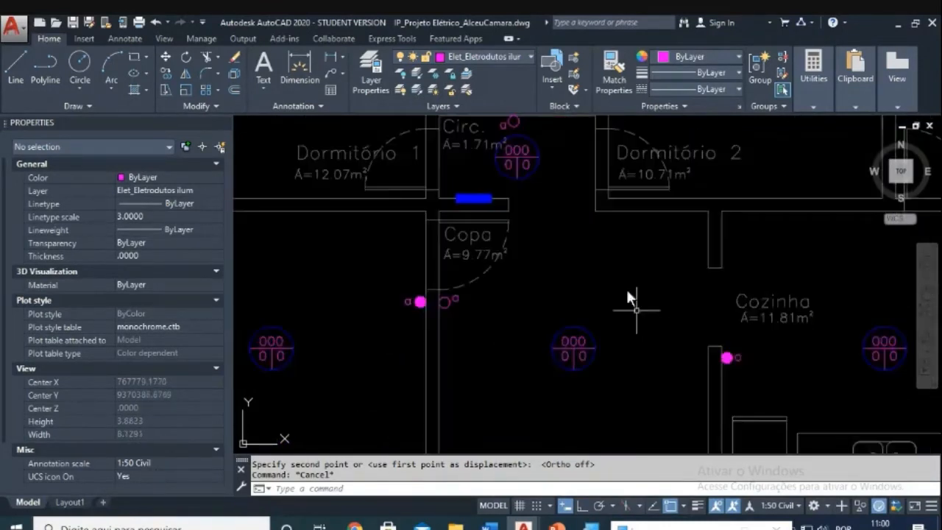
{"action": "scroll", "coordinate": [617, 276], "scroll_direction": "up", "scroll_amount": 2}
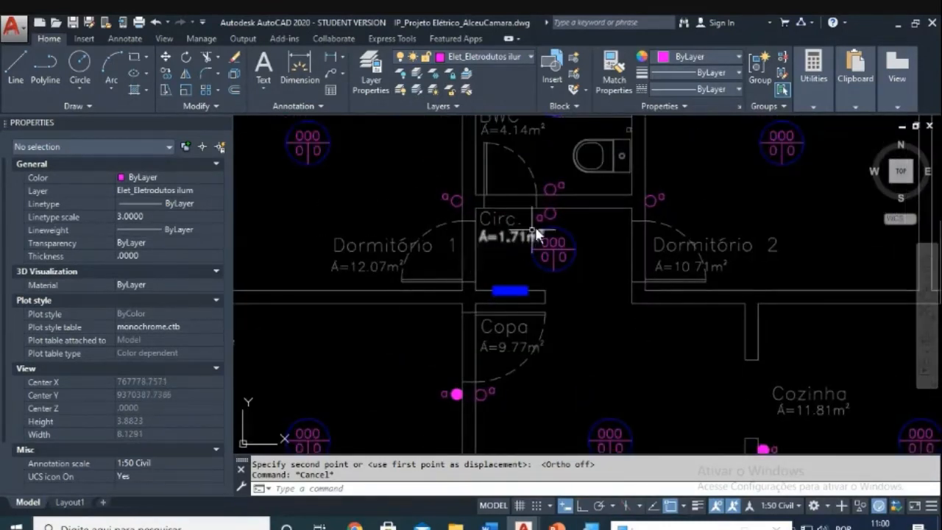
{"action": "scroll", "coordinate": [584, 362], "scroll_direction": "down", "scroll_amount": 4}
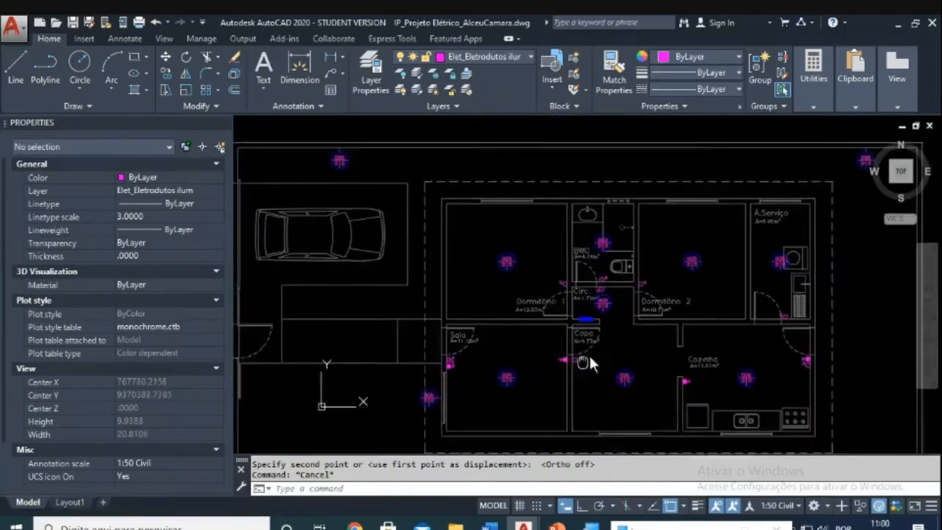
{"action": "scroll", "coordinate": [607, 303], "scroll_direction": "up", "scroll_amount": 2}
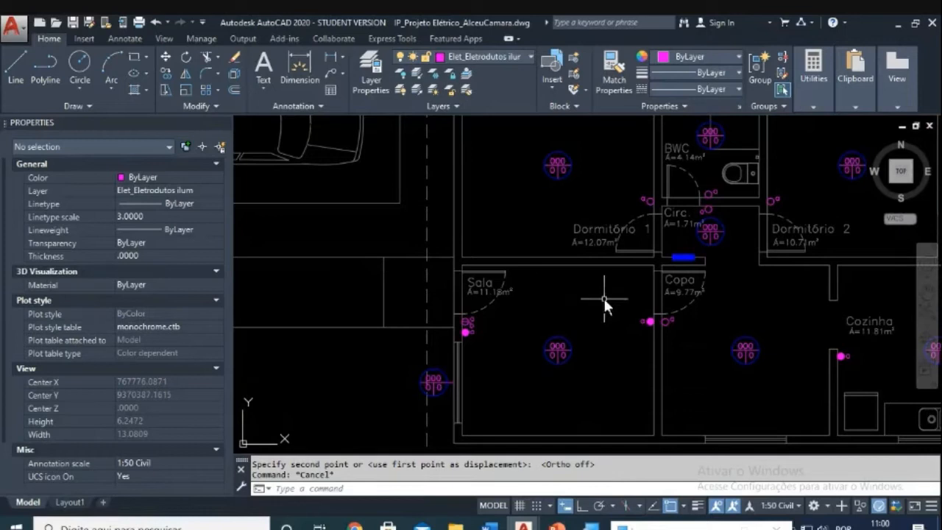
{"action": "scroll", "coordinate": [571, 303], "scroll_direction": "down", "scroll_amount": 4}
{"action": "middle_click_drag", "start_coordinate": [556, 359], "coordinate": [556, 261]}
{"action": "scroll", "coordinate": [513, 343], "scroll_direction": "up", "scroll_amount": 4}
{"action": "scroll", "coordinate": [514, 349], "scroll_direction": "up", "scroll_amount": 9}
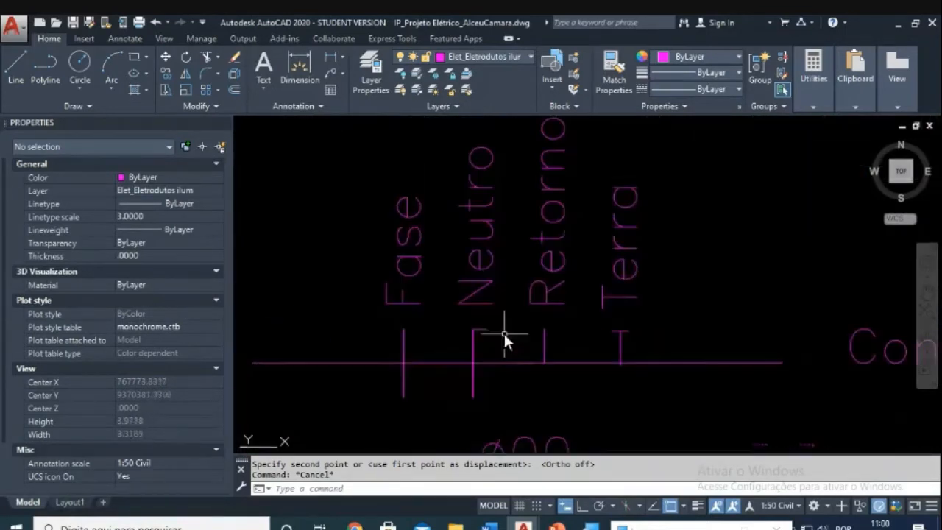
{"action": "scroll", "coordinate": [492, 343], "scroll_direction": "down", "scroll_amount": 5}
{"action": "scroll", "coordinate": [458, 372], "scroll_direction": "up", "scroll_amount": 4}
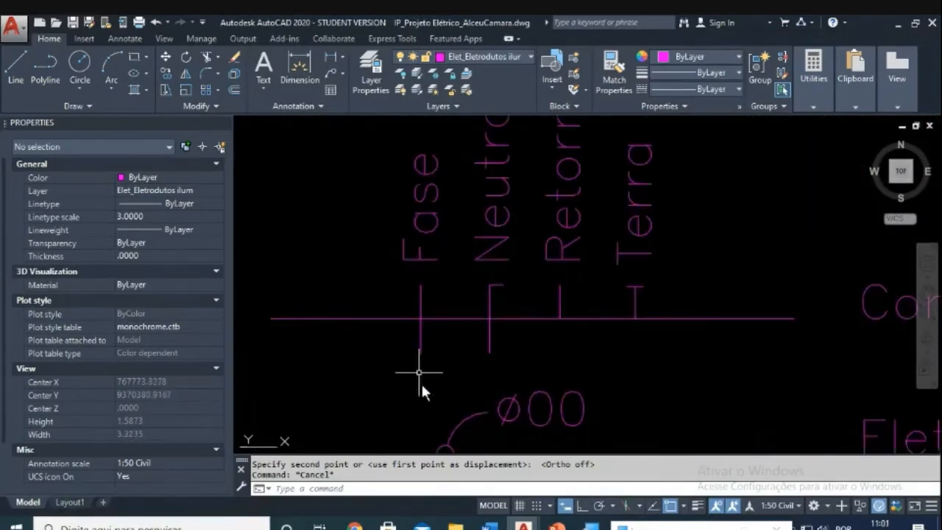
{"action": "scroll", "coordinate": [497, 298], "scroll_direction": "down", "scroll_amount": 6}
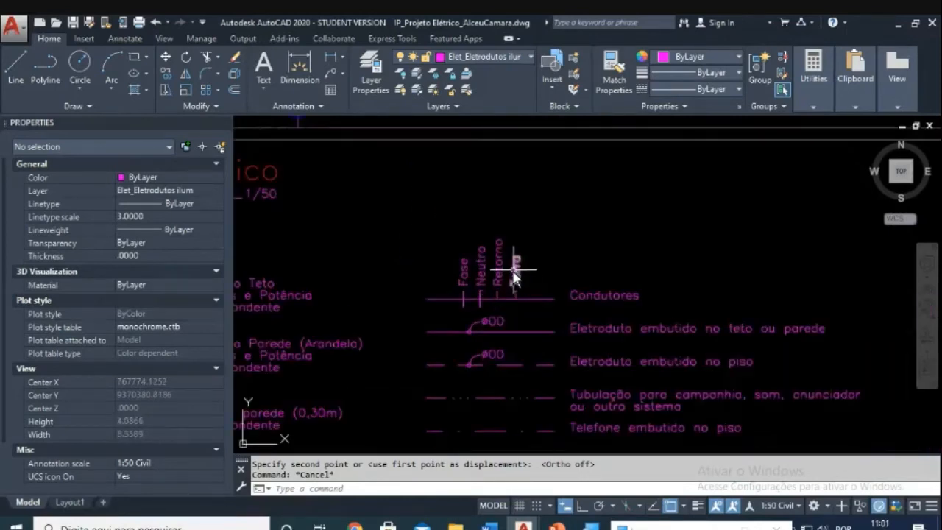
{"action": "scroll", "coordinate": [509, 271], "scroll_direction": "down", "scroll_amount": 2}
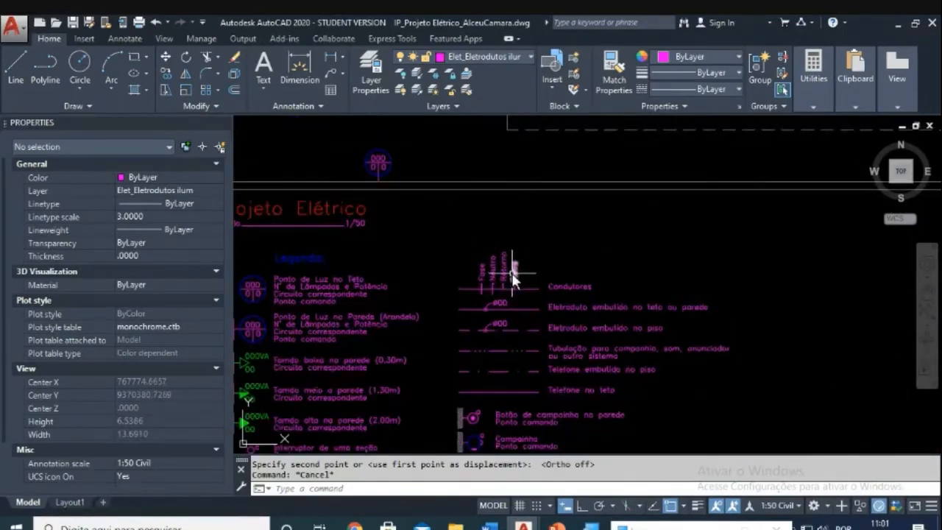
{"action": "scroll", "coordinate": [513, 273], "scroll_direction": "down", "scroll_amount": 4}
{"action": "scroll", "coordinate": [529, 265], "scroll_direction": "up", "scroll_amount": 6}
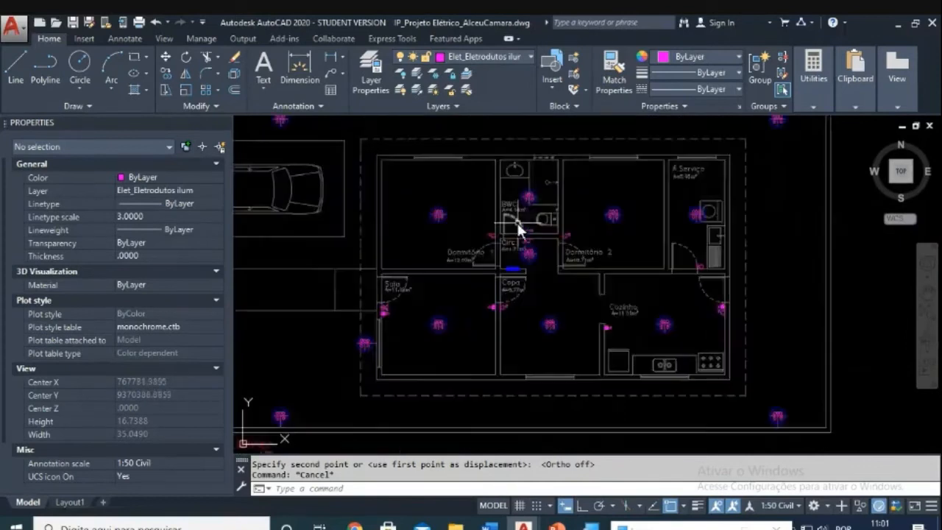
{"action": "middle_click_drag", "start_coordinate": [505, 337], "coordinate": [593, 220]}
{"action": "scroll", "coordinate": [583, 320], "scroll_direction": "down", "scroll_amount": 2}
{"action": "middle_click_drag", "start_coordinate": [583, 319], "coordinate": [637, 252]}
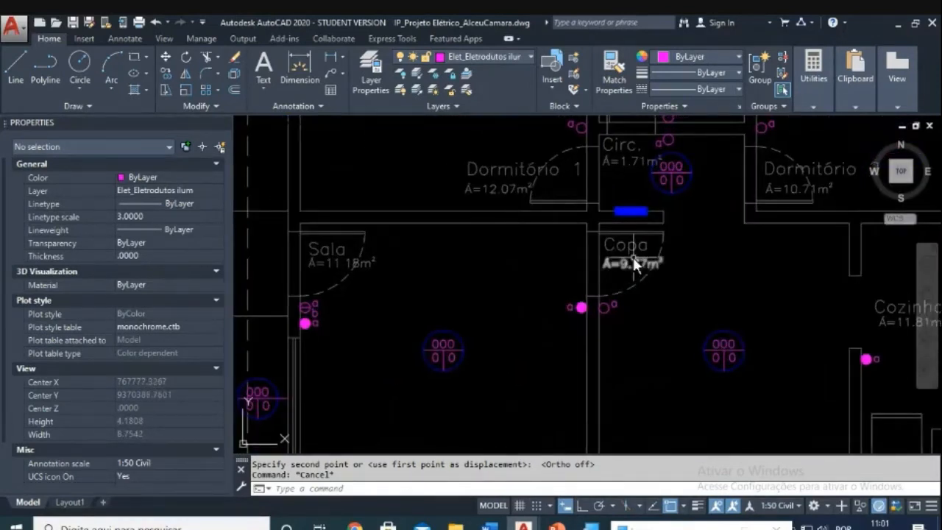
{"action": "scroll", "coordinate": [632, 257], "scroll_direction": "up", "scroll_amount": 2}
Step: Draw a curved spline conduit from the panel to the Sala light
{"action": "type", "text": "l"}
{"action": "key", "text": "Return"}
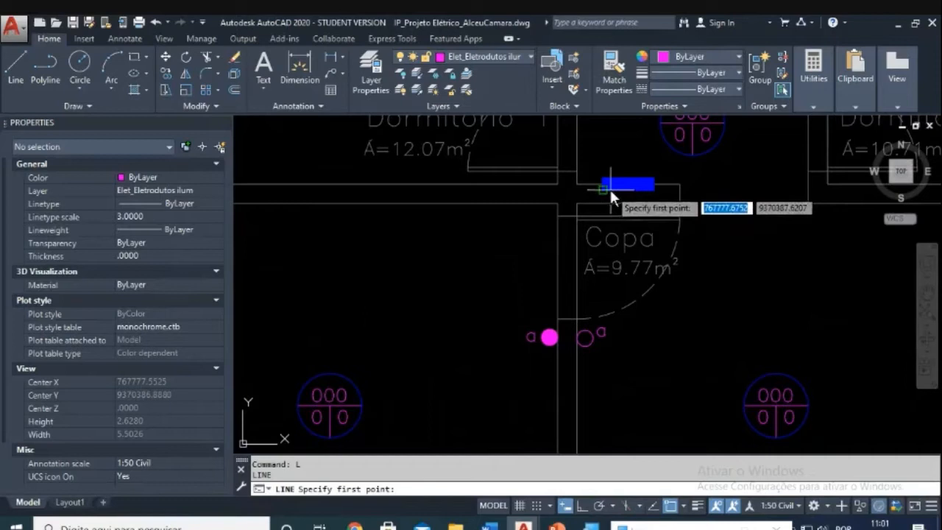
{"action": "left_click", "coordinate": [609, 187]}
{"action": "key", "text": "Escape"}
{"action": "type", "text": "spl"}
{"action": "key", "text": "Return"}
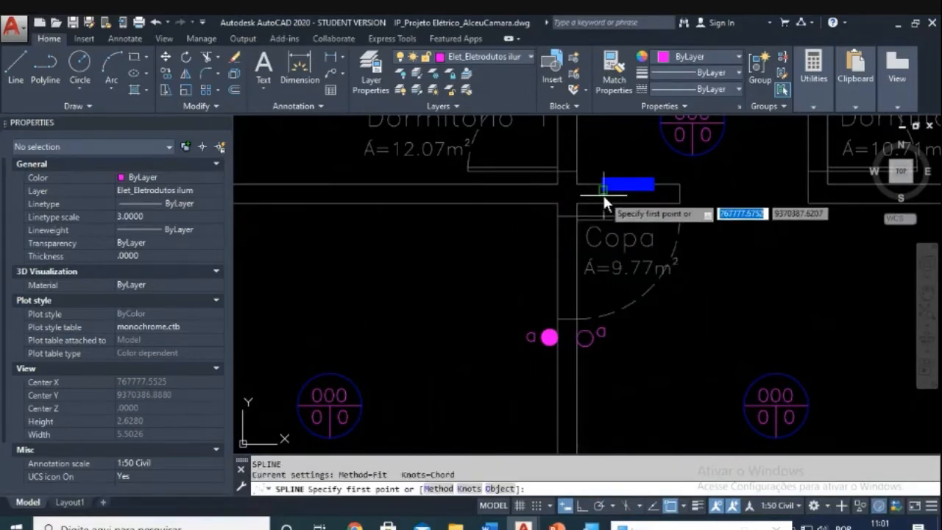
{"action": "left_click", "coordinate": [602, 193]}
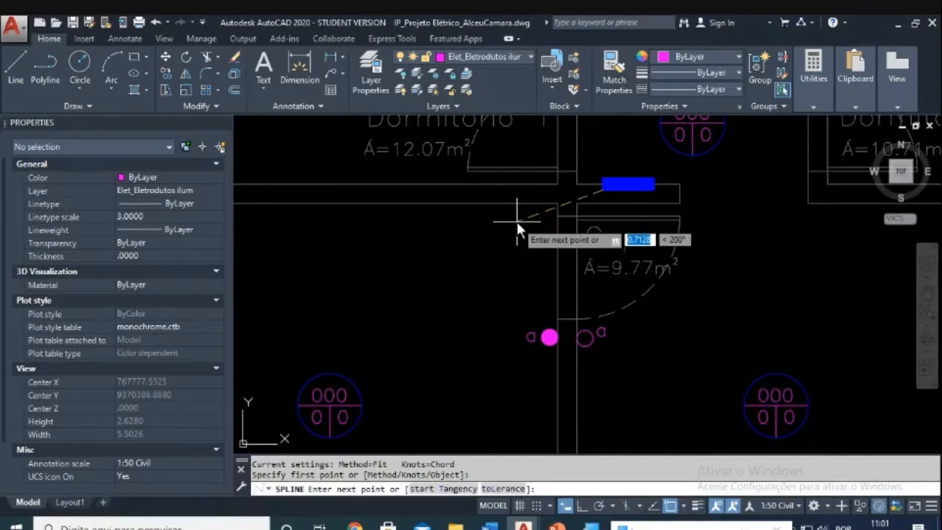
{"action": "left_click", "coordinate": [515, 220]}
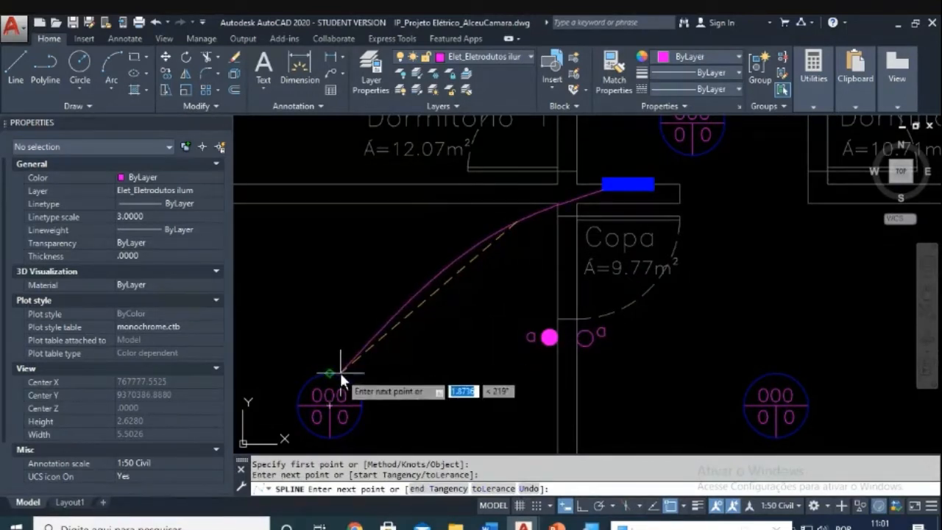
{"action": "left_click", "coordinate": [352, 307]}
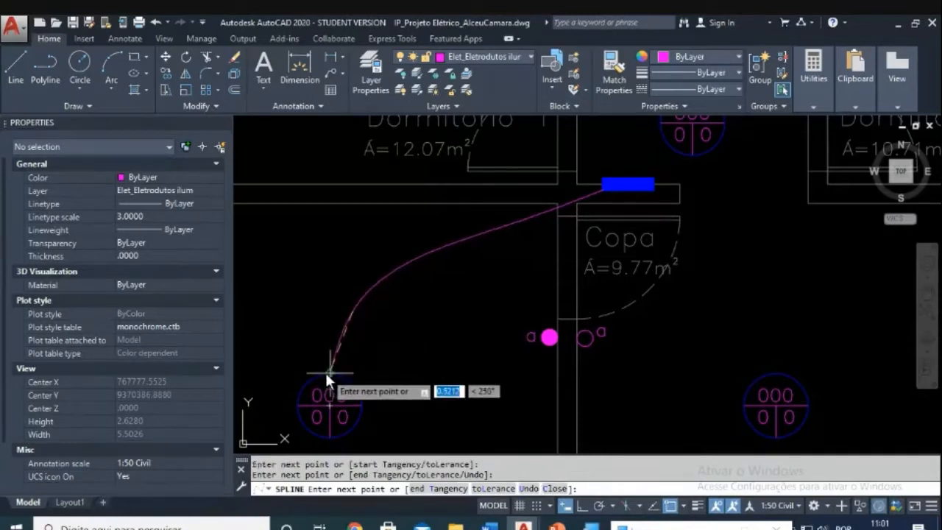
{"action": "left_click", "coordinate": [327, 373]}
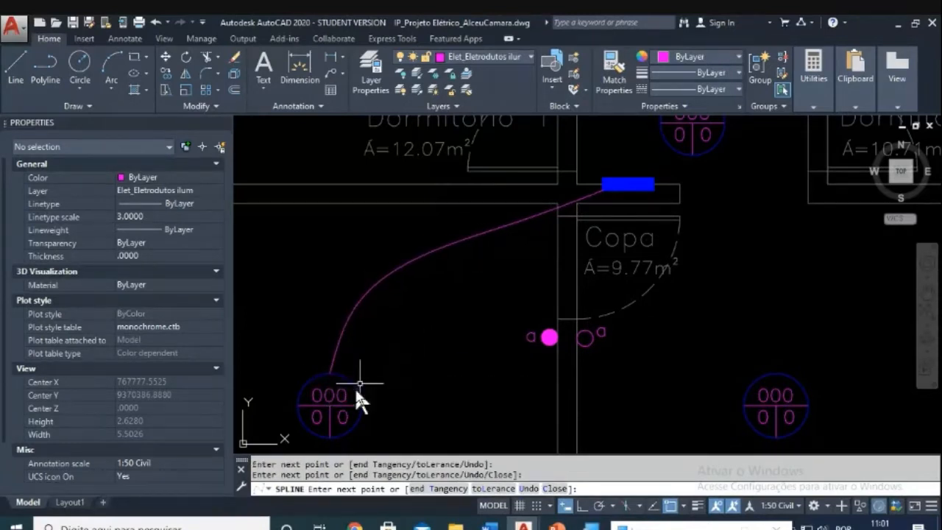
{"action": "key", "text": "Escape"}
Step: Draw a spline conduit from the Sala light to the Dormitório 1 light
{"action": "scroll", "coordinate": [419, 342], "scroll_direction": "down", "scroll_amount": 2}
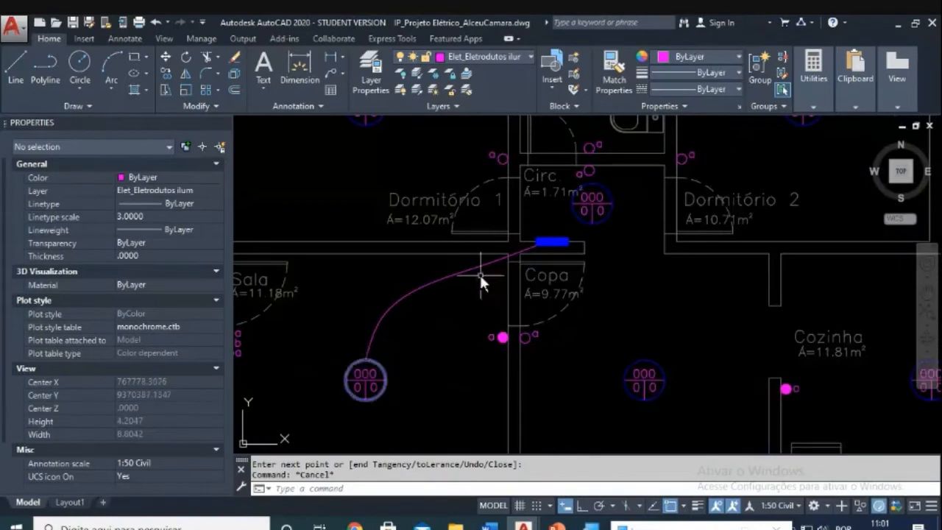
{"action": "middle_click_drag", "start_coordinate": [407, 336], "coordinate": [551, 292]}
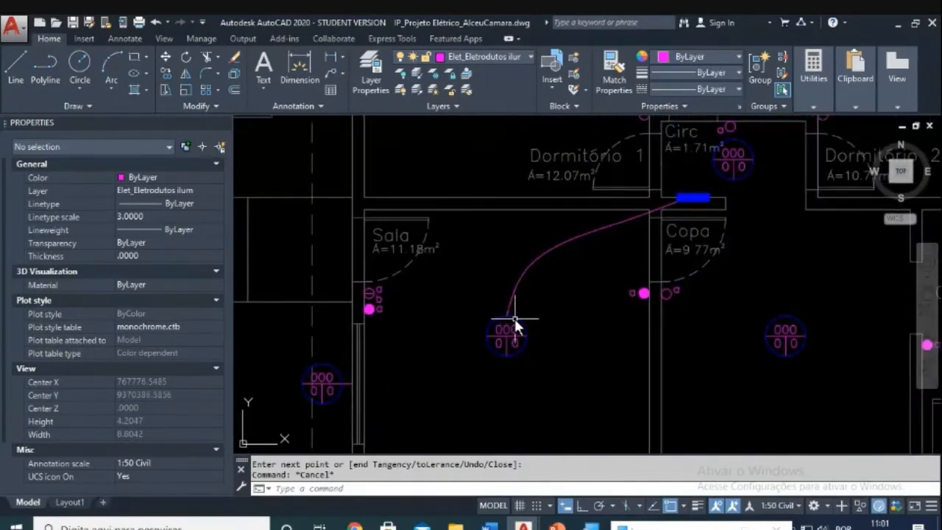
{"action": "middle_click_drag", "start_coordinate": [513, 316], "coordinate": [489, 339]}
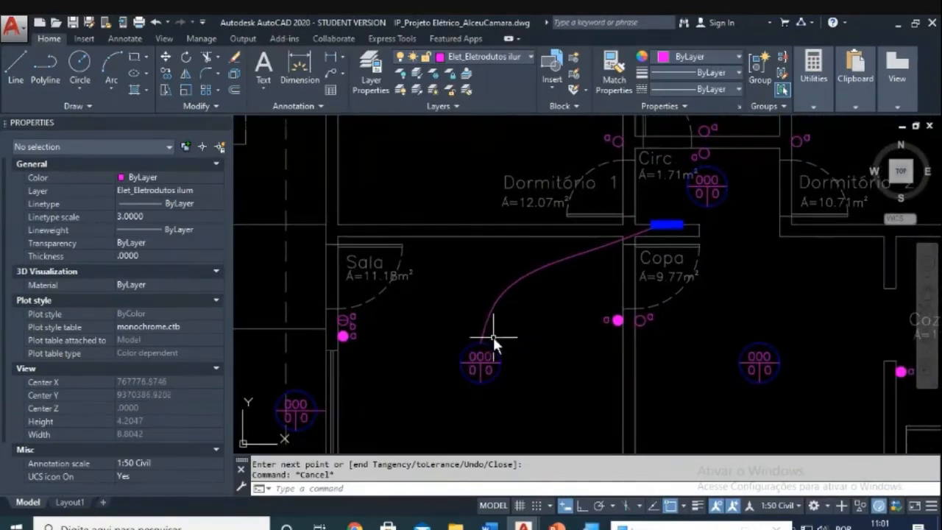
{"action": "scroll", "coordinate": [482, 151], "scroll_direction": "down", "scroll_amount": 4}
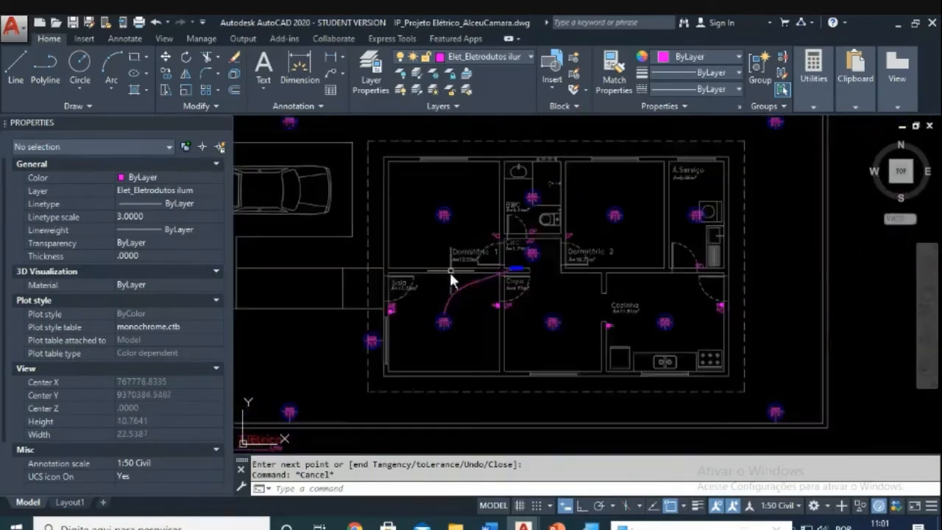
{"action": "scroll", "coordinate": [450, 273], "scroll_direction": "up", "scroll_amount": 2}
{"action": "type", "text": "spl"}
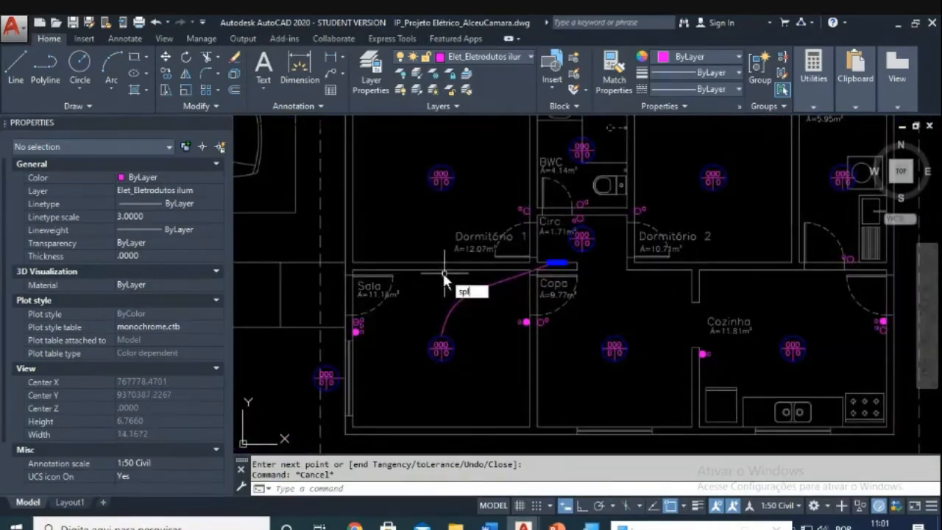
{"action": "key", "text": "Return"}
{"action": "left_click", "coordinate": [425, 341]}
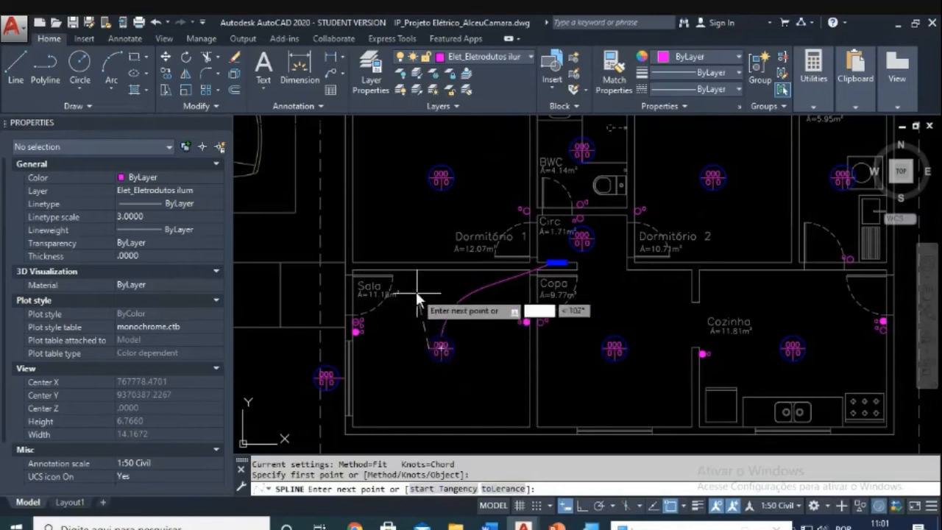
{"action": "left_click", "coordinate": [413, 286]}
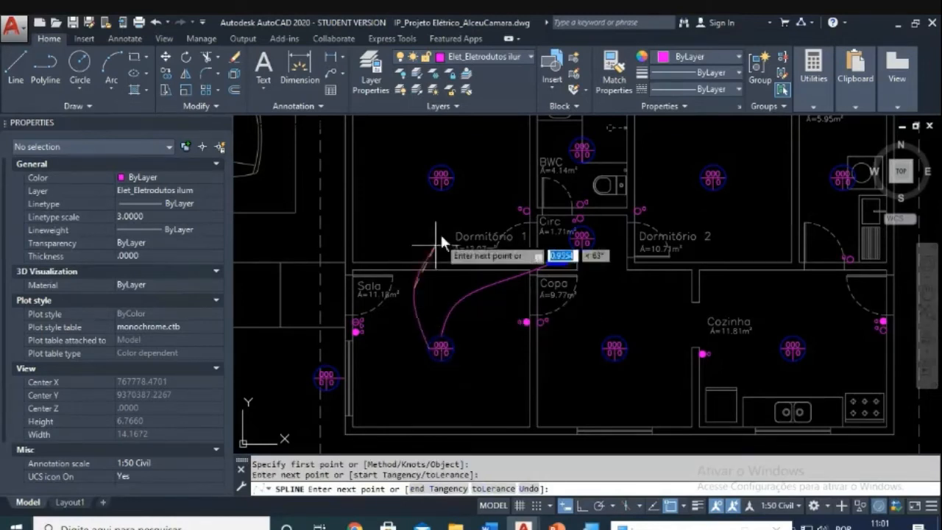
{"action": "left_click", "coordinate": [434, 193]}
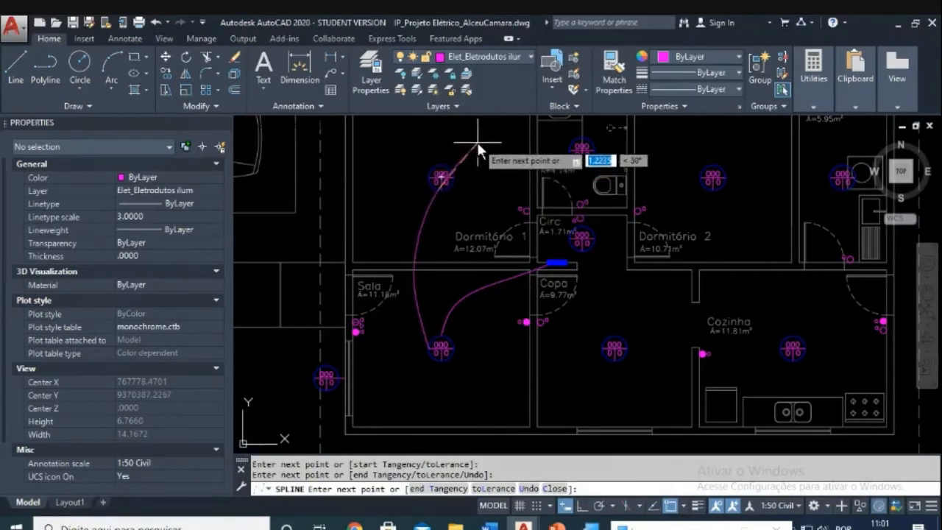
{"action": "key", "text": "Return"}
Step: Run a spline from Dormitório 1 through the BWC and Dormitório 2 lights to Circ
{"action": "mouse_move", "coordinate": [477, 199]}
{"action": "middle_mouse_down"}
{"action": "mouse_move", "coordinate": [437, 264]}
{"action": "mouse_move", "coordinate": [401, 264]}
{"action": "middle_mouse_up"}
{"action": "scroll", "coordinate": [400, 261], "scroll_direction": "up", "scroll_amount": 2}
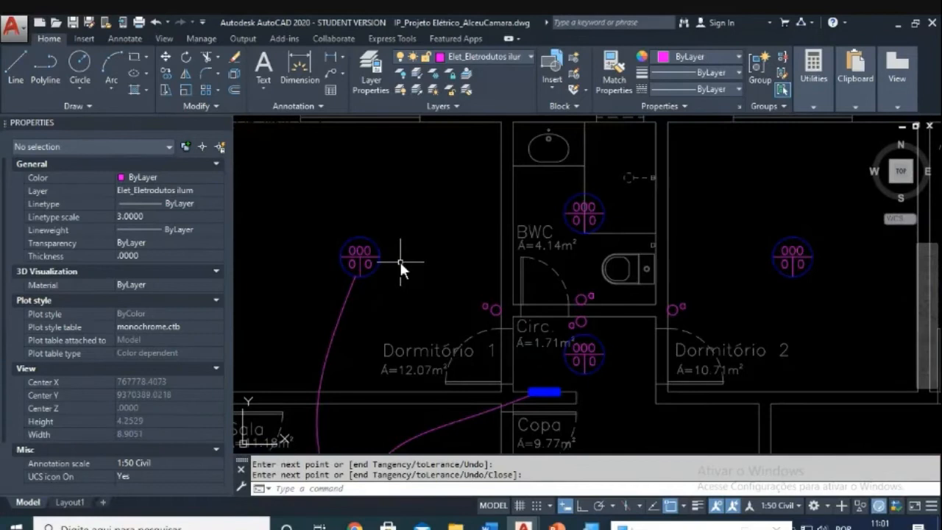
{"action": "type", "text": "spl"}
{"action": "key", "text": "Return"}
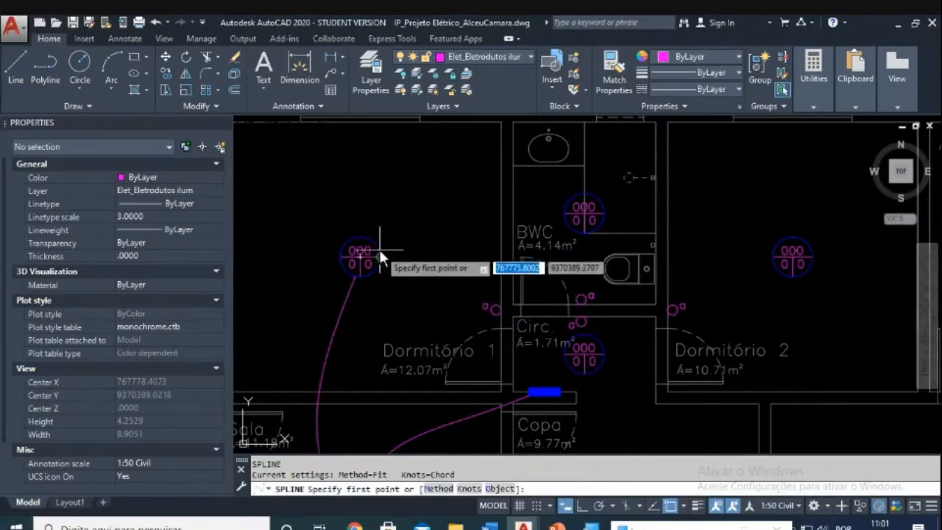
{"action": "left_click", "coordinate": [379, 250]}
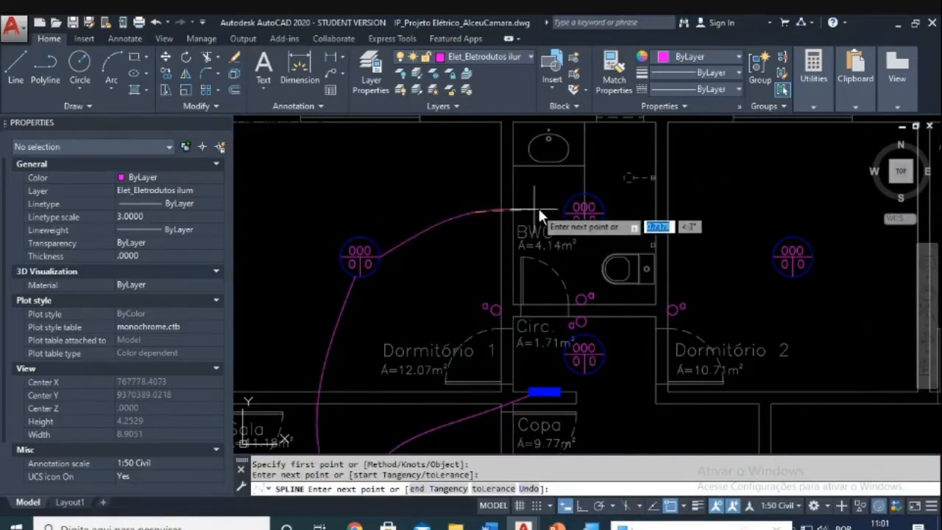
{"action": "left_click", "coordinate": [568, 209]}
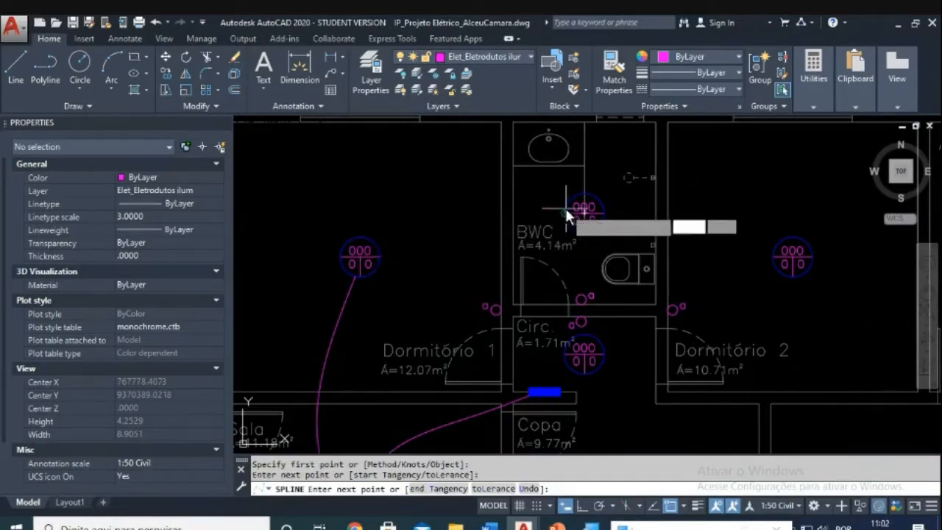
{"action": "left_click", "coordinate": [608, 215]}
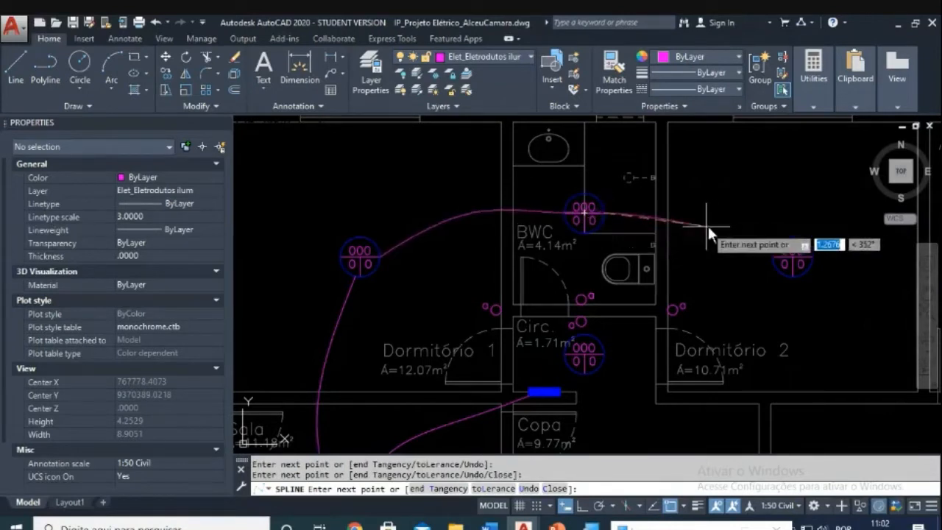
{"action": "left_click", "coordinate": [733, 223]}
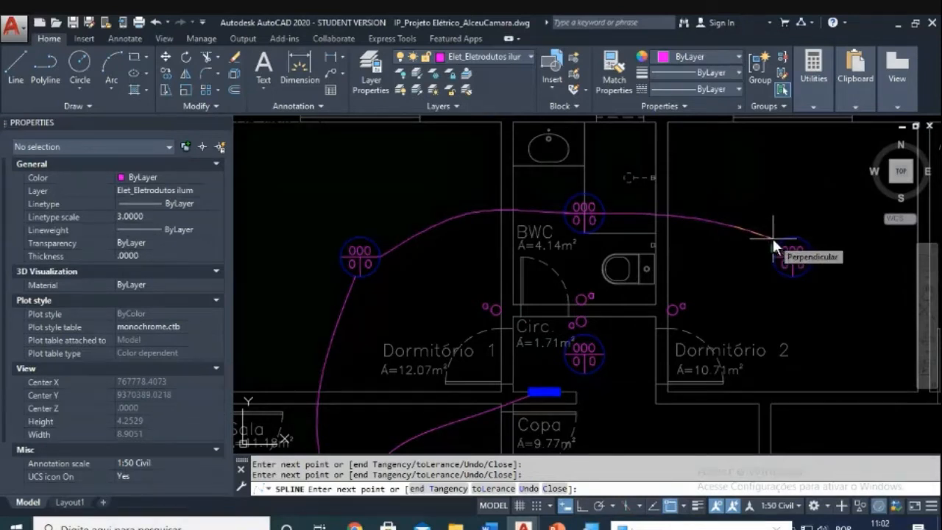
{"action": "left_click", "coordinate": [771, 236]}
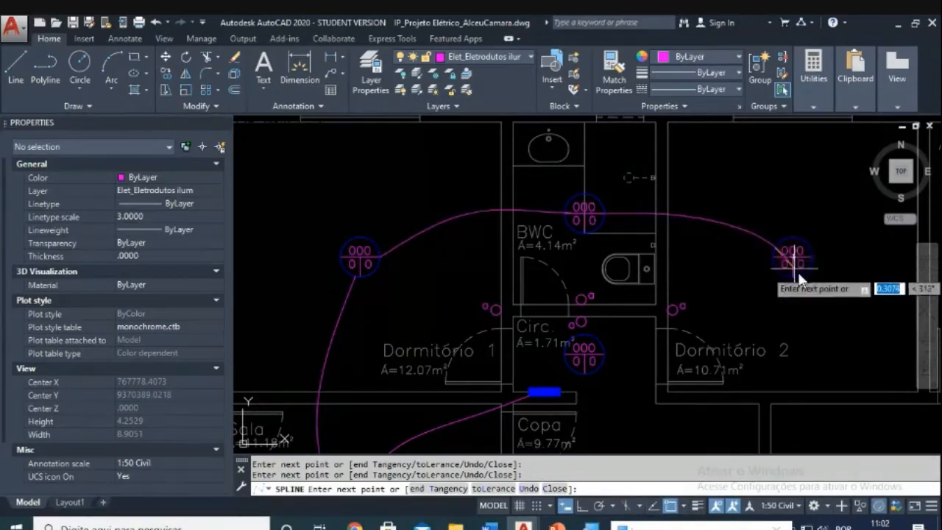
{"action": "left_click", "coordinate": [792, 276]}
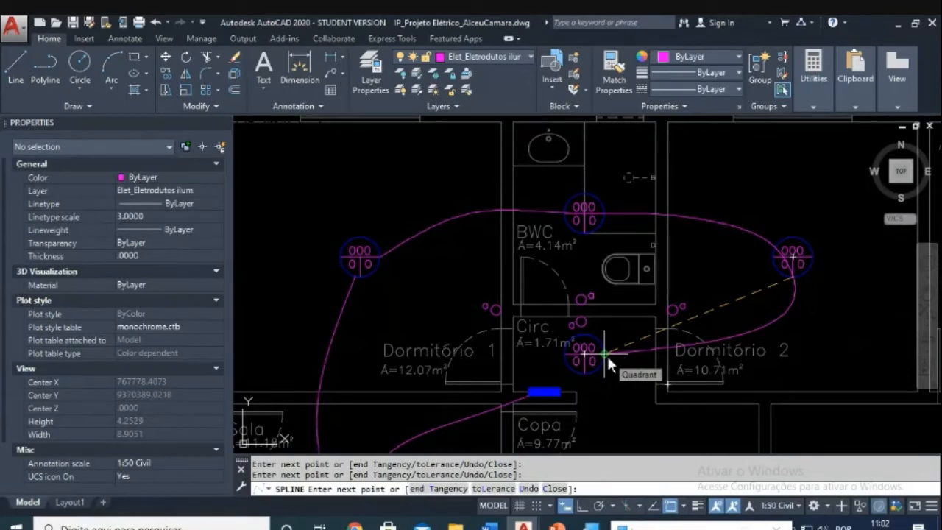
{"action": "left_click", "coordinate": [606, 354]}
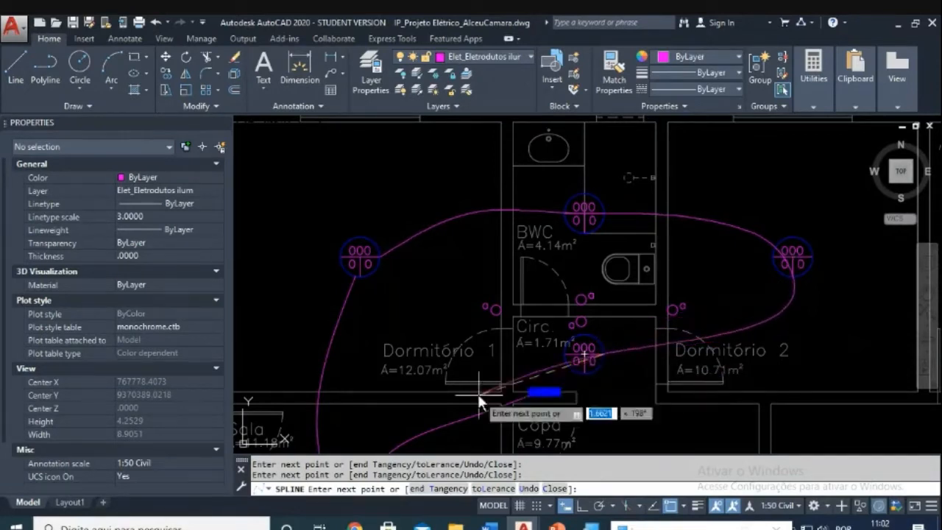
{"action": "key", "text": "Return"}
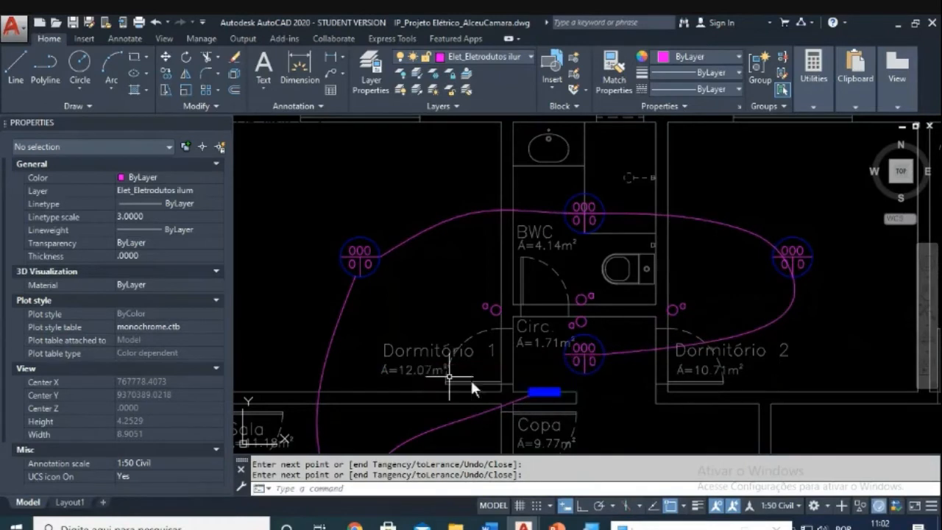
{"action": "key", "text": "Escape"}
{"action": "key", "text": "Escape"}
{"action": "scroll", "coordinate": [596, 232], "scroll_direction": "up", "scroll_amount": 4}
{"action": "type", "text": "te"}
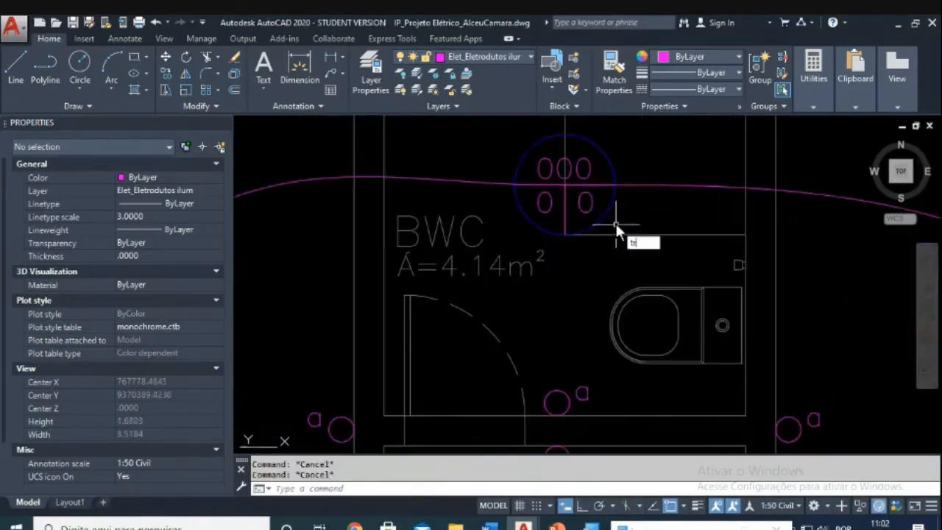
{"action": "key", "text": "Return"}
{"action": "left_click", "coordinate": [602, 212]}
{"action": "key", "text": "Return"}
{"action": "left_click", "coordinate": [599, 184]}
{"action": "left_click", "coordinate": [597, 182]}
{"action": "key", "text": "Escape"}
{"action": "left_click", "coordinate": [647, 171]}
{"action": "left_click", "coordinate": [616, 219]}
{"action": "key", "text": "Escape"}
{"action": "scroll", "coordinate": [662, 221], "scroll_direction": "down", "scroll_amount": 2}
{"action": "middle_click_drag", "start_coordinate": [715, 300], "coordinate": [492, 251]}
{"action": "scroll", "coordinate": [712, 235], "scroll_direction": "up", "scroll_amount": 2}
{"action": "key", "text": "Escape"}
{"action": "type", "text": "tr"}
{"action": "key", "text": "Return"}
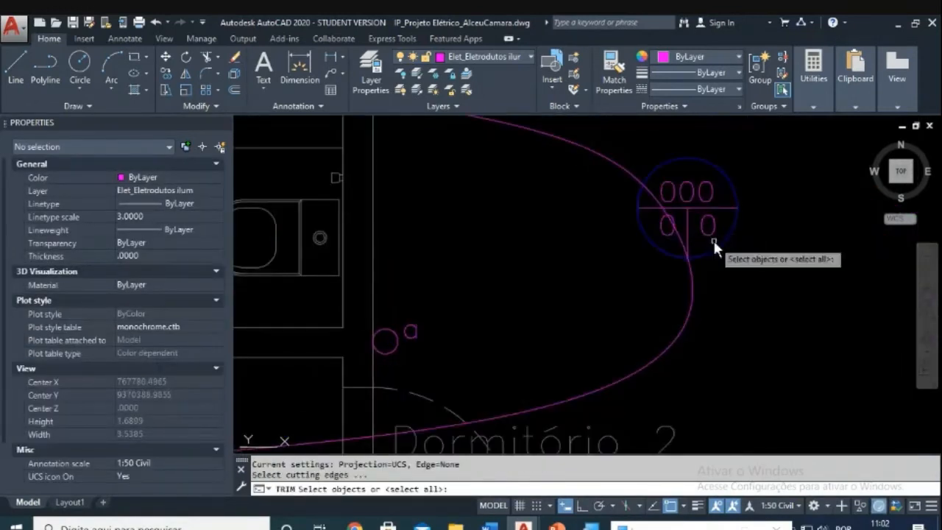
{"action": "left_click", "coordinate": [718, 242]}
{"action": "key", "text": "Return"}
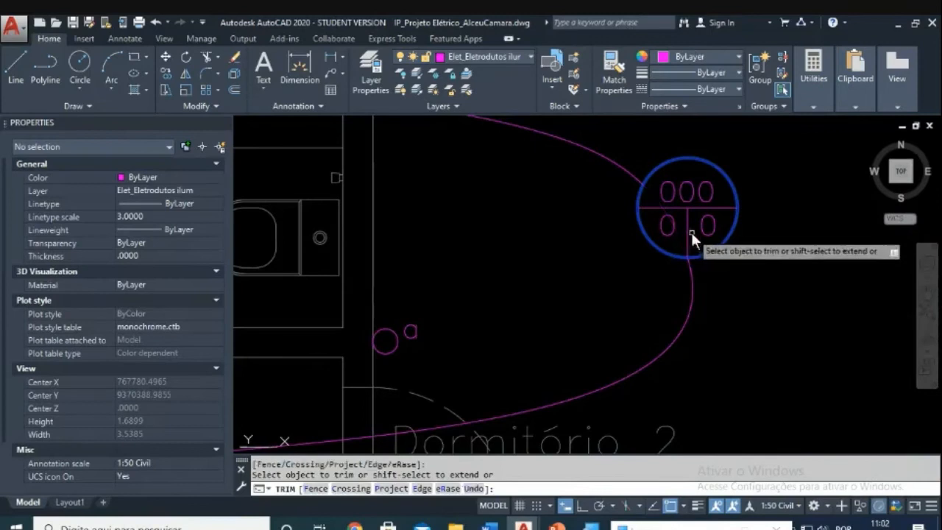
{"action": "key", "text": "Escape"}
{"action": "scroll", "coordinate": [695, 235], "scroll_direction": "down", "scroll_amount": 2}
{"action": "scroll", "coordinate": [587, 313], "scroll_direction": "down", "scroll_amount": 2}
{"action": "scroll", "coordinate": [581, 306], "scroll_direction": "up", "scroll_amount": 3}
{"action": "scroll", "coordinate": [583, 304], "scroll_direction": "down", "scroll_amount": 1}
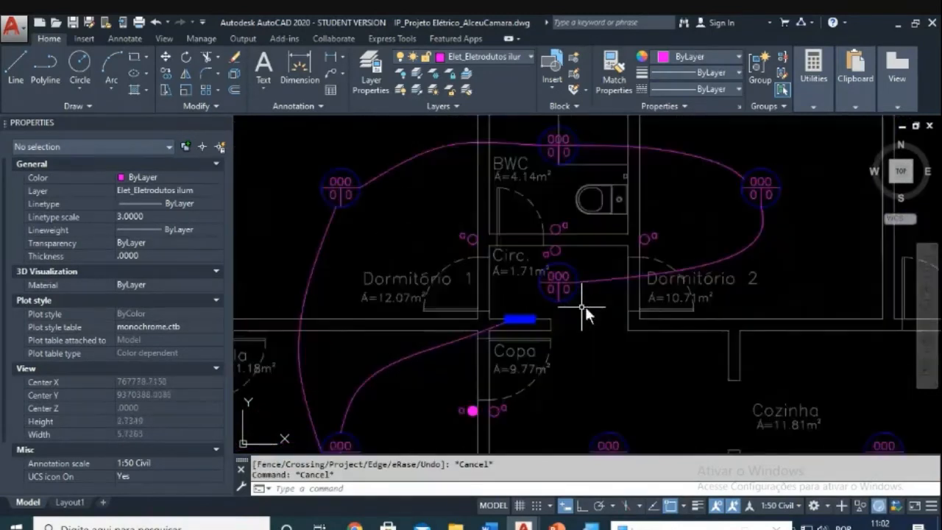
{"action": "middle_click_drag", "start_coordinate": [581, 306], "coordinate": [636, 280]}
{"action": "scroll", "coordinate": [613, 260], "scroll_direction": "up", "scroll_amount": 2}
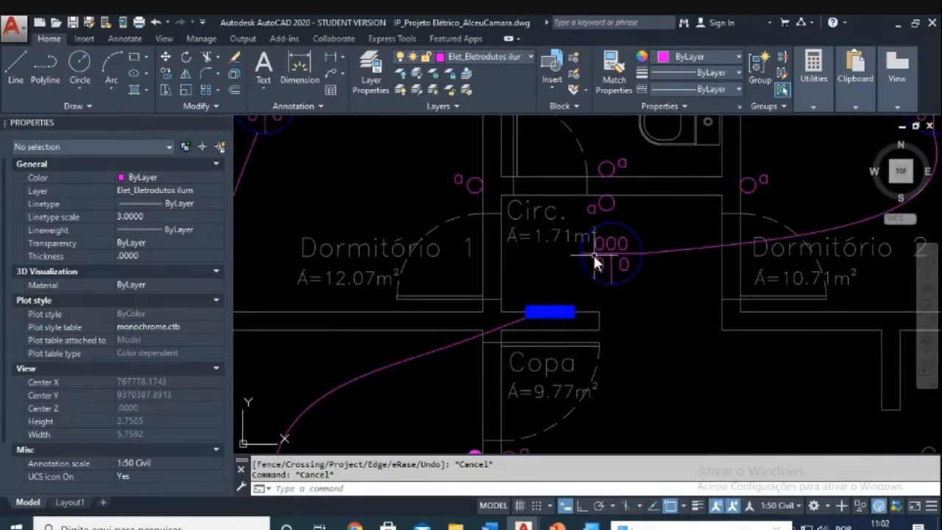
{"action": "scroll", "coordinate": [594, 256], "scroll_direction": "down", "scroll_amount": 4}
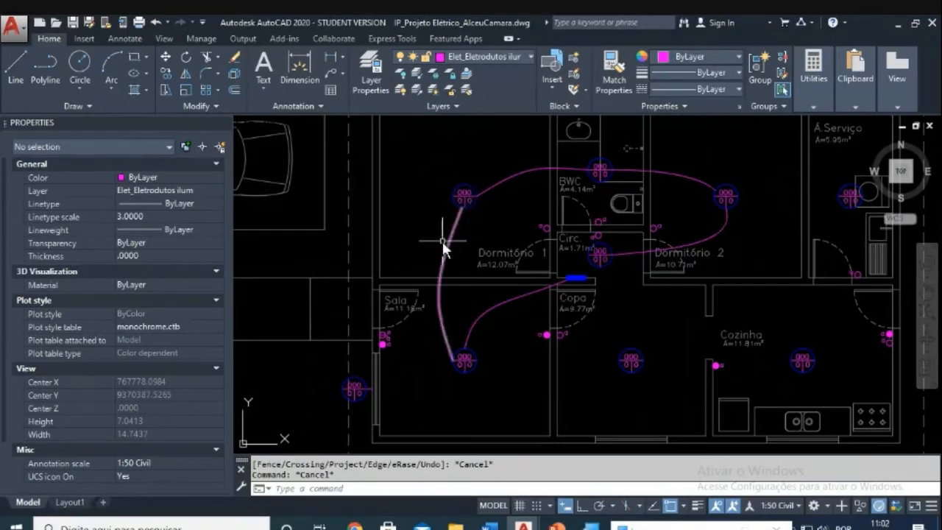
{"action": "mouse_move", "coordinate": [460, 369]}
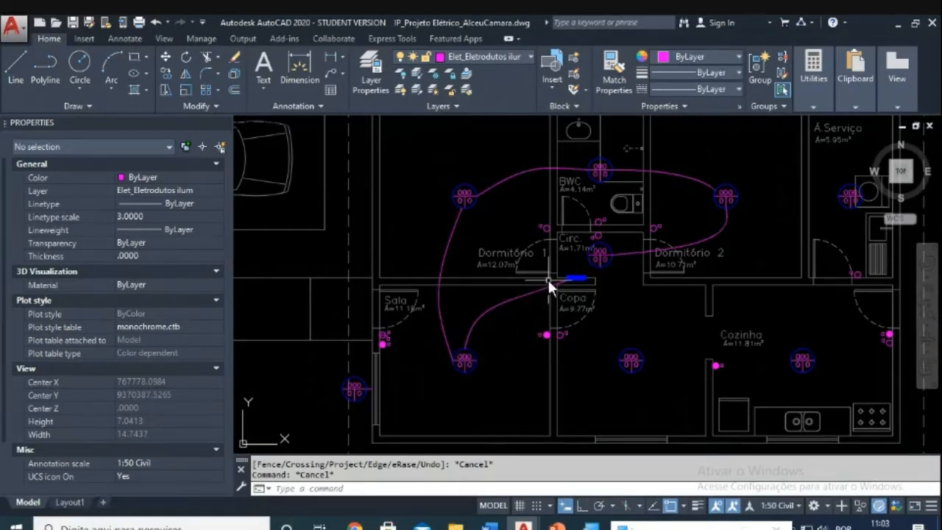
{"action": "scroll", "coordinate": [548, 280], "scroll_direction": "up", "scroll_amount": 2}
{"action": "scroll", "coordinate": [549, 281], "scroll_direction": "down", "scroll_amount": 2}
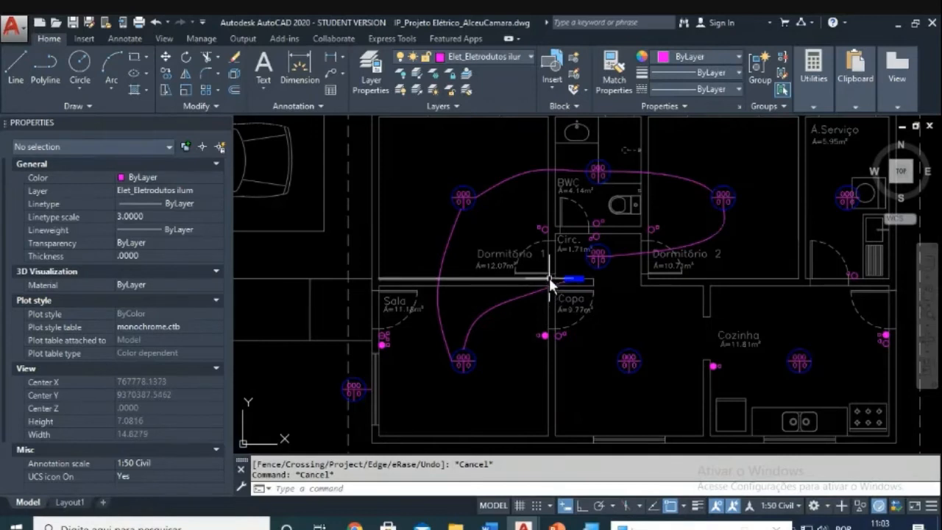
{"action": "scroll", "coordinate": [493, 286], "scroll_direction": "up", "scroll_amount": 1}
{"action": "scroll", "coordinate": [497, 291], "scroll_direction": "down", "scroll_amount": 1}
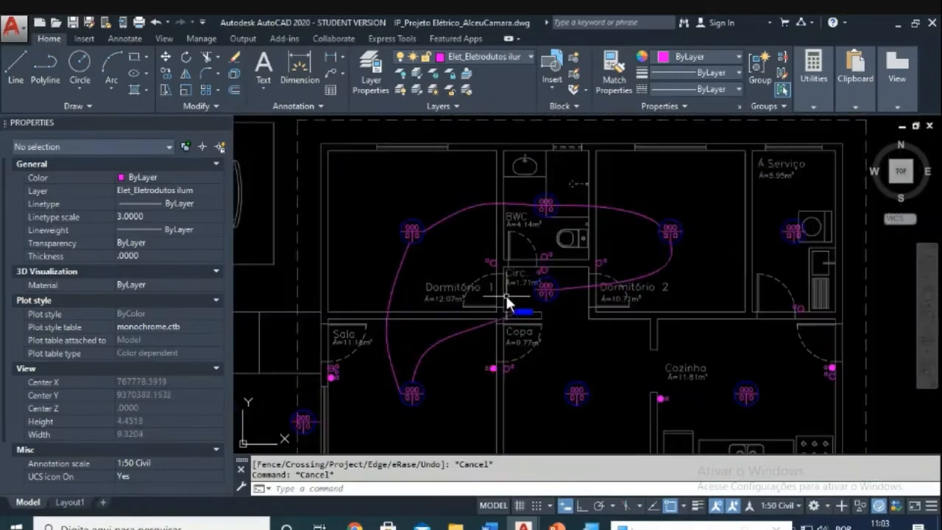
{"action": "scroll", "coordinate": [503, 288], "scroll_direction": "down", "scroll_amount": 2}
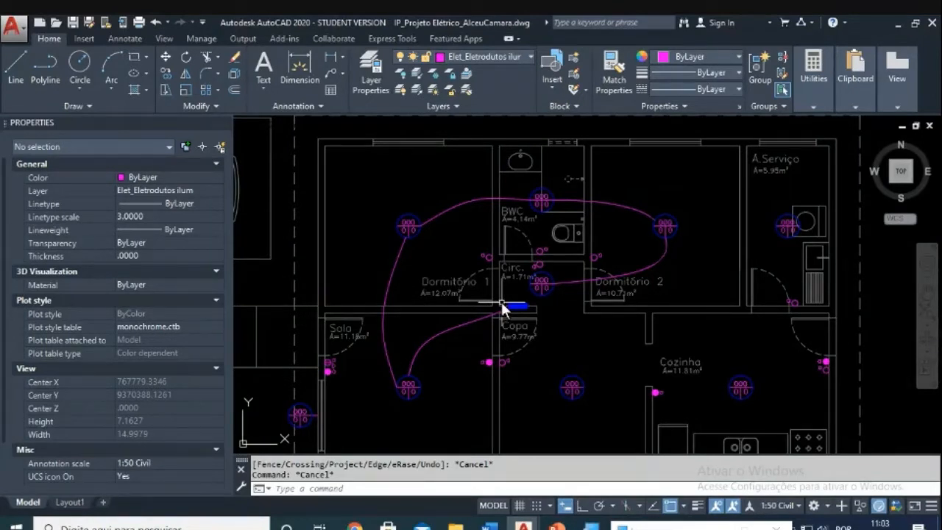
{"action": "scroll", "coordinate": [520, 252], "scroll_direction": "up", "scroll_amount": 2}
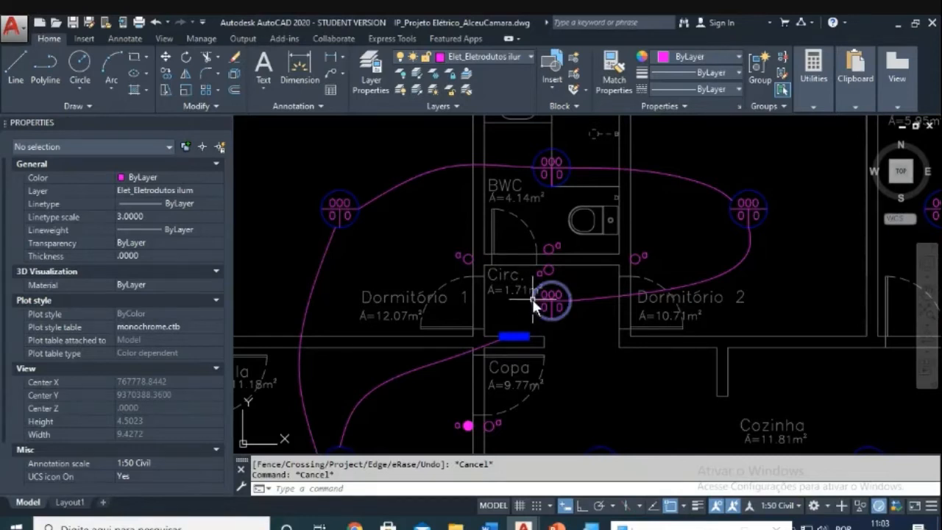
{"action": "scroll", "coordinate": [536, 299], "scroll_direction": "down", "scroll_amount": 2}
{"action": "scroll", "coordinate": [537, 300], "scroll_direction": "up", "scroll_amount": 3}
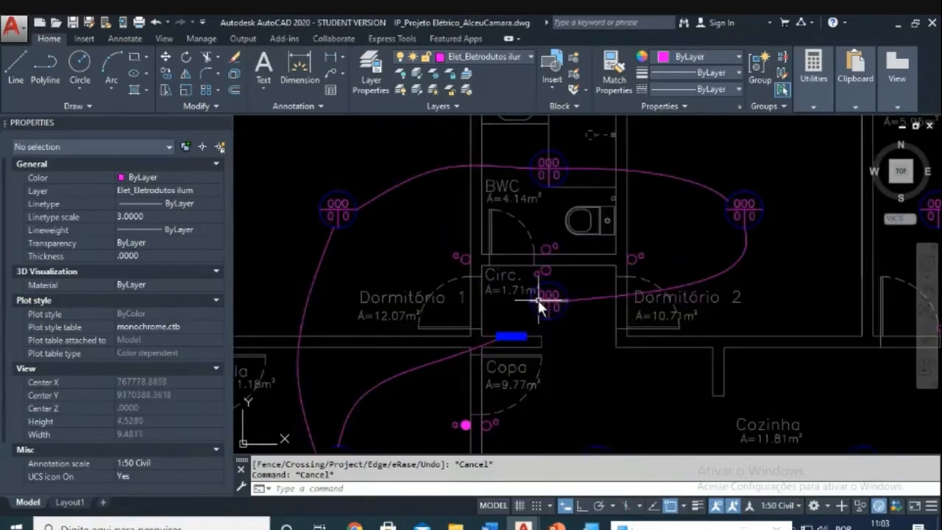
{"action": "scroll", "coordinate": [537, 300], "scroll_direction": "up", "scroll_amount": 1}
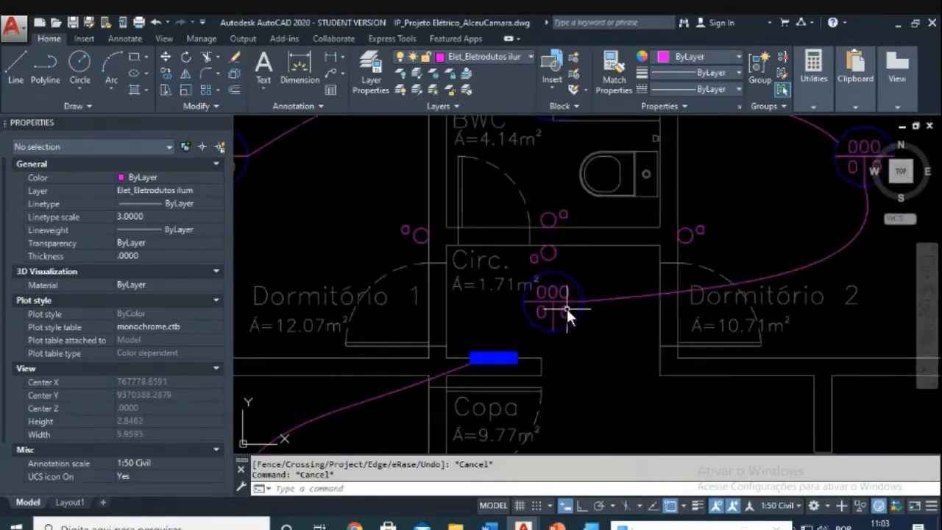
{"action": "scroll", "coordinate": [567, 308], "scroll_direction": "down", "scroll_amount": 2}
{"action": "middle_click_drag", "start_coordinate": [555, 308], "coordinate": [568, 262]}
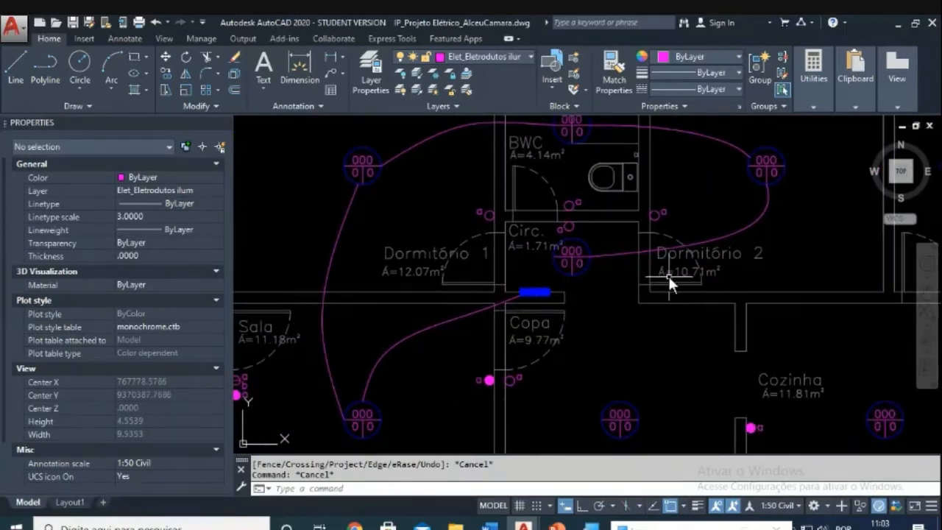
{"action": "middle_click_drag", "start_coordinate": [731, 235], "coordinate": [696, 296]}
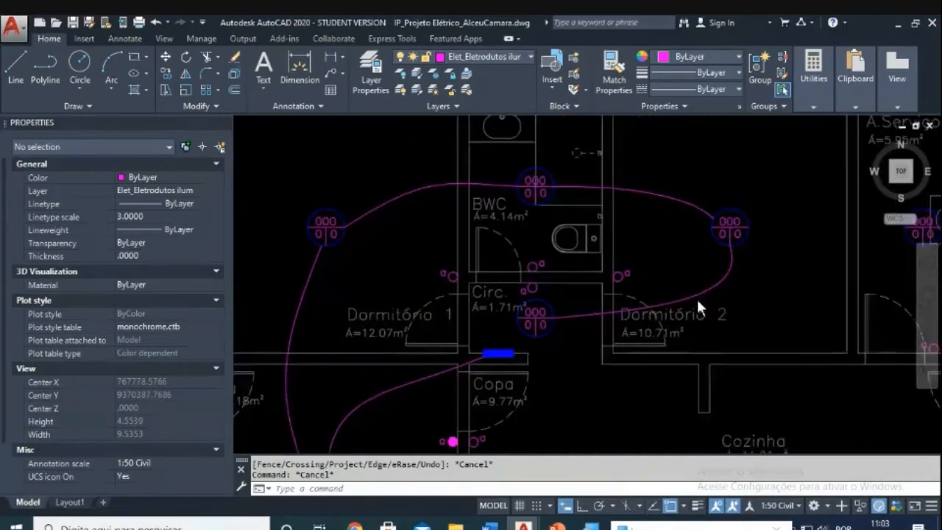
{"action": "mouse_move", "coordinate": [677, 302]}
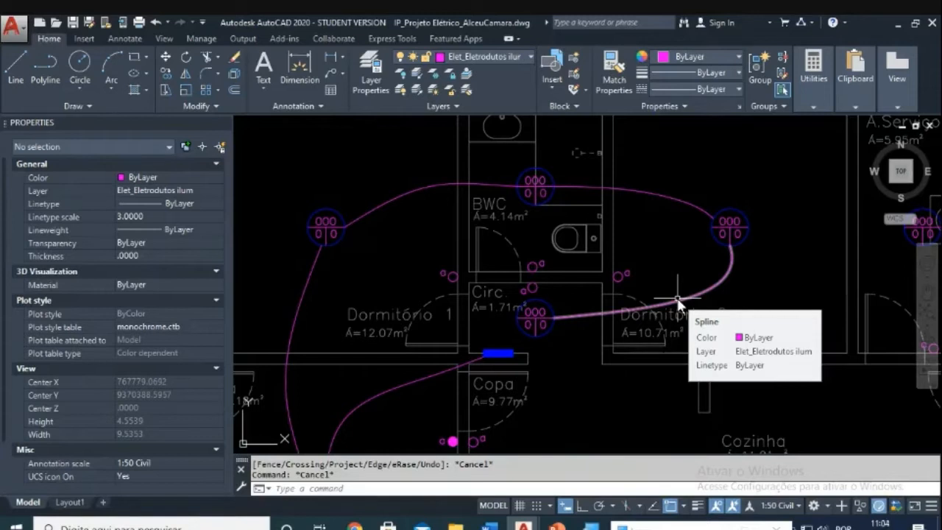
{"action": "scroll", "coordinate": [580, 307], "scroll_direction": "down", "scroll_amount": 2}
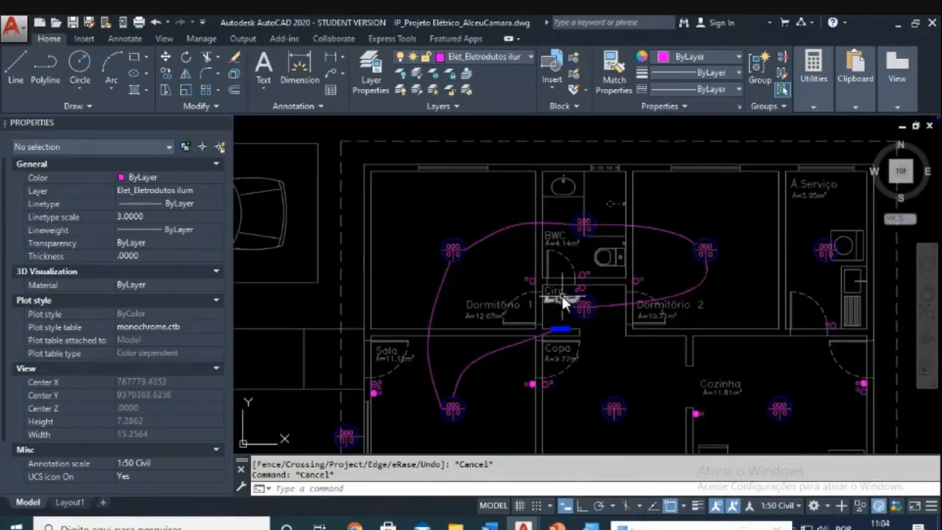
{"action": "scroll", "coordinate": [562, 298], "scroll_direction": "up", "scroll_amount": 2}
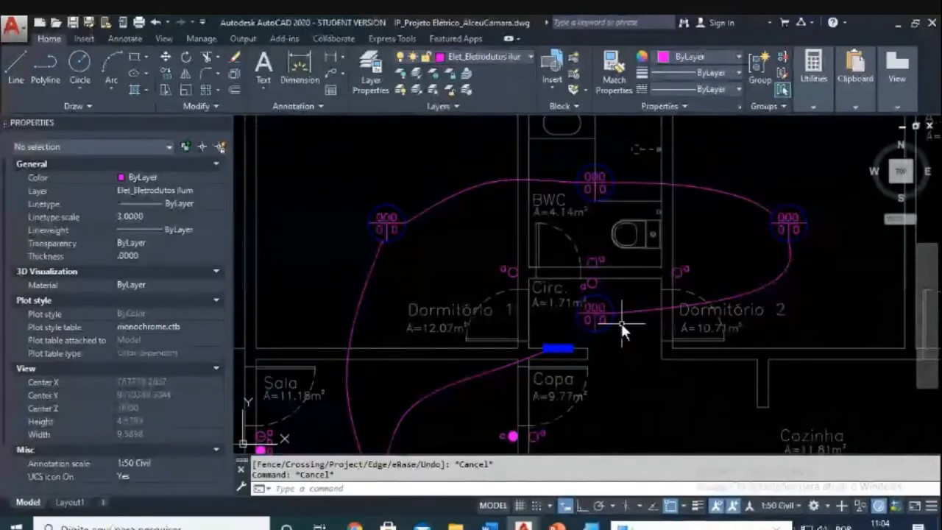
{"action": "scroll", "coordinate": [621, 323], "scroll_direction": "down", "scroll_amount": 3}
{"action": "scroll", "coordinate": [532, 340], "scroll_direction": "up", "scroll_amount": 3}
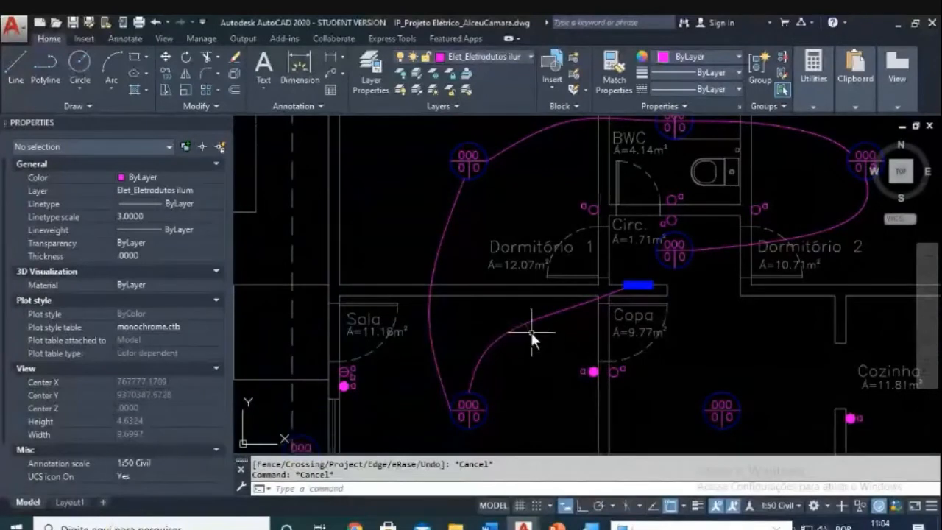
{"action": "scroll", "coordinate": [523, 334], "scroll_direction": "down", "scroll_amount": 3}
Step: Erase the old panel, BWC, Dormitório 1 and Dormitório 2 conduit splines
{"action": "key", "text": "Escape"}
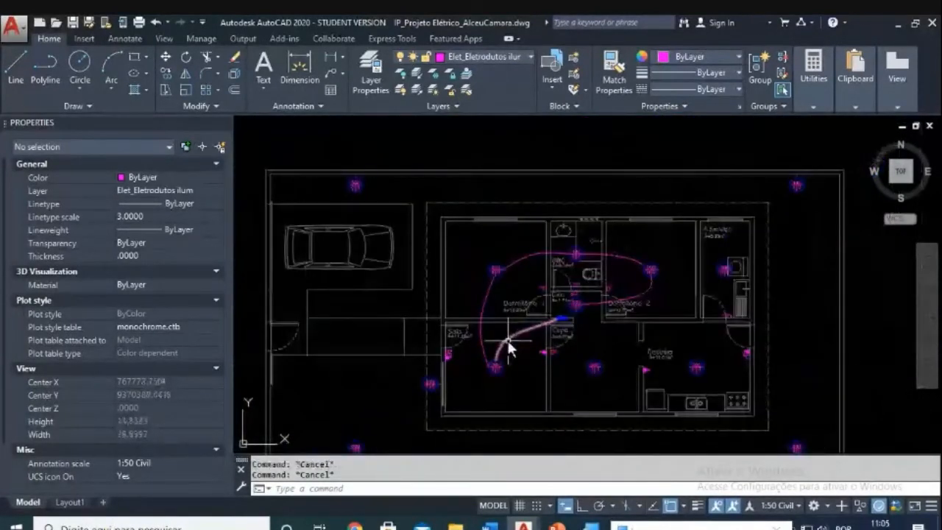
{"action": "scroll", "coordinate": [507, 341], "scroll_direction": "up", "scroll_amount": 2}
{"action": "type", "text": "e"}
{"action": "left_click", "coordinate": [528, 202]}
{"action": "left_click", "coordinate": [526, 205]}
{"action": "key", "text": "Return"}
{"action": "type", "text": "e"}
{"action": "left_click", "coordinate": [639, 282]}
{"action": "left_click", "coordinate": [632, 280]}
{"action": "key", "text": "Return"}
{"action": "key", "text": "Escape"}
{"action": "key", "text": "Escape"}
{"action": "right_click", "coordinate": [686, 221]}
{"action": "key", "text": "Escape"}
{"action": "type", "text": "e"}
{"action": "left_click", "coordinate": [690, 207]}
{"action": "scroll", "coordinate": [620, 301], "scroll_direction": "up", "scroll_amount": 4}
{"action": "key", "text": "Return"}
Step: Draw a spline conduit from the panel to the circulation light
{"action": "scroll", "coordinate": [564, 318], "scroll_direction": "up", "scroll_amount": 3}
{"action": "type", "text": "spl"}
{"action": "left_click", "coordinate": [568, 313]}
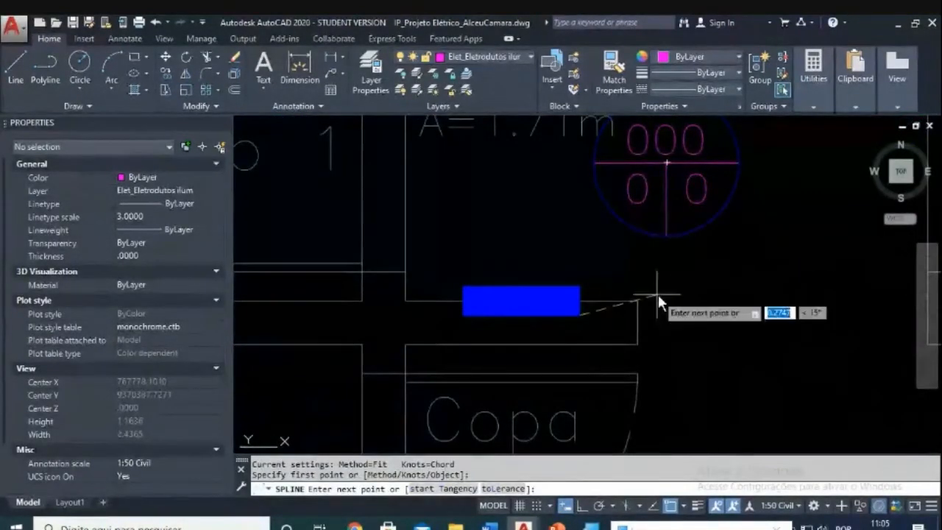
{"action": "left_click", "coordinate": [669, 243]}
{"action": "left_click", "coordinate": [669, 241]}
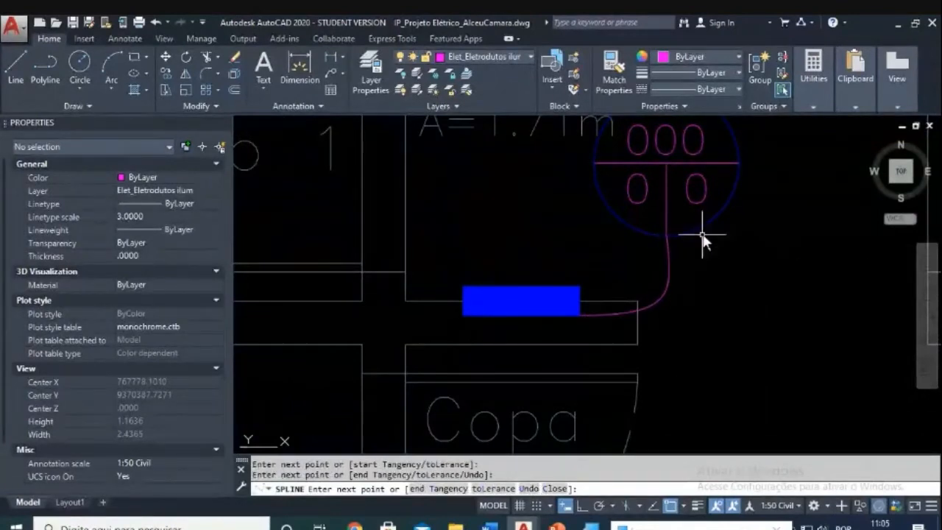
{"action": "key", "text": "Return"}
Step: Draw a spline conduit from the circulation light to the Dormitório 2 light
{"action": "scroll", "coordinate": [710, 272], "scroll_direction": "down", "scroll_amount": 4}
{"action": "scroll", "coordinate": [703, 288], "scroll_direction": "down", "scroll_amount": 4}
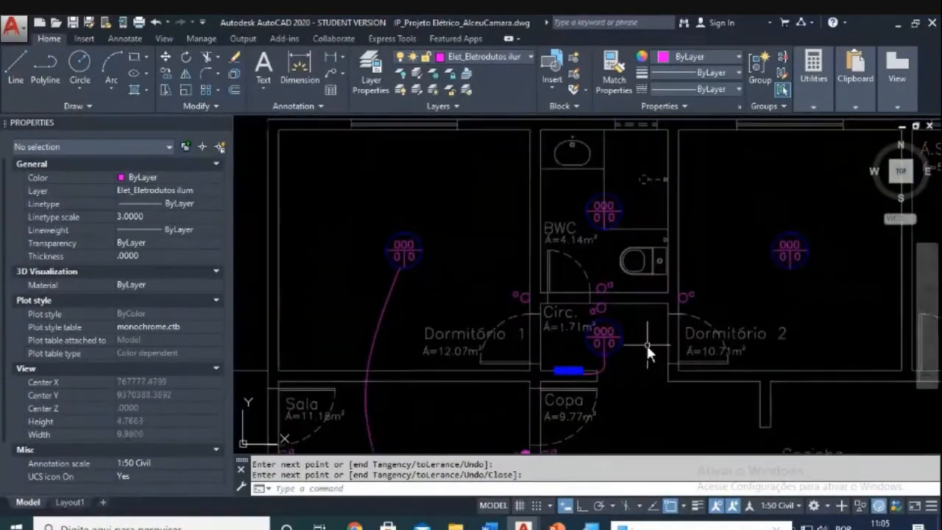
{"action": "key", "text": "Escape"}
{"action": "key", "text": "Escape"}
{"action": "key", "text": "Return"}
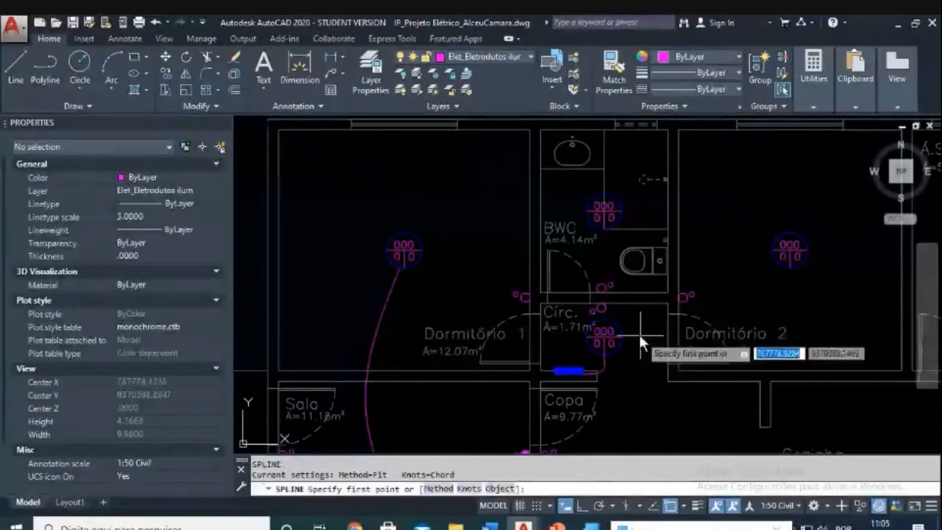
{"action": "left_click", "coordinate": [606, 336]}
{"action": "left_click", "coordinate": [743, 315]}
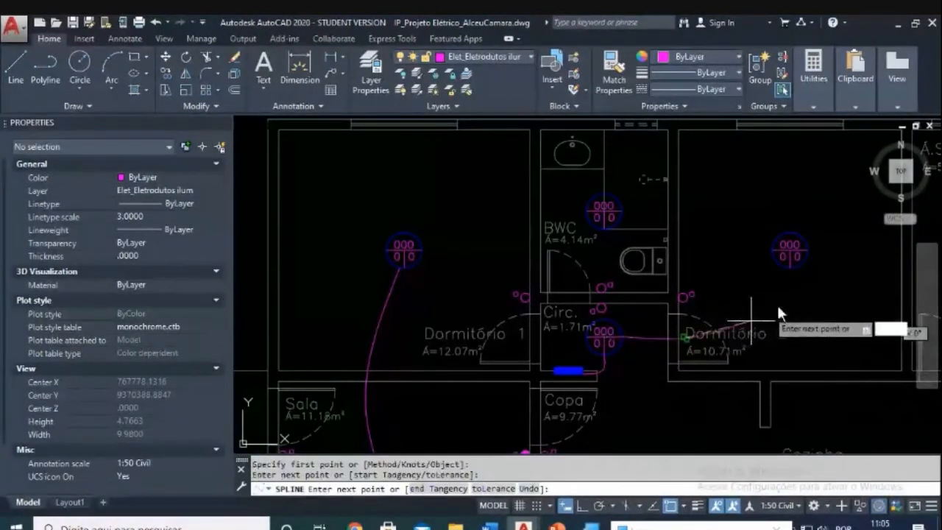
{"action": "left_click", "coordinate": [791, 277]}
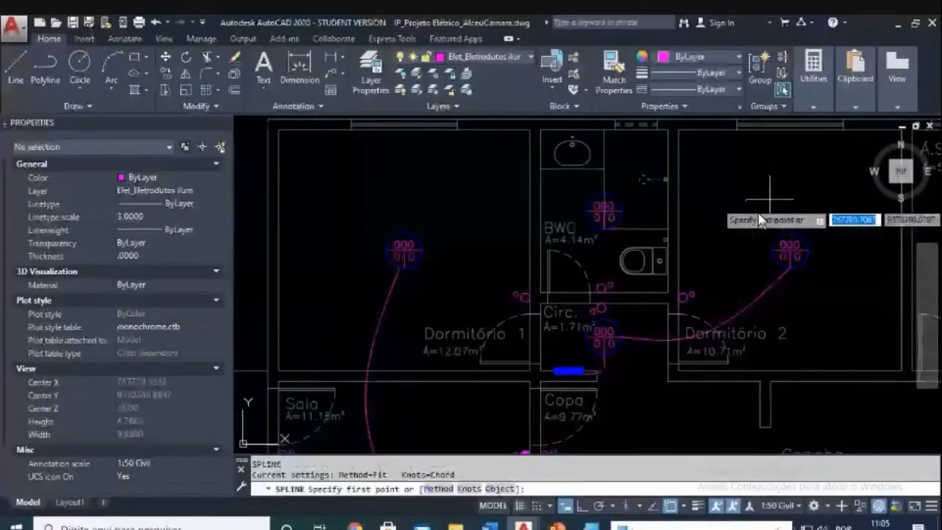
Step: Draw a spline conduit from the circulation light to the BWC light
{"action": "left_click", "coordinate": [621, 330]}
{"action": "key", "text": "Escape"}
{"action": "key", "text": "Escape"}
{"action": "type", "text": "spl"}
{"action": "key", "text": "Return"}
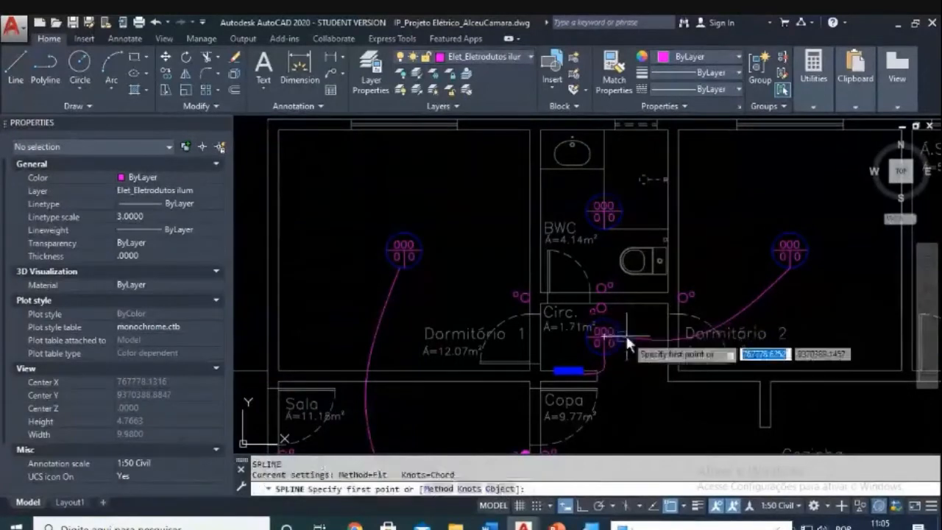
{"action": "left_click", "coordinate": [626, 337]}
{"action": "left_click", "coordinate": [650, 286]}
{"action": "scroll", "coordinate": [692, 213], "scroll_direction": "up", "scroll_amount": 2}
{"action": "left_click", "coordinate": [585, 209]}
{"action": "key", "text": "Return"}
{"action": "key", "text": "Return"}
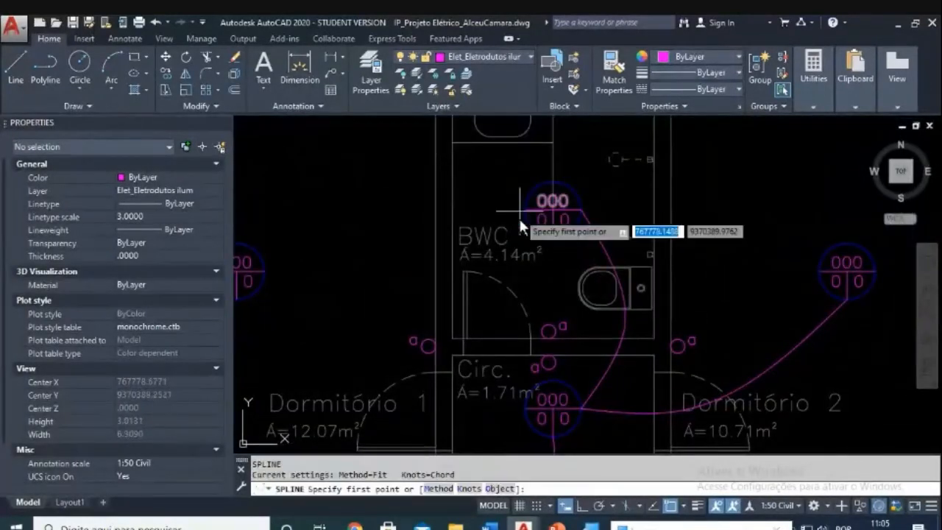
Step: Draw a spline conduit from the circulation light across to the Dormitório 1 light
{"action": "scroll", "coordinate": [548, 219], "scroll_direction": "down", "scroll_amount": 1}
{"action": "middle_click_drag", "start_coordinate": [544, 321], "coordinate": [609, 262]}
{"action": "key", "text": "Escape"}
{"action": "key", "text": "Escape"}
{"action": "type", "text": "t"}
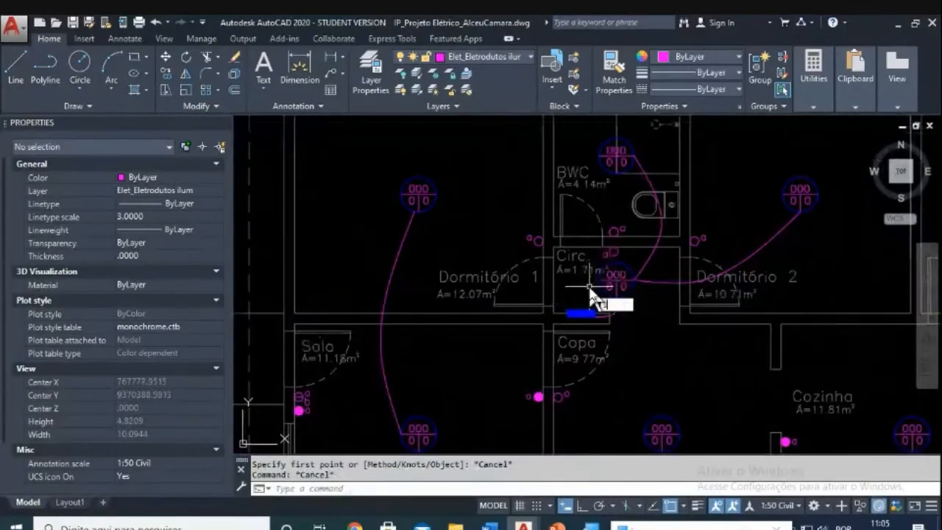
{"action": "type", "text": "pl"}
{"action": "key", "text": "Return"}
{"action": "scroll", "coordinate": [588, 286], "scroll_direction": "up", "scroll_amount": 2}
{"action": "left_click", "coordinate": [633, 275]}
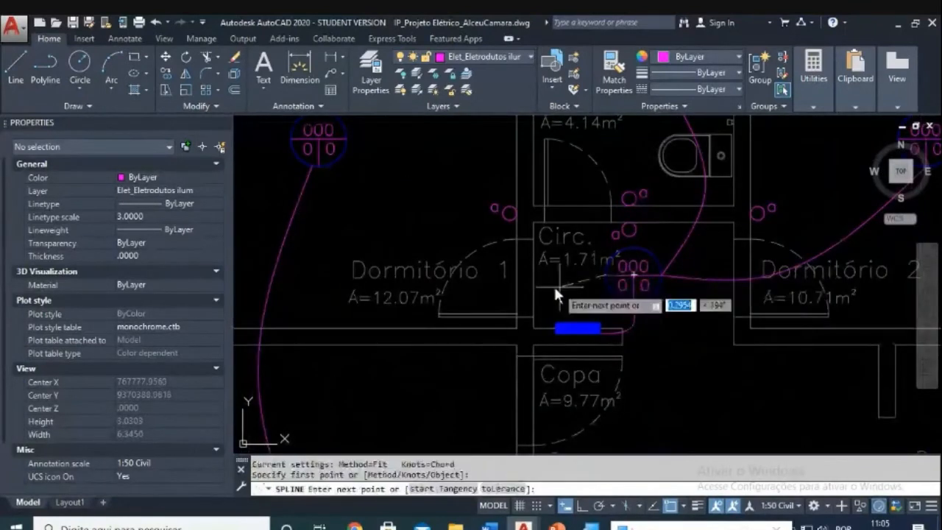
{"action": "left_click", "coordinate": [497, 280]}
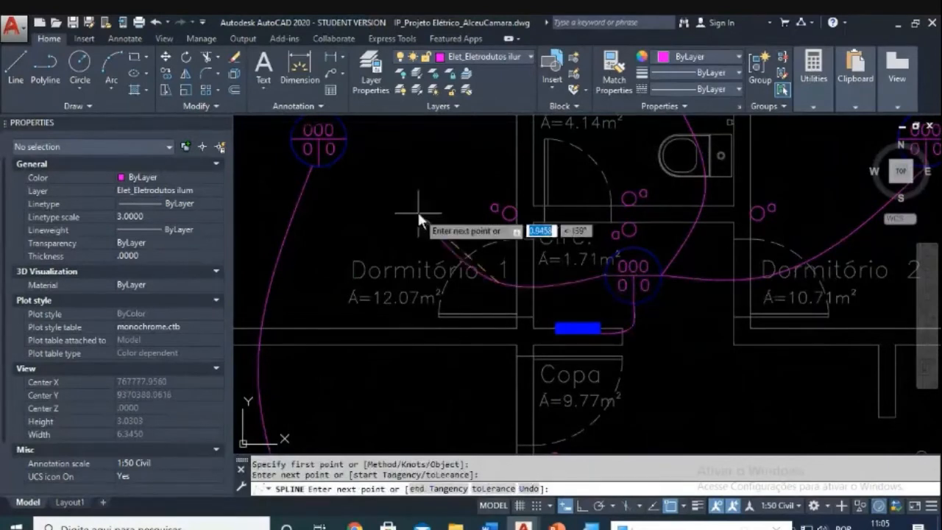
{"action": "left_click", "coordinate": [417, 210]}
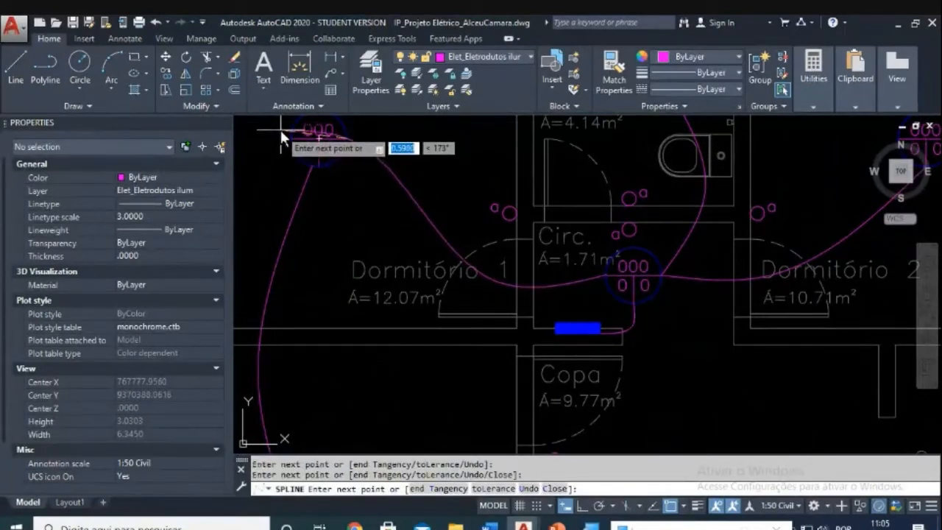
{"action": "key", "text": "Return"}
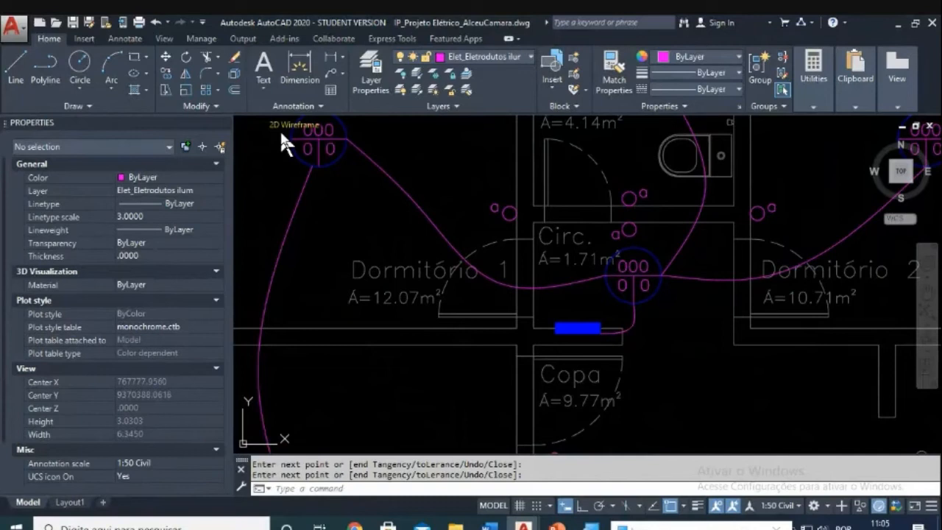
{"action": "scroll", "coordinate": [353, 191], "scroll_direction": "down", "scroll_amount": 3}
{"action": "scroll", "coordinate": [481, 256], "scroll_direction": "up", "scroll_amount": 3}
{"action": "key", "text": "Escape"}
{"action": "key", "text": "Escape"}
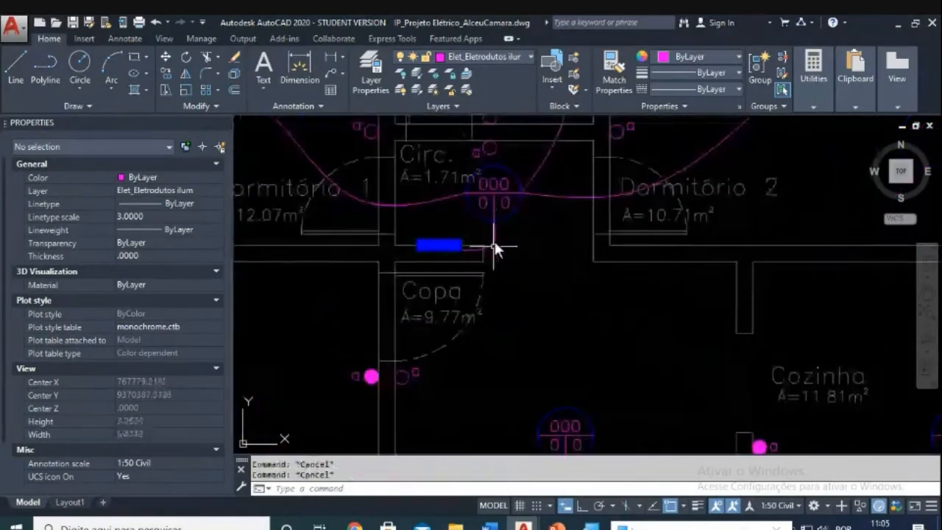
{"action": "scroll", "coordinate": [495, 248], "scroll_direction": "down", "scroll_amount": 3}
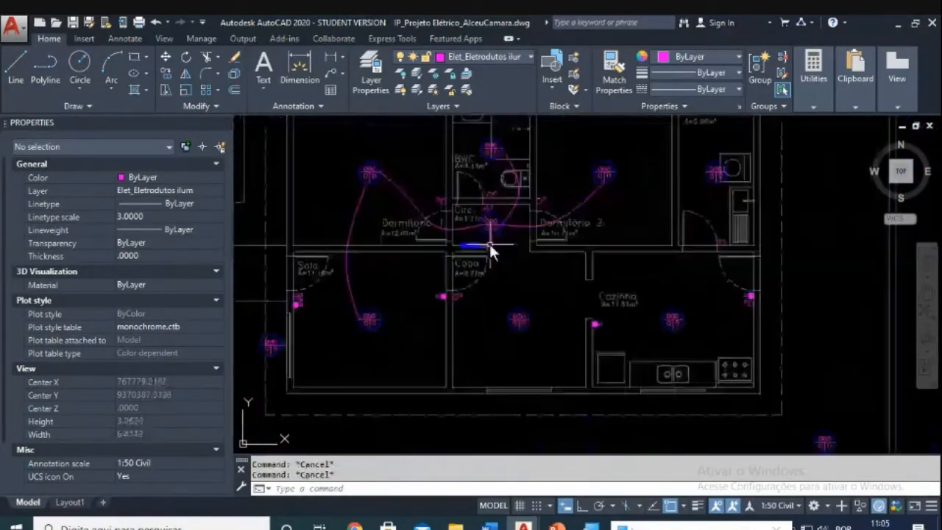
{"action": "scroll", "coordinate": [490, 248], "scroll_direction": "up", "scroll_amount": 2}
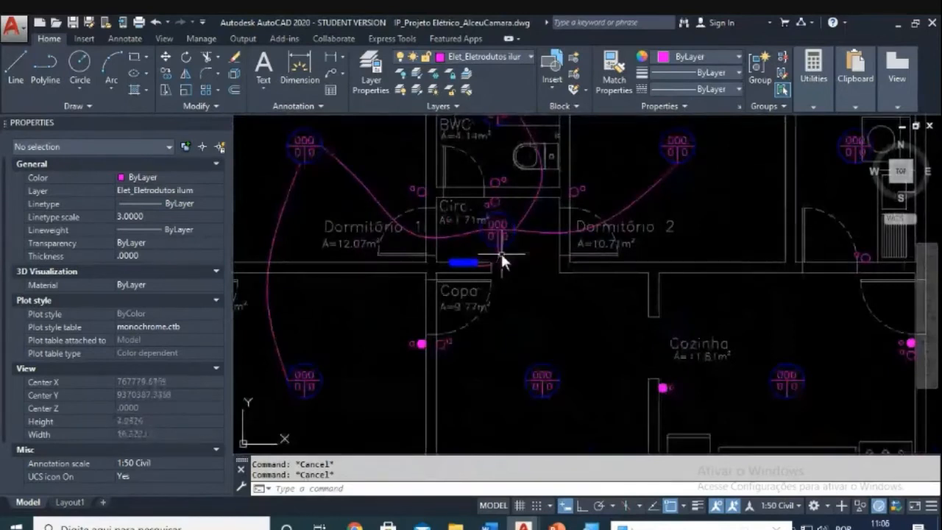
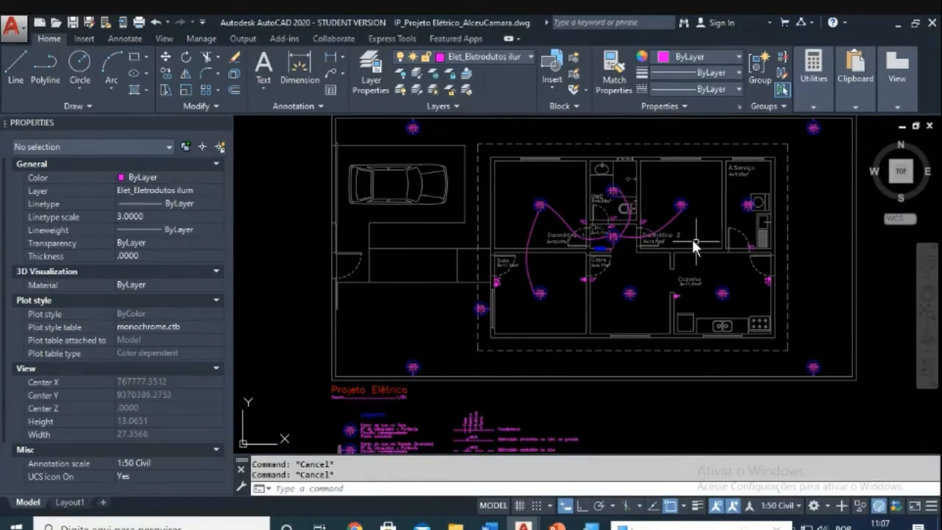
Step: Pan and zoom across the house plan to inspect the central rooms
{"action": "scroll", "coordinate": [693, 243], "scroll_direction": "up", "scroll_amount": 2}
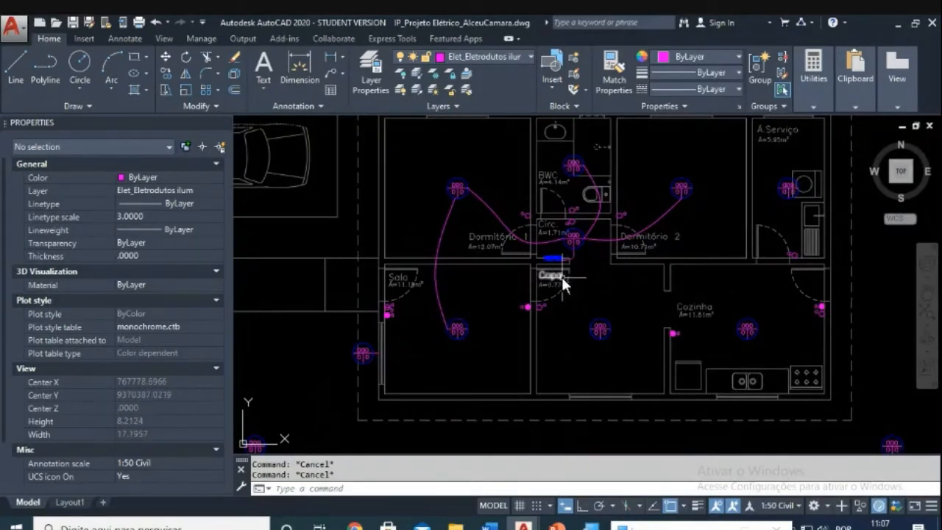
{"action": "scroll", "coordinate": [562, 277], "scroll_direction": "up", "scroll_amount": 2}
{"action": "scroll", "coordinate": [577, 239], "scroll_direction": "down", "scroll_amount": 4}
{"action": "middle_click_drag", "start_coordinate": [577, 240], "coordinate": [563, 273]}
{"action": "scroll", "coordinate": [564, 272], "scroll_direction": "up", "scroll_amount": 2}
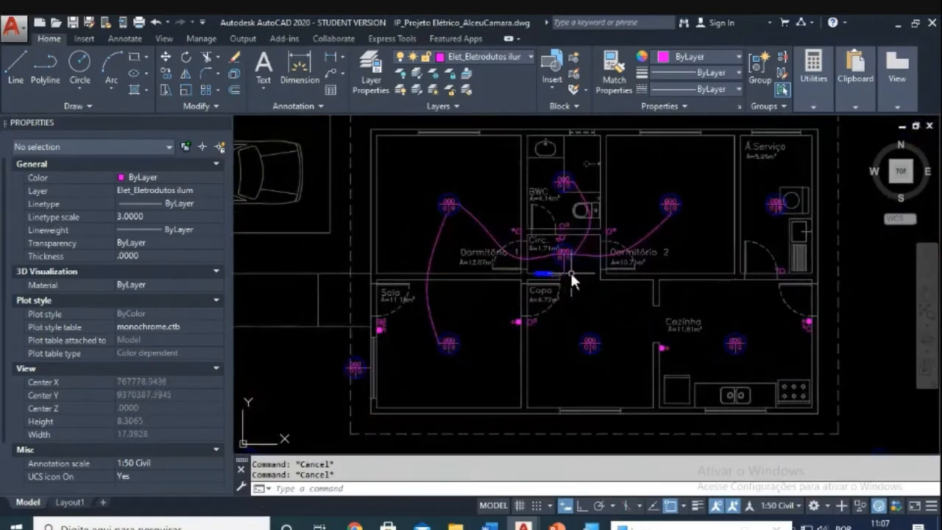
{"action": "scroll", "coordinate": [571, 274], "scroll_direction": "up", "scroll_amount": 2}
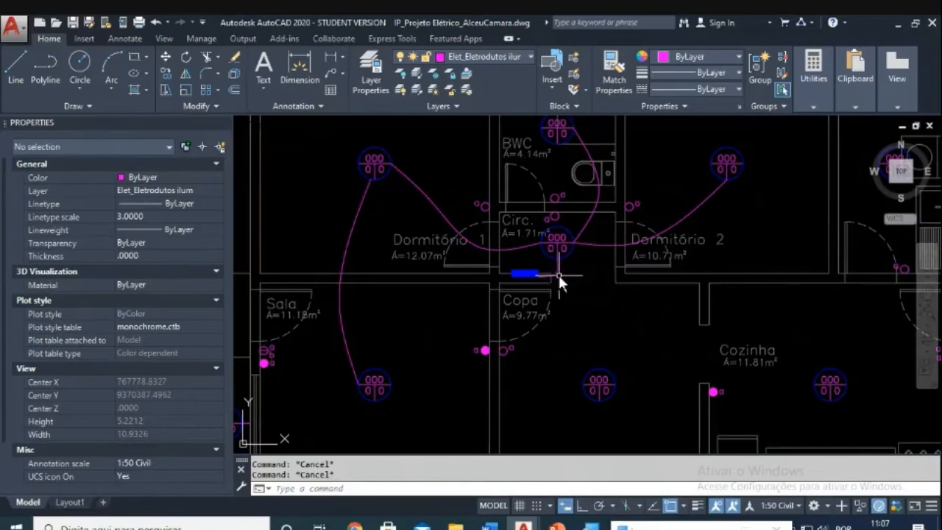
{"action": "middle_click_drag", "start_coordinate": [579, 289], "coordinate": [610, 342]}
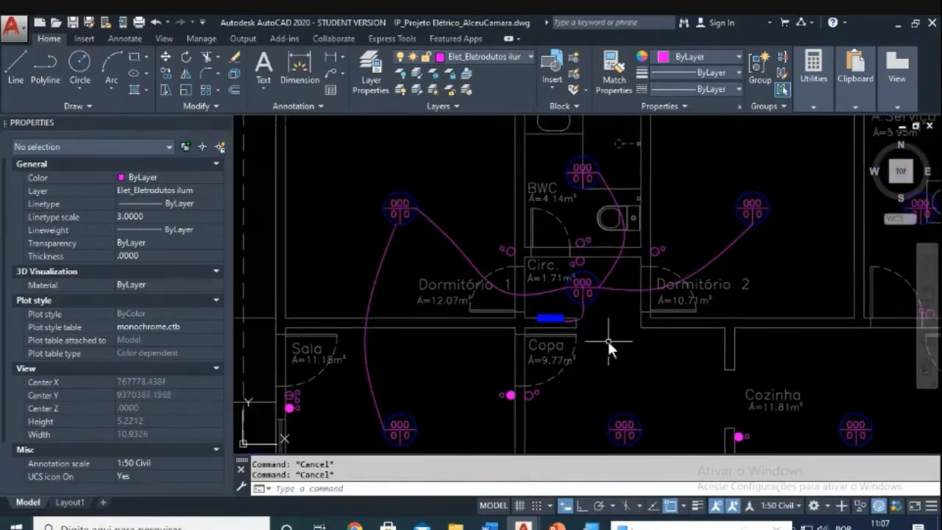
{"action": "middle_click_drag", "start_coordinate": [607, 340], "coordinate": [606, 312]}
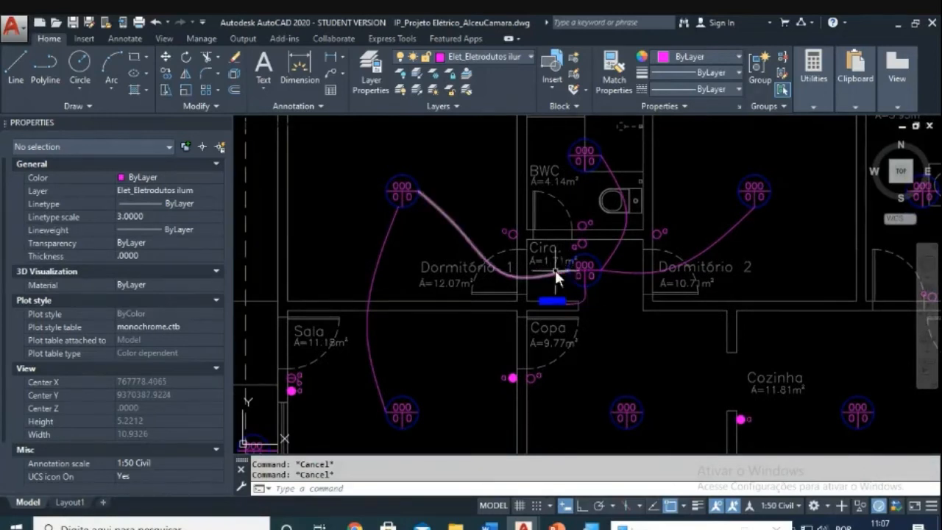
{"action": "scroll", "coordinate": [555, 269], "scroll_direction": "down", "scroll_amount": 3}
{"action": "scroll", "coordinate": [547, 266], "scroll_direction": "up", "scroll_amount": 5}
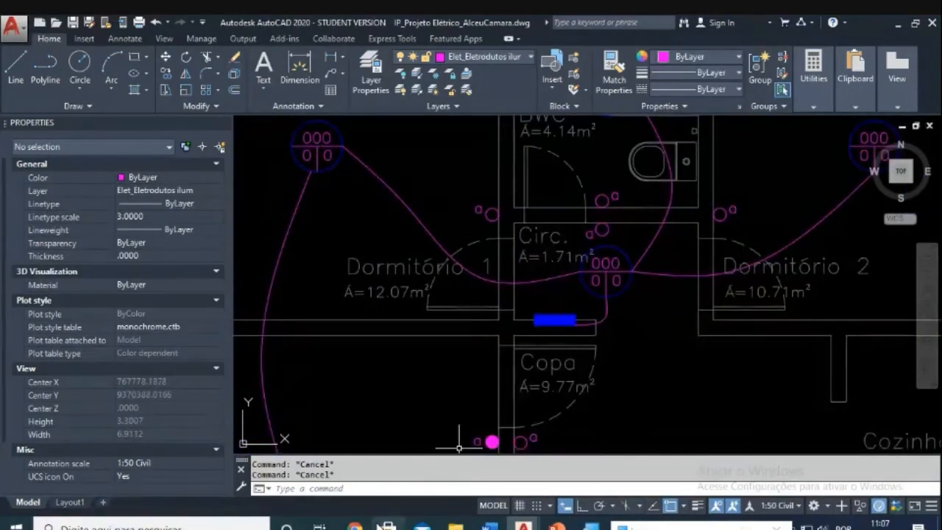
{"action": "scroll", "coordinate": [584, 352], "scroll_direction": "down", "scroll_amount": 2}
{"action": "scroll", "coordinate": [584, 353], "scroll_direction": "down", "scroll_amount": 3}
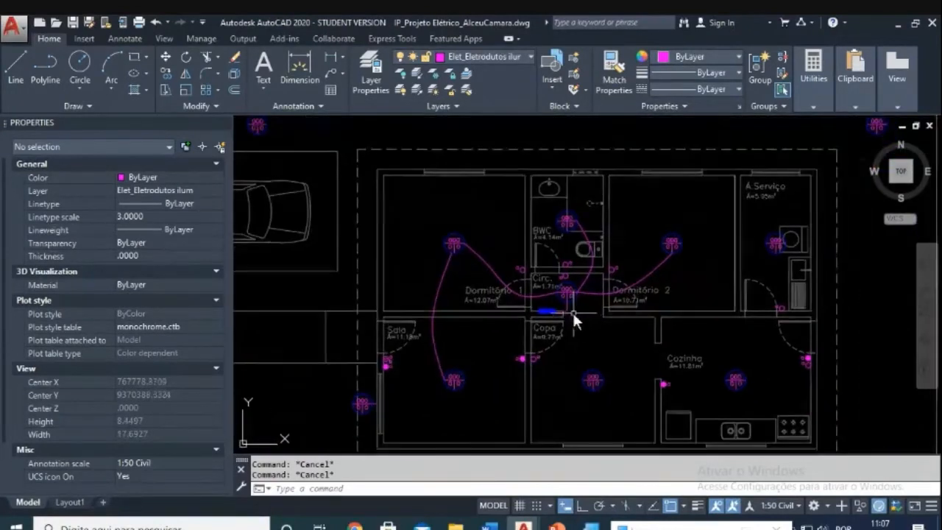
{"action": "scroll", "coordinate": [572, 312], "scroll_direction": "up", "scroll_amount": 3}
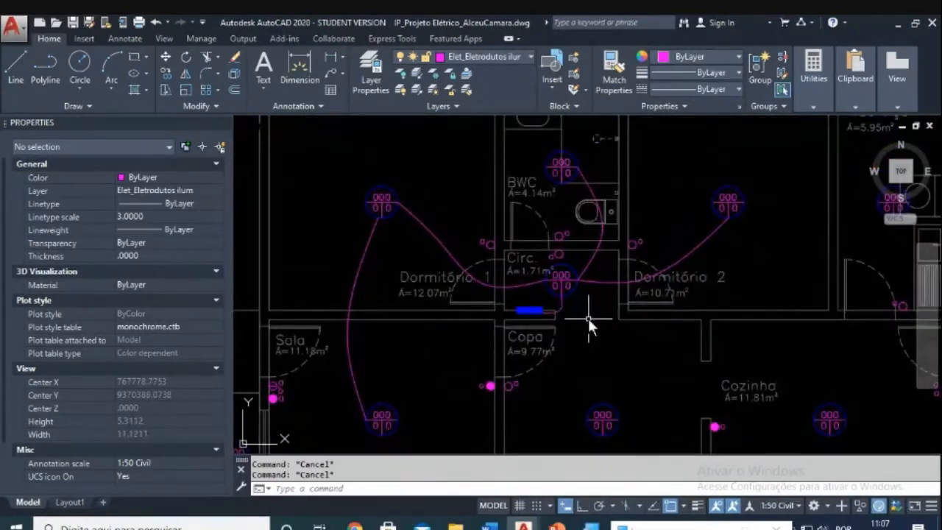
{"action": "scroll", "coordinate": [588, 318], "scroll_direction": "down", "scroll_amount": 4}
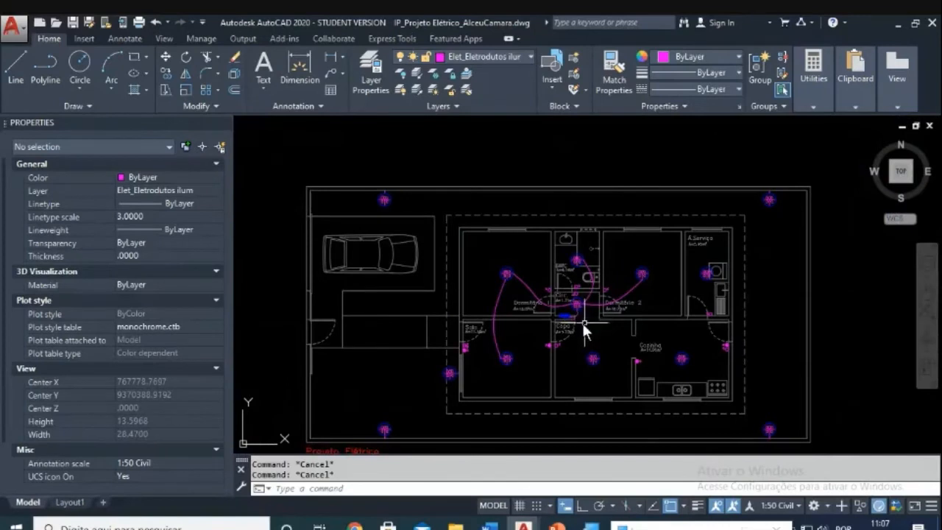
{"action": "scroll", "coordinate": [581, 321], "scroll_direction": "up", "scroll_amount": 1}
{"action": "scroll", "coordinate": [586, 319], "scroll_direction": "up", "scroll_amount": 1}
{"action": "scroll", "coordinate": [581, 301], "scroll_direction": "down", "scroll_amount": 2}
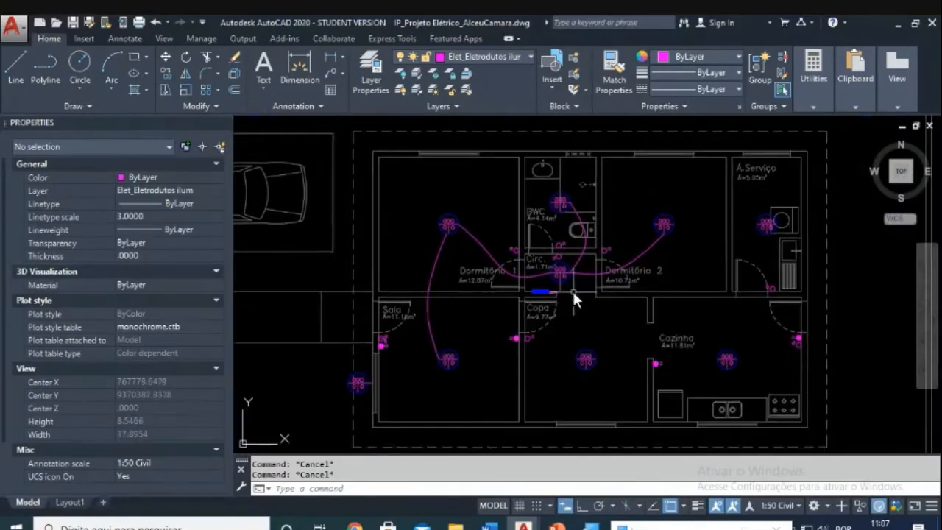
{"action": "scroll", "coordinate": [571, 285], "scroll_direction": "up", "scroll_amount": 2}
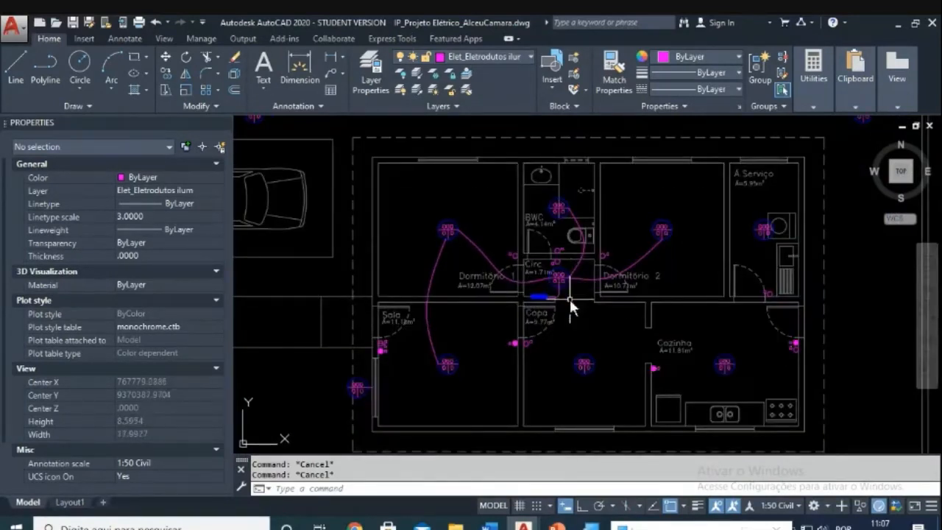
{"action": "scroll", "coordinate": [570, 299], "scroll_direction": "down", "scroll_amount": 2}
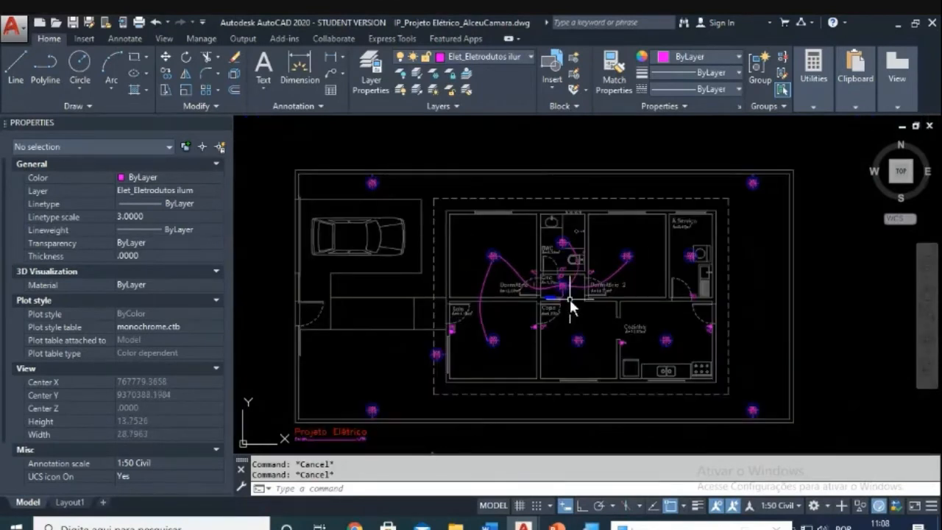
{"action": "scroll", "coordinate": [570, 298], "scroll_direction": "up", "scroll_amount": 2}
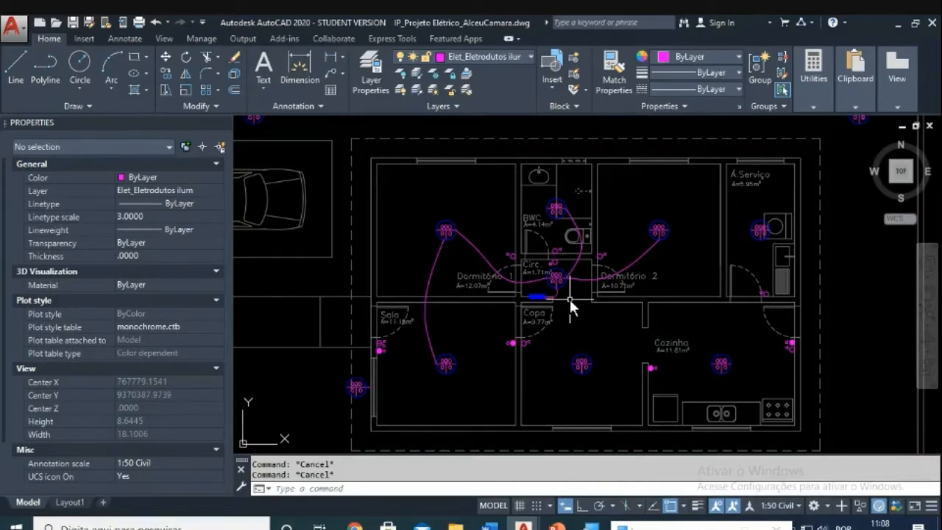
{"action": "scroll", "coordinate": [570, 298], "scroll_direction": "down", "scroll_amount": 2}
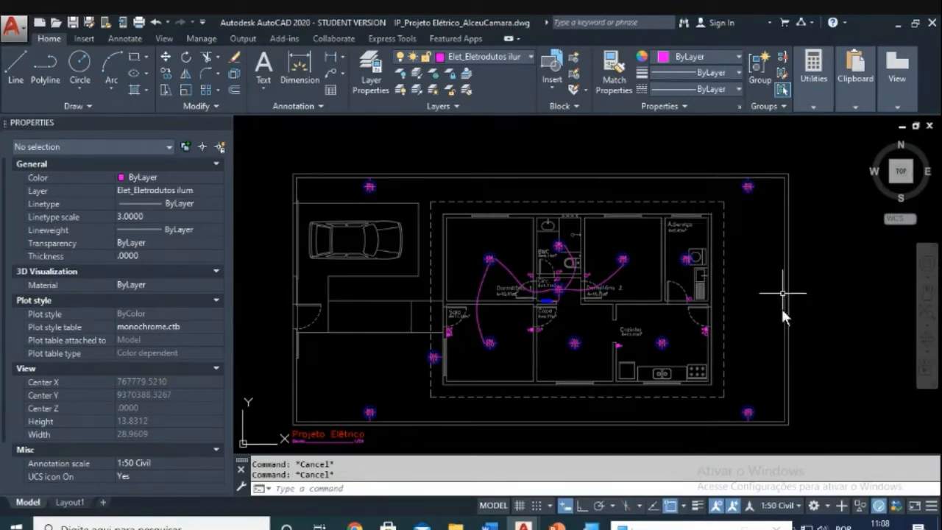
{"action": "mouse_move", "coordinate": [598, 312]}
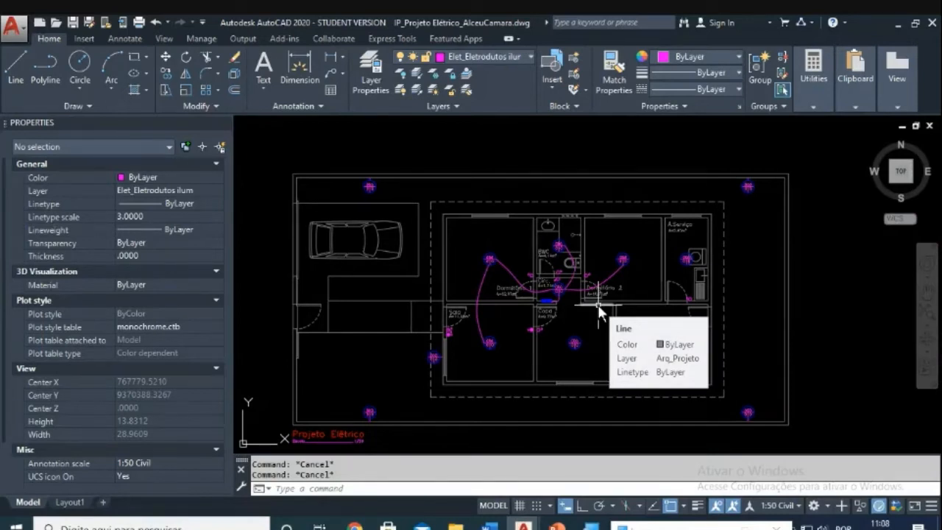
{"action": "scroll", "coordinate": [556, 298], "scroll_direction": "up", "scroll_amount": 7}
{"action": "scroll", "coordinate": [566, 291], "scroll_direction": "up", "scroll_amount": 4}
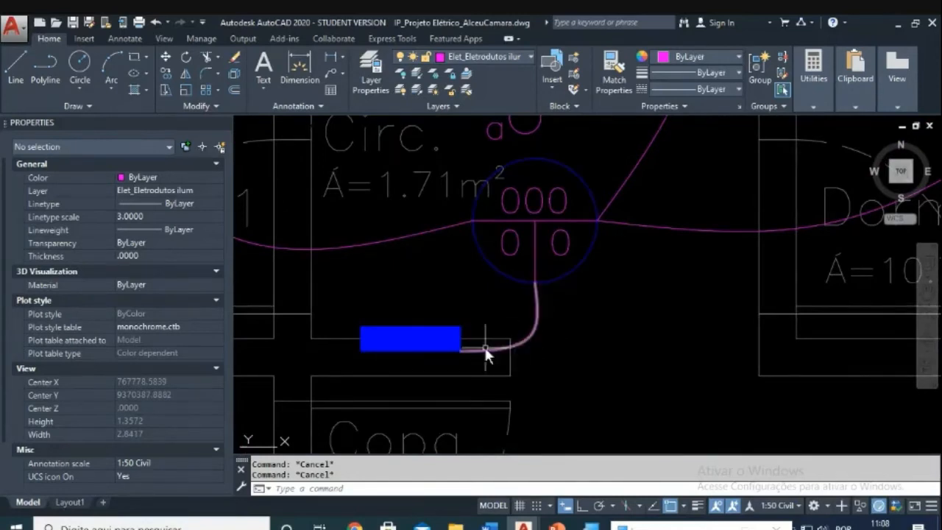
{"action": "scroll", "coordinate": [524, 302], "scroll_direction": "down", "scroll_amount": 5}
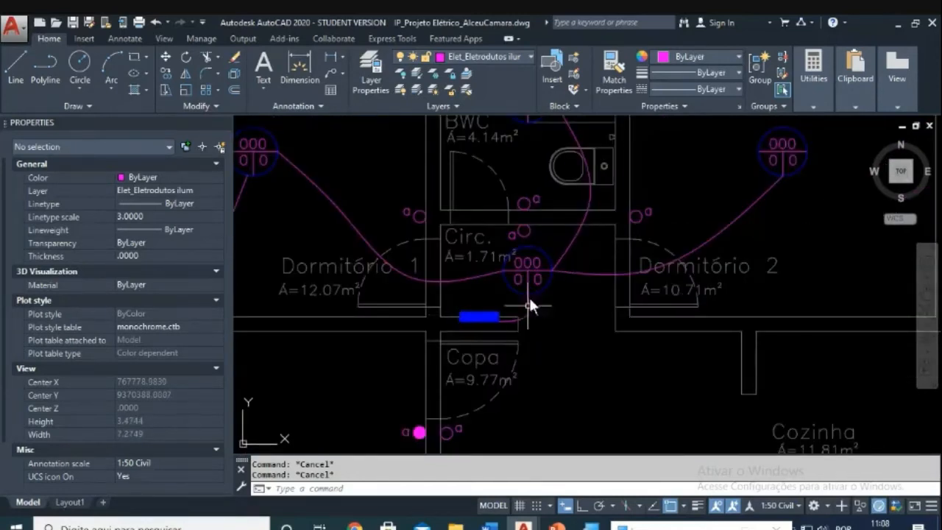
{"action": "scroll", "coordinate": [526, 303], "scroll_direction": "down", "scroll_amount": 5}
{"action": "scroll", "coordinate": [511, 311], "scroll_direction": "up", "scroll_amount": 2}
{"action": "scroll", "coordinate": [535, 350], "scroll_direction": "down", "scroll_amount": 5}
Step: Copy the Fase, Neutro and Retorno tick marks from the Condutores legend onto the Copa conduit
{"action": "middle_click_drag", "start_coordinate": [537, 350], "coordinate": [514, 128]}
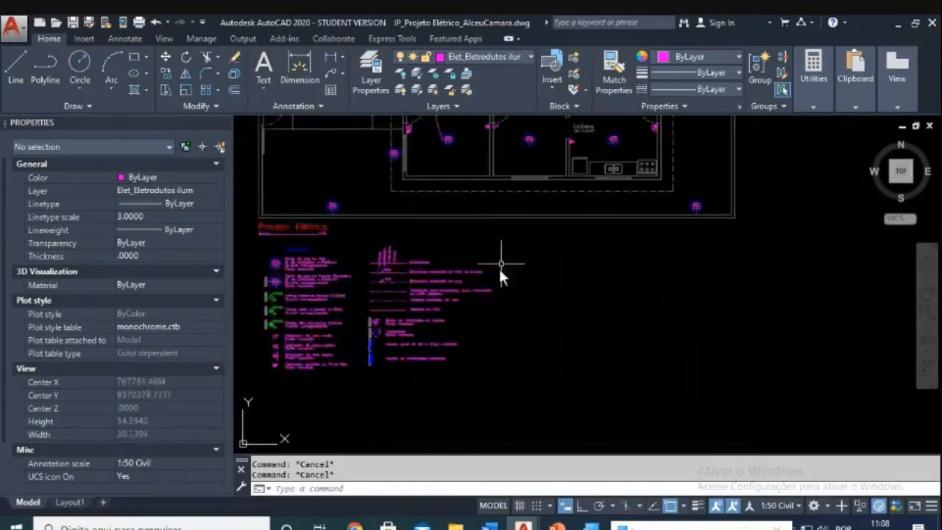
{"action": "scroll", "coordinate": [427, 335], "scroll_direction": "up", "scroll_amount": 6}
{"action": "middle_click_drag", "start_coordinate": [330, 372], "coordinate": [491, 348]}
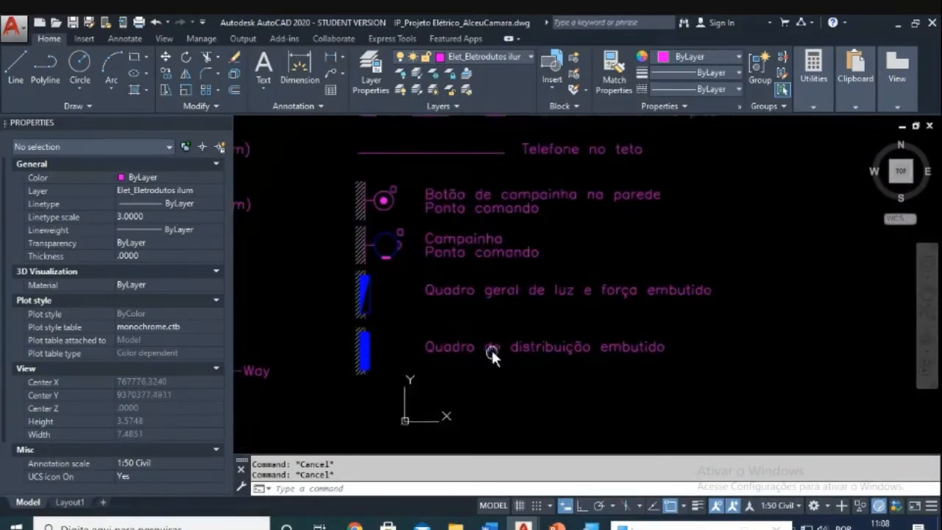
{"action": "scroll", "coordinate": [433, 307], "scroll_direction": "down", "scroll_amount": 6}
{"action": "scroll", "coordinate": [447, 308], "scroll_direction": "up", "scroll_amount": 6}
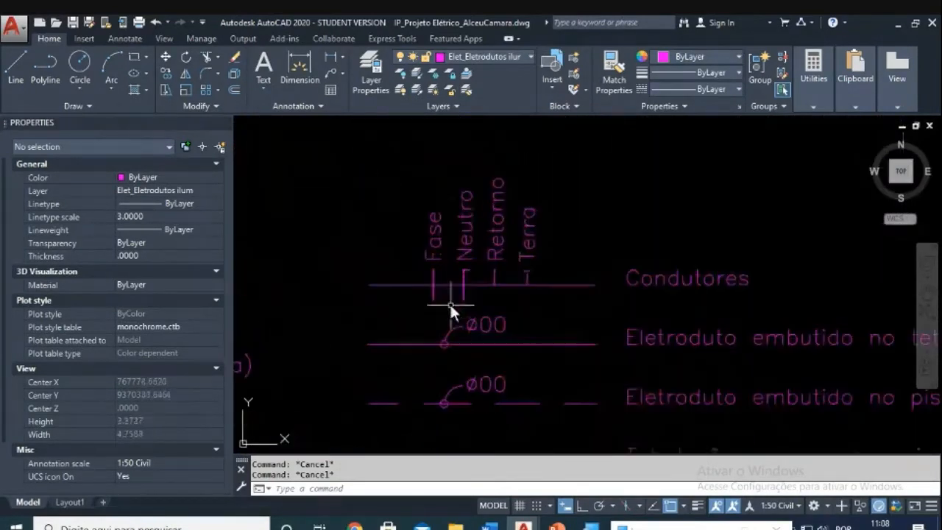
{"action": "type", "text": "co"}
{"action": "key", "text": "Return"}
{"action": "left_click", "coordinate": [404, 150]}
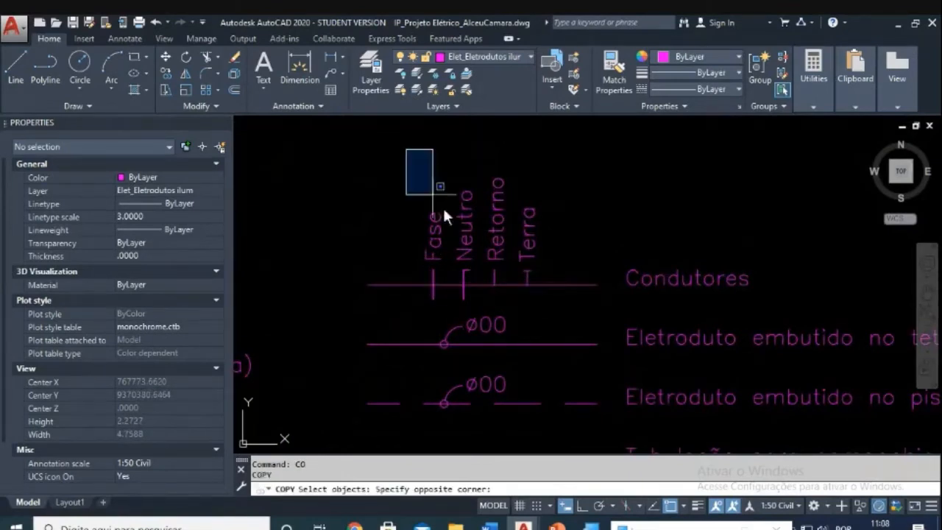
{"action": "left_click", "coordinate": [509, 312]}
{"action": "key", "text": "Return"}
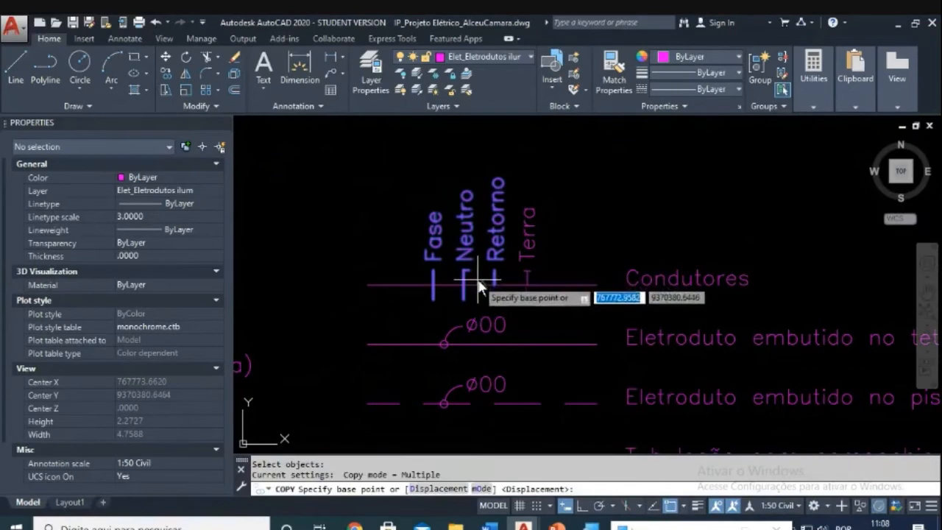
{"action": "key", "text": "Escape"}
{"action": "type", "text": "co"}
{"action": "key", "text": "Return"}
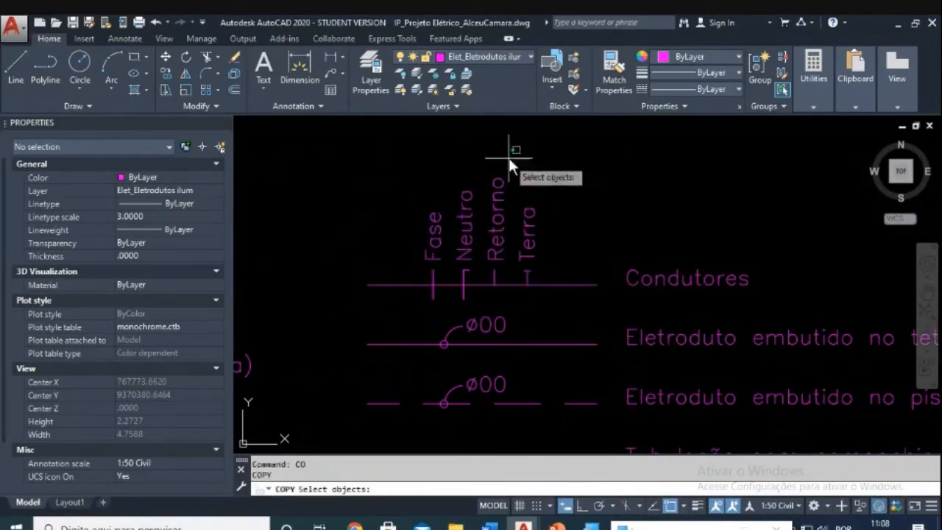
{"action": "left_click", "coordinate": [507, 159]}
{"action": "left_click", "coordinate": [421, 300]}
{"action": "key", "text": "Return"}
{"action": "left_click", "coordinate": [420, 299]}
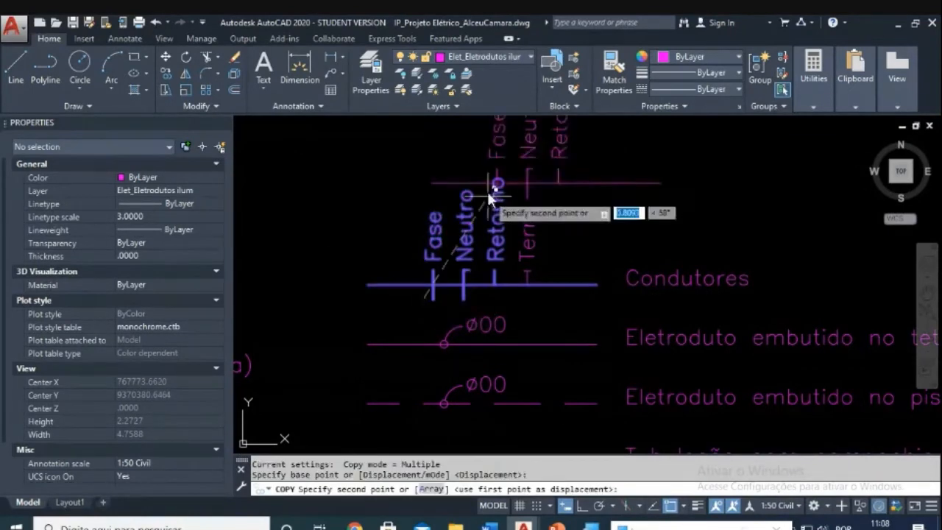
{"action": "scroll", "coordinate": [466, 372], "scroll_direction": "down", "scroll_amount": 5}
{"action": "scroll", "coordinate": [526, 260], "scroll_direction": "up", "scroll_amount": 8}
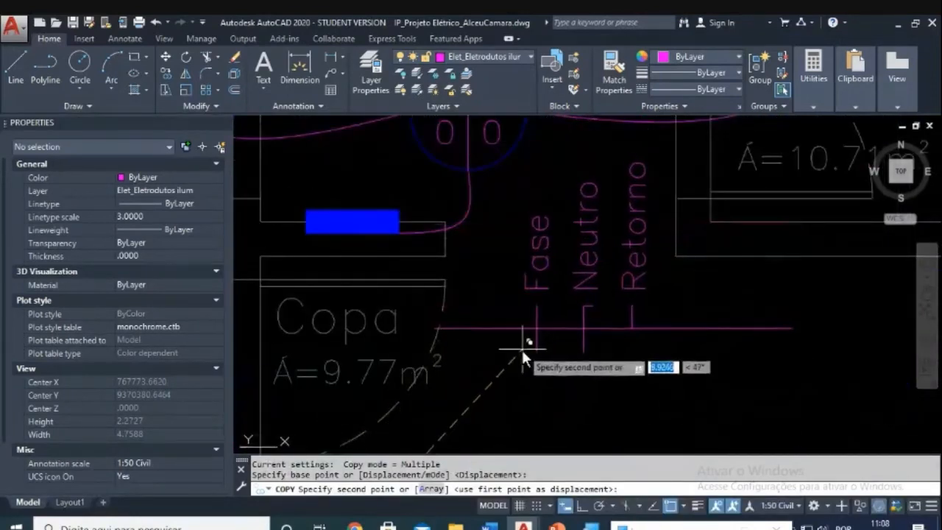
{"action": "left_click", "coordinate": [523, 352]}
{"action": "key", "text": "Escape"}
Step: Erase the copied Fase, Neutro and Retorno text labels, keeping only the ticks
{"action": "scroll", "coordinate": [500, 265], "scroll_direction": "down", "scroll_amount": 2}
{"action": "scroll", "coordinate": [511, 275], "scroll_direction": "up", "scroll_amount": 4}
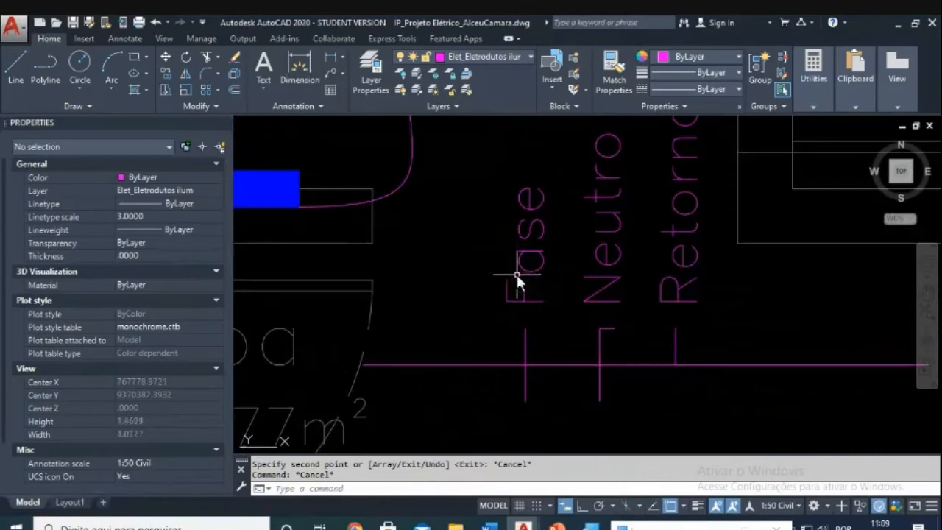
{"action": "key", "text": "Escape"}
{"action": "type", "text": "e"}
{"action": "key", "text": "Return"}
{"action": "left_click", "coordinate": [704, 211]}
{"action": "left_click", "coordinate": [535, 272]}
{"action": "key", "text": "Return"}
Step: Copy the Terra ground tick from the legend onto the Copa conduit run
{"action": "scroll", "coordinate": [564, 258], "scroll_direction": "down", "scroll_amount": 2}
{"action": "scroll", "coordinate": [546, 357], "scroll_direction": "up", "scroll_amount": 4}
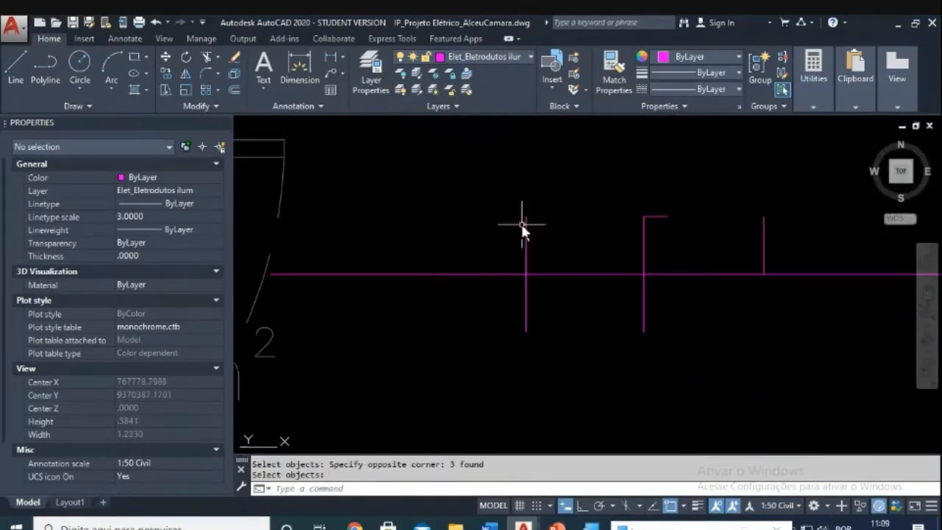
{"action": "scroll", "coordinate": [787, 245], "scroll_direction": "down", "scroll_amount": 2}
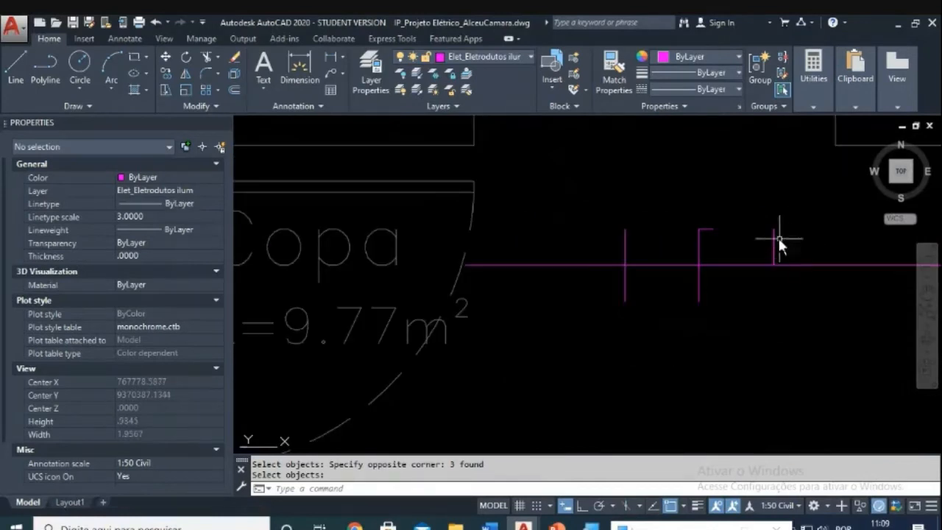
{"action": "scroll", "coordinate": [741, 250], "scroll_direction": "down", "scroll_amount": 3}
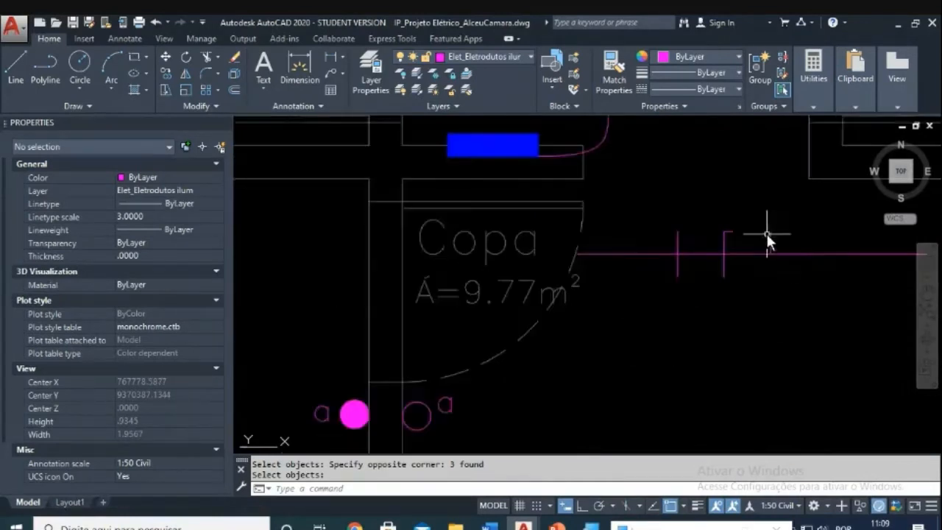
{"action": "scroll", "coordinate": [738, 246], "scroll_direction": "up", "scroll_amount": 1}
{"action": "scroll", "coordinate": [733, 289], "scroll_direction": "down", "scroll_amount": 10}
{"action": "middle_click_drag", "start_coordinate": [690, 329], "coordinate": [633, 142]}
{"action": "scroll", "coordinate": [509, 284], "scroll_direction": "up", "scroll_amount": 4}
{"action": "scroll", "coordinate": [583, 257], "scroll_direction": "up", "scroll_amount": 5}
{"action": "type", "text": "co"}
{"action": "key", "text": "Return"}
{"action": "left_click", "coordinate": [506, 326]}
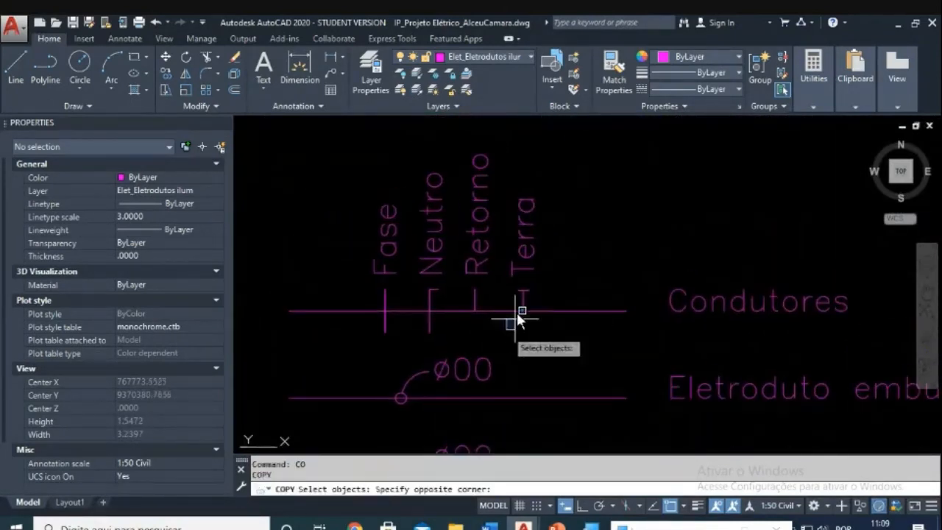
{"action": "left_click", "coordinate": [550, 275]}
{"action": "key", "text": "Return"}
{"action": "left_click", "coordinate": [523, 311]}
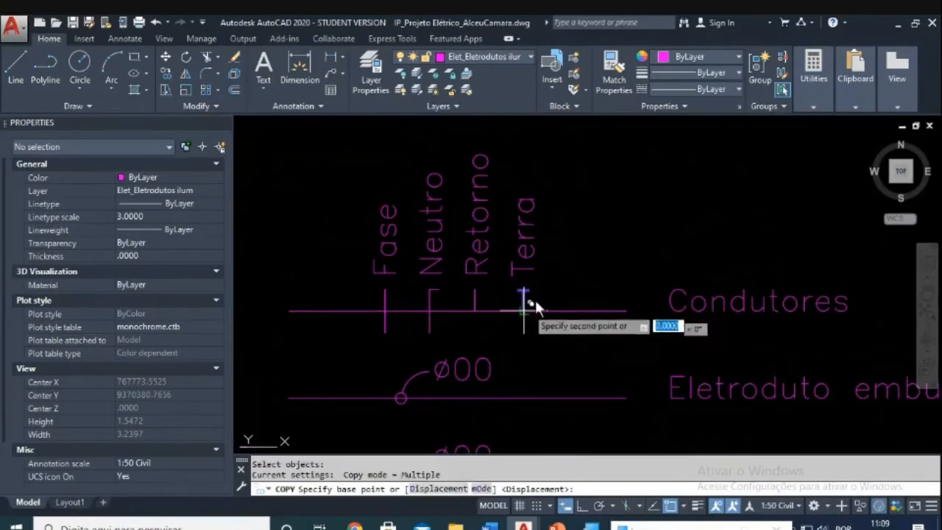
{"action": "scroll", "coordinate": [619, 221], "scroll_direction": "down", "scroll_amount": 6}
{"action": "middle_click_drag", "start_coordinate": [619, 221], "coordinate": [516, 369]}
{"action": "scroll", "coordinate": [676, 213], "scroll_direction": "up", "scroll_amount": 3}
{"action": "middle_click_drag", "start_coordinate": [677, 212], "coordinate": [620, 297]}
{"action": "scroll", "coordinate": [622, 274], "scroll_direction": "up", "scroll_amount": 4}
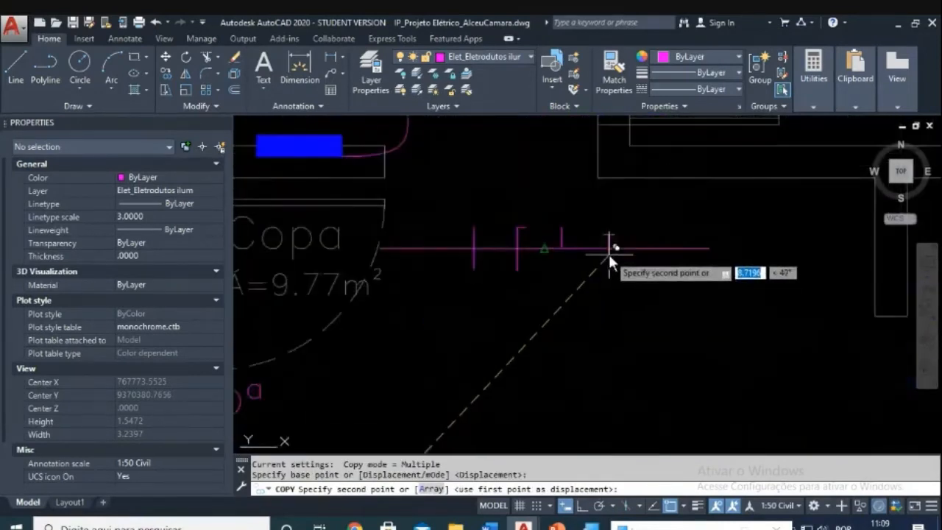
{"action": "key", "text": "Escape"}
{"action": "scroll", "coordinate": [546, 239], "scroll_direction": "up", "scroll_amount": 2}
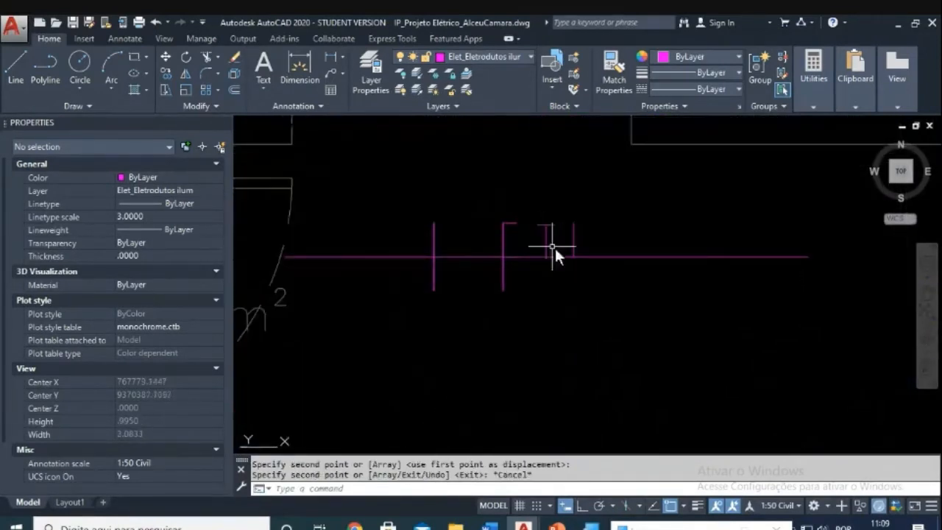
{"action": "middle_click_drag", "start_coordinate": [552, 248], "coordinate": [614, 241]}
{"action": "scroll", "coordinate": [590, 243], "scroll_direction": "down", "scroll_amount": 2}
{"action": "key", "text": "Escape"}
{"action": "scroll", "coordinate": [590, 250], "scroll_direction": "up", "scroll_amount": 2}
Step: Shift the T and I tick marks slightly left along the Copa conduit
{"action": "key", "text": "Escape"}
{"action": "type", "text": "m"}
{"action": "key", "text": "Return"}
{"action": "left_click", "coordinate": [481, 188]}
{"action": "left_click", "coordinate": [540, 302]}
{"action": "key", "text": "Return"}
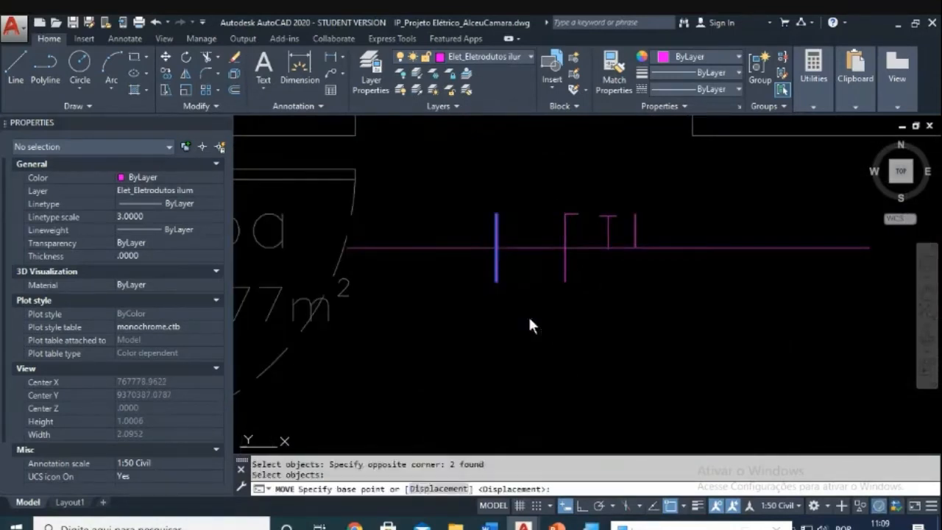
{"action": "left_click", "coordinate": [527, 314]}
{"action": "key", "text": "F8"}
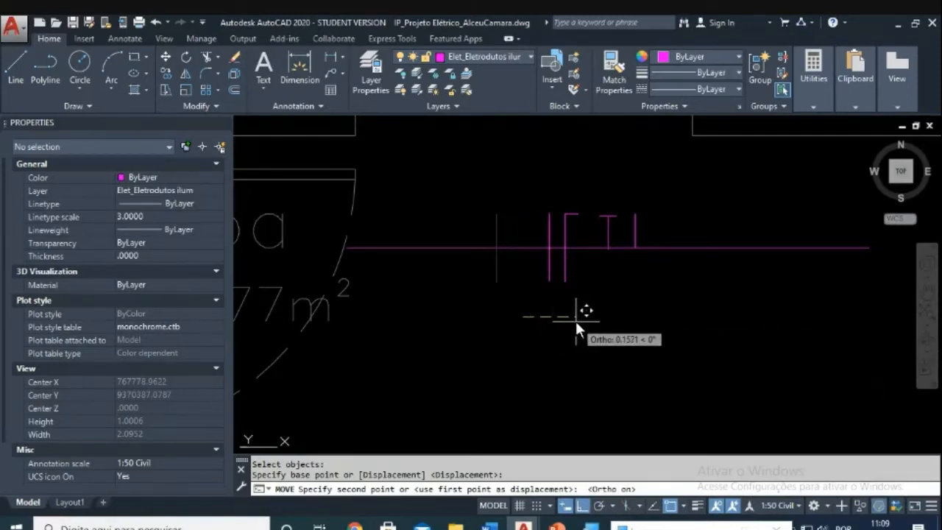
{"action": "key", "text": "Escape"}
{"action": "type", "text": "m"}
{"action": "key", "text": "Return"}
{"action": "left_click", "coordinate": [594, 190]}
{"action": "left_click", "coordinate": [632, 284]}
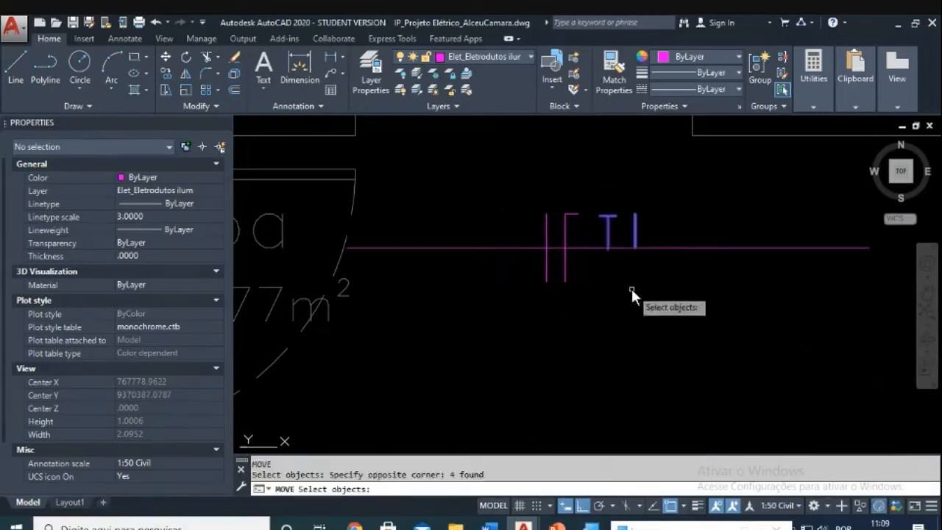
{"action": "key", "text": "Return"}
{"action": "left_click", "coordinate": [631, 287]}
{"action": "left_click", "coordinate": [622, 281]}
{"action": "key", "text": "Escape"}
{"action": "key", "text": "Escape"}
Step: Close the accidentally opened Help window and cancel the pending move
{"action": "type", "text": "m"}
{"action": "key", "text": "Return"}
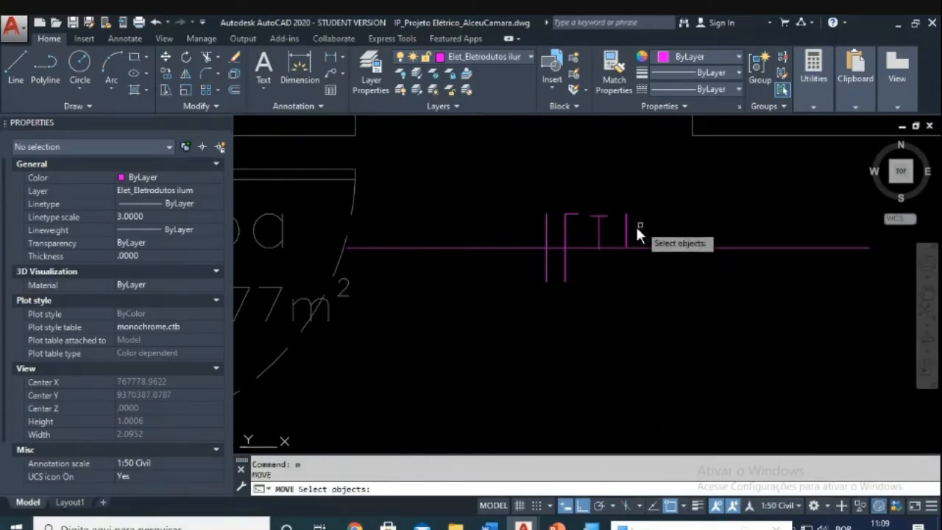
{"action": "key", "text": "F1"}
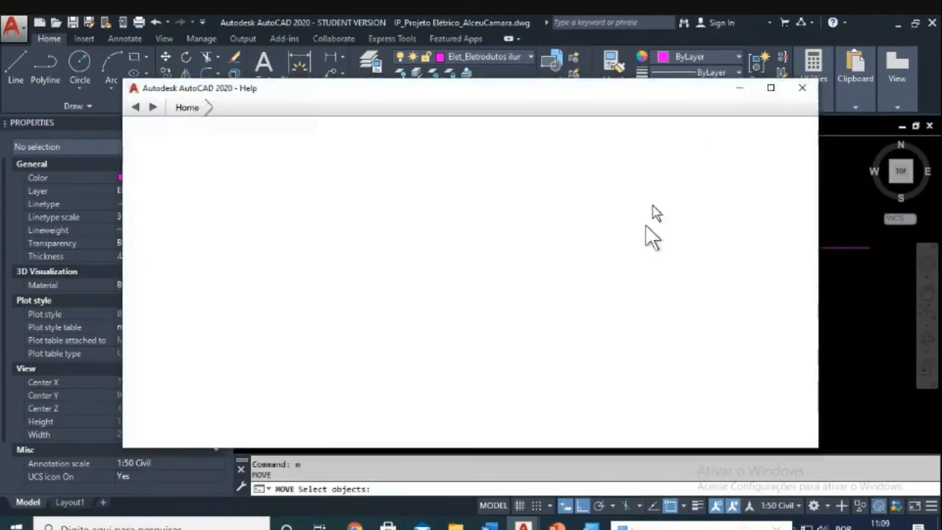
{"action": "left_click", "coordinate": [802, 88]}
{"action": "key", "text": "Escape"}
{"action": "key", "text": "Escape"}
{"action": "scroll", "coordinate": [734, 259], "scroll_direction": "down", "scroll_amount": 3}
{"action": "key", "text": "Escape"}
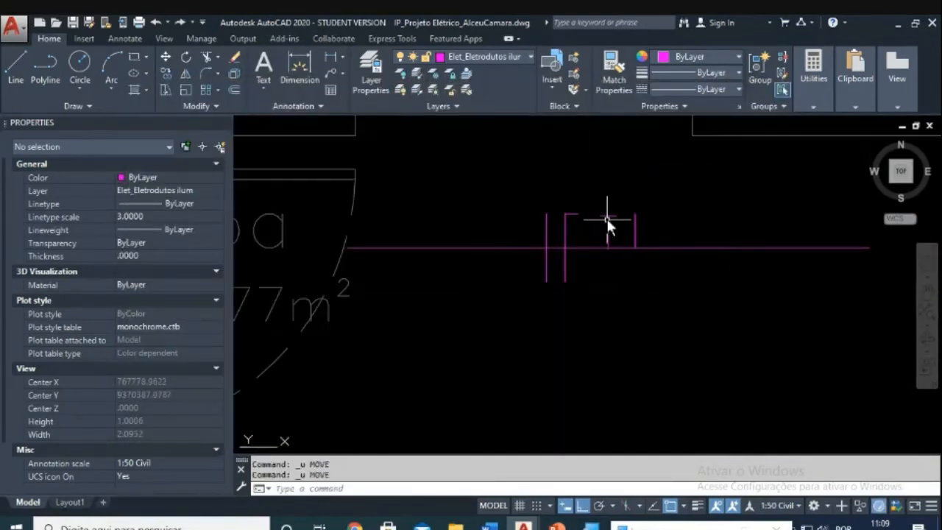
{"action": "scroll", "coordinate": [625, 238], "scroll_direction": "up", "scroll_amount": 3}
Step: Move the two T ground marks closer to the other conductor ticks
{"action": "type", "text": "m"}
{"action": "key", "text": "Return"}
{"action": "left_click", "coordinate": [526, 140]}
{"action": "left_click", "coordinate": [659, 355]}
{"action": "key", "text": "Return"}
{"action": "left_click", "coordinate": [582, 314]}
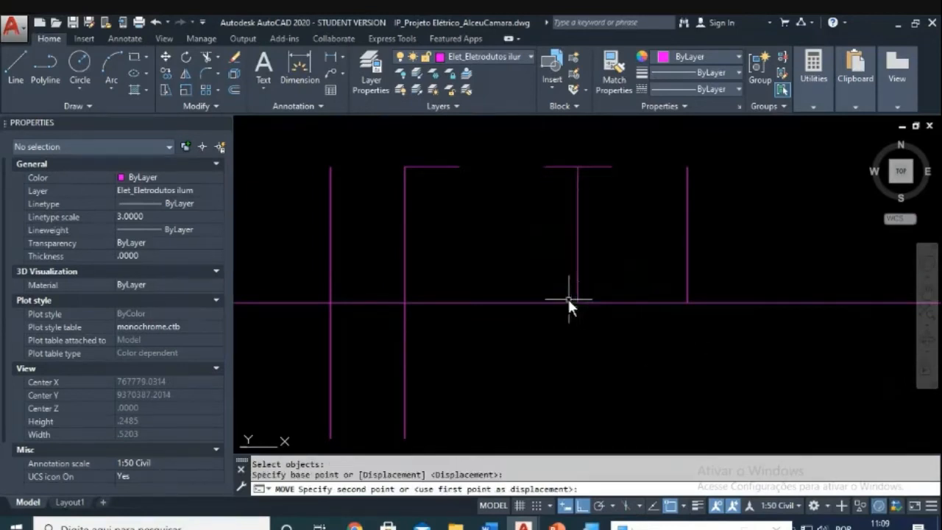
{"action": "key", "text": "Escape"}
{"action": "key", "text": "Escape"}
{"action": "type", "text": "m"}
{"action": "key", "text": "Return"}
{"action": "left_click", "coordinate": [515, 138]}
{"action": "left_click", "coordinate": [641, 354]}
{"action": "key", "text": "Return"}
{"action": "left_click", "coordinate": [634, 358]}
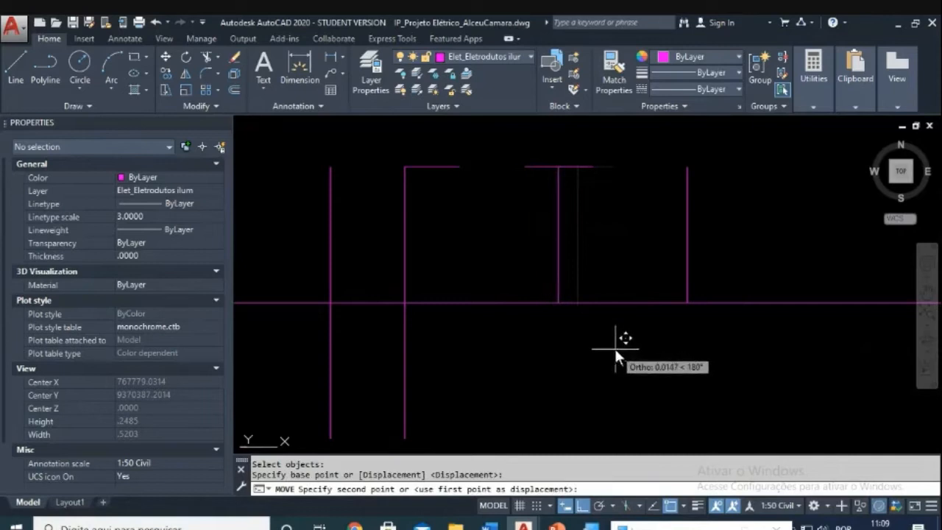
{"action": "left_click", "coordinate": [613, 346]}
Step: Copy the full seven-line tick set onto the curved conduit above
{"action": "scroll", "coordinate": [640, 313], "scroll_direction": "down", "scroll_amount": 4}
{"action": "mouse_move", "coordinate": [654, 302]}
{"action": "middle_mouse_down"}
{"action": "mouse_move", "coordinate": [690, 340]}
{"action": "mouse_move", "coordinate": [685, 347]}
{"action": "middle_mouse_up"}
{"action": "key", "text": "Escape"}
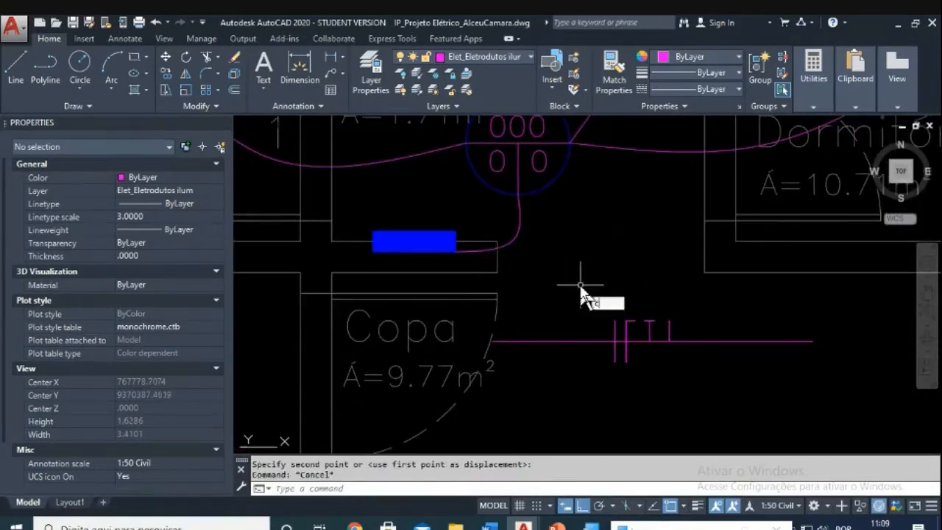
{"action": "type", "text": "co"}
{"action": "key", "text": "Return"}
{"action": "left_click", "coordinate": [594, 304]}
{"action": "left_click", "coordinate": [657, 388]}
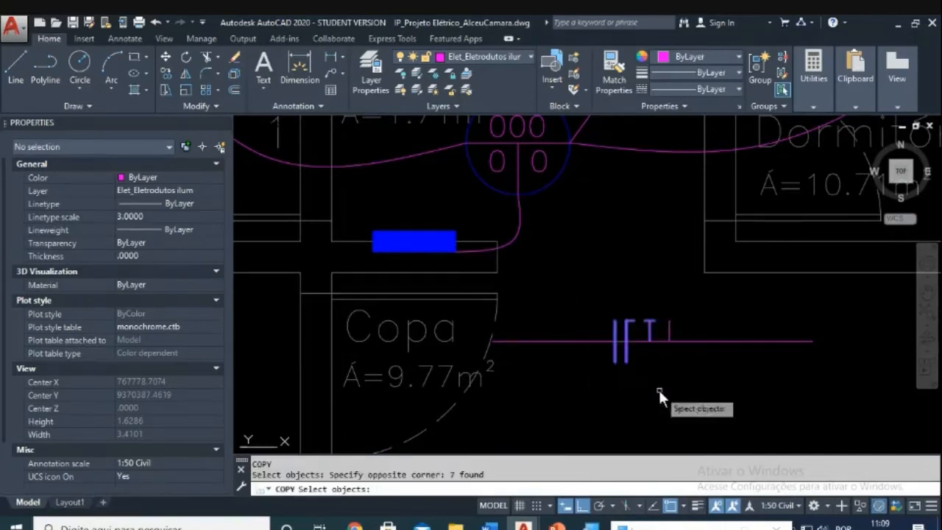
{"action": "key", "text": "Return"}
{"action": "left_click", "coordinate": [624, 339]}
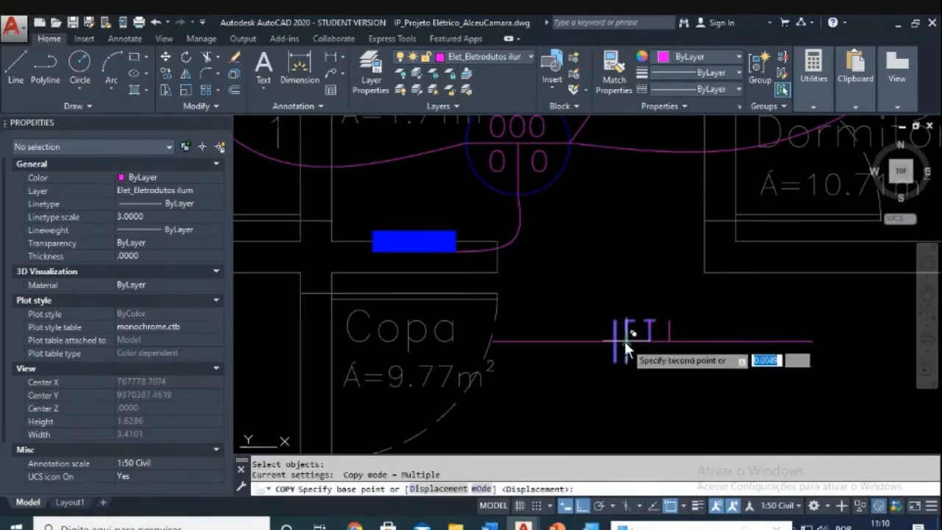
{"action": "left_click", "coordinate": [512, 234]}
{"action": "key", "text": "Escape"}
{"action": "scroll", "coordinate": [546, 240], "scroll_direction": "up", "scroll_amount": 4}
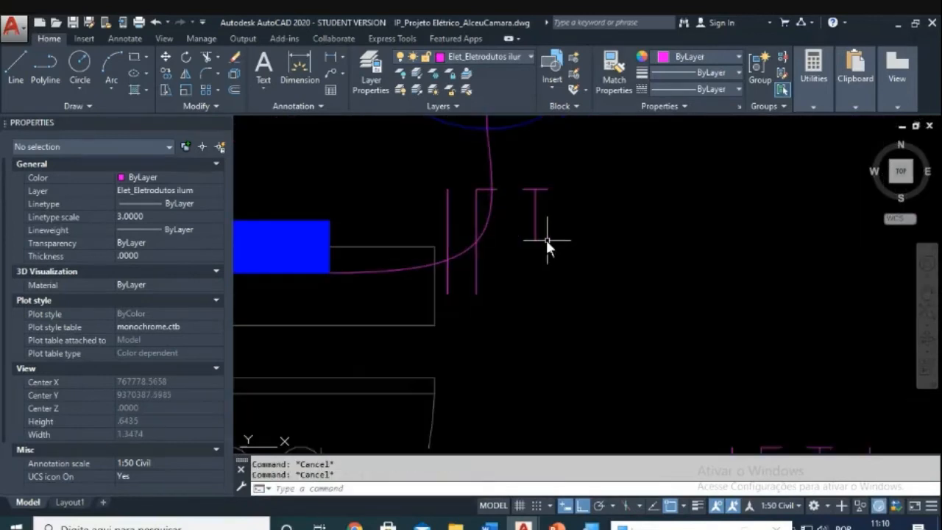
Step: Start rotating the seven copied tick marks about their crossing point, then abandon the rotation
{"action": "type", "text": "ro"}
{"action": "key", "text": "Return"}
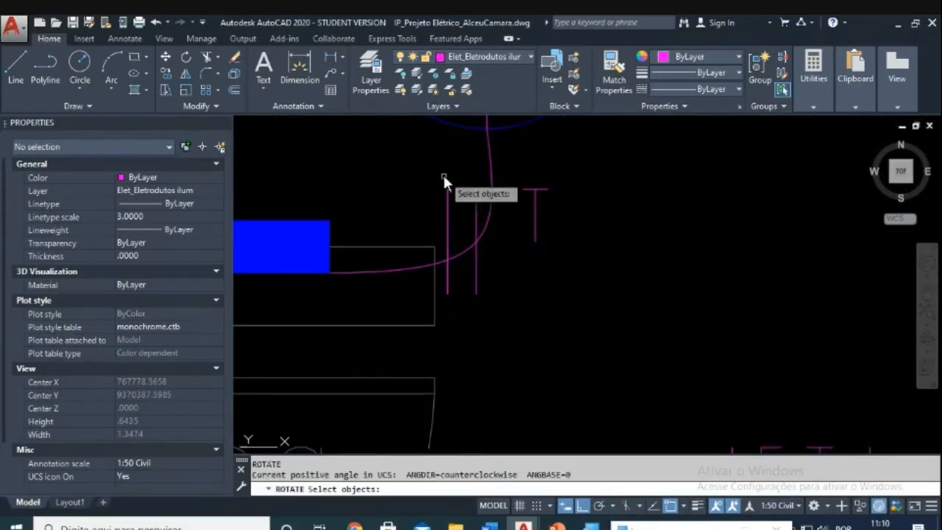
{"action": "left_click", "coordinate": [440, 173]}
{"action": "key", "text": "Escape"}
{"action": "type", "text": "s"}
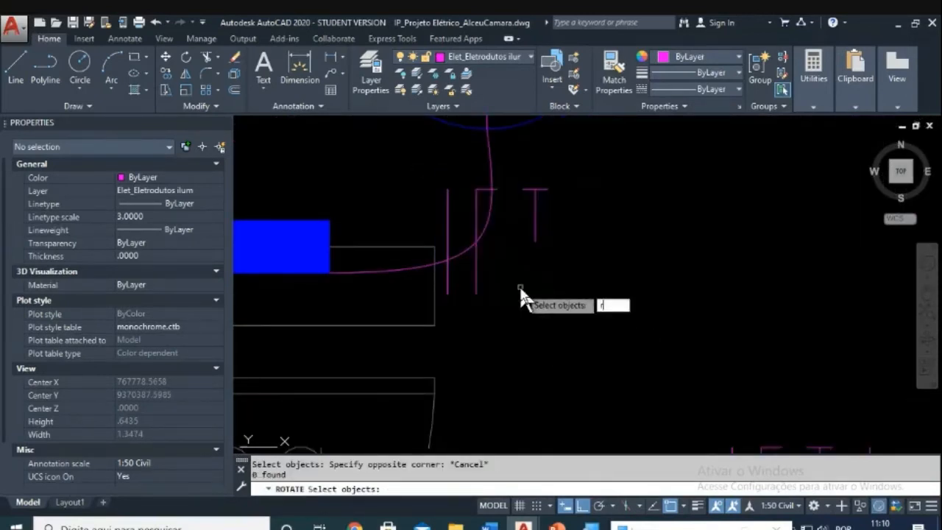
{"action": "key", "text": "Return"}
{"action": "left_click", "coordinate": [440, 169]}
{"action": "left_click", "coordinate": [557, 312]}
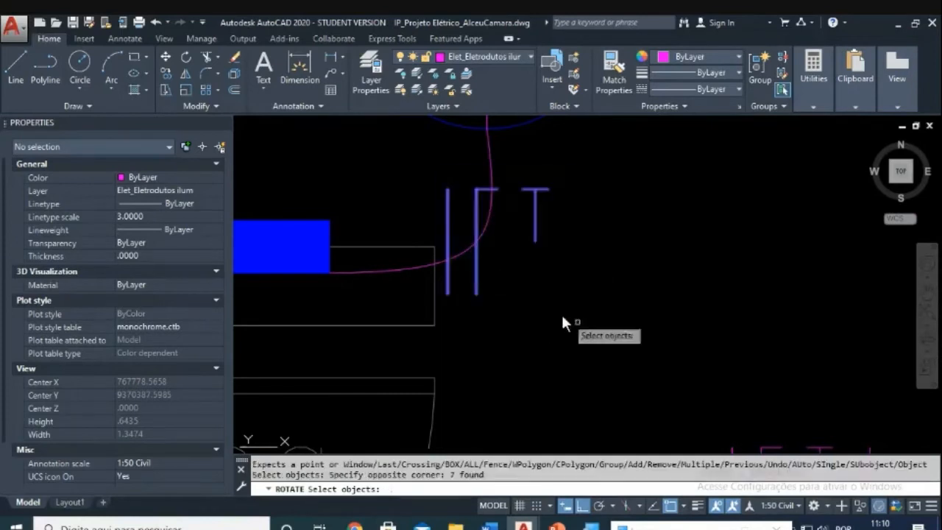
{"action": "key", "text": "Return"}
{"action": "left_click", "coordinate": [476, 241]}
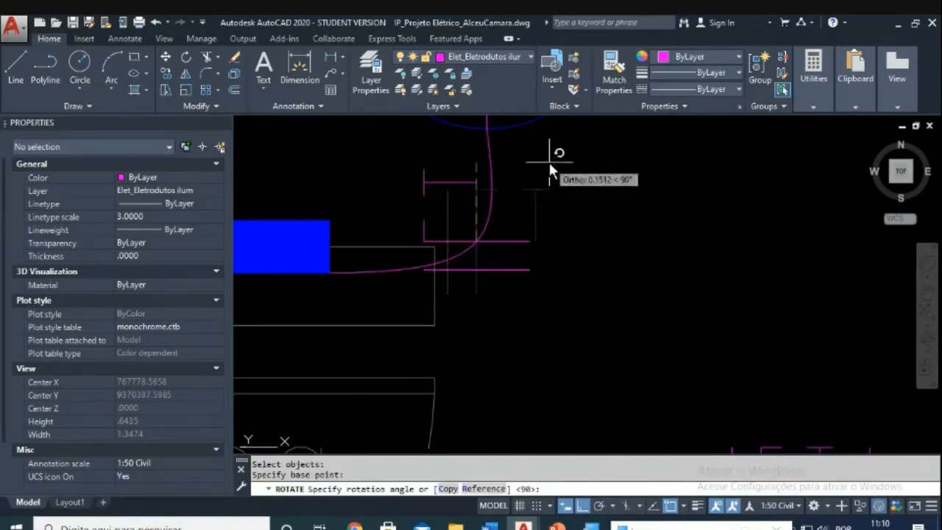
{"action": "key", "text": "F8"}
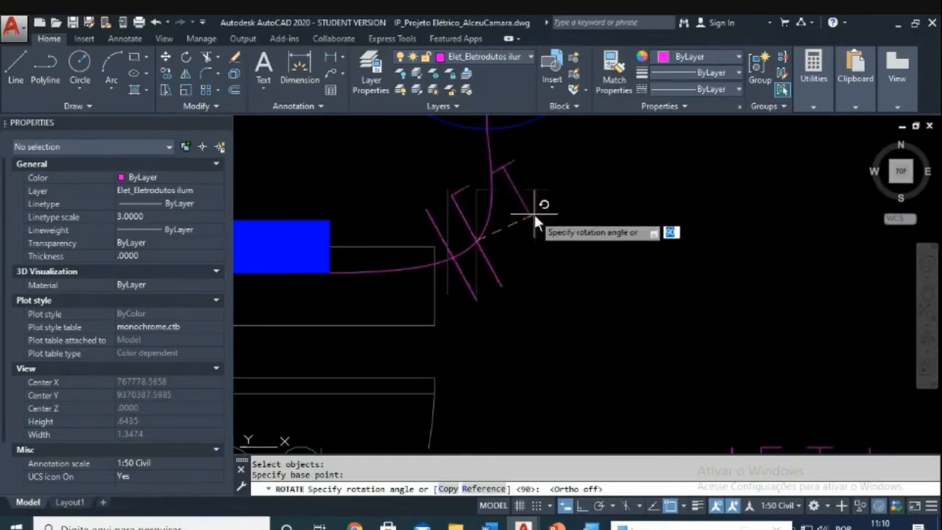
{"action": "key", "text": "Escape"}
Step: Undo the rotation, the view change and the copied tick set on the curved conduit
{"action": "scroll", "coordinate": [547, 254], "scroll_direction": "down", "scroll_amount": 2}
{"action": "key", "text": "ctrl+z"}
{"action": "key", "text": "ctrl+z"}
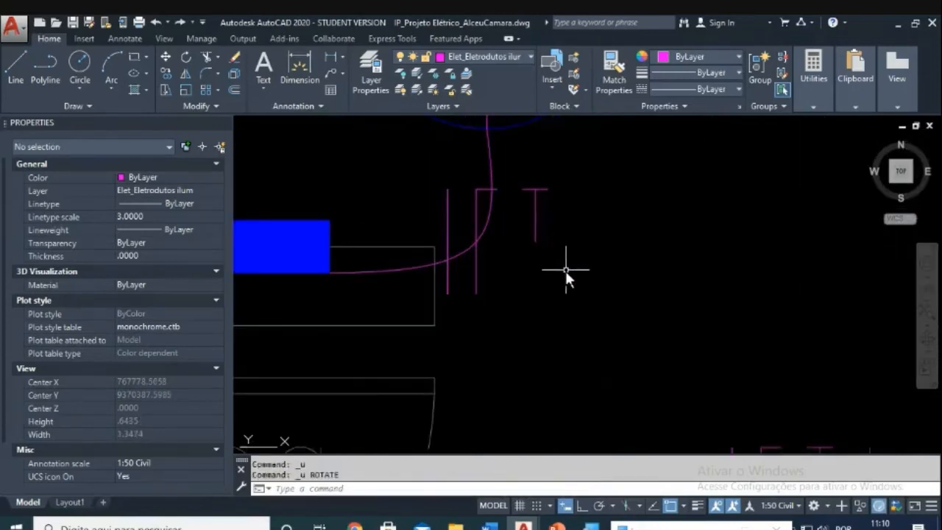
{"action": "key", "text": "ctrl+z"}
{"action": "scroll", "coordinate": [578, 295], "scroll_direction": "up", "scroll_amount": 2}
{"action": "key", "text": "Escape"}
{"action": "key", "text": "Escape"}
{"action": "type", "text": "l"}
{"action": "key", "text": "Return"}
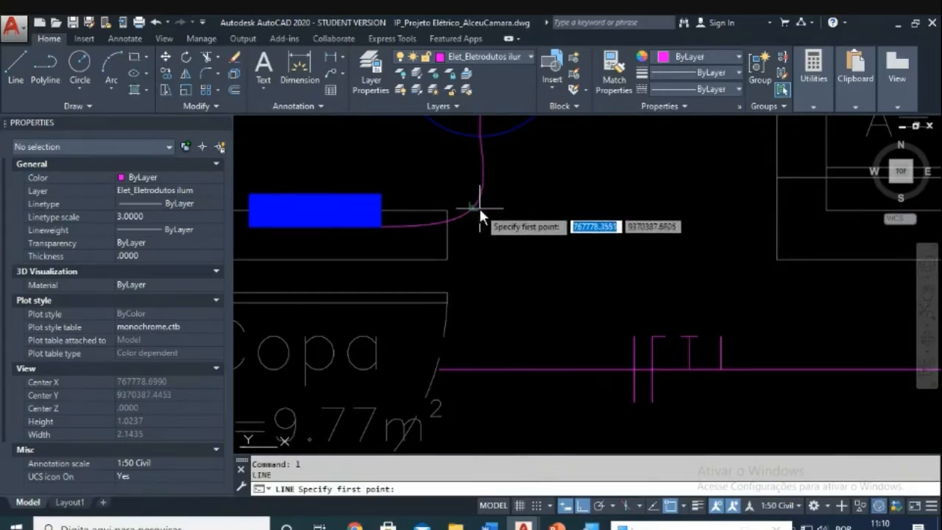
Step: Draw a diagonal guide line across the curved conduit near Copa
{"action": "left_click", "coordinate": [481, 208]}
{"action": "key", "text": "F8"}
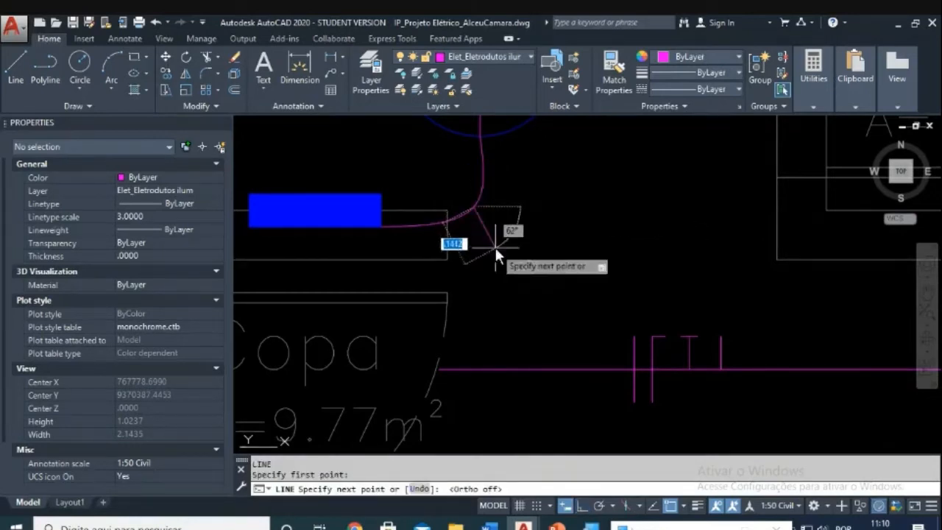
{"action": "left_click", "coordinate": [498, 253]}
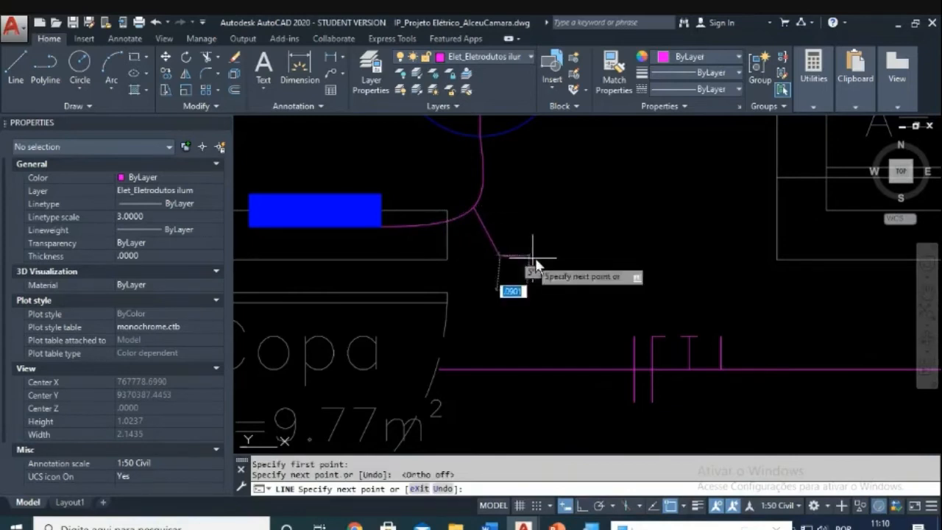
{"action": "key", "text": "Escape"}
{"action": "type", "text": "m"}
{"action": "key", "text": "Return"}
{"action": "key", "text": "Escape"}
{"action": "key", "text": "Escape"}
Step: Draw a helper circle around the tick marks on the Copa conduit
{"action": "type", "text": "c"}
{"action": "key", "text": "Return"}
{"action": "left_click", "coordinate": [633, 366]}
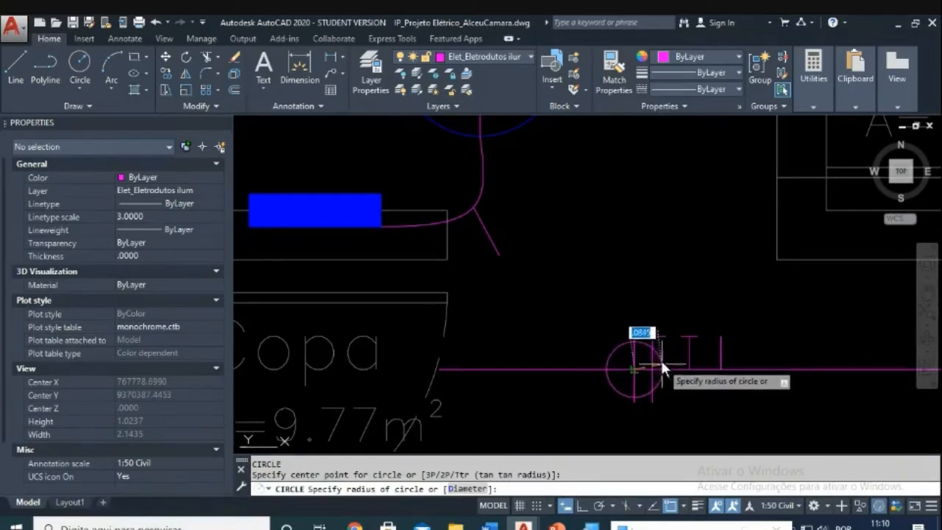
{"action": "left_click", "coordinate": [651, 340]}
{"action": "key", "text": "Escape"}
{"action": "key", "text": "Escape"}
Step: Trim the conduit back to the helper circle, then erase the circle
{"action": "type", "text": "tr"}
{"action": "key", "text": "Return"}
{"action": "left_click", "coordinate": [619, 353]}
{"action": "left_click", "coordinate": [558, 391]}
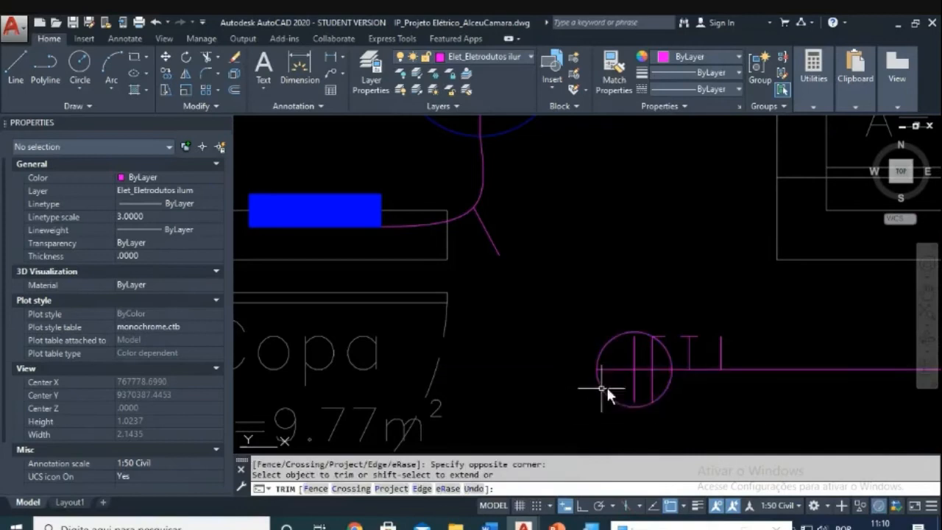
{"action": "key", "text": "Escape"}
{"action": "key", "text": "Escape"}
{"action": "type", "text": "e"}
{"action": "key", "text": "Return"}
{"action": "left_click", "coordinate": [665, 382]}
{"action": "left_click", "coordinate": [664, 397]}
{"action": "key", "text": "Return"}
{"action": "key", "text": "Escape"}
{"action": "key", "text": "Escape"}
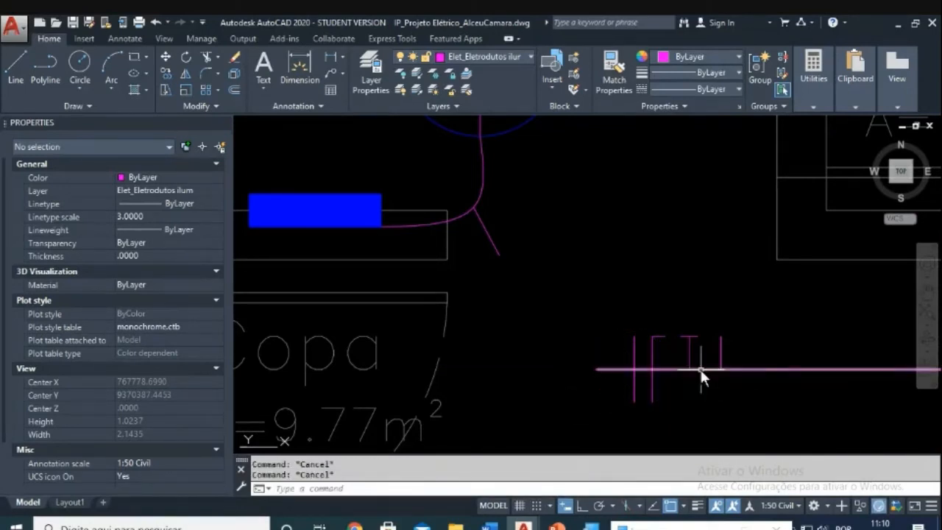
Step: Copy the seven tick marks and their conduit line onto the upper conduit run
{"action": "type", "text": "co"}
{"action": "key", "text": "Return"}
{"action": "left_click", "coordinate": [558, 289]}
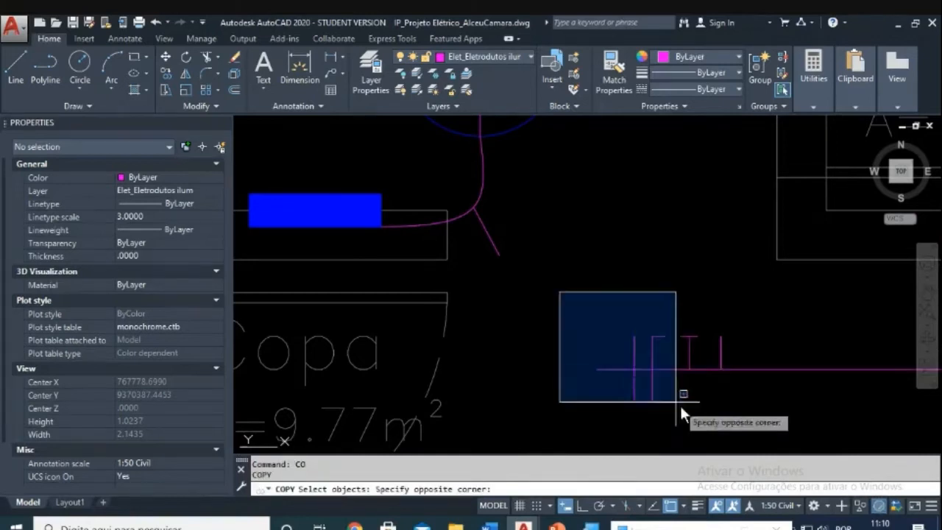
{"action": "left_click", "coordinate": [709, 438]}
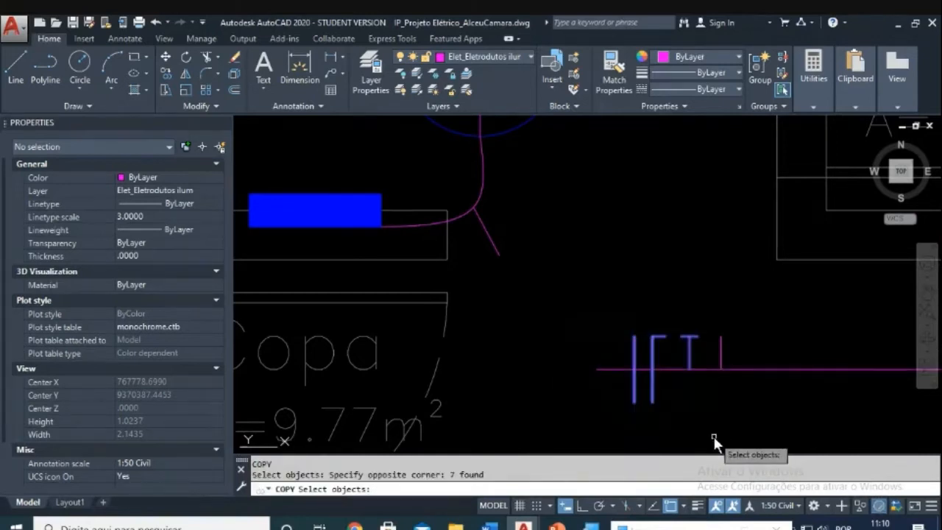
{"action": "left_click", "coordinate": [641, 368]}
{"action": "key", "text": "Return"}
{"action": "left_click", "coordinate": [595, 369]}
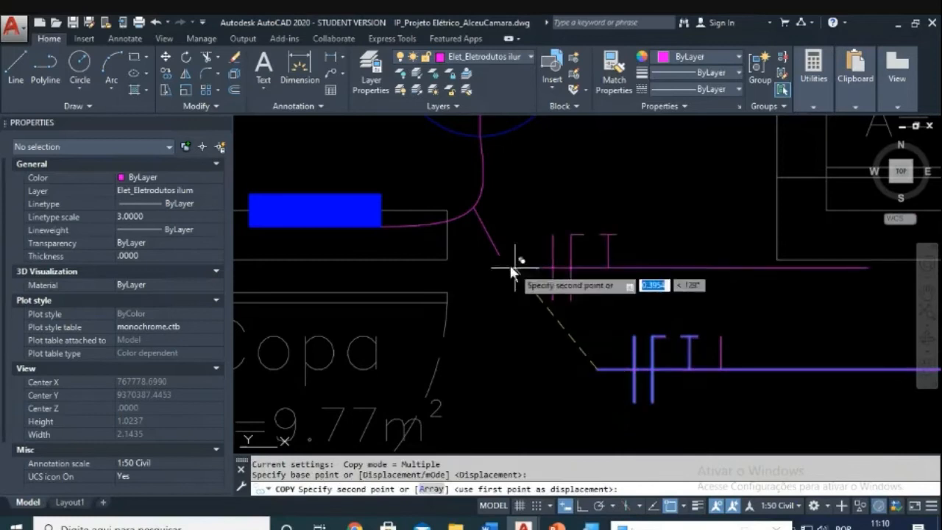
{"action": "left_click", "coordinate": [497, 252]}
{"action": "key", "text": "Escape"}
{"action": "scroll", "coordinate": [515, 239], "scroll_direction": "up", "scroll_amount": 2}
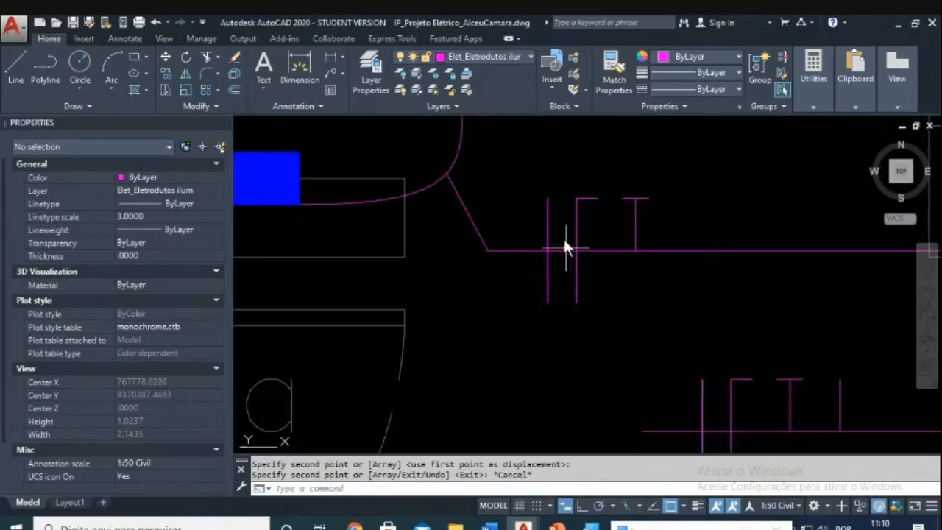
{"action": "scroll", "coordinate": [574, 236], "scroll_direction": "down", "scroll_amount": 4}
{"action": "scroll", "coordinate": [589, 269], "scroll_direction": "up", "scroll_amount": 2}
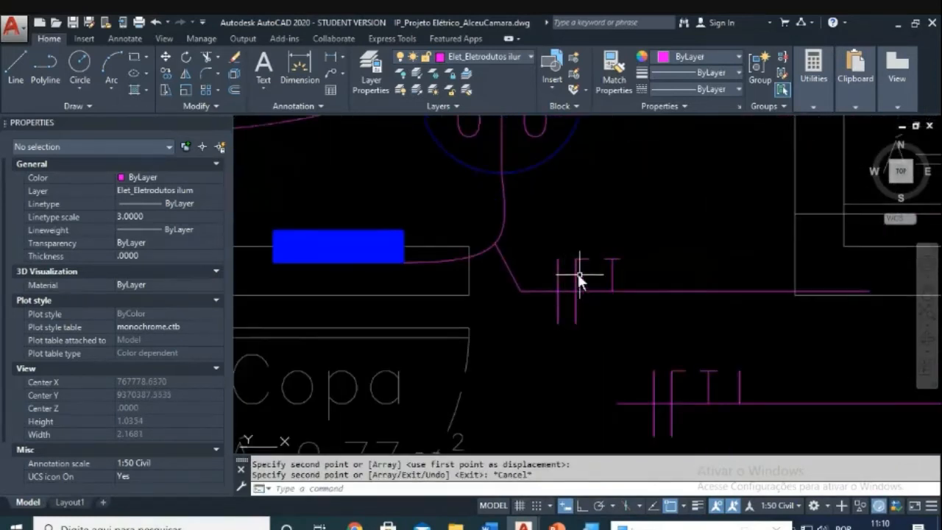
Step: Start moving the copied tick marks, then cancel and leave them in place
{"action": "type", "text": "m"}
{"action": "key", "text": "Return"}
{"action": "left_click", "coordinate": [543, 235]}
{"action": "left_click", "coordinate": [627, 341]}
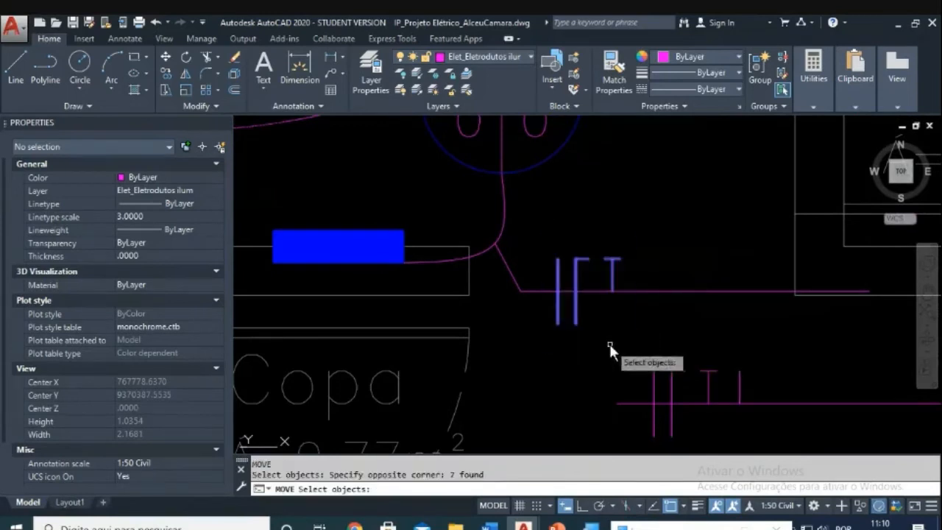
{"action": "key", "text": "Return"}
{"action": "left_click", "coordinate": [606, 341]}
{"action": "key", "text": "F8"}
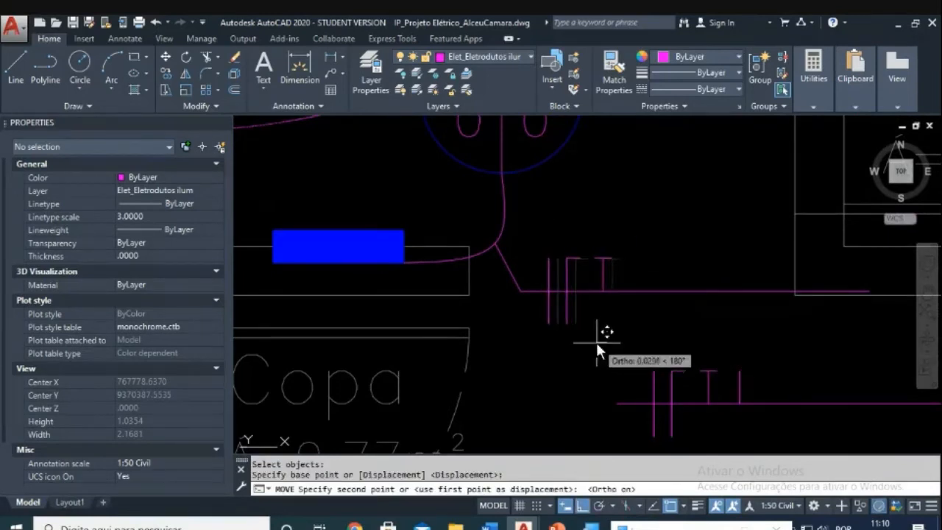
{"action": "key", "text": "Escape"}
{"action": "key", "text": "Escape"}
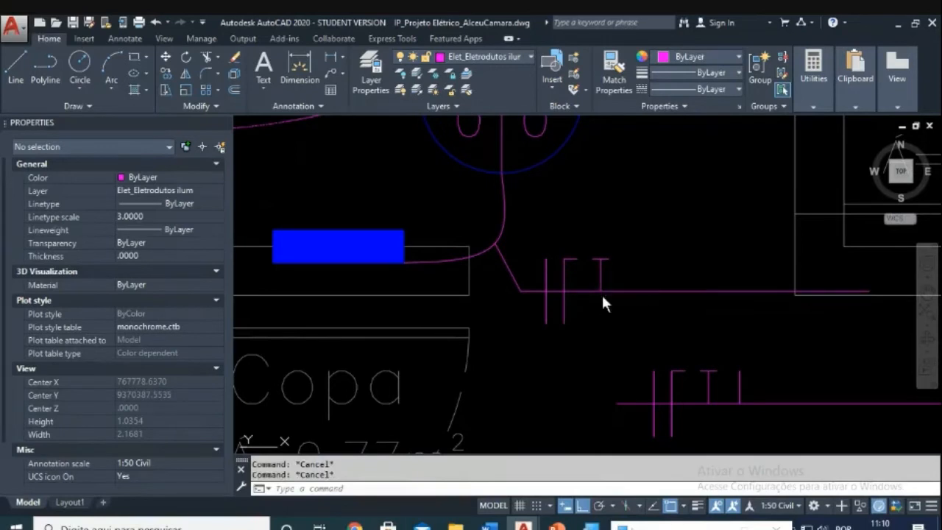
Step: Draw a helper circle on the upper conduit and try trimming against it
{"action": "type", "text": "c"}
{"action": "key", "text": "Return"}
{"action": "left_click", "coordinate": [600, 292]}
{"action": "left_click", "coordinate": [610, 310]}
{"action": "key", "text": "Escape"}
{"action": "key", "text": "Escape"}
{"action": "type", "text": "tr"}
{"action": "key", "text": "Return"}
{"action": "left_click", "coordinate": [615, 302]}
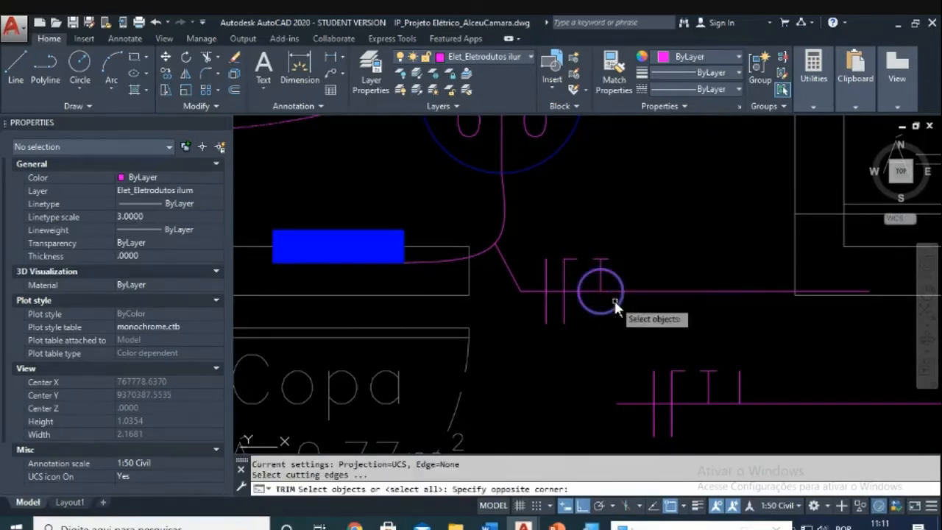
{"action": "left_click", "coordinate": [613, 298]}
{"action": "key", "text": "Return"}
{"action": "key", "text": "Escape"}
{"action": "key", "text": "Escape"}
Step: Erase the helper circle from the upper conduit
{"action": "type", "text": "e"}
{"action": "key", "text": "Return"}
{"action": "left_click", "coordinate": [619, 303]}
{"action": "key", "text": "Return"}
{"action": "key", "text": "Escape"}
{"action": "scroll", "coordinate": [632, 306], "scroll_direction": "down", "scroll_amount": 3}
{"action": "scroll", "coordinate": [607, 304], "scroll_direction": "up", "scroll_amount": 2}
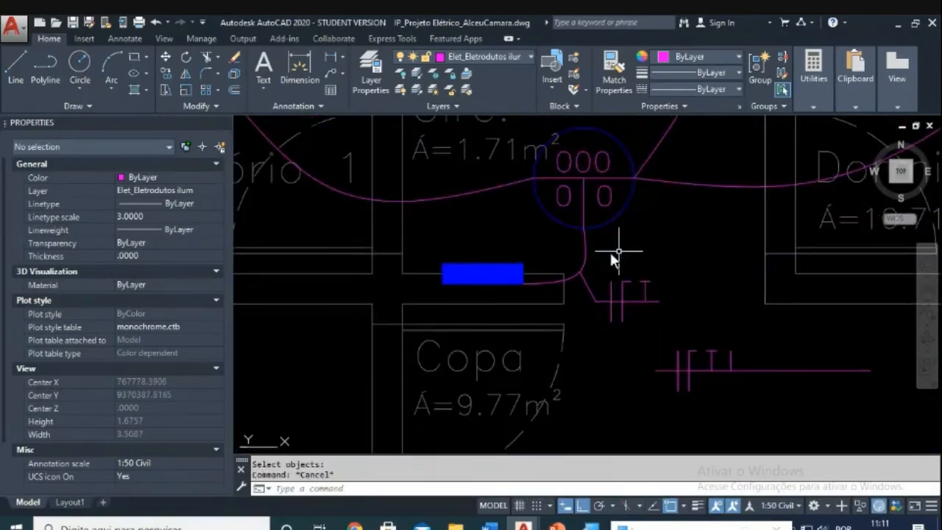
{"action": "scroll", "coordinate": [622, 268], "scroll_direction": "up", "scroll_amount": 2}
{"action": "key", "text": "Escape"}
{"action": "type", "text": "co"}
{"action": "key", "text": "Return"}
Step: Inspect the legend's Circuito correspondente text and the circuit number 0 in its symbol
{"action": "scroll", "coordinate": [621, 248], "scroll_direction": "down", "scroll_amount": 1}
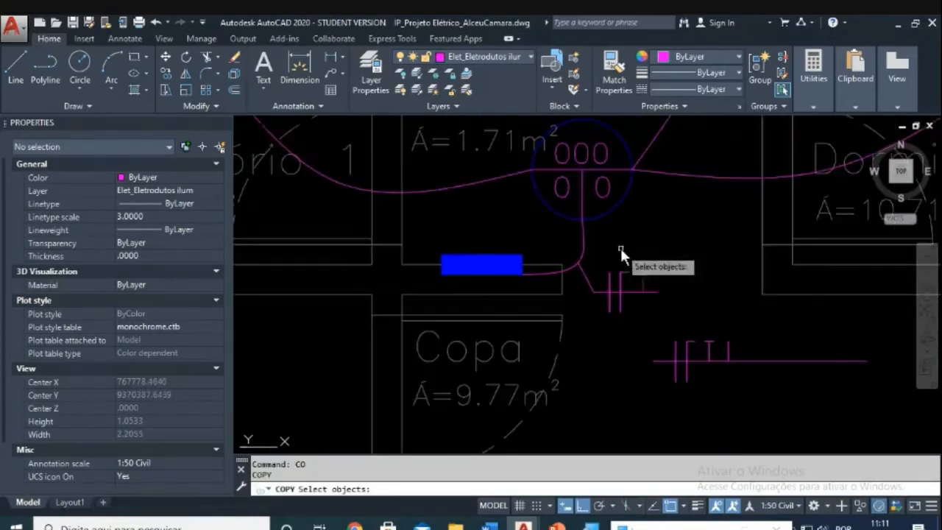
{"action": "scroll", "coordinate": [617, 298], "scroll_direction": "down", "scroll_amount": 3}
{"action": "middle_click_drag", "start_coordinate": [620, 314], "coordinate": [676, 176]}
{"action": "scroll", "coordinate": [559, 327], "scroll_direction": "down", "scroll_amount": 3}
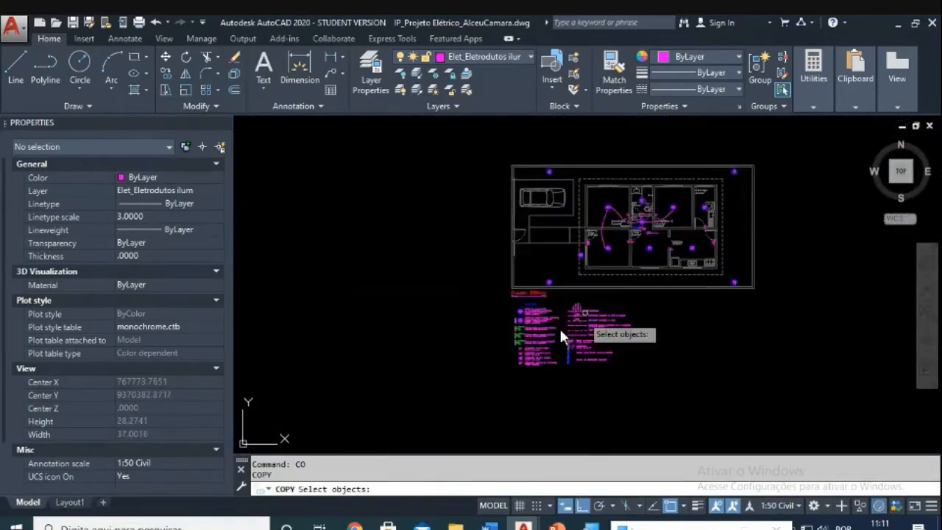
{"action": "scroll", "coordinate": [503, 317], "scroll_direction": "up", "scroll_amount": 3}
{"action": "scroll", "coordinate": [635, 360], "scroll_direction": "up", "scroll_amount": 1}
{"action": "key", "text": "Escape"}
{"action": "key", "text": "Escape"}
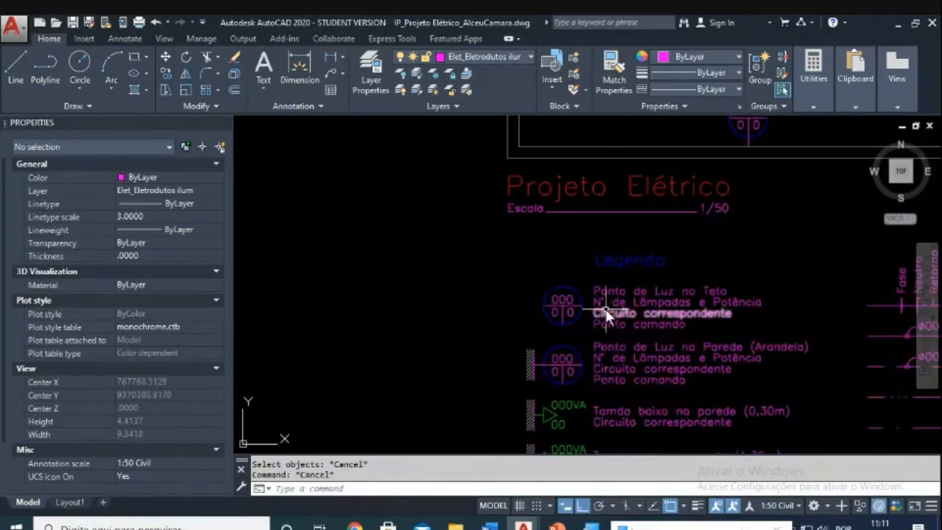
{"action": "left_click", "coordinate": [605, 310]}
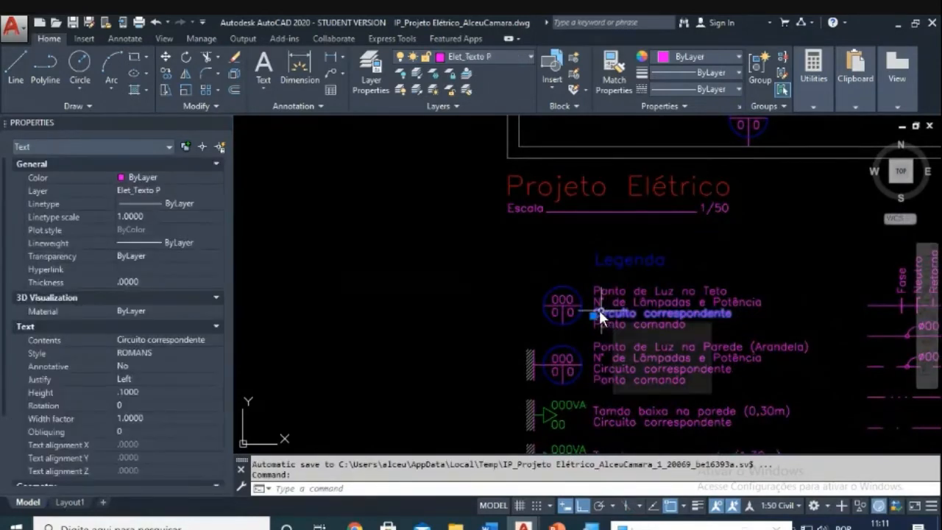
{"action": "key", "text": "Escape"}
{"action": "key", "text": "Escape"}
{"action": "scroll", "coordinate": [582, 309], "scroll_direction": "up", "scroll_amount": 4}
{"action": "left_click", "coordinate": [573, 317]}
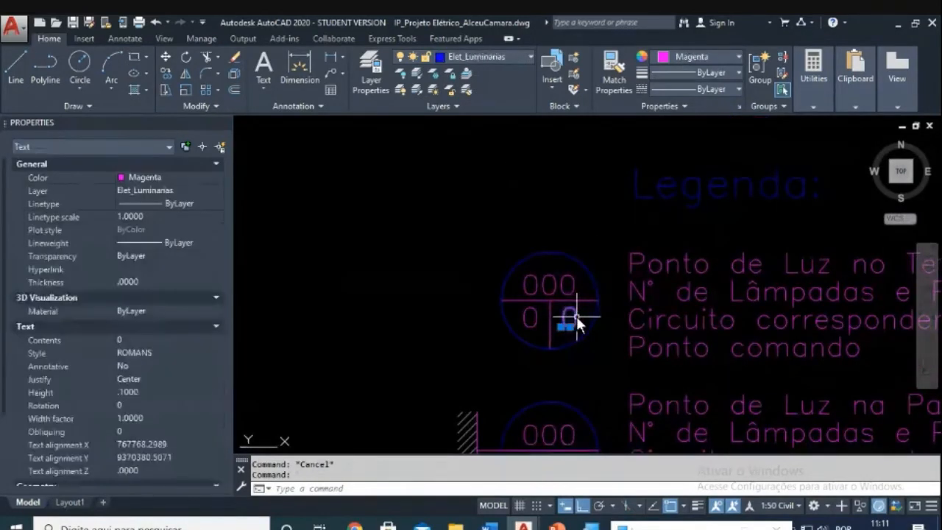
{"action": "key", "text": "Escape"}
{"action": "scroll", "coordinate": [578, 317], "scroll_direction": "down", "scroll_amount": 2}
{"action": "scroll", "coordinate": [587, 370], "scroll_direction": "up", "scroll_amount": 3}
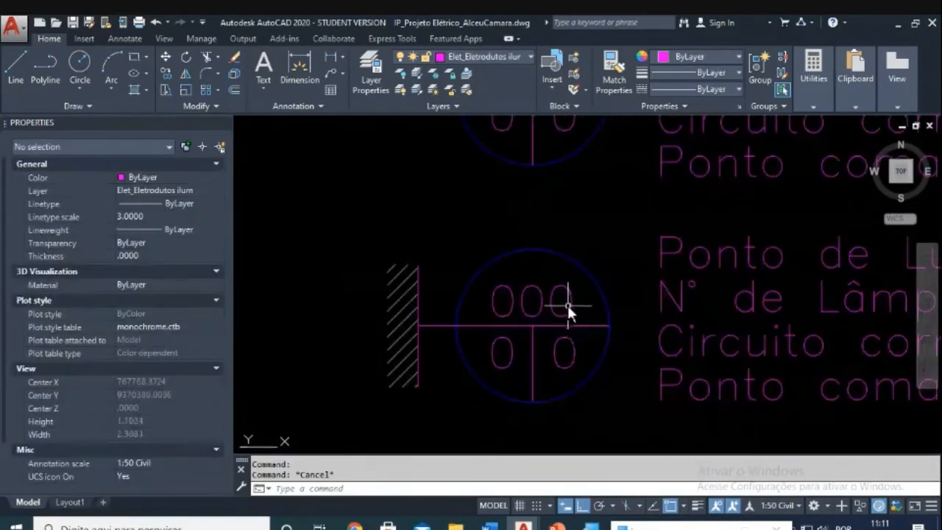
{"action": "left_click", "coordinate": [575, 354]}
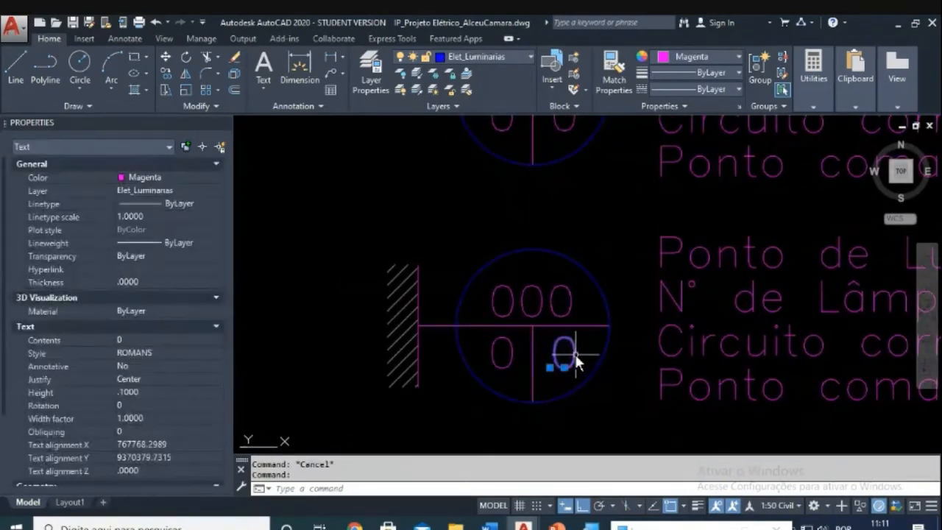
{"action": "key", "text": "Escape"}
Step: Copy the circuit number 0 from the legend to just above the conduit's tick marks
{"action": "type", "text": "co"}
{"action": "key", "text": "Return"}
{"action": "left_click", "coordinate": [574, 355]}
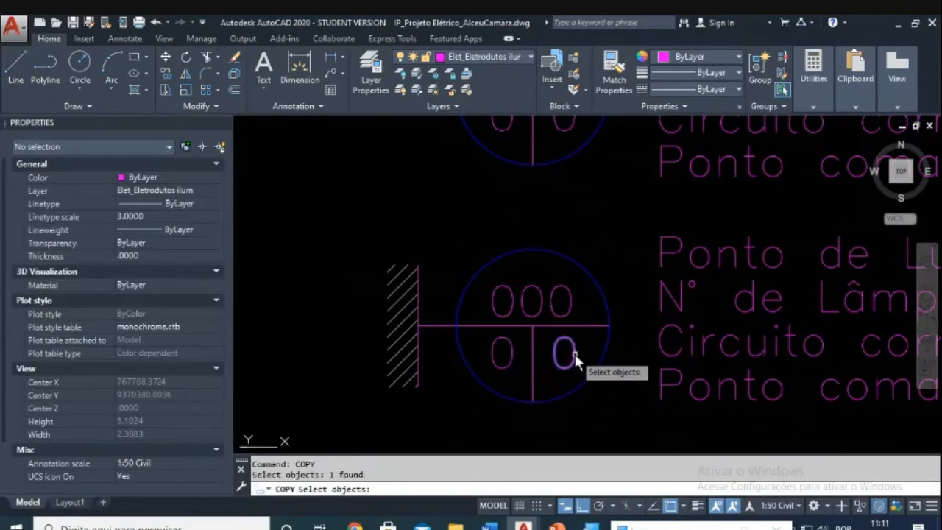
{"action": "key", "text": "Return"}
{"action": "left_click", "coordinate": [570, 353]}
{"action": "scroll", "coordinate": [594, 274], "scroll_direction": "down", "scroll_amount": 5}
{"action": "middle_click_drag", "start_coordinate": [594, 270], "coordinate": [518, 452]}
{"action": "middle_click_drag", "start_coordinate": [722, 241], "coordinate": [528, 422]}
{"action": "middle_click_drag", "start_coordinate": [679, 343], "coordinate": [489, 358]}
{"action": "scroll", "coordinate": [597, 310], "scroll_direction": "up", "scroll_amount": 8}
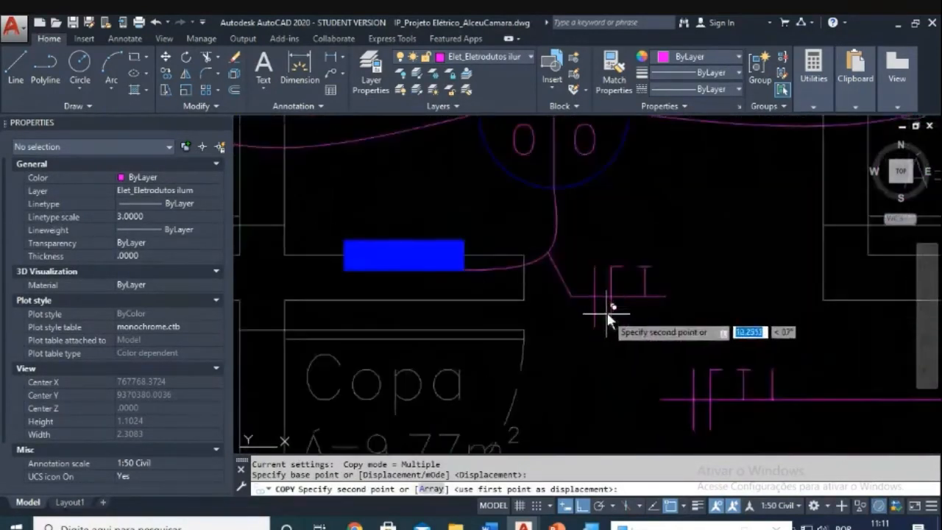
{"action": "scroll", "coordinate": [605, 252], "scroll_direction": "up", "scroll_amount": 2}
{"action": "key", "text": "F8"}
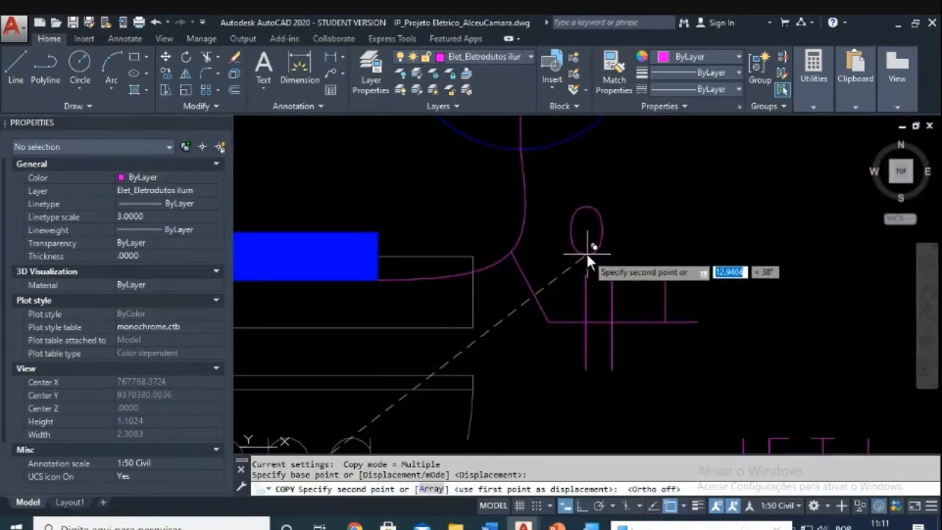
{"action": "left_click", "coordinate": [586, 252]}
{"action": "key", "text": "Escape"}
Step: Put the copied 0 text on the Elet_Eletrodutos ilum layer
{"action": "left_click", "coordinate": [600, 268]}
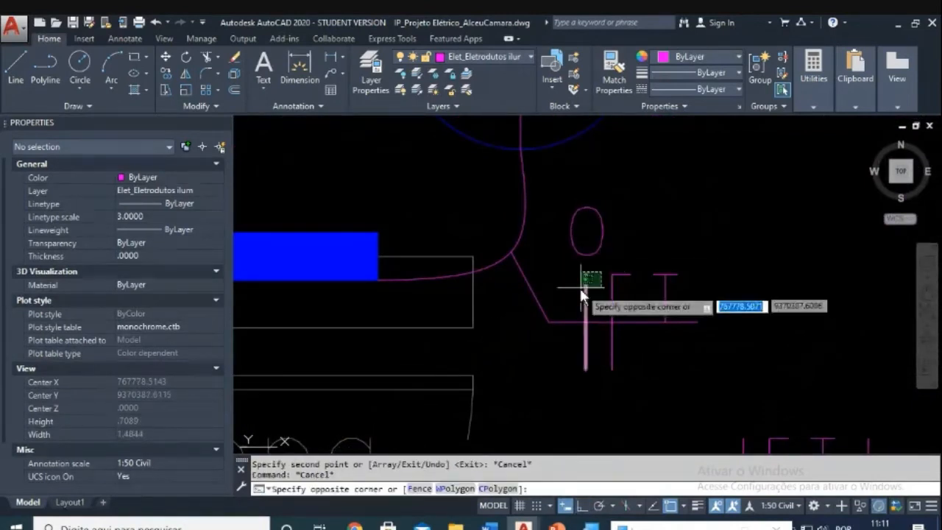
{"action": "left_click", "coordinate": [580, 287]}
{"action": "key", "text": "Escape"}
{"action": "left_click", "coordinate": [595, 246]}
{"action": "left_click", "coordinate": [588, 243]}
{"action": "key", "text": "Escape"}
{"action": "key", "text": "Escape"}
{"action": "left_click", "coordinate": [608, 247]}
{"action": "left_click", "coordinate": [592, 234]}
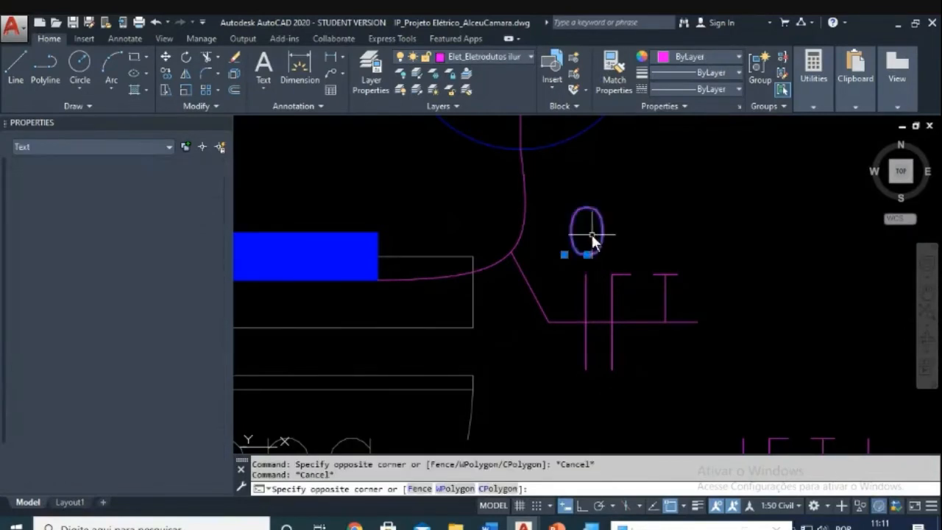
{"action": "left_click", "coordinate": [527, 56]}
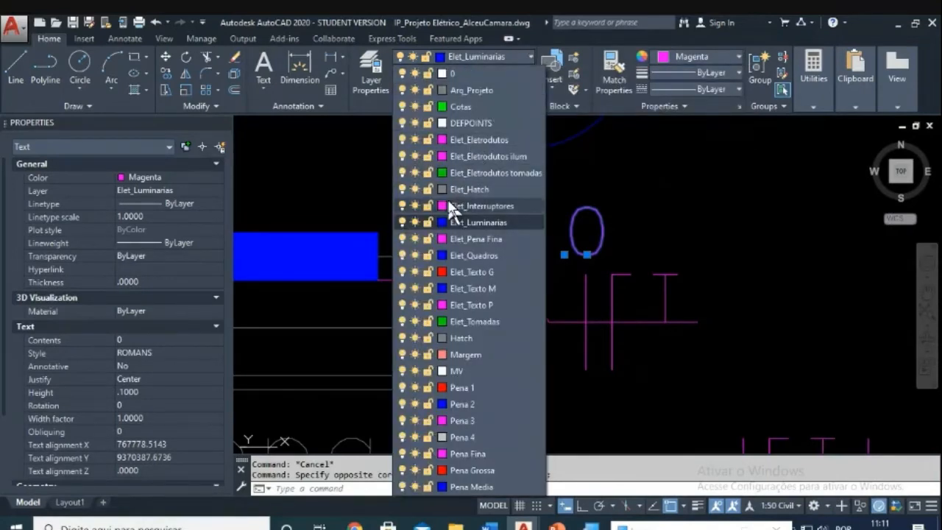
{"action": "left_click", "coordinate": [454, 156]}
{"action": "key", "text": "Escape"}
{"action": "key", "text": "Escape"}
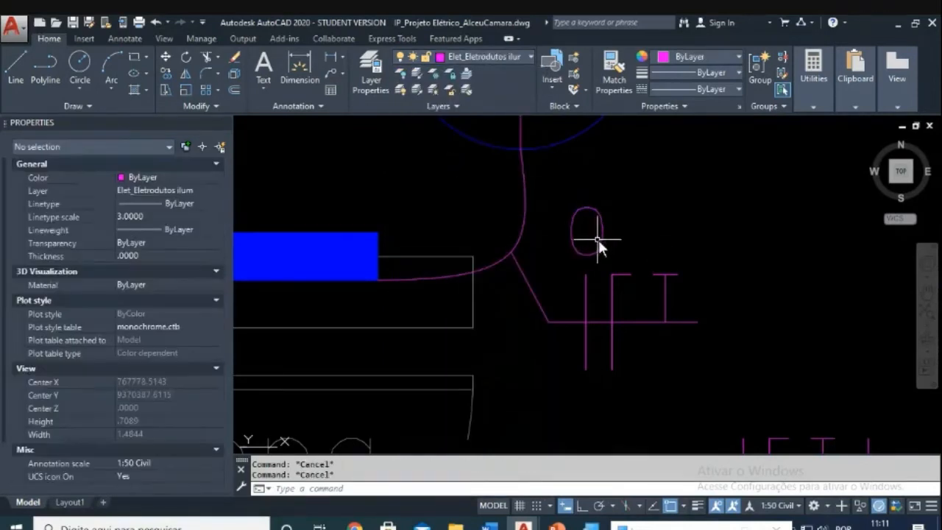
Step: Reselect the copied 0 to confirm its layer is Elet_Eletrodutos ilum
{"action": "left_click", "coordinate": [598, 237]}
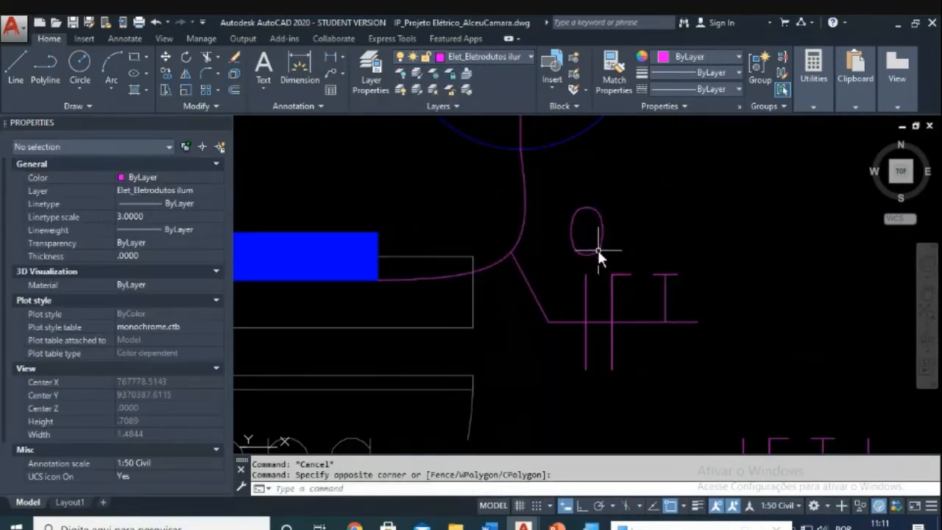
{"action": "left_click", "coordinate": [597, 249]}
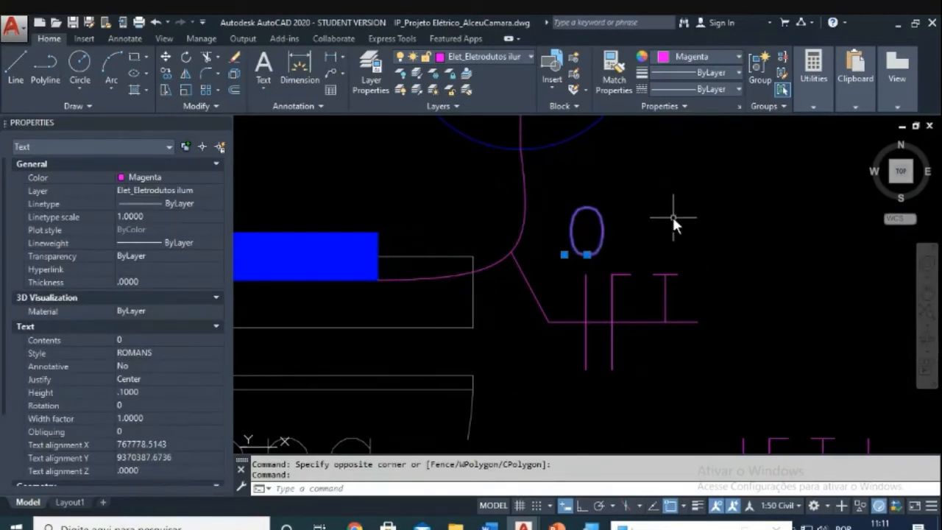
{"action": "key", "text": "Escape"}
{"action": "key", "text": "Escape"}
{"action": "scroll", "coordinate": [666, 228], "scroll_direction": "down", "scroll_amount": 2}
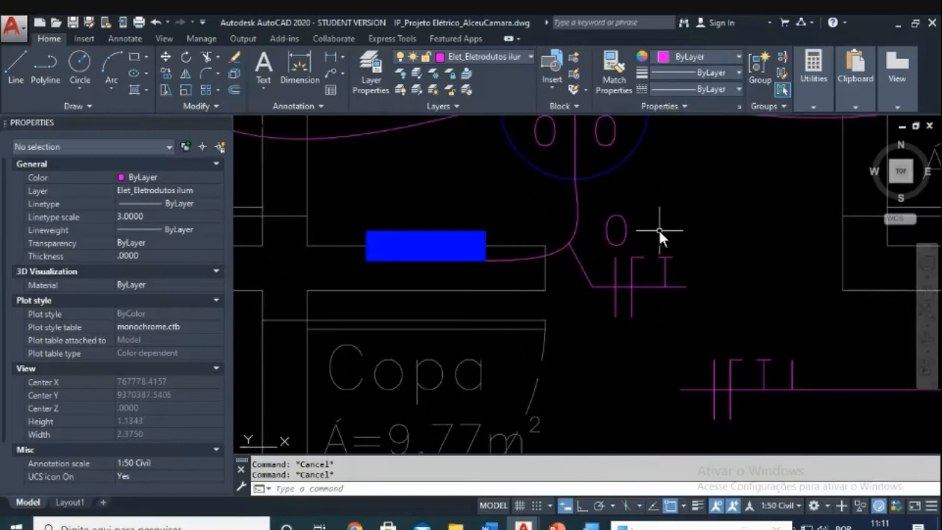
{"action": "scroll", "coordinate": [659, 230], "scroll_direction": "down", "scroll_amount": 3}
{"action": "scroll", "coordinate": [624, 228], "scroll_direction": "up", "scroll_amount": 2}
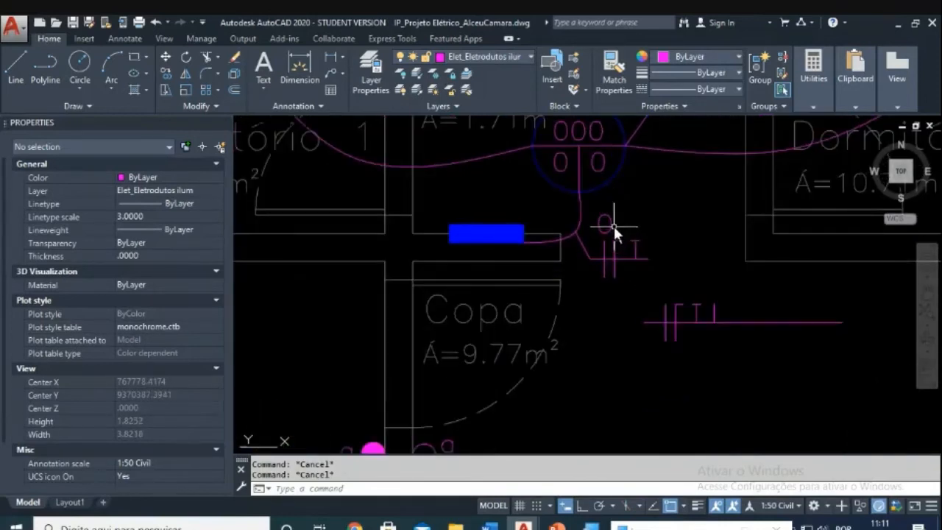
{"action": "left_click", "coordinate": [610, 224]}
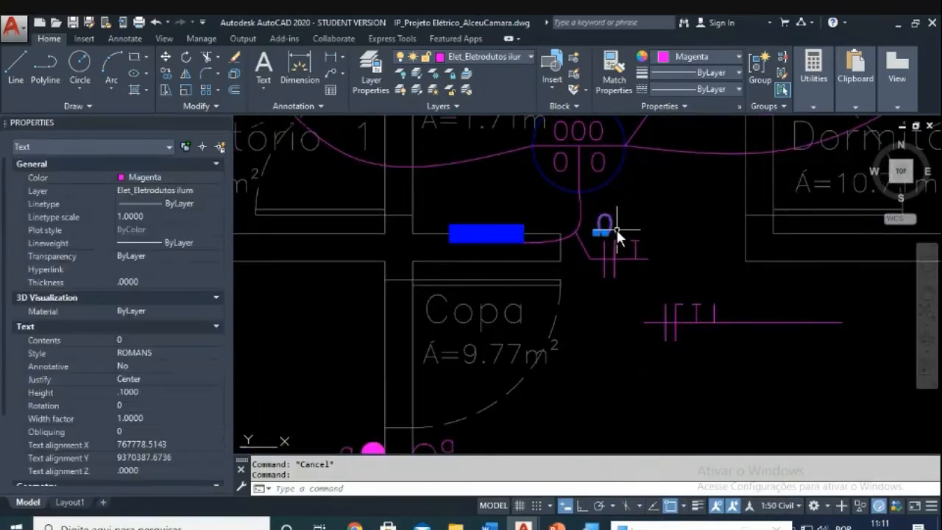
Step: Check that the 0 circuit label is ROMANS text with height 0.1000
{"action": "key", "text": "Escape"}
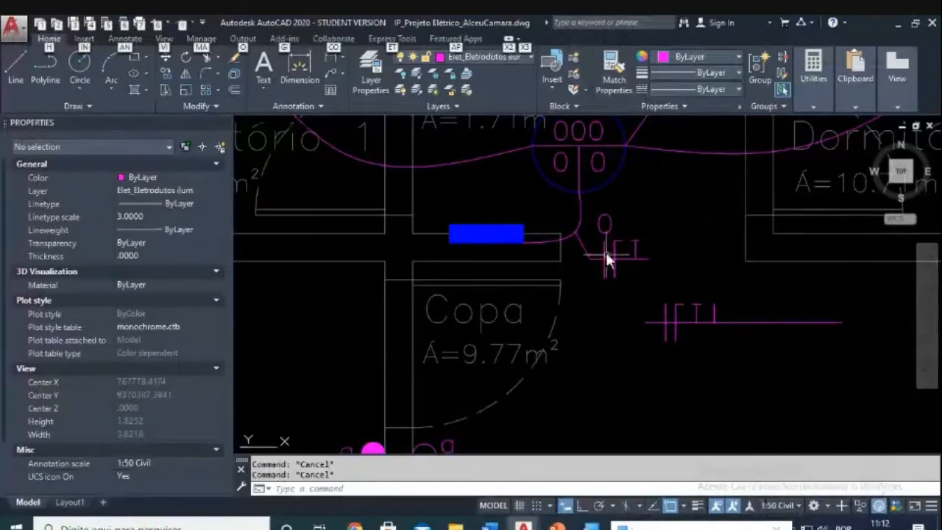
{"action": "scroll", "coordinate": [606, 256], "scroll_direction": "up", "scroll_amount": 2}
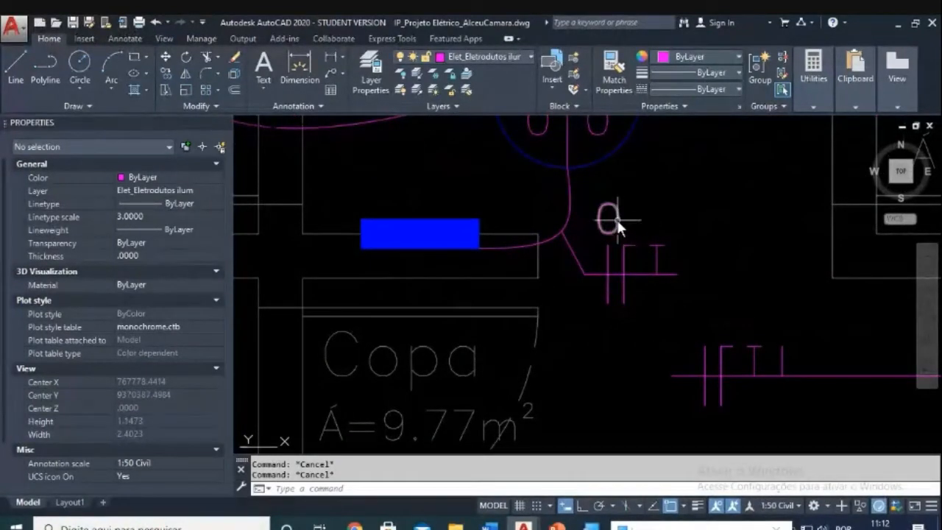
{"action": "left_click", "coordinate": [617, 219]}
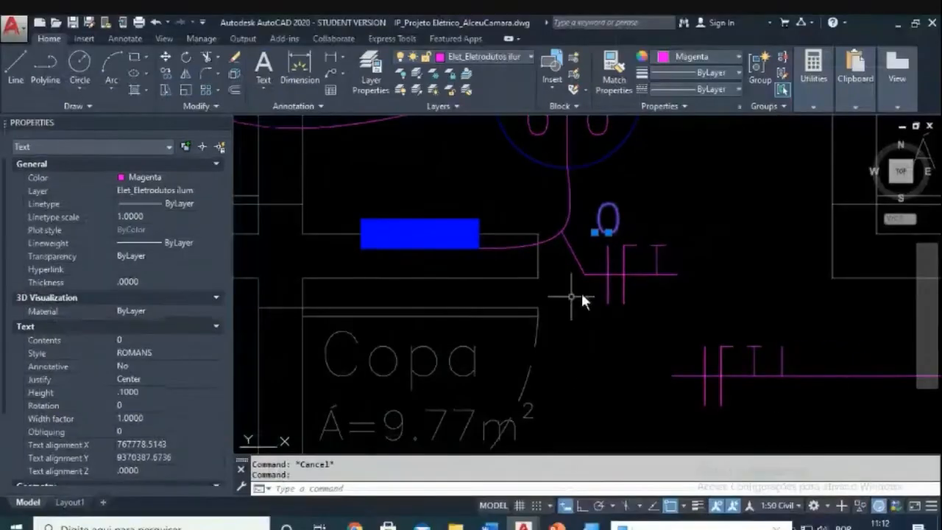
Step: Bring up the Windows Start menu and scroll its app list to Calculadora
{"action": "key", "text": "Escape"}
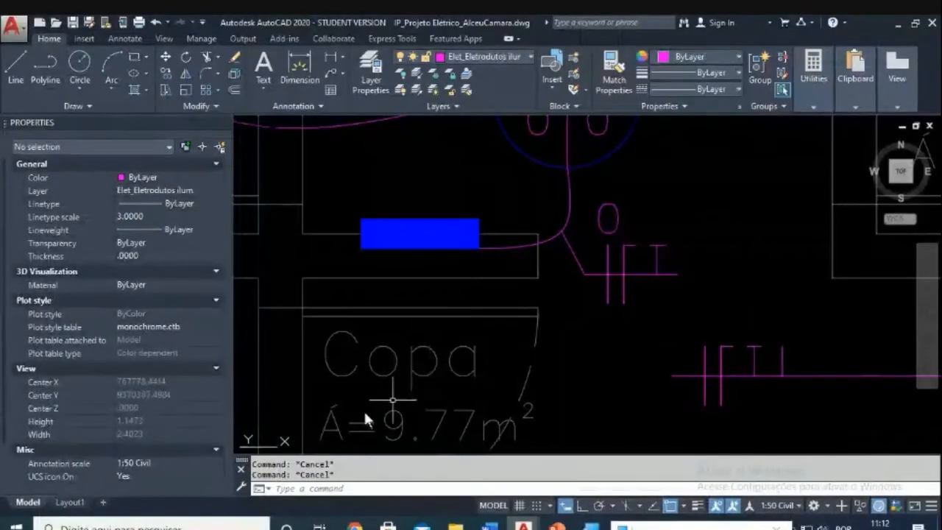
{"action": "left_click", "coordinate": [27, 525]}
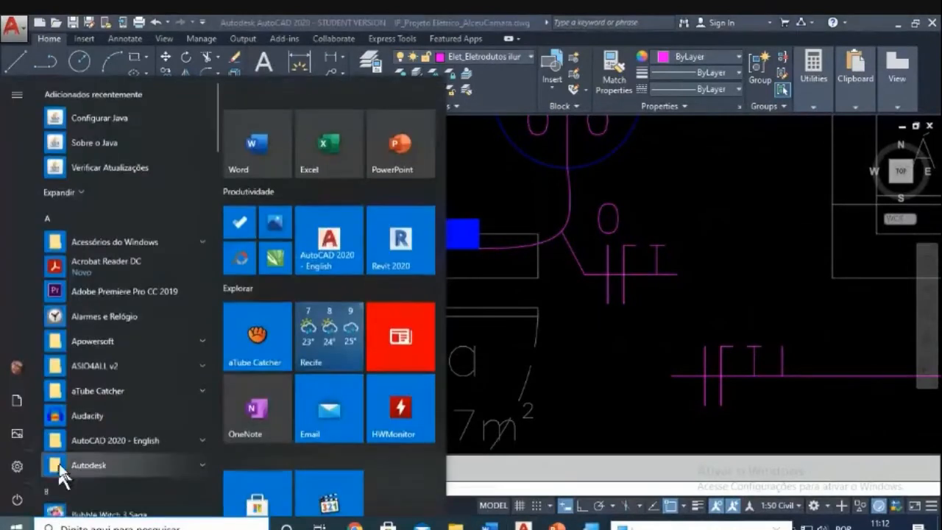
{"action": "scroll", "coordinate": [88, 450], "scroll_direction": "down", "scroll_amount": 5}
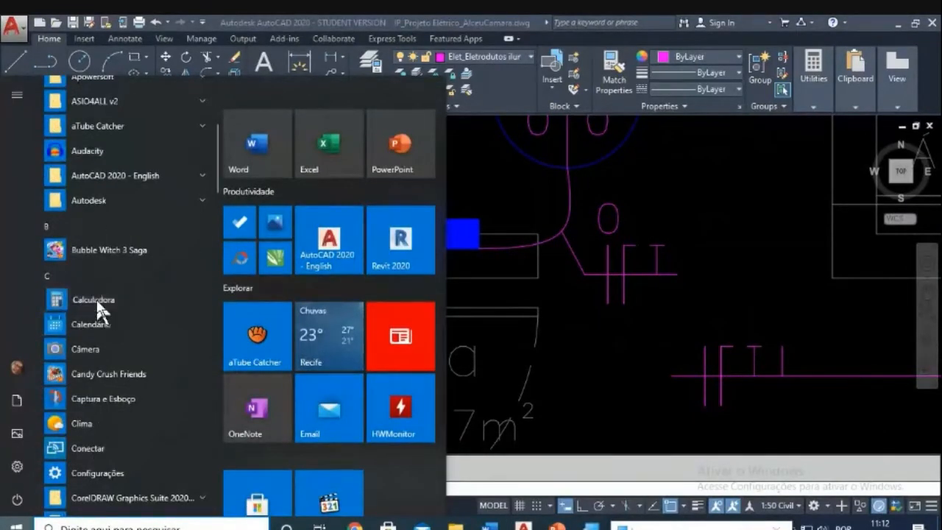
Step: Compute 0,002 × 50 = 0,1 in Windows Calculator, then close the calculator
{"action": "left_click", "coordinate": [96, 299]}
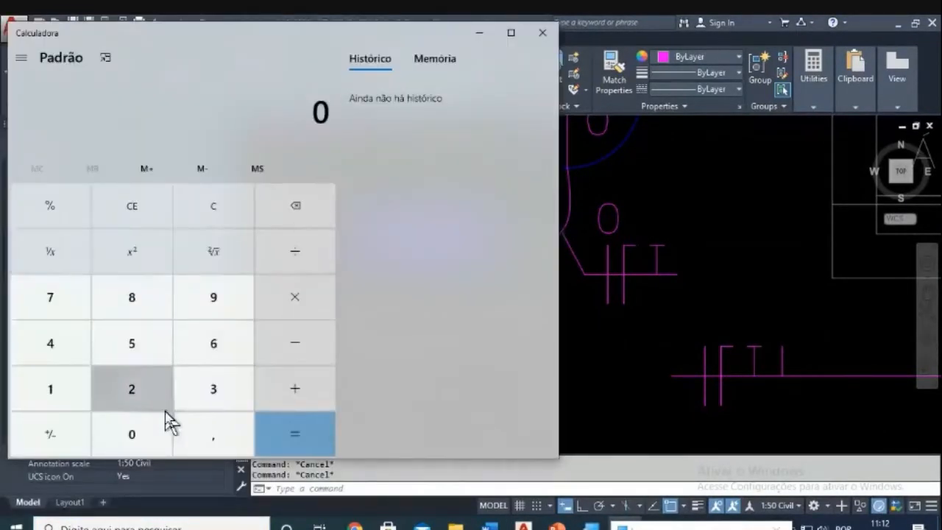
{"action": "left_click", "coordinate": [203, 440]}
{"action": "left_click", "coordinate": [164, 436]}
{"action": "left_click", "coordinate": [159, 427]}
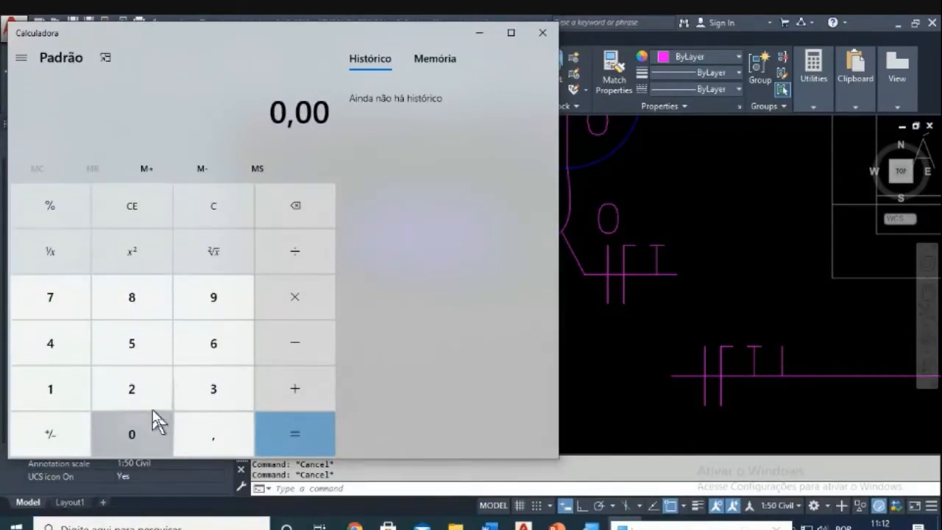
{"action": "left_click", "coordinate": [147, 400]}
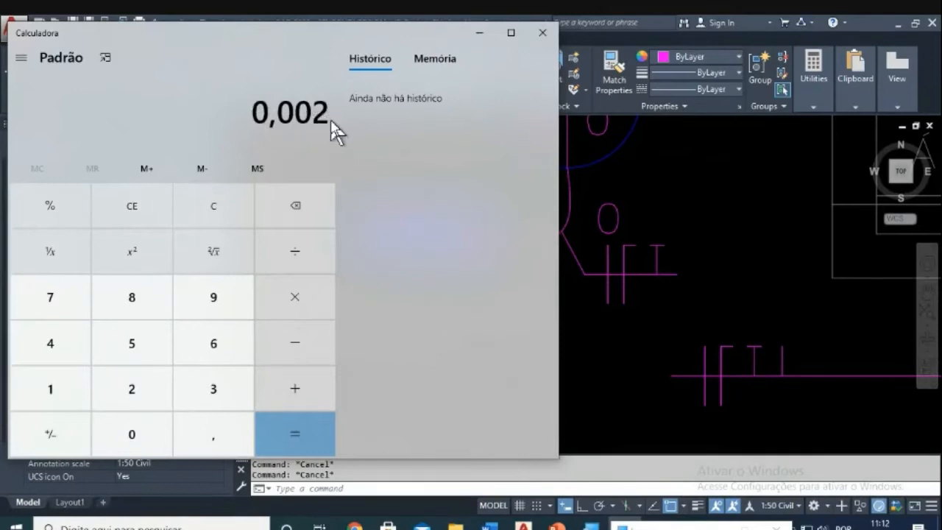
{"action": "left_click", "coordinate": [292, 307]}
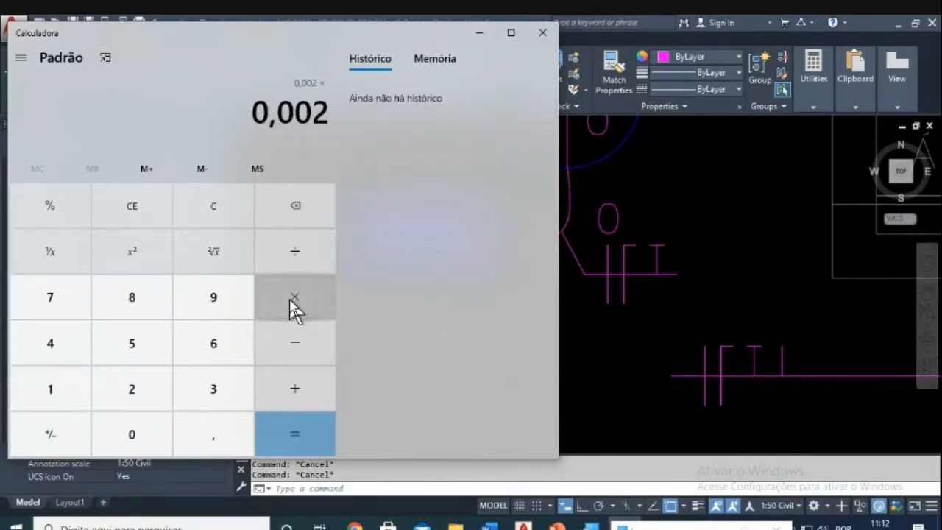
{"action": "left_click", "coordinate": [138, 344]}
{"action": "left_click", "coordinate": [136, 437]}
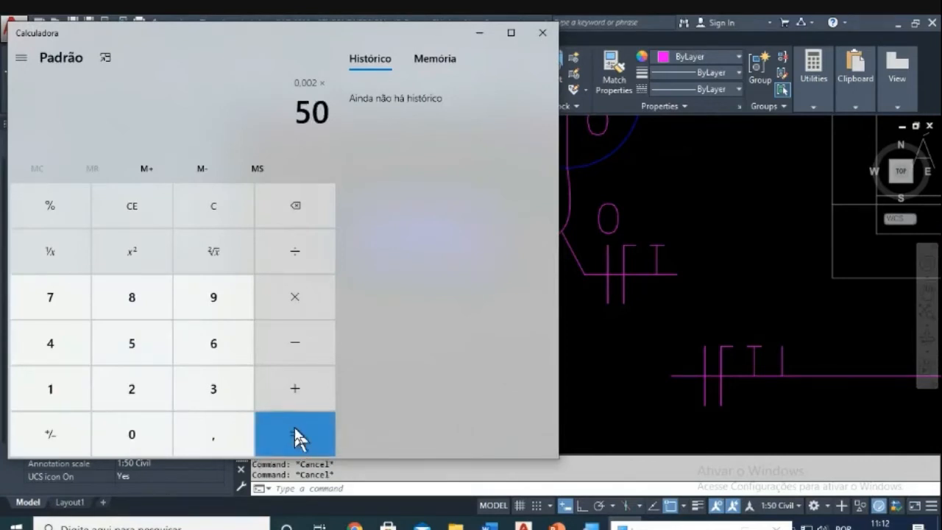
{"action": "left_click", "coordinate": [299, 435]}
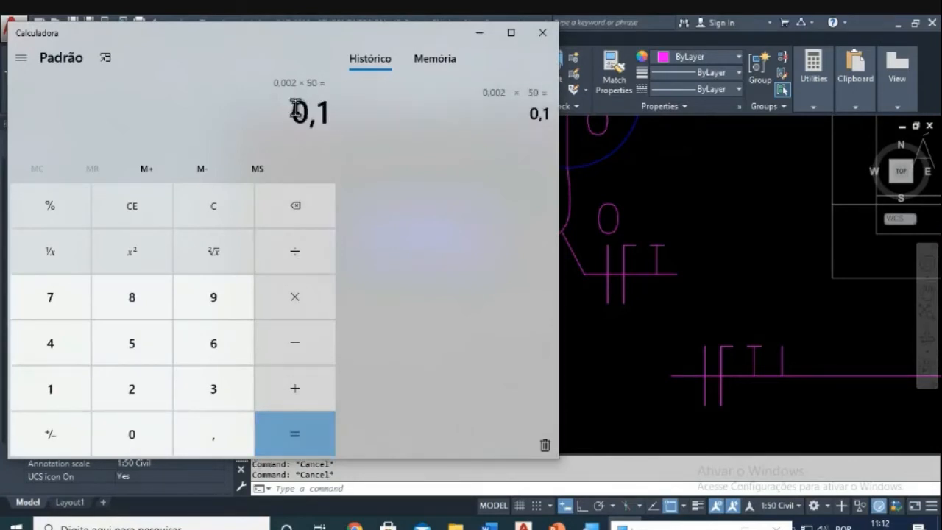
{"action": "left_click", "coordinate": [542, 34]}
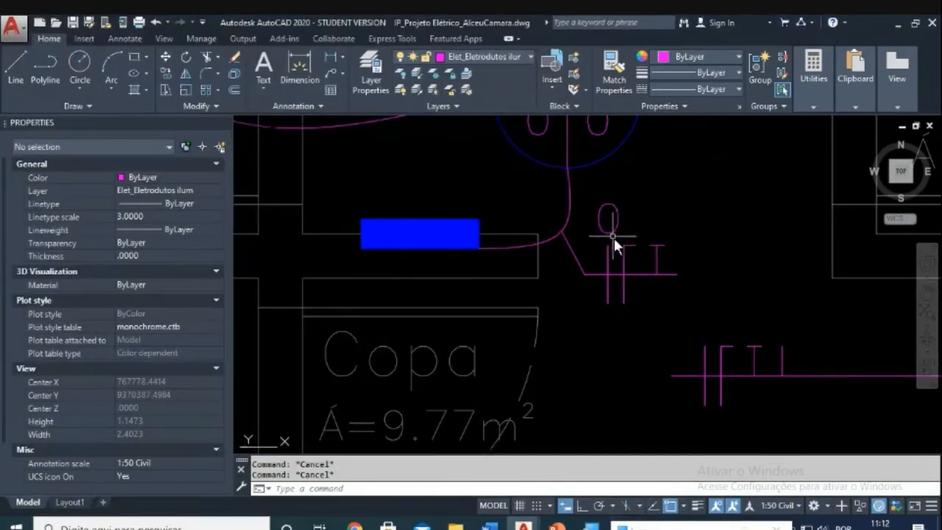
Step: Move the conduit beside Copa, its tick marks and the 0 text onto the Elet_Eletrodutos ilum layer
{"action": "mouse_move", "coordinate": [599, 229]}
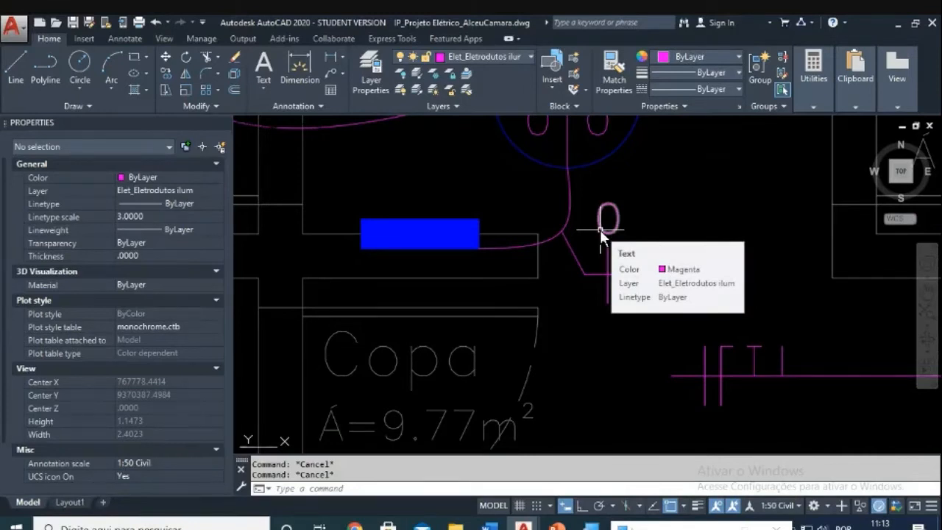
{"action": "left_click", "coordinate": [623, 221]}
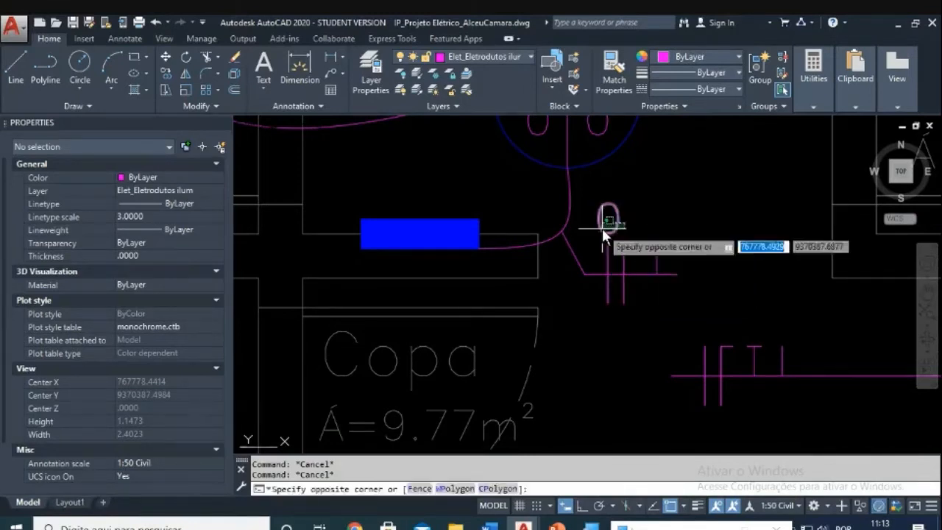
{"action": "left_click", "coordinate": [601, 228]}
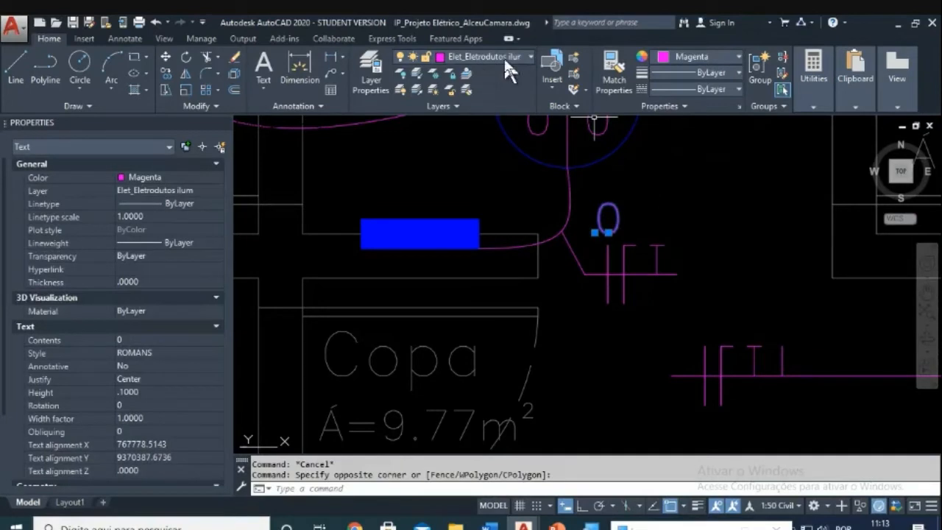
{"action": "key", "text": "Escape"}
{"action": "key", "text": "Escape"}
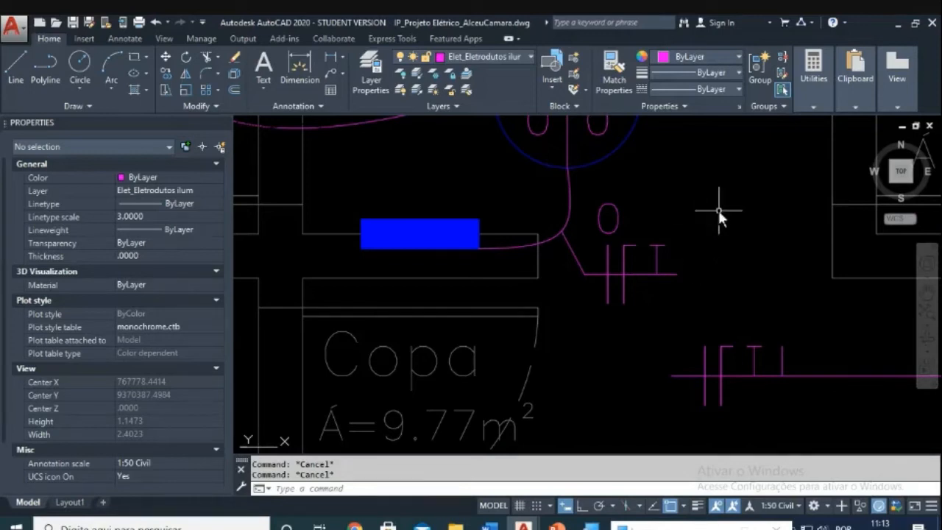
{"action": "left_click", "coordinate": [721, 187]}
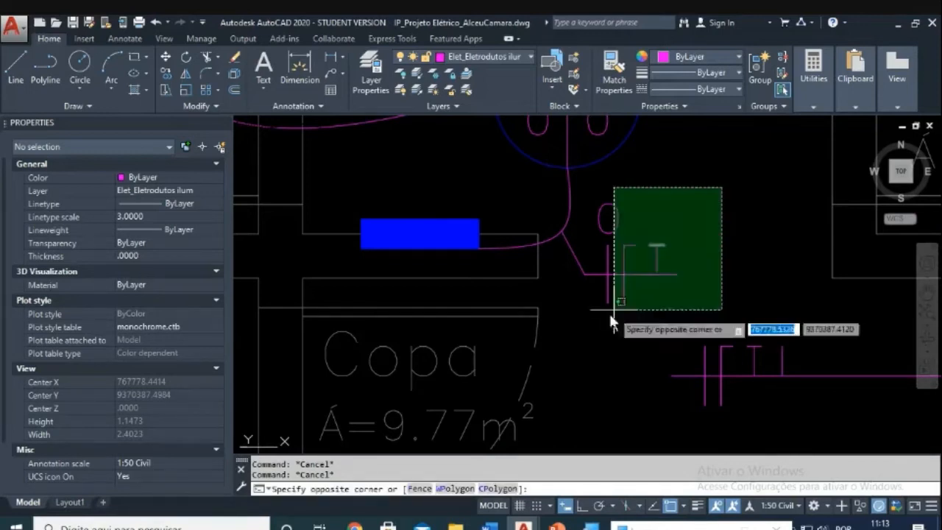
{"action": "left_click", "coordinate": [581, 324]}
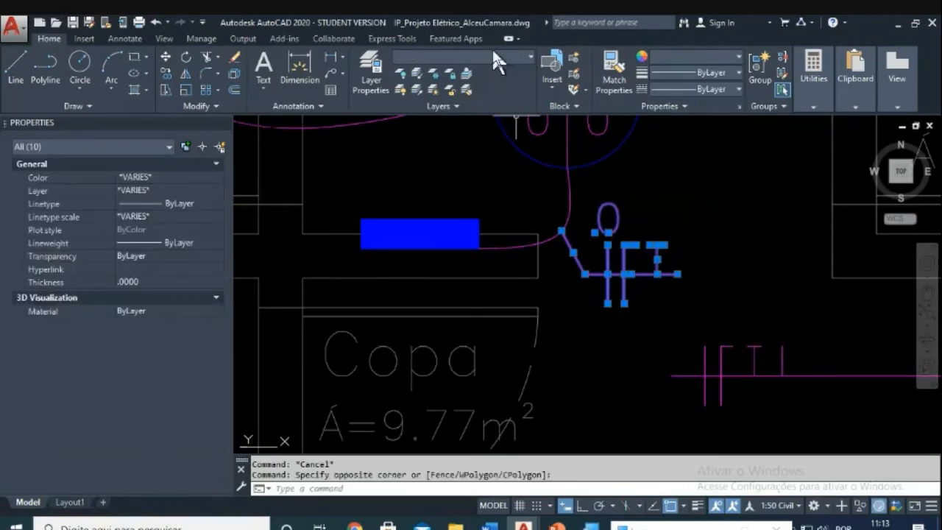
{"action": "left_click", "coordinate": [531, 56]}
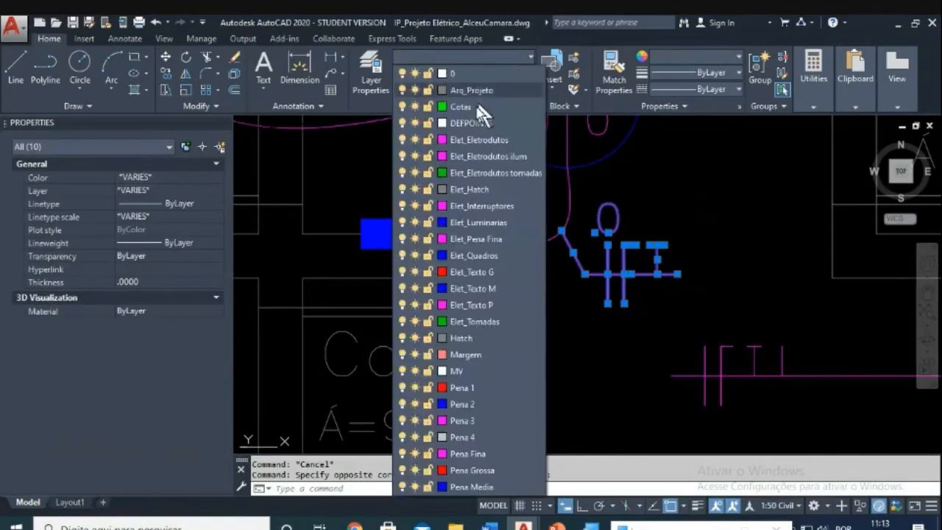
{"action": "left_click", "coordinate": [475, 156]}
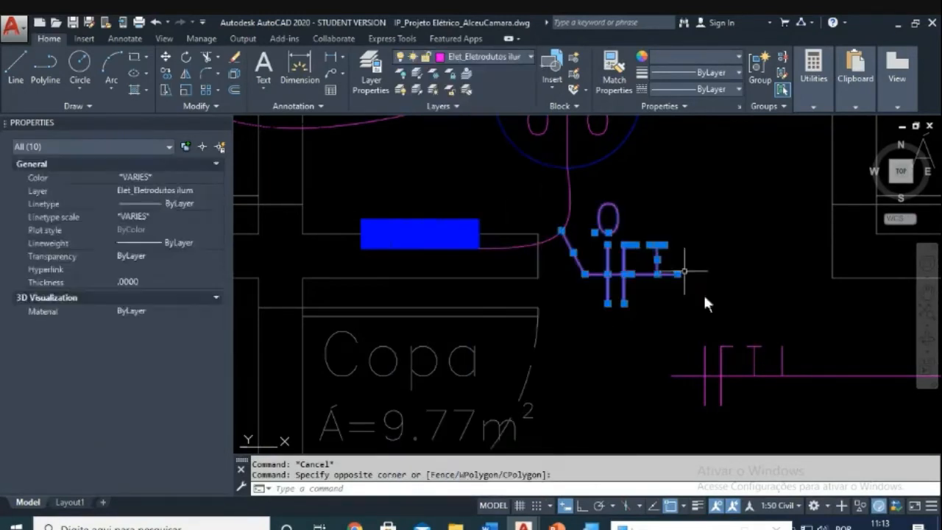
{"action": "key", "text": "Escape"}
Step: Pan to the lower conduit run and begin erasing objects there with a window
{"action": "middle_click_drag", "start_coordinate": [685, 298], "coordinate": [630, 267]}
{"action": "type", "text": "e"}
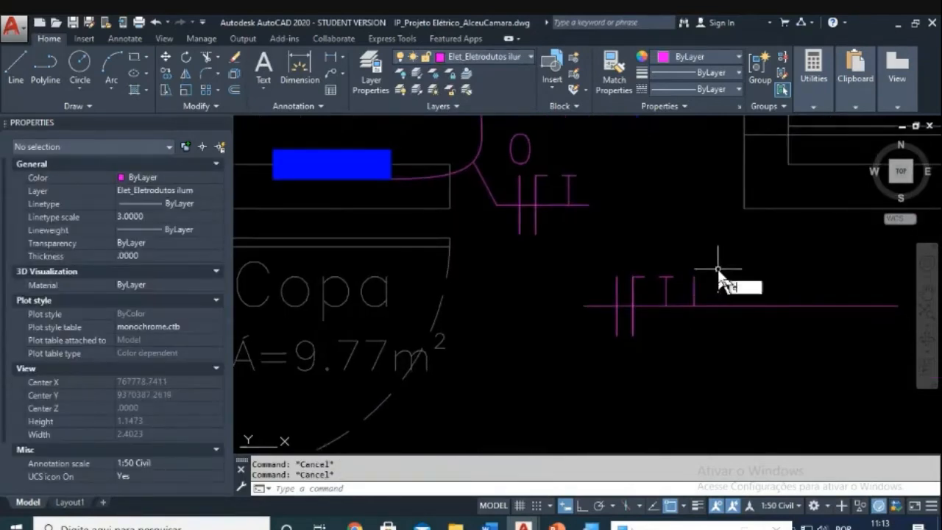
{"action": "key", "text": "Return"}
{"action": "left_click", "coordinate": [710, 273]}
Step: Erase the windowed objects at the lower conduit run
{"action": "left_click", "coordinate": [587, 350]}
{"action": "key", "text": "Return"}
{"action": "scroll", "coordinate": [588, 270], "scroll_direction": "down", "scroll_amount": 3}
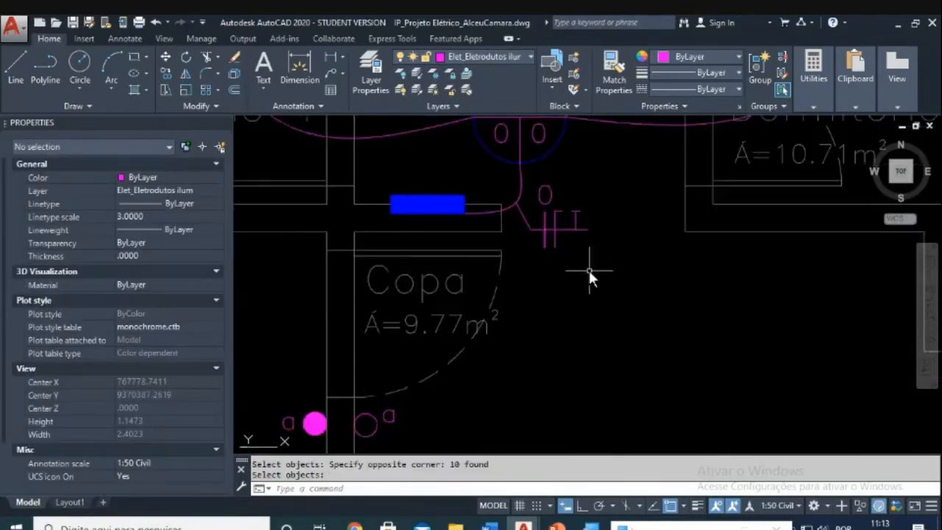
{"action": "scroll", "coordinate": [531, 280], "scroll_direction": "up", "scroll_amount": 3}
{"action": "key", "text": "Escape"}
{"action": "key", "text": "Escape"}
Step: Change the 0 circuit number and the fixture tag's lower-left 0 to 1
{"action": "left_click", "coordinate": [555, 271]}
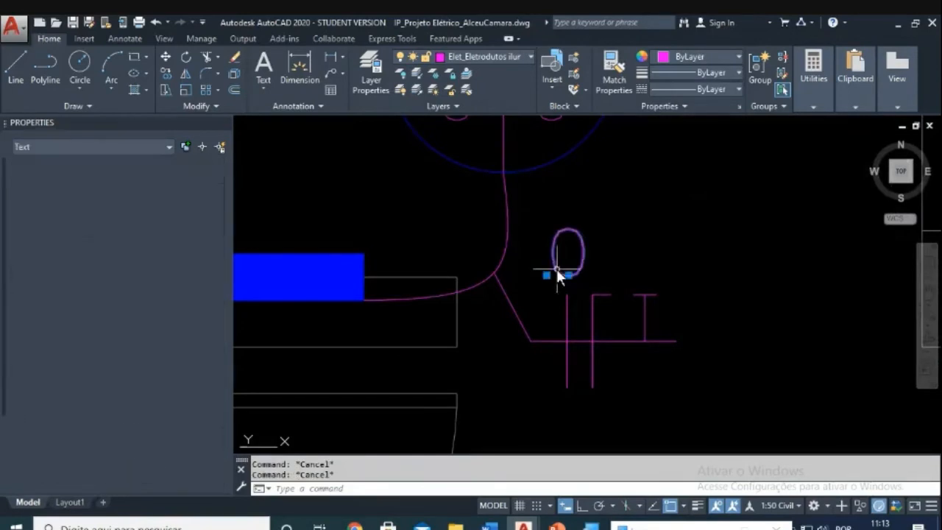
{"action": "double_click", "coordinate": [557, 272]}
{"action": "type", "text": "1"}
{"action": "key", "text": "Return"}
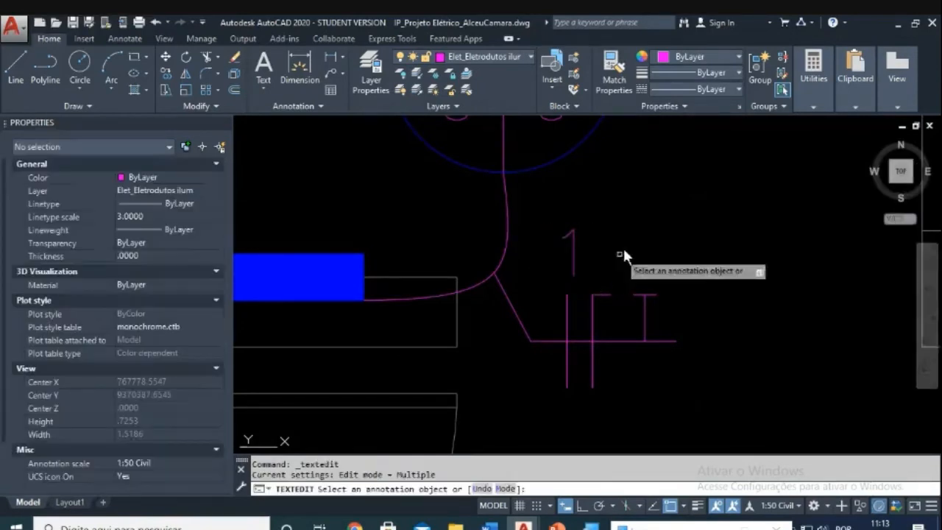
{"action": "key", "text": "Escape"}
{"action": "scroll", "coordinate": [638, 252], "scroll_direction": "down", "scroll_amount": 2}
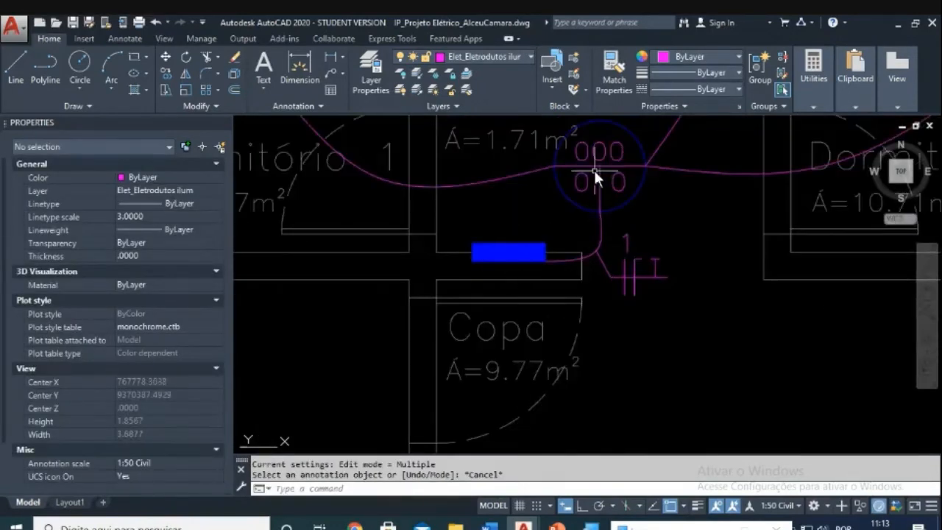
{"action": "middle_click_drag", "start_coordinate": [597, 180], "coordinate": [583, 217]}
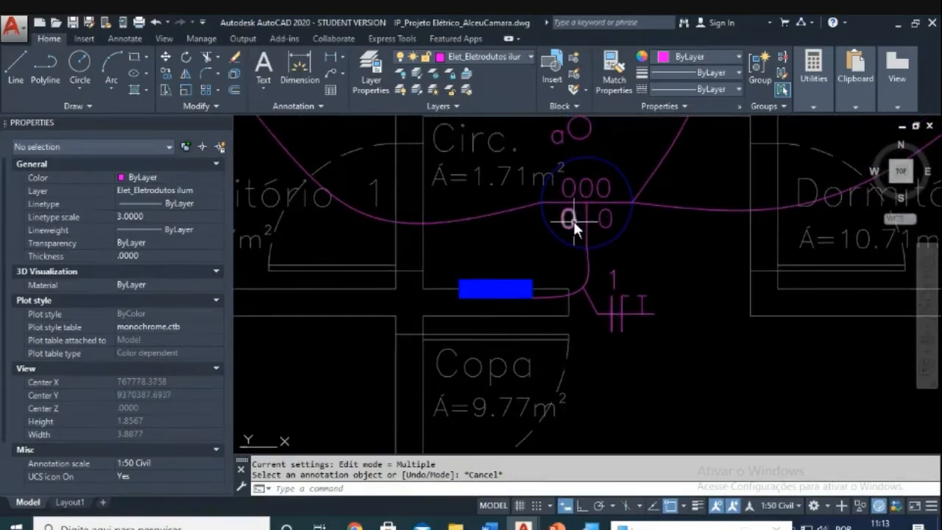
{"action": "double_click", "coordinate": [575, 224]}
{"action": "type", "text": "1"}
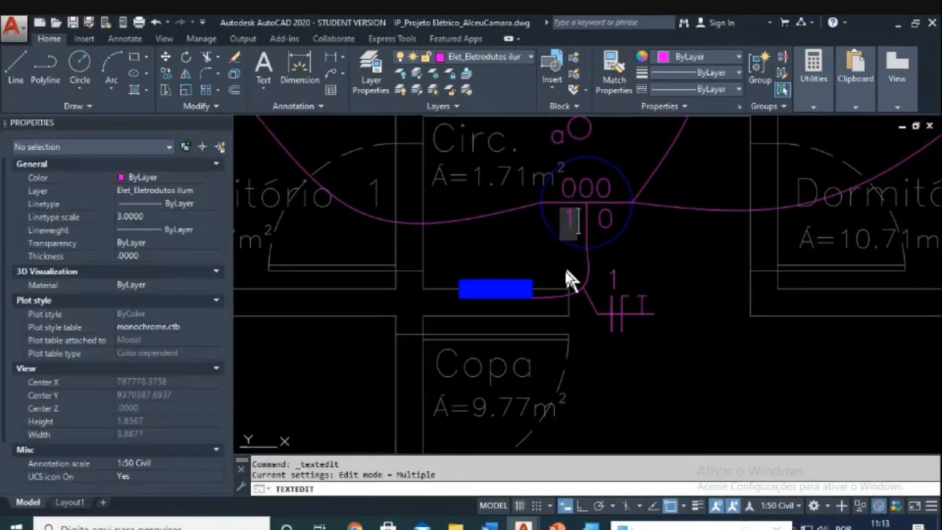
{"action": "key", "text": "Escape"}
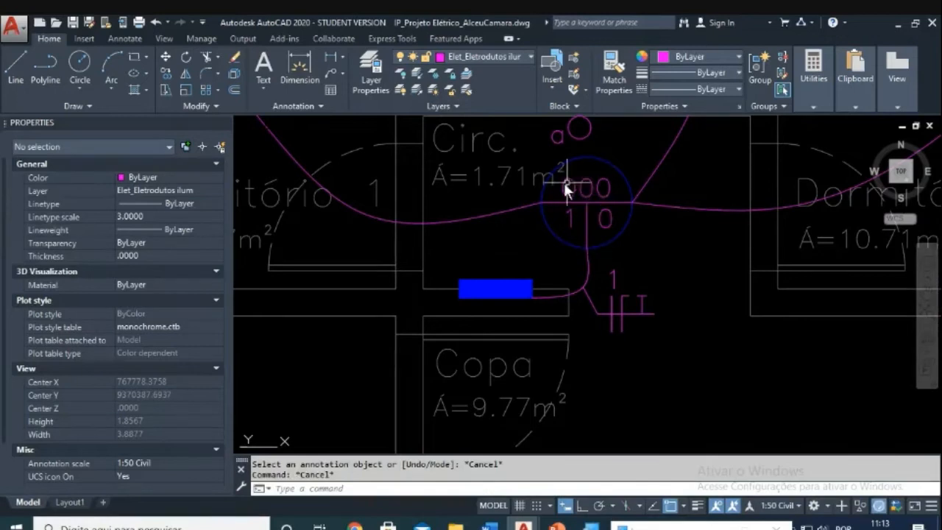
Step: Edit the circulation light's 000 tag so it reads 100
{"action": "scroll", "coordinate": [564, 183], "scroll_direction": "up", "scroll_amount": 2}
{"action": "middle_click_drag", "start_coordinate": [595, 189], "coordinate": [562, 213]}
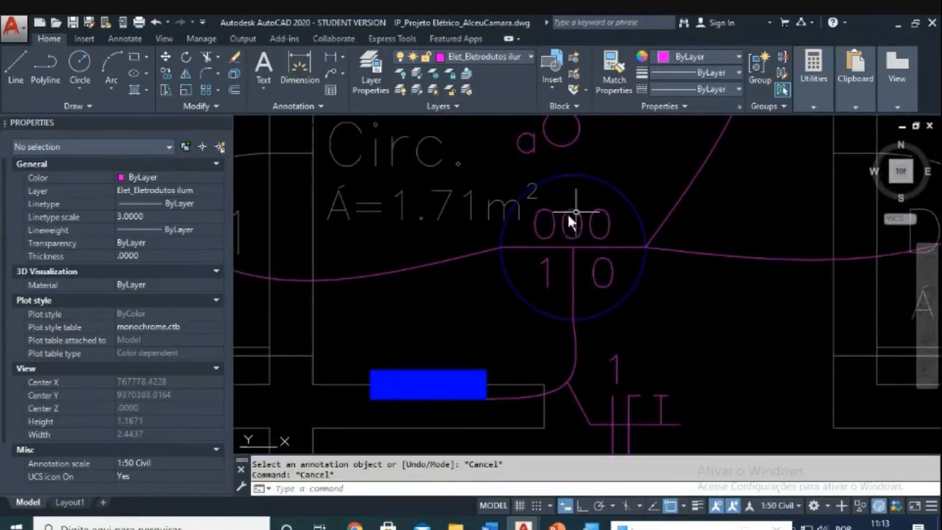
{"action": "left_click", "coordinate": [577, 233]}
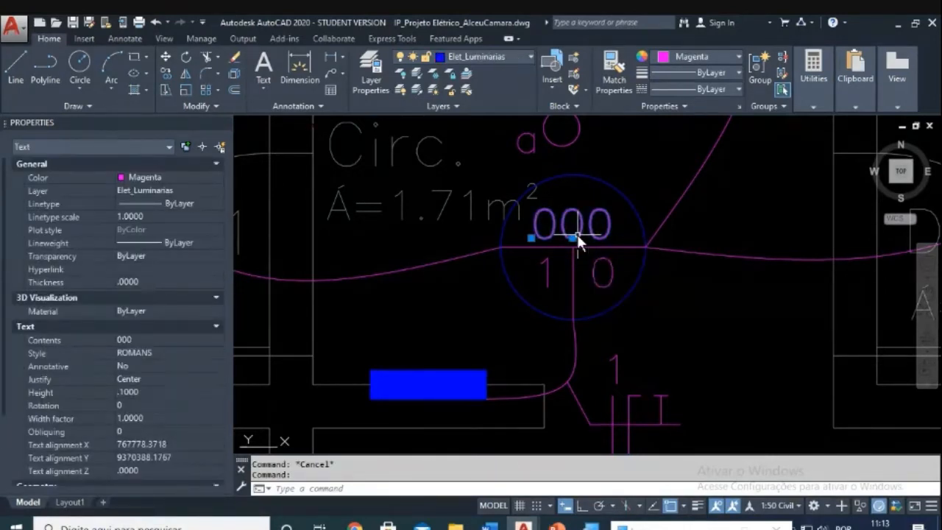
{"action": "key", "text": "Escape"}
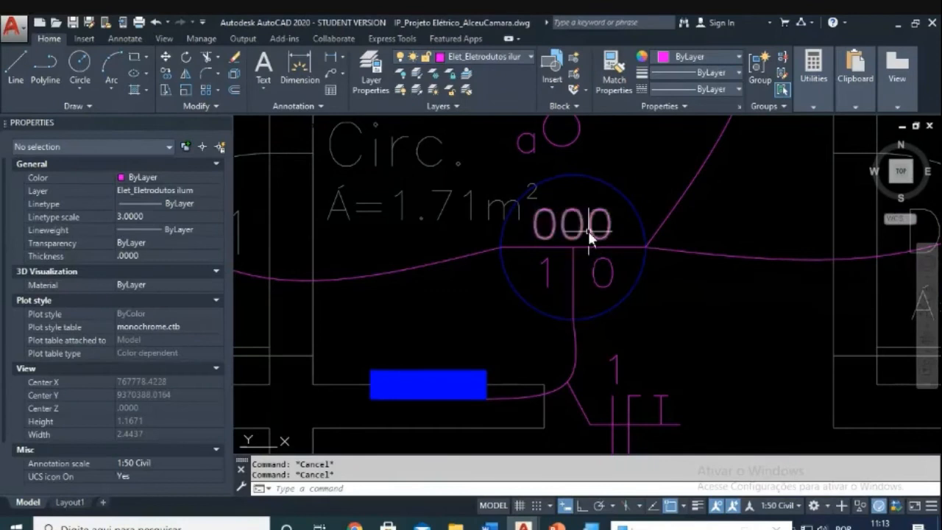
{"action": "double_click", "coordinate": [551, 228]}
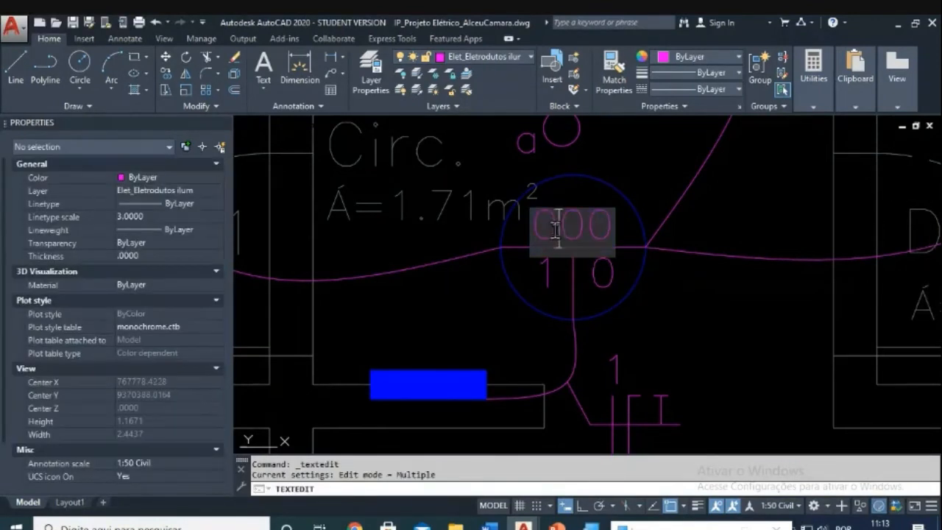
{"action": "type", "text": "\\1"}
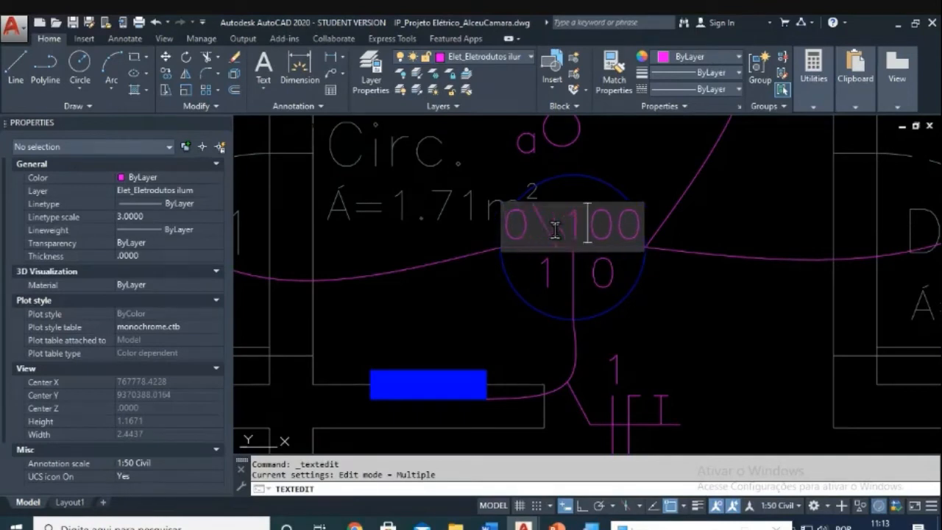
{"action": "key", "text": "BackSpace"}
{"action": "key", "text": "BackSpace"}
{"action": "left_click", "coordinate": [600, 288]}
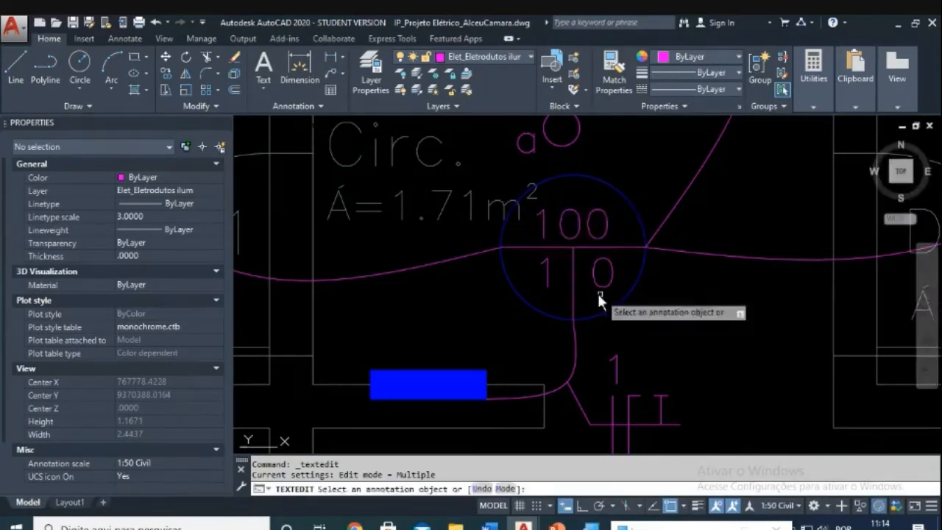
{"action": "key", "text": "Escape"}
{"action": "scroll", "coordinate": [611, 257], "scroll_direction": "down", "scroll_amount": 3}
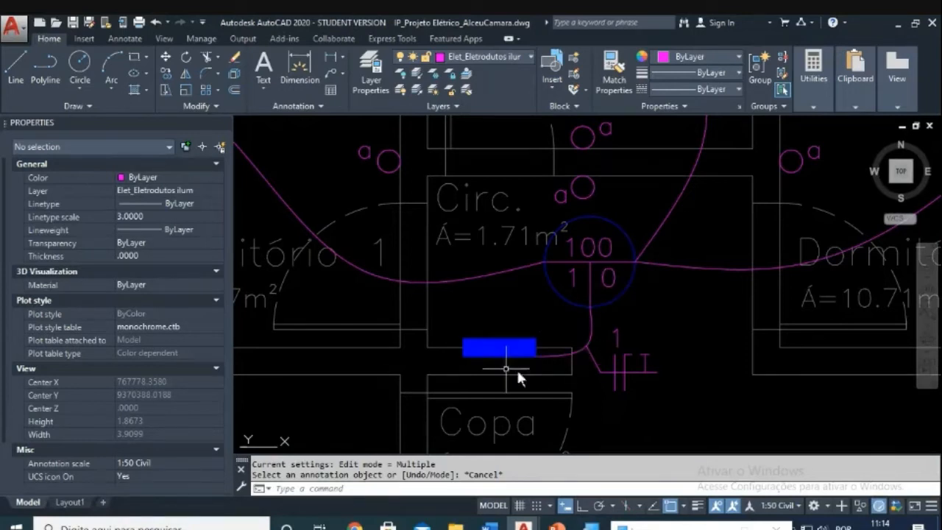
Step: Replace the 0 in the Circ. light tag's lower-right field with the letter a
{"action": "scroll", "coordinate": [483, 335], "scroll_direction": "down", "scroll_amount": 4}
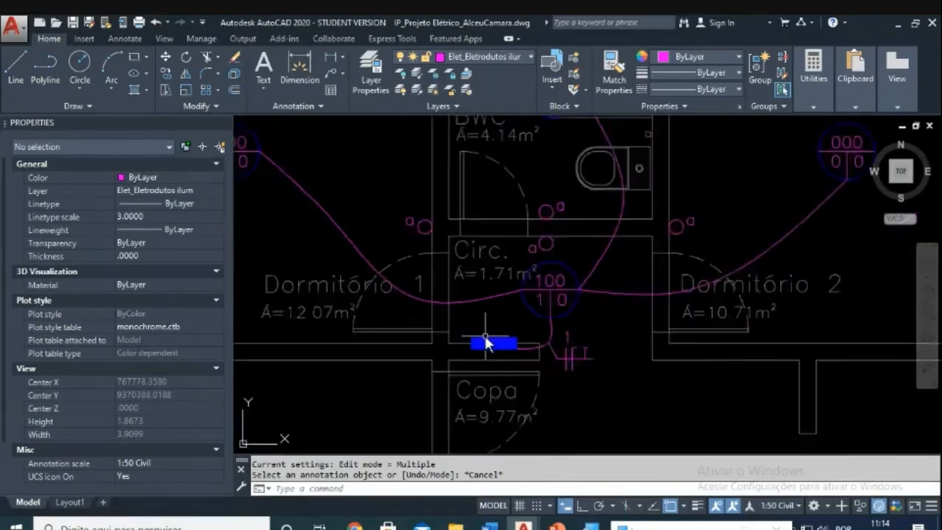
{"action": "scroll", "coordinate": [515, 350], "scroll_direction": "up", "scroll_amount": 3}
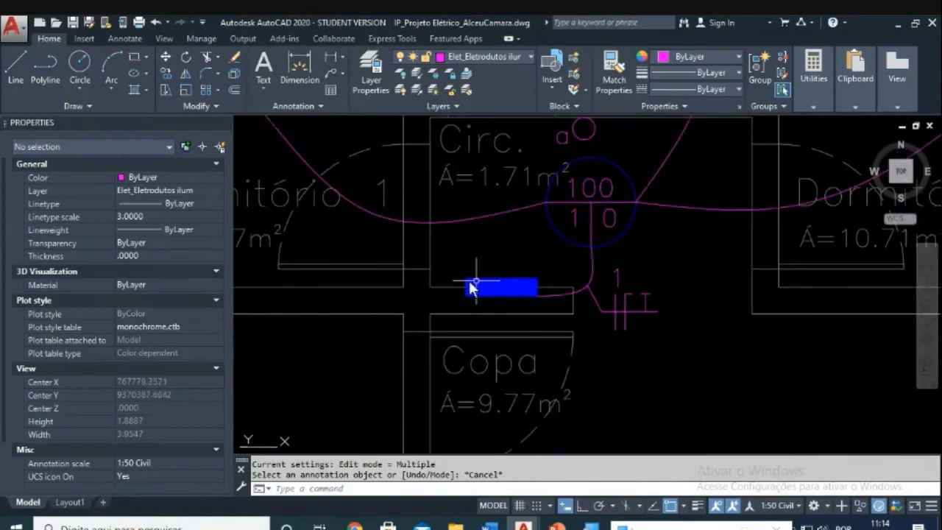
{"action": "middle_click_drag", "start_coordinate": [593, 234], "coordinate": [565, 236]}
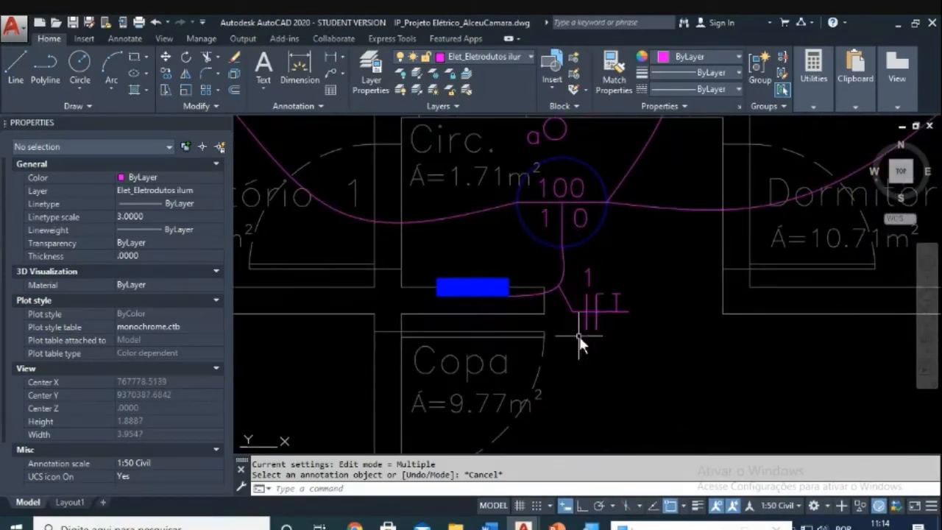
{"action": "middle_click_drag", "start_coordinate": [582, 274], "coordinate": [554, 286]}
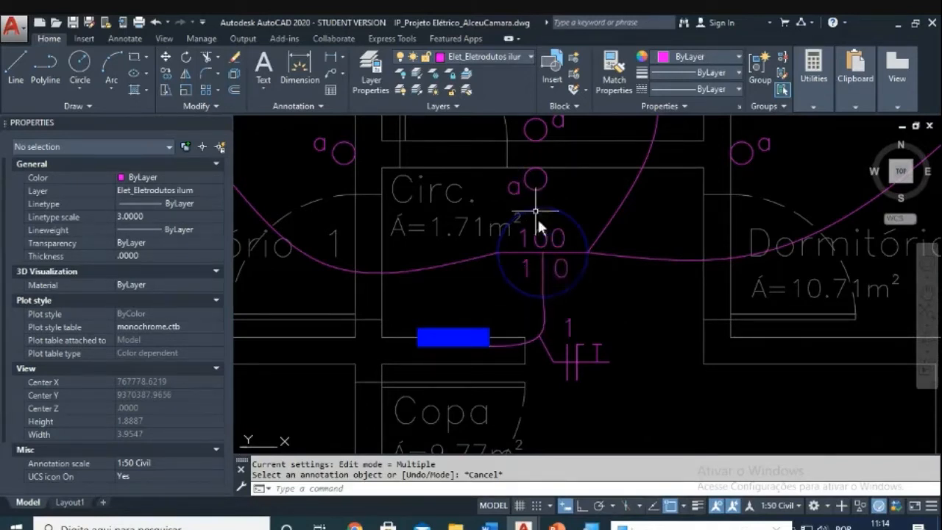
{"action": "double_click", "coordinate": [557, 275]}
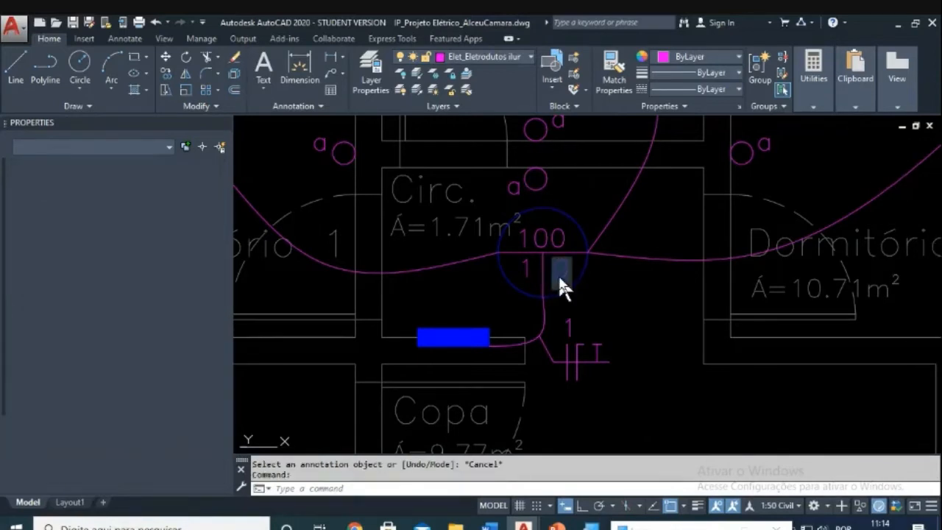
{"action": "type", "text": "a"}
{"action": "key", "text": "Return"}
{"action": "key", "text": "Escape"}
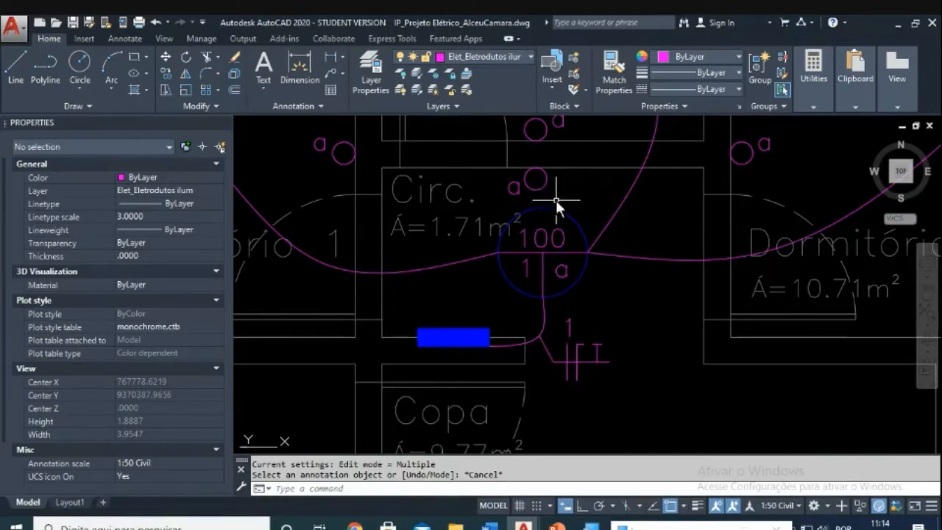
Step: Draw a spline conduit from the tag's dividing line up to the switch circle
{"action": "type", "text": "spl"}
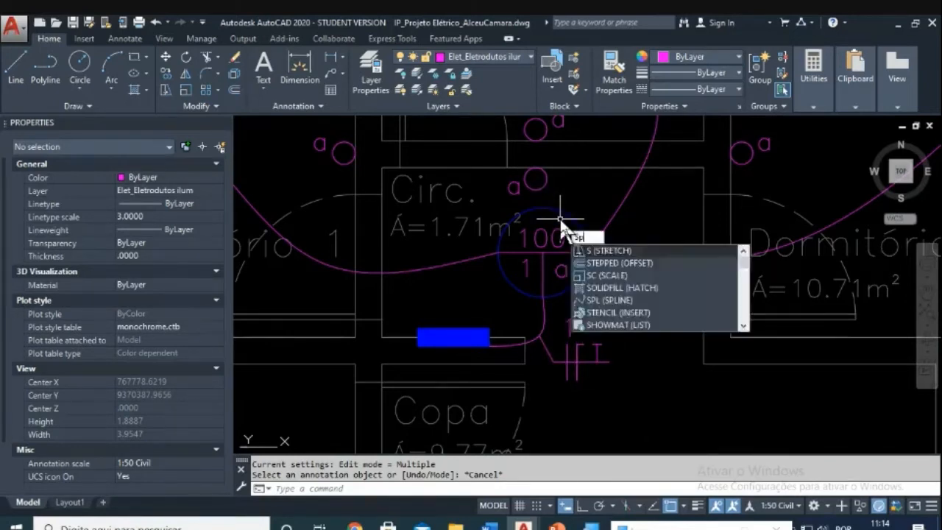
{"action": "key", "text": "Return"}
{"action": "left_click", "coordinate": [543, 250]}
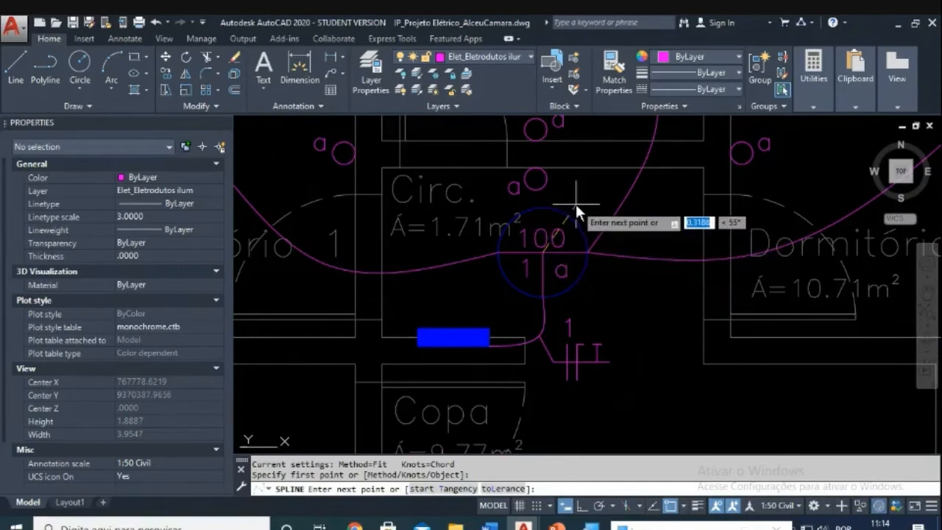
{"action": "scroll", "coordinate": [564, 215], "scroll_direction": "up", "scroll_amount": 4}
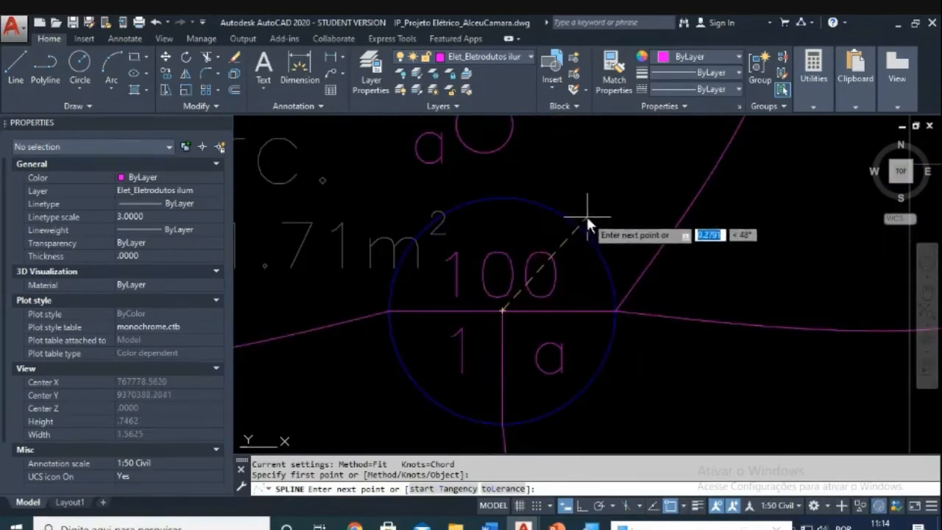
{"action": "left_click", "coordinate": [587, 211]}
{"action": "middle_click_drag", "start_coordinate": [588, 151], "coordinate": [568, 210]}
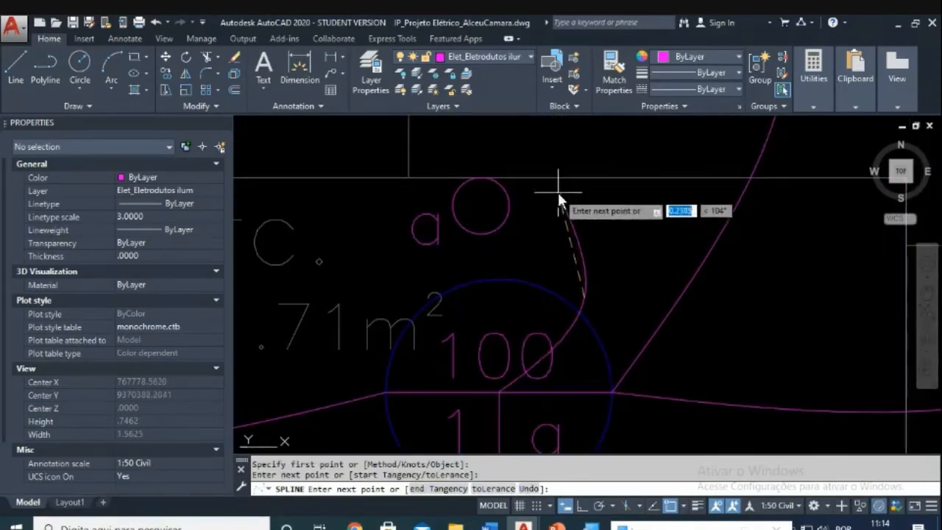
{"action": "left_click", "coordinate": [522, 203]}
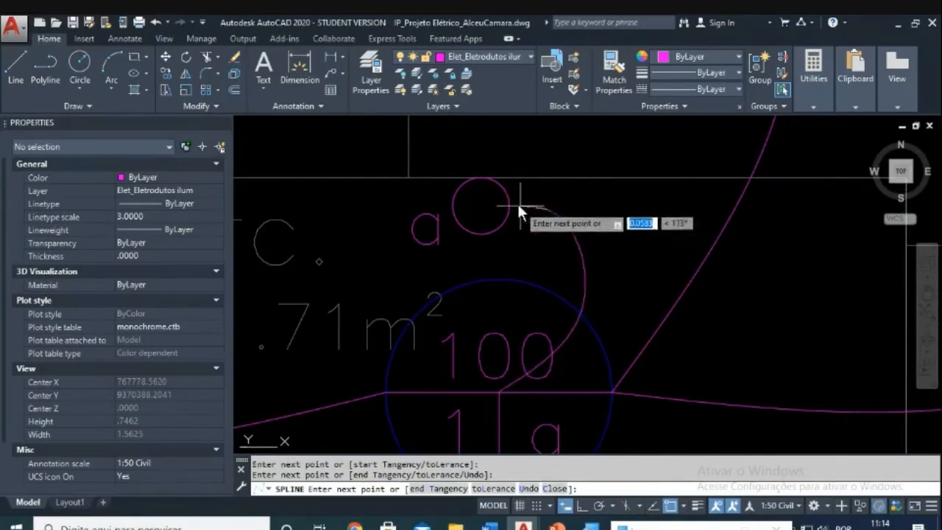
{"action": "key", "text": "Return"}
{"action": "key", "text": "Escape"}
{"action": "key", "text": "Escape"}
Step: Trim away the part of the new conduit inside the circle
{"action": "type", "text": "tr"}
{"action": "key", "text": "Return"}
{"action": "left_click_drag", "start_coordinate": [587, 313], "coordinate": [551, 329]}
{"action": "key", "text": "Return"}
{"action": "left_click", "coordinate": [570, 328]}
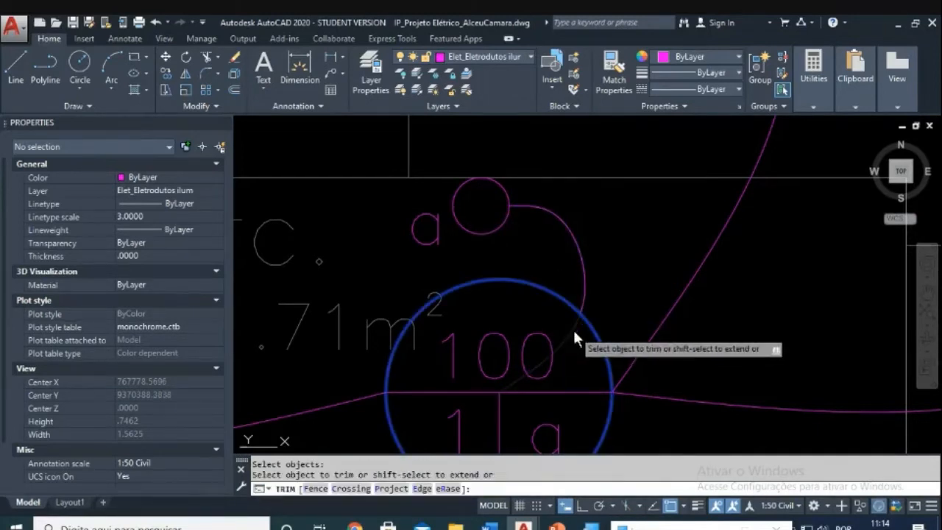
{"action": "key", "text": "Escape"}
Step: Copy the tick marks onto the new conduit
{"action": "scroll", "coordinate": [624, 282], "scroll_direction": "down", "scroll_amount": 3}
{"action": "middle_click_drag", "start_coordinate": [591, 279], "coordinate": [505, 219]}
{"action": "scroll", "coordinate": [518, 229], "scroll_direction": "up", "scroll_amount": 2}
{"action": "middle_click_drag", "start_coordinate": [526, 265], "coordinate": [517, 252]}
{"action": "key", "text": "Escape"}
{"action": "key", "text": "Escape"}
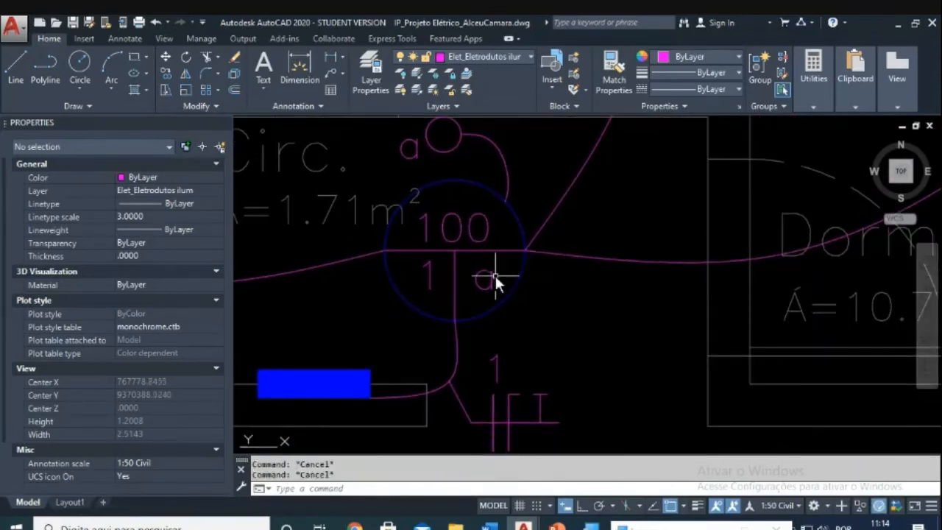
{"action": "type", "text": "co"}
{"action": "key", "text": "Return"}
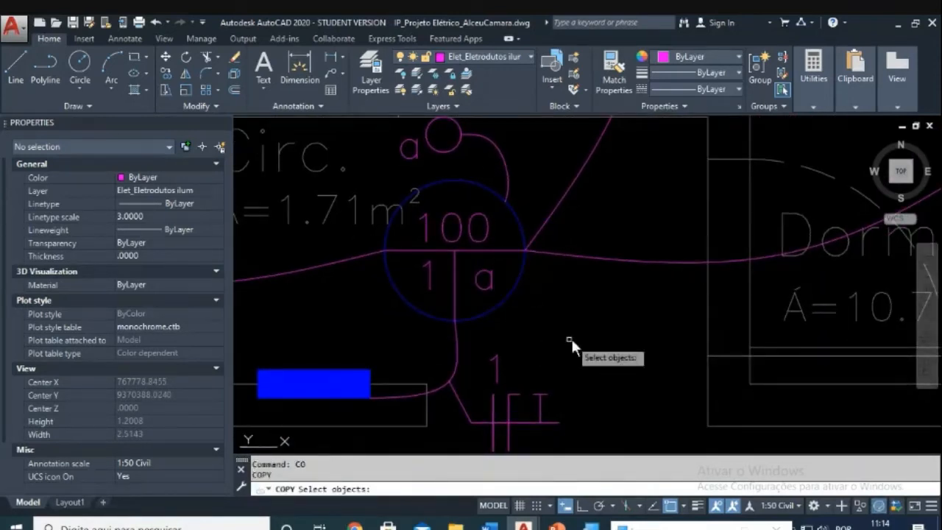
{"action": "left_click", "coordinate": [573, 340]}
{"action": "left_click", "coordinate": [465, 428]}
{"action": "key", "text": "Return"}
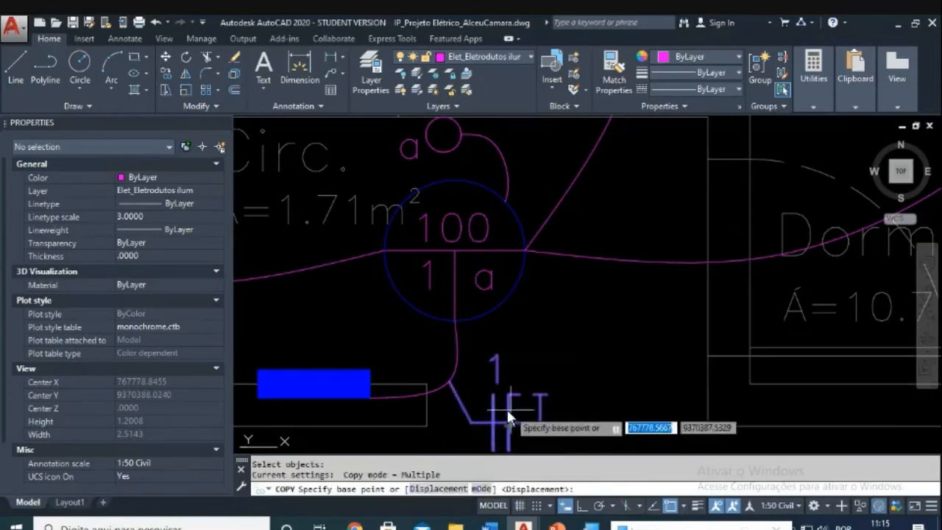
{"action": "left_click", "coordinate": [507, 409]}
{"action": "scroll", "coordinate": [531, 279], "scroll_direction": "down", "scroll_amount": 2}
{"action": "scroll", "coordinate": [506, 312], "scroll_direction": "up", "scroll_amount": 1}
{"action": "scroll", "coordinate": [500, 302], "scroll_direction": "up", "scroll_amount": 2}
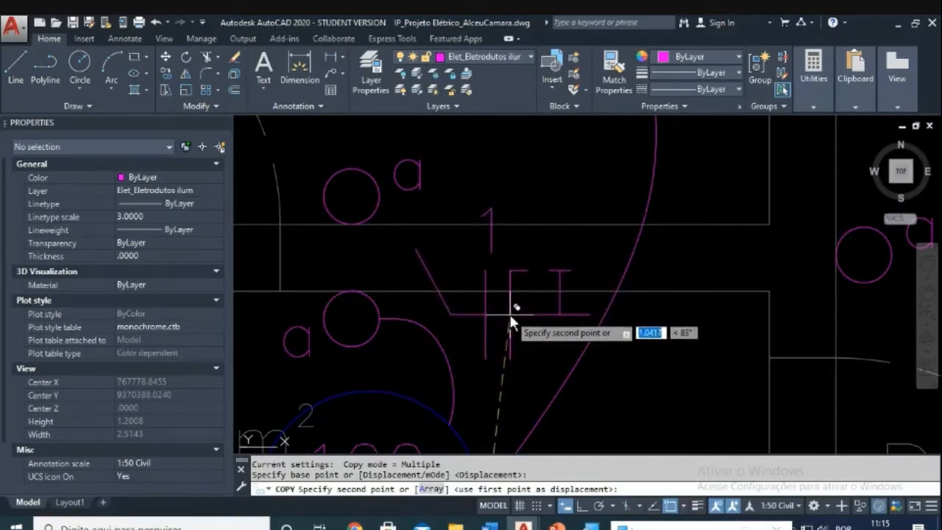
{"action": "left_click", "coordinate": [511, 316]}
{"action": "key", "text": "Escape"}
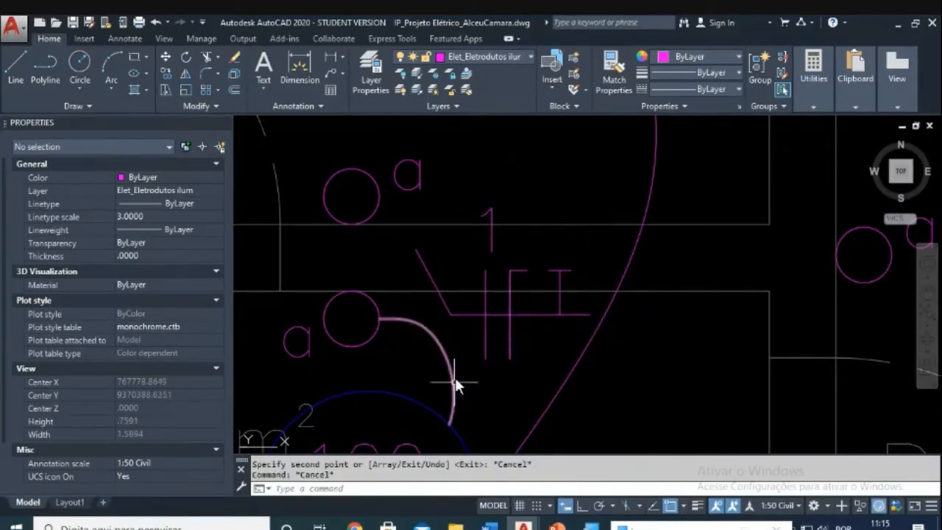
Step: Erase the diagonal line from the copied tick marks
{"action": "type", "text": "MI"}
{"action": "key", "text": "Return"}
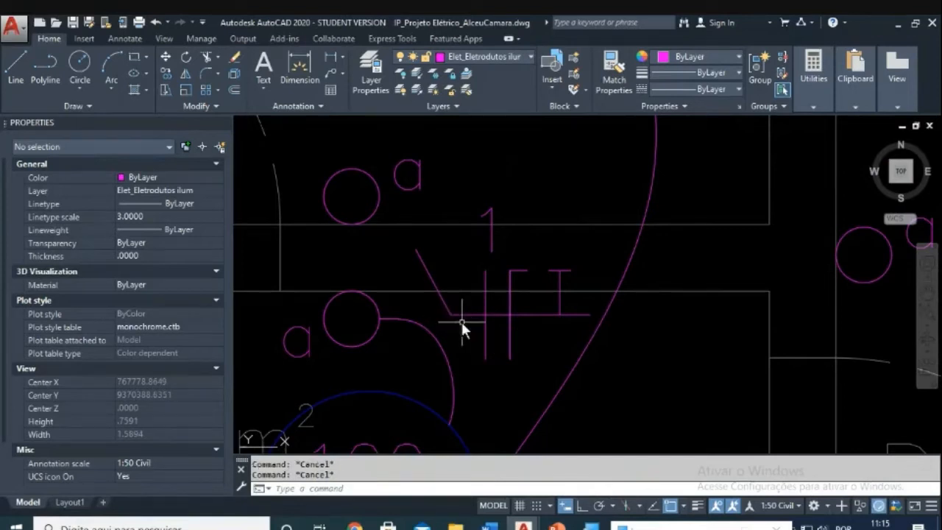
{"action": "left_click", "coordinate": [461, 321]}
{"action": "left_click", "coordinate": [442, 306]}
{"action": "key", "text": "Escape"}
{"action": "type", "text": "E"}
{"action": "key", "text": "Return"}
{"action": "left_click", "coordinate": [444, 302]}
{"action": "key", "text": "Return"}
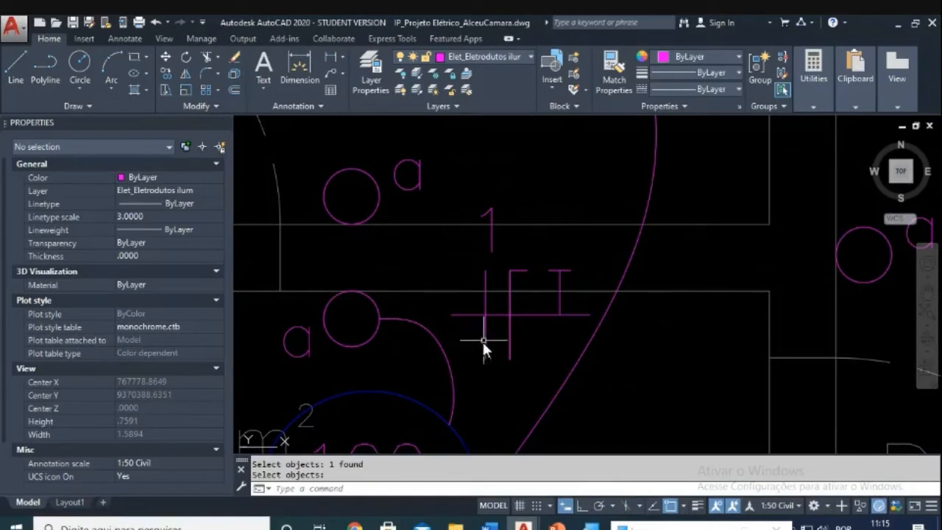
{"action": "key", "text": "Escape"}
{"action": "key", "text": "Escape"}
Step: Erase the leftover bracket's vertical line
{"action": "type", "text": "R"}
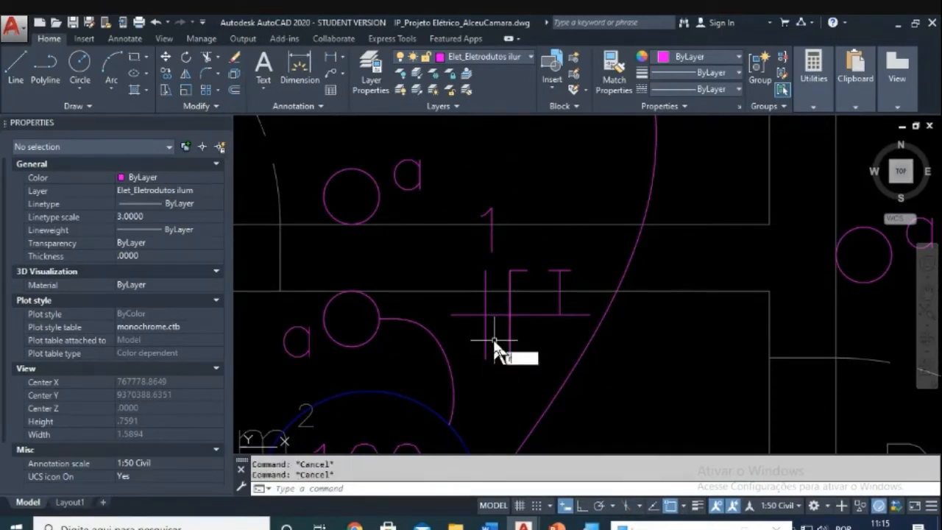
{"action": "key", "text": "BackSpace"}
{"action": "type", "text": "m"}
{"action": "key", "text": "Return"}
{"action": "left_click", "coordinate": [491, 335]}
{"action": "left_click", "coordinate": [462, 343]}
{"action": "key", "text": "Return"}
{"action": "left_click", "coordinate": [486, 316]}
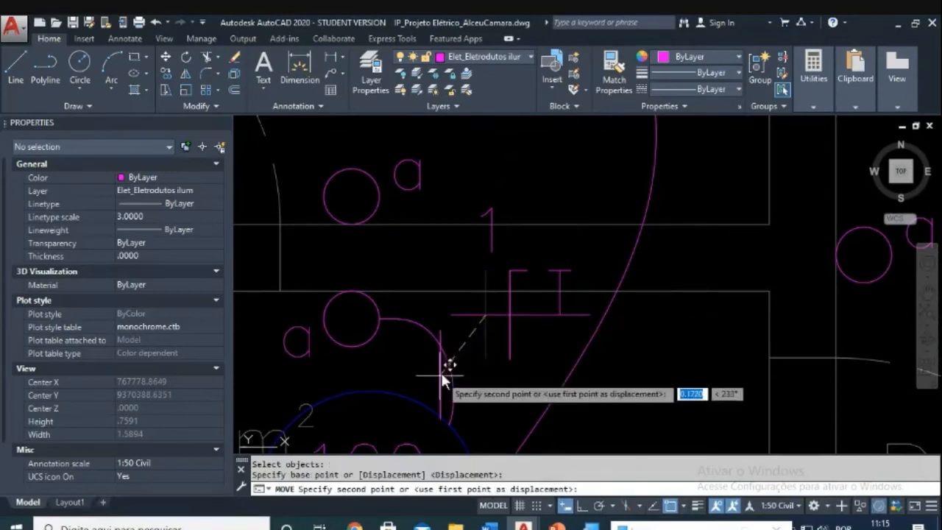
{"action": "key", "text": "Escape"}
{"action": "key", "text": "Escape"}
{"action": "type", "text": "e"}
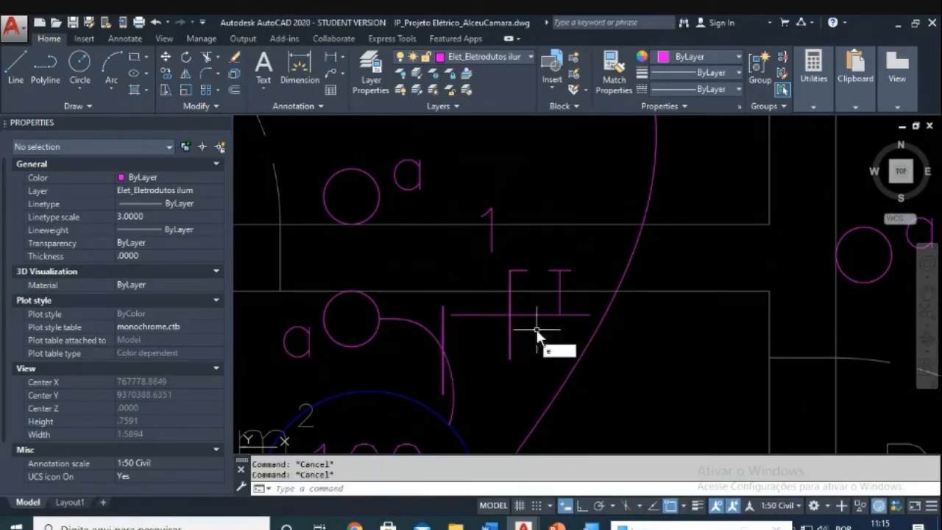
{"action": "key", "text": "Return"}
{"action": "left_click", "coordinate": [536, 341]}
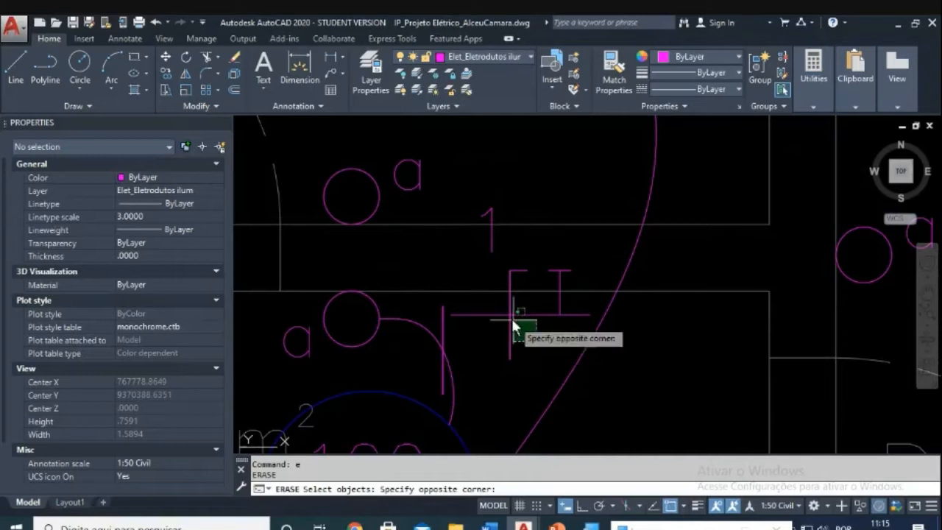
{"action": "left_click", "coordinate": [493, 308]}
{"action": "key", "text": "Return"}
{"action": "key", "text": "Escape"}
{"action": "key", "text": "Escape"}
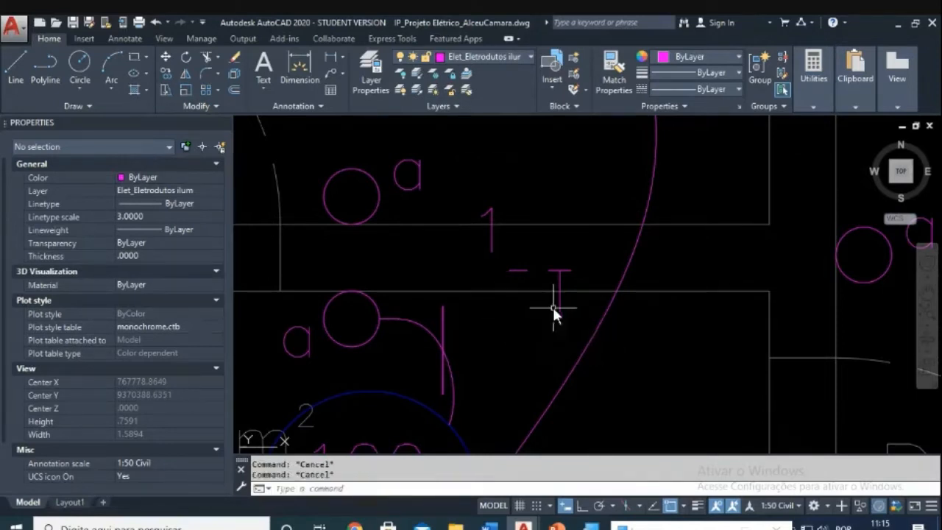
Step: Erase the T symbol's vertical line and its two short dashes
{"action": "type", "text": "e"}
{"action": "key", "text": "Return"}
{"action": "left_click", "coordinate": [559, 306]}
{"action": "left_click", "coordinate": [573, 260]}
{"action": "left_click", "coordinate": [508, 273]}
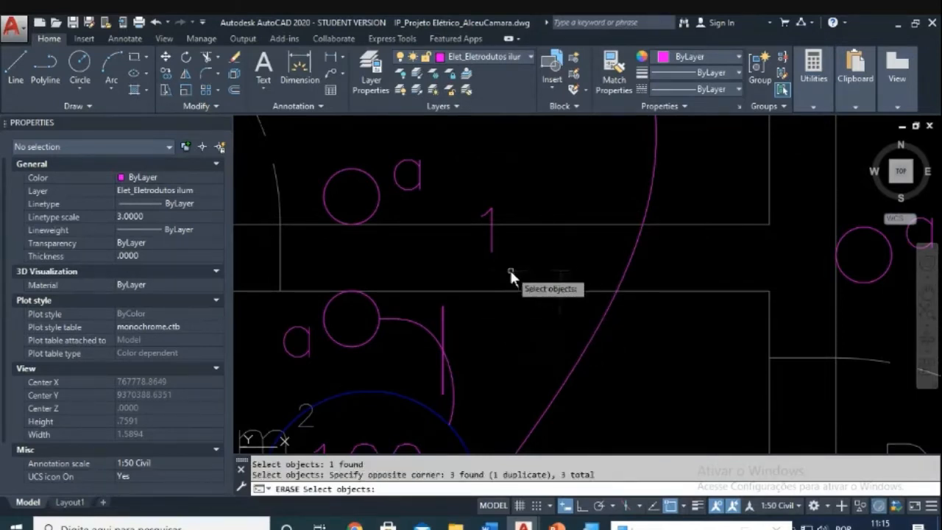
{"action": "key", "text": "Return"}
{"action": "key", "text": "Escape"}
{"action": "key", "text": "Escape"}
Step: Rotate the vertical line into a slanted tick mark
{"action": "type", "text": "ro"}
{"action": "key", "text": "Return"}
{"action": "left_click", "coordinate": [456, 311]}
{"action": "left_click", "coordinate": [436, 331]}
{"action": "key", "text": "Return"}
{"action": "left_click", "coordinate": [444, 353]}
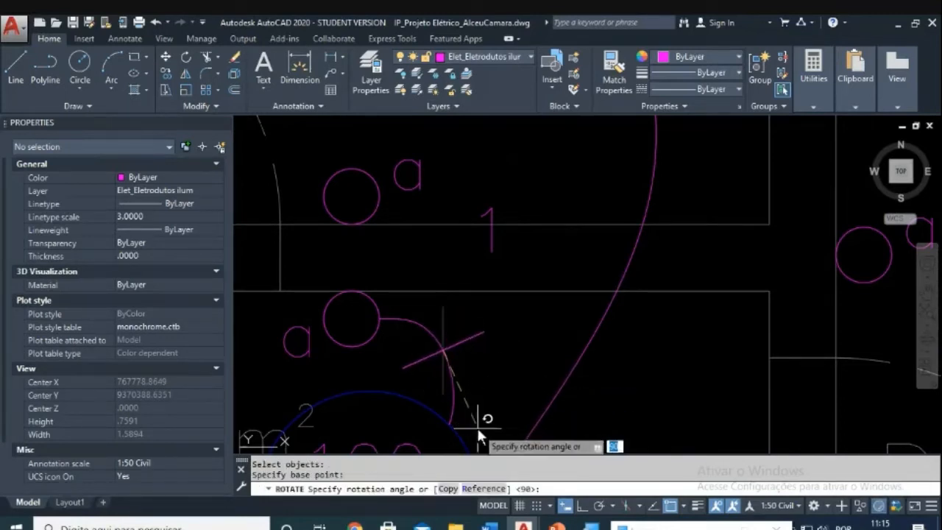
{"action": "key", "text": "Escape"}
{"action": "key", "text": "Escape"}
Step: Move the slanted tick line onto the conduit arc
{"action": "type", "text": "m"}
{"action": "key", "text": "Return"}
{"action": "left_click", "coordinate": [501, 321]}
{"action": "left_click", "coordinate": [470, 369]}
{"action": "key", "text": "Return"}
{"action": "left_click", "coordinate": [476, 362]}
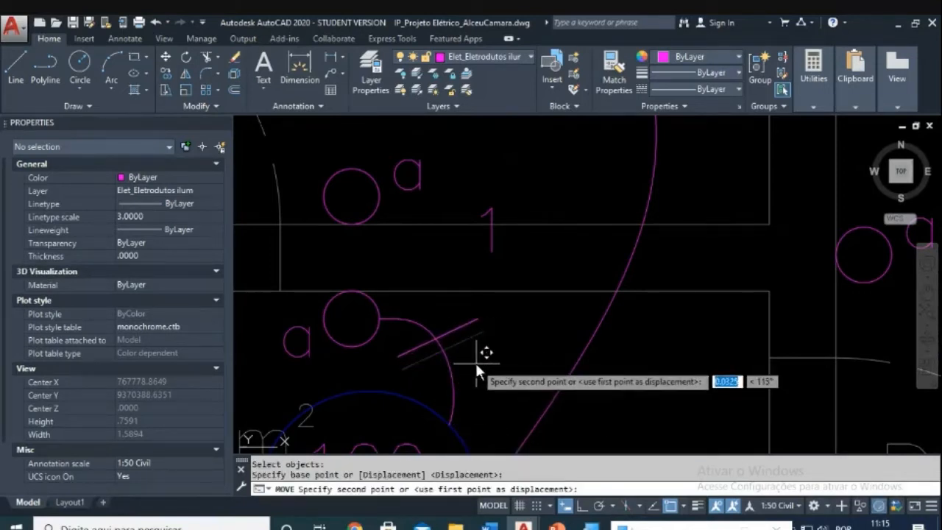
{"action": "key", "text": "Escape"}
{"action": "key", "text": "Escape"}
Step: Move the circuit number 1 beside the conduit
{"action": "type", "text": "m"}
{"action": "key", "text": "Return"}
{"action": "left_click", "coordinate": [471, 252]}
{"action": "left_click", "coordinate": [486, 249]}
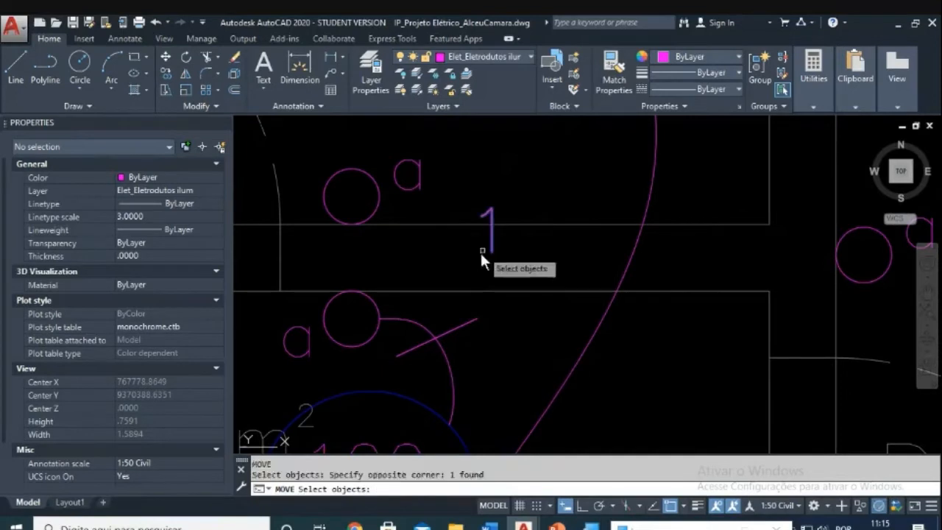
{"action": "key", "text": "Return"}
{"action": "left_click", "coordinate": [524, 294]}
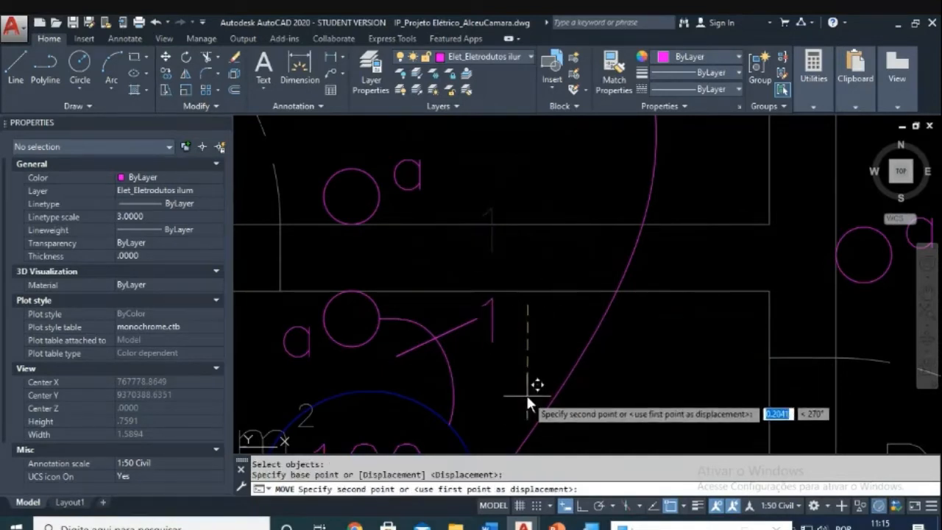
{"action": "key", "text": "Escape"}
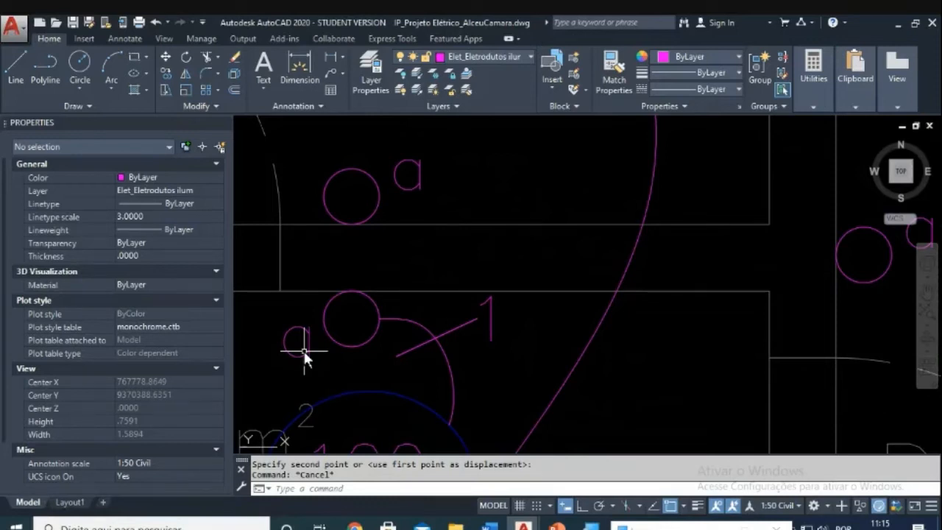
Step: Copy the Retorno line from the legend onto the conduit near the Circ. light
{"action": "scroll", "coordinate": [359, 348], "scroll_direction": "down", "scroll_amount": 8}
{"action": "middle_click_drag", "start_coordinate": [498, 348], "coordinate": [615, 189]}
{"action": "scroll", "coordinate": [532, 298], "scroll_direction": "up", "scroll_amount": 2}
{"action": "scroll", "coordinate": [531, 294], "scroll_direction": "up", "scroll_amount": 2}
{"action": "scroll", "coordinate": [535, 273], "scroll_direction": "down", "scroll_amount": 12}
{"action": "middle_click_drag", "start_coordinate": [463, 425], "coordinate": [479, 273]}
{"action": "scroll", "coordinate": [479, 272], "scroll_direction": "up", "scroll_amount": 2}
{"action": "scroll", "coordinate": [435, 230], "scroll_direction": "up", "scroll_amount": 10}
{"action": "key", "text": "Escape"}
{"action": "type", "text": "co"}
{"action": "key", "text": "Return"}
{"action": "left_click", "coordinate": [356, 293]}
{"action": "left_click", "coordinate": [389, 235]}
{"action": "key", "text": "Return"}
{"action": "left_click", "coordinate": [366, 276]}
{"action": "scroll", "coordinate": [424, 249], "scroll_direction": "down", "scroll_amount": 8}
{"action": "scroll", "coordinate": [540, 222], "scroll_direction": "up", "scroll_amount": 6}
{"action": "scroll", "coordinate": [582, 179], "scroll_direction": "up", "scroll_amount": 5}
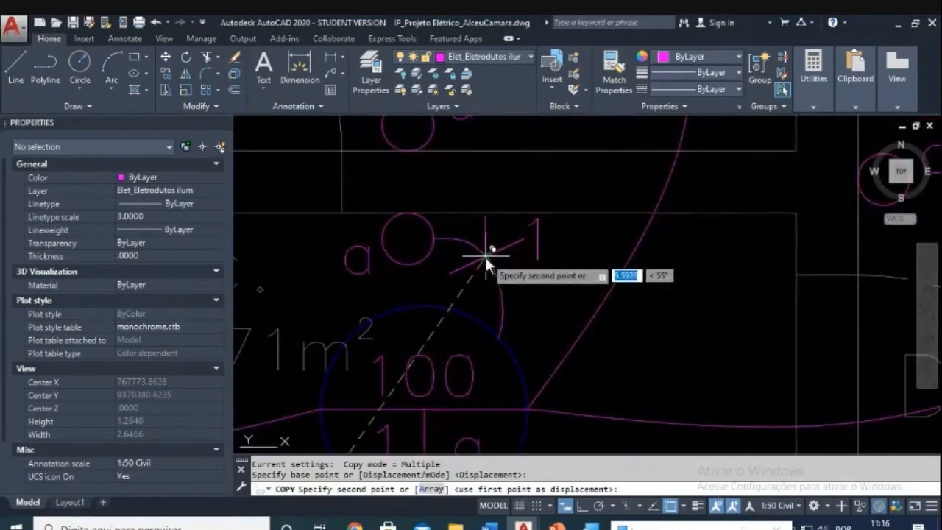
{"action": "left_click", "coordinate": [484, 257]}
{"action": "key", "text": "Escape"}
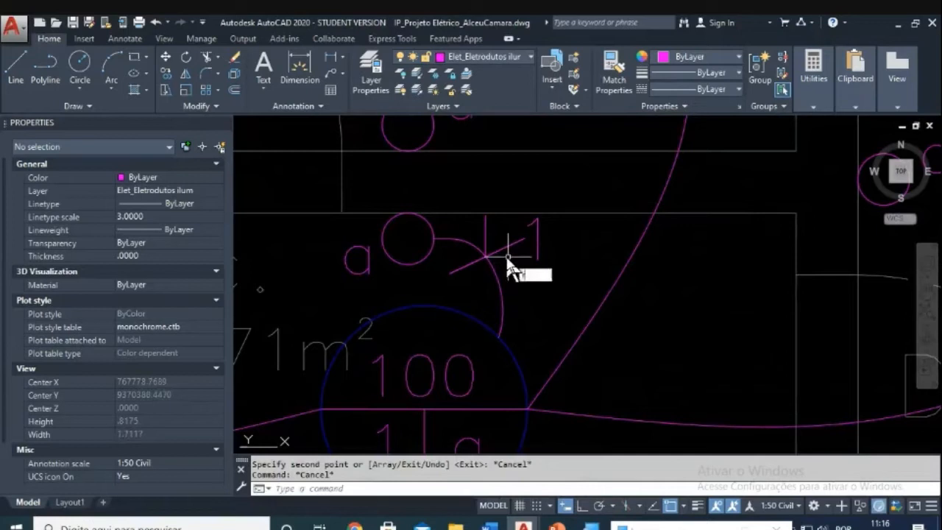
Step: Rotate the copied vertical line about its lower end into a slant
{"action": "type", "text": "ro"}
{"action": "key", "text": "Return"}
{"action": "left_click", "coordinate": [497, 219]}
{"action": "left_click", "coordinate": [471, 235]}
{"action": "key", "text": "Return"}
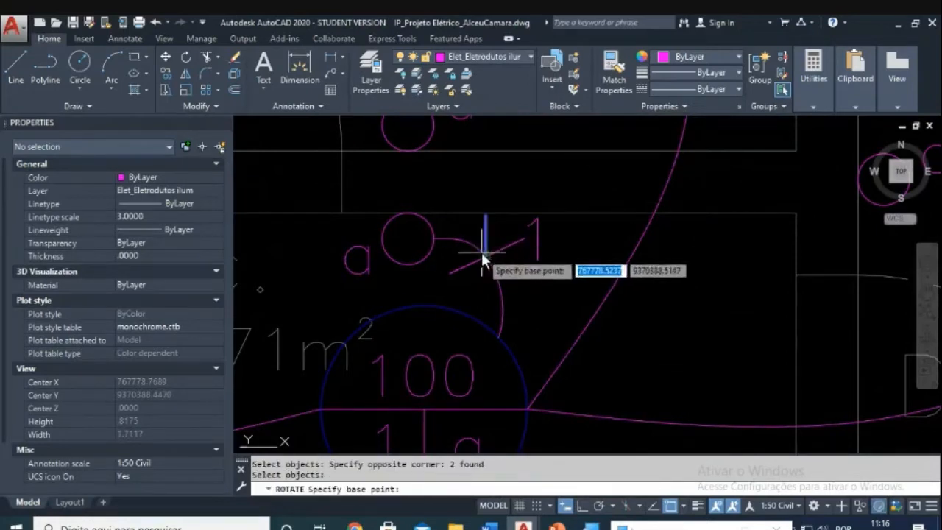
{"action": "left_click", "coordinate": [486, 256]}
{"action": "left_click", "coordinate": [497, 281]}
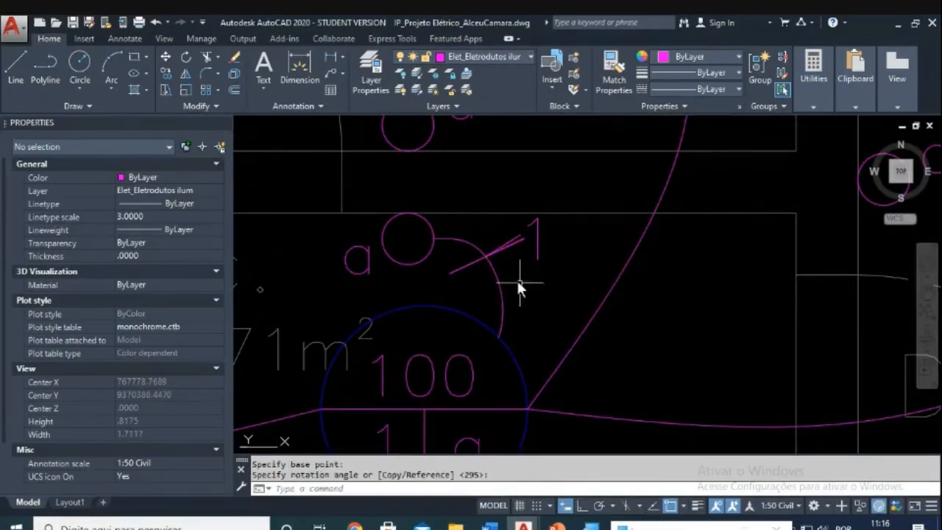
{"action": "scroll", "coordinate": [518, 287], "scroll_direction": "up", "scroll_amount": 2}
{"action": "key", "text": "Escape"}
{"action": "key", "text": "Escape"}
Step: Move the slanted line onto the conduit curve
{"action": "type", "text": "m"}
{"action": "key", "text": "Return"}
{"action": "left_click", "coordinate": [523, 217]}
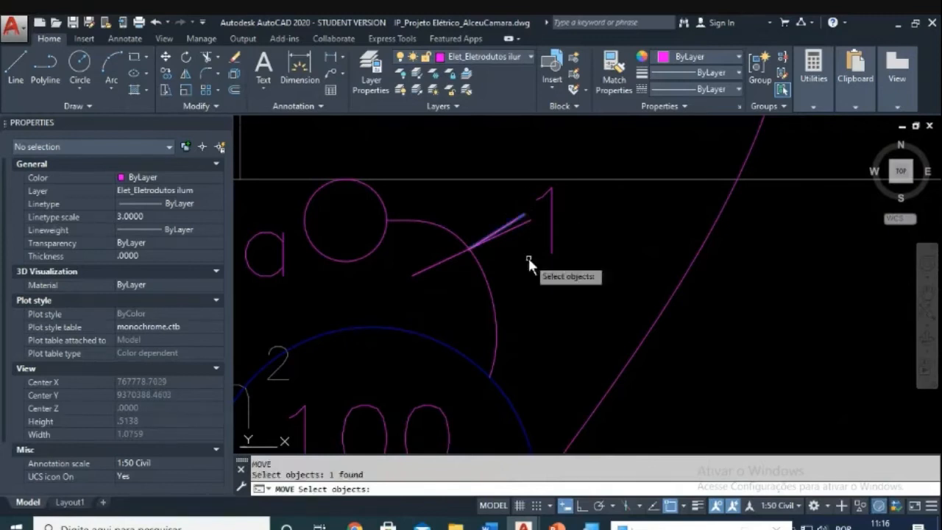
{"action": "key", "text": "Return"}
{"action": "left_click", "coordinate": [528, 259]}
{"action": "left_click", "coordinate": [548, 296]}
{"action": "key", "text": "Escape"}
{"action": "key", "text": "Escape"}
Step: Abandon a second rotation and erase the extra short line
{"action": "type", "text": "tio"}
{"action": "key", "text": "Return"}
{"action": "left_click", "coordinate": [530, 279]}
{"action": "left_click", "coordinate": [515, 260]}
{"action": "key", "text": "Return"}
{"action": "left_click", "coordinate": [563, 275]}
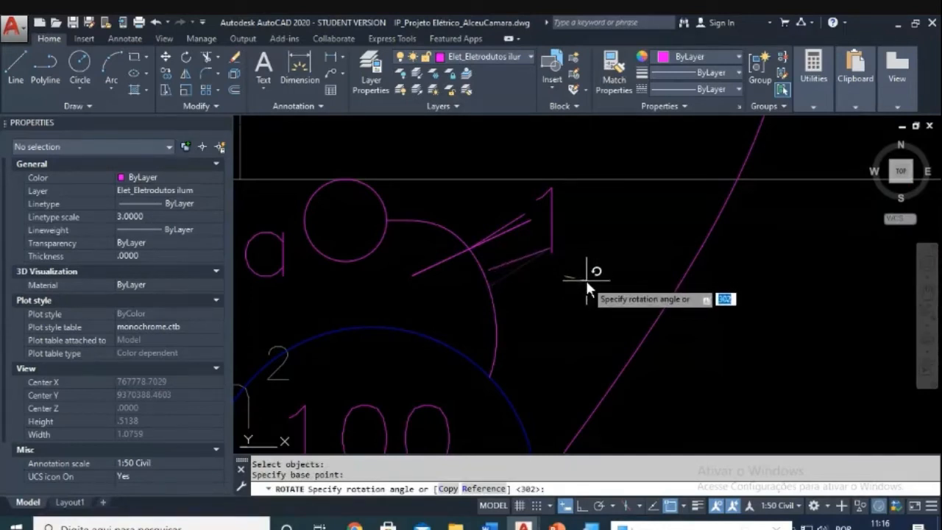
{"action": "key", "text": "Escape"}
{"action": "key", "text": "Escape"}
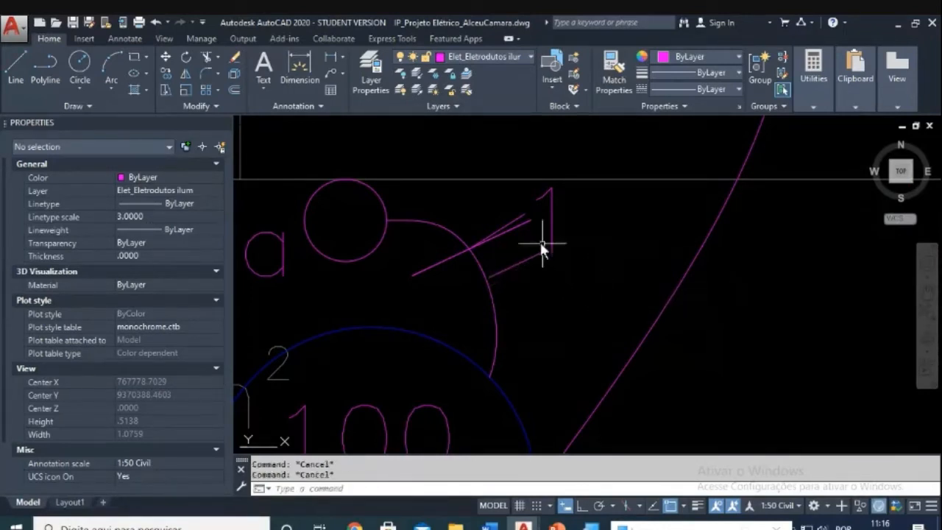
{"action": "type", "text": "e"}
{"action": "key", "text": "Return"}
{"action": "left_click", "coordinate": [523, 216]}
{"action": "key", "text": "Return"}
{"action": "key", "text": "Escape"}
{"action": "key", "text": "Escape"}
Step: Move the short tick down nearer the conduit
{"action": "type", "text": "m"}
{"action": "key", "text": "Return"}
{"action": "left_click", "coordinate": [531, 246]}
{"action": "left_click", "coordinate": [504, 274]}
{"action": "key", "text": "Return"}
{"action": "left_click", "coordinate": [491, 273]}
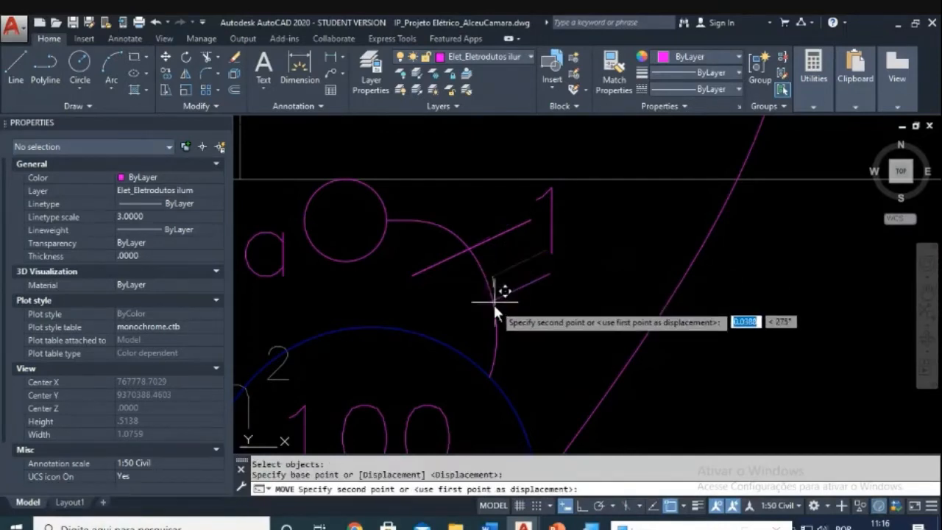
{"action": "left_click", "coordinate": [493, 307]}
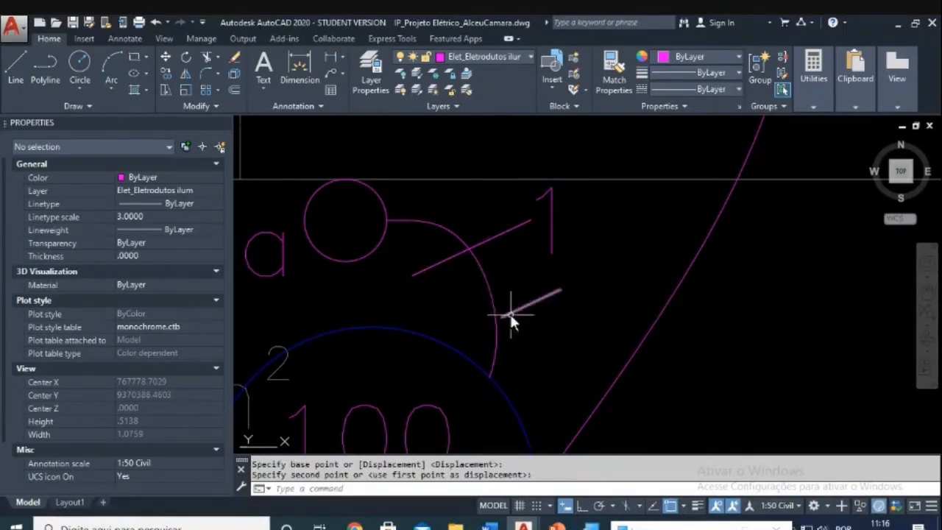
{"action": "scroll", "coordinate": [509, 313], "scroll_direction": "up", "scroll_amount": 2}
{"action": "key", "text": "Escape"}
{"action": "key", "text": "Escape"}
Step: Shift the short tick left onto the conduit arc
{"action": "type", "text": "m"}
{"action": "key", "text": "Return"}
{"action": "left_click", "coordinate": [610, 257]}
{"action": "left_click", "coordinate": [514, 325]}
{"action": "key", "text": "Return"}
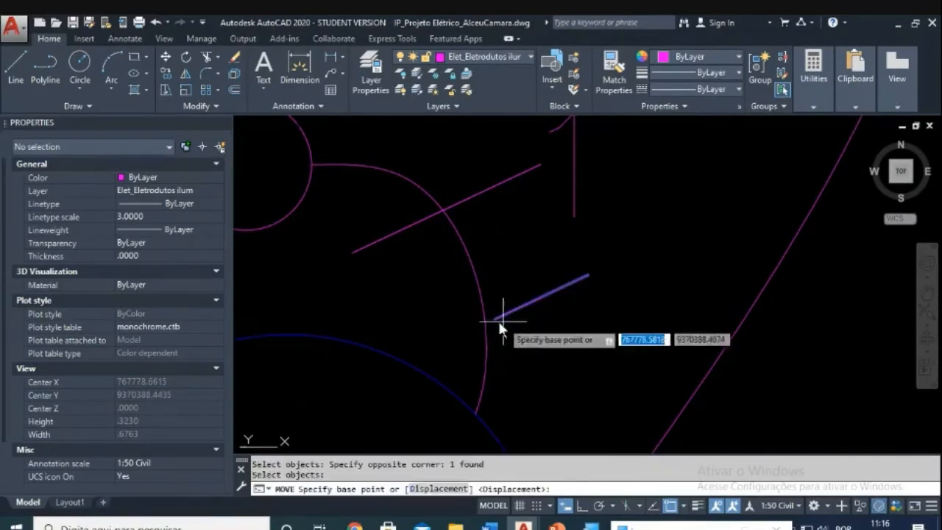
{"action": "left_click", "coordinate": [500, 322]}
{"action": "left_click", "coordinate": [479, 289]}
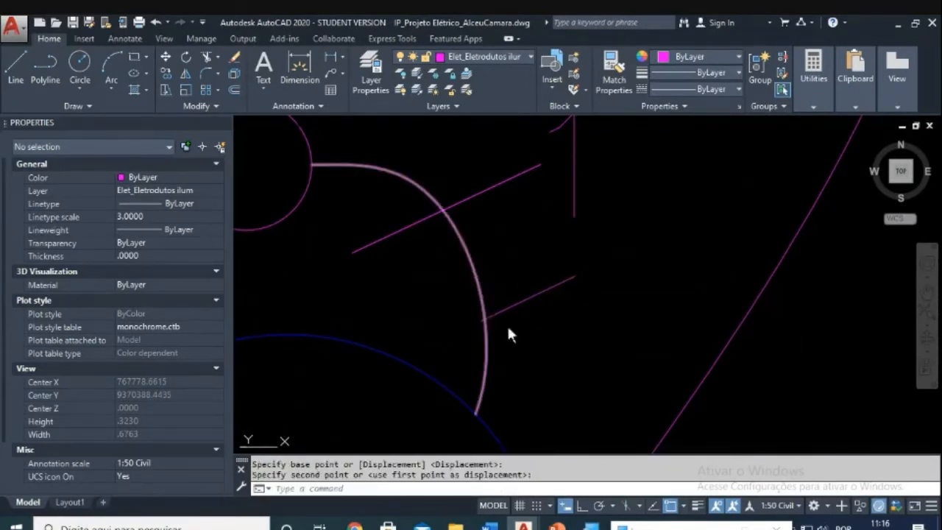
{"action": "scroll", "coordinate": [510, 335], "scroll_direction": "up", "scroll_amount": 3}
{"action": "key", "text": "Escape"}
{"action": "key", "text": "Escape"}
Step: Nudge the short tick into place on the arc beside the first tick
{"action": "type", "text": "m"}
{"action": "key", "text": "Return"}
{"action": "left_click", "coordinate": [519, 265]}
{"action": "left_click", "coordinate": [476, 305]}
{"action": "key", "text": "Return"}
{"action": "left_click", "coordinate": [466, 291]}
{"action": "left_click", "coordinate": [487, 283]}
{"action": "scroll", "coordinate": [530, 283], "scroll_direction": "down", "scroll_amount": 3}
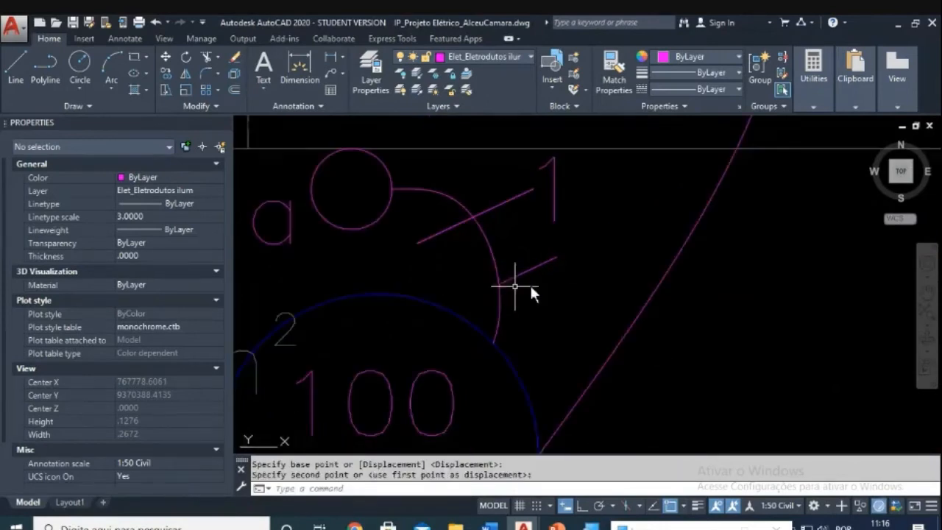
{"action": "key", "text": "Escape"}
{"action": "key", "text": "Escape"}
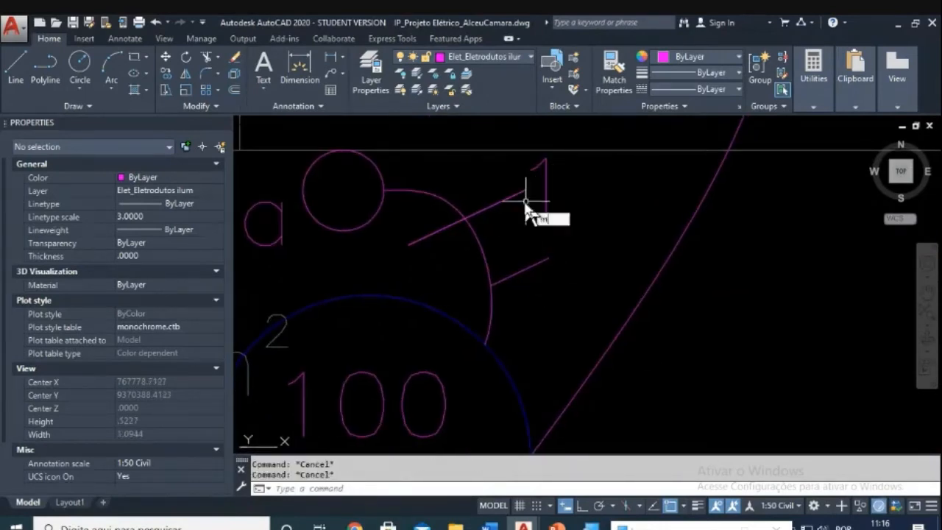
Step: Pan the view back toward the circuit label circle and lamp a
{"action": "type", "text": "m"}
{"action": "key", "text": "Return"}
{"action": "left_click", "coordinate": [524, 200]}
{"action": "left_click", "coordinate": [510, 191]}
{"action": "key", "text": "Return"}
{"action": "left_click", "coordinate": [616, 215]}
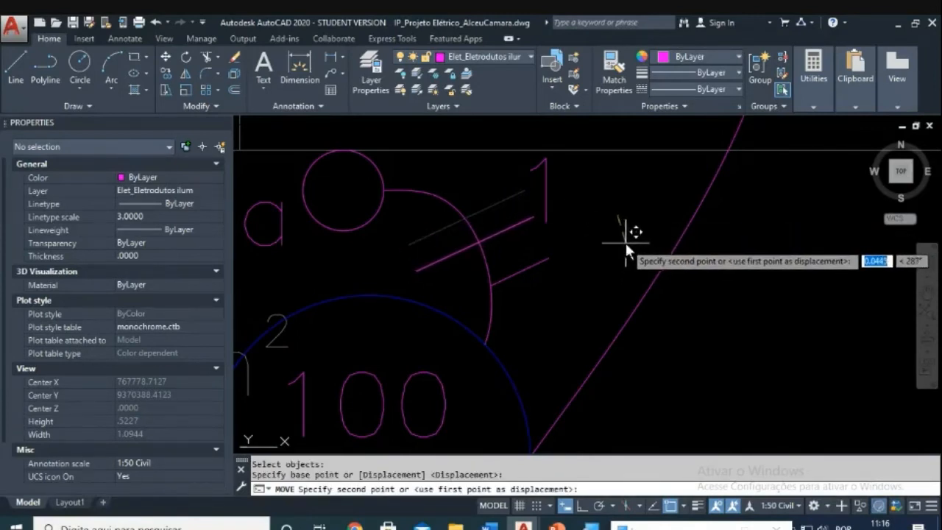
{"action": "key", "text": "Escape"}
{"action": "key", "text": "Escape"}
{"action": "key", "text": "Escape"}
{"action": "scroll", "coordinate": [576, 244], "scroll_direction": "down", "scroll_amount": 2}
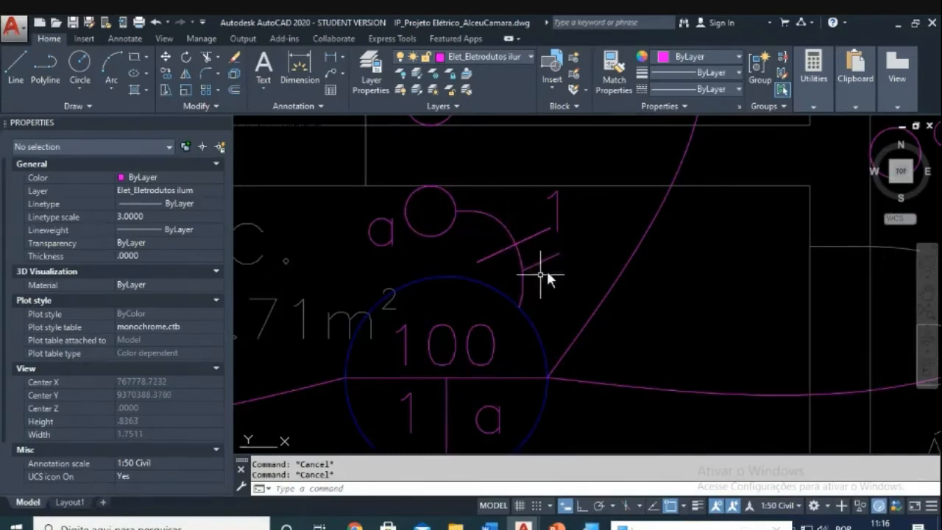
{"action": "middle_click_drag", "start_coordinate": [453, 353], "coordinate": [450, 276]}
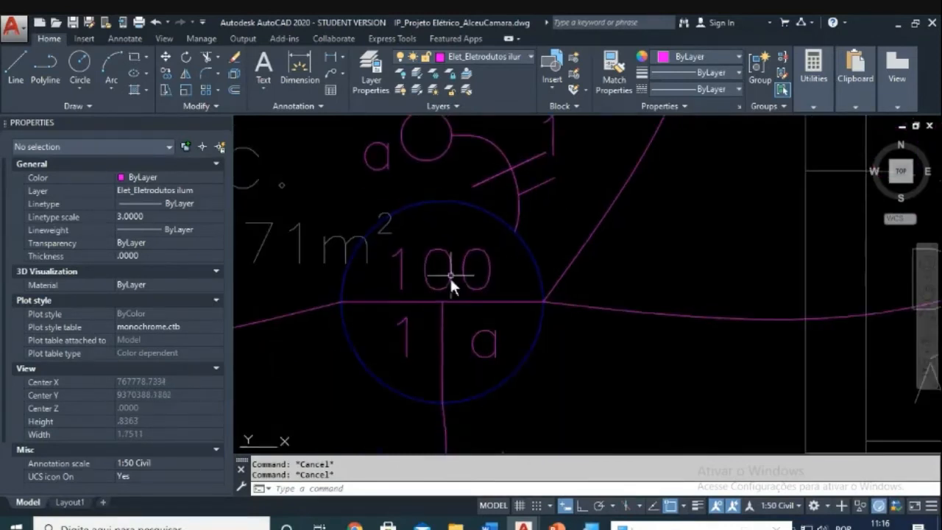
{"action": "middle_click_drag", "start_coordinate": [489, 144], "coordinate": [473, 196]}
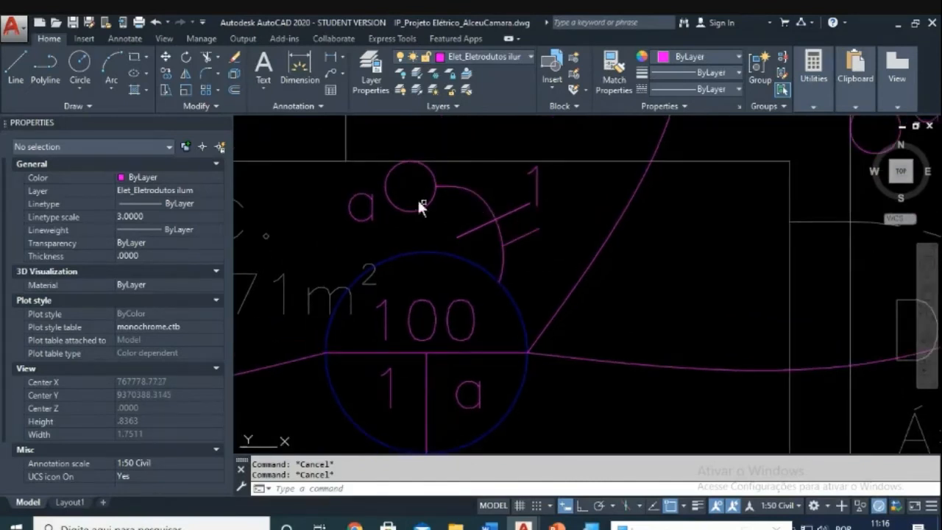
Step: Copy the letter a from lamp a beside circuit number 1 on the ticks
{"action": "type", "text": "co"}
{"action": "key", "text": "Return"}
{"action": "left_click", "coordinate": [371, 212]}
{"action": "key", "text": "Return"}
{"action": "left_click", "coordinate": [372, 211]}
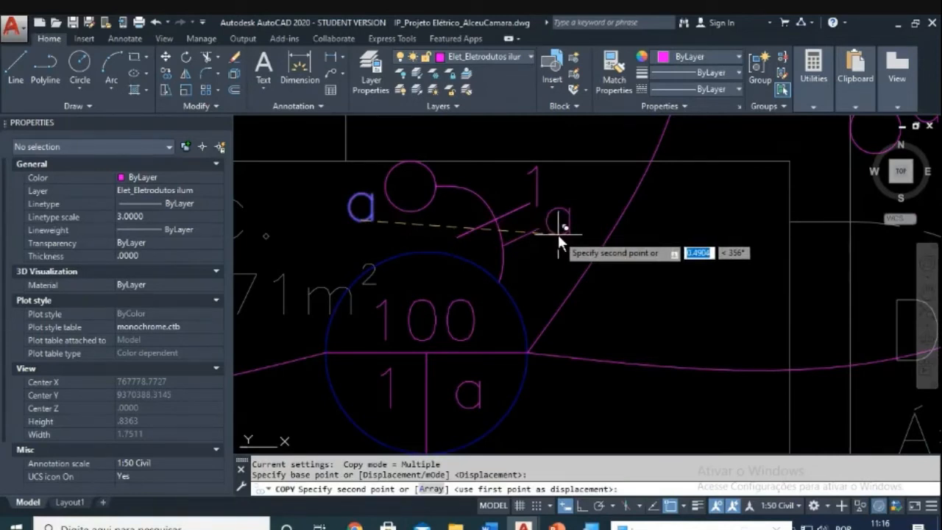
{"action": "left_click", "coordinate": [559, 232]}
{"action": "key", "text": "Escape"}
Step: Copy the circuit 1 tick marks from the Copa conduit to the Dormitório 2 conduit
{"action": "scroll", "coordinate": [523, 253], "scroll_direction": "down", "scroll_amount": 5}
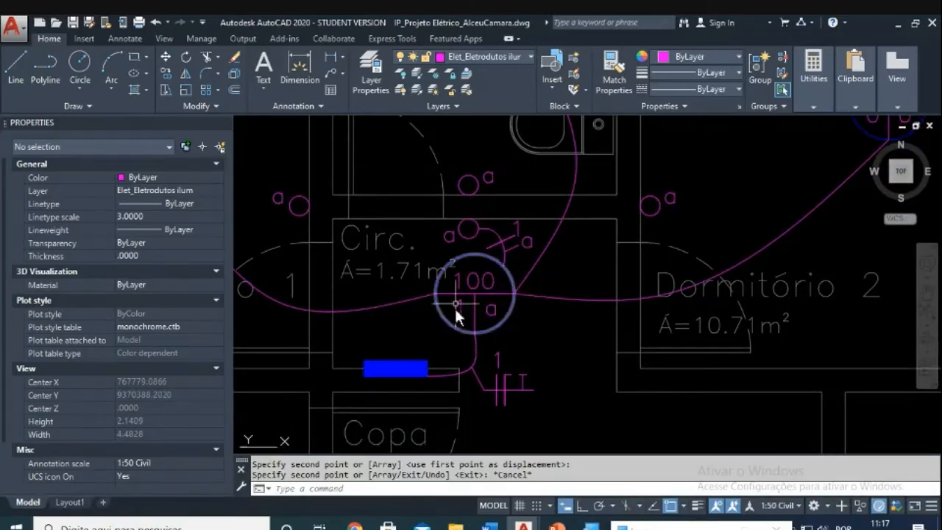
{"action": "scroll", "coordinate": [472, 300], "scroll_direction": "down", "scroll_amount": 3}
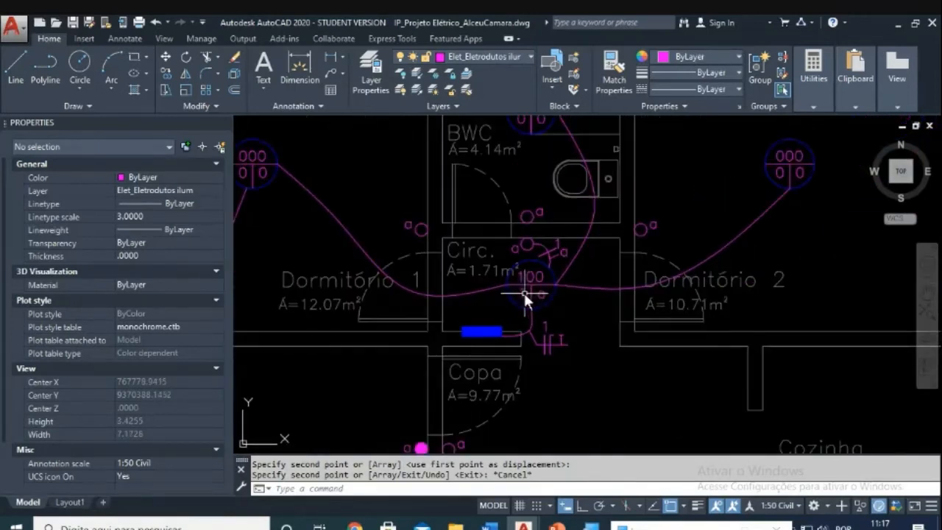
{"action": "scroll", "coordinate": [532, 297], "scroll_direction": "up", "scroll_amount": 2}
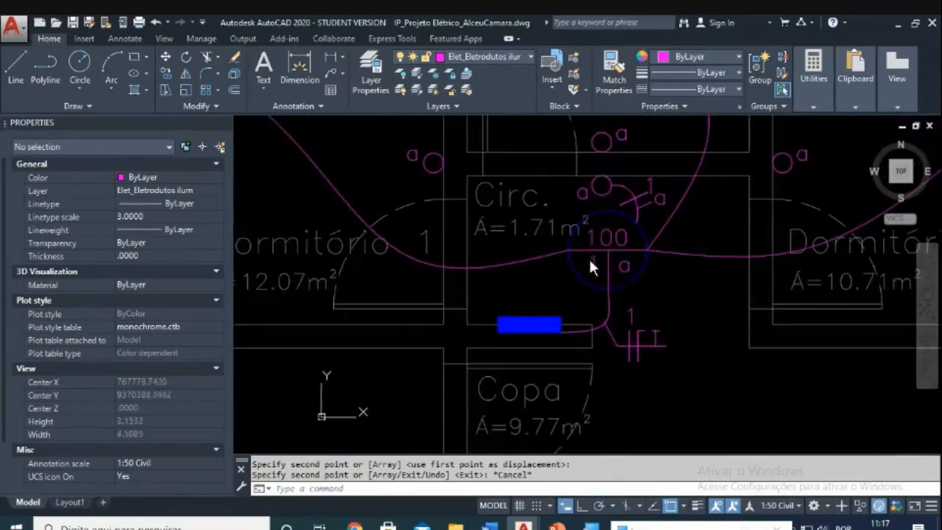
{"action": "scroll", "coordinate": [589, 259], "scroll_direction": "down", "scroll_amount": 2}
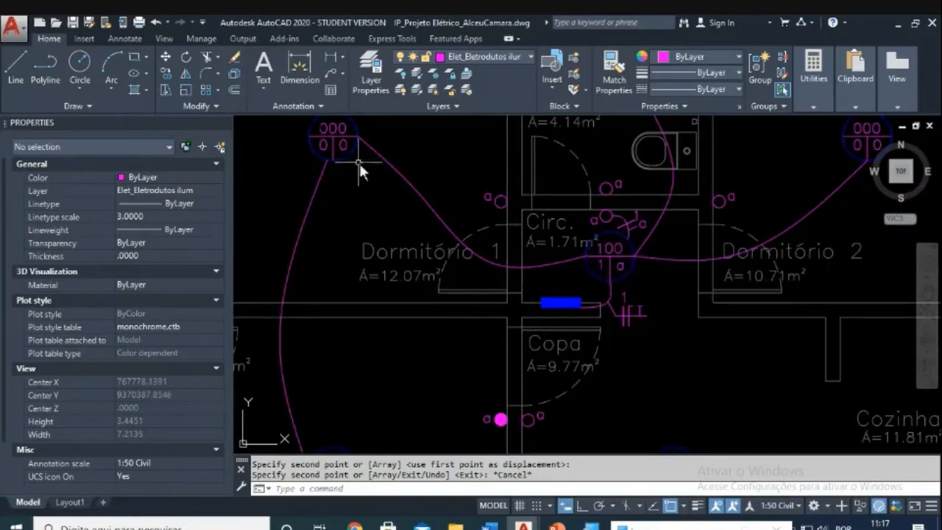
{"action": "middle_click_drag", "start_coordinate": [359, 163], "coordinate": [277, 235]}
{"action": "middle_click_drag", "start_coordinate": [741, 303], "coordinate": [752, 197]}
{"action": "scroll", "coordinate": [569, 313], "scroll_direction": "up", "scroll_amount": 4}
{"action": "key", "text": "Escape"}
{"action": "type", "text": "co"}
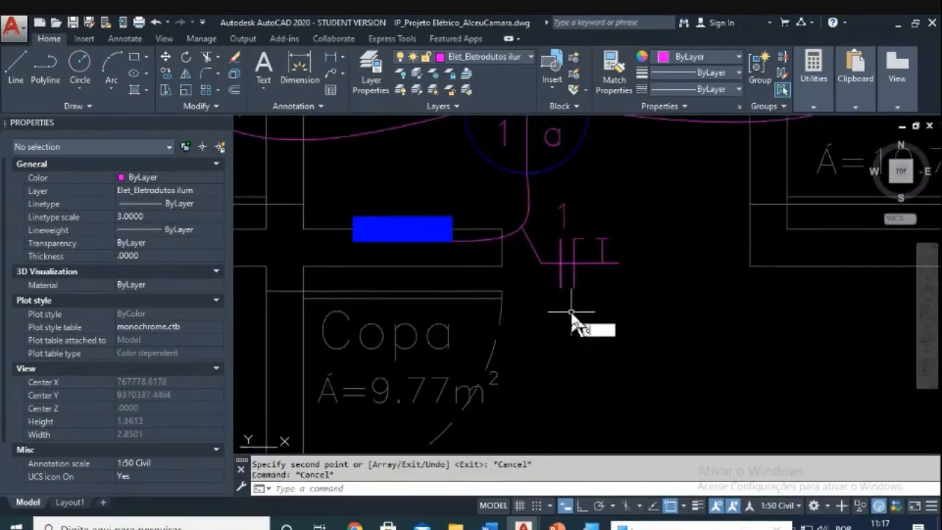
{"action": "key", "text": "Return"}
{"action": "left_click", "coordinate": [610, 312]}
{"action": "key", "text": "Return"}
{"action": "left_click", "coordinate": [572, 261]}
{"action": "scroll", "coordinate": [603, 254], "scroll_direction": "down", "scroll_amount": 3}
{"action": "middle_click_drag", "start_coordinate": [631, 249], "coordinate": [592, 370]}
{"action": "scroll", "coordinate": [632, 316], "scroll_direction": "up", "scroll_amount": 3}
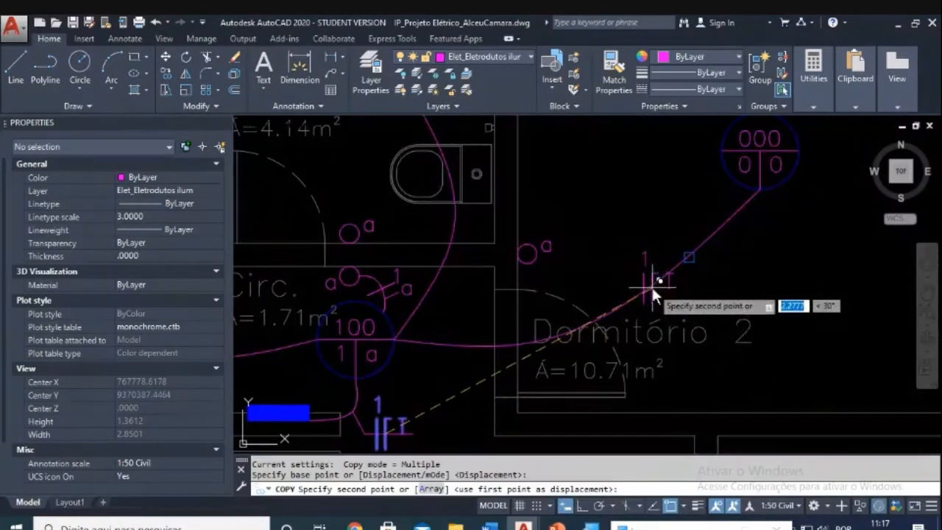
{"action": "left_click", "coordinate": [651, 285]}
{"action": "key", "text": "Escape"}
Step: Move the circuit number 1 label near the copied tick marks
{"action": "scroll", "coordinate": [657, 259], "scroll_direction": "up", "scroll_amount": 2}
{"action": "scroll", "coordinate": [653, 254], "scroll_direction": "up", "scroll_amount": 2}
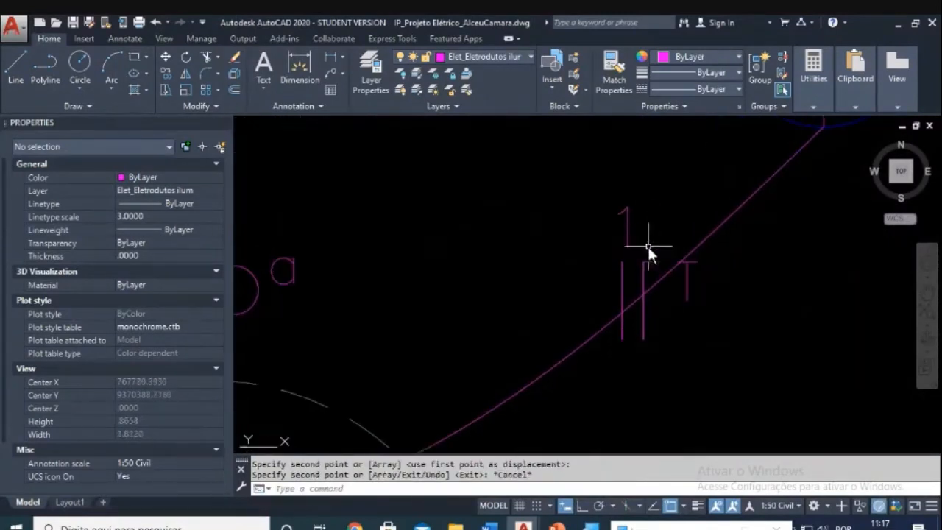
{"action": "key", "text": "Escape"}
{"action": "key", "text": "Escape"}
{"action": "type", "text": "m"}
{"action": "key", "text": "Return"}
{"action": "left_click", "coordinate": [671, 217]}
{"action": "left_click", "coordinate": [592, 240]}
{"action": "key", "text": "Return"}
{"action": "left_click", "coordinate": [513, 169]}
{"action": "left_click", "coordinate": [569, 202]}
{"action": "key", "text": "Escape"}
Step: Rotate the copied tick marks to follow the Dormitório 2 conduit arc
{"action": "scroll", "coordinate": [595, 211], "scroll_direction": "down", "scroll_amount": 3}
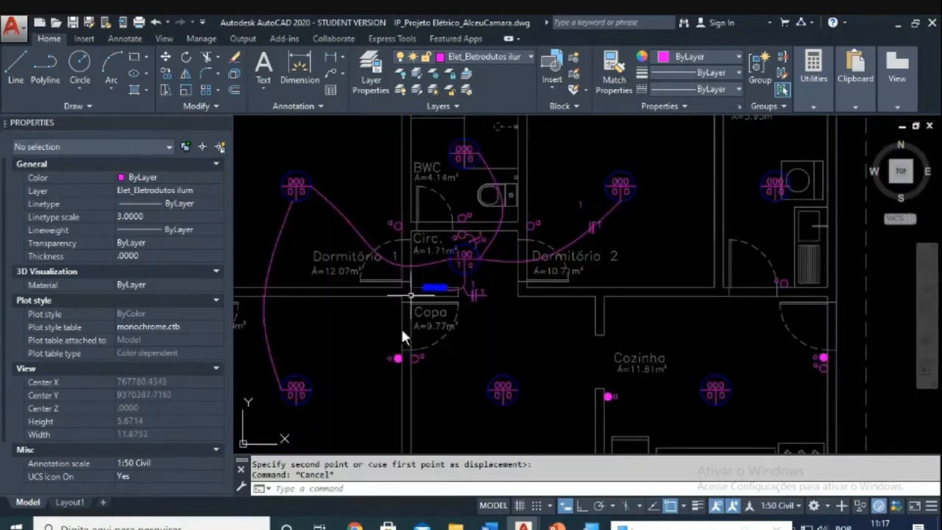
{"action": "scroll", "coordinate": [654, 206], "scroll_direction": "up", "scroll_amount": 2}
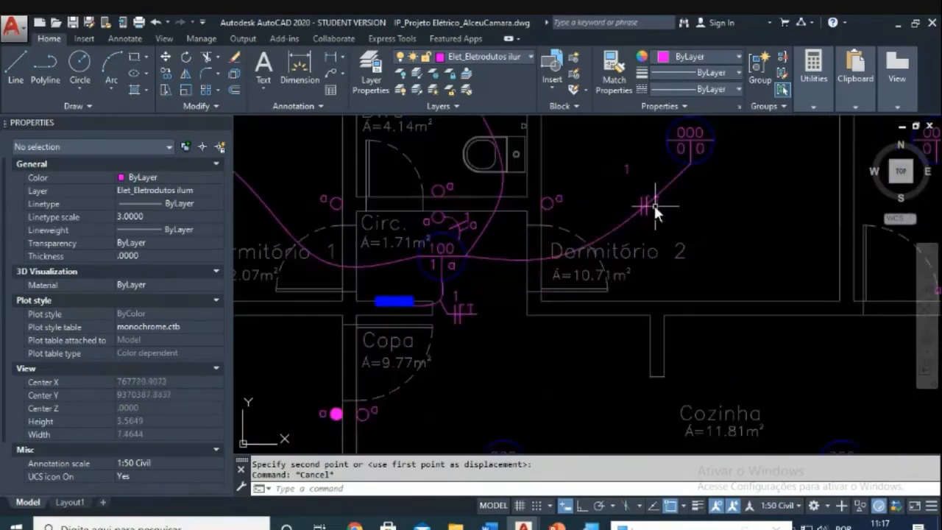
{"action": "scroll", "coordinate": [653, 202], "scroll_direction": "up", "scroll_amount": 3}
{"action": "scroll", "coordinate": [663, 213], "scroll_direction": "down", "scroll_amount": 1}
{"action": "middle_click_drag", "start_coordinate": [664, 212], "coordinate": [626, 301]}
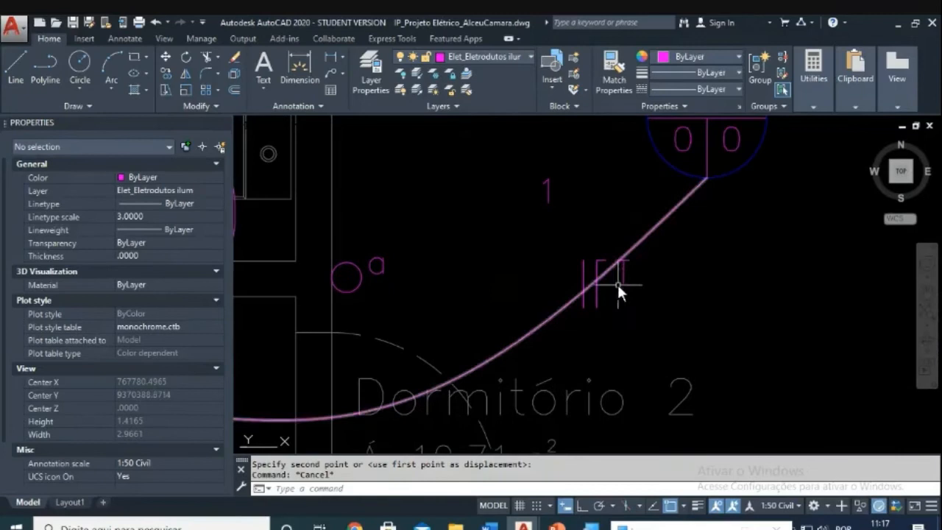
{"action": "key", "text": "Escape"}
{"action": "type", "text": "ro"}
{"action": "key", "text": "Return"}
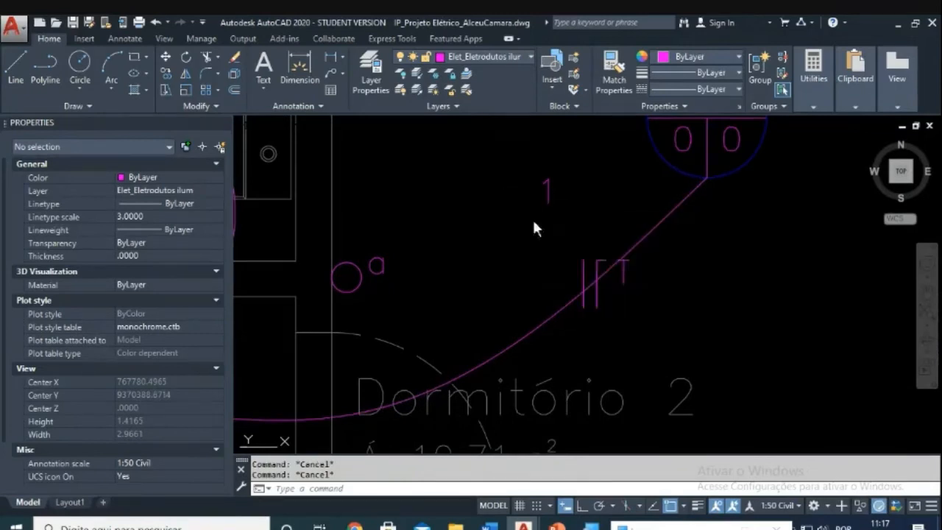
{"action": "left_click", "coordinate": [553, 237]}
{"action": "left_click", "coordinate": [686, 342]}
{"action": "key", "text": "Return"}
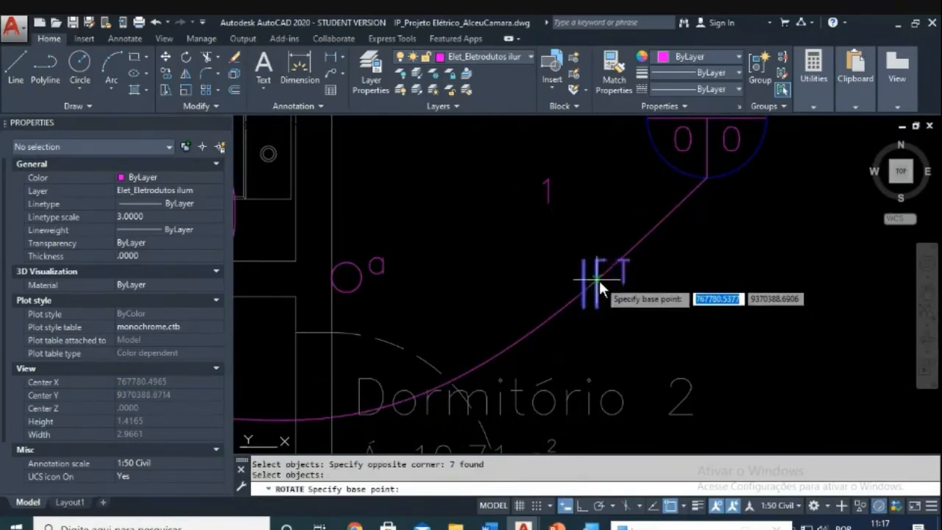
{"action": "left_click", "coordinate": [599, 278]}
{"action": "middle_click_drag", "start_coordinate": [802, 158], "coordinate": [748, 232]}
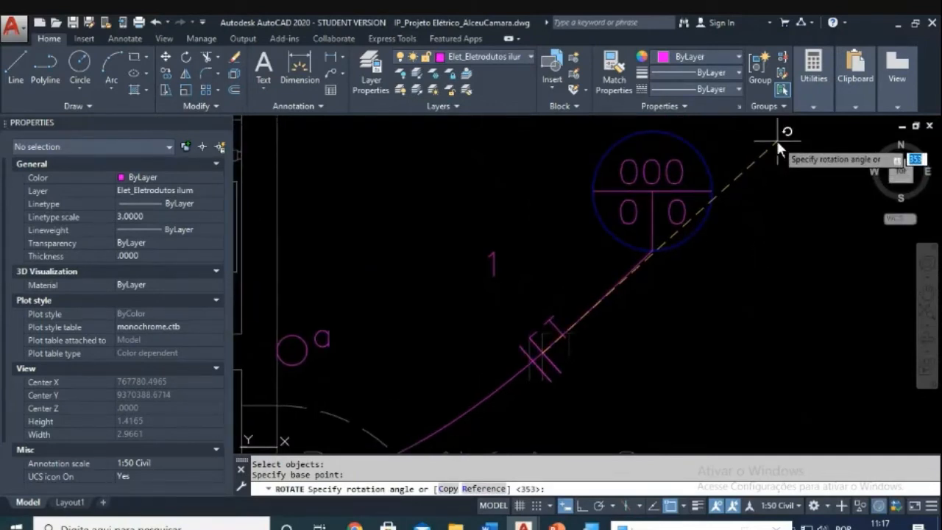
{"action": "key", "text": "Escape"}
{"action": "key", "text": "Escape"}
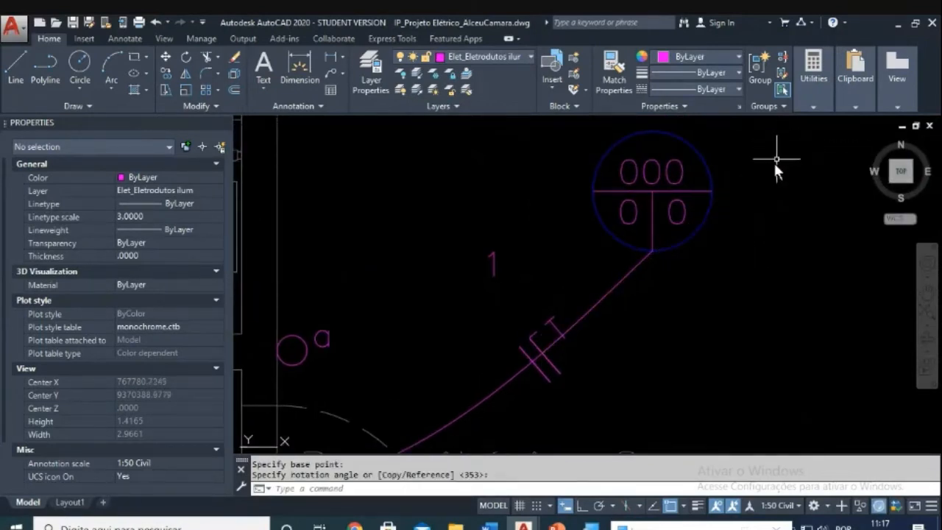
Step: Move the rotated tick marks onto the Dormitório 2 conduit arc
{"action": "type", "text": "m"}
{"action": "key", "text": "Return"}
{"action": "left_click", "coordinate": [467, 295]}
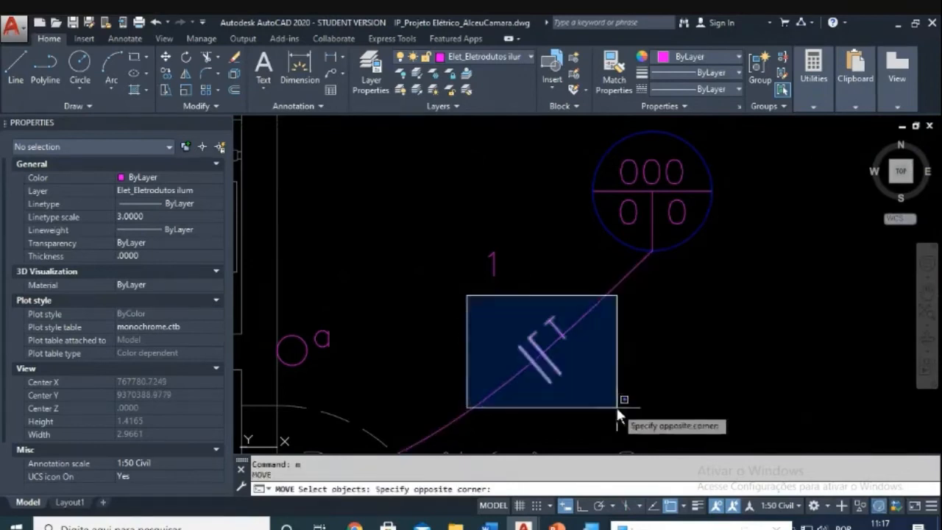
{"action": "left_click", "coordinate": [615, 404]}
{"action": "key", "text": "Return"}
{"action": "scroll", "coordinate": [571, 345], "scroll_direction": "up", "scroll_amount": 5}
{"action": "left_click", "coordinate": [528, 292]}
{"action": "scroll", "coordinate": [520, 285], "scroll_direction": "down", "scroll_amount": 2}
{"action": "left_click", "coordinate": [548, 279]}
{"action": "scroll", "coordinate": [555, 289], "scroll_direction": "down", "scroll_amount": 3}
Step: Place the circuit number 1 label beside the tick marks on the arc
{"action": "key", "text": "Escape"}
{"action": "key", "text": "Escape"}
{"action": "type", "text": "m"}
{"action": "key", "text": "Return"}
{"action": "left_click", "coordinate": [484, 195]}
{"action": "left_click", "coordinate": [433, 227]}
{"action": "key", "text": "Return"}
{"action": "left_click", "coordinate": [426, 214]}
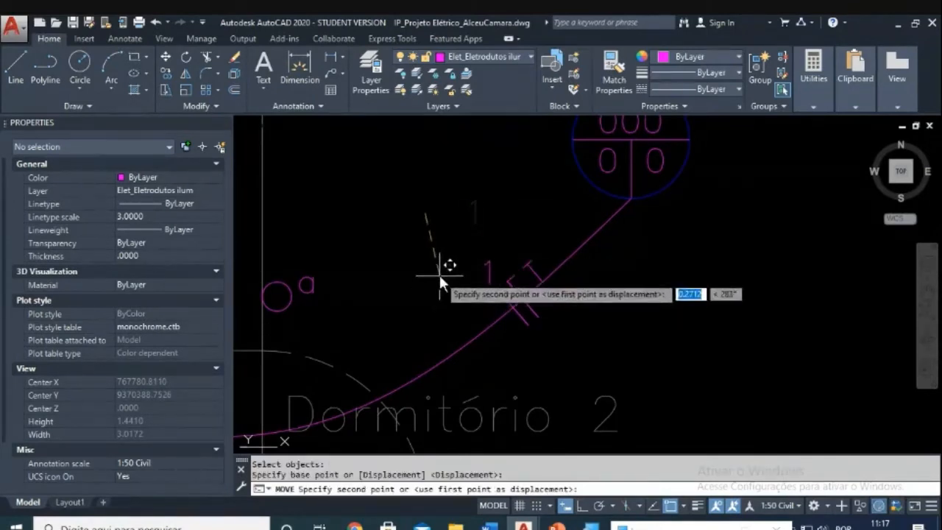
{"action": "left_click", "coordinate": [441, 283]}
{"action": "scroll", "coordinate": [615, 194], "scroll_direction": "down", "scroll_amount": 2}
{"action": "scroll", "coordinate": [615, 195], "scroll_direction": "down", "scroll_amount": 1}
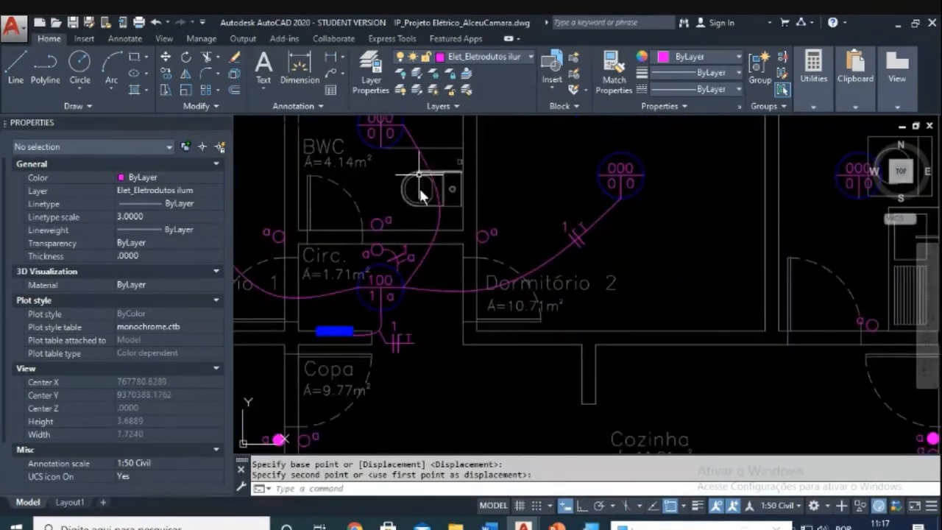
{"action": "middle_click_drag", "start_coordinate": [514, 209], "coordinate": [585, 276]}
{"action": "key", "text": "Escape"}
Step: Copy the Dormitório 2 tick marks with label 1 to the BWC light conduit
{"action": "type", "text": "co"}
{"action": "key", "text": "Return"}
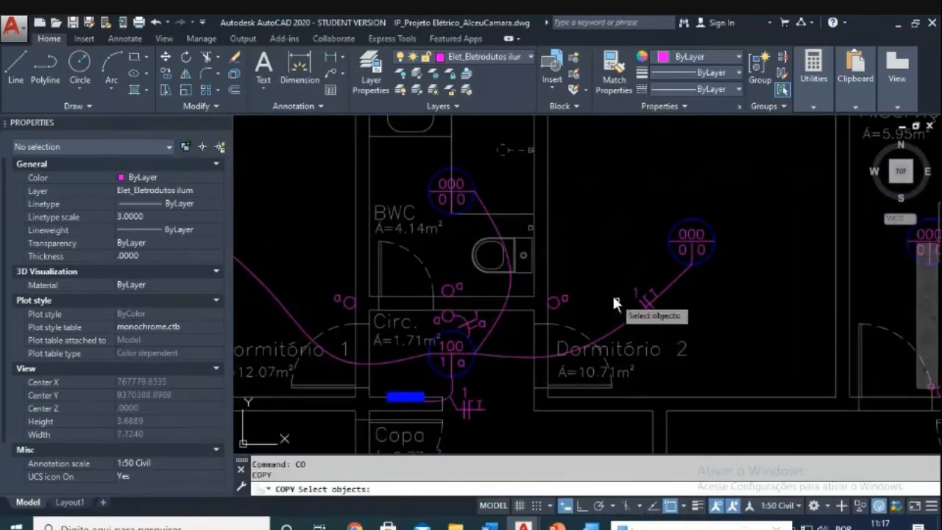
{"action": "left_click", "coordinate": [613, 264]}
{"action": "left_click", "coordinate": [691, 346]}
{"action": "key", "text": "Return"}
{"action": "scroll", "coordinate": [645, 303], "scroll_direction": "up", "scroll_amount": 4}
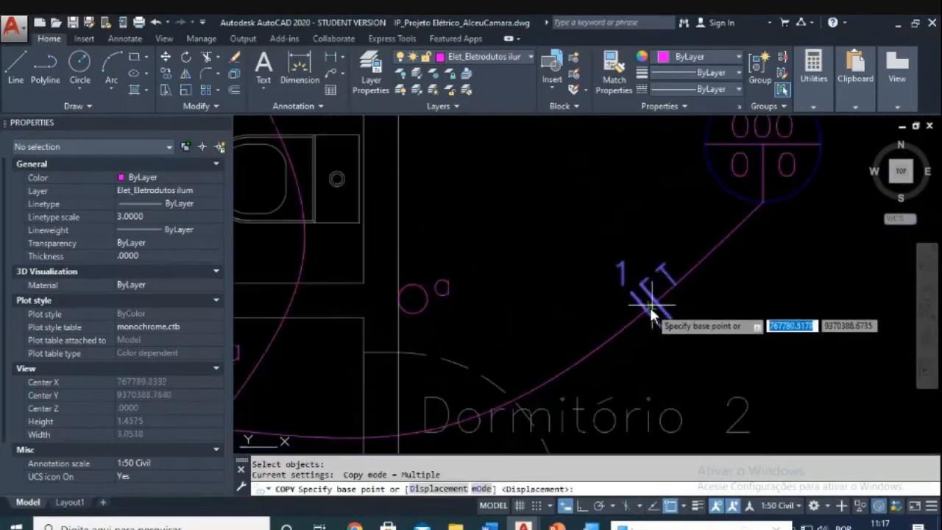
{"action": "left_click", "coordinate": [655, 303]}
{"action": "scroll", "coordinate": [655, 301], "scroll_direction": "down", "scroll_amount": 3}
{"action": "scroll", "coordinate": [590, 268], "scroll_direction": "up", "scroll_amount": 4}
{"action": "left_click", "coordinate": [589, 256]}
{"action": "key", "text": "Escape"}
{"action": "mouse_move", "coordinate": [562, 282]}
{"action": "middle_mouse_down"}
{"action": "mouse_move", "coordinate": [575, 314]}
{"action": "mouse_move", "coordinate": [555, 342]}
{"action": "middle_mouse_up"}
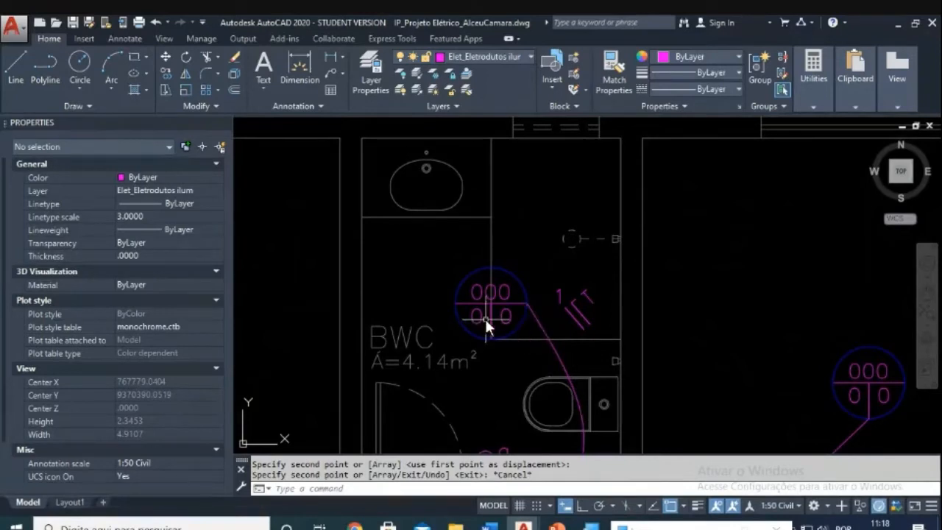
{"action": "middle_click_drag", "start_coordinate": [477, 290], "coordinate": [493, 311]}
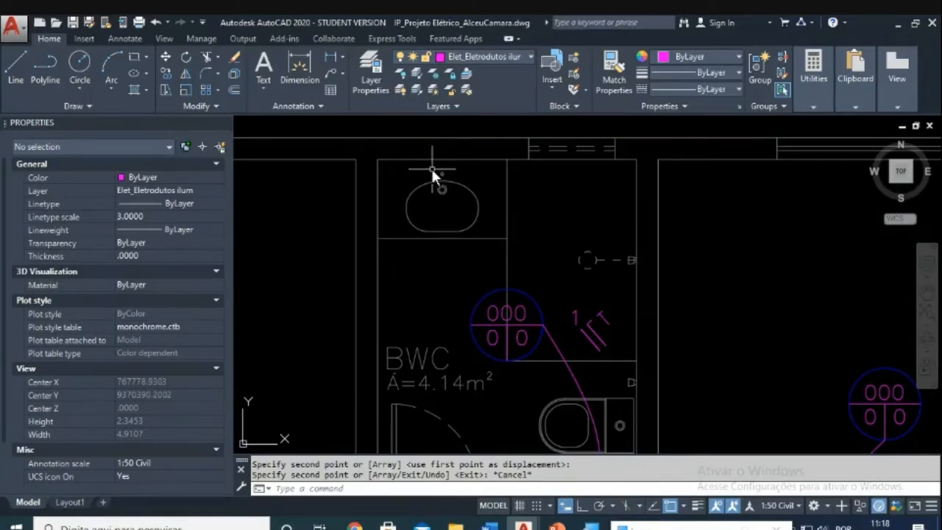
{"action": "middle_click_drag", "start_coordinate": [511, 255], "coordinate": [472, 150]}
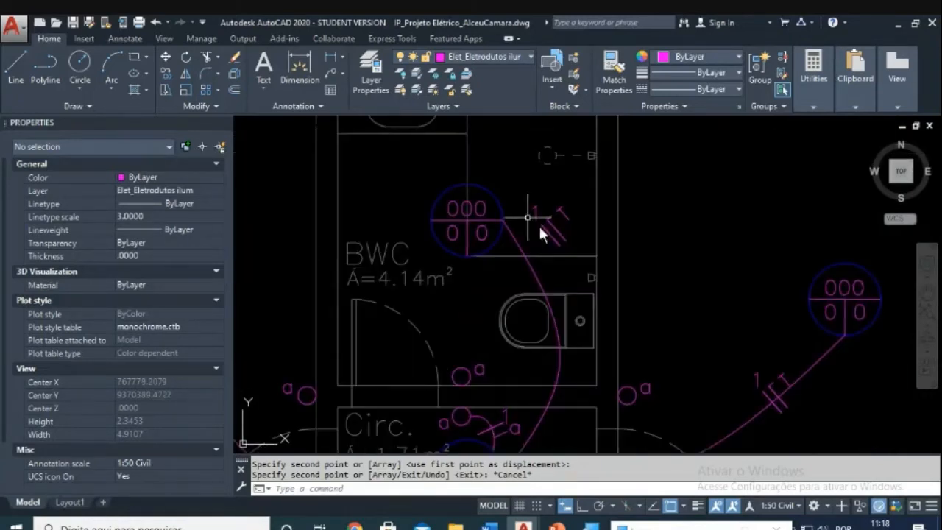
{"action": "scroll", "coordinate": [519, 243], "scroll_direction": "up", "scroll_amount": 2}
{"action": "middle_click_drag", "start_coordinate": [545, 254], "coordinate": [488, 240]}
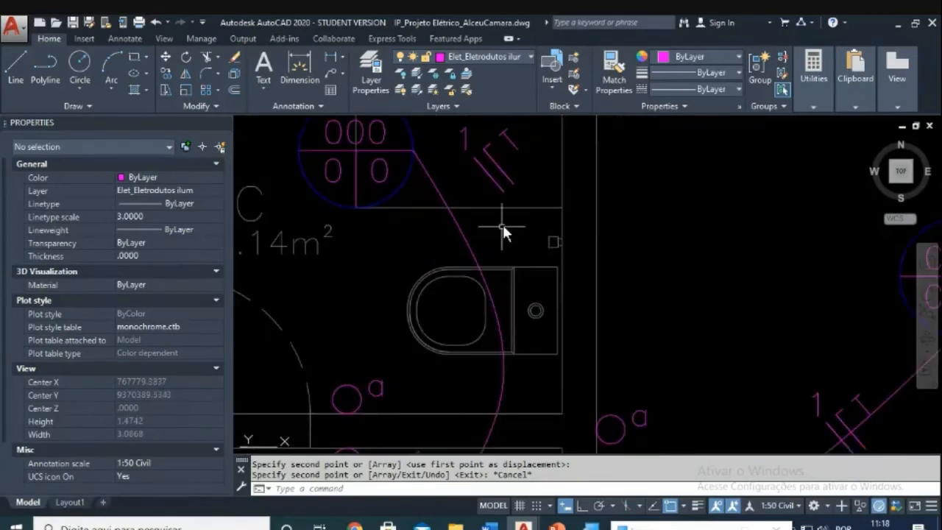
{"action": "key", "text": "Escape"}
{"action": "key", "text": "Escape"}
Step: Rotate the BWC tick marks to match the conduit direction
{"action": "type", "text": "ro"}
{"action": "key", "text": "Return"}
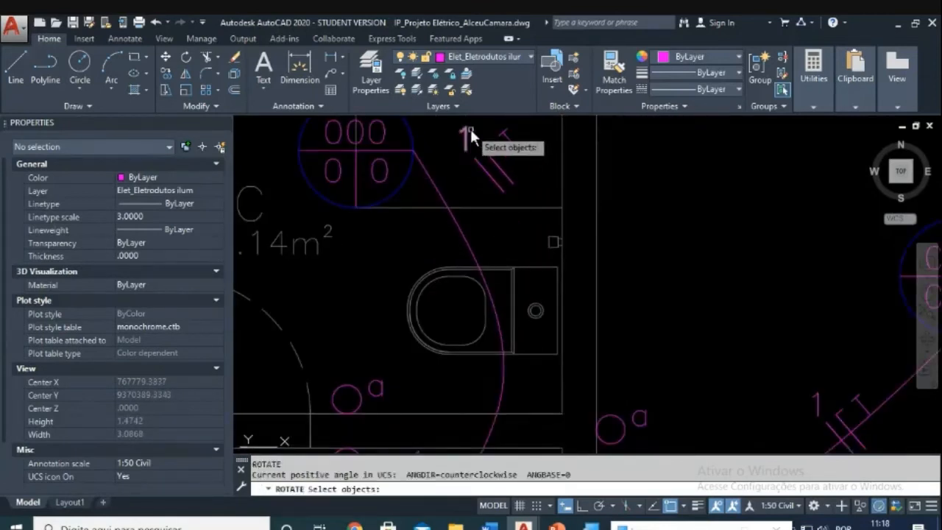
{"action": "left_click", "coordinate": [471, 125]}
{"action": "left_click", "coordinate": [555, 210]}
{"action": "key", "text": "Return"}
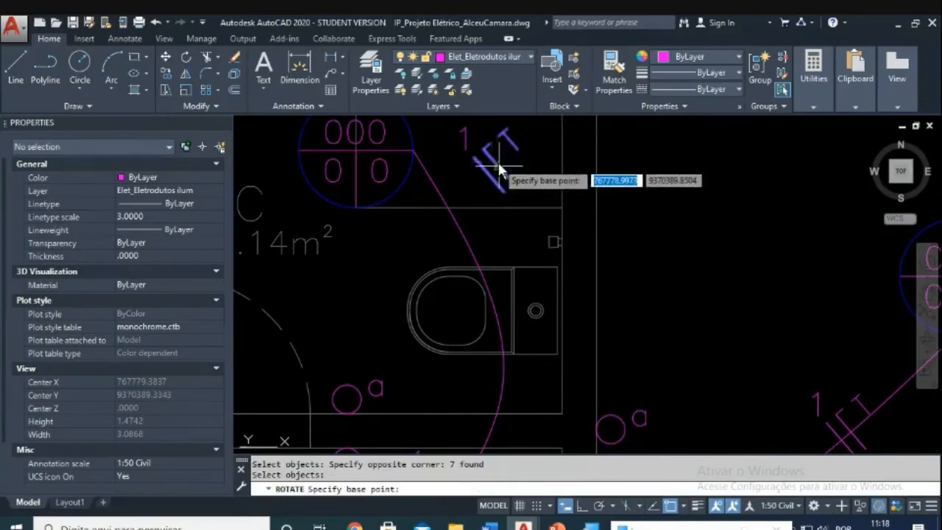
{"action": "left_click", "coordinate": [498, 168]}
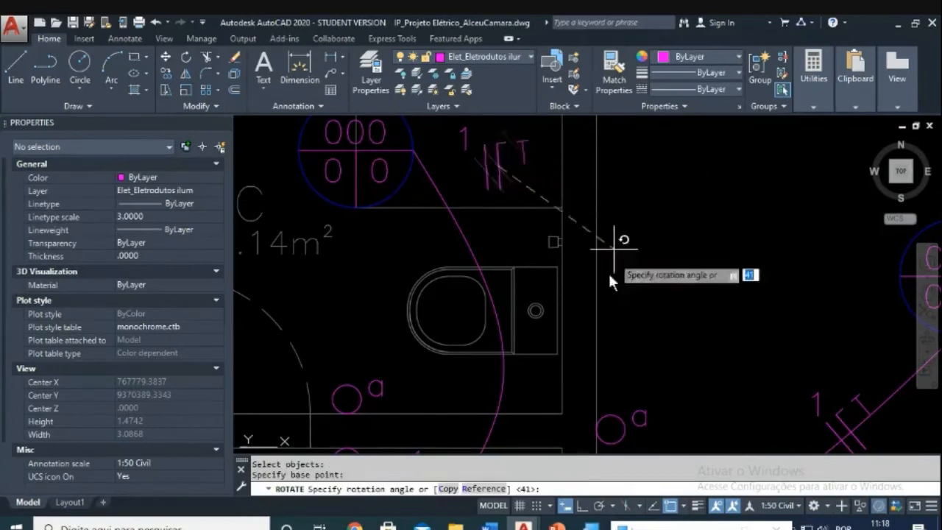
{"action": "left_click", "coordinate": [441, 428]}
{"action": "key", "text": "Escape"}
{"action": "key", "text": "Escape"}
Step: Move the rotated tick marks onto the BWC conduit, reusing the previous selection
{"action": "type", "text": "m"}
{"action": "key", "text": "Return"}
{"action": "left_click", "coordinate": [544, 190]}
{"action": "left_click", "coordinate": [484, 142]}
{"action": "key", "text": "Return"}
{"action": "left_click", "coordinate": [497, 168]}
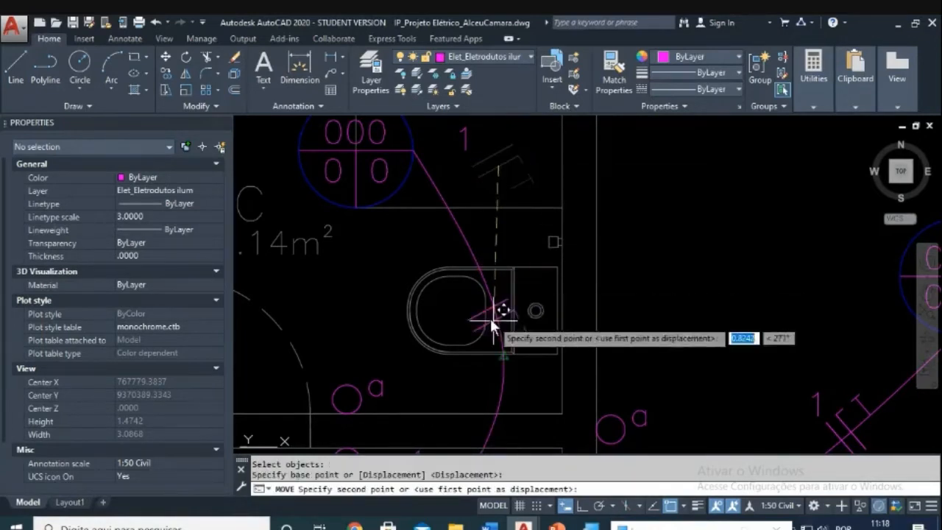
{"action": "scroll", "coordinate": [491, 297], "scroll_direction": "up", "scroll_amount": 5}
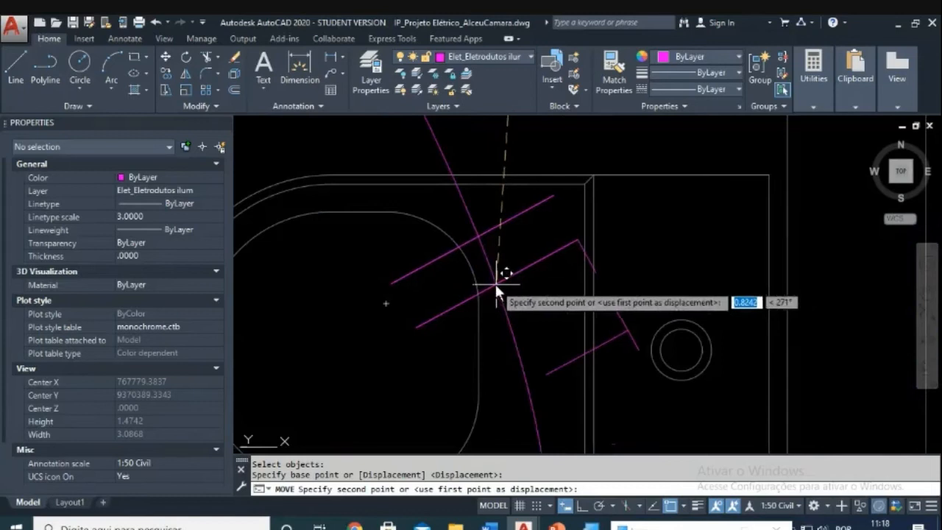
{"action": "key", "text": "Escape"}
{"action": "type", "text": "m"}
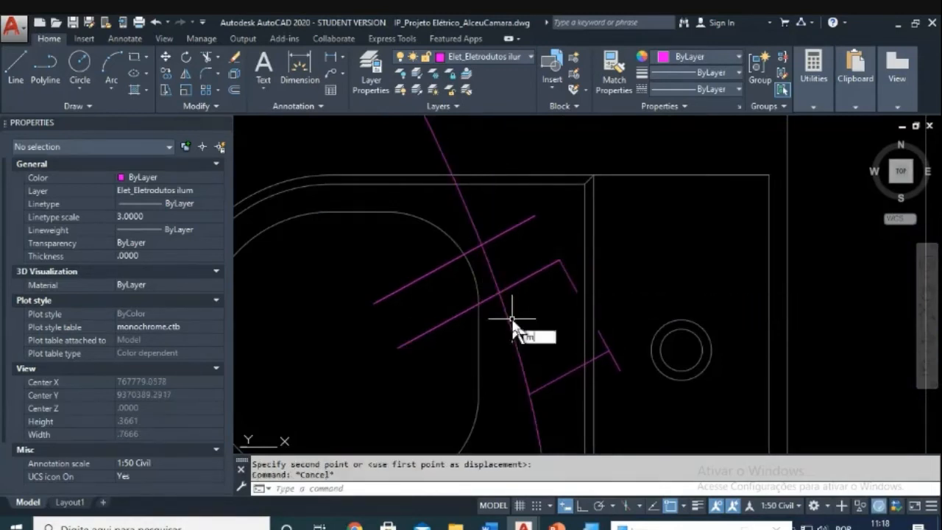
{"action": "key", "text": "Return"}
{"action": "type", "text": "p"}
{"action": "key", "text": "Return"}
{"action": "key", "text": "Return"}
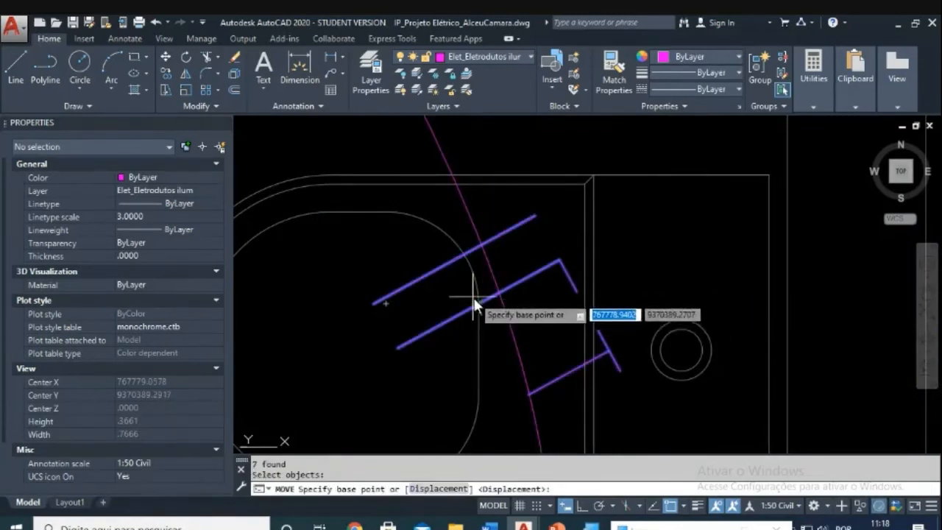
{"action": "left_click", "coordinate": [480, 300]}
{"action": "left_click", "coordinate": [497, 289]}
{"action": "scroll", "coordinate": [540, 268], "scroll_direction": "down", "scroll_amount": 6}
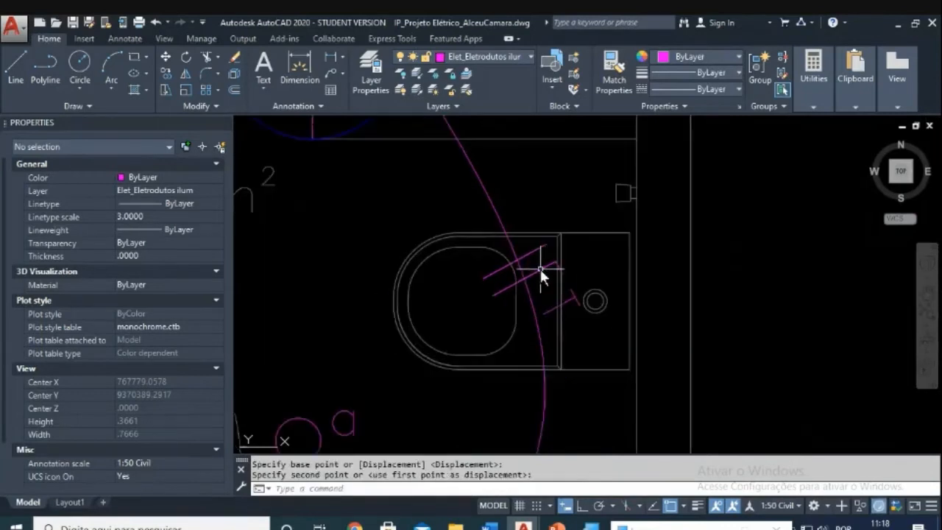
{"action": "key", "text": "Escape"}
{"action": "key", "text": "Escape"}
Step: Move the circuit number 1 text beside the toilet
{"action": "type", "text": "m"}
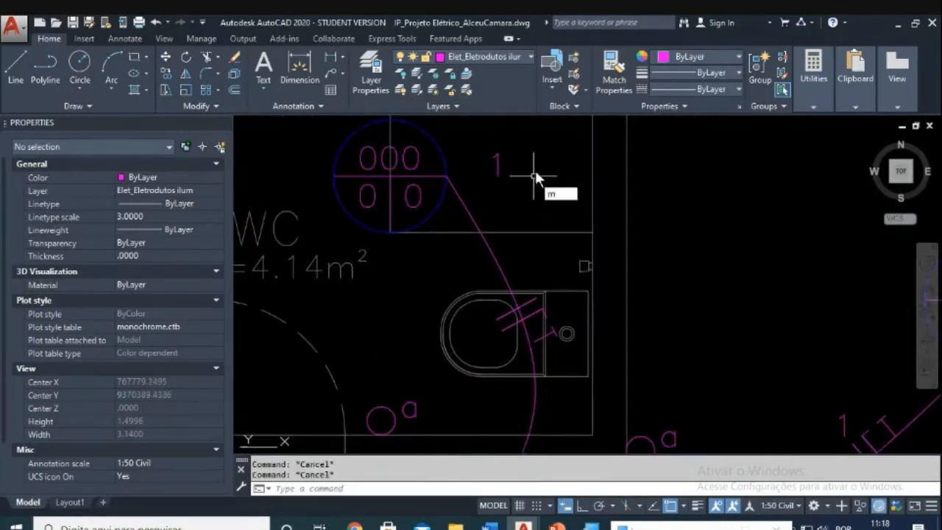
{"action": "key", "text": "Return"}
{"action": "left_click", "coordinate": [532, 155]}
{"action": "left_click", "coordinate": [491, 171]}
{"action": "key", "text": "Return"}
{"action": "left_click", "coordinate": [684, 203]}
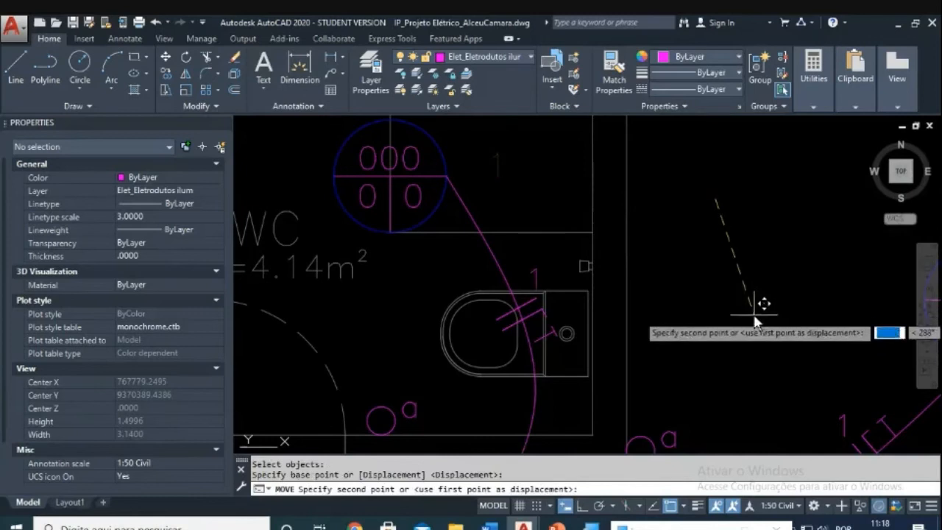
{"action": "left_click", "coordinate": [723, 316]}
{"action": "key", "text": "Escape"}
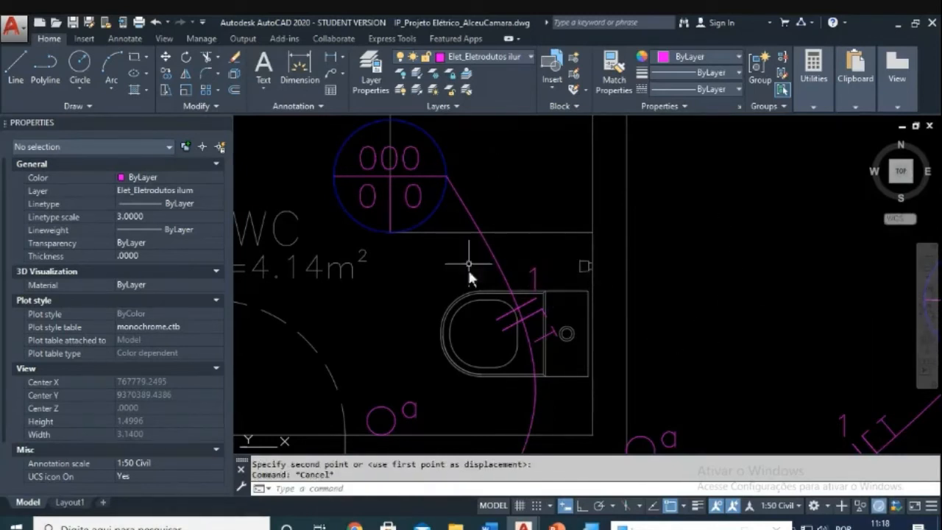
Step: Adjust the tick marks on the BWC conduit, then zoom out to review
{"action": "scroll", "coordinate": [570, 325], "scroll_direction": "up", "scroll_amount": 2}
{"action": "scroll", "coordinate": [535, 342], "scroll_direction": "up", "scroll_amount": 1}
{"action": "scroll", "coordinate": [567, 264], "scroll_direction": "up", "scroll_amount": 1}
{"action": "key", "text": "Escape"}
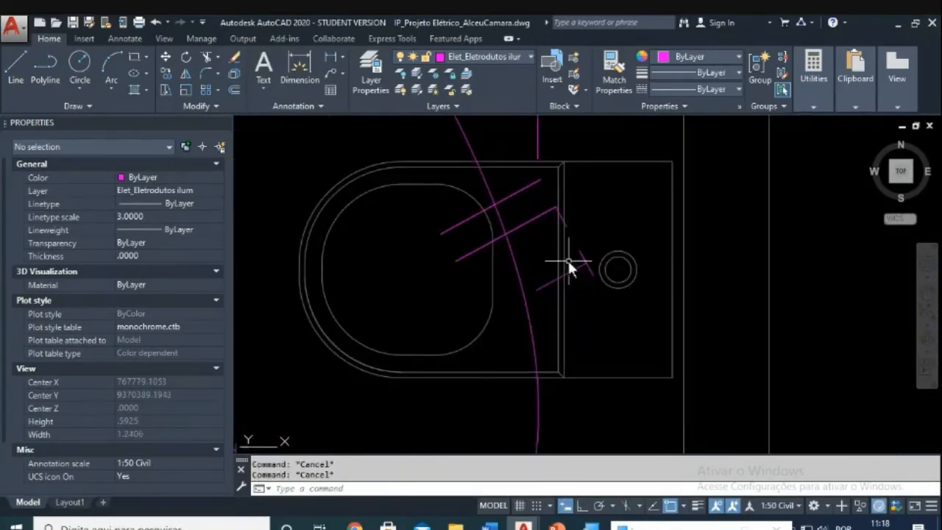
{"action": "type", "text": "m"}
{"action": "key", "text": "Return"}
{"action": "left_click", "coordinate": [597, 258]}
{"action": "left_click", "coordinate": [572, 280]}
{"action": "key", "text": "Return"}
{"action": "left_click", "coordinate": [540, 291]}
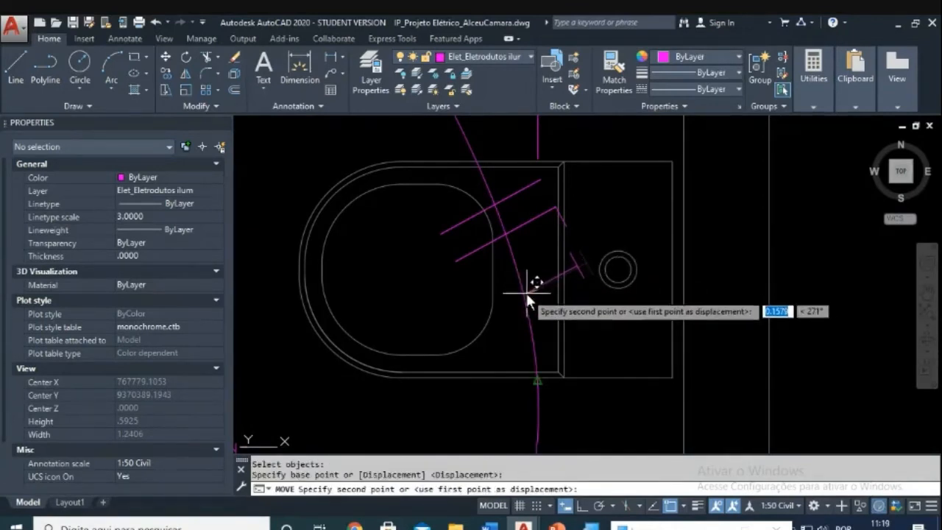
{"action": "scroll", "coordinate": [522, 298], "scroll_direction": "up", "scroll_amount": 2}
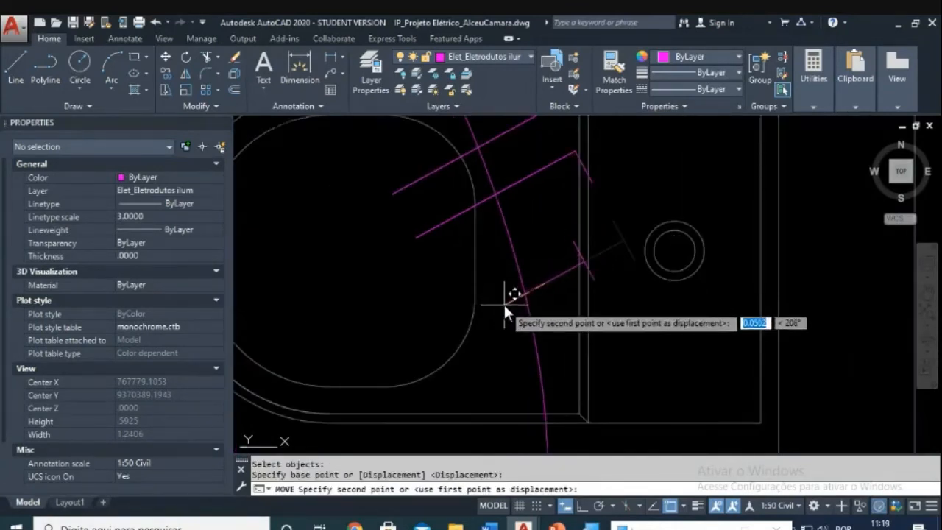
{"action": "key", "text": "Escape"}
{"action": "key", "text": "Escape"}
{"action": "type", "text": "m"}
{"action": "key", "text": "Return"}
{"action": "type", "text": "p"}
{"action": "key", "text": "Return"}
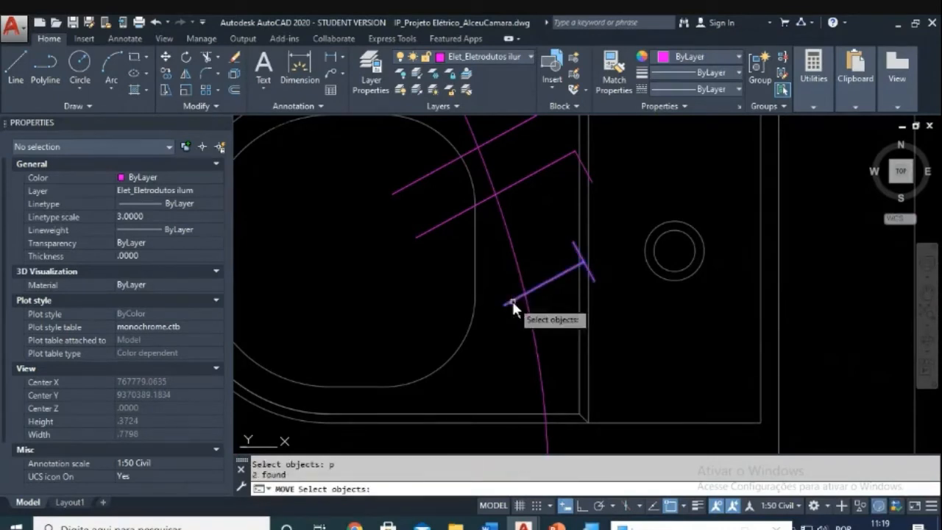
{"action": "key", "text": "Return"}
{"action": "left_click", "coordinate": [505, 305]}
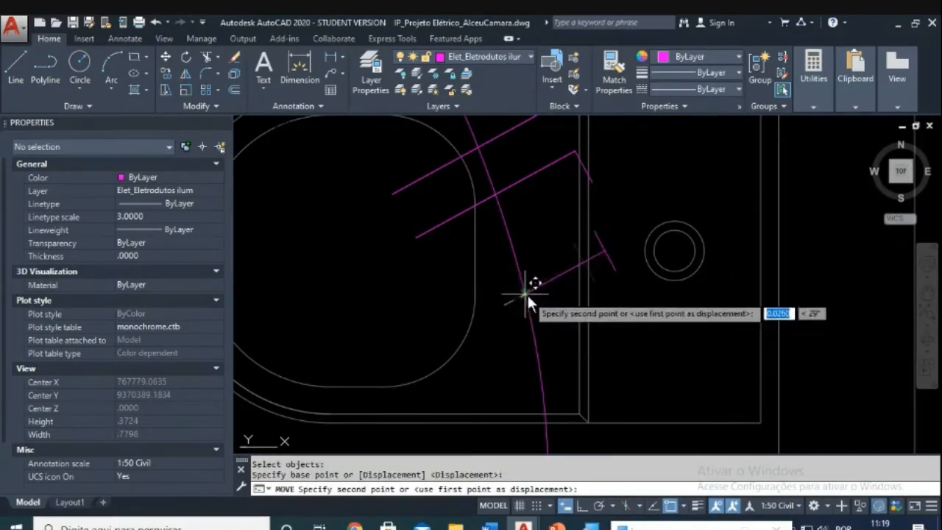
{"action": "key", "text": "Escape"}
{"action": "scroll", "coordinate": [572, 279], "scroll_direction": "down", "scroll_amount": 4}
{"action": "scroll", "coordinate": [576, 280], "scroll_direction": "up", "scroll_amount": 1}
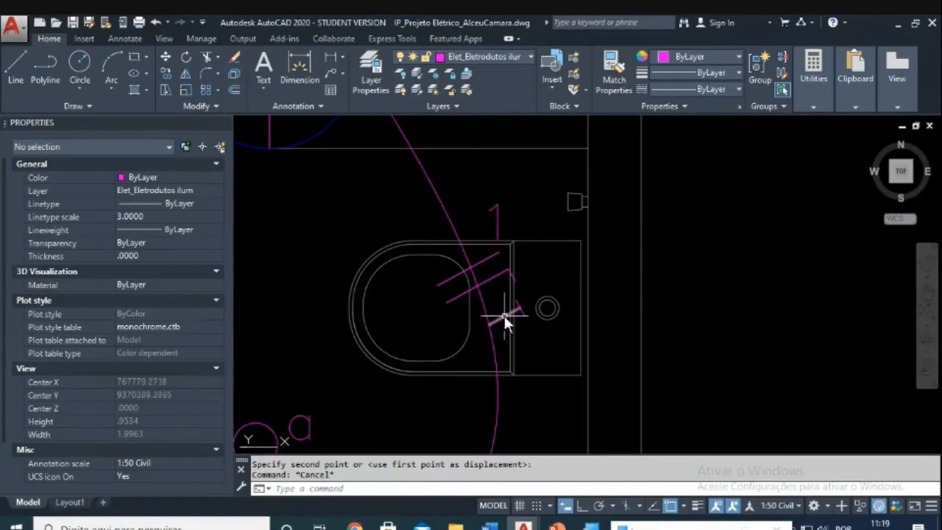
{"action": "scroll", "coordinate": [506, 313], "scroll_direction": "up", "scroll_amount": 1}
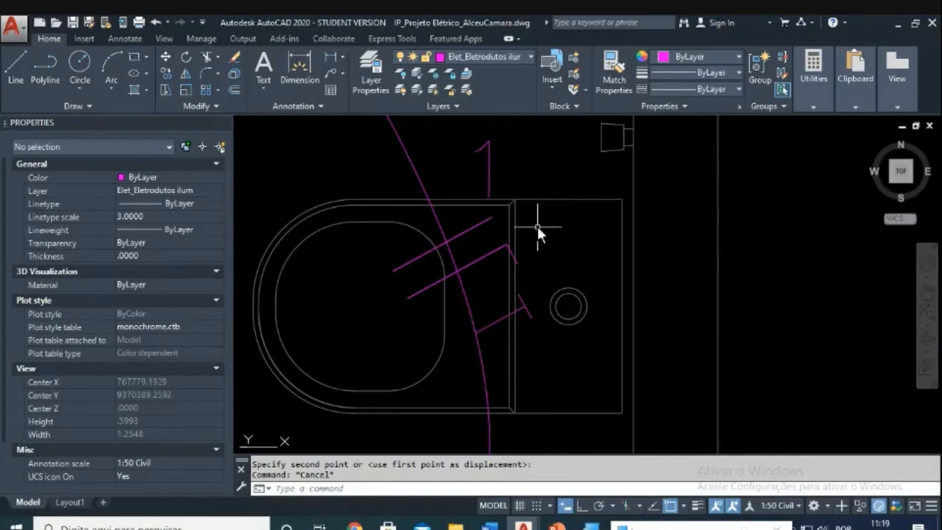
{"action": "scroll", "coordinate": [537, 226], "scroll_direction": "down", "scroll_amount": 4}
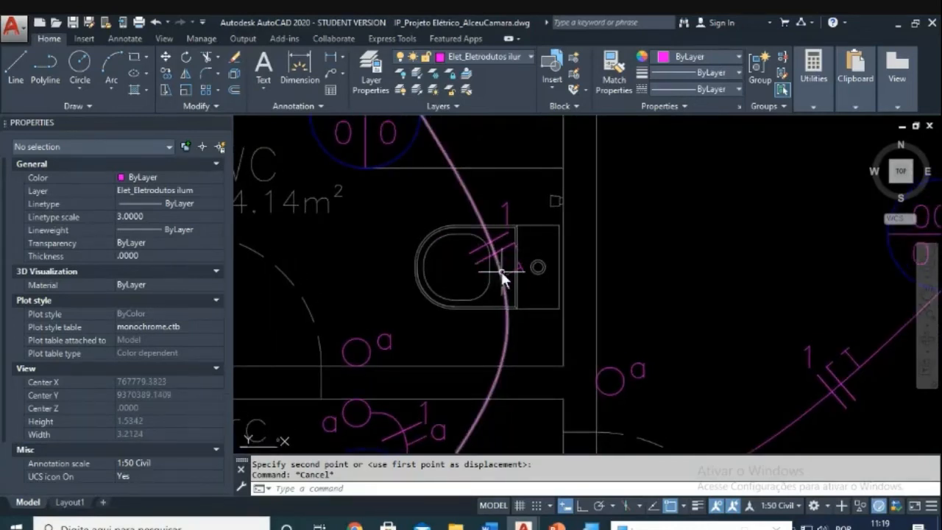
{"action": "scroll", "coordinate": [501, 271], "scroll_direction": "down", "scroll_amount": 4}
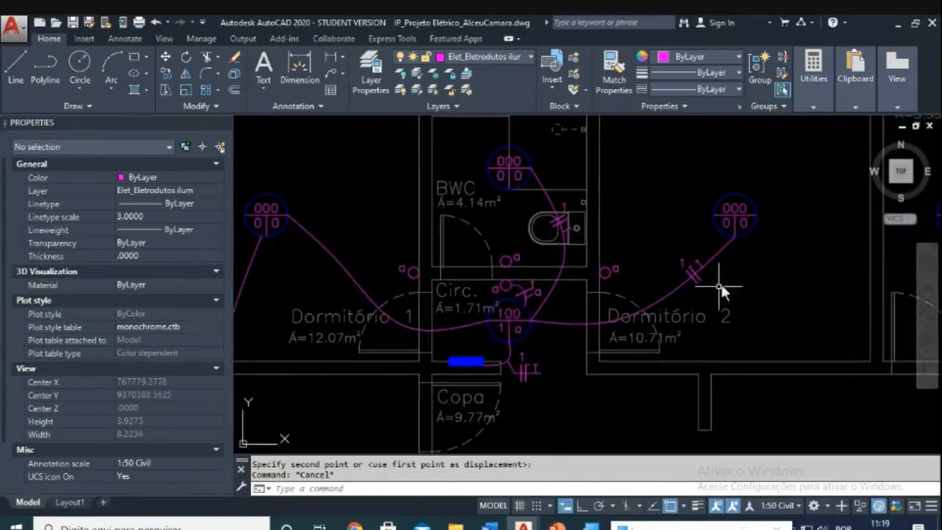
Step: With COPY, select the circuit 1 tick marks and '1' label on the BWC conduit
{"action": "scroll", "coordinate": [553, 209], "scroll_direction": "up", "scroll_amount": 2}
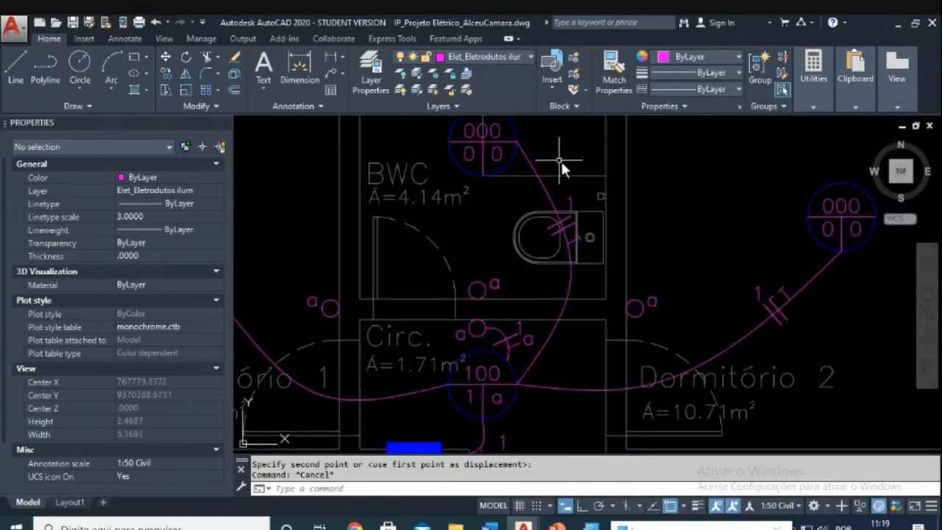
{"action": "scroll", "coordinate": [561, 160], "scroll_direction": "down", "scroll_amount": 2}
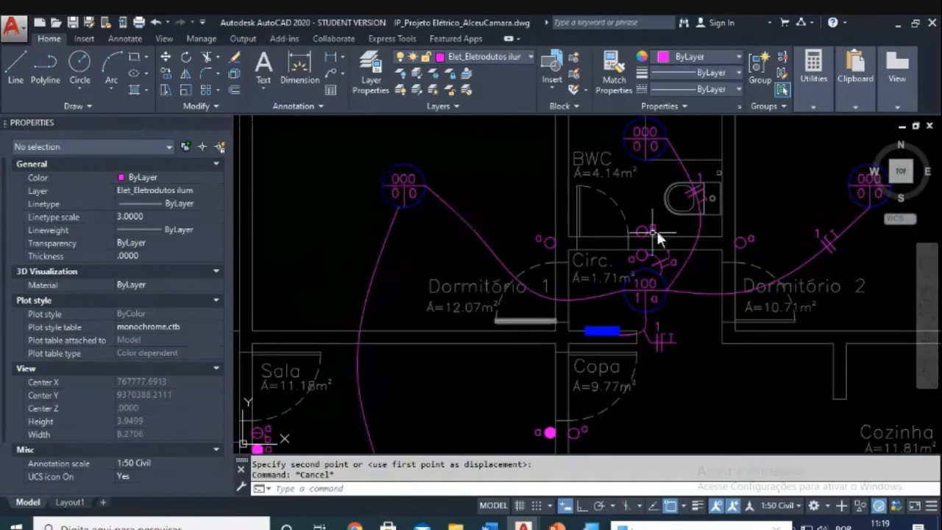
{"action": "middle_click_drag", "start_coordinate": [656, 229], "coordinate": [513, 287]}
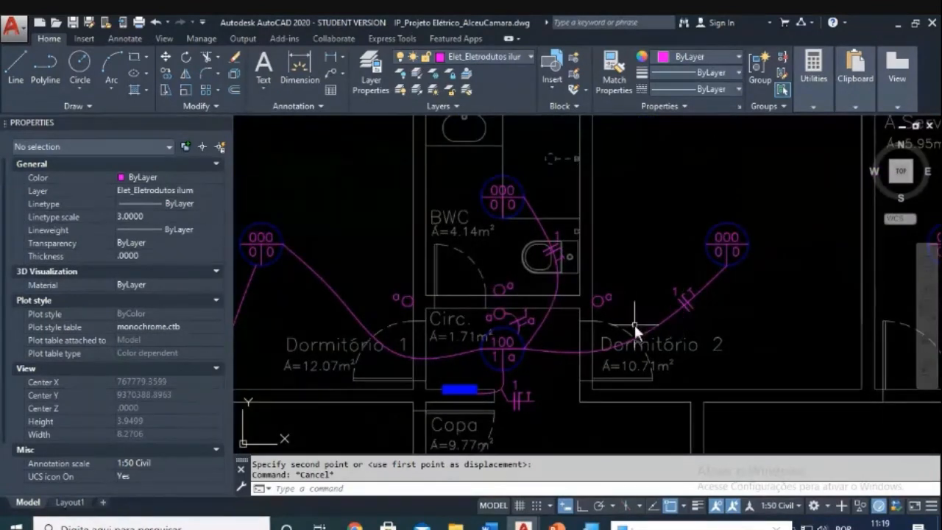
{"action": "scroll", "coordinate": [526, 228], "scroll_direction": "up", "scroll_amount": 4}
{"action": "key", "text": "Escape"}
{"action": "type", "text": "co"}
{"action": "key", "text": "Return"}
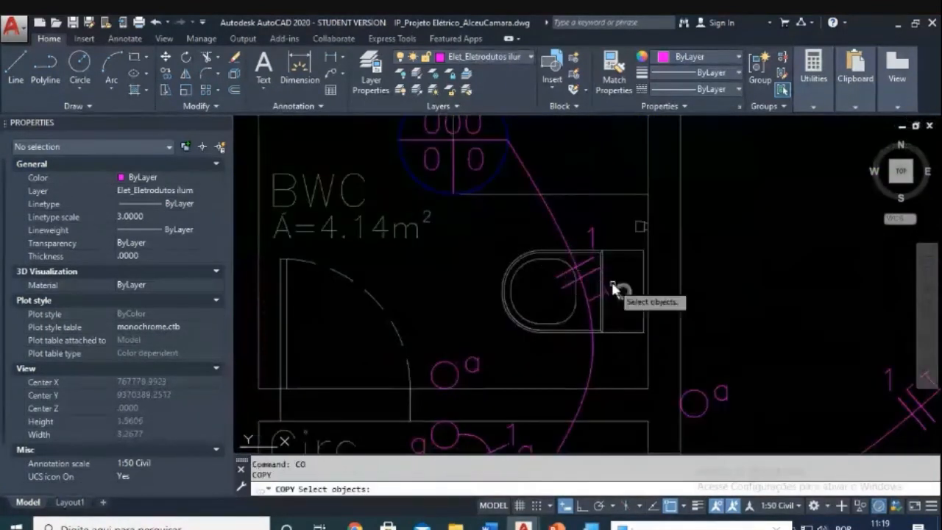
{"action": "scroll", "coordinate": [611, 287], "scroll_direction": "up", "scroll_amount": 2}
{"action": "left_click", "coordinate": [605, 204]}
{"action": "left_click", "coordinate": [579, 253]}
{"action": "left_click", "coordinate": [577, 277]}
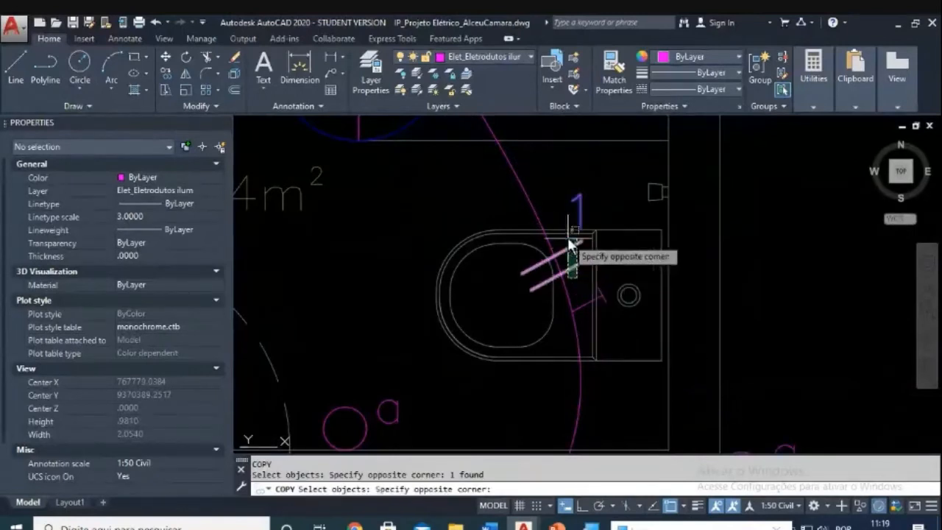
{"action": "left_click", "coordinate": [570, 237]}
{"action": "left_click", "coordinate": [582, 256]}
{"action": "left_click", "coordinate": [604, 268]}
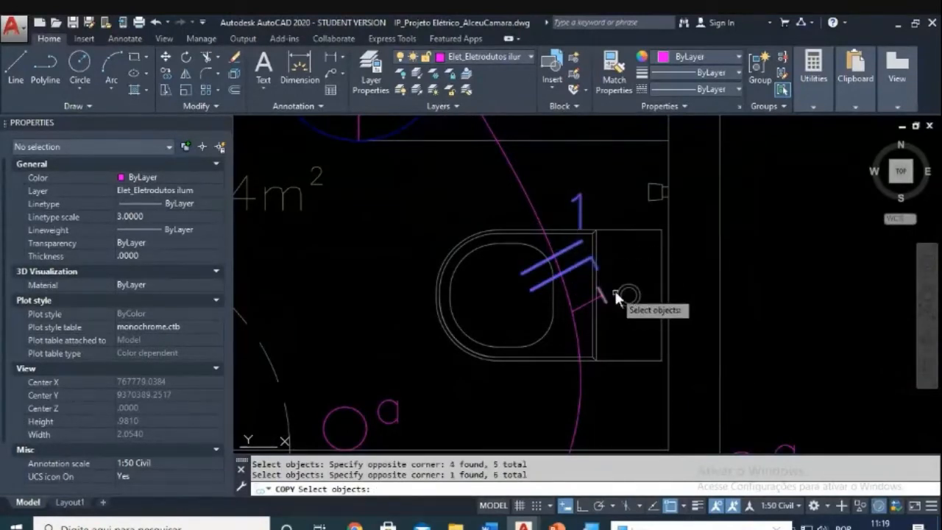
{"action": "left_click", "coordinate": [614, 289]}
{"action": "left_click", "coordinate": [592, 297]}
{"action": "key", "text": "Return"}
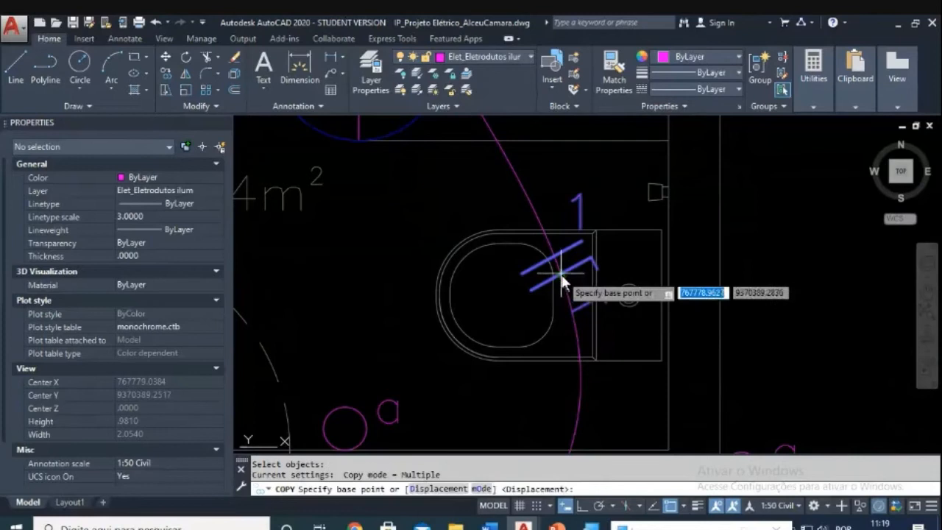
Step: Place the copy from the BWC conduit crossing onto the Dormitório 1 conduit
{"action": "left_click", "coordinate": [561, 279]}
{"action": "scroll", "coordinate": [567, 278], "scroll_direction": "down", "scroll_amount": 5}
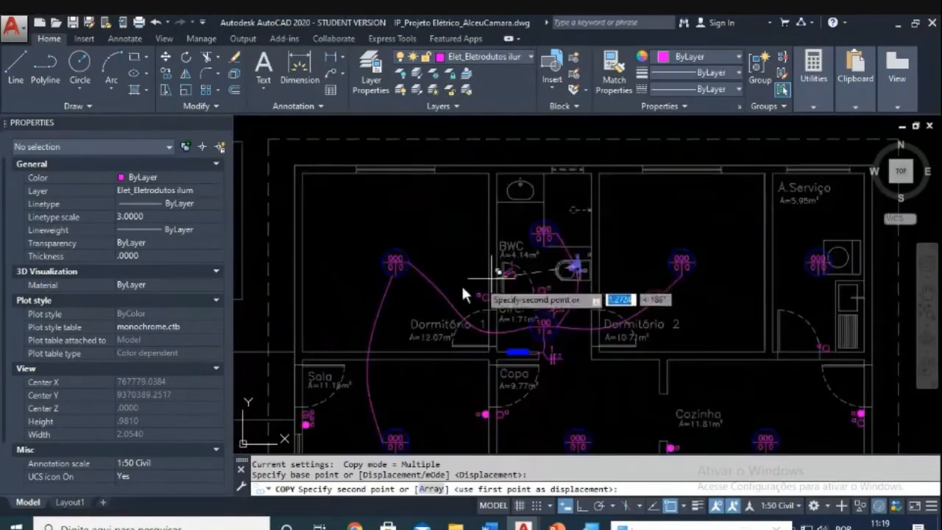
{"action": "scroll", "coordinate": [462, 290], "scroll_direction": "up", "scroll_amount": 3}
{"action": "scroll", "coordinate": [430, 298], "scroll_direction": "up", "scroll_amount": 6}
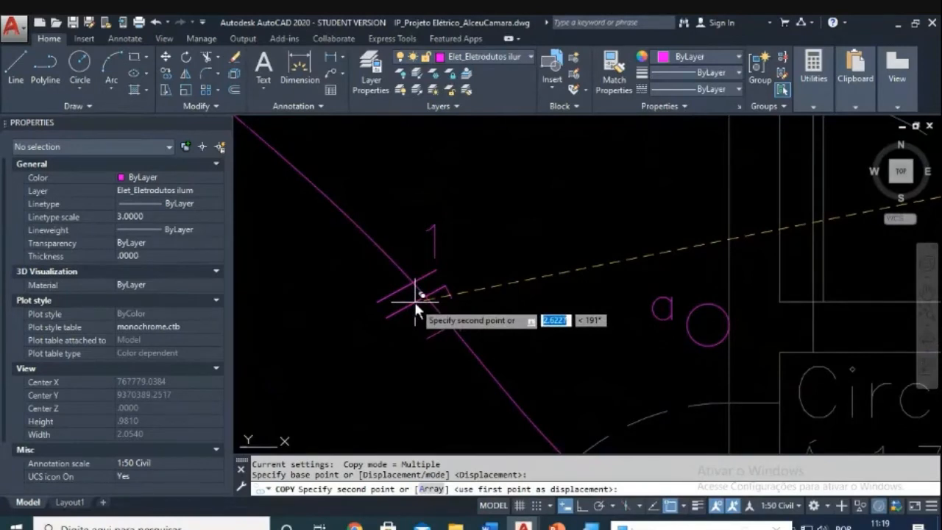
{"action": "left_click", "coordinate": [414, 299]}
{"action": "key", "text": "Escape"}
{"action": "key", "text": "Escape"}
{"action": "key", "text": "Escape"}
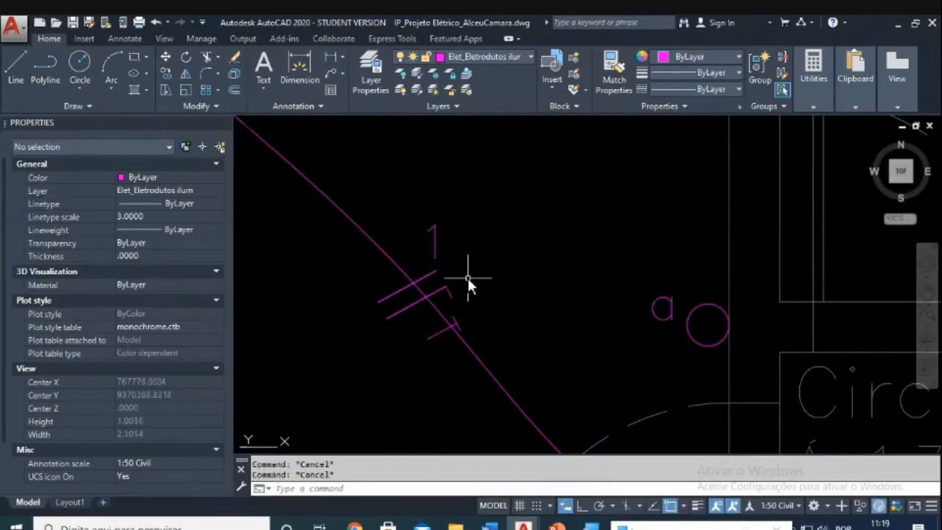
Step: Move the copied tick marks and '1' so they sit on the Dormitório 1 conduit arc
{"action": "type", "text": "m"}
{"action": "key", "text": "Return"}
{"action": "left_click", "coordinate": [359, 186]}
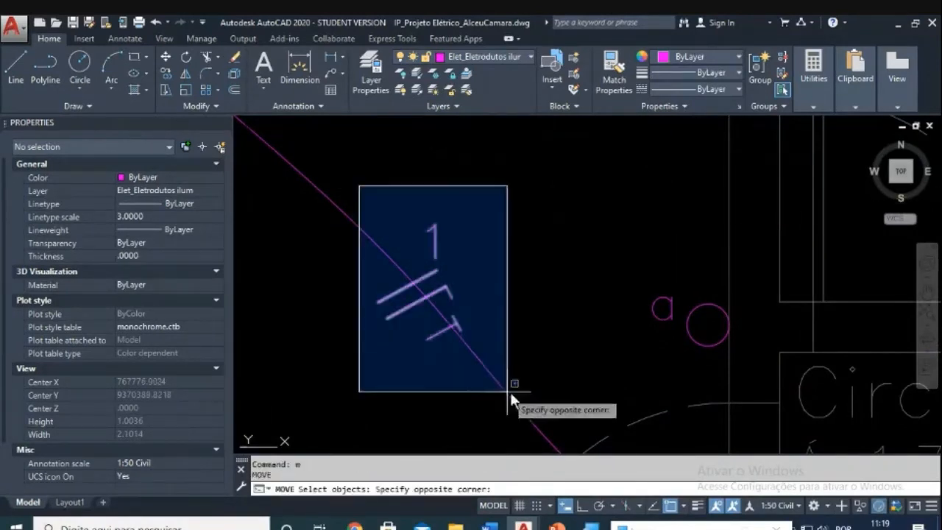
{"action": "left_click", "coordinate": [510, 391]}
{"action": "scroll", "coordinate": [413, 304], "scroll_direction": "up", "scroll_amount": 3}
{"action": "key", "text": "Return"}
{"action": "left_click", "coordinate": [414, 304]}
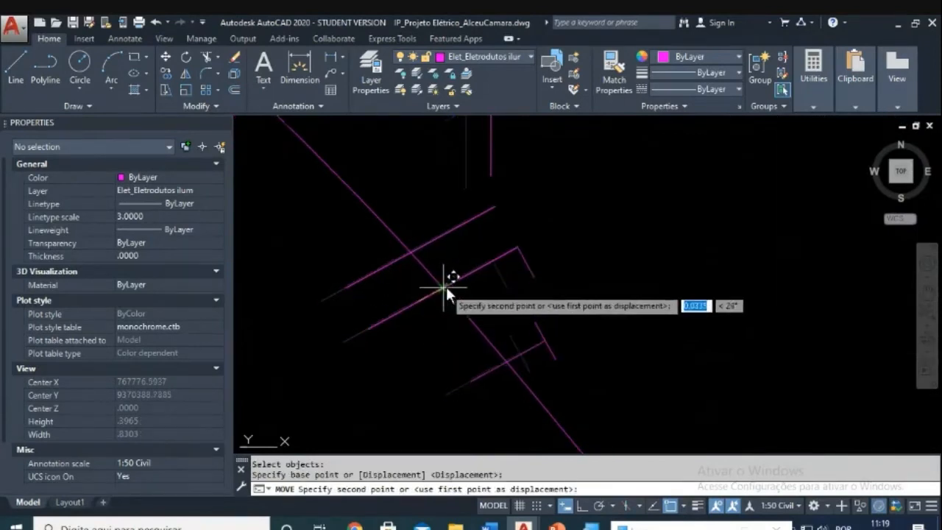
{"action": "left_click", "coordinate": [445, 284]}
{"action": "scroll", "coordinate": [479, 284], "scroll_direction": "down", "scroll_amount": 4}
{"action": "key", "text": "Escape"}
{"action": "key", "text": "Escape"}
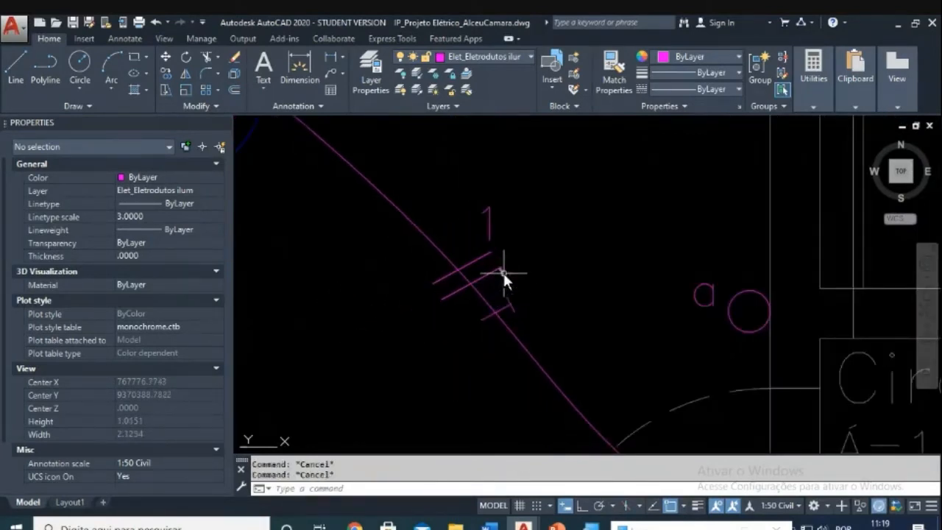
{"action": "scroll", "coordinate": [613, 302], "scroll_direction": "down", "scroll_amount": 4}
{"action": "middle_click_drag", "start_coordinate": [691, 356], "coordinate": [476, 253]}
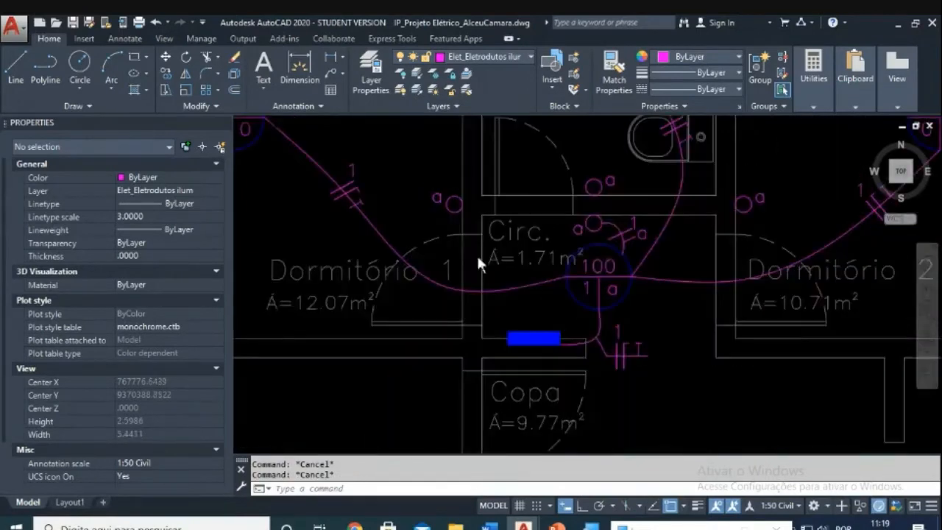
{"action": "scroll", "coordinate": [612, 236], "scroll_direction": "up", "scroll_amount": 2}
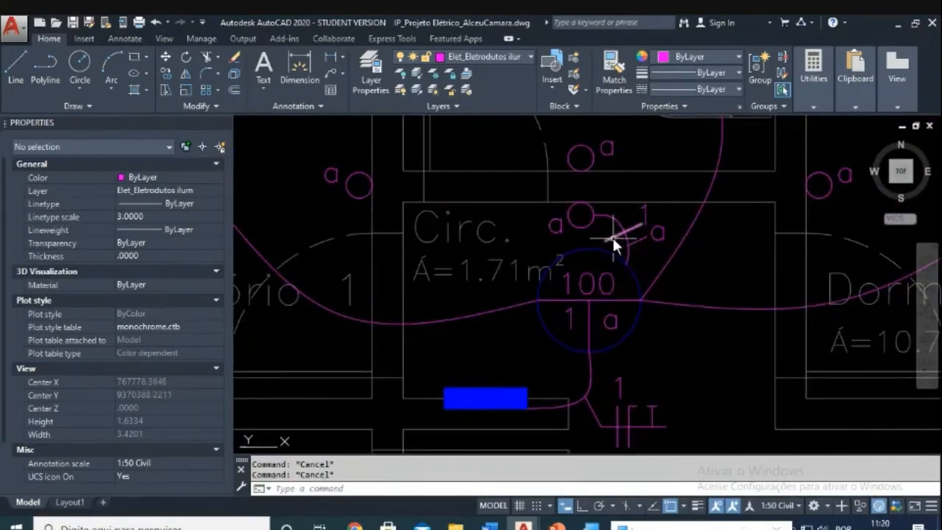
{"action": "scroll", "coordinate": [605, 249], "scroll_direction": "down", "scroll_amount": 4}
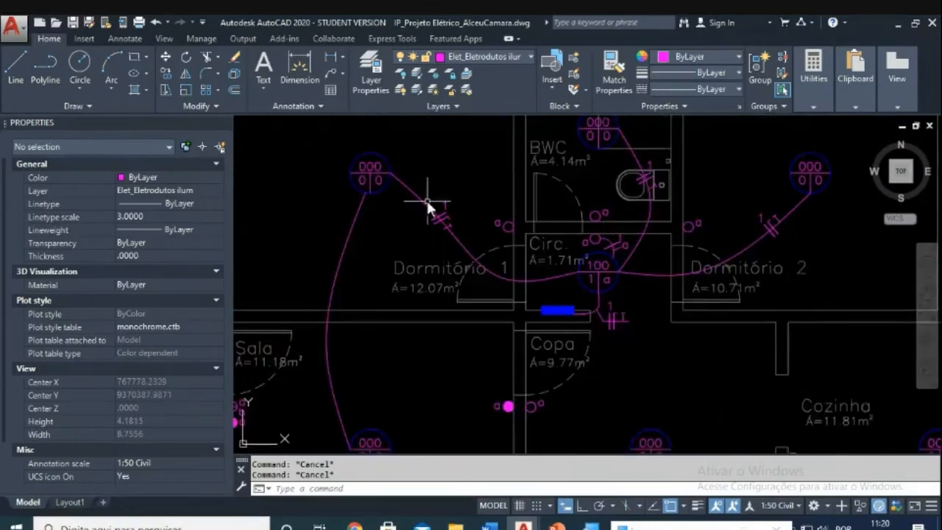
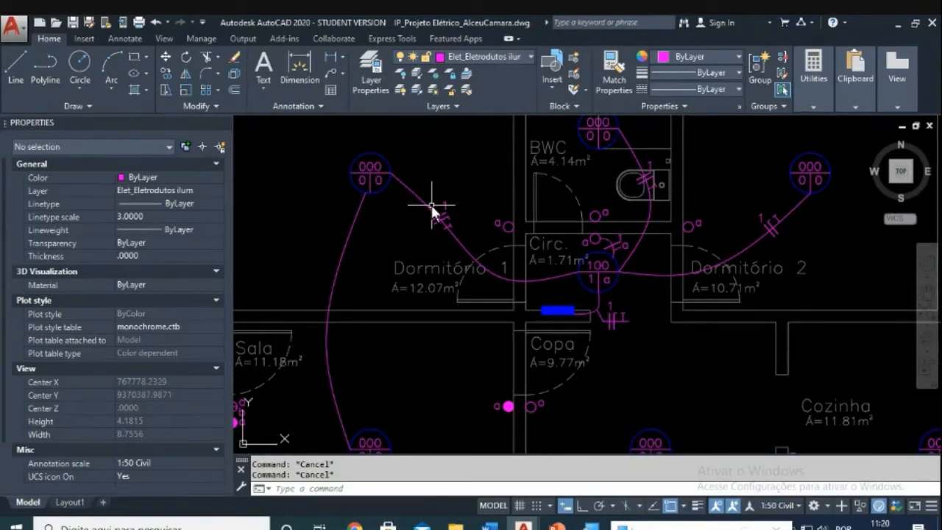
Step: Rotate the circuit 1 tick mark on Dormitório 1's upper conduit to match the conduit angle
{"action": "scroll", "coordinate": [432, 210], "scroll_direction": "up", "scroll_amount": 5}
{"action": "mouse_move", "coordinate": [531, 217]}
{"action": "middle_mouse_down"}
{"action": "mouse_move", "coordinate": [519, 241]}
{"action": "mouse_move", "coordinate": [496, 244]}
{"action": "middle_mouse_up"}
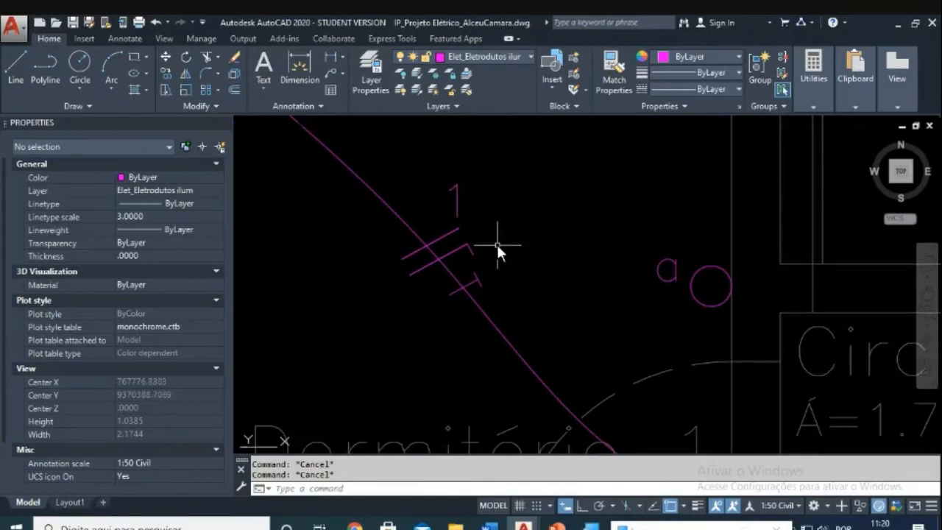
{"action": "type", "text": "ro"}
{"action": "key", "text": "Return"}
{"action": "left_click", "coordinate": [378, 218]}
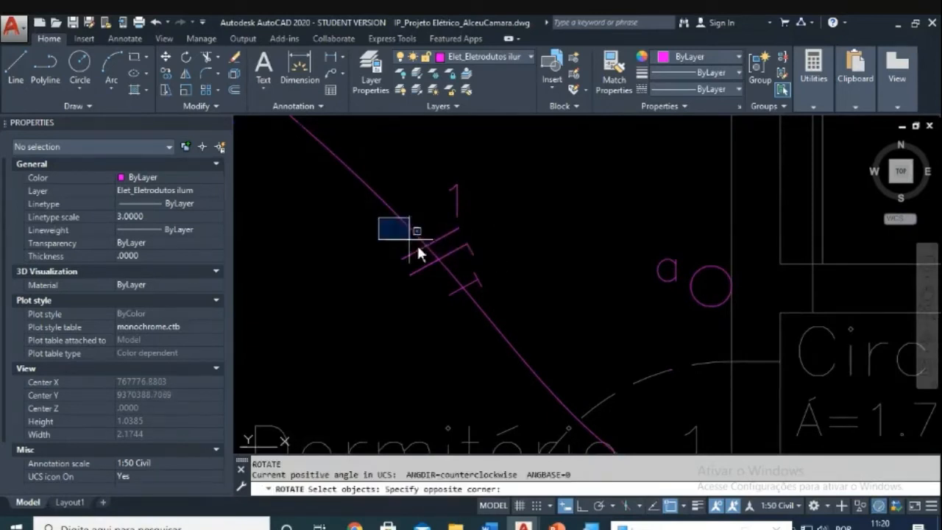
{"action": "left_click", "coordinate": [514, 320]}
{"action": "key", "text": "Return"}
{"action": "scroll", "coordinate": [432, 267], "scroll_direction": "up", "scroll_amount": 3}
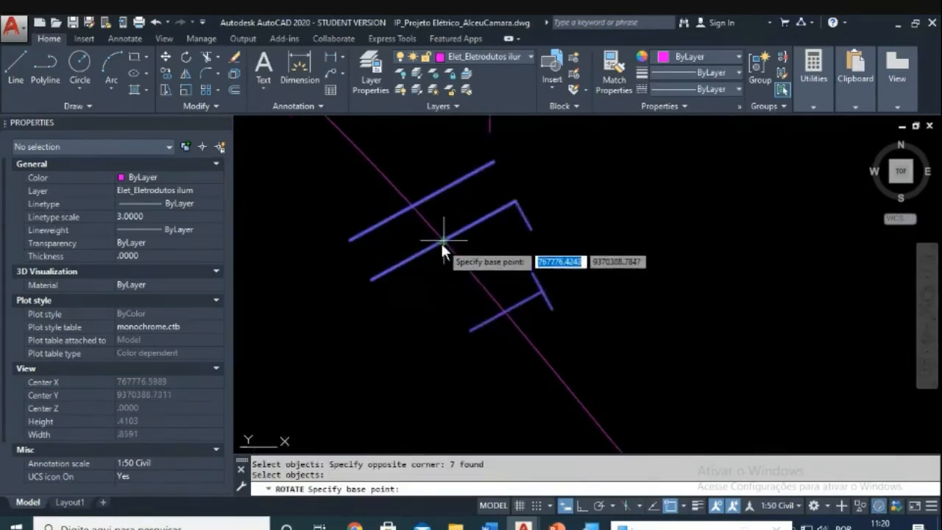
{"action": "left_click", "coordinate": [442, 240]}
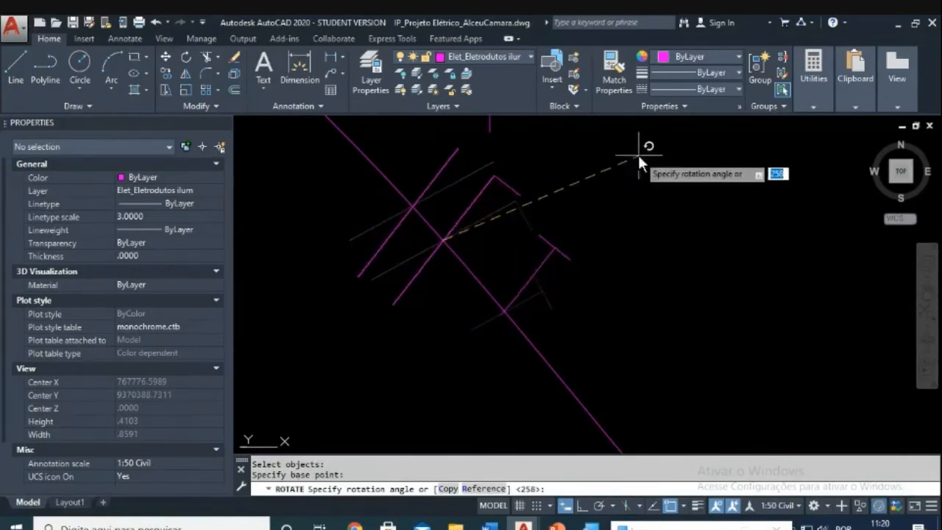
{"action": "left_click", "coordinate": [656, 200]}
Step: Move the seven tick mark pieces onto the magenta conduit line
{"action": "key", "text": "Escape"}
{"action": "key", "text": "Escape"}
{"action": "type", "text": "m"}
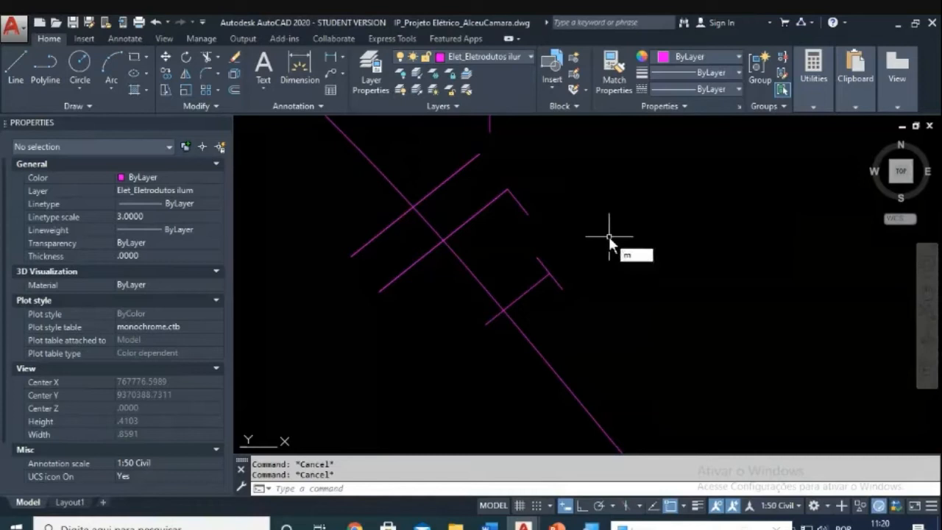
{"action": "key", "text": "Return"}
{"action": "left_click", "coordinate": [559, 158]}
{"action": "left_click", "coordinate": [487, 203]}
{"action": "left_click", "coordinate": [566, 246]}
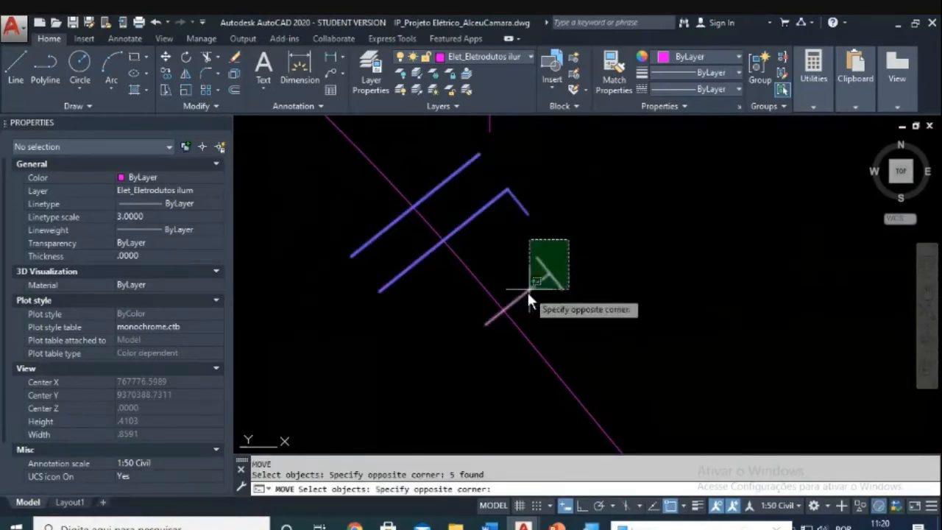
{"action": "left_click", "coordinate": [526, 293]}
{"action": "key", "text": "Return"}
{"action": "left_click", "coordinate": [484, 322]}
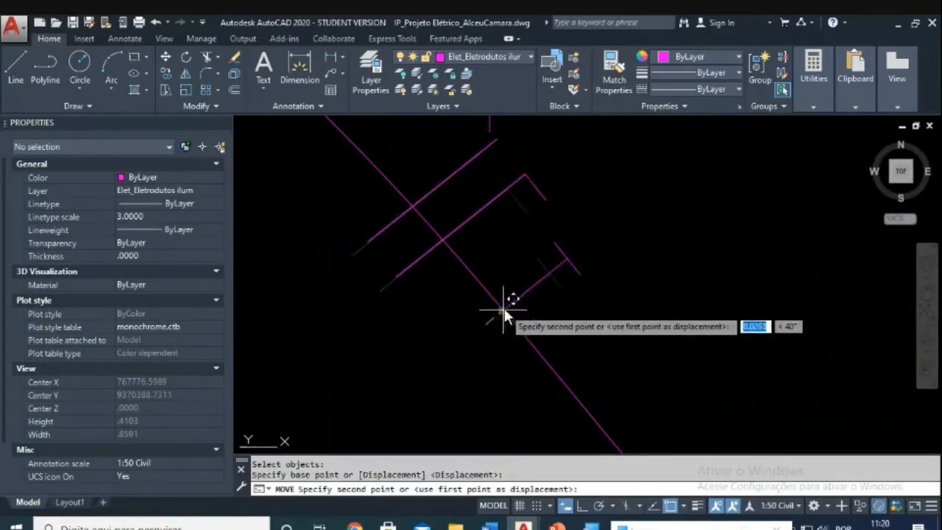
{"action": "left_click", "coordinate": [504, 308]}
Step: Shift the five tick lines so they sit squarely across the conduit
{"action": "scroll", "coordinate": [547, 265], "scroll_direction": "down", "scroll_amount": 3}
{"action": "middle_click_drag", "start_coordinate": [547, 264], "coordinate": [494, 302]}
{"action": "scroll", "coordinate": [467, 294], "scroll_direction": "up", "scroll_amount": 3}
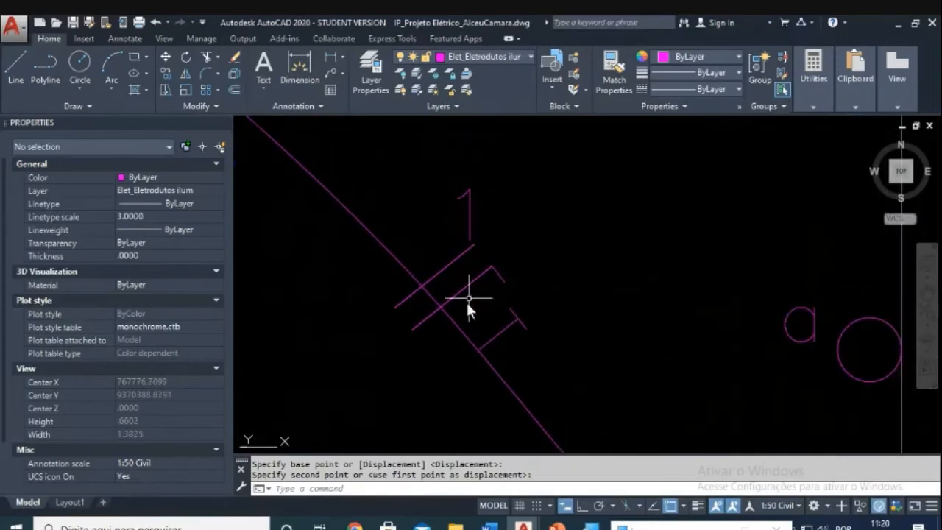
{"action": "scroll", "coordinate": [478, 315], "scroll_direction": "up", "scroll_amount": 2}
{"action": "key", "text": "Escape"}
{"action": "key", "text": "Escape"}
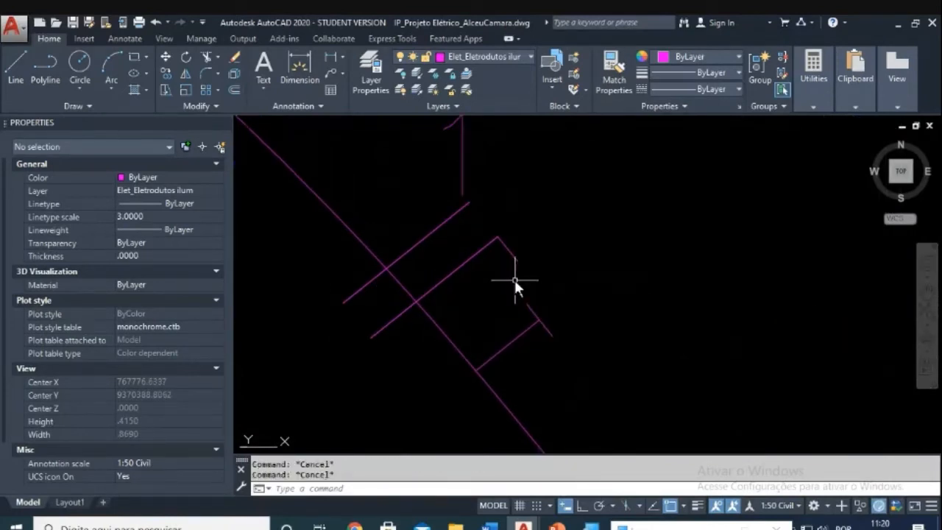
{"action": "type", "text": "m"}
{"action": "key", "text": "Return"}
{"action": "left_click", "coordinate": [535, 272]}
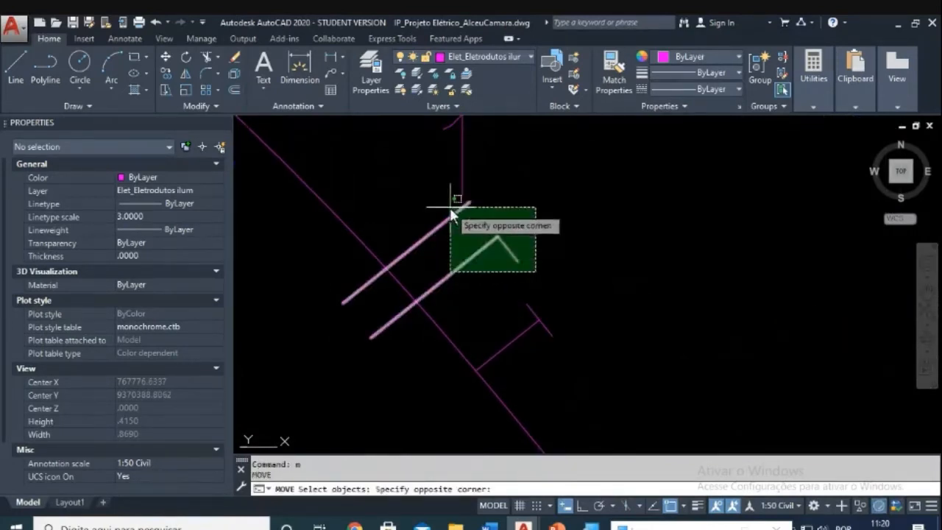
{"action": "left_click", "coordinate": [446, 206]}
{"action": "key", "text": "Return"}
{"action": "left_click", "coordinate": [421, 294]}
Step: Begin moving the '1' label, then cancel and recenter the floor plan
{"action": "scroll", "coordinate": [483, 269], "scroll_direction": "down", "scroll_amount": 2}
{"action": "key", "text": "Escape"}
{"action": "key", "text": "Escape"}
{"action": "type", "text": "m"}
{"action": "key", "text": "space"}
{"action": "left_click", "coordinate": [445, 258]}
{"action": "left_click", "coordinate": [415, 277]}
{"action": "key", "text": "space"}
{"action": "left_click", "coordinate": [476, 283]}
{"action": "key", "text": "Escape"}
{"action": "scroll", "coordinate": [515, 326], "scroll_direction": "down", "scroll_amount": 8}
{"action": "middle_click_drag", "start_coordinate": [633, 322], "coordinate": [631, 310]}
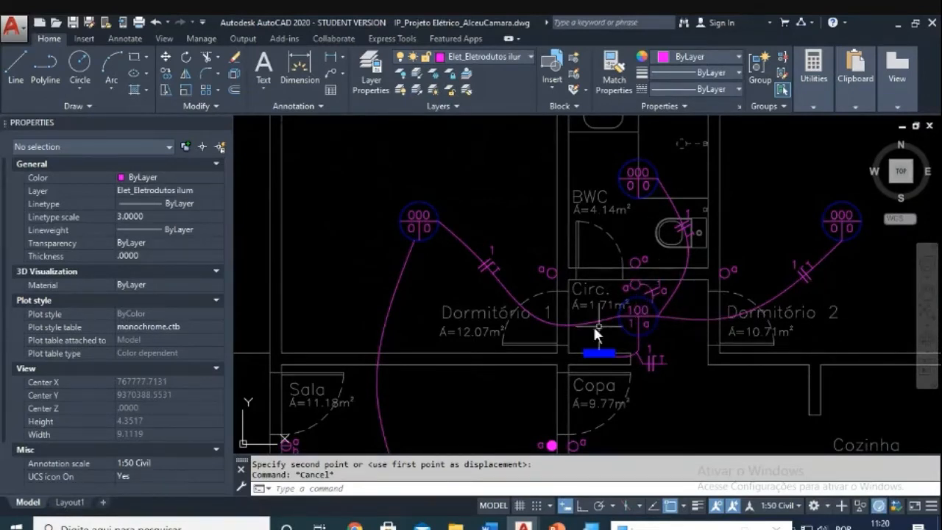
Step: Copy the tick mark onto the curved conduit on Dormitório 1's left side
{"action": "middle_click_drag", "start_coordinate": [455, 294], "coordinate": [490, 179]}
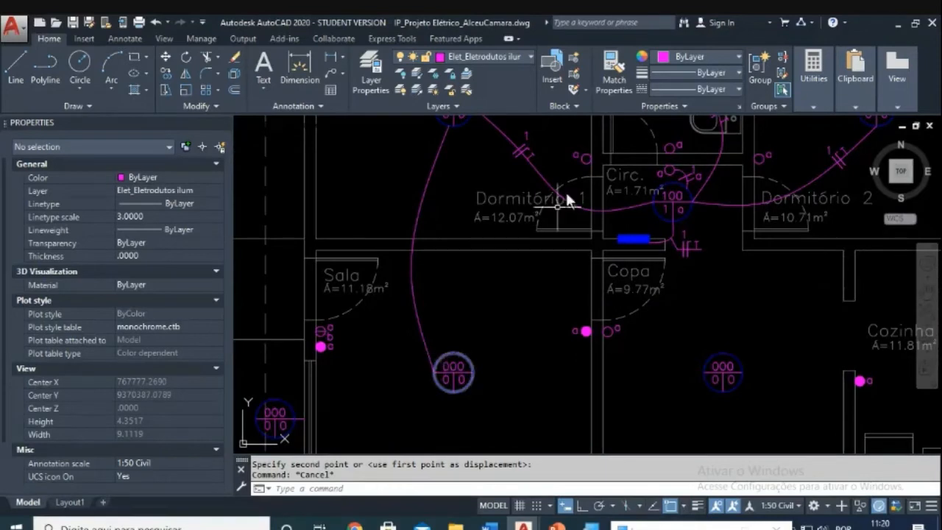
{"action": "middle_click_drag", "start_coordinate": [565, 190], "coordinate": [512, 290]}
{"action": "key", "text": "Escape"}
{"action": "type", "text": "co"}
{"action": "key", "text": "Return"}
{"action": "left_click", "coordinate": [451, 265]}
{"action": "left_click", "coordinate": [492, 225]}
{"action": "key", "text": "Return"}
{"action": "left_click", "coordinate": [472, 247]}
{"action": "middle_click_drag", "start_coordinate": [372, 374], "coordinate": [400, 335]}
{"action": "scroll", "coordinate": [414, 242], "scroll_direction": "up", "scroll_amount": 2}
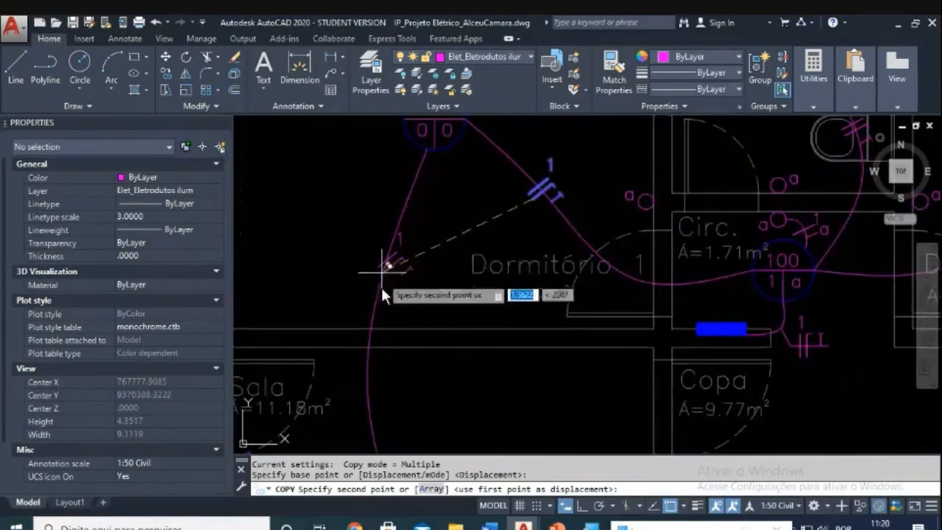
{"action": "left_click", "coordinate": [351, 275]}
{"action": "scroll", "coordinate": [350, 276], "scroll_direction": "up", "scroll_amount": 5}
{"action": "key", "text": "Escape"}
{"action": "key", "text": "Escape"}
{"action": "key", "text": "Escape"}
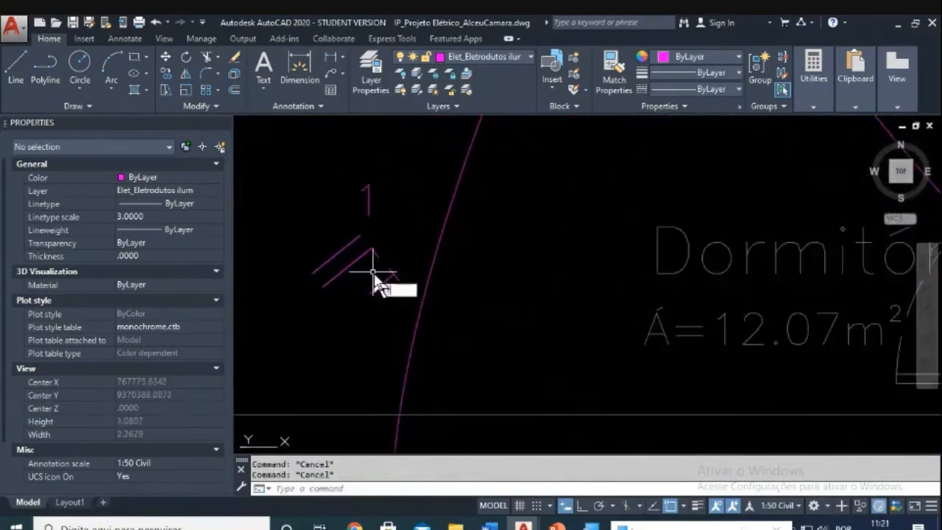
Step: Start rotating the copied tick mark, then abandon the rotation
{"action": "type", "text": "ro"}
{"action": "key", "text": "Return"}
{"action": "left_click", "coordinate": [408, 239]}
{"action": "left_click", "coordinate": [333, 298]}
{"action": "key", "text": "Return"}
{"action": "left_click", "coordinate": [353, 282]}
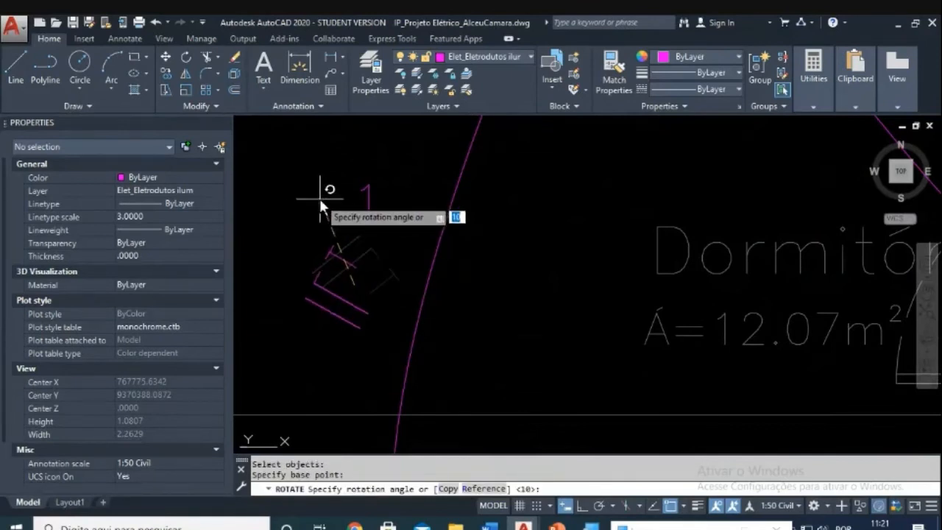
{"action": "key", "text": "Escape"}
{"action": "key", "text": "Escape"}
Step: Move the seven copied tick pieces onto the curved conduit
{"action": "type", "text": "m"}
{"action": "key", "text": "Return"}
{"action": "left_click", "coordinate": [380, 247]}
{"action": "left_click", "coordinate": [298, 359]}
{"action": "key", "text": "Return"}
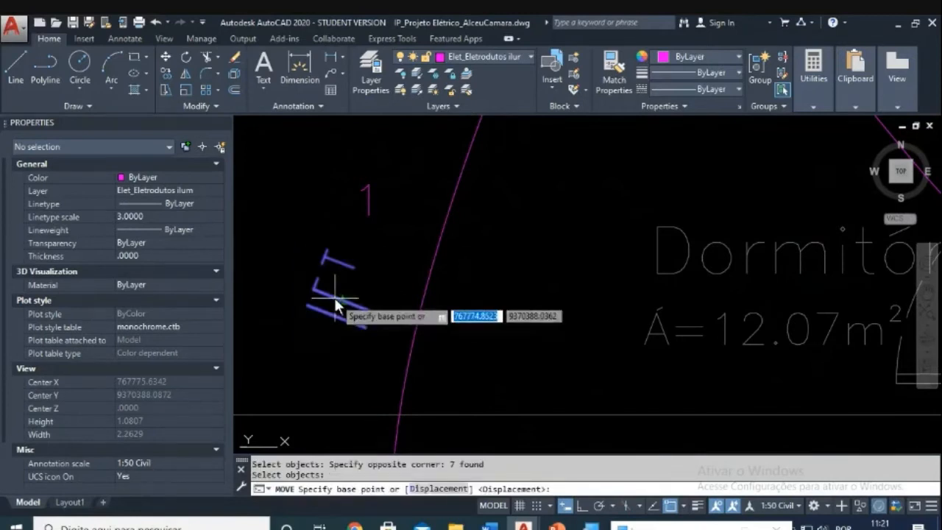
{"action": "left_click", "coordinate": [335, 300]}
{"action": "left_click", "coordinate": [417, 319]}
{"action": "scroll", "coordinate": [410, 299], "scroll_direction": "up", "scroll_amount": 2}
Step: Nudge the tick mark slightly along the curved conduit
{"action": "key", "text": "Escape"}
{"action": "type", "text": "m"}
{"action": "key", "text": "Return"}
{"action": "left_click", "coordinate": [326, 222]}
{"action": "left_click", "coordinate": [540, 442]}
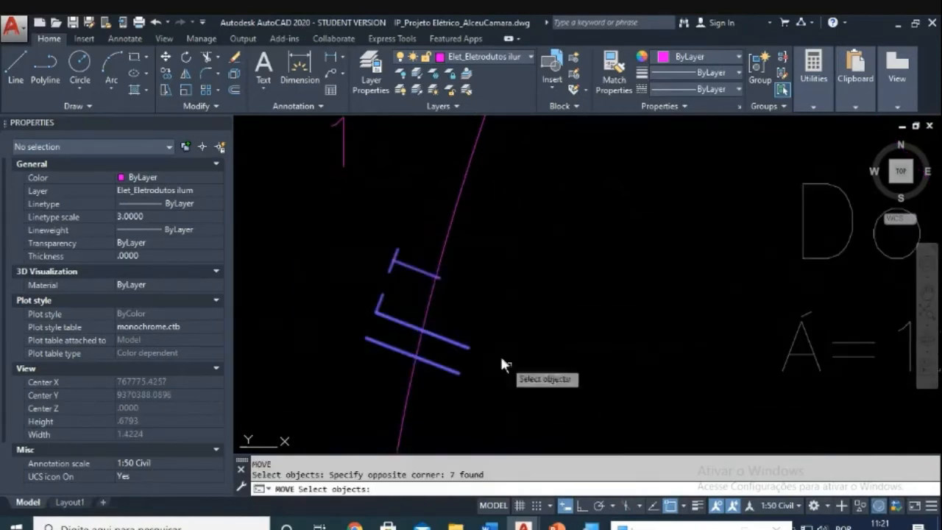
{"action": "key", "text": "Return"}
{"action": "left_click", "coordinate": [441, 278]}
{"action": "left_click", "coordinate": [436, 271]}
Step: Move the five tick lines exactly onto the conduit curve
{"action": "key", "text": "Escape"}
{"action": "key", "text": "Escape"}
{"action": "type", "text": "m"}
{"action": "key", "text": "Return"}
{"action": "left_click", "coordinate": [398, 286]}
{"action": "left_click", "coordinate": [335, 367]}
{"action": "key", "text": "Return"}
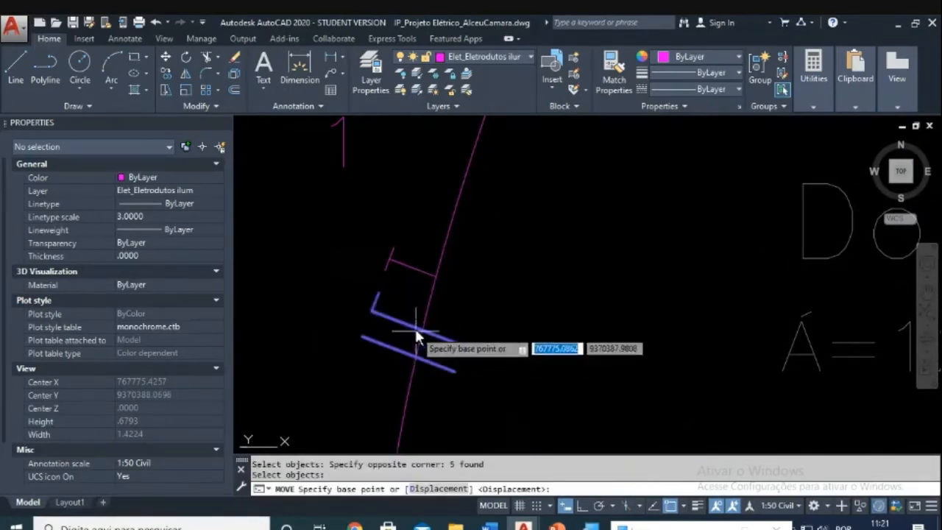
{"action": "left_click", "coordinate": [415, 328]}
{"action": "scroll", "coordinate": [417, 329], "scroll_direction": "up", "scroll_amount": 4}
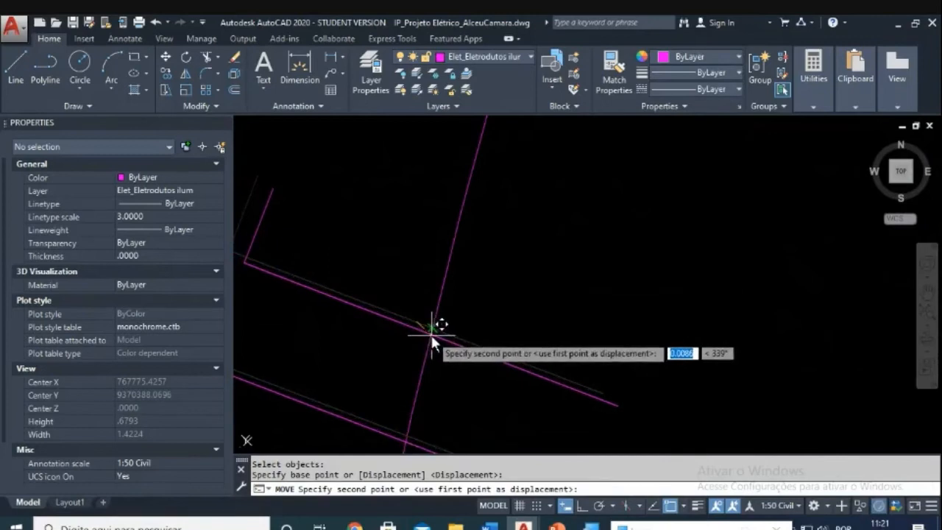
{"action": "left_click", "coordinate": [432, 341]}
{"action": "scroll", "coordinate": [465, 308], "scroll_direction": "down", "scroll_amount": 2}
Step: Select the '1' label to reposition it, then cancel the move
{"action": "key", "text": "Escape"}
{"action": "key", "text": "Escape"}
{"action": "type", "text": "m"}
{"action": "key", "text": "Return"}
{"action": "left_click", "coordinate": [440, 209]}
{"action": "left_click", "coordinate": [382, 196]}
{"action": "key", "text": "Return"}
{"action": "left_click", "coordinate": [382, 196]}
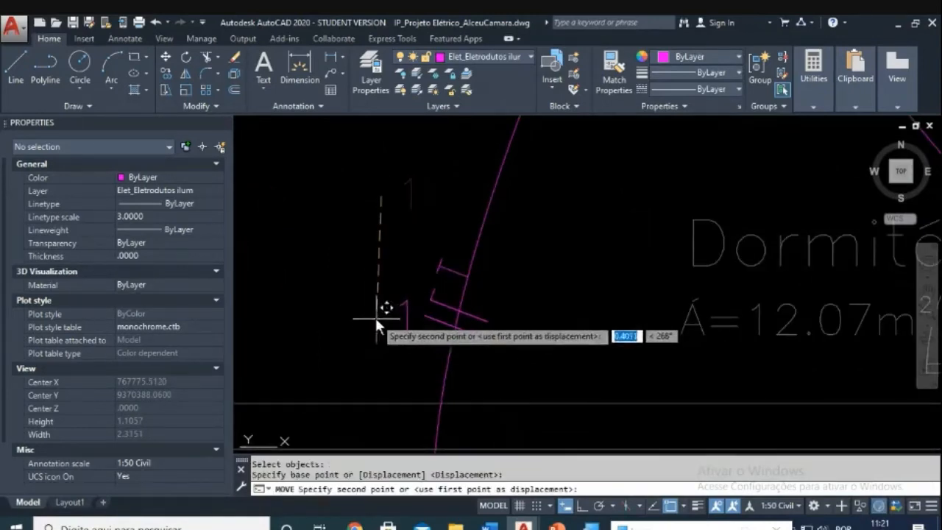
{"action": "key", "text": "Escape"}
{"action": "scroll", "coordinate": [434, 302], "scroll_direction": "down", "scroll_amount": 4}
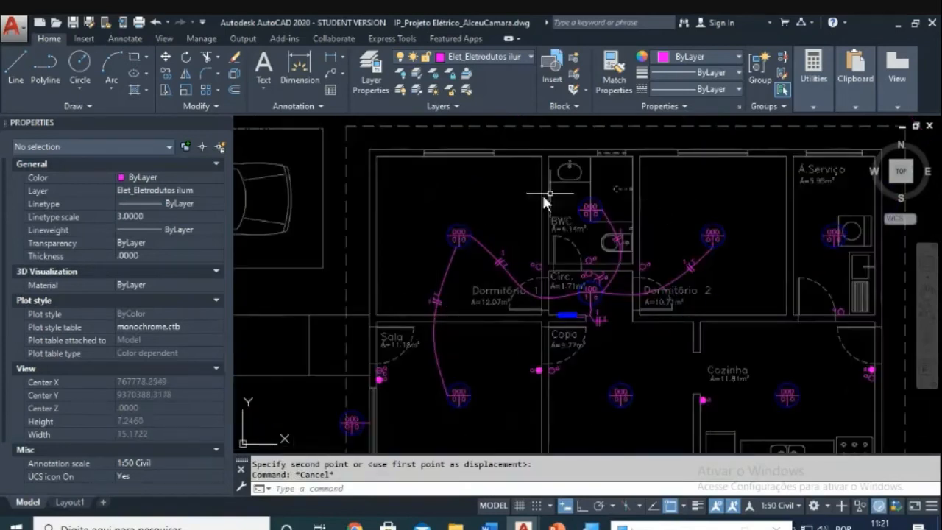
Step: Copy the luminaire above the garage into the BWC
{"action": "scroll", "coordinate": [609, 315], "scroll_direction": "up", "scroll_amount": 2}
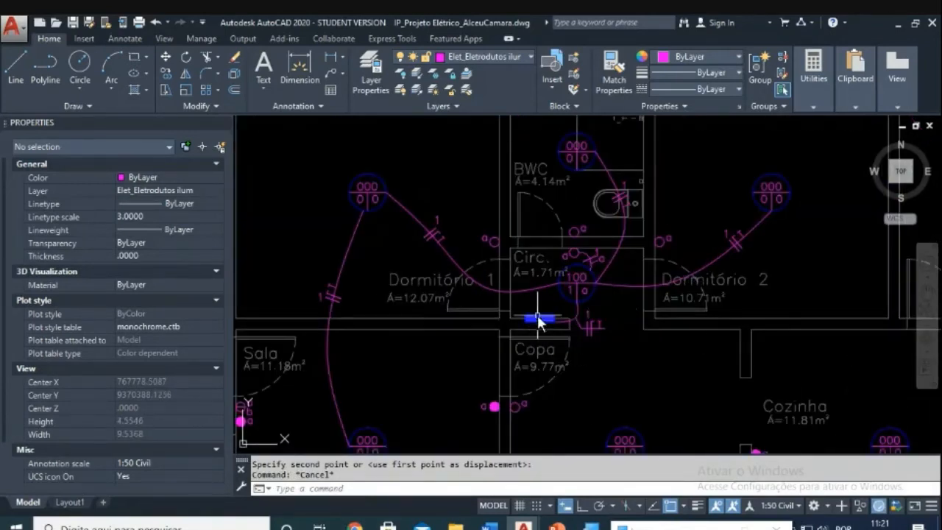
{"action": "scroll", "coordinate": [540, 323], "scroll_direction": "up", "scroll_amount": 2}
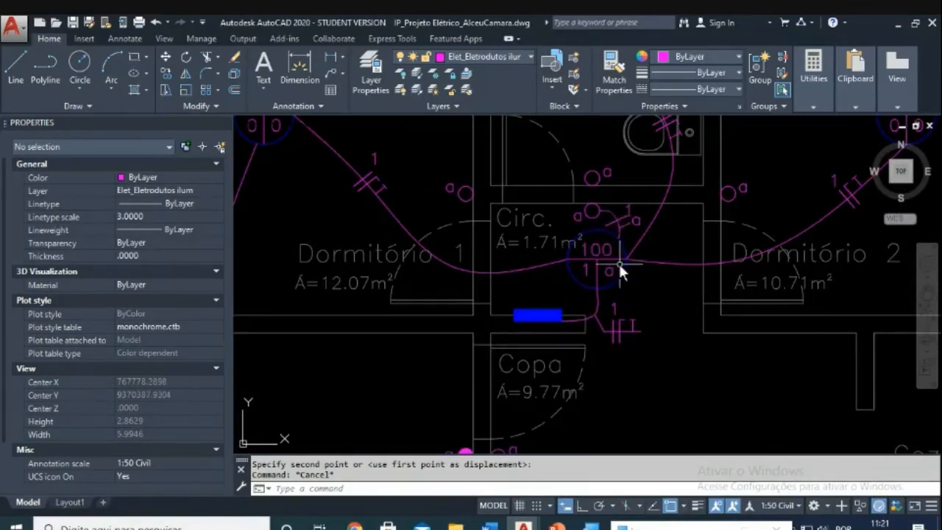
{"action": "scroll", "coordinate": [619, 263], "scroll_direction": "down", "scroll_amount": 2}
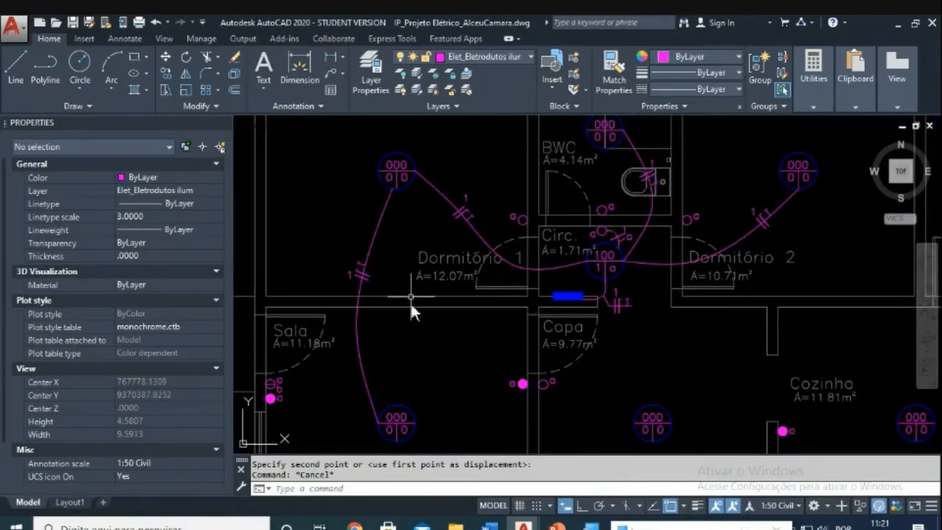
{"action": "scroll", "coordinate": [423, 338], "scroll_direction": "down", "scroll_amount": 2}
{"action": "middle_click_drag", "start_coordinate": [431, 368], "coordinate": [555, 294]}
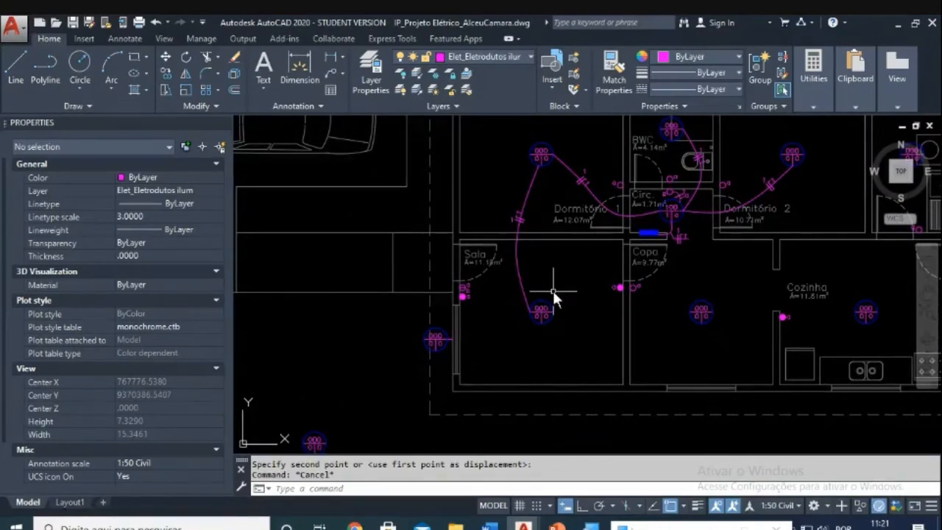
{"action": "scroll", "coordinate": [552, 290], "scroll_direction": "down", "scroll_amount": 2}
{"action": "middle_click_drag", "start_coordinate": [539, 334], "coordinate": [613, 223]}
{"action": "middle_click_drag", "start_coordinate": [519, 317], "coordinate": [513, 416]}
{"action": "scroll", "coordinate": [353, 220], "scroll_direction": "up", "scroll_amount": 4}
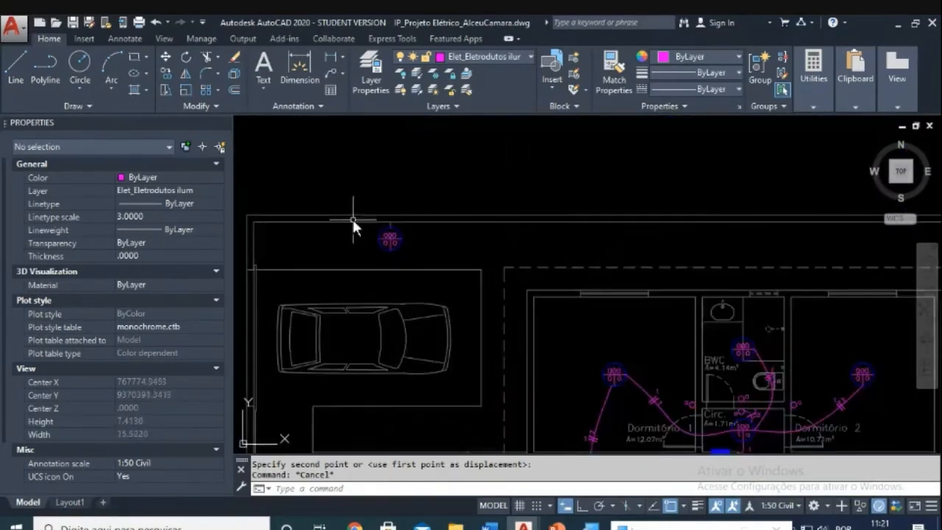
{"action": "type", "text": "co"}
{"action": "key", "text": "Return"}
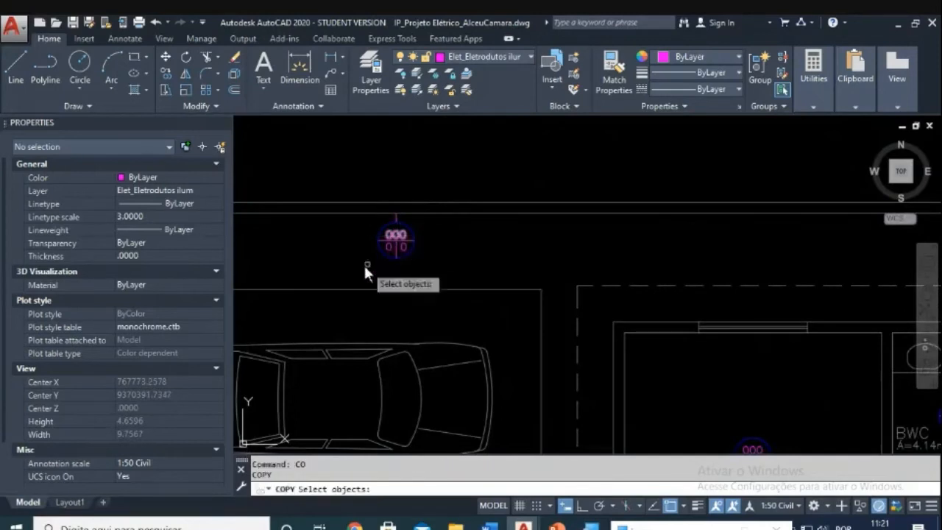
{"action": "left_click", "coordinate": [368, 267]}
{"action": "left_click", "coordinate": [463, 187]}
{"action": "key", "text": "Return"}
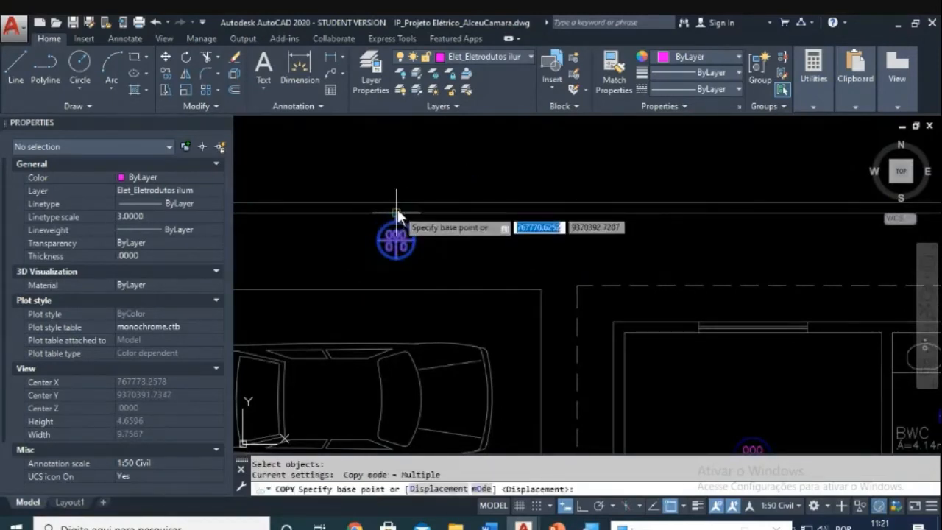
{"action": "left_click", "coordinate": [398, 212]}
{"action": "scroll", "coordinate": [398, 213], "scroll_direction": "down", "scroll_amount": 5}
{"action": "scroll", "coordinate": [558, 279], "scroll_direction": "up", "scroll_amount": 5}
{"action": "scroll", "coordinate": [478, 215], "scroll_direction": "up", "scroll_amount": 4}
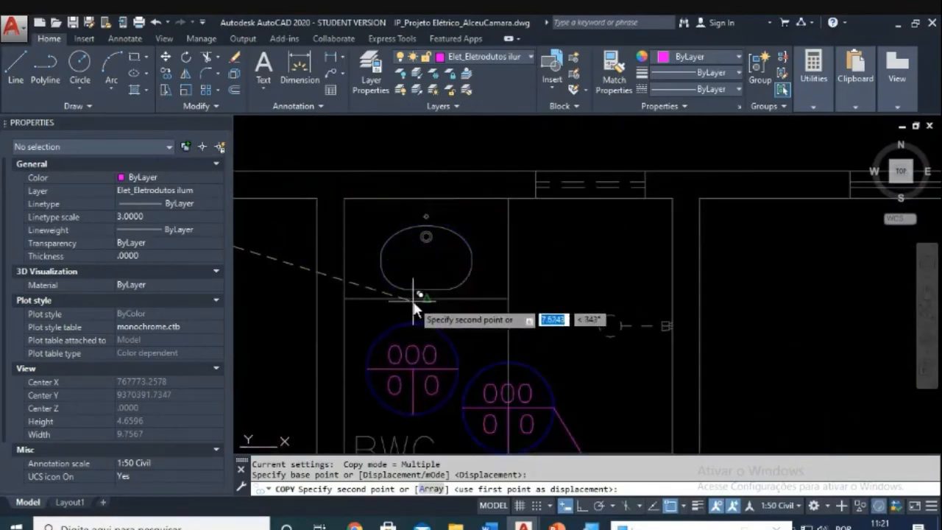
{"action": "left_click", "coordinate": [425, 298]}
{"action": "key", "text": "Escape"}
Step: Move the new luminaire up by its stem to sit over the washbasin
{"action": "type", "text": "m"}
{"action": "key", "text": "Return"}
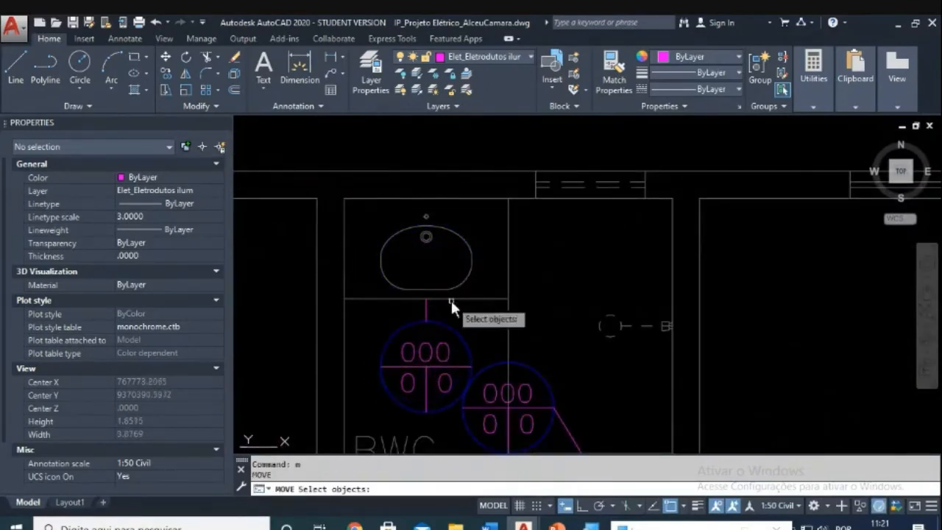
{"action": "left_click", "coordinate": [449, 299]}
{"action": "left_click", "coordinate": [363, 392]}
{"action": "key", "text": "Return"}
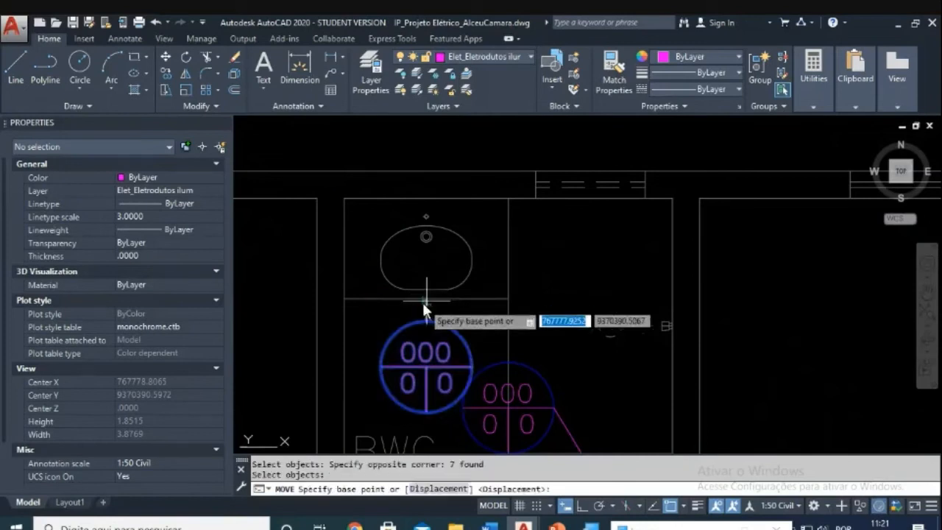
{"action": "left_click", "coordinate": [422, 300]}
{"action": "left_click", "coordinate": [454, 211]}
{"action": "key", "text": "Escape"}
{"action": "key", "text": "Escape"}
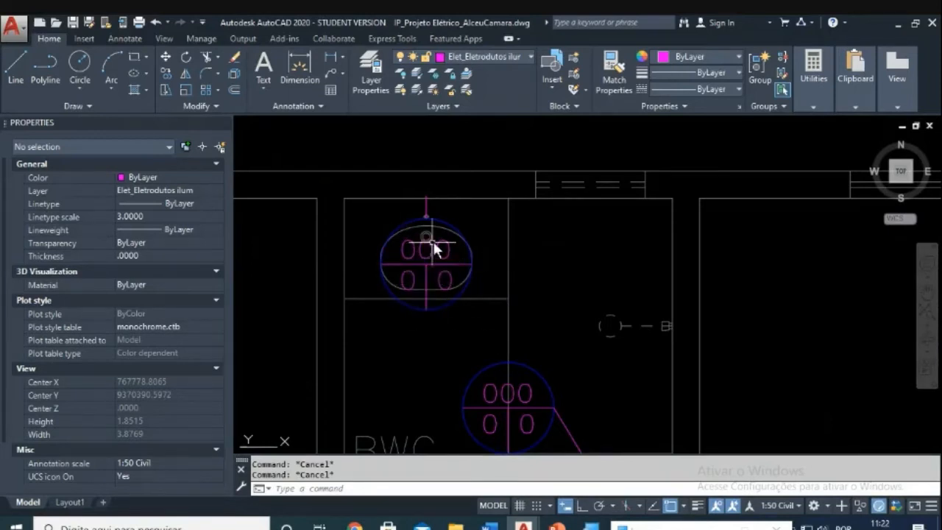
{"action": "scroll", "coordinate": [434, 241], "scroll_direction": "down", "scroll_amount": 10}
{"action": "scroll", "coordinate": [357, 346], "scroll_direction": "up", "scroll_amount": 3}
{"action": "scroll", "coordinate": [386, 310], "scroll_direction": "up", "scroll_amount": 3}
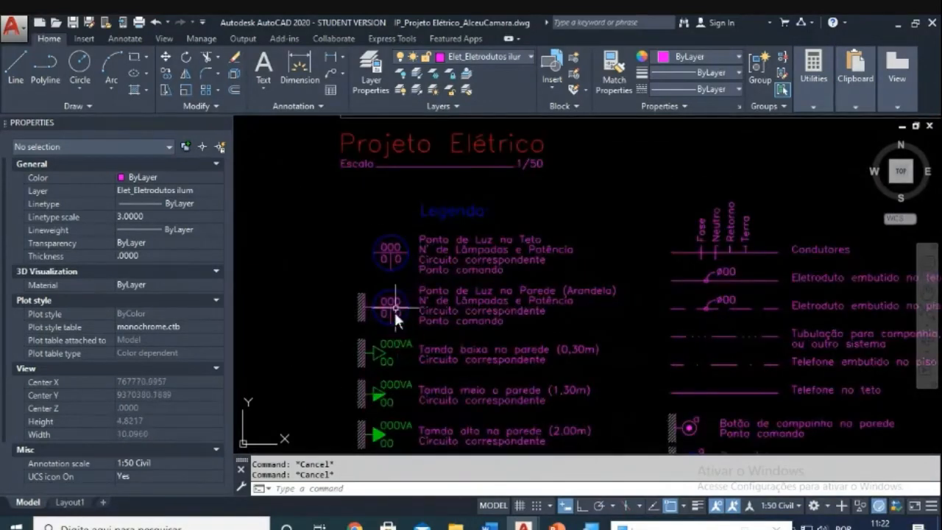
{"action": "scroll", "coordinate": [499, 292], "scroll_direction": "down", "scroll_amount": 4}
{"action": "scroll", "coordinate": [577, 195], "scroll_direction": "down", "scroll_amount": 2}
{"action": "middle_click_drag", "start_coordinate": [577, 196], "coordinate": [416, 403]}
{"action": "scroll", "coordinate": [522, 282], "scroll_direction": "up", "scroll_amount": 4}
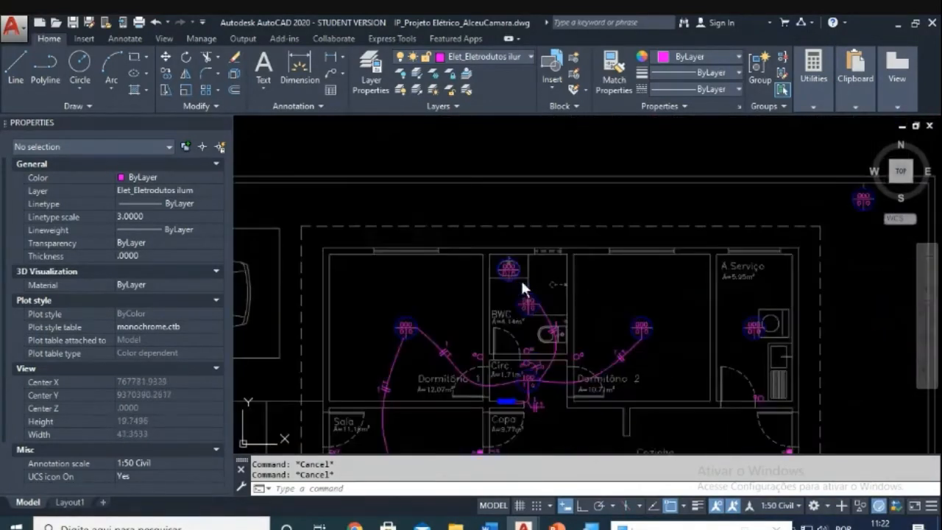
{"action": "scroll", "coordinate": [515, 268], "scroll_direction": "up", "scroll_amount": 4}
{"action": "scroll", "coordinate": [505, 301], "scroll_direction": "up", "scroll_amount": 3}
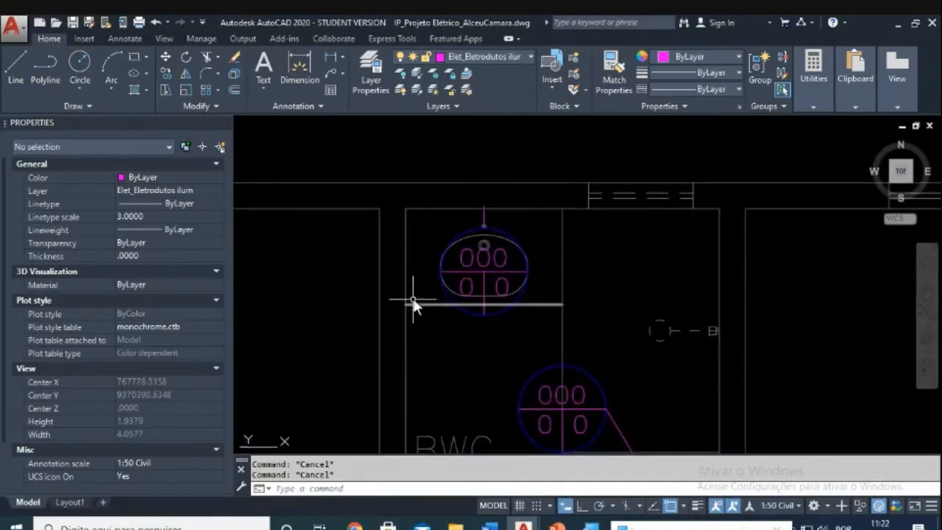
{"action": "scroll", "coordinate": [413, 297], "scroll_direction": "down", "scroll_amount": 2}
{"action": "scroll", "coordinate": [508, 269], "scroll_direction": "down", "scroll_amount": 4}
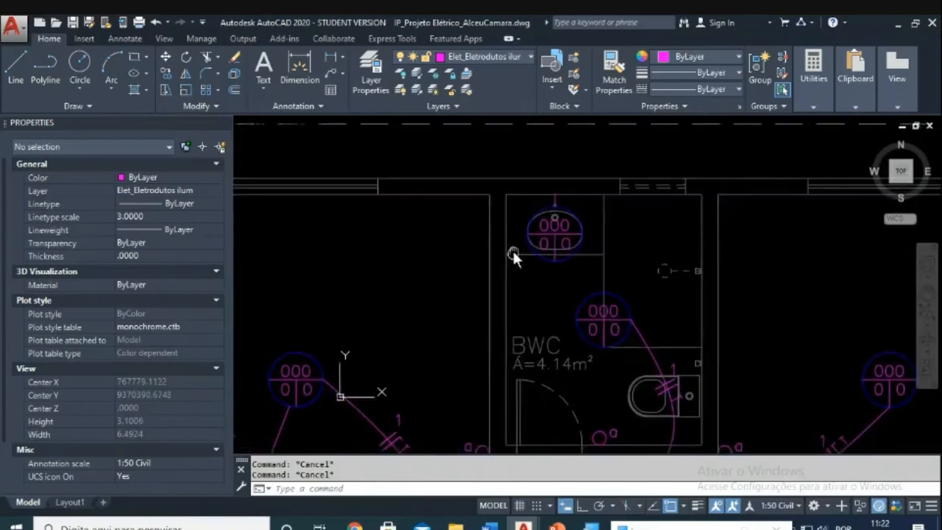
{"action": "scroll", "coordinate": [578, 261], "scroll_direction": "up", "scroll_amount": 4}
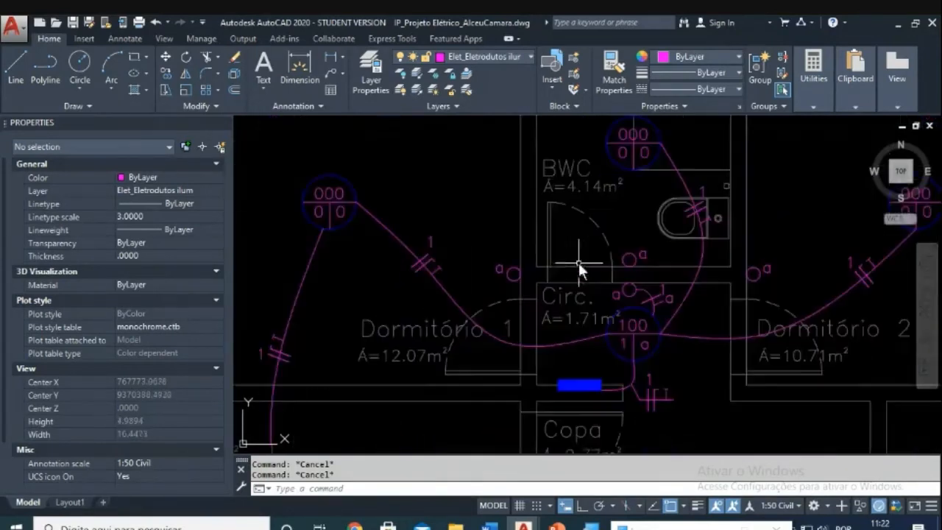
{"action": "scroll", "coordinate": [637, 328], "scroll_direction": "up", "scroll_amount": 4}
Step: Copy the small switch circle to a spot left of the upper BWC luminaire
{"action": "type", "text": "co"}
{"action": "key", "text": "Return"}
{"action": "left_click", "coordinate": [596, 384]}
{"action": "left_click", "coordinate": [692, 293]}
{"action": "key", "text": "Return"}
{"action": "left_click", "coordinate": [617, 341]}
{"action": "scroll", "coordinate": [616, 342], "scroll_direction": "down", "scroll_amount": 5}
{"action": "scroll", "coordinate": [493, 307], "scroll_direction": "up", "scroll_amount": 4}
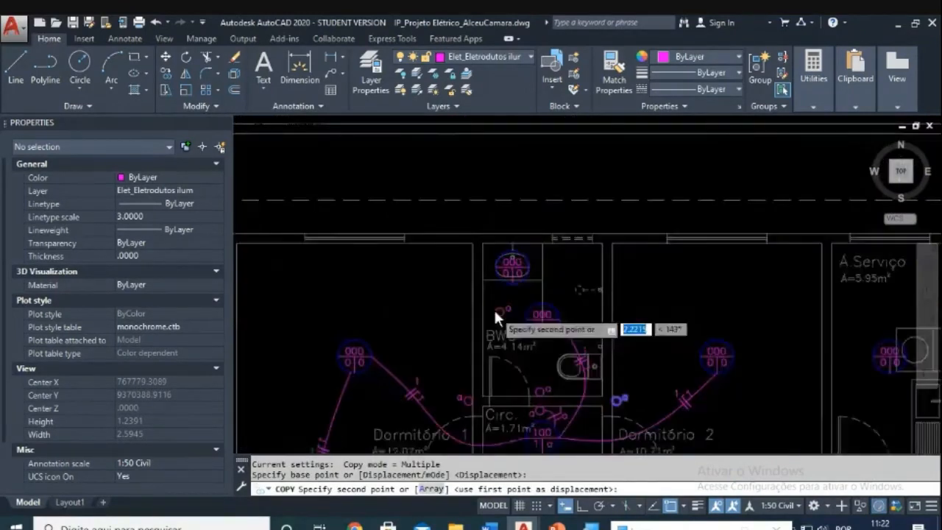
{"action": "scroll", "coordinate": [466, 240], "scroll_direction": "up", "scroll_amount": 3}
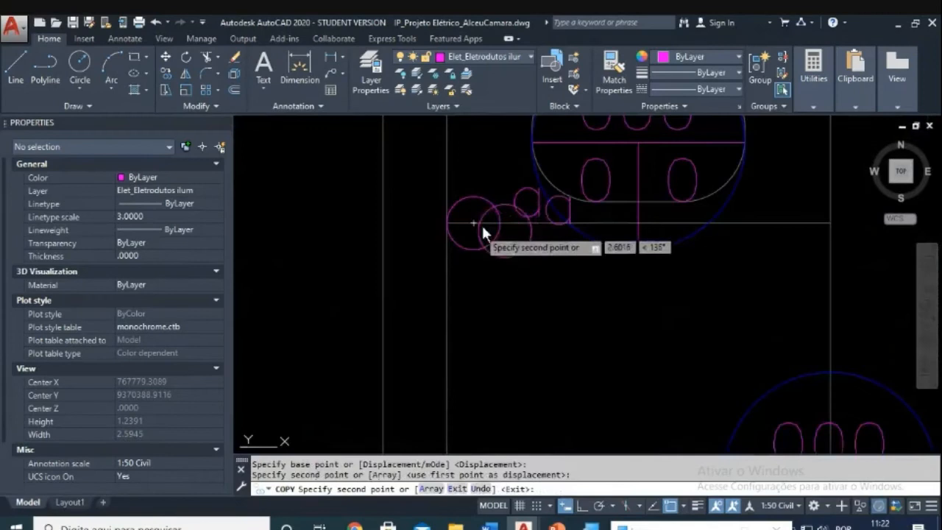
{"action": "left_click", "coordinate": [480, 222]}
{"action": "key", "text": "Escape"}
Step: Try moving the circle and letter a vertically with Ortho, then cancel the move
{"action": "type", "text": "m"}
{"action": "key", "text": "Return"}
{"action": "left_click", "coordinate": [426, 172]}
{"action": "left_click", "coordinate": [542, 273]}
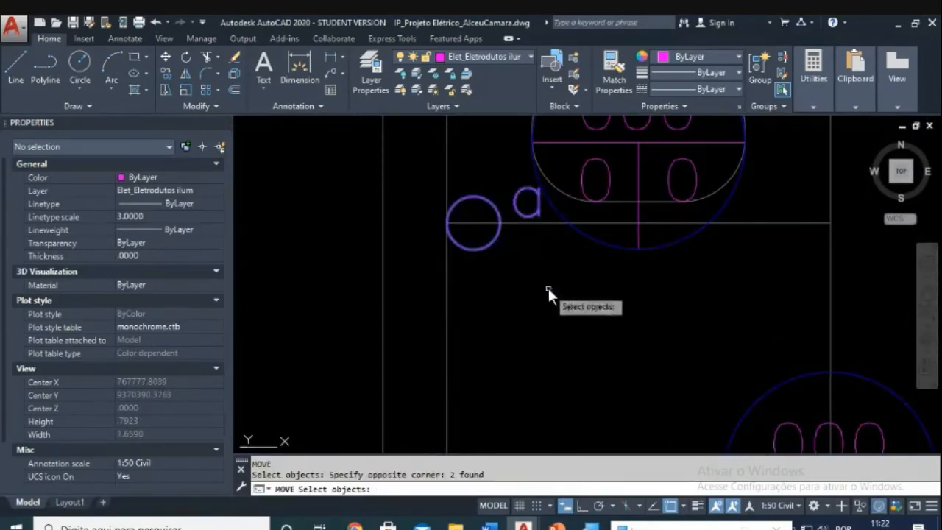
{"action": "key", "text": "Return"}
{"action": "left_click", "coordinate": [508, 301]}
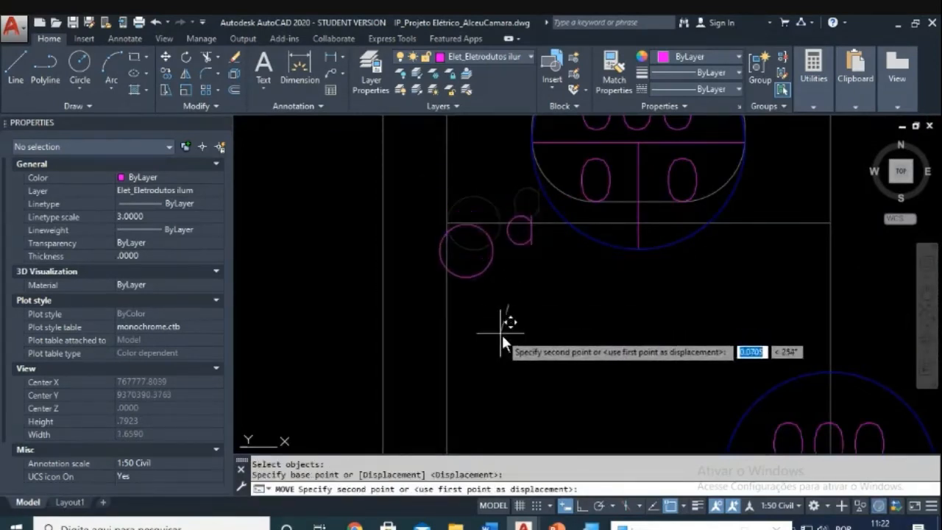
{"action": "key", "text": "F8"}
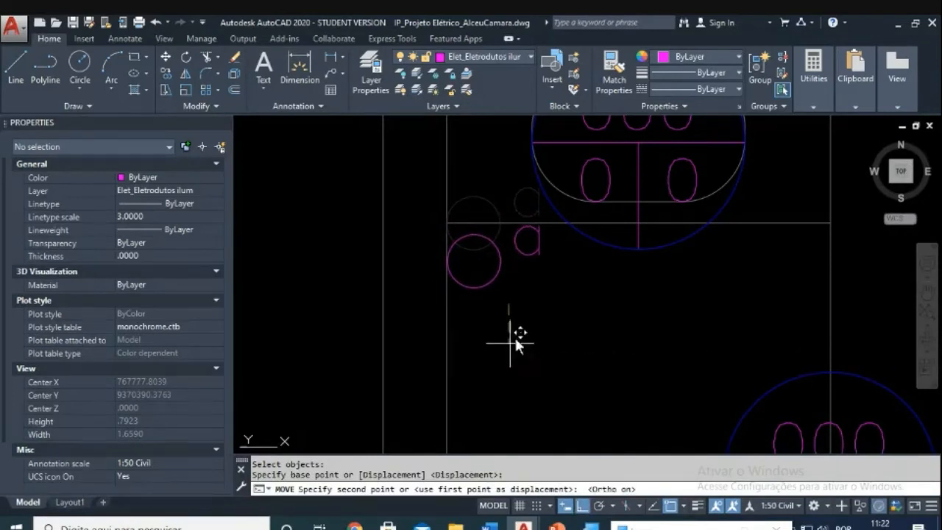
{"action": "key", "text": "Escape"}
Step: Move only the letter a to just below the copied switch circle
{"action": "type", "text": "m"}
{"action": "key", "text": "Return"}
{"action": "left_click", "coordinate": [537, 214]}
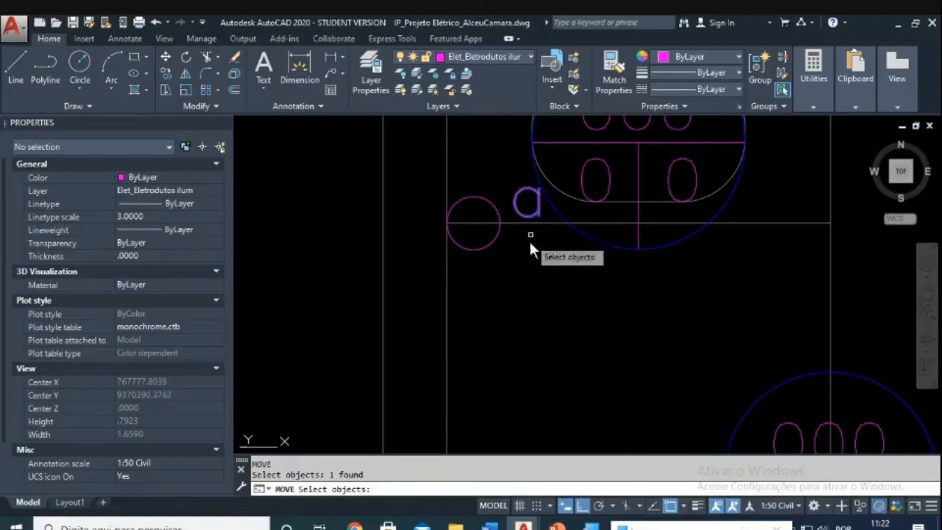
{"action": "key", "text": "Return"}
{"action": "left_click", "coordinate": [528, 243]}
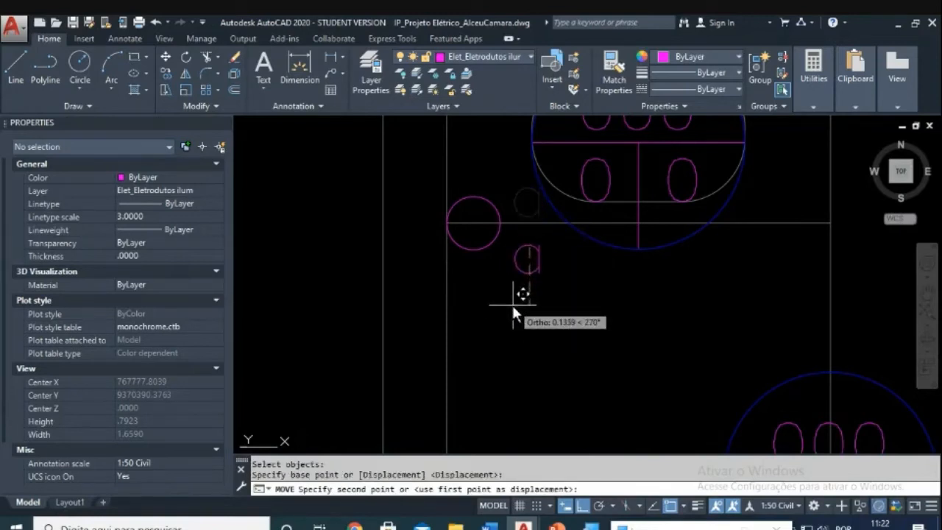
{"action": "key", "text": "F8"}
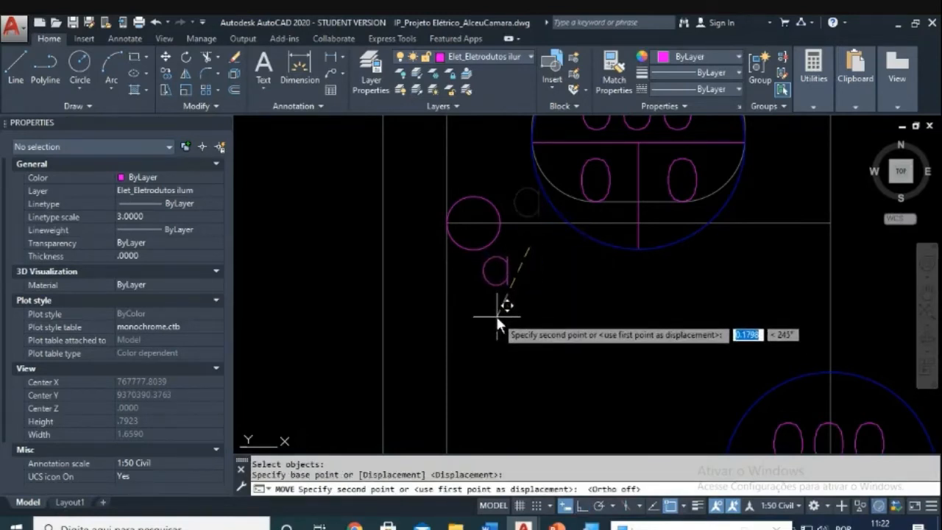
{"action": "left_click", "coordinate": [496, 316]}
{"action": "key", "text": "Escape"}
{"action": "scroll", "coordinate": [517, 314], "scroll_direction": "down", "scroll_amount": 2}
{"action": "middle_click_drag", "start_coordinate": [602, 335], "coordinate": [580, 315]}
{"action": "scroll", "coordinate": [580, 313], "scroll_direction": "up", "scroll_amount": 1}
{"action": "scroll", "coordinate": [647, 320], "scroll_direction": "down", "scroll_amount": 1}
{"action": "mouse_move", "coordinate": [668, 315]}
{"action": "middle_mouse_down"}
{"action": "mouse_move", "coordinate": [594, 325]}
{"action": "mouse_move", "coordinate": [545, 286]}
{"action": "mouse_move", "coordinate": [500, 320]}
{"action": "middle_mouse_up"}
Step: Draw a curved conduit from the lower BWC luminaire through one bend point to the upper luminaire
{"action": "scroll", "coordinate": [499, 320], "scroll_direction": "up", "scroll_amount": 1}
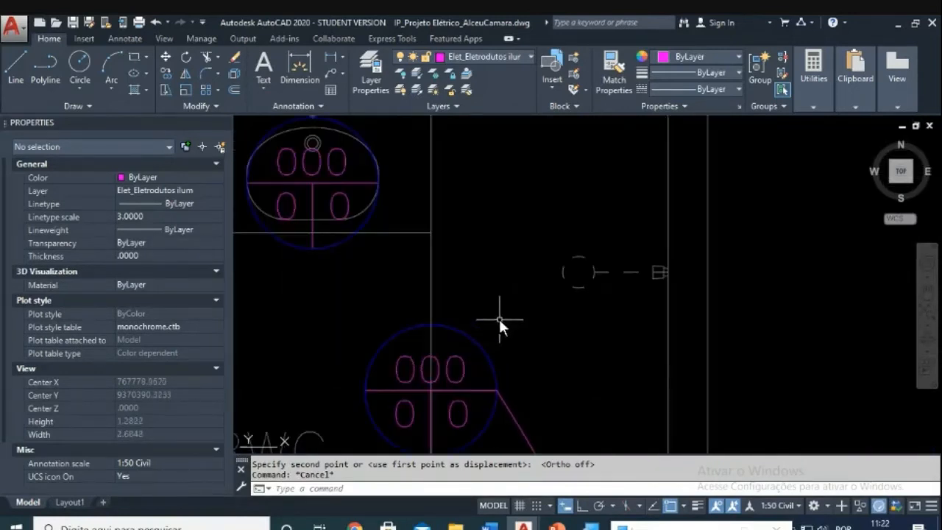
{"action": "type", "text": "wi"}
{"action": "key", "text": "Return"}
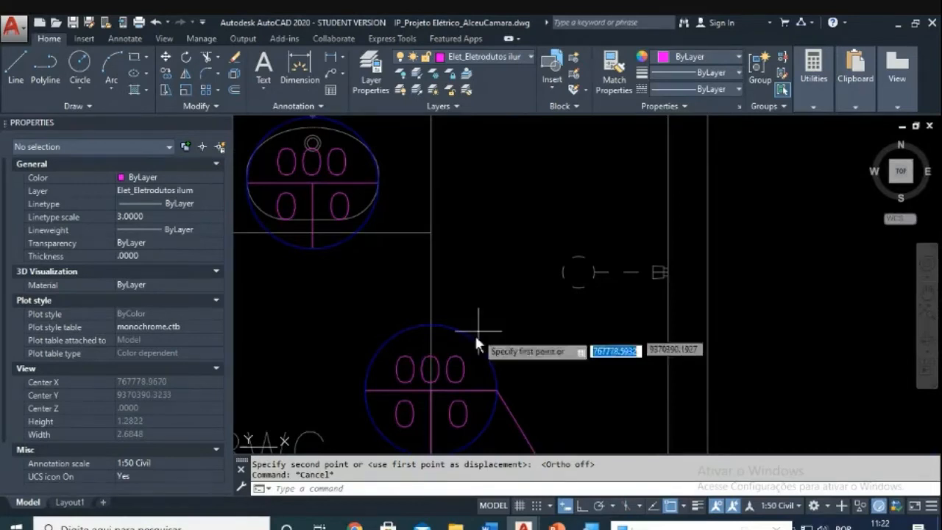
{"action": "left_click", "coordinate": [462, 340]}
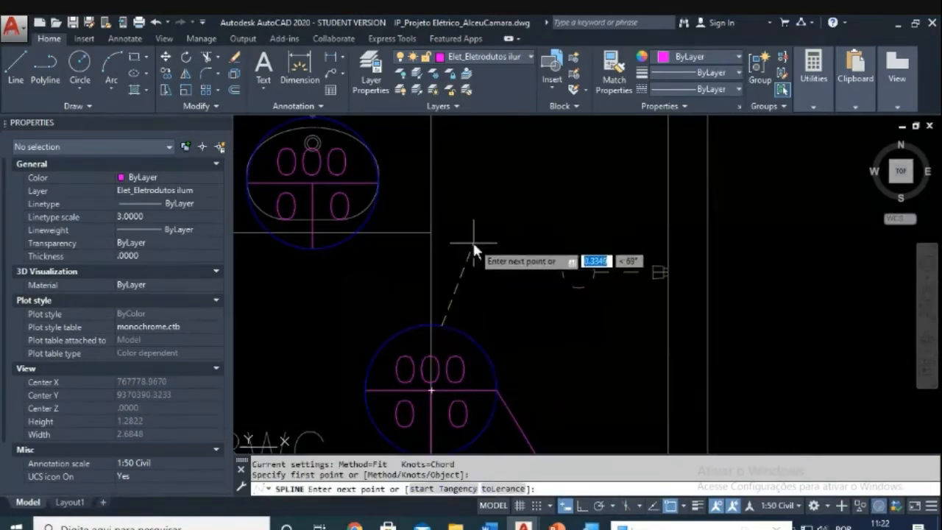
{"action": "left_click", "coordinate": [472, 239]}
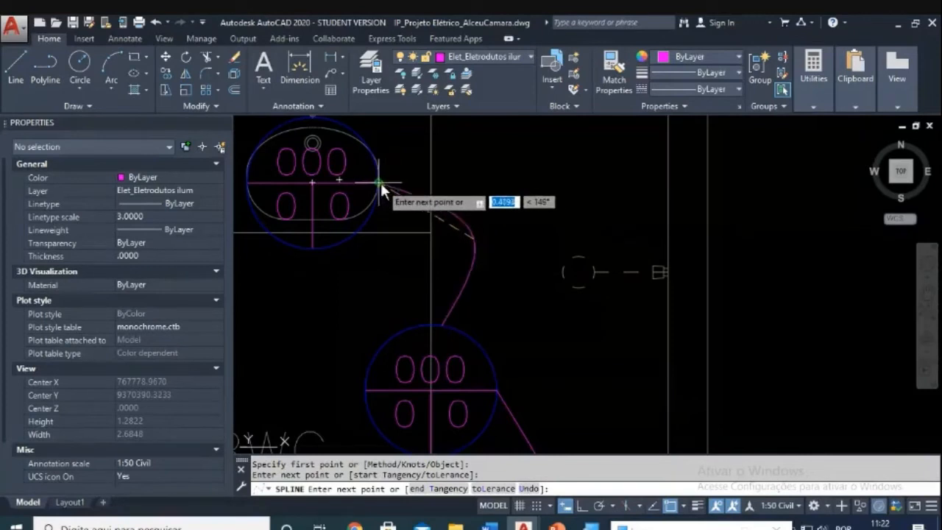
{"action": "left_click", "coordinate": [379, 183]}
{"action": "key", "text": "Return"}
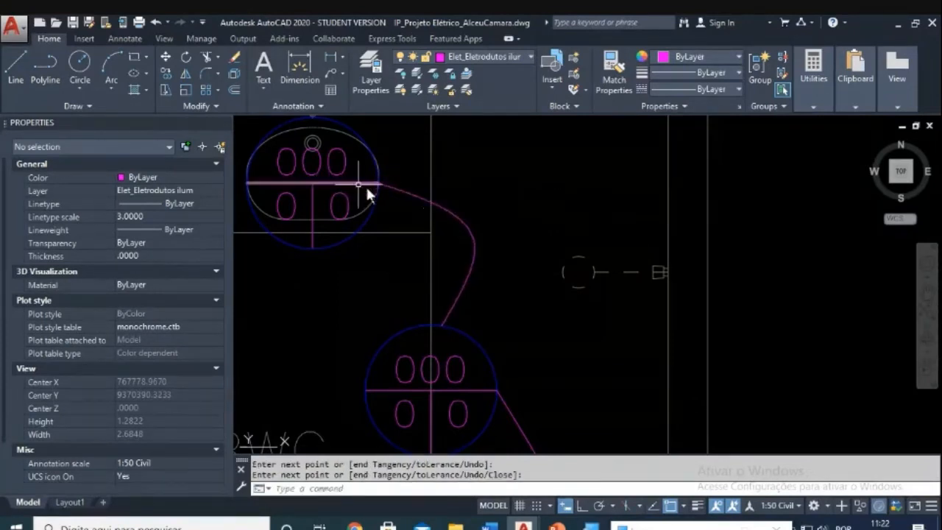
{"action": "scroll", "coordinate": [412, 199], "scroll_direction": "down", "scroll_amount": 5}
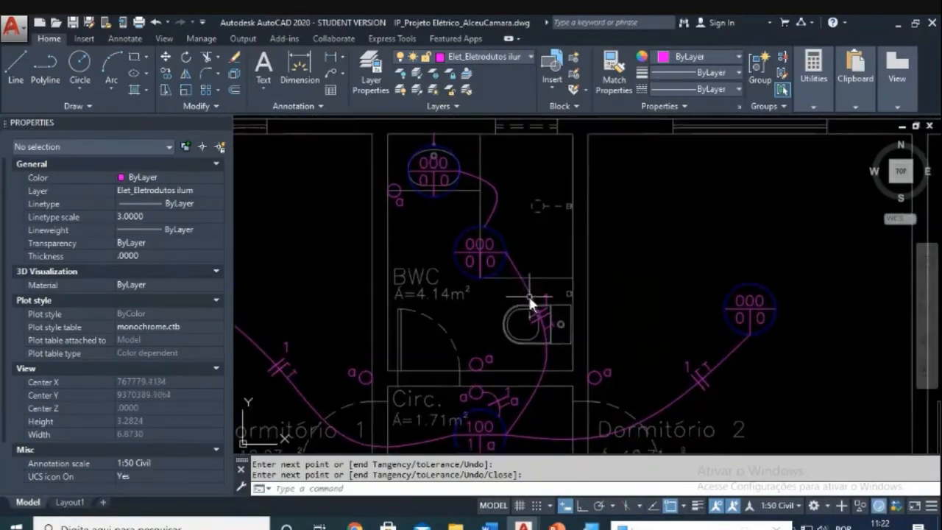
{"action": "mouse_move", "coordinate": [505, 388]}
{"action": "middle_mouse_down"}
{"action": "mouse_move", "coordinate": [495, 377]}
{"action": "mouse_move", "coordinate": [563, 294]}
{"action": "middle_mouse_up"}
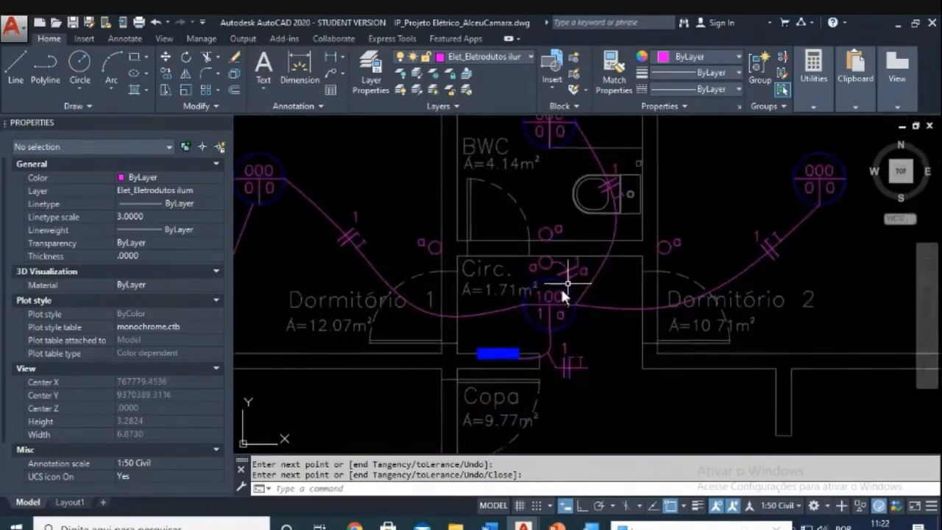
{"action": "scroll", "coordinate": [570, 376], "scroll_direction": "up", "scroll_amount": 4}
Step: Copy the circuit tick marks and label onto the new BWC conduit
{"action": "key", "text": "Escape"}
{"action": "type", "text": "co"}
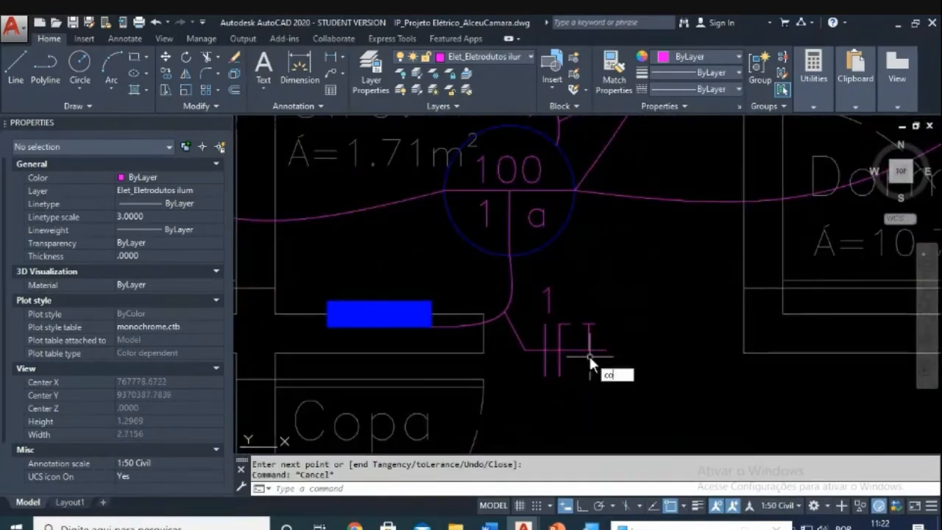
{"action": "key", "text": "Return"}
{"action": "left_click", "coordinate": [637, 288]}
{"action": "left_click", "coordinate": [516, 377]}
{"action": "key", "text": "Return"}
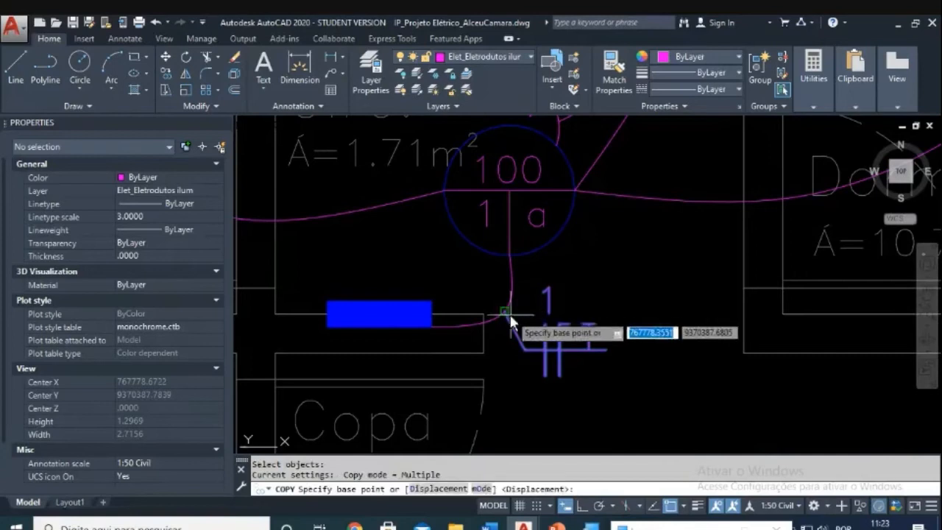
{"action": "left_click", "coordinate": [509, 315]}
{"action": "scroll", "coordinate": [564, 276], "scroll_direction": "down", "scroll_amount": 4}
{"action": "middle_click_drag", "start_coordinate": [606, 237], "coordinate": [516, 421]}
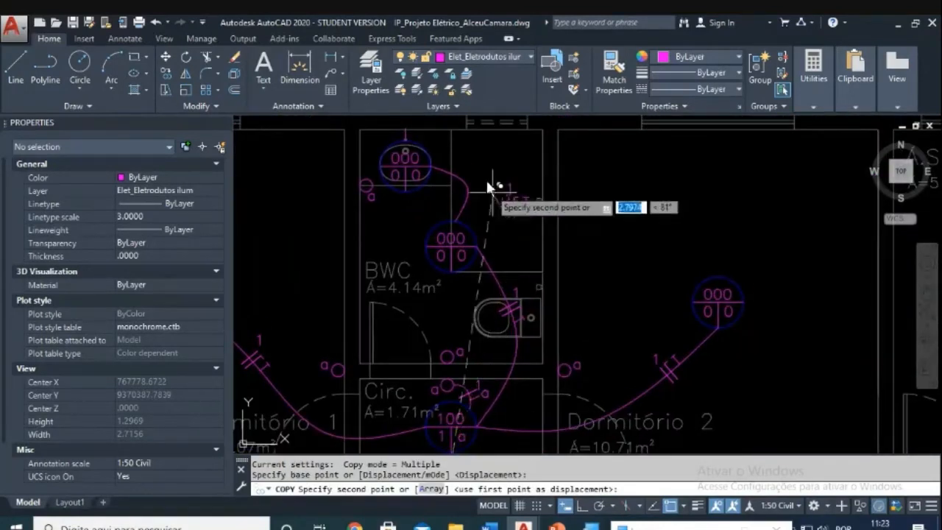
{"action": "scroll", "coordinate": [451, 244], "scroll_direction": "up", "scroll_amount": 2}
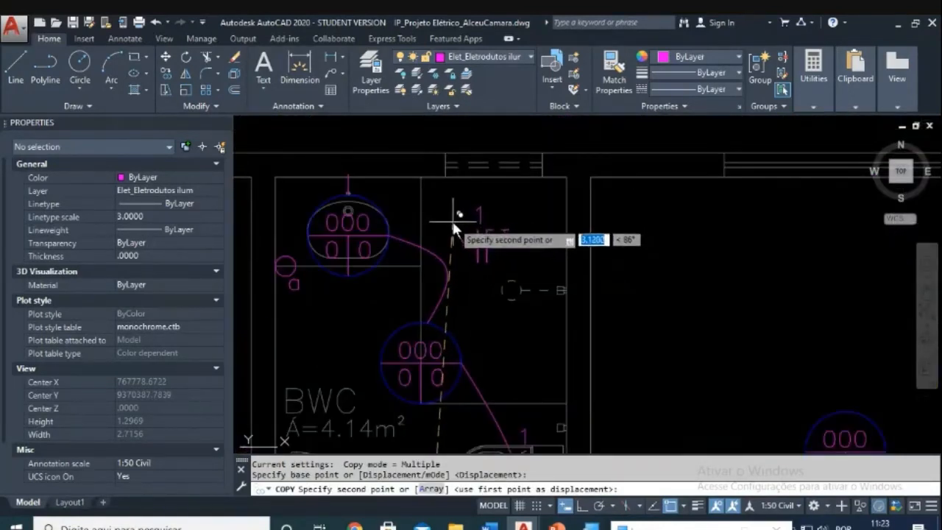
{"action": "left_click", "coordinate": [447, 215]}
{"action": "scroll", "coordinate": [456, 224], "scroll_direction": "up", "scroll_amount": 3}
{"action": "key", "text": "Escape"}
{"action": "key", "text": "Escape"}
Step: Mirror the diagonal leader line across a horizontal axis, deleting the original
{"action": "type", "text": "mi"}
{"action": "key", "text": "Return"}
{"action": "left_click", "coordinate": [468, 221]}
{"action": "left_click", "coordinate": [453, 246]}
{"action": "key", "text": "Return"}
{"action": "left_click", "coordinate": [472, 251]}
{"action": "left_click", "coordinate": [601, 251]}
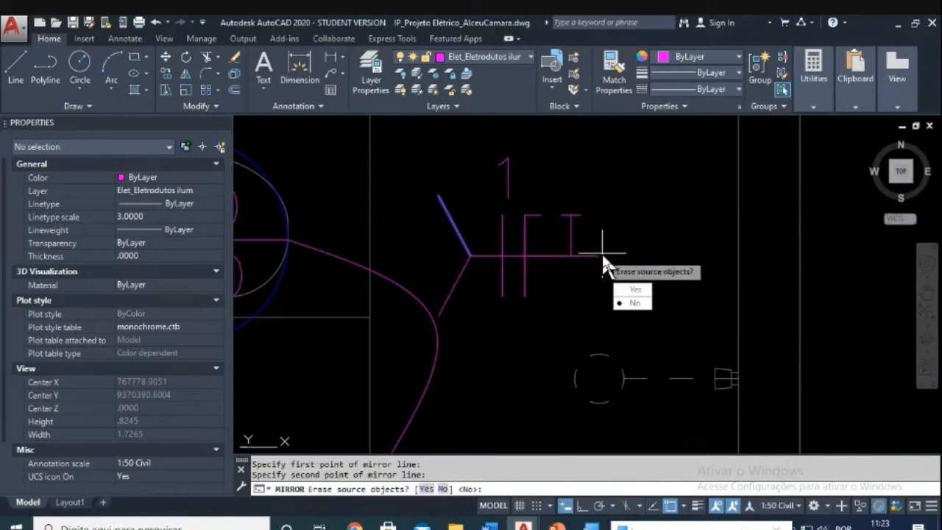
{"action": "left_click", "coordinate": [625, 289]}
{"action": "key", "text": "Escape"}
{"action": "key", "text": "Escape"}
Step: Move the tick marks so the leader's end touches the conduit curve
{"action": "type", "text": "m"}
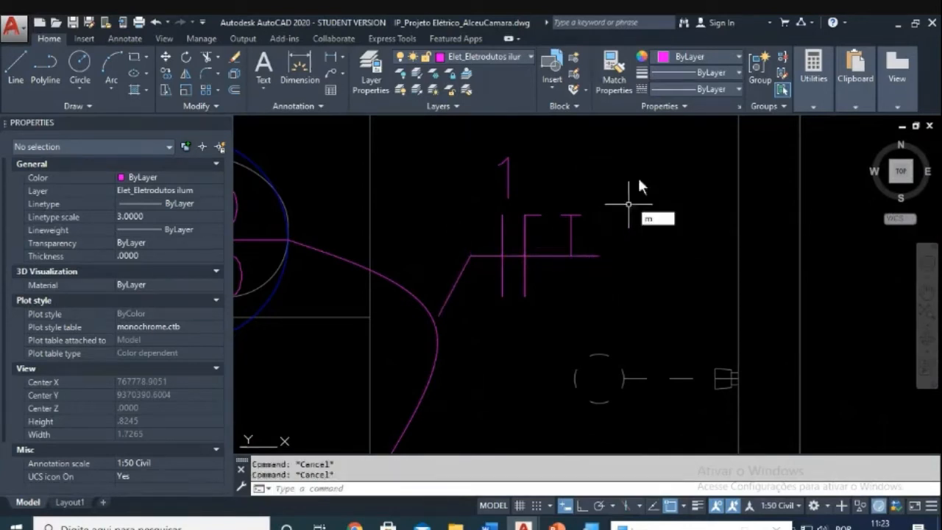
{"action": "key", "text": "Return"}
{"action": "left_click", "coordinate": [641, 143]}
{"action": "left_click", "coordinate": [456, 303]}
{"action": "key", "text": "Return"}
{"action": "left_click", "coordinate": [439, 315]}
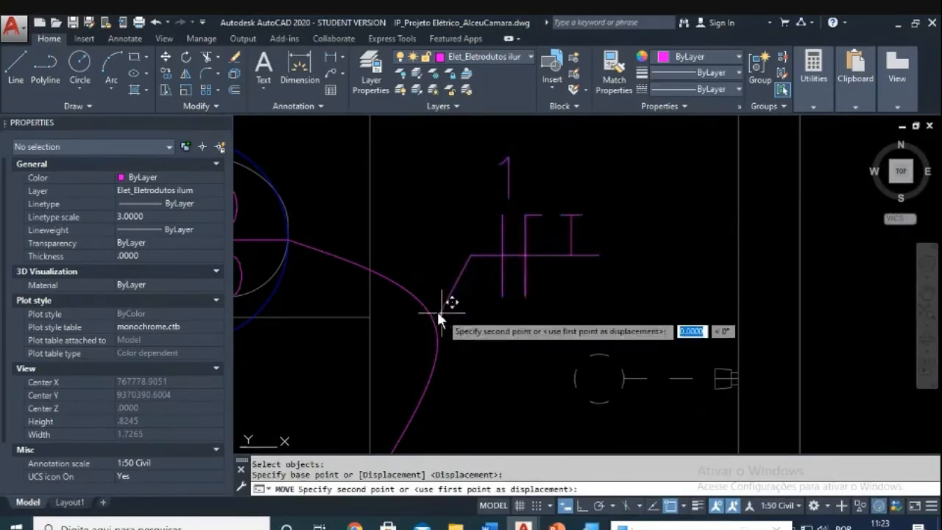
{"action": "left_click", "coordinate": [430, 304]}
{"action": "key", "text": "Escape"}
{"action": "scroll", "coordinate": [474, 295], "scroll_direction": "down", "scroll_amount": 2}
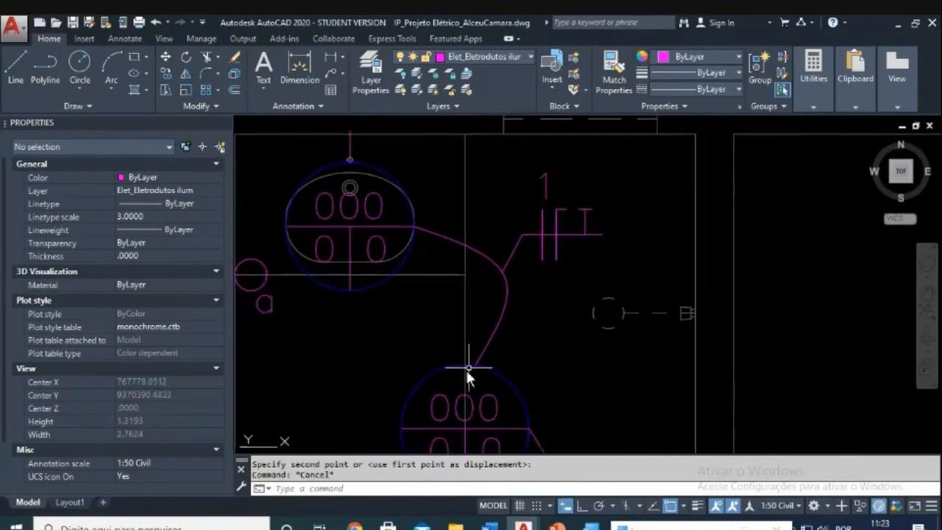
{"action": "scroll", "coordinate": [434, 231], "scroll_direction": "down", "scroll_amount": 2}
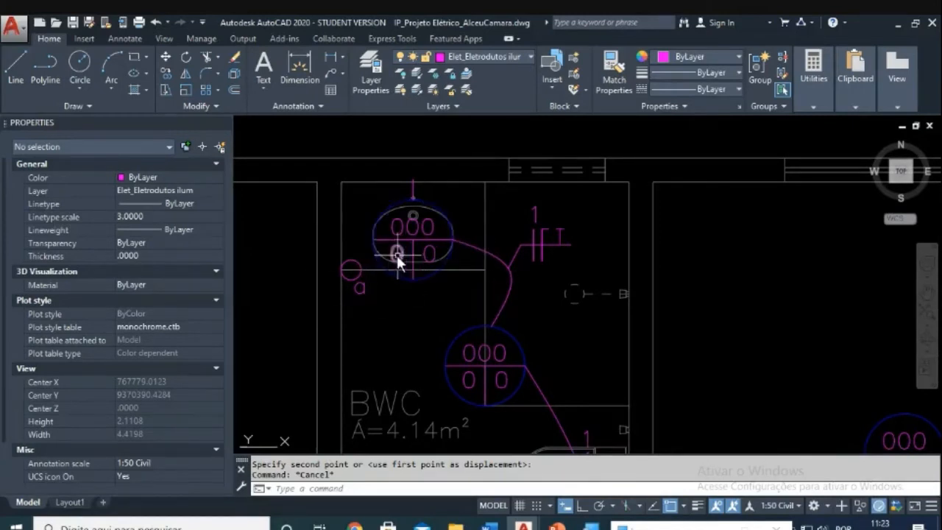
{"action": "scroll", "coordinate": [396, 254], "scroll_direction": "up", "scroll_amount": 2}
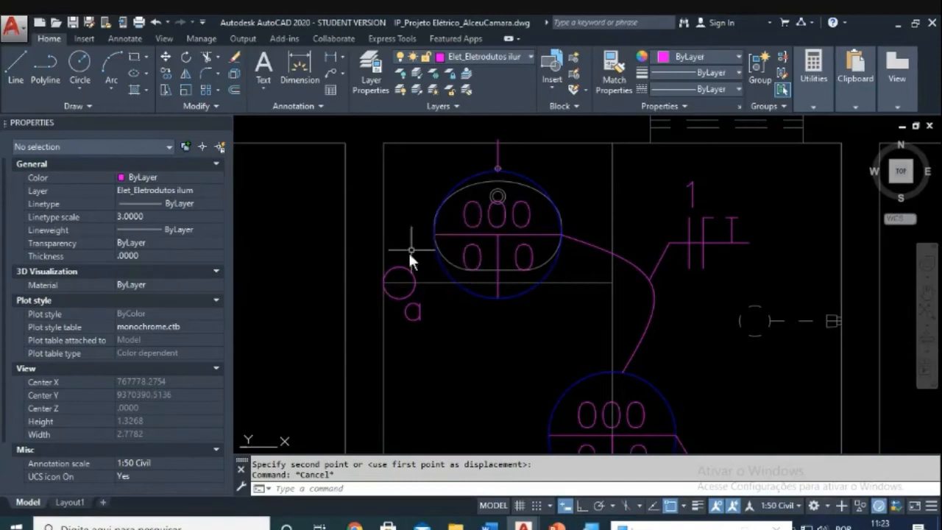
Step: Draw a spline conduit curving left from the bathroom lamp to switch circle a
{"action": "mouse_move", "coordinate": [381, 285]}
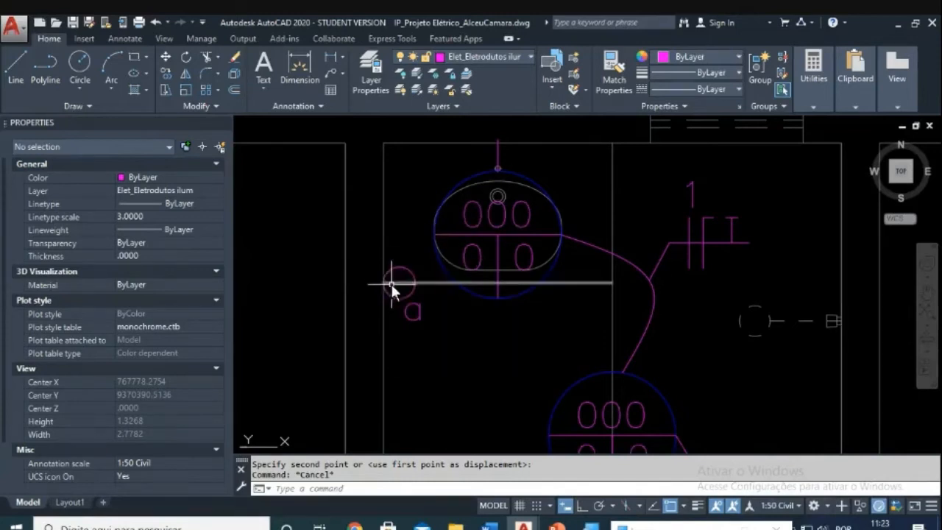
{"action": "scroll", "coordinate": [440, 262], "scroll_direction": "up", "scroll_amount": 2}
{"action": "type", "text": "spl"}
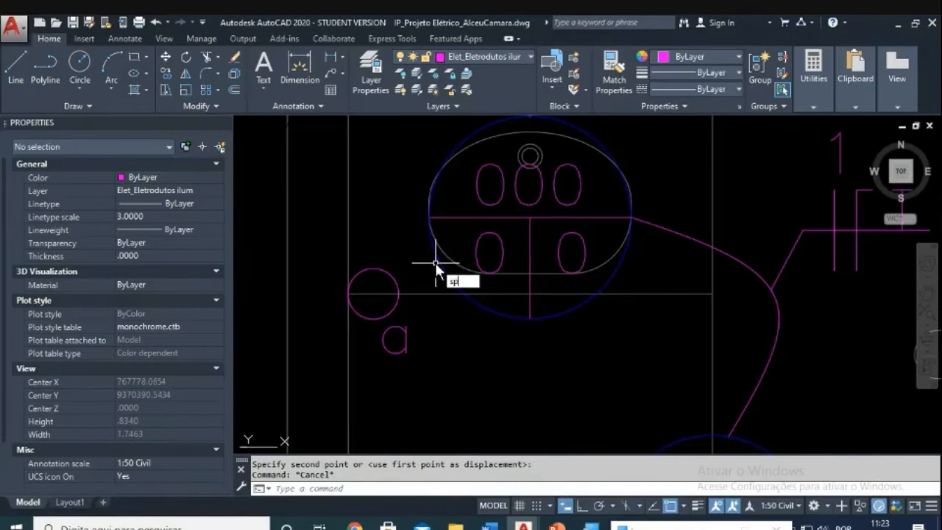
{"action": "key", "text": "Return"}
{"action": "left_click", "coordinate": [431, 217]}
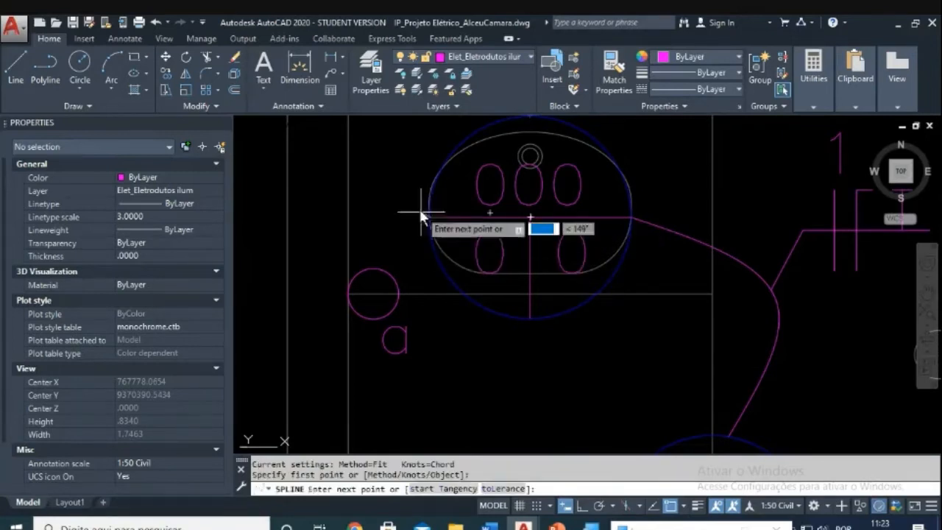
{"action": "left_click", "coordinate": [321, 247]}
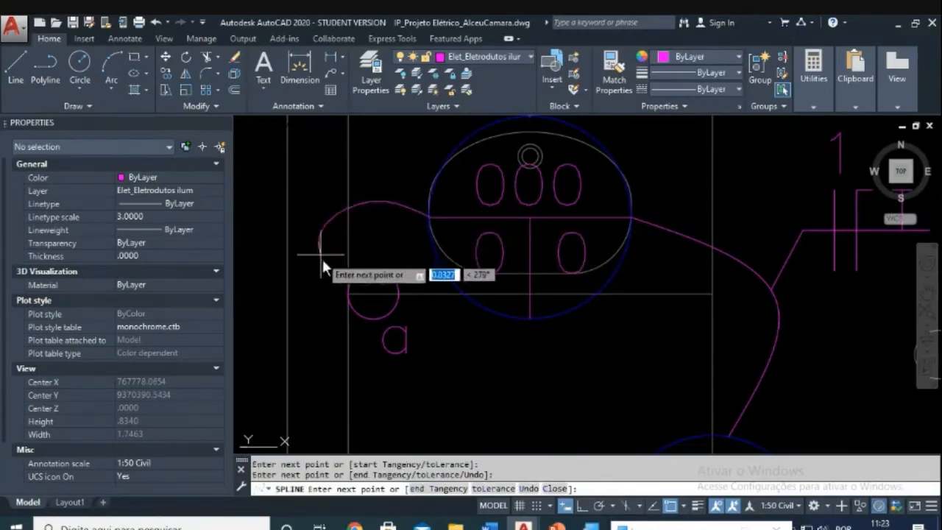
{"action": "left_click", "coordinate": [348, 293]}
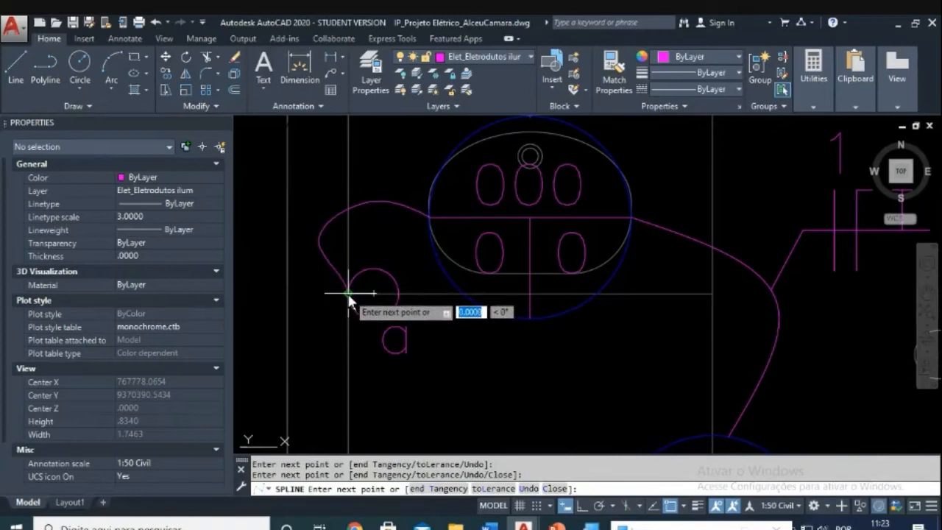
{"action": "key", "text": "Return"}
{"action": "key", "text": "Return"}
{"action": "scroll", "coordinate": [451, 306], "scroll_direction": "down", "scroll_amount": 2}
{"action": "key", "text": "Escape"}
Step: Mirror the circuit 1 tick mark and label across a vertical line, keeping the original
{"action": "type", "text": "mi"}
{"action": "key", "text": "Return"}
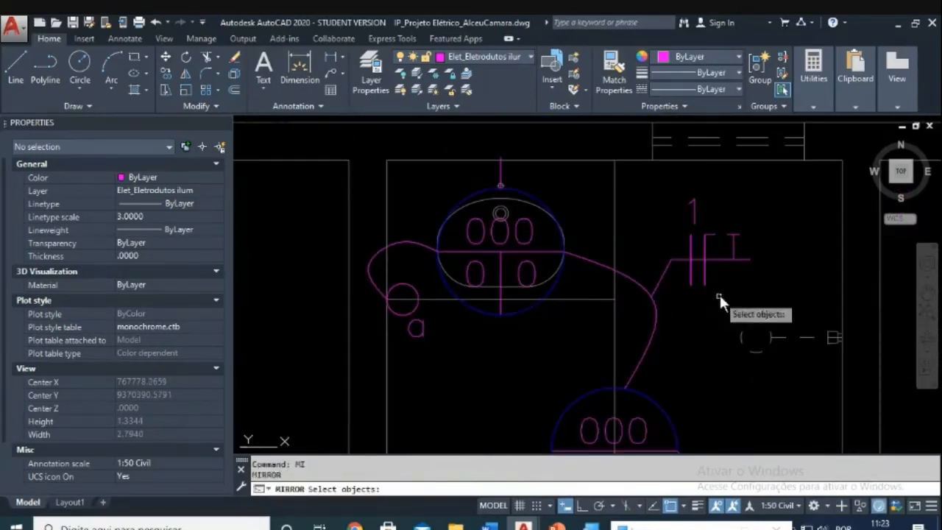
{"action": "left_click", "coordinate": [743, 295]}
{"action": "left_click", "coordinate": [659, 184]}
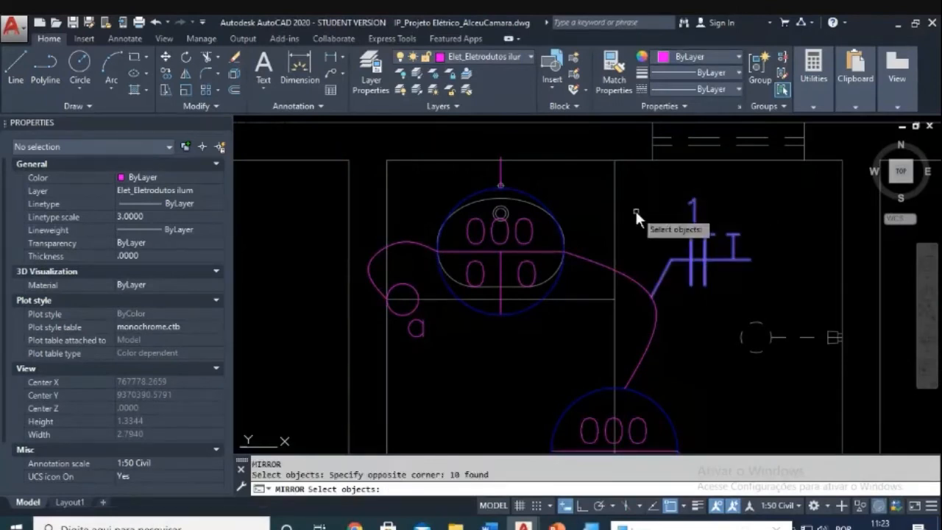
{"action": "key", "text": "Return"}
{"action": "left_click", "coordinate": [423, 374]}
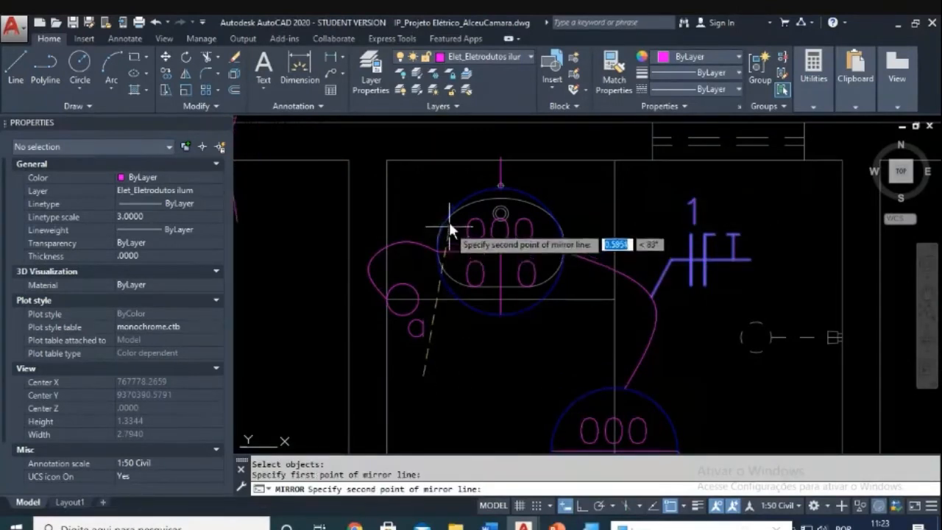
{"action": "key", "text": "F8"}
{"action": "left_click", "coordinate": [440, 192]}
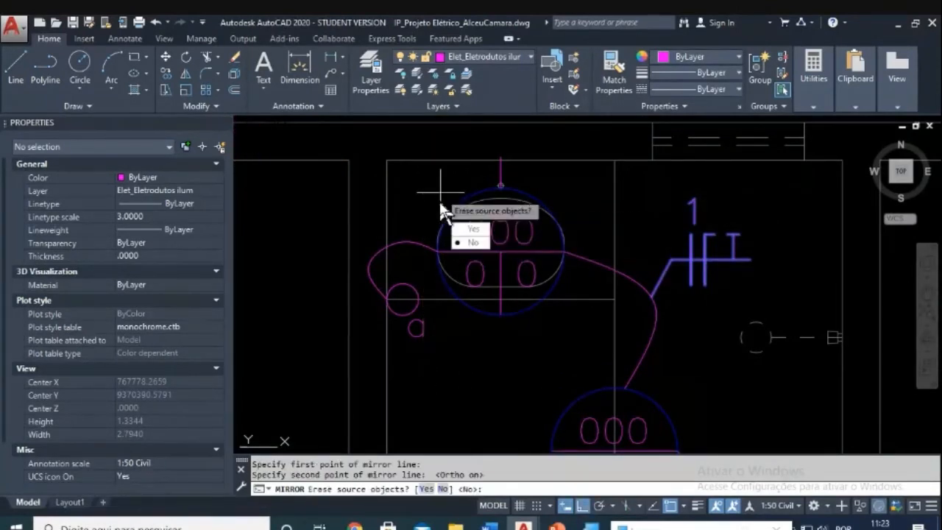
{"action": "left_click", "coordinate": [472, 241]}
{"action": "scroll", "coordinate": [440, 214], "scroll_direction": "down", "scroll_amount": 4}
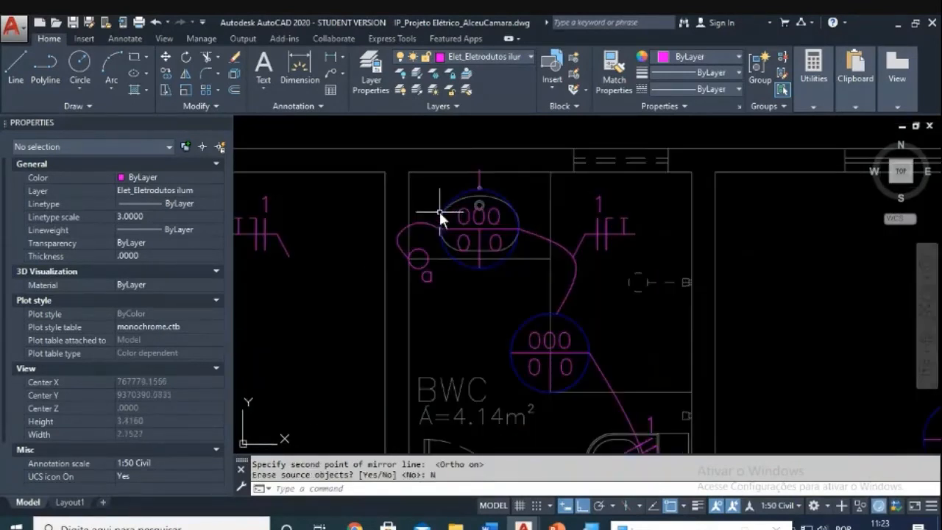
{"action": "middle_click_drag", "start_coordinate": [296, 280], "coordinate": [473, 298]}
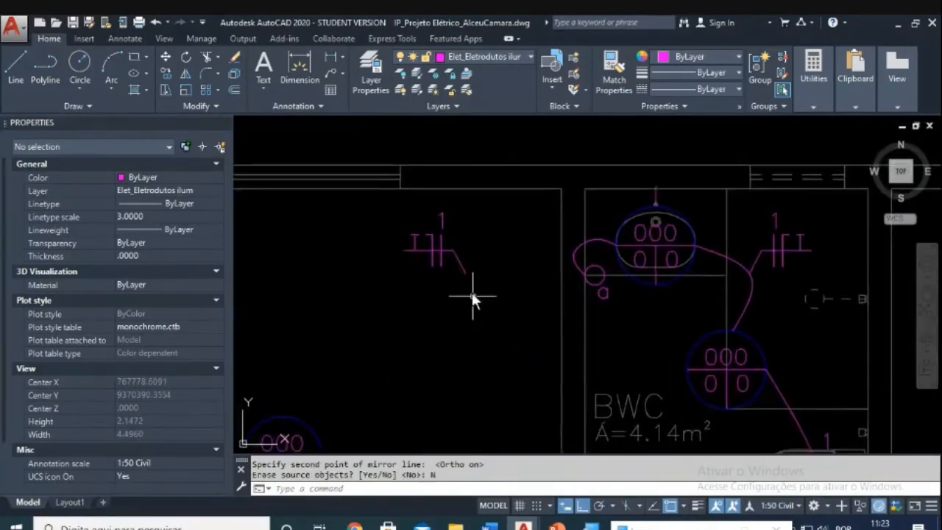
{"action": "scroll", "coordinate": [439, 255], "scroll_direction": "up", "scroll_amount": 2}
{"action": "key", "text": "Escape"}
{"action": "key", "text": "Escape"}
{"action": "type", "text": "e"}
{"action": "key", "text": "Return"}
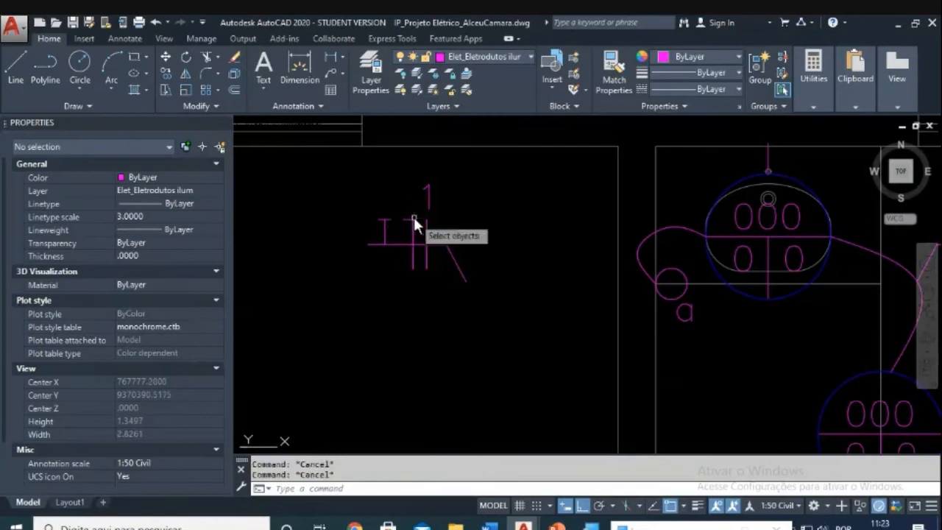
{"action": "left_click", "coordinate": [415, 215]}
{"action": "left_click", "coordinate": [404, 227]}
{"action": "key", "text": "Escape"}
{"action": "key", "text": "Escape"}
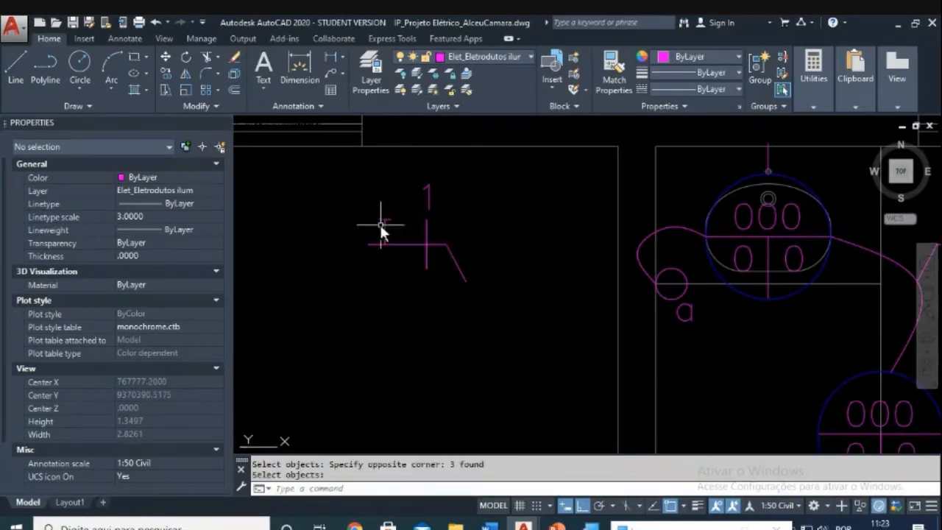
{"action": "scroll", "coordinate": [396, 214], "scroll_direction": "up", "scroll_amount": 4}
{"action": "type", "text": "e"}
{"action": "key", "text": "Return"}
{"action": "left_click", "coordinate": [405, 216]}
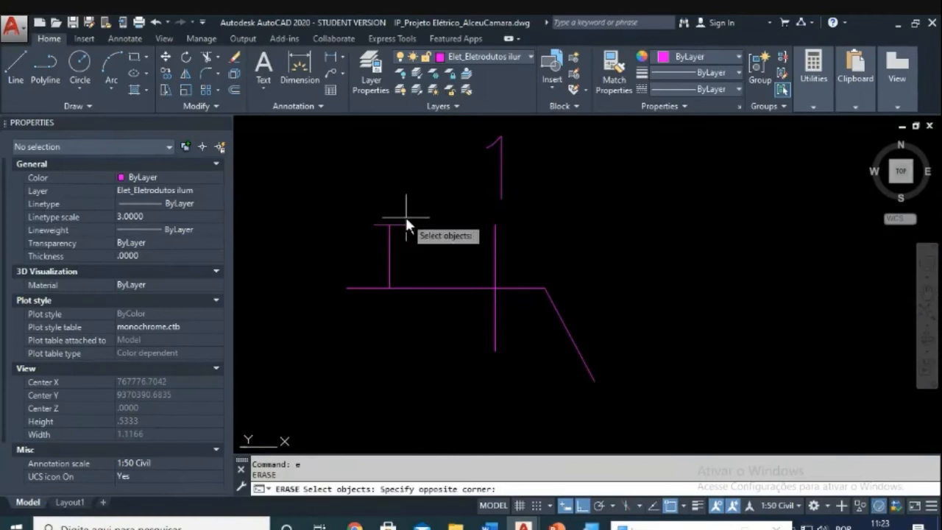
{"action": "left_click", "coordinate": [381, 213]}
{"action": "key", "text": "Escape"}
{"action": "key", "text": "Escape"}
{"action": "type", "text": "m"}
{"action": "key", "text": "Return"}
{"action": "left_click", "coordinate": [527, 174]}
{"action": "left_click", "coordinate": [352, 320]}
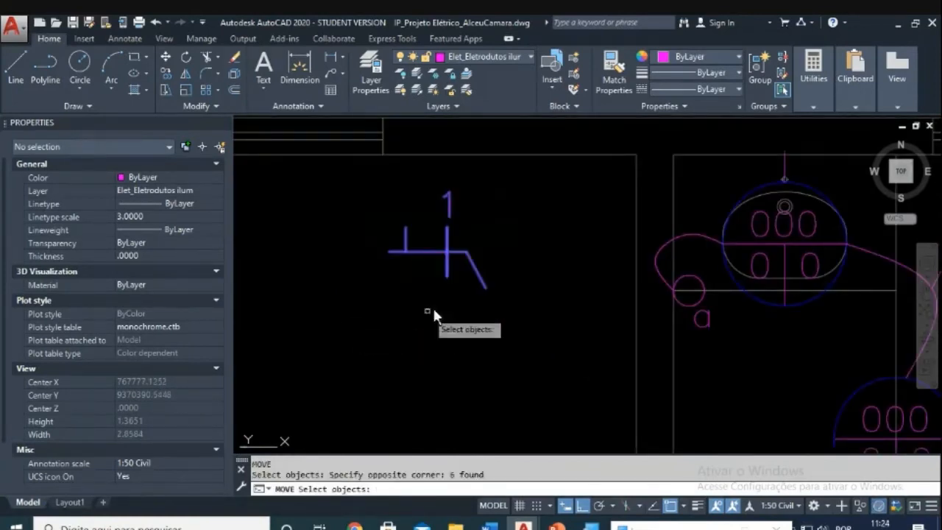
{"action": "key", "text": "Return"}
{"action": "left_click", "coordinate": [483, 287]}
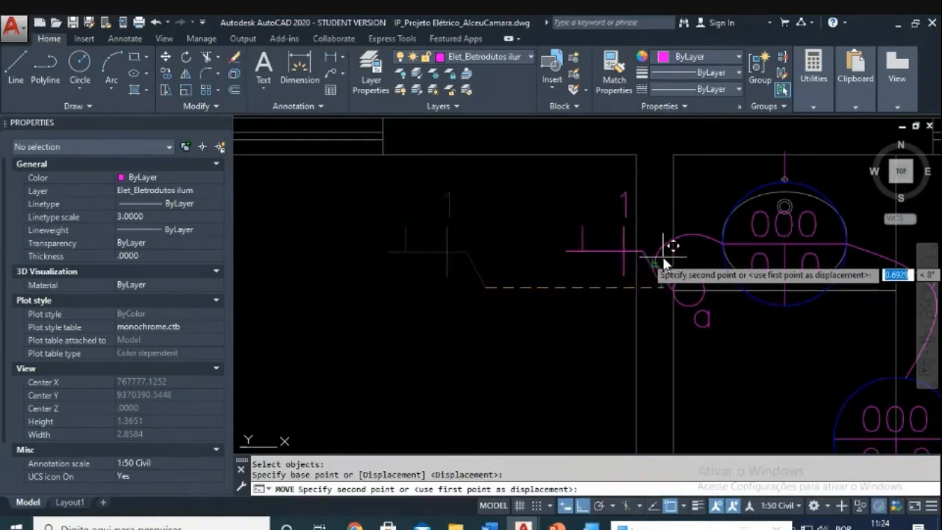
{"action": "scroll", "coordinate": [653, 253], "scroll_direction": "up", "scroll_amount": 5}
{"action": "key", "text": "Escape"}
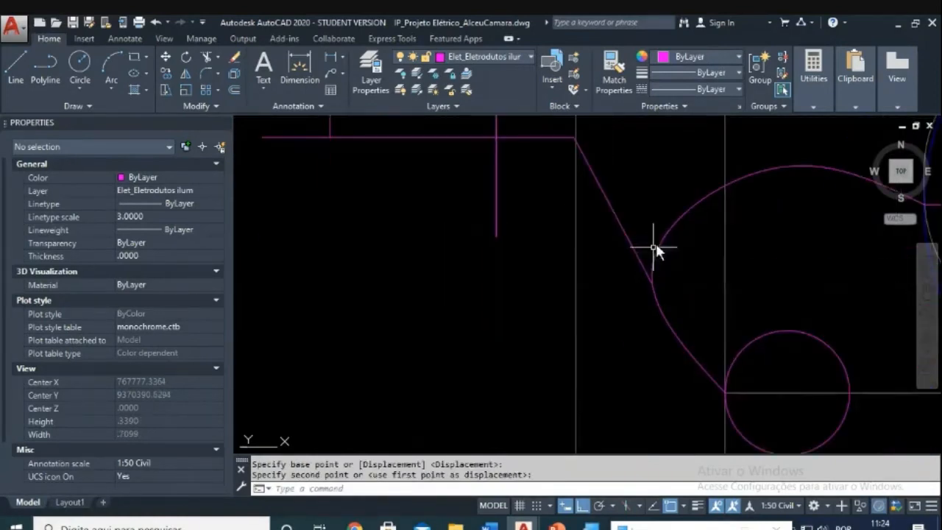
{"action": "scroll", "coordinate": [641, 258], "scroll_direction": "down", "scroll_amount": 5}
{"action": "scroll", "coordinate": [591, 296], "scroll_direction": "up", "scroll_amount": 2}
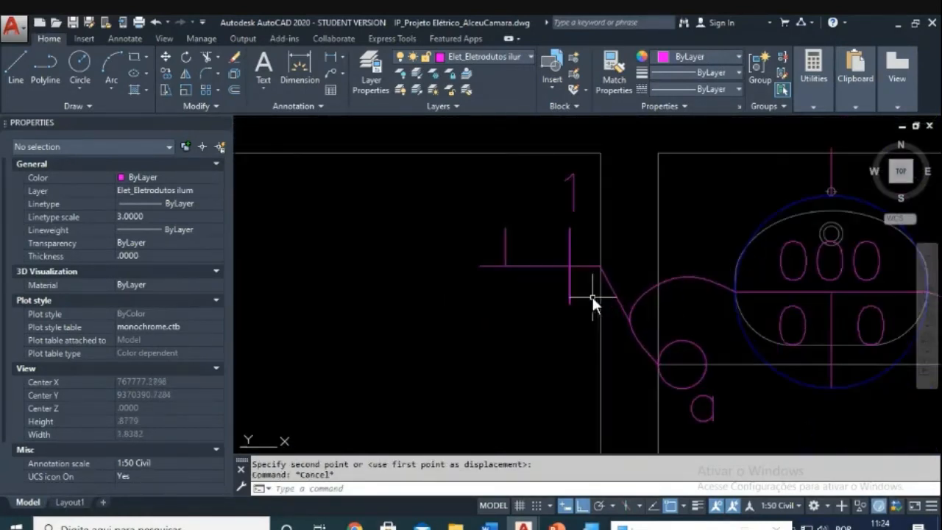
{"action": "key", "text": "Escape"}
{"action": "type", "text": "m"}
{"action": "key", "text": "Return"}
{"action": "left_click", "coordinate": [589, 235]}
{"action": "left_click", "coordinate": [456, 309]}
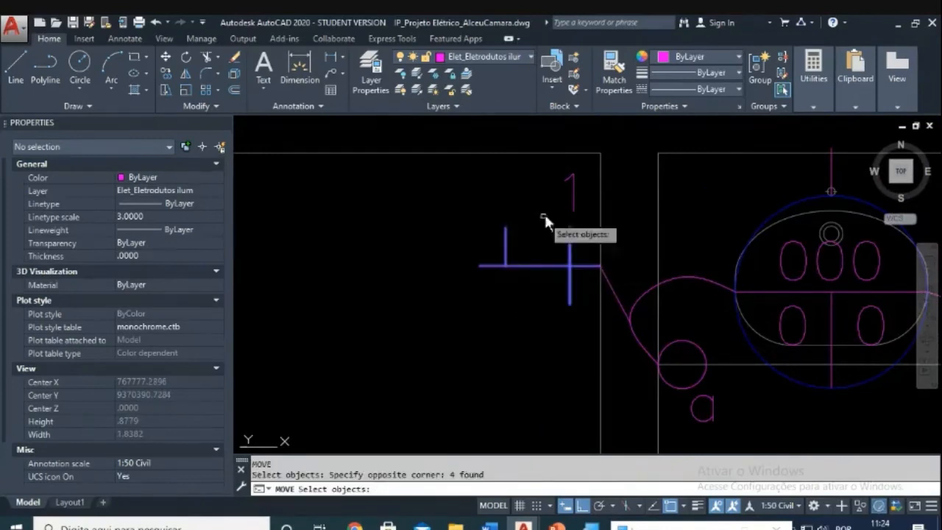
{"action": "left_click", "coordinate": [580, 182]}
{"action": "left_click", "coordinate": [557, 202]}
{"action": "left_click", "coordinate": [623, 284]}
{"action": "left_click", "coordinate": [613, 325]}
{"action": "key", "text": "Return"}
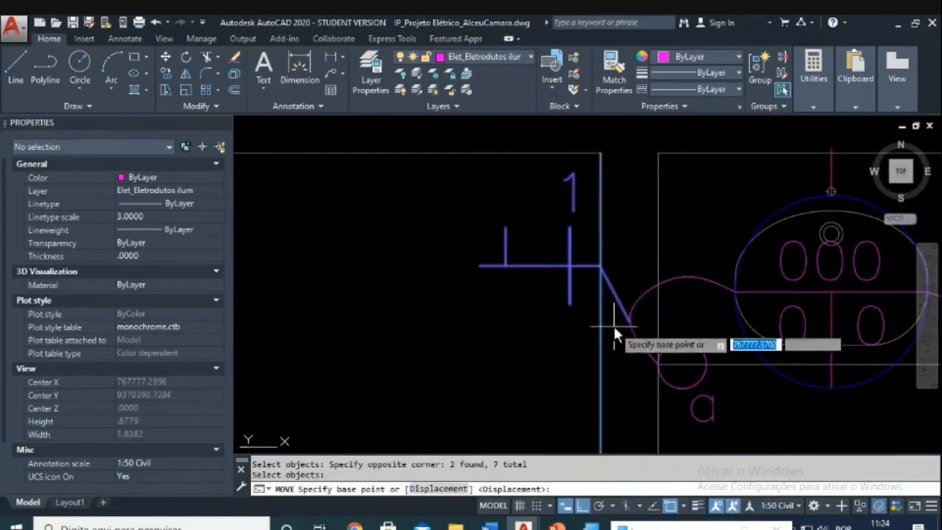
{"action": "scroll", "coordinate": [610, 323], "scroll_direction": "up", "scroll_amount": 2}
{"action": "key", "text": "Escape"}
{"action": "key", "text": "Escape"}
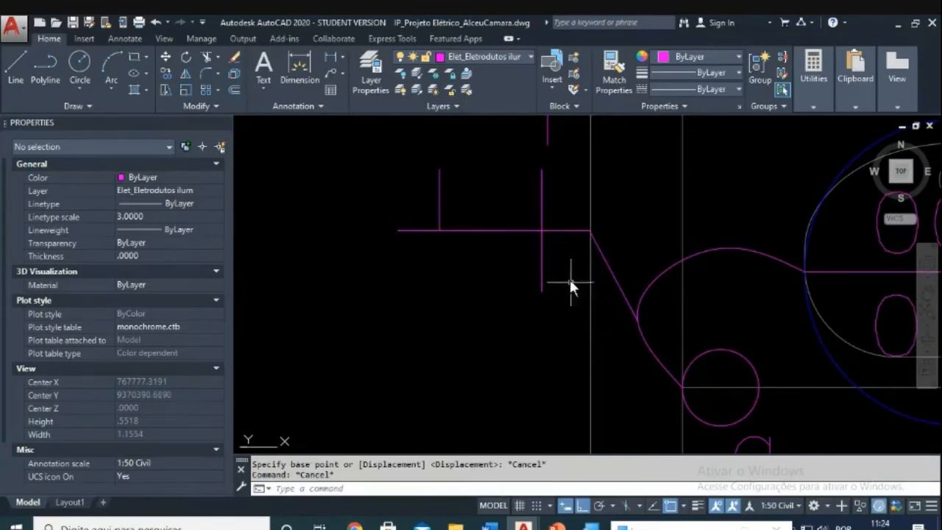
{"action": "type", "text": "m"}
{"action": "key", "text": "Return"}
{"action": "left_click", "coordinate": [572, 190]}
{"action": "left_click", "coordinate": [417, 264]}
{"action": "left_click", "coordinate": [564, 125]}
{"action": "left_click", "coordinate": [521, 150]}
{"action": "left_click", "coordinate": [621, 250]}
{"action": "left_click", "coordinate": [598, 297]}
{"action": "key", "text": "Return"}
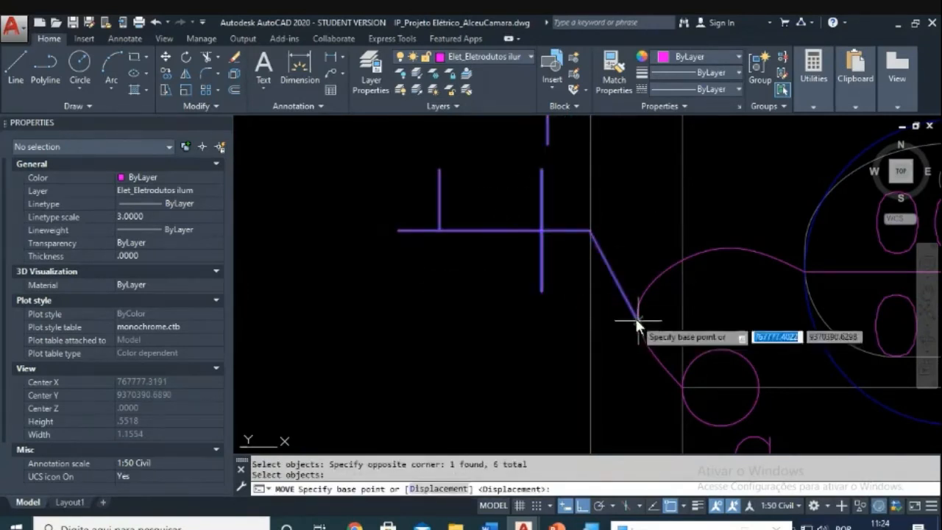
{"action": "left_click", "coordinate": [635, 316]}
{"action": "key", "text": "F8"}
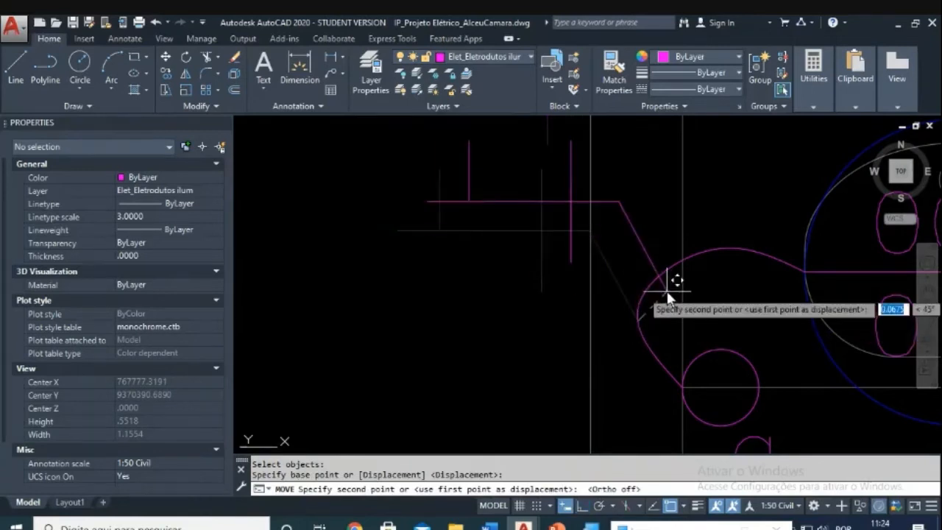
{"action": "left_click", "coordinate": [658, 287]}
{"action": "key", "text": "Escape"}
{"action": "key", "text": "Escape"}
{"action": "type", "text": "tr"}
{"action": "key", "text": "Return"}
{"action": "key", "text": "Return"}
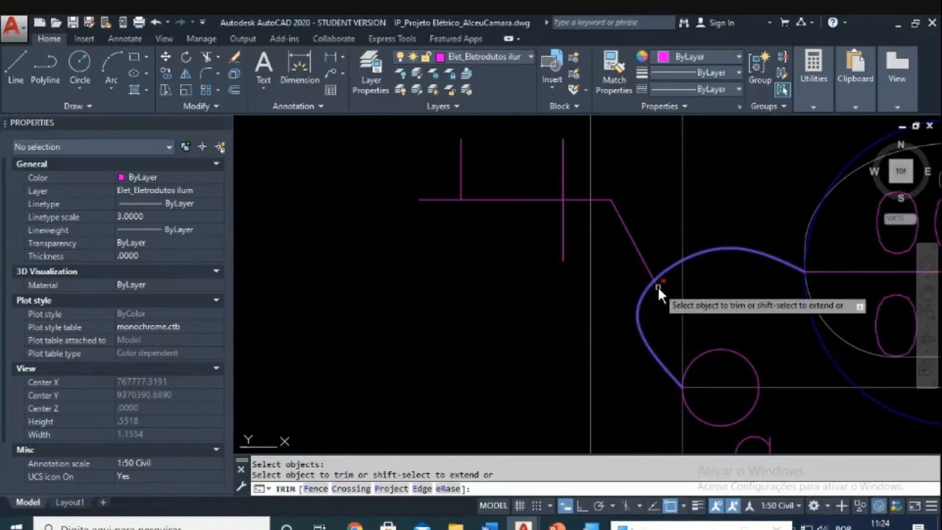
{"action": "right_click", "coordinate": [657, 285]}
{"action": "key", "text": "Escape"}
{"action": "scroll", "coordinate": [629, 294], "scroll_direction": "down", "scroll_amount": 5}
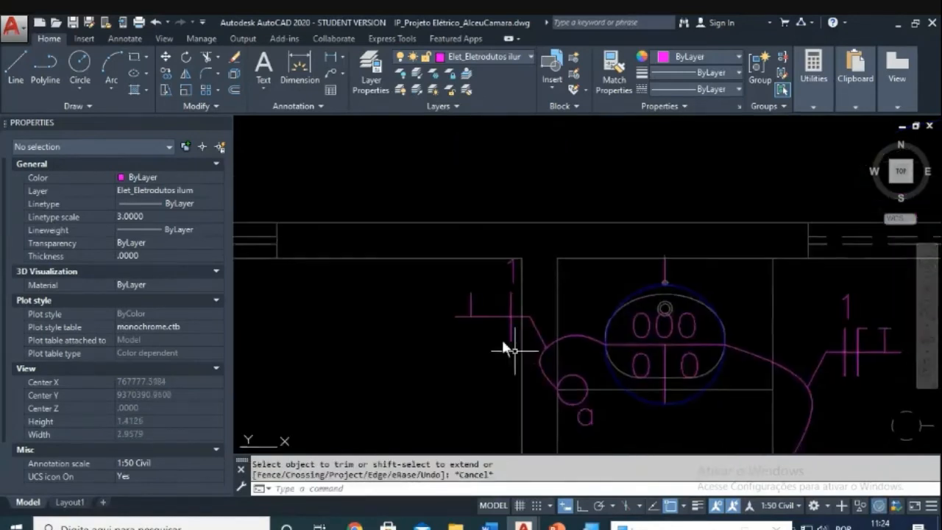
{"action": "scroll", "coordinate": [499, 325], "scroll_direction": "up", "scroll_amount": 4}
{"action": "key", "text": "Escape"}
{"action": "key", "text": "Escape"}
{"action": "type", "text": "m"}
{"action": "key", "text": "Return"}
{"action": "left_click", "coordinate": [443, 260]}
{"action": "left_click", "coordinate": [407, 276]}
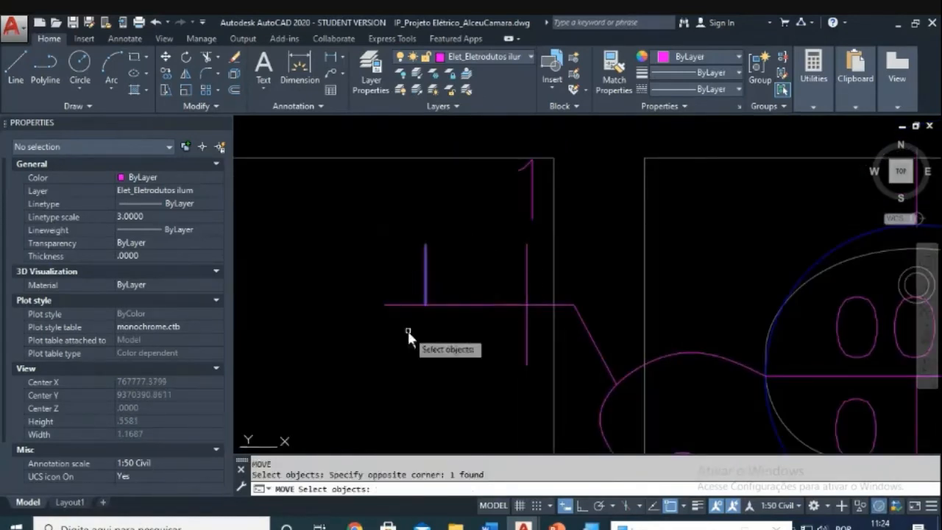
{"action": "key", "text": "Return"}
{"action": "left_click", "coordinate": [409, 330]}
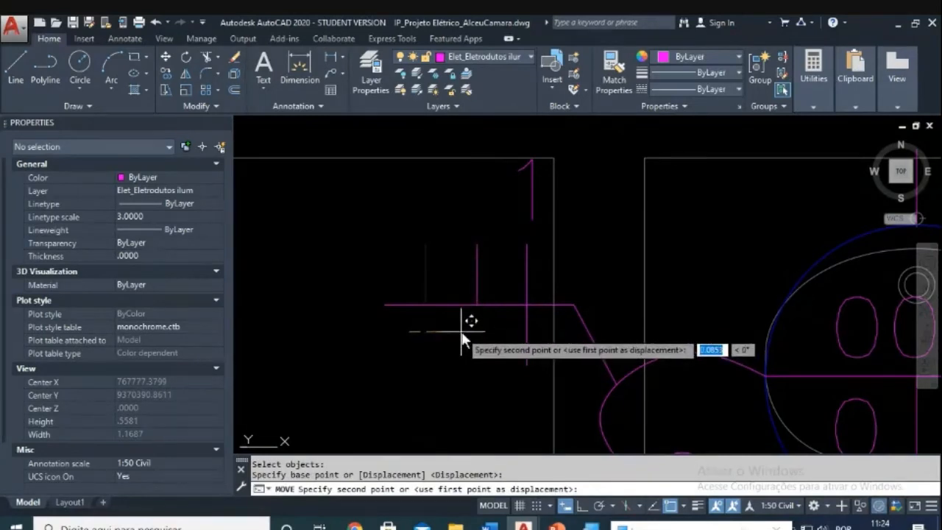
{"action": "key", "text": "Escape"}
{"action": "key", "text": "Escape"}
{"action": "scroll", "coordinate": [470, 335], "scroll_direction": "down", "scroll_amount": 5}
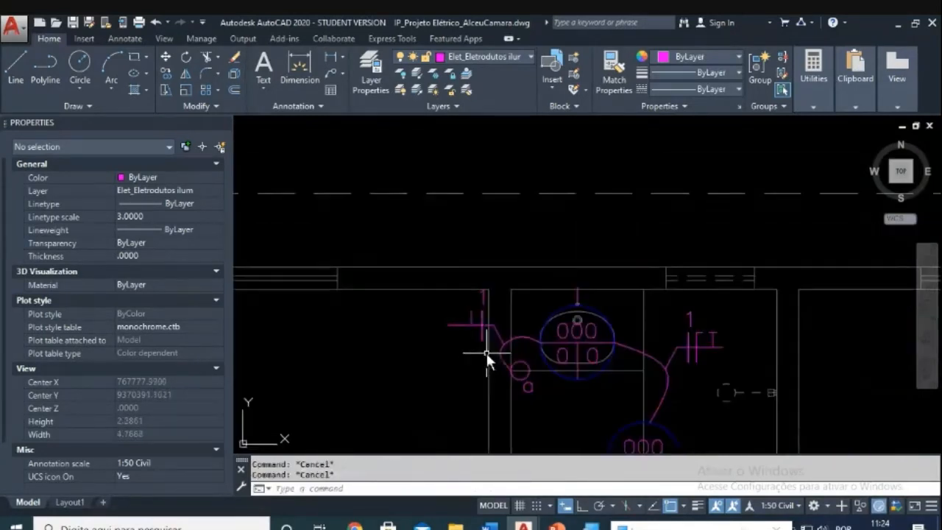
{"action": "middle_click_drag", "start_coordinate": [592, 336], "coordinate": [578, 277]}
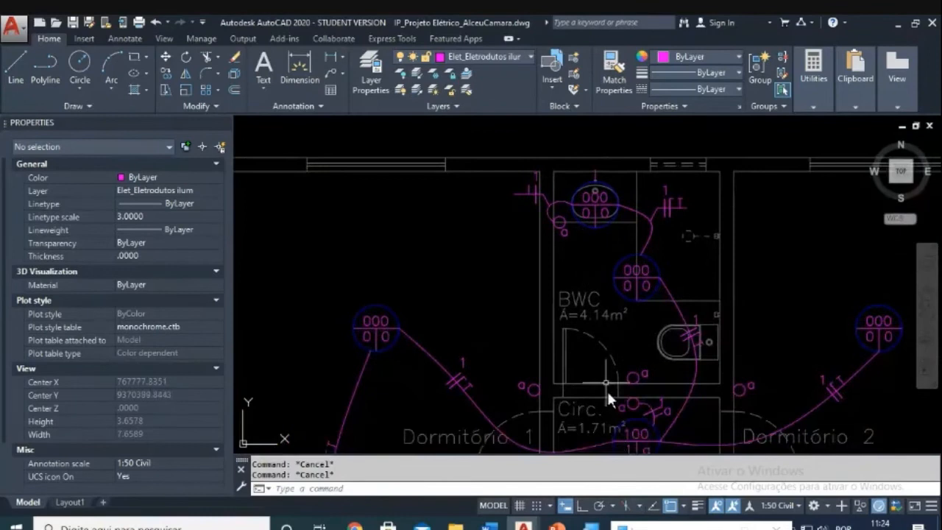
{"action": "middle_click_drag", "start_coordinate": [607, 389], "coordinate": [590, 304]}
{"action": "scroll", "coordinate": [445, 315], "scroll_direction": "up", "scroll_amount": 4}
{"action": "scroll", "coordinate": [405, 305], "scroll_direction": "down", "scroll_amount": 2}
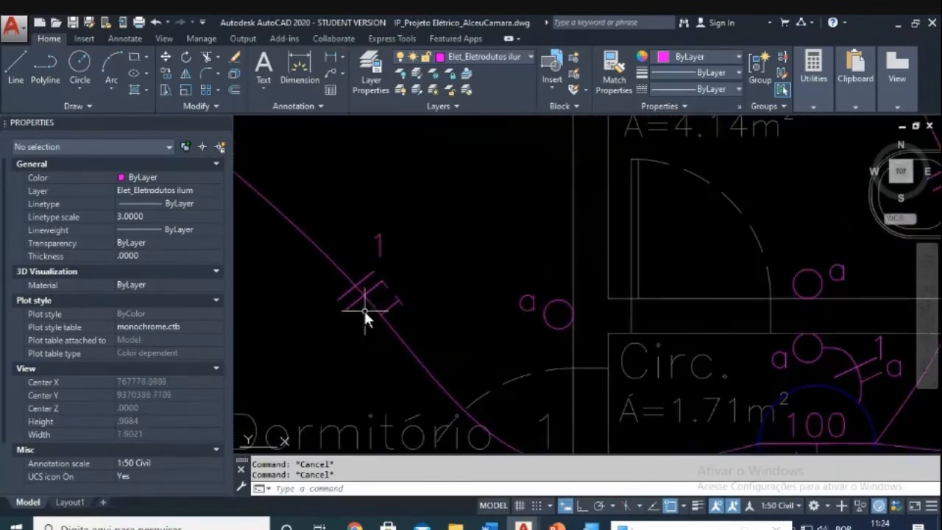
{"action": "scroll", "coordinate": [375, 298], "scroll_direction": "down", "scroll_amount": 9}
{"action": "middle_click_drag", "start_coordinate": [519, 203], "coordinate": [461, 301]}
{"action": "scroll", "coordinate": [463, 293], "scroll_direction": "up", "scroll_amount": 6}
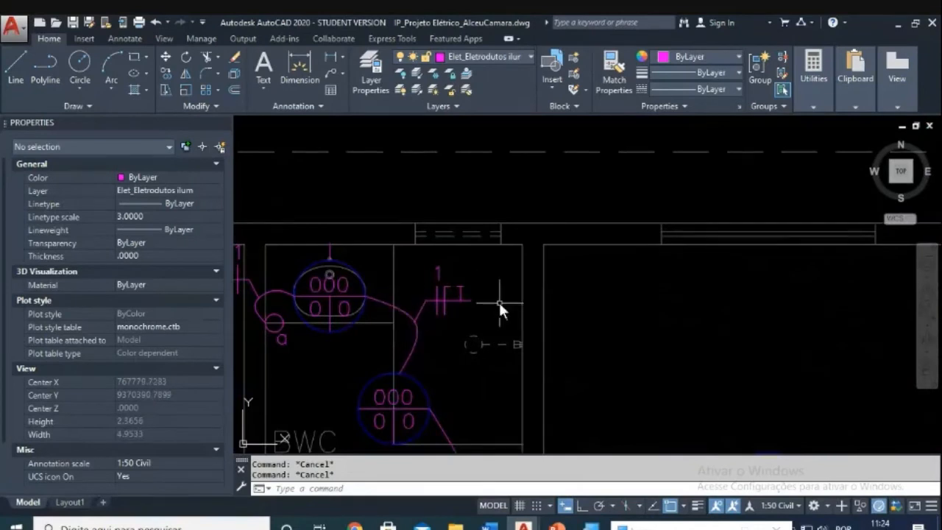
{"action": "mouse_move", "coordinate": [374, 344]}
{"action": "middle_mouse_down"}
{"action": "mouse_move", "coordinate": [478, 335]}
{"action": "mouse_move", "coordinate": [456, 298]}
{"action": "mouse_move", "coordinate": [471, 210]}
{"action": "middle_mouse_up"}
{"action": "scroll", "coordinate": [315, 270], "scroll_direction": "up", "scroll_amount": 1}
{"action": "scroll", "coordinate": [516, 305], "scroll_direction": "down", "scroll_amount": 2}
{"action": "middle_click_drag", "start_coordinate": [568, 376], "coordinate": [547, 260]}
{"action": "scroll", "coordinate": [561, 326], "scroll_direction": "up", "scroll_amount": 2}
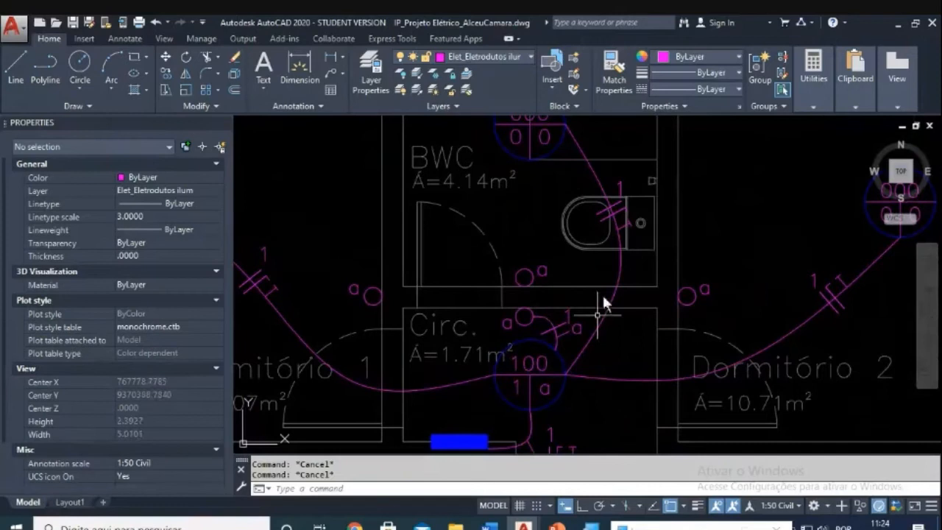
{"action": "middle_click_drag", "start_coordinate": [560, 305], "coordinate": [527, 321]}
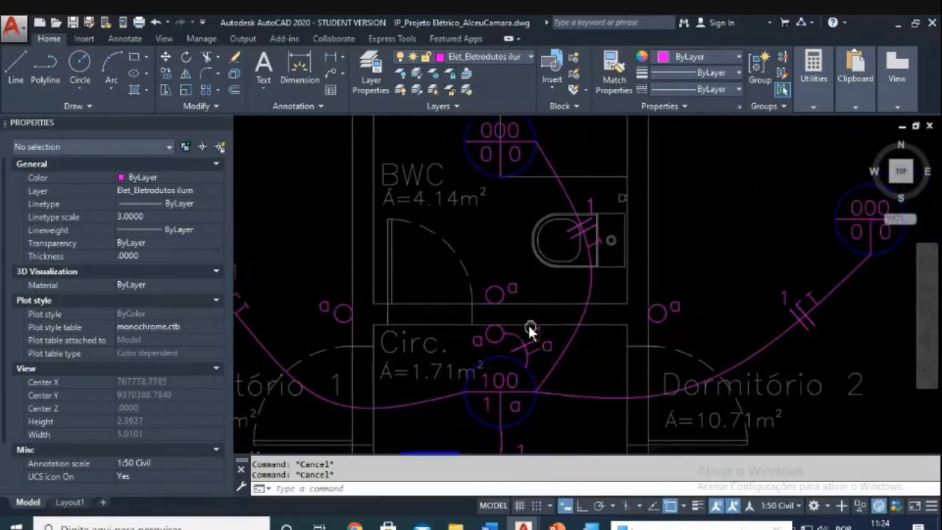
{"action": "middle_click_drag", "start_coordinate": [520, 158], "coordinate": [542, 256]}
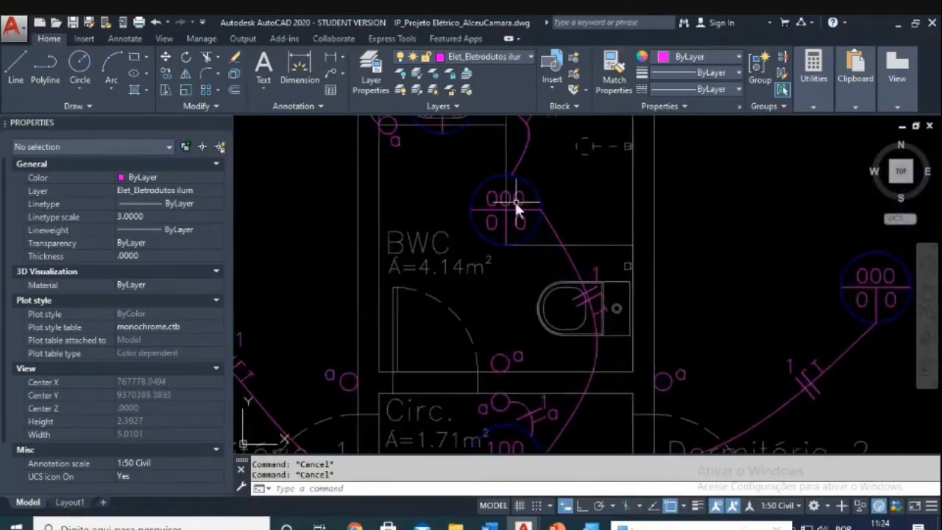
{"action": "middle_click_drag", "start_coordinate": [515, 204], "coordinate": [517, 274]}
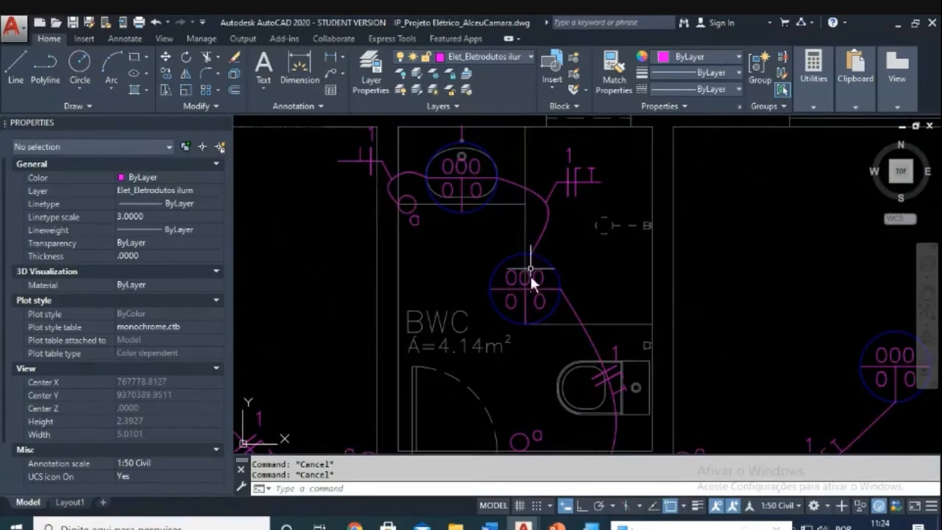
{"action": "middle_click_drag", "start_coordinate": [526, 316], "coordinate": [539, 265]}
{"action": "scroll", "coordinate": [542, 355], "scroll_direction": "up", "scroll_amount": 3}
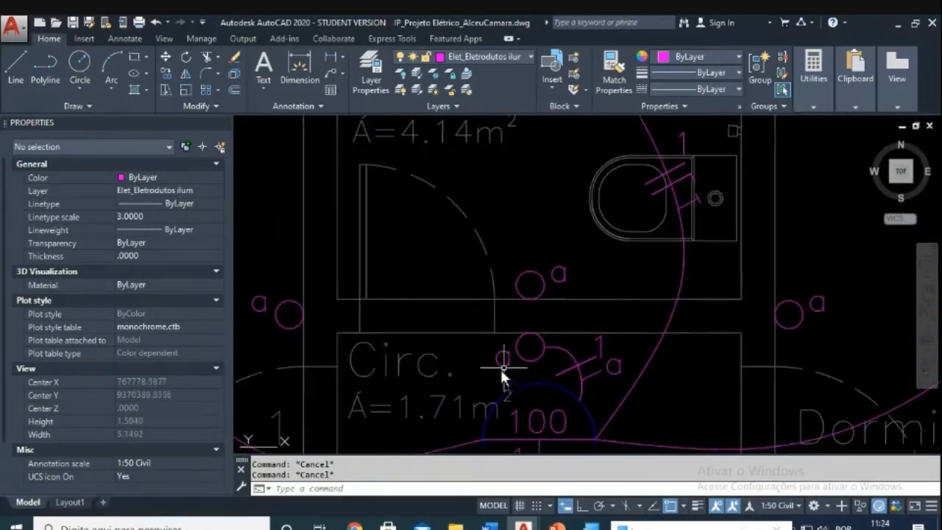
{"action": "middle_click_drag", "start_coordinate": [612, 282], "coordinate": [586, 388]}
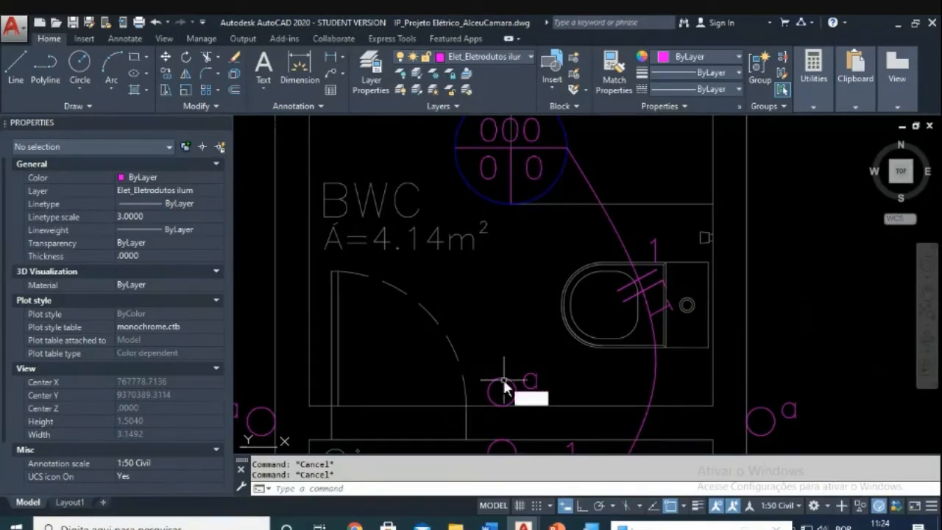
Step: Draw a spline from the BWC lamp centre, past the door, to switch circle a
{"action": "type", "text": "spl"}
{"action": "key", "text": "Return"}
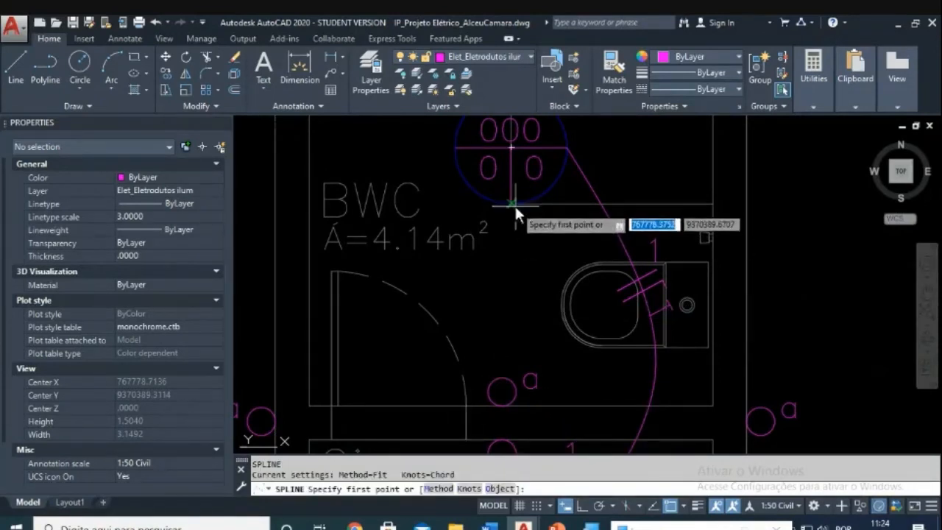
{"action": "left_click", "coordinate": [514, 204]}
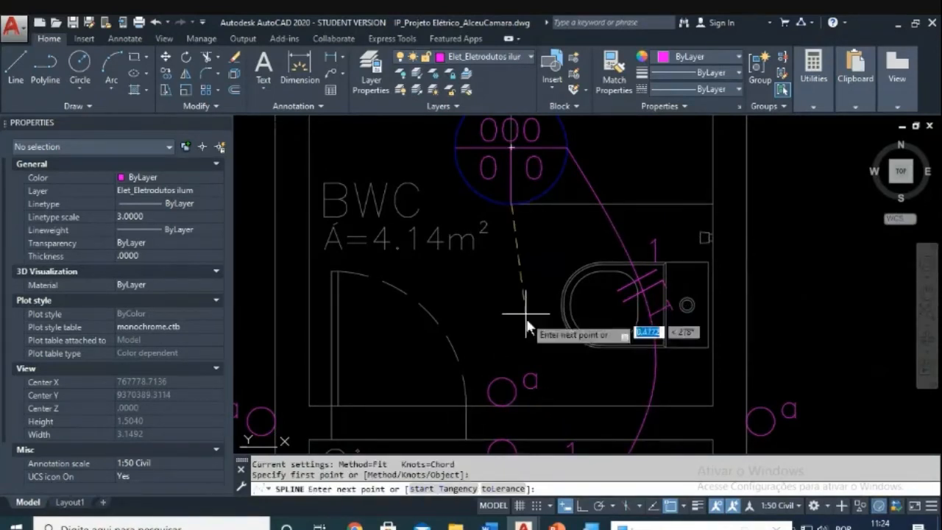
{"action": "left_click", "coordinate": [469, 321]}
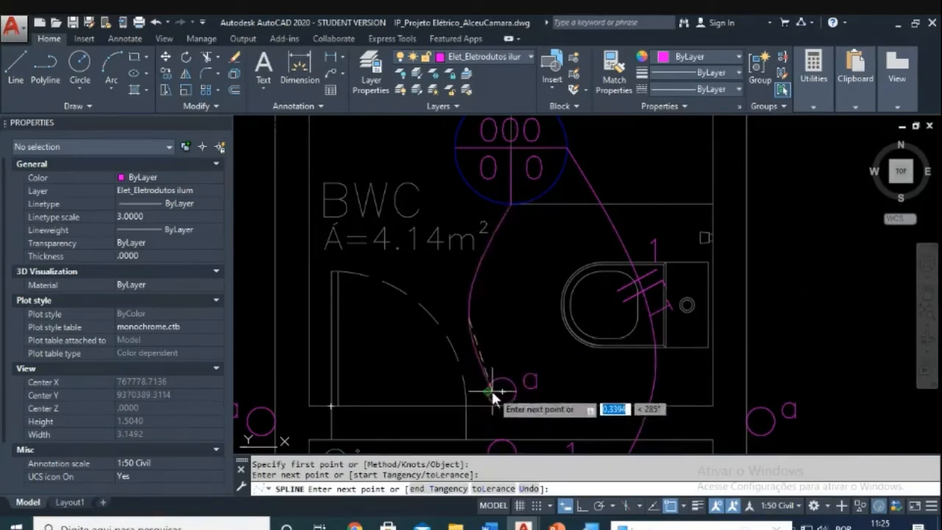
{"action": "left_click", "coordinate": [475, 374]}
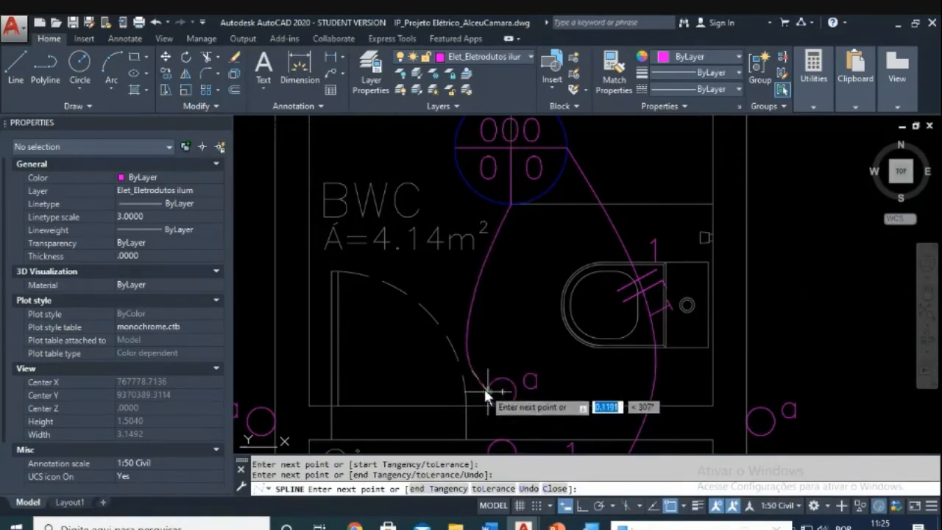
{"action": "left_click", "coordinate": [501, 391]}
{"action": "key", "text": "Return"}
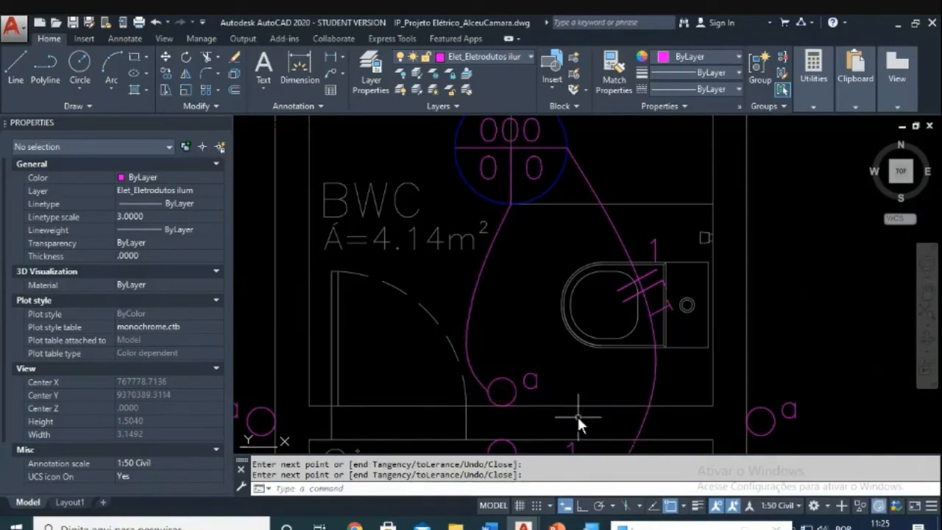
{"action": "key", "text": "Escape"}
{"action": "key", "text": "Escape"}
{"action": "scroll", "coordinate": [515, 316], "scroll_direction": "down", "scroll_amount": 3}
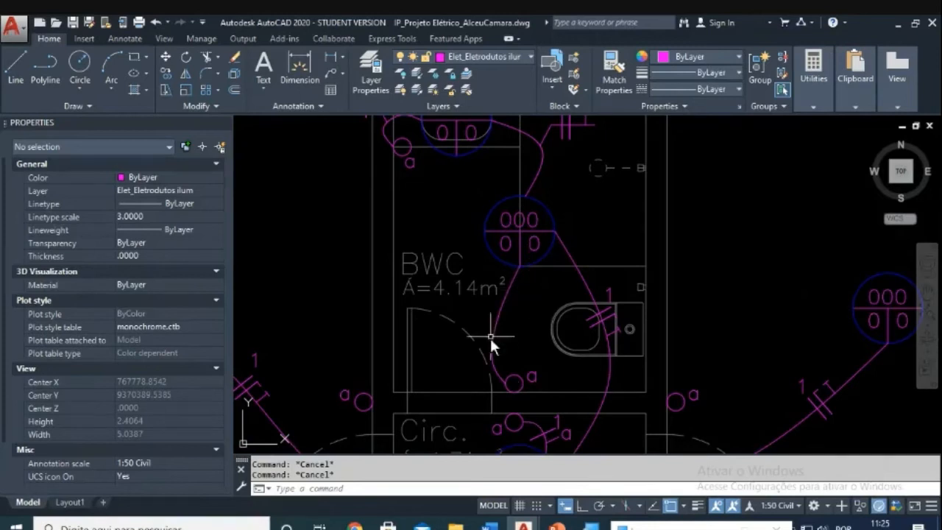
Step: Change the BWC lamp tag from 000 to 100 and its lower-left 0 to 1
{"action": "scroll", "coordinate": [514, 316], "scroll_direction": "down", "scroll_amount": 1}
{"action": "middle_click_drag", "start_coordinate": [514, 317], "coordinate": [505, 337]}
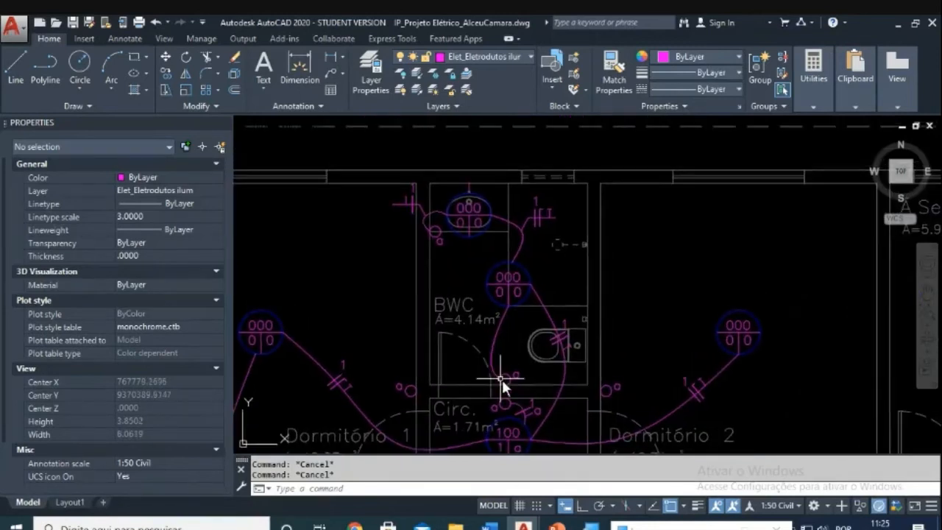
{"action": "scroll", "coordinate": [506, 383], "scroll_direction": "up", "scroll_amount": 2}
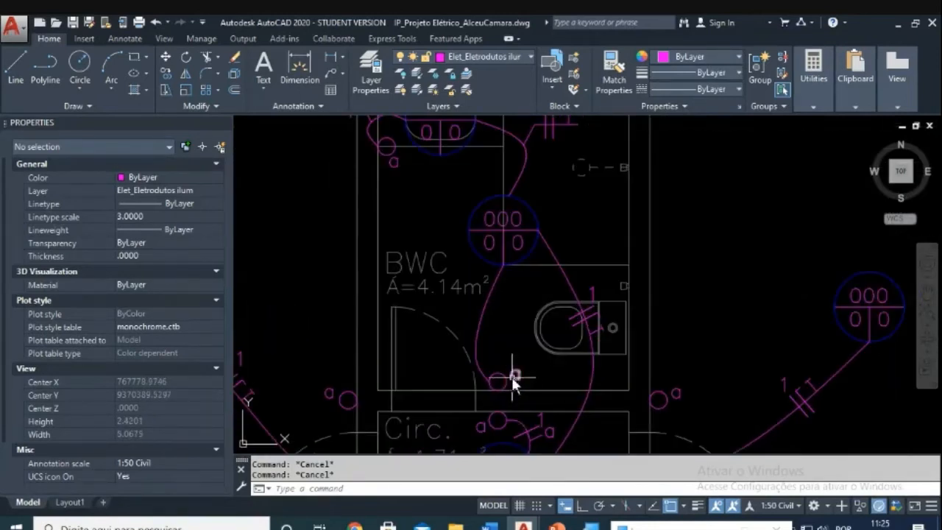
{"action": "middle_click_drag", "start_coordinate": [513, 381], "coordinate": [514, 370]}
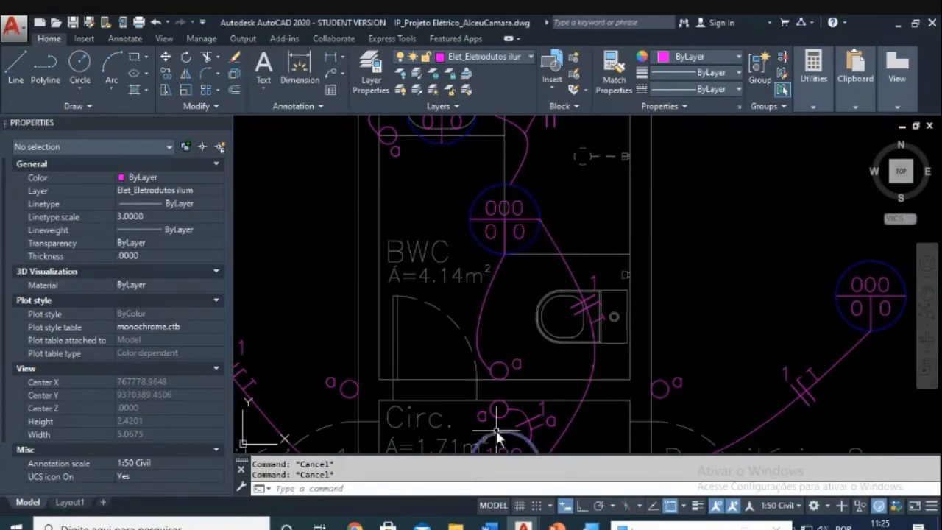
{"action": "double_click", "coordinate": [494, 212]}
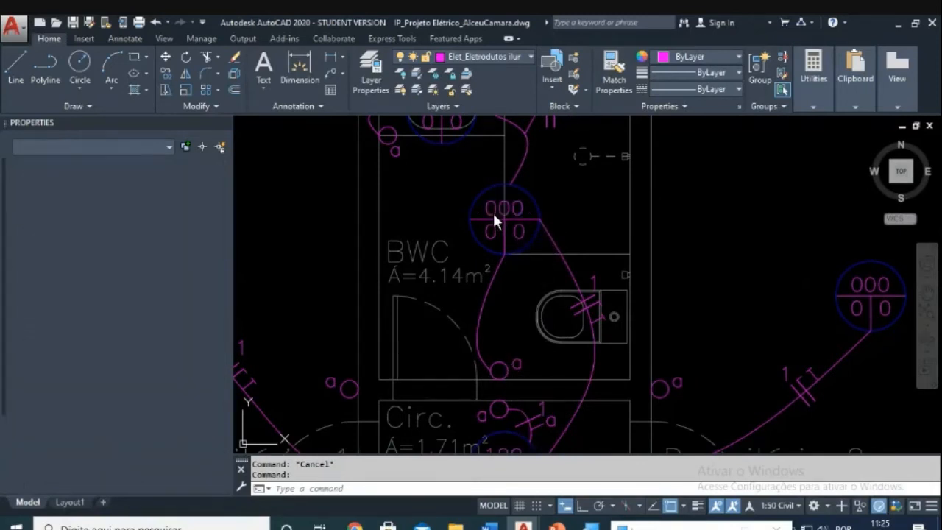
{"action": "type", "text": "100"}
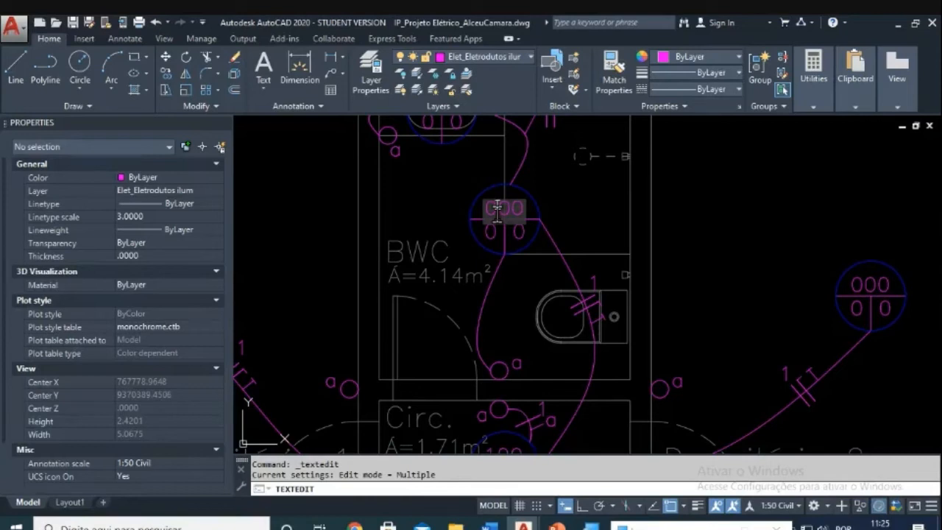
{"action": "key", "text": "Return"}
{"action": "key", "text": "Escape"}
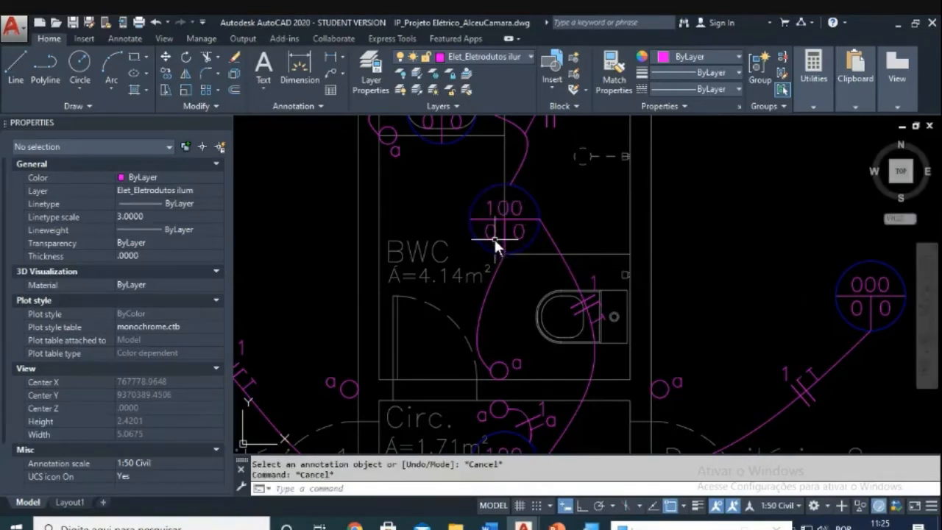
{"action": "double_click", "coordinate": [492, 236]}
{"action": "type", "text": "1"}
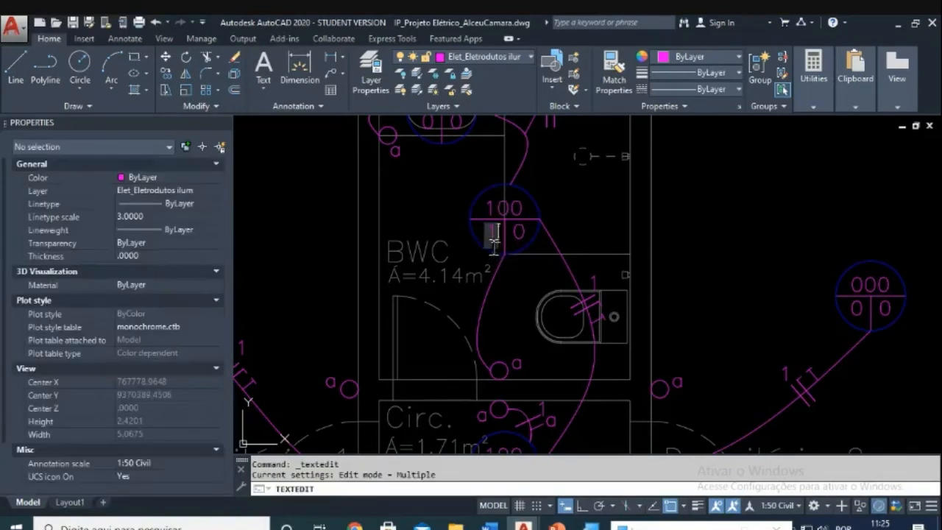
{"action": "key", "text": "Return"}
{"action": "scroll", "coordinate": [517, 262], "scroll_direction": "down", "scroll_amount": 3}
{"action": "scroll", "coordinate": [484, 213], "scroll_direction": "up", "scroll_amount": 3}
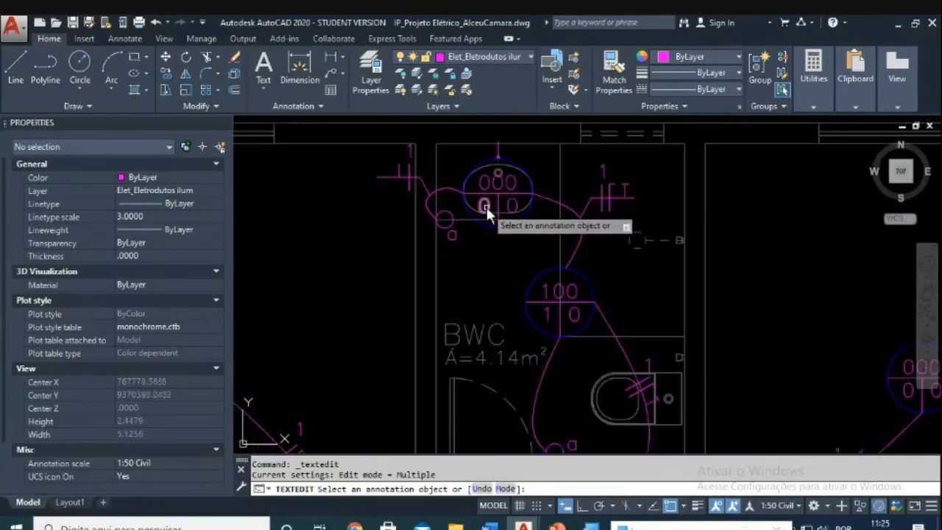
Step: Set the lower-left circuit number to 1 on the lamps above BWC and in Dormitório 2
{"action": "left_click", "coordinate": [486, 206]}
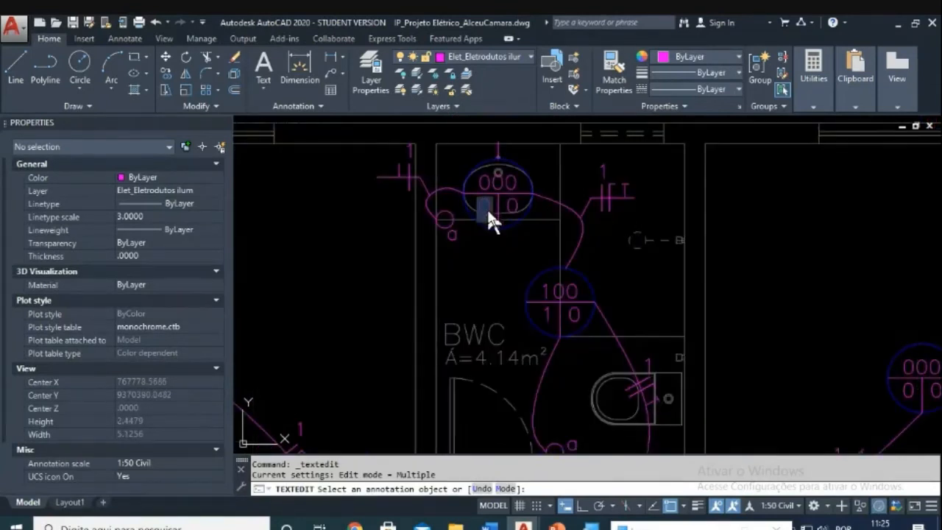
{"action": "left_click", "coordinate": [478, 256]}
{"action": "scroll", "coordinate": [548, 298], "scroll_direction": "down", "scroll_amount": 3}
{"action": "scroll", "coordinate": [566, 294], "scroll_direction": "up", "scroll_amount": 3}
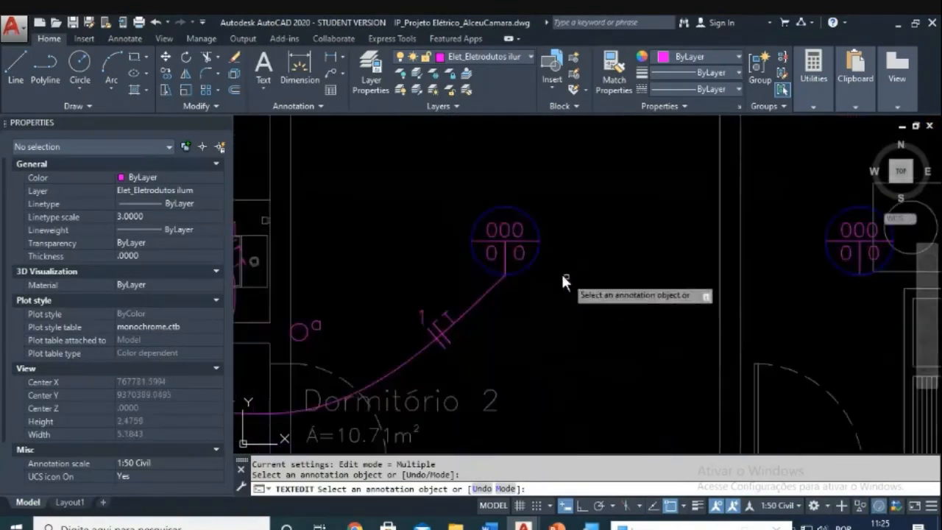
{"action": "left_click", "coordinate": [493, 256]}
{"action": "scroll", "coordinate": [515, 295], "scroll_direction": "down", "scroll_amount": 3}
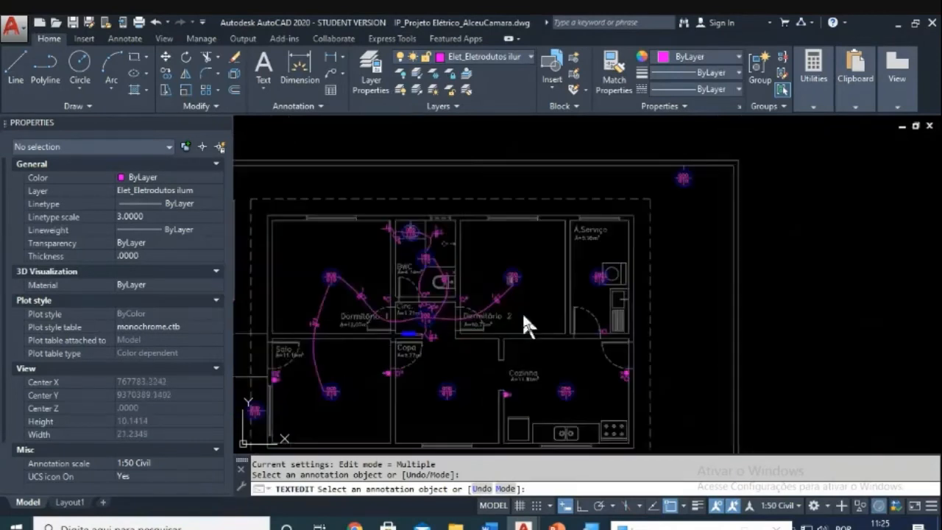
{"action": "scroll", "coordinate": [441, 265], "scroll_direction": "up", "scroll_amount": 3}
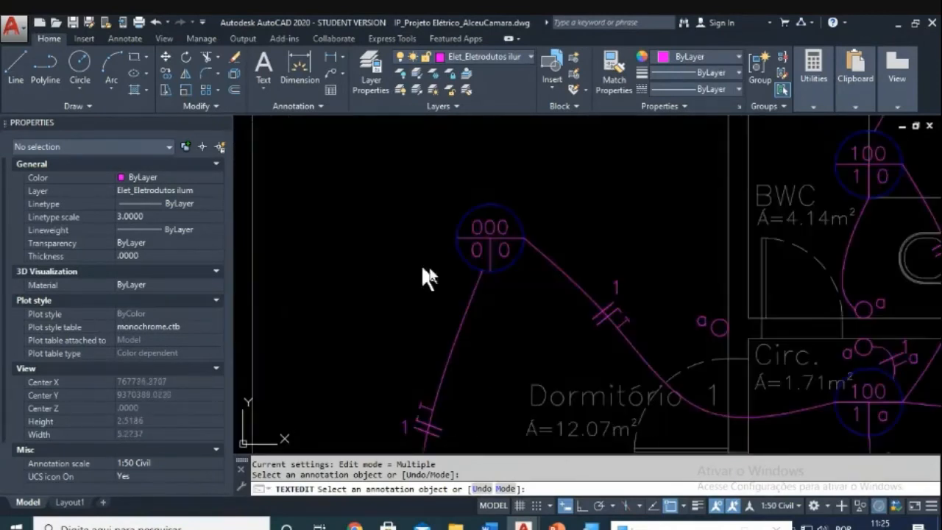
Step: Set the lower-left circuit number to 1 on the Dormitório 1 and Sala lamps
{"action": "left_click", "coordinate": [478, 252]}
{"action": "scroll", "coordinate": [490, 274], "scroll_direction": "down", "scroll_amount": 2}
{"action": "scroll", "coordinate": [478, 273], "scroll_direction": "down", "scroll_amount": 3}
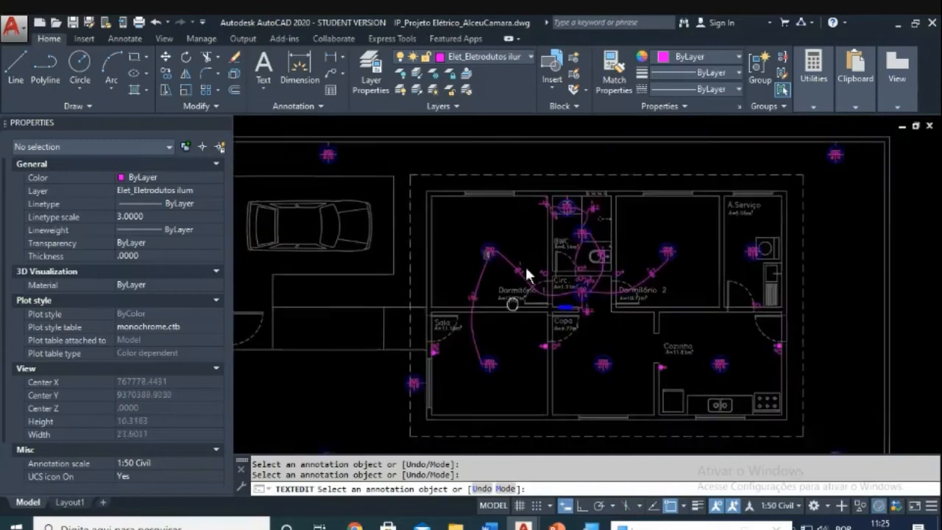
{"action": "scroll", "coordinate": [511, 308], "scroll_direction": "up", "scroll_amount": 4}
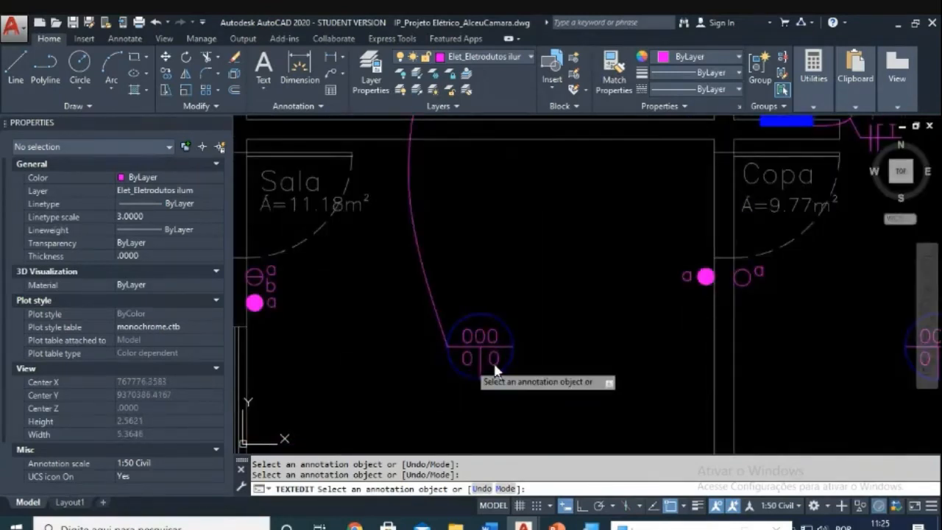
{"action": "left_click", "coordinate": [468, 360]}
{"action": "type", "text": "1"}
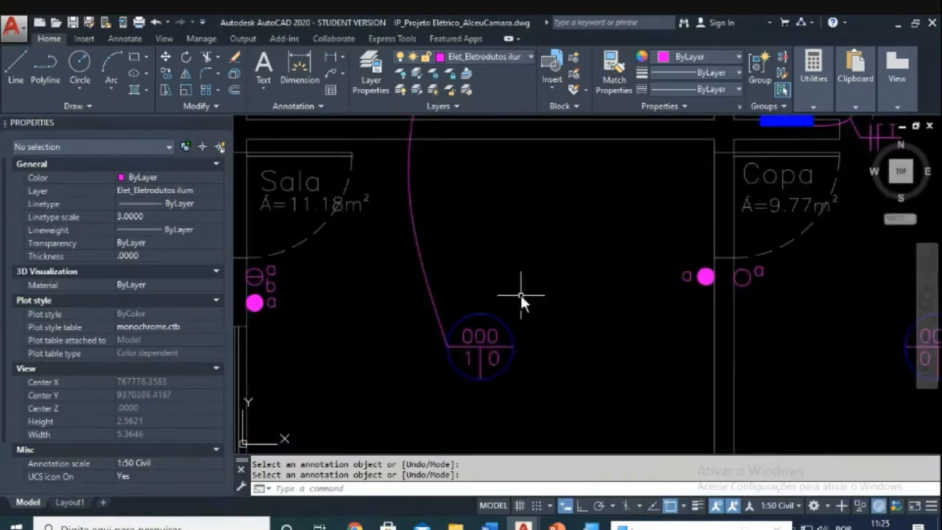
{"action": "scroll", "coordinate": [521, 296], "scroll_direction": "down", "scroll_amount": 6}
{"action": "key", "text": "Escape"}
{"action": "key", "text": "Escape"}
{"action": "scroll", "coordinate": [535, 278], "scroll_direction": "up", "scroll_amount": 4}
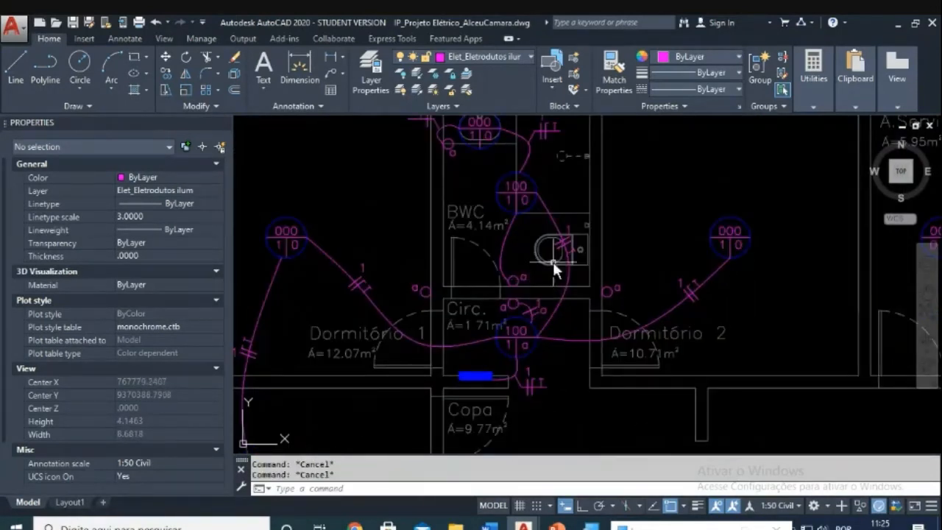
Step: Change the upper BWC luminaire tag from 000 to 2x100
{"action": "middle_click_drag", "start_coordinate": [553, 261], "coordinate": [538, 278]}
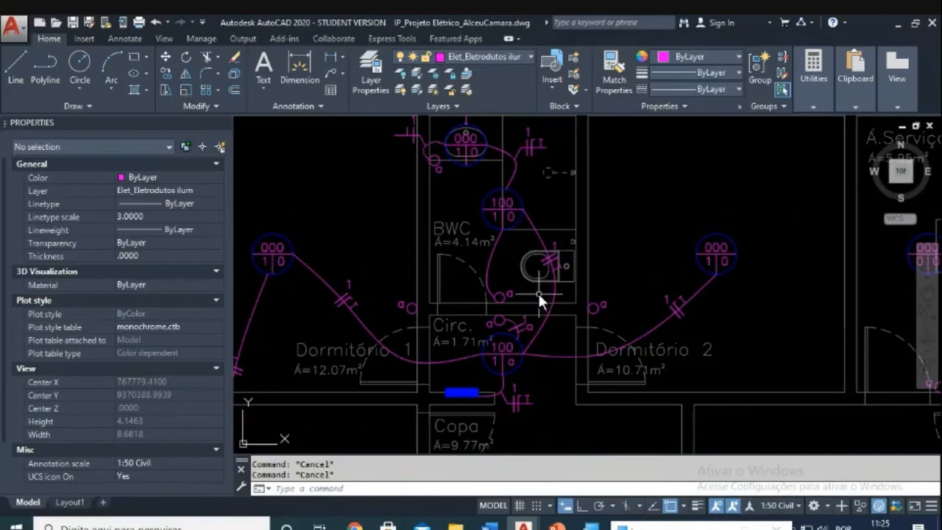
{"action": "scroll", "coordinate": [518, 309], "scroll_direction": "up", "scroll_amount": 4}
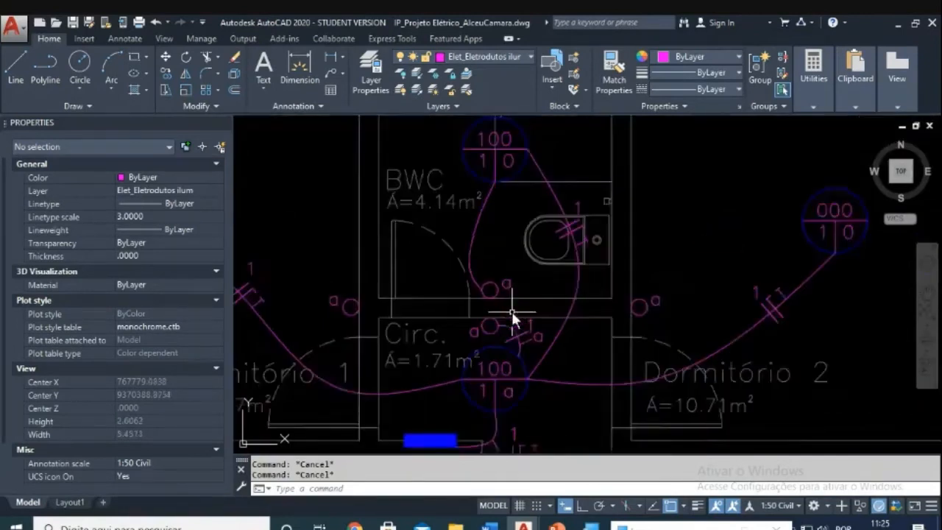
{"action": "scroll", "coordinate": [507, 278], "scroll_direction": "down", "scroll_amount": 4}
{"action": "middle_click_drag", "start_coordinate": [507, 277], "coordinate": [507, 322]}
{"action": "scroll", "coordinate": [507, 322], "scroll_direction": "up", "scroll_amount": 2}
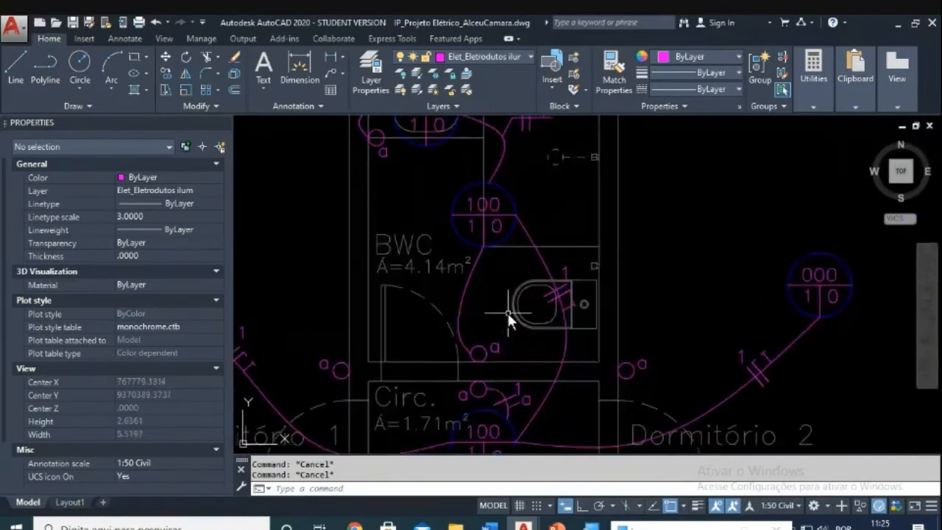
{"action": "scroll", "coordinate": [506, 310], "scroll_direction": "down", "scroll_amount": 2}
{"action": "middle_click_drag", "start_coordinate": [506, 311], "coordinate": [503, 317]}
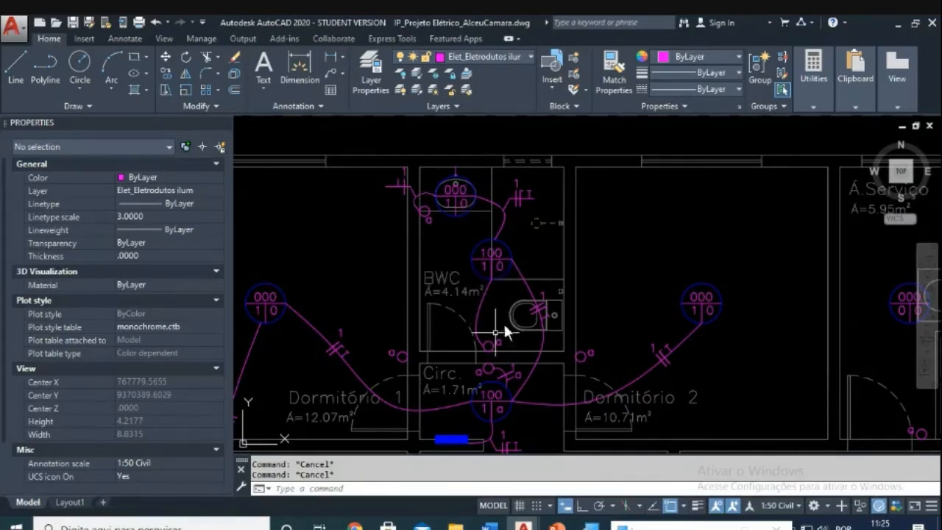
{"action": "scroll", "coordinate": [445, 188], "scroll_direction": "up", "scroll_amount": 4}
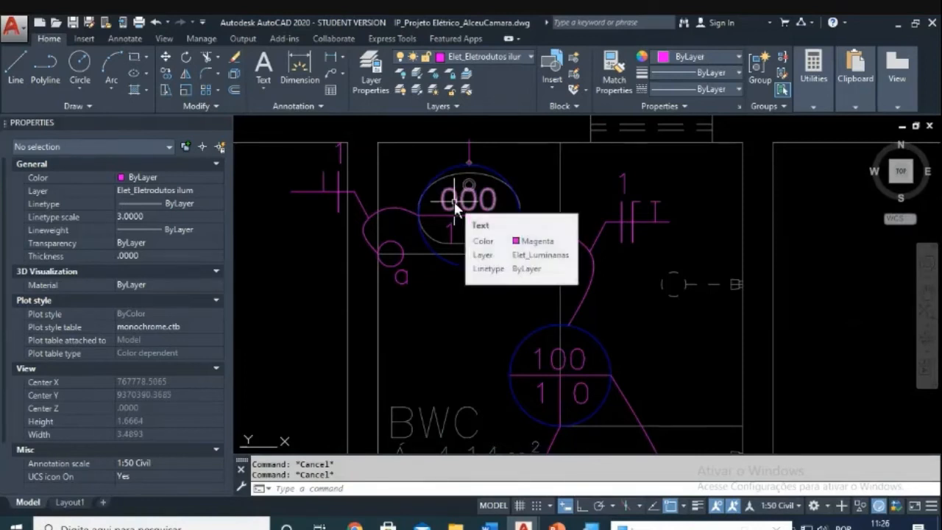
{"action": "left_click", "coordinate": [454, 201]}
{"action": "double_click", "coordinate": [453, 199]}
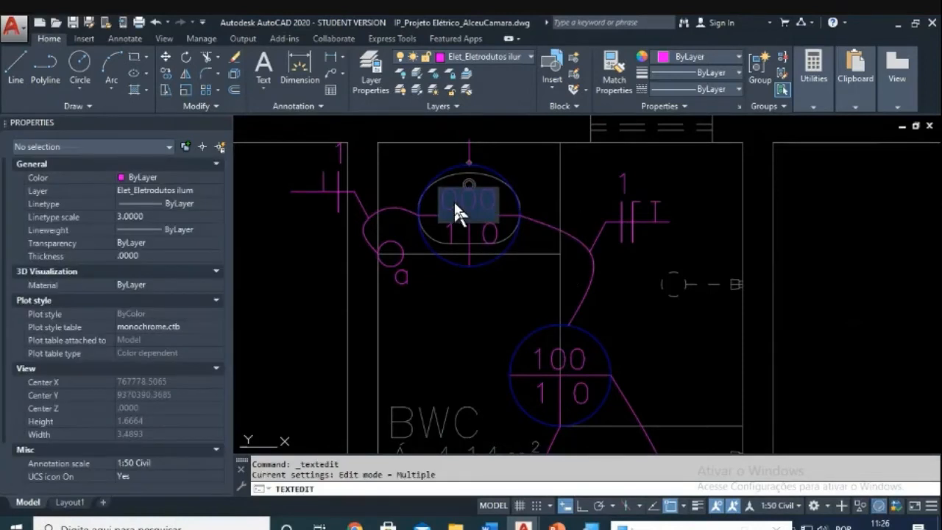
{"action": "key", "text": "Escape"}
{"action": "key", "text": "Escape"}
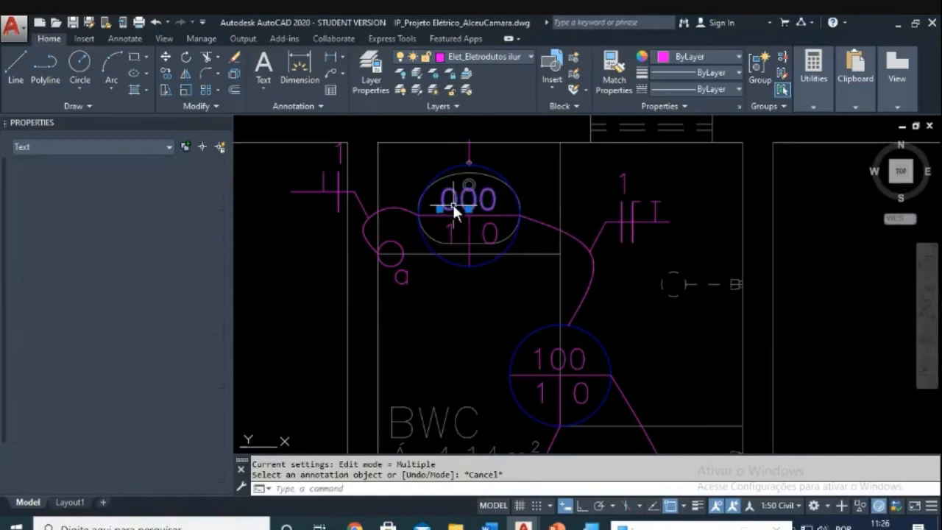
{"action": "double_click", "coordinate": [453, 209]}
{"action": "type", "text": "2x100"}
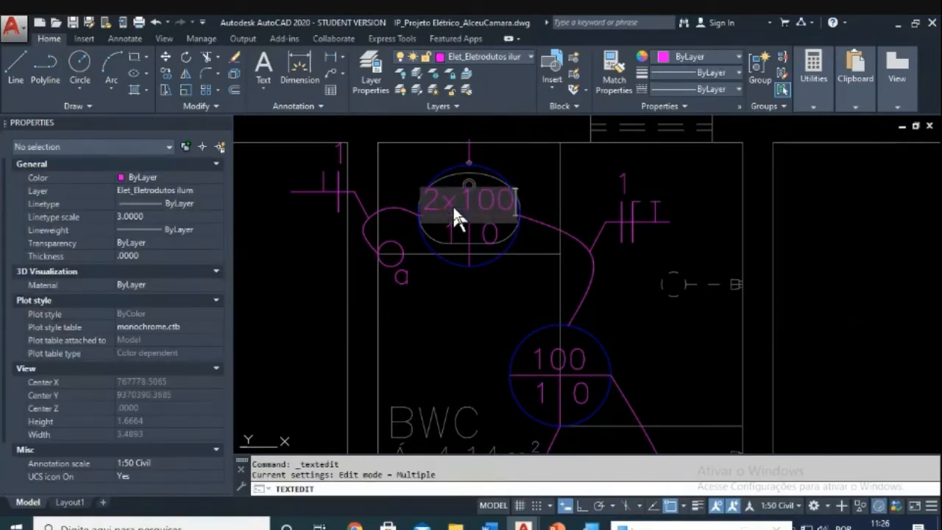
{"action": "key", "text": "Return"}
{"action": "key", "text": "Escape"}
{"action": "key", "text": "Escape"}
{"action": "scroll", "coordinate": [469, 189], "scroll_direction": "up", "scroll_amount": 2}
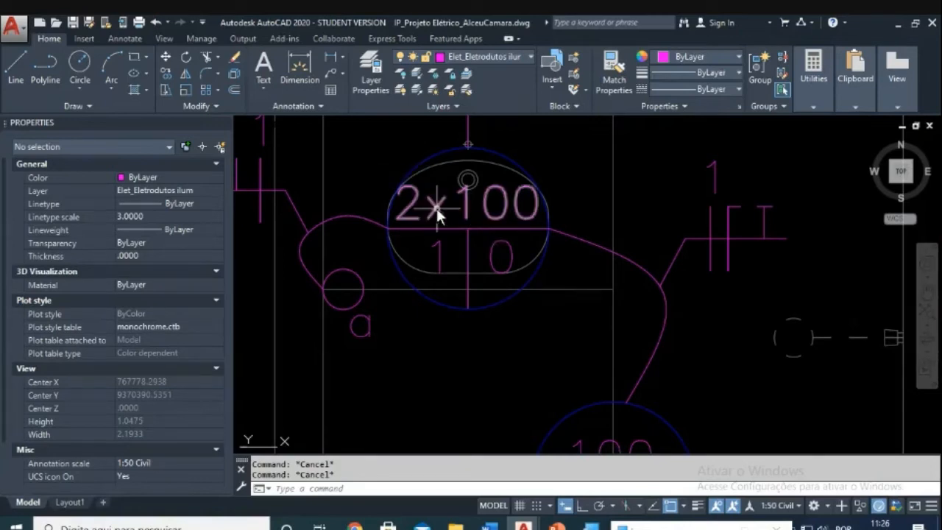
{"action": "mouse_move", "coordinate": [437, 212]}
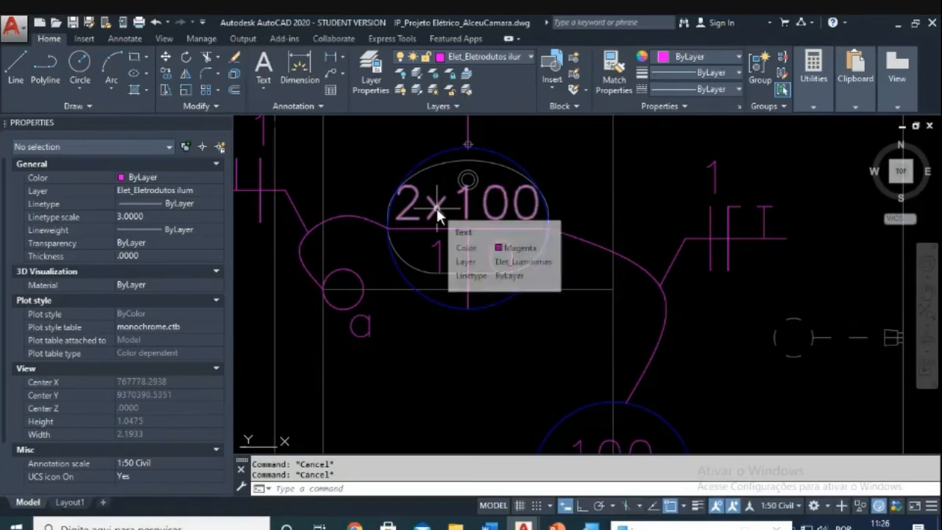
{"action": "left_click", "coordinate": [437, 212]}
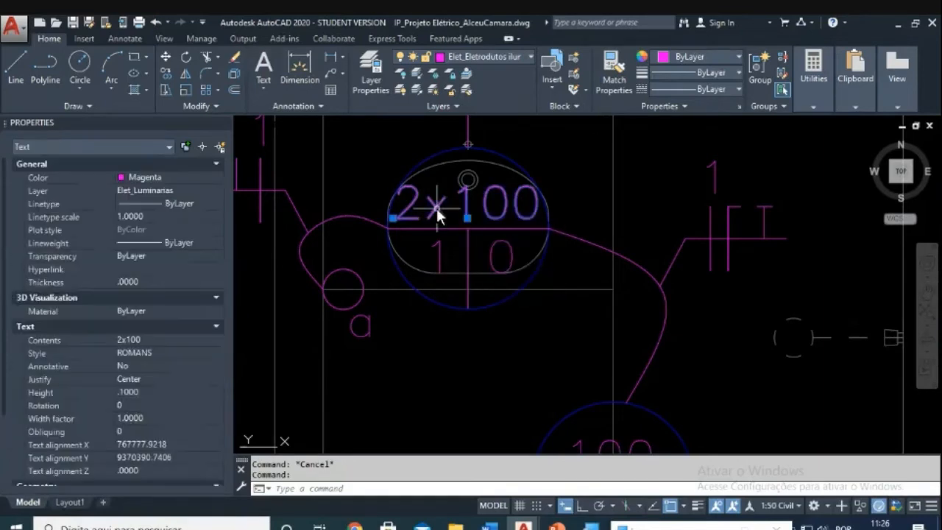
{"action": "mouse_move", "coordinate": [440, 210]}
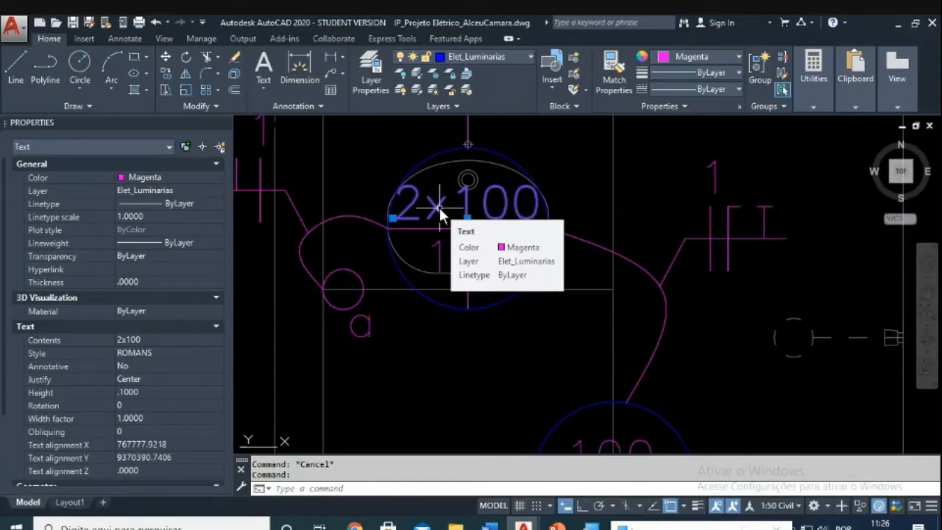
{"action": "key", "text": "Escape"}
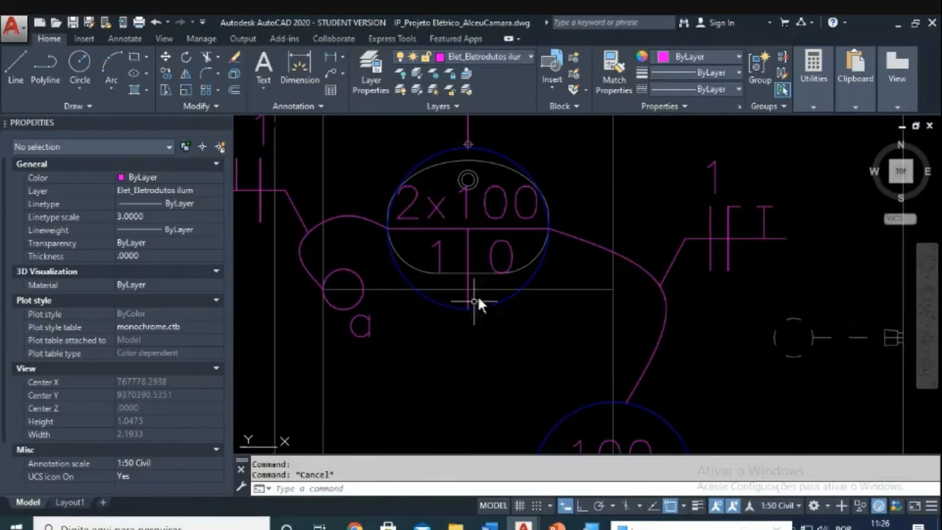
Step: Change the legend's top ceiling-light tag from 000 to 2x100
{"action": "scroll", "coordinate": [478, 295], "scroll_direction": "down", "scroll_amount": 10}
{"action": "scroll", "coordinate": [414, 276], "scroll_direction": "up", "scroll_amount": 12}
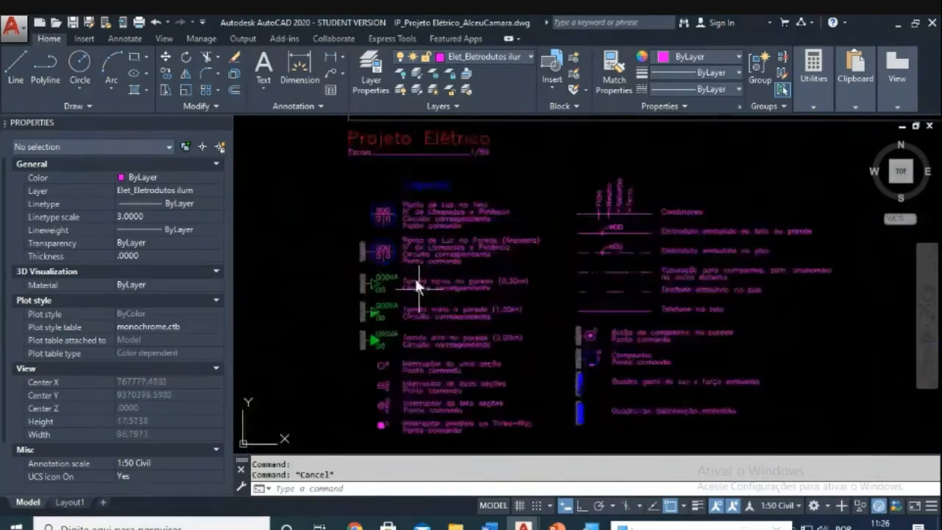
{"action": "key", "text": "Escape"}
{"action": "double_click", "coordinate": [356, 156]}
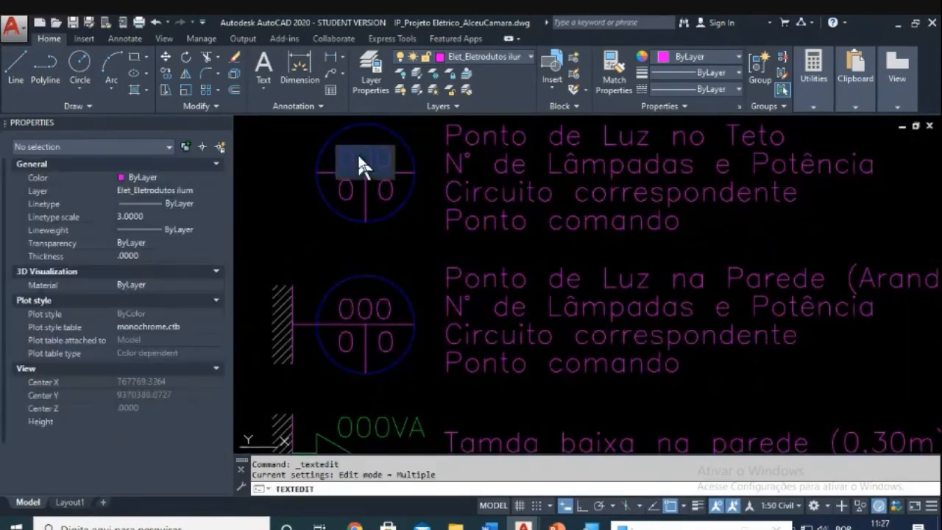
{"action": "key", "text": "BackSpace"}
{"action": "type", "text": "2x100"}
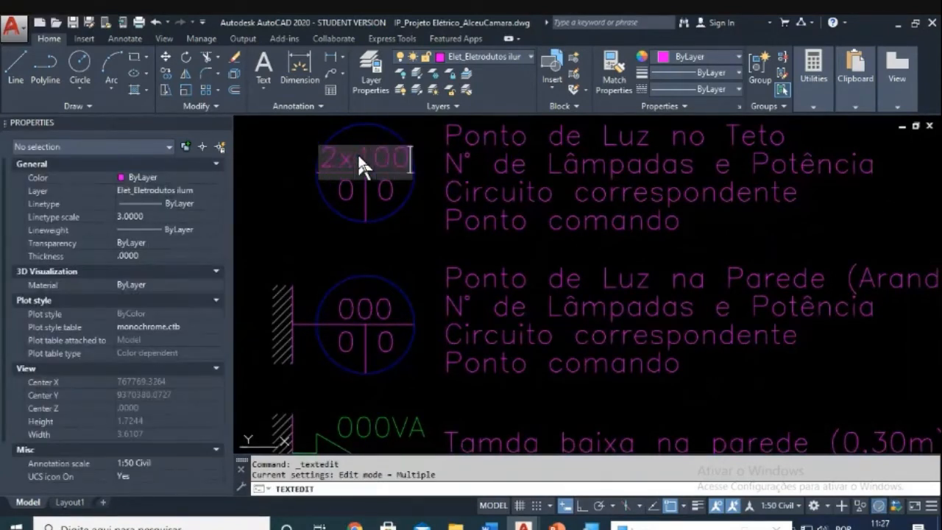
{"action": "key", "text": "Return"}
{"action": "key", "text": "Escape"}
{"action": "scroll", "coordinate": [324, 156], "scroll_direction": "up", "scroll_amount": 5}
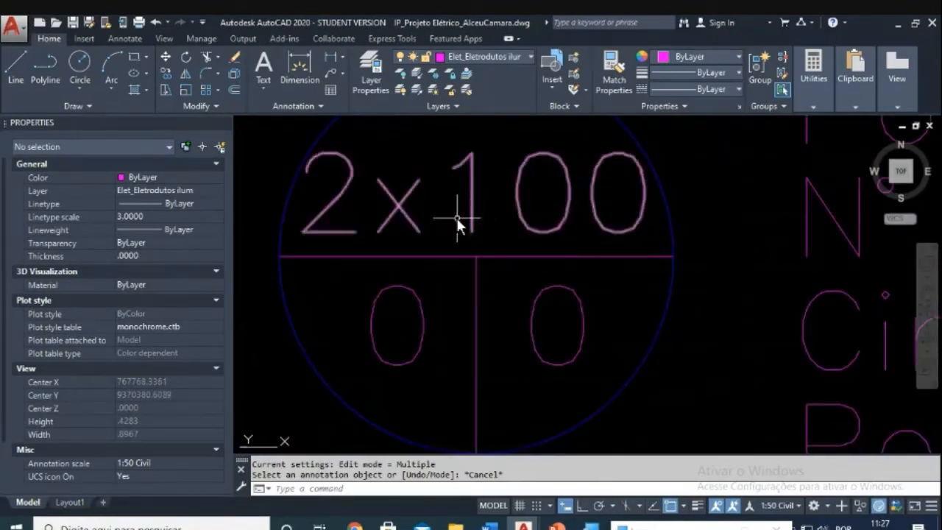
Step: Undo so the legend tag reads 000 again, and zoom in on it
{"action": "key", "text": "ctrl+z"}
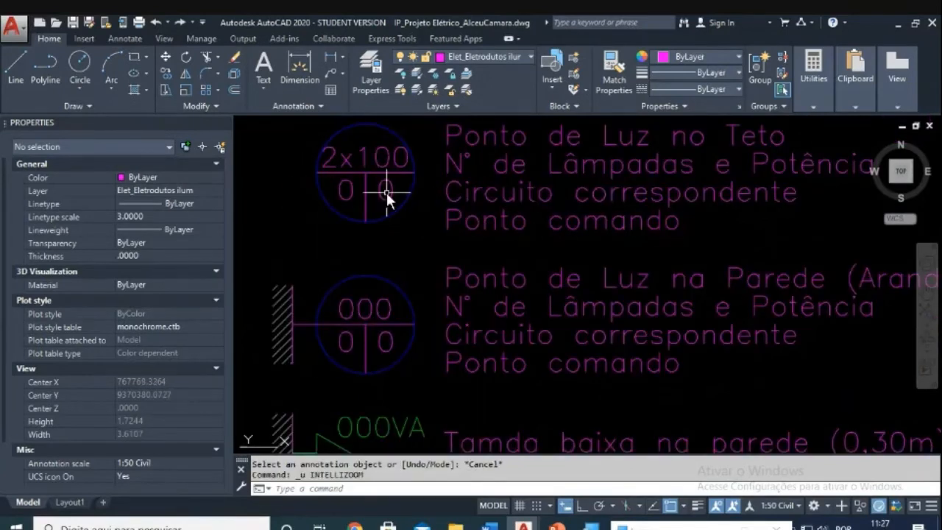
{"action": "key", "text": "ctrl+z"}
{"action": "key", "text": "Escape"}
{"action": "key", "text": "Escape"}
{"action": "left_click", "coordinate": [344, 150]}
{"action": "middle_click_drag", "start_coordinate": [343, 148], "coordinate": [434, 178]}
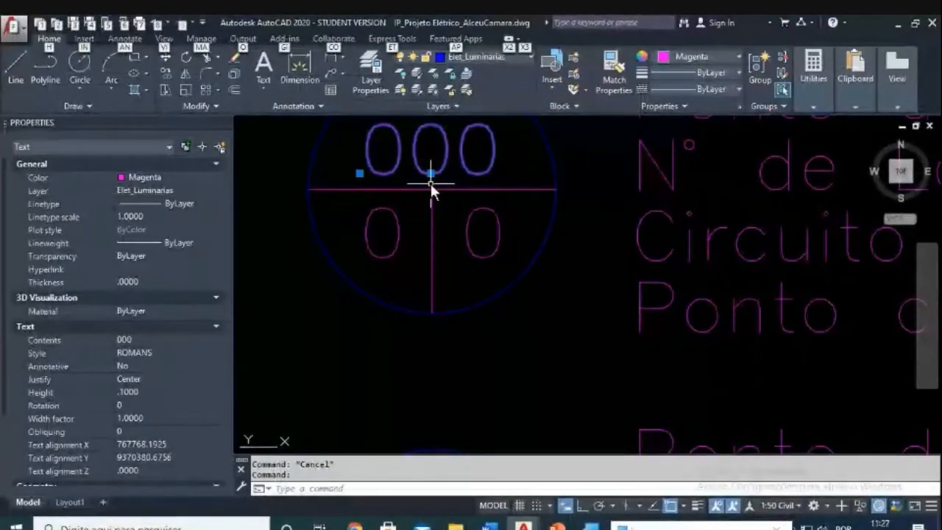
Step: Launch Calculadora from the Start menu and begin entering a decimal value
{"action": "key", "text": "alt"}
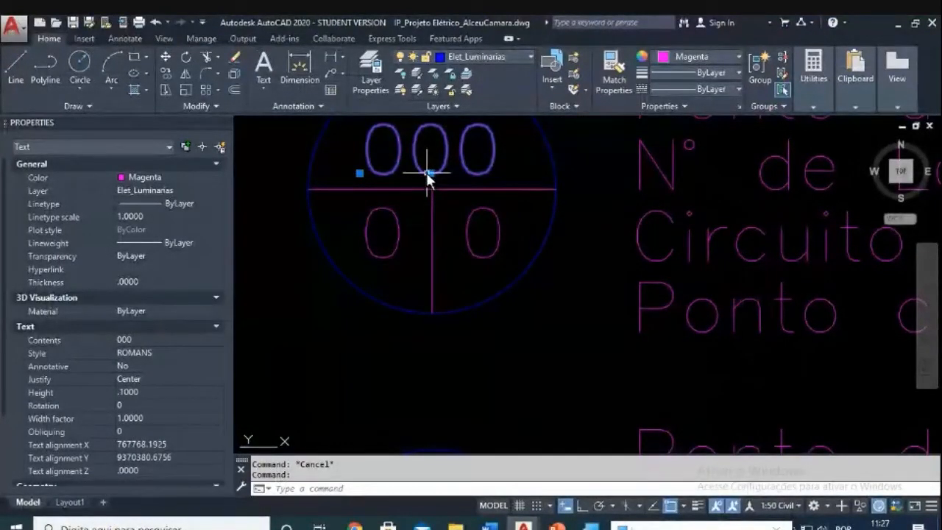
{"action": "key", "text": "super"}
{"action": "scroll", "coordinate": [91, 474], "scroll_direction": "down", "scroll_amount": 3}
{"action": "left_click", "coordinate": [81, 434]}
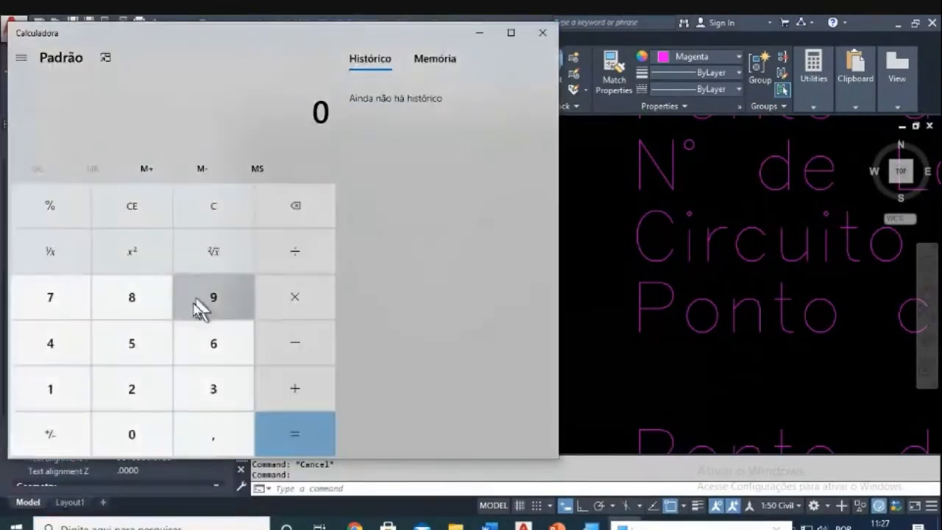
{"action": "left_click", "coordinate": [177, 435]}
Step: Compute 0,0015 × 50 = 0,075 in Calculator, then close it
{"action": "left_click", "coordinate": [151, 434]}
{"action": "left_click", "coordinate": [145, 434]}
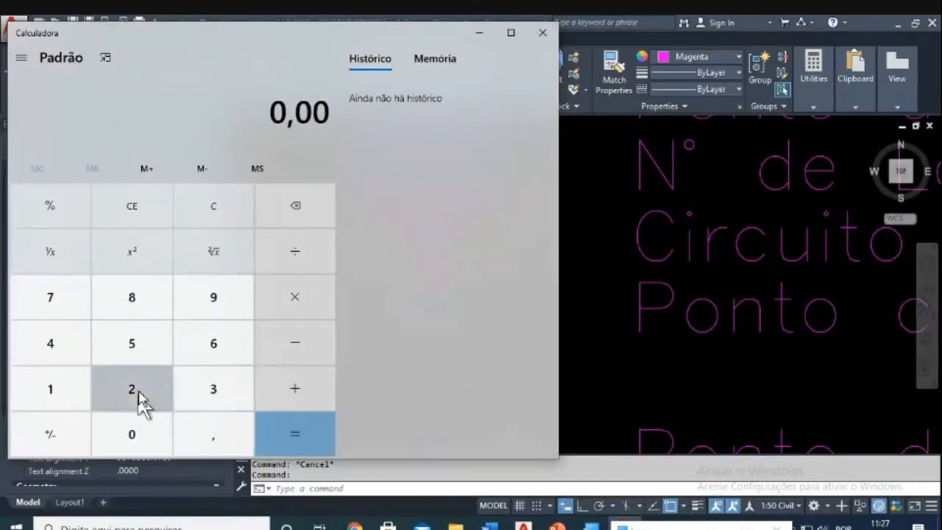
{"action": "left_click", "coordinate": [84, 389]}
{"action": "left_click", "coordinate": [122, 354]}
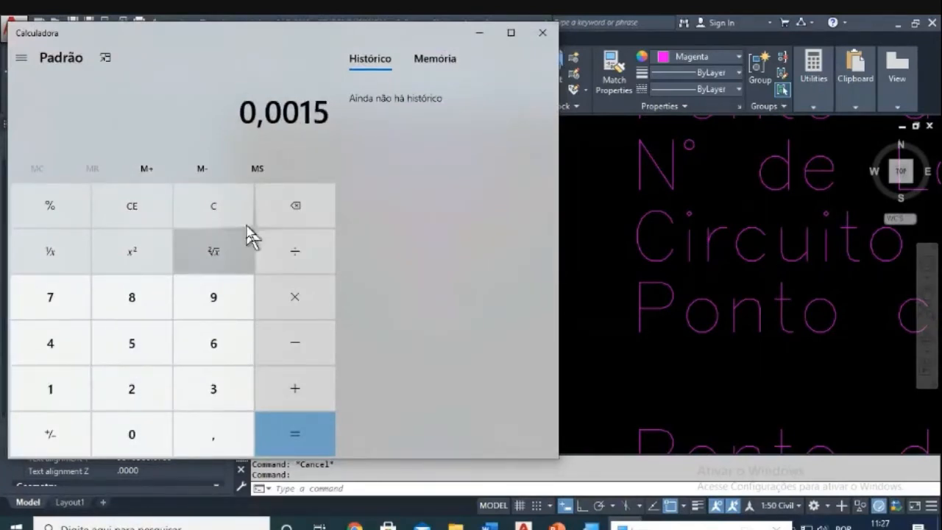
{"action": "left_click", "coordinate": [294, 315]}
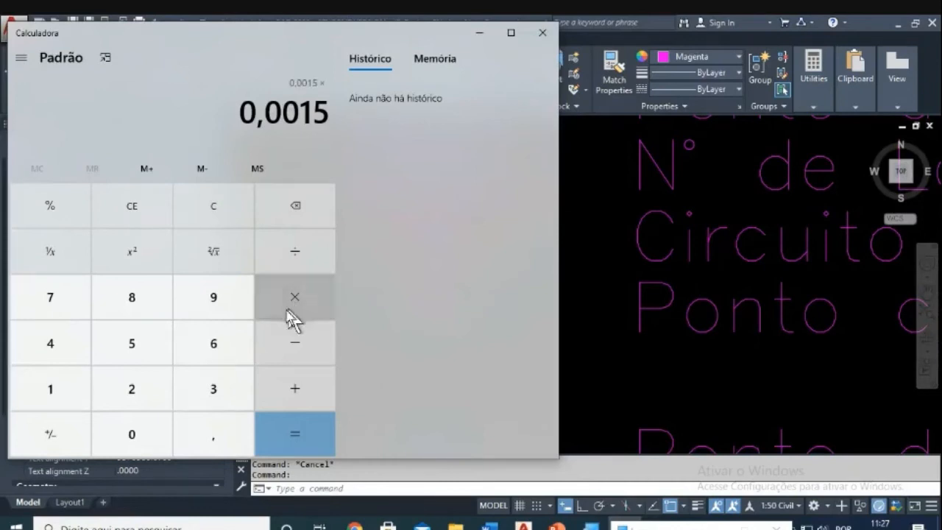
{"action": "left_click", "coordinate": [142, 356]}
{"action": "left_click", "coordinate": [143, 434]}
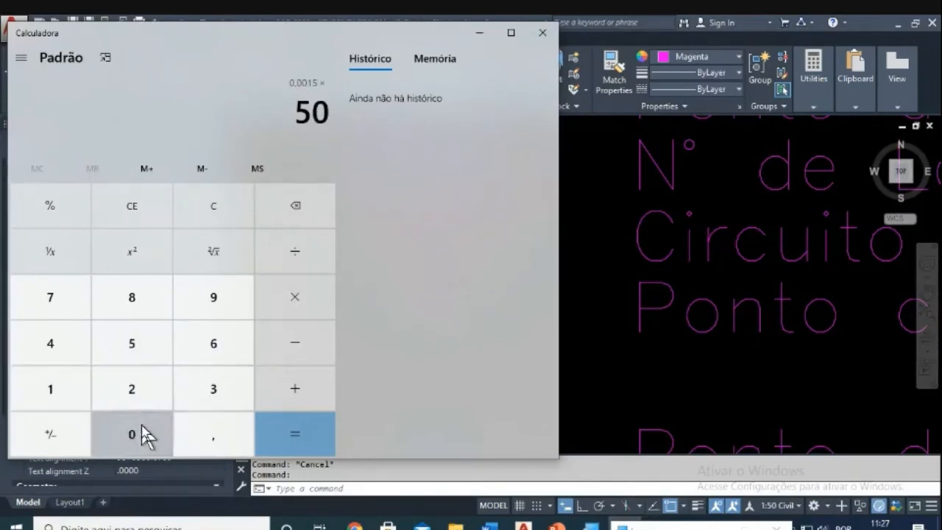
{"action": "left_click", "coordinate": [291, 436]}
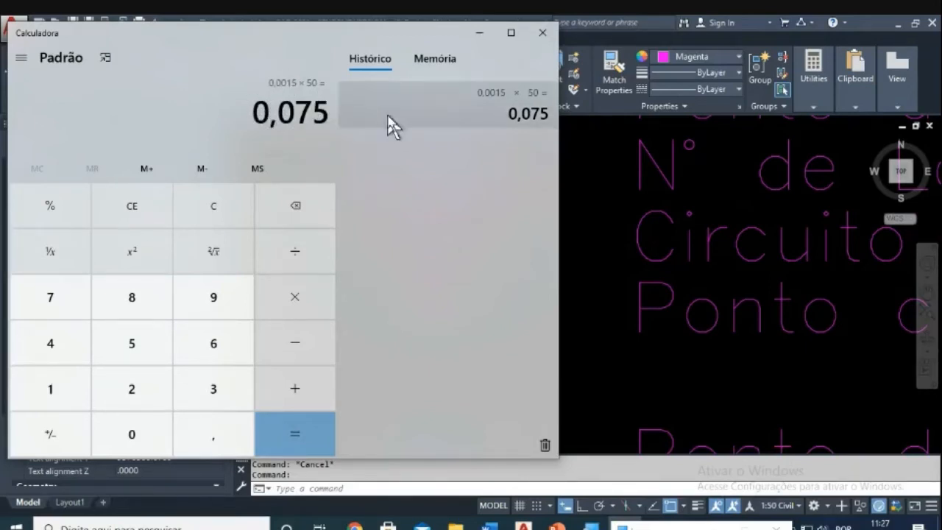
{"action": "left_click", "coordinate": [541, 33]}
Step: Set the BWC 2x100 tag's text height to 0.075 in the Properties palette
{"action": "scroll", "coordinate": [482, 351], "scroll_direction": "down", "scroll_amount": 4}
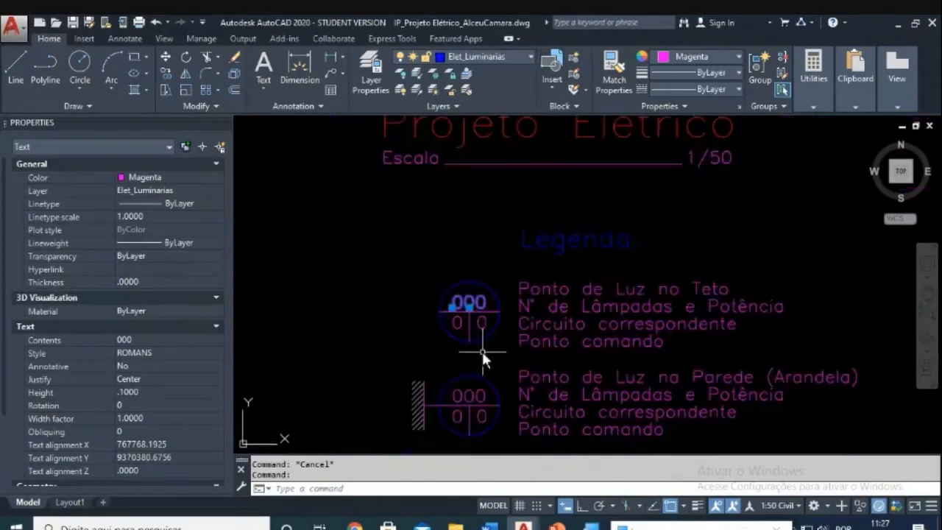
{"action": "scroll", "coordinate": [458, 258], "scroll_direction": "up", "scroll_amount": 6}
{"action": "key", "text": "Escape"}
{"action": "scroll", "coordinate": [493, 283], "scroll_direction": "down", "scroll_amount": 8}
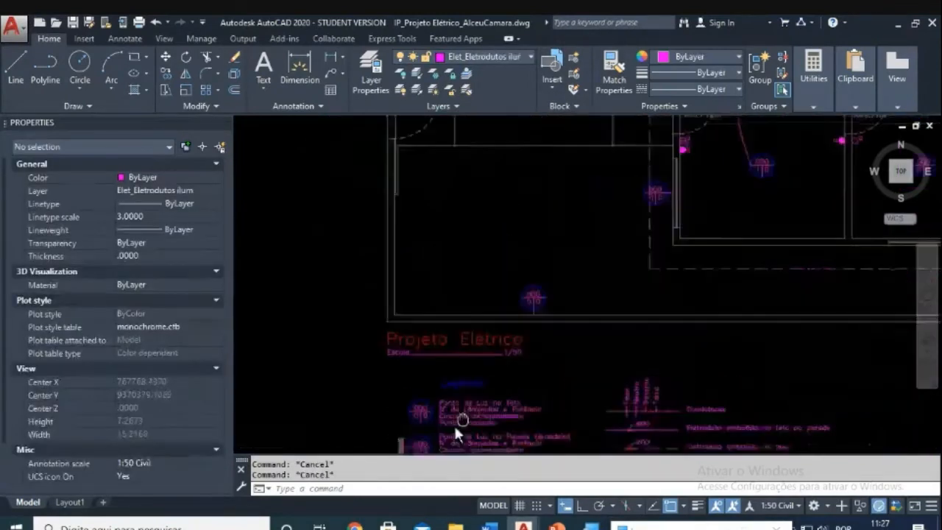
{"action": "scroll", "coordinate": [484, 326], "scroll_direction": "up", "scroll_amount": 10}
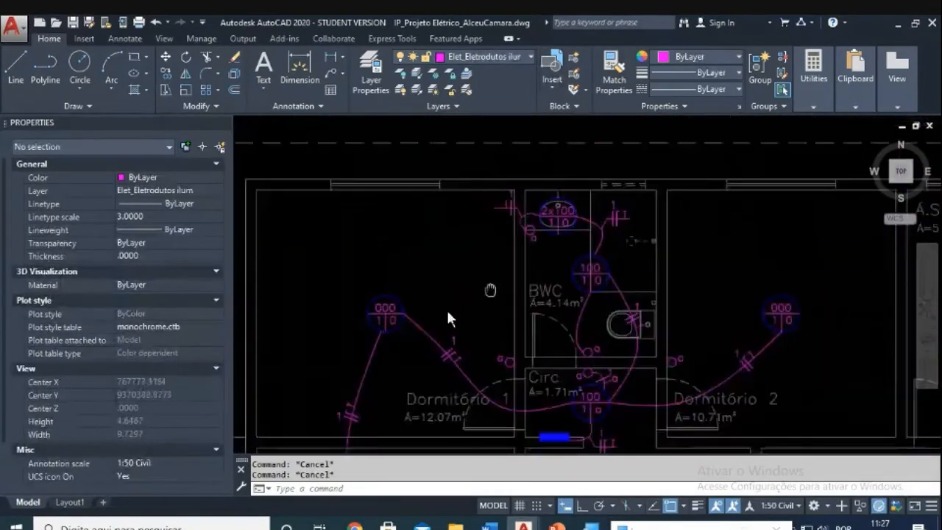
{"action": "left_click", "coordinate": [395, 289]}
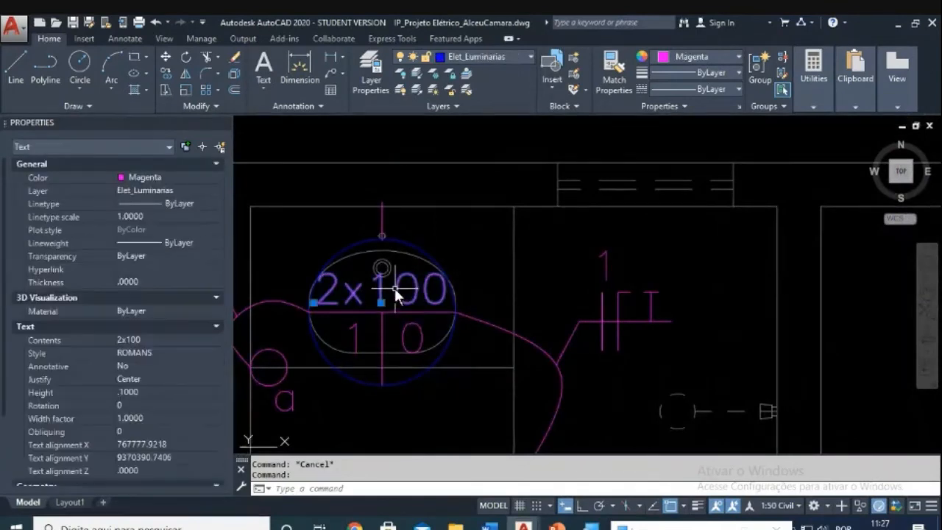
{"action": "left_click", "coordinate": [125, 392]}
{"action": "type", "text": ".100"}
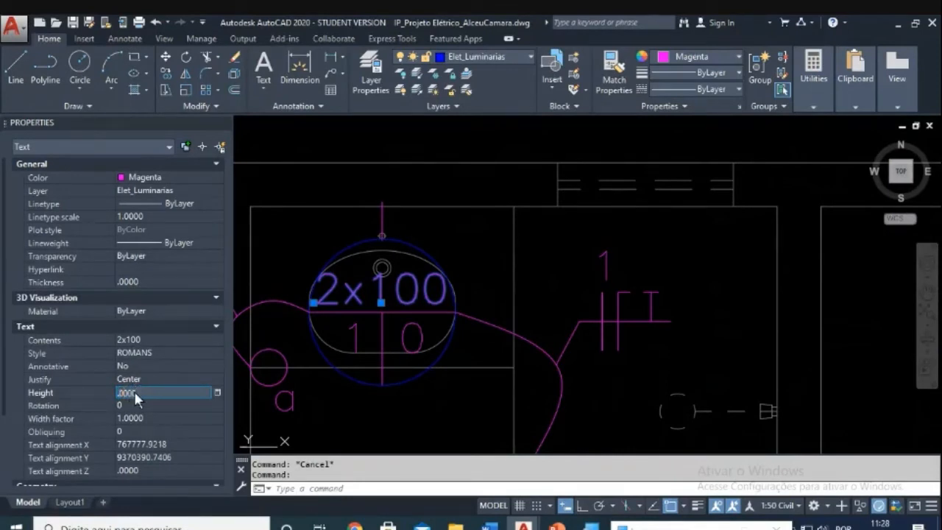
{"action": "key", "text": "Return"}
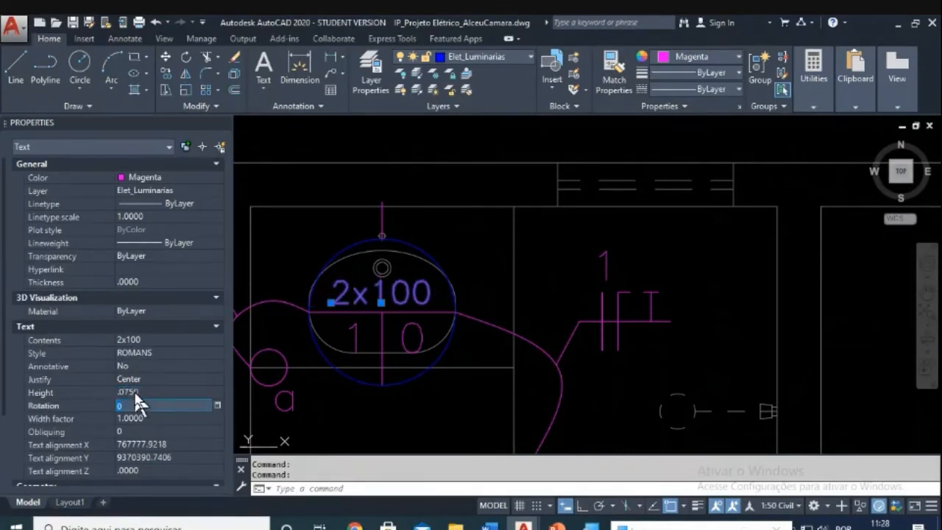
{"action": "key", "text": "Escape"}
{"action": "key", "text": "Escape"}
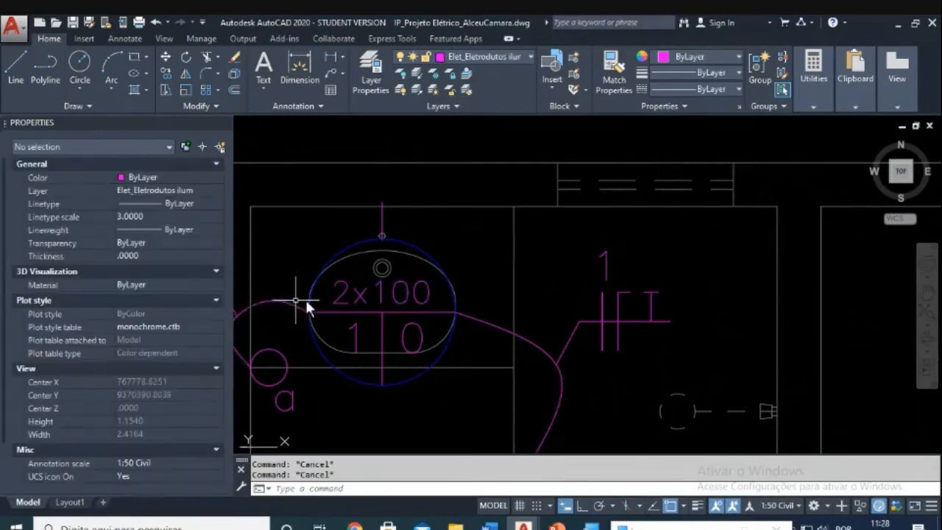
{"action": "scroll", "coordinate": [338, 294], "scroll_direction": "up", "scroll_amount": 2}
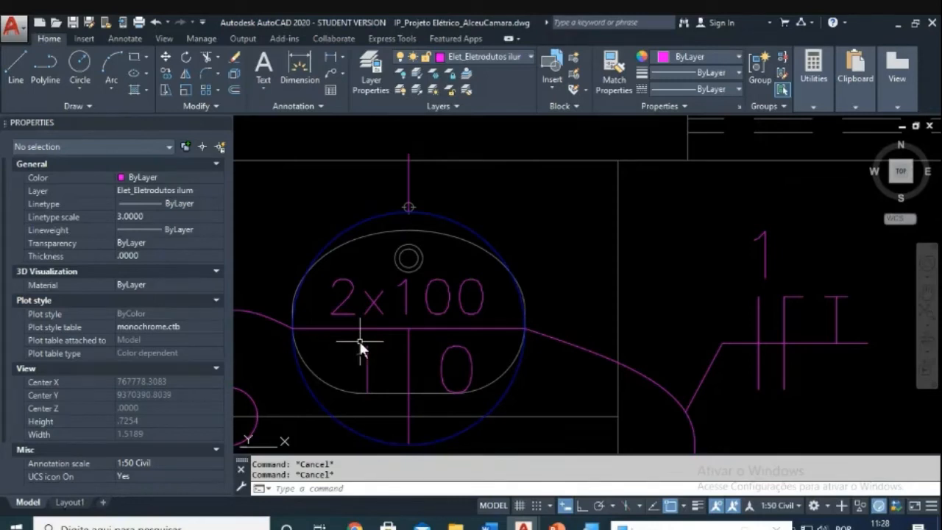
Step: Undo the 2x100 change and relabel the top BWC light 100
{"action": "key", "text": "ctrl+z"}
{"action": "key", "text": "ctrl+z"}
{"action": "key", "text": "ctrl+z"}
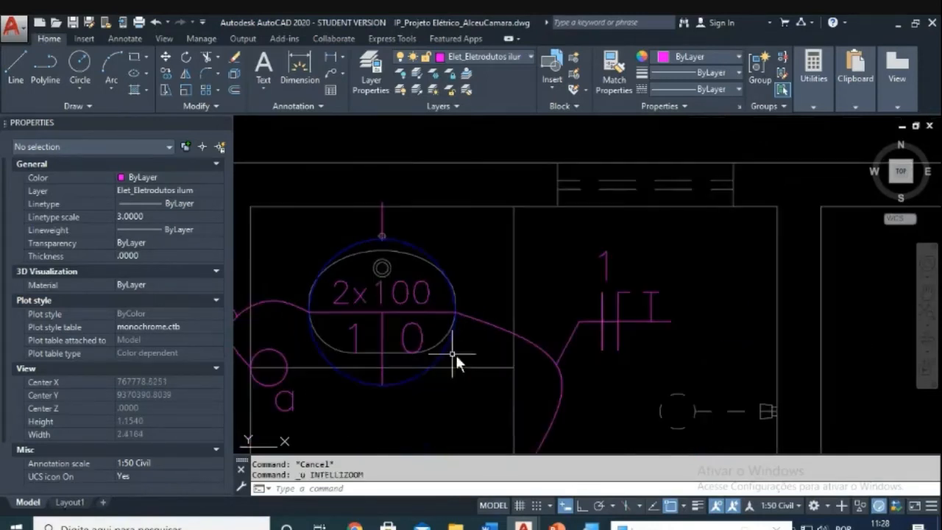
{"action": "key", "text": "ctrl+z"}
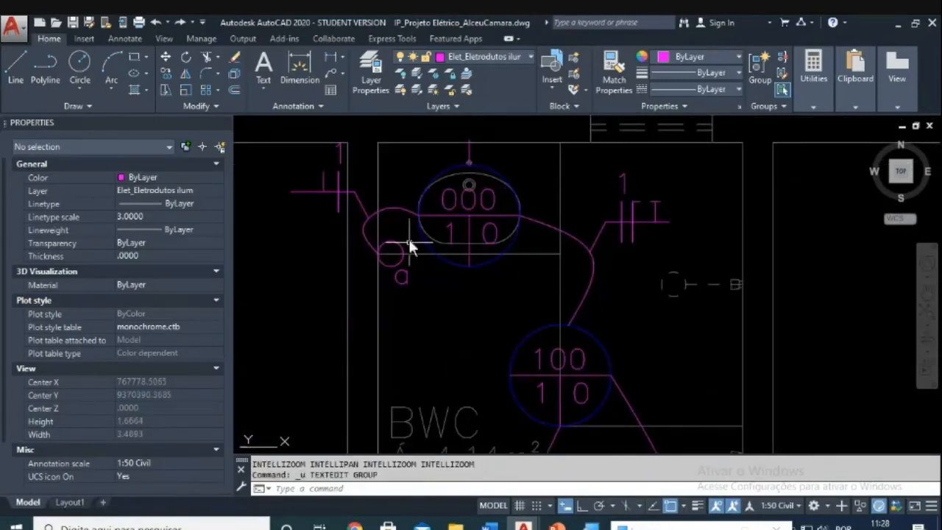
{"action": "key", "text": "Escape"}
{"action": "key", "text": "Escape"}
{"action": "left_click", "coordinate": [454, 206]}
{"action": "double_click", "coordinate": [455, 207]}
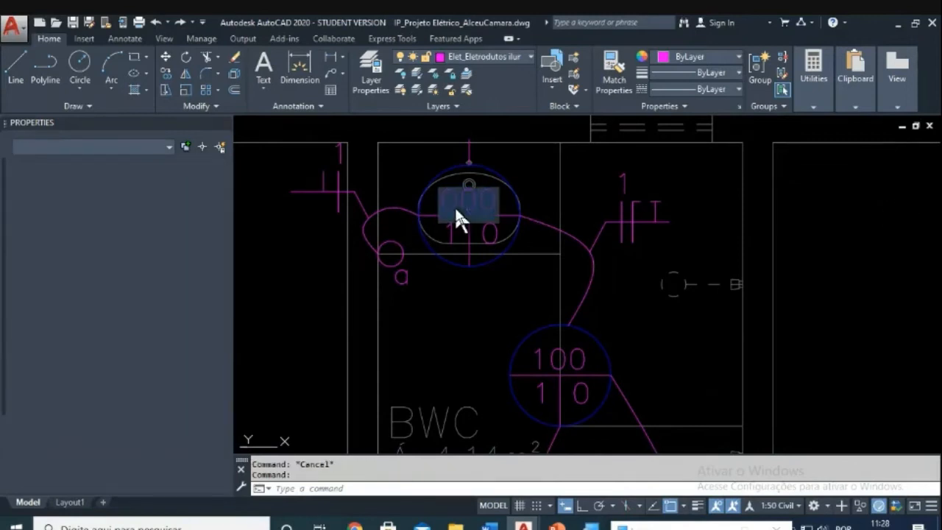
{"action": "type", "text": "100"}
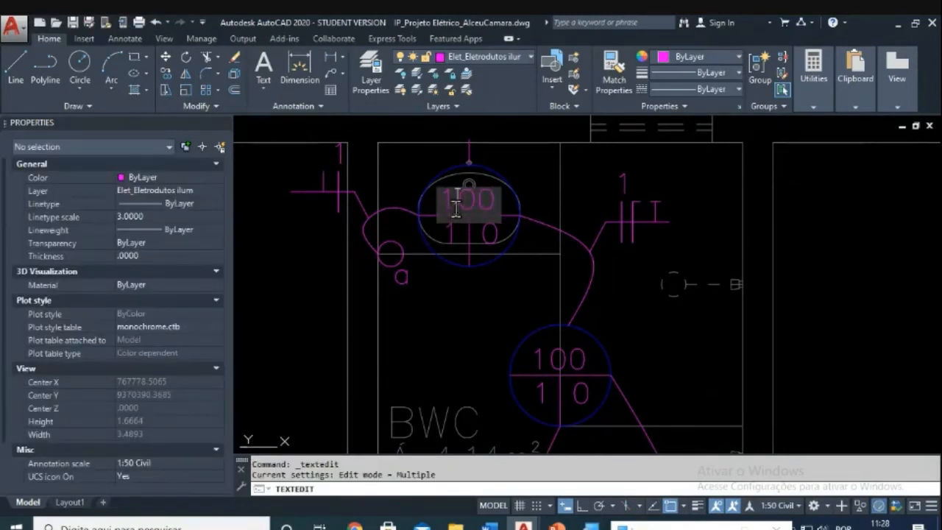
{"action": "key", "text": "Return"}
{"action": "key", "text": "Escape"}
Step: Change the Dormitório 1 light label from 000 to 100
{"action": "scroll", "coordinate": [504, 321], "scroll_direction": "down", "scroll_amount": 5}
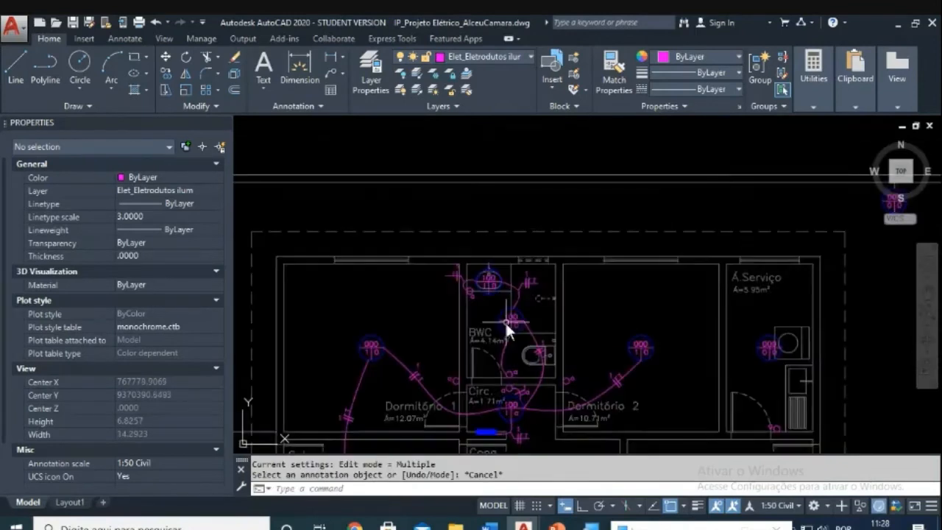
{"action": "scroll", "coordinate": [360, 288], "scroll_direction": "up", "scroll_amount": 6}
{"action": "key", "text": "Escape"}
{"action": "left_click", "coordinate": [438, 292]}
{"action": "key", "text": "Escape"}
{"action": "double_click", "coordinate": [436, 298]}
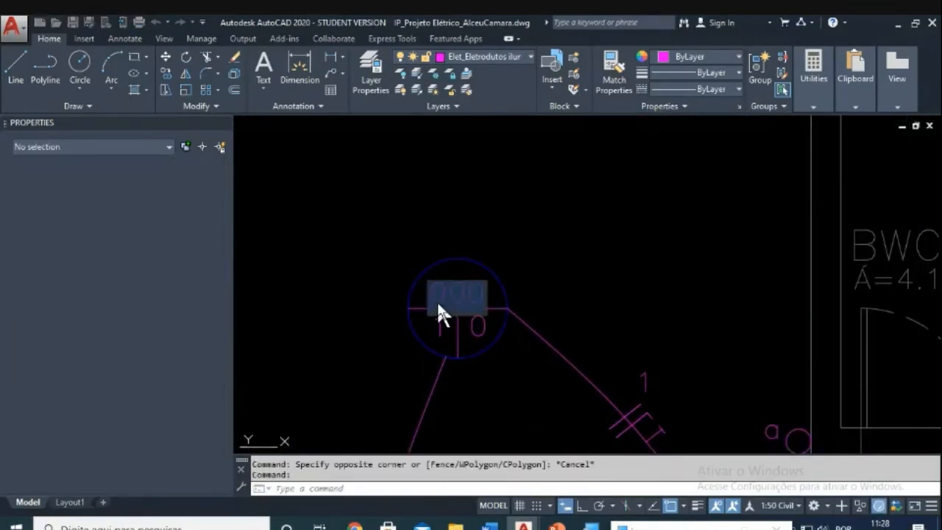
{"action": "key", "text": "BackSpace"}
{"action": "type", "text": "1"}
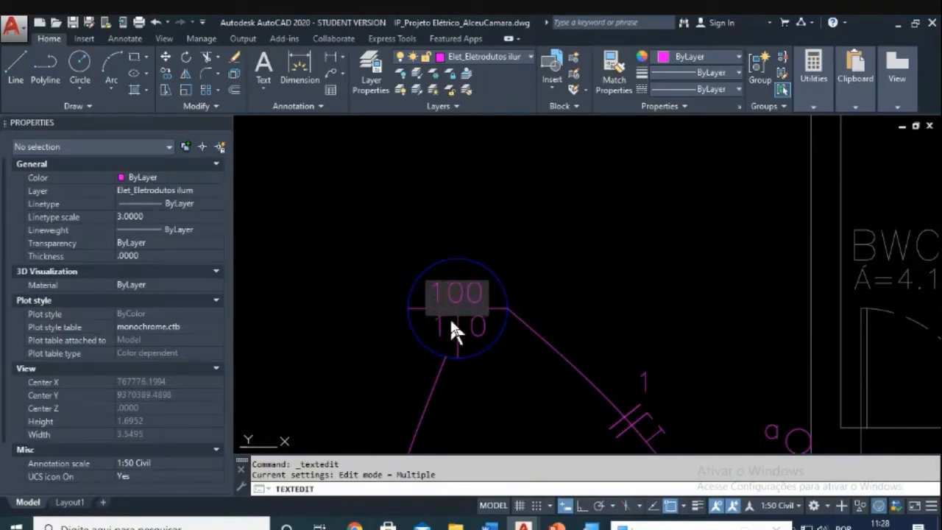
{"action": "left_click", "coordinate": [483, 344]}
{"action": "key", "text": "Escape"}
Step: Change the Sala light label from 000 to 100
{"action": "scroll", "coordinate": [485, 346], "scroll_direction": "down", "scroll_amount": 6}
{"action": "middle_click_drag", "start_coordinate": [502, 354], "coordinate": [485, 175]}
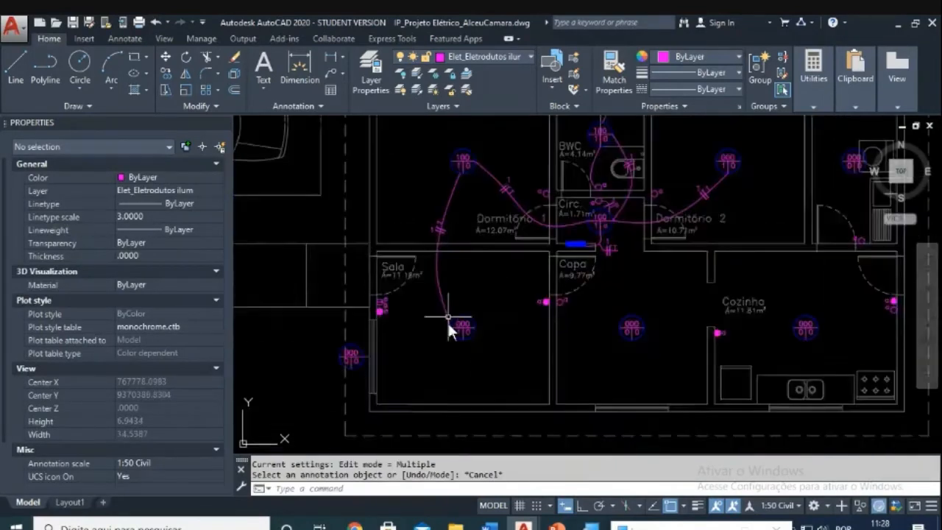
{"action": "scroll", "coordinate": [464, 336], "scroll_direction": "up", "scroll_amount": 6}
{"action": "key", "text": "Escape"}
{"action": "key", "text": "Escape"}
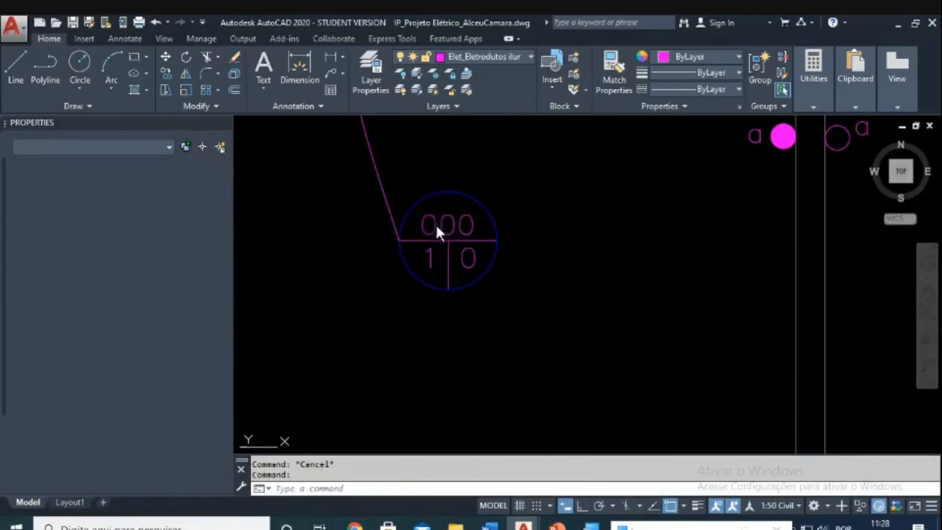
{"action": "double_click", "coordinate": [437, 234]}
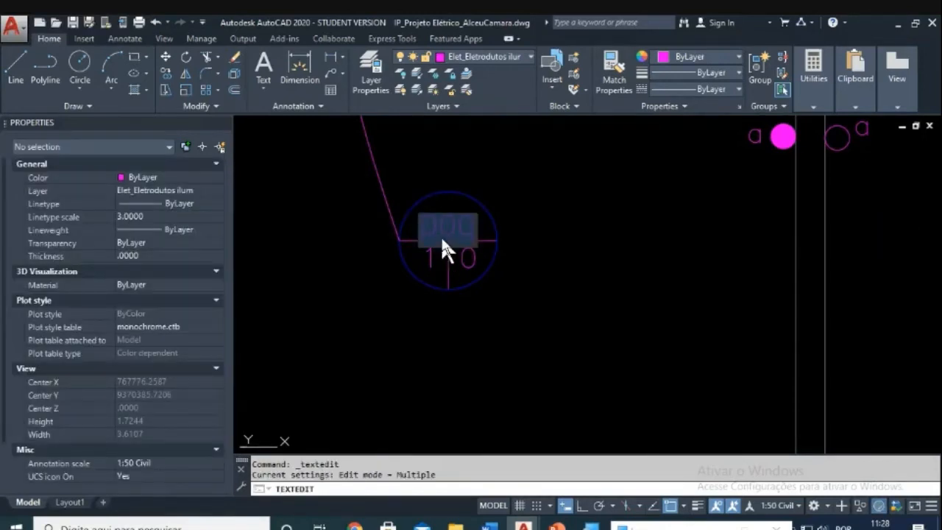
{"action": "left_click", "coordinate": [436, 229]}
{"action": "key", "text": "BackSpace"}
{"action": "type", "text": "1"}
{"action": "left_click", "coordinate": [446, 288]}
{"action": "key", "text": "Escape"}
{"action": "scroll", "coordinate": [478, 319], "scroll_direction": "down", "scroll_amount": 4}
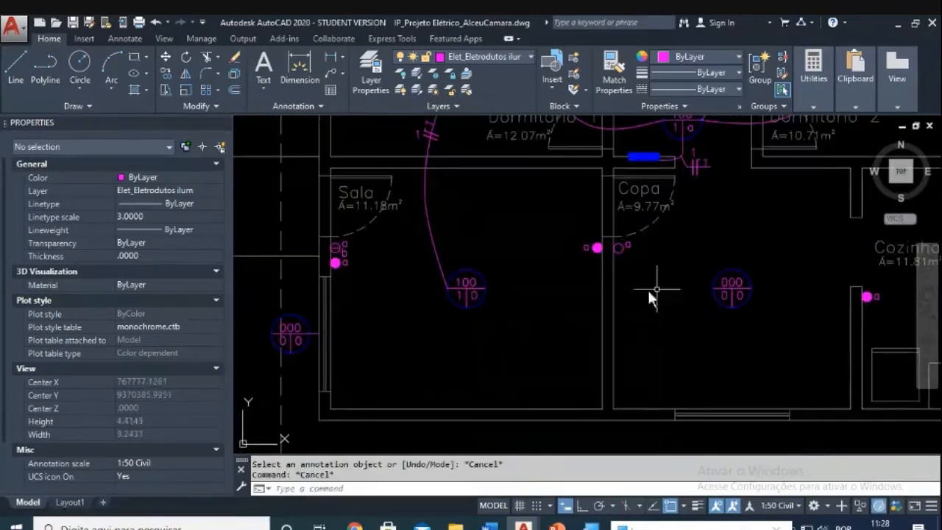
{"action": "scroll", "coordinate": [530, 272], "scroll_direction": "down", "scroll_amount": 3}
{"action": "scroll", "coordinate": [505, 315], "scroll_direction": "up", "scroll_amount": 1}
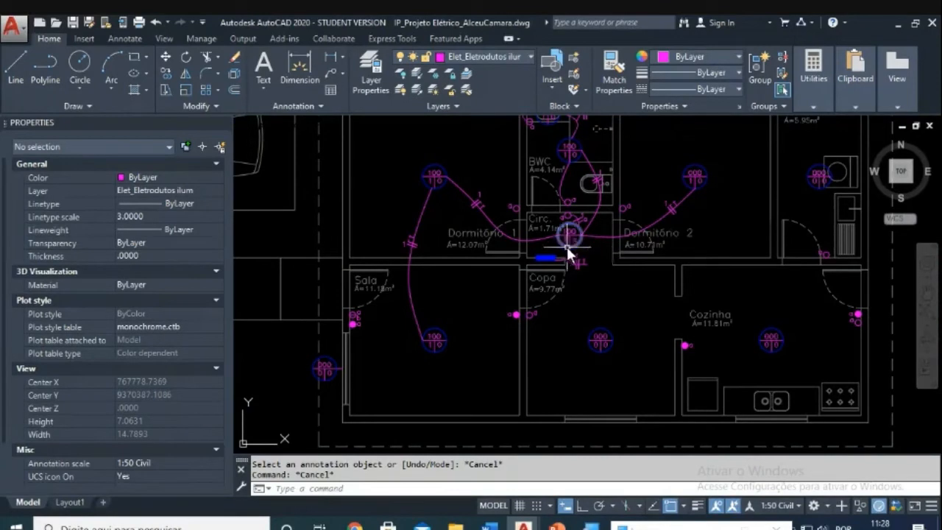
{"action": "middle_click_drag", "start_coordinate": [490, 210], "coordinate": [463, 256]}
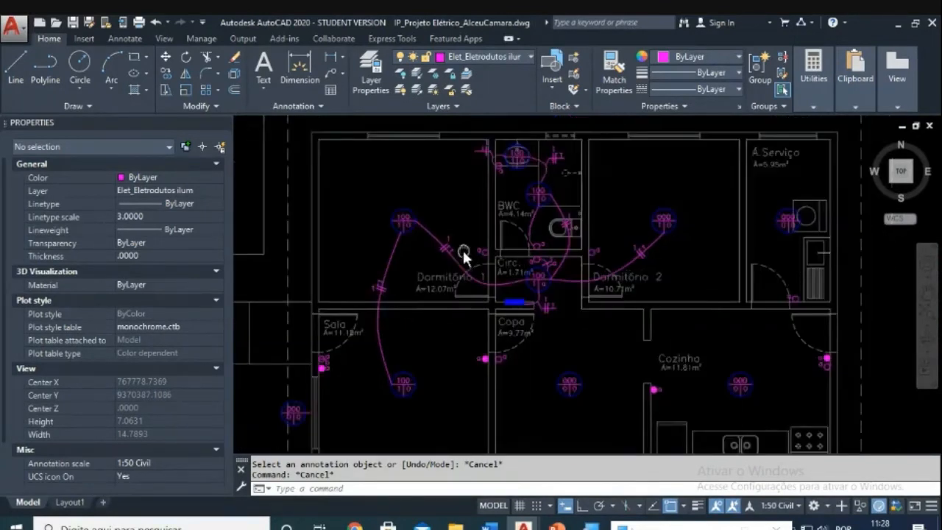
{"action": "scroll", "coordinate": [536, 184], "scroll_direction": "up", "scroll_amount": 4}
{"action": "scroll", "coordinate": [508, 243], "scroll_direction": "up", "scroll_amount": 3}
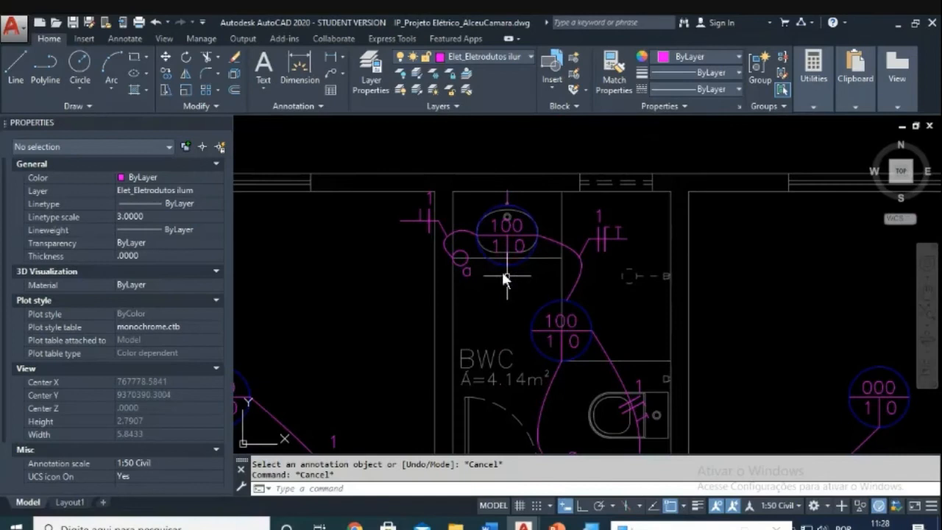
{"action": "scroll", "coordinate": [434, 243], "scroll_direction": "up", "scroll_amount": 3}
{"action": "scroll", "coordinate": [628, 291], "scroll_direction": "down", "scroll_amount": 3}
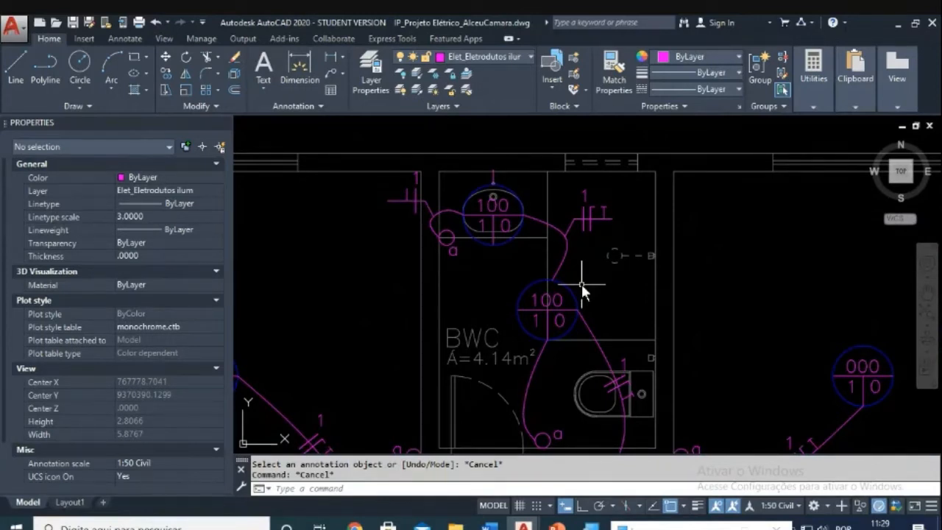
{"action": "scroll", "coordinate": [531, 235], "scroll_direction": "down", "scroll_amount": 2}
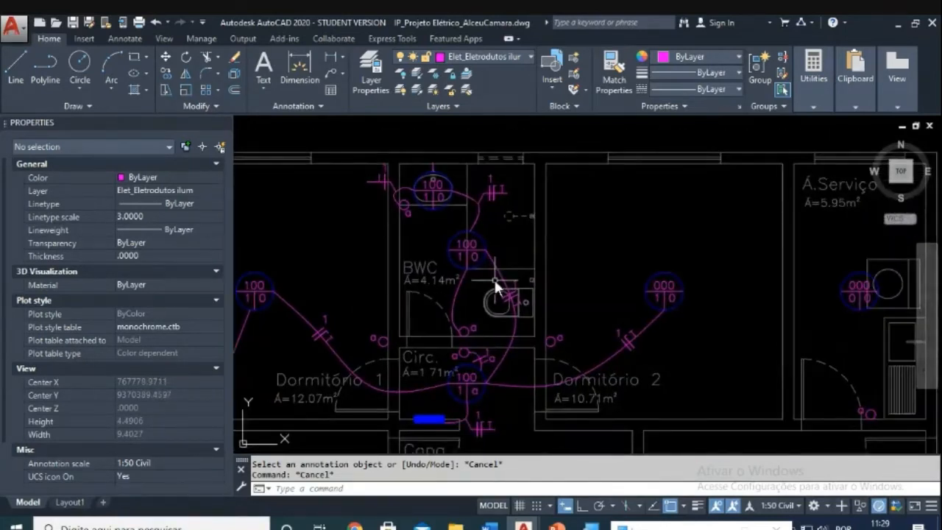
{"action": "scroll", "coordinate": [495, 282], "scroll_direction": "up", "scroll_amount": 2}
{"action": "mouse_move", "coordinate": [442, 303]}
{"action": "middle_mouse_down"}
{"action": "mouse_move", "coordinate": [472, 328]}
{"action": "mouse_move", "coordinate": [494, 235]}
{"action": "middle_mouse_up"}
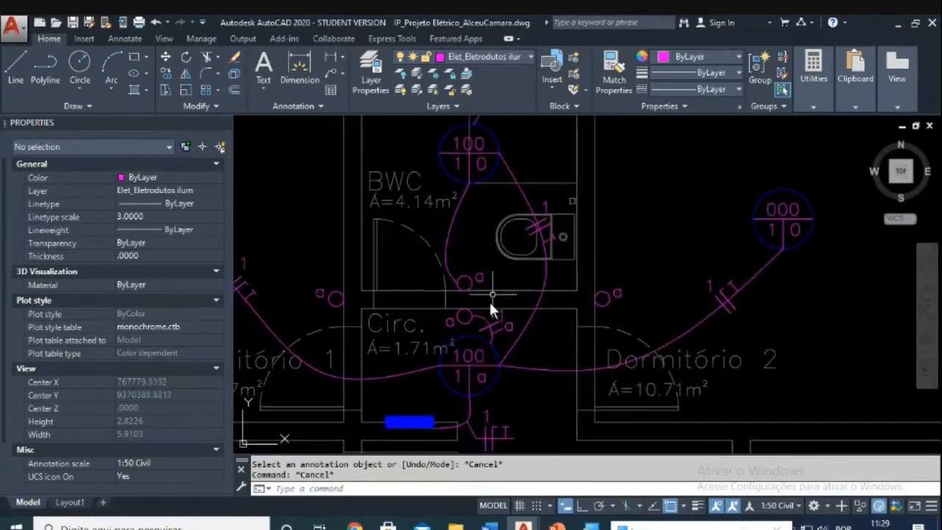
{"action": "middle_click_drag", "start_coordinate": [494, 179], "coordinate": [479, 199]}
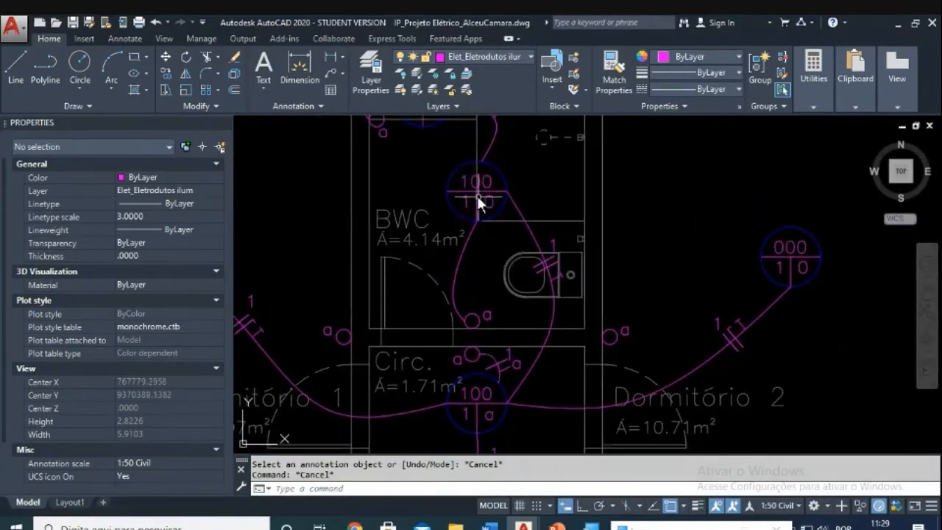
Step: Change the BWC switch label from a to b
{"action": "scroll", "coordinate": [481, 324], "scroll_direction": "up", "scroll_amount": 4}
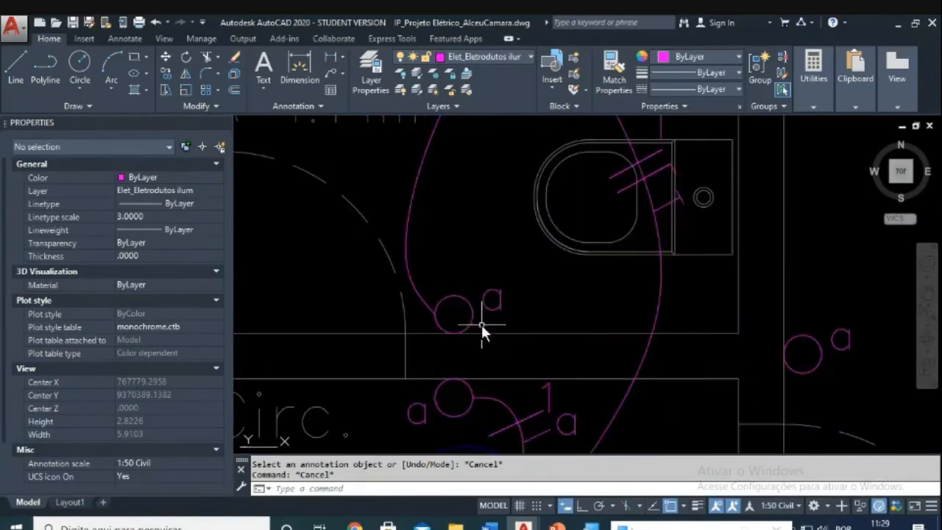
{"action": "left_click", "coordinate": [495, 302]}
{"action": "key", "text": "Escape"}
{"action": "double_click", "coordinate": [492, 308]}
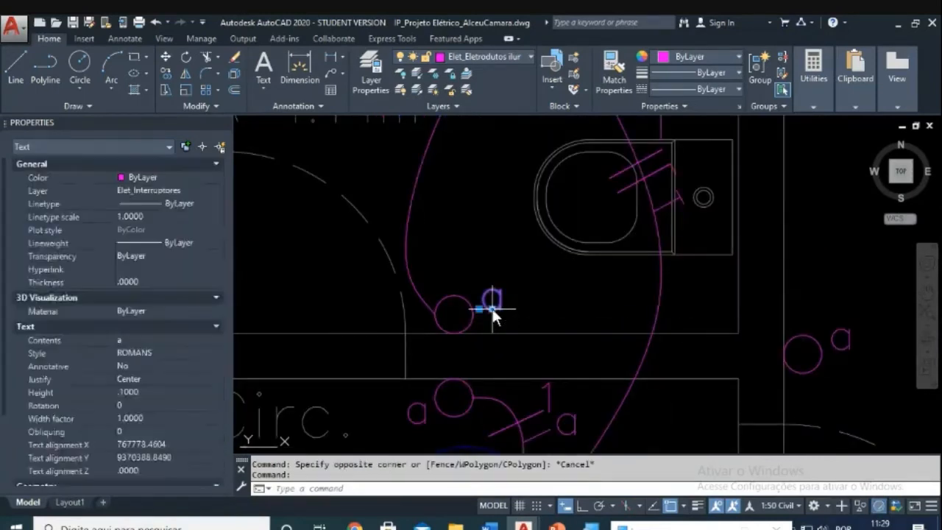
{"action": "type", "text": "b"}
{"action": "left_click", "coordinate": [508, 350]}
{"action": "key", "text": "Escape"}
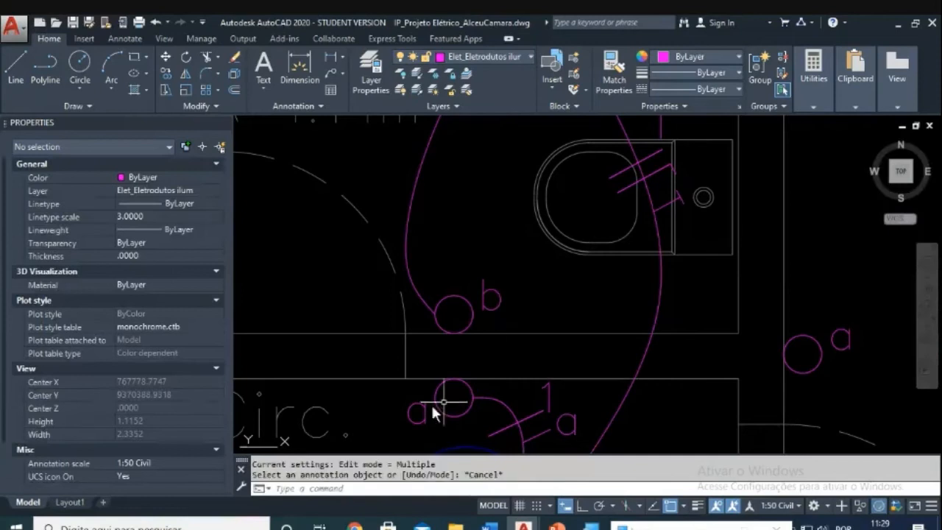
{"action": "scroll", "coordinate": [465, 400], "scroll_direction": "down", "scroll_amount": 4}
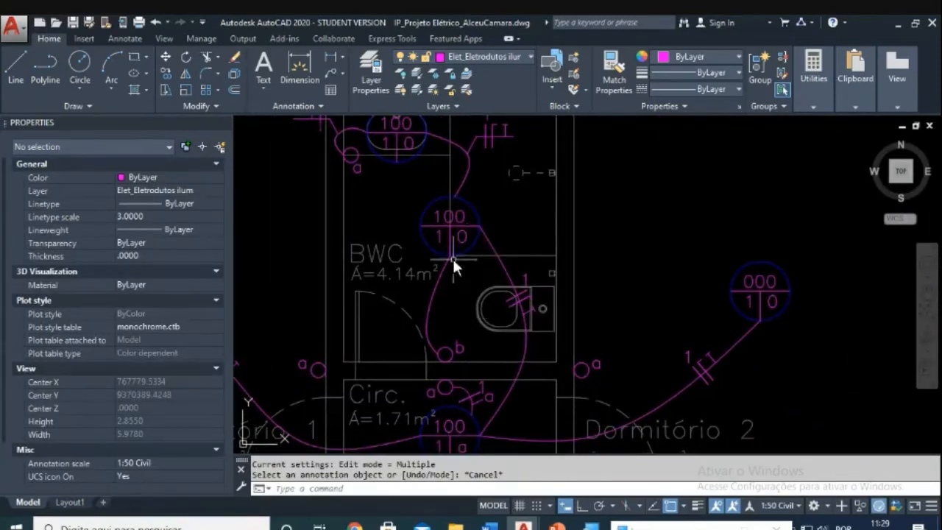
Step: Copy the Circ. tick mark with its 1 and a labels onto the BWC conduit
{"action": "mouse_move", "coordinate": [461, 331]}
{"action": "middle_mouse_down"}
{"action": "mouse_move", "coordinate": [467, 379]}
{"action": "mouse_move", "coordinate": [466, 266]}
{"action": "middle_mouse_up"}
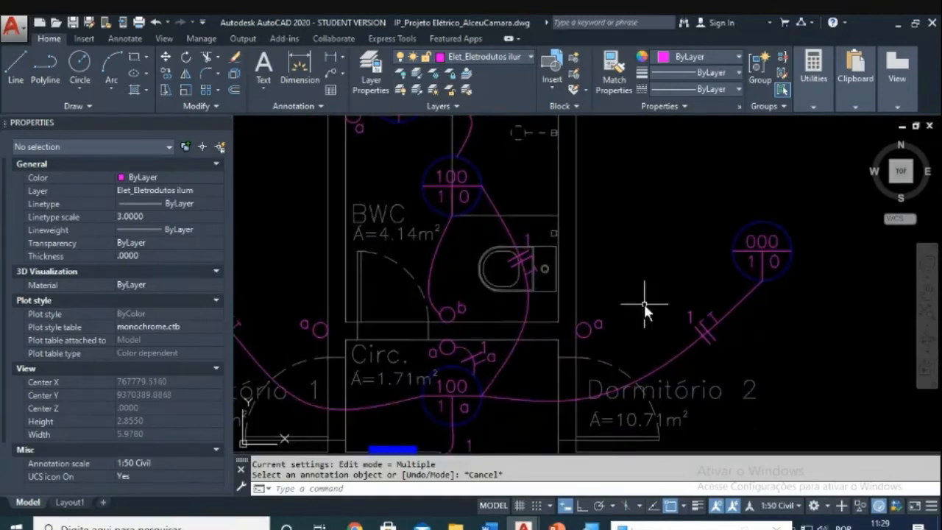
{"action": "key", "text": "Escape"}
{"action": "key", "text": "Escape"}
{"action": "type", "text": "co"}
{"action": "key", "text": "Return"}
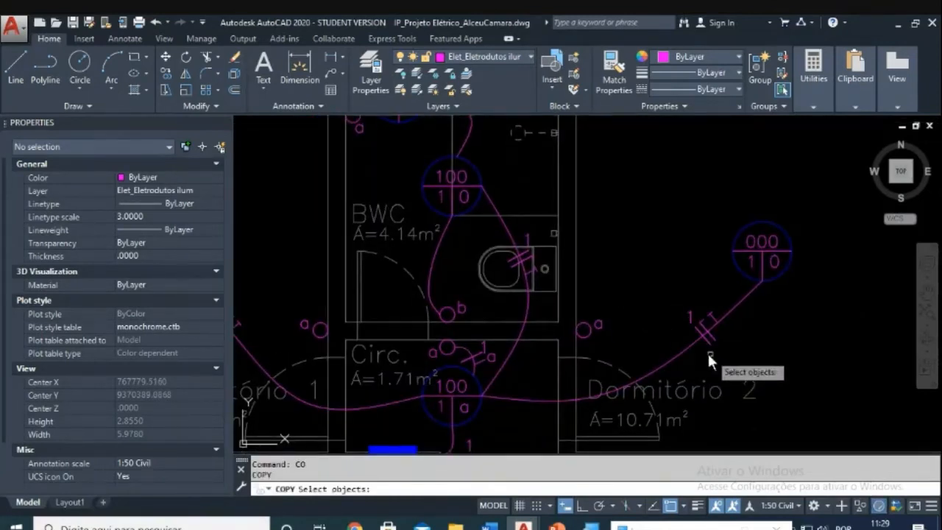
{"action": "scroll", "coordinate": [674, 351], "scroll_direction": "up", "scroll_amount": 1}
{"action": "scroll", "coordinate": [445, 277], "scroll_direction": "up", "scroll_amount": 2}
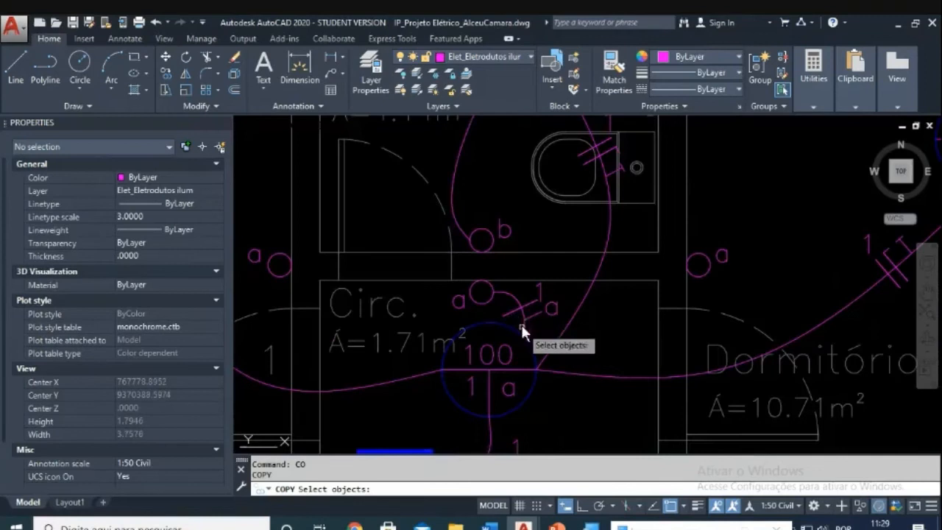
{"action": "left_click", "coordinate": [512, 309]}
{"action": "left_click", "coordinate": [545, 321]}
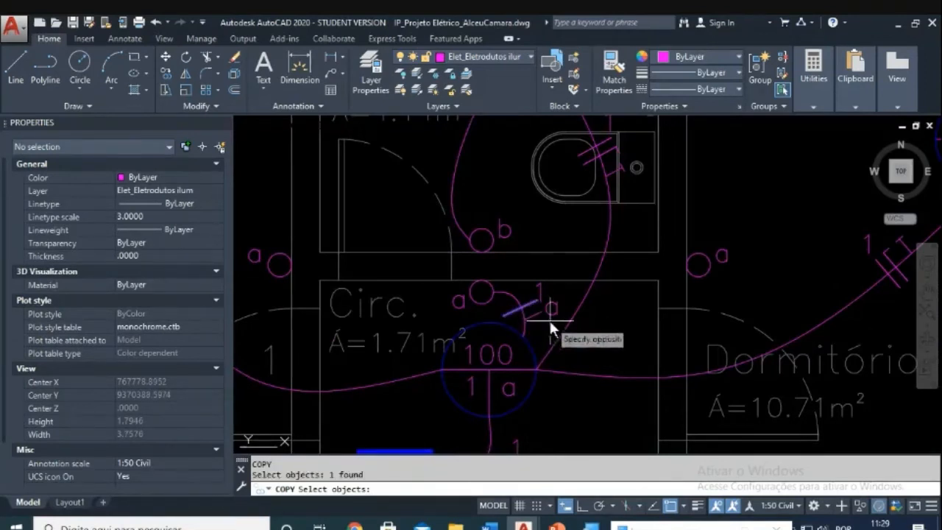
{"action": "left_click", "coordinate": [532, 294]}
{"action": "key", "text": "Return"}
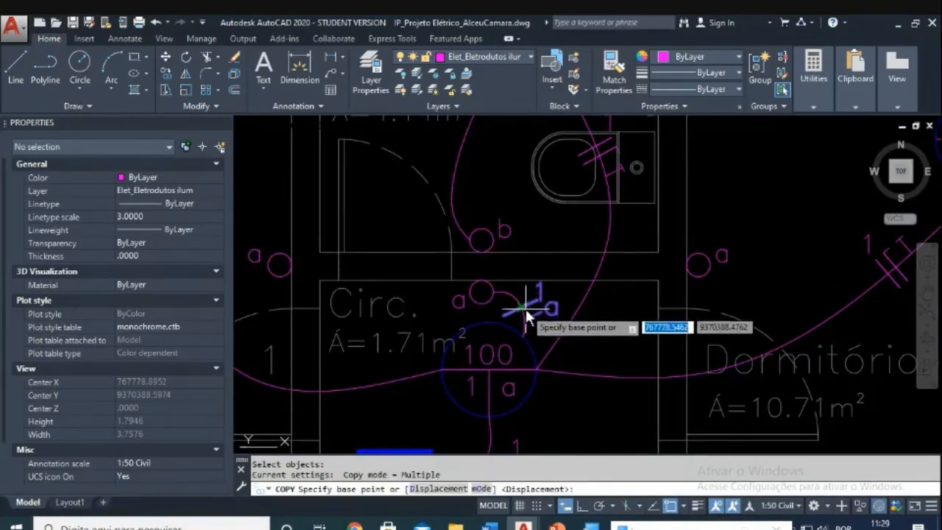
{"action": "left_click", "coordinate": [526, 313]}
{"action": "middle_click_drag", "start_coordinate": [498, 193], "coordinate": [480, 277]}
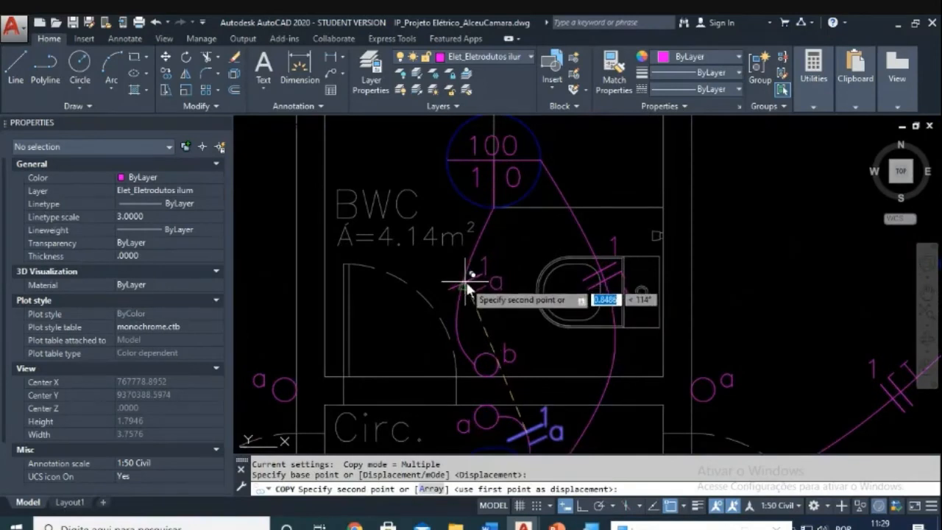
{"action": "left_click", "coordinate": [479, 276]}
{"action": "scroll", "coordinate": [484, 279], "scroll_direction": "up", "scroll_amount": 5}
{"action": "key", "text": "Escape"}
{"action": "key", "text": "Escape"}
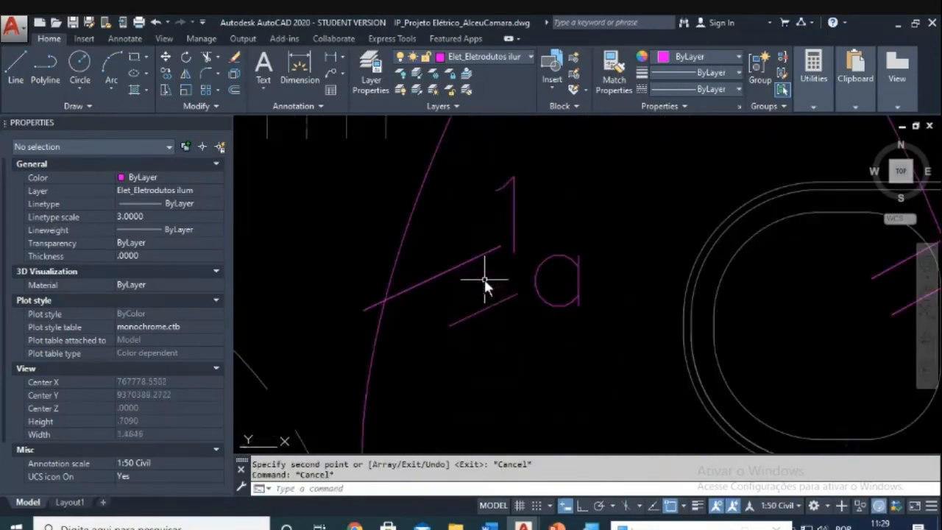
Step: Start rotating the tick line with ROTATE, then cancel the rotation
{"action": "key", "text": "Escape"}
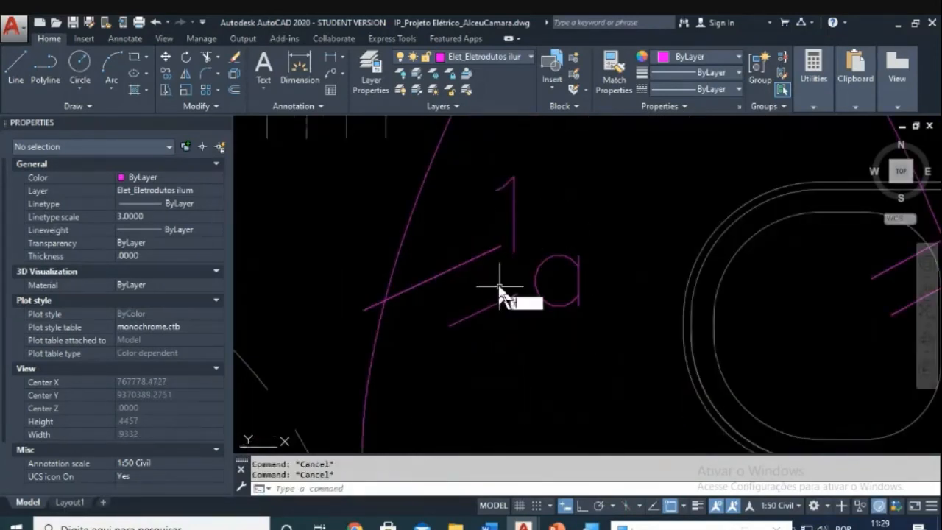
{"action": "type", "text": "ro"}
{"action": "key", "text": "Return"}
{"action": "left_click", "coordinate": [493, 325]}
{"action": "left_click", "coordinate": [447, 249]}
{"action": "key", "text": "Return"}
{"action": "left_click", "coordinate": [474, 285]}
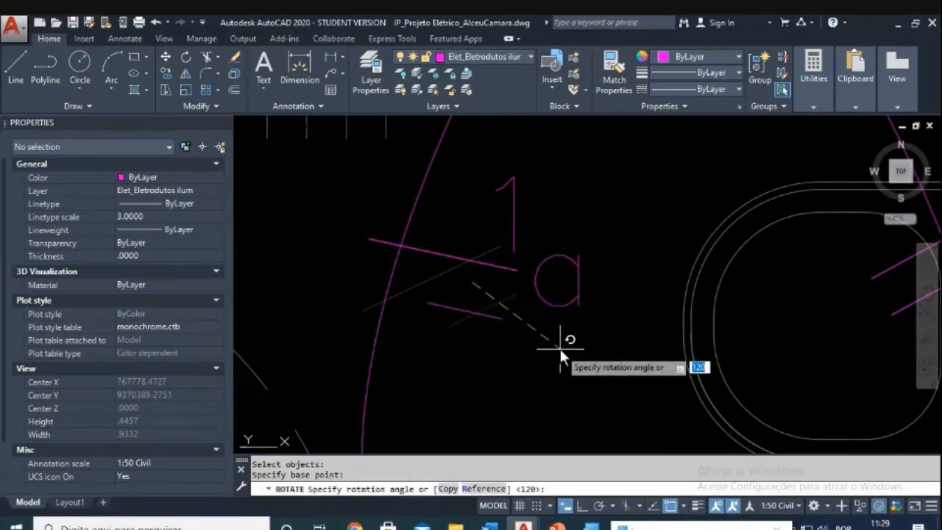
{"action": "key", "text": "Escape"}
{"action": "key", "text": "Escape"}
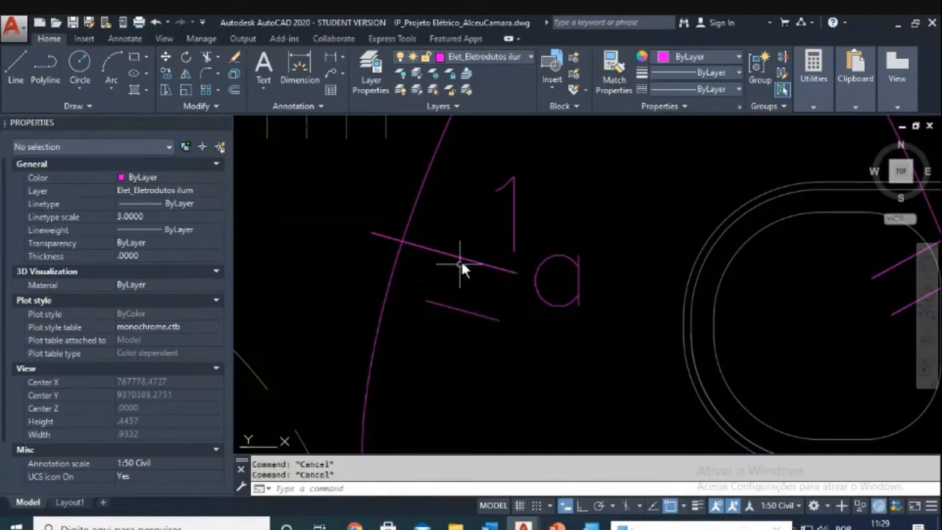
Step: Begin moving the single tick line with MOVE, then abandon the move
{"action": "type", "text": "m"}
{"action": "key", "text": "Return"}
{"action": "left_click", "coordinate": [479, 240]}
{"action": "left_click", "coordinate": [454, 263]}
{"action": "key", "text": "Return"}
{"action": "left_click", "coordinate": [449, 254]}
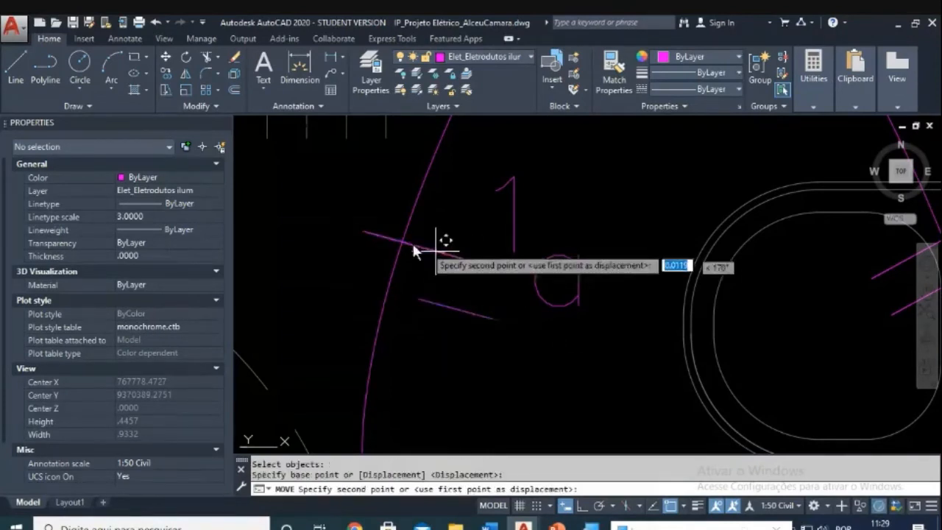
{"action": "key", "text": "Escape"}
{"action": "key", "text": "Escape"}
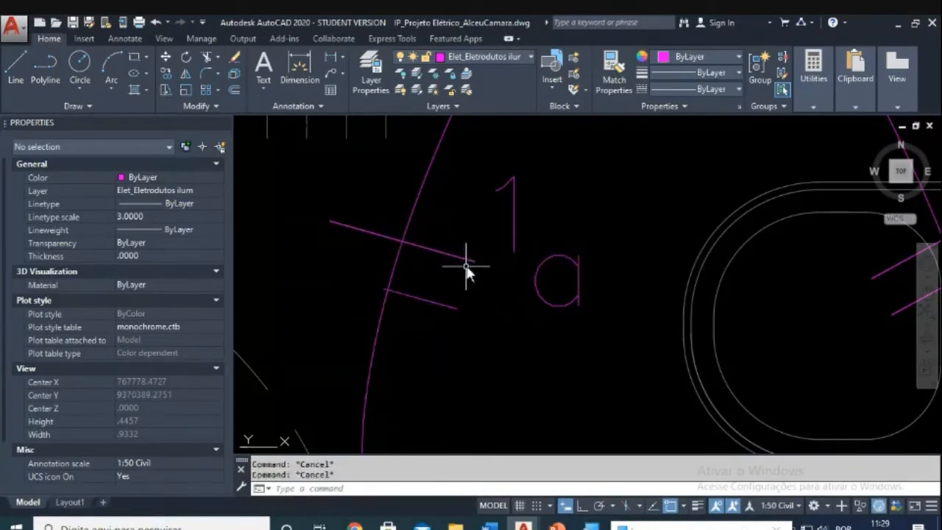
Step: Move the three tick lines onto the curved conduit using a crossing window
{"action": "type", "text": "m"}
{"action": "key", "text": "Return"}
{"action": "left_click", "coordinate": [476, 240]}
{"action": "left_click", "coordinate": [419, 320]}
{"action": "key", "text": "Return"}
{"action": "scroll", "coordinate": [400, 305], "scroll_direction": "up", "scroll_amount": 3}
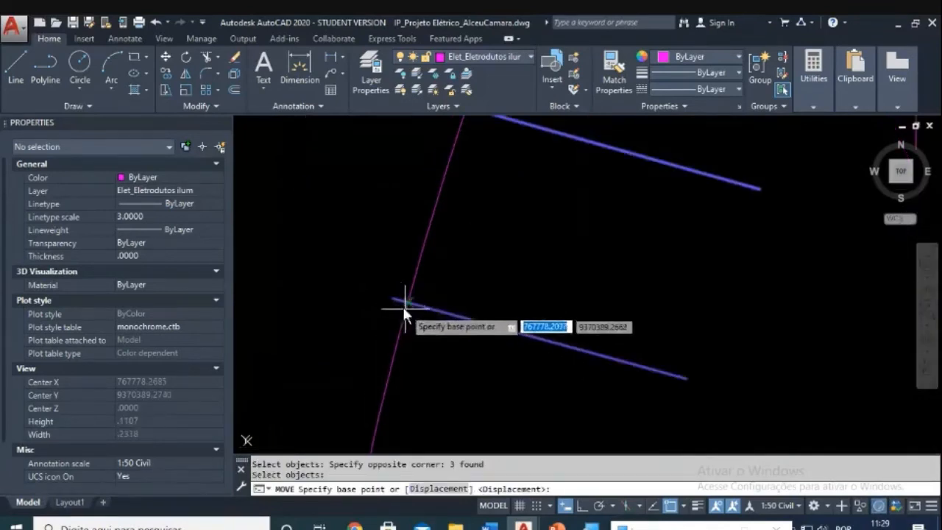
{"action": "left_click", "coordinate": [393, 298]}
{"action": "left_click", "coordinate": [409, 301]}
{"action": "scroll", "coordinate": [420, 295], "scroll_direction": "down", "scroll_amount": 3}
Step: Move the '1' circuit number beside the tick marks on the curved conduit
{"action": "middle_click_drag", "start_coordinate": [522, 299], "coordinate": [498, 308]}
{"action": "key", "text": "Escape"}
{"action": "key", "text": "Escape"}
{"action": "type", "text": "m"}
{"action": "key", "text": "Return"}
{"action": "left_click", "coordinate": [527, 236]}
{"action": "left_click", "coordinate": [503, 249]}
{"action": "key", "text": "Return"}
{"action": "left_click", "coordinate": [563, 230]}
{"action": "left_click", "coordinate": [558, 254]}
{"action": "scroll", "coordinate": [570, 295], "scroll_direction": "down", "scroll_amount": 3}
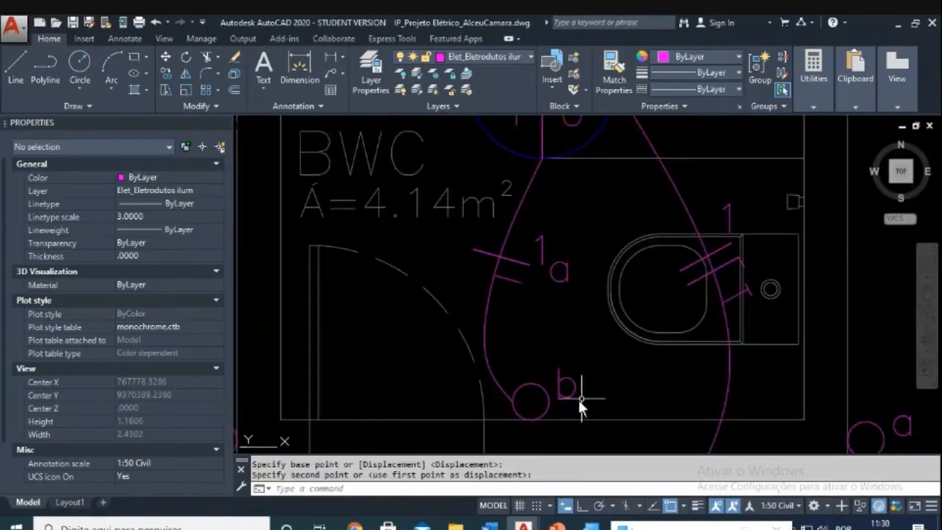
Step: Start moving the 'a' label next to the tick marks, then cancel the move
{"action": "middle_click_drag", "start_coordinate": [584, 266], "coordinate": [565, 284]}
{"action": "key", "text": "Escape"}
{"action": "key", "text": "Escape"}
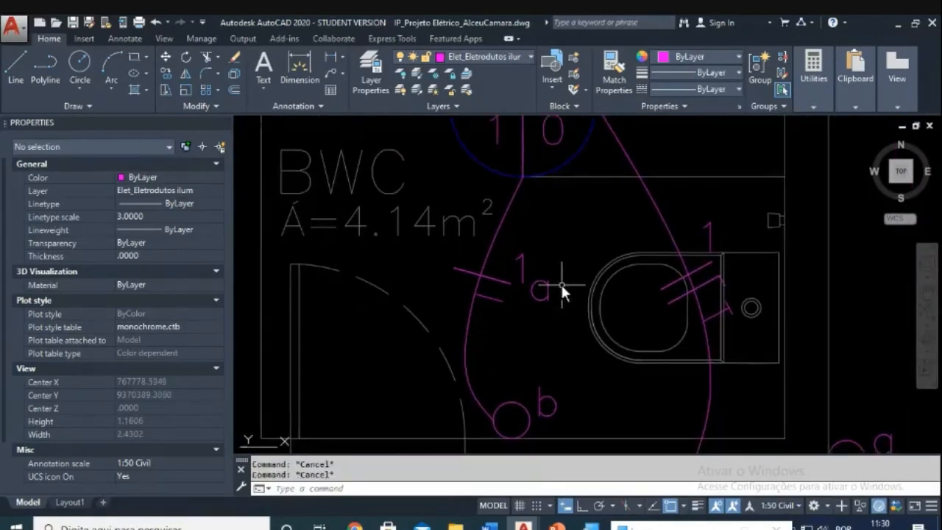
{"action": "type", "text": "m"}
{"action": "key", "text": "Return"}
{"action": "left_click", "coordinate": [551, 294]}
{"action": "left_click", "coordinate": [545, 307]}
{"action": "key", "text": "Return"}
{"action": "left_click", "coordinate": [555, 322]}
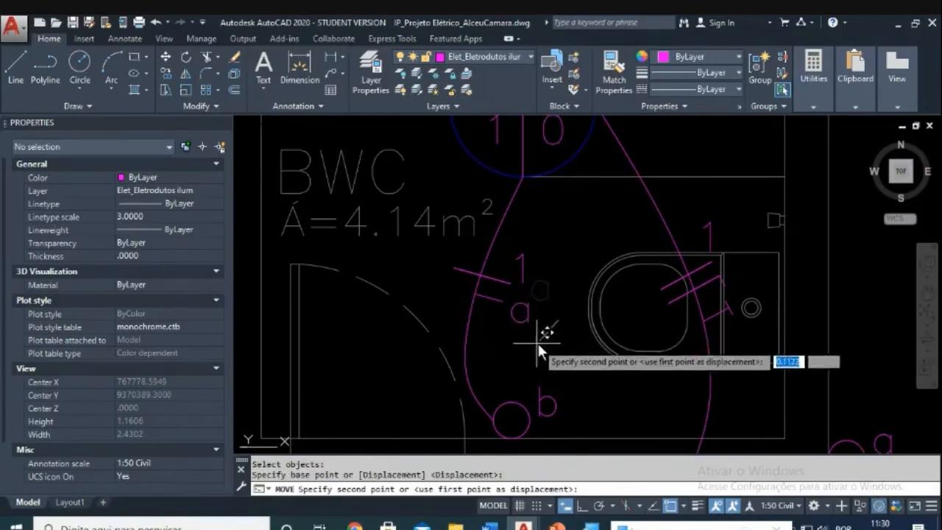
{"action": "key", "text": "Escape"}
Step: Change the 'a' label under the tick marks to 'b'
{"action": "left_click", "coordinate": [522, 321]}
{"action": "key", "text": "Escape"}
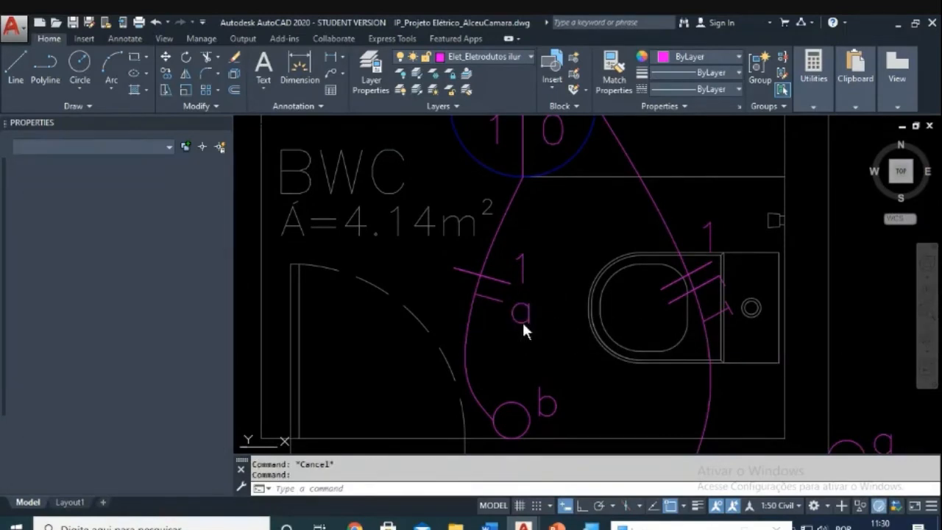
{"action": "double_click", "coordinate": [522, 322]}
{"action": "type", "text": "b"}
{"action": "key", "text": "Return"}
Step: Change the middle bathroom lamp tag's '0' to 'b' so it reads 100 / 1 b
{"action": "key", "text": "Escape"}
{"action": "scroll", "coordinate": [552, 326], "scroll_direction": "down", "scroll_amount": 4}
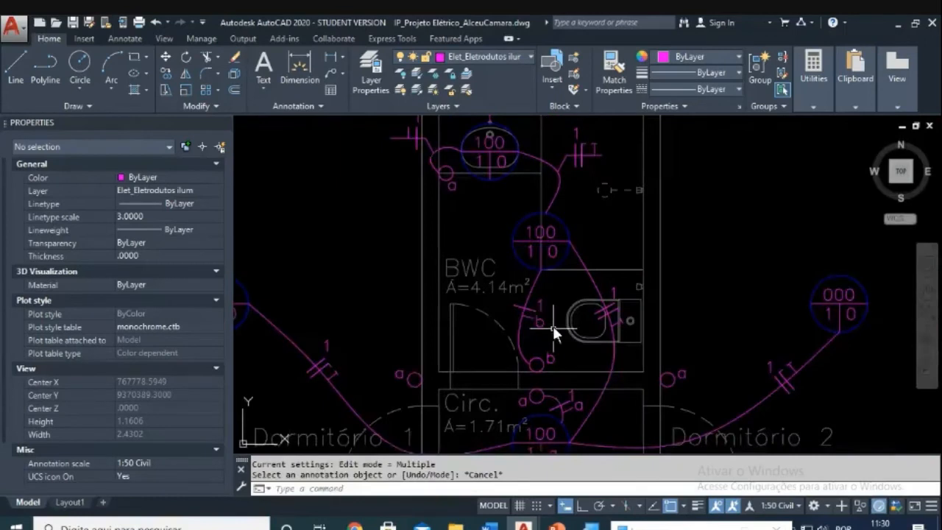
{"action": "scroll", "coordinate": [552, 325], "scroll_direction": "up", "scroll_amount": 4}
{"action": "key", "text": "Escape"}
{"action": "double_click", "coordinate": [520, 281]}
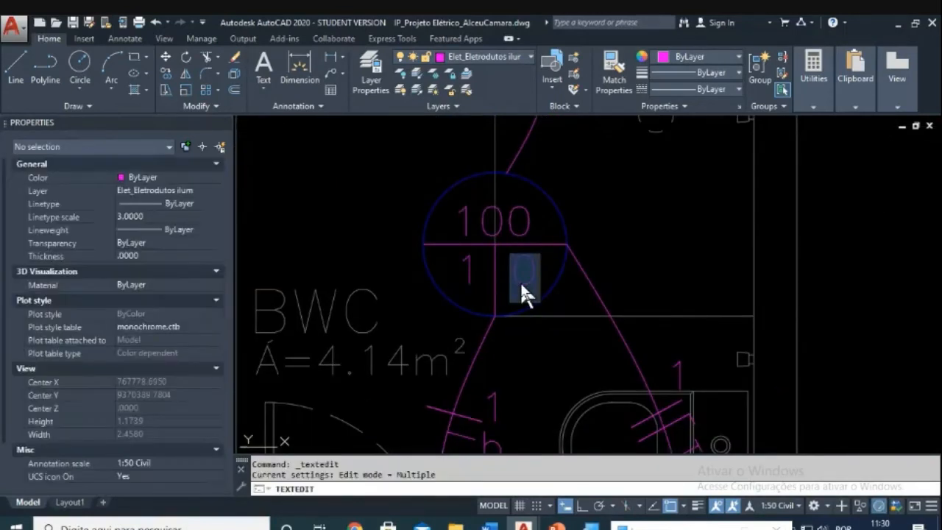
{"action": "key", "text": "Return"}
{"action": "key", "text": "Escape"}
Step: Relabel the upper switch from 'a' to 'c'
{"action": "scroll", "coordinate": [526, 333], "scroll_direction": "down", "scroll_amount": 4}
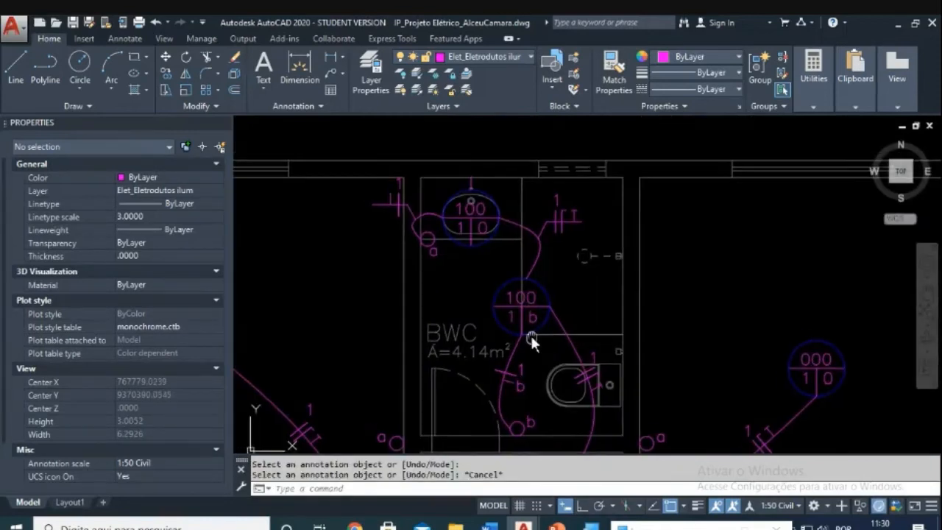
{"action": "key", "text": "Escape"}
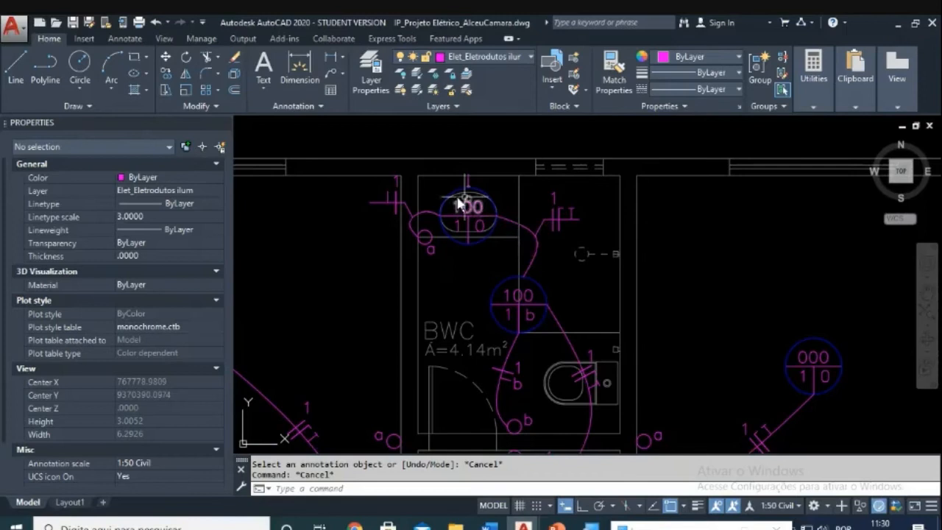
{"action": "scroll", "coordinate": [463, 217], "scroll_direction": "up", "scroll_amount": 2}
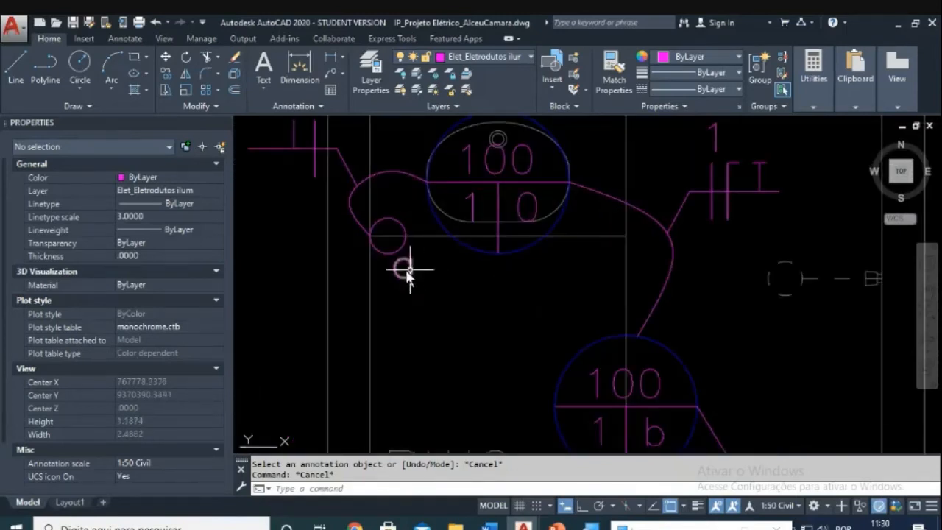
{"action": "scroll", "coordinate": [519, 208], "scroll_direction": "down", "scroll_amount": 2}
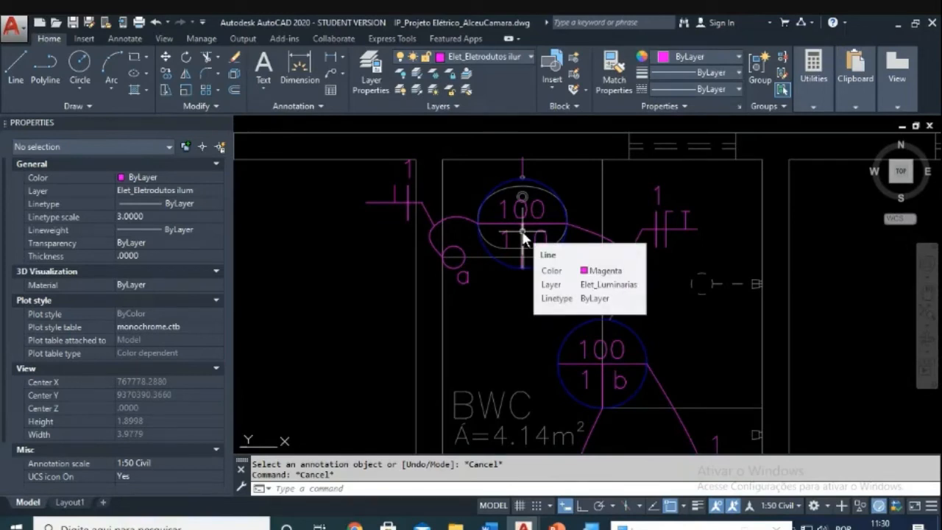
{"action": "key", "text": "Escape"}
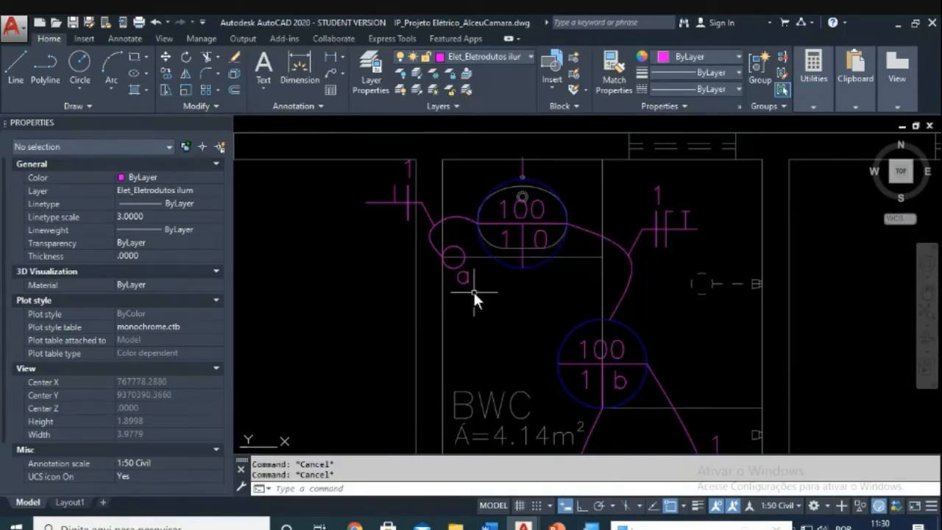
{"action": "scroll", "coordinate": [470, 288], "scroll_direction": "up", "scroll_amount": 2}
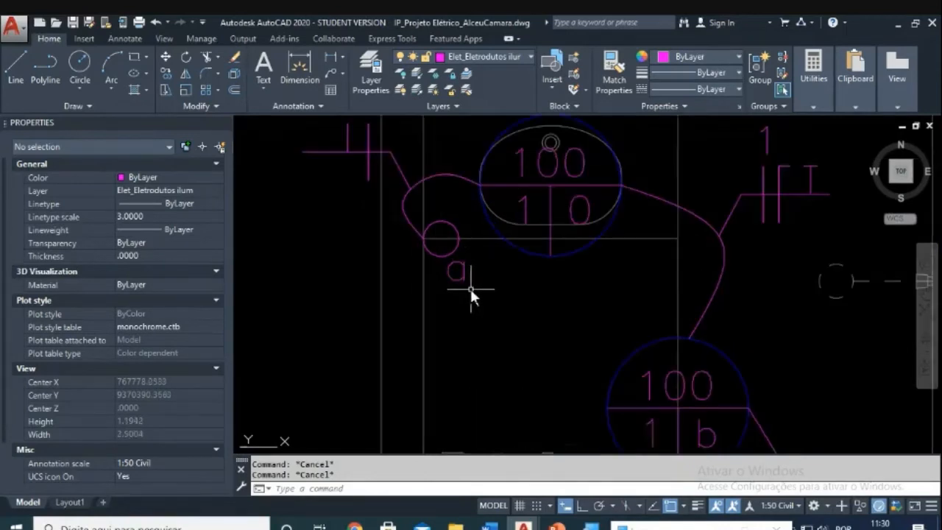
{"action": "left_click", "coordinate": [461, 275]}
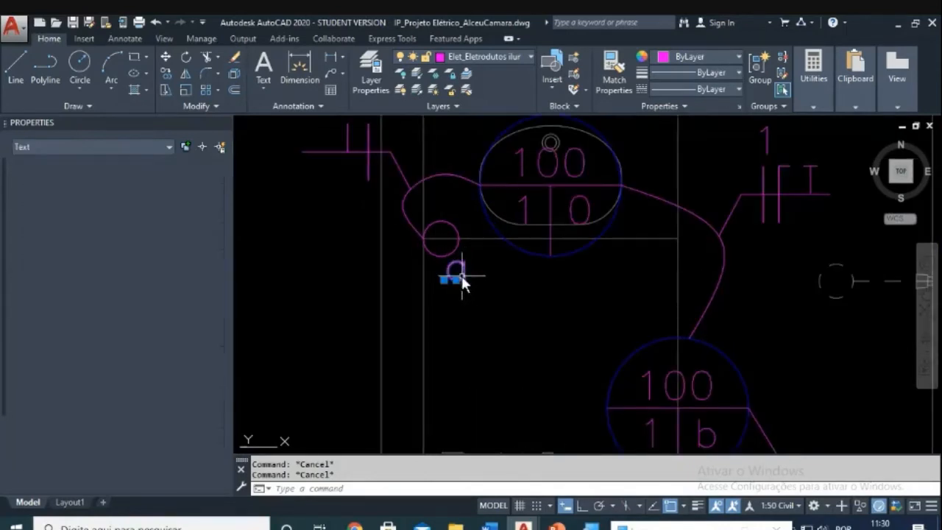
{"action": "double_click", "coordinate": [461, 276]}
{"action": "type", "text": "c"}
{"action": "key", "text": "Return"}
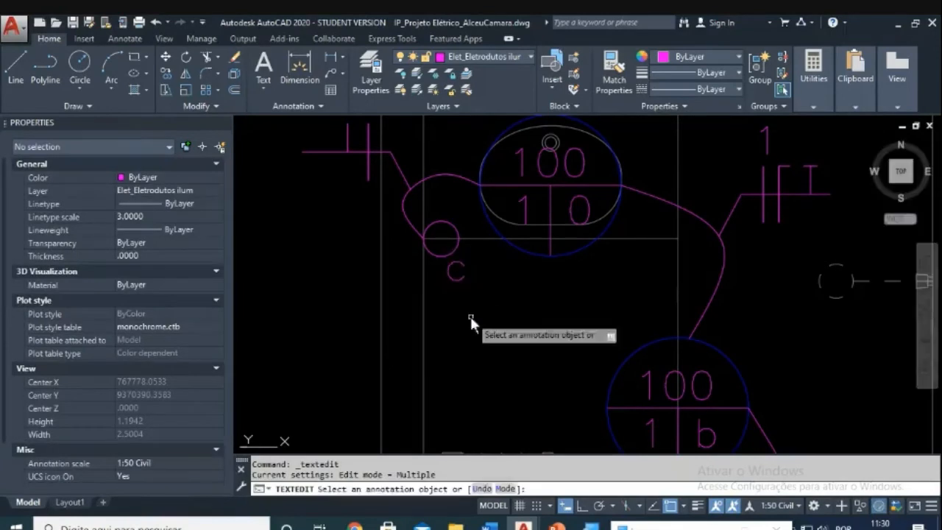
{"action": "key", "text": "Escape"}
Step: Change the upper lamp tag's '0' to 'c' so it reads 100 / 1 c
{"action": "double_click", "coordinate": [588, 217]}
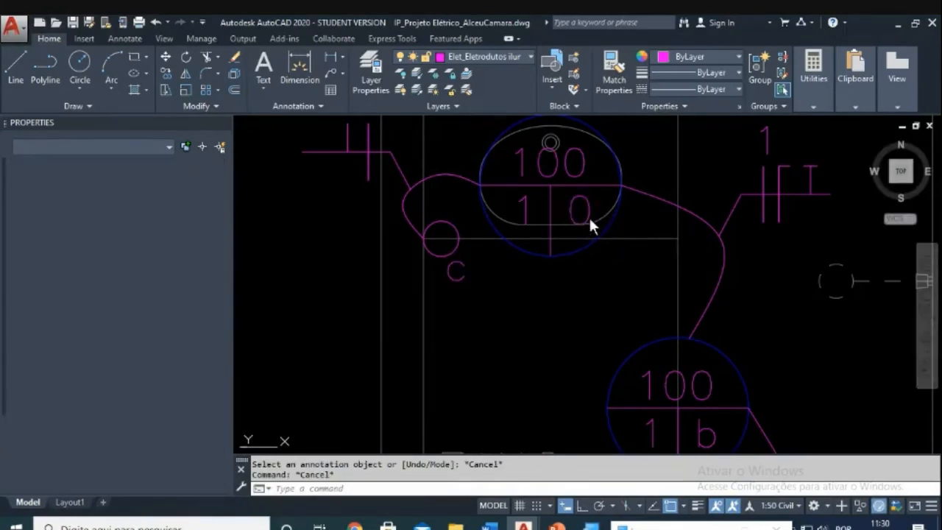
{"action": "type", "text": "c"}
{"action": "left_click", "coordinate": [584, 300]}
{"action": "key", "text": "Escape"}
{"action": "key", "text": "Escape"}
{"action": "scroll", "coordinate": [442, 229], "scroll_direction": "down", "scroll_amount": 3}
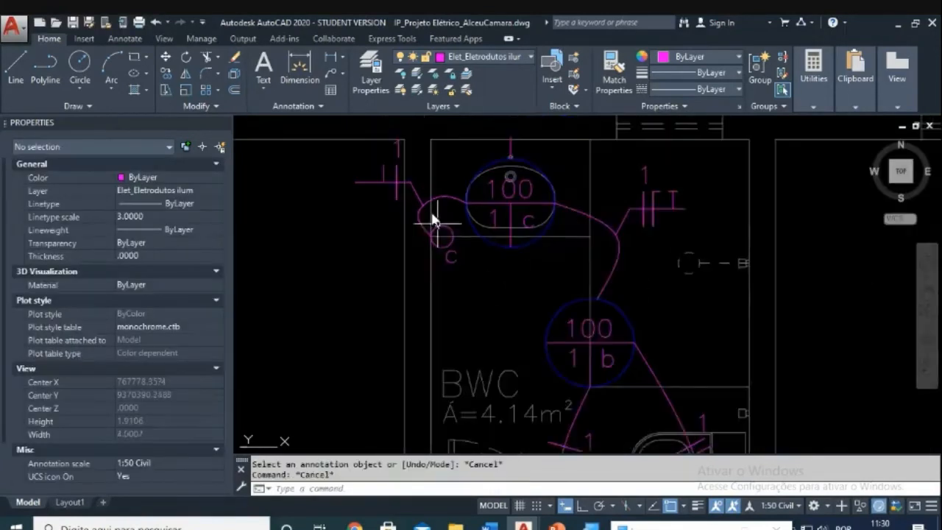
{"action": "scroll", "coordinate": [409, 235], "scroll_direction": "up", "scroll_amount": 3}
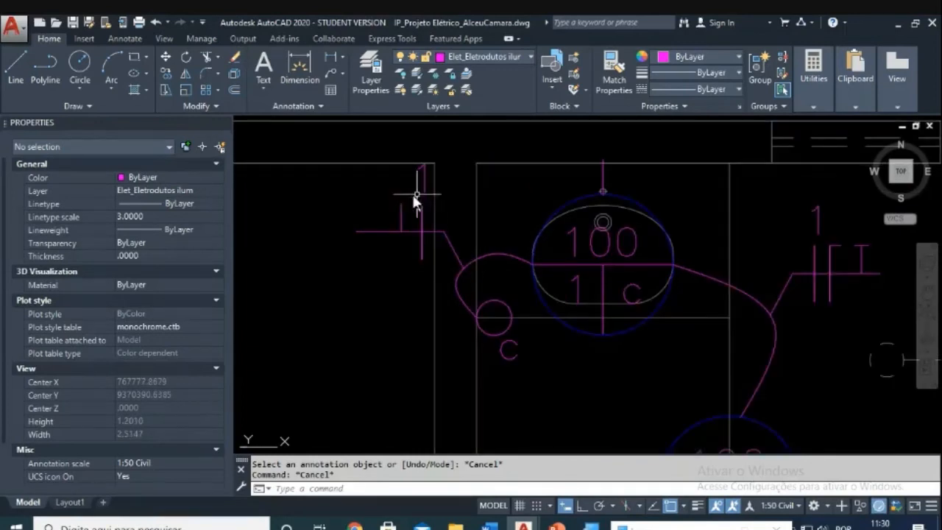
{"action": "scroll", "coordinate": [436, 223], "scroll_direction": "up", "scroll_amount": 2}
{"action": "key", "text": "Escape"}
Step: Start moving the tick marks and circuit number, then cancel the move
{"action": "type", "text": "m"}
{"action": "key", "text": "Return"}
{"action": "left_click", "coordinate": [422, 162]}
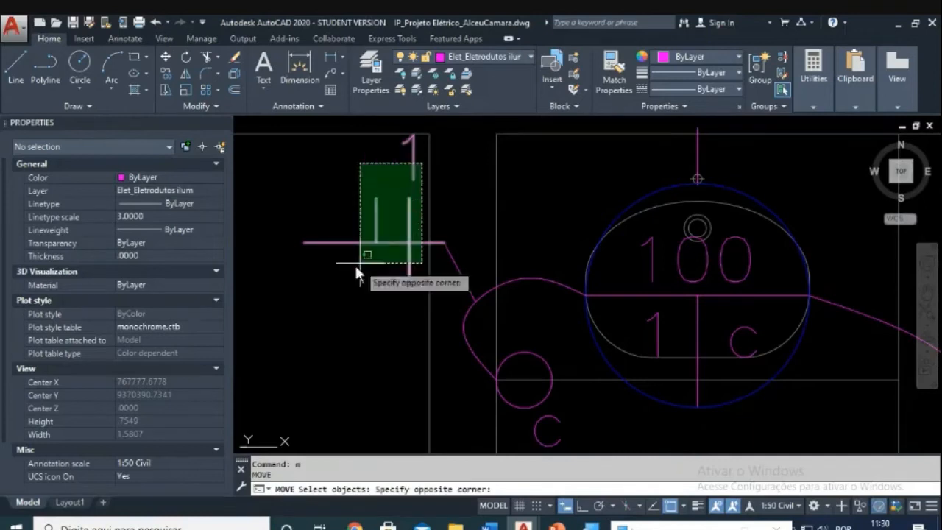
{"action": "left_click", "coordinate": [338, 266]}
{"action": "key", "text": "Return"}
{"action": "left_click", "coordinate": [346, 274]}
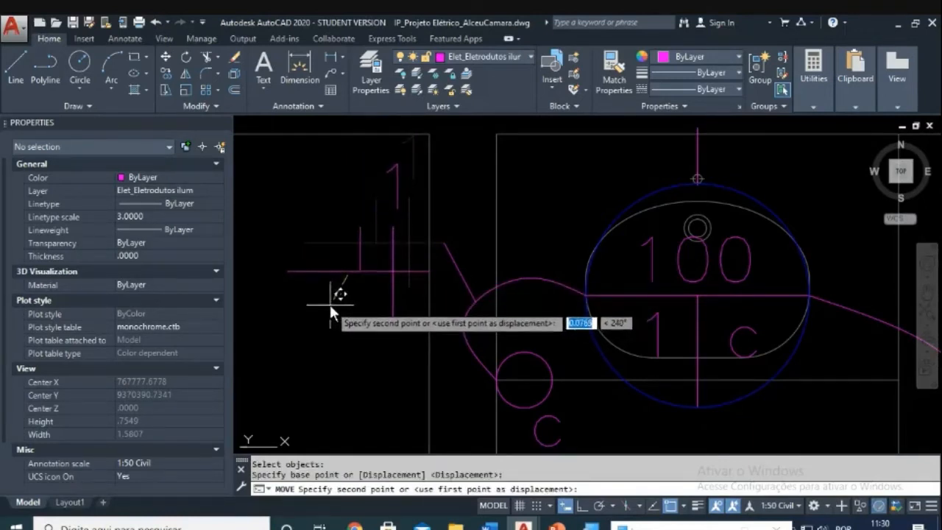
{"action": "key", "text": "Escape"}
Step: Set the FILLET radius to 0
{"action": "key", "text": "Escape"}
{"action": "key", "text": "Escape"}
{"action": "type", "text": "f"}
{"action": "key", "text": "Return"}
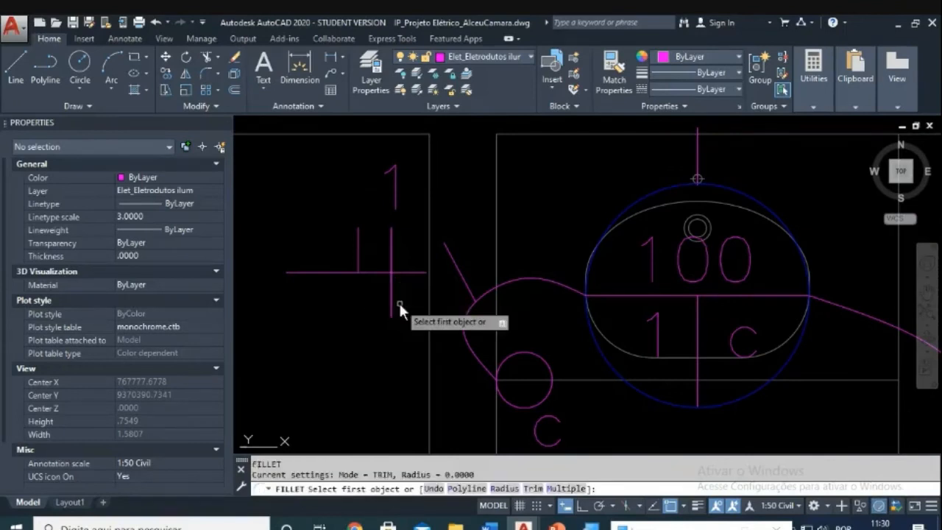
{"action": "key", "text": "Escape"}
{"action": "type", "text": "f"}
{"action": "key", "text": "Return"}
{"action": "type", "text": "r"}
{"action": "key", "text": "Return"}
{"action": "type", "text": "0"}
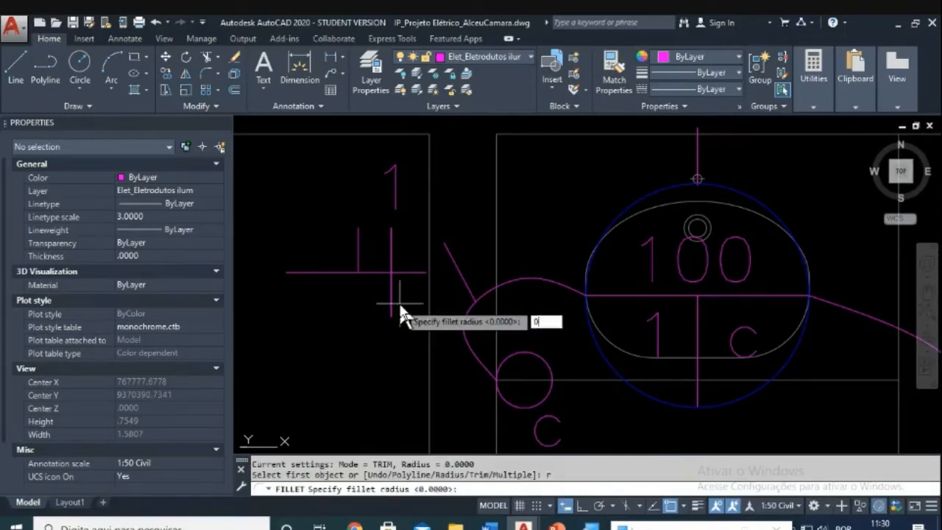
{"action": "key", "text": "Return"}
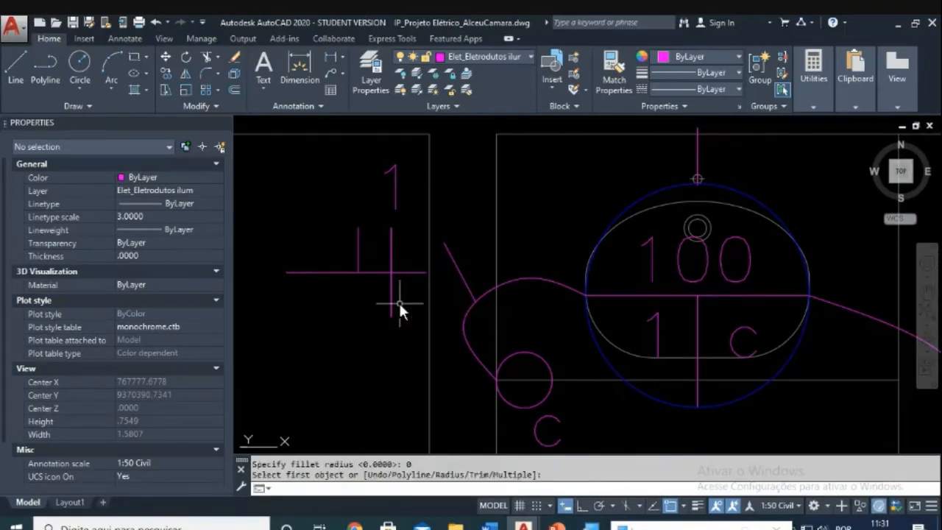
{"action": "key", "text": "Return"}
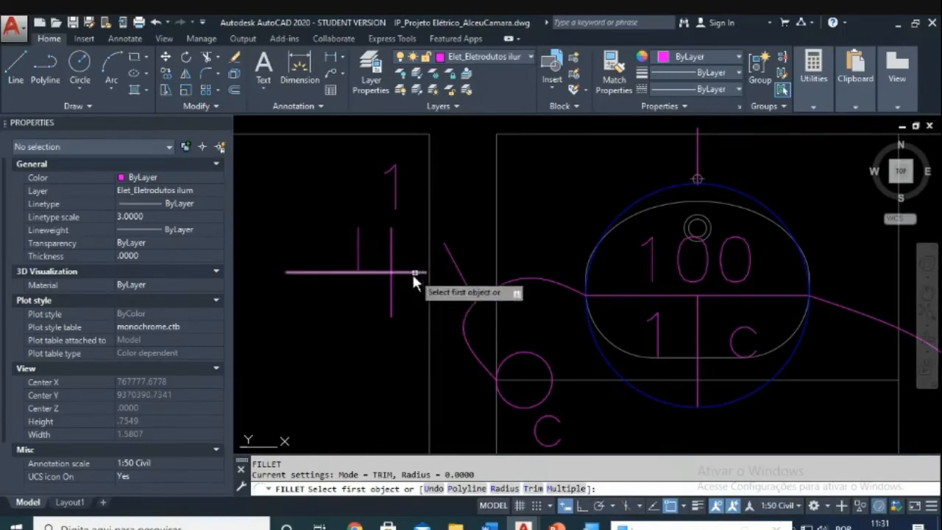
{"action": "key", "text": "Escape"}
Step: Fillet the horizontal conduit line to the diagonal conduit segment at a sharp corner
{"action": "type", "text": "f"}
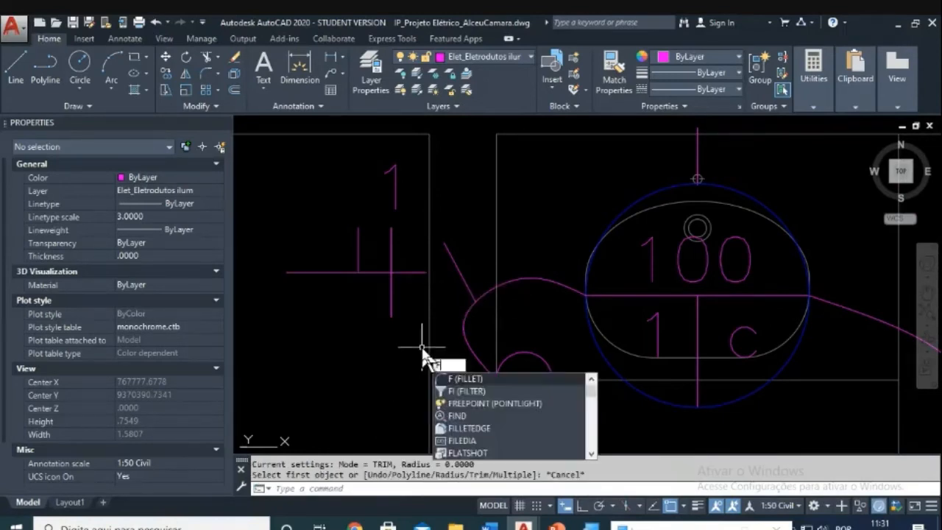
{"action": "key", "text": "Return"}
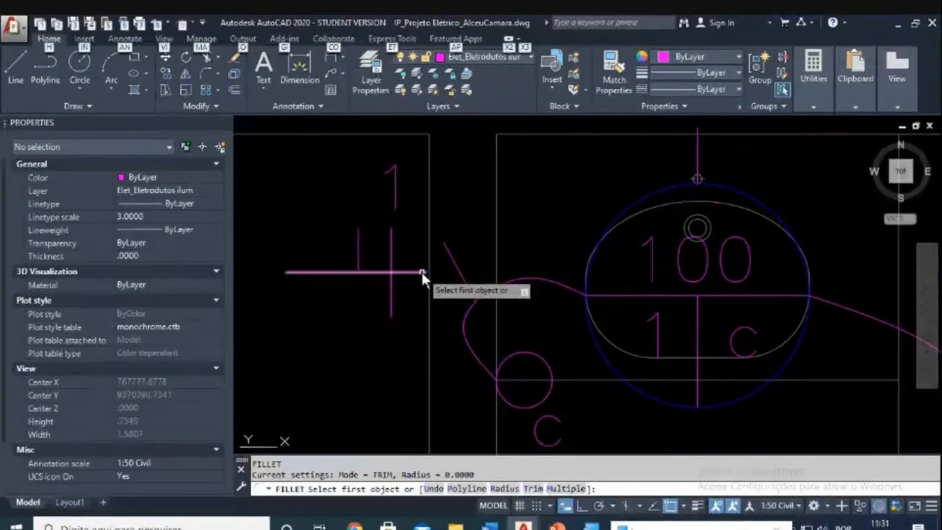
{"action": "left_click", "coordinate": [422, 272]}
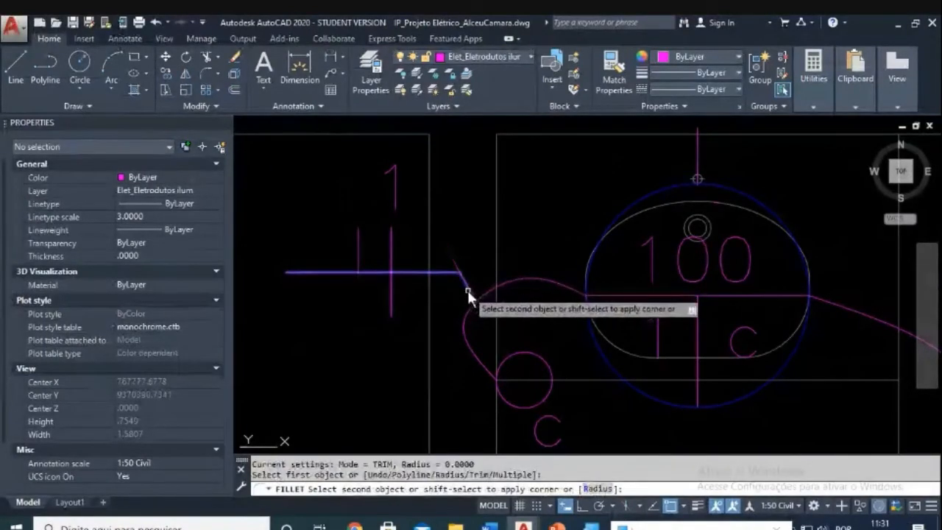
{"action": "left_click", "coordinate": [465, 290]}
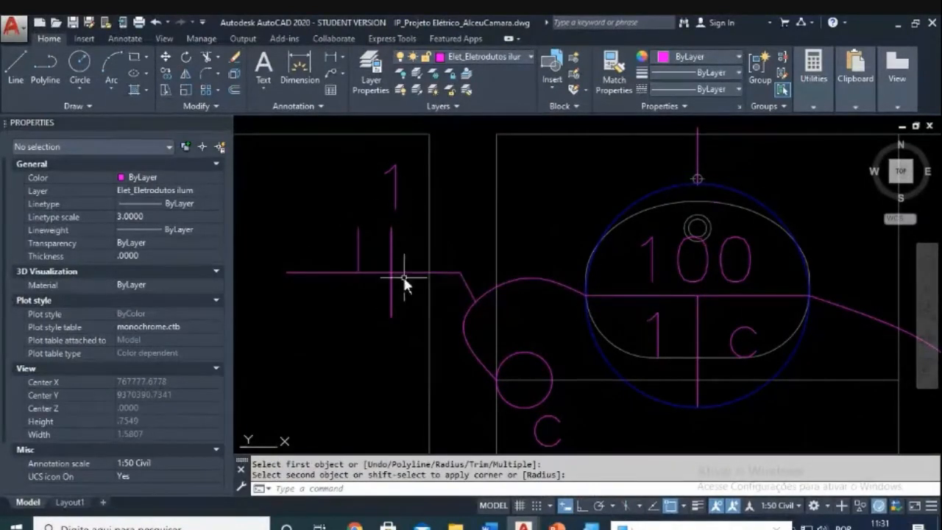
{"action": "scroll", "coordinate": [421, 274], "scroll_direction": "down", "scroll_amount": 2}
{"action": "key", "text": "Escape"}
{"action": "key", "text": "Escape"}
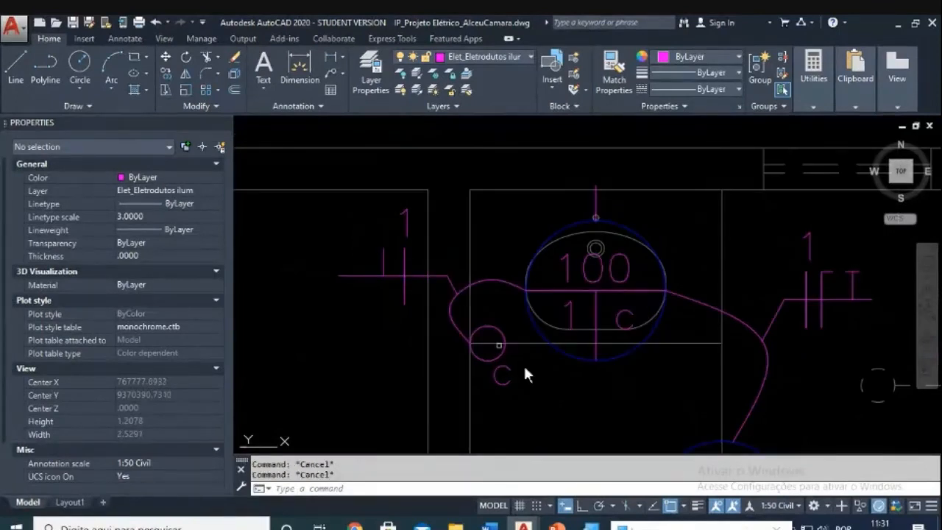
Step: Copy the switch's 'c' label to sit beside the '1' above the tick marks
{"action": "type", "text": "co"}
{"action": "key", "text": "Return"}
{"action": "left_click", "coordinate": [500, 379]}
{"action": "key", "text": "Return"}
{"action": "left_click", "coordinate": [513, 406]}
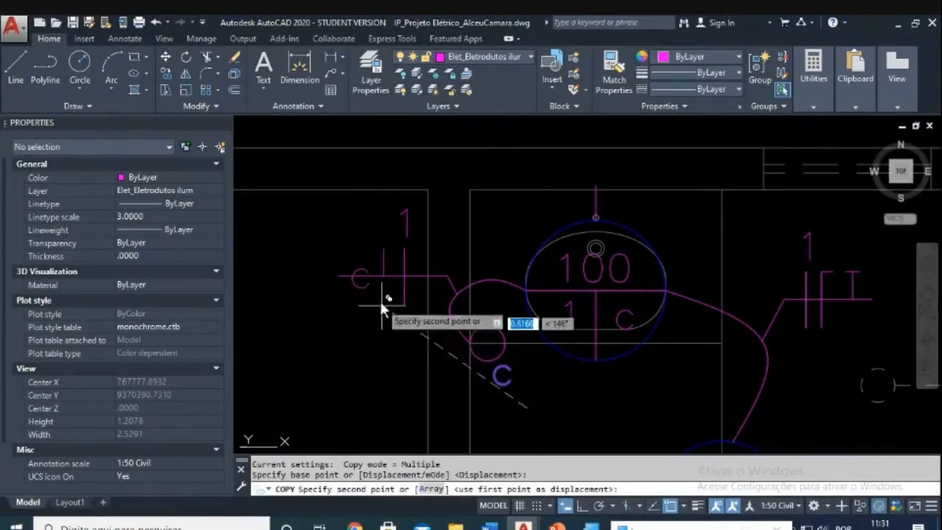
{"action": "left_click", "coordinate": [359, 230]}
{"action": "key", "text": "Escape"}
Step: Start moving the copied 'c', then abandon the move, leaving it in place
{"action": "type", "text": "m"}
{"action": "key", "text": "Return"}
{"action": "left_click", "coordinate": [366, 225]}
{"action": "left_click", "coordinate": [316, 257]}
{"action": "key", "text": "Return"}
{"action": "left_click", "coordinate": [317, 347]}
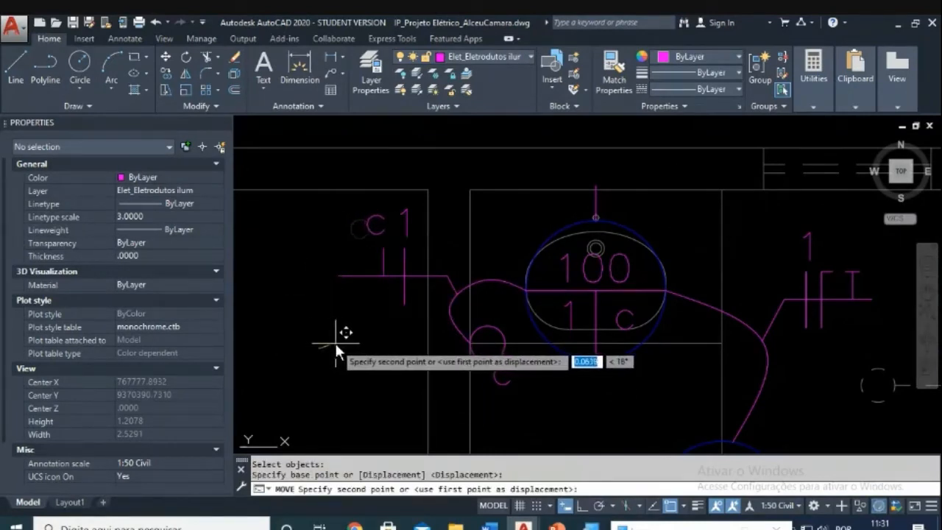
{"action": "key", "text": "Escape"}
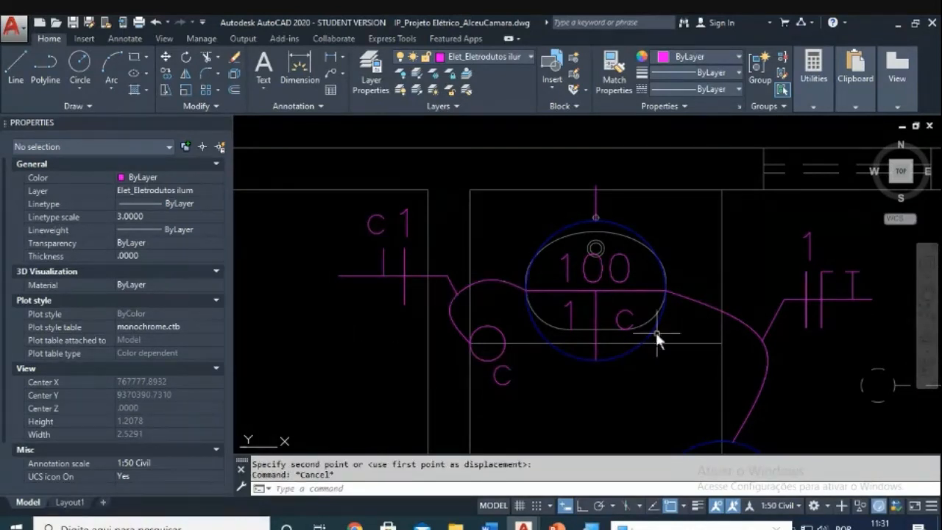
{"action": "scroll", "coordinate": [653, 316], "scroll_direction": "down", "scroll_amount": 5}
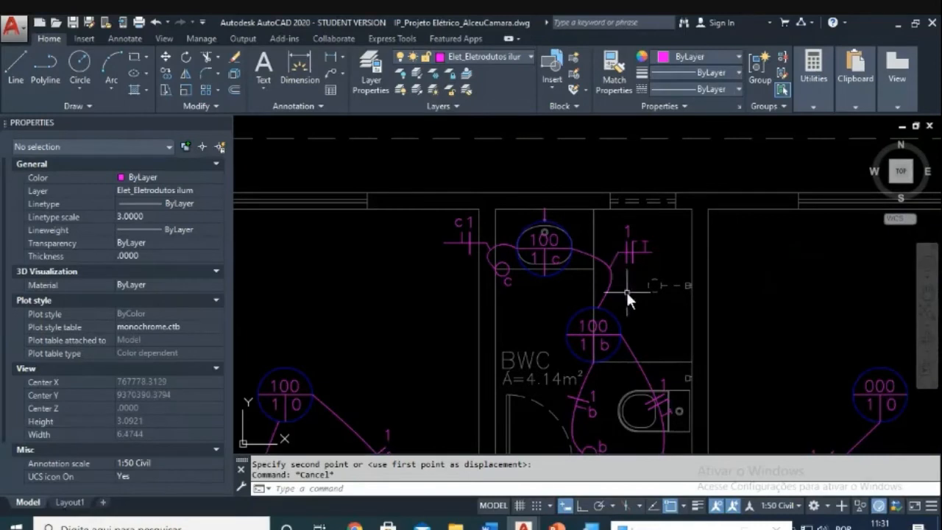
Step: Pan to the Dormitório 2 light and edit the lower-right '0' of its 000 tag
{"action": "middle_click_drag", "start_coordinate": [582, 247], "coordinate": [550, 223]}
{"action": "middle_click_drag", "start_coordinate": [514, 375], "coordinate": [506, 361]}
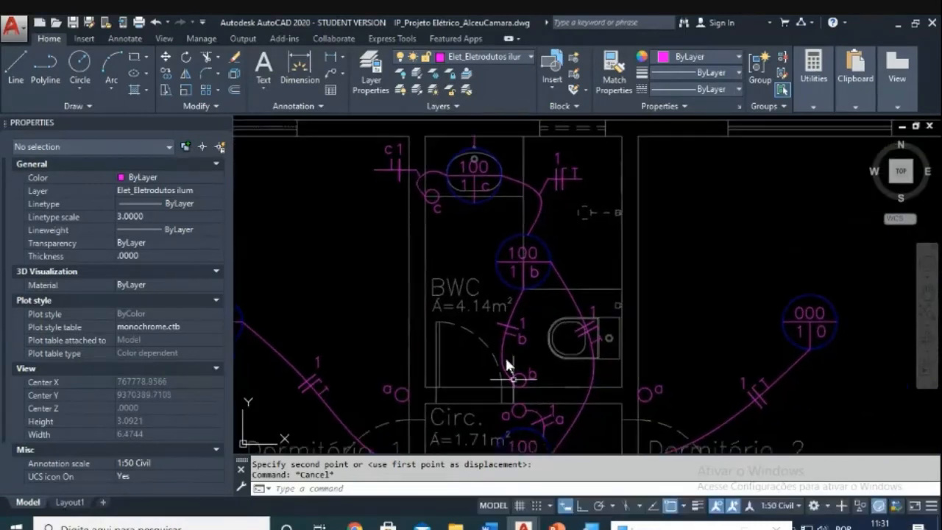
{"action": "mouse_move", "coordinate": [509, 298]}
{"action": "middle_mouse_down"}
{"action": "mouse_move", "coordinate": [528, 252]}
{"action": "mouse_move", "coordinate": [566, 254]}
{"action": "middle_mouse_up"}
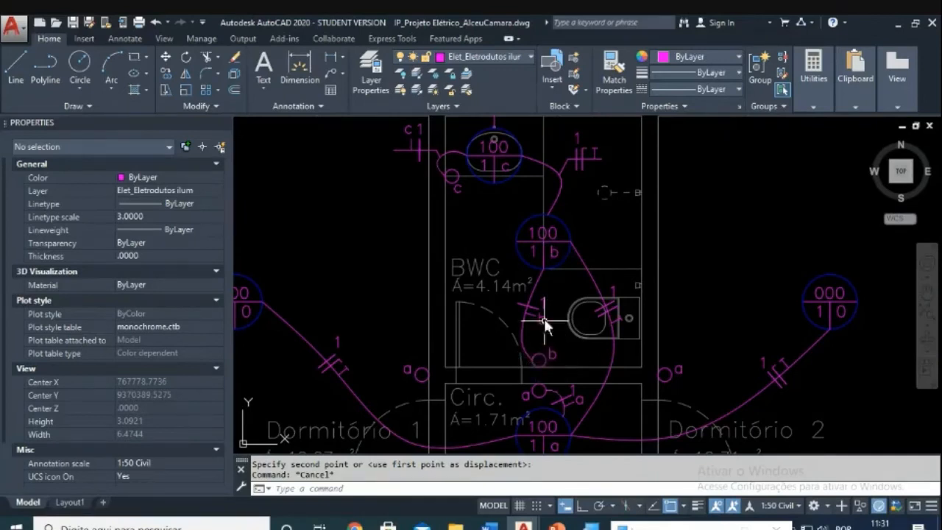
{"action": "middle_click_drag", "start_coordinate": [519, 207], "coordinate": [535, 256]}
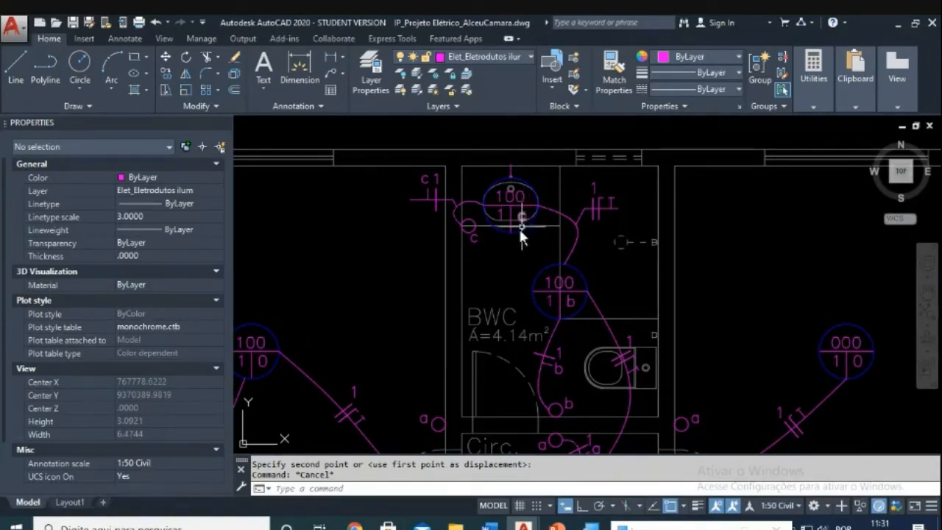
{"action": "scroll", "coordinate": [480, 225], "scroll_direction": "down", "scroll_amount": 3}
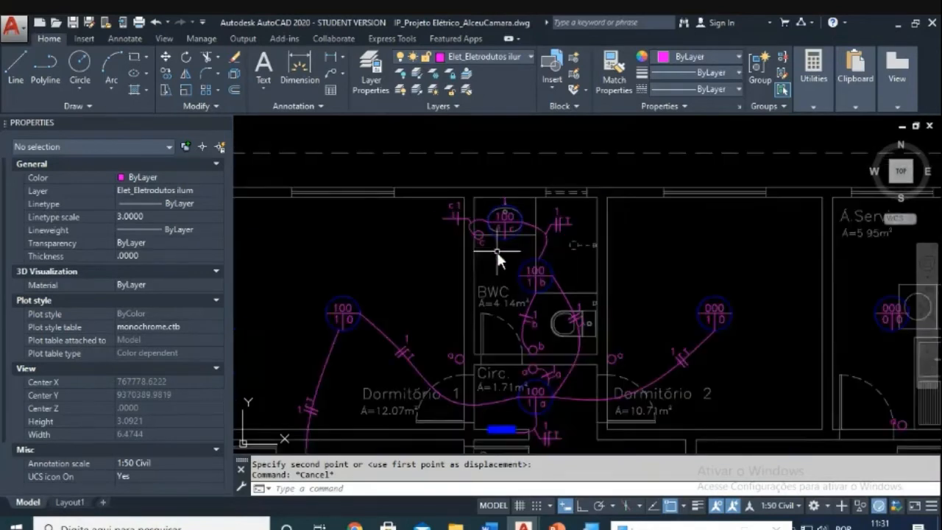
{"action": "mouse_move", "coordinate": [469, 210]}
{"action": "middle_mouse_down"}
{"action": "mouse_move", "coordinate": [558, 253]}
{"action": "mouse_move", "coordinate": [578, 240]}
{"action": "middle_mouse_up"}
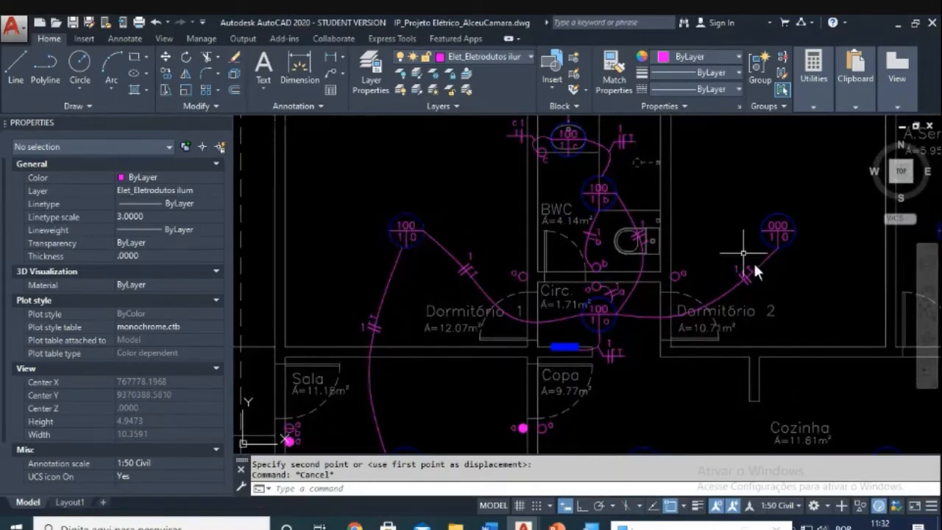
{"action": "middle_click_drag", "start_coordinate": [757, 311], "coordinate": [589, 350]}
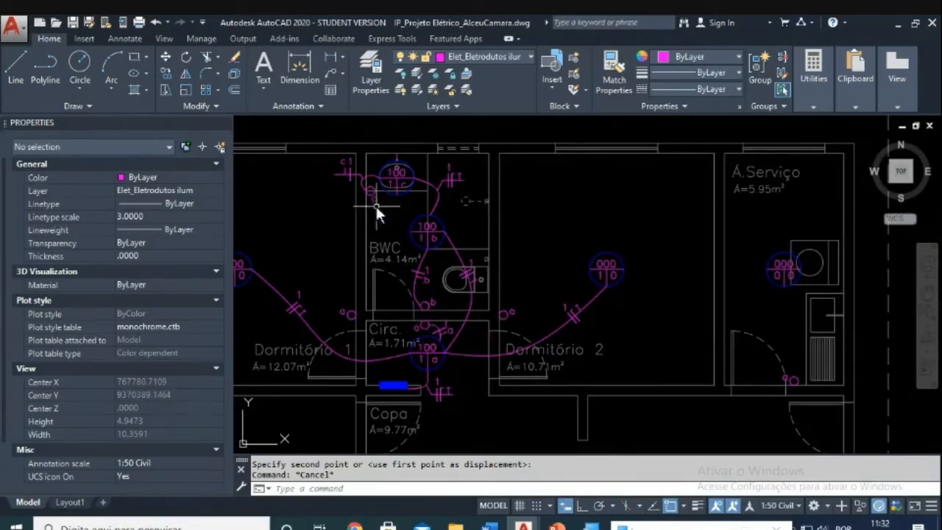
{"action": "scroll", "coordinate": [594, 310], "scroll_direction": "up", "scroll_amount": 3}
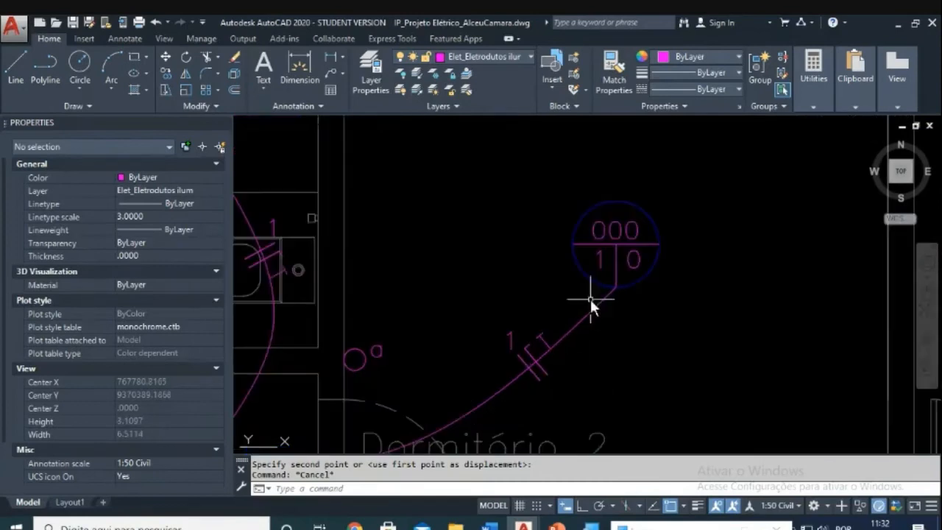
{"action": "key", "text": "Escape"}
{"action": "double_click", "coordinate": [639, 263]}
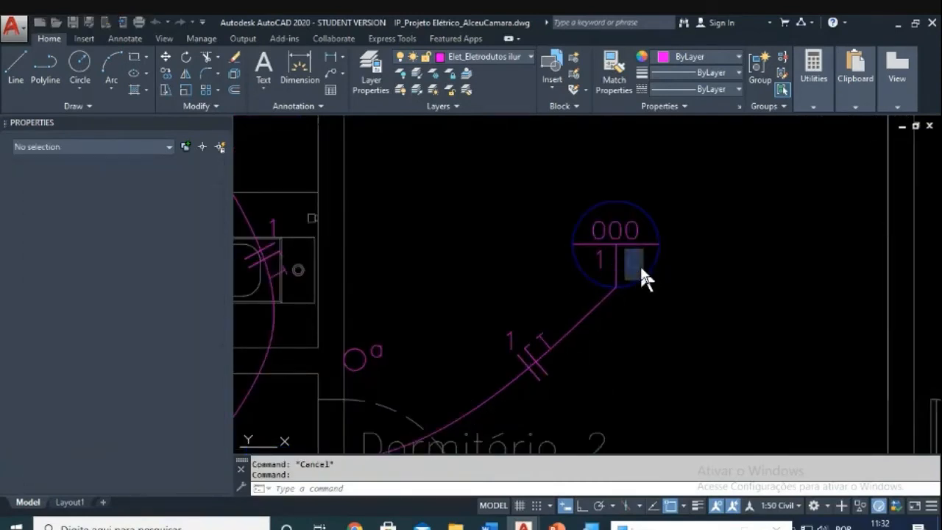
Step: Replace the light tag's '0' with 'd' and relabel the door switch from 'a' to 'd'
{"action": "type", "text": "d"}
{"action": "key", "text": "Return"}
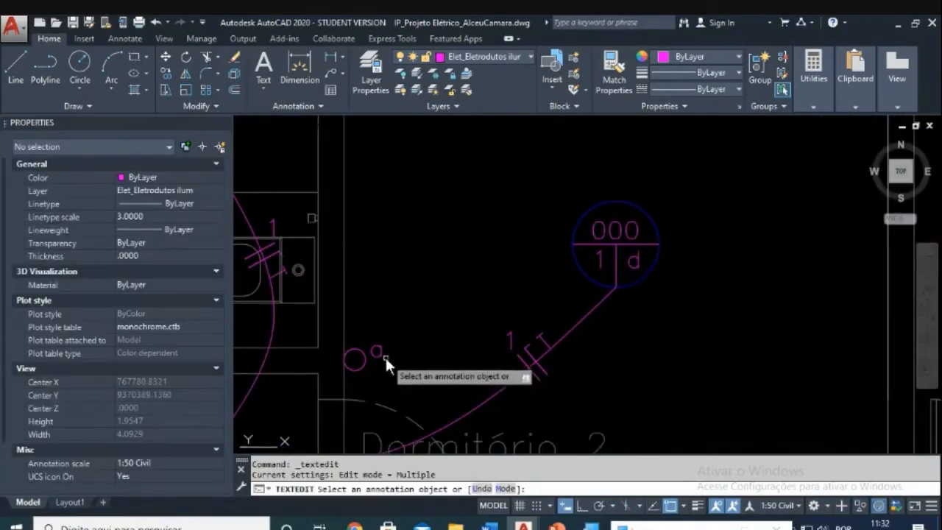
{"action": "left_click", "coordinate": [381, 353]}
{"action": "type", "text": "d"}
{"action": "key", "text": "Return"}
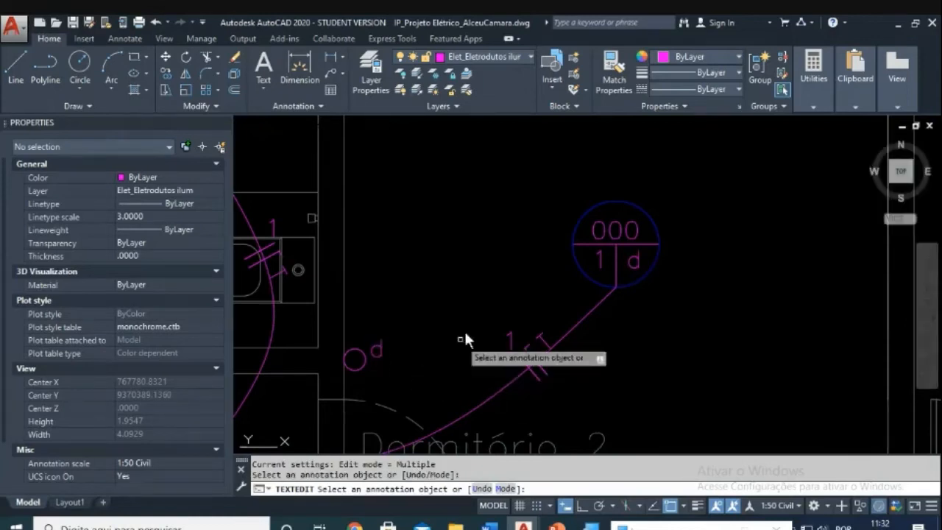
{"action": "scroll", "coordinate": [463, 331], "scroll_direction": "down", "scroll_amount": 3}
{"action": "scroll", "coordinate": [445, 310], "scroll_direction": "up", "scroll_amount": 1}
{"action": "key", "text": "Escape"}
{"action": "key", "text": "Escape"}
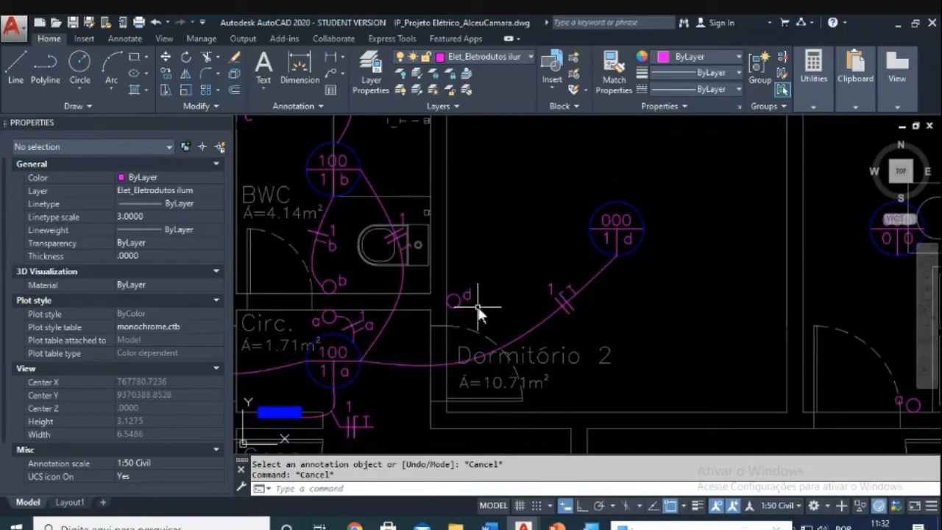
{"action": "key", "text": "Escape"}
Step: Draw a spline conduit looping from the Dormitório 2 light 000/1d to the d switch
{"action": "type", "text": "spl"}
{"action": "key", "text": "Return"}
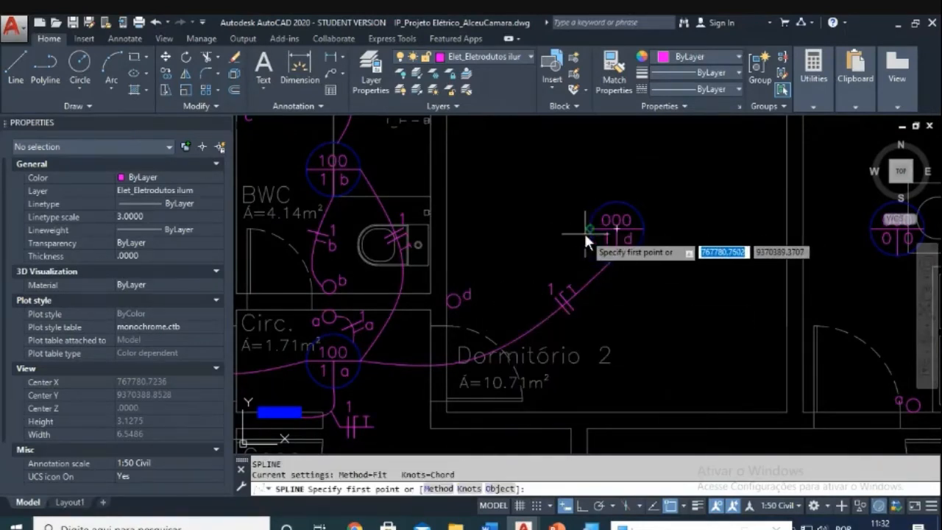
{"action": "left_click", "coordinate": [587, 229]}
{"action": "left_click", "coordinate": [494, 216]}
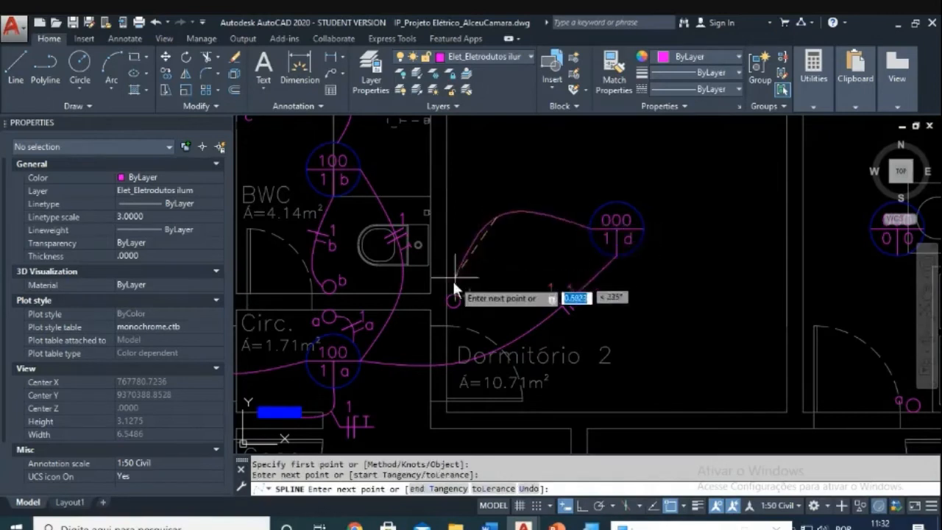
{"action": "scroll", "coordinate": [453, 279], "scroll_direction": "up", "scroll_amount": 2}
{"action": "left_click", "coordinate": [429, 273]}
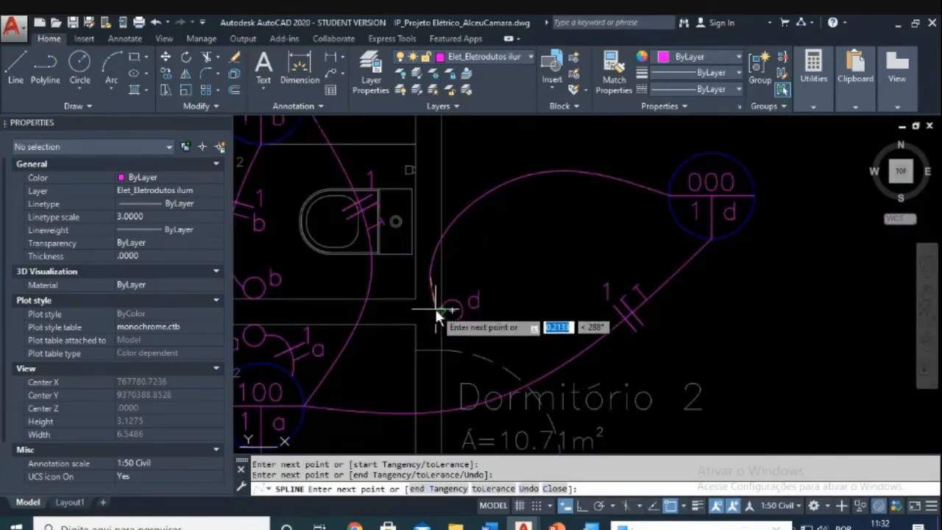
{"action": "left_click", "coordinate": [435, 308]}
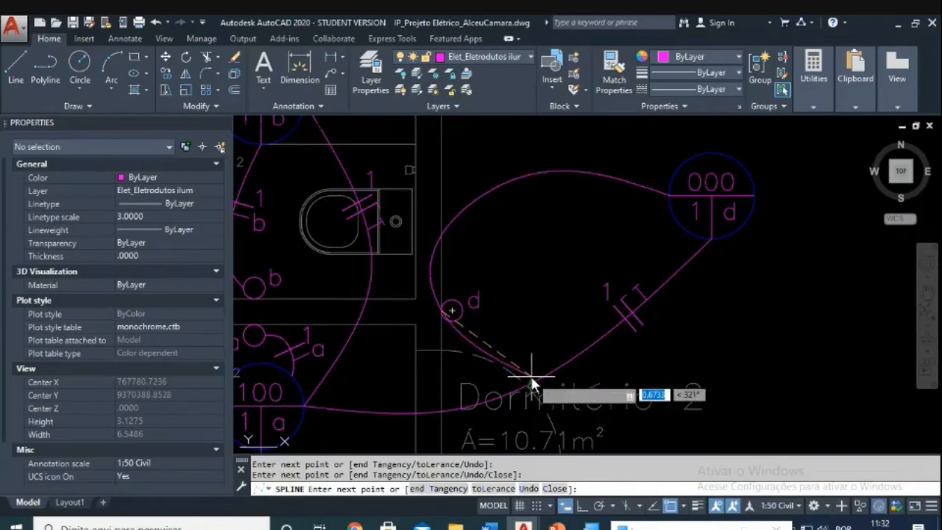
{"action": "key", "text": "Escape"}
{"action": "scroll", "coordinate": [562, 311], "scroll_direction": "down", "scroll_amount": 2}
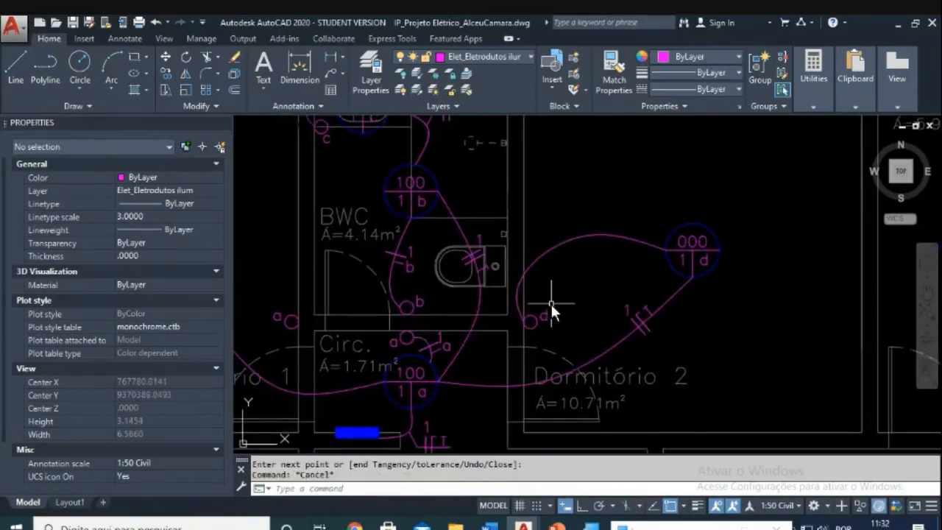
{"action": "key", "text": "Escape"}
{"action": "scroll", "coordinate": [550, 302], "scroll_direction": "down", "scroll_amount": 2}
{"action": "scroll", "coordinate": [567, 265], "scroll_direction": "up", "scroll_amount": 4}
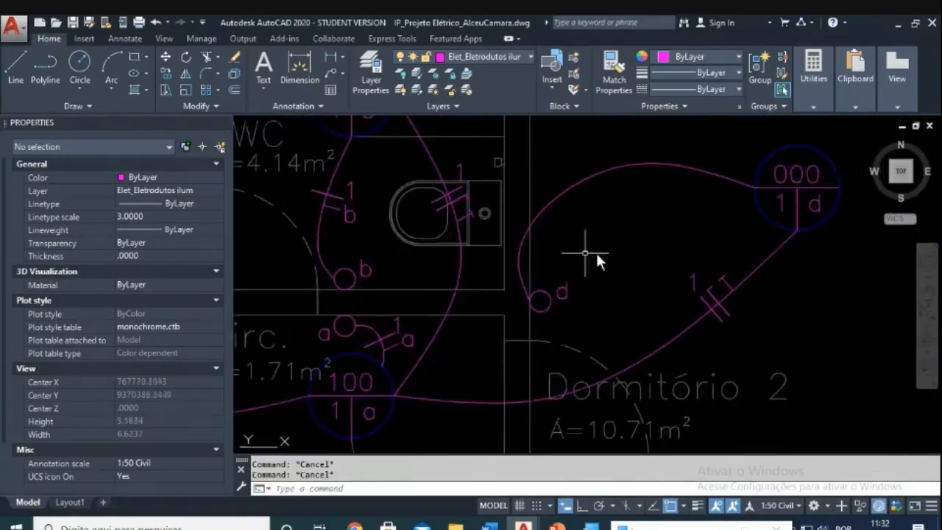
Step: Copy the circuit 1 tick-mark symbol onto the new conduit's upper arc
{"action": "type", "text": "co"}
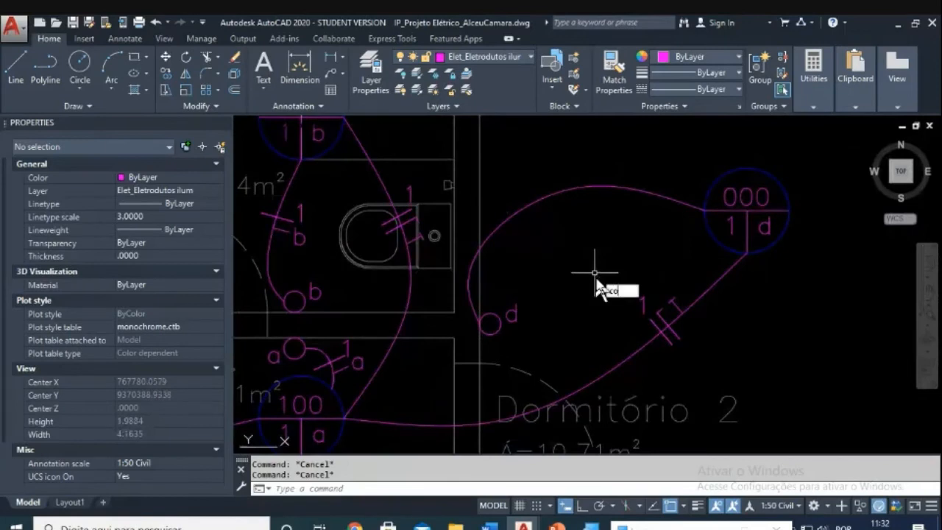
{"action": "key", "text": "Return"}
{"action": "left_click", "coordinate": [591, 248]}
{"action": "left_click", "coordinate": [710, 359]}
{"action": "key", "text": "Return"}
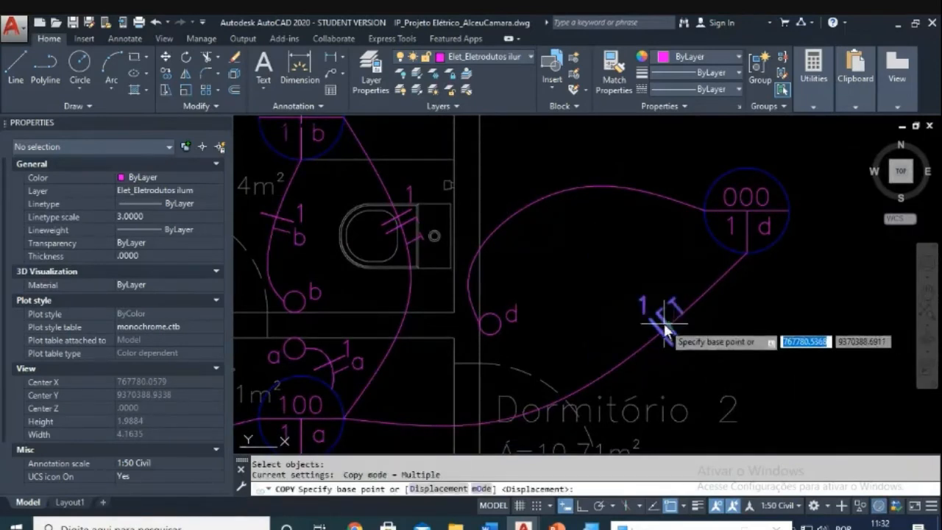
{"action": "left_click", "coordinate": [655, 328]}
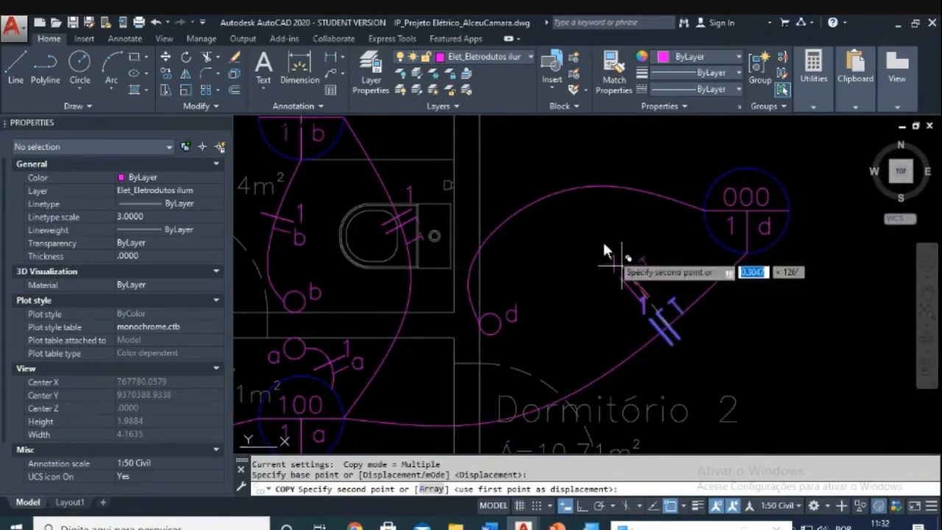
{"action": "left_click", "coordinate": [568, 186]}
{"action": "key", "text": "Escape"}
{"action": "middle_click_drag", "start_coordinate": [574, 183], "coordinate": [589, 249]}
{"action": "key", "text": "Escape"}
{"action": "key", "text": "Escape"}
{"action": "type", "text": "r"}
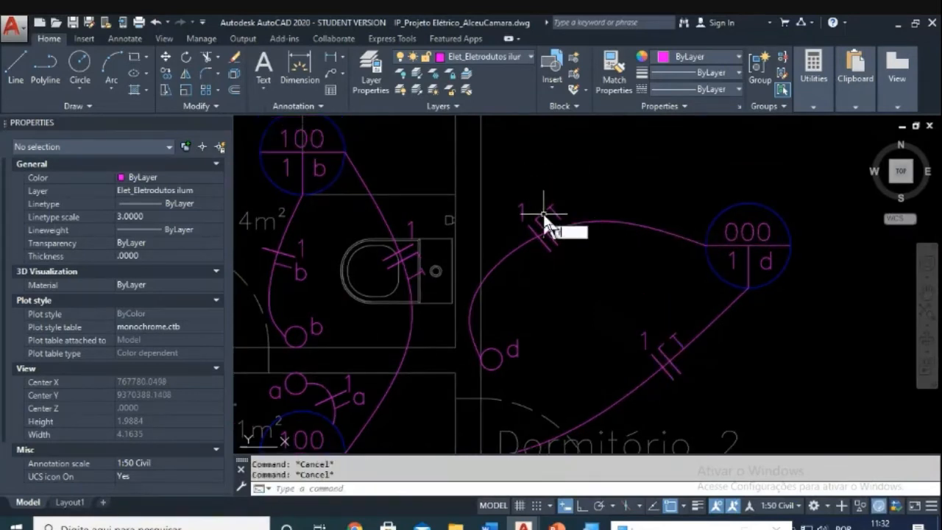
{"action": "key", "text": "Escape"}
{"action": "scroll", "coordinate": [568, 210], "scroll_direction": "up", "scroll_amount": 4}
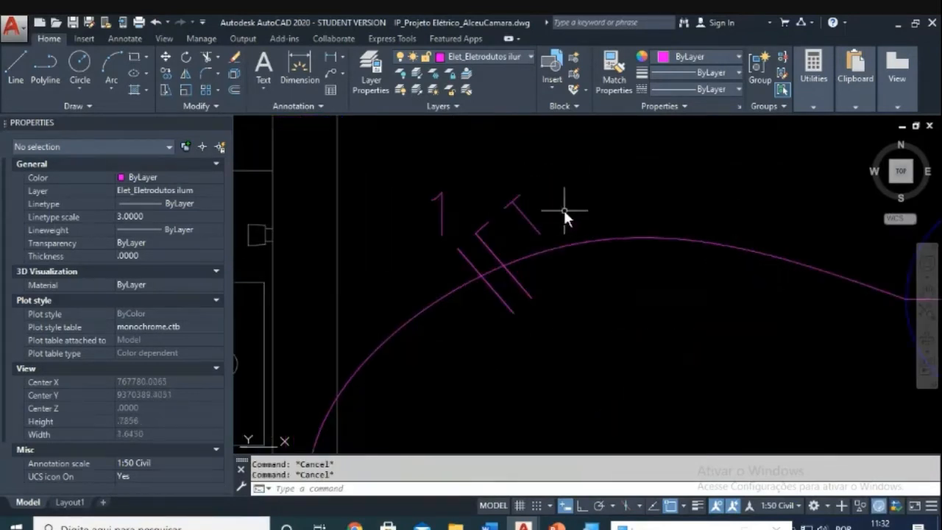
{"action": "scroll", "coordinate": [647, 239], "scroll_direction": "down", "scroll_amount": 8}
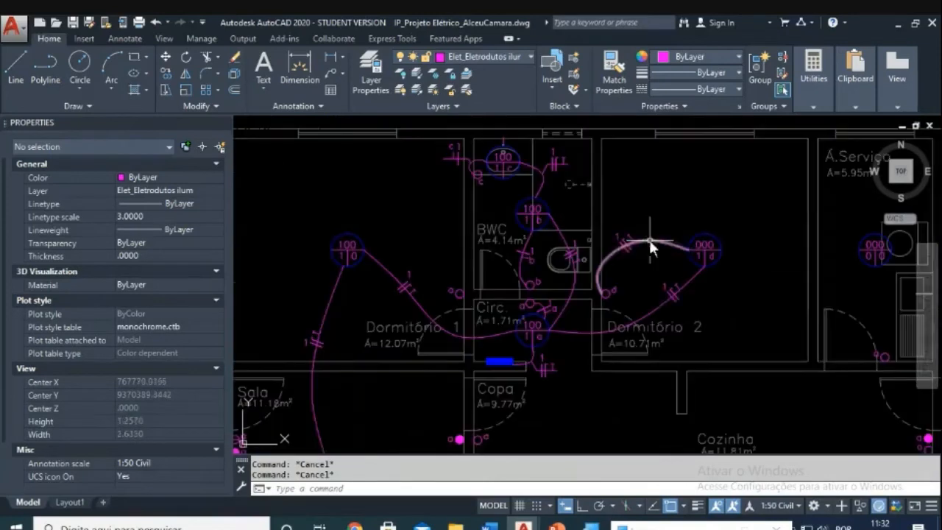
{"action": "scroll", "coordinate": [610, 272], "scroll_direction": "down", "scroll_amount": 4}
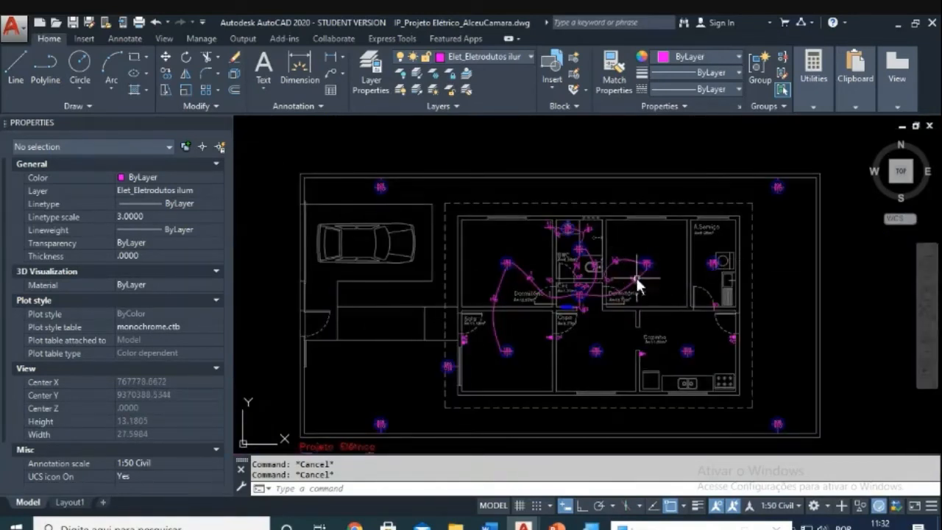
{"action": "scroll", "coordinate": [617, 264], "scroll_direction": "up", "scroll_amount": 4}
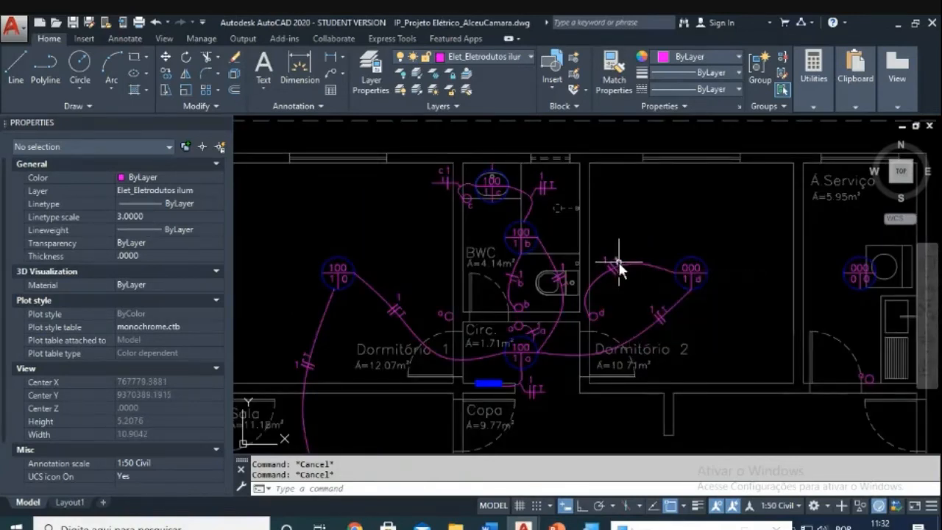
{"action": "scroll", "coordinate": [616, 263], "scroll_direction": "down", "scroll_amount": 4}
{"action": "scroll", "coordinate": [462, 336], "scroll_direction": "up", "scroll_amount": 8}
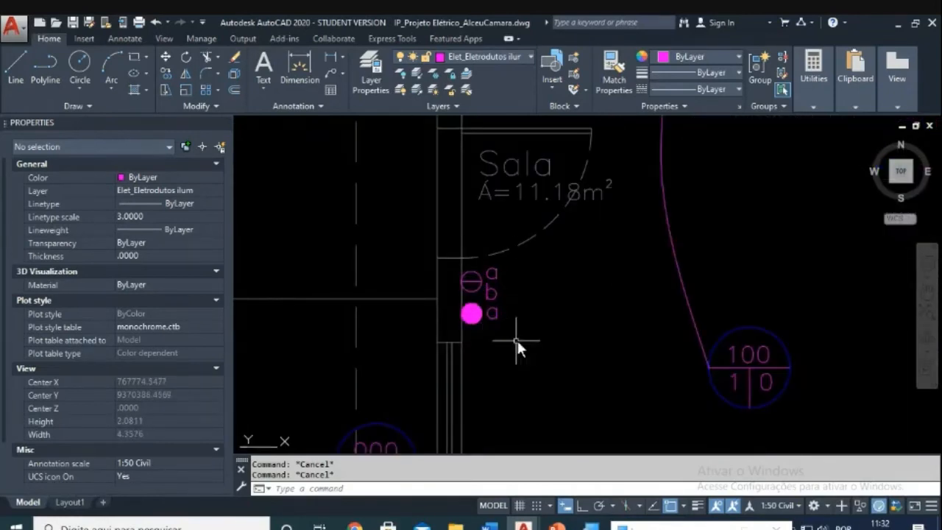
{"action": "scroll", "coordinate": [837, 298], "scroll_direction": "down", "scroll_amount": 3}
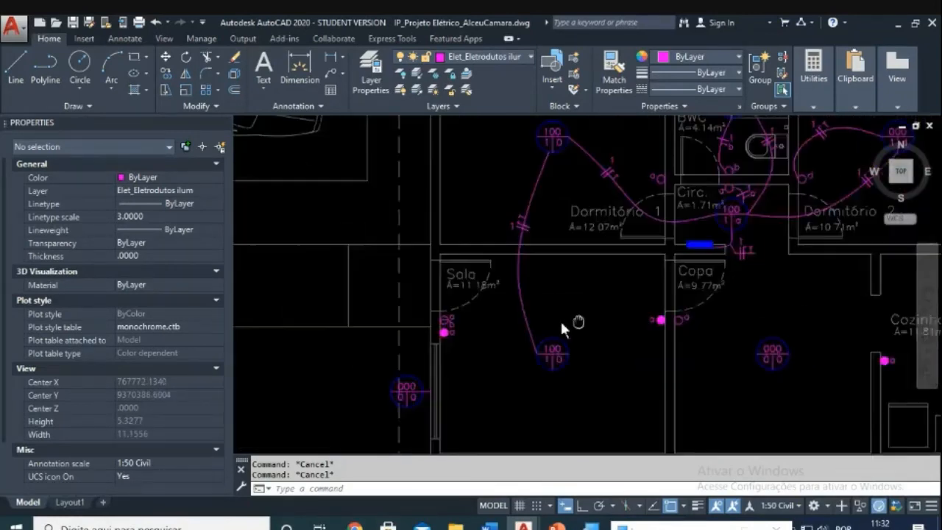
{"action": "middle_click_drag", "start_coordinate": [842, 356], "coordinate": [756, 317]}
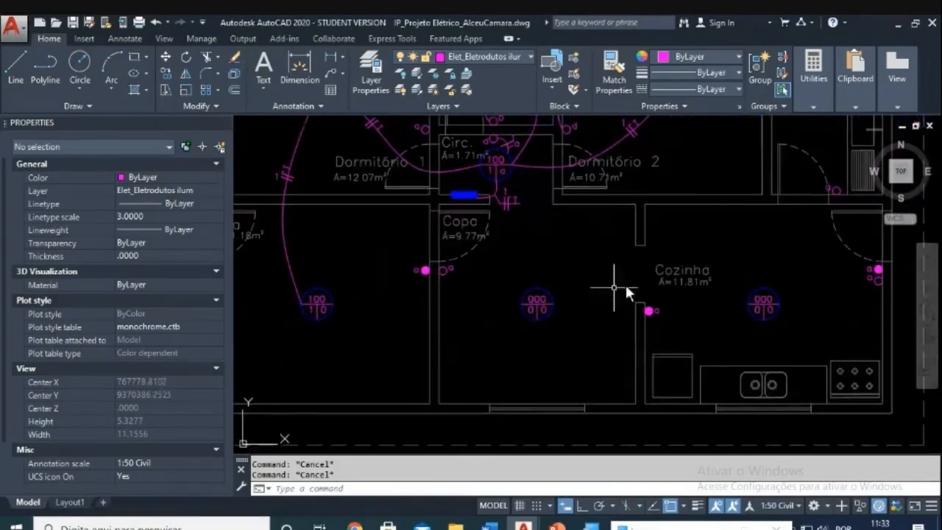
{"action": "scroll", "coordinate": [645, 341], "scroll_direction": "down", "scroll_amount": 1}
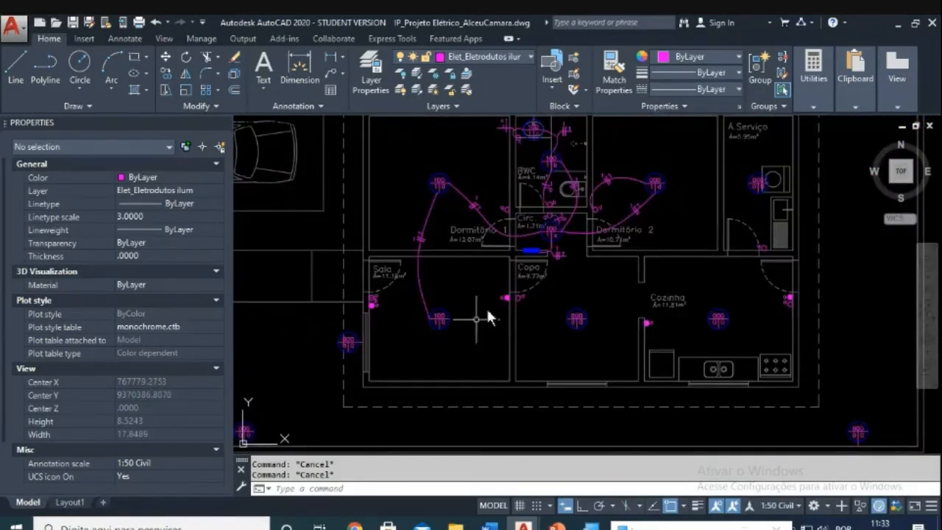
{"action": "scroll", "coordinate": [572, 185], "scroll_direction": "up", "scroll_amount": 2}
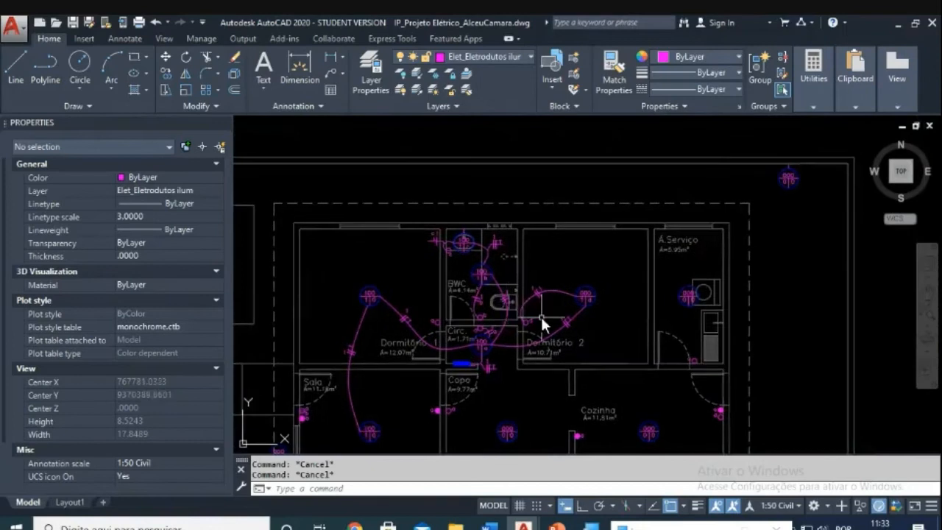
{"action": "scroll", "coordinate": [540, 250], "scroll_direction": "up", "scroll_amount": 3}
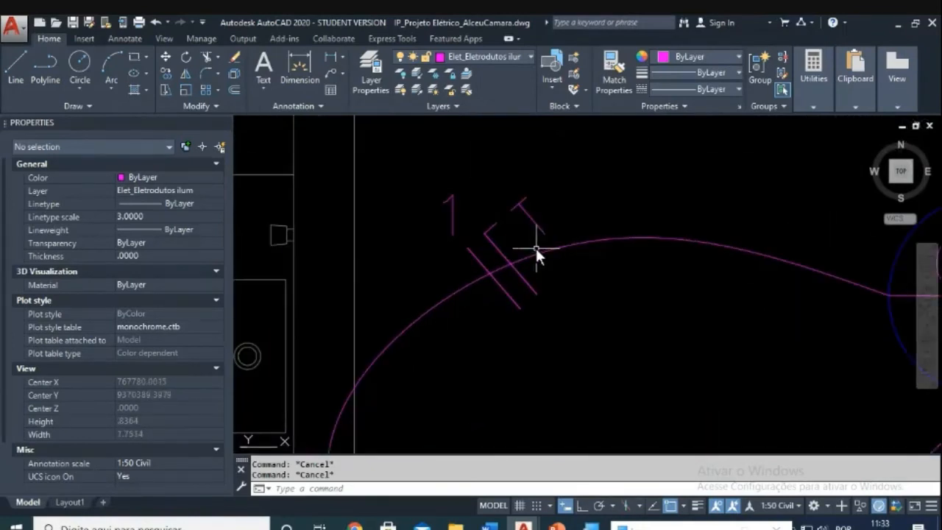
Step: Abandon a rotation attempt and undo the earlier rotation of the tick marks
{"action": "key", "text": "Return"}
{"action": "left_click", "coordinate": [420, 154]}
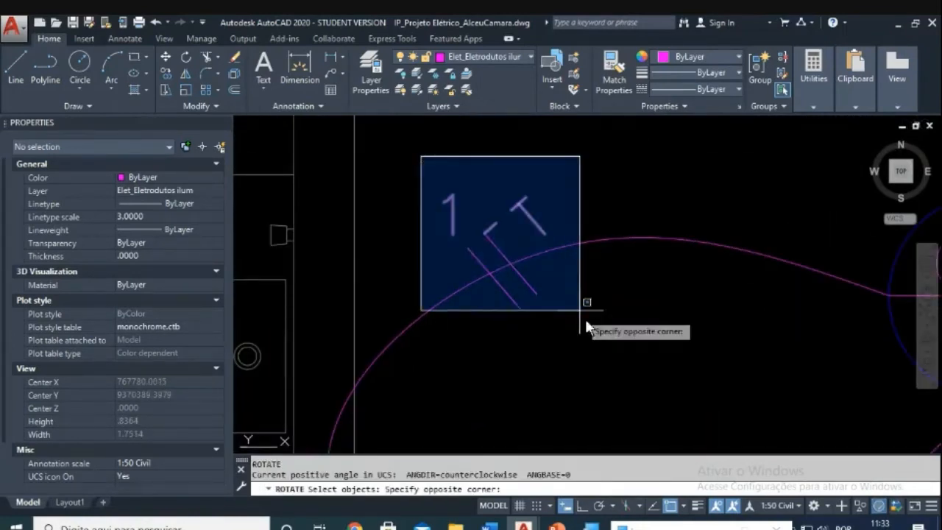
{"action": "left_click", "coordinate": [585, 319]}
{"action": "key", "text": "Return"}
{"action": "left_click", "coordinate": [510, 265]}
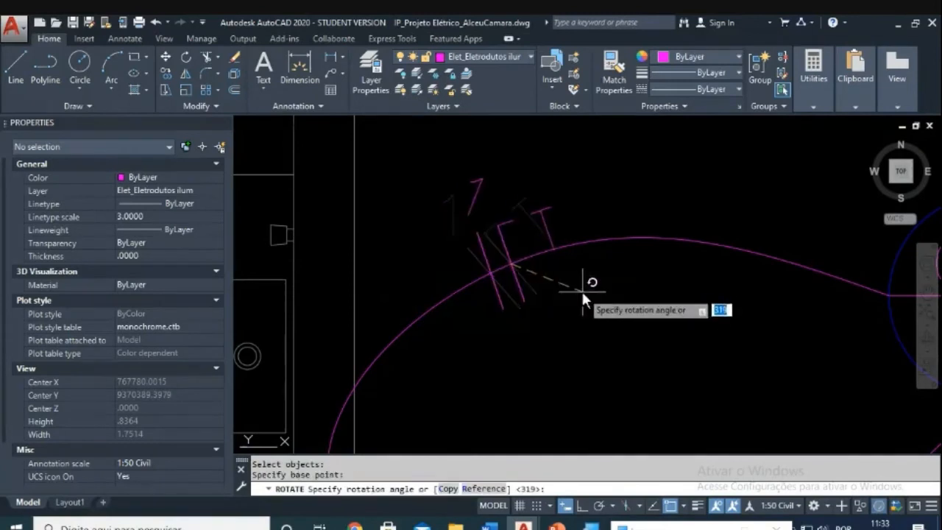
{"action": "key", "text": "Escape"}
{"action": "scroll", "coordinate": [501, 211], "scroll_direction": "down", "scroll_amount": 10}
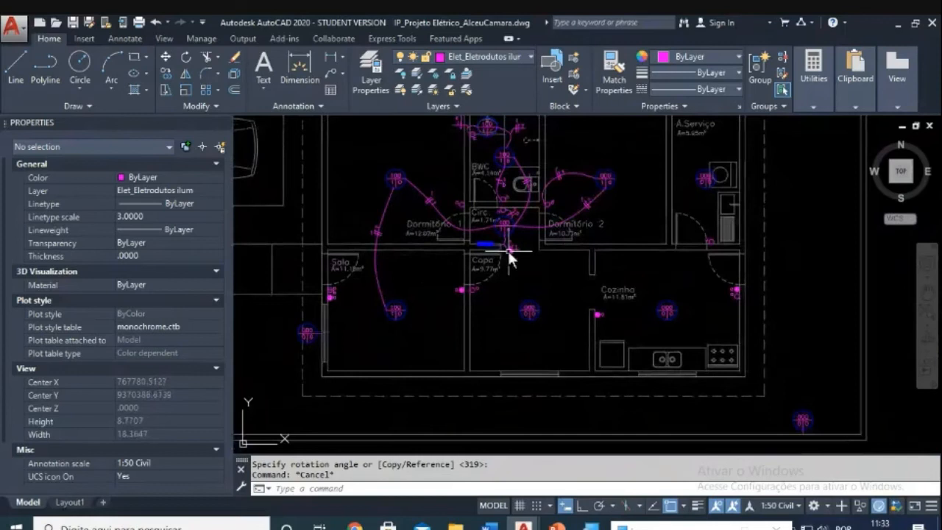
{"action": "scroll", "coordinate": [514, 293], "scroll_direction": "down", "scroll_amount": 5}
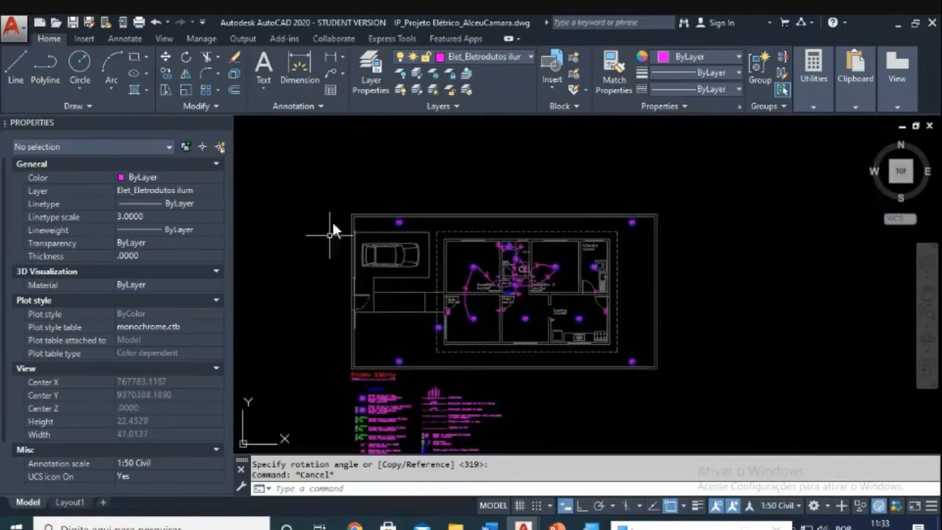
{"action": "scroll", "coordinate": [503, 284], "scroll_direction": "up", "scroll_amount": 8}
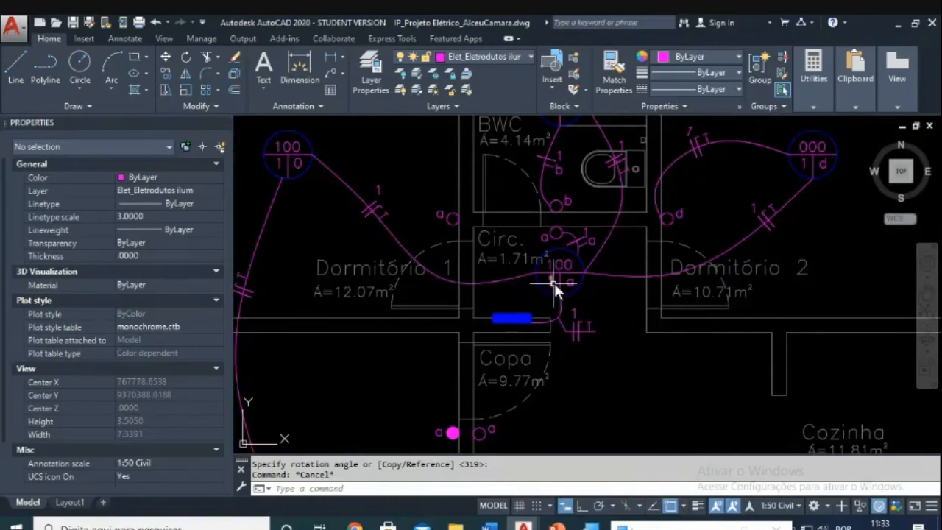
{"action": "middle_click_drag", "start_coordinate": [554, 283], "coordinate": [473, 370]}
{"action": "scroll", "coordinate": [635, 214], "scroll_direction": "up", "scroll_amount": 4}
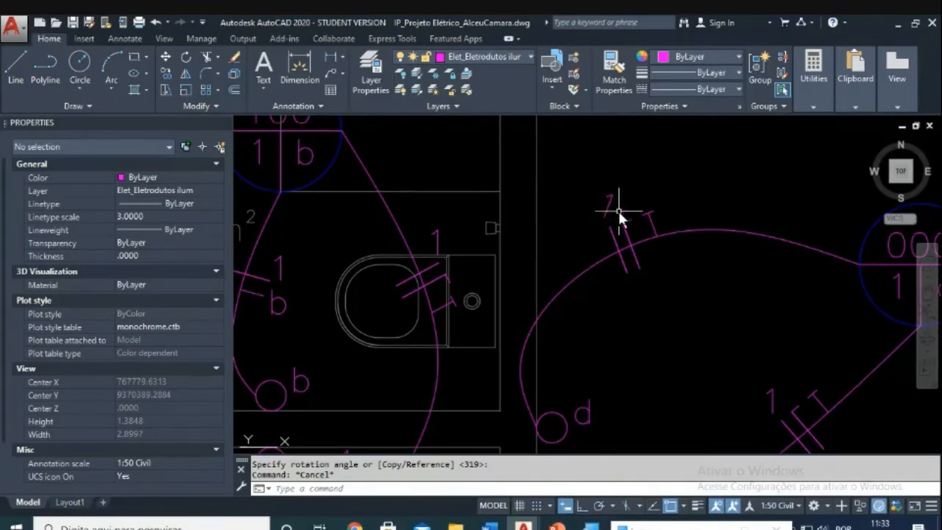
{"action": "scroll", "coordinate": [616, 206], "scroll_direction": "up", "scroll_amount": 2}
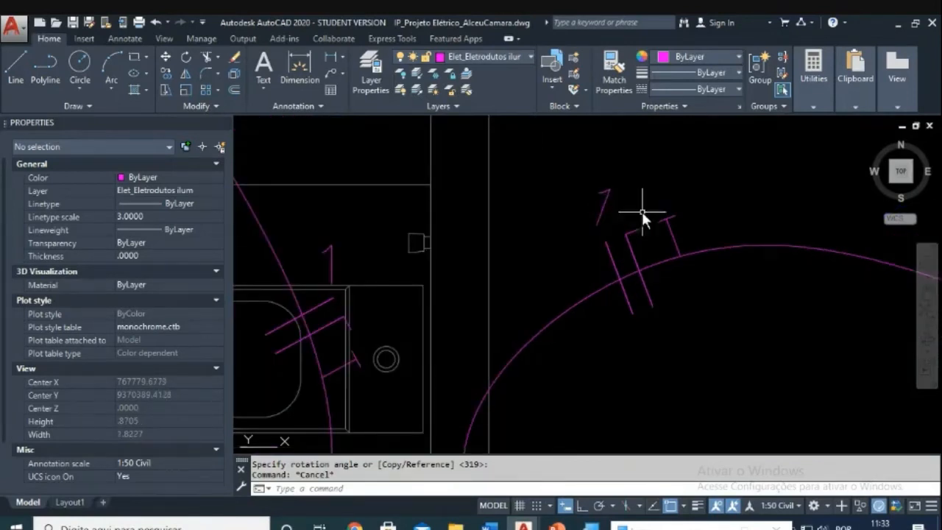
{"action": "key", "text": "ctrl+z"}
{"action": "key", "text": "ctrl+z"}
{"action": "key", "text": "Escape"}
{"action": "key", "text": "Escape"}
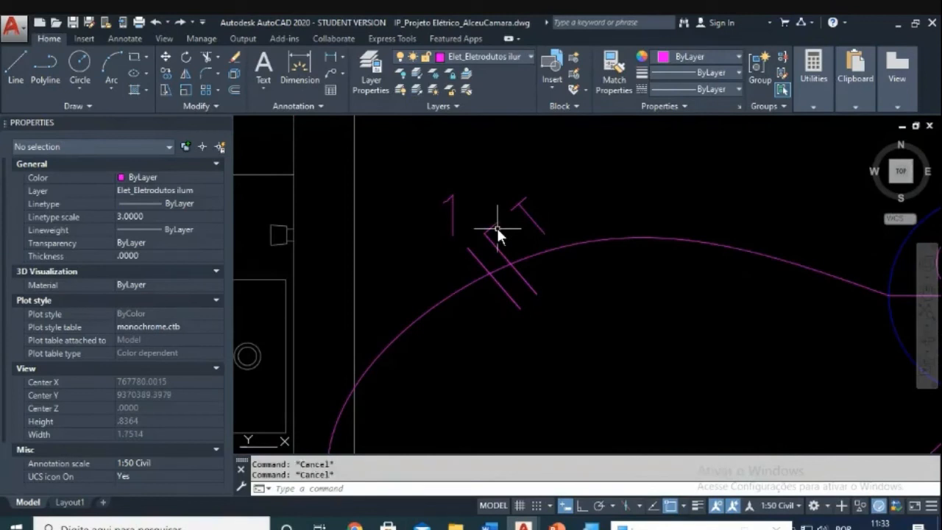
Step: Rotate the seven tick-mark objects about the conduit so they cross the curve
{"action": "type", "text": "ro"}
{"action": "key", "text": "Return"}
{"action": "left_click", "coordinate": [454, 156]}
{"action": "left_click", "coordinate": [589, 340]}
{"action": "key", "text": "Return"}
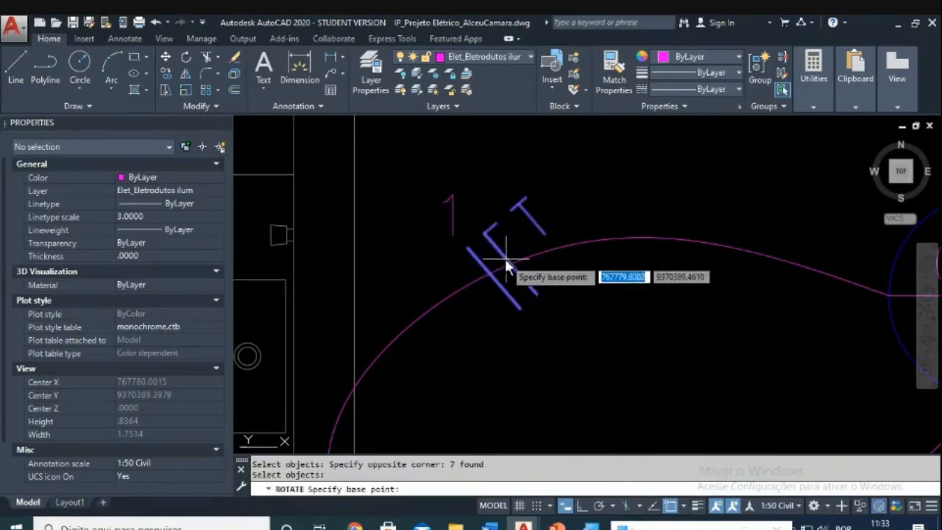
{"action": "left_click", "coordinate": [512, 264]}
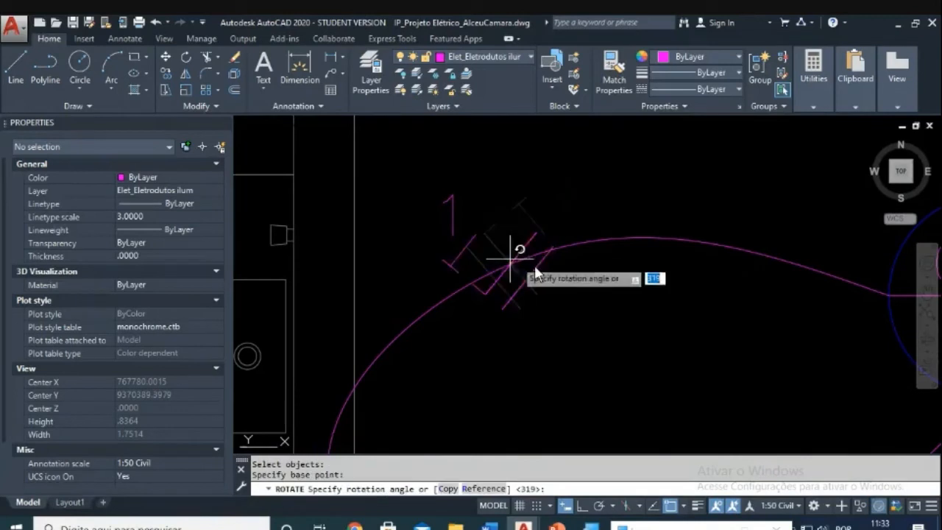
{"action": "left_click", "coordinate": [604, 294]}
{"action": "key", "text": "Escape"}
{"action": "scroll", "coordinate": [604, 293], "scroll_direction": "down", "scroll_amount": 5}
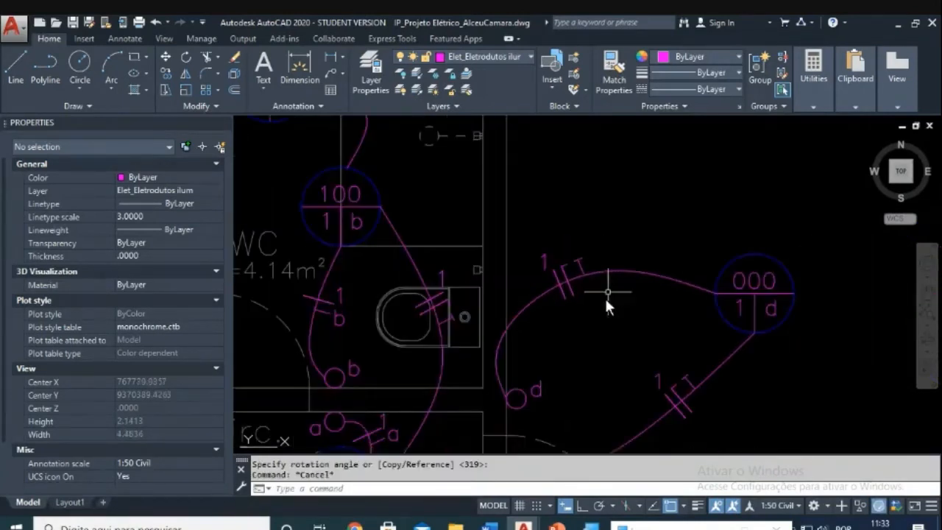
{"action": "scroll", "coordinate": [542, 325], "scroll_direction": "up", "scroll_amount": 7}
{"action": "key", "text": "Escape"}
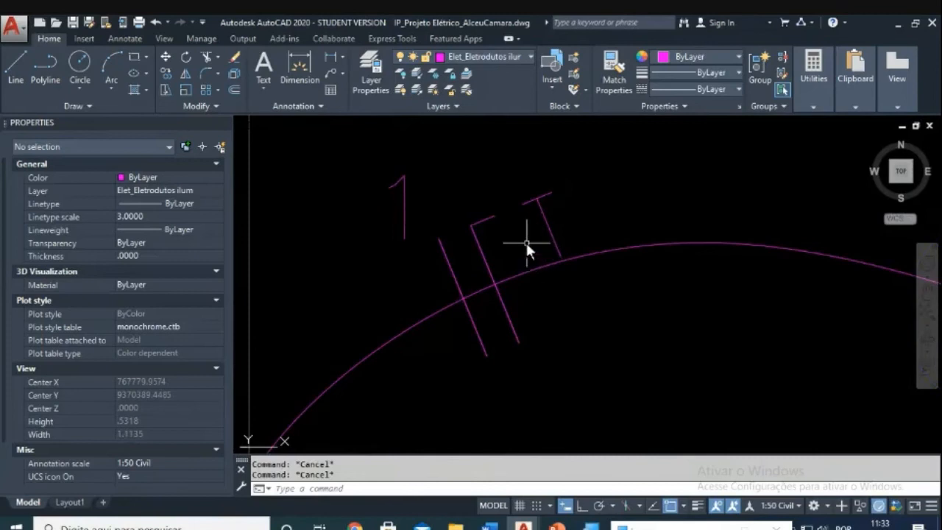
Step: Erase the extra slash from the tick-mark symbol
{"action": "type", "text": "e"}
{"action": "key", "text": "Return"}
{"action": "left_click", "coordinate": [516, 237]}
{"action": "left_click", "coordinate": [482, 203]}
{"action": "key", "text": "Escape"}
{"action": "key", "text": "Escape"}
{"action": "type", "text": "e"}
{"action": "key", "text": "Return"}
{"action": "left_click", "coordinate": [531, 187]}
{"action": "left_click", "coordinate": [498, 234]}
{"action": "key", "text": "Return"}
Step: Move the right slash so its end sits on the conduit arc
{"action": "key", "text": "Escape"}
{"action": "key", "text": "Escape"}
{"action": "type", "text": "m"}
{"action": "key", "text": "Return"}
{"action": "left_click", "coordinate": [559, 225]}
{"action": "left_click", "coordinate": [519, 251]}
{"action": "key", "text": "Return"}
{"action": "left_click", "coordinate": [559, 256]}
{"action": "left_click", "coordinate": [493, 284]}
{"action": "key", "text": "Escape"}
{"action": "key", "text": "Escape"}
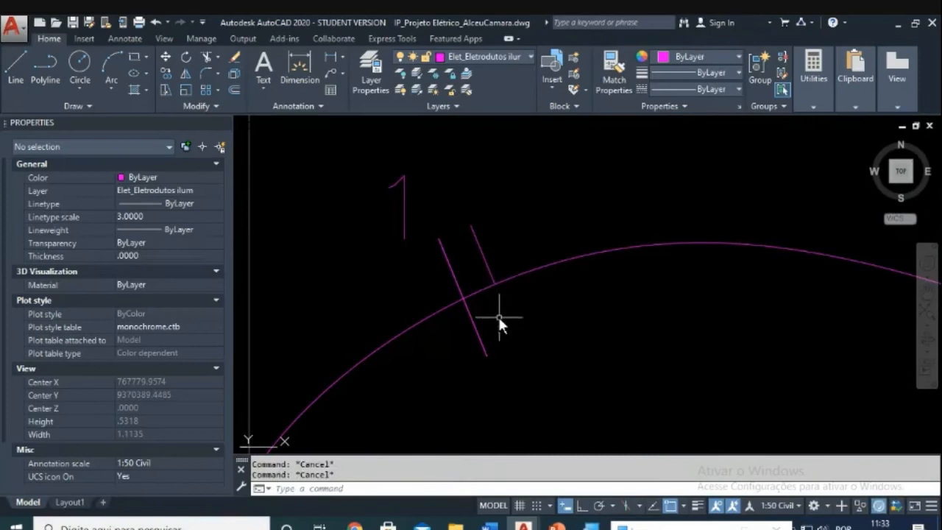
Step: Begin moving the left slash, then cancel that move
{"action": "type", "text": "m"}
{"action": "key", "text": "Return"}
{"action": "left_click", "coordinate": [471, 352]}
{"action": "left_click", "coordinate": [461, 253]}
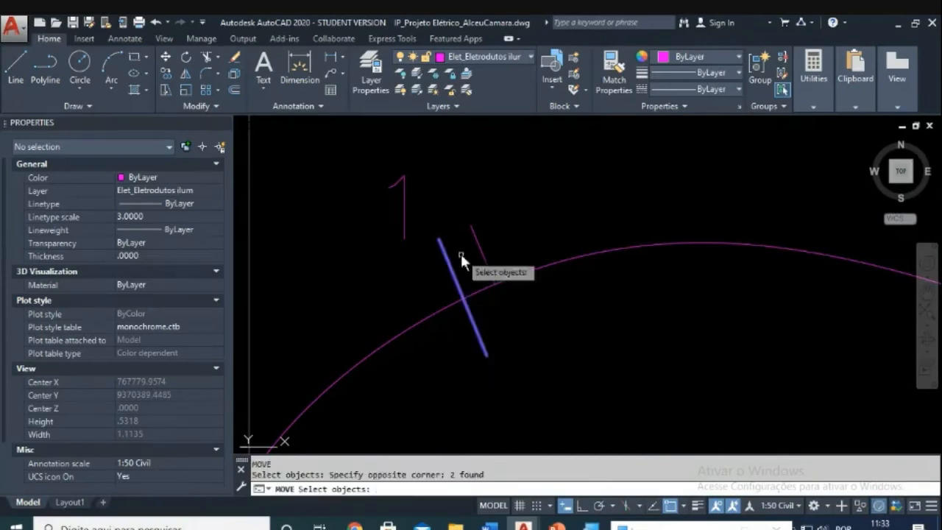
{"action": "key", "text": "Return"}
{"action": "left_click", "coordinate": [459, 277]}
{"action": "key", "text": "Escape"}
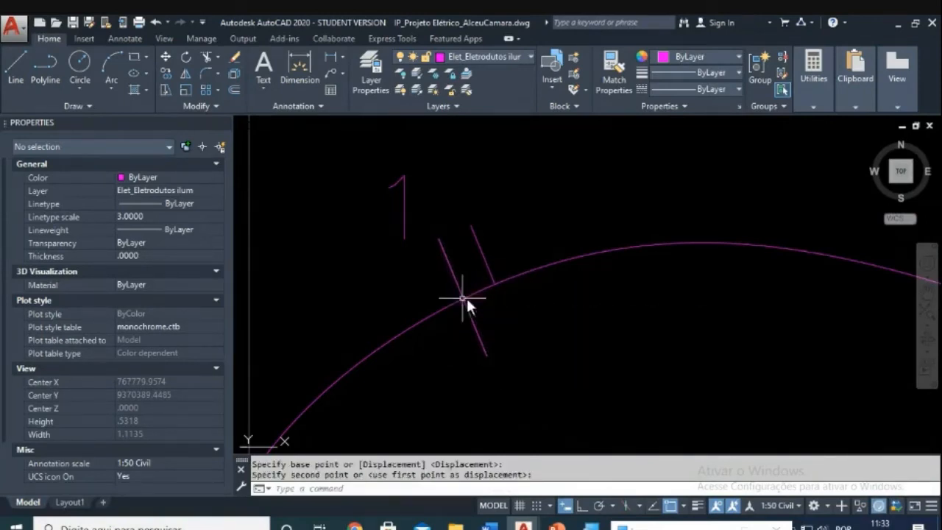
{"action": "key", "text": "Escape"}
Step: Move the 1 label slightly to sit beside the tick marks
{"action": "type", "text": "m"}
{"action": "key", "text": "Return"}
{"action": "left_click", "coordinate": [417, 227]}
{"action": "left_click", "coordinate": [384, 248]}
{"action": "key", "text": "Return"}
{"action": "left_click", "coordinate": [369, 247]}
{"action": "left_click", "coordinate": [375, 246]}
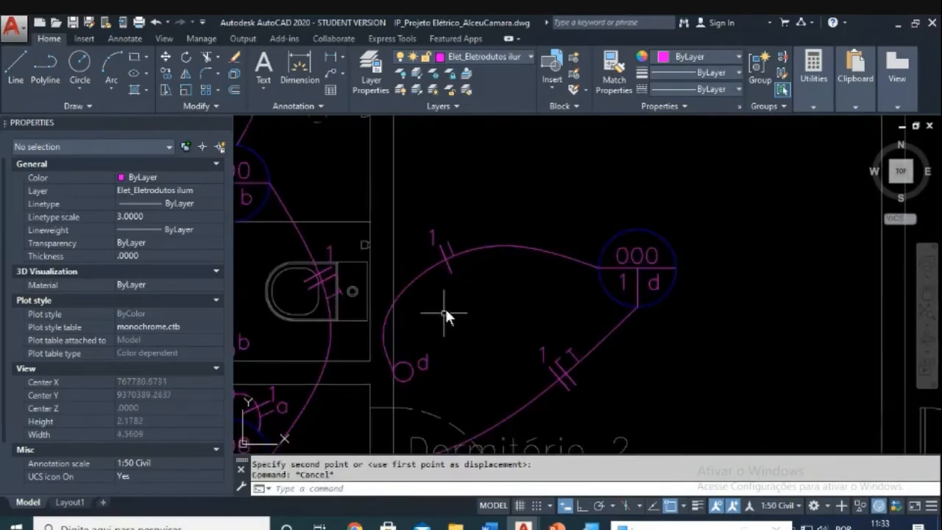
{"action": "middle_click_drag", "start_coordinate": [450, 292], "coordinate": [496, 267]}
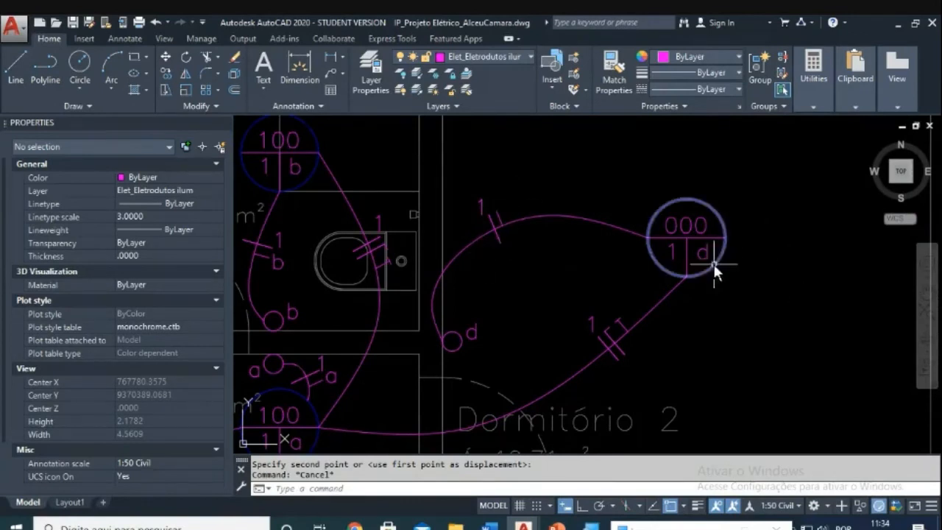
{"action": "key", "text": "Escape"}
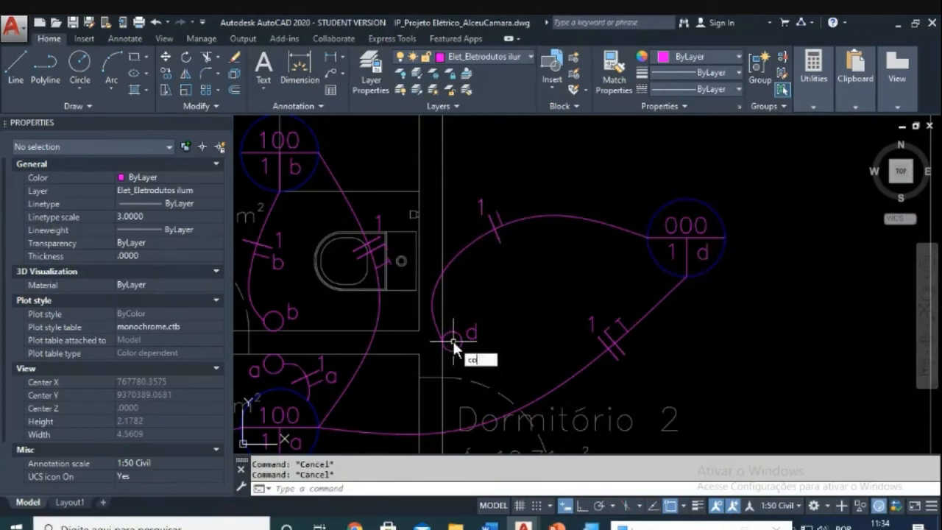
Step: Copy the small d label to sit next to the 1 on the upper tick mark
{"action": "type", "text": "co"}
{"action": "key", "text": "Return"}
{"action": "left_click", "coordinate": [471, 336]}
{"action": "key", "text": "Return"}
{"action": "left_click", "coordinate": [492, 354]}
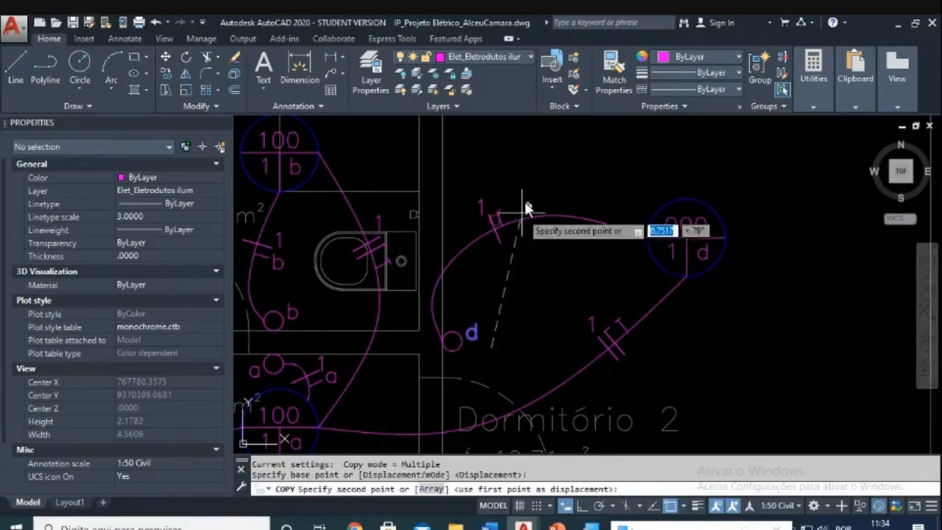
{"action": "scroll", "coordinate": [507, 219], "scroll_direction": "up", "scroll_amount": 3}
{"action": "scroll", "coordinate": [507, 218], "scroll_direction": "down", "scroll_amount": 3}
{"action": "scroll", "coordinate": [507, 219], "scroll_direction": "up", "scroll_amount": 4}
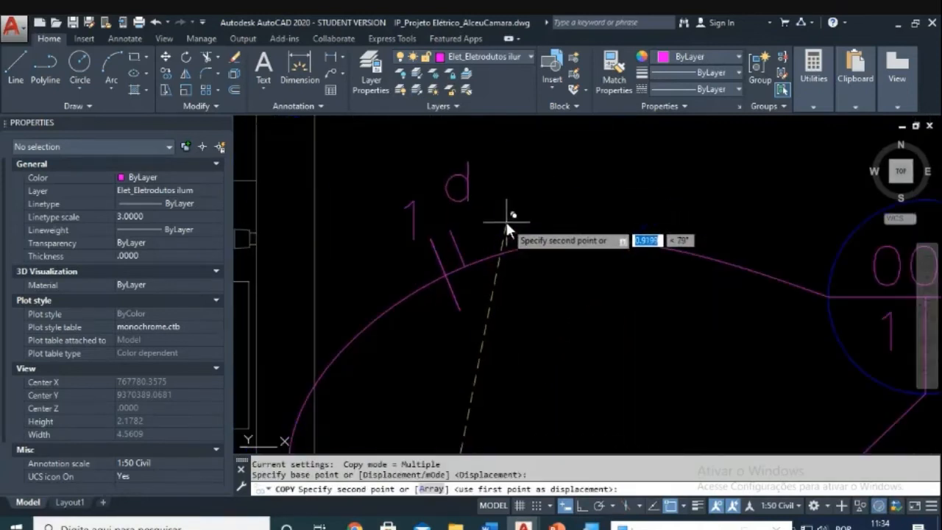
{"action": "left_click", "coordinate": [500, 233]}
{"action": "key", "text": "Escape"}
{"action": "scroll", "coordinate": [511, 234], "scroll_direction": "down", "scroll_amount": 6}
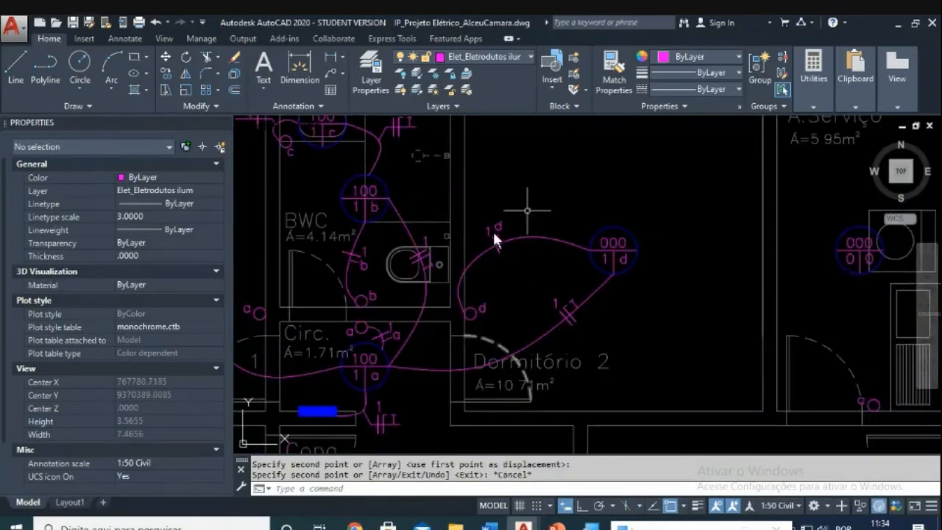
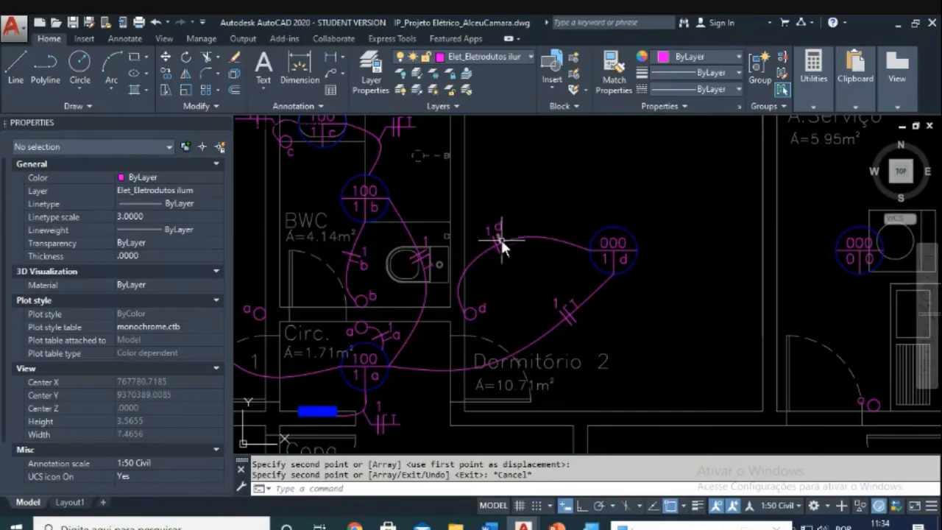
Step: Start moving the 1 of the 1 d label from a base point, then cancel
{"action": "scroll", "coordinate": [503, 227], "scroll_direction": "up", "scroll_amount": 4}
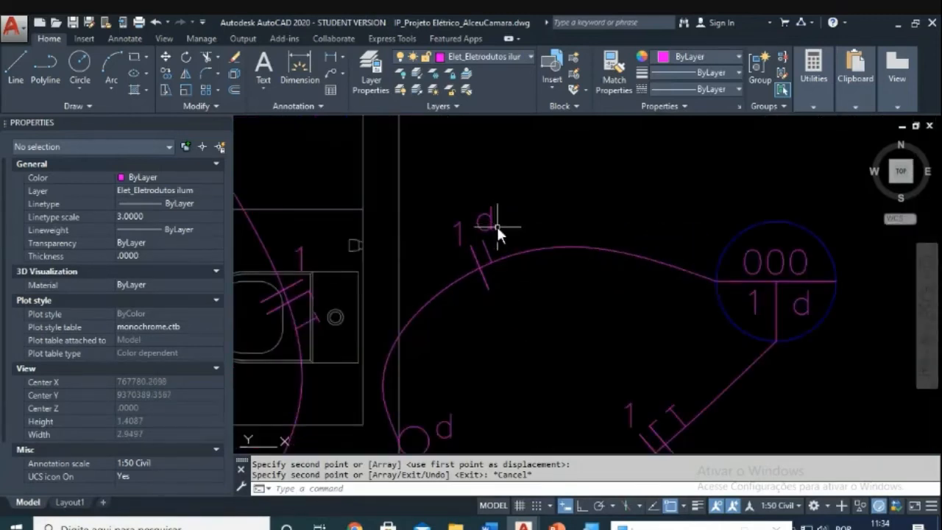
{"action": "type", "text": "m"}
{"action": "key", "text": "Return"}
{"action": "left_click", "coordinate": [459, 240]}
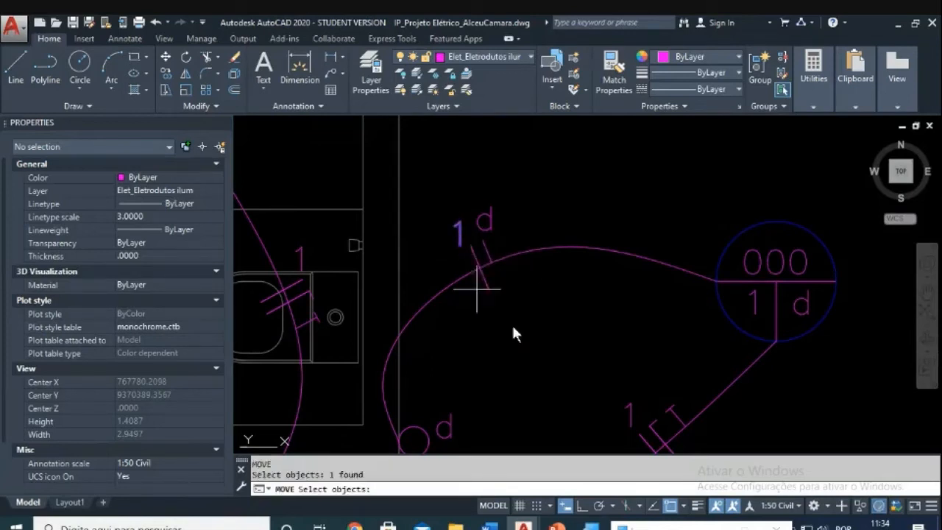
{"action": "key", "text": "Return"}
{"action": "left_click", "coordinate": [524, 335]}
{"action": "key", "text": "Escape"}
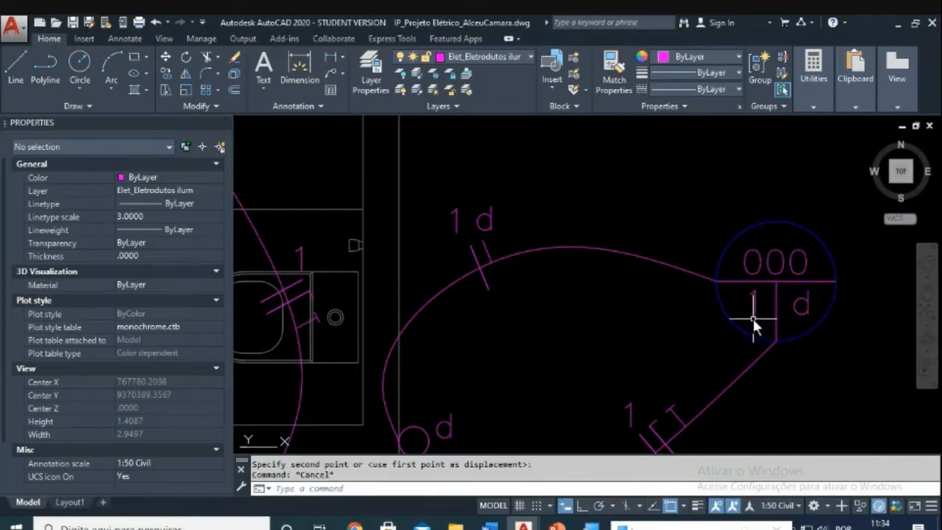
Step: Window-select the whole 1 d label for a move, then cancel, leaving it above the tick mark
{"action": "type", "text": "m"}
{"action": "key", "text": "Return"}
{"action": "left_click", "coordinate": [519, 215]}
{"action": "left_click", "coordinate": [487, 221]}
{"action": "key", "text": "Return"}
{"action": "left_click", "coordinate": [544, 314]}
{"action": "key", "text": "Escape"}
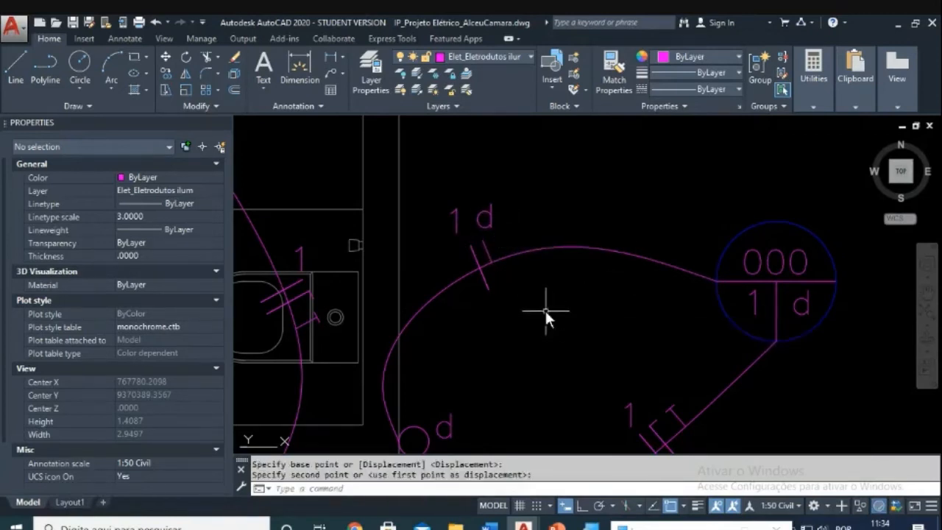
Step: Zoom to Dormitório 1 and relabel its switch from a to e
{"action": "scroll", "coordinate": [767, 279], "scroll_direction": "down", "scroll_amount": 4}
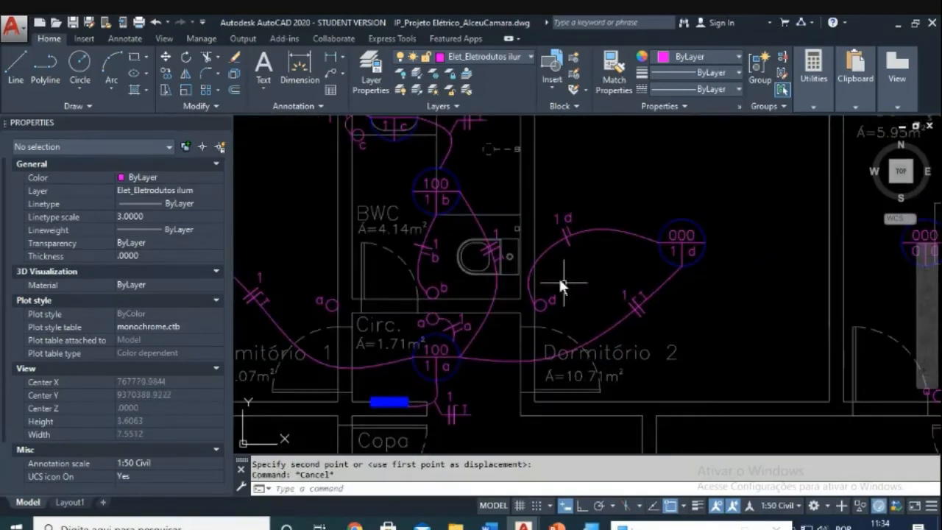
{"action": "scroll", "coordinate": [645, 290], "scroll_direction": "down", "scroll_amount": 3}
{"action": "scroll", "coordinate": [640, 297], "scroll_direction": "up", "scroll_amount": 2}
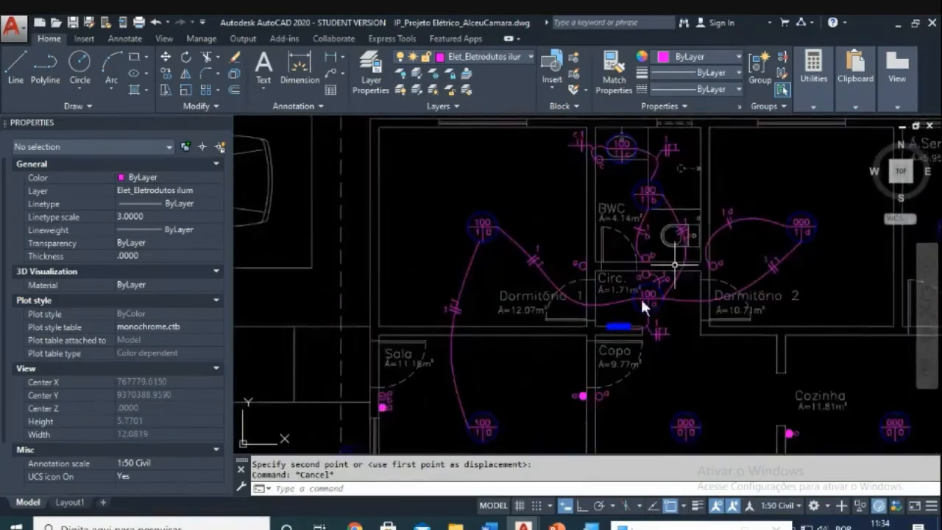
{"action": "scroll", "coordinate": [411, 267], "scroll_direction": "up", "scroll_amount": 4}
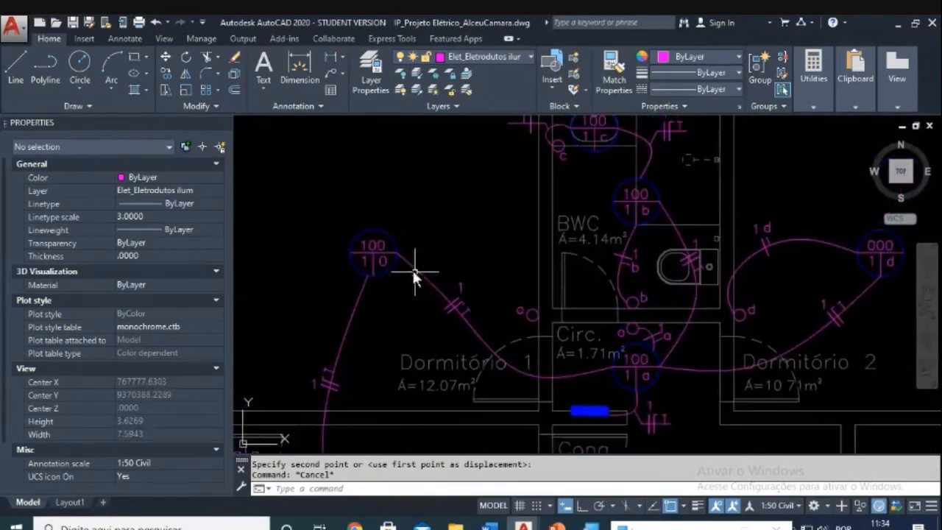
{"action": "scroll", "coordinate": [634, 284], "scroll_direction": "down", "scroll_amount": 2}
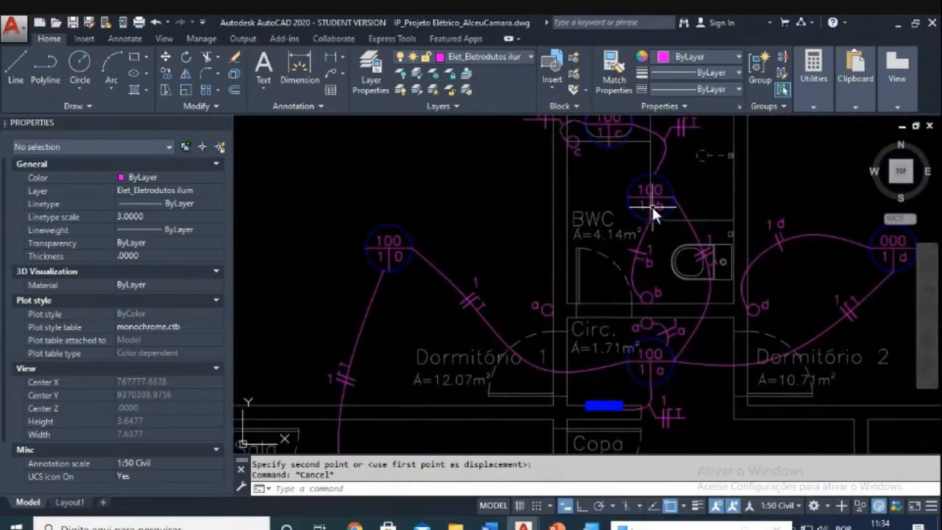
{"action": "middle_click_drag", "start_coordinate": [670, 220], "coordinate": [568, 225]}
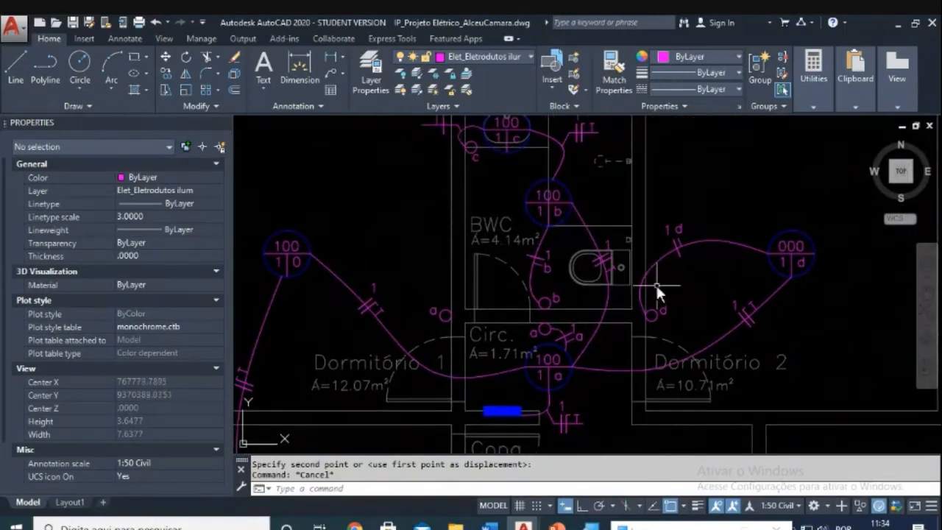
{"action": "middle_click_drag", "start_coordinate": [455, 250], "coordinate": [531, 222]}
{"action": "scroll", "coordinate": [414, 250], "scroll_direction": "up", "scroll_amount": 2}
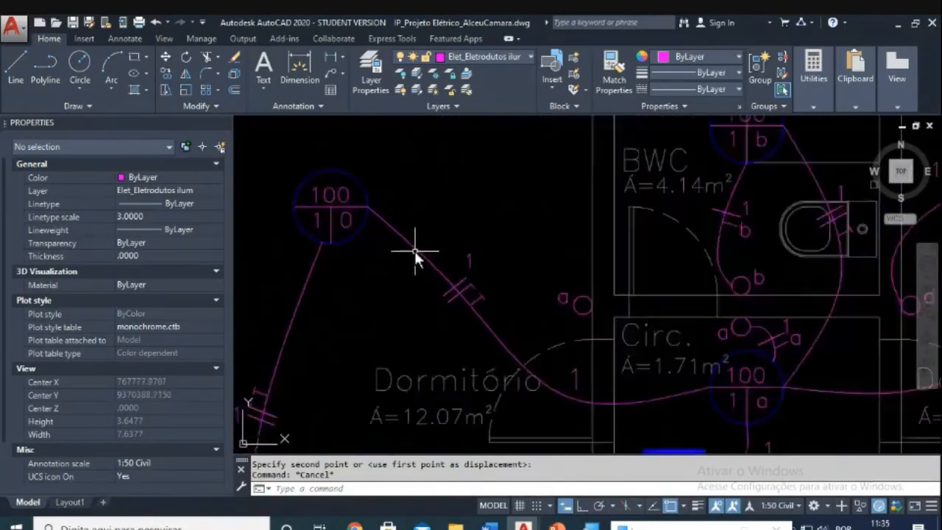
{"action": "key", "text": "Escape"}
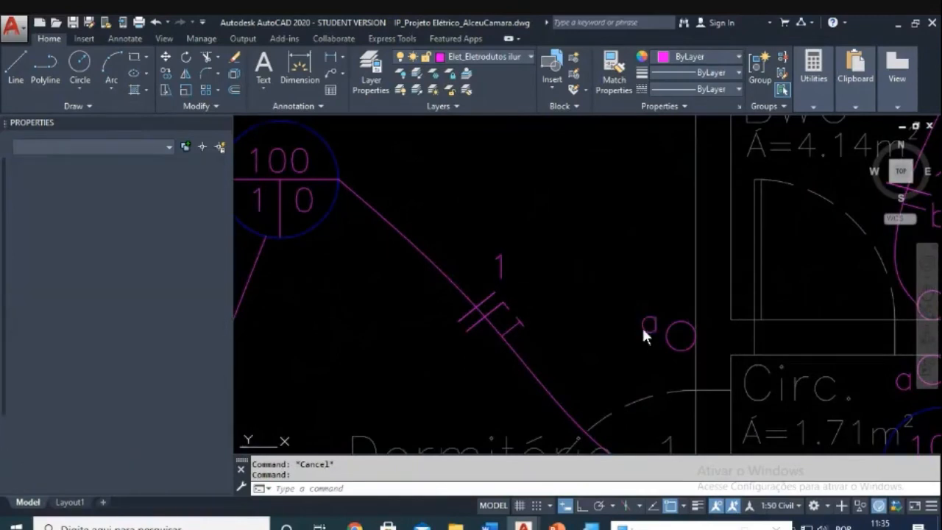
{"action": "type", "text": "e"}
{"action": "left_click", "coordinate": [619, 349]}
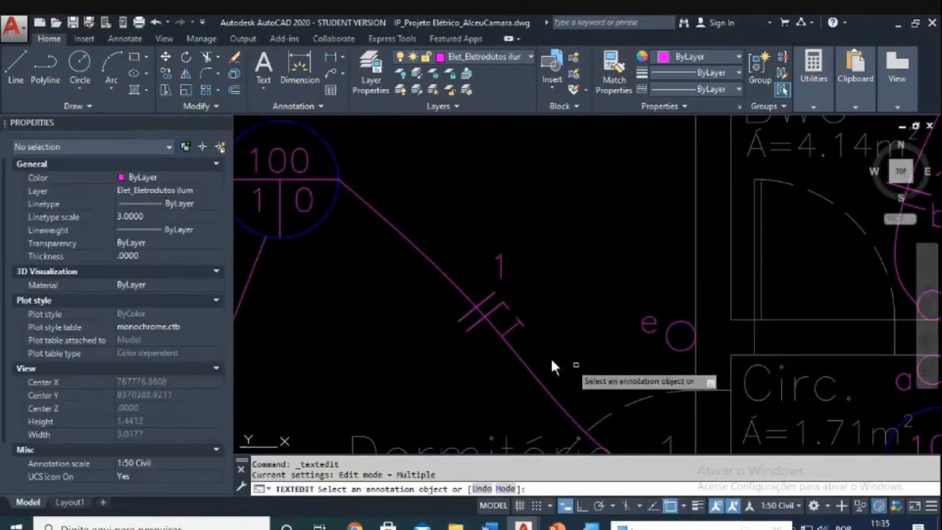
Step: Replace the light's 0 with e so it reads 100 / 1 e
{"action": "left_click", "coordinate": [306, 205]}
{"action": "type", "text": "e"}
{"action": "left_click", "coordinate": [336, 293]}
{"action": "key", "text": "Escape"}
{"action": "key", "text": "Escape"}
{"action": "middle_click_drag", "start_coordinate": [361, 254], "coordinate": [398, 258]}
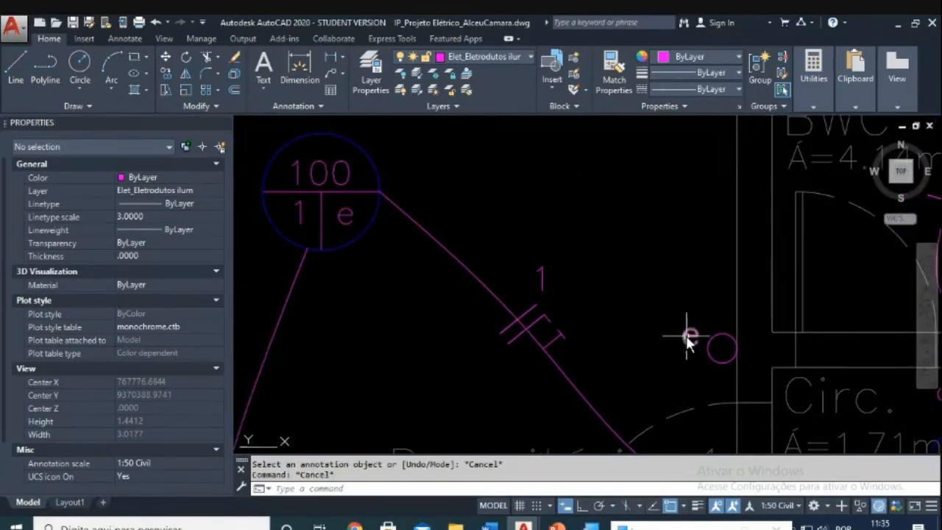
{"action": "scroll", "coordinate": [688, 339], "scroll_direction": "down", "scroll_amount": 3}
{"action": "key", "text": "Escape"}
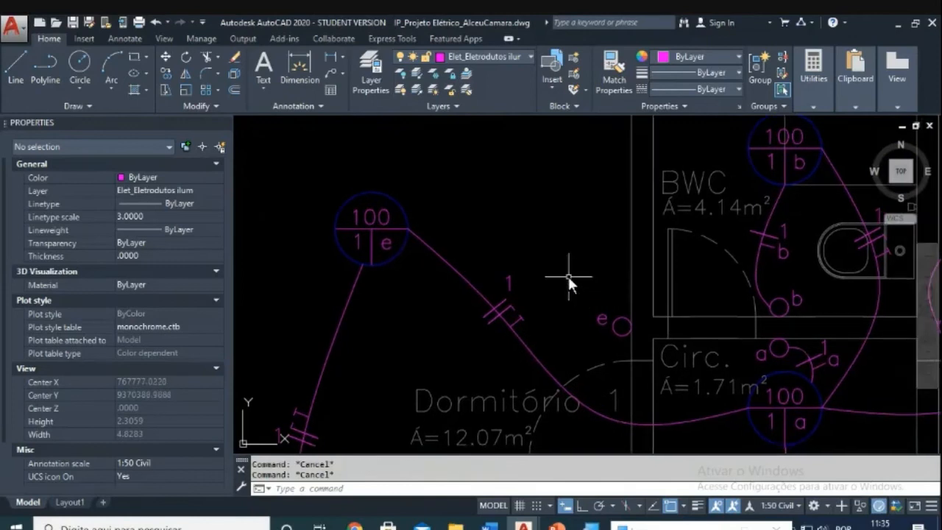
Step: Draw a spline conduit arching from the top of the 1 e light down to the e switch
{"action": "type", "text": "spl"}
{"action": "key", "text": "Return"}
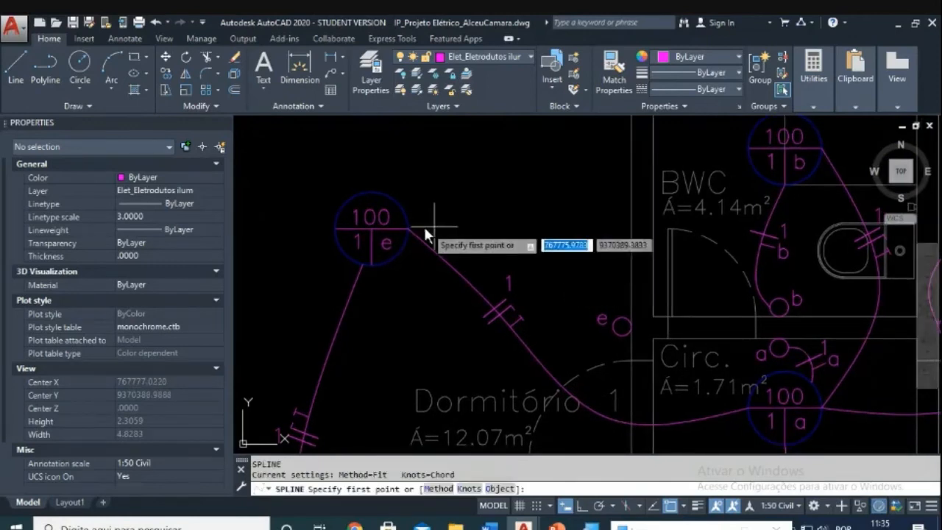
{"action": "left_click", "coordinate": [380, 188]}
{"action": "left_click", "coordinate": [456, 152]}
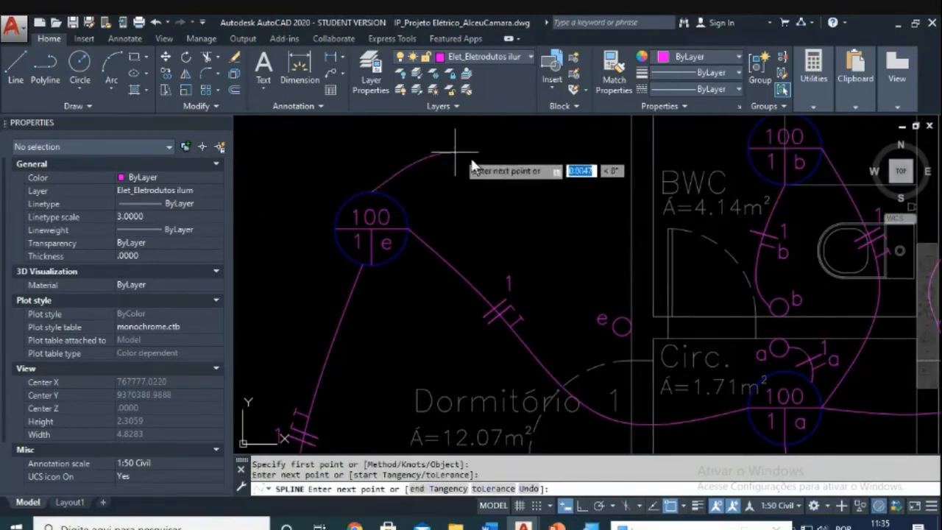
{"action": "left_click", "coordinate": [591, 227]}
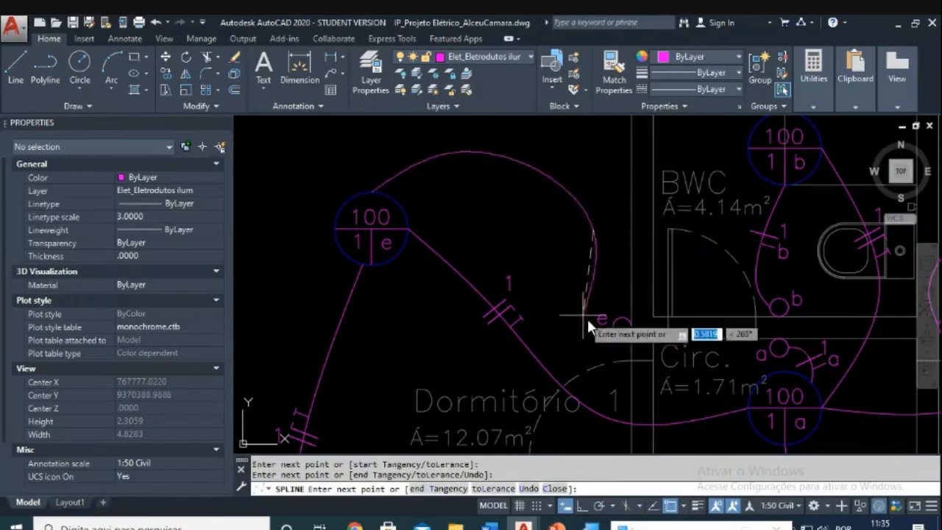
{"action": "left_click", "coordinate": [626, 333]}
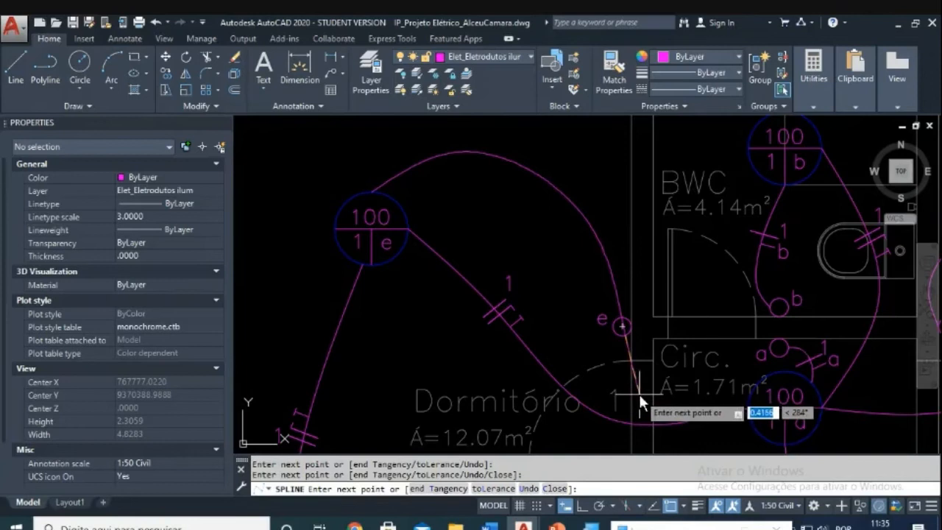
{"action": "key", "text": "Return"}
{"action": "scroll", "coordinate": [624, 327], "scroll_direction": "up", "scroll_amount": 5}
{"action": "key", "text": "Escape"}
{"action": "key", "text": "Escape"}
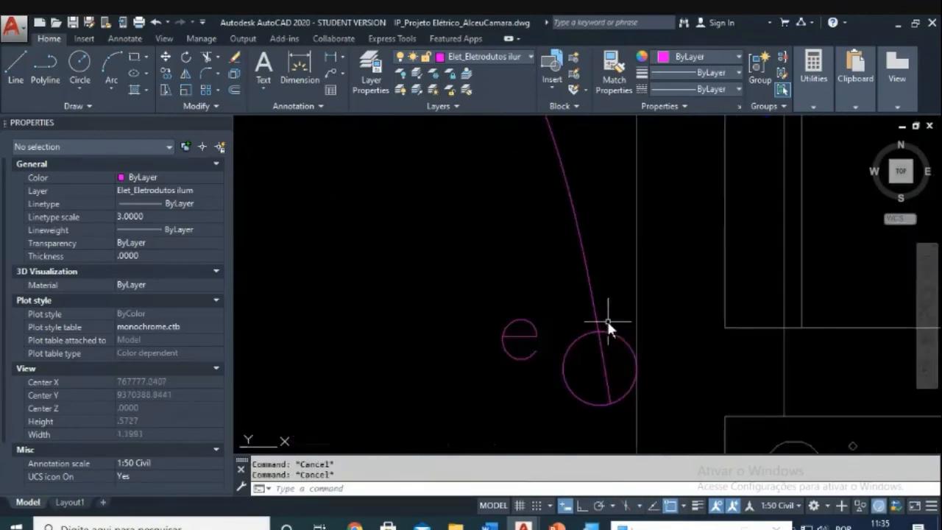
Step: Trim the conduit end at the e switch circle
{"action": "type", "text": "tr"}
{"action": "key", "text": "Return"}
{"action": "left_click", "coordinate": [610, 319]}
{"action": "left_click", "coordinate": [593, 357]}
{"action": "key", "text": "Return"}
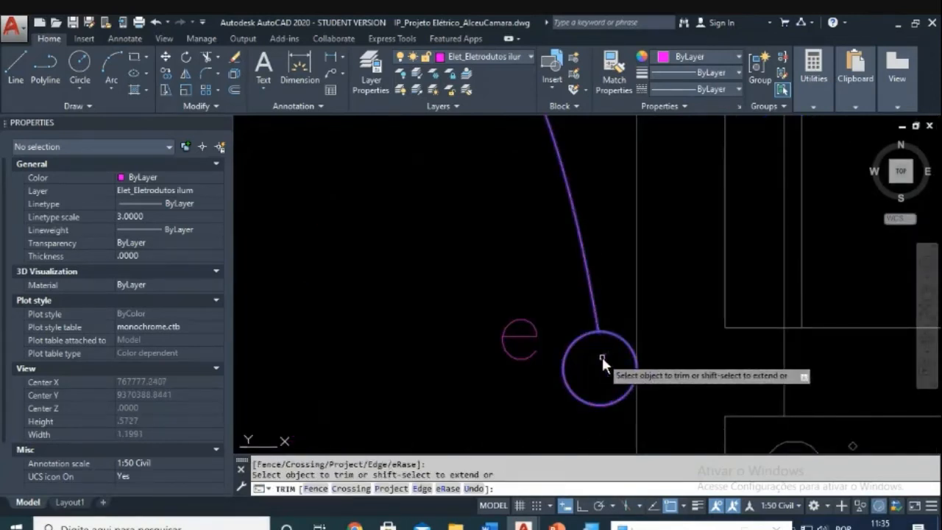
{"action": "scroll", "coordinate": [601, 353], "scroll_direction": "down", "scroll_amount": 8}
{"action": "key", "text": "Escape"}
{"action": "scroll", "coordinate": [575, 318], "scroll_direction": "up", "scroll_amount": 4}
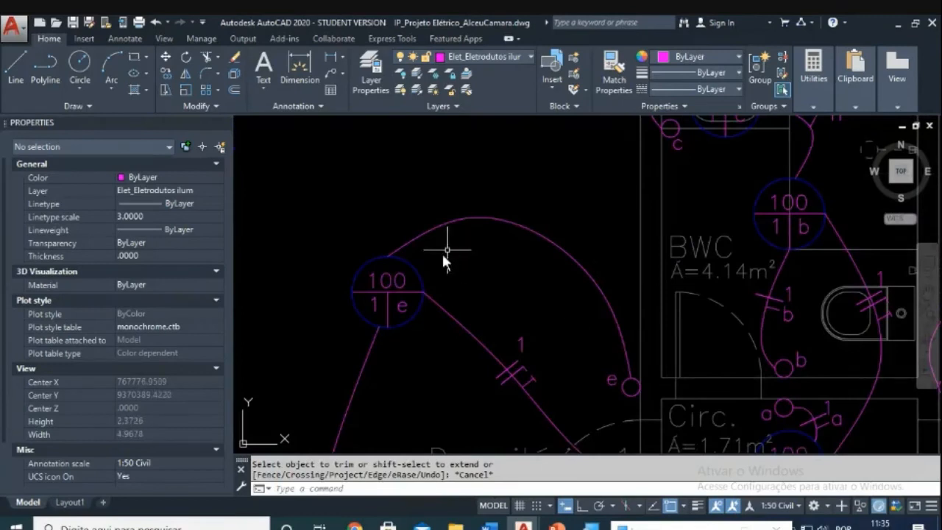
{"action": "mouse_move", "coordinate": [538, 258]}
{"action": "middle_mouse_down"}
{"action": "mouse_move", "coordinate": [488, 320]}
{"action": "mouse_move", "coordinate": [518, 283]}
{"action": "middle_mouse_up"}
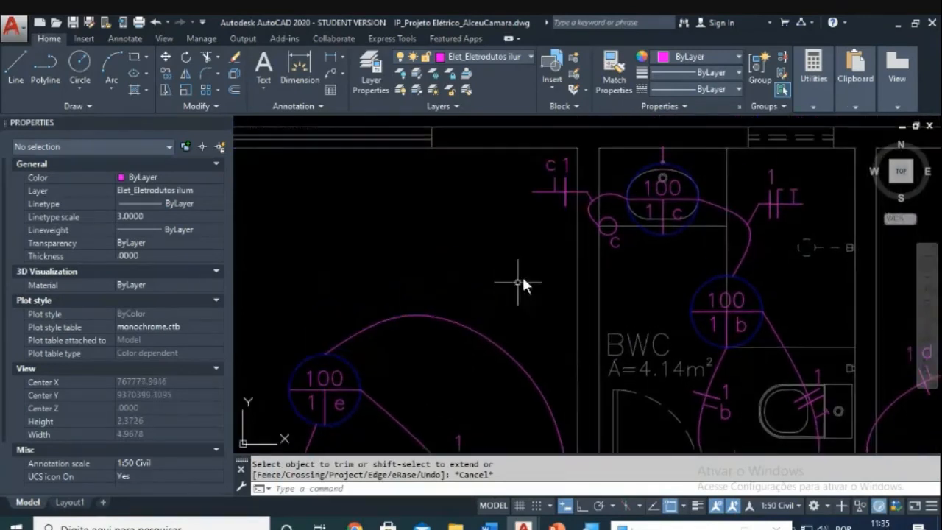
Step: Copy the C 1 tick mark onto the new Dormitório 1 conduit
{"action": "key", "text": "Escape"}
{"action": "key", "text": "Escape"}
{"action": "type", "text": "co"}
{"action": "key", "text": "Return"}
{"action": "left_click", "coordinate": [494, 255]}
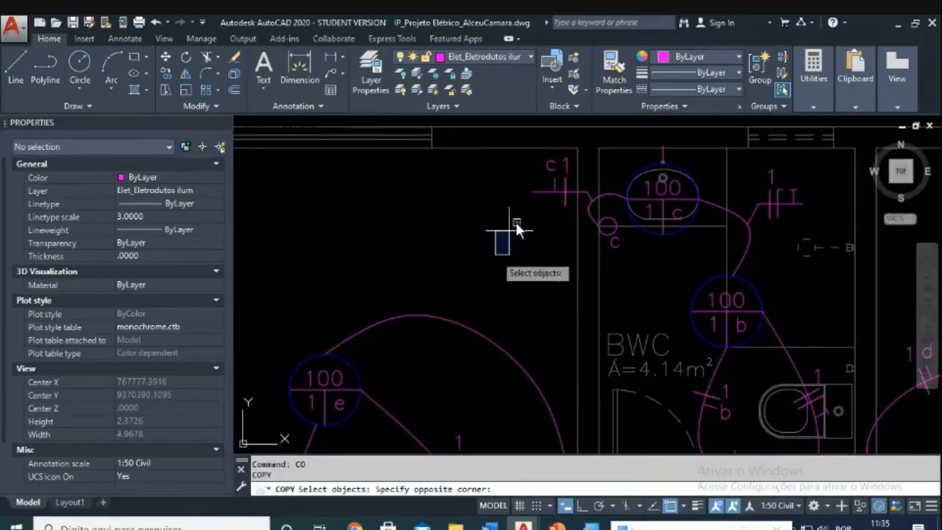
{"action": "left_click", "coordinate": [576, 151]}
{"action": "key", "text": "Return"}
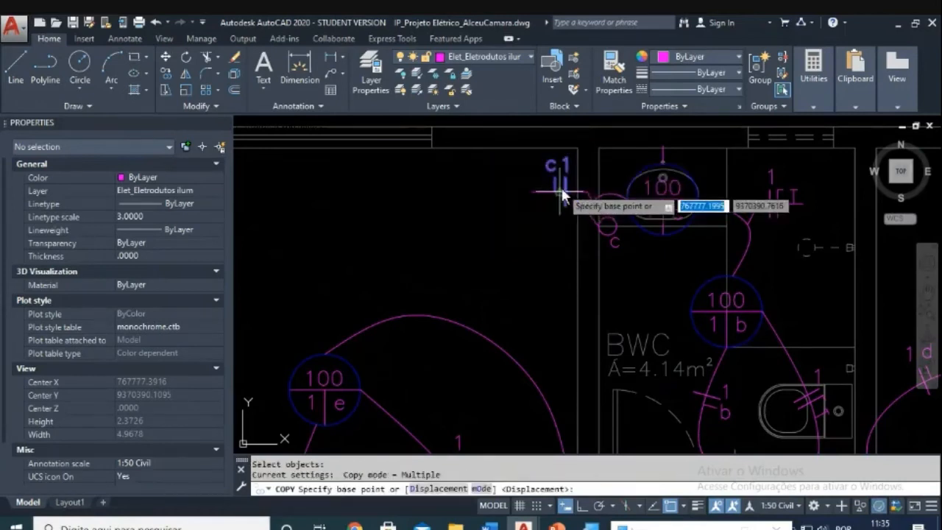
{"action": "left_click", "coordinate": [563, 196]}
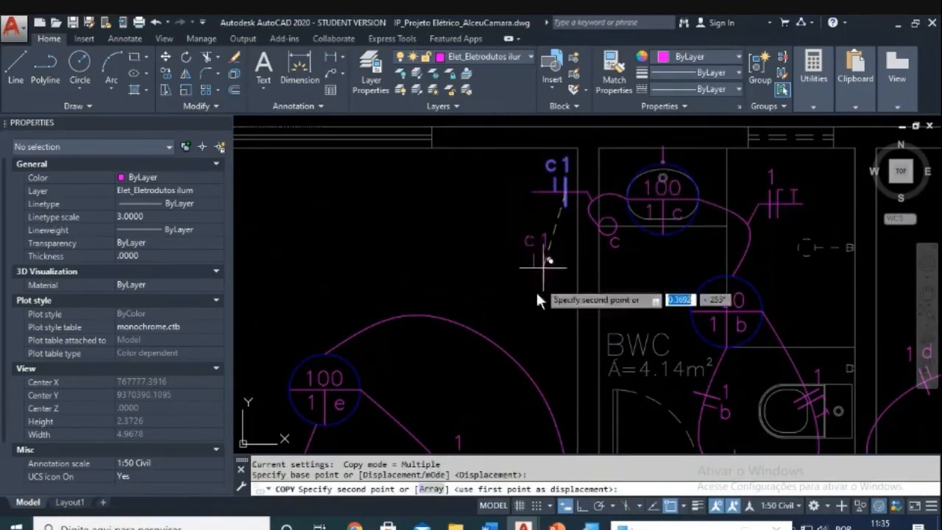
{"action": "left_click", "coordinate": [500, 343]}
{"action": "key", "text": "Escape"}
Step: Begin rotating the copied tick mark about a point on the conduit, then cancel
{"action": "scroll", "coordinate": [500, 337], "scroll_direction": "up", "scroll_amount": 4}
{"action": "key", "text": "Escape"}
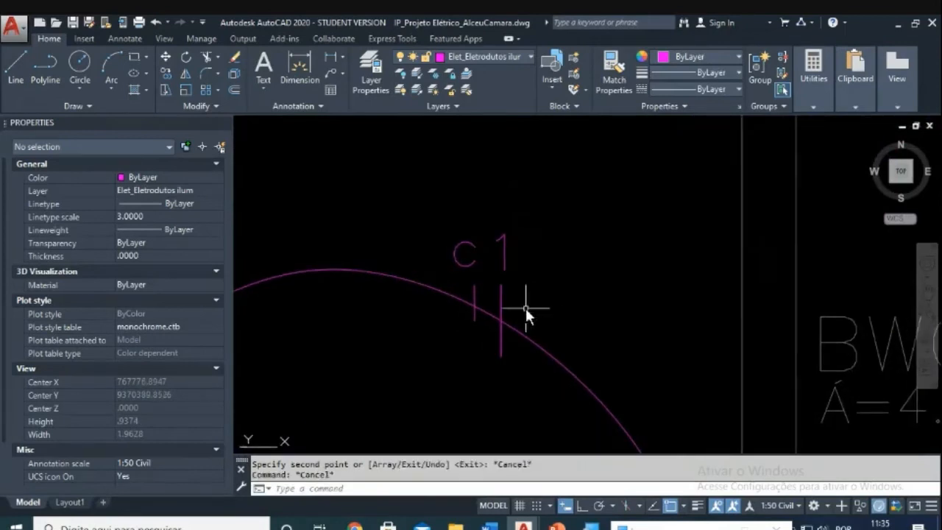
{"action": "type", "text": "ro"}
{"action": "key", "text": "Return"}
{"action": "left_click", "coordinate": [517, 280]}
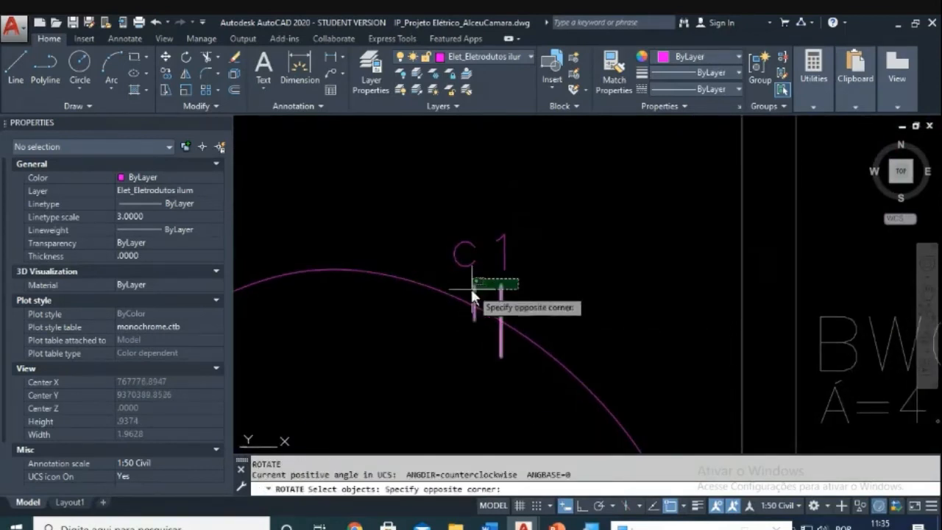
{"action": "left_click", "coordinate": [471, 294]}
{"action": "key", "text": "Return"}
{"action": "left_click", "coordinate": [502, 320]}
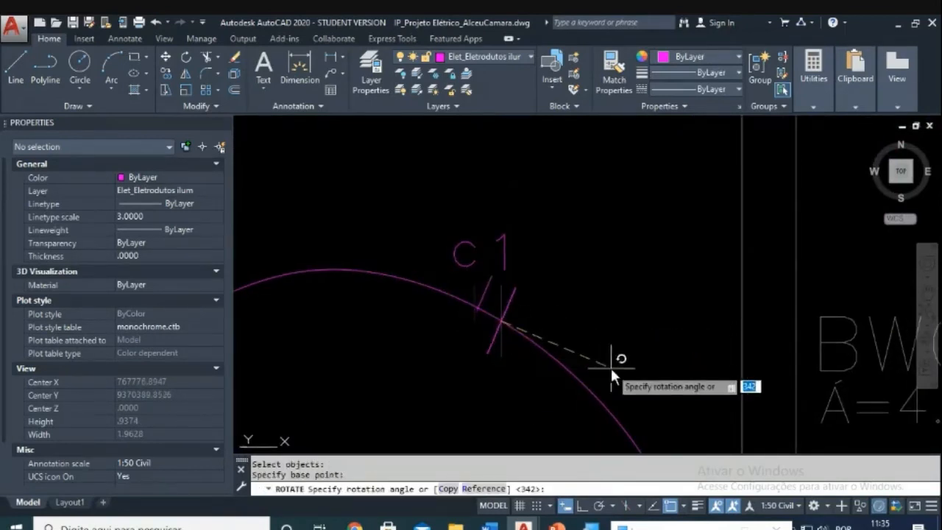
{"action": "key", "text": "Escape"}
{"action": "key", "text": "Escape"}
Step: Nudge the short tick line slightly into place on the conduit
{"action": "type", "text": "m"}
{"action": "key", "text": "Return"}
{"action": "left_click", "coordinate": [541, 279]}
{"action": "left_click", "coordinate": [488, 288]}
{"action": "key", "text": "Return"}
{"action": "scroll", "coordinate": [488, 315], "scroll_direction": "up", "scroll_amount": 7}
{"action": "left_click", "coordinate": [452, 315]}
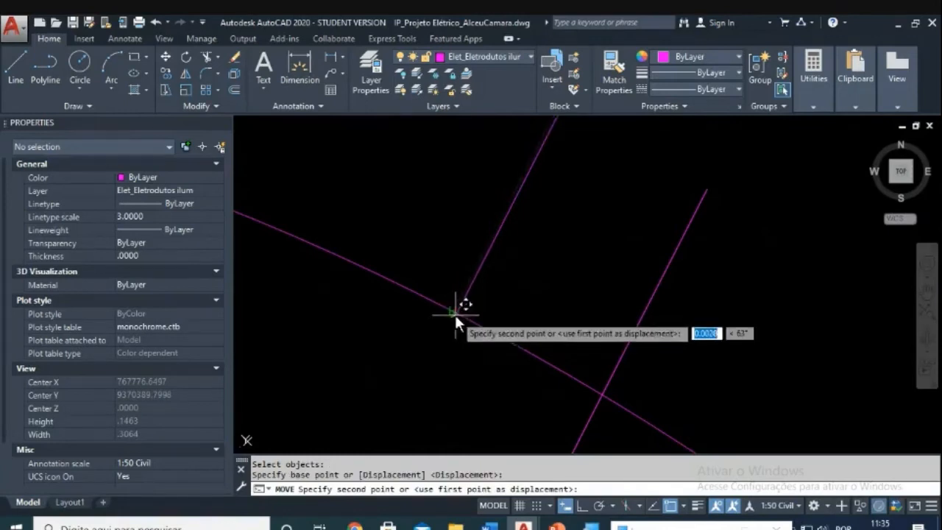
{"action": "left_click", "coordinate": [455, 309]}
{"action": "scroll", "coordinate": [516, 314], "scroll_direction": "down", "scroll_amount": 5}
{"action": "key", "text": "Escape"}
Step: Select the two crossing conduit lines for a move, then cancel it
{"action": "type", "text": "m"}
{"action": "key", "text": "Return"}
{"action": "left_click", "coordinate": [580, 329]}
{"action": "left_click", "coordinate": [551, 322]}
{"action": "key", "text": "Return"}
{"action": "scroll", "coordinate": [533, 373], "scroll_direction": "up", "scroll_amount": 5}
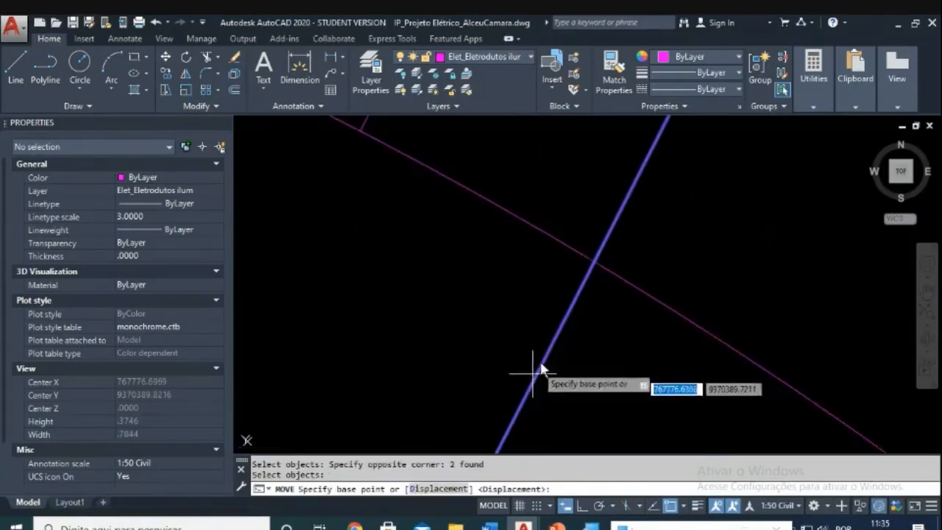
{"action": "left_click", "coordinate": [597, 258]}
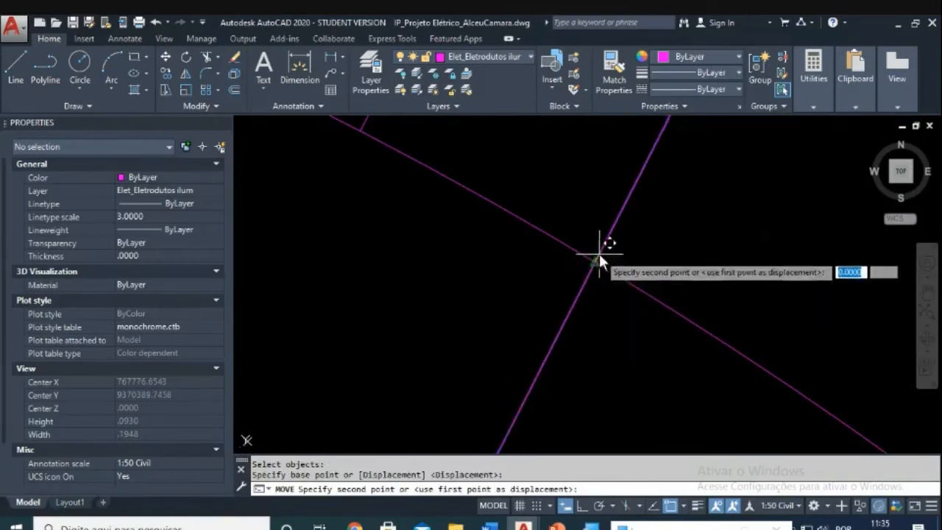
{"action": "key", "text": "Escape"}
{"action": "scroll", "coordinate": [602, 251], "scroll_direction": "down", "scroll_amount": 5}
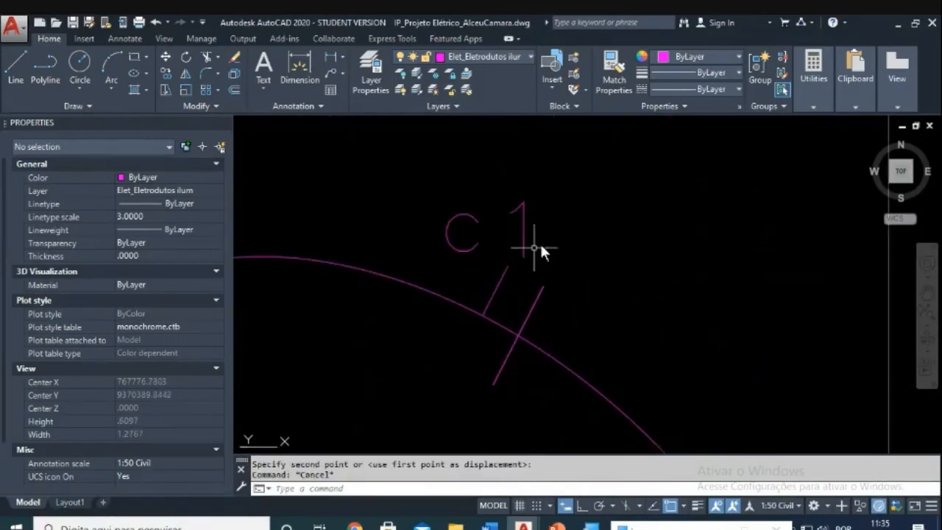
{"action": "key", "text": "Escape"}
Step: Move the 1 beside the tick marks to its new position
{"action": "type", "text": "m"}
{"action": "key", "text": "Return"}
{"action": "left_click", "coordinate": [537, 197]}
{"action": "left_click", "coordinate": [502, 236]}
{"action": "key", "text": "Return"}
{"action": "left_click", "coordinate": [582, 249]}
{"action": "left_click", "coordinate": [621, 269]}
{"action": "scroll", "coordinate": [603, 281], "scroll_direction": "down", "scroll_amount": 2}
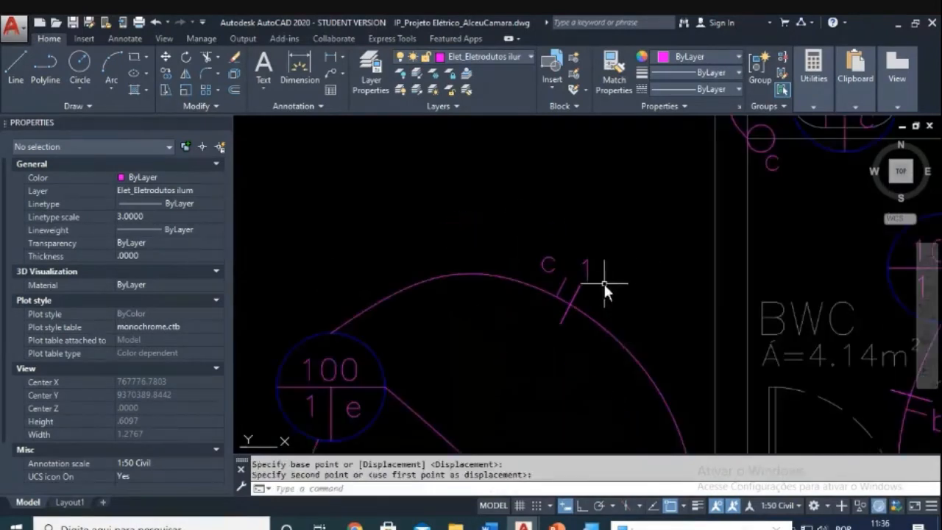
{"action": "key", "text": "Escape"}
{"action": "key", "text": "Escape"}
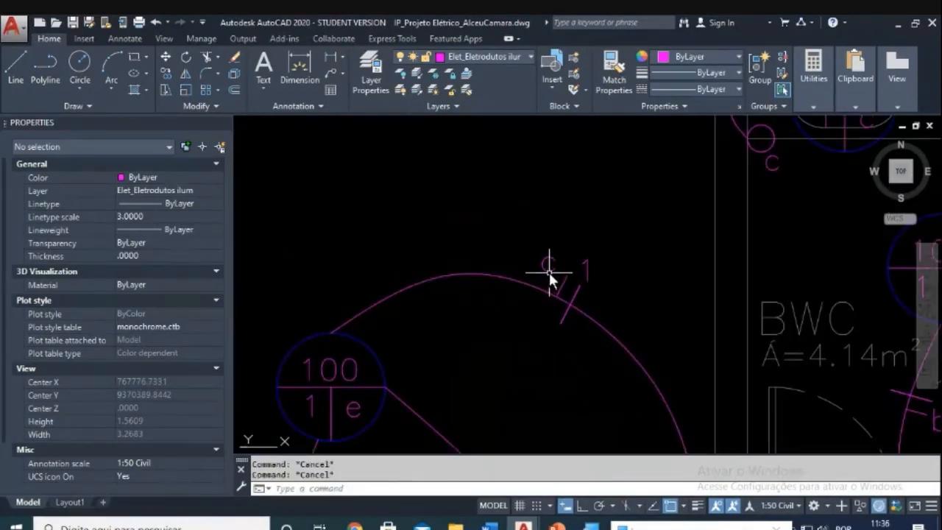
Step: Change the C tick-mark label to e and move it beside the 1
{"action": "double_click", "coordinate": [548, 269]}
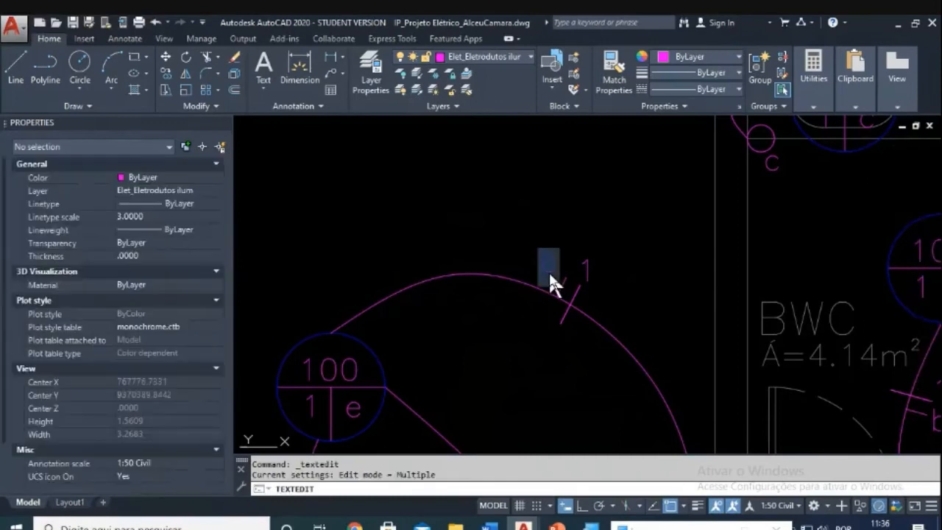
{"action": "type", "text": "e"}
{"action": "left_click", "coordinate": [526, 348]}
{"action": "key", "text": "Escape"}
{"action": "key", "text": "Escape"}
{"action": "scroll", "coordinate": [568, 267], "scroll_direction": "up", "scroll_amount": 2}
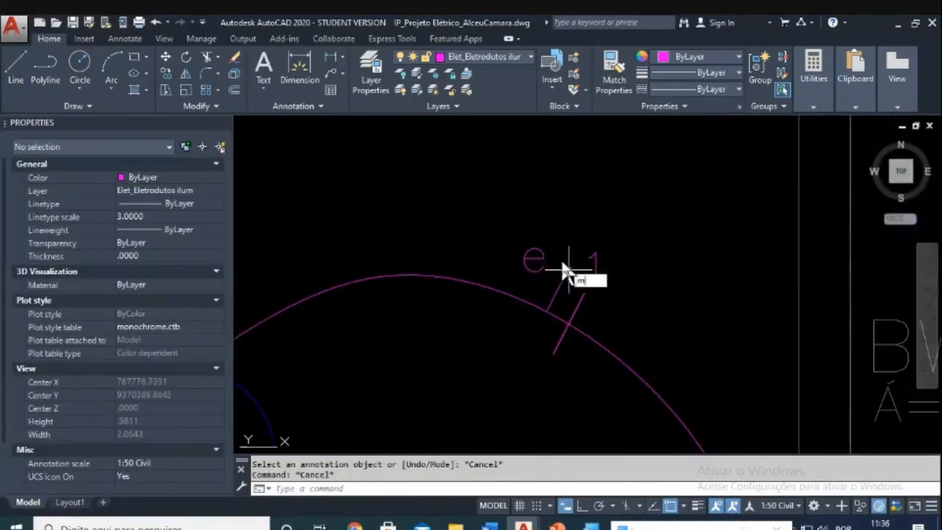
{"action": "type", "text": "m"}
{"action": "key", "text": "Return"}
{"action": "left_click", "coordinate": [559, 226]}
{"action": "left_click", "coordinate": [531, 260]}
{"action": "key", "text": "Return"}
{"action": "left_click", "coordinate": [613, 228]}
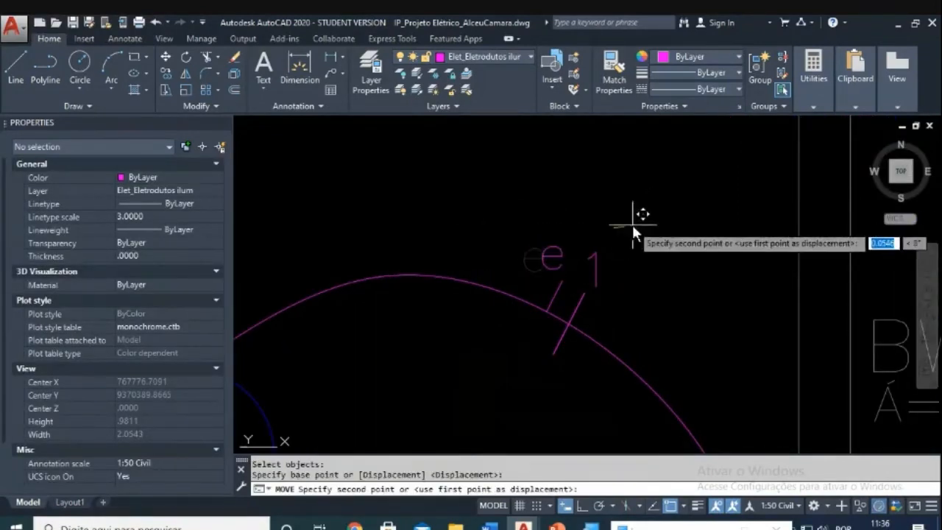
{"action": "left_click", "coordinate": [634, 220]}
Step: Pan over to Sala and Copa and place the moved 0 in the Sala light label
{"action": "scroll", "coordinate": [628, 231], "scroll_direction": "down", "scroll_amount": 6}
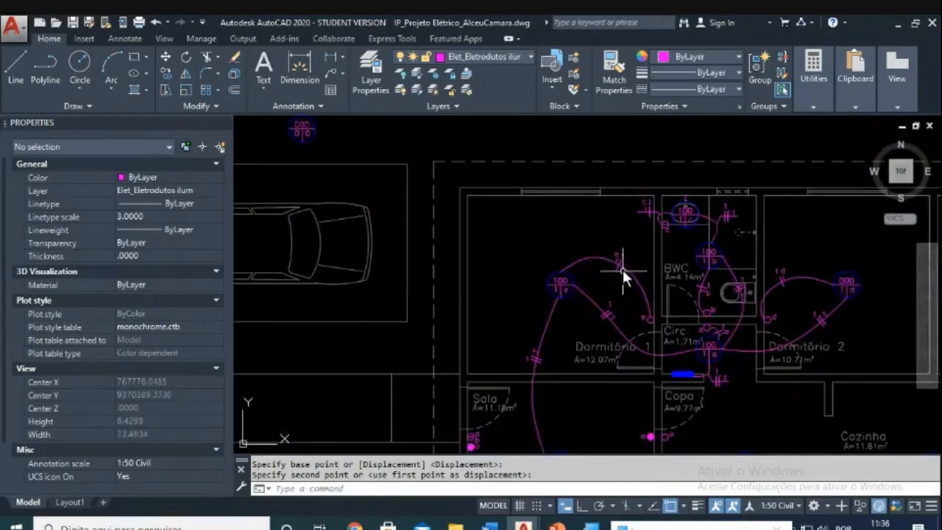
{"action": "scroll", "coordinate": [623, 274], "scroll_direction": "down", "scroll_amount": 2}
{"action": "scroll", "coordinate": [562, 252], "scroll_direction": "up", "scroll_amount": 5}
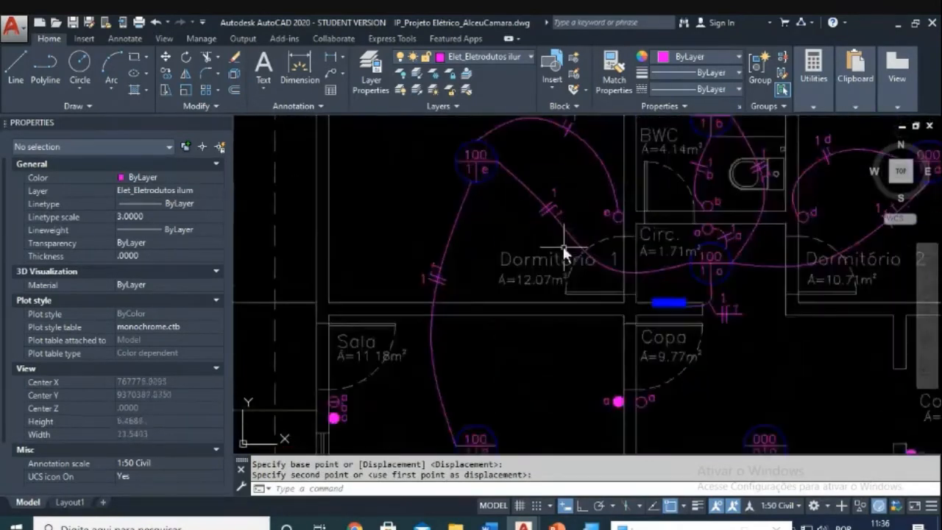
{"action": "scroll", "coordinate": [563, 246], "scroll_direction": "down", "scroll_amount": 2}
{"action": "scroll", "coordinate": [515, 324], "scroll_direction": "down", "scroll_amount": 1}
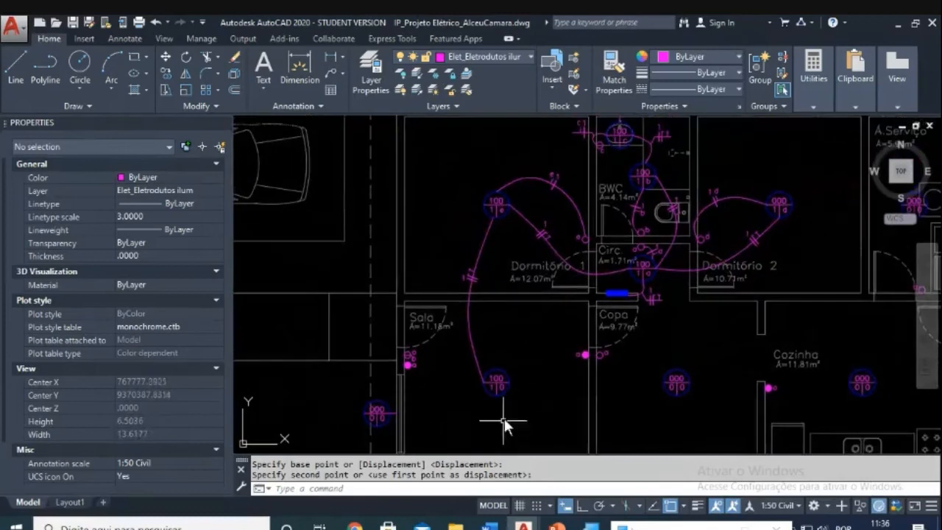
{"action": "scroll", "coordinate": [518, 339], "scroll_direction": "up", "scroll_amount": 1}
{"action": "scroll", "coordinate": [494, 280], "scroll_direction": "up", "scroll_amount": 1}
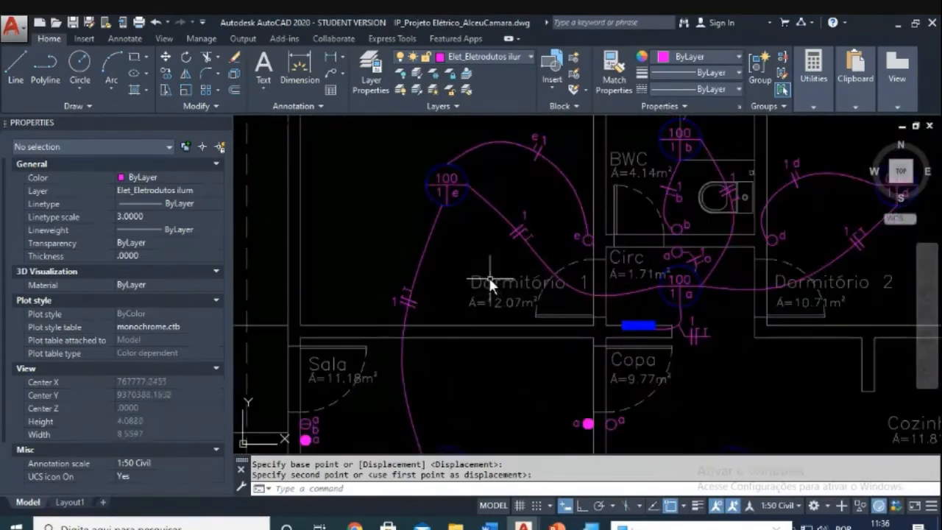
{"action": "scroll", "coordinate": [434, 297], "scroll_direction": "down", "scroll_amount": 1}
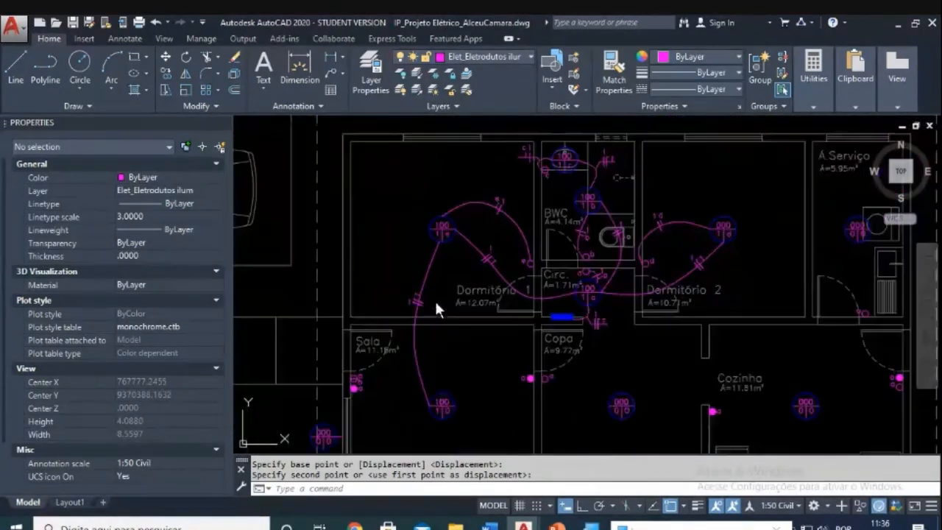
{"action": "scroll", "coordinate": [440, 273], "scroll_direction": "up", "scroll_amount": 1}
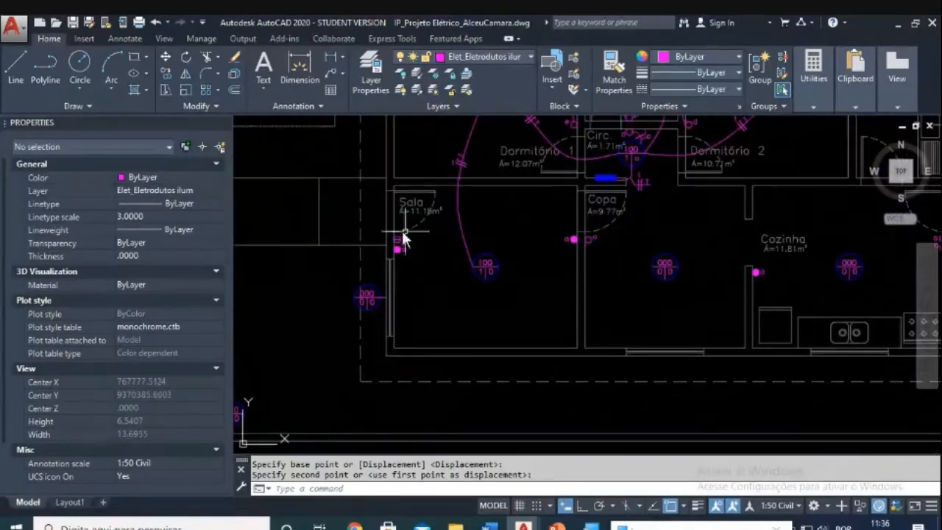
{"action": "scroll", "coordinate": [466, 270], "scroll_direction": "up", "scroll_amount": 1}
{"action": "scroll", "coordinate": [518, 280], "scroll_direction": "down", "scroll_amount": 3}
{"action": "scroll", "coordinate": [529, 298], "scroll_direction": "up", "scroll_amount": 3}
{"action": "middle_click_drag", "start_coordinate": [560, 234], "coordinate": [529, 310]}
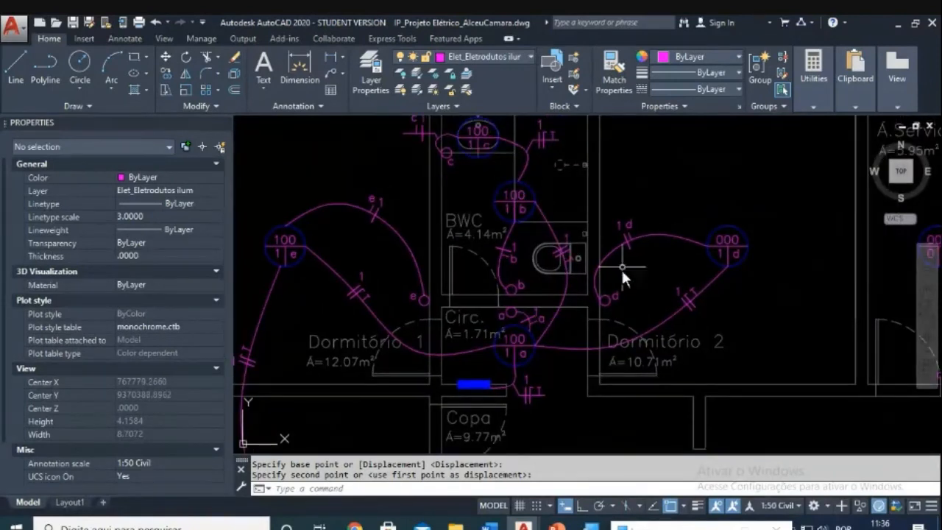
{"action": "mouse_move", "coordinate": [336, 321]}
{"action": "middle_mouse_down"}
{"action": "mouse_move", "coordinate": [483, 225]}
{"action": "mouse_move", "coordinate": [505, 194]}
{"action": "middle_mouse_up"}
{"action": "middle_click_drag", "start_coordinate": [454, 422], "coordinate": [461, 354]}
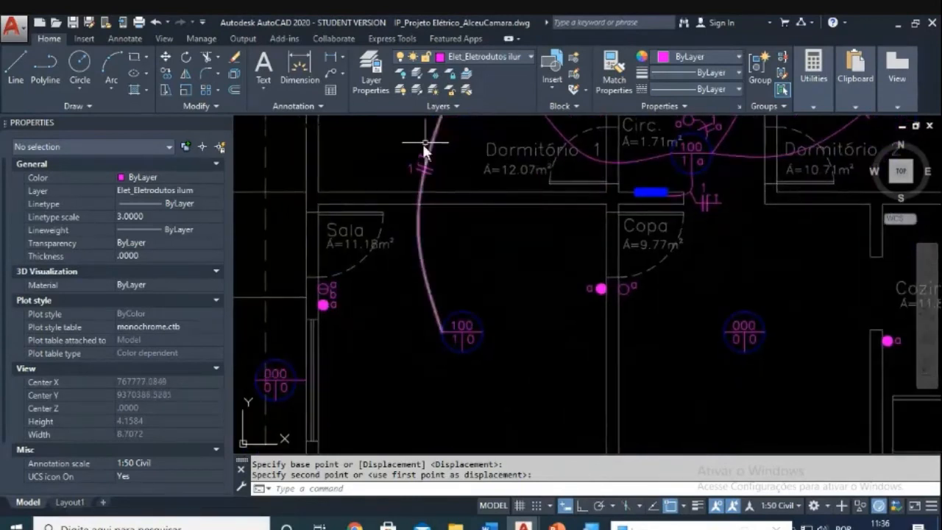
{"action": "scroll", "coordinate": [467, 346], "scroll_direction": "up", "scroll_amount": 4}
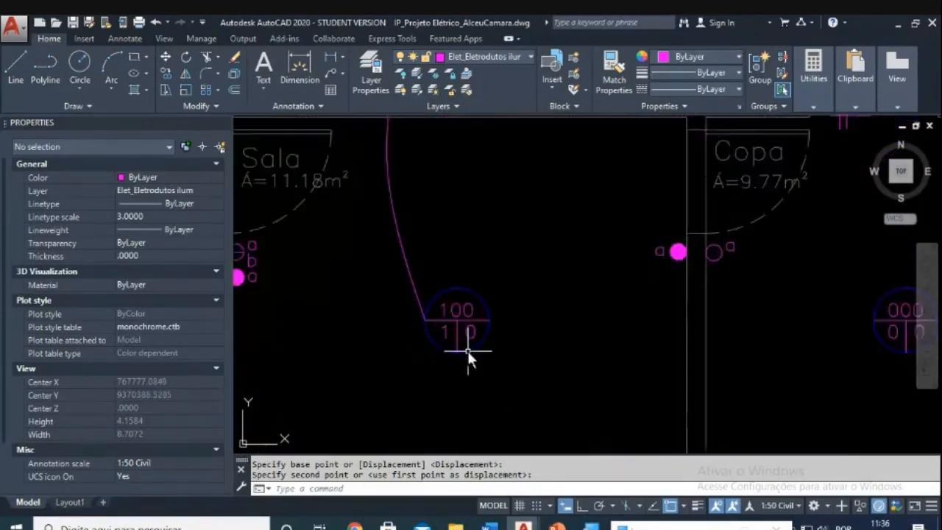
{"action": "left_click", "coordinate": [476, 328]}
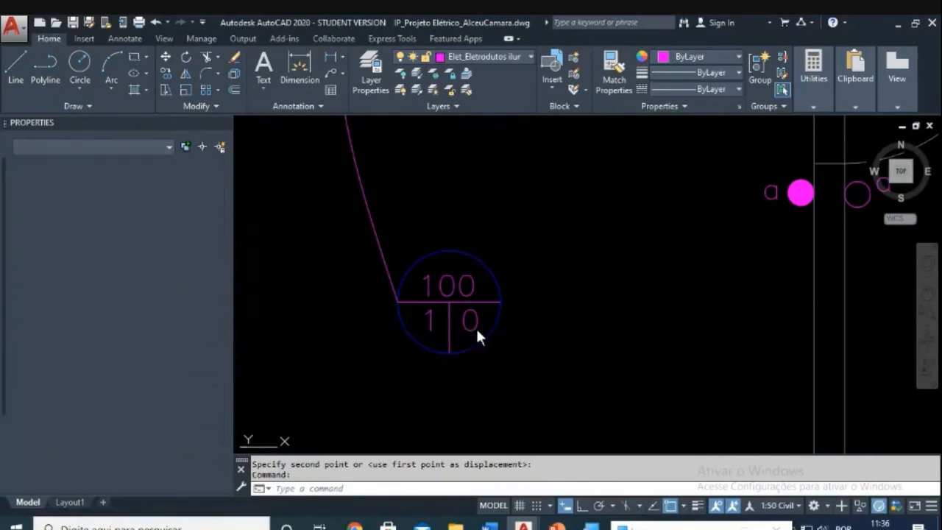
Step: Change the Sala light's 0 to e so the label shows 1 | e
{"action": "double_click", "coordinate": [477, 331]}
{"action": "type", "text": "e"}
{"action": "key", "text": "Return"}
{"action": "key", "text": "Escape"}
{"action": "scroll", "coordinate": [544, 353], "scroll_direction": "down", "scroll_amount": 5}
{"action": "middle_click_drag", "start_coordinate": [554, 342], "coordinate": [522, 373]}
{"action": "scroll", "coordinate": [471, 228], "scroll_direction": "up", "scroll_amount": 2}
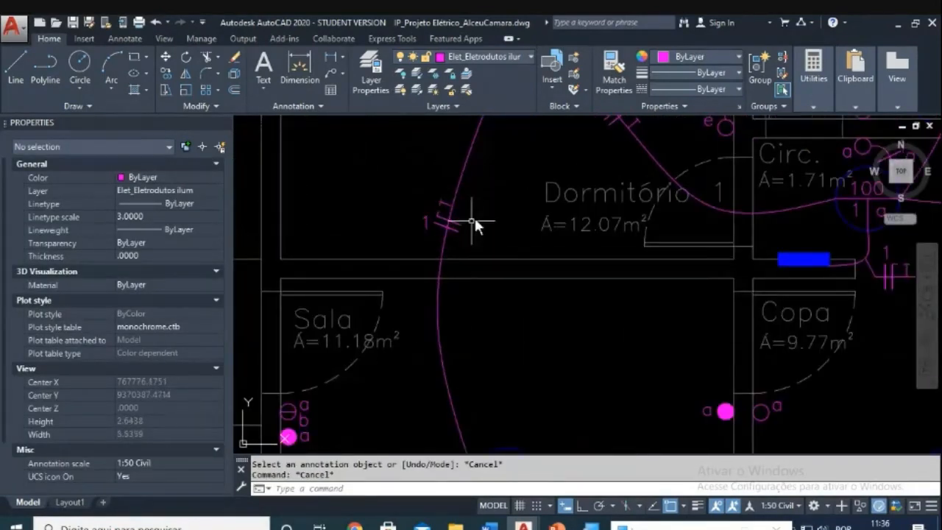
{"action": "scroll", "coordinate": [471, 228], "scroll_direction": "down", "scroll_amount": 2}
{"action": "middle_click_drag", "start_coordinate": [494, 360], "coordinate": [507, 307]}
{"action": "scroll", "coordinate": [544, 343], "scroll_direction": "up", "scroll_amount": 4}
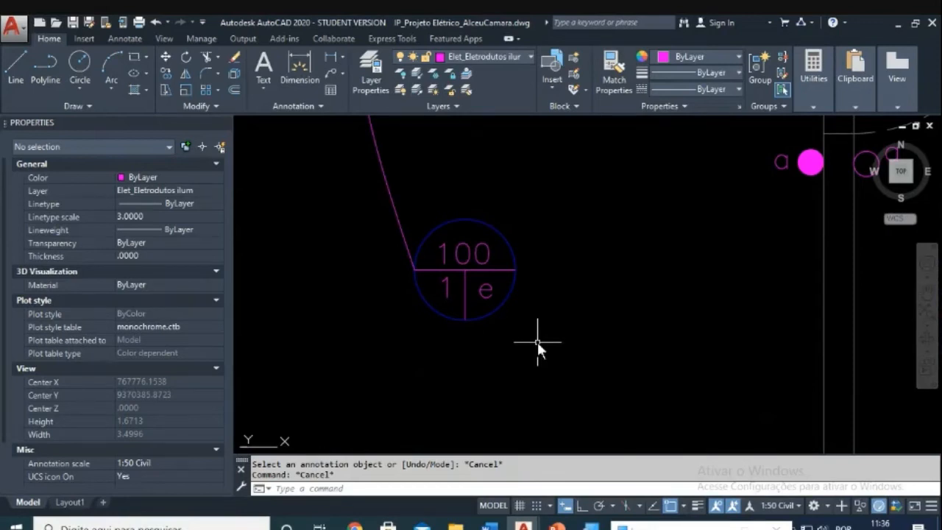
{"action": "scroll", "coordinate": [537, 341], "scroll_direction": "down", "scroll_amount": 3}
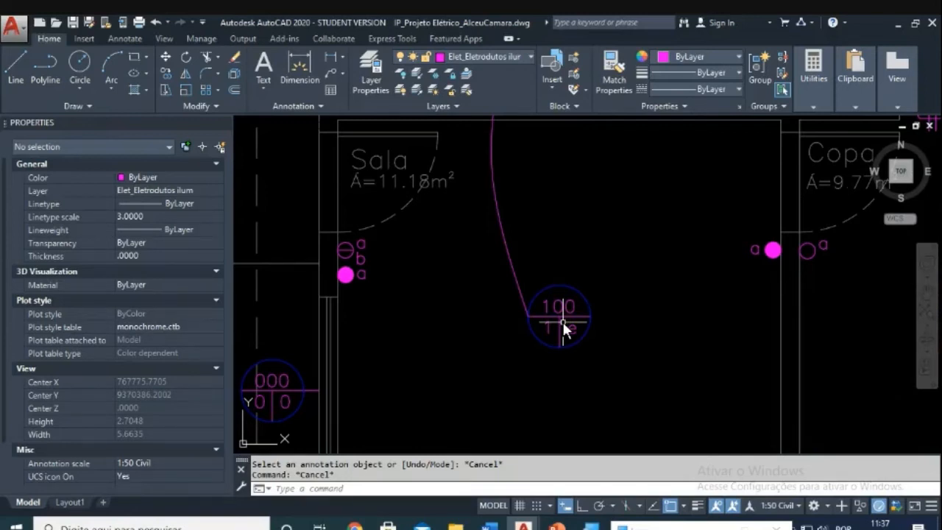
{"action": "scroll", "coordinate": [563, 321], "scroll_direction": "down", "scroll_amount": 4}
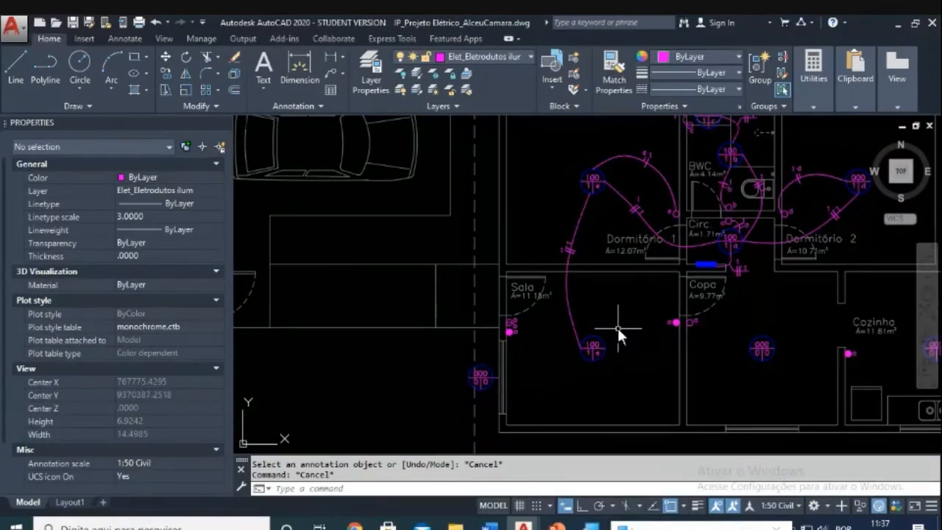
{"action": "scroll", "coordinate": [593, 334], "scroll_direction": "up", "scroll_amount": 4}
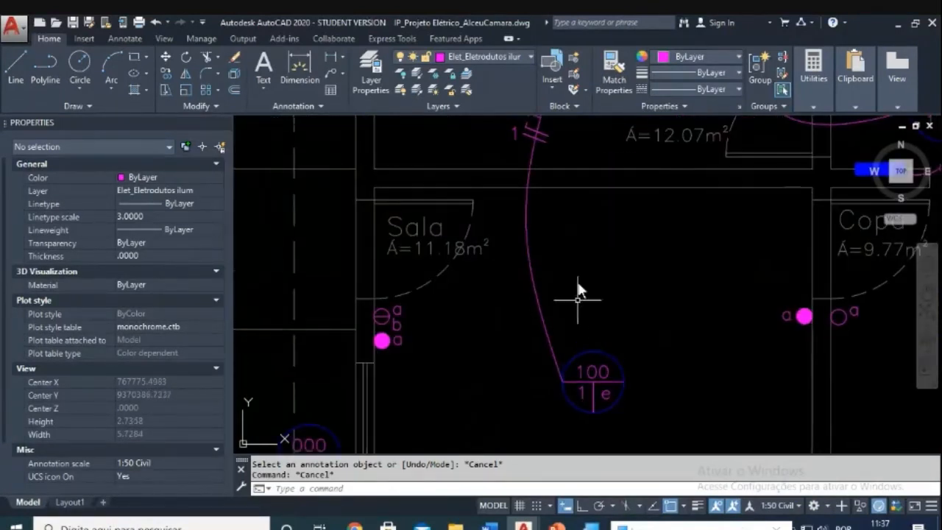
{"action": "middle_click_drag", "start_coordinate": [573, 396], "coordinate": [560, 348]}
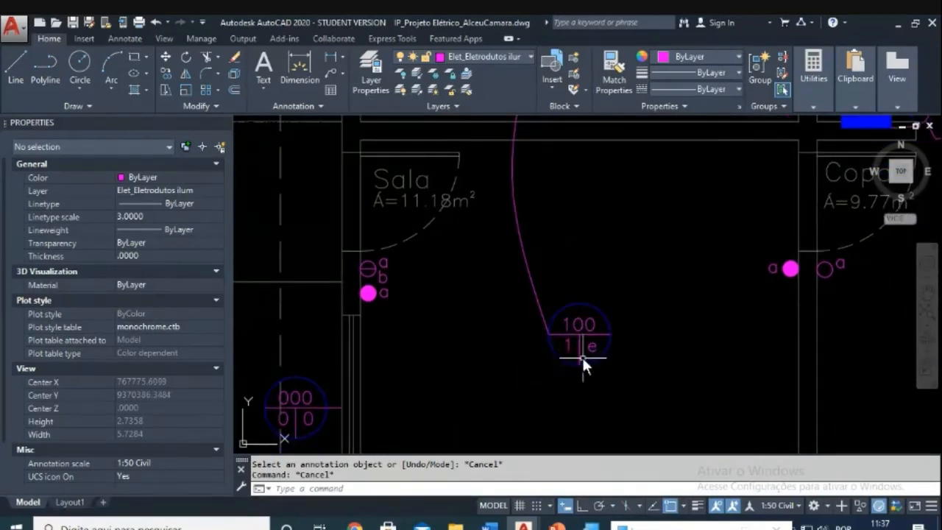
{"action": "scroll", "coordinate": [583, 356], "scroll_direction": "up", "scroll_amount": 2}
{"action": "scroll", "coordinate": [593, 352], "scroll_direction": "down", "scroll_amount": 2}
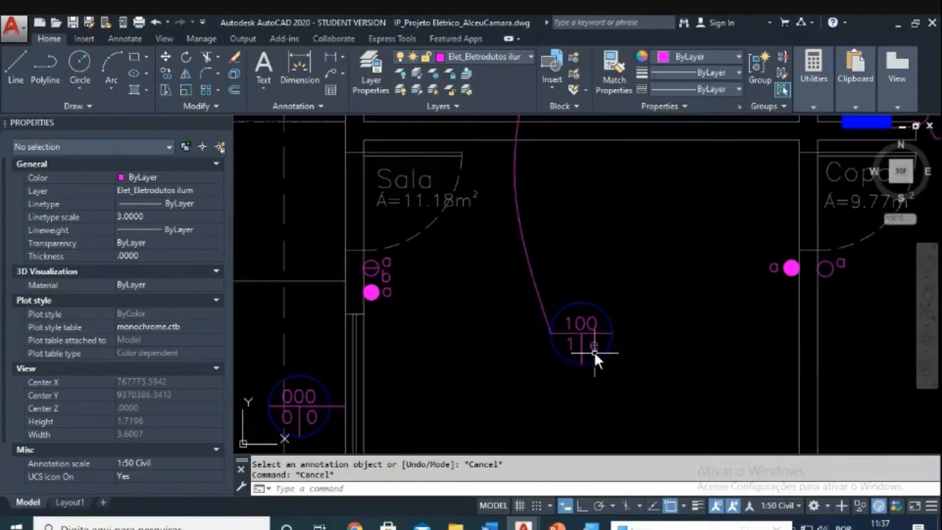
Step: Change the letter beside the Sala switch from c to e
{"action": "double_click", "coordinate": [388, 294]}
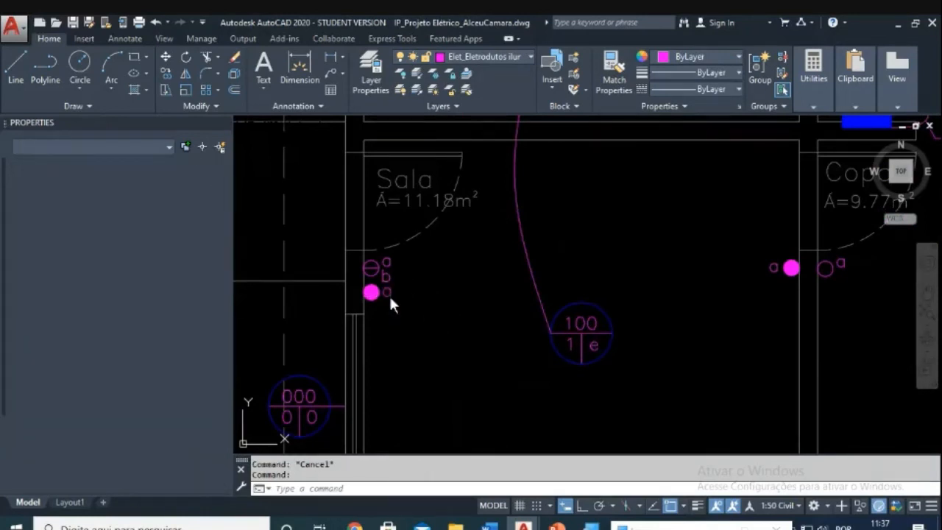
{"action": "type", "text": "e"}
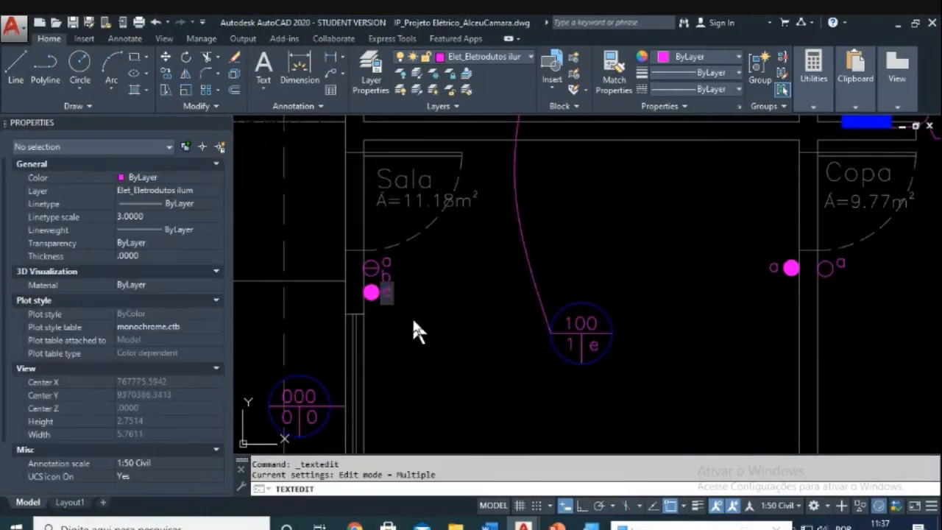
{"action": "key", "text": "Return"}
{"action": "key", "text": "Escape"}
{"action": "key", "text": "Escape"}
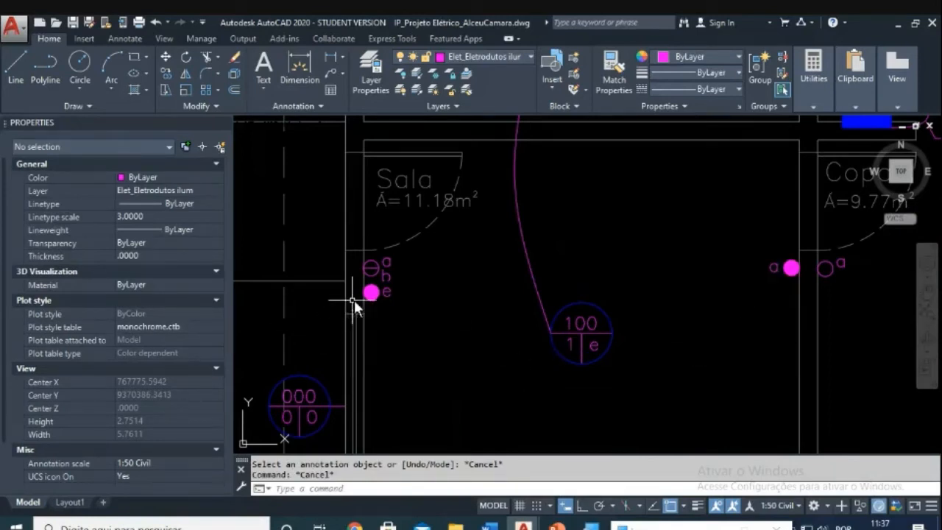
Step: Relabel the Copa switch's 'a' as 'e' to match the Sala lamp circuit
{"action": "double_click", "coordinate": [775, 268]}
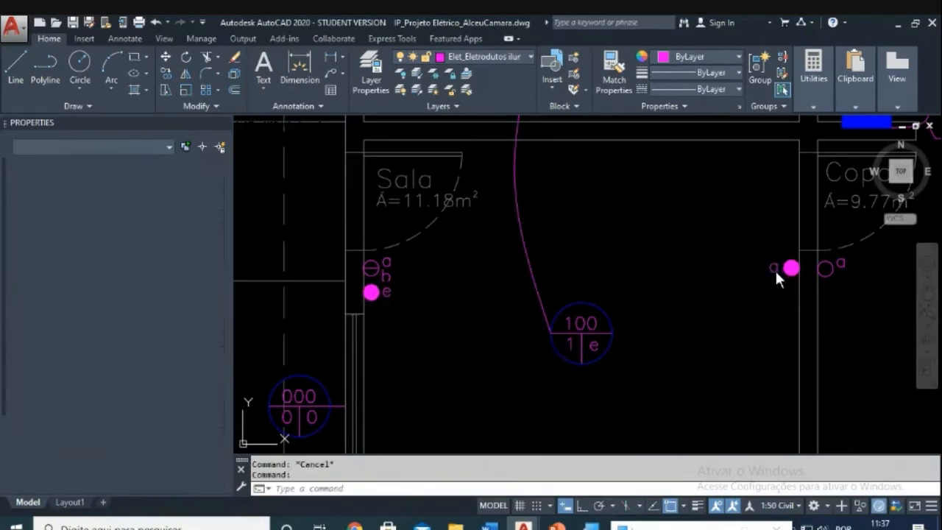
{"action": "type", "text": "e"}
{"action": "key", "text": "Return"}
{"action": "key", "text": "Escape"}
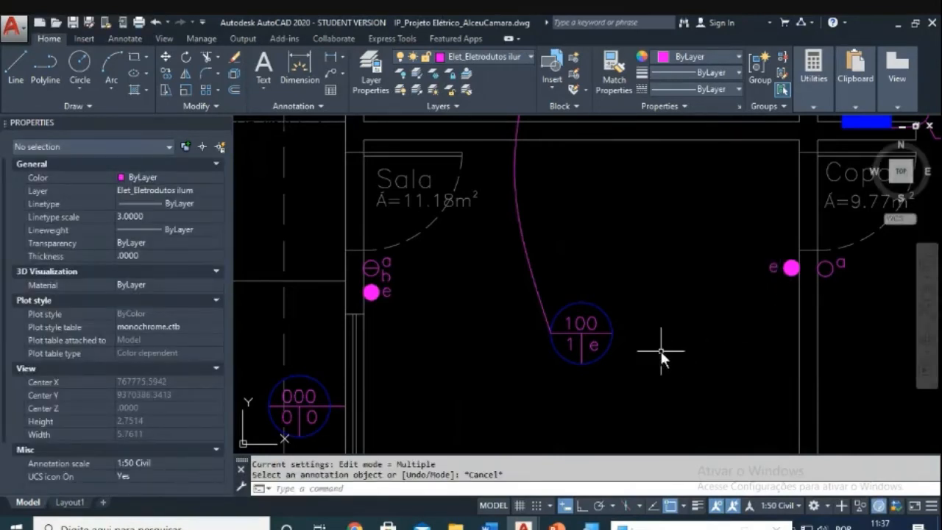
{"action": "scroll", "coordinate": [651, 335], "scroll_direction": "down", "scroll_amount": 3}
{"action": "scroll", "coordinate": [618, 309], "scroll_direction": "up", "scroll_amount": 2}
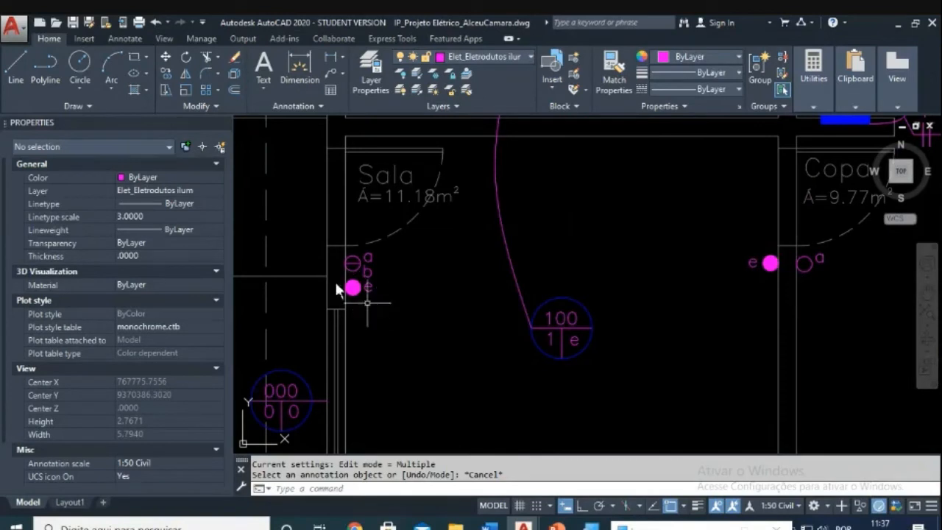
{"action": "scroll", "coordinate": [354, 299], "scroll_direction": "down", "scroll_amount": 2}
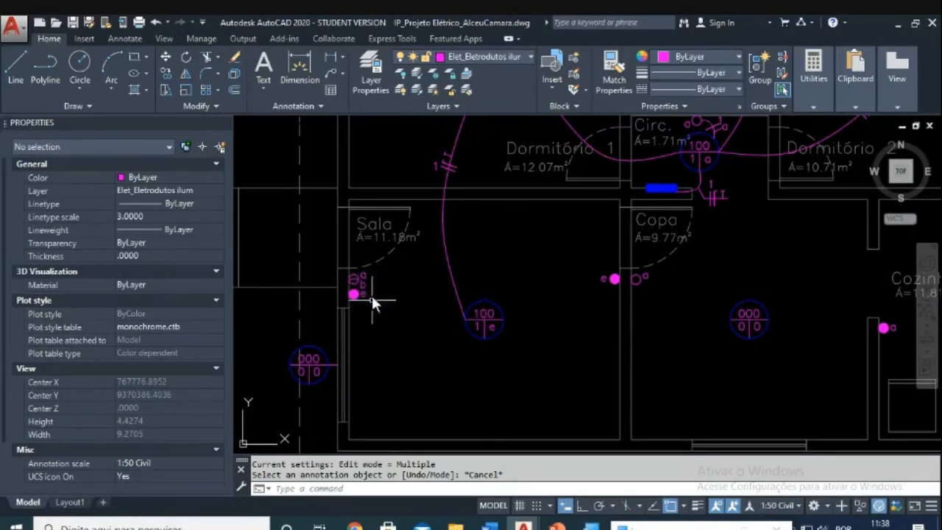
{"action": "scroll", "coordinate": [441, 301], "scroll_direction": "up", "scroll_amount": 3}
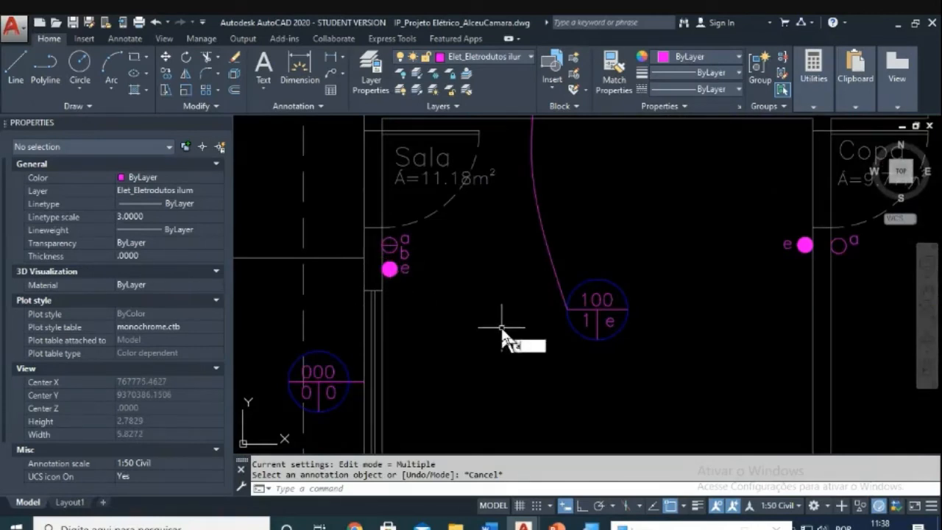
Step: Draw a spline conduit from the Sala ceiling light, curving down to the wall switch dot
{"action": "key", "text": "Escape"}
{"action": "type", "text": "spl"}
{"action": "key", "text": "Return"}
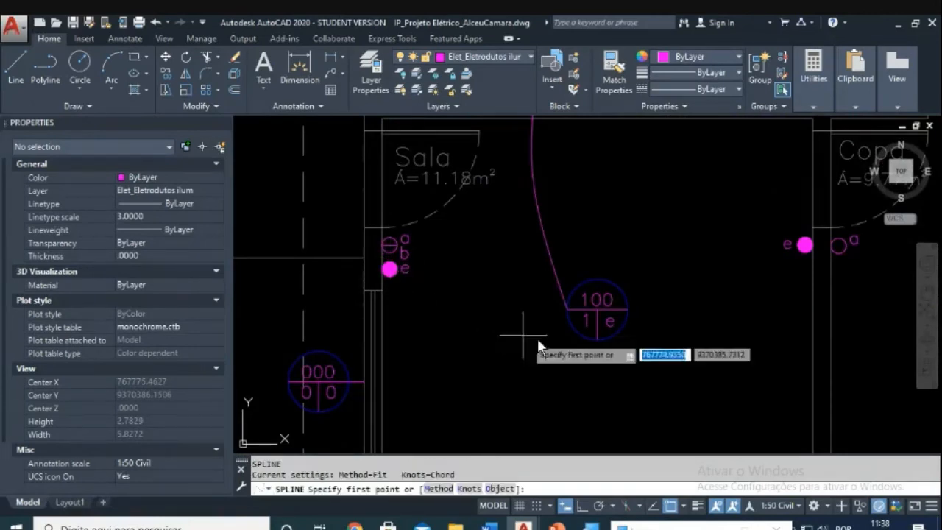
{"action": "left_click", "coordinate": [599, 308]}
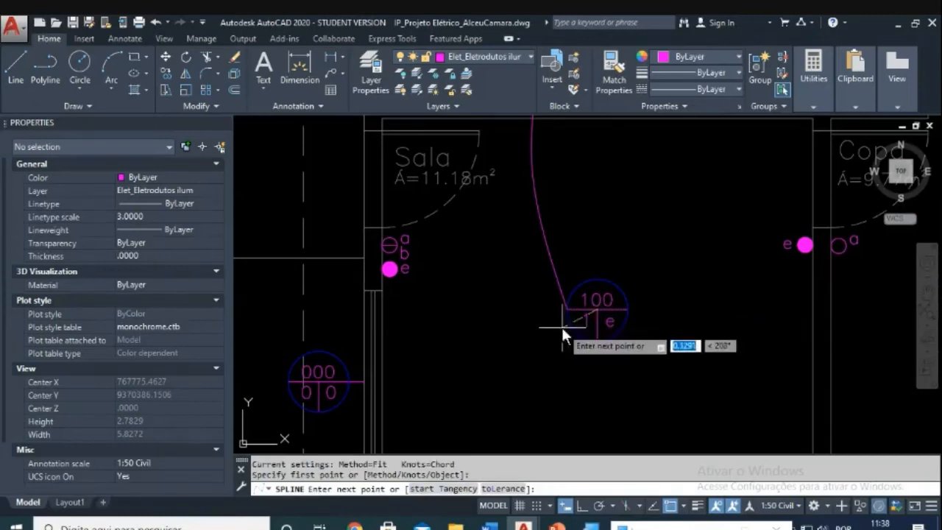
{"action": "left_click", "coordinate": [501, 350]}
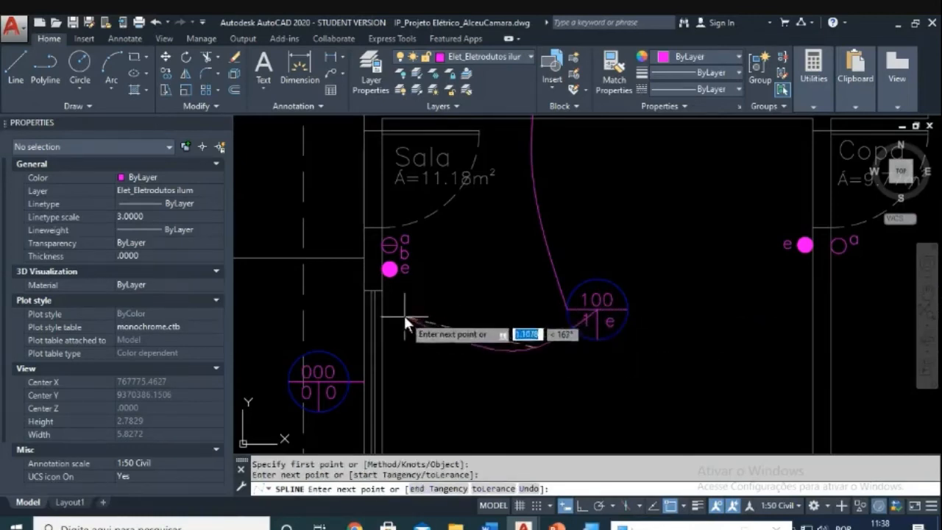
{"action": "left_click", "coordinate": [403, 316]}
{"action": "left_click", "coordinate": [390, 277]}
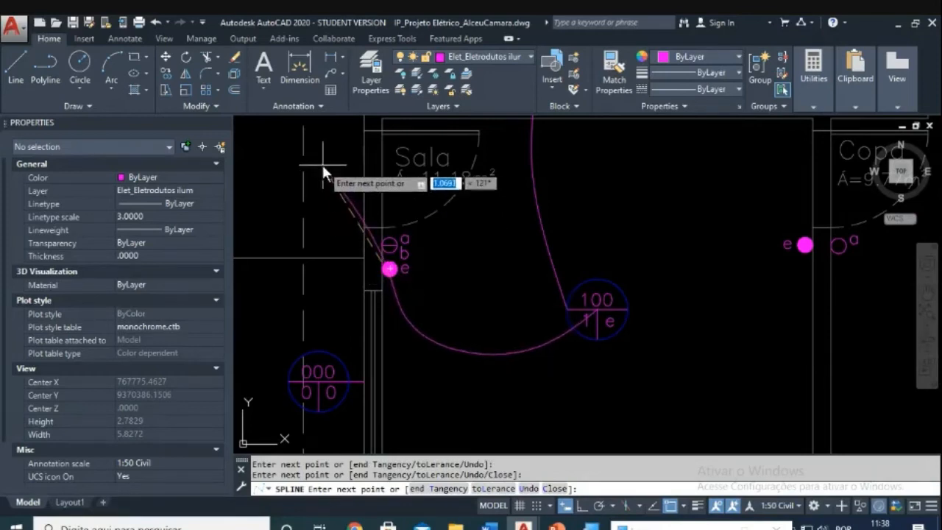
{"action": "key", "text": "Return"}
{"action": "scroll", "coordinate": [522, 328], "scroll_direction": "up", "scroll_amount": 4}
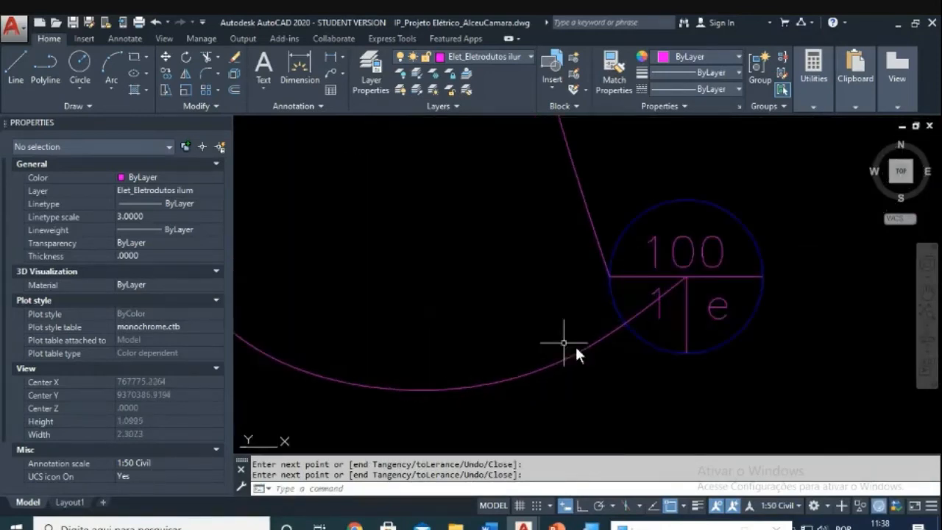
Step: Start a trim with the lamp circle as cutting edge, then abandon it
{"action": "key", "text": "Escape"}
{"action": "key", "text": "Escape"}
{"action": "type", "text": "tr"}
{"action": "key", "text": "Return"}
{"action": "left_click", "coordinate": [642, 324]}
{"action": "left_click", "coordinate": [609, 334]}
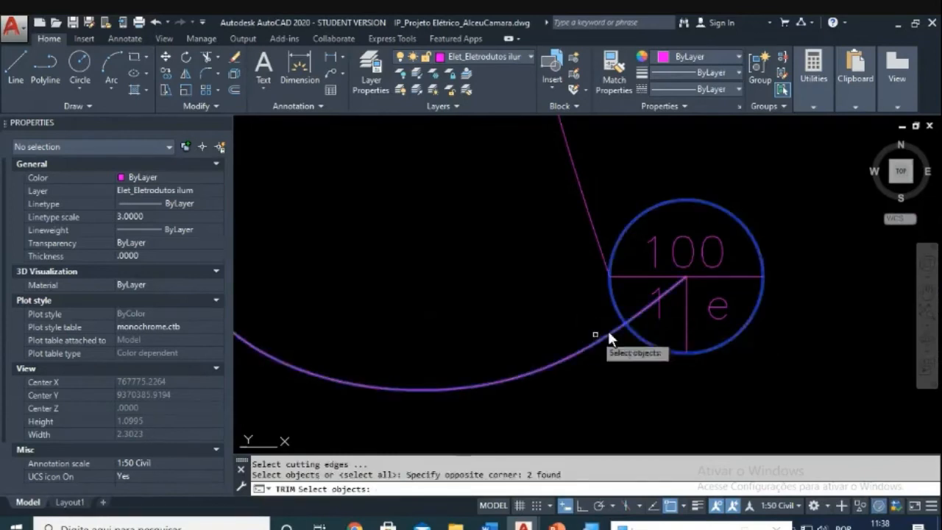
{"action": "key", "text": "Return"}
{"action": "key", "text": "Escape"}
{"action": "key", "text": "Escape"}
{"action": "scroll", "coordinate": [592, 313], "scroll_direction": "down", "scroll_amount": 5}
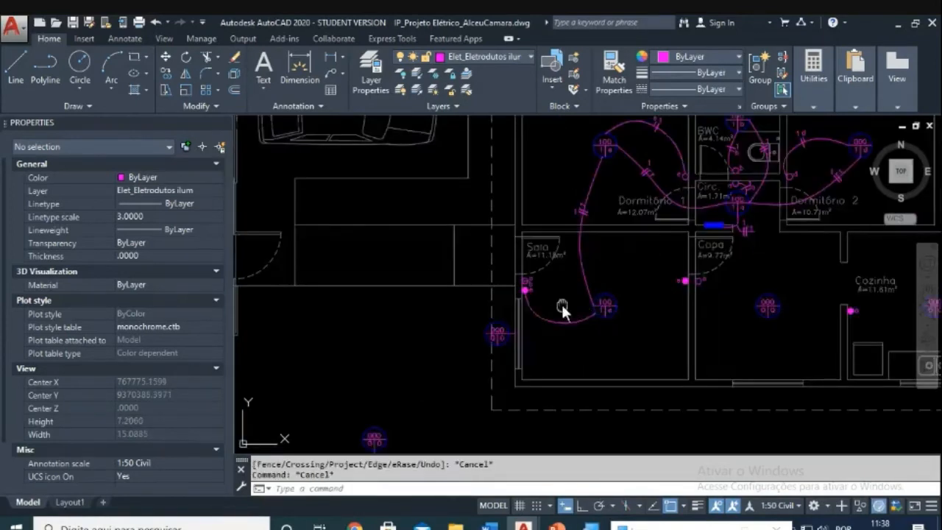
Step: Pan across the plan to bring the Dormitório 2 conduit and its tick marks into view
{"action": "scroll", "coordinate": [559, 307], "scroll_direction": "up", "scroll_amount": 2}
{"action": "middle_click_drag", "start_coordinate": [561, 304], "coordinate": [541, 356]}
{"action": "middle_click_drag", "start_coordinate": [618, 273], "coordinate": [557, 335]}
{"action": "middle_click_drag", "start_coordinate": [601, 209], "coordinate": [607, 274]}
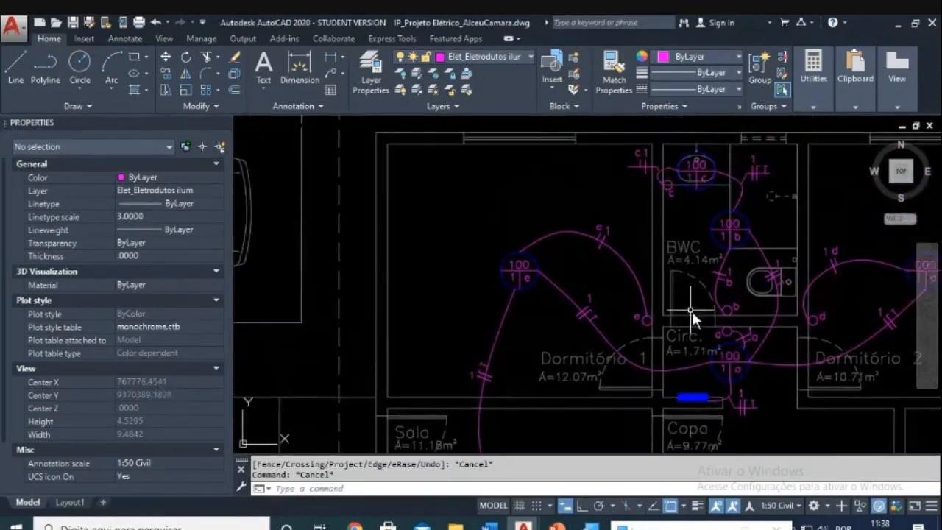
{"action": "middle_click_drag", "start_coordinate": [692, 313], "coordinate": [663, 255]}
{"action": "middle_click_drag", "start_coordinate": [770, 326], "coordinate": [610, 319]}
{"action": "scroll", "coordinate": [690, 298], "scroll_direction": "up", "scroll_amount": 3}
Step: Copy the circuit 1 tick marks and number onto the new Sala conduit
{"action": "type", "text": "co"}
{"action": "key", "text": "Return"}
{"action": "left_click", "coordinate": [643, 206]}
{"action": "left_click", "coordinate": [730, 310]}
{"action": "key", "text": "Return"}
{"action": "left_click", "coordinate": [689, 264]}
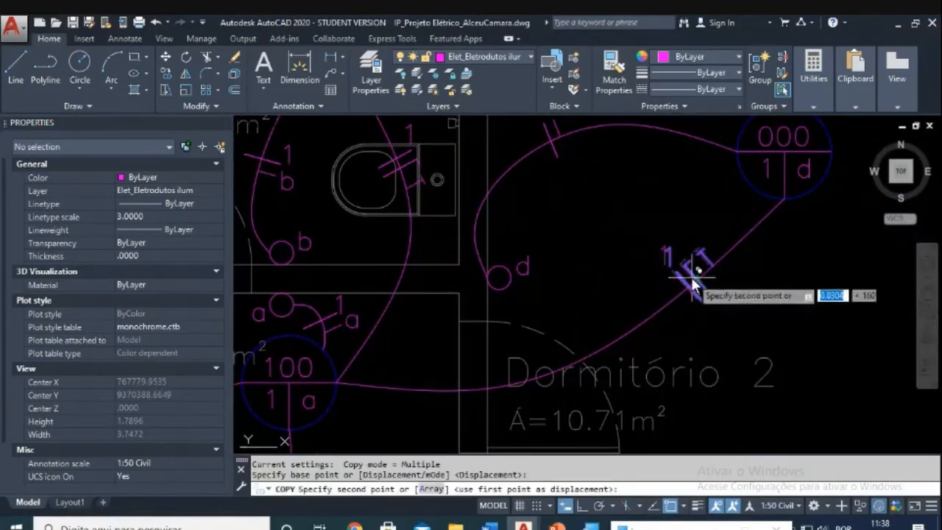
{"action": "scroll", "coordinate": [680, 314], "scroll_direction": "down", "scroll_amount": 6}
{"action": "scroll", "coordinate": [704, 290], "scroll_direction": "up", "scroll_amount": 6}
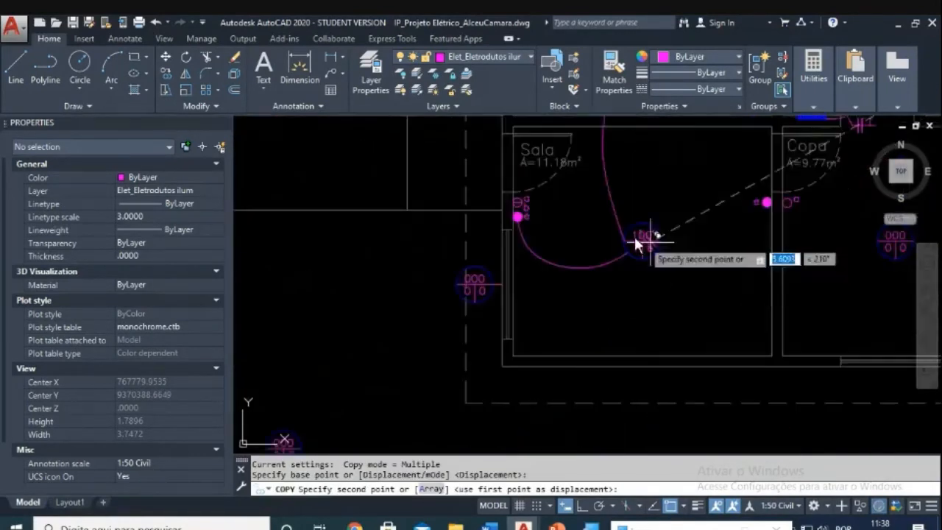
{"action": "left_click", "coordinate": [592, 297]}
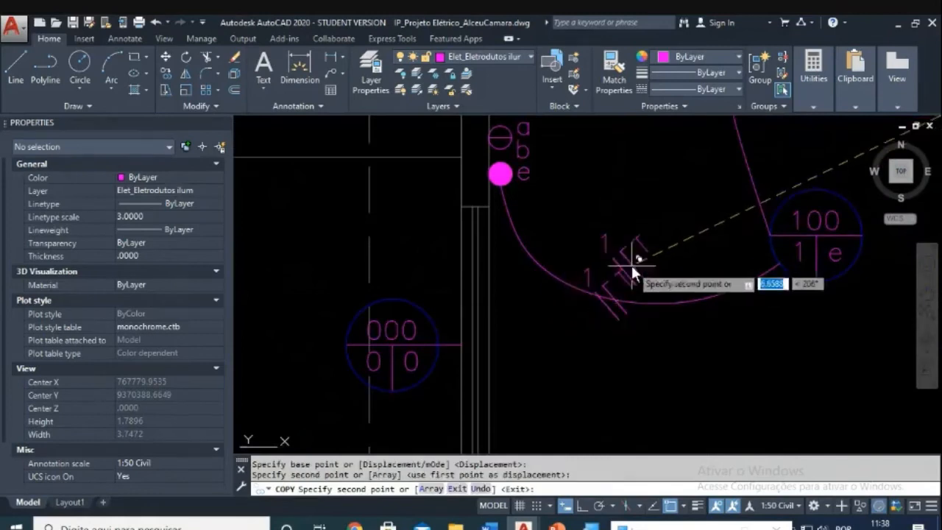
{"action": "key", "text": "Escape"}
{"action": "scroll", "coordinate": [626, 278], "scroll_direction": "up", "scroll_amount": 3}
Step: Select the copied tick marks for rotation about the conduit, then cancel the rotation
{"action": "key", "text": "Escape"}
{"action": "key", "text": "Escape"}
{"action": "type", "text": "ro"}
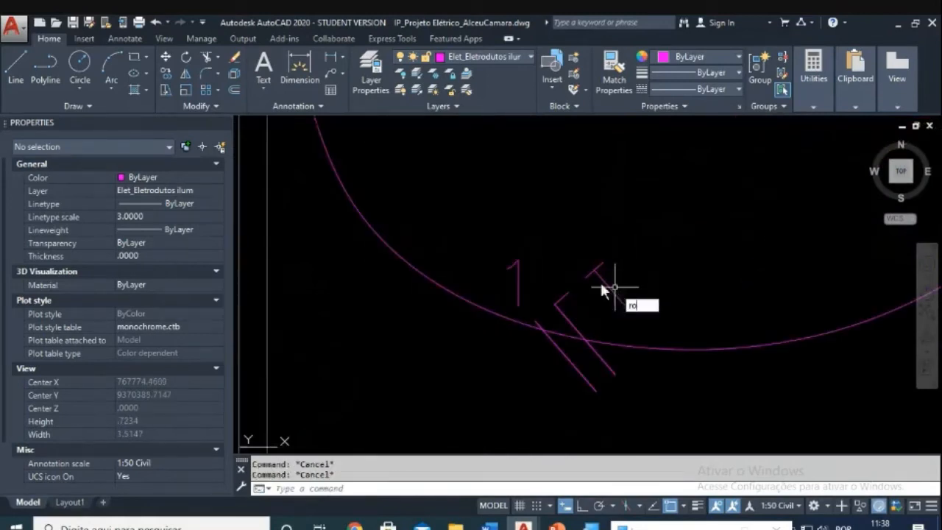
{"action": "key", "text": "Return"}
{"action": "left_click", "coordinate": [537, 220]}
{"action": "left_click", "coordinate": [697, 412]}
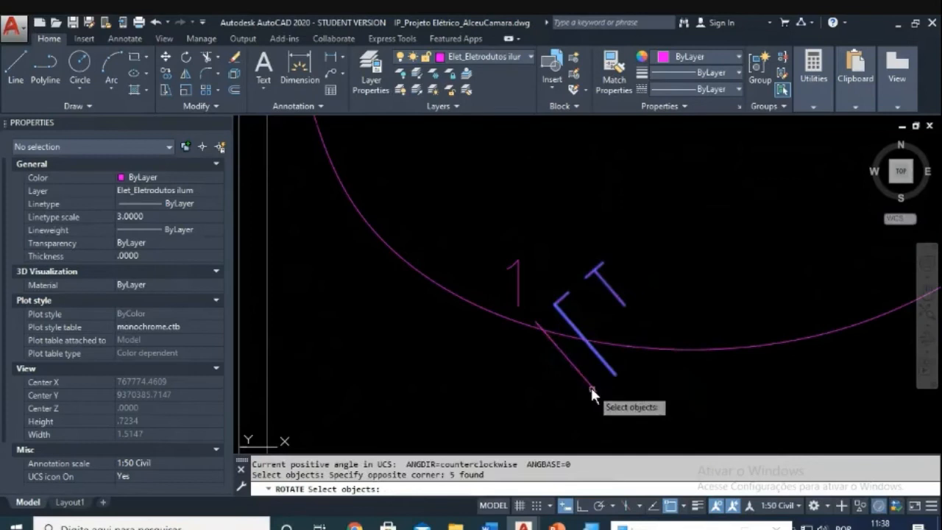
{"action": "left_click", "coordinate": [607, 346]}
{"action": "key", "text": "Return"}
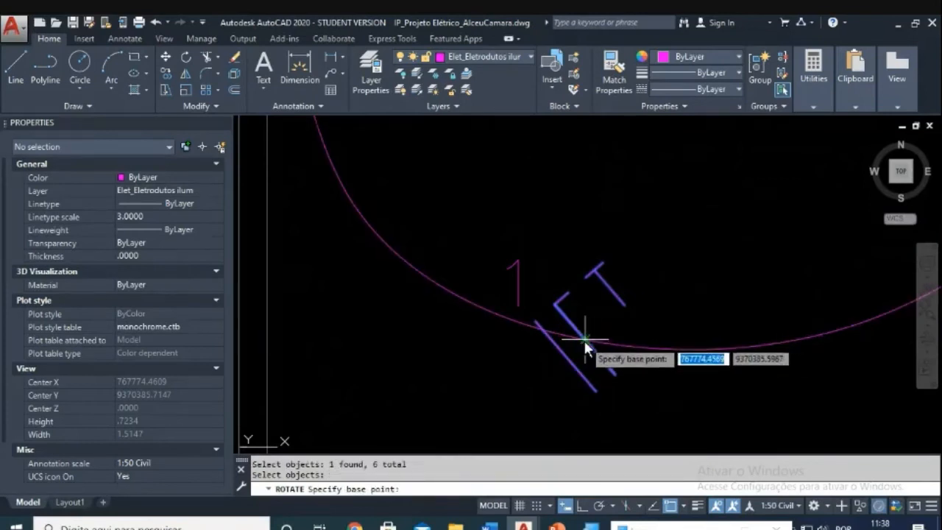
{"action": "left_click", "coordinate": [587, 340]}
{"action": "middle_click_drag", "start_coordinate": [646, 409], "coordinate": [659, 343]}
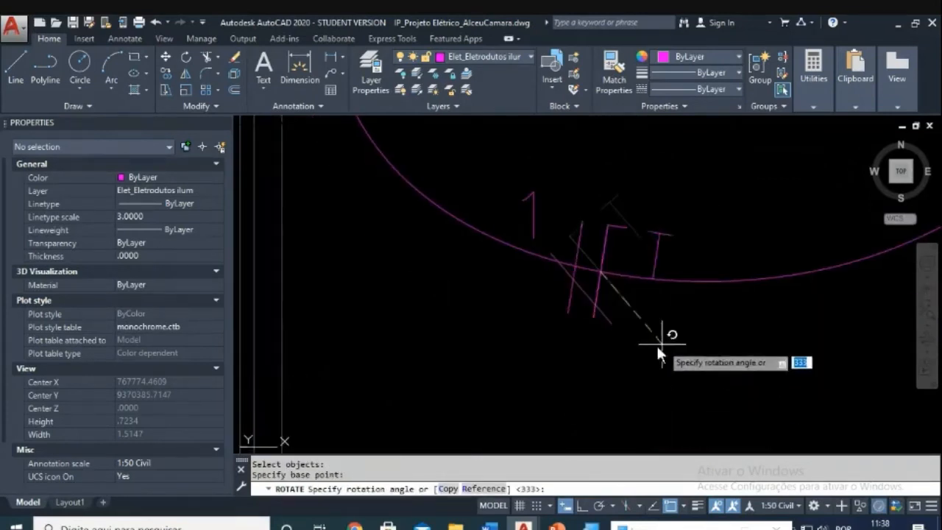
{"action": "key", "text": "Escape"}
{"action": "scroll", "coordinate": [670, 353], "scroll_direction": "down", "scroll_amount": 5}
{"action": "mouse_move", "coordinate": [833, 305]}
{"action": "middle_mouse_down"}
{"action": "mouse_move", "coordinate": [670, 372]}
{"action": "mouse_move", "coordinate": [573, 385]}
{"action": "middle_mouse_up"}
{"action": "scroll", "coordinate": [572, 385], "scroll_direction": "down", "scroll_amount": 2}
{"action": "middle_click_drag", "start_coordinate": [575, 303], "coordinate": [556, 372]}
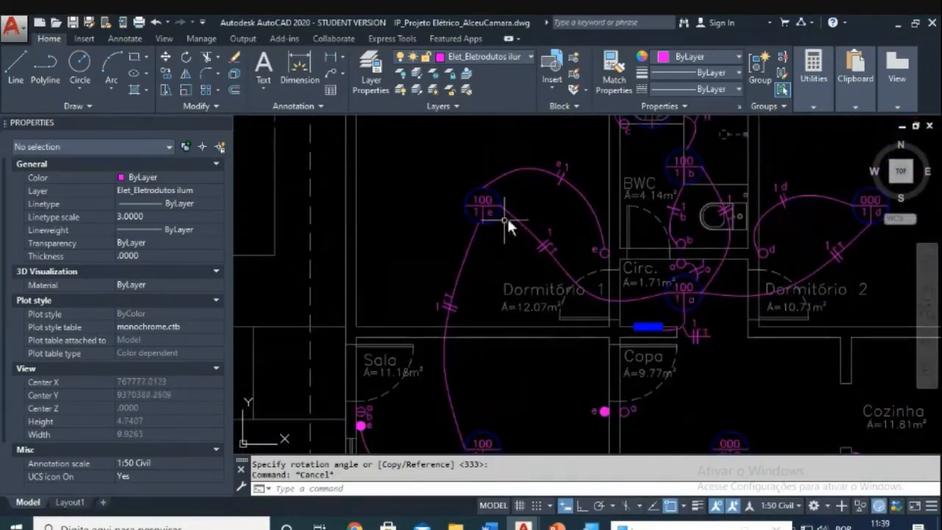
{"action": "key", "text": "Escape"}
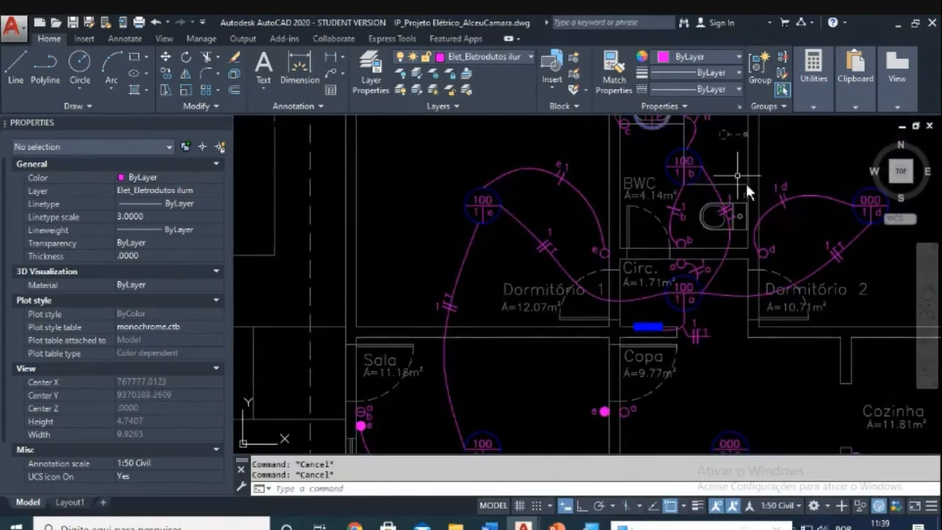
{"action": "middle_click_drag", "start_coordinate": [525, 341], "coordinate": [576, 240]}
{"action": "scroll", "coordinate": [527, 401], "scroll_direction": "up", "scroll_amount": 4}
{"action": "scroll", "coordinate": [565, 301], "scroll_direction": "up", "scroll_amount": 2}
{"action": "double_click", "coordinate": [554, 296]}
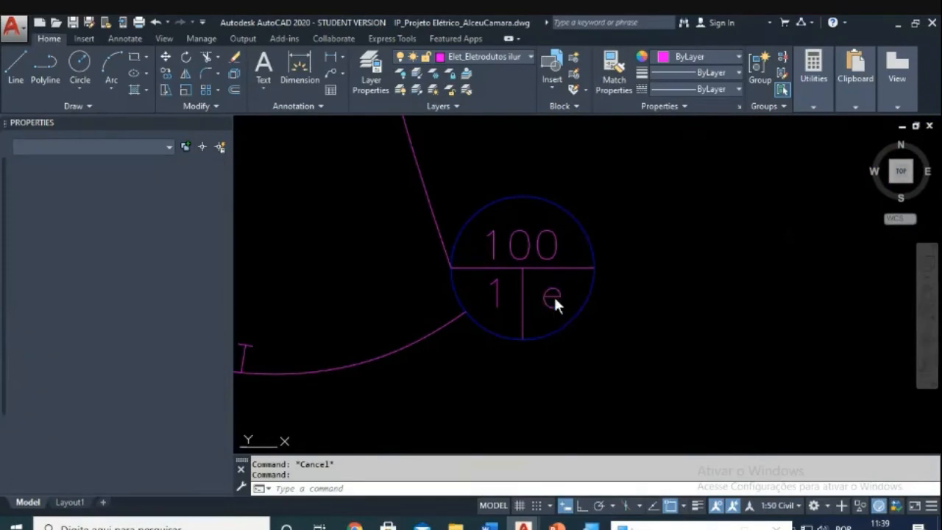
{"action": "type", "text": "f"}
{"action": "key", "text": "Return"}
{"action": "scroll", "coordinate": [613, 349], "scroll_direction": "down", "scroll_amount": 3}
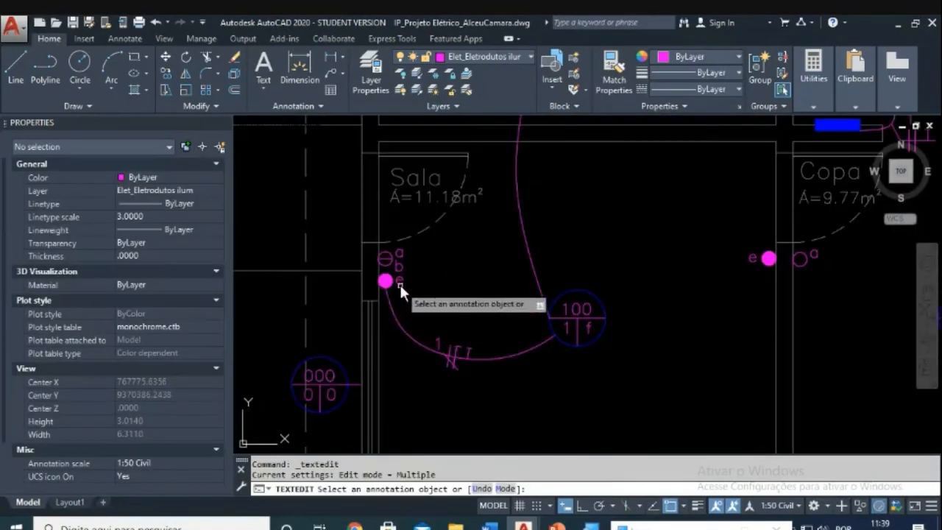
{"action": "type", "text": "f"}
{"action": "key", "text": "Return"}
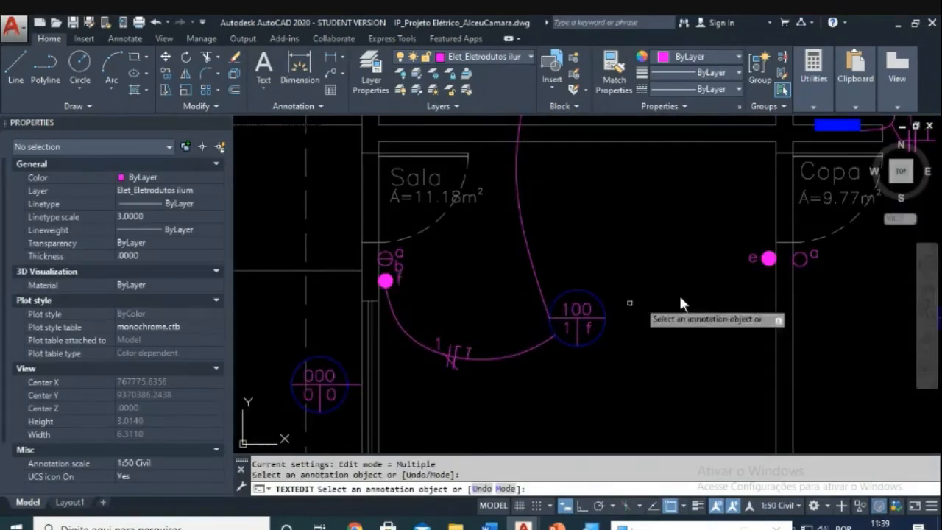
{"action": "left_click", "coordinate": [751, 259]}
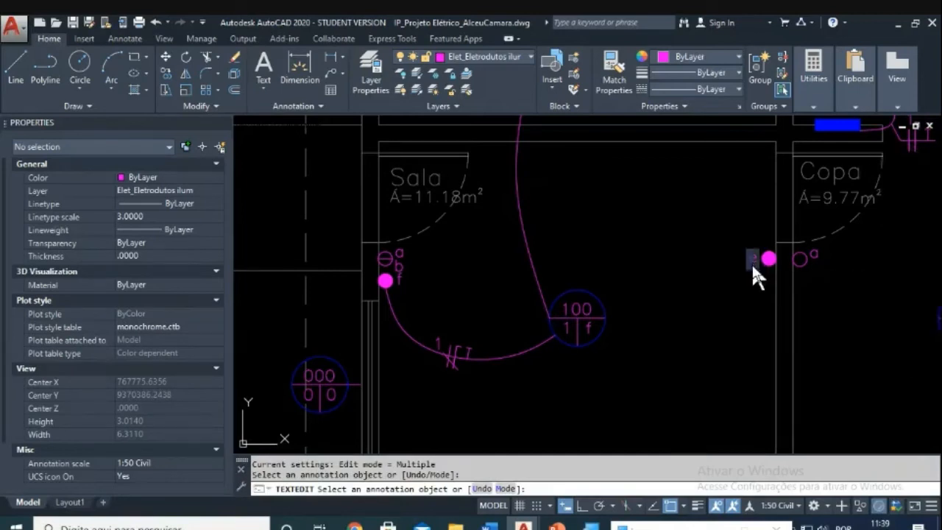
{"action": "type", "text": "f"}
{"action": "key", "text": "Return"}
{"action": "key", "text": "Escape"}
{"action": "key", "text": "Escape"}
{"action": "scroll", "coordinate": [461, 367], "scroll_direction": "up", "scroll_amount": 3}
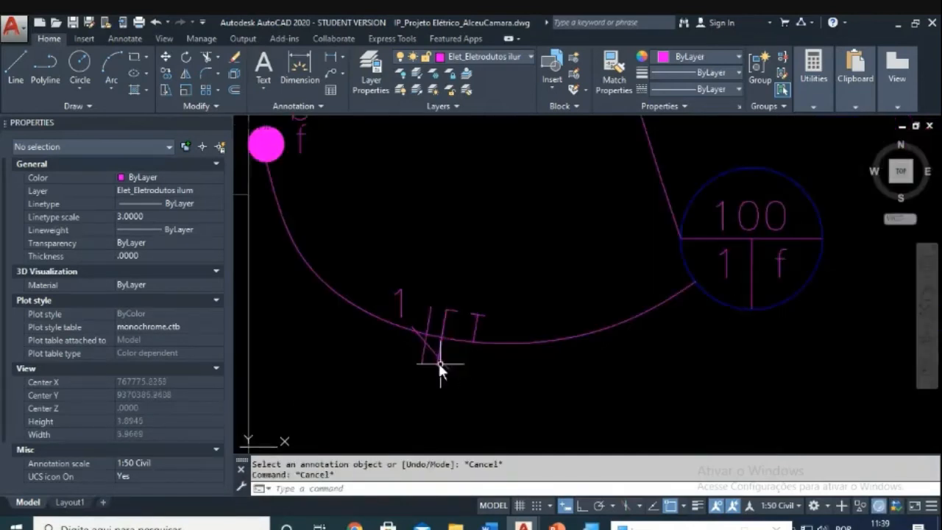
{"action": "key", "text": "Escape"}
{"action": "key", "text": "Return"}
{"action": "left_click", "coordinate": [445, 350]}
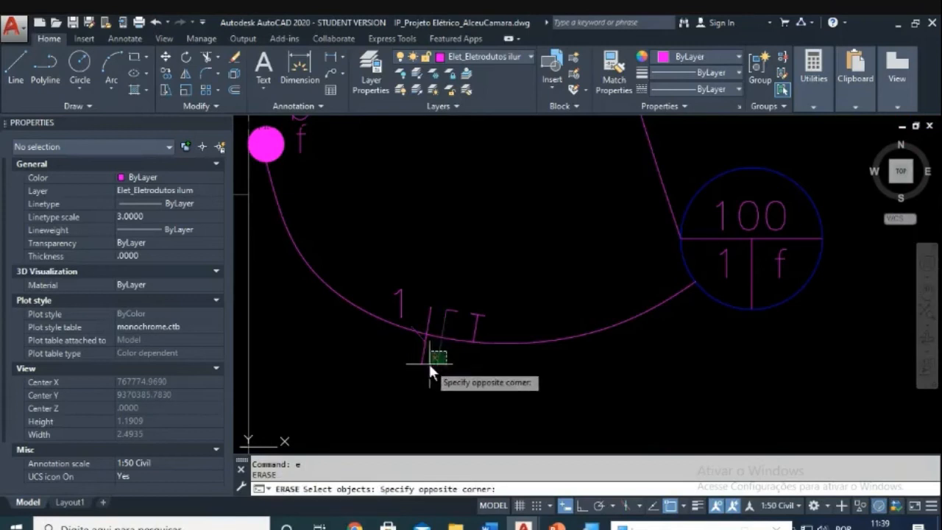
{"action": "left_click", "coordinate": [428, 361]}
{"action": "left_click", "coordinate": [487, 304]}
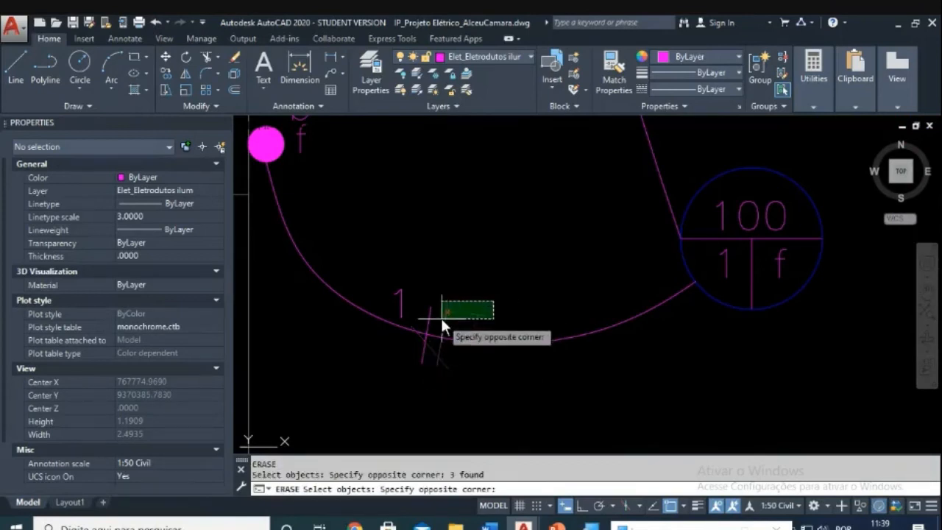
{"action": "left_click", "coordinate": [440, 315]}
{"action": "scroll", "coordinate": [474, 311], "scroll_direction": "down", "scroll_amount": 3}
{"action": "scroll", "coordinate": [538, 332], "scroll_direction": "up", "scroll_amount": 2}
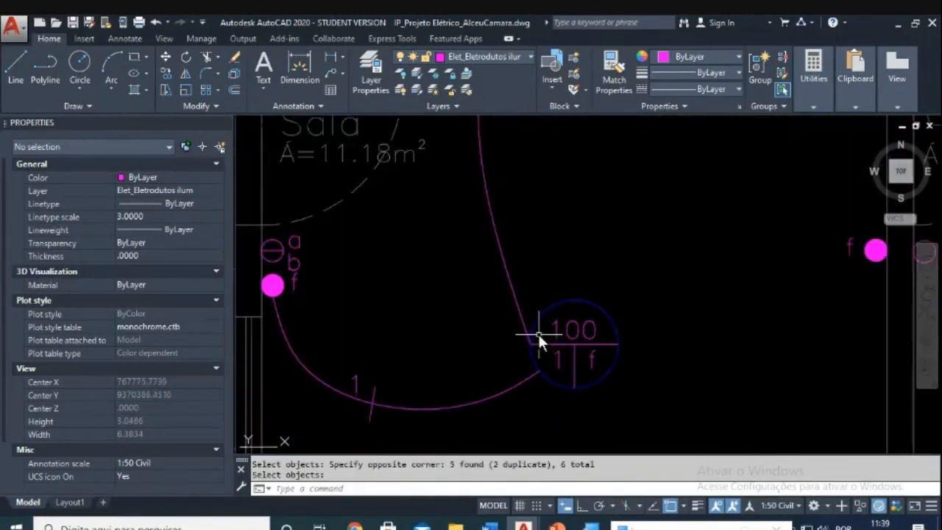
{"action": "key", "text": "Escape"}
{"action": "scroll", "coordinate": [538, 331], "scroll_direction": "down", "scroll_amount": 4}
Step: Move the 'e' letter and its tick mark together toward the '1' tick on the Dormitório 1 arc
{"action": "middle_click_drag", "start_coordinate": [599, 273], "coordinate": [500, 426]}
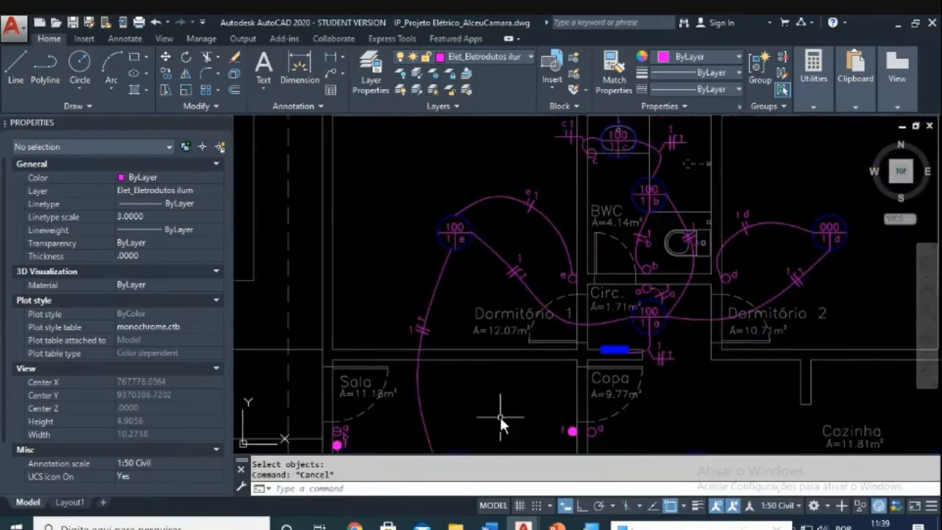
{"action": "middle_click_drag", "start_coordinate": [548, 193], "coordinate": [537, 299]}
{"action": "scroll", "coordinate": [539, 254], "scroll_direction": "up", "scroll_amount": 4}
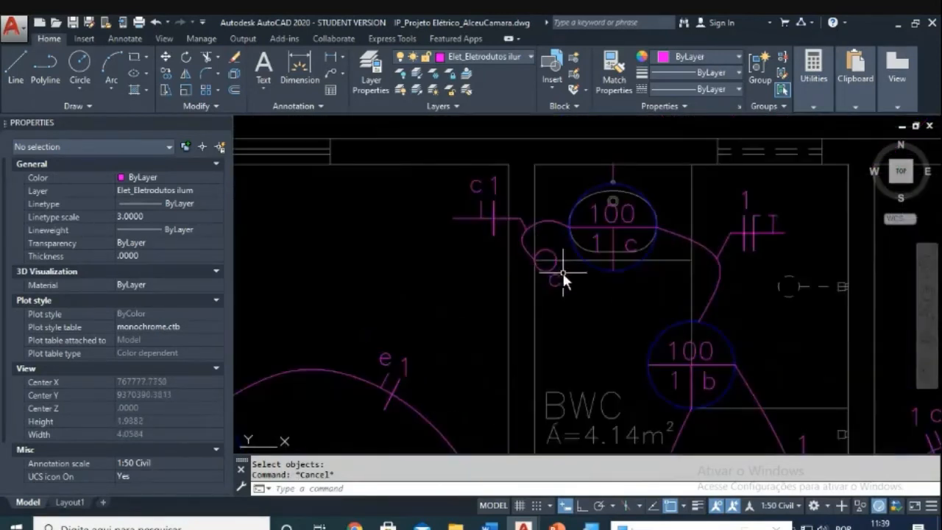
{"action": "scroll", "coordinate": [568, 294], "scroll_direction": "down", "scroll_amount": 2}
{"action": "middle_click_drag", "start_coordinate": [536, 361], "coordinate": [542, 273]}
{"action": "scroll", "coordinate": [484, 260], "scroll_direction": "up", "scroll_amount": 2}
{"action": "scroll", "coordinate": [484, 261], "scroll_direction": "up", "scroll_amount": 2}
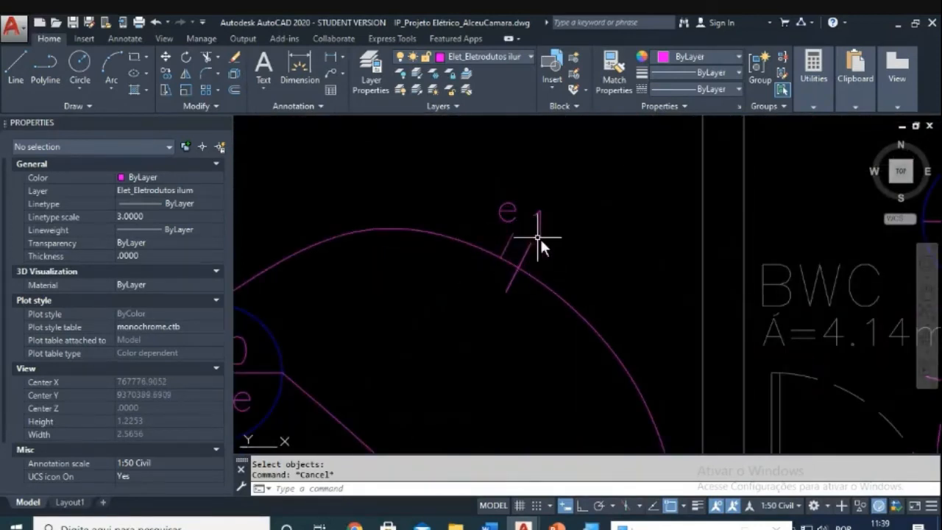
{"action": "scroll", "coordinate": [511, 238], "scroll_direction": "up", "scroll_amount": 2}
{"action": "key", "text": "Escape"}
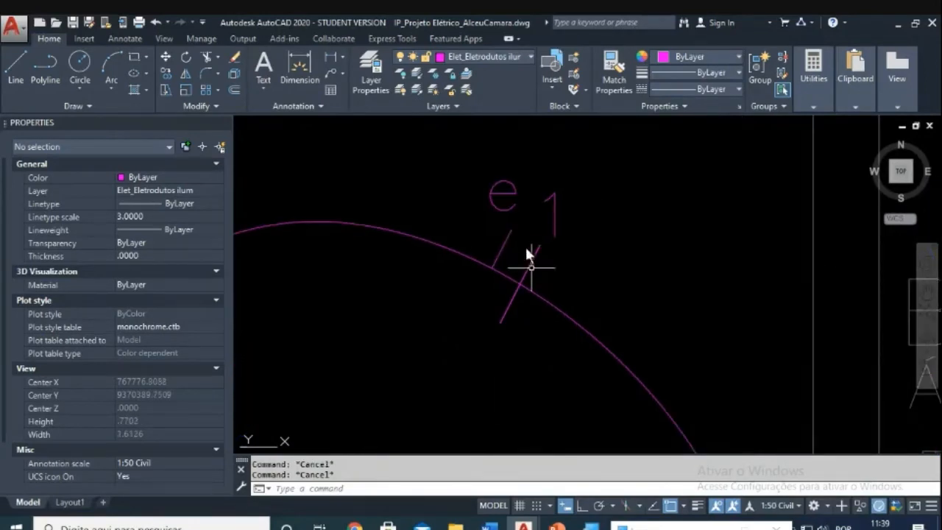
{"action": "scroll", "coordinate": [548, 247], "scroll_direction": "down", "scroll_amount": 2}
{"action": "mouse_move", "coordinate": [672, 288]}
{"action": "middle_mouse_down"}
{"action": "mouse_move", "coordinate": [613, 331]}
{"action": "mouse_move", "coordinate": [512, 250]}
{"action": "middle_mouse_up"}
{"action": "scroll", "coordinate": [648, 318], "scroll_direction": "up", "scroll_amount": 2}
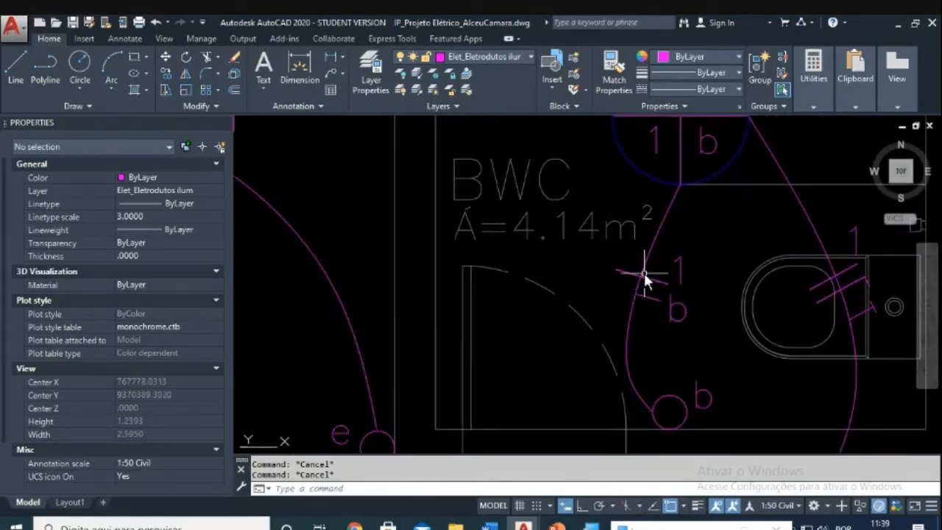
{"action": "scroll", "coordinate": [643, 278], "scroll_direction": "down", "scroll_amount": 2}
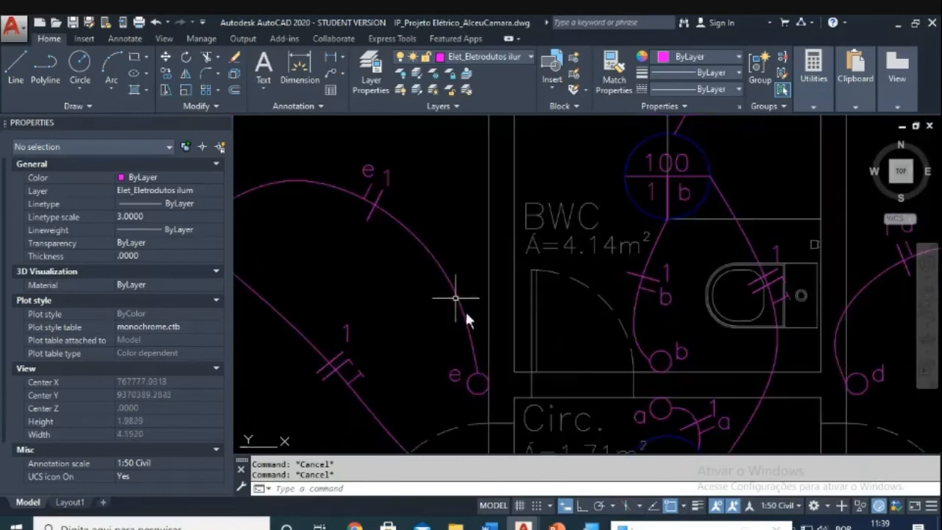
{"action": "scroll", "coordinate": [415, 231], "scroll_direction": "up", "scroll_amount": 4}
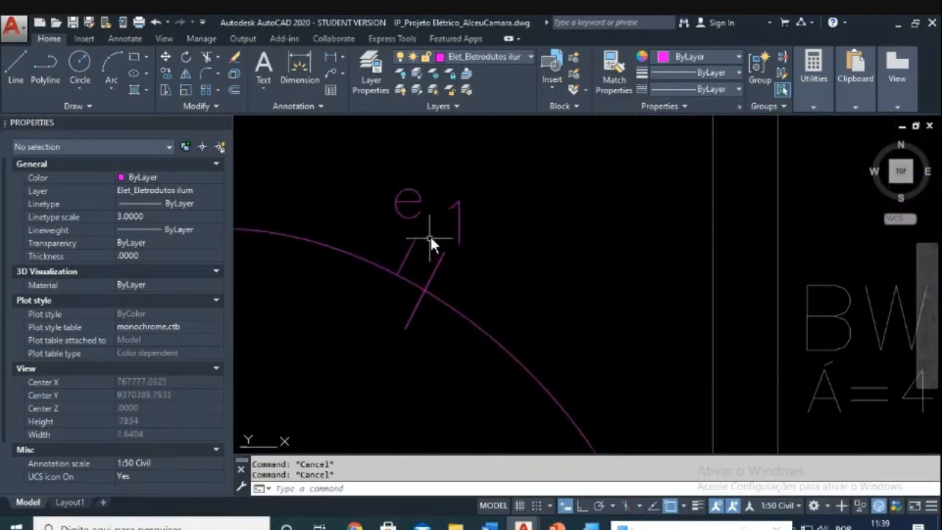
{"action": "key", "text": "Return"}
{"action": "left_click", "coordinate": [430, 198]}
{"action": "left_click", "coordinate": [389, 238]}
{"action": "key", "text": "Return"}
{"action": "left_click", "coordinate": [395, 274]}
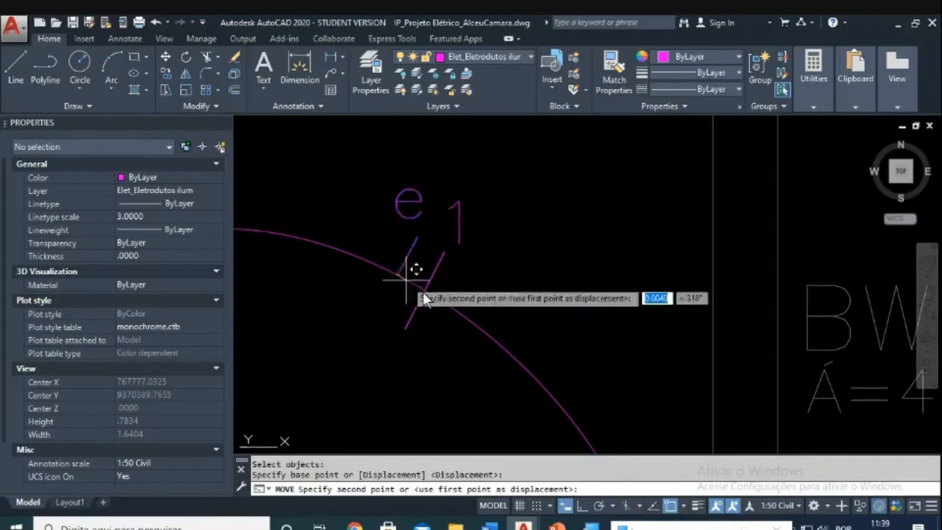
{"action": "left_click", "coordinate": [480, 354]}
{"action": "key", "text": "Escape"}
{"action": "key", "text": "Escape"}
Step: Shift only the 'e' letter into a better position with MOVE
{"action": "type", "text": "m"}
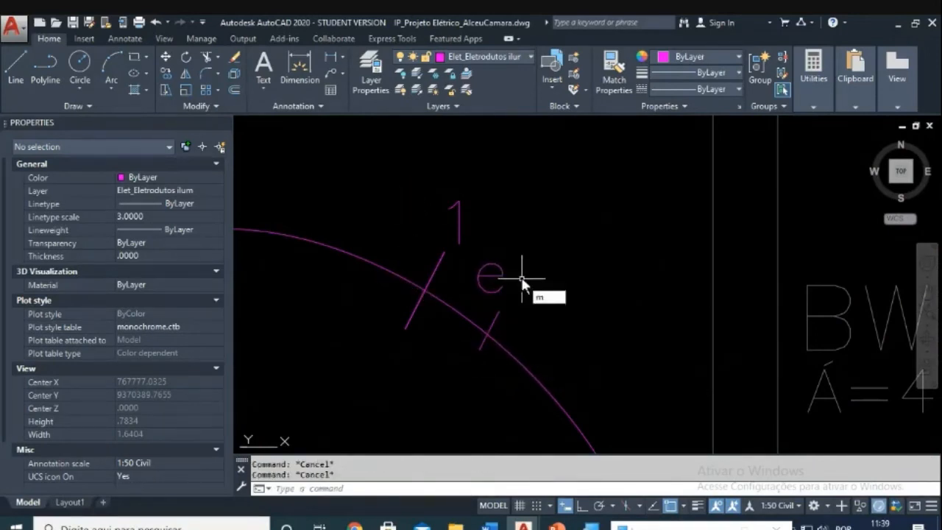
{"action": "key", "text": "Return"}
{"action": "left_click", "coordinate": [522, 264]}
{"action": "left_click", "coordinate": [487, 315]}
{"action": "key", "text": "Return"}
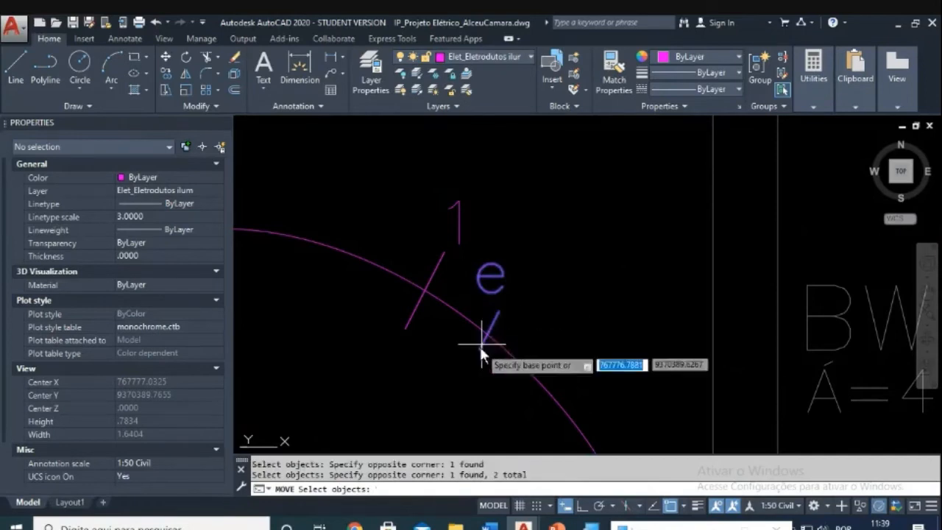
{"action": "left_click", "coordinate": [482, 340]}
{"action": "left_click", "coordinate": [475, 321]}
{"action": "key", "text": "Escape"}
{"action": "key", "text": "Escape"}
Step: Move the 'e' tick mark next to the 'e' letter
{"action": "type", "text": "m"}
{"action": "key", "text": "Return"}
{"action": "left_click", "coordinate": [525, 294]}
{"action": "left_click", "coordinate": [504, 318]}
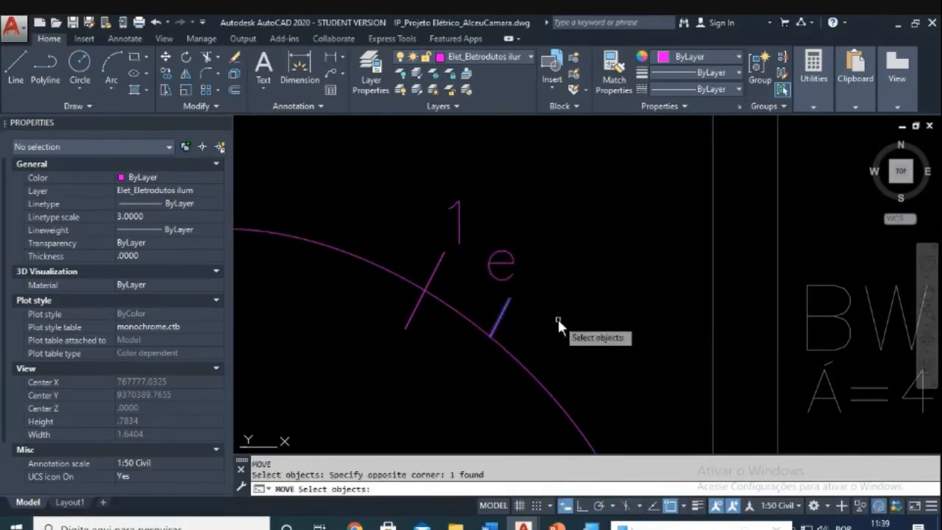
{"action": "key", "text": "Return"}
{"action": "left_click", "coordinate": [557, 320]}
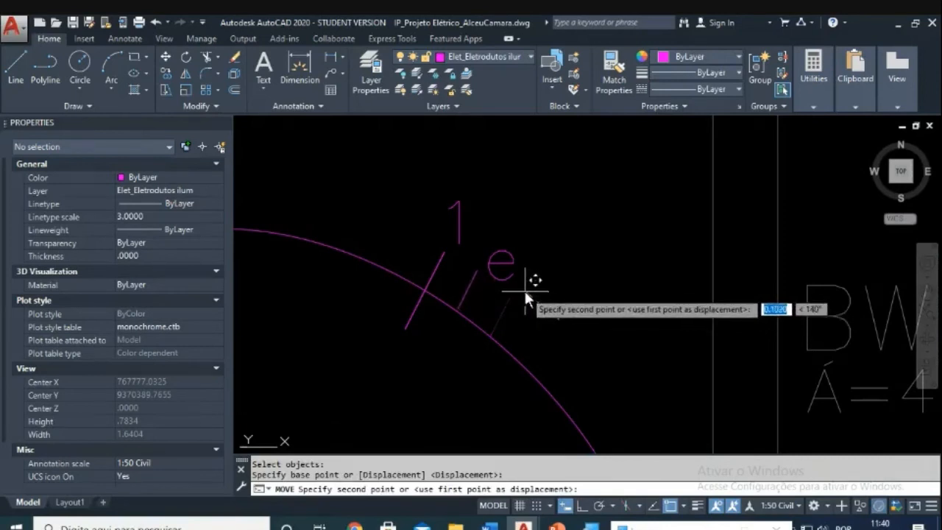
{"action": "left_click", "coordinate": [525, 291]}
{"action": "key", "text": "Escape"}
Step: Try reselecting and moving the tick mark again, abandoning the attempts
{"action": "key", "text": "Escape"}
{"action": "type", "text": "m"}
{"action": "key", "text": "Return"}
{"action": "left_click", "coordinate": [470, 286]}
{"action": "left_click", "coordinate": [466, 304]}
{"action": "key", "text": "Return"}
{"action": "left_click", "coordinate": [483, 309]}
{"action": "key", "text": "Escape"}
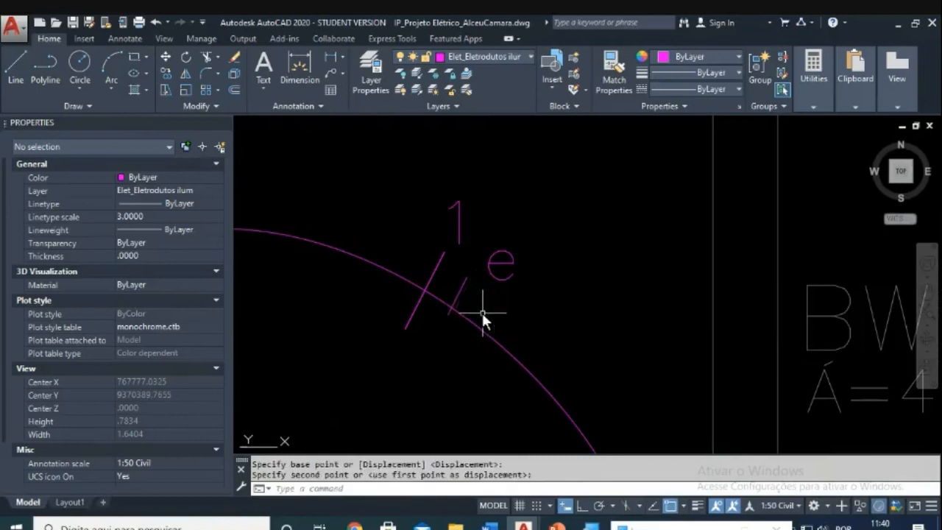
{"action": "key", "text": "Return"}
{"action": "left_click", "coordinate": [474, 294]}
{"action": "left_click", "coordinate": [430, 321]}
{"action": "scroll", "coordinate": [432, 322], "scroll_direction": "up", "scroll_amount": 4}
Step: Undo the misplaced tick mark moves
{"action": "key", "text": "Escape"}
{"action": "key", "text": "Return"}
{"action": "left_click", "coordinate": [536, 245]}
{"action": "left_click", "coordinate": [487, 255]}
{"action": "key", "text": "Return"}
{"action": "key", "text": "Escape"}
{"action": "key", "text": "ctrl+z"}
{"action": "key", "text": "ctrl+z"}
{"action": "scroll", "coordinate": [463, 319], "scroll_direction": "up", "scroll_amount": 10}
{"action": "key", "text": "Escape"}
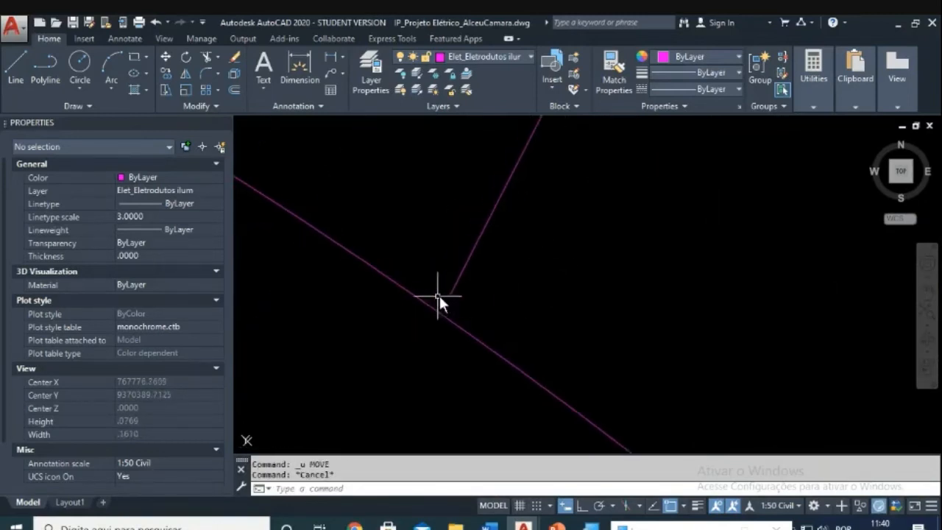
{"action": "key", "text": "Escape"}
Step: Regenerate the display and move the tick so its lower end meets the conduit line
{"action": "type", "text": "re"}
{"action": "key", "text": "Return"}
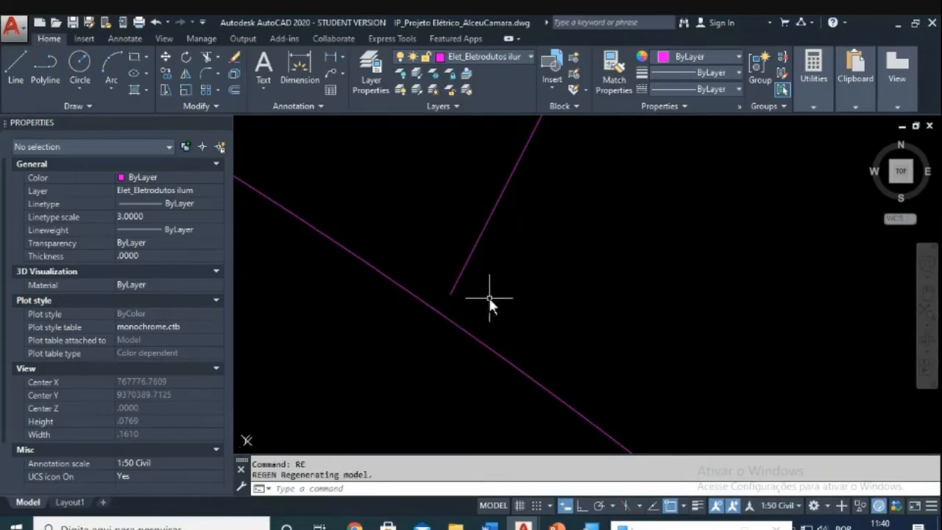
{"action": "key", "text": "Escape"}
{"action": "key", "text": "Escape"}
{"action": "type", "text": "m"}
{"action": "key", "text": "Return"}
{"action": "left_click", "coordinate": [536, 261]}
{"action": "left_click", "coordinate": [479, 220]}
{"action": "key", "text": "Return"}
{"action": "left_click", "coordinate": [451, 293]}
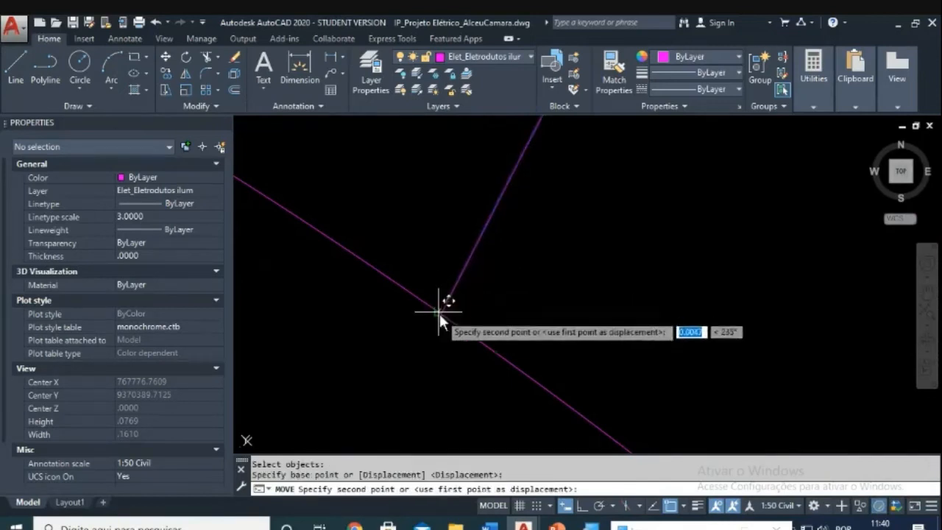
{"action": "left_click", "coordinate": [438, 313]}
{"action": "scroll", "coordinate": [456, 307], "scroll_direction": "down", "scroll_amount": 3}
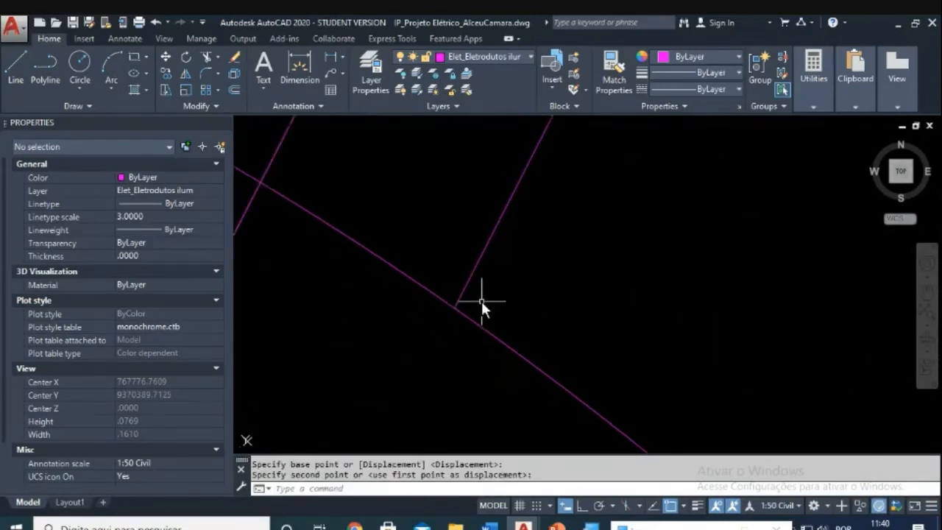
{"action": "middle_click_drag", "start_coordinate": [543, 288], "coordinate": [495, 316]}
{"action": "key", "text": "Escape"}
{"action": "key", "text": "Escape"}
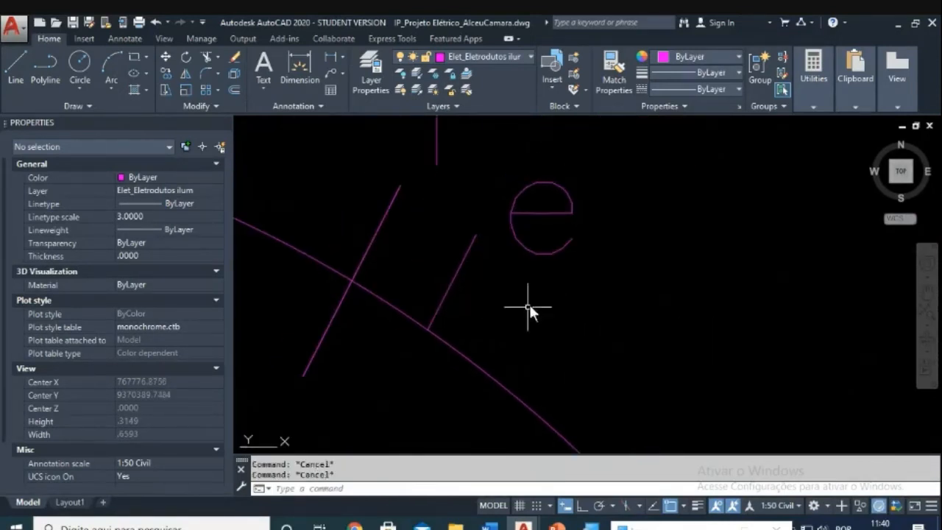
Step: Select the 'e' letter for another move, then cancel it
{"action": "type", "text": "m"}
{"action": "key", "text": "Return"}
{"action": "left_click", "coordinate": [609, 252]}
{"action": "left_click", "coordinate": [553, 265]}
{"action": "key", "text": "Return"}
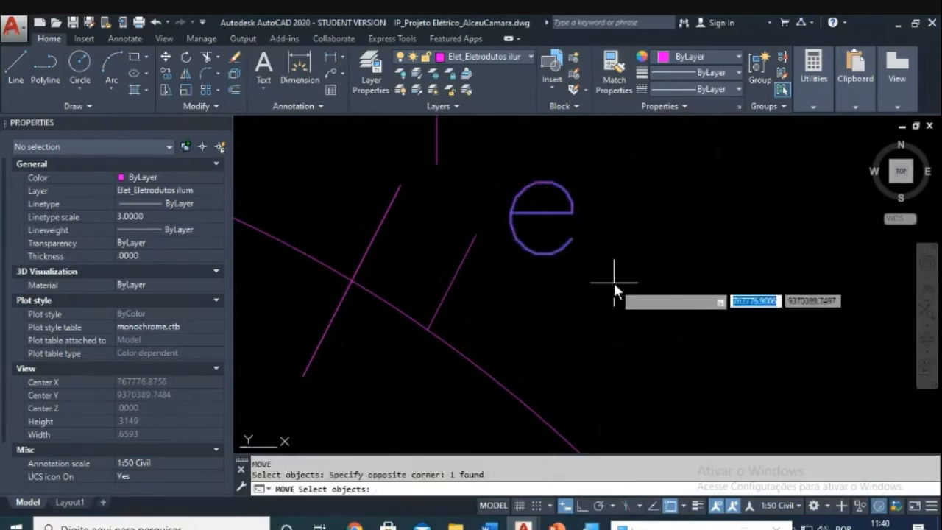
{"action": "left_click", "coordinate": [613, 283]}
{"action": "key", "text": "Escape"}
{"action": "scroll", "coordinate": [605, 267], "scroll_direction": "down", "scroll_amount": 5}
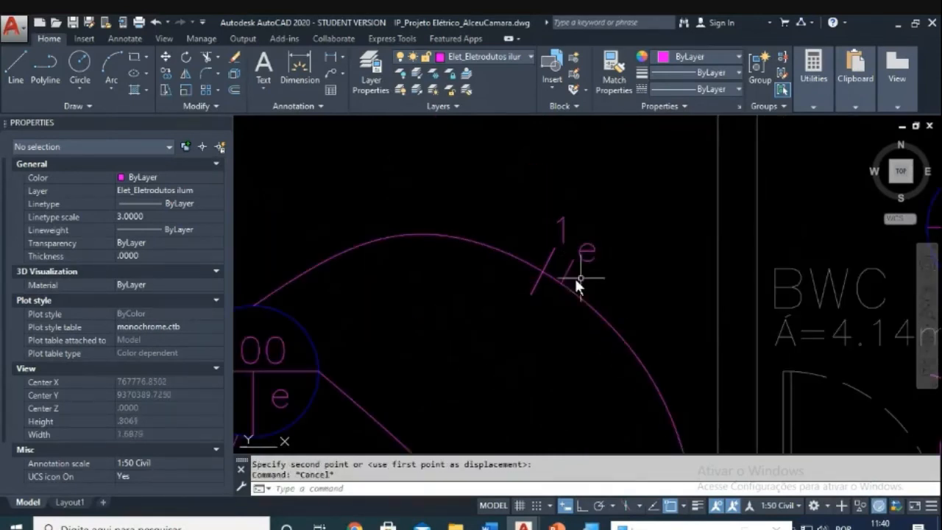
{"action": "key", "text": "Escape"}
{"action": "scroll", "coordinate": [597, 273], "scroll_direction": "down", "scroll_amount": 4}
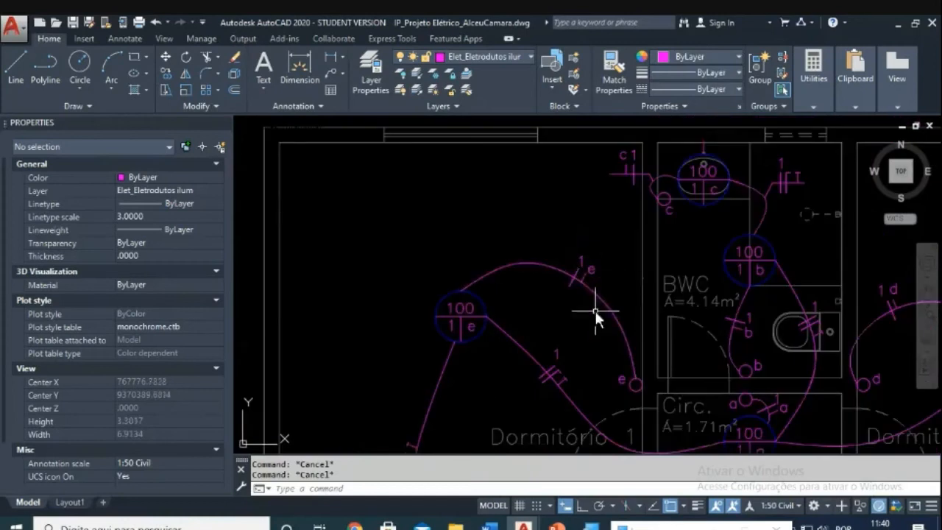
Step: Bring the Sala light, its conduit and the 1 tick into view
{"action": "middle_click_drag", "start_coordinate": [594, 315], "coordinate": [581, 261]}
{"action": "scroll", "coordinate": [562, 304], "scroll_direction": "down", "scroll_amount": 5}
{"action": "scroll", "coordinate": [493, 368], "scroll_direction": "up", "scroll_amount": 6}
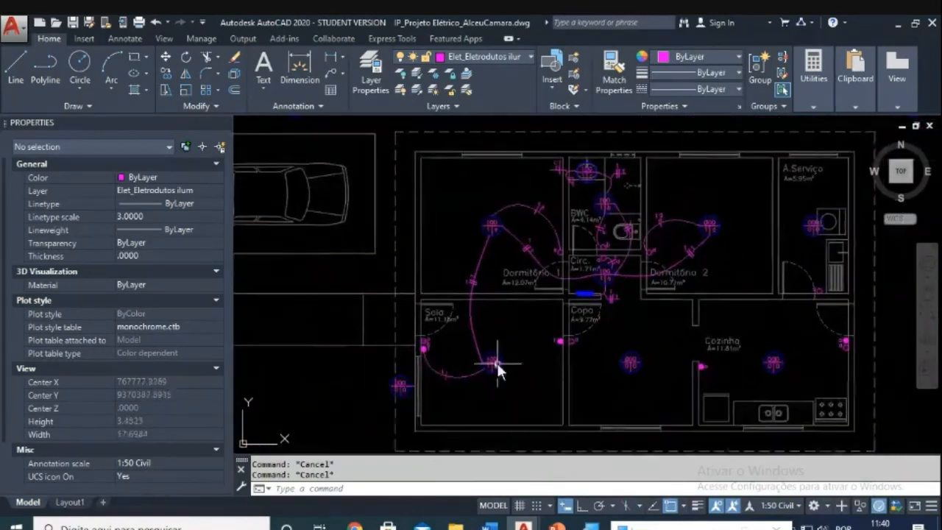
{"action": "middle_click_drag", "start_coordinate": [489, 369], "coordinate": [515, 322]}
{"action": "scroll", "coordinate": [481, 353], "scroll_direction": "up", "scroll_amount": 4}
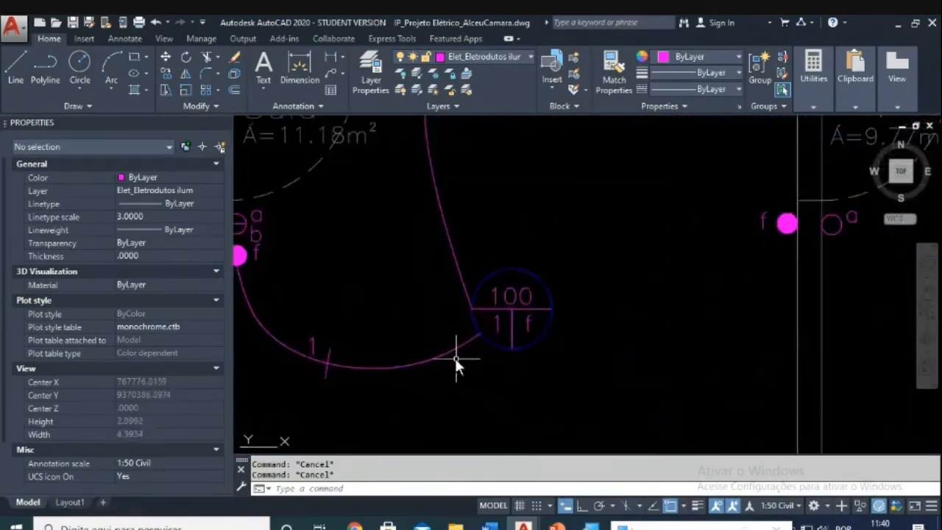
{"action": "middle_click_drag", "start_coordinate": [457, 361], "coordinate": [540, 329]}
{"action": "scroll", "coordinate": [400, 318], "scroll_direction": "up", "scroll_amount": 2}
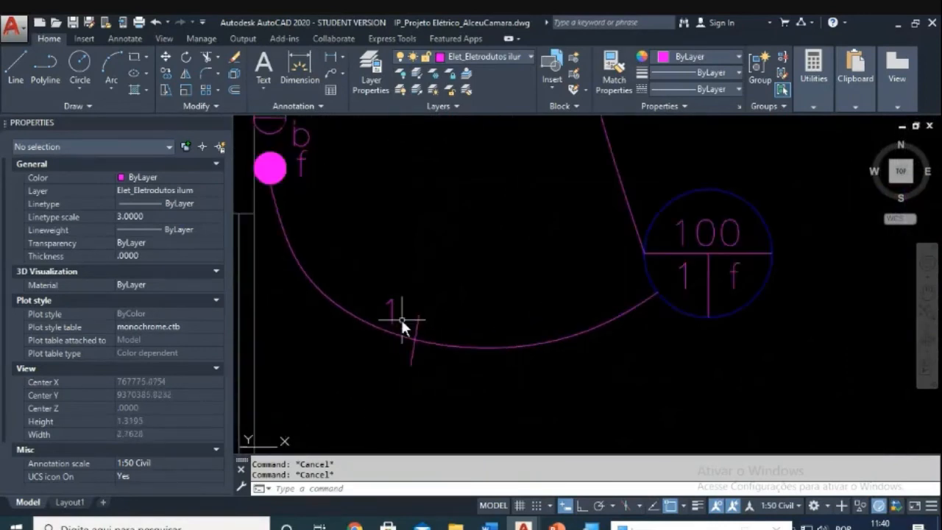
Step: Start moving the 1 tick label, then cancel and adjust the view of the Sala room
{"action": "type", "text": "m"}
{"action": "left_click", "coordinate": [390, 312]}
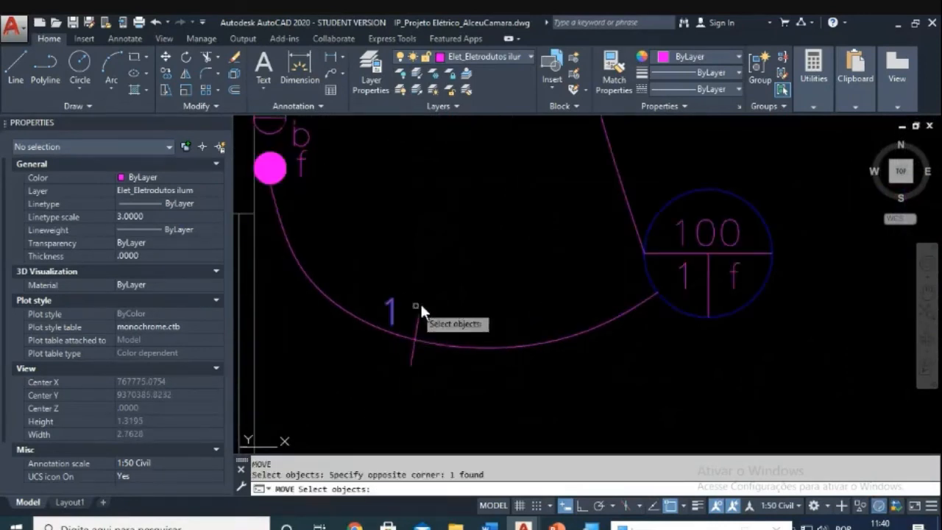
{"action": "key", "text": "Return"}
{"action": "left_click", "coordinate": [456, 295]}
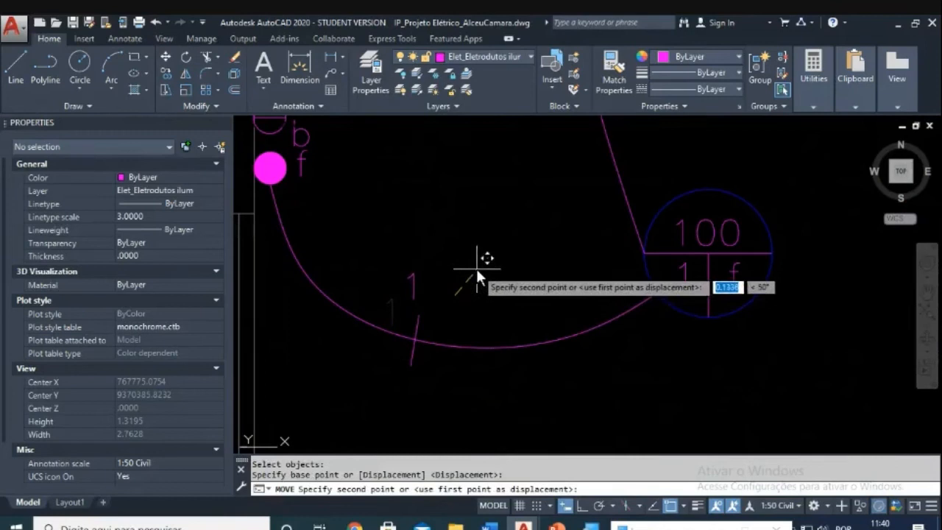
{"action": "key", "text": "Escape"}
{"action": "scroll", "coordinate": [462, 282], "scroll_direction": "down", "scroll_amount": 4}
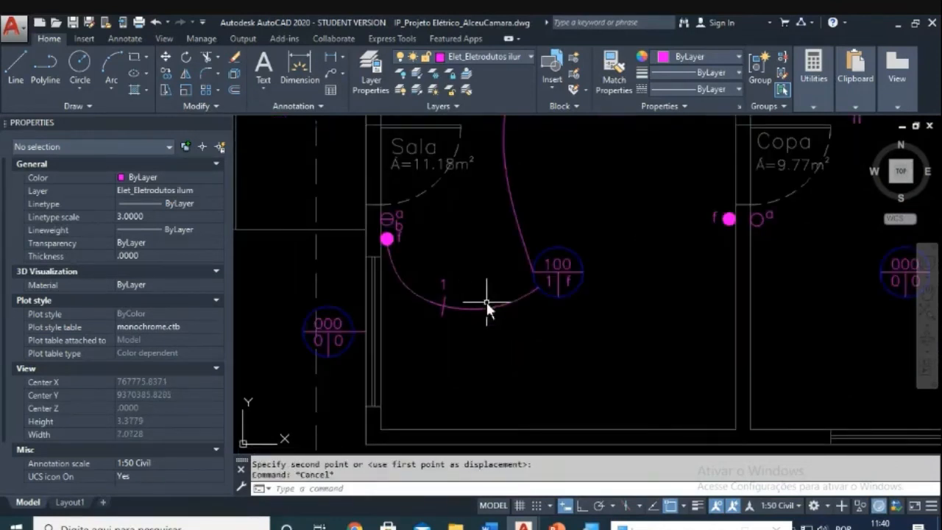
{"action": "middle_click_drag", "start_coordinate": [486, 302], "coordinate": [477, 307]}
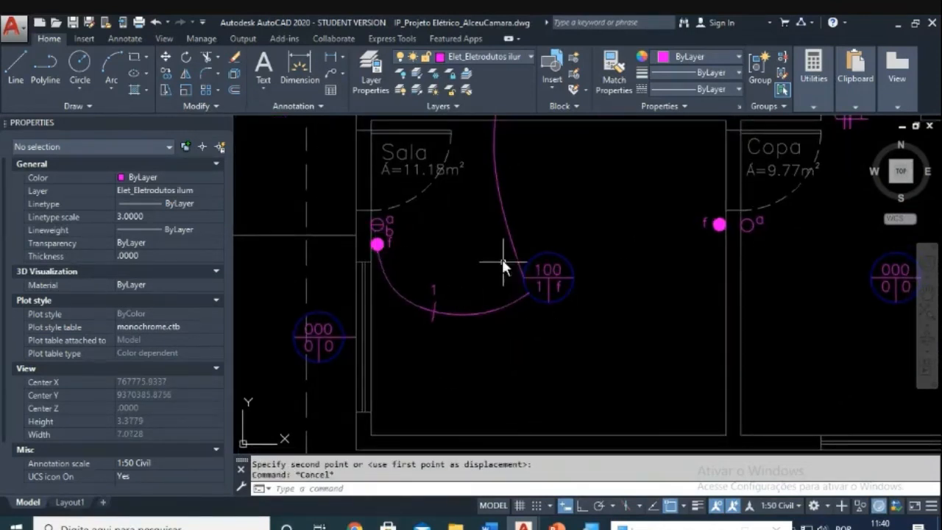
{"action": "scroll", "coordinate": [422, 259], "scroll_direction": "up", "scroll_amount": 4}
{"action": "key", "text": "Escape"}
Step: Turn Ortho on while starting a move of the f letter, then cancel it
{"action": "type", "text": "m"}
{"action": "key", "text": "Return"}
{"action": "left_click", "coordinate": [359, 215]}
{"action": "left_click", "coordinate": [340, 225]}
{"action": "key", "text": "Return"}
{"action": "left_click", "coordinate": [384, 233]}
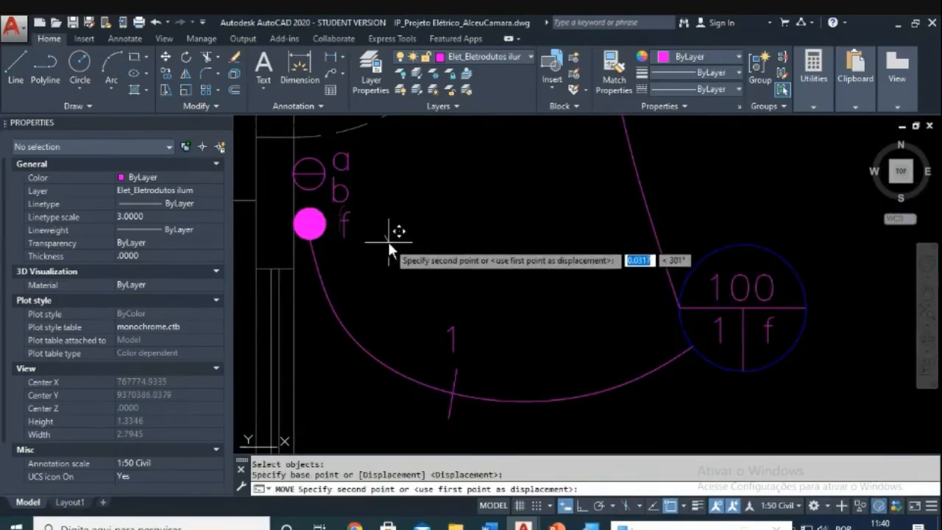
{"action": "key", "text": "F8"}
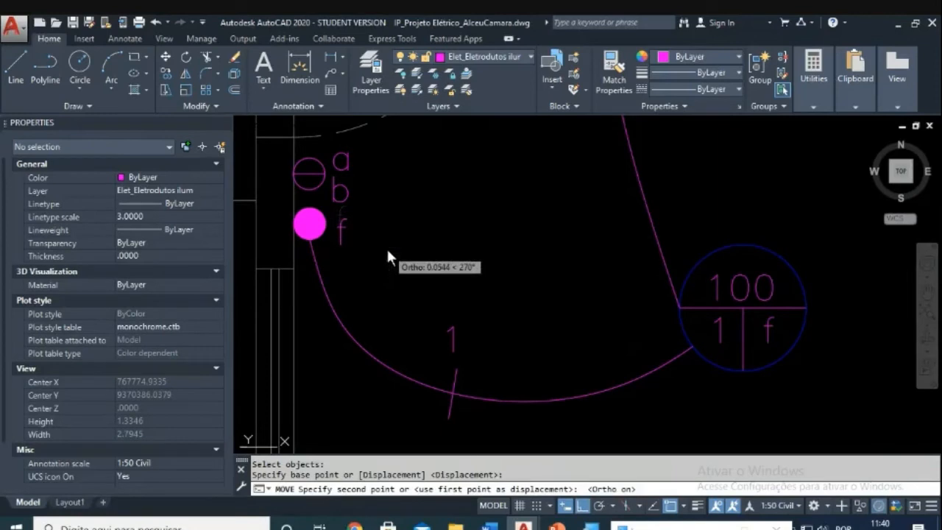
{"action": "key", "text": "Escape"}
{"action": "key", "text": "Escape"}
{"action": "scroll", "coordinate": [390, 221], "scroll_direction": "down", "scroll_amount": 2}
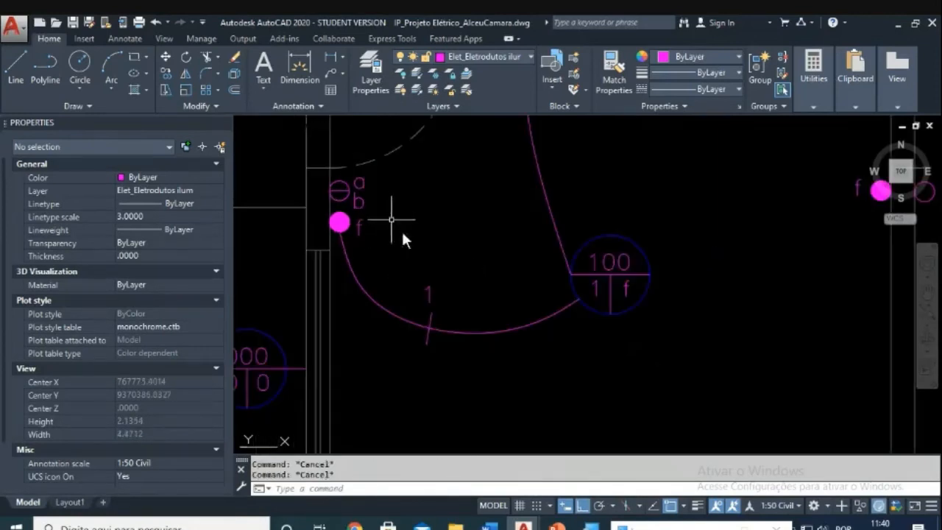
{"action": "scroll", "coordinate": [361, 188], "scroll_direction": "up", "scroll_amount": 4}
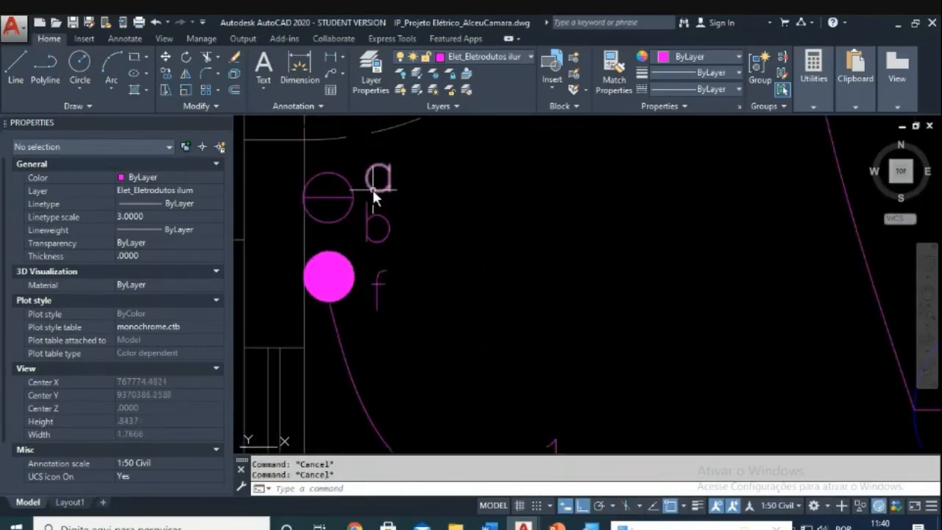
Step: Draw a temporary vertical guide line beside the letters
{"action": "type", "text": "l"}
{"action": "key", "text": "Return"}
{"action": "left_click", "coordinate": [360, 188]}
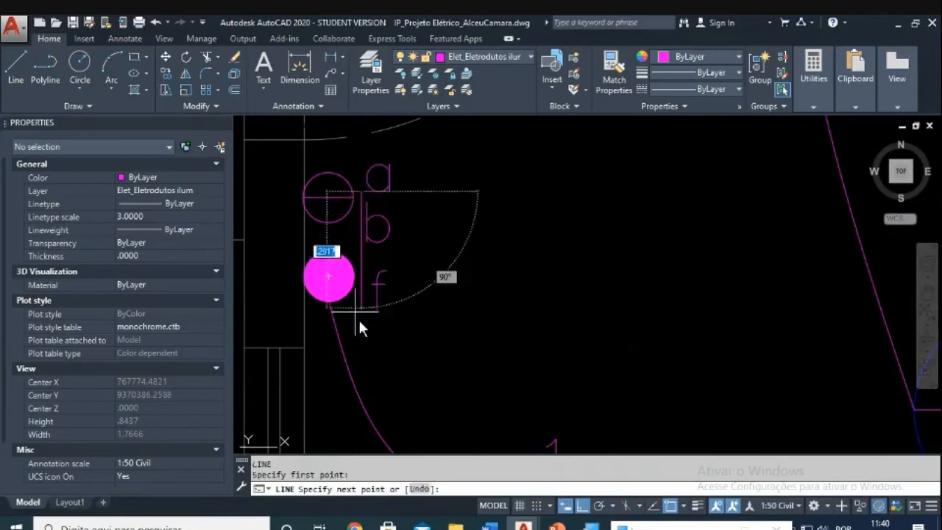
{"action": "left_click", "coordinate": [364, 350]}
{"action": "key", "text": "Escape"}
Step: Move the b letter to sit just above the f along the guide line
{"action": "type", "text": "m"}
{"action": "key", "text": "Return"}
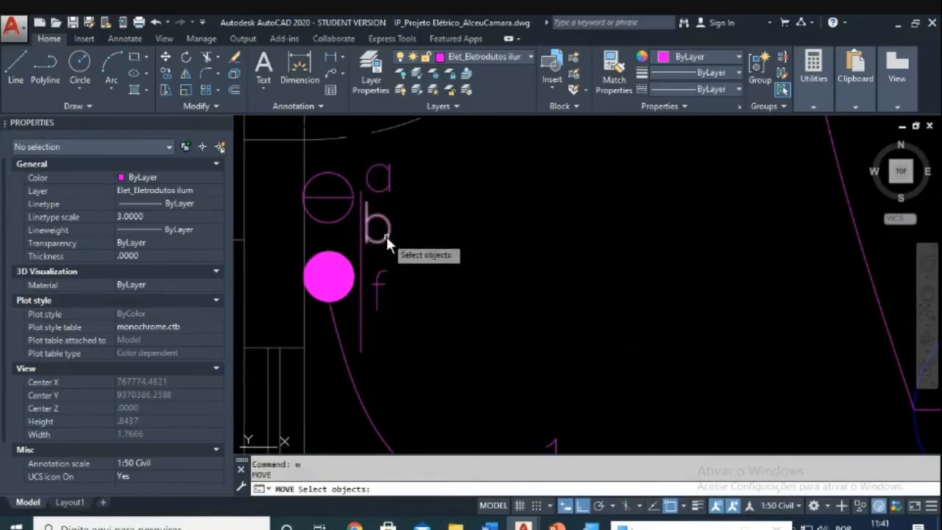
{"action": "left_click", "coordinate": [384, 237]}
{"action": "key", "text": "Return"}
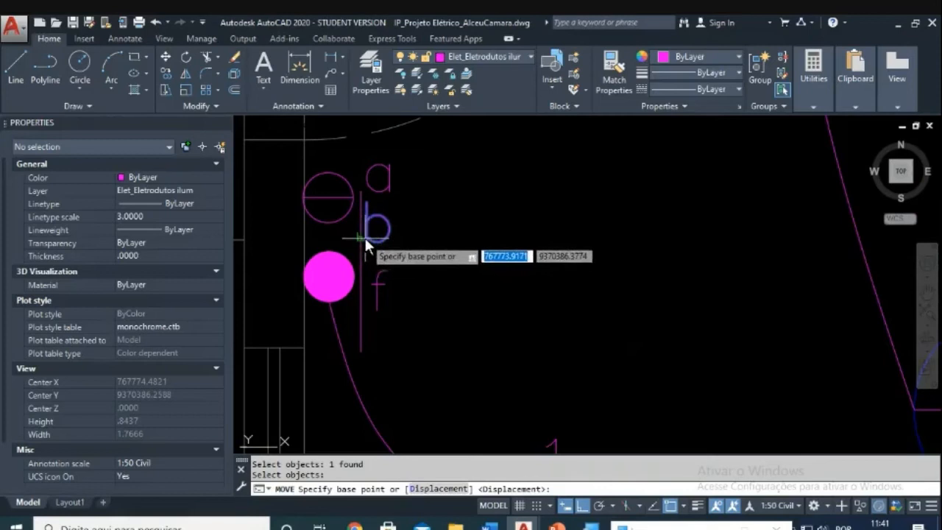
{"action": "left_click", "coordinate": [368, 308]}
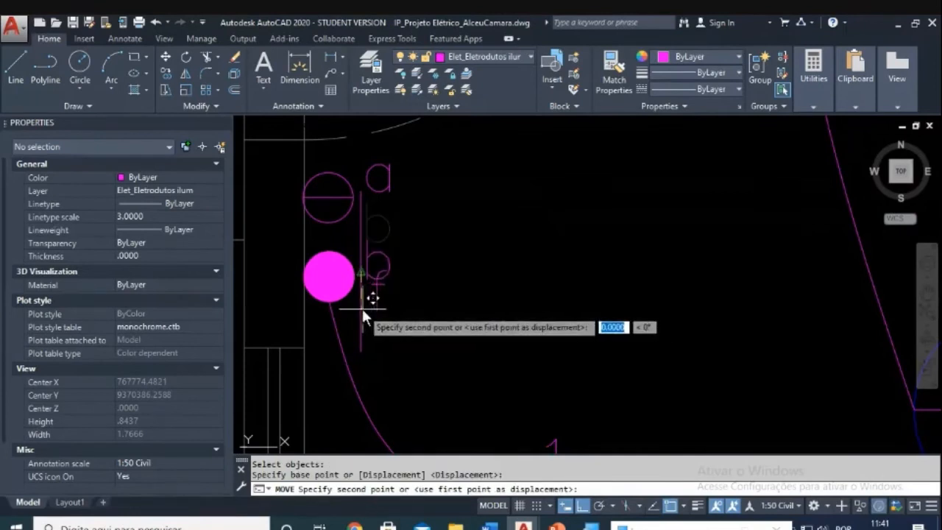
{"action": "scroll", "coordinate": [356, 305], "scroll_direction": "up", "scroll_amount": 5}
{"action": "left_click", "coordinate": [365, 303]}
{"action": "scroll", "coordinate": [394, 302], "scroll_direction": "down", "scroll_amount": 3}
{"action": "key", "text": "Escape"}
{"action": "key", "text": "Escape"}
Step: Move the f letter lower along the guide line
{"action": "type", "text": "m"}
{"action": "key", "text": "Return"}
{"action": "left_click", "coordinate": [435, 262]}
{"action": "left_click", "coordinate": [402, 282]}
{"action": "key", "text": "Return"}
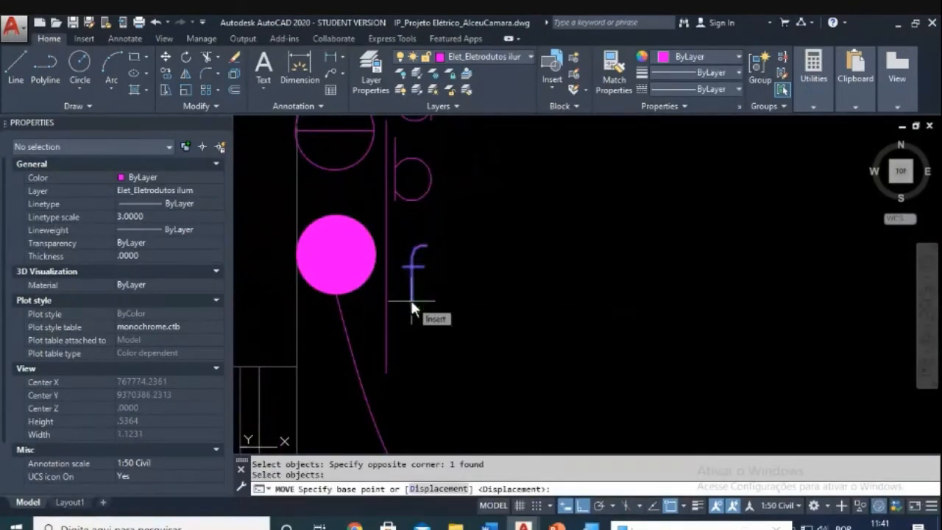
{"action": "key", "text": "Tab"}
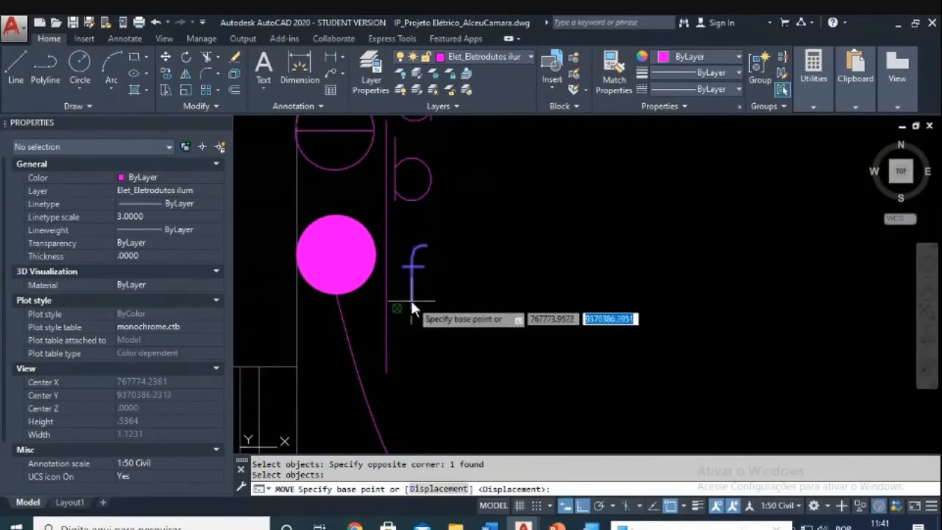
{"action": "left_click", "coordinate": [410, 298]}
{"action": "left_click", "coordinate": [398, 364]}
{"action": "key", "text": "Escape"}
{"action": "key", "text": "Escape"}
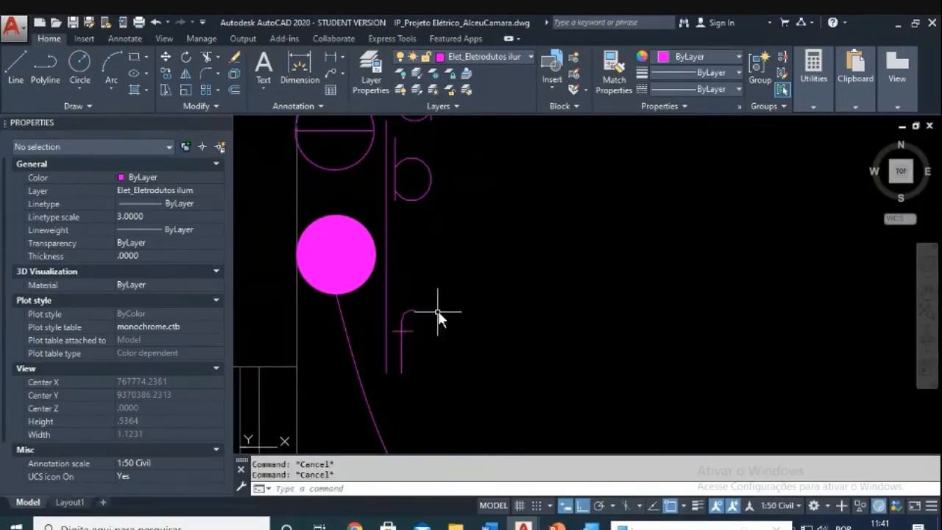
Step: Move the f letter back up, closer beneath the b
{"action": "type", "text": "m"}
{"action": "key", "text": "Return"}
{"action": "left_click", "coordinate": [438, 295]}
{"action": "left_click", "coordinate": [392, 345]}
{"action": "key", "text": "Return"}
{"action": "left_click", "coordinate": [445, 349]}
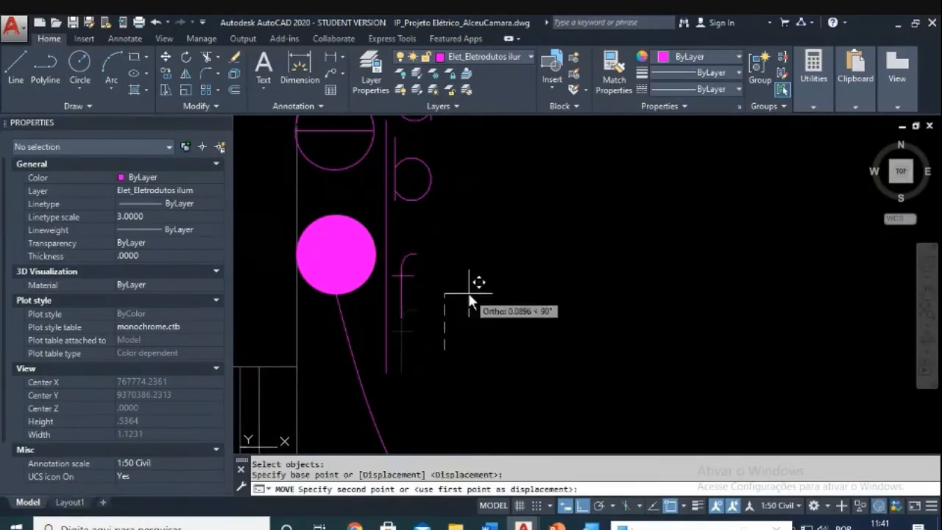
{"action": "left_click", "coordinate": [466, 295]}
{"action": "key", "text": "Escape"}
{"action": "key", "text": "Escape"}
Step: Pick the vertical guide line for erasing, then cancel the erase
{"action": "type", "text": "e"}
{"action": "key", "text": "Return"}
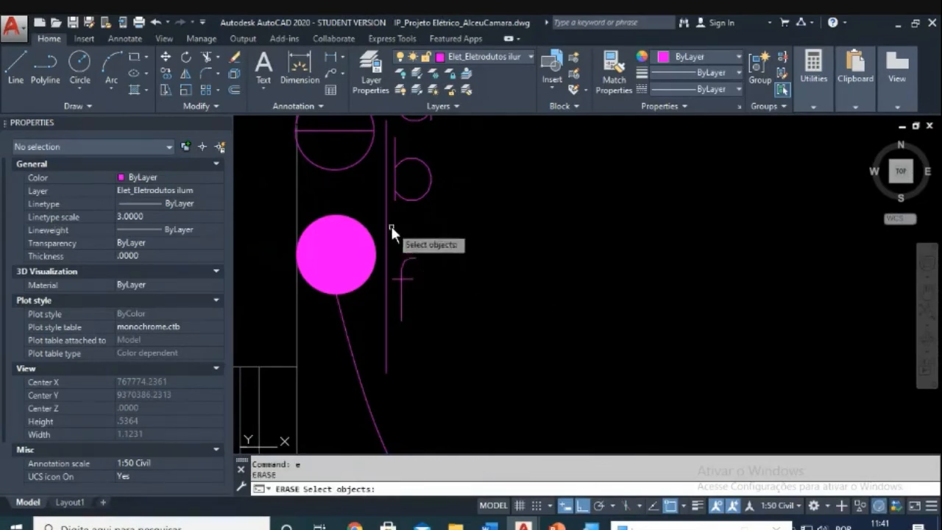
{"action": "left_click", "coordinate": [386, 217]}
{"action": "scroll", "coordinate": [471, 251], "scroll_direction": "down", "scroll_amount": 4}
{"action": "scroll", "coordinate": [460, 279], "scroll_direction": "up", "scroll_amount": 3}
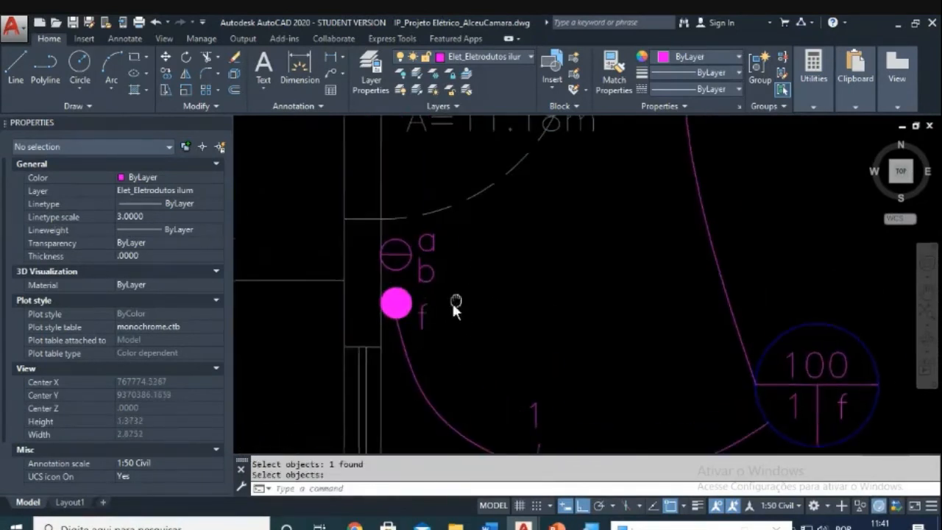
{"action": "scroll", "coordinate": [438, 269], "scroll_direction": "up", "scroll_amount": 2}
{"action": "key", "text": "Escape"}
{"action": "key", "text": "Escape"}
Step: Abandon a stray line, then select the vertical guide line again to remove it
{"action": "type", "text": "l"}
{"action": "key", "text": "Return"}
{"action": "left_click", "coordinate": [416, 234]}
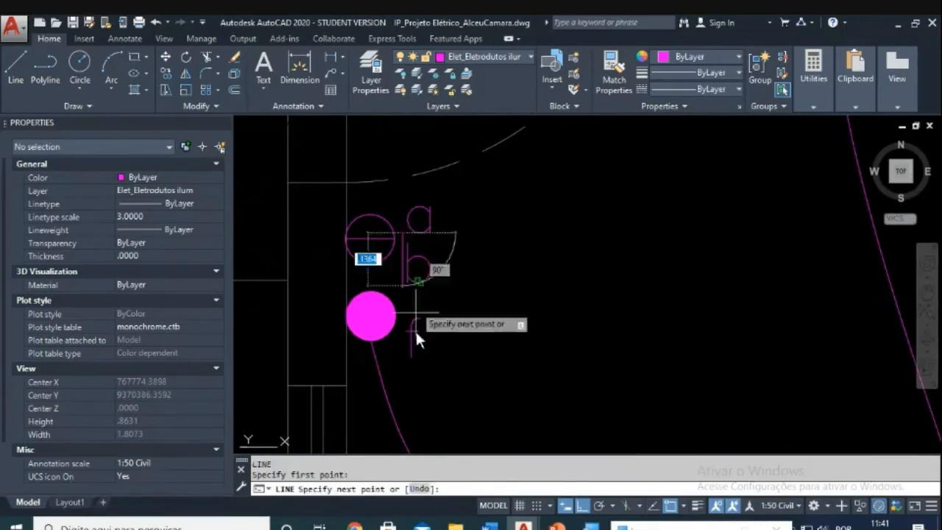
{"action": "key", "text": "Escape"}
{"action": "scroll", "coordinate": [433, 270], "scroll_direction": "up", "scroll_amount": 2}
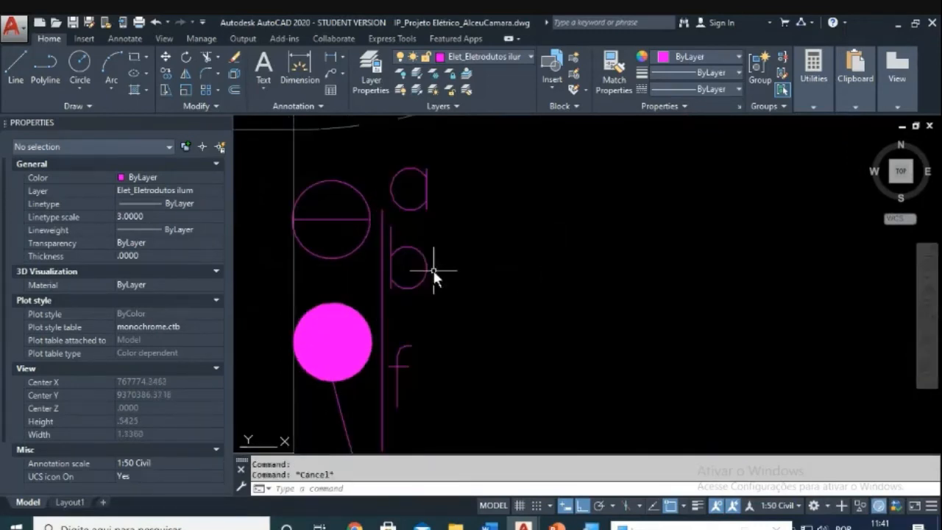
{"action": "type", "text": "m"}
{"action": "key", "text": "Return"}
{"action": "left_click", "coordinate": [436, 267]}
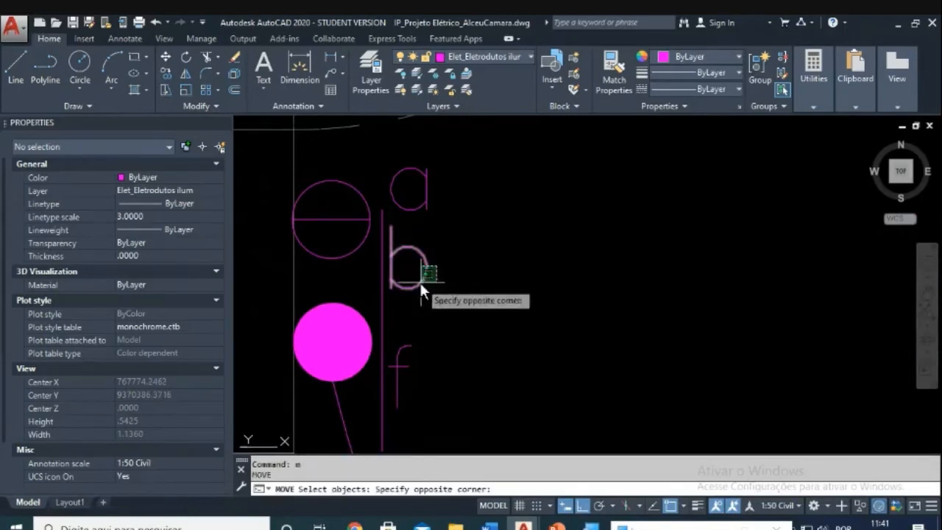
{"action": "left_click", "coordinate": [419, 283]}
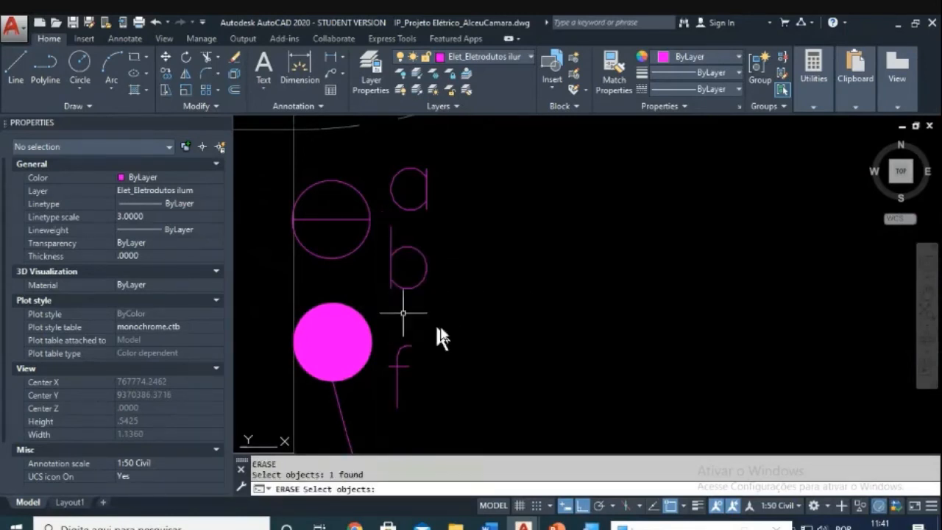
{"action": "scroll", "coordinate": [495, 340], "scroll_direction": "down", "scroll_amount": 4}
{"action": "key", "text": "Escape"}
Step: Pan across the floor plan and recentre on the Sala light and its labels
{"action": "middle_click_drag", "start_coordinate": [496, 343], "coordinate": [409, 275]}
{"action": "middle_click_drag", "start_coordinate": [607, 321], "coordinate": [537, 427]}
{"action": "middle_click_drag", "start_coordinate": [547, 229], "coordinate": [523, 289]}
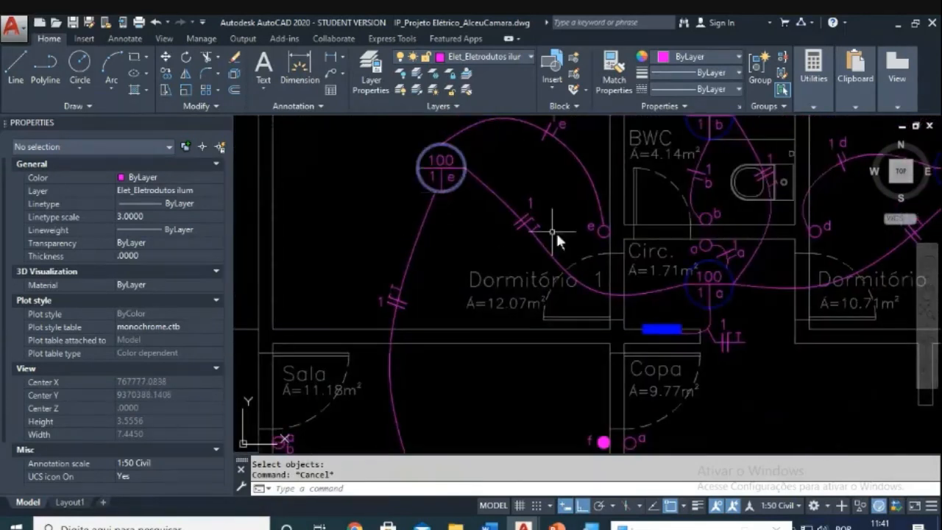
{"action": "middle_click_drag", "start_coordinate": [520, 365], "coordinate": [578, 209]}
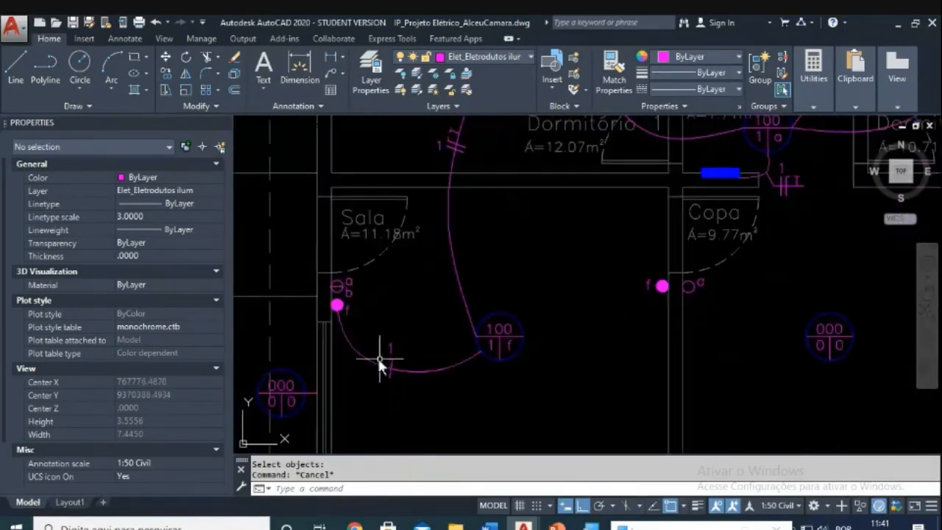
{"action": "middle_click_drag", "start_coordinate": [511, 355], "coordinate": [545, 308]}
{"action": "key", "text": "Escape"}
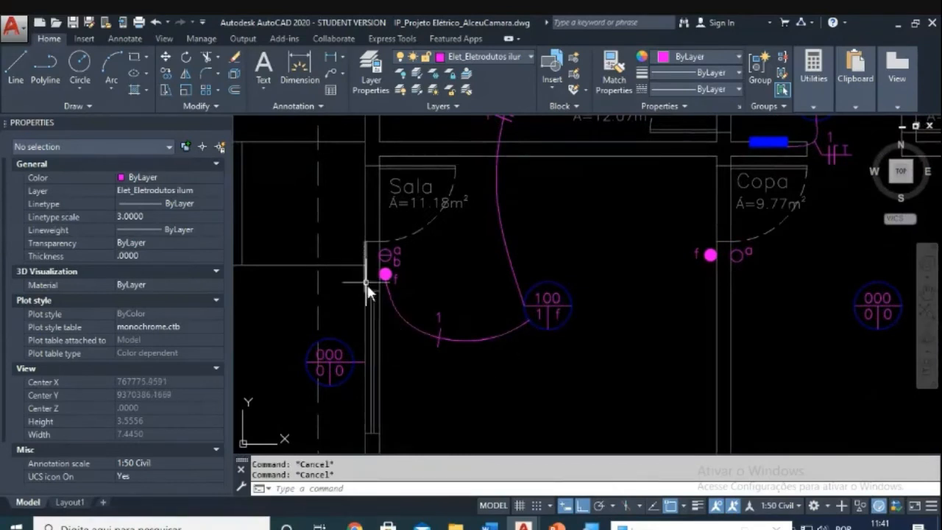
{"action": "mouse_move", "coordinate": [389, 295]}
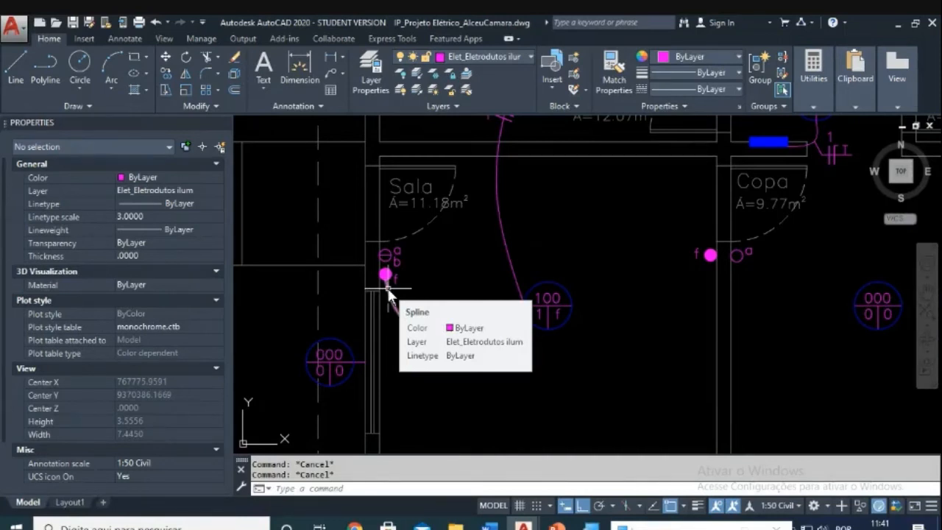
{"action": "scroll", "coordinate": [436, 323], "scroll_direction": "up", "scroll_amount": 3}
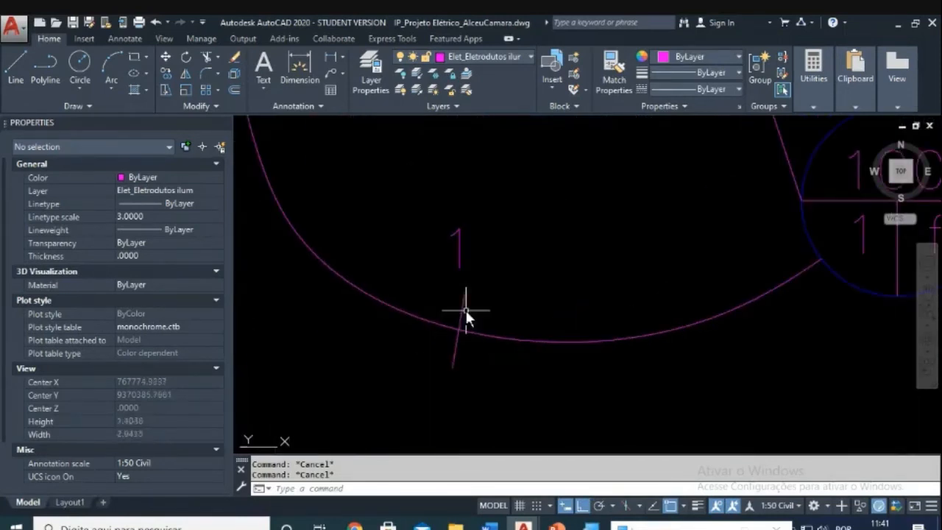
Step: Copy the tick mark beside itself on the Sala conduit, with ortho off
{"action": "type", "text": "co"}
{"action": "key", "text": "Return"}
{"action": "left_click", "coordinate": [478, 279]}
{"action": "left_click", "coordinate": [447, 300]}
{"action": "key", "text": "Return"}
{"action": "left_click", "coordinate": [497, 384]}
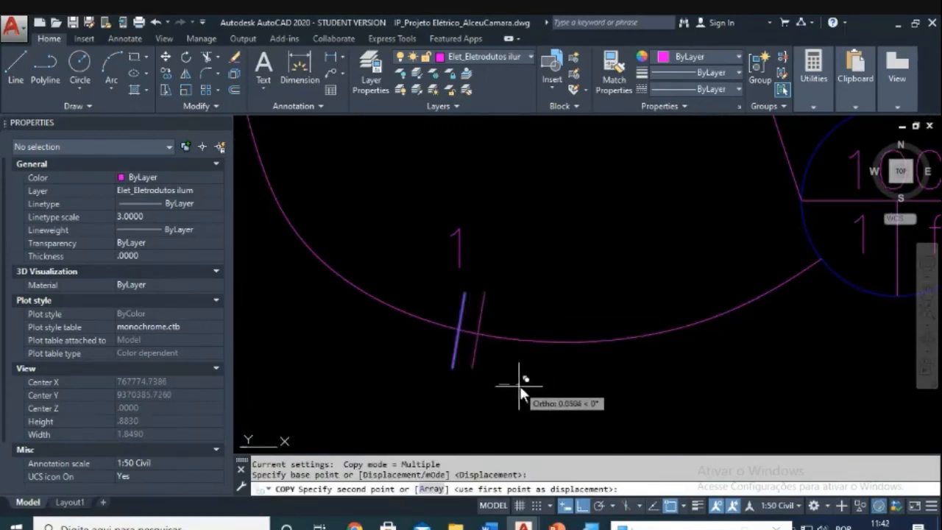
{"action": "key", "text": "F8"}
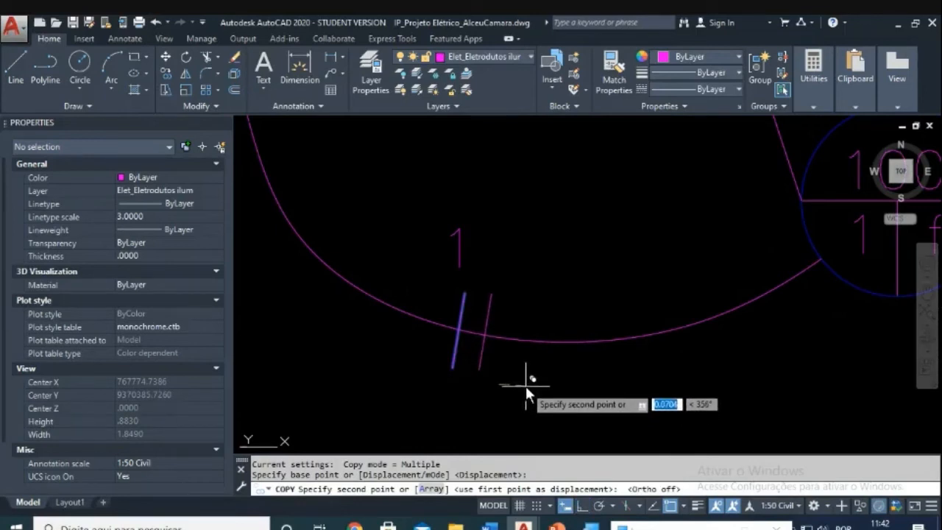
{"action": "left_click", "coordinate": [533, 376]}
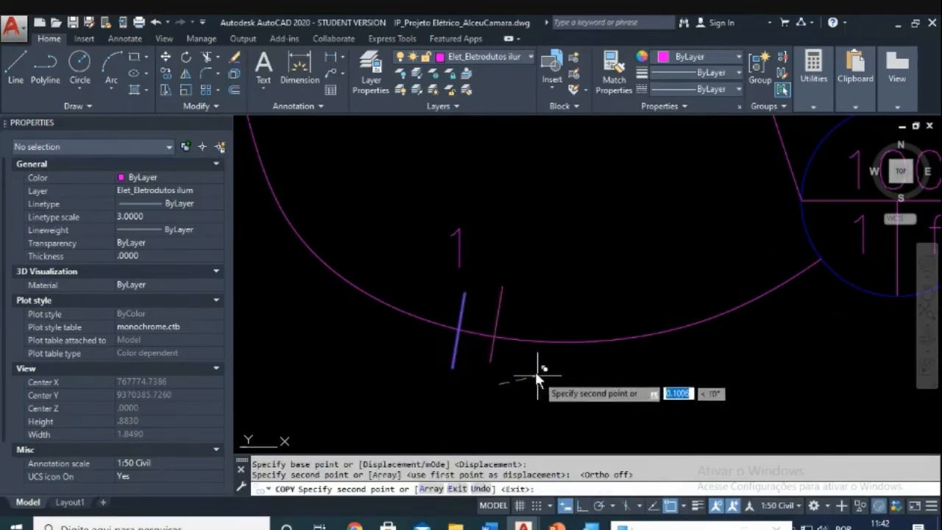
{"action": "key", "text": "Escape"}
{"action": "key", "text": "Escape"}
{"action": "scroll", "coordinate": [492, 325], "scroll_direction": "up", "scroll_amount": 4}
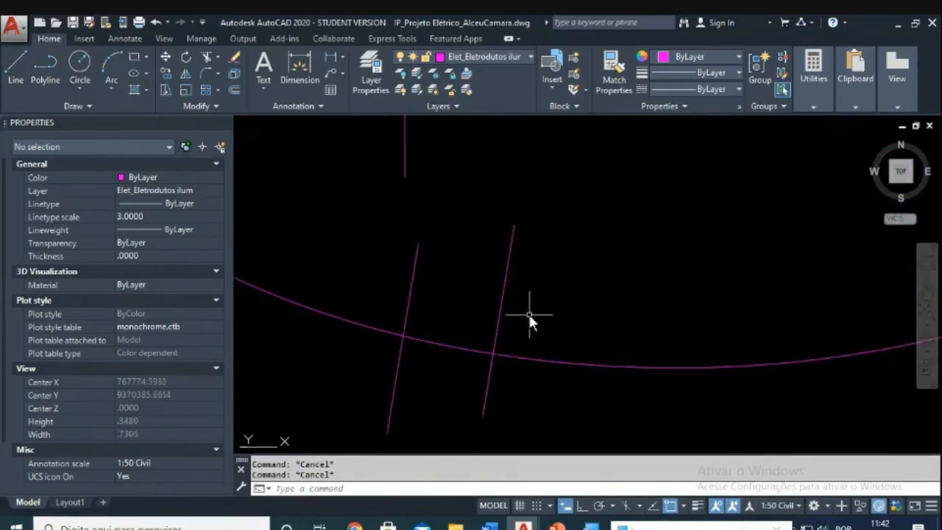
Step: Move the second tick mark lower so it sits on the conduit
{"action": "type", "text": "m"}
{"action": "key", "text": "Return"}
{"action": "left_click", "coordinate": [536, 293]}
{"action": "left_click", "coordinate": [471, 324]}
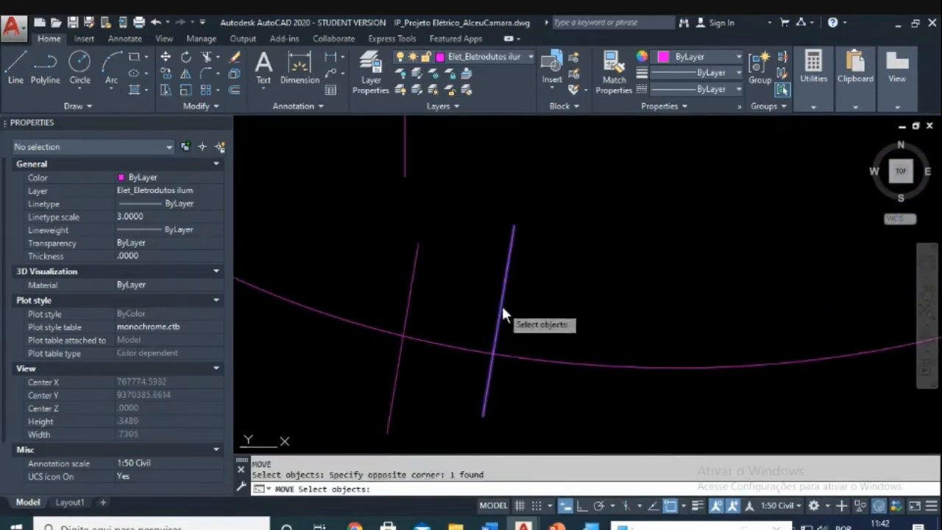
{"action": "key", "text": "Return"}
{"action": "left_click", "coordinate": [502, 307]}
{"action": "left_click", "coordinate": [478, 352]}
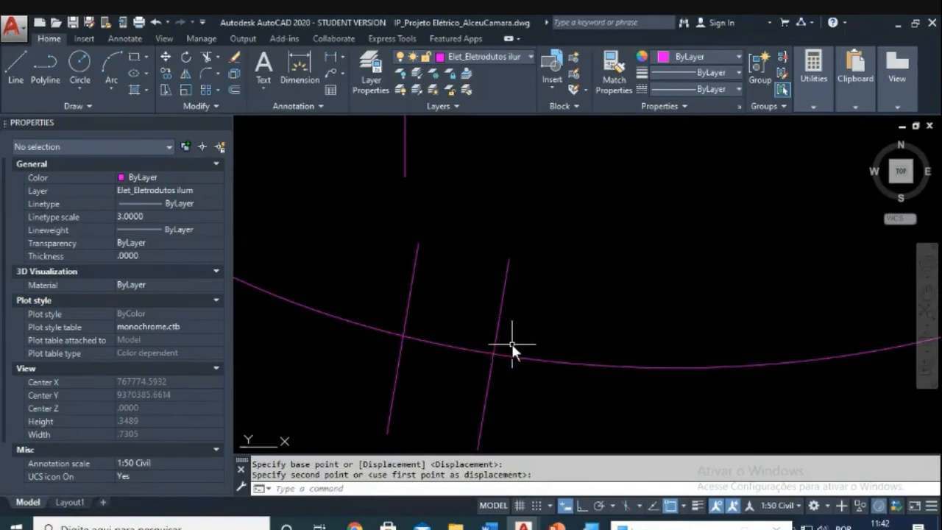
{"action": "key", "text": "Escape"}
{"action": "key", "text": "Escape"}
Step: Copy the rightmost tick line further along the conduit as a third tick
{"action": "type", "text": "co"}
{"action": "key", "text": "Return"}
{"action": "left_click", "coordinate": [551, 316]}
{"action": "left_click", "coordinate": [466, 327]}
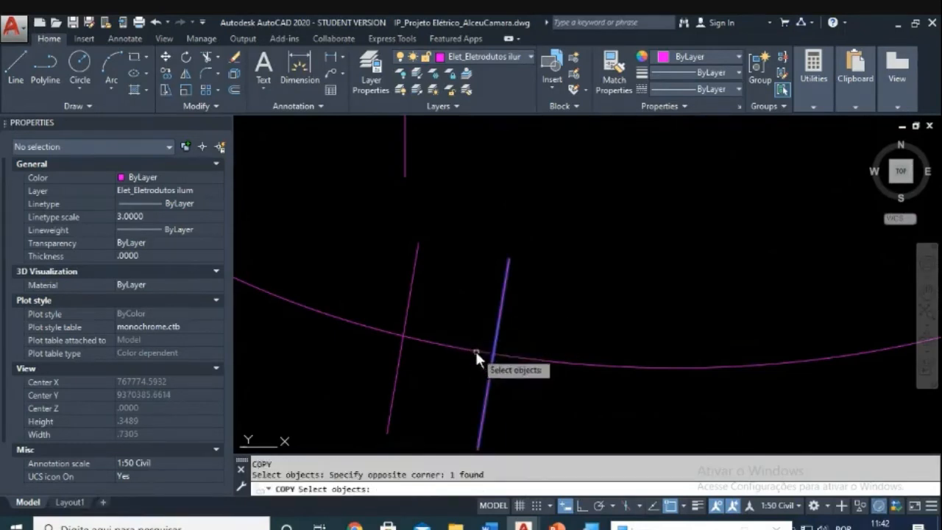
{"action": "key", "text": "Return"}
{"action": "left_click", "coordinate": [402, 334]}
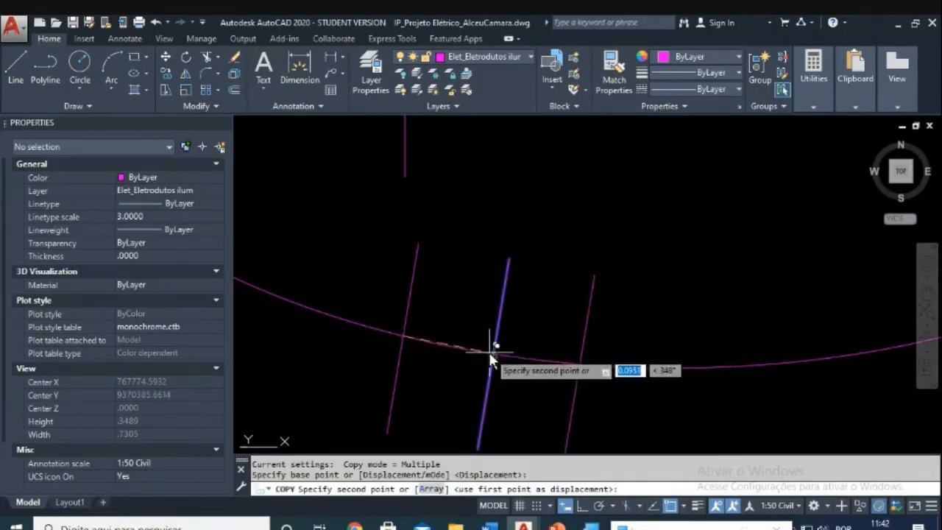
{"action": "left_click", "coordinate": [493, 359]}
{"action": "key", "text": "Escape"}
{"action": "key", "text": "Escape"}
{"action": "middle_click_drag", "start_coordinate": [595, 362], "coordinate": [580, 314]}
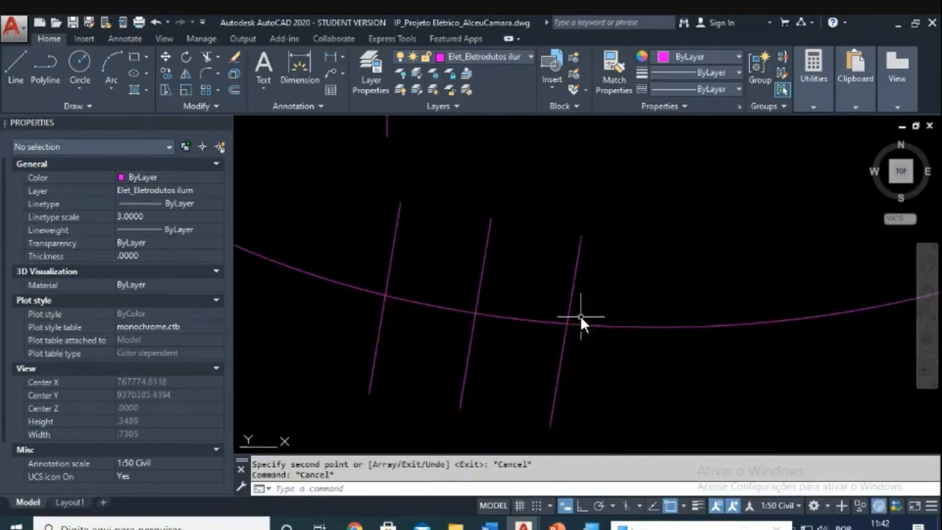
Step: Shift the third tick line slightly so it sits closer to the others
{"action": "type", "text": "m"}
{"action": "key", "text": "Return"}
{"action": "left_click", "coordinate": [592, 279]}
{"action": "left_click", "coordinate": [539, 310]}
{"action": "key", "text": "Return"}
{"action": "left_click", "coordinate": [566, 326]}
{"action": "left_click", "coordinate": [573, 326]}
{"action": "key", "text": "Escape"}
{"action": "key", "text": "Escape"}
{"action": "scroll", "coordinate": [582, 315], "scroll_direction": "down", "scroll_amount": 2}
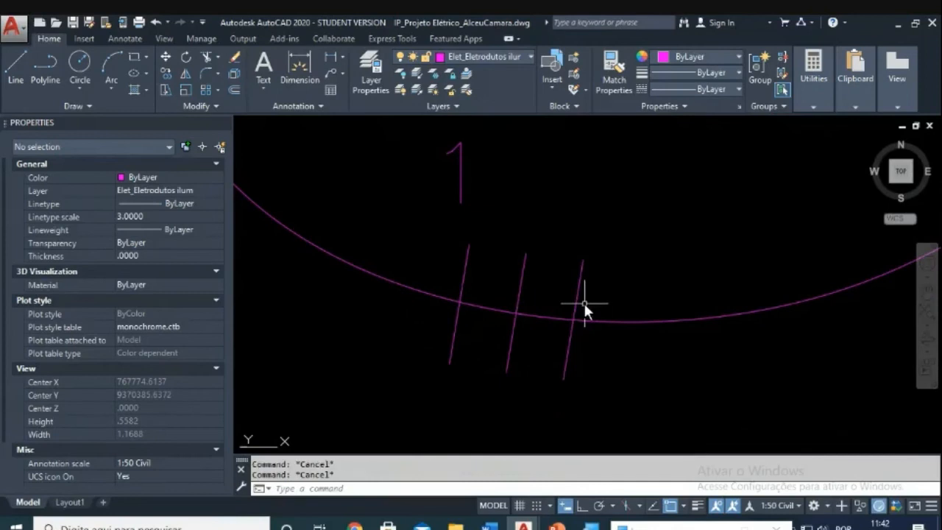
Step: Try trimming the tick ends against the conduit, then cancel the trim
{"action": "type", "text": "tr"}
{"action": "key", "text": "Return"}
{"action": "left_click", "coordinate": [603, 301]}
{"action": "left_click", "coordinate": [507, 344]}
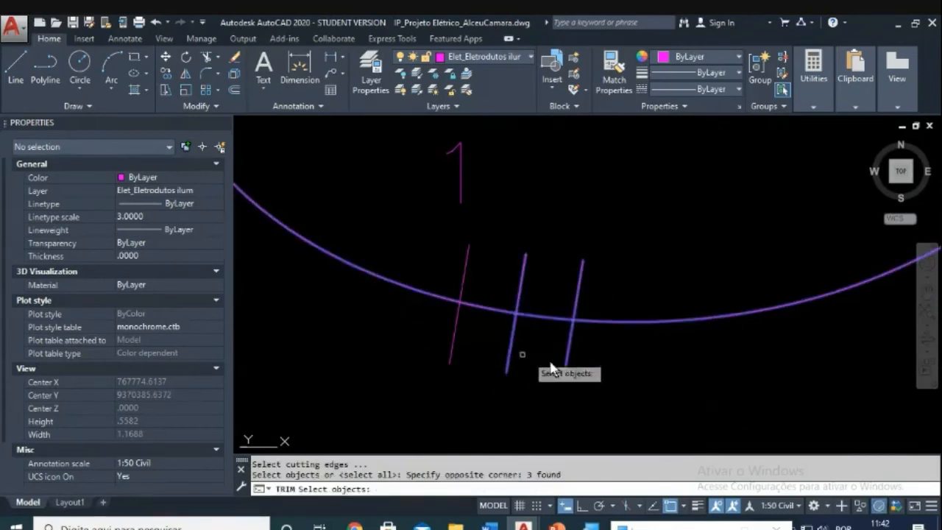
{"action": "key", "text": "Return"}
{"action": "left_click", "coordinate": [611, 365]}
{"action": "left_click", "coordinate": [568, 352]}
{"action": "key", "text": "Escape"}
Step: Copy the 'f' label from the switch to beside the '1' above the ticks
{"action": "scroll", "coordinate": [573, 355], "scroll_direction": "down", "scroll_amount": 3}
{"action": "scroll", "coordinate": [506, 366], "scroll_direction": "up", "scroll_amount": 2}
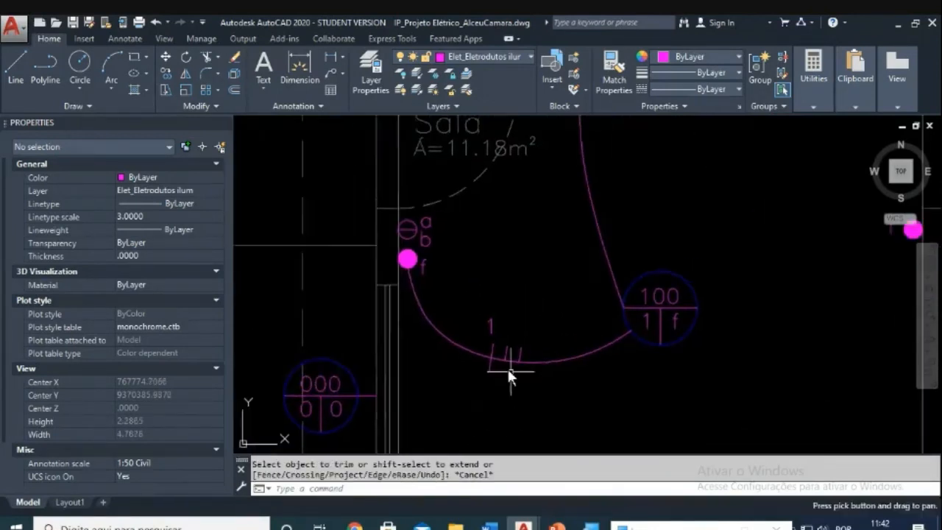
{"action": "scroll", "coordinate": [580, 360], "scroll_direction": "down", "scroll_amount": 2}
{"action": "scroll", "coordinate": [562, 336], "scroll_direction": "up", "scroll_amount": 1}
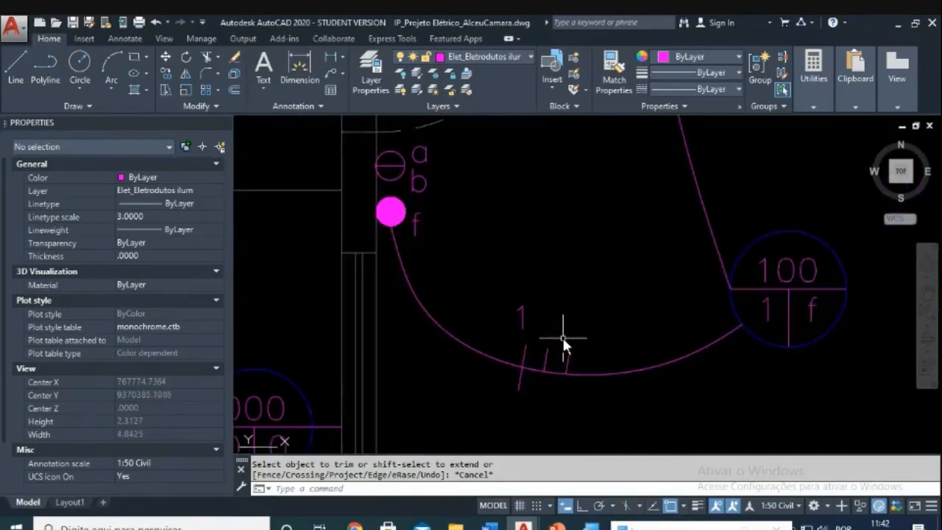
{"action": "middle_click_drag", "start_coordinate": [577, 344], "coordinate": [530, 324]}
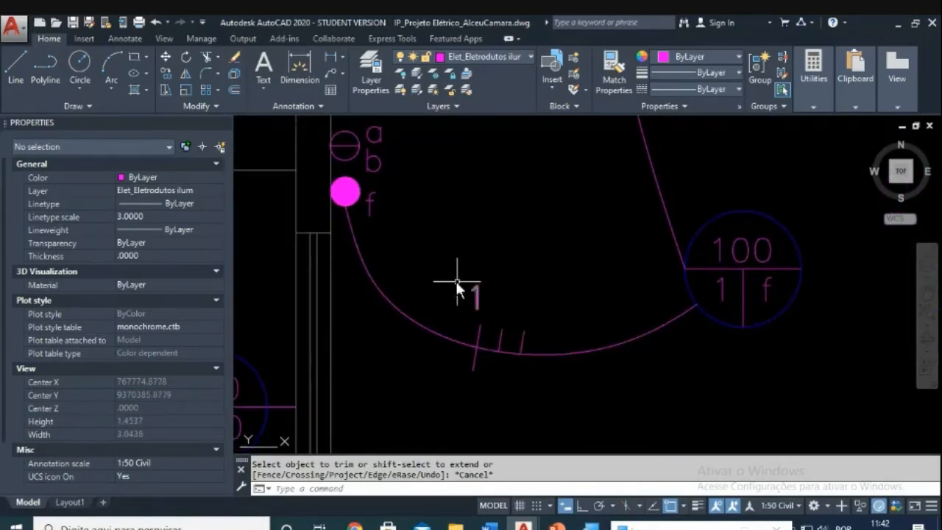
{"action": "type", "text": "co"}
{"action": "key", "text": "Return"}
{"action": "left_click", "coordinate": [393, 204]}
{"action": "left_click", "coordinate": [363, 215]}
{"action": "key", "text": "Return"}
{"action": "left_click", "coordinate": [376, 215]}
{"action": "scroll", "coordinate": [512, 302], "scroll_direction": "up", "scroll_amount": 2}
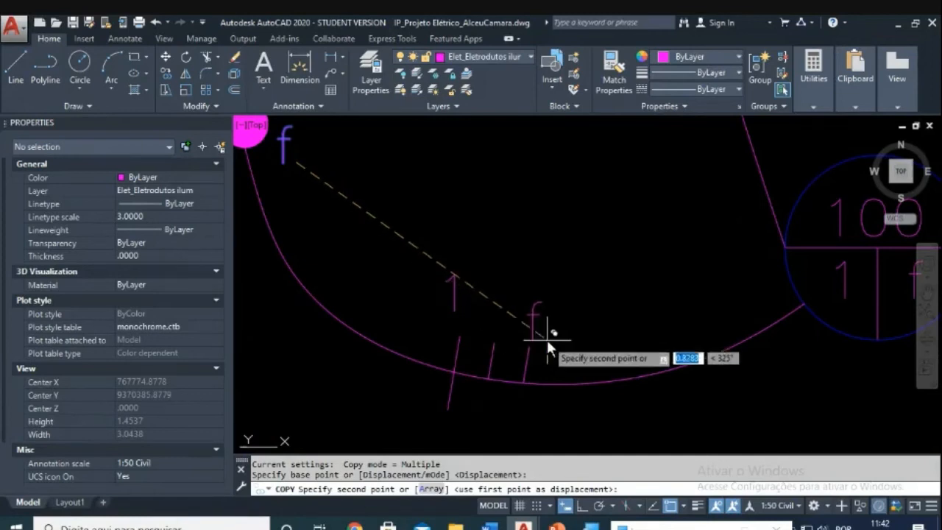
{"action": "left_click", "coordinate": [528, 318]}
{"action": "key", "text": "Escape"}
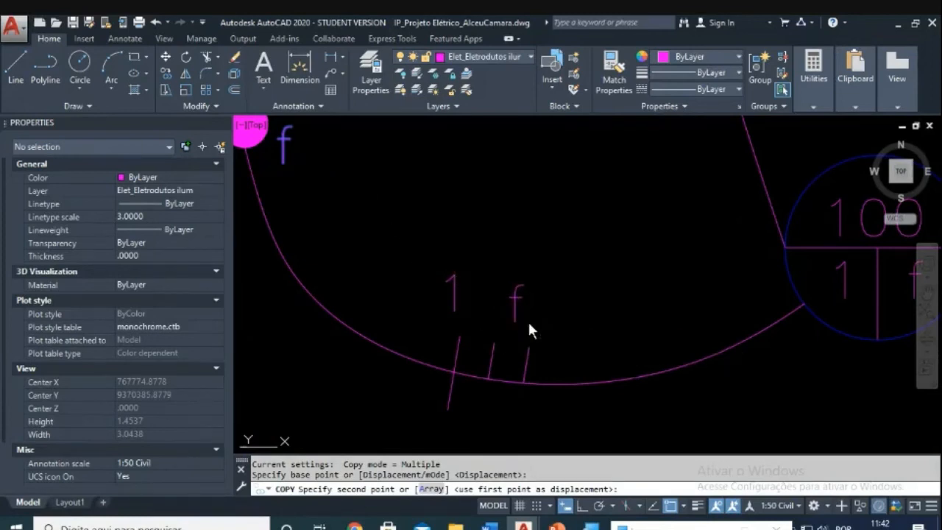
{"action": "scroll", "coordinate": [528, 320], "scroll_direction": "down", "scroll_amount": 2}
{"action": "scroll", "coordinate": [541, 308], "scroll_direction": "down", "scroll_amount": 2}
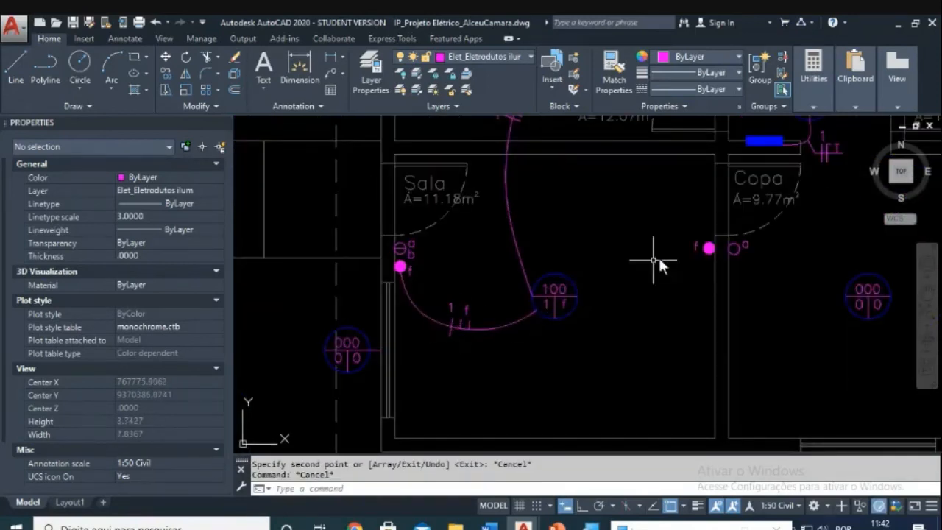
{"action": "scroll", "coordinate": [706, 254], "scroll_direction": "up", "scroll_amount": 2}
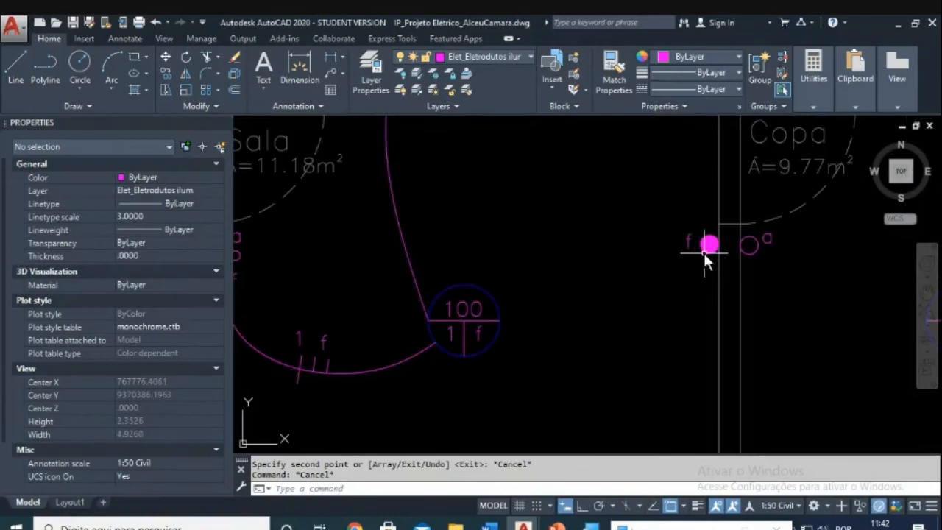
Step: Draw a new spline conduit from the 100 light's right edge, rising to the magenta switch point
{"action": "type", "text": "spl"}
{"action": "key", "text": "Return"}
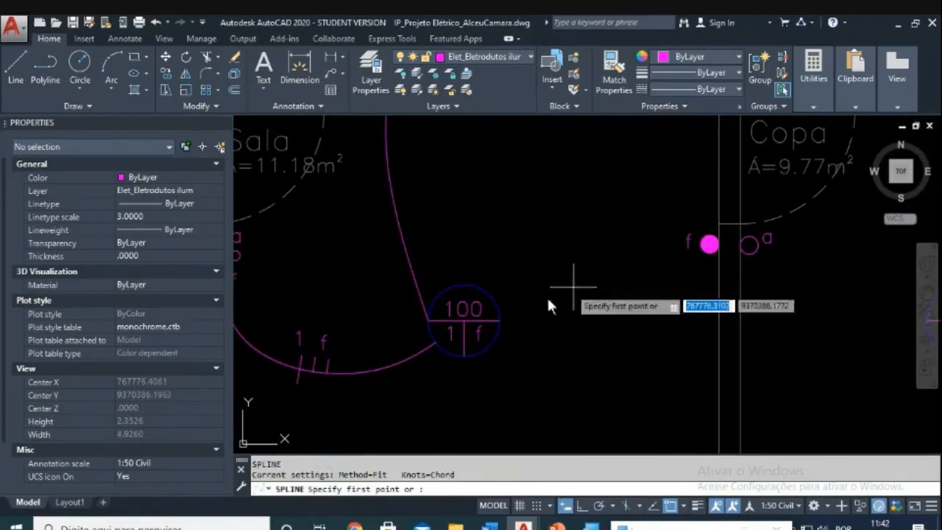
{"action": "left_click", "coordinate": [501, 318]}
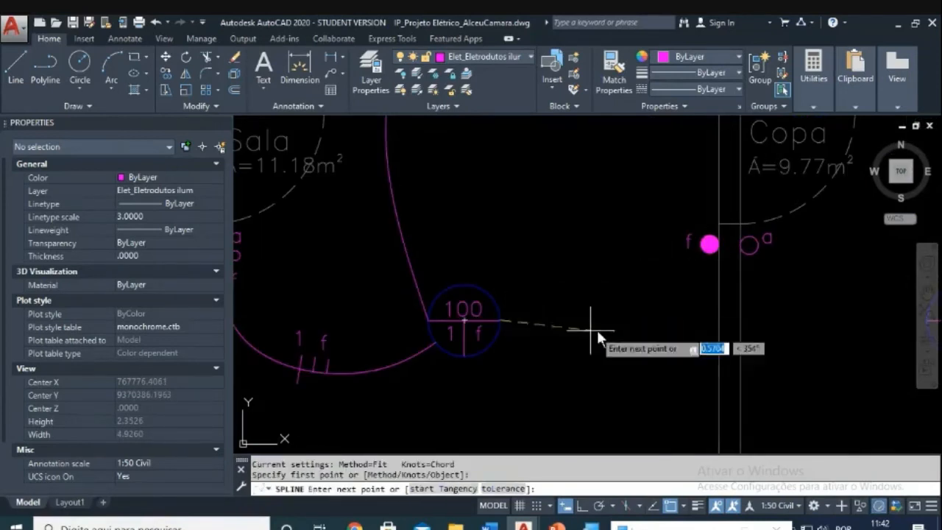
{"action": "left_click", "coordinate": [598, 250]}
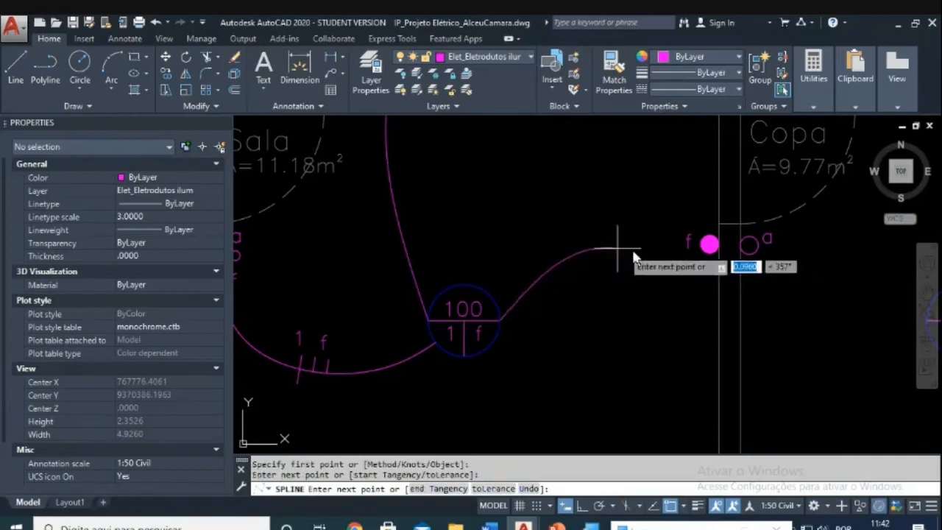
{"action": "left_click", "coordinate": [700, 245]}
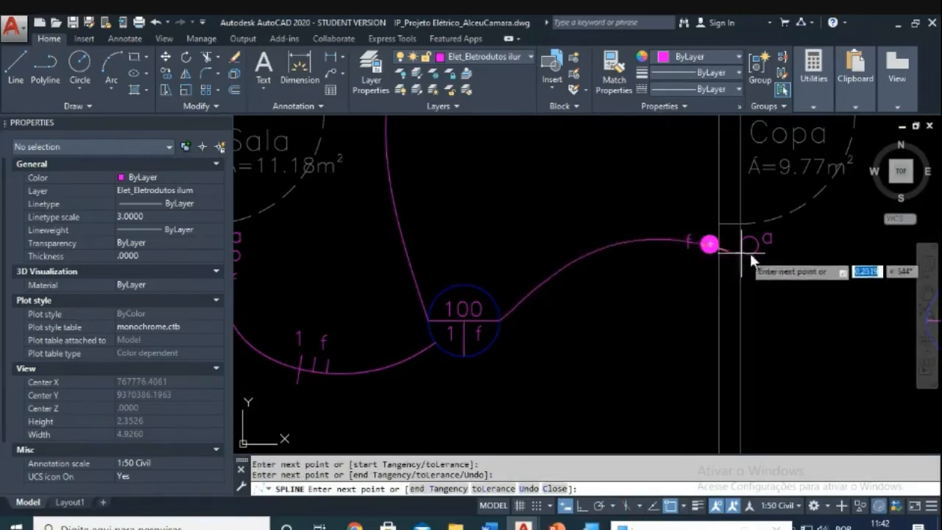
{"action": "key", "text": "Escape"}
Step: Begin moving the f label beside the switch, then cancel the move
{"action": "scroll", "coordinate": [698, 254], "scroll_direction": "up", "scroll_amount": 4}
{"action": "key", "text": "Escape"}
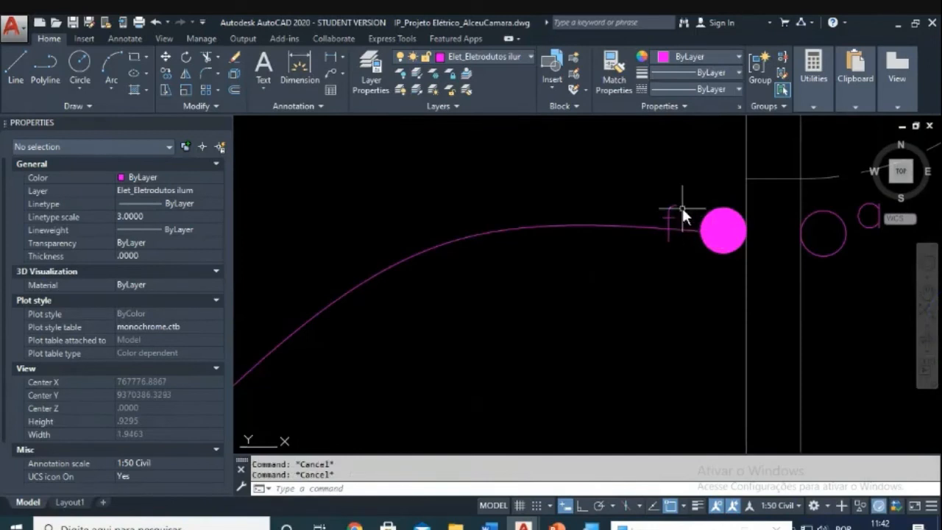
{"action": "type", "text": "m"}
{"action": "key", "text": "Return"}
{"action": "left_click", "coordinate": [684, 203]}
{"action": "left_click", "coordinate": [634, 229]}
{"action": "key", "text": "Return"}
{"action": "left_click", "coordinate": [617, 262]}
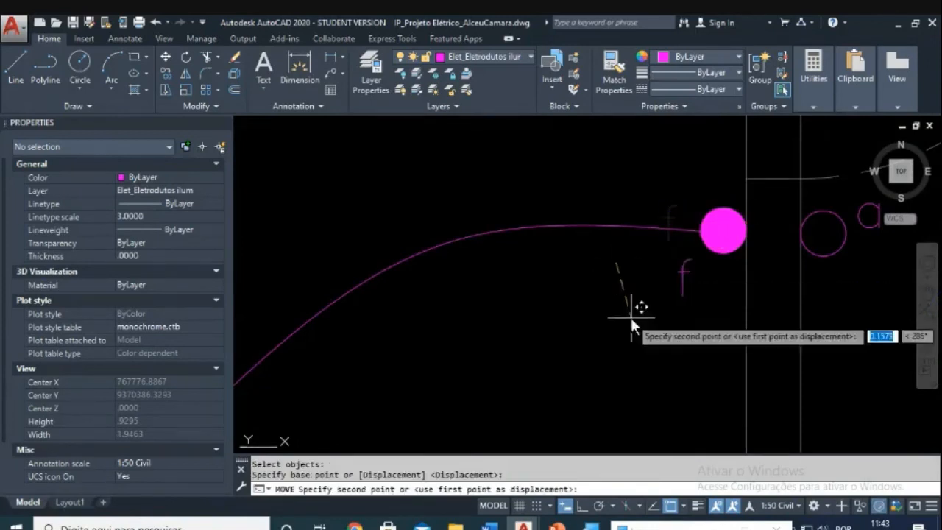
{"action": "key", "text": "Escape"}
{"action": "scroll", "coordinate": [630, 316], "scroll_direction": "down", "scroll_amount": 4}
{"action": "scroll", "coordinate": [629, 313], "scroll_direction": "down", "scroll_amount": 3}
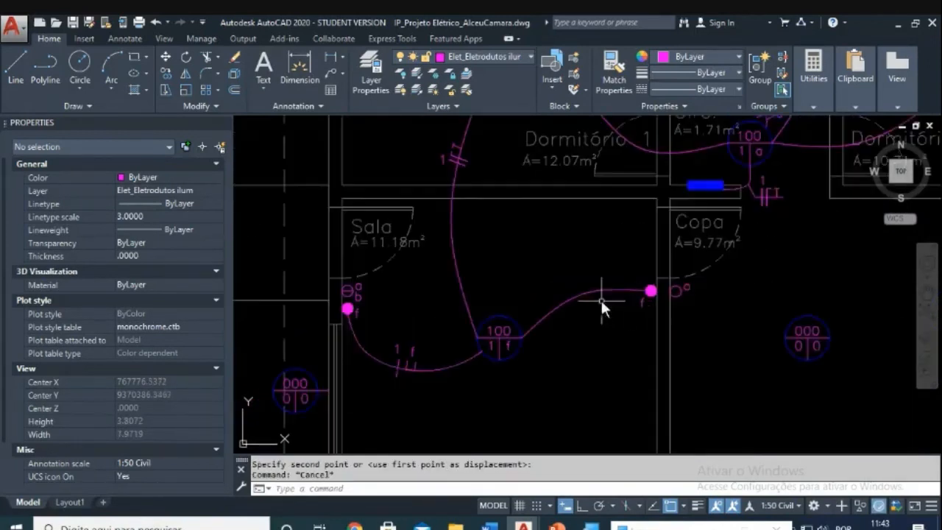
{"action": "scroll", "coordinate": [567, 309], "scroll_direction": "down", "scroll_amount": 1}
{"action": "scroll", "coordinate": [565, 311], "scroll_direction": "up", "scroll_amount": 2}
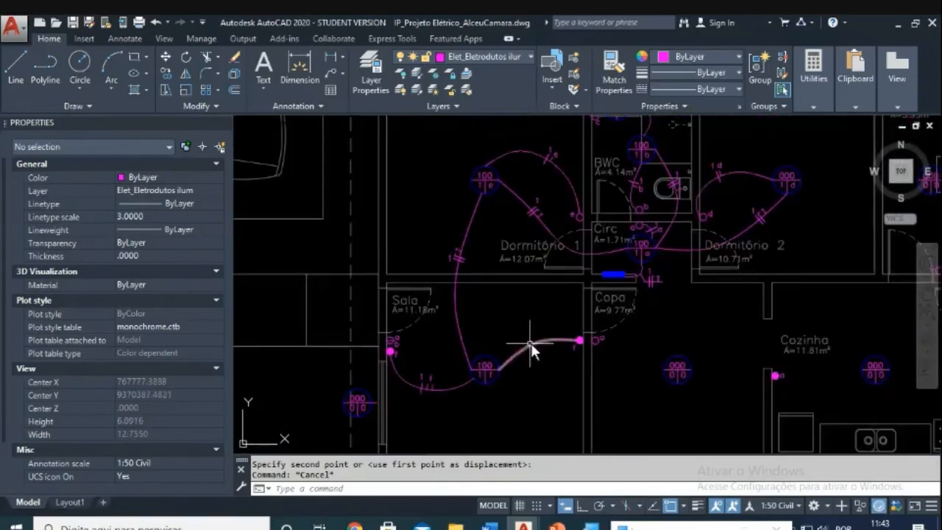
{"action": "scroll", "coordinate": [534, 330], "scroll_direction": "up", "scroll_amount": 1}
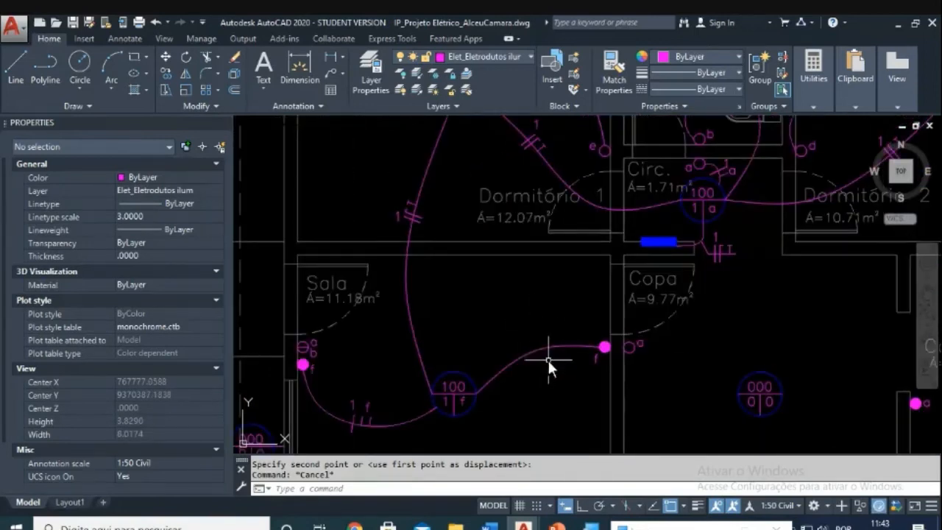
{"action": "scroll", "coordinate": [413, 379], "scroll_direction": "up", "scroll_amount": 4}
Step: Copy the two tick marks and f label onto the new conduit
{"action": "key", "text": "Escape"}
{"action": "type", "text": "co"}
{"action": "key", "text": "Return"}
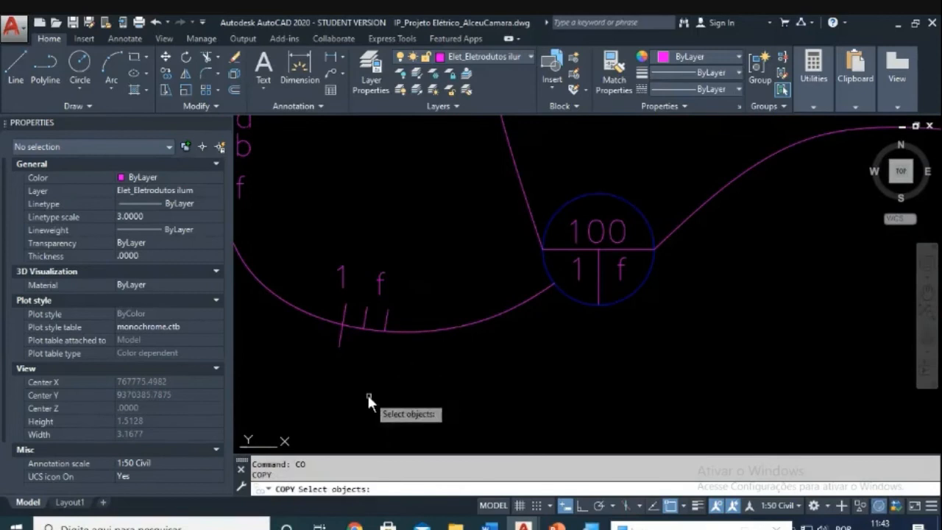
{"action": "left_click", "coordinate": [351, 383]}
{"action": "left_click", "coordinate": [455, 253]}
{"action": "key", "text": "Return"}
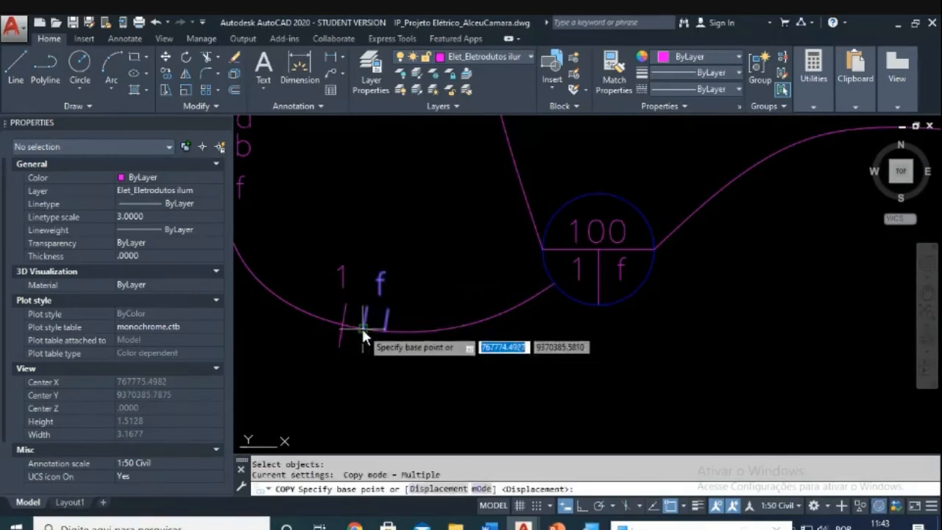
{"action": "left_click", "coordinate": [362, 329]}
{"action": "scroll", "coordinate": [715, 233], "scroll_direction": "down", "scroll_amount": 2}
{"action": "middle_click_drag", "start_coordinate": [721, 227], "coordinate": [596, 310]}
{"action": "scroll", "coordinate": [660, 273], "scroll_direction": "up", "scroll_amount": 2}
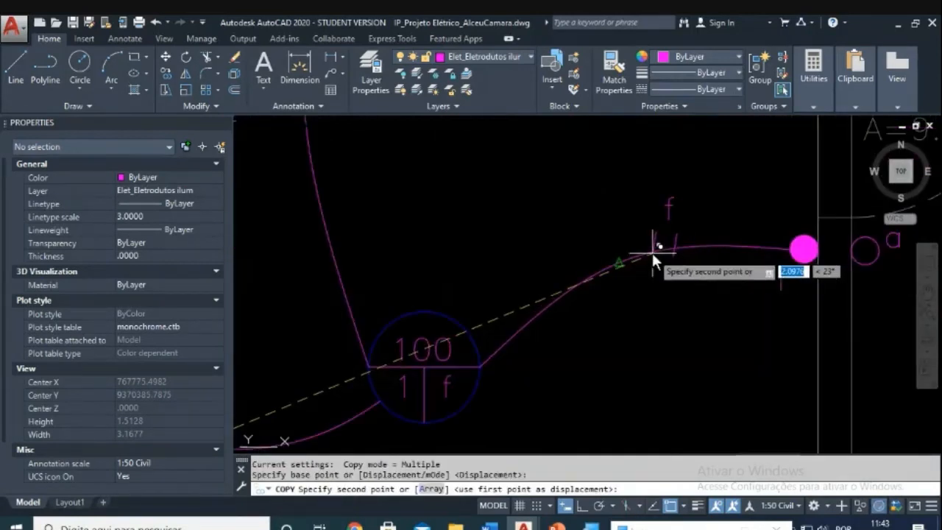
{"action": "left_click", "coordinate": [652, 250]}
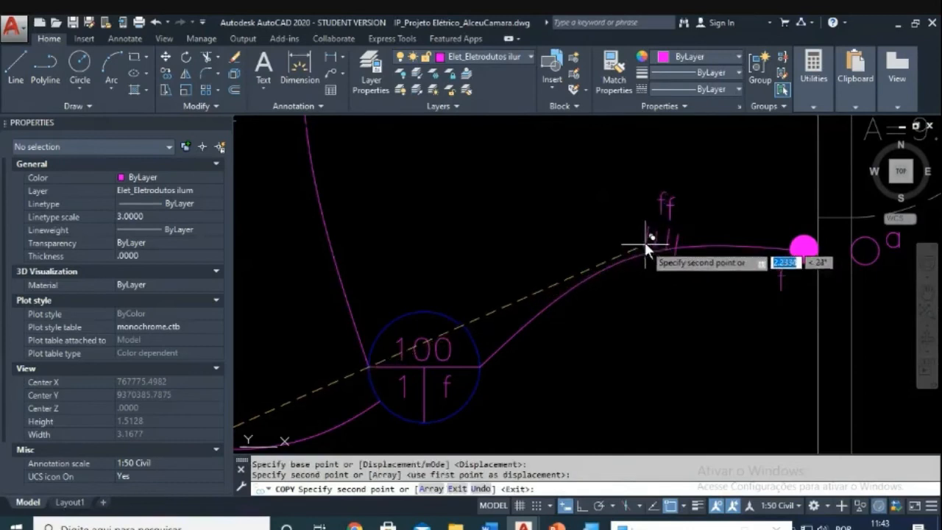
{"action": "key", "text": "Escape"}
Step: Reposition the two copied tick marks along the new conduit
{"action": "scroll", "coordinate": [673, 238], "scroll_direction": "up", "scroll_amount": 2}
{"action": "key", "text": "Escape"}
{"action": "key", "text": "Escape"}
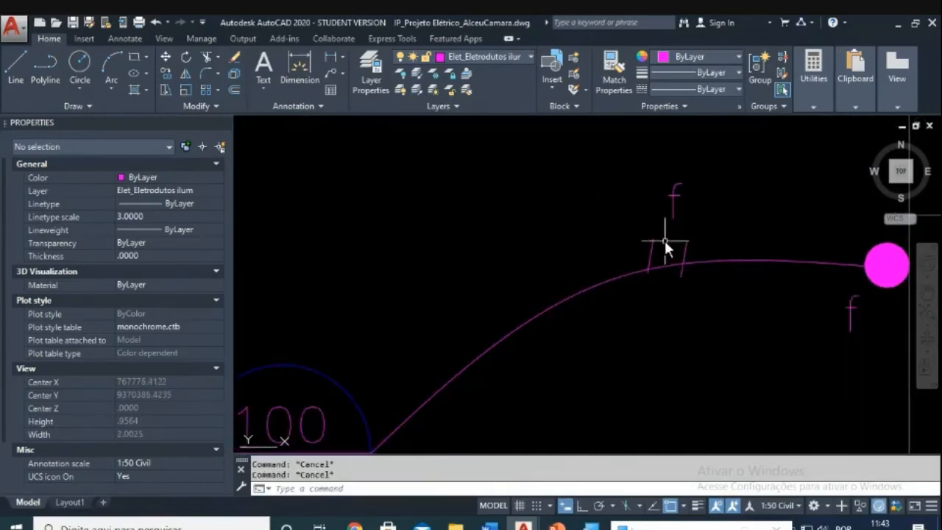
{"action": "type", "text": "m"}
{"action": "key", "text": "space"}
{"action": "left_click", "coordinate": [638, 227]}
{"action": "left_click", "coordinate": [695, 284]}
{"action": "key", "text": "Return"}
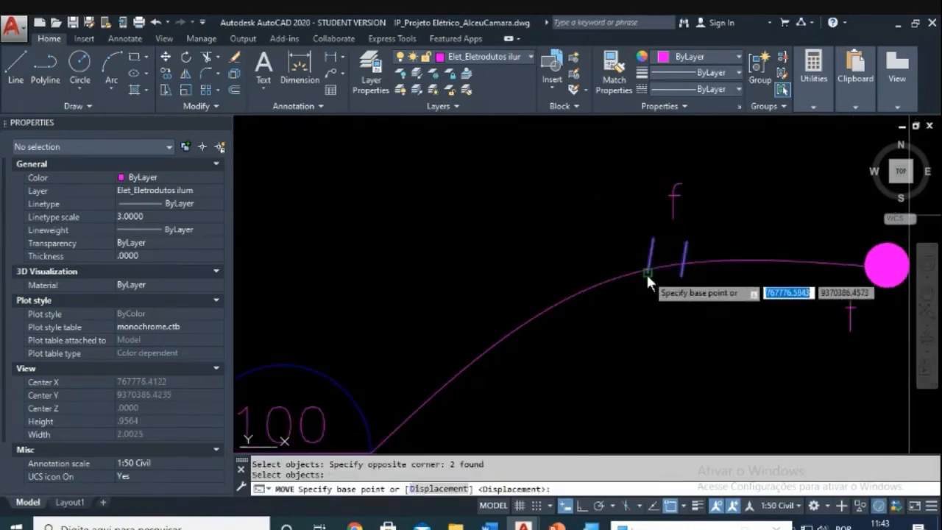
{"action": "left_click", "coordinate": [647, 271]}
{"action": "middle_click_drag", "start_coordinate": [651, 263], "coordinate": [612, 300]}
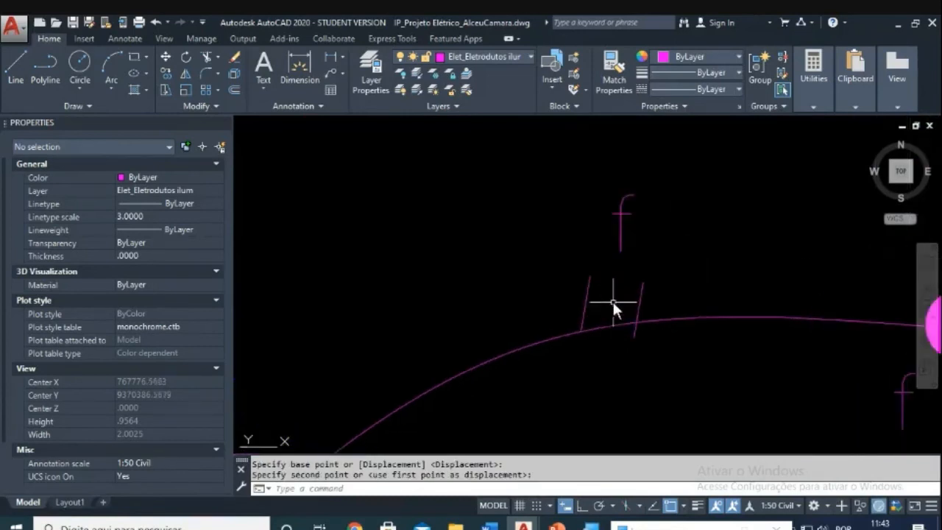
{"action": "key", "text": "Escape"}
Step: Start rotating the tick marks about a pivot on the conduit, then cancel
{"action": "type", "text": "ro"}
{"action": "key", "text": "space"}
{"action": "left_click", "coordinate": [570, 260]}
{"action": "left_click", "coordinate": [664, 357]}
{"action": "key", "text": "Return"}
{"action": "left_click", "coordinate": [579, 331]}
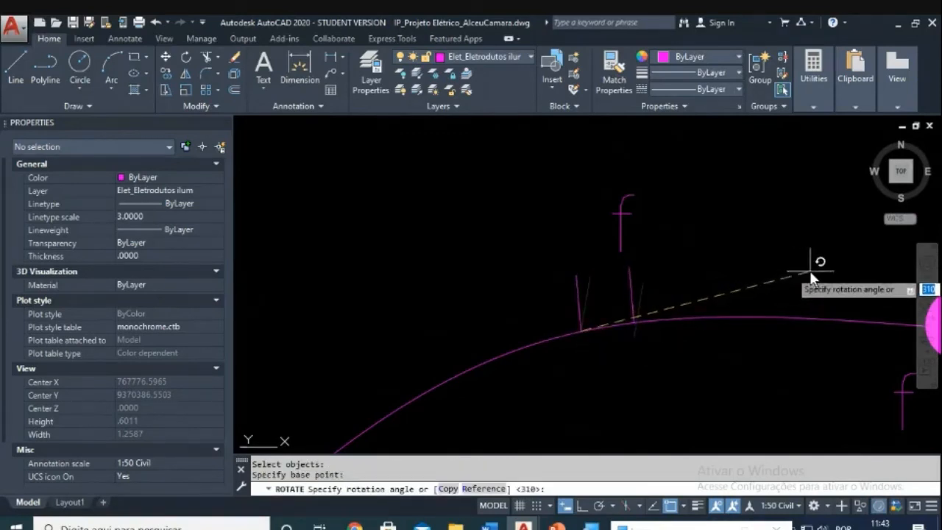
{"action": "key", "text": "Escape"}
{"action": "key", "text": "Escape"}
{"action": "key", "text": "Escape"}
Step: Begin moving the f label again, then abandon the move
{"action": "type", "text": "m"}
{"action": "key", "text": "Return"}
{"action": "left_click", "coordinate": [652, 215]}
{"action": "left_click", "coordinate": [593, 226]}
{"action": "key", "text": "Return"}
{"action": "left_click", "coordinate": [671, 247]}
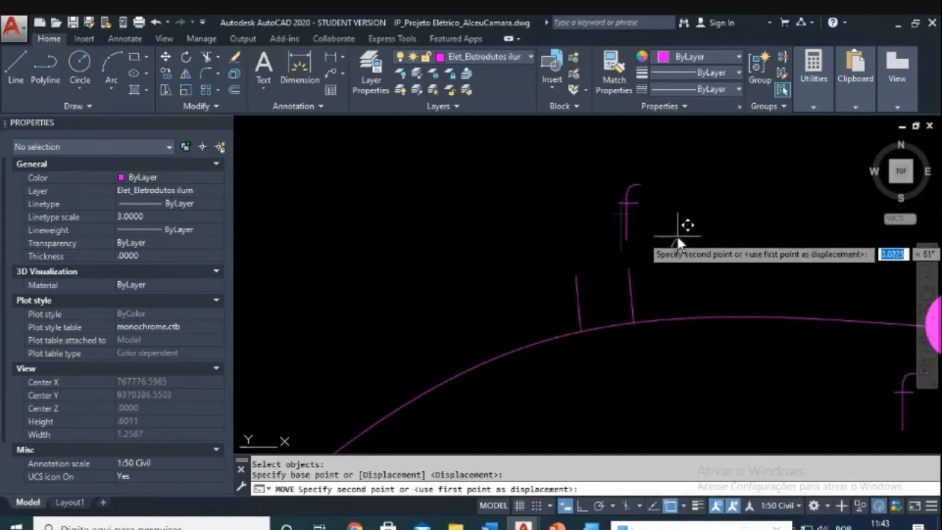
{"action": "key", "text": "Escape"}
{"action": "scroll", "coordinate": [674, 234], "scroll_direction": "down", "scroll_amount": 4}
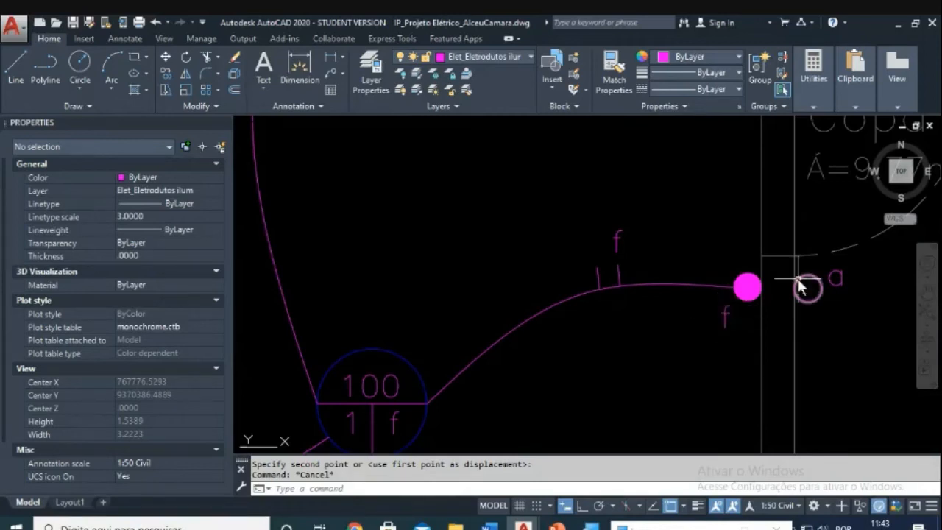
{"action": "scroll", "coordinate": [621, 275], "scroll_direction": "up", "scroll_amount": 4}
Step: Copy the right tick mark onto the conduit as a third tick
{"action": "key", "text": "Escape"}
{"action": "type", "text": "co"}
{"action": "key", "text": "Return"}
{"action": "left_click", "coordinate": [654, 244]}
{"action": "left_click", "coordinate": [634, 281]}
{"action": "key", "text": "Return"}
{"action": "left_click", "coordinate": [593, 295]}
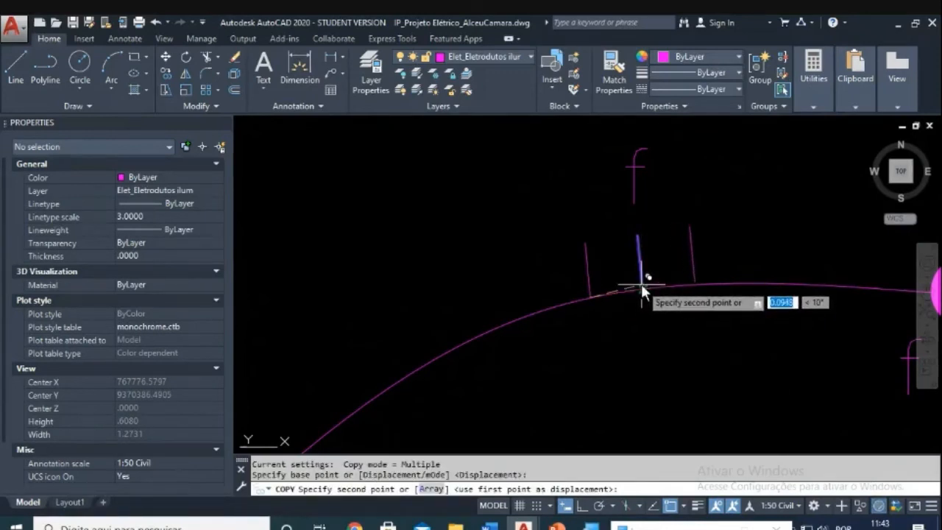
{"action": "left_click", "coordinate": [640, 283]}
{"action": "key", "text": "Escape"}
{"action": "scroll", "coordinate": [669, 276], "scroll_direction": "up", "scroll_amount": 3}
{"action": "middle_click_drag", "start_coordinate": [673, 288], "coordinate": [667, 287]}
Step: Shift the middle tick mark to a new spot on the conduit
{"action": "key", "text": "Escape"}
{"action": "key", "text": "Escape"}
{"action": "type", "text": "m"}
{"action": "key", "text": "Return"}
{"action": "left_click", "coordinate": [580, 259]}
{"action": "left_click", "coordinate": [558, 279]}
{"action": "key", "text": "Return"}
{"action": "scroll", "coordinate": [597, 303], "scroll_direction": "up", "scroll_amount": 4}
{"action": "left_click", "coordinate": [585, 312]}
{"action": "left_click", "coordinate": [587, 304]}
Step: Start moving the right tick mark, then abandon the move
{"action": "middle_click_drag", "start_coordinate": [732, 270], "coordinate": [683, 283]}
{"action": "key", "text": "Escape"}
{"action": "key", "text": "Escape"}
{"action": "type", "text": "m"}
{"action": "key", "text": "Return"}
{"action": "left_click", "coordinate": [719, 246]}
{"action": "left_click", "coordinate": [655, 251]}
{"action": "key", "text": "Return"}
{"action": "left_click", "coordinate": [695, 274]}
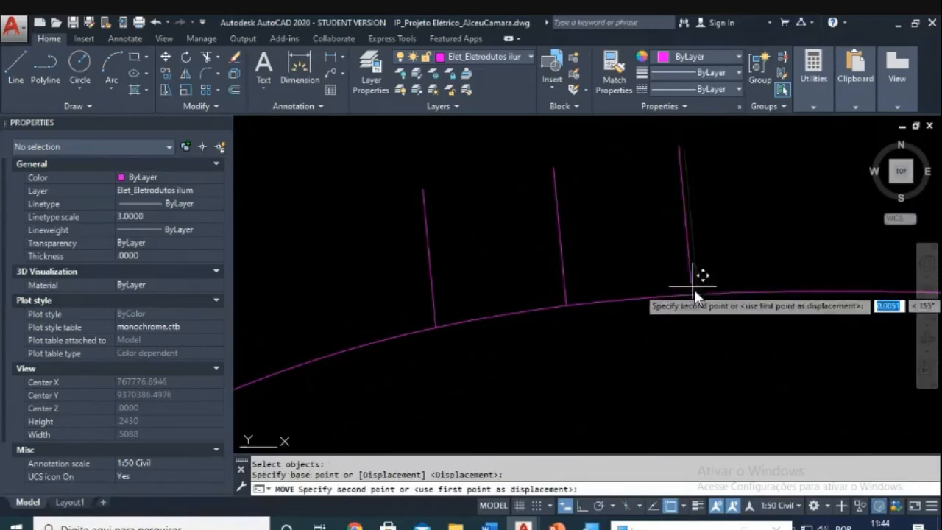
{"action": "key", "text": "Escape"}
{"action": "scroll", "coordinate": [720, 282], "scroll_direction": "down", "scroll_amount": 5}
{"action": "scroll", "coordinate": [683, 309], "scroll_direction": "down", "scroll_amount": 3}
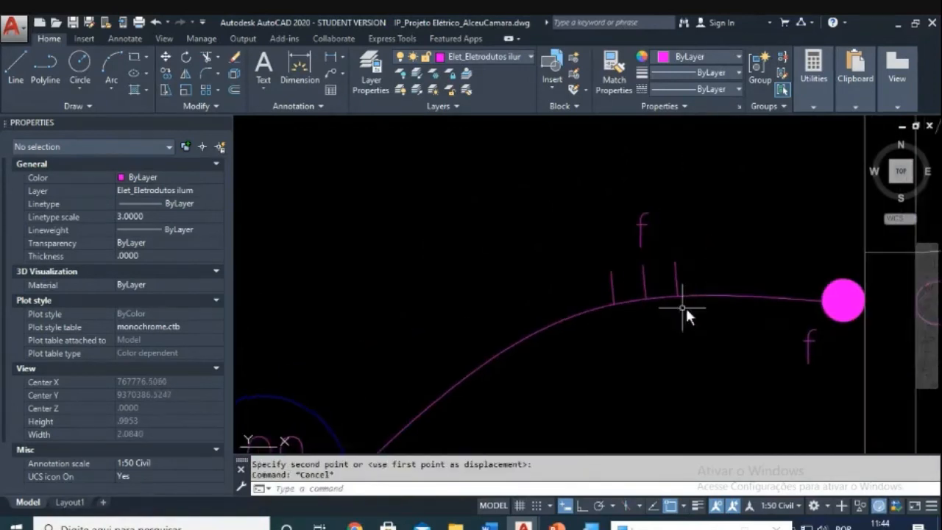
{"action": "key", "text": "Escape"}
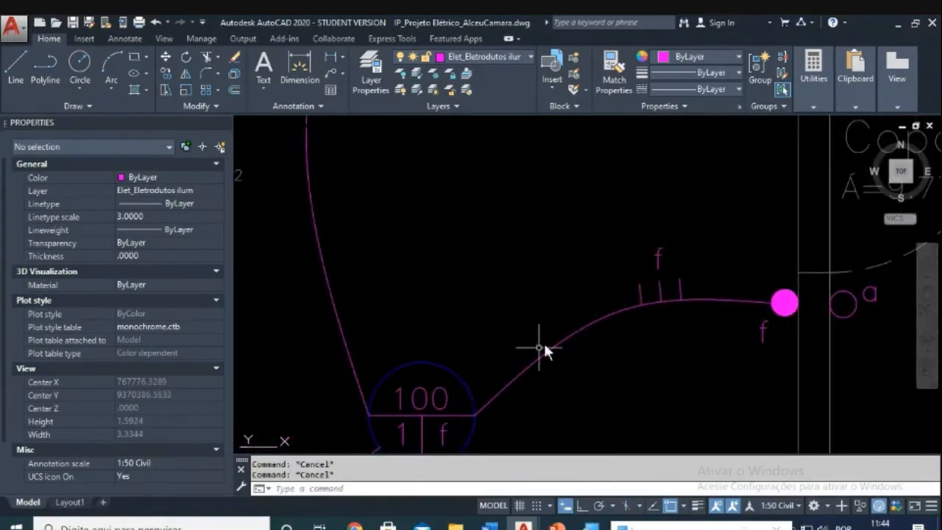
{"action": "scroll", "coordinate": [525, 358], "scroll_direction": "down", "scroll_amount": 2}
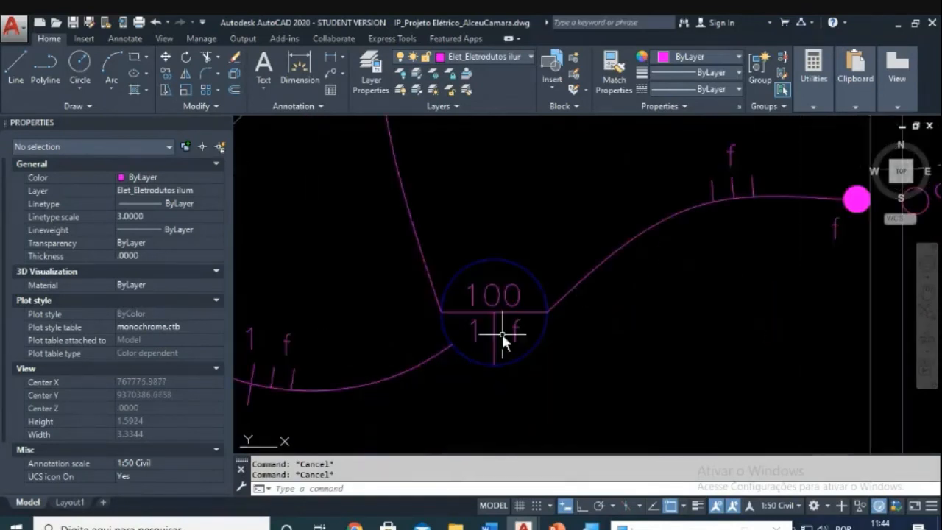
{"action": "scroll", "coordinate": [501, 334], "scroll_direction": "down", "scroll_amount": 3}
{"action": "scroll", "coordinate": [522, 338], "scroll_direction": "down", "scroll_amount": 2}
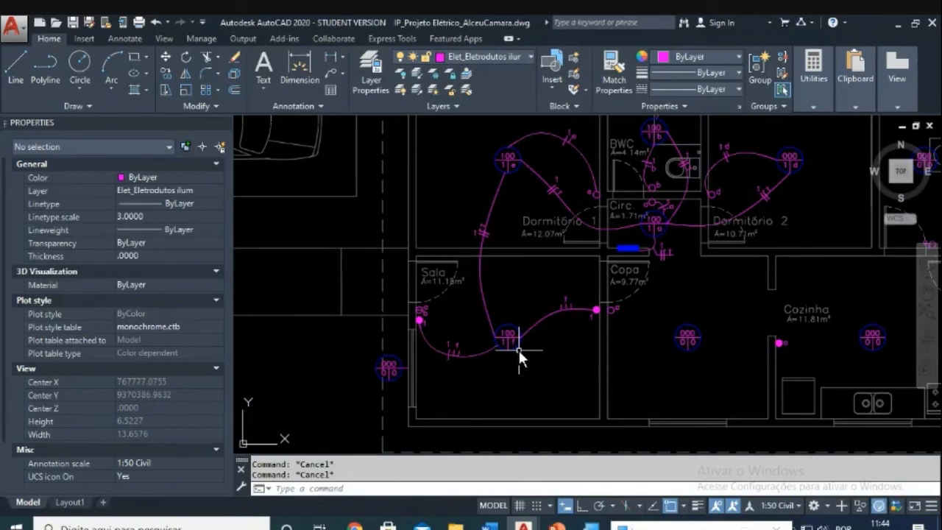
{"action": "scroll", "coordinate": [517, 348], "scroll_direction": "down", "scroll_amount": 4}
{"action": "scroll", "coordinate": [525, 368], "scroll_direction": "up", "scroll_amount": 1}
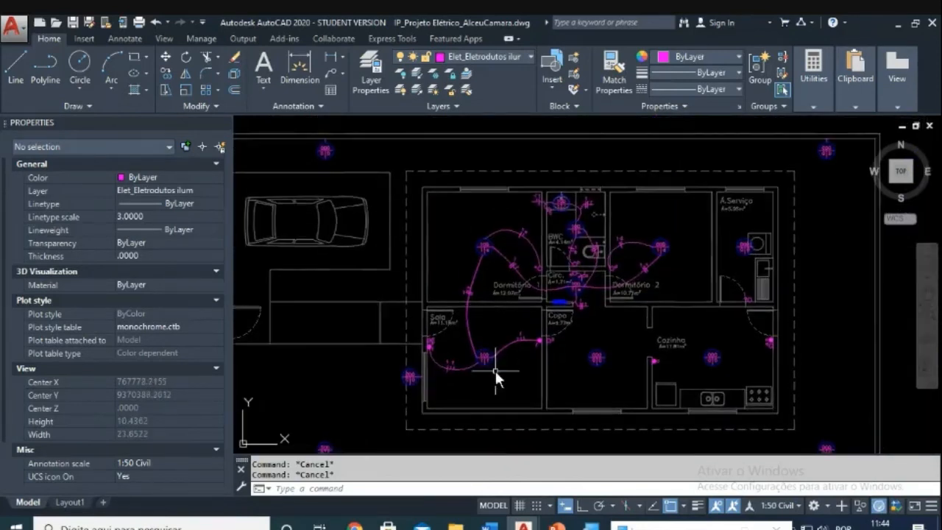
{"action": "scroll", "coordinate": [494, 369], "scroll_direction": "up", "scroll_amount": 5}
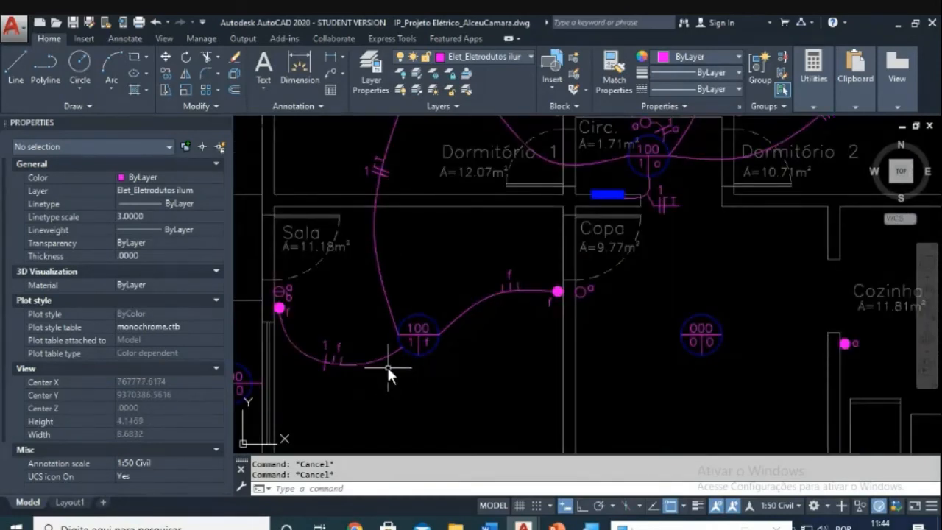
{"action": "scroll", "coordinate": [387, 367], "scroll_direction": "down", "scroll_amount": 3}
{"action": "scroll", "coordinate": [517, 315], "scroll_direction": "up", "scroll_amount": 1}
{"action": "scroll", "coordinate": [527, 297], "scroll_direction": "down", "scroll_amount": 2}
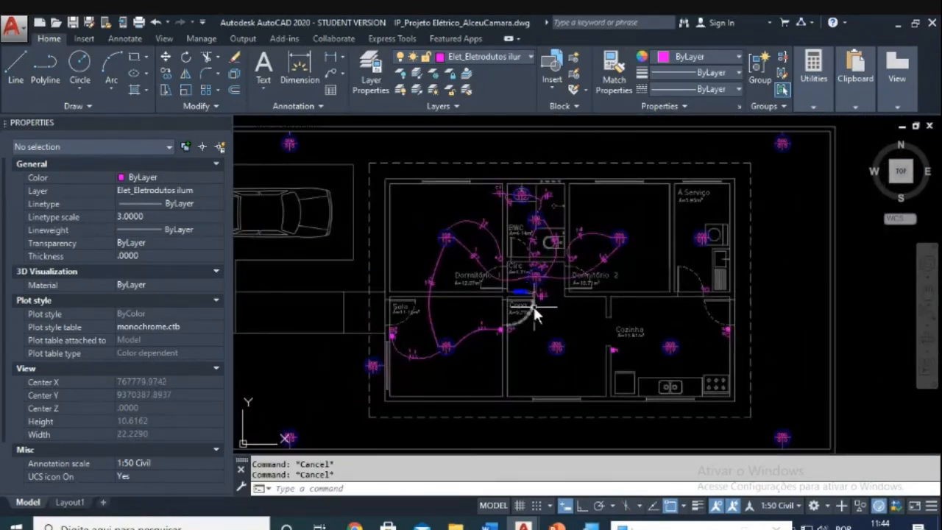
{"action": "scroll", "coordinate": [531, 306], "scroll_direction": "up", "scroll_amount": 6}
{"action": "scroll", "coordinate": [526, 302], "scroll_direction": "down", "scroll_amount": 5}
{"action": "scroll", "coordinate": [531, 269], "scroll_direction": "up", "scroll_amount": 4}
{"action": "scroll", "coordinate": [539, 273], "scroll_direction": "down", "scroll_amount": 1}
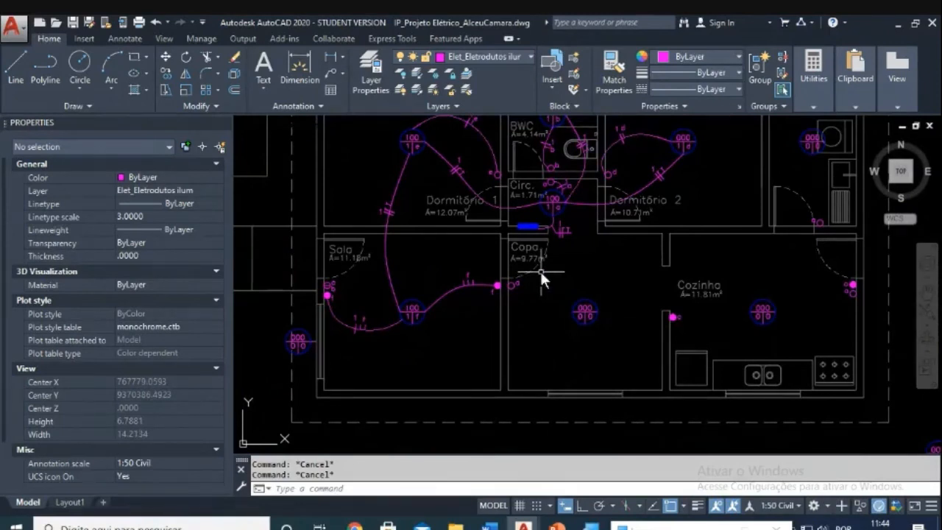
{"action": "scroll", "coordinate": [540, 271], "scroll_direction": "up", "scroll_amount": 2}
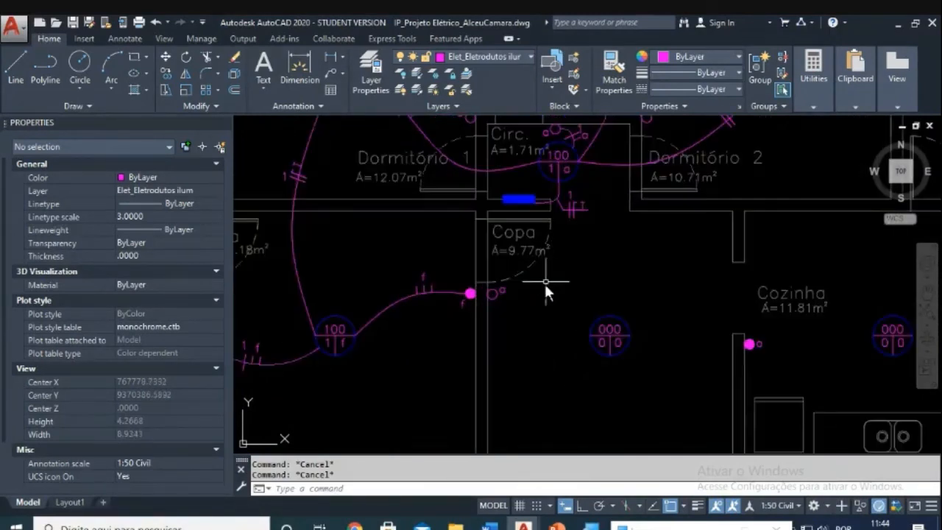
{"action": "scroll", "coordinate": [611, 339], "scroll_direction": "down", "scroll_amount": 3}
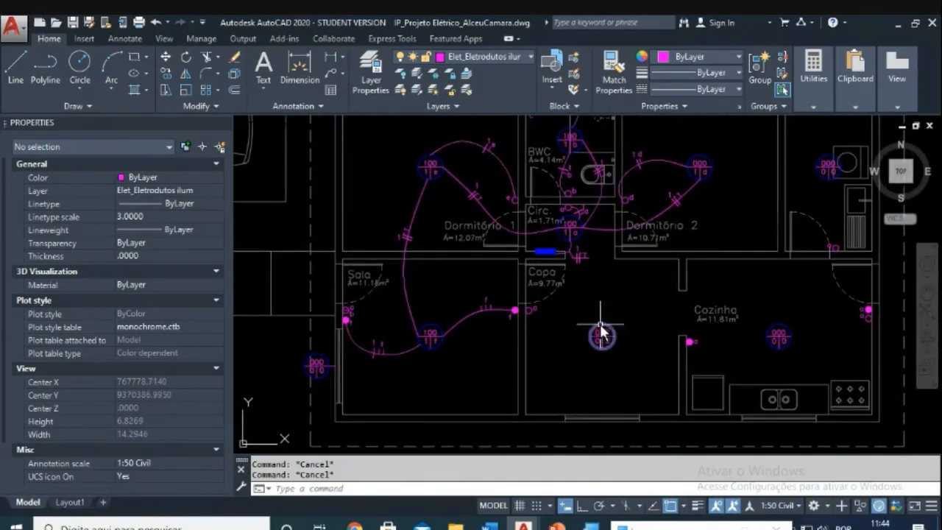
{"action": "scroll", "coordinate": [588, 315], "scroll_direction": "down", "scroll_amount": 2}
{"action": "middle_click_drag", "start_coordinate": [586, 314], "coordinate": [591, 315]}
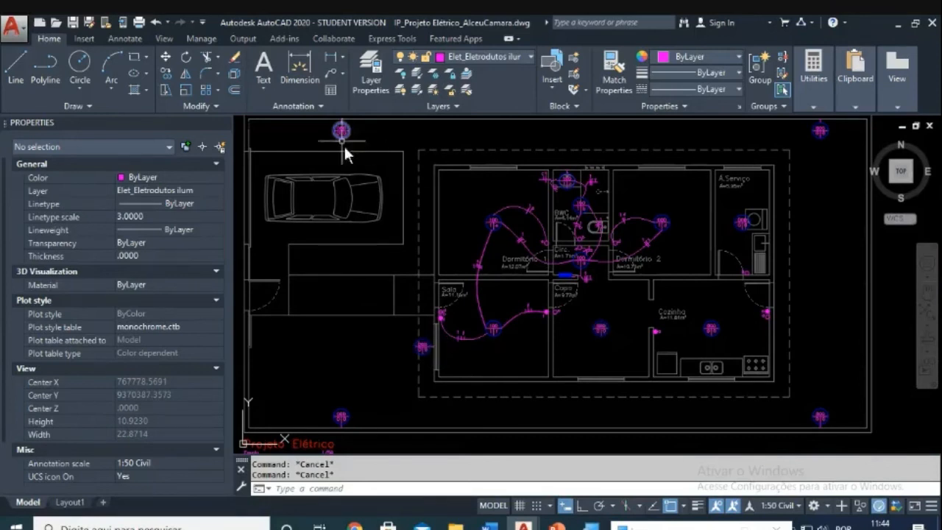
{"action": "scroll", "coordinate": [496, 337], "scroll_direction": "up", "scroll_amount": 2}
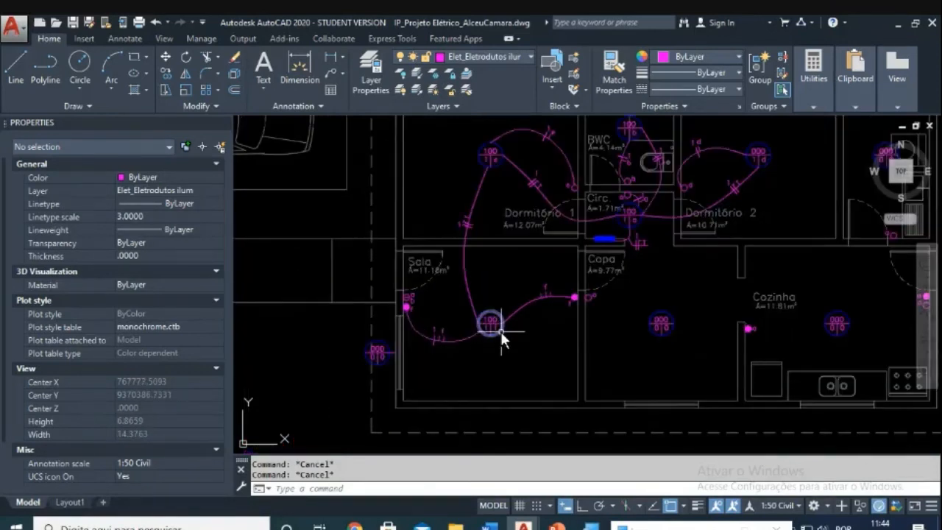
{"action": "scroll", "coordinate": [405, 307], "scroll_direction": "up", "scroll_amount": 2}
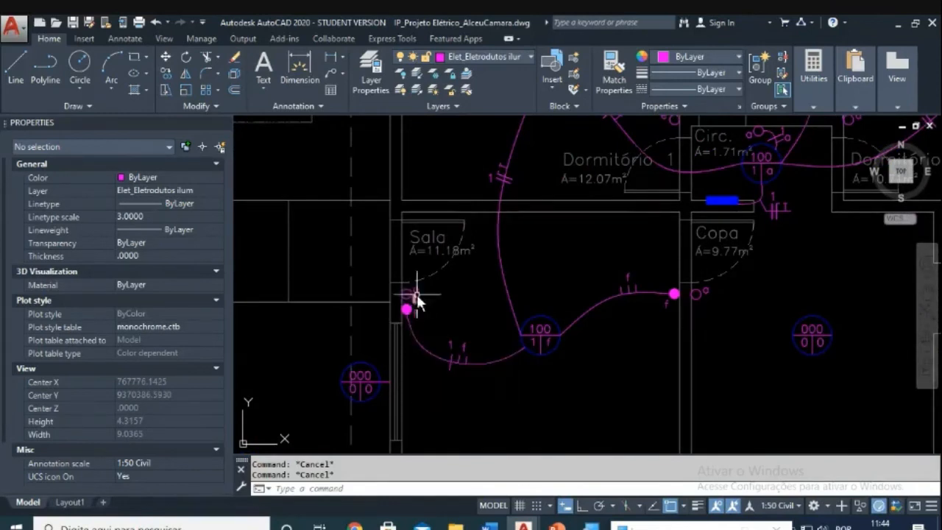
{"action": "scroll", "coordinate": [404, 318], "scroll_direction": "down", "scroll_amount": 2}
{"action": "scroll", "coordinate": [383, 324], "scroll_direction": "down", "scroll_amount": 6}
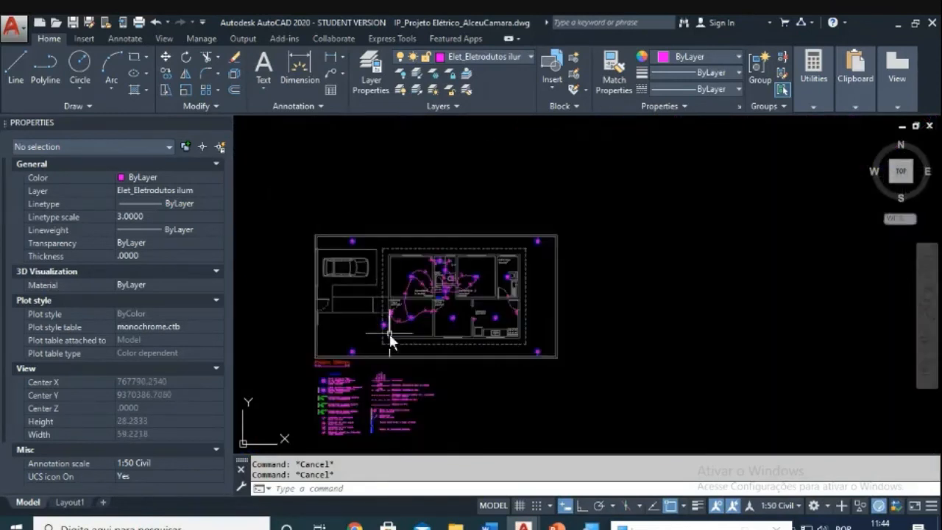
{"action": "scroll", "coordinate": [382, 322], "scroll_direction": "up", "scroll_amount": 4}
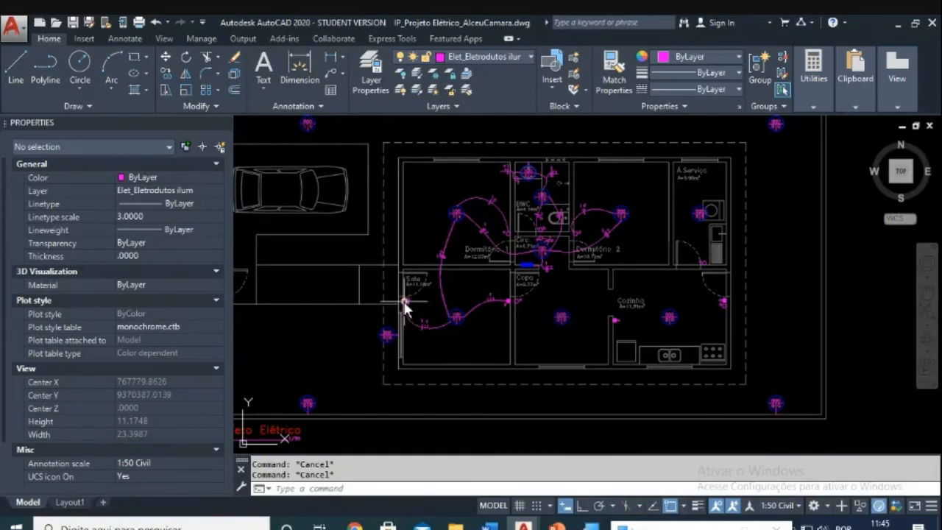
{"action": "scroll", "coordinate": [404, 305], "scroll_direction": "up", "scroll_amount": 7}
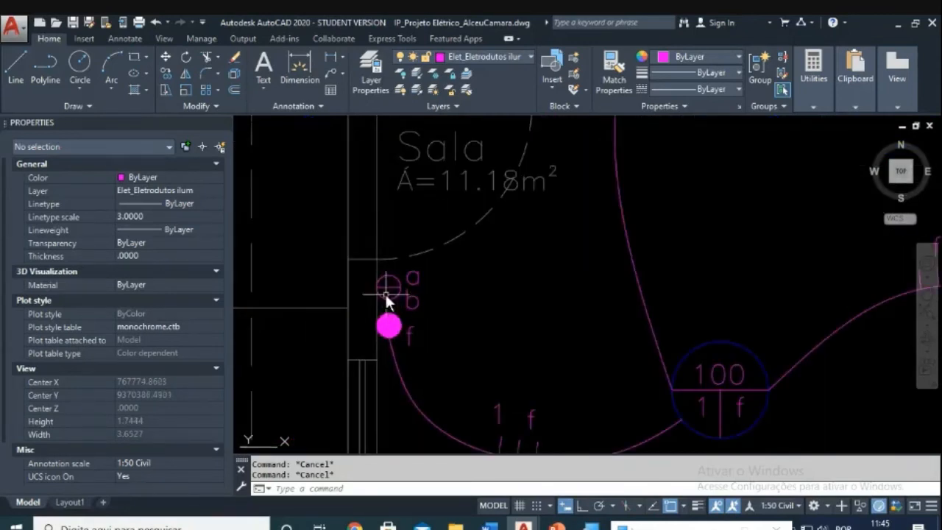
{"action": "scroll", "coordinate": [385, 298], "scroll_direction": "down", "scroll_amount": 7}
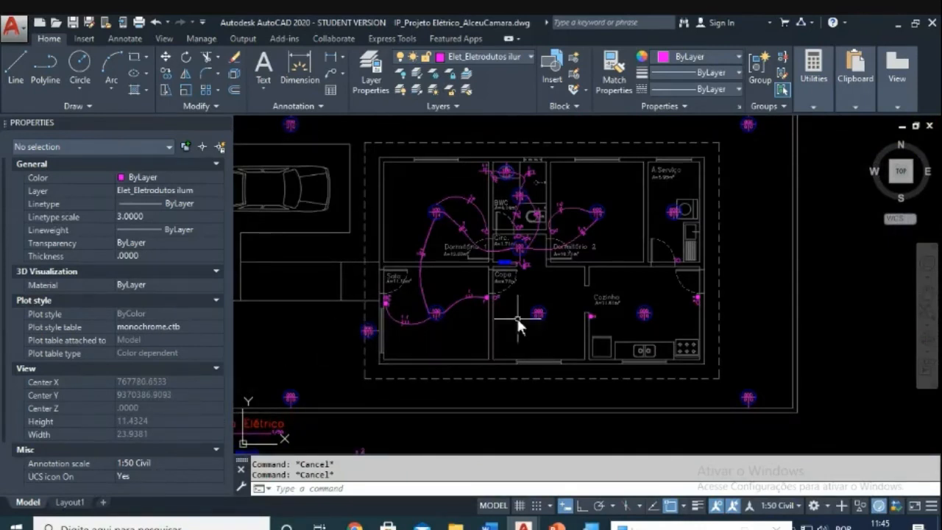
{"action": "scroll", "coordinate": [530, 296], "scroll_direction": "up", "scroll_amount": 3}
{"action": "scroll", "coordinate": [535, 286], "scroll_direction": "down", "scroll_amount": 3}
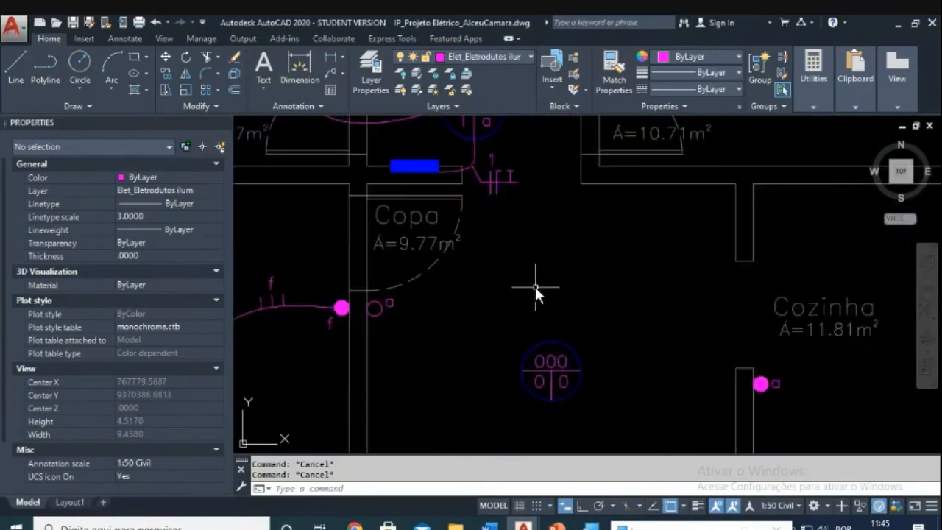
{"action": "scroll", "coordinate": [507, 313], "scroll_direction": "up", "scroll_amount": 3}
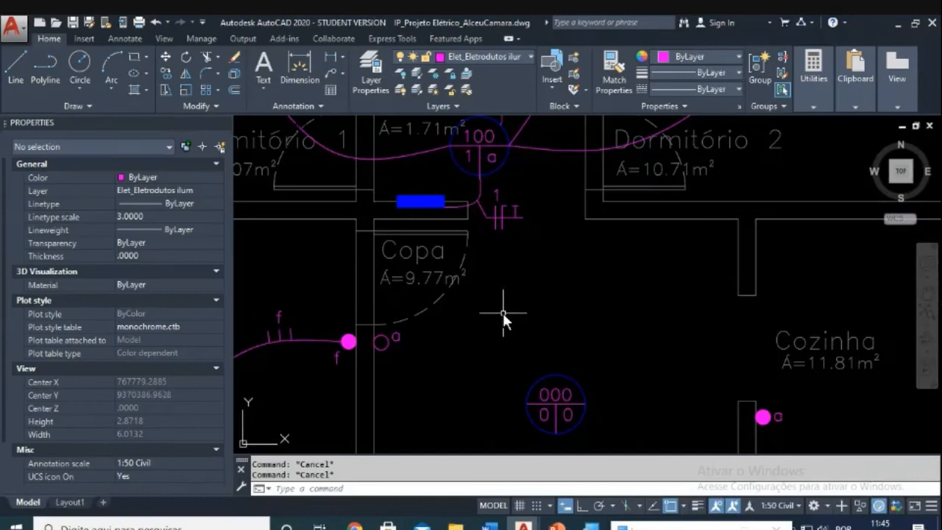
Step: Edit the 000 circuit number label below Copa
{"action": "left_click", "coordinate": [547, 400]}
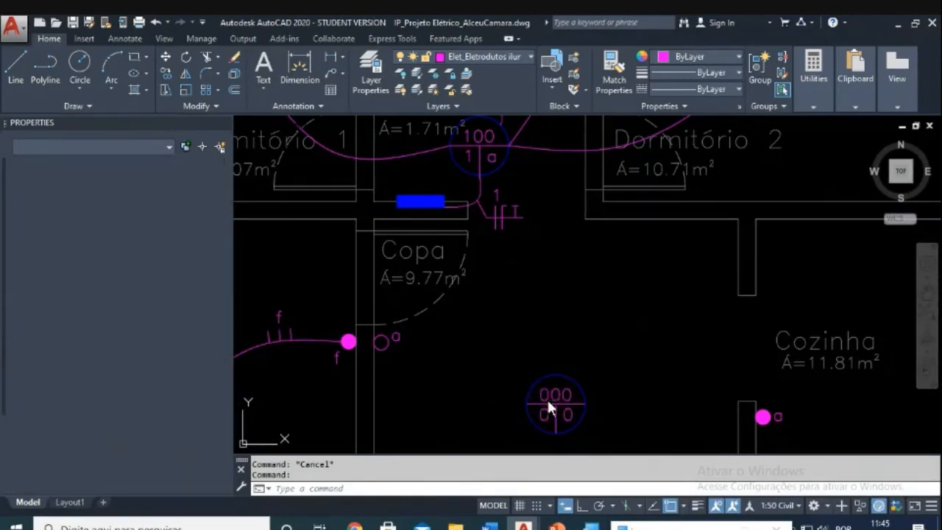
{"action": "double_click", "coordinate": [548, 397]}
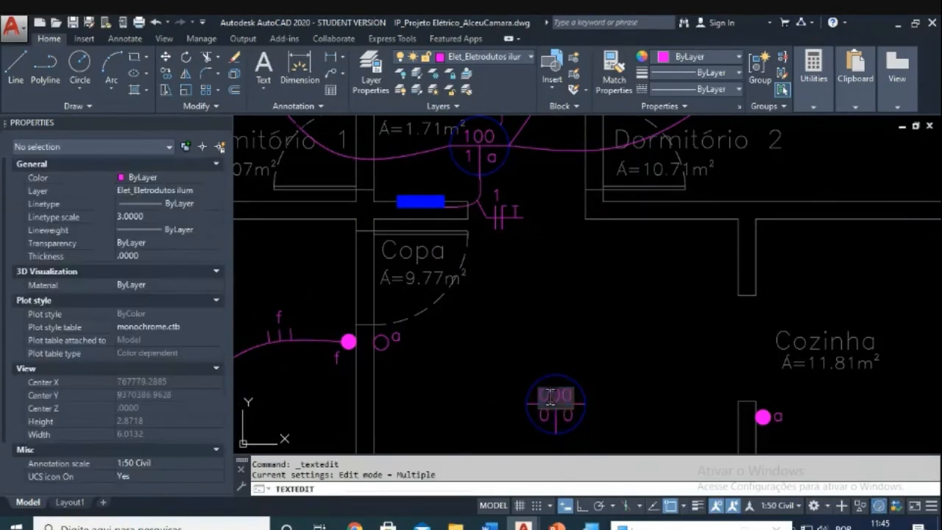
{"action": "left_click", "coordinate": [598, 409]}
{"action": "key", "text": "Escape"}
{"action": "scroll", "coordinate": [648, 374], "scroll_direction": "down", "scroll_amount": 4}
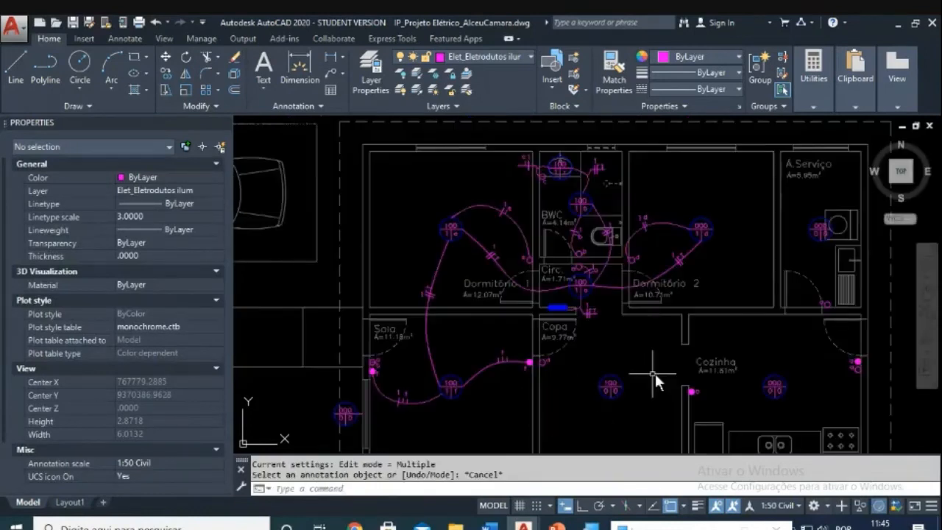
{"action": "scroll", "coordinate": [600, 398], "scroll_direction": "up", "scroll_amount": 4}
{"action": "scroll", "coordinate": [623, 381], "scroll_direction": "down", "scroll_amount": 2}
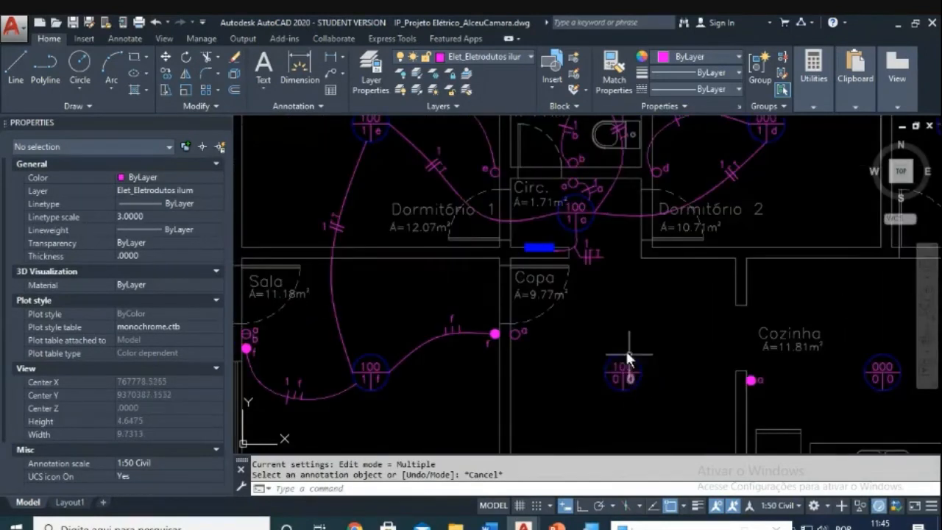
{"action": "scroll", "coordinate": [618, 342], "scroll_direction": "up", "scroll_amount": 3}
Step: Start a spline conduit at the blue panel, then cancel the unsatisfactory curve
{"action": "key", "text": "Escape"}
{"action": "key", "text": "Escape"}
{"action": "type", "text": "spl"}
{"action": "key", "text": "Return"}
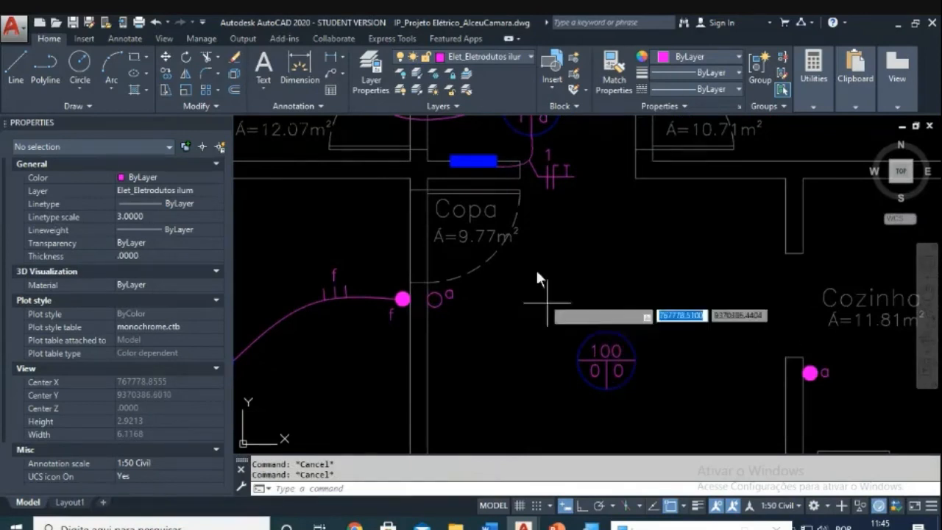
{"action": "left_click", "coordinate": [497, 168]}
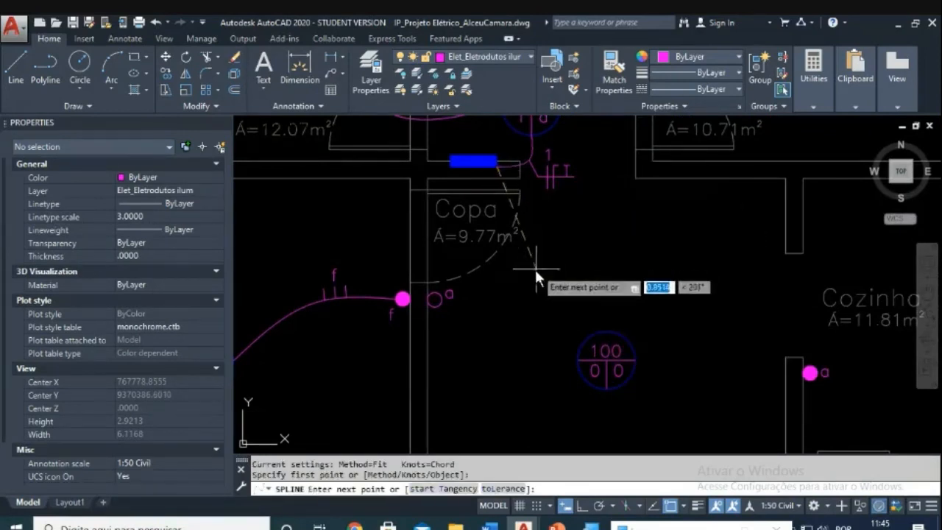
{"action": "left_click", "coordinate": [520, 289]}
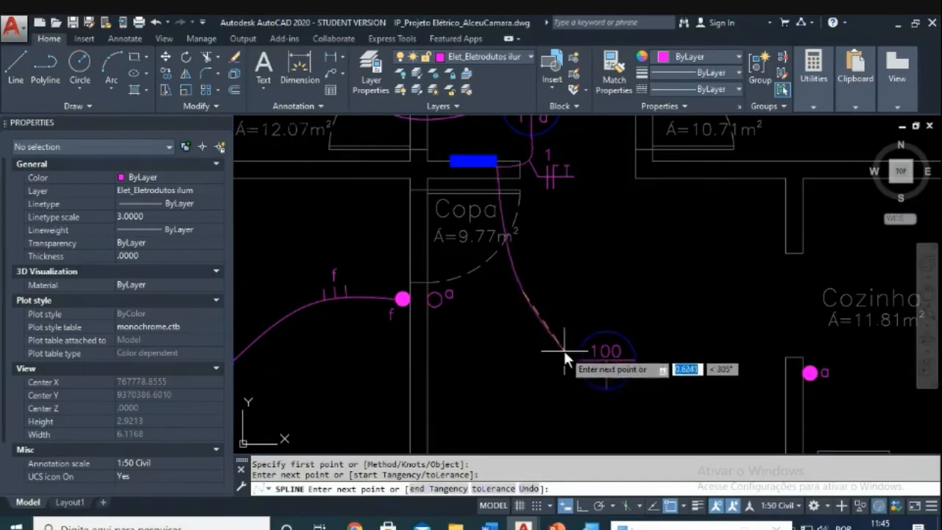
{"action": "key", "text": "Escape"}
Step: Redraw the spline from the blue panel through Copa, bending down to the light circle's top
{"action": "type", "text": "spl"}
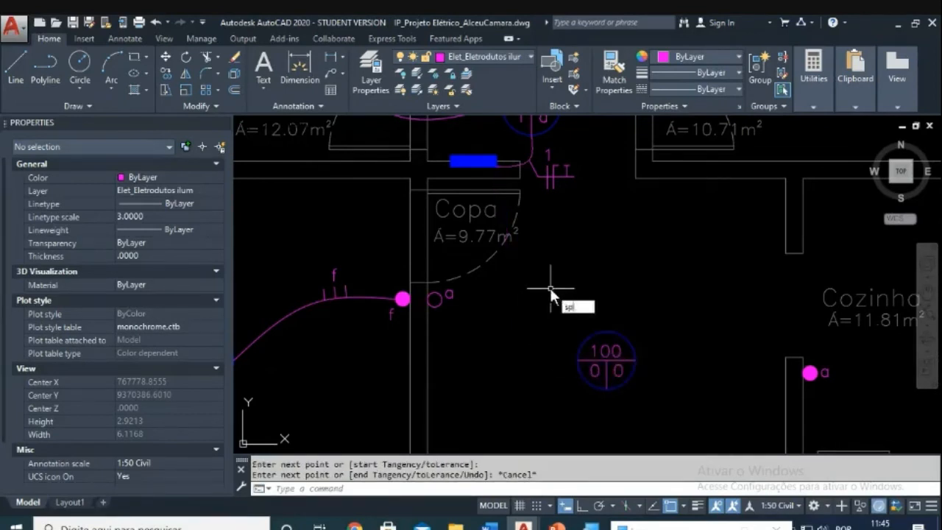
{"action": "key", "text": "Return"}
{"action": "left_click", "coordinate": [481, 167]}
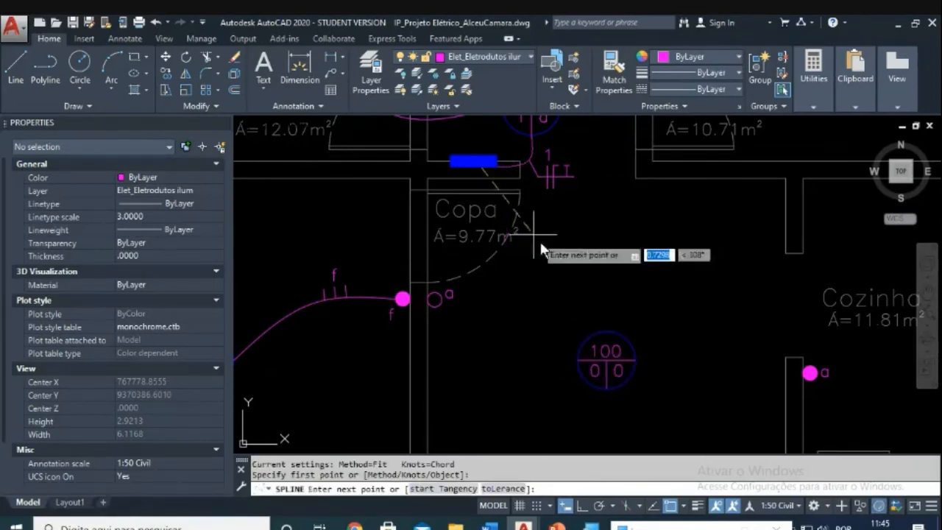
{"action": "left_click", "coordinate": [567, 258]}
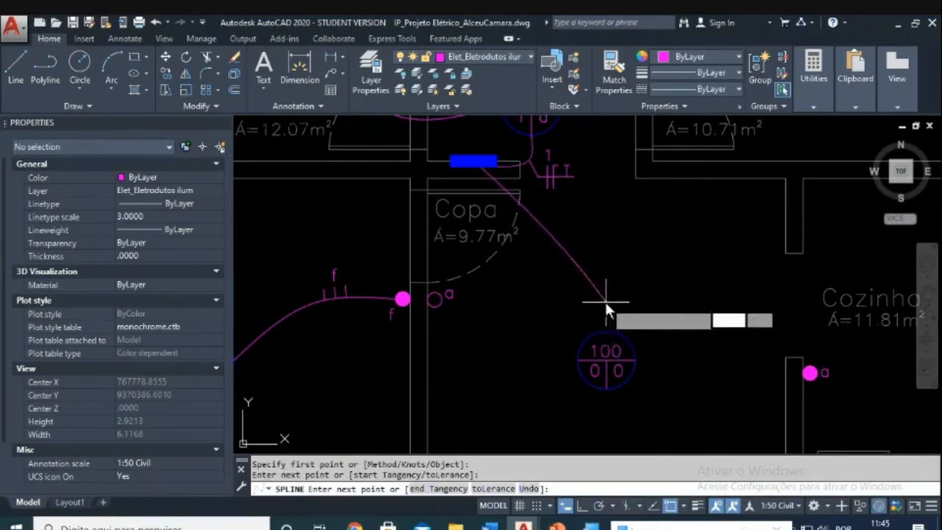
{"action": "left_click", "coordinate": [604, 300]}
{"action": "left_click", "coordinate": [608, 342]}
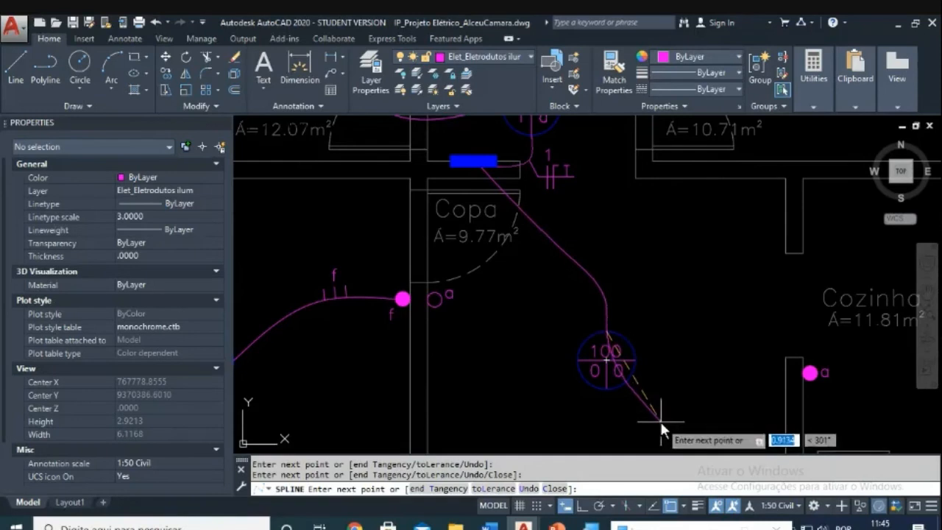
{"action": "key", "text": "Return"}
{"action": "scroll", "coordinate": [546, 243], "scroll_direction": "up", "scroll_amount": 3}
{"action": "key", "text": "Escape"}
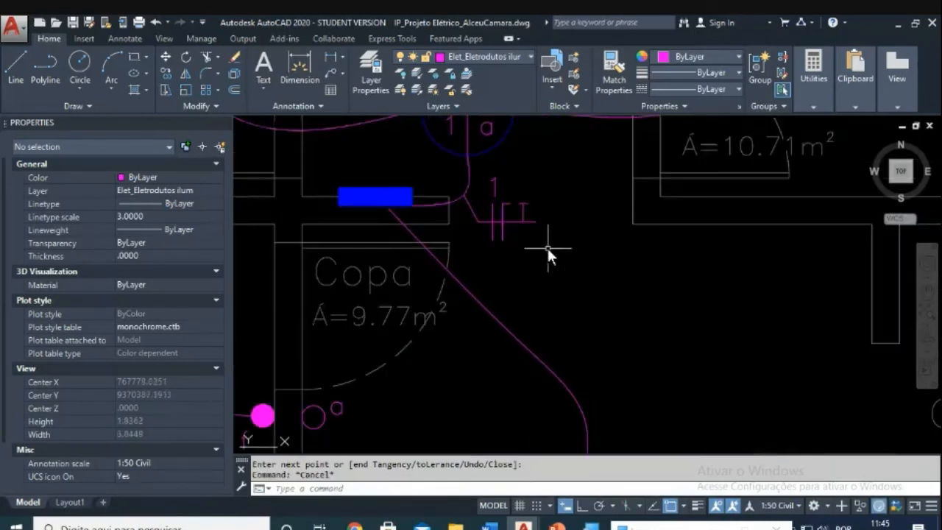
Step: Copy the circuit 1 tick-mark symbol down beside the new Copa conduit
{"action": "type", "text": "co"}
{"action": "key", "text": "Return"}
{"action": "left_click", "coordinate": [548, 242]}
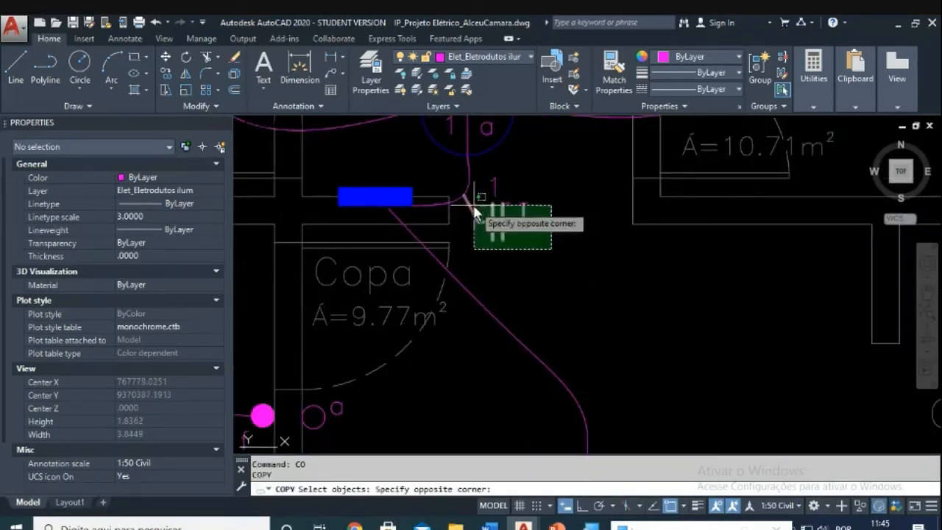
{"action": "left_click", "coordinate": [480, 195]}
{"action": "key", "text": "Return"}
{"action": "left_click", "coordinate": [544, 246]}
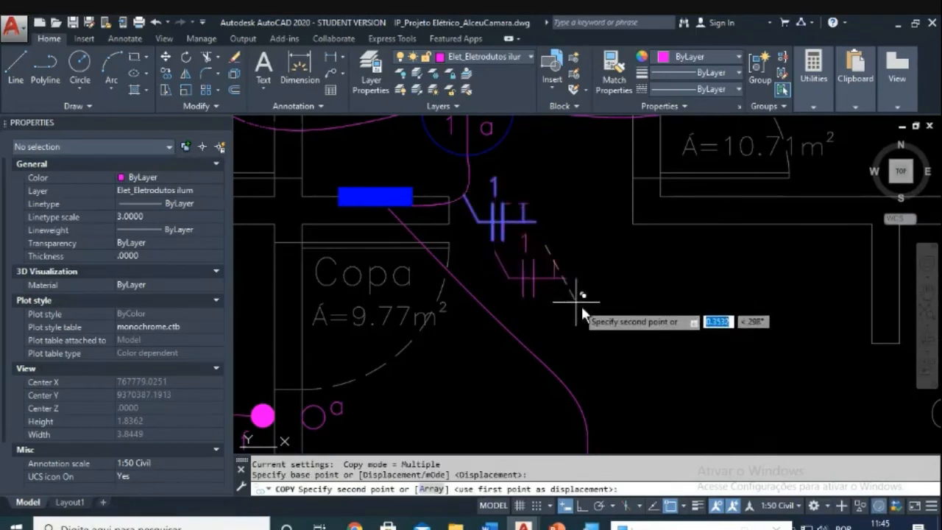
{"action": "left_click", "coordinate": [590, 326]}
{"action": "key", "text": "Escape"}
{"action": "scroll", "coordinate": [534, 304], "scroll_direction": "up", "scroll_amount": 4}
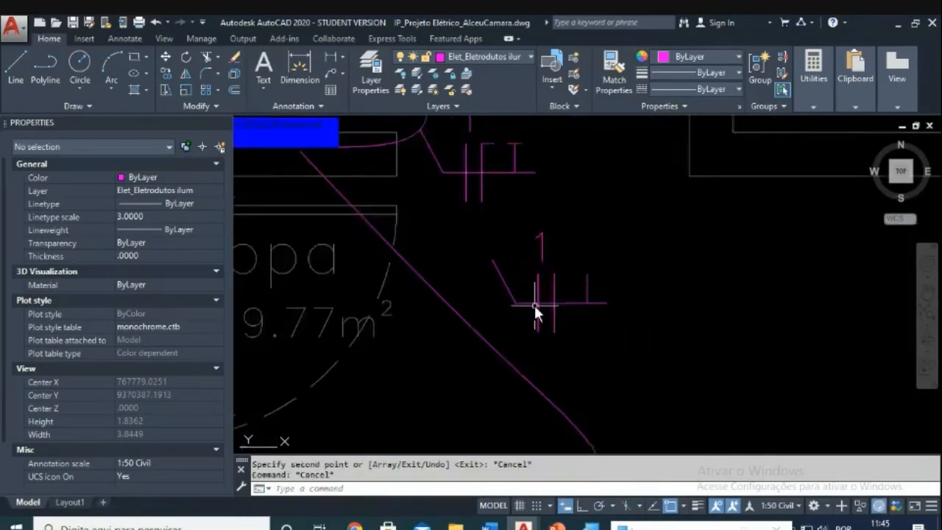
Step: Mirror the copy's slanted leader toward the conduit, erasing the original leader
{"action": "type", "text": "mi"}
{"action": "key", "text": "Return"}
{"action": "left_click", "coordinate": [514, 259]}
{"action": "left_click", "coordinate": [466, 283]}
{"action": "key", "text": "Return"}
{"action": "left_click", "coordinate": [502, 301]}
{"action": "left_click", "coordinate": [646, 302]}
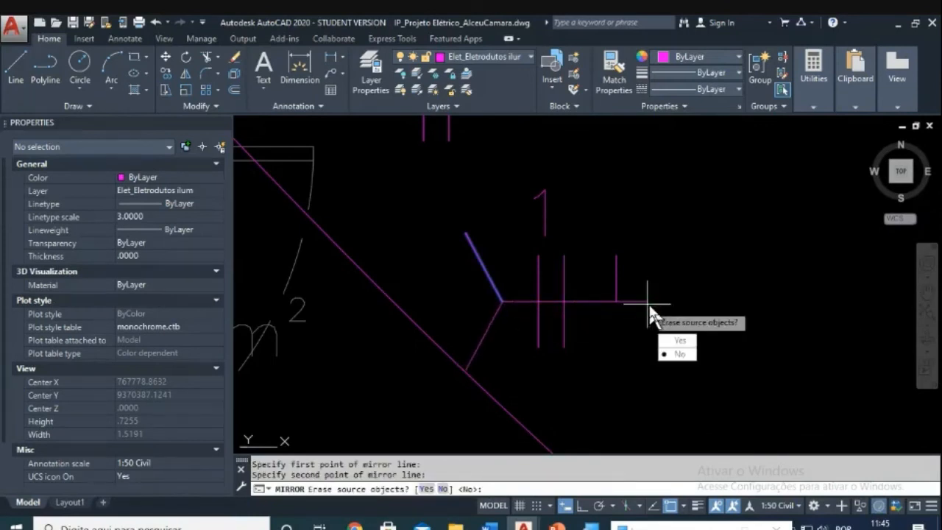
{"action": "left_click", "coordinate": [681, 341]}
{"action": "key", "text": "Escape"}
{"action": "key", "text": "Escape"}
Step: Start moving the copied symbol, then cancel the move
{"action": "key", "text": "Return"}
{"action": "left_click", "coordinate": [708, 152]}
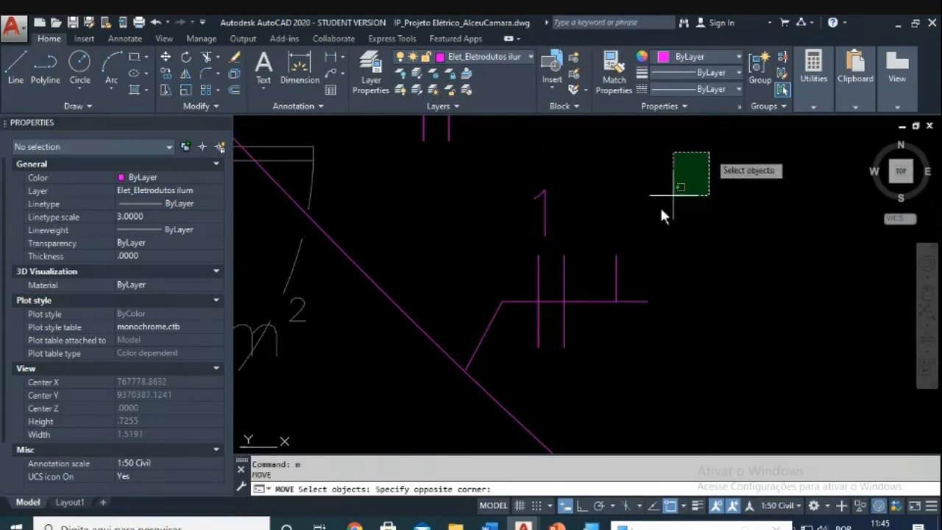
{"action": "left_click", "coordinate": [529, 323]}
{"action": "key", "text": "Return"}
{"action": "left_click", "coordinate": [465, 367]}
{"action": "key", "text": "Escape"}
{"action": "scroll", "coordinate": [548, 326], "scroll_direction": "down", "scroll_amount": 3}
{"action": "scroll", "coordinate": [535, 320], "scroll_direction": "up", "scroll_amount": 4}
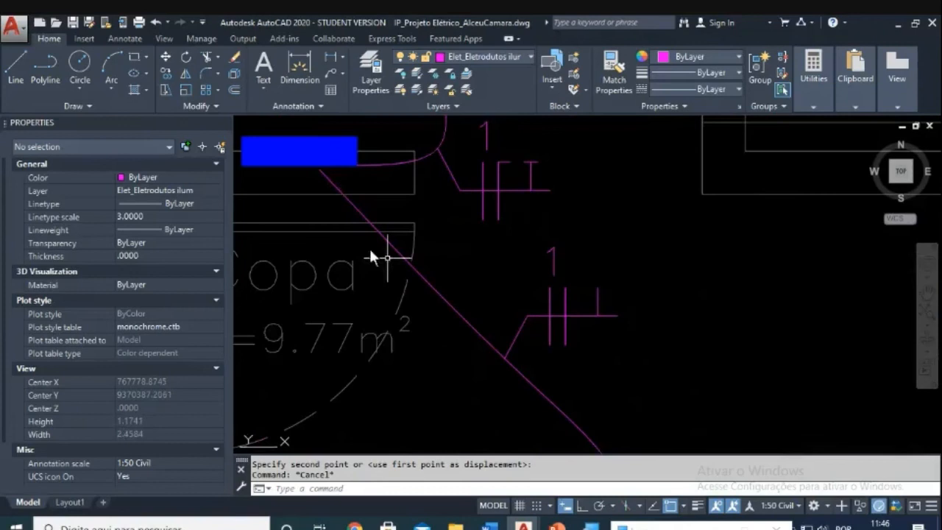
{"action": "scroll", "coordinate": [316, 174], "scroll_direction": "up", "scroll_amount": 2}
Step: Attempt to extend the conduit to the blue panel edge, then cancel Extend
{"action": "key", "text": "Escape"}
{"action": "type", "text": "ex"}
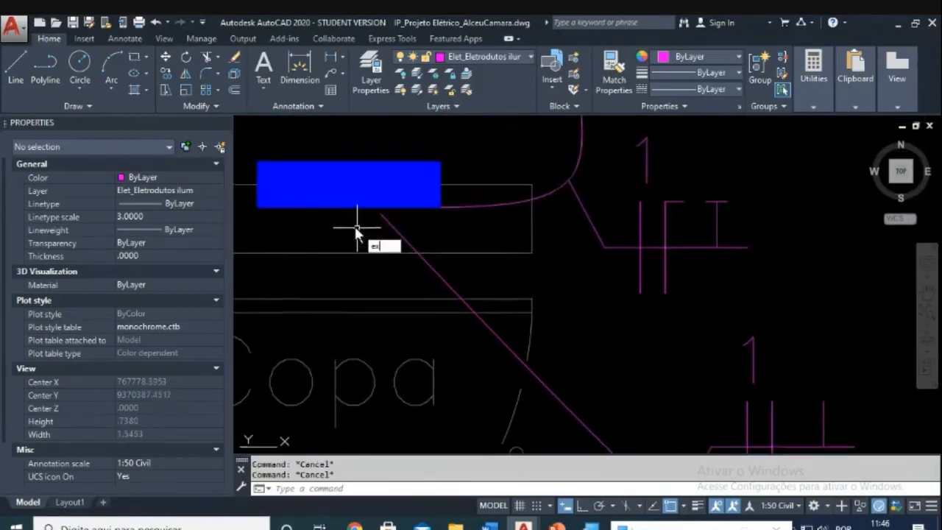
{"action": "key", "text": "Return"}
{"action": "left_click", "coordinate": [355, 226]}
{"action": "left_click", "coordinate": [342, 205]}
{"action": "key", "text": "Return"}
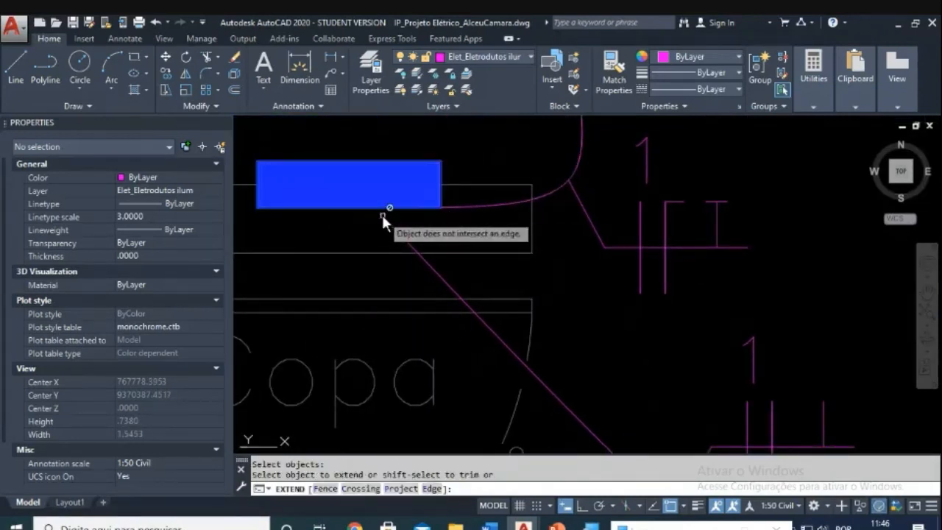
{"action": "key", "text": "Escape"}
{"action": "key", "text": "Escape"}
{"action": "left_click", "coordinate": [369, 206]}
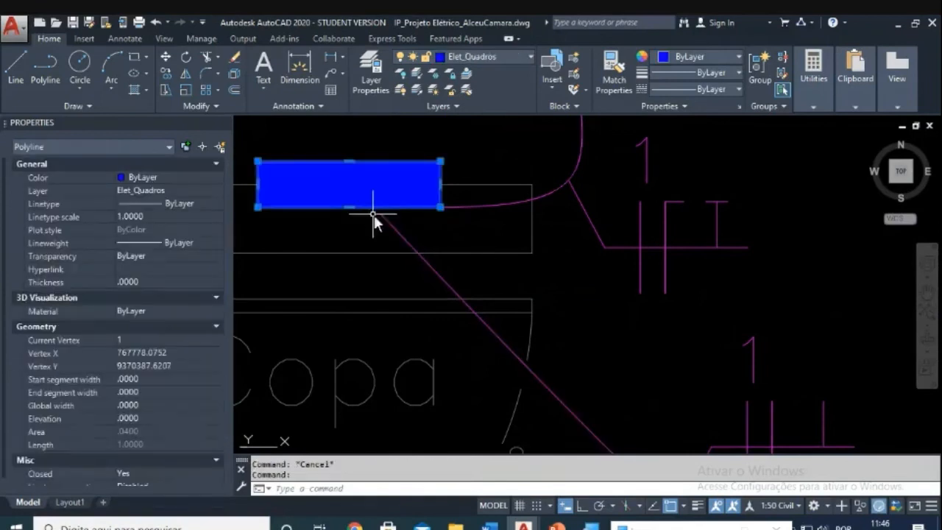
{"action": "scroll", "coordinate": [375, 216], "scroll_direction": "up", "scroll_amount": 1}
{"action": "middle_click_drag", "start_coordinate": [374, 216], "coordinate": [431, 258]}
{"action": "key", "text": "Escape"}
Step: Grab the new spline conduit's starting fit point, then cancel the adjustment
{"action": "scroll", "coordinate": [449, 265], "scroll_direction": "up", "scroll_amount": 1}
{"action": "left_click", "coordinate": [456, 260]}
{"action": "left_click", "coordinate": [450, 255]}
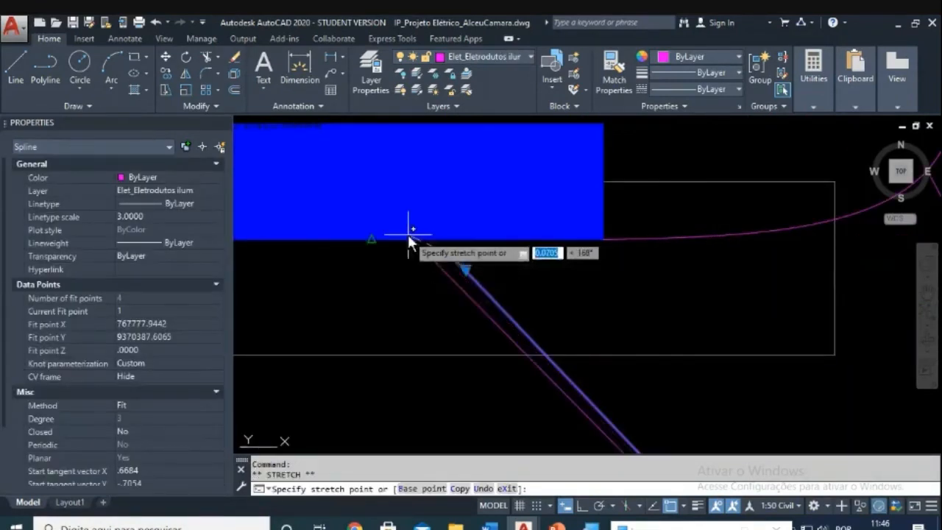
{"action": "key", "text": "Escape"}
{"action": "key", "text": "Escape"}
{"action": "scroll", "coordinate": [466, 248], "scroll_direction": "down", "scroll_amount": 1}
{"action": "scroll", "coordinate": [546, 316], "scroll_direction": "down", "scroll_amount": 1}
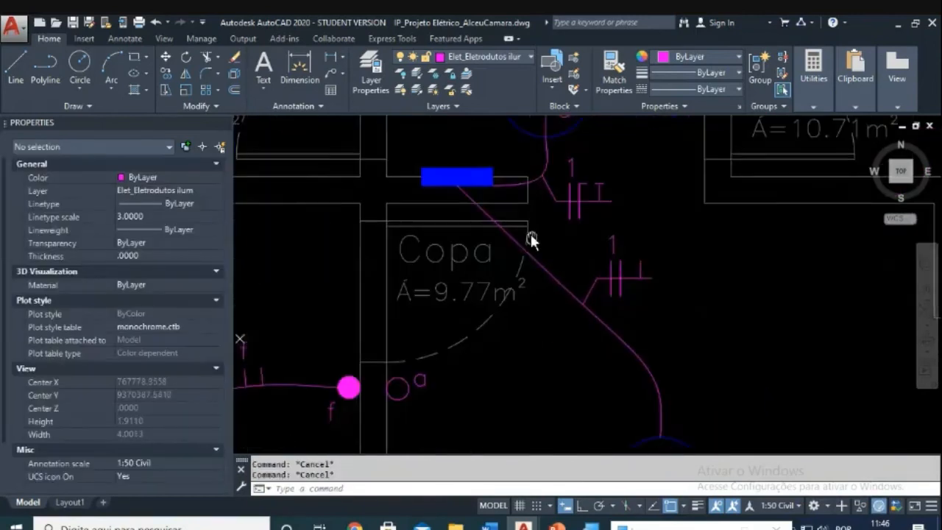
{"action": "scroll", "coordinate": [532, 237], "scroll_direction": "up", "scroll_amount": 1}
Step: Move the copied tick-mark symbol so its leader end sits on the conduit
{"action": "key", "text": "Return"}
{"action": "left_click", "coordinate": [557, 194]}
{"action": "left_click", "coordinate": [713, 347]}
{"action": "key", "text": "Return"}
{"action": "left_click", "coordinate": [587, 309]}
{"action": "left_click", "coordinate": [577, 310]}
{"action": "key", "text": "Escape"}
Step: Pan the view and select the lower symbol's '1' circuit label
{"action": "scroll", "coordinate": [636, 310], "scroll_direction": "down", "scroll_amount": 2}
{"action": "middle_click_drag", "start_coordinate": [636, 310], "coordinate": [560, 290]}
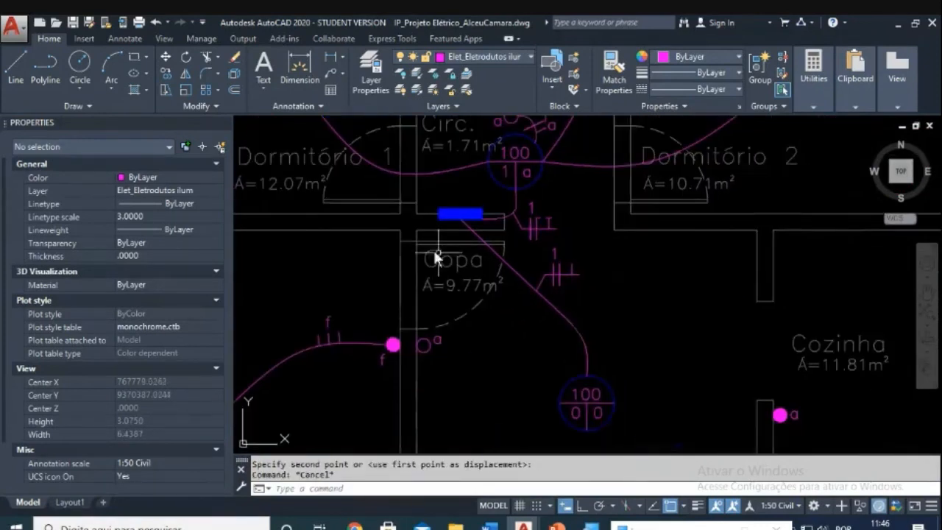
{"action": "scroll", "coordinate": [602, 288], "scroll_direction": "up", "scroll_amount": 5}
{"action": "key", "text": "Escape"}
{"action": "left_click", "coordinate": [437, 210]}
Step: Change the lower symbol's circuit label from 1 to 2
{"action": "double_click", "coordinate": [436, 205]}
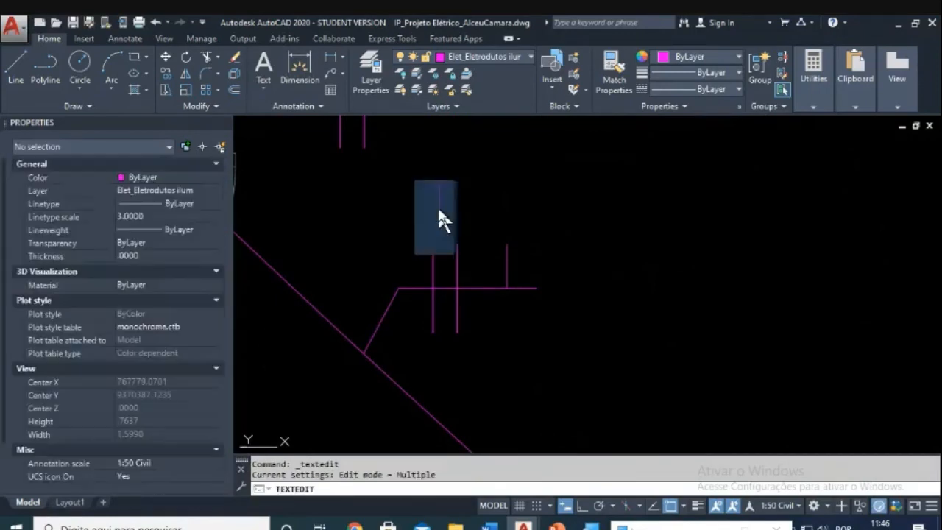
{"action": "type", "text": "2"}
{"action": "left_click", "coordinate": [518, 234]}
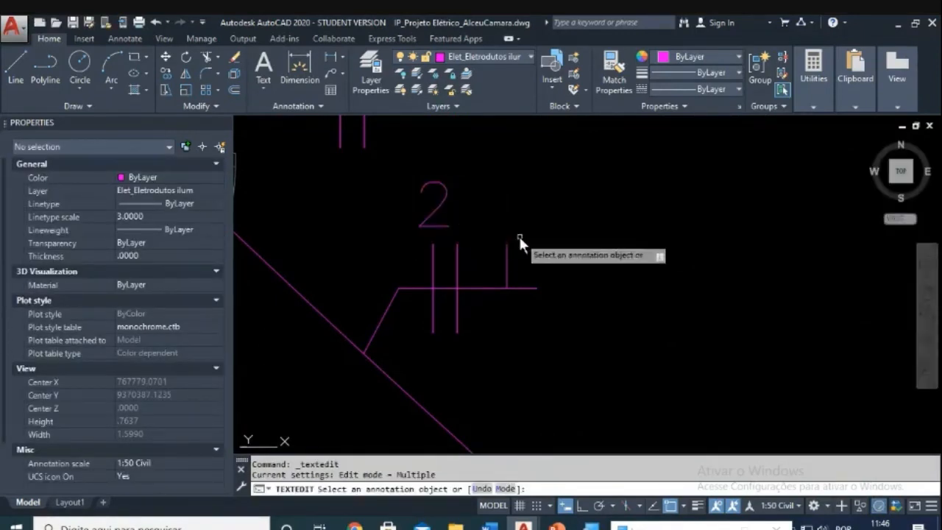
{"action": "key", "text": "Escape"}
{"action": "scroll", "coordinate": [518, 234], "scroll_direction": "down", "scroll_amount": 3}
{"action": "middle_click_drag", "start_coordinate": [513, 261], "coordinate": [517, 286]}
{"action": "key", "text": "Escape"}
{"action": "key", "text": "Escape"}
{"action": "scroll", "coordinate": [498, 270], "scroll_direction": "up", "scroll_amount": 2}
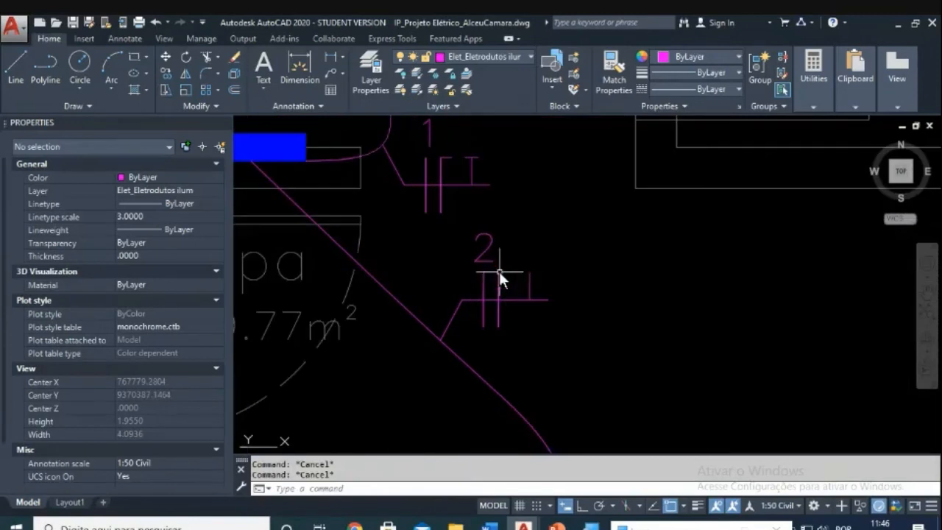
Step: Erase the relabelled lower tick-mark symbol with a selection window
{"action": "type", "text": "e"}
{"action": "key", "text": "Return"}
{"action": "left_click", "coordinate": [473, 221]}
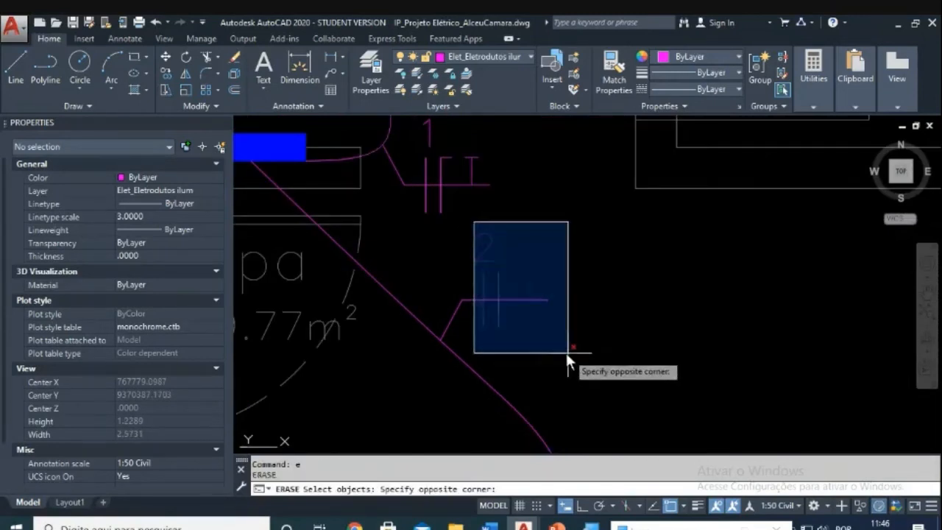
{"action": "left_click", "coordinate": [552, 347]}
{"action": "middle_click_drag", "start_coordinate": [533, 276], "coordinate": [539, 292]}
{"action": "key", "text": "Escape"}
Step: Copy the upper tick-mark symbol onto the lower leader line on the conduit
{"action": "type", "text": "co"}
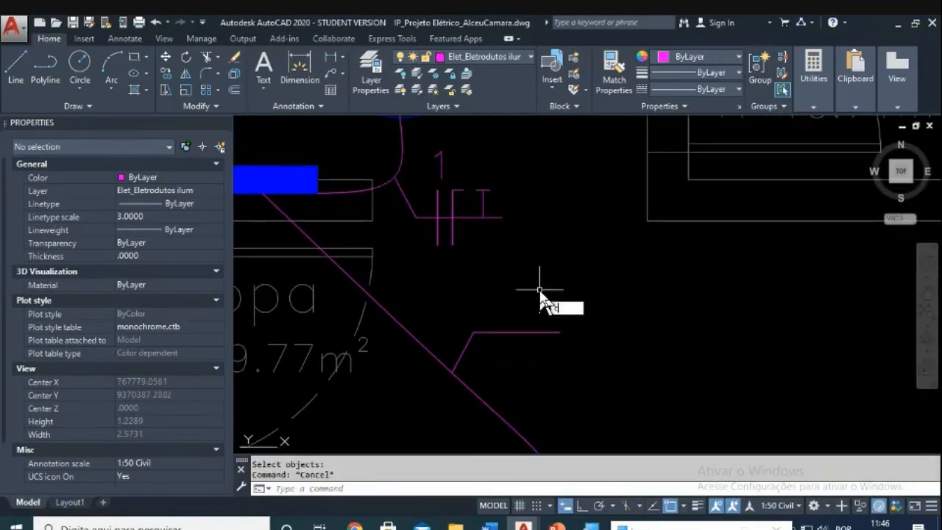
{"action": "key", "text": "Return"}
{"action": "left_click", "coordinate": [520, 148]}
{"action": "left_click", "coordinate": [426, 209]}
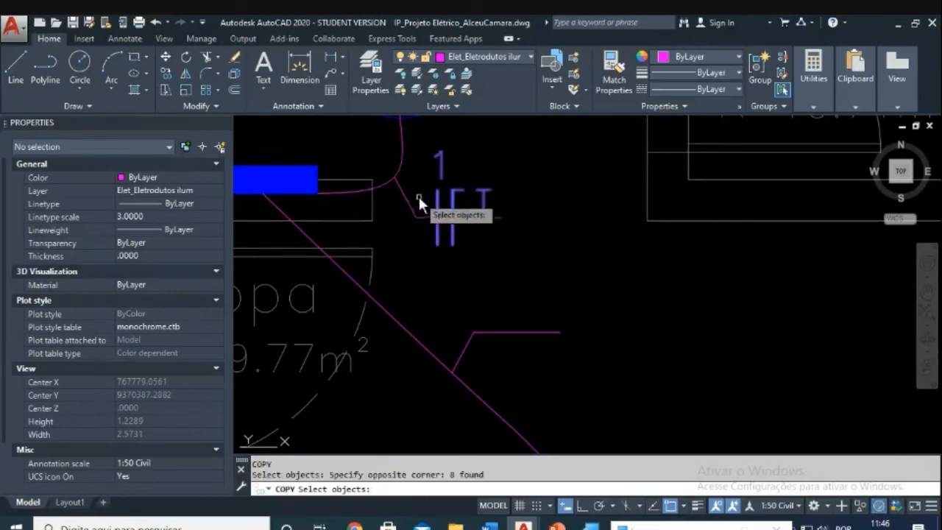
{"action": "key", "text": "Return"}
{"action": "left_click", "coordinate": [500, 217]}
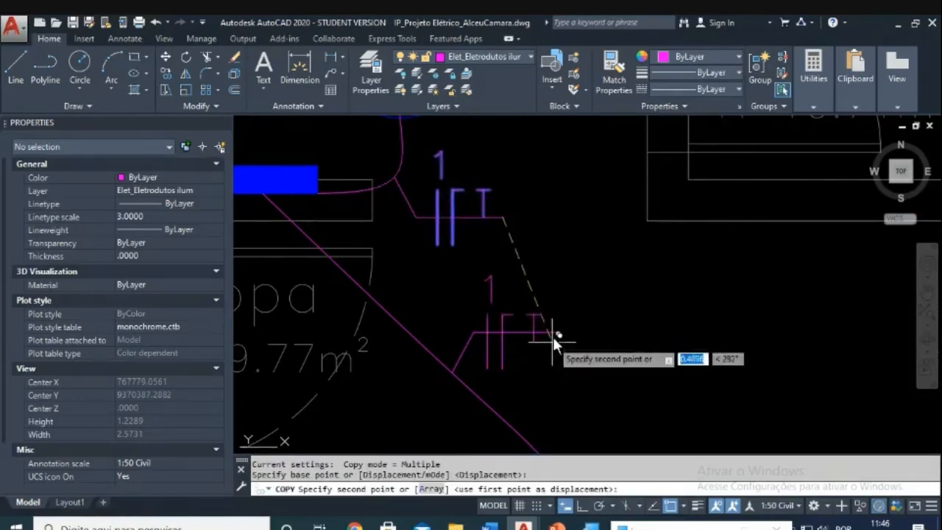
{"action": "left_click", "coordinate": [556, 337]}
{"action": "key", "text": "Escape"}
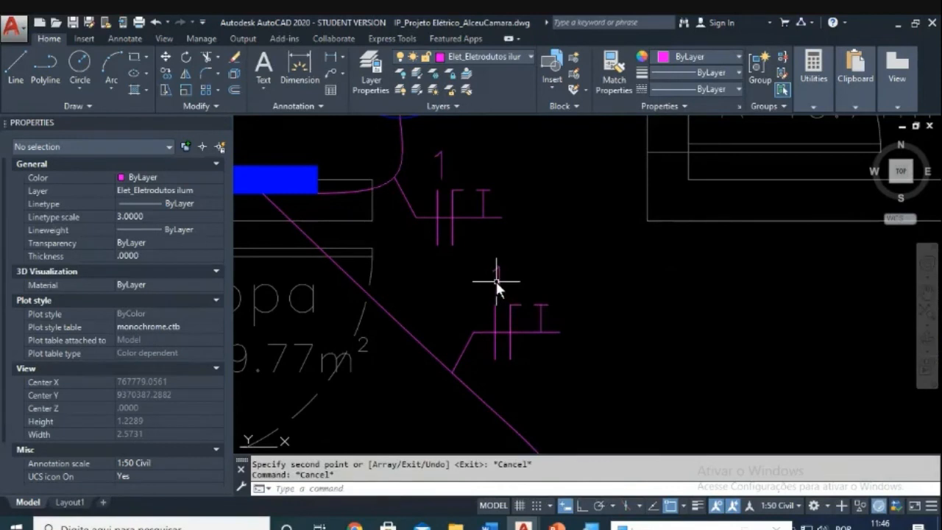
Step: Renumber the copied symbol's label to circuit 2 and view the panel and conduit
{"action": "left_click", "coordinate": [497, 281]}
{"action": "key", "text": "Escape"}
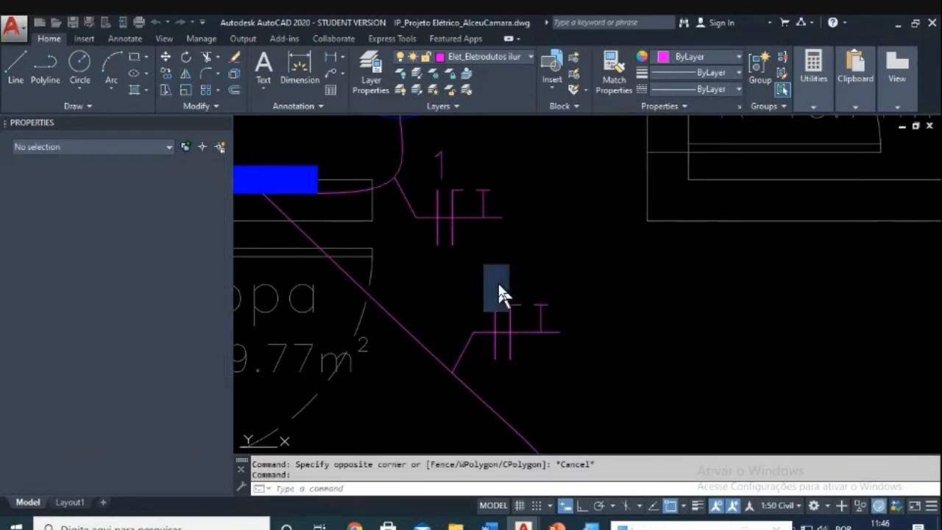
{"action": "type", "text": "2"}
{"action": "key", "text": "Return"}
{"action": "key", "text": "Escape"}
{"action": "scroll", "coordinate": [551, 323], "scroll_direction": "down", "scroll_amount": 2}
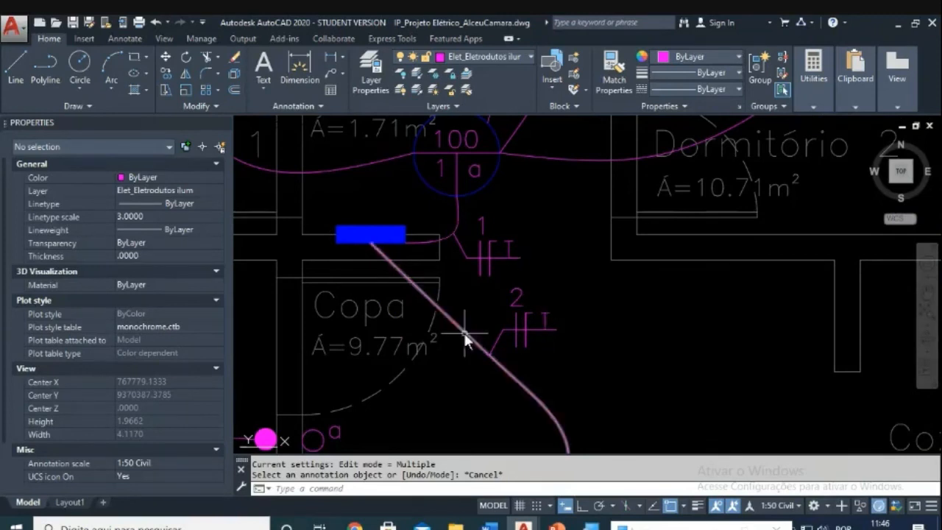
{"action": "middle_click_drag", "start_coordinate": [462, 330], "coordinate": [393, 202]}
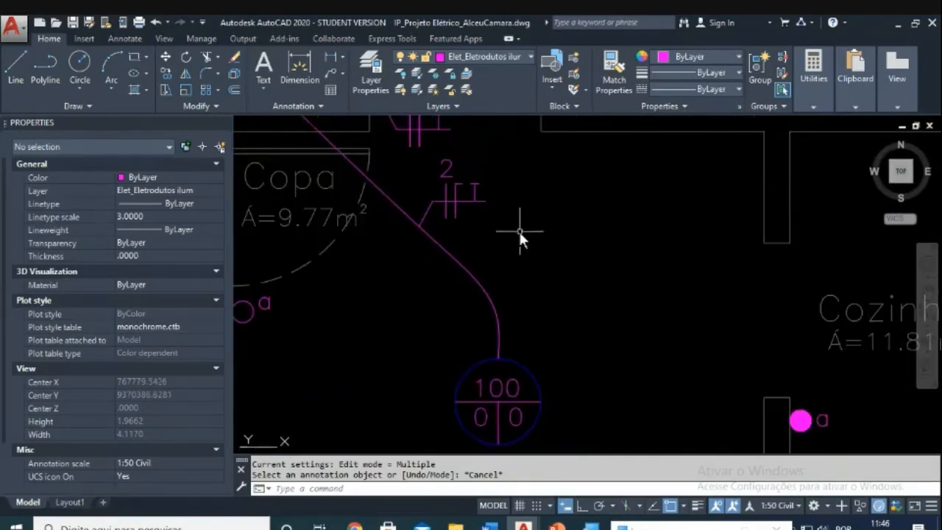
{"action": "scroll", "coordinate": [519, 231], "scroll_direction": "down", "scroll_amount": 2}
{"action": "scroll", "coordinate": [517, 272], "scroll_direction": "up", "scroll_amount": 5}
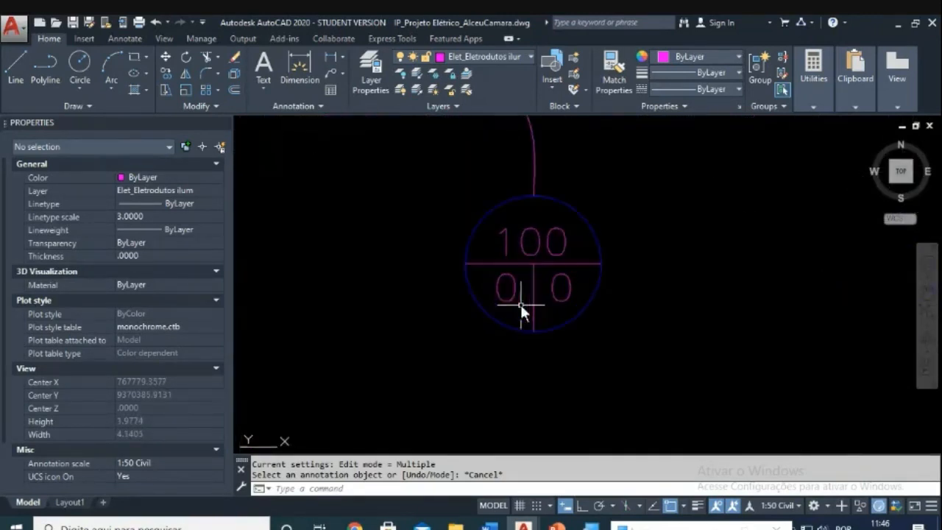
Step: Set the Copa light's lower-left circuit number to 2
{"action": "left_click", "coordinate": [512, 294]}
{"action": "double_click", "coordinate": [512, 293]}
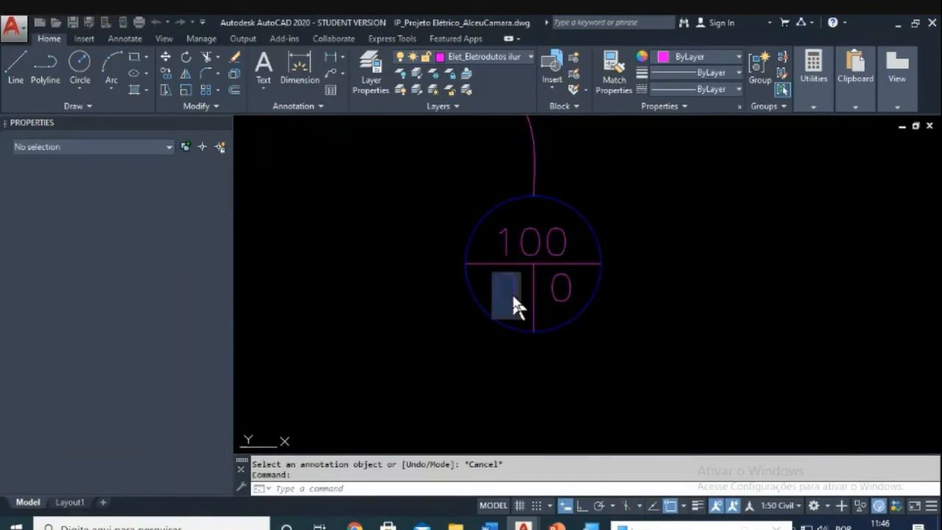
{"action": "type", "text": "2"}
{"action": "left_click", "coordinate": [489, 366]}
{"action": "key", "text": "Escape"}
{"action": "scroll", "coordinate": [544, 332], "scroll_direction": "down", "scroll_amount": 4}
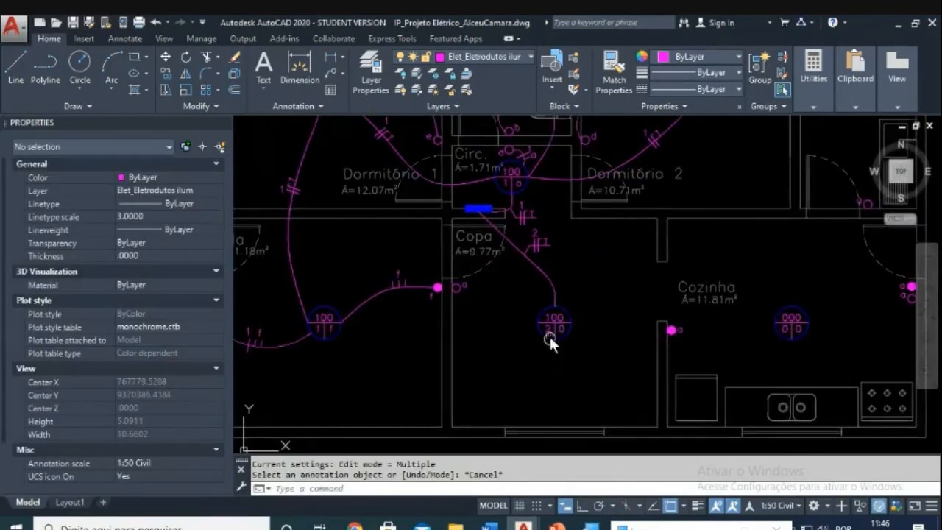
{"action": "scroll", "coordinate": [529, 317], "scroll_direction": "down", "scroll_amount": 3}
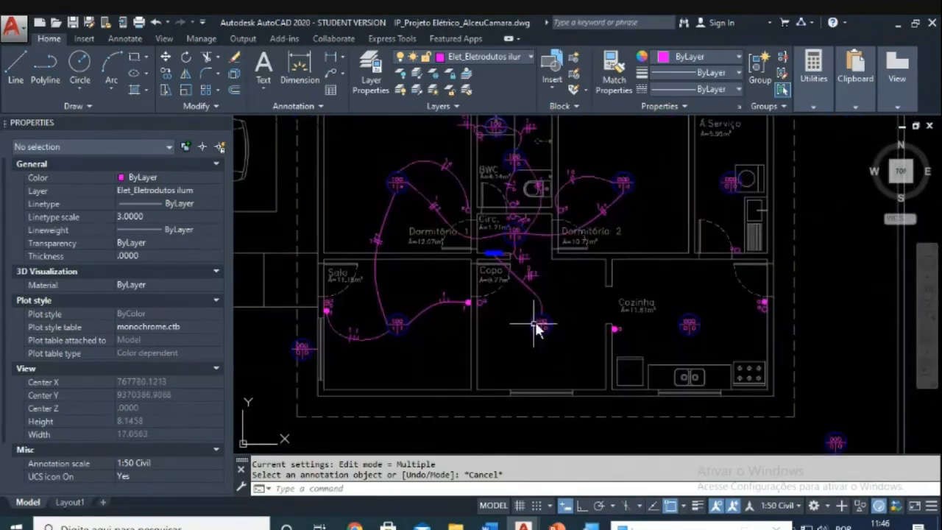
{"action": "scroll", "coordinate": [543, 335], "scroll_direction": "up", "scroll_amount": 2}
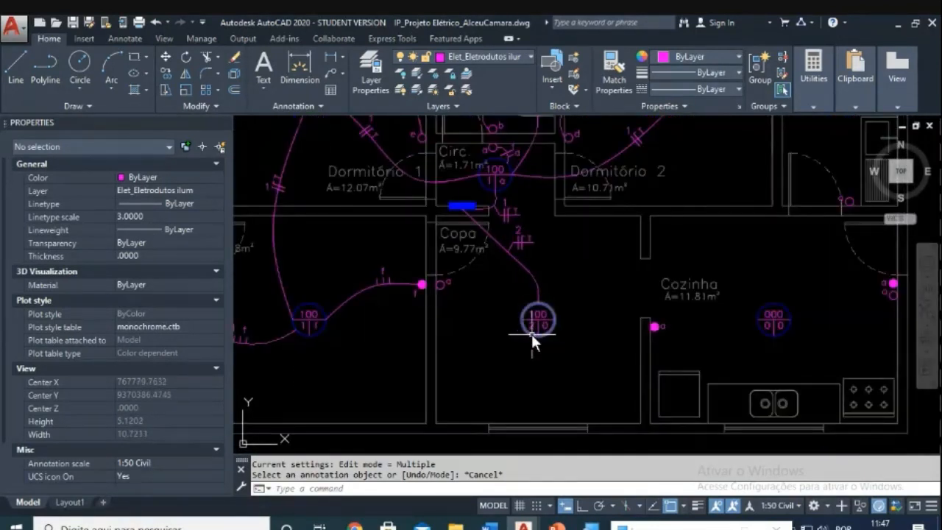
{"action": "scroll", "coordinate": [531, 334], "scroll_direction": "down", "scroll_amount": 2}
{"action": "key", "text": "Escape"}
{"action": "scroll", "coordinate": [535, 339], "scroll_direction": "up", "scroll_amount": 3}
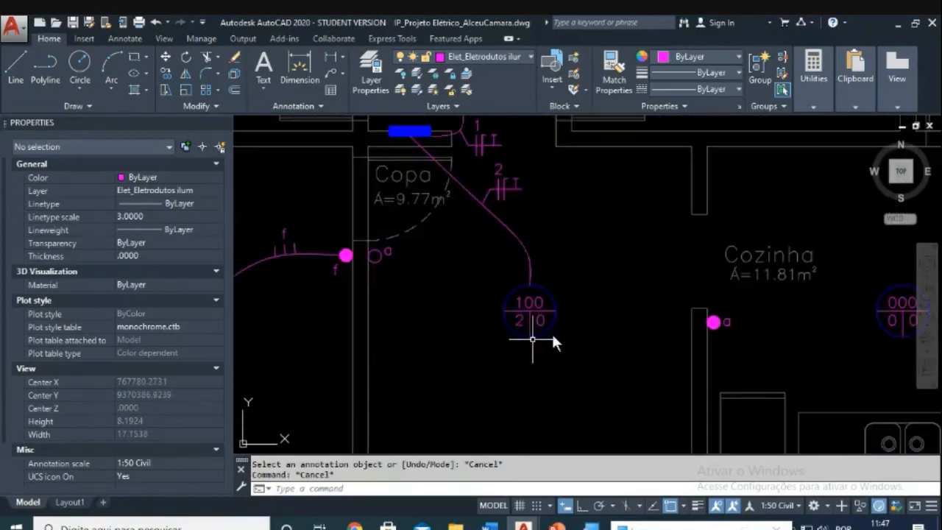
{"action": "scroll", "coordinate": [520, 327], "scroll_direction": "down", "scroll_amount": 4}
{"action": "scroll", "coordinate": [448, 314], "scroll_direction": "up", "scroll_amount": 4}
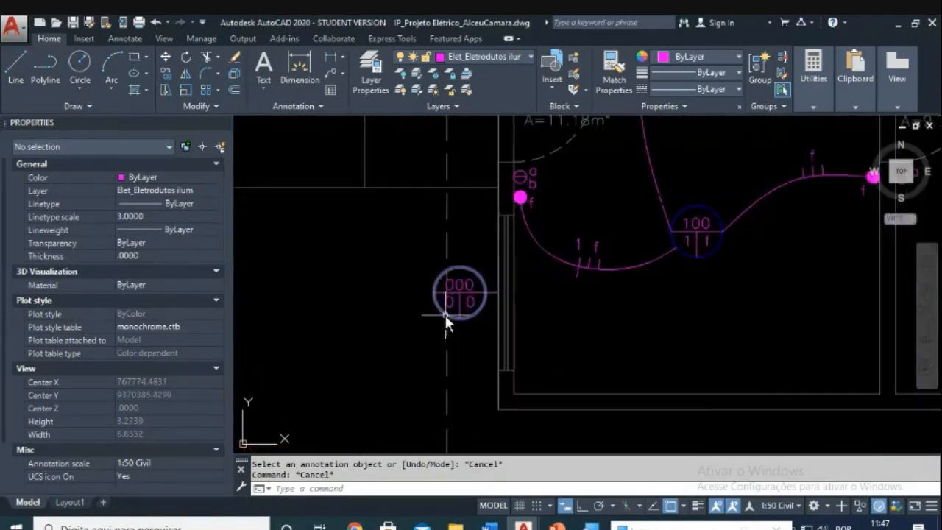
{"action": "key", "text": "Escape"}
Step: Change the circuit number to 2 on two outdoor lights
{"action": "left_click", "coordinate": [452, 308]}
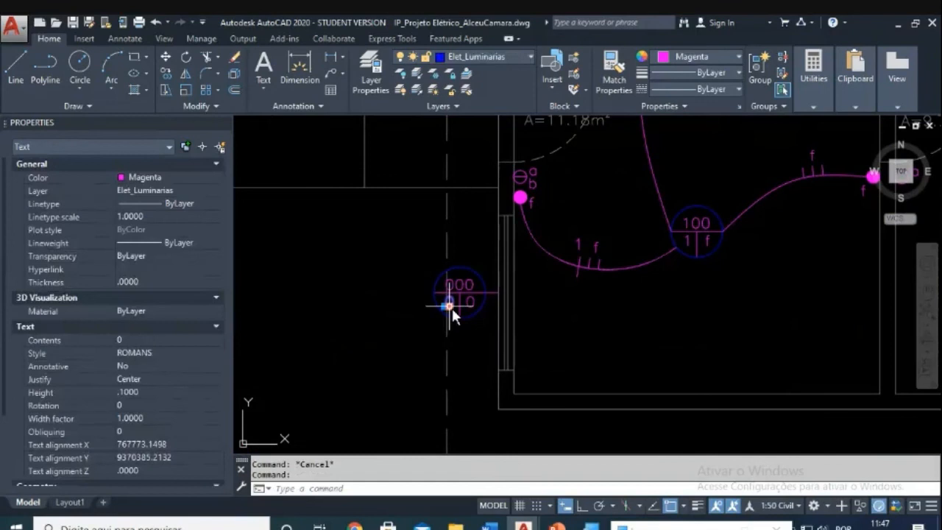
{"action": "key", "text": "Escape"}
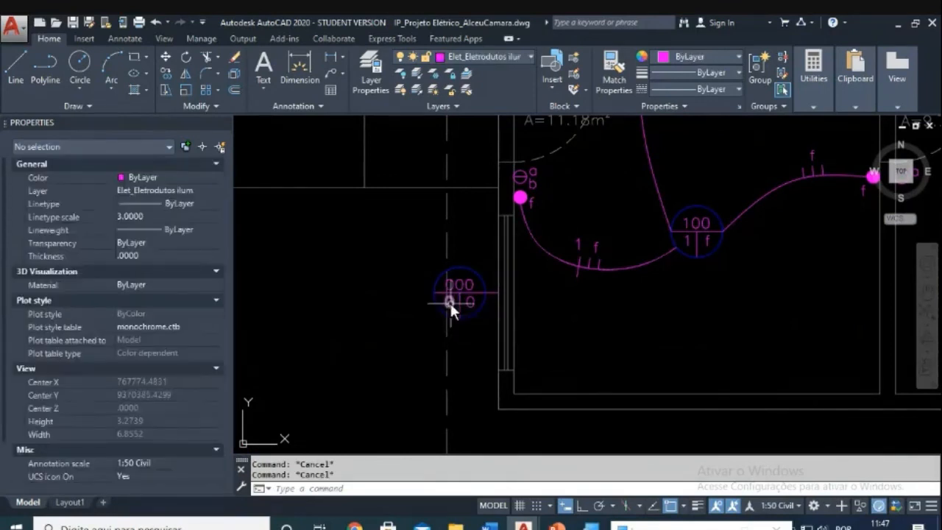
{"action": "double_click", "coordinate": [452, 312]}
{"action": "type", "text": "2"}
{"action": "key", "text": "Return"}
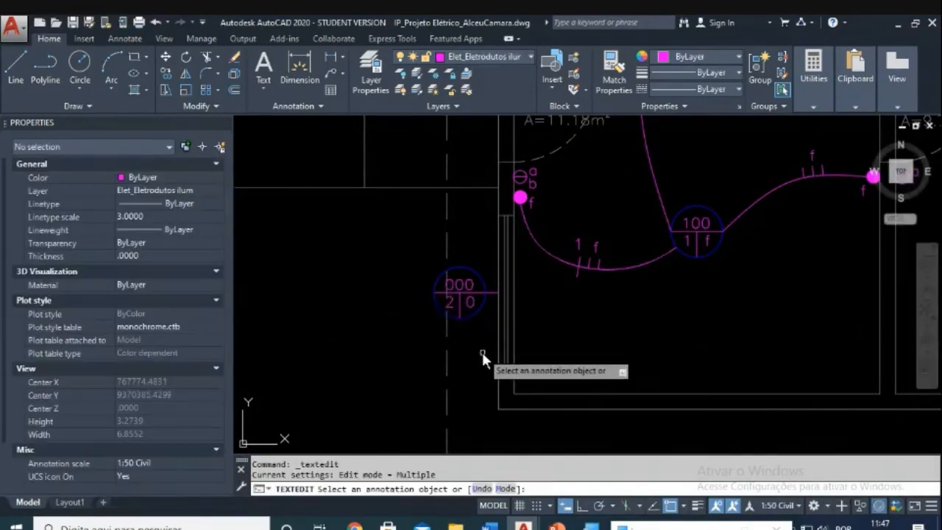
{"action": "scroll", "coordinate": [482, 357], "scroll_direction": "down", "scroll_amount": 3}
{"action": "scroll", "coordinate": [425, 374], "scroll_direction": "up", "scroll_amount": 3}
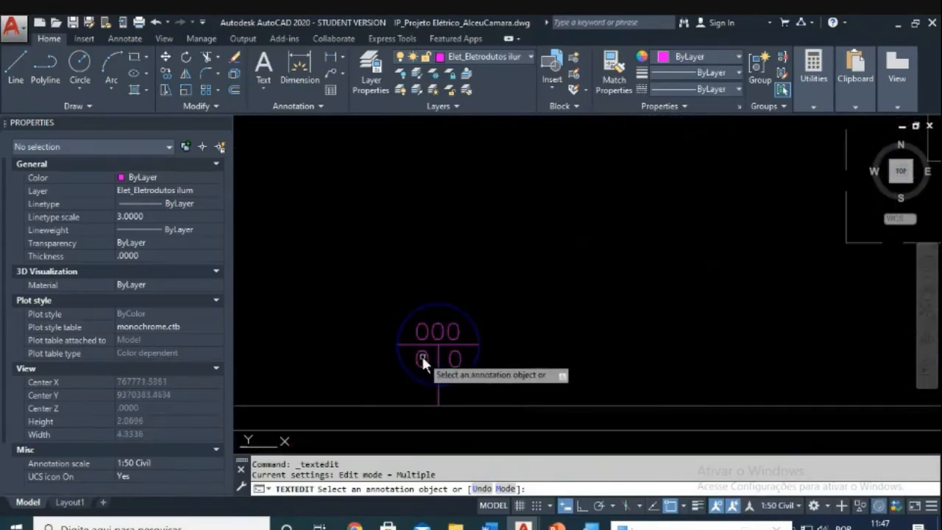
{"action": "left_click", "coordinate": [419, 351]}
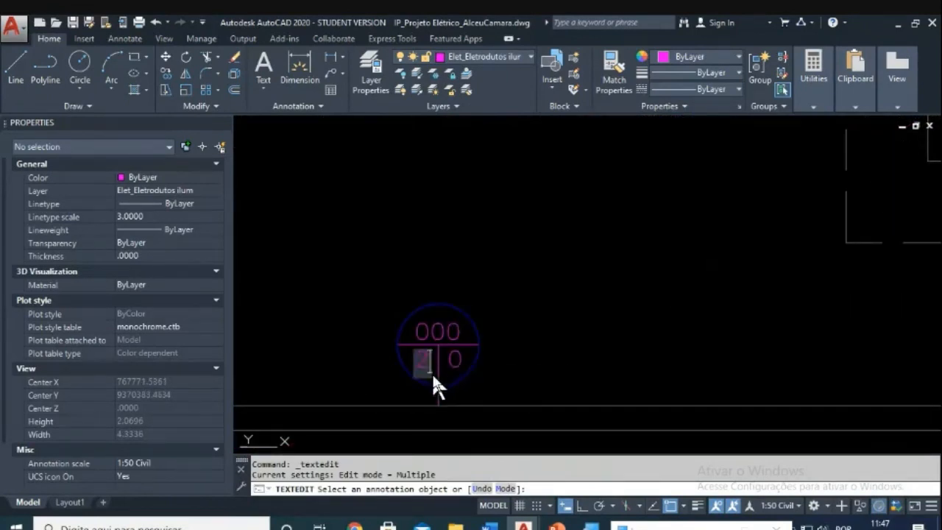
{"action": "type", "text": "2"}
{"action": "key", "text": "Return"}
{"action": "scroll", "coordinate": [398, 390], "scroll_direction": "down", "scroll_amount": 3}
{"action": "scroll", "coordinate": [410, 251], "scroll_direction": "up", "scroll_amount": 5}
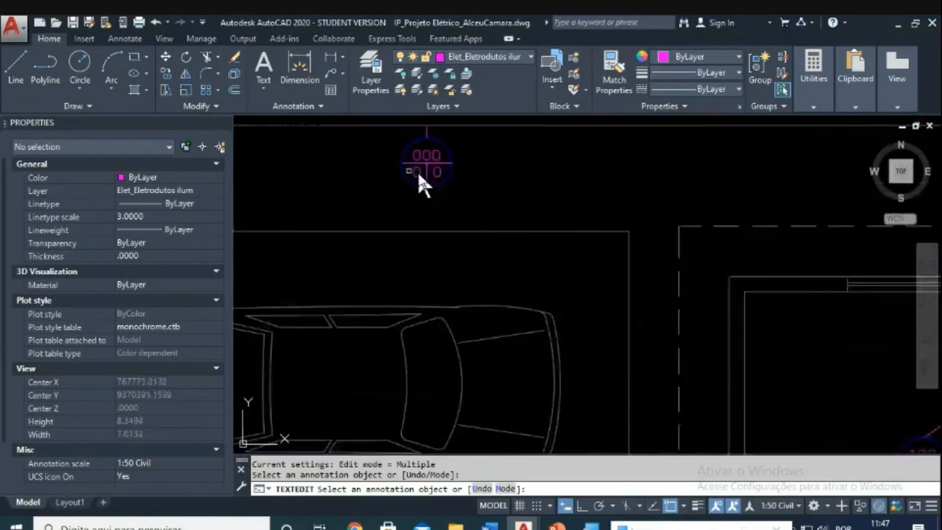
Step: Open the circuit number of the light above the car for editing
{"action": "left_click", "coordinate": [417, 173]}
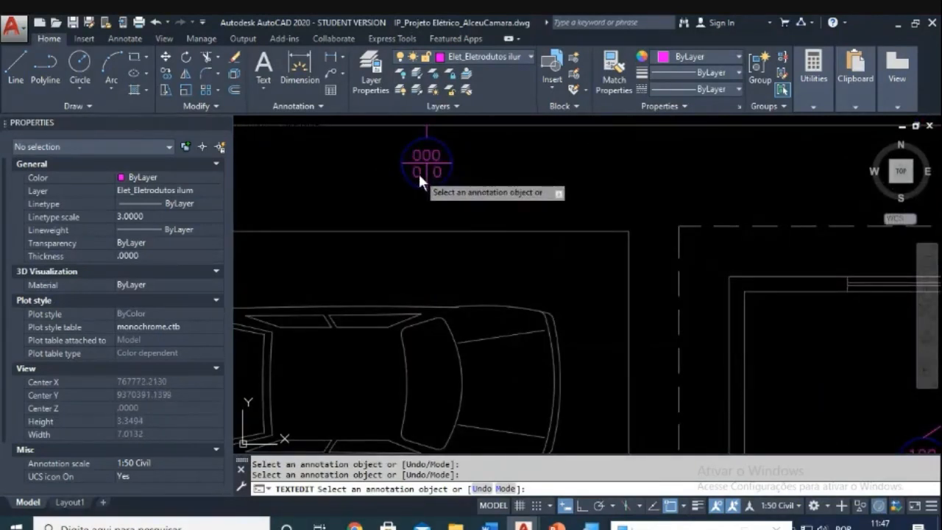
{"action": "left_click", "coordinate": [418, 172]}
{"action": "scroll", "coordinate": [623, 326], "scroll_direction": "down", "scroll_amount": 5}
{"action": "scroll", "coordinate": [672, 324], "scroll_direction": "up", "scroll_amount": 8}
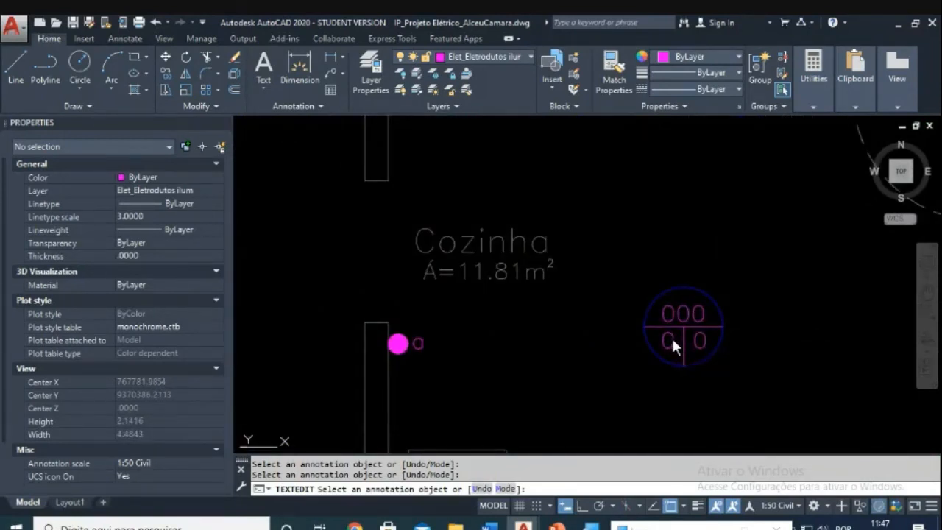
{"action": "scroll", "coordinate": [669, 342], "scroll_direction": "down", "scroll_amount": 8}
{"action": "scroll", "coordinate": [707, 335], "scroll_direction": "up", "scroll_amount": 10}
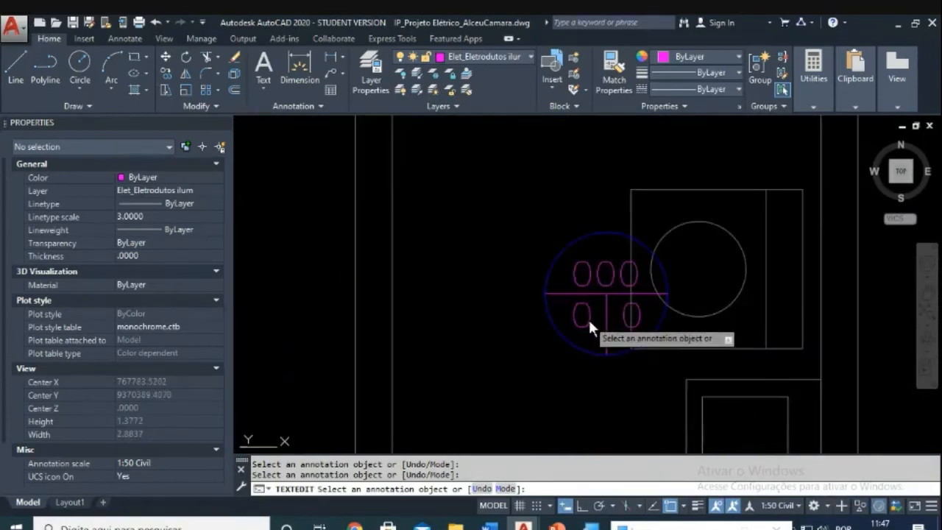
{"action": "scroll", "coordinate": [641, 372], "scroll_direction": "down", "scroll_amount": 4}
Step: Set the upper-right light's circuit number to 2 and end text editing
{"action": "middle_click_drag", "start_coordinate": [666, 393], "coordinate": [623, 278]}
{"action": "middle_click_drag", "start_coordinate": [667, 222], "coordinate": [609, 360]}
{"action": "scroll", "coordinate": [630, 218], "scroll_direction": "up", "scroll_amount": 6}
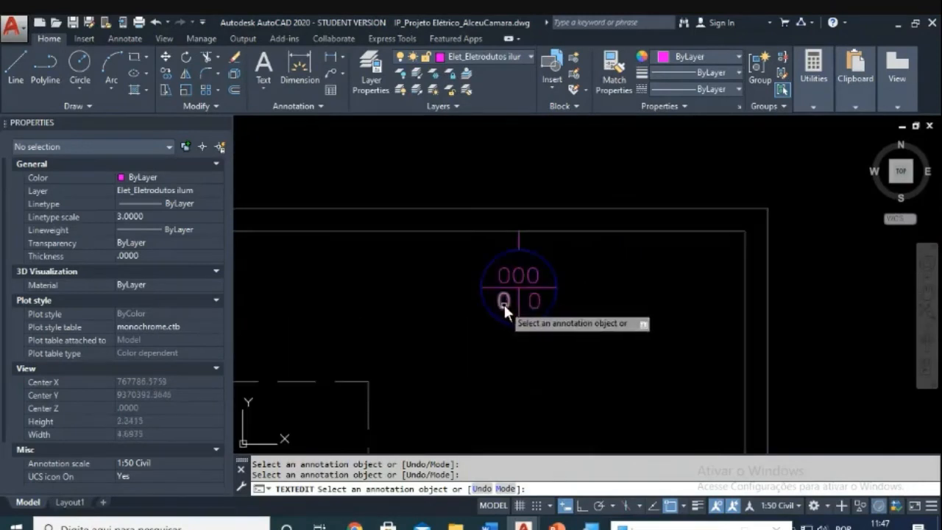
{"action": "left_click", "coordinate": [501, 303]}
{"action": "type", "text": "2"}
{"action": "left_click", "coordinate": [562, 334]}
{"action": "scroll", "coordinate": [566, 337], "scroll_direction": "down", "scroll_amount": 4}
{"action": "middle_click_drag", "start_coordinate": [567, 373], "coordinate": [591, 206]}
{"action": "scroll", "coordinate": [565, 361], "scroll_direction": "up", "scroll_amount": 2}
{"action": "scroll", "coordinate": [603, 397], "scroll_direction": "up", "scroll_amount": 3}
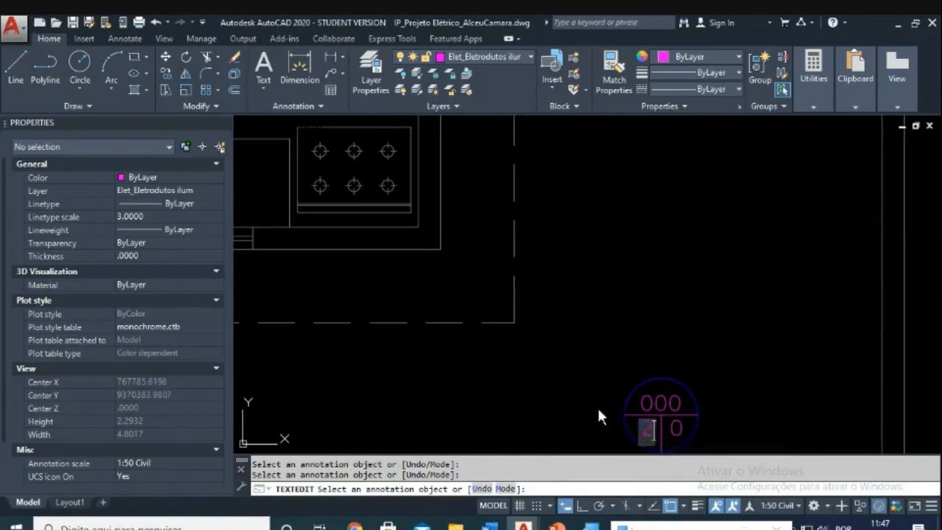
{"action": "scroll", "coordinate": [557, 350], "scroll_direction": "down", "scroll_amount": 3}
{"action": "key", "text": "Escape"}
{"action": "middle_click_drag", "start_coordinate": [440, 284], "coordinate": [541, 303]}
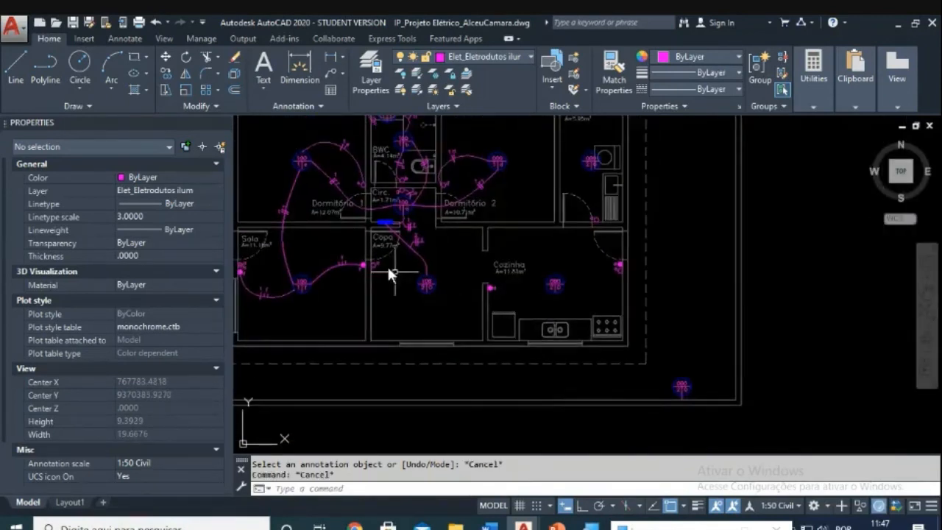
{"action": "scroll", "coordinate": [390, 272], "scroll_direction": "up", "scroll_amount": 2}
{"action": "scroll", "coordinate": [841, 295], "scroll_direction": "down", "scroll_amount": 4}
{"action": "scroll", "coordinate": [459, 320], "scroll_direction": "up", "scroll_amount": 4}
{"action": "mouse_move", "coordinate": [453, 315]}
{"action": "middle_mouse_down"}
{"action": "mouse_move", "coordinate": [641, 323]}
{"action": "mouse_move", "coordinate": [667, 309]}
{"action": "middle_mouse_up"}
{"action": "scroll", "coordinate": [645, 316], "scroll_direction": "up", "scroll_amount": 2}
{"action": "scroll", "coordinate": [612, 328], "scroll_direction": "down", "scroll_amount": 3}
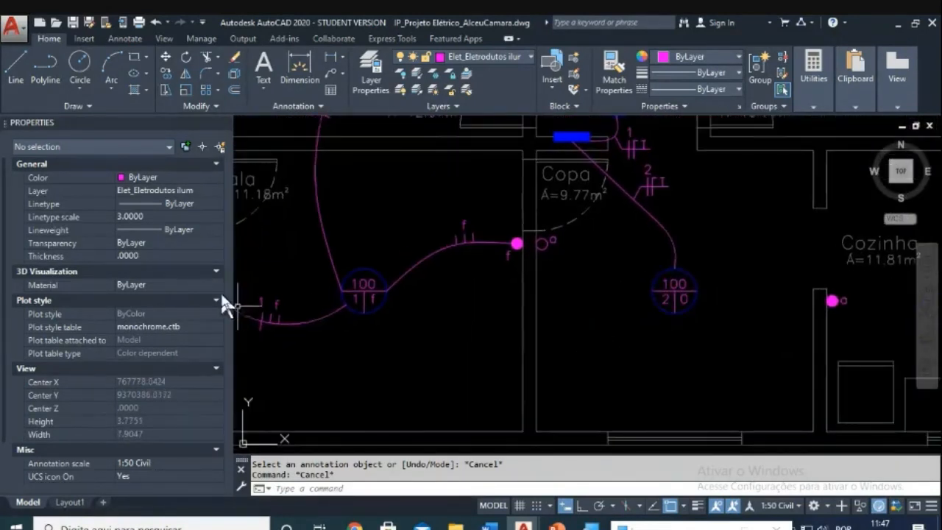
{"action": "middle_click_drag", "start_coordinate": [600, 331], "coordinate": [408, 350]}
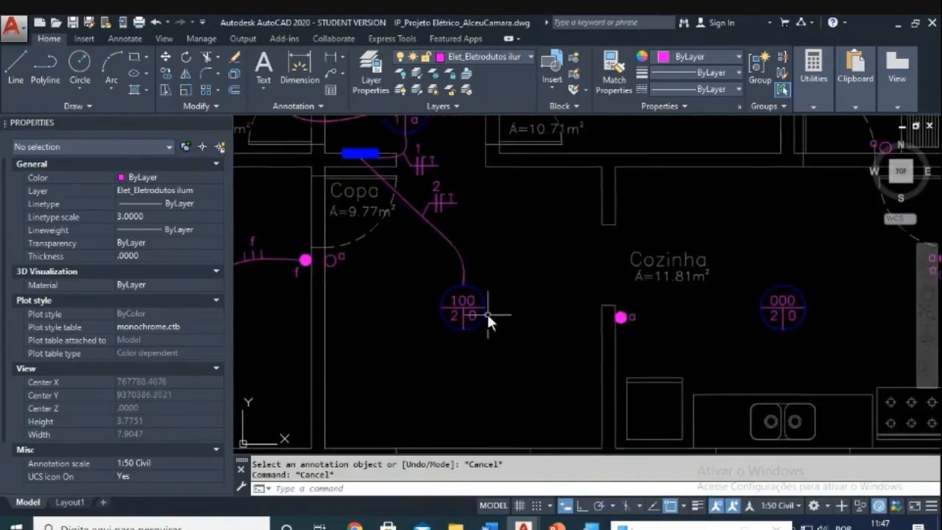
{"action": "scroll", "coordinate": [730, 320], "scroll_direction": "down", "scroll_amount": 3}
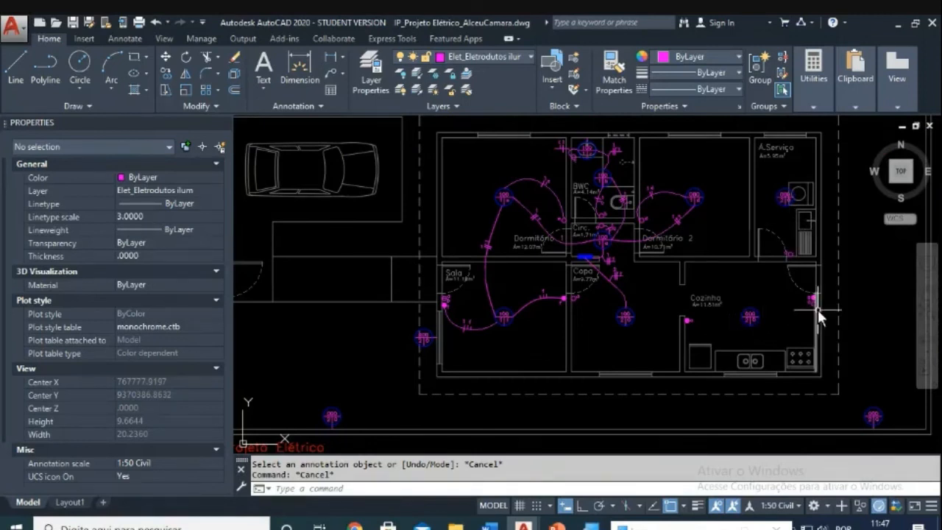
{"action": "scroll", "coordinate": [816, 309], "scroll_direction": "down", "scroll_amount": 2}
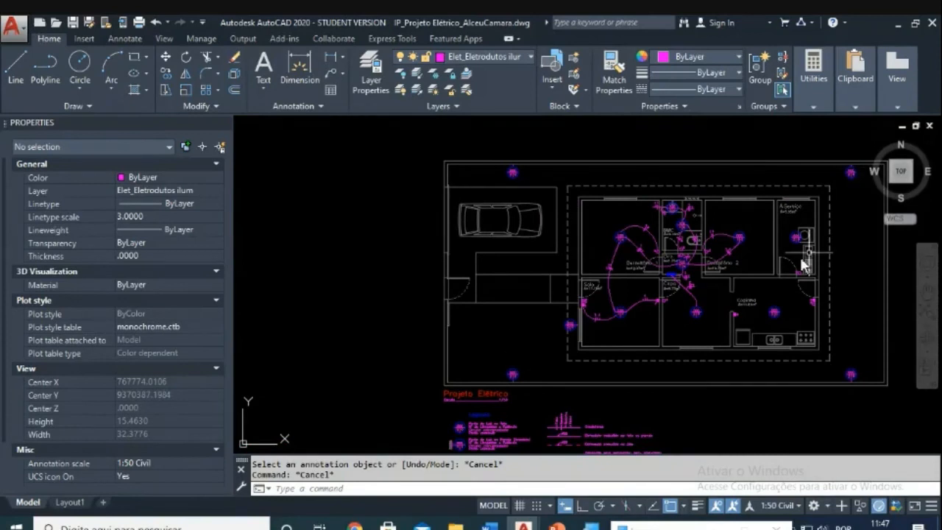
{"action": "scroll", "coordinate": [662, 316], "scroll_direction": "up", "scroll_amount": 4}
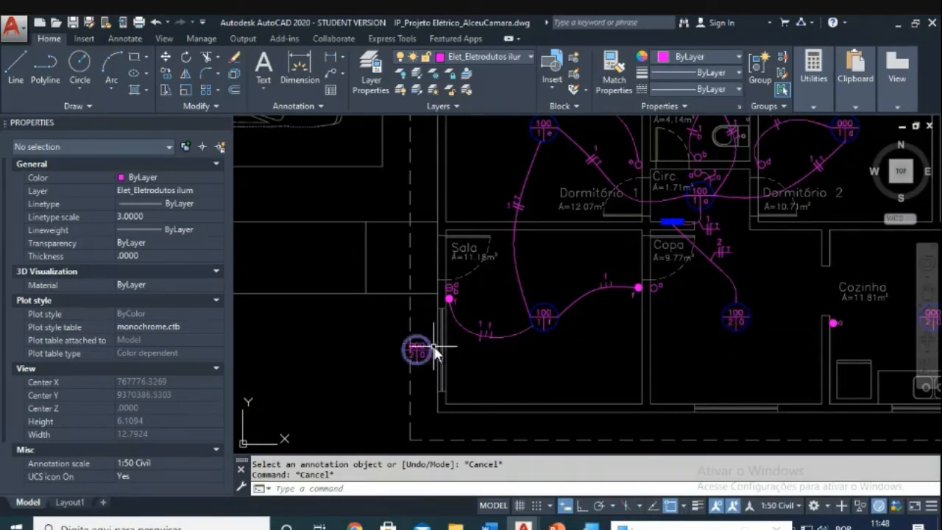
{"action": "mouse_move", "coordinate": [451, 292]}
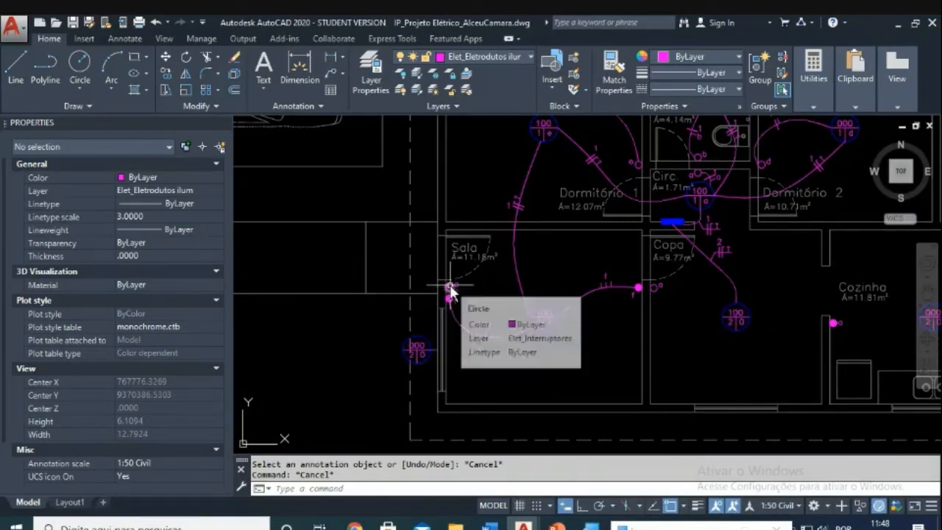
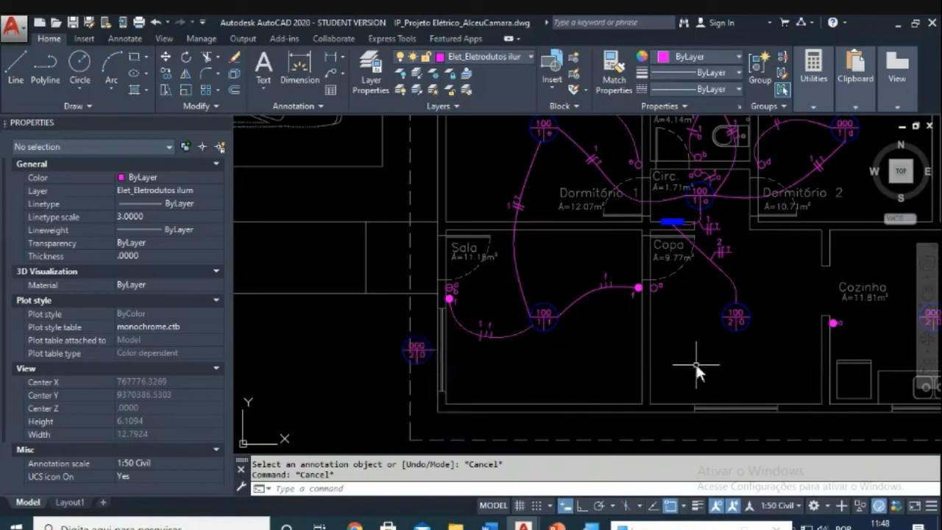
Step: Zoom in on the Copa switch and check its g label, leaving it unchanged
{"action": "scroll", "coordinate": [709, 355], "scroll_direction": "up", "scroll_amount": 2}
{"action": "mouse_move", "coordinate": [709, 355]}
{"action": "middle_mouse_down"}
{"action": "mouse_move", "coordinate": [719, 350]}
{"action": "mouse_move", "coordinate": [611, 335]}
{"action": "mouse_move", "coordinate": [618, 350]}
{"action": "middle_mouse_up"}
{"action": "scroll", "coordinate": [721, 346], "scroll_direction": "down", "scroll_amount": 2}
{"action": "key", "text": "Escape"}
{"action": "scroll", "coordinate": [625, 328], "scroll_direction": "up", "scroll_amount": 2}
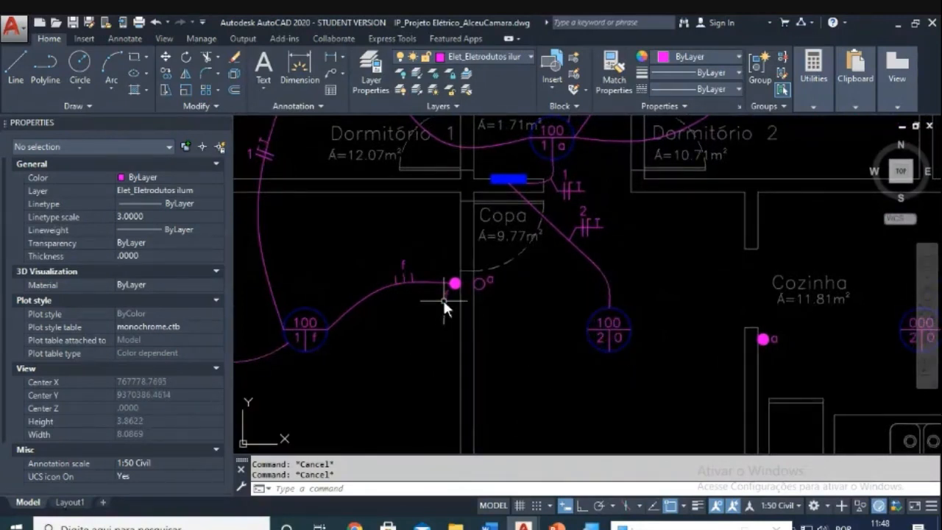
{"action": "scroll", "coordinate": [443, 301], "scroll_direction": "up", "scroll_amount": 2}
{"action": "double_click", "coordinate": [554, 255]}
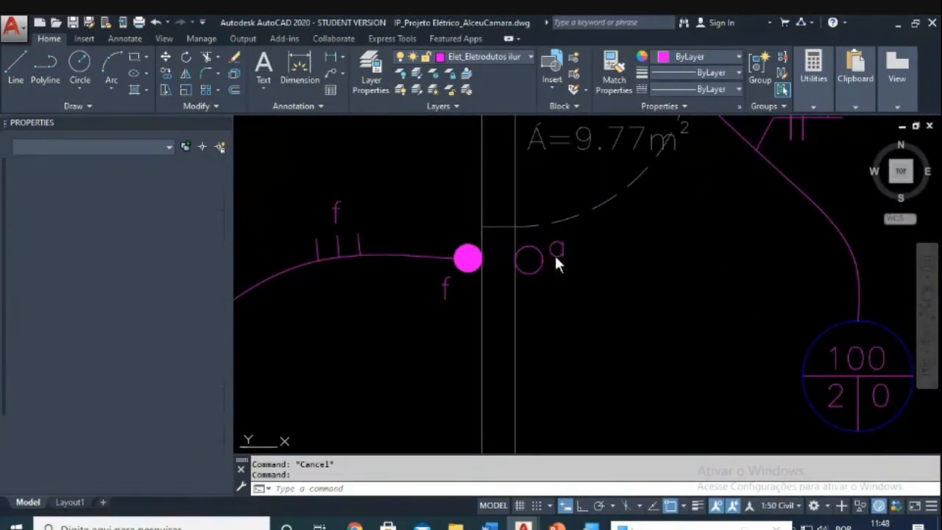
{"action": "key", "text": "Escape"}
Step: Start the SPLINE command (SPL) for a new conduit at the Copa switch
{"action": "key", "text": "Escape"}
{"action": "key", "text": "Escape"}
{"action": "scroll", "coordinate": [573, 320], "scroll_direction": "down", "scroll_amount": 2}
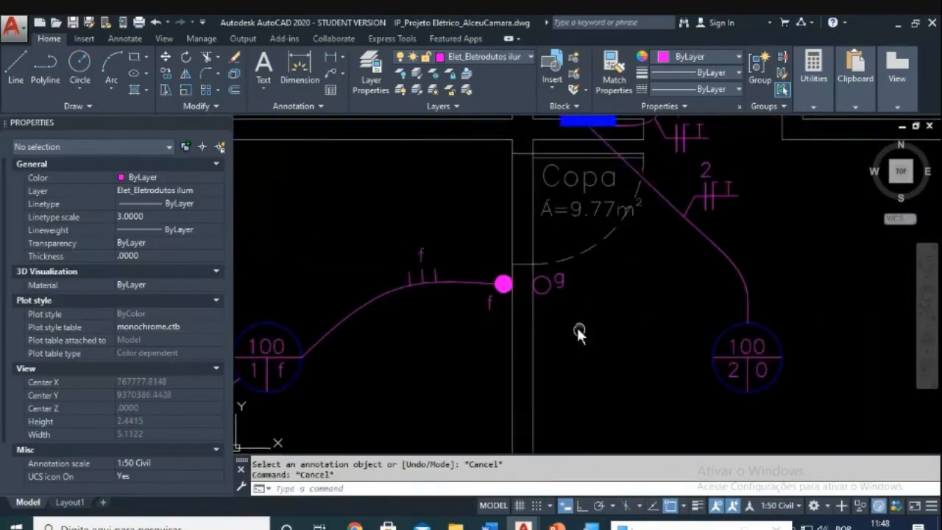
{"action": "key", "text": "Escape"}
{"action": "type", "text": "spl"}
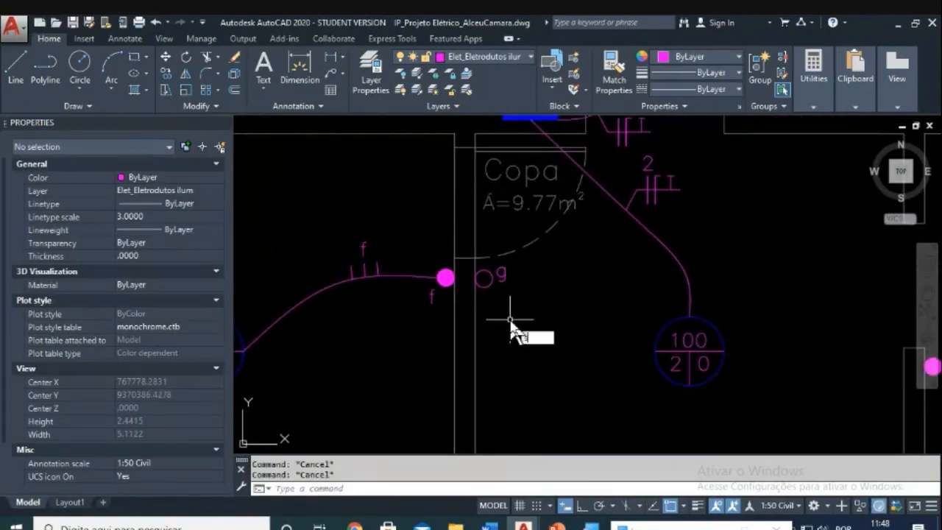
{"action": "key", "text": "Return"}
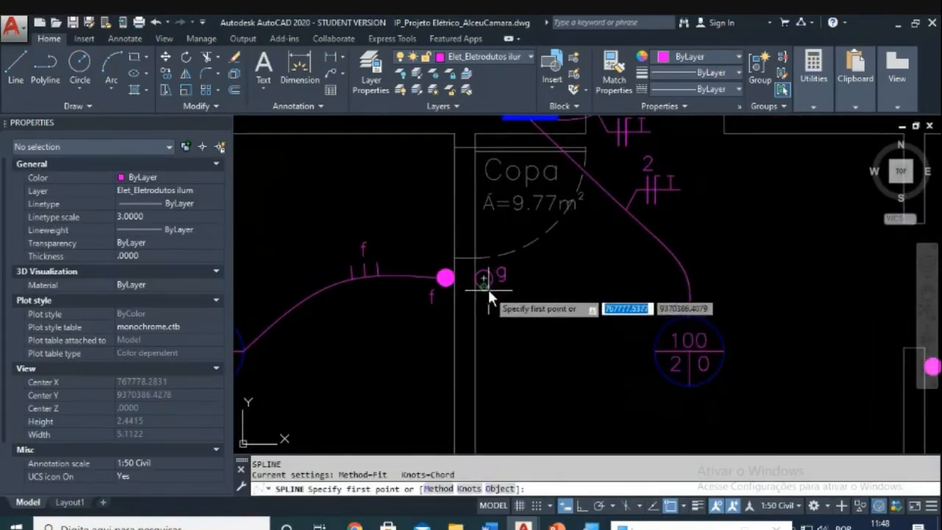
Step: Draw a spline conduit from the g switch circle down to the Copa light
{"action": "left_click", "coordinate": [486, 286]}
{"action": "left_click", "coordinate": [530, 353]}
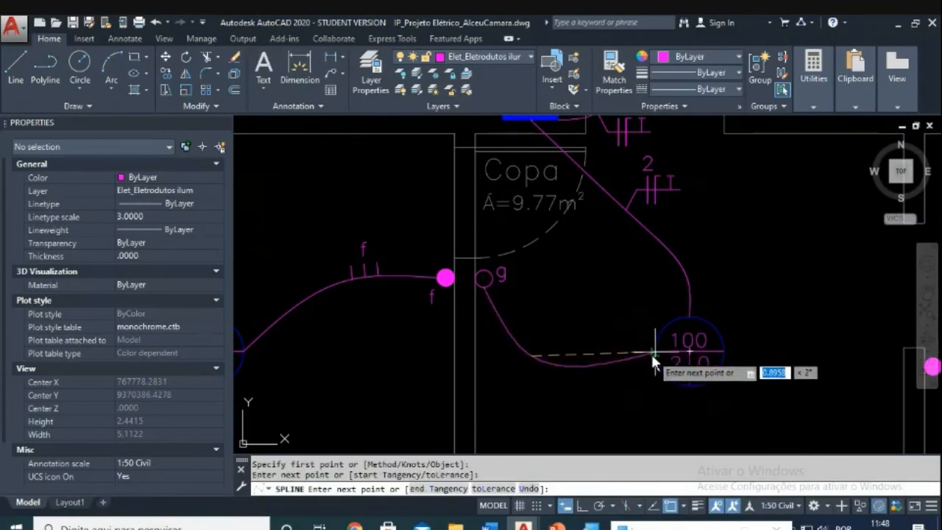
{"action": "left_click", "coordinate": [653, 349]}
{"action": "key", "text": "Return"}
Step: Try trimming the conduit's overshoot at the light circle, then undo the conduit
{"action": "key", "text": "Return"}
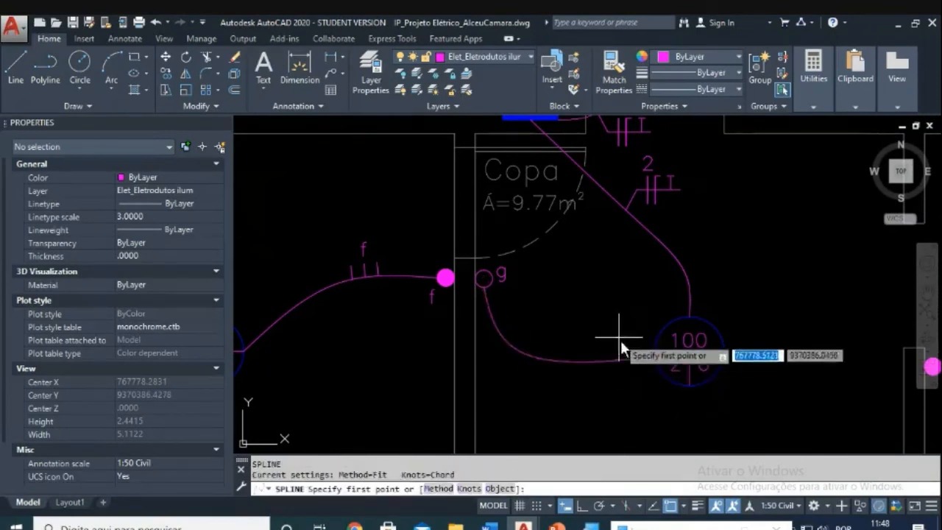
{"action": "key", "text": "Escape"}
Step: Zoom in and select the new conduit where it meets the light
{"action": "scroll", "coordinate": [636, 349], "scroll_direction": "up", "scroll_amount": 3}
{"action": "left_click", "coordinate": [620, 337]}
{"action": "key", "text": "Escape"}
{"action": "key", "text": "Escape"}
{"action": "scroll", "coordinate": [672, 340], "scroll_direction": "up", "scroll_amount": 2}
{"action": "left_click", "coordinate": [654, 329]}
{"action": "key", "text": "Escape"}
{"action": "type", "text": "tr"}
{"action": "key", "text": "Return"}
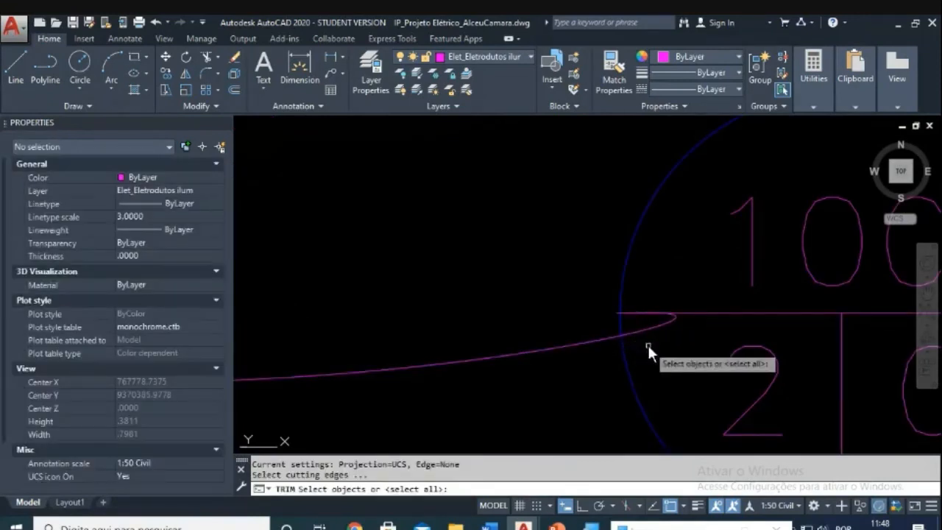
{"action": "left_click", "coordinate": [648, 345]}
{"action": "left_click", "coordinate": [619, 330]}
{"action": "key", "text": "Return"}
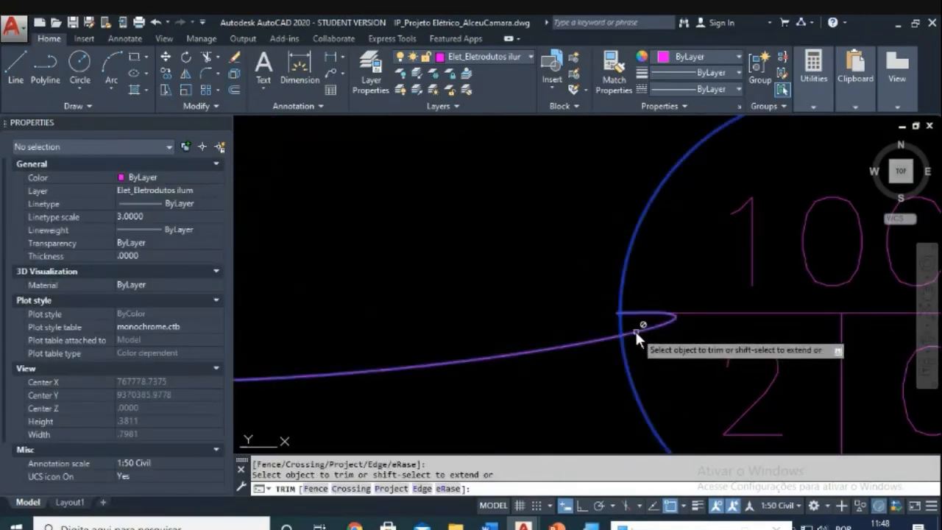
{"action": "key", "text": "Escape"}
{"action": "left_click", "coordinate": [635, 332]}
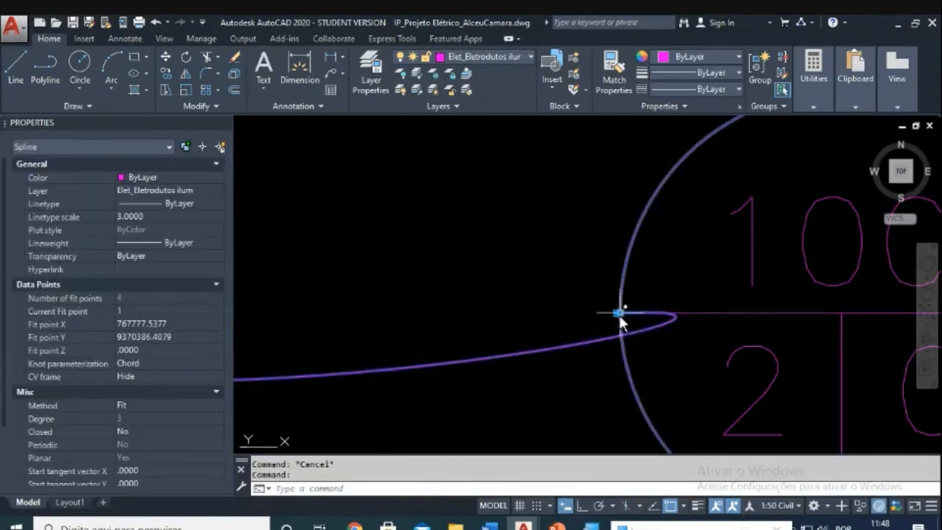
{"action": "key", "text": "ctrl+z"}
{"action": "key", "text": "ctrl+z"}
{"action": "key", "text": "ctrl+z"}
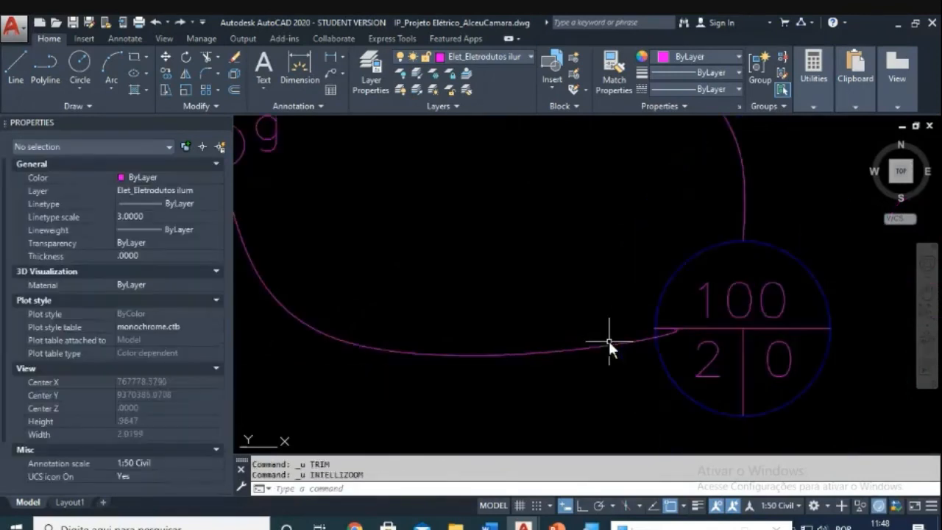
Step: Redraw the spline from the g switch, bending midway, to the light's left edge
{"action": "type", "text": "spl"}
{"action": "key", "text": "Return"}
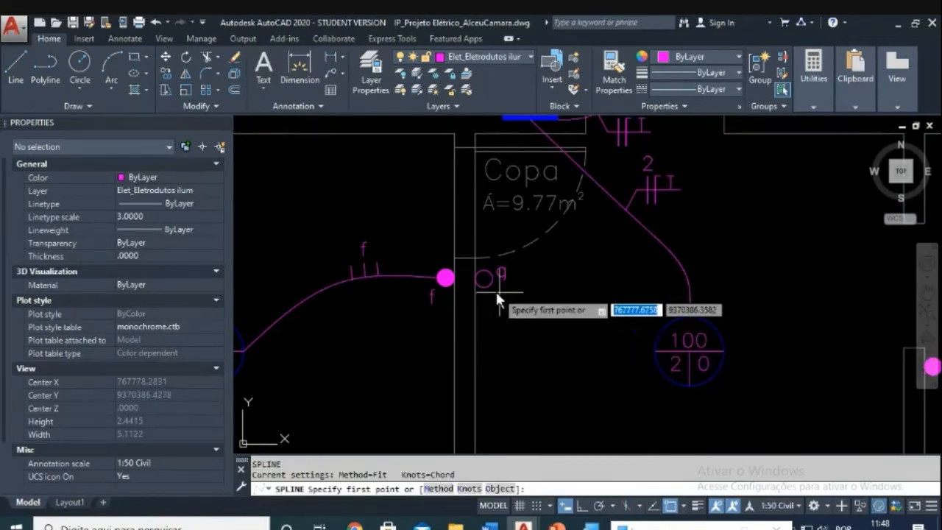
{"action": "left_click", "coordinate": [485, 289]}
{"action": "left_click", "coordinate": [560, 329]}
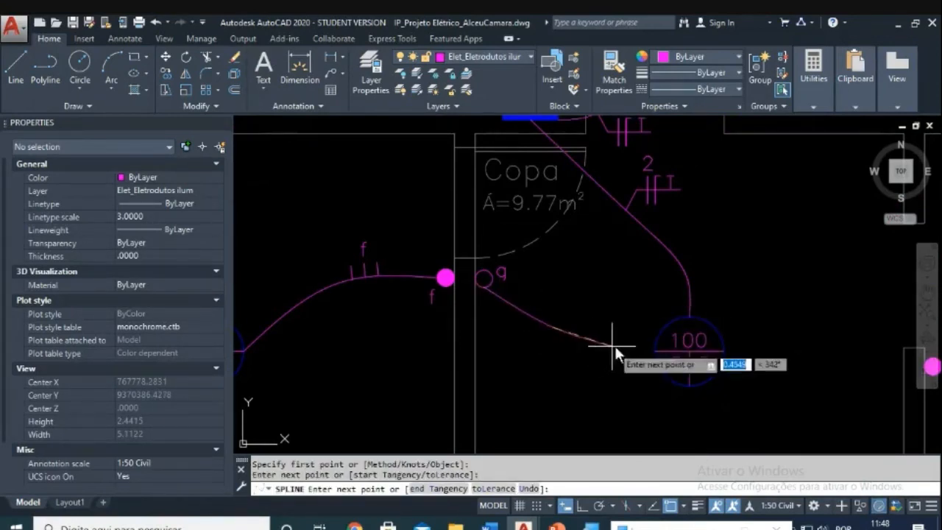
{"action": "left_click", "coordinate": [655, 351]}
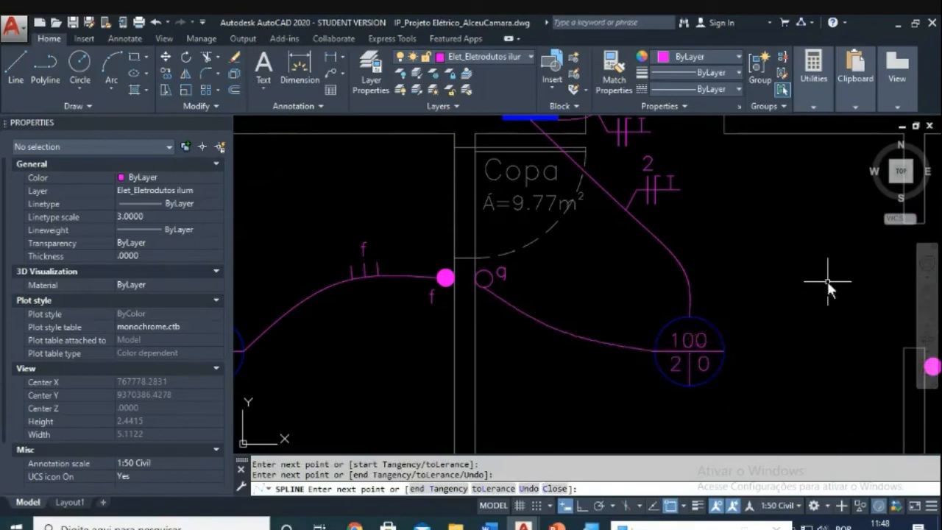
{"action": "key", "text": "Escape"}
{"action": "middle_click_drag", "start_coordinate": [547, 295], "coordinate": [543, 342]}
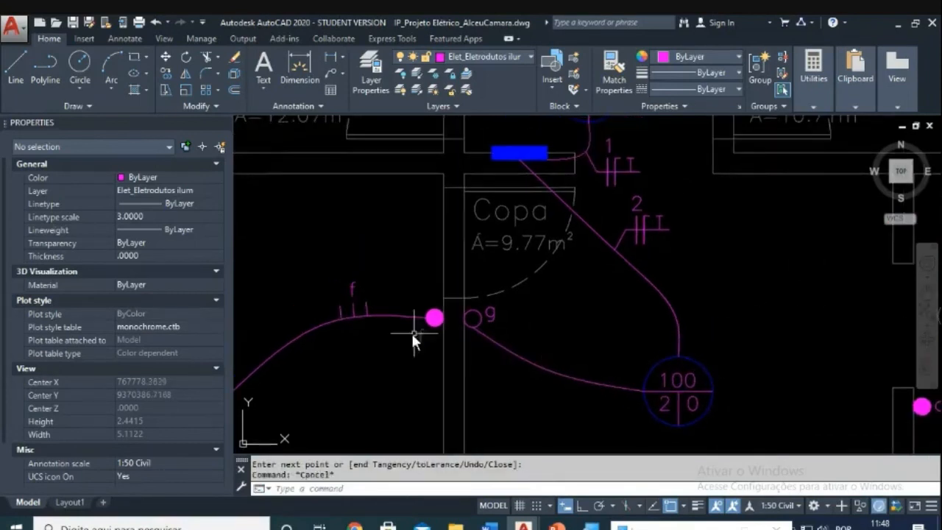
{"action": "scroll", "coordinate": [555, 358], "scroll_direction": "down", "scroll_amount": 4}
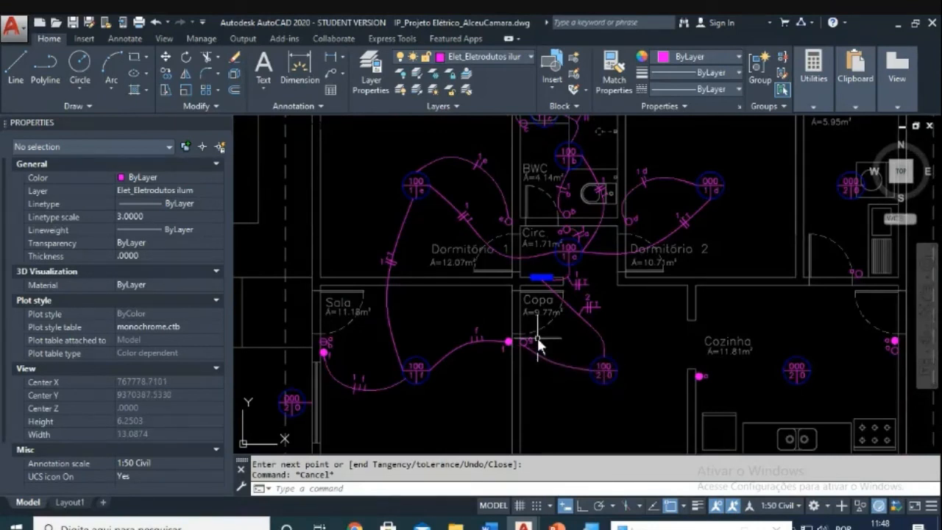
{"action": "middle_click_drag", "start_coordinate": [586, 356], "coordinate": [570, 386]}
Step: Copy the bedroom's 1e tick marks and labels onto the new Copa conduit
{"action": "scroll", "coordinate": [397, 133], "scroll_direction": "up", "scroll_amount": 4}
{"action": "scroll", "coordinate": [517, 240], "scroll_direction": "up", "scroll_amount": 2}
{"action": "key", "text": "Escape"}
{"action": "type", "text": "co"}
{"action": "key", "text": "Return"}
{"action": "left_click", "coordinate": [537, 348]}
{"action": "left_click", "coordinate": [681, 237]}
{"action": "key", "text": "Return"}
{"action": "left_click", "coordinate": [610, 327]}
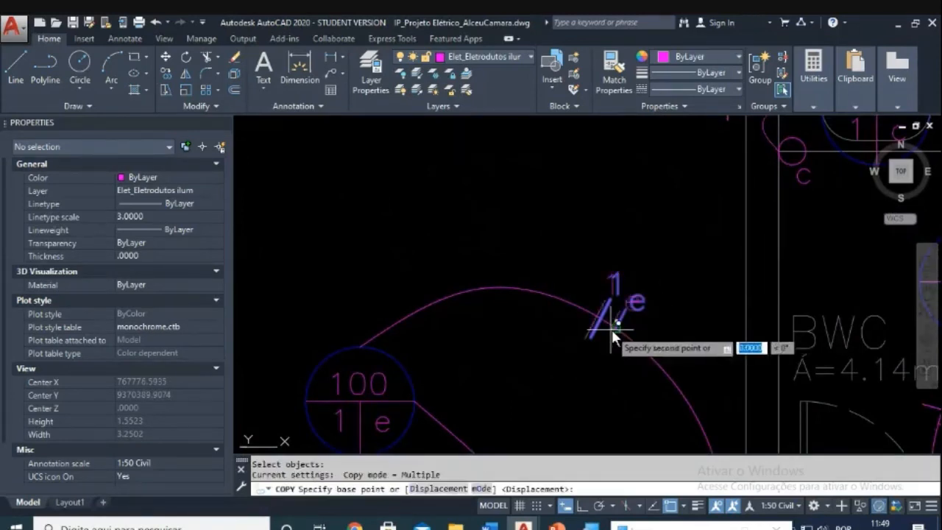
{"action": "scroll", "coordinate": [611, 328], "scroll_direction": "down", "scroll_amount": 5}
{"action": "scroll", "coordinate": [528, 272], "scroll_direction": "up", "scroll_amount": 5}
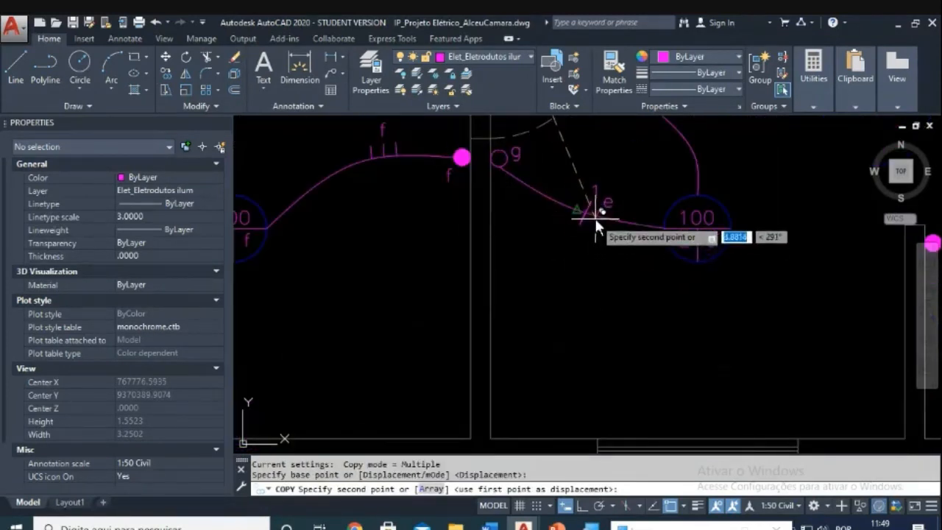
{"action": "left_click", "coordinate": [577, 243]}
{"action": "scroll", "coordinate": [559, 246], "scroll_direction": "up", "scroll_amount": 2}
{"action": "key", "text": "Escape"}
{"action": "key", "text": "Escape"}
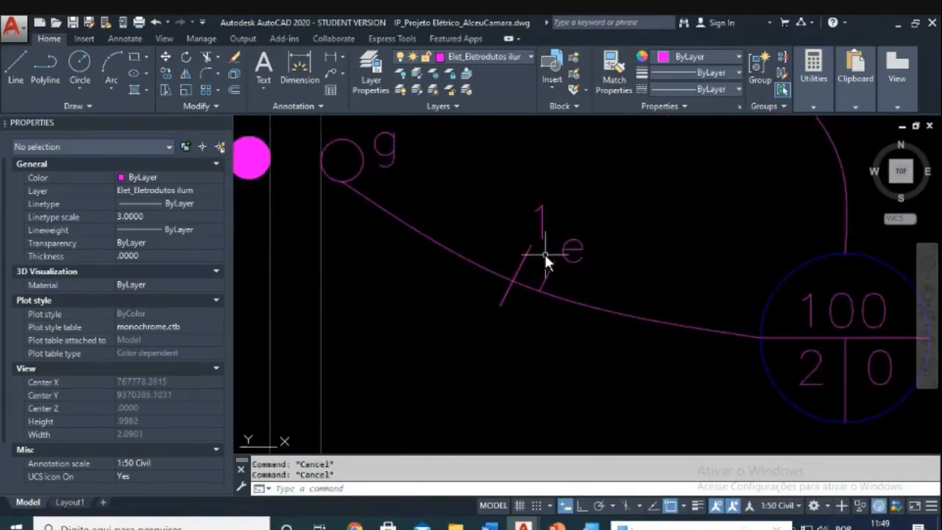
Step: Try rotating a copied tick line about a pivot, then cancel
{"action": "key", "text": "Return"}
{"action": "left_click", "coordinate": [521, 263]}
{"action": "key", "text": "Return"}
{"action": "left_click", "coordinate": [541, 291]}
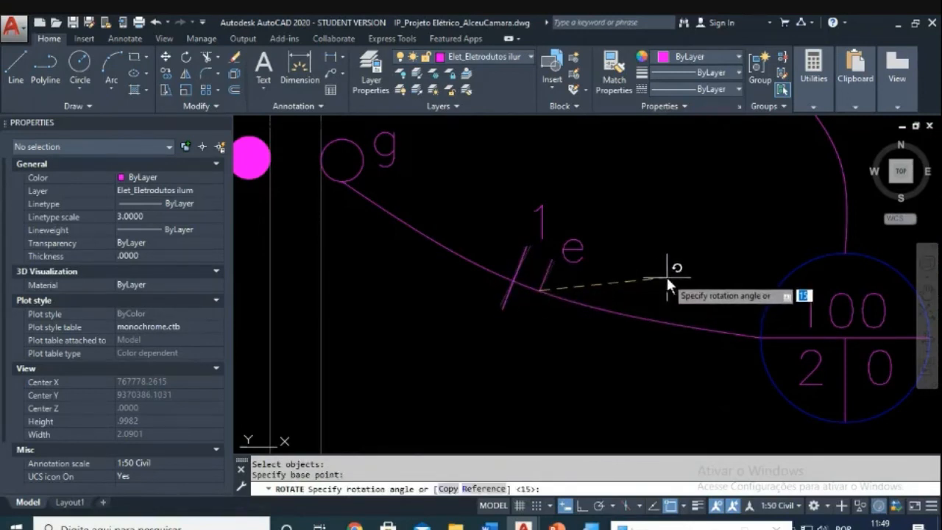
{"action": "key", "text": "Escape"}
{"action": "key", "text": "Escape"}
Step: Try moving the copied 1e labels with MOVE, then cancel
{"action": "type", "text": "m"}
{"action": "key", "text": "Return"}
{"action": "left_click", "coordinate": [614, 205]}
{"action": "left_click", "coordinate": [542, 239]}
{"action": "key", "text": "Return"}
{"action": "left_click", "coordinate": [619, 252]}
{"action": "key", "text": "Escape"}
{"action": "key", "text": "Escape"}
Step: Relabel the copied tick marks from 1 e to 2 g
{"action": "left_click", "coordinate": [532, 205]}
{"action": "double_click", "coordinate": [532, 212]}
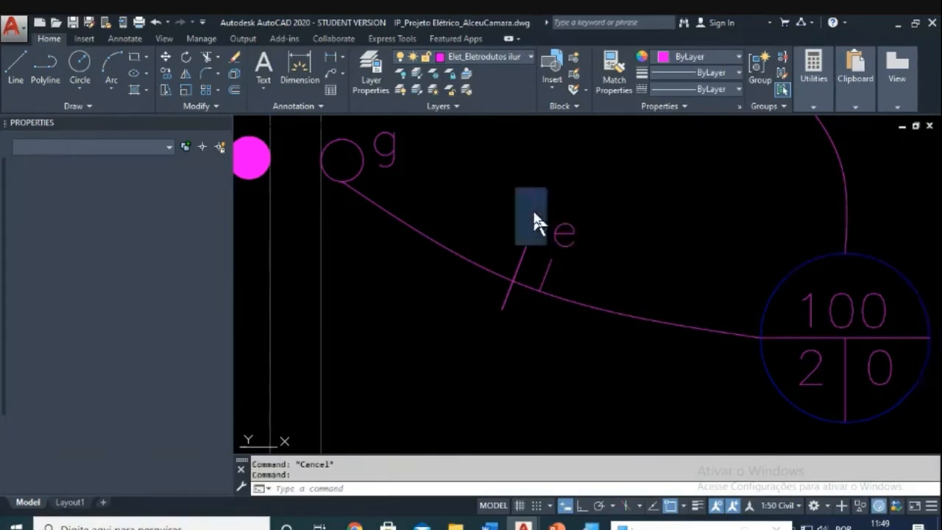
{"action": "type", "text": "2"}
{"action": "left_click", "coordinate": [528, 259]}
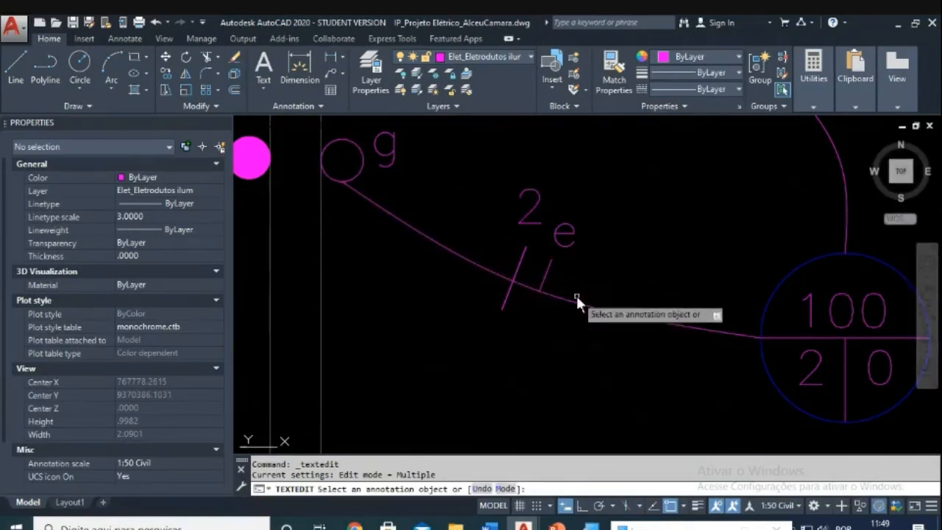
{"action": "left_click", "coordinate": [557, 248]}
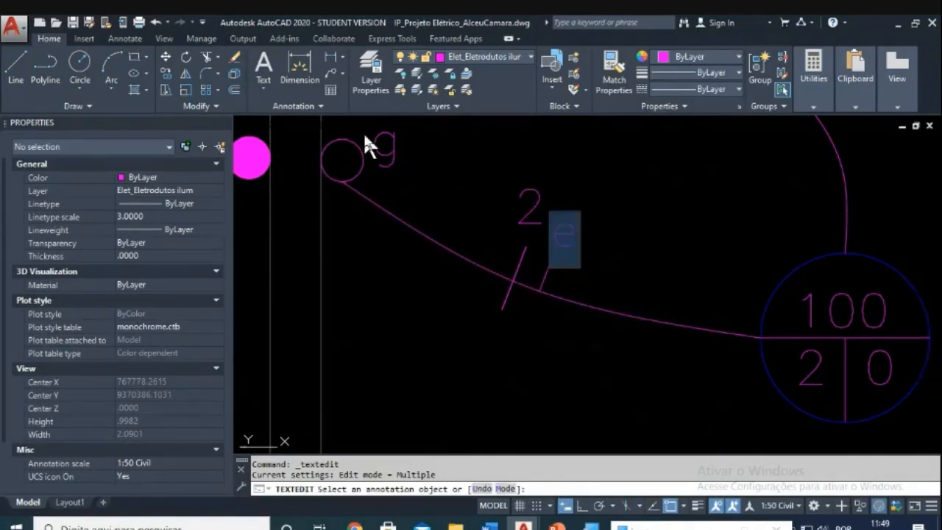
{"action": "key", "text": "Escape"}
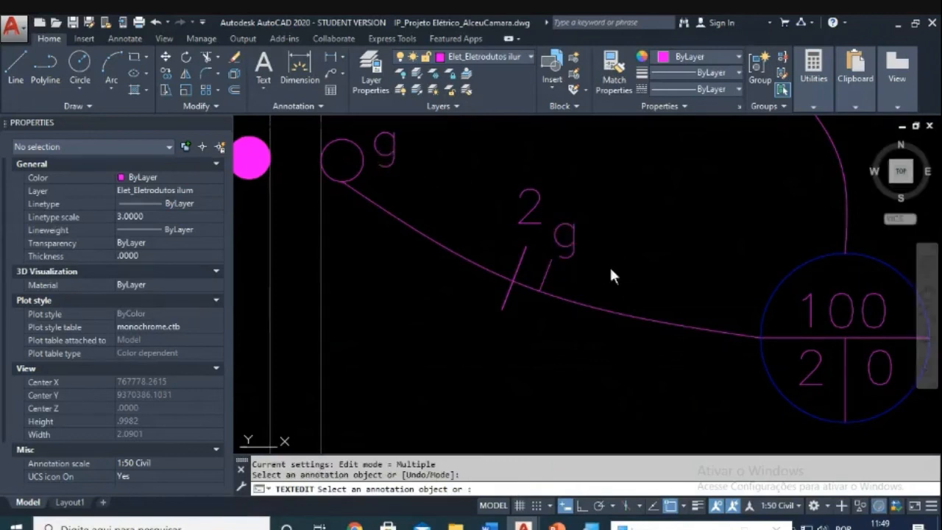
{"action": "key", "text": "Escape"}
{"action": "key", "text": "Escape"}
{"action": "scroll", "coordinate": [635, 271], "scroll_direction": "down", "scroll_amount": 3}
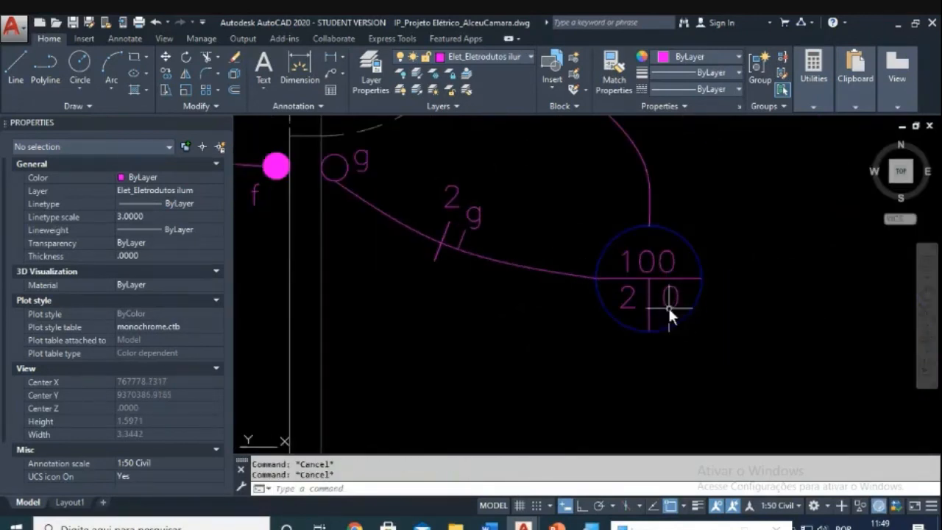
Step: Change the Copa light label's switch letter to g
{"action": "double_click", "coordinate": [669, 307]}
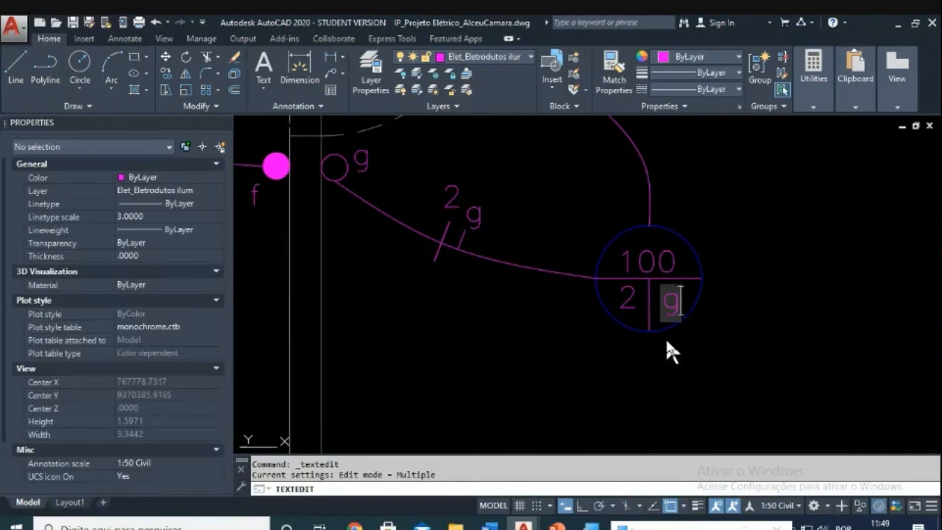
{"action": "type", "text": "a"}
{"action": "key", "text": "Return"}
{"action": "scroll", "coordinate": [662, 364], "scroll_direction": "down", "scroll_amount": 4}
{"action": "key", "text": "Escape"}
{"action": "scroll", "coordinate": [662, 361], "scroll_direction": "down", "scroll_amount": 3}
{"action": "middle_click_drag", "start_coordinate": [656, 361], "coordinate": [714, 311]}
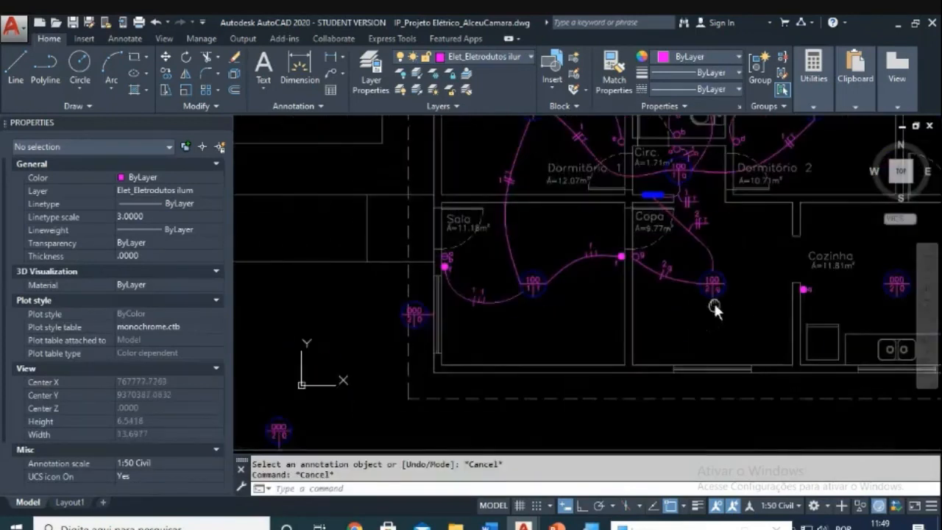
Step: Draw a spline conduit from the Copa light leftward to the Sala light
{"action": "scroll", "coordinate": [413, 311], "scroll_direction": "up", "scroll_amount": 2}
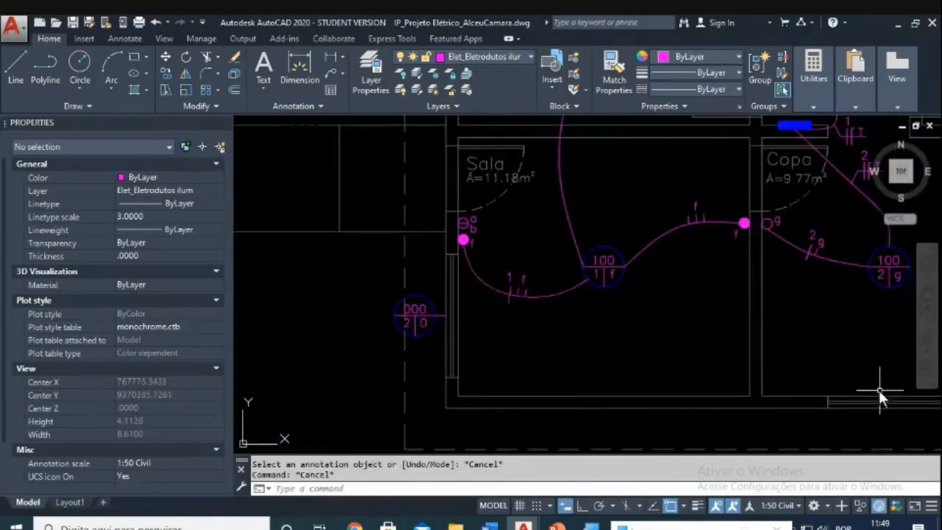
{"action": "middle_click_drag", "start_coordinate": [878, 390], "coordinate": [728, 377]}
{"action": "key", "text": "Escape"}
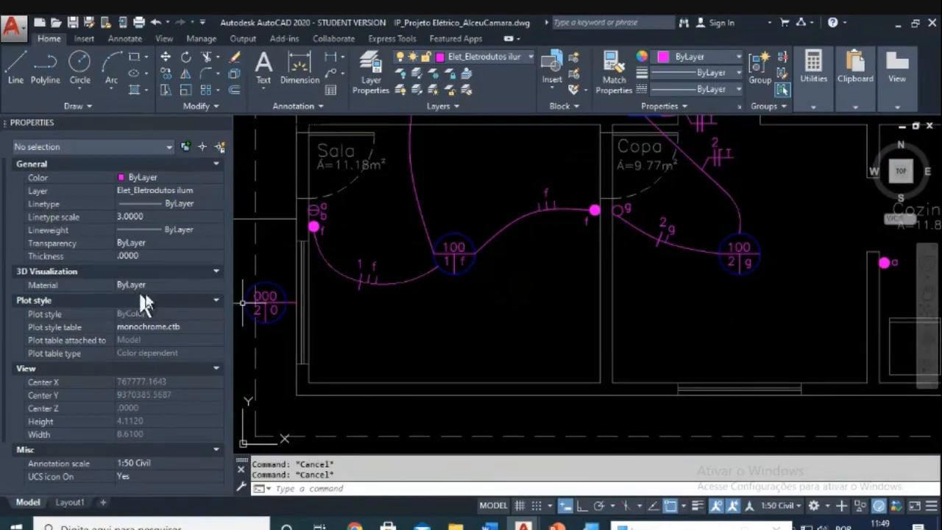
{"action": "type", "text": "spl"}
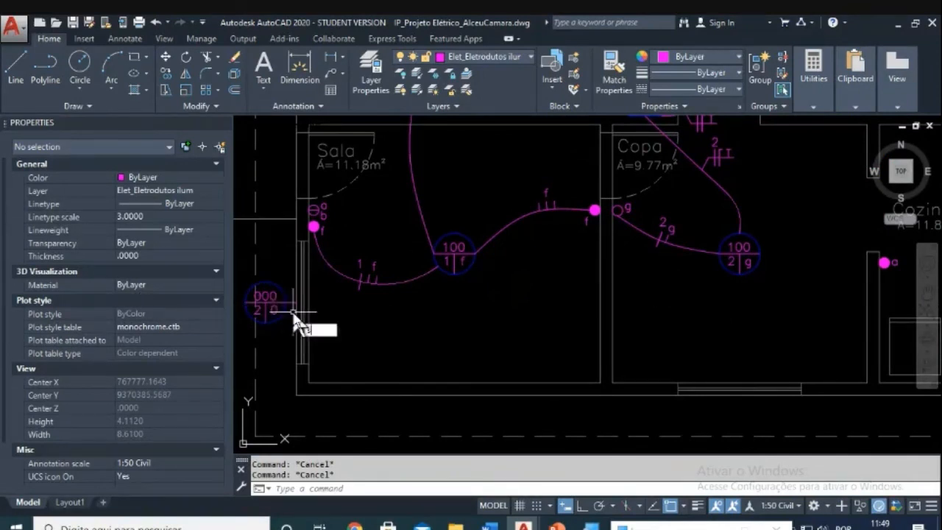
{"action": "key", "text": "Return"}
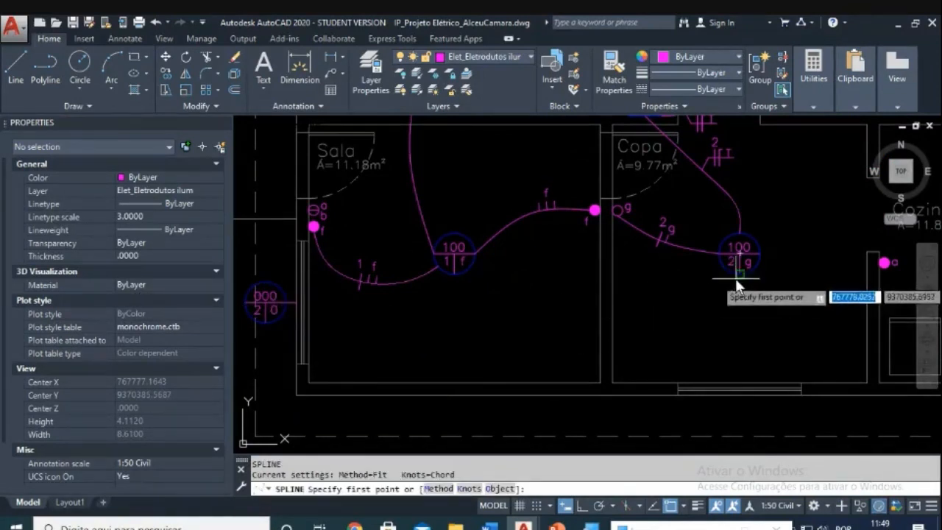
{"action": "left_click", "coordinate": [738, 272]}
{"action": "left_click", "coordinate": [545, 311]}
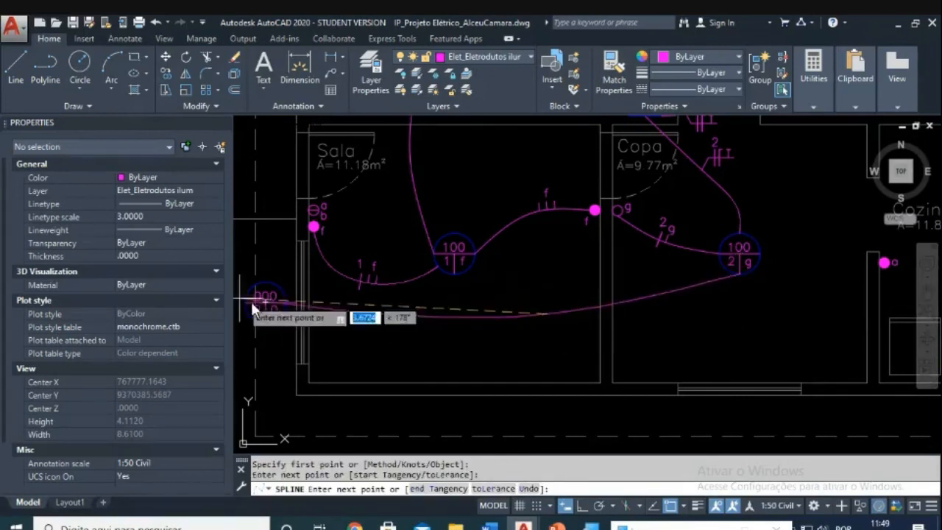
{"action": "left_click", "coordinate": [287, 305]}
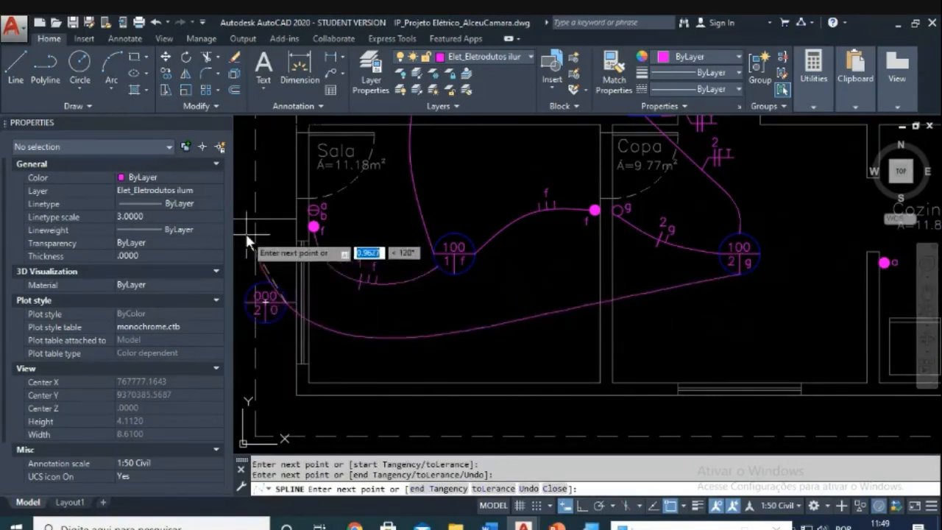
{"action": "middle_click_drag", "start_coordinate": [252, 235], "coordinate": [297, 264]}
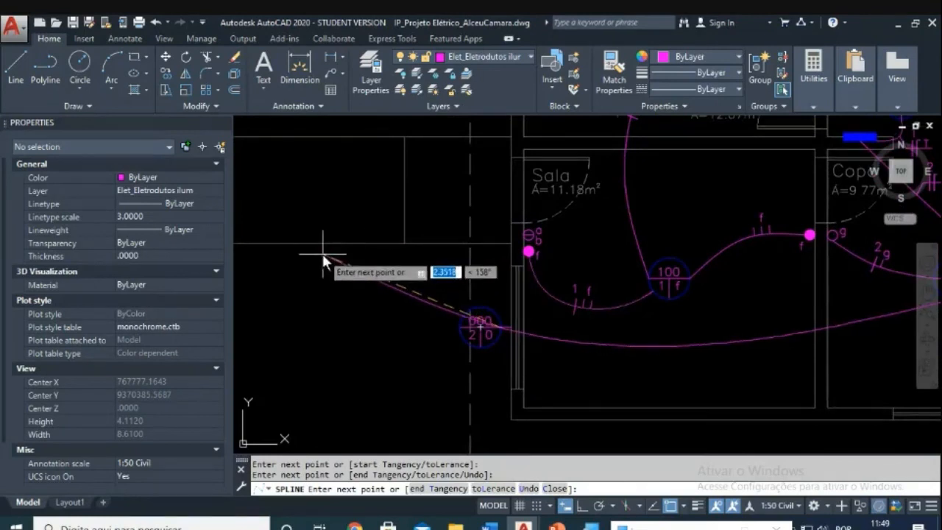
{"action": "key", "text": "Return"}
{"action": "key", "text": "Return"}
{"action": "scroll", "coordinate": [465, 292], "scroll_direction": "down", "scroll_amount": 2}
{"action": "scroll", "coordinate": [466, 289], "scroll_direction": "down", "scroll_amount": 4}
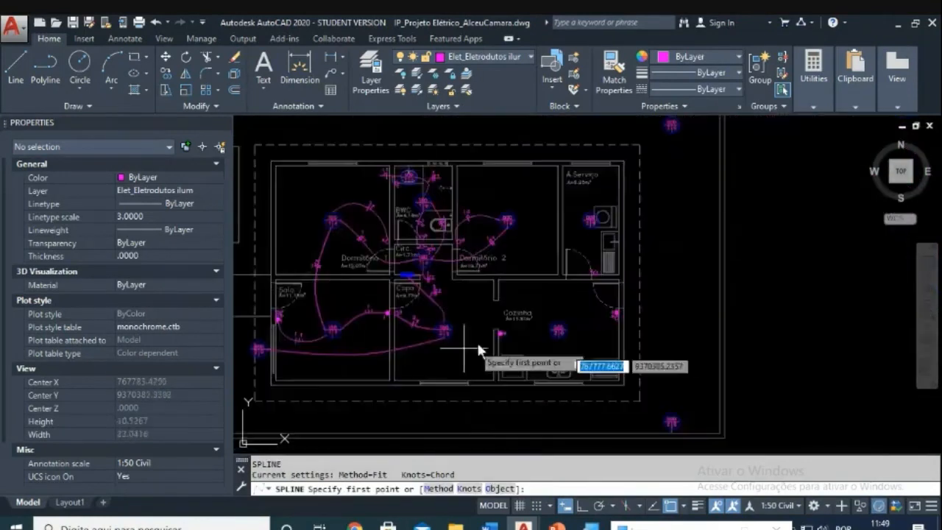
{"action": "scroll", "coordinate": [464, 342], "scroll_direction": "up", "scroll_amount": 6}
{"action": "key", "text": "Escape"}
Step: Draw a spline conduit from the Copa light, bending near the Cozinha label, to the Cozinha light
{"action": "type", "text": "spl"}
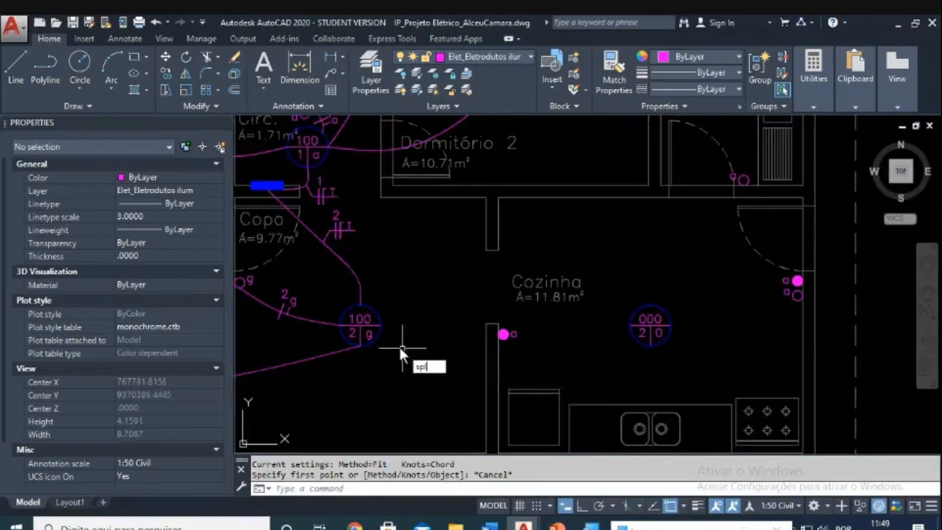
{"action": "key", "text": "Return"}
{"action": "left_click", "coordinate": [384, 327]}
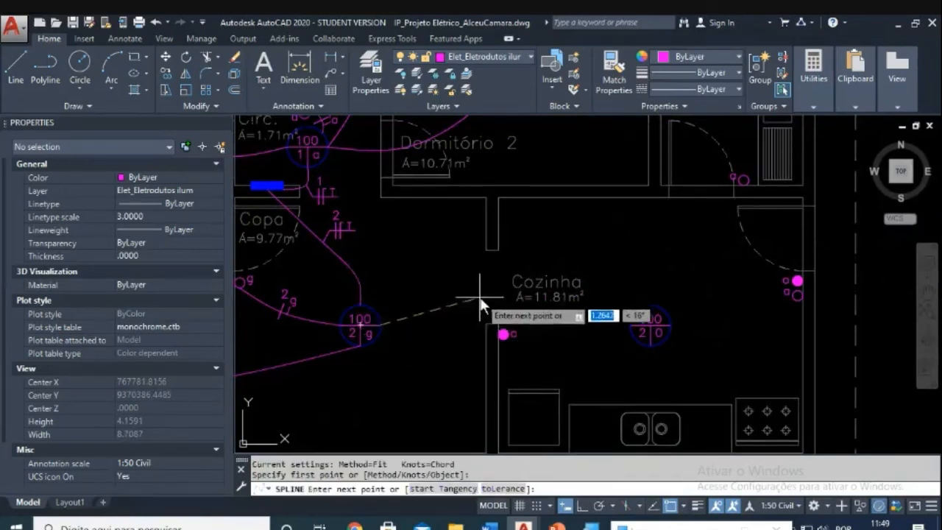
{"action": "left_click", "coordinate": [502, 272]}
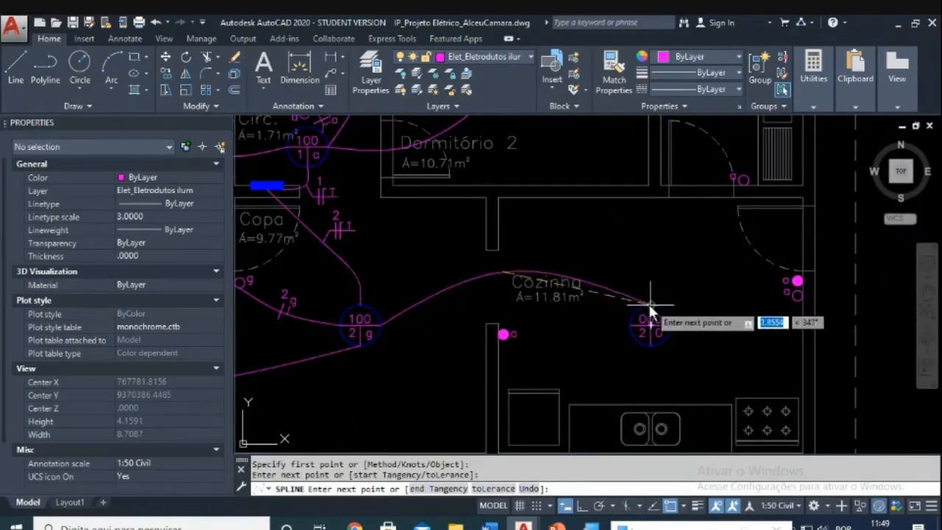
{"action": "left_click", "coordinate": [644, 282]}
{"action": "left_click", "coordinate": [651, 304]}
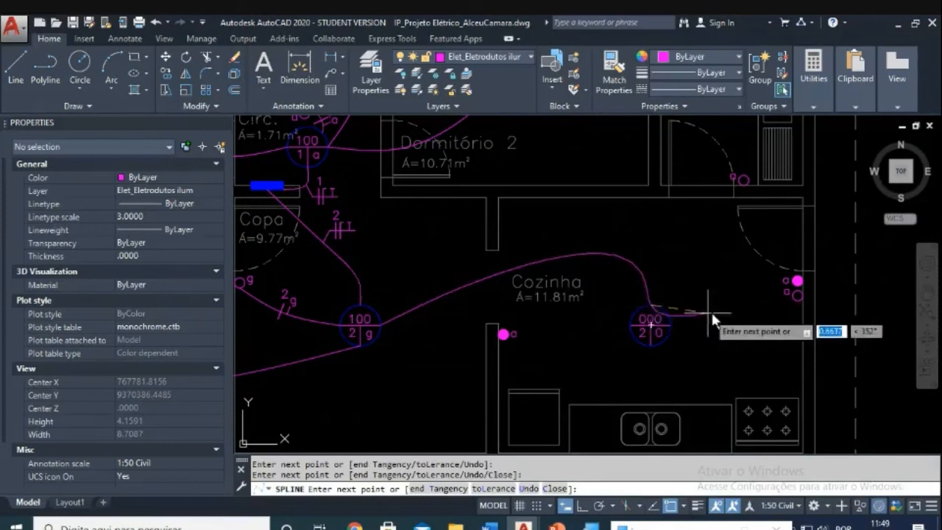
{"action": "key", "text": "Return"}
{"action": "key", "text": "Return"}
{"action": "key", "text": "Return"}
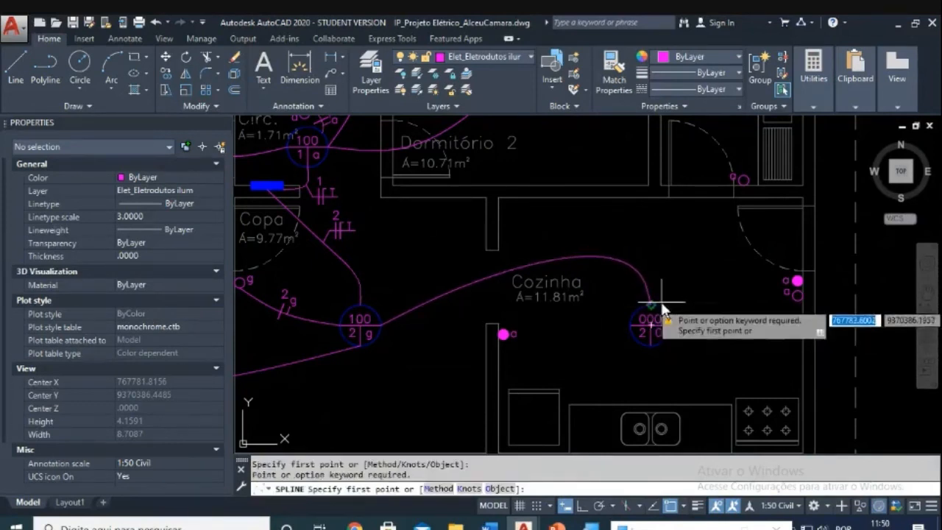
Step: Run a spline from the Cozinha light up to the service-area light, redoing a misplaced bend
{"action": "left_click", "coordinate": [671, 321]}
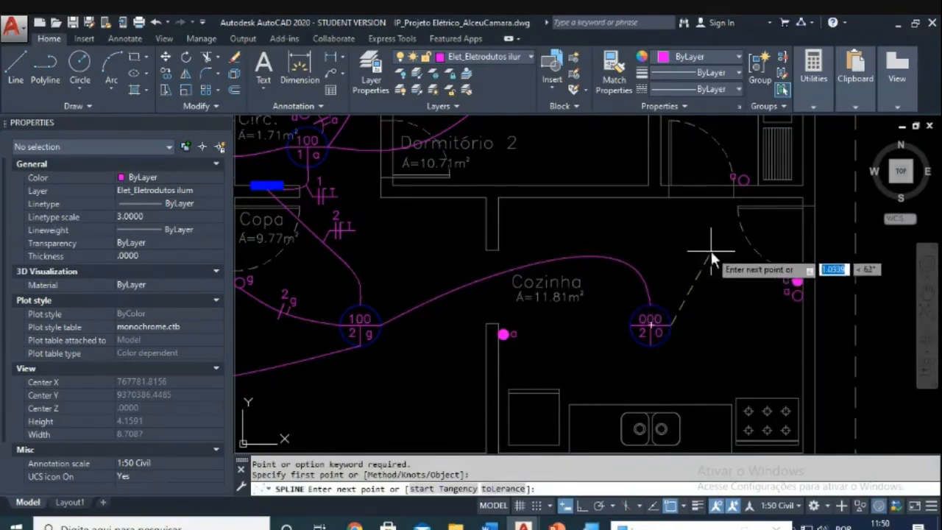
{"action": "middle_click_drag", "start_coordinate": [710, 239], "coordinate": [665, 320]}
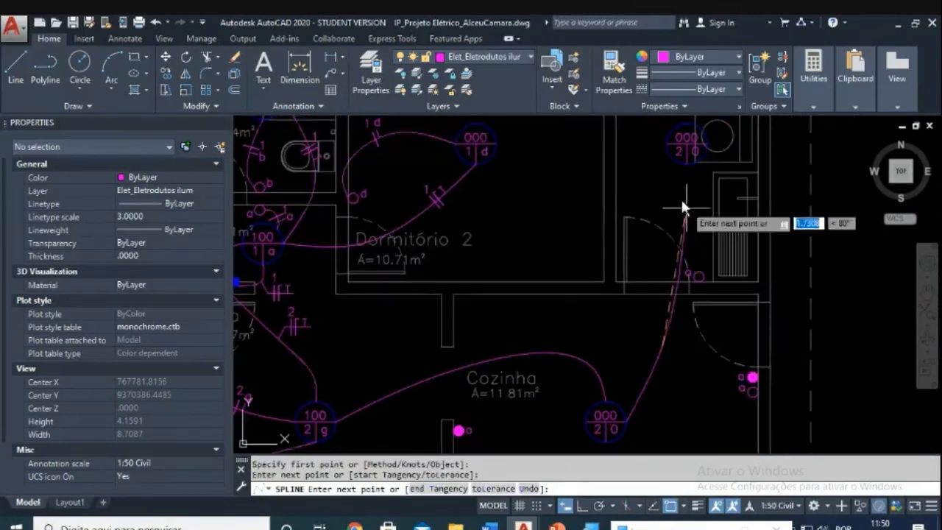
{"action": "left_click", "coordinate": [626, 217]}
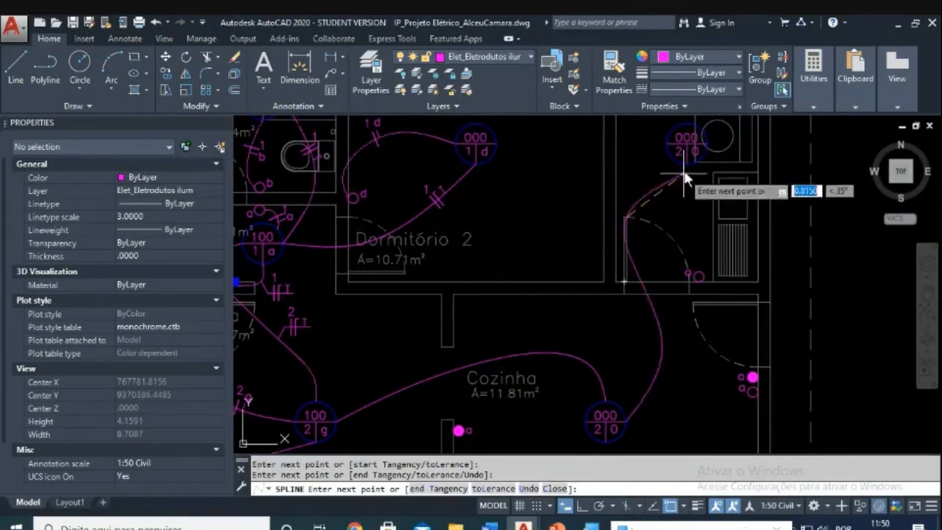
{"action": "key", "text": "ctrl+z"}
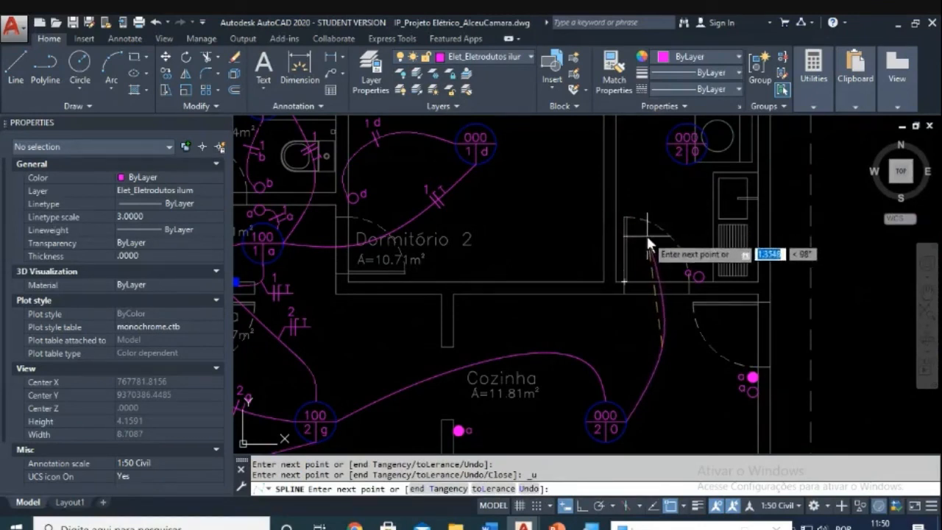
{"action": "left_click", "coordinate": [647, 231]}
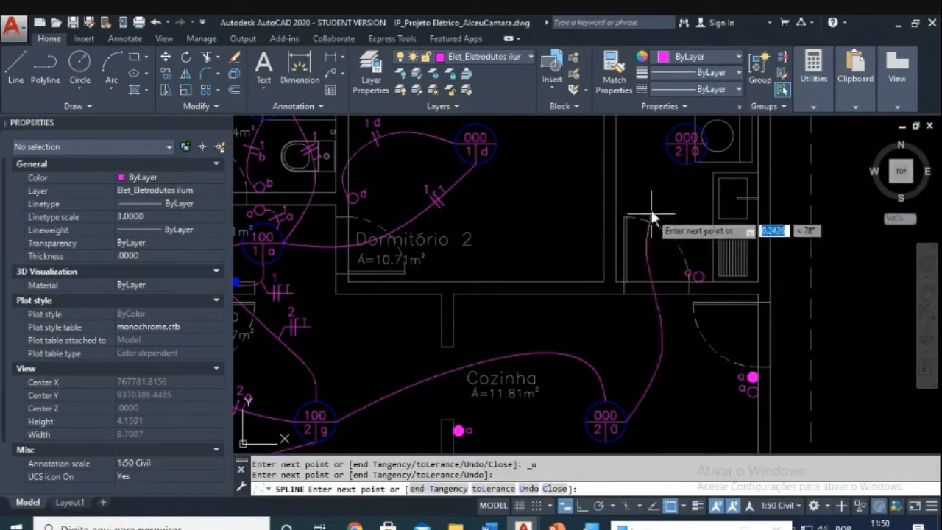
{"action": "left_click", "coordinate": [669, 150]}
{"action": "key", "text": "Return"}
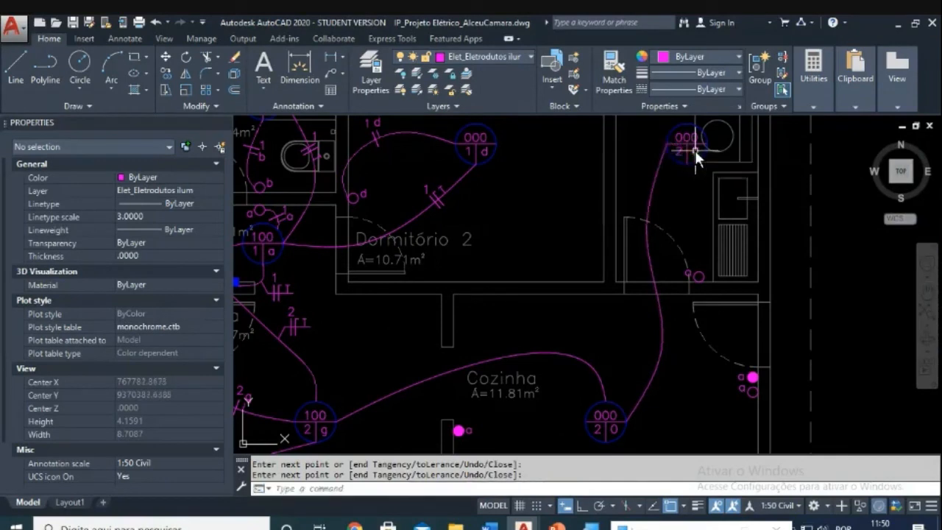
Step: Pan and zoom around the plan to review the new conduits, ending at Copa
{"action": "middle_click_drag", "start_coordinate": [681, 323], "coordinate": [593, 229]}
{"action": "scroll", "coordinate": [601, 316], "scroll_direction": "down", "scroll_amount": 1}
{"action": "scroll", "coordinate": [601, 321], "scroll_direction": "down", "scroll_amount": 1}
{"action": "scroll", "coordinate": [602, 355], "scroll_direction": "down", "scroll_amount": 1}
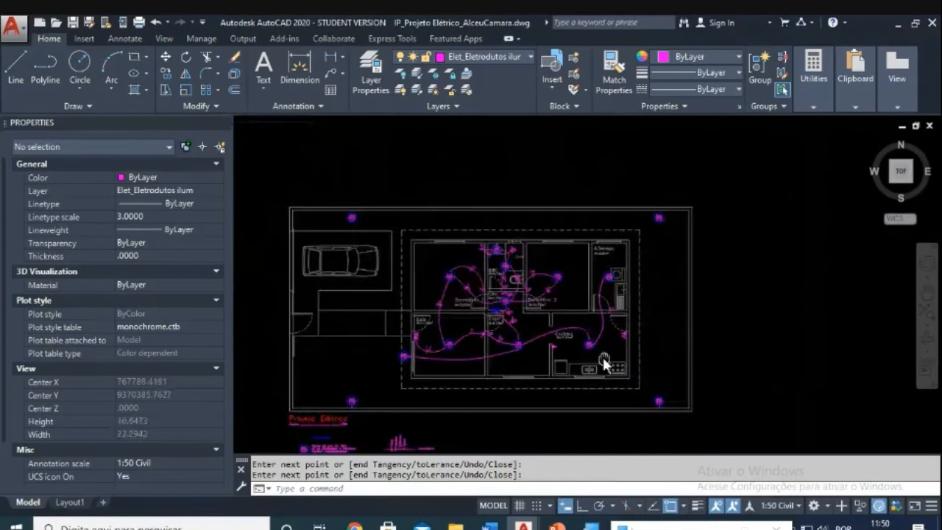
{"action": "scroll", "coordinate": [604, 356], "scroll_direction": "up", "scroll_amount": 2}
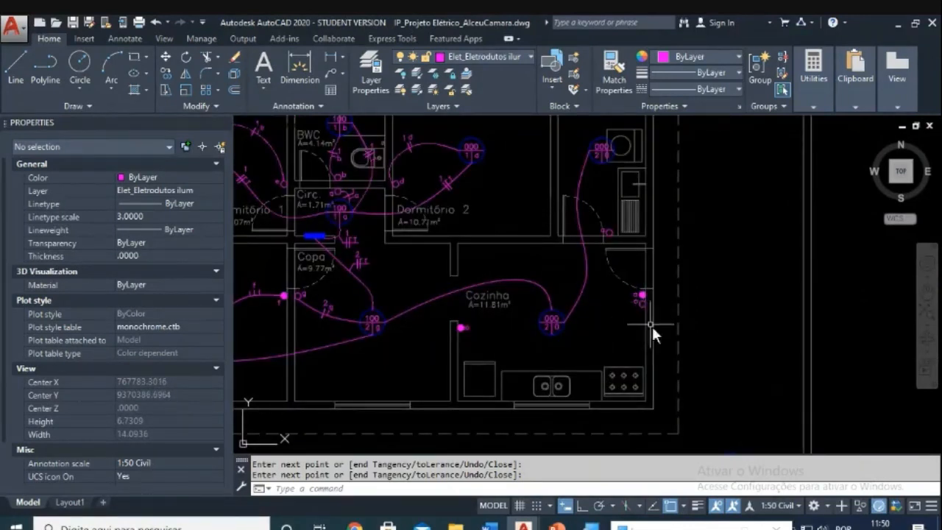
{"action": "scroll", "coordinate": [676, 368], "scroll_direction": "down", "scroll_amount": 2}
{"action": "scroll", "coordinate": [676, 369], "scroll_direction": "up", "scroll_amount": 1}
{"action": "middle_click_drag", "start_coordinate": [687, 312], "coordinate": [659, 395]}
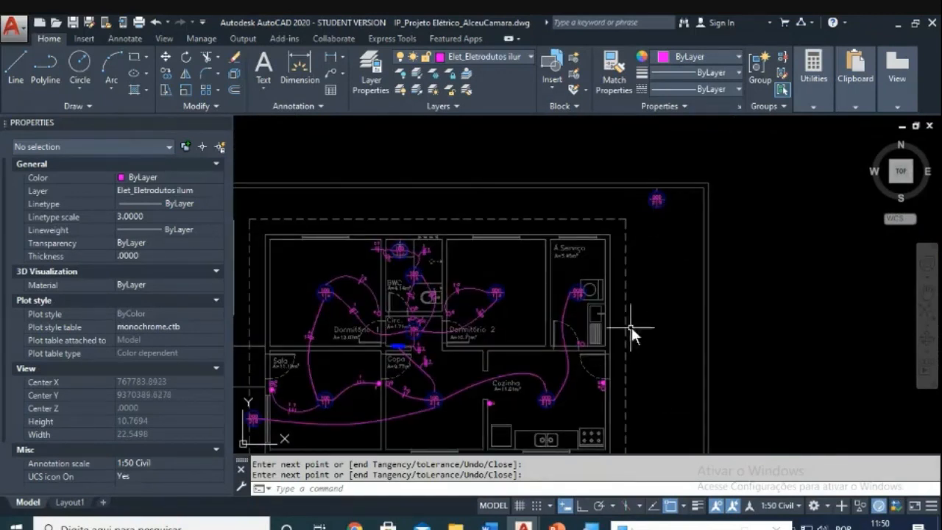
{"action": "scroll", "coordinate": [672, 338], "scroll_direction": "down", "scroll_amount": 2}
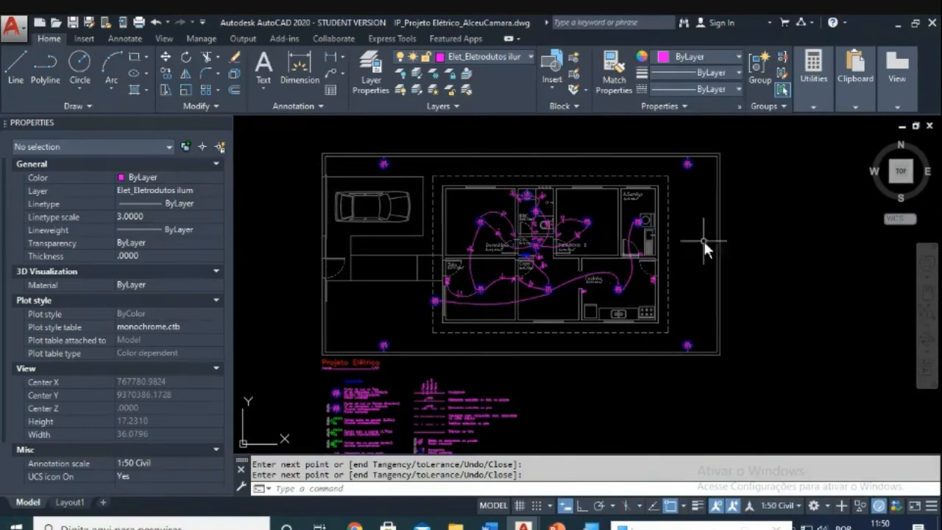
{"action": "scroll", "coordinate": [593, 282], "scroll_direction": "up", "scroll_amount": 4}
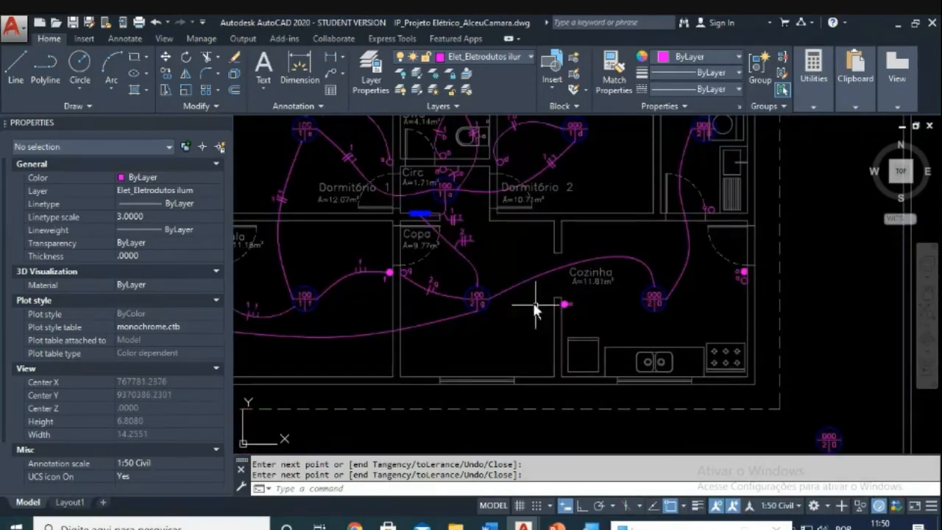
{"action": "left_click", "coordinate": [477, 287]}
{"action": "scroll", "coordinate": [675, 266], "scroll_direction": "down", "scroll_amount": 4}
{"action": "scroll", "coordinate": [515, 281], "scroll_direction": "up", "scroll_amount": 4}
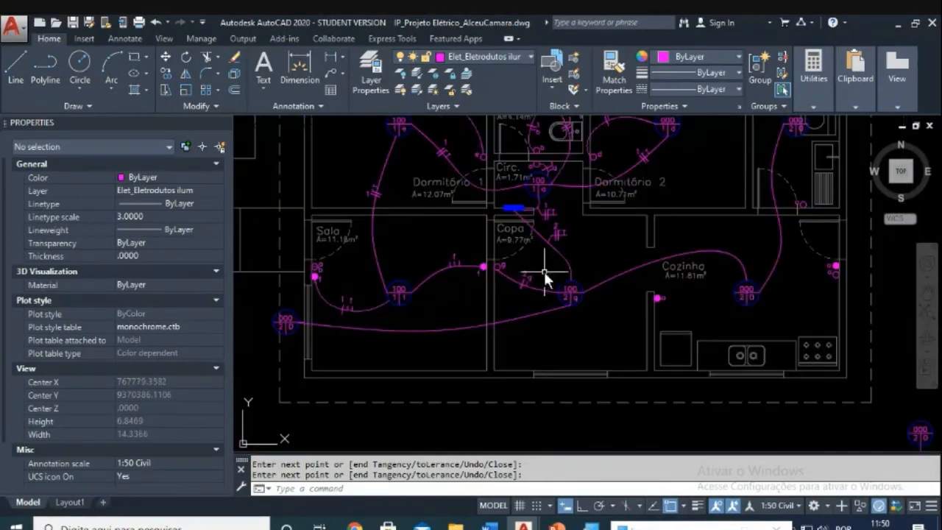
{"action": "scroll", "coordinate": [583, 250], "scroll_direction": "down", "scroll_amount": 3}
{"action": "scroll", "coordinate": [584, 252], "scroll_direction": "down", "scroll_amount": 1}
{"action": "scroll", "coordinate": [470, 289], "scroll_direction": "up", "scroll_amount": 2}
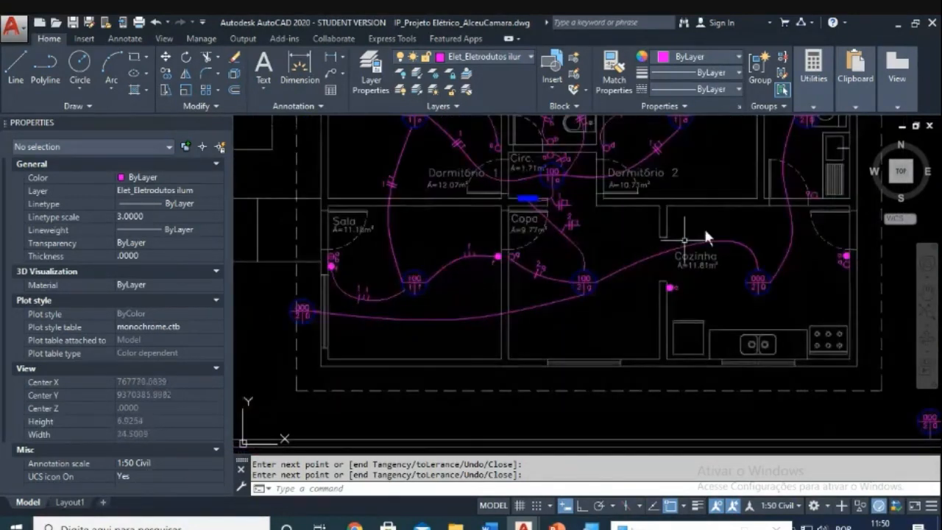
{"action": "middle_click_drag", "start_coordinate": [610, 265], "coordinate": [614, 298]}
{"action": "scroll", "coordinate": [572, 254], "scroll_direction": "up", "scroll_amount": 2}
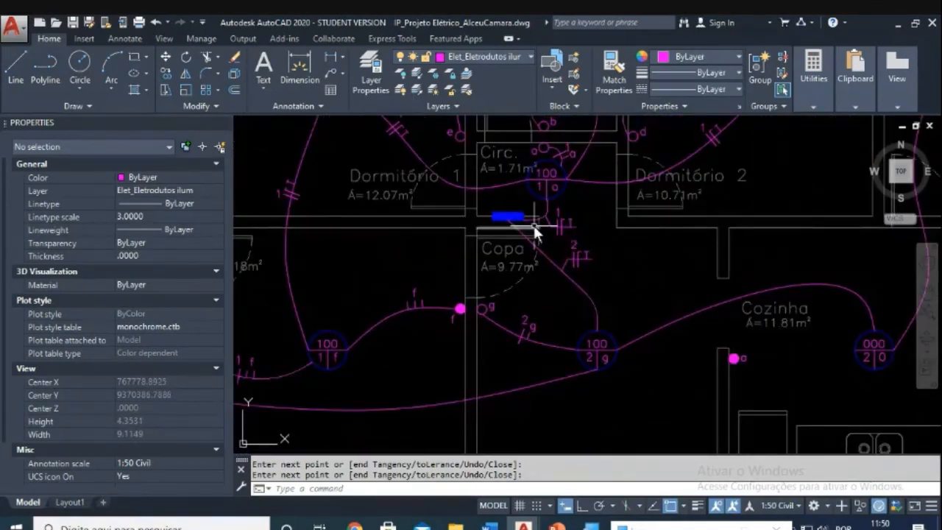
{"action": "scroll", "coordinate": [556, 272], "scroll_direction": "down", "scroll_amount": 2}
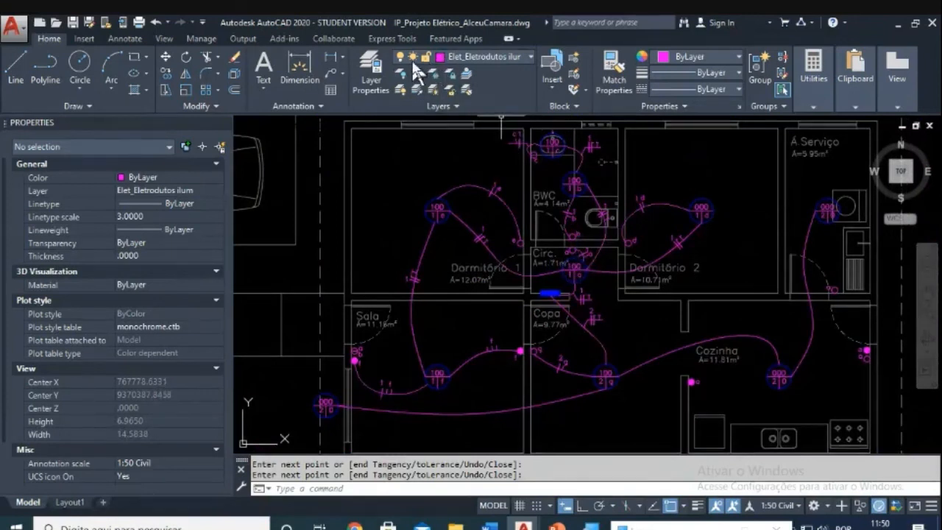
Step: Make Arq_Projeto the current layer and turn off the Elet_Eletrodutos ilum conduit layer
{"action": "left_click", "coordinate": [366, 74]}
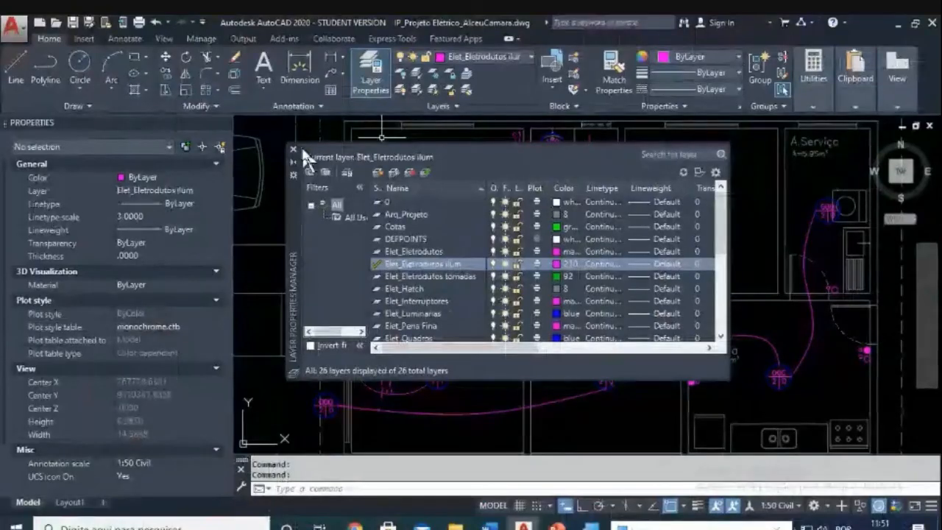
{"action": "left_click", "coordinate": [295, 149]}
{"action": "key", "text": "Escape"}
{"action": "key", "text": "Escape"}
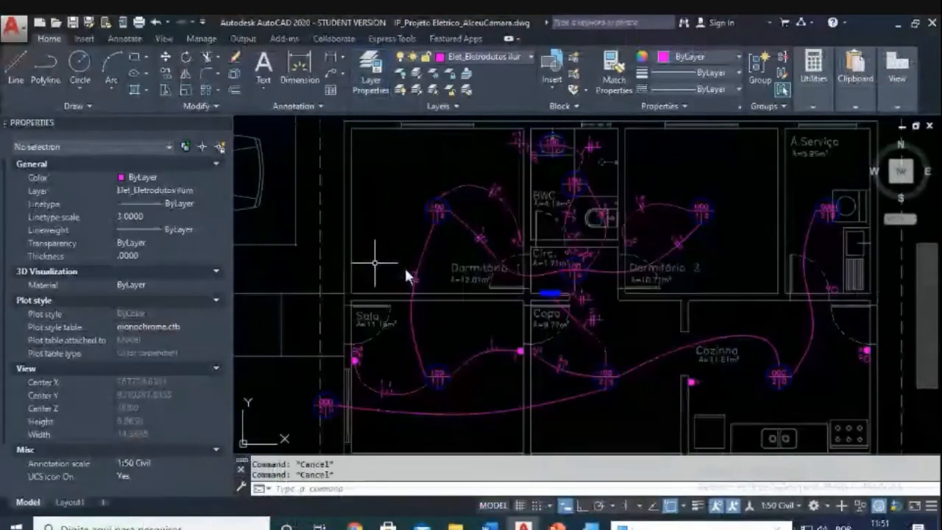
{"action": "left_click", "coordinate": [364, 84]}
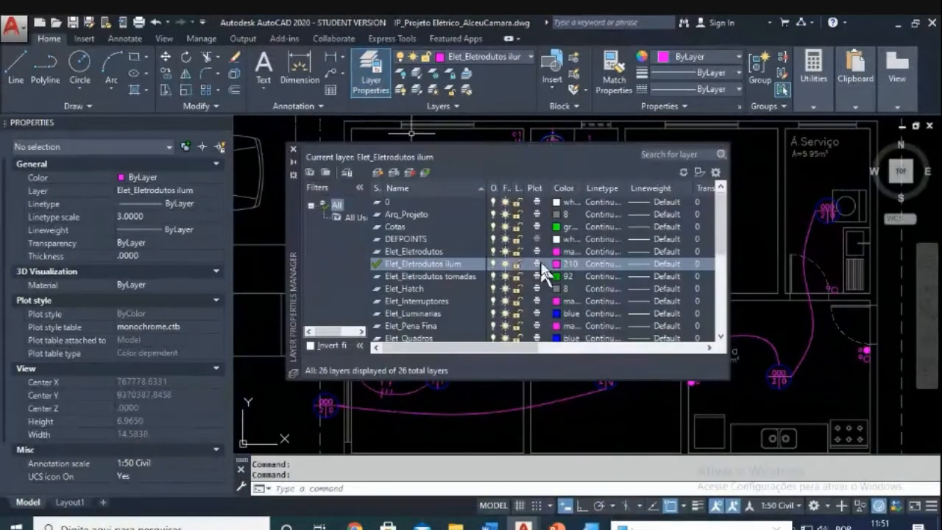
{"action": "left_click", "coordinate": [493, 263]}
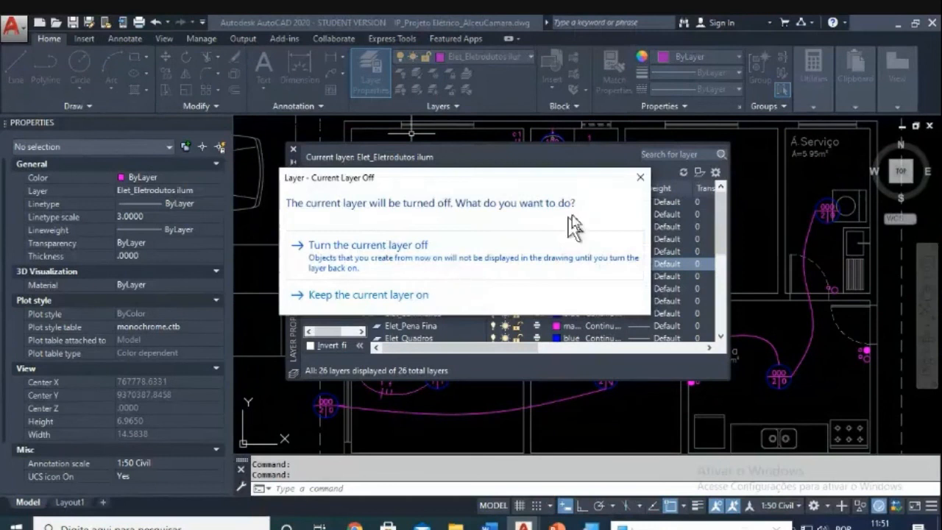
{"action": "left_click", "coordinate": [639, 178]}
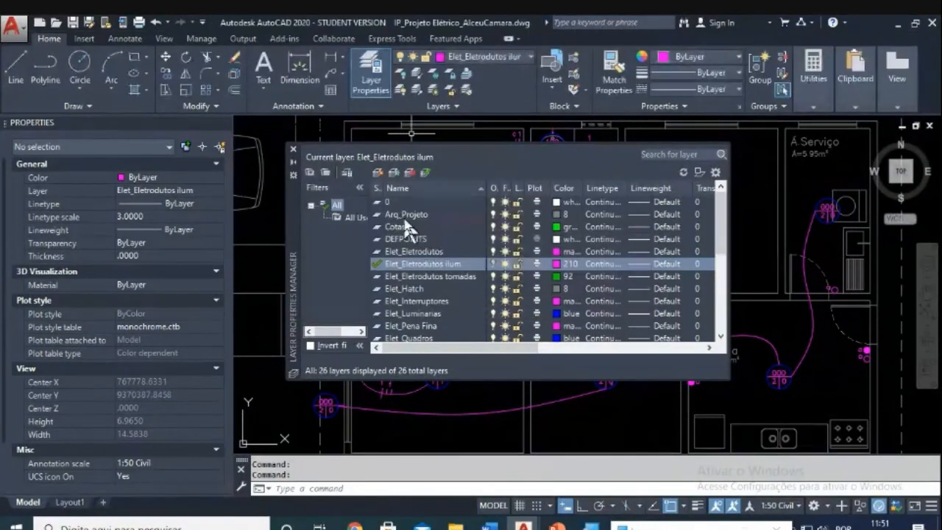
{"action": "double_click", "coordinate": [403, 215]}
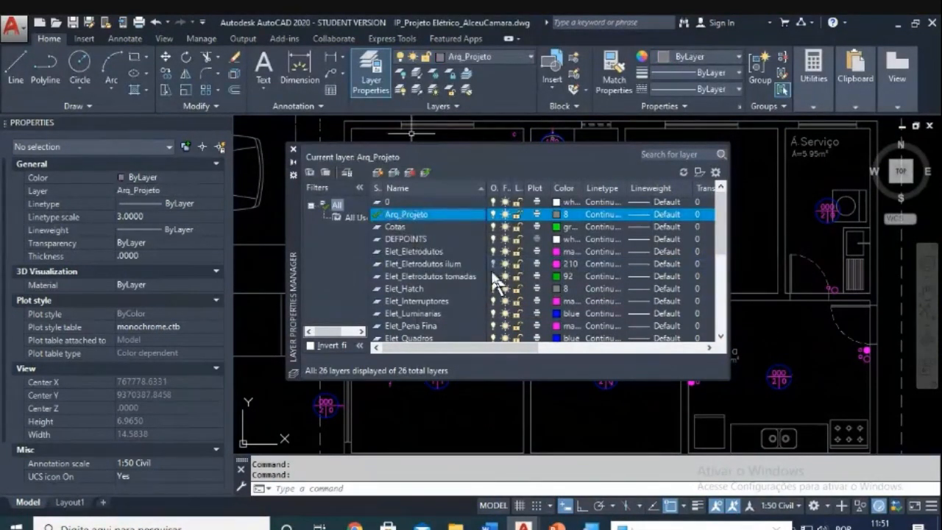
{"action": "left_click", "coordinate": [454, 276]}
{"action": "left_click", "coordinate": [457, 264]}
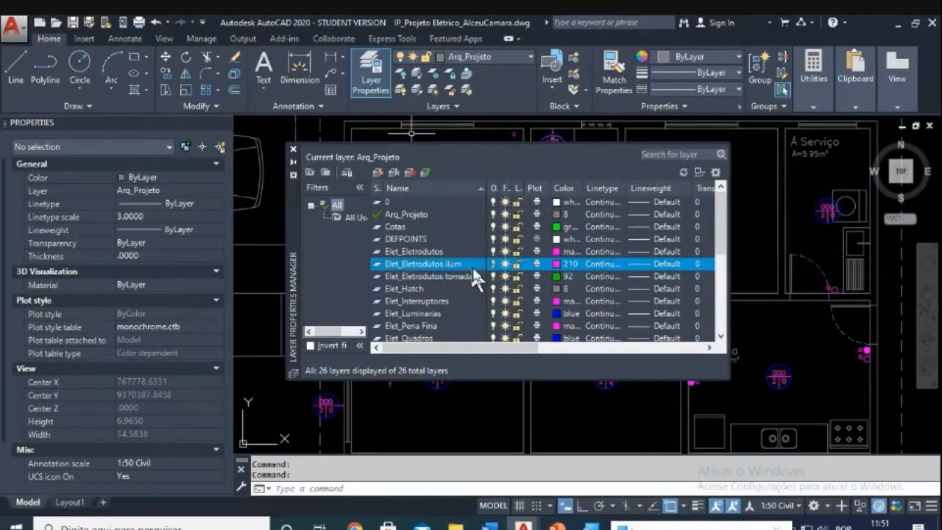
{"action": "left_click", "coordinate": [292, 149]}
Step: Zoom in and out over the floor plan to confirm the magenta conduits are hidden
{"action": "scroll", "coordinate": [535, 282], "scroll_direction": "down", "scroll_amount": 2}
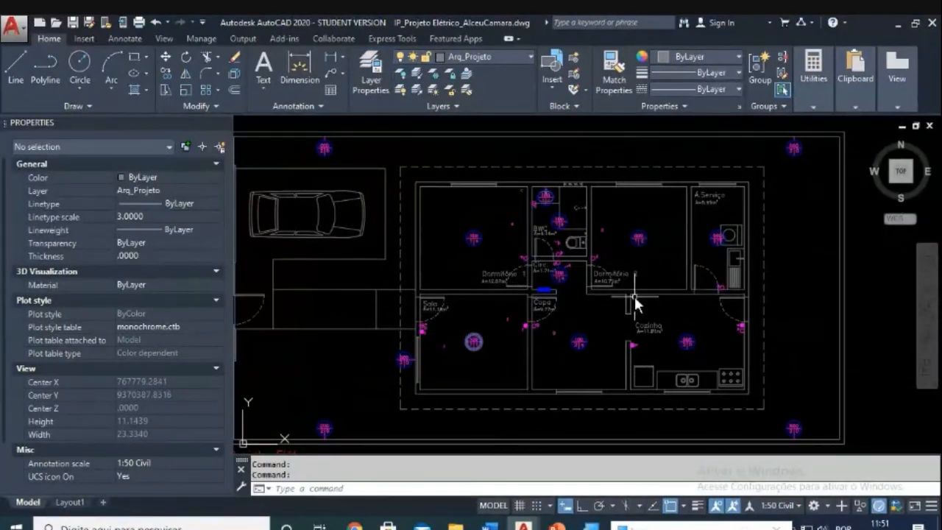
{"action": "scroll", "coordinate": [530, 247], "scroll_direction": "up", "scroll_amount": 4}
{"action": "scroll", "coordinate": [461, 209], "scroll_direction": "up", "scroll_amount": 2}
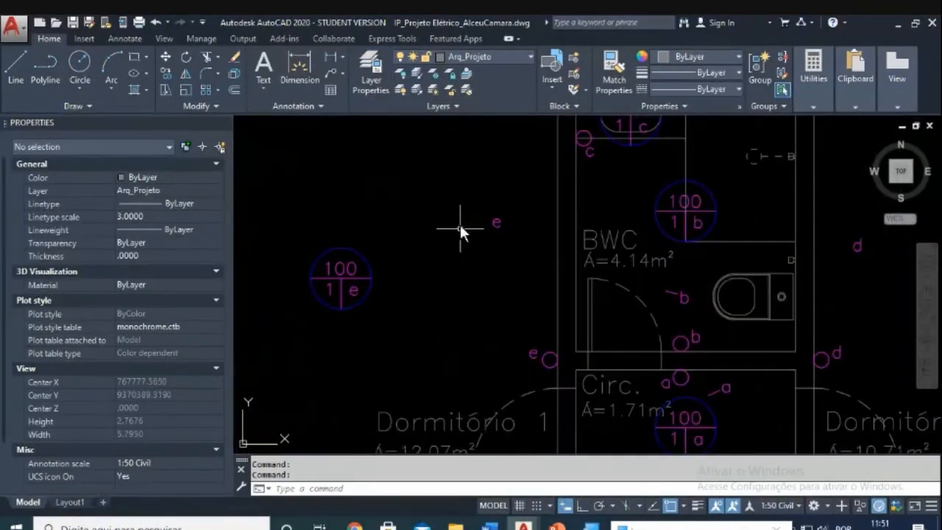
{"action": "scroll", "coordinate": [490, 254], "scroll_direction": "down", "scroll_amount": 4}
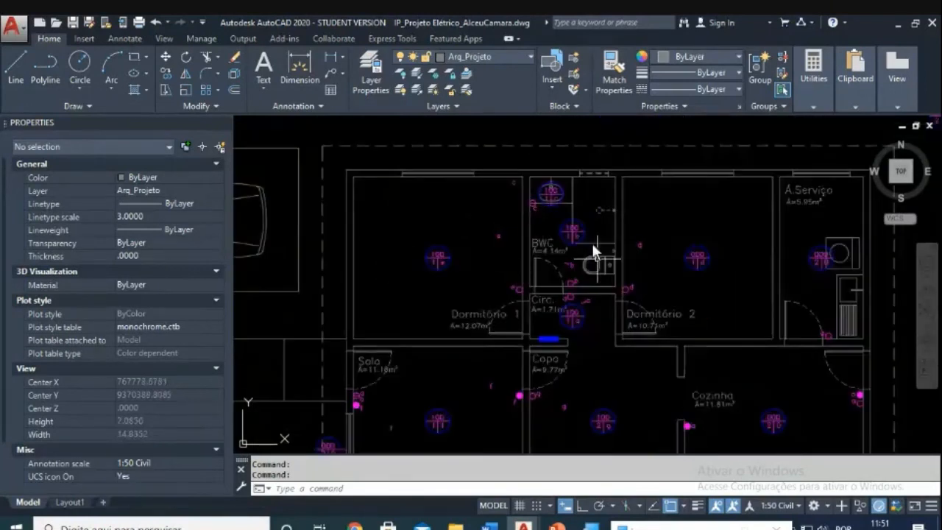
{"action": "scroll", "coordinate": [616, 293], "scroll_direction": "up", "scroll_amount": 4}
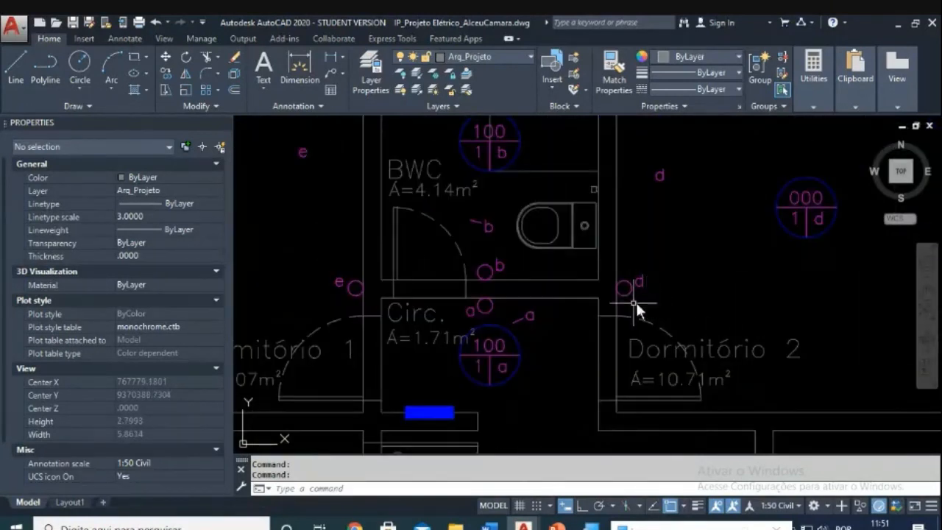
{"action": "scroll", "coordinate": [634, 298], "scroll_direction": "down", "scroll_amount": 2}
{"action": "scroll", "coordinate": [544, 272], "scroll_direction": "down", "scroll_amount": 4}
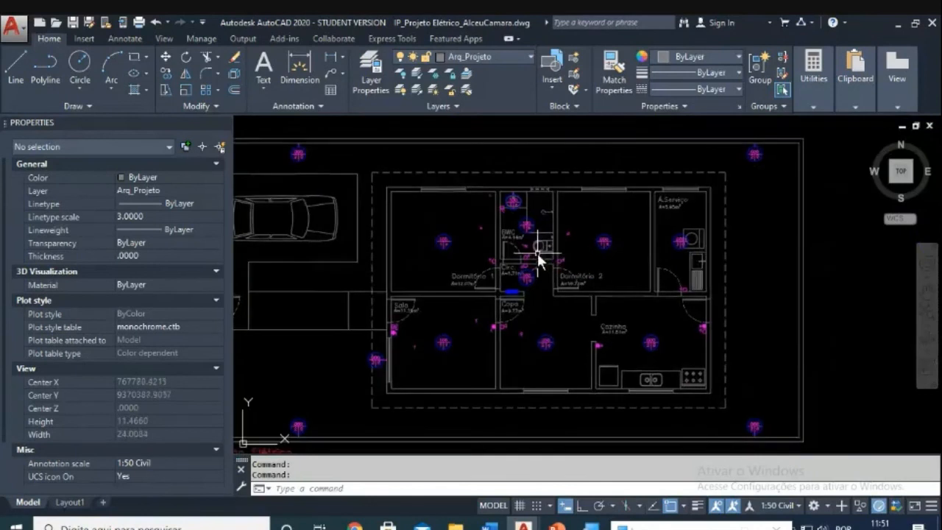
{"action": "scroll", "coordinate": [537, 253], "scroll_direction": "up", "scroll_amount": 2}
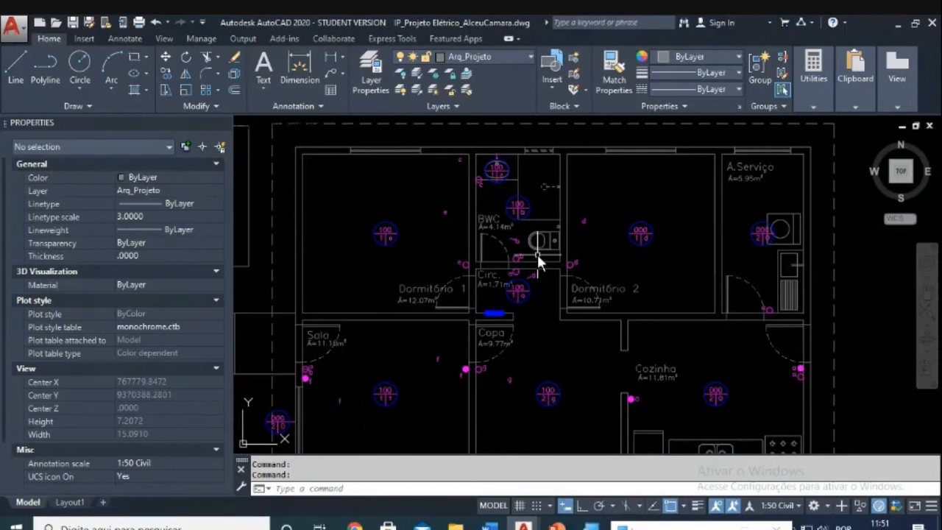
Step: Switch the Elet_Eletrodutos ilum layer back on and zoom around the plan to review the conduits
{"action": "left_click", "coordinate": [372, 68]}
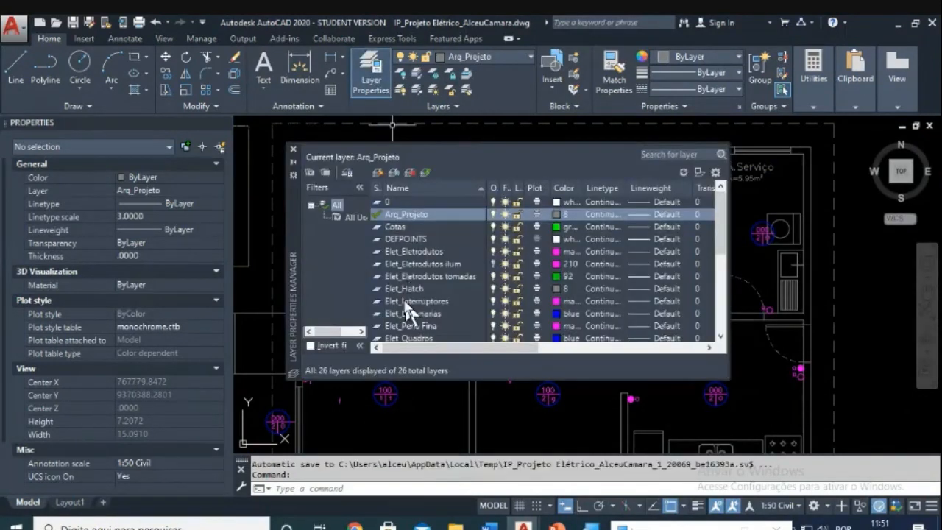
{"action": "left_click", "coordinate": [493, 263]}
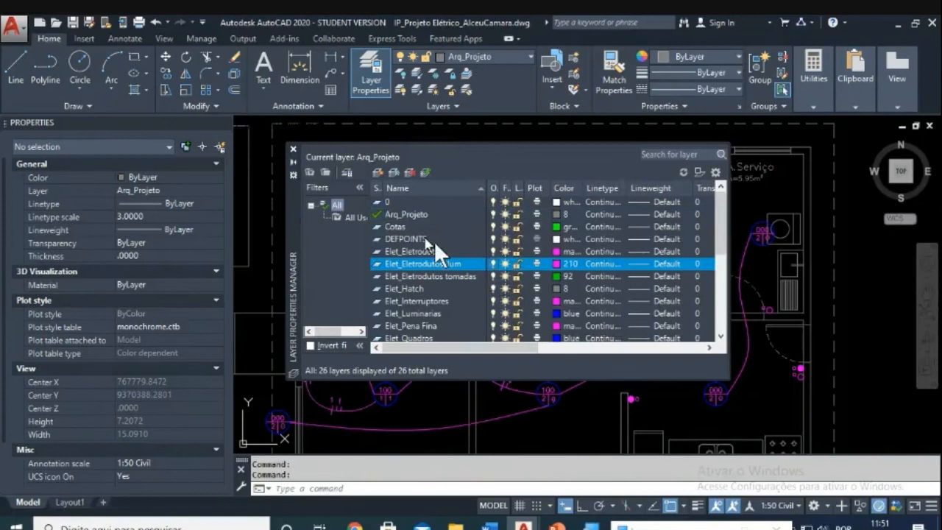
{"action": "left_click", "coordinate": [292, 148]}
{"action": "scroll", "coordinate": [662, 316], "scroll_direction": "down", "scroll_amount": 3}
{"action": "scroll", "coordinate": [563, 290], "scroll_direction": "up", "scroll_amount": 5}
{"action": "scroll", "coordinate": [556, 285], "scroll_direction": "down", "scroll_amount": 4}
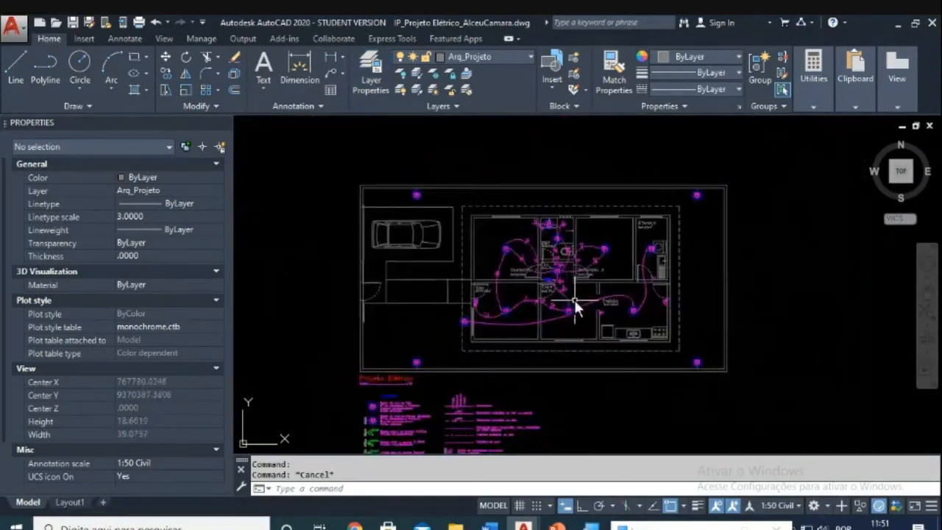
{"action": "scroll", "coordinate": [564, 297], "scroll_direction": "up", "scroll_amount": 2}
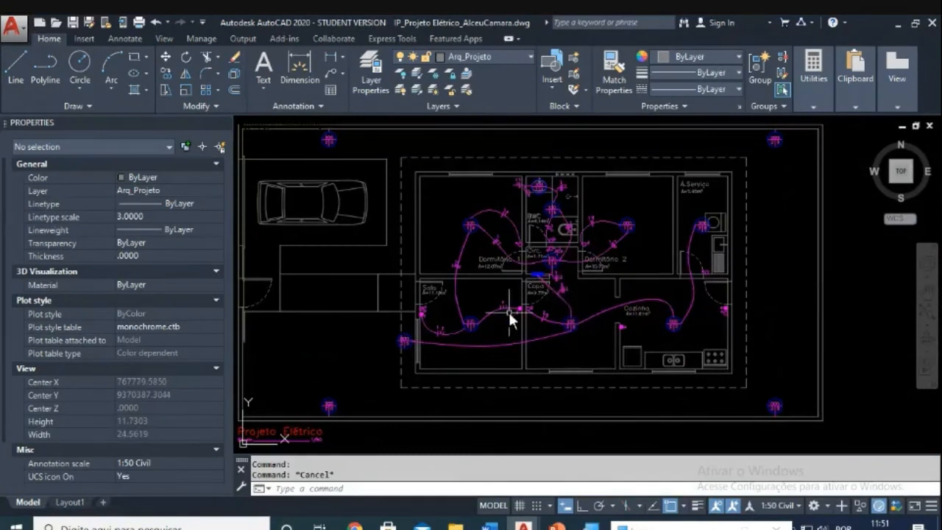
{"action": "scroll", "coordinate": [474, 307], "scroll_direction": "up", "scroll_amount": 2}
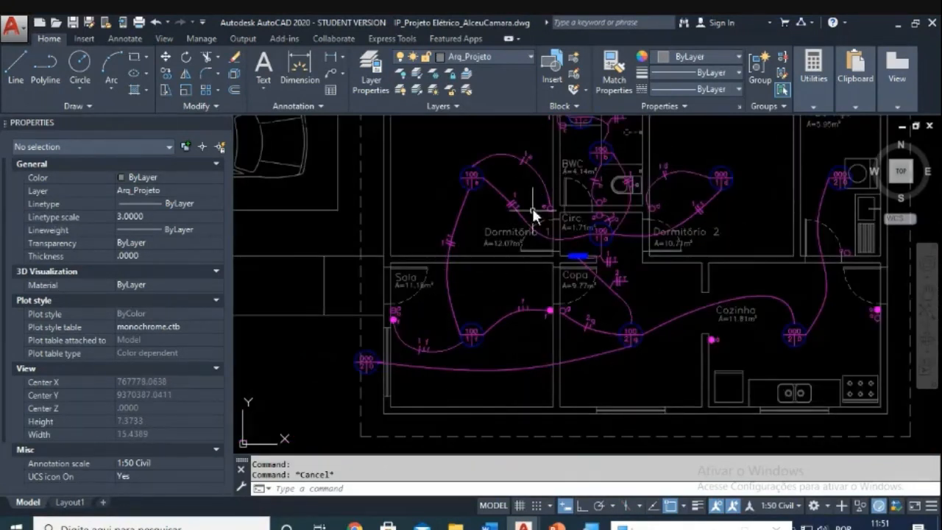
{"action": "scroll", "coordinate": [456, 212], "scroll_direction": "down", "scroll_amount": 2}
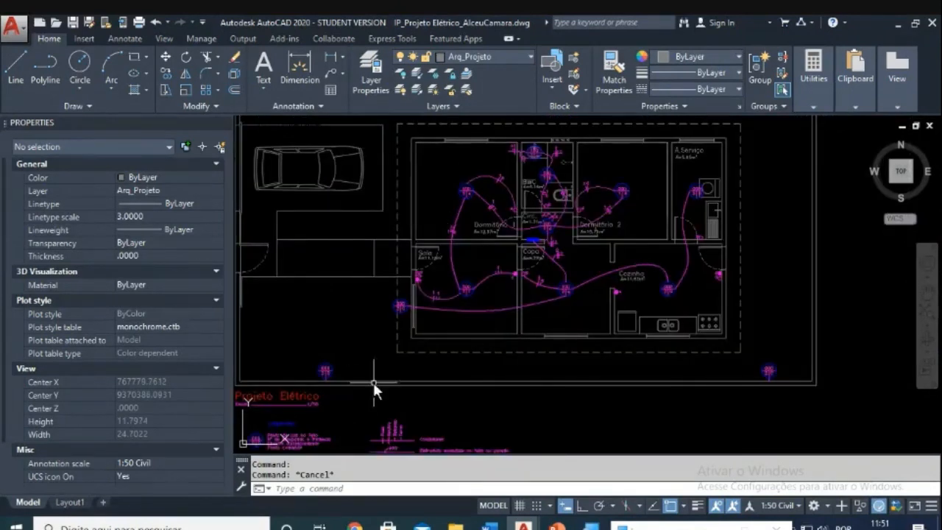
{"action": "scroll", "coordinate": [523, 277], "scroll_direction": "up", "scroll_amount": 2}
{"action": "scroll", "coordinate": [626, 329], "scroll_direction": "down", "scroll_amount": 2}
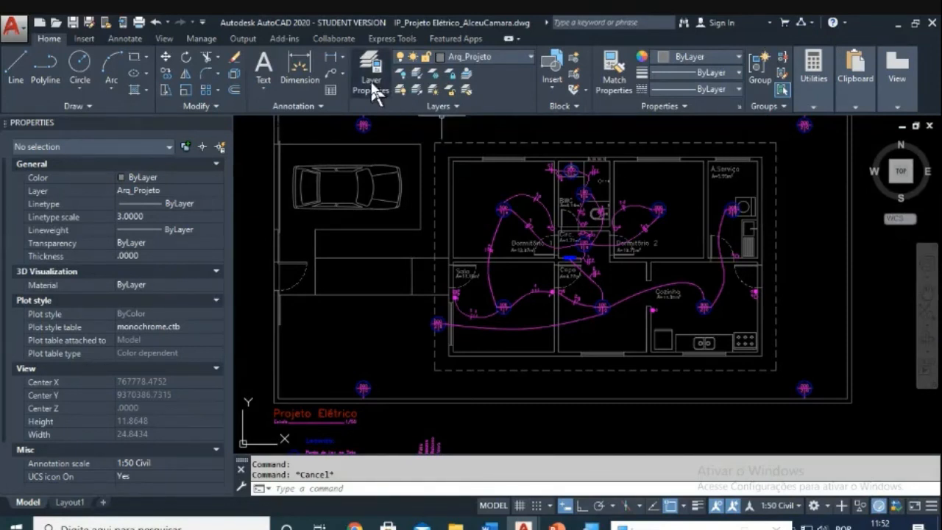
{"action": "scroll", "coordinate": [506, 159], "scroll_direction": "up", "scroll_amount": 2}
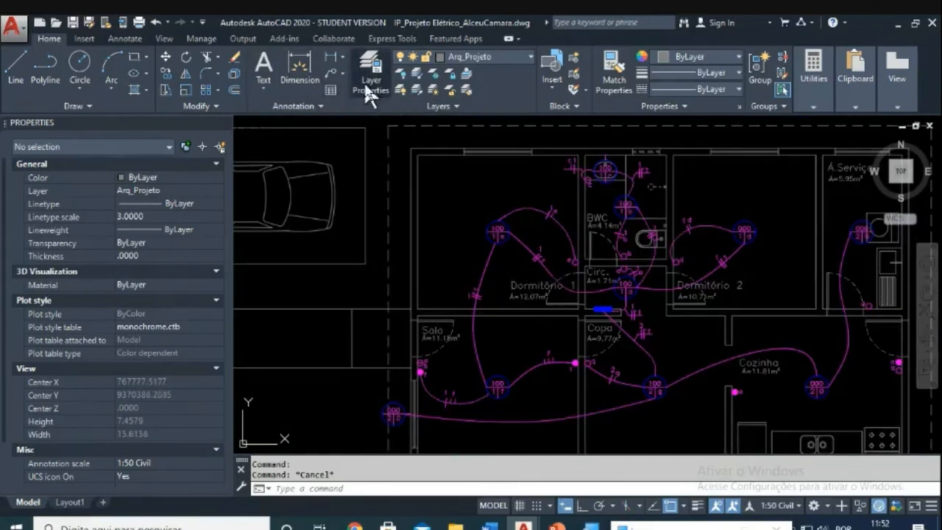
Step: Set Elet_Tomadas as the current layer in Layer Properties Manager
{"action": "left_click", "coordinate": [365, 88]}
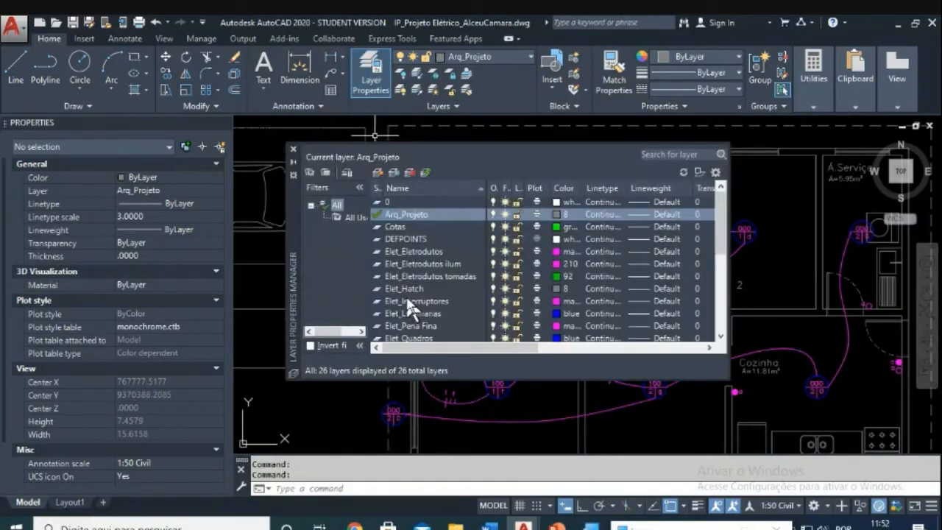
{"action": "scroll", "coordinate": [413, 329], "scroll_direction": "down", "scroll_amount": 1}
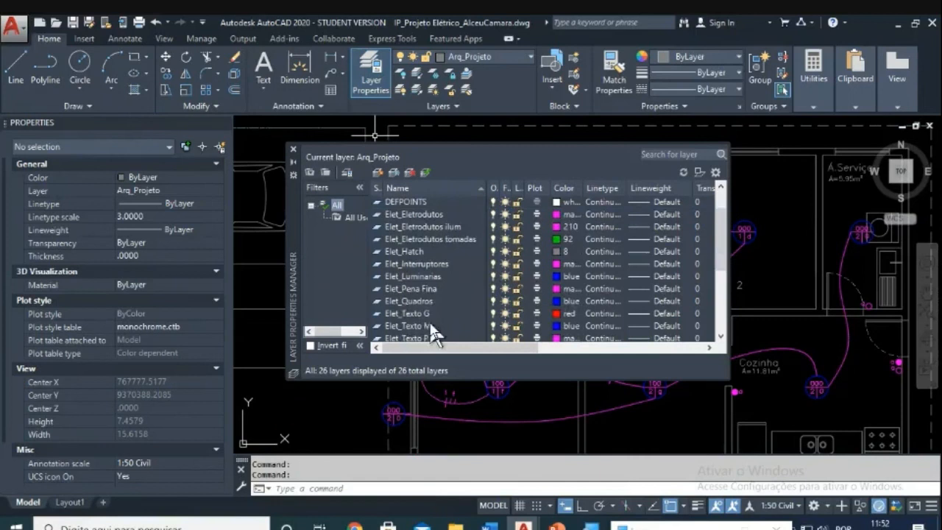
{"action": "scroll", "coordinate": [434, 333], "scroll_direction": "down", "scroll_amount": 1}
{"action": "double_click", "coordinate": [402, 309]}
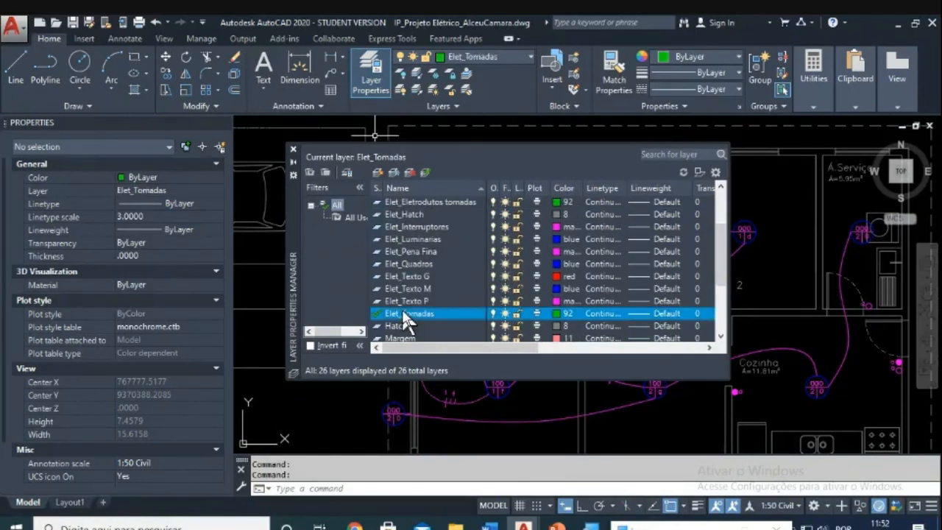
{"action": "left_click", "coordinate": [293, 150]}
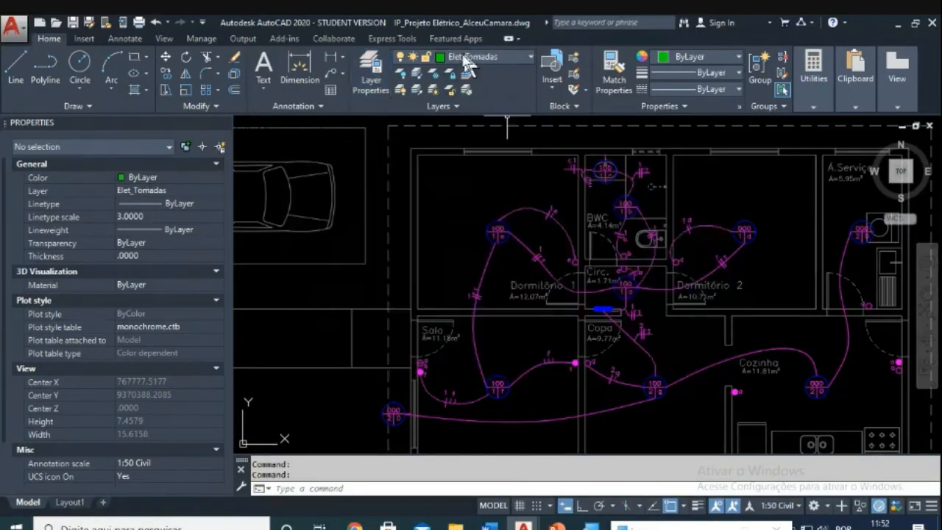
Step: Pan and zoom to recentre the floor plan in view
{"action": "scroll", "coordinate": [461, 68], "scroll_direction": "up", "scroll_amount": 2, "text": "ctrl+alt"}
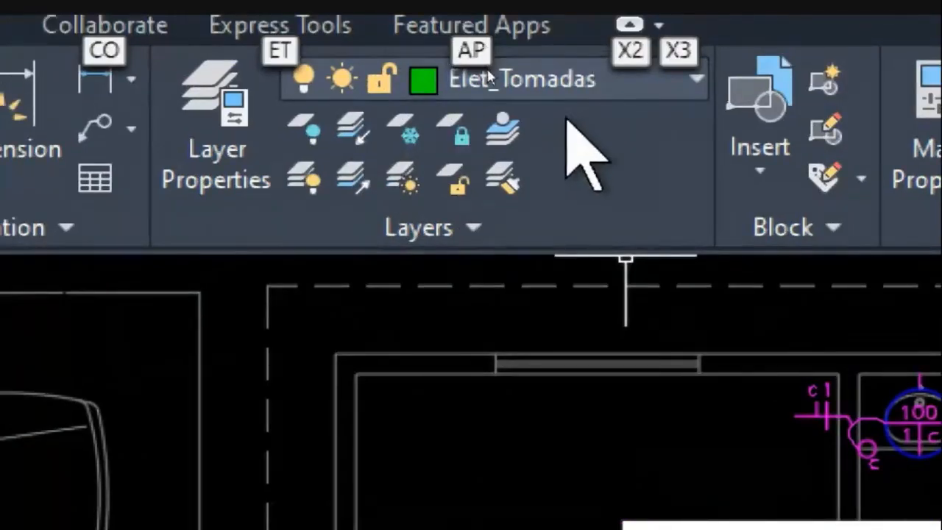
{"action": "scroll", "coordinate": [487, 71], "scroll_direction": "down", "scroll_amount": 2, "text": "ctrl+alt"}
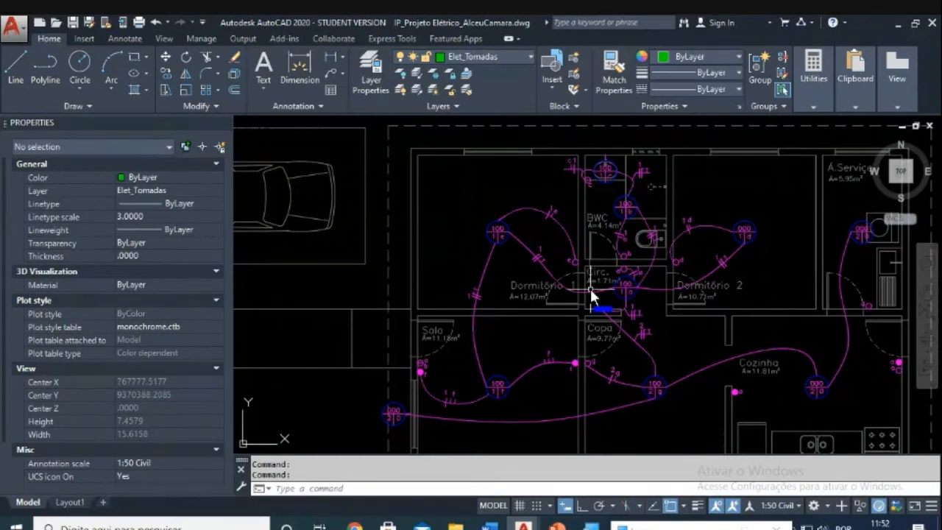
{"action": "scroll", "coordinate": [592, 295], "scroll_direction": "down", "scroll_amount": 4}
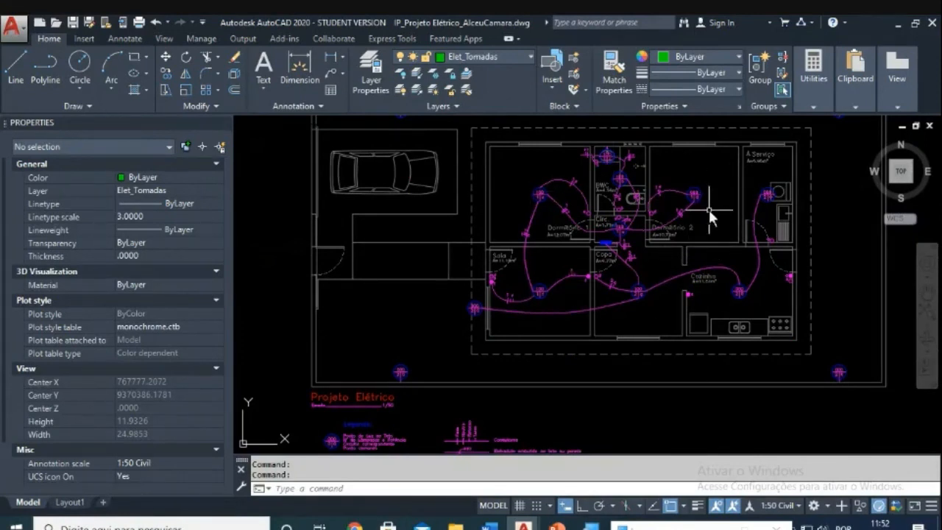
{"action": "middle_click_drag", "start_coordinate": [708, 211], "coordinate": [658, 248]}
{"action": "scroll", "coordinate": [657, 253], "scroll_direction": "down", "scroll_amount": 2}
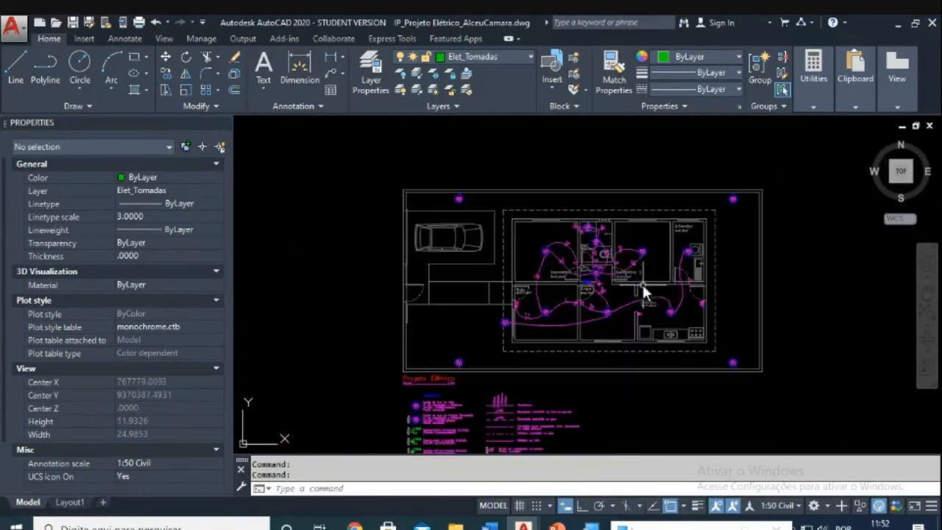
{"action": "middle_click_drag", "start_coordinate": [643, 288], "coordinate": [577, 287]}
{"action": "scroll", "coordinate": [571, 279], "scroll_direction": "up", "scroll_amount": 4}
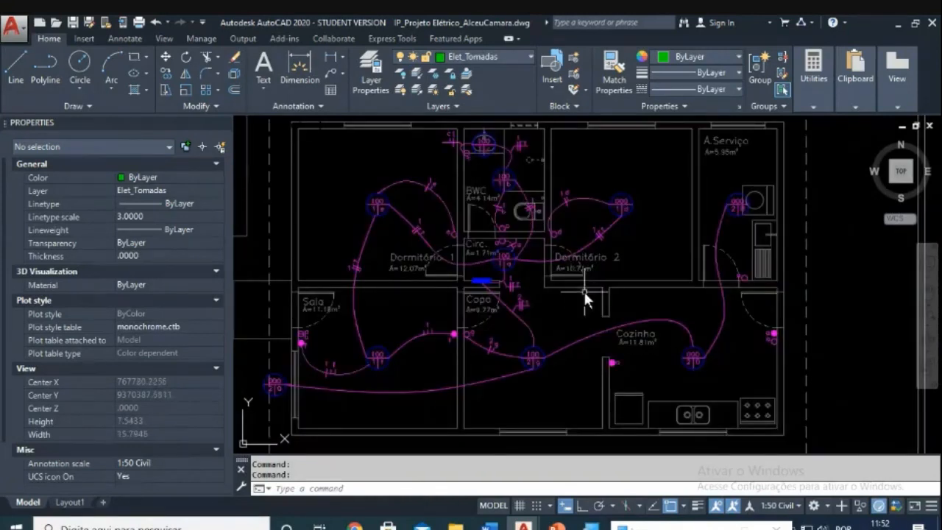
{"action": "scroll", "coordinate": [588, 295], "scroll_direction": "down", "scroll_amount": 1}
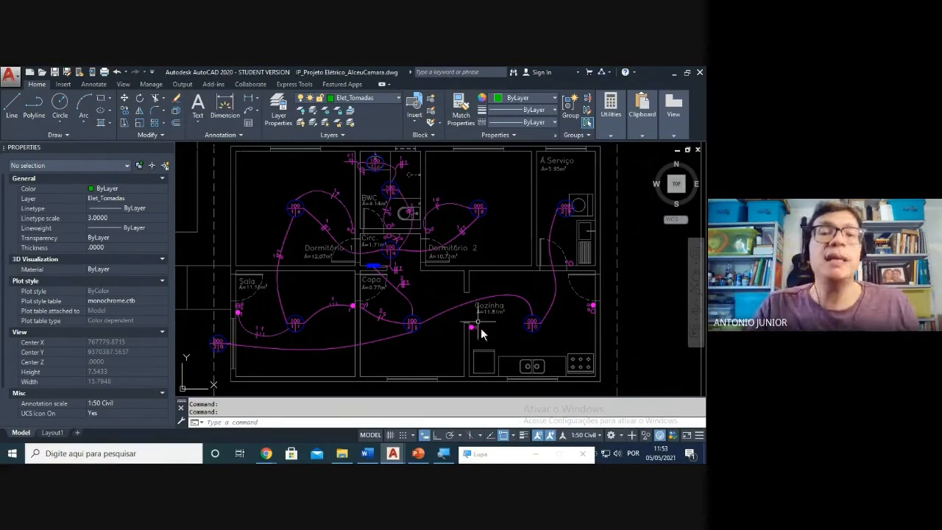
Step: Bring the Google Meet call window to the front from the Chrome taskbar icon
{"action": "left_click", "coordinate": [267, 453]}
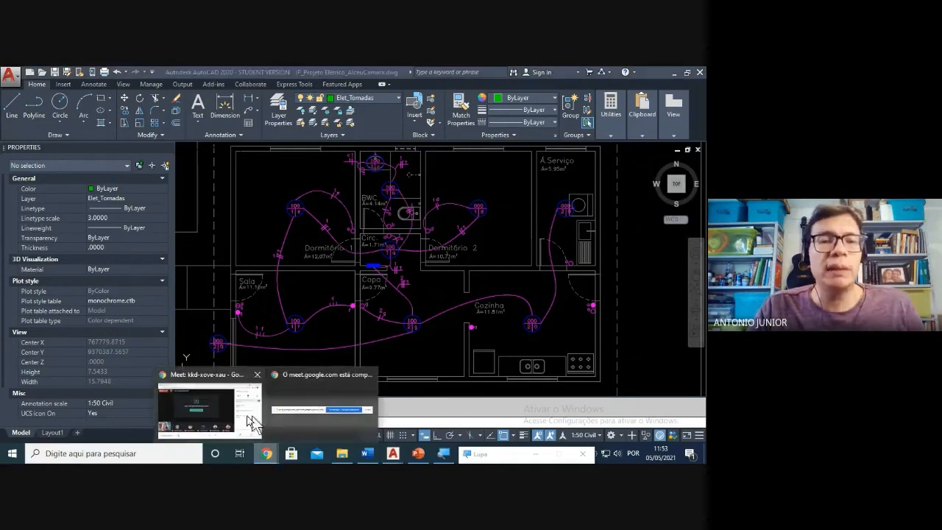
{"action": "left_click", "coordinate": [251, 423]}
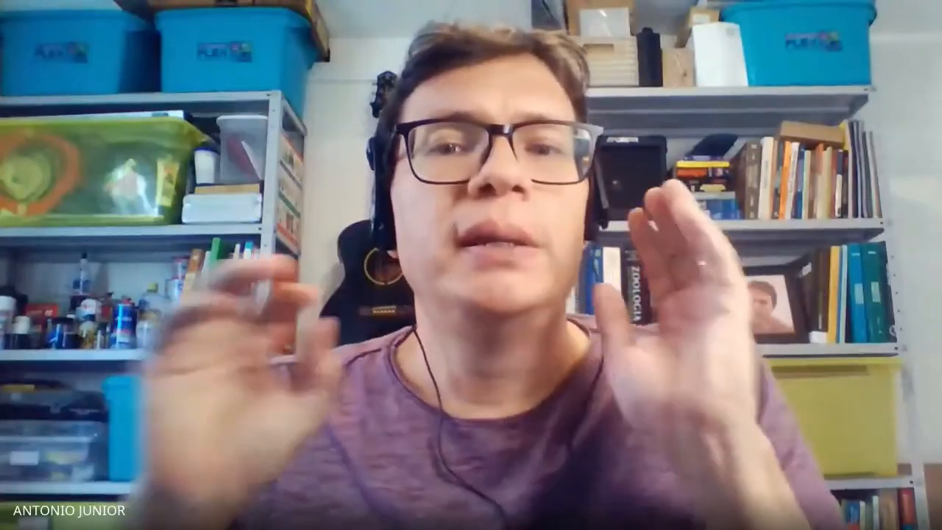